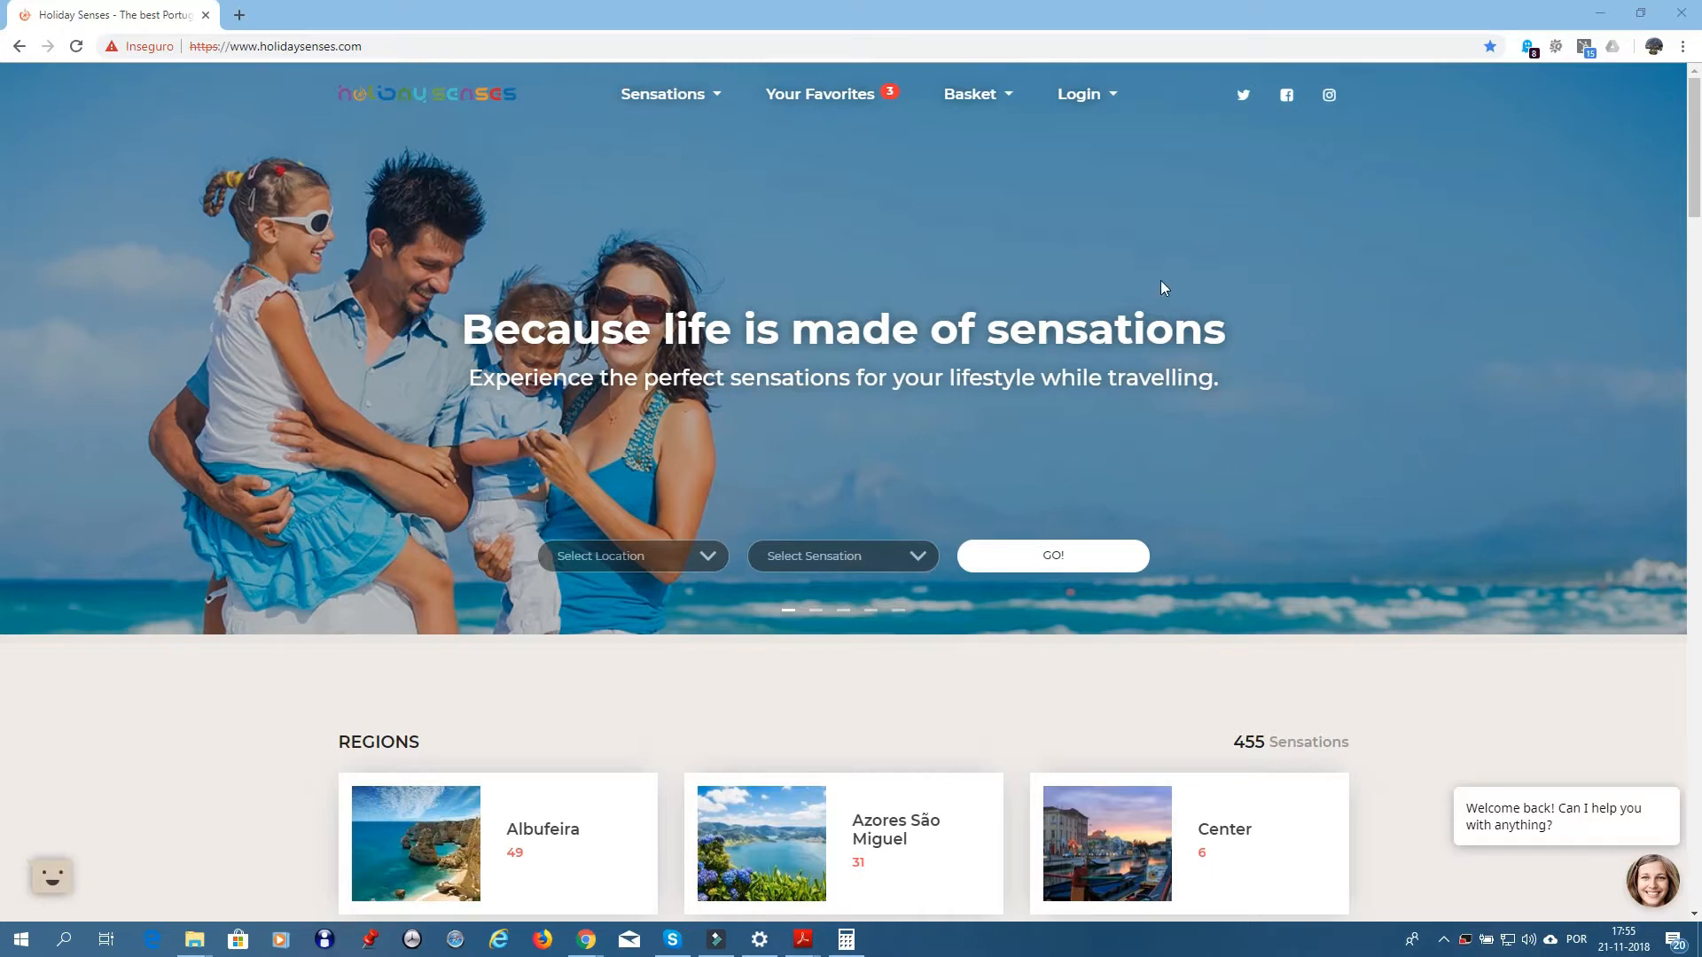
- Open the login page and enter the saved admin username and the account password
click(1118, 102)
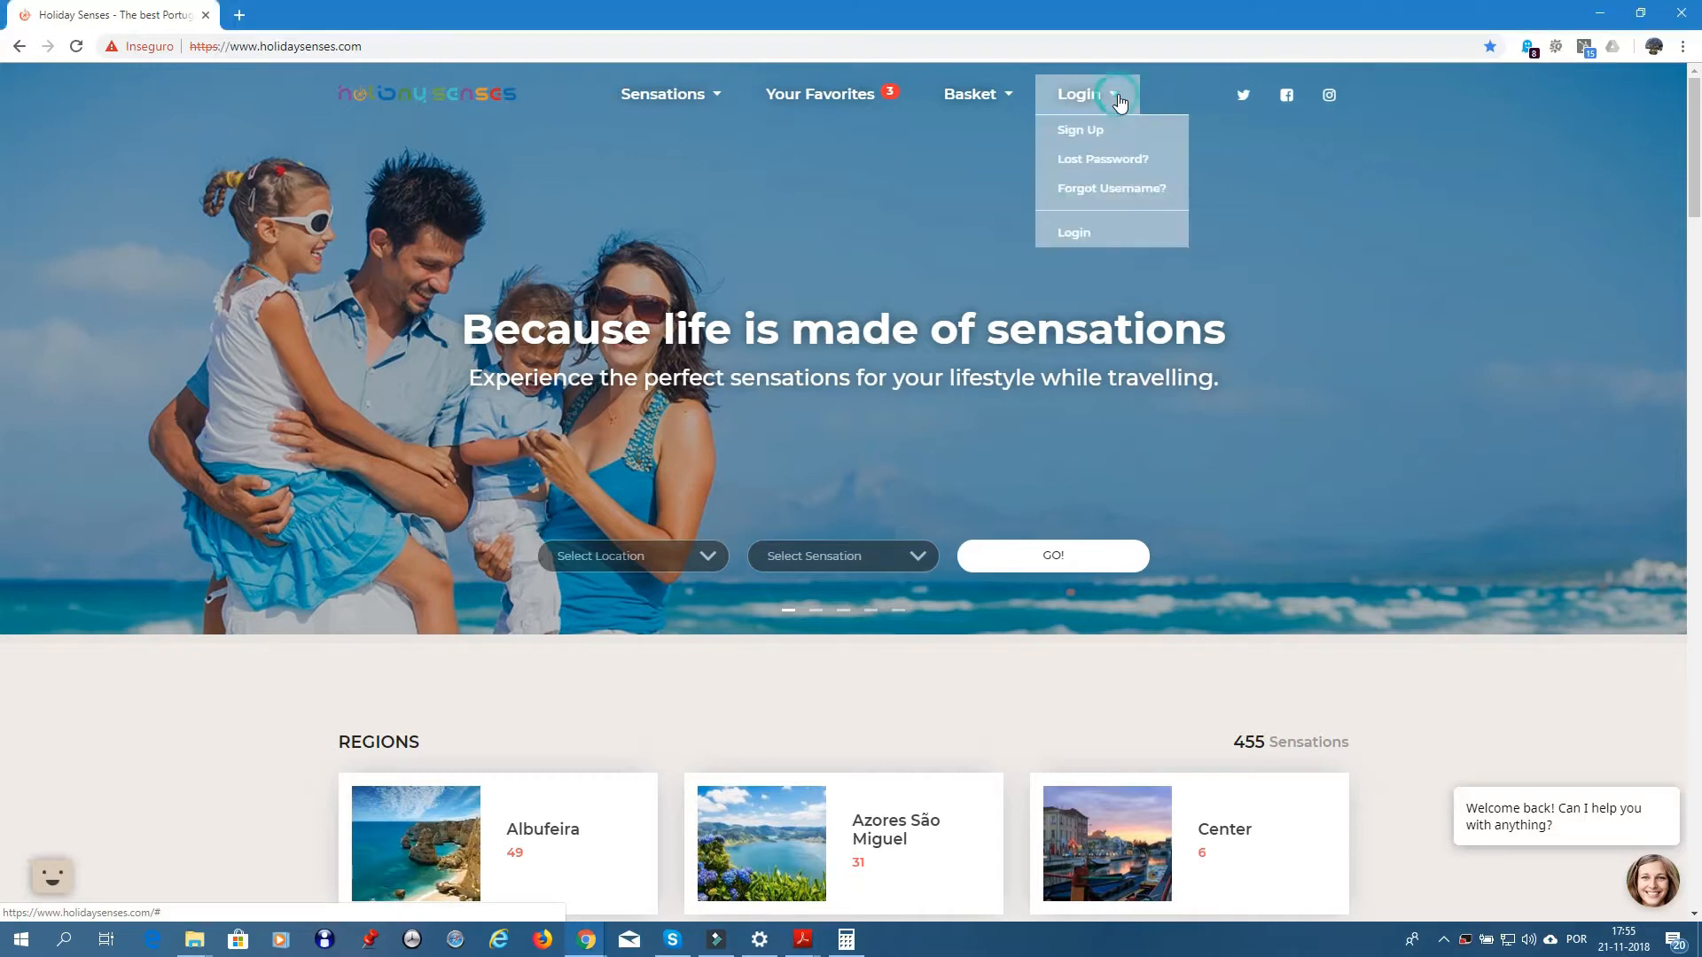
click(1081, 236)
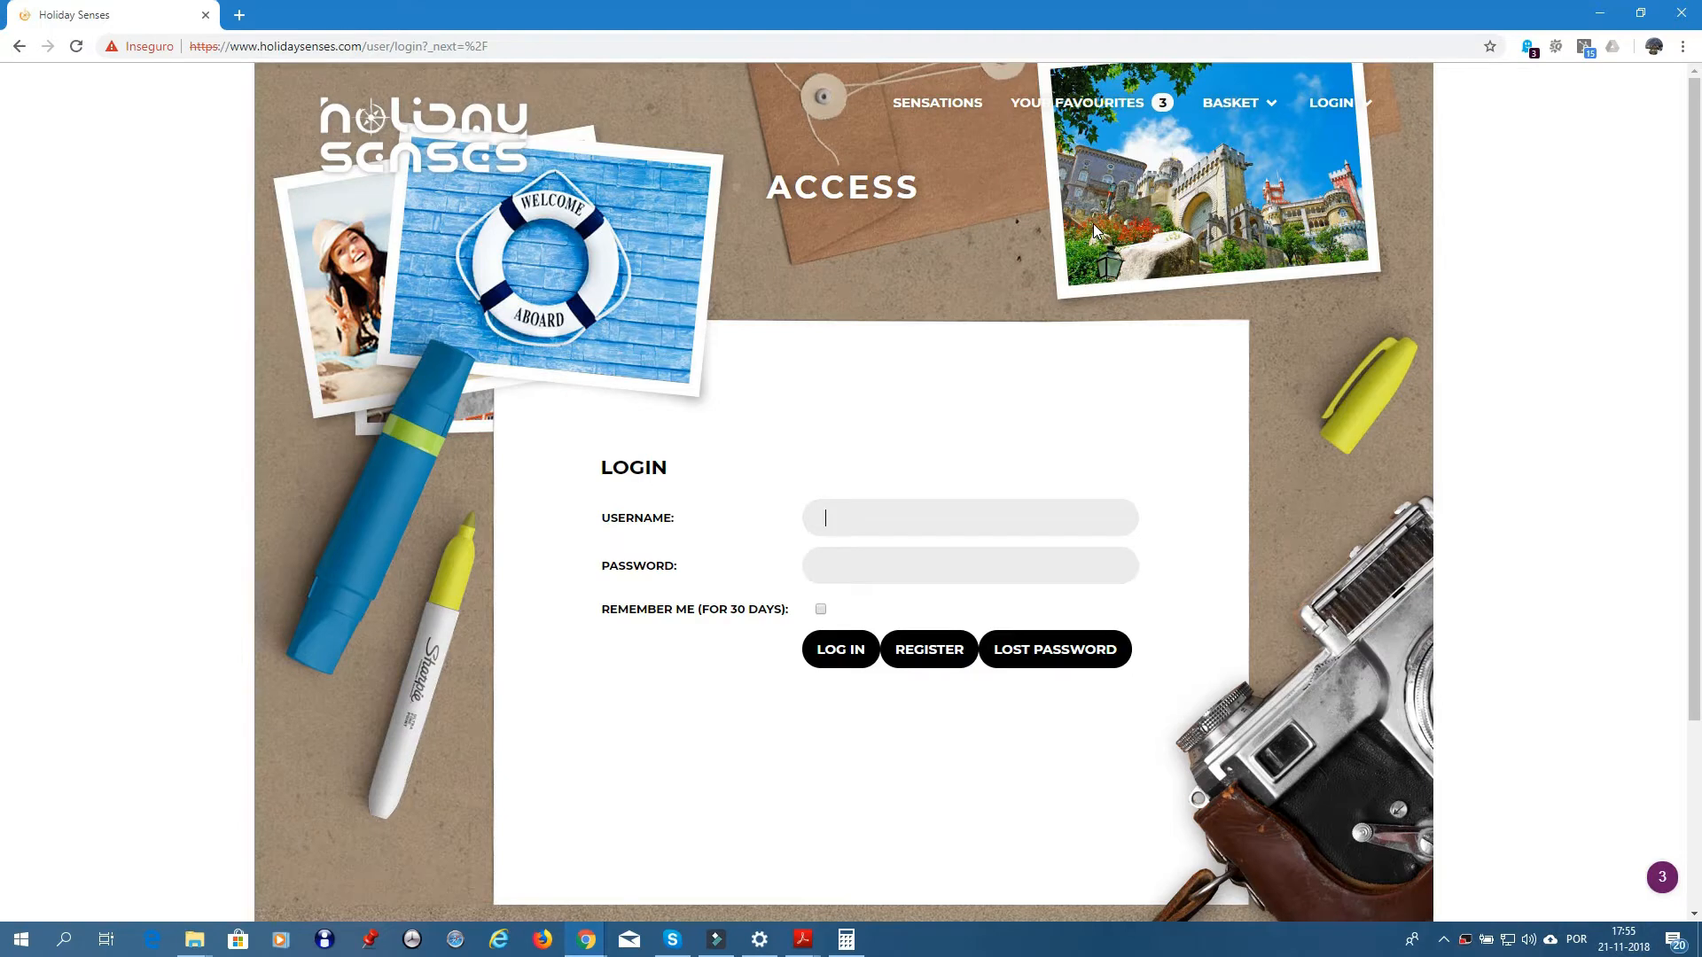
text(admi)
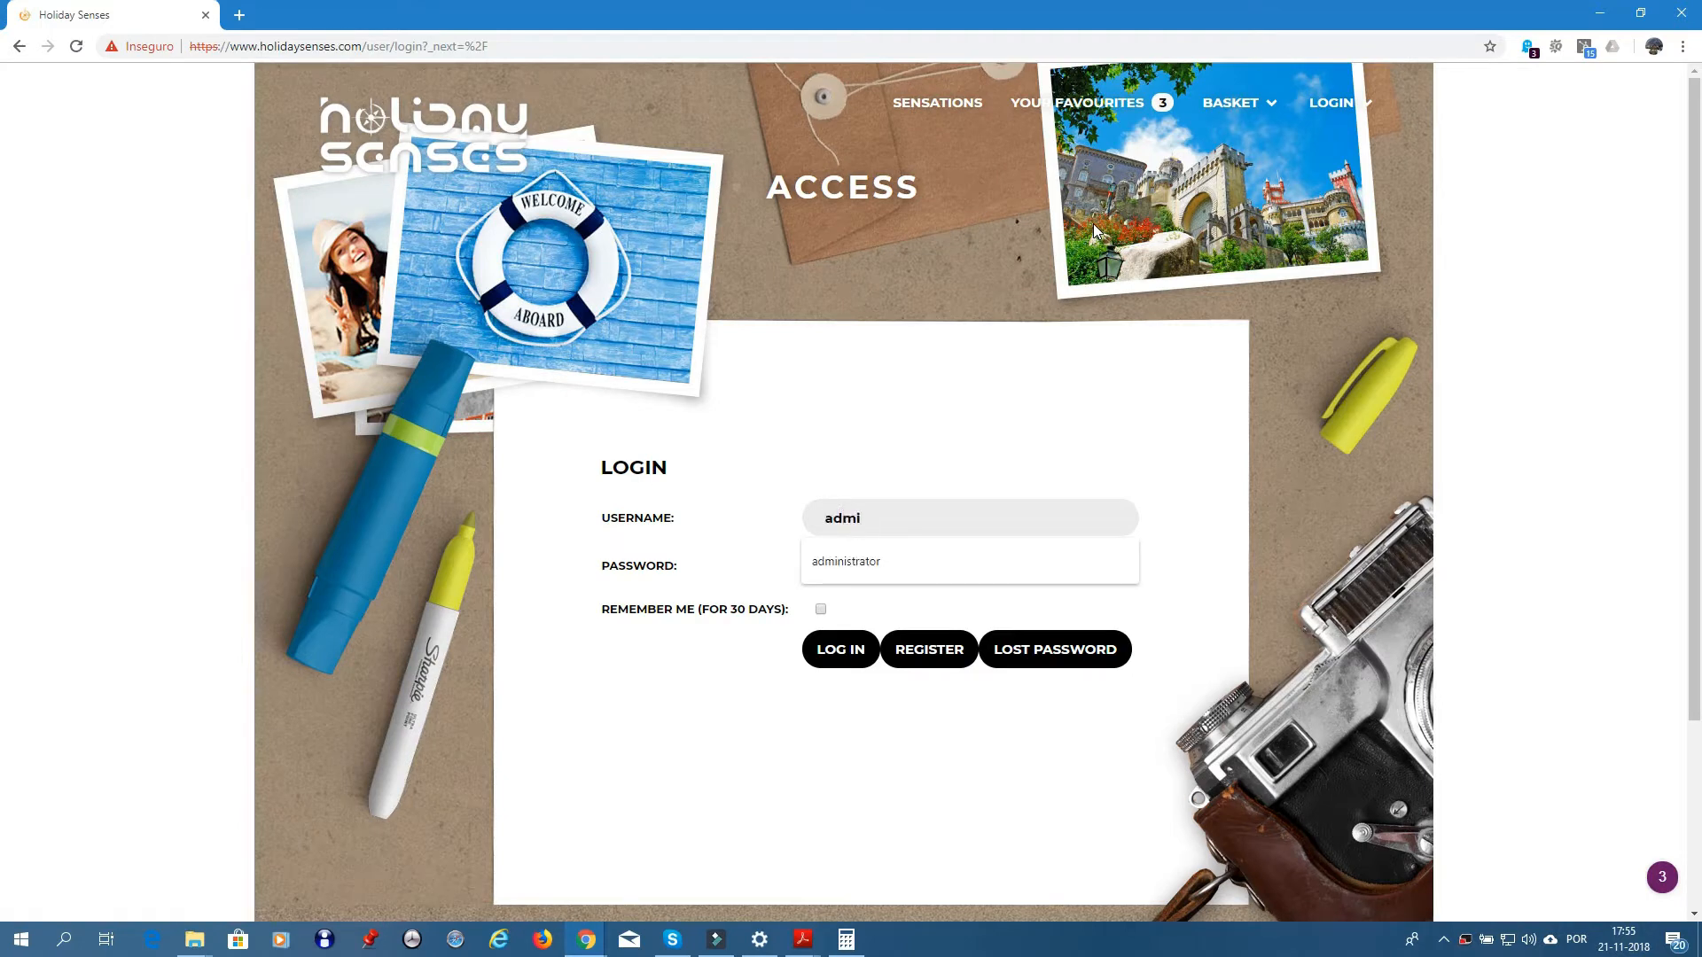
key(Down)
key(Tab)
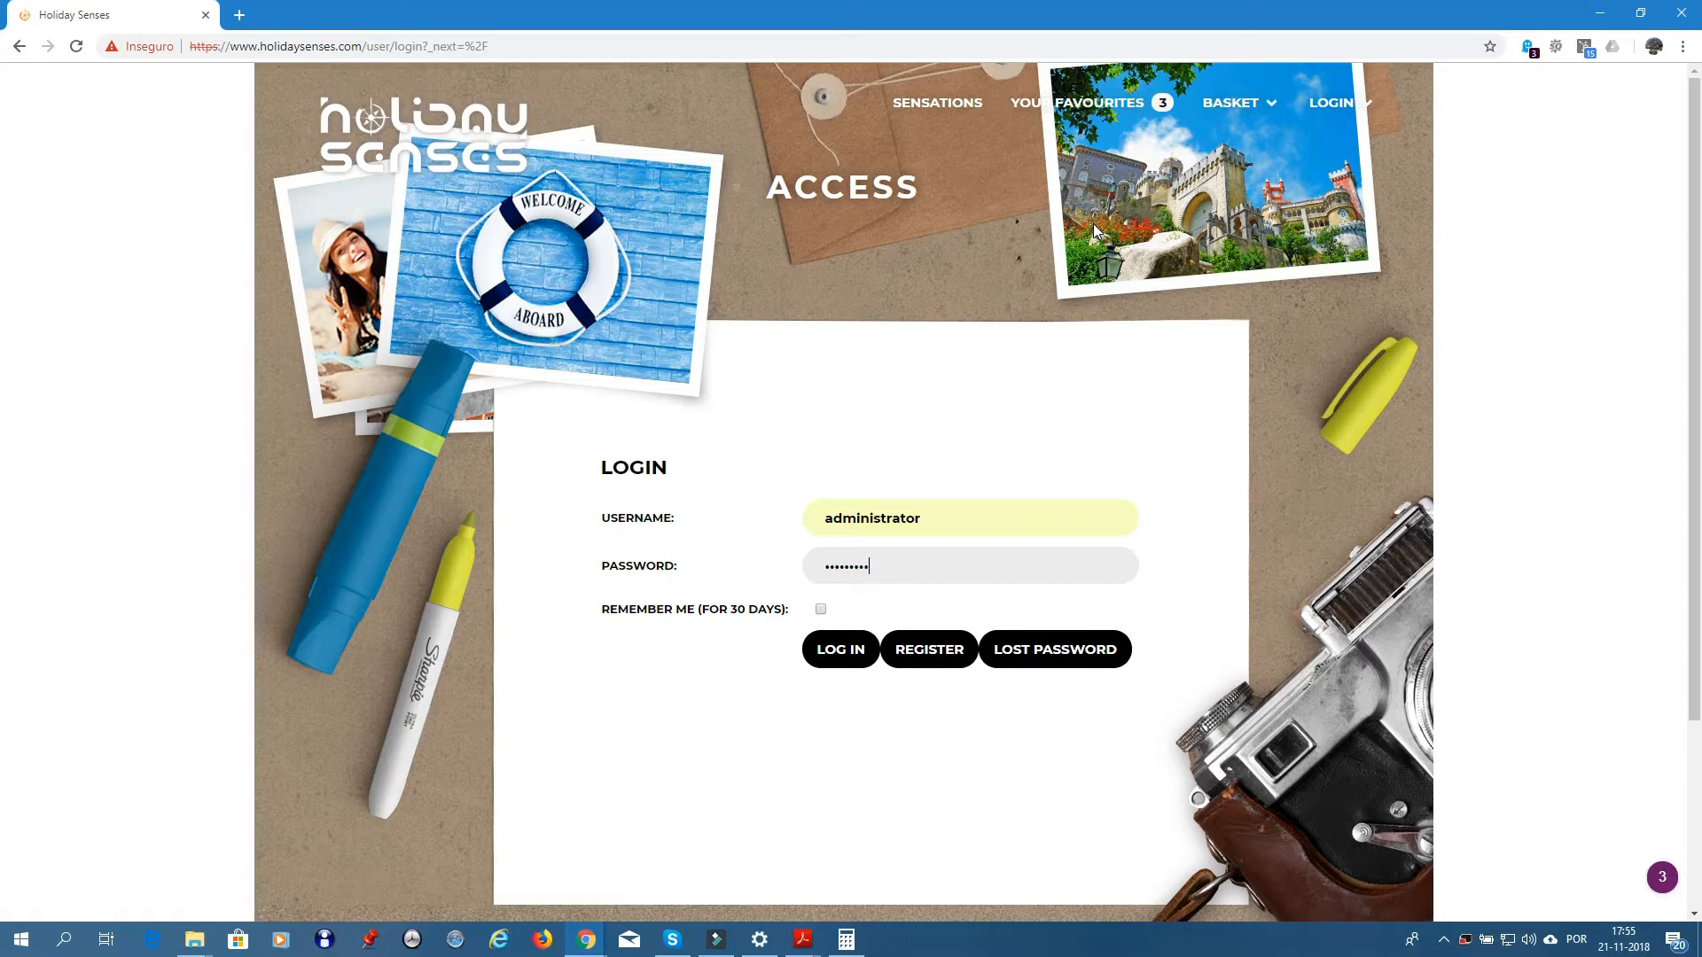
text(1)
key(Return)
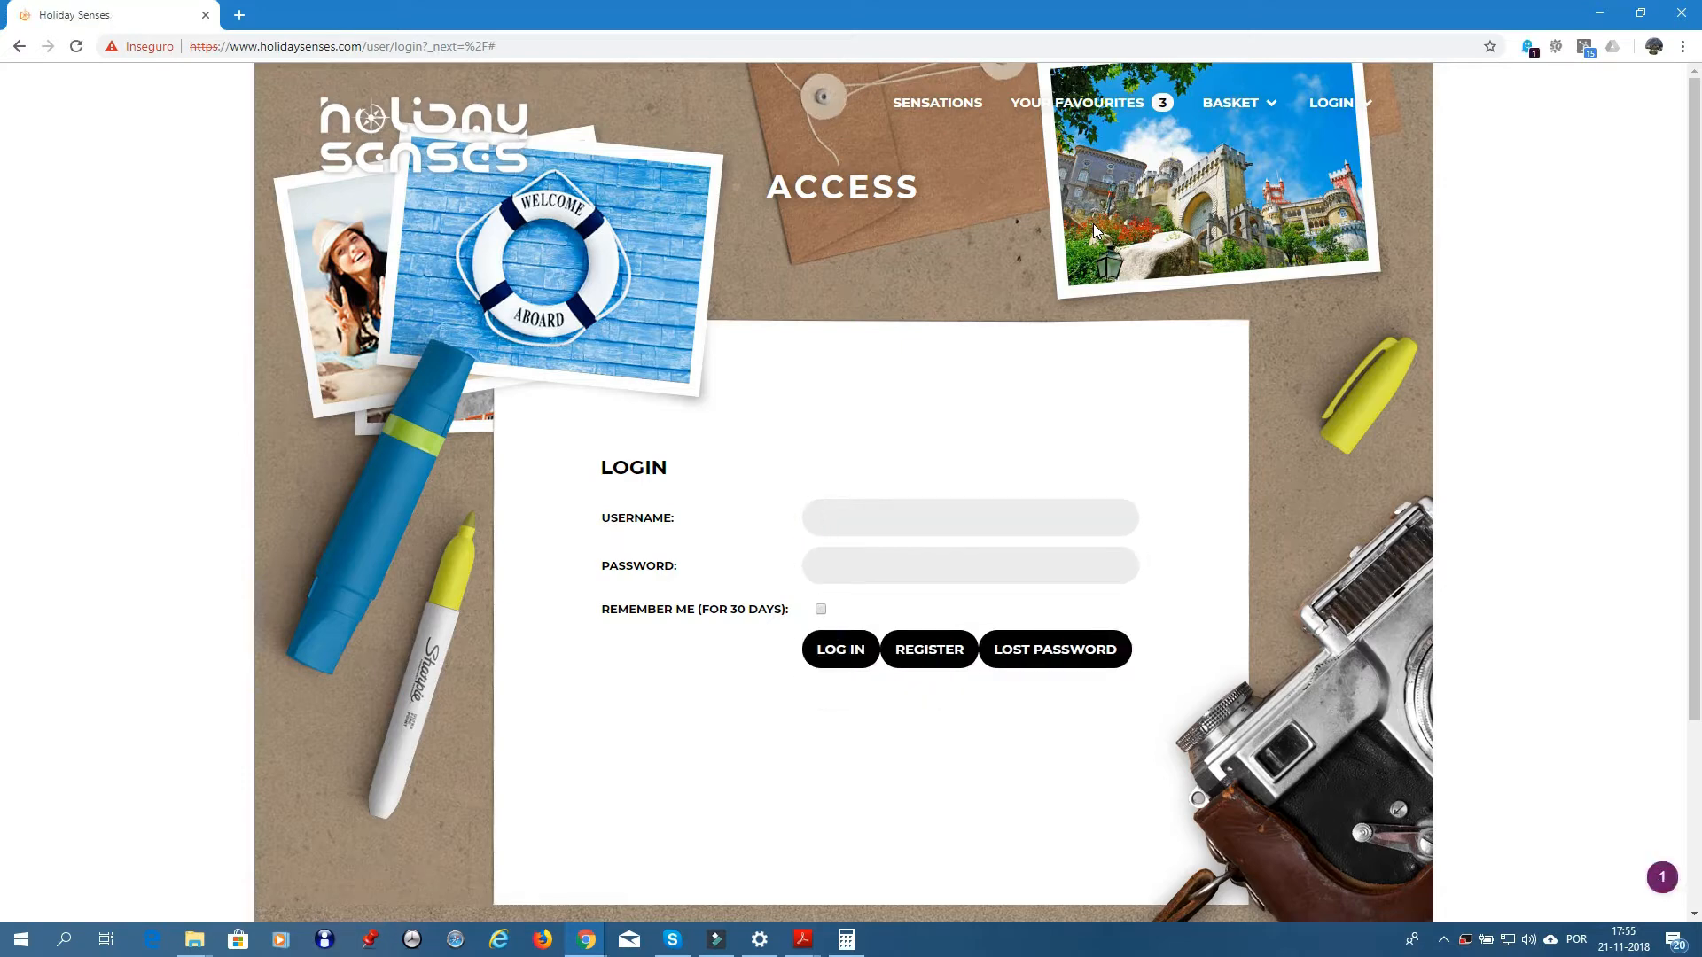
- Re-enter the saved admin username and submit to sign in to Holiday Senses
text(a)
key(Down)
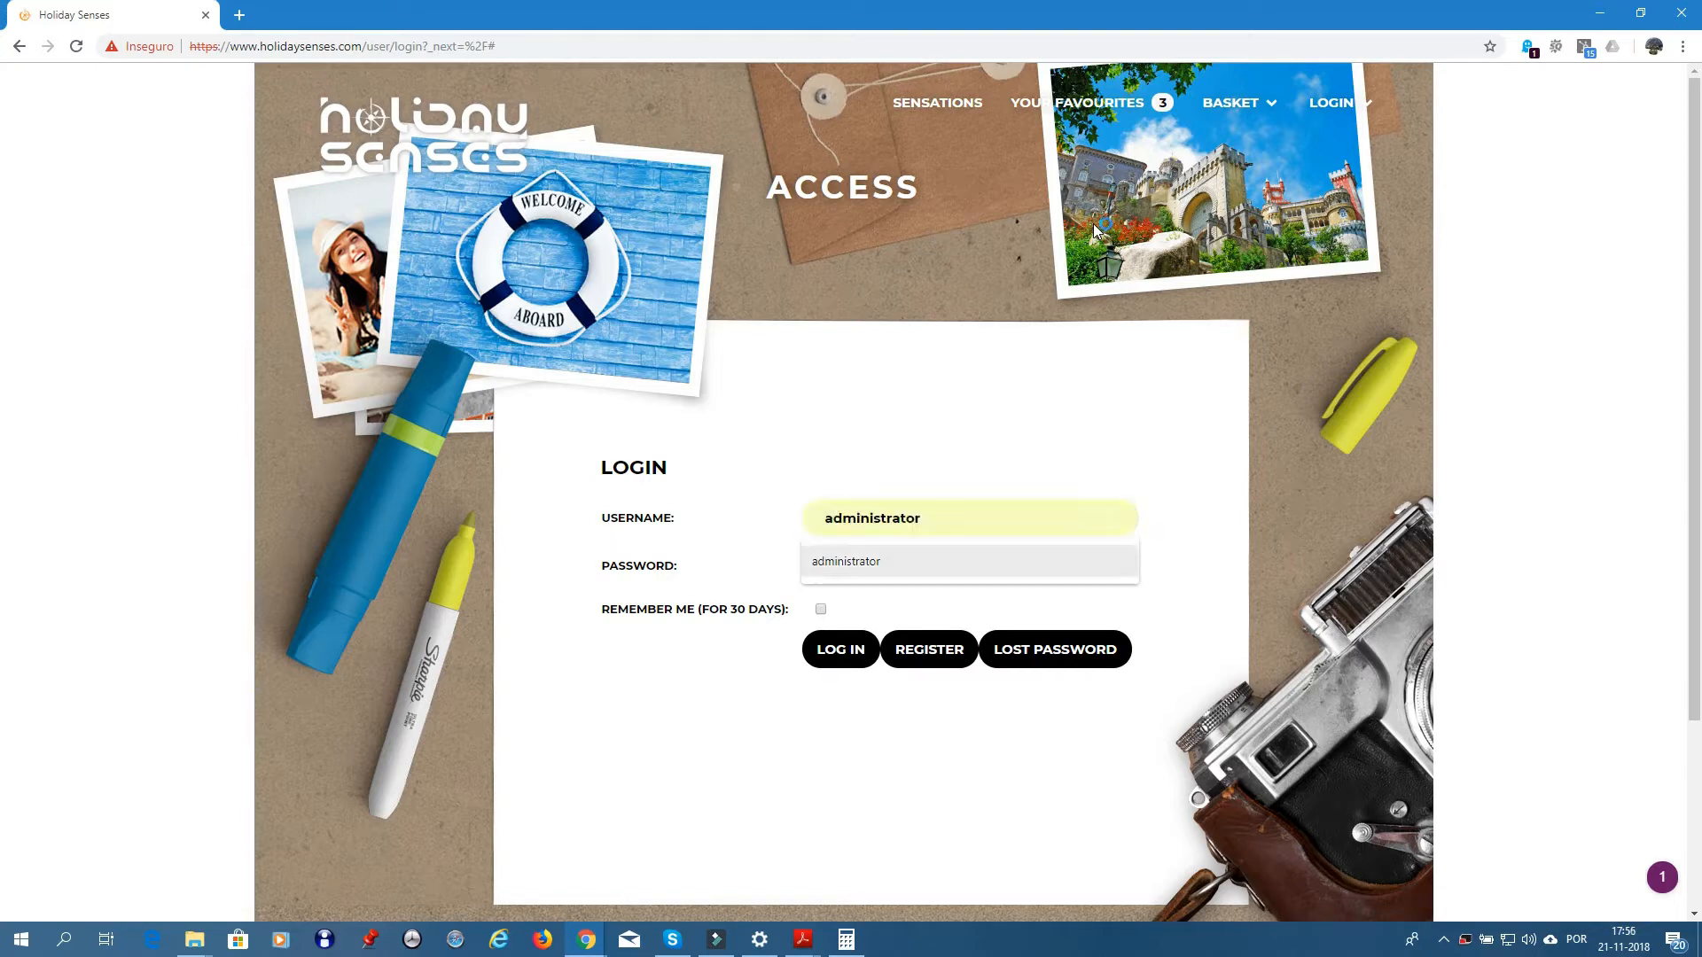
key(Return)
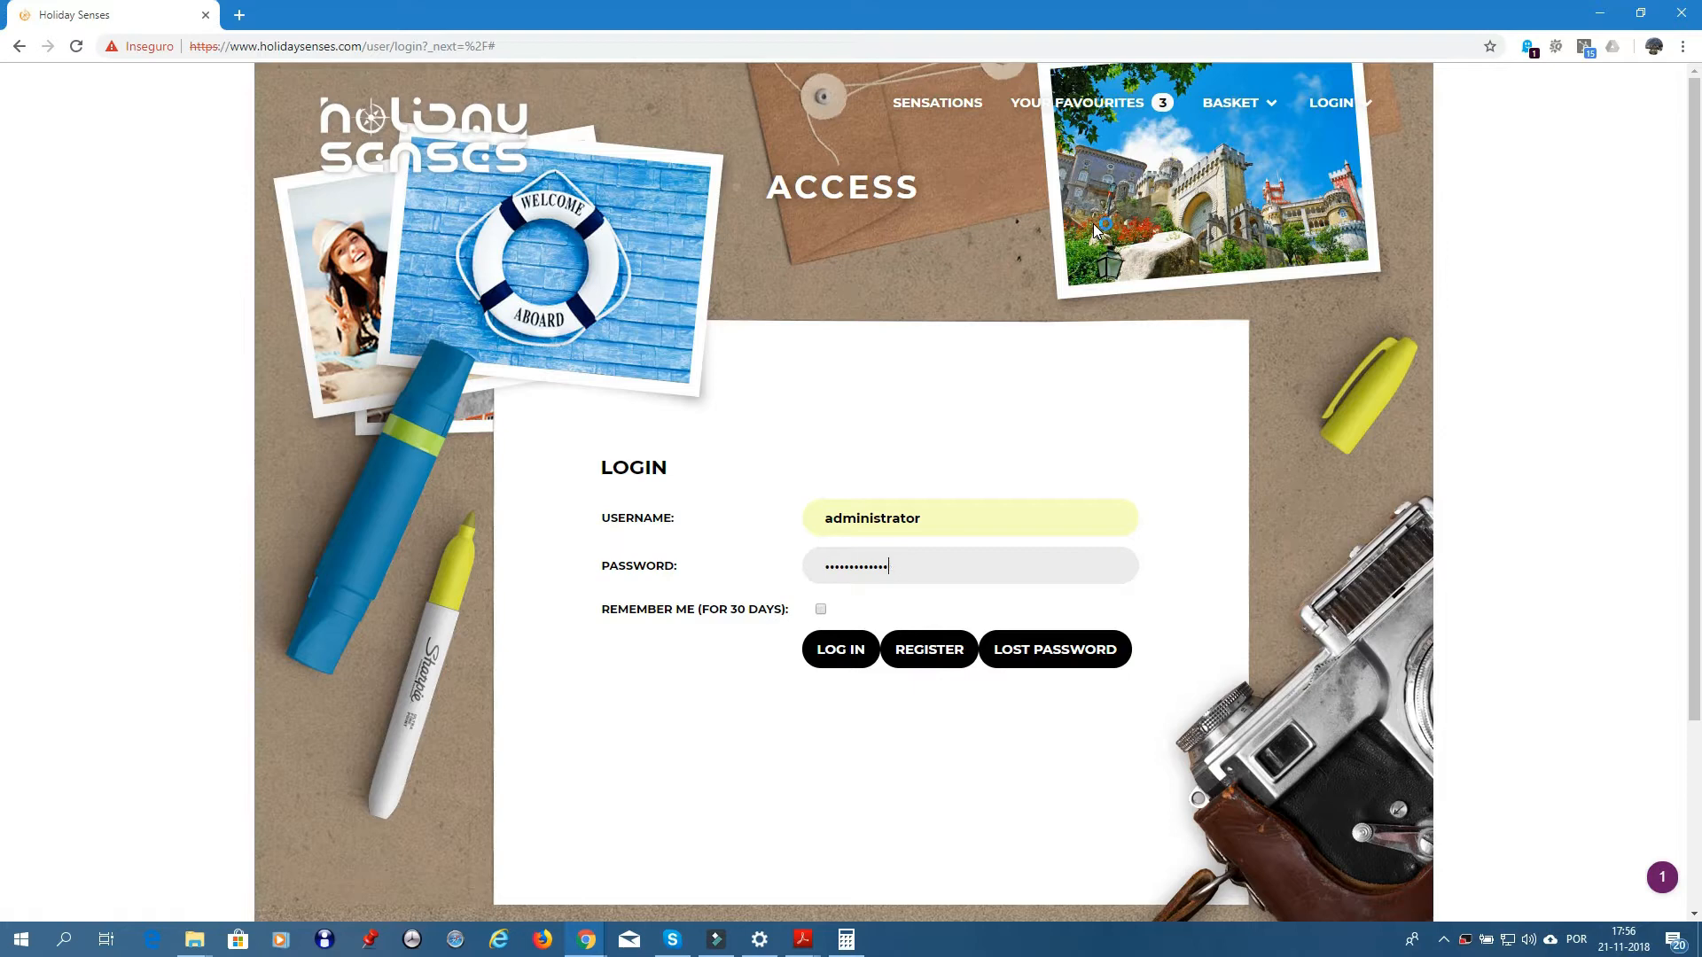
key(Return)
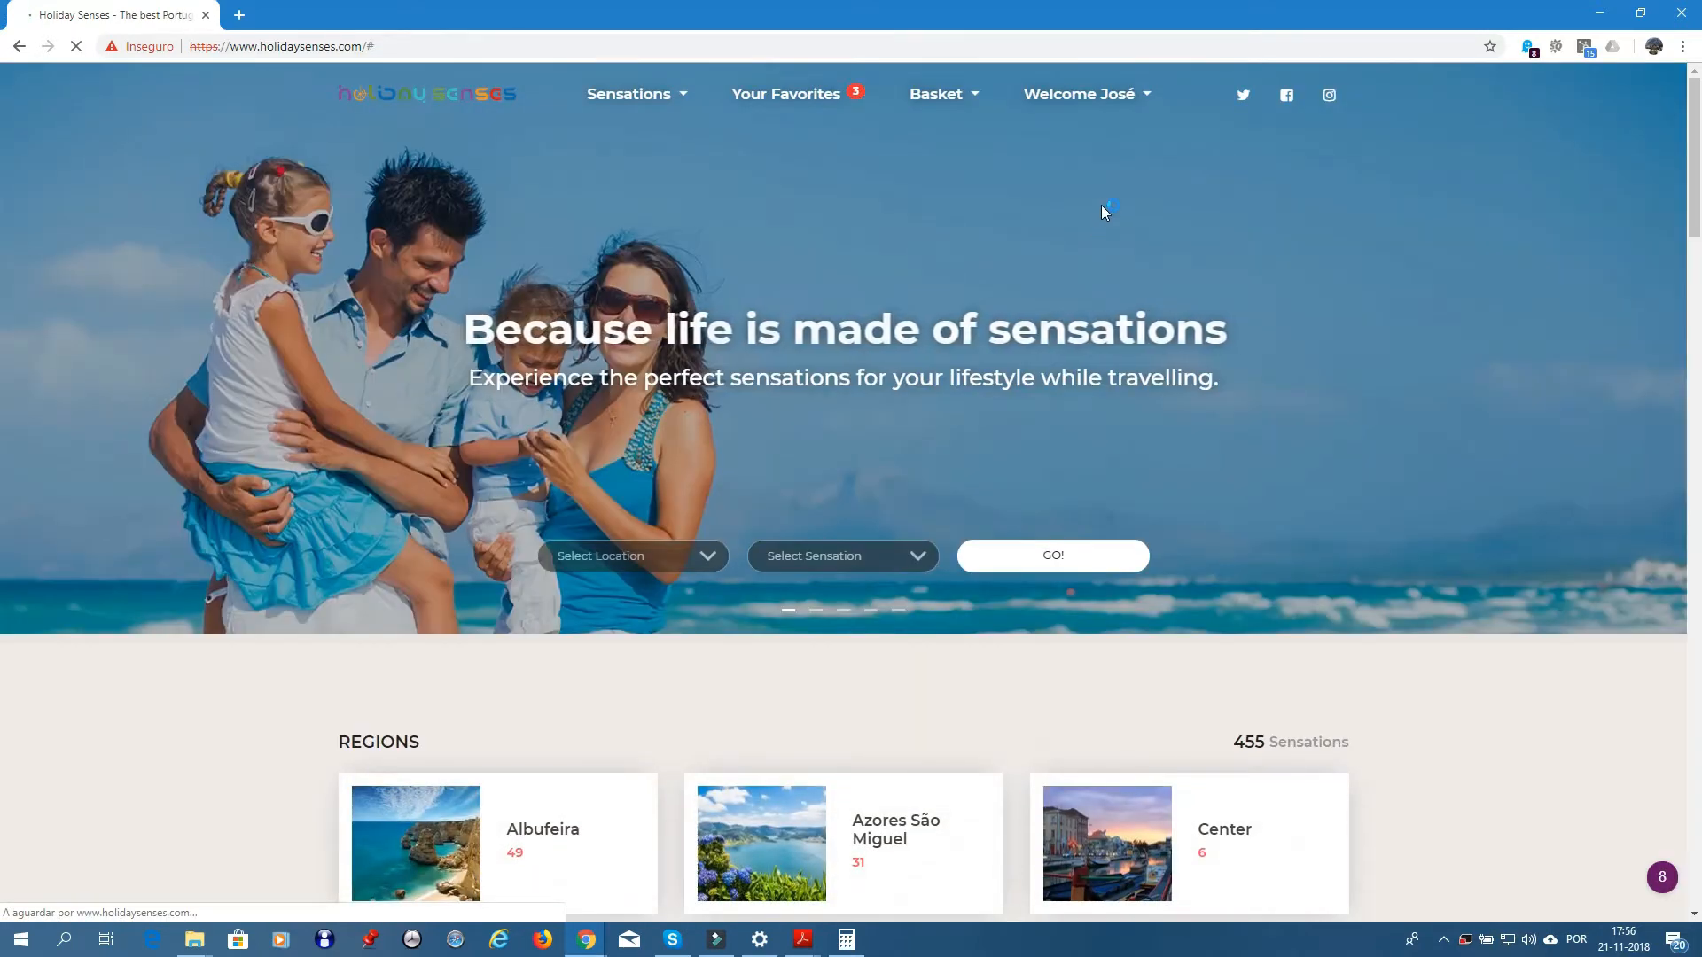
- Open Admin Partners from the user menu to list all partner operators
click(1151, 99)
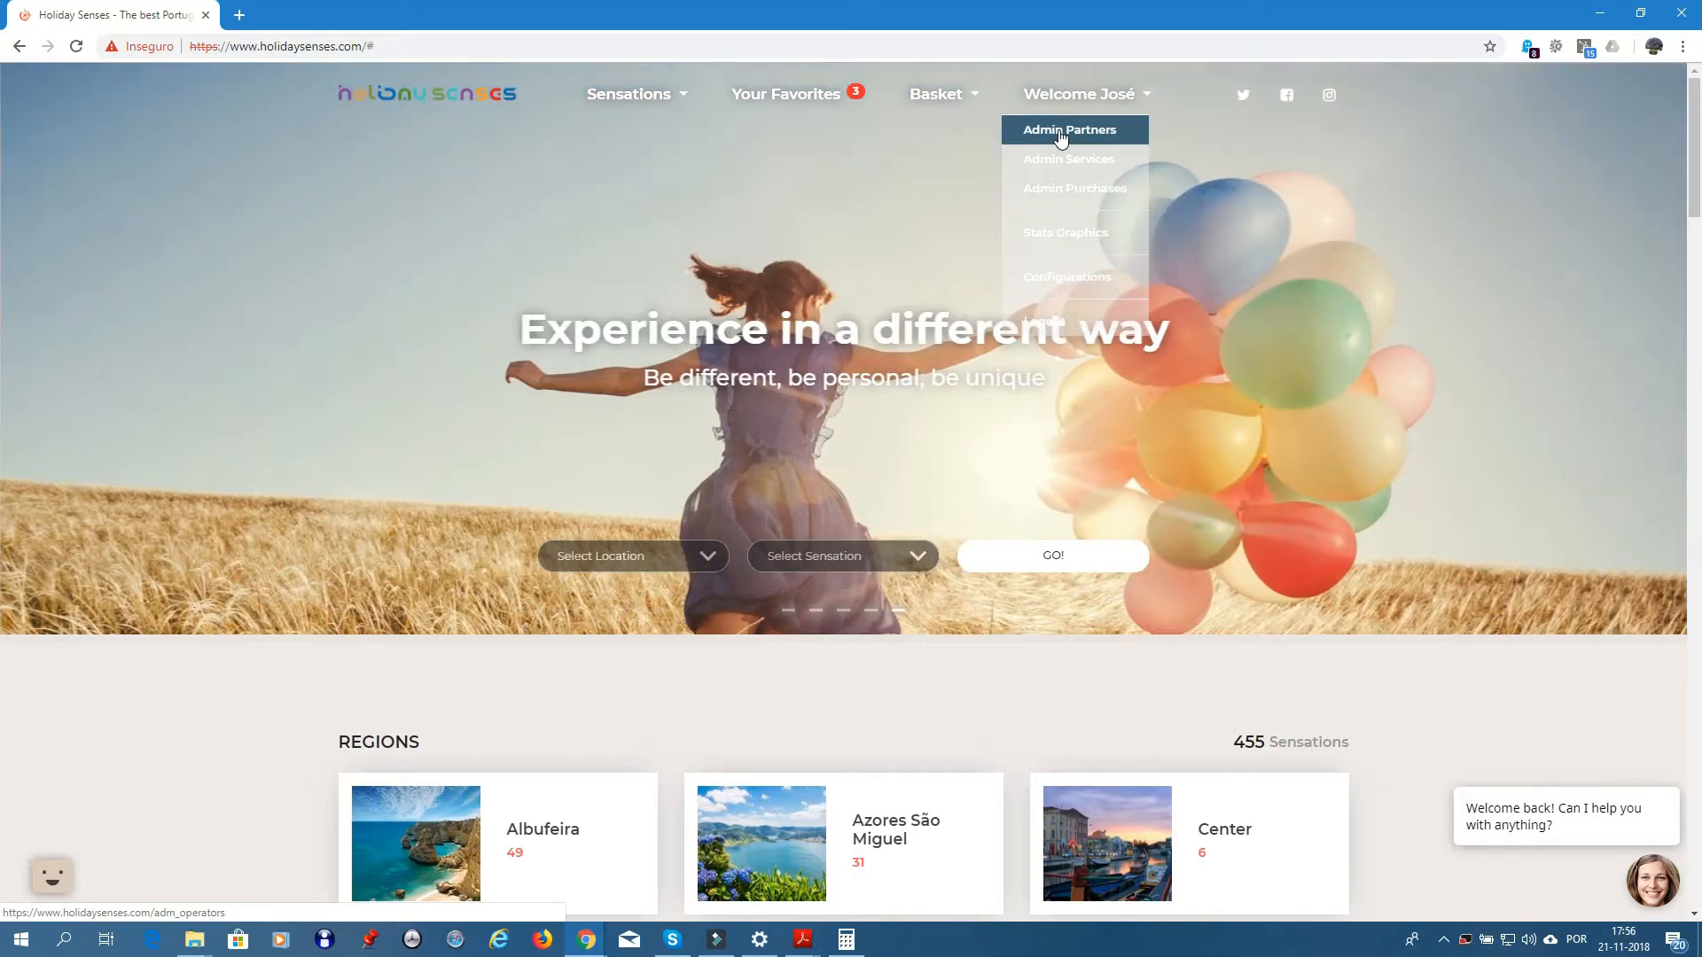
click(1061, 133)
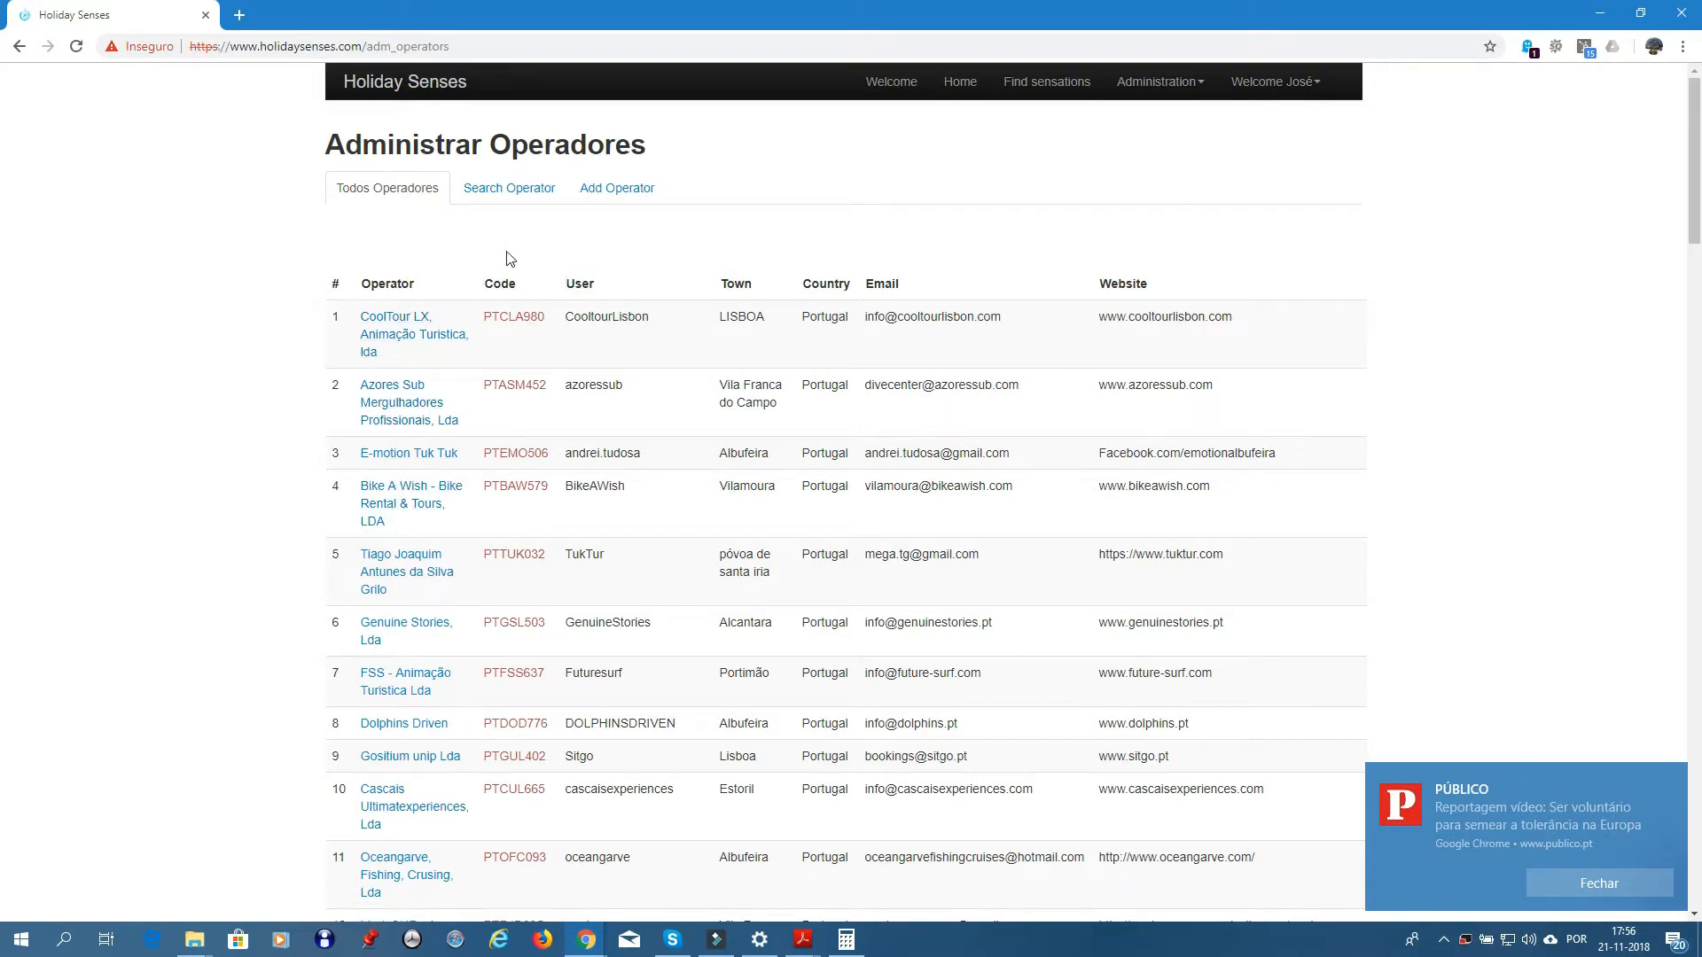
scroll(492, 274, down, 8)
scroll(496, 266, up, 8)
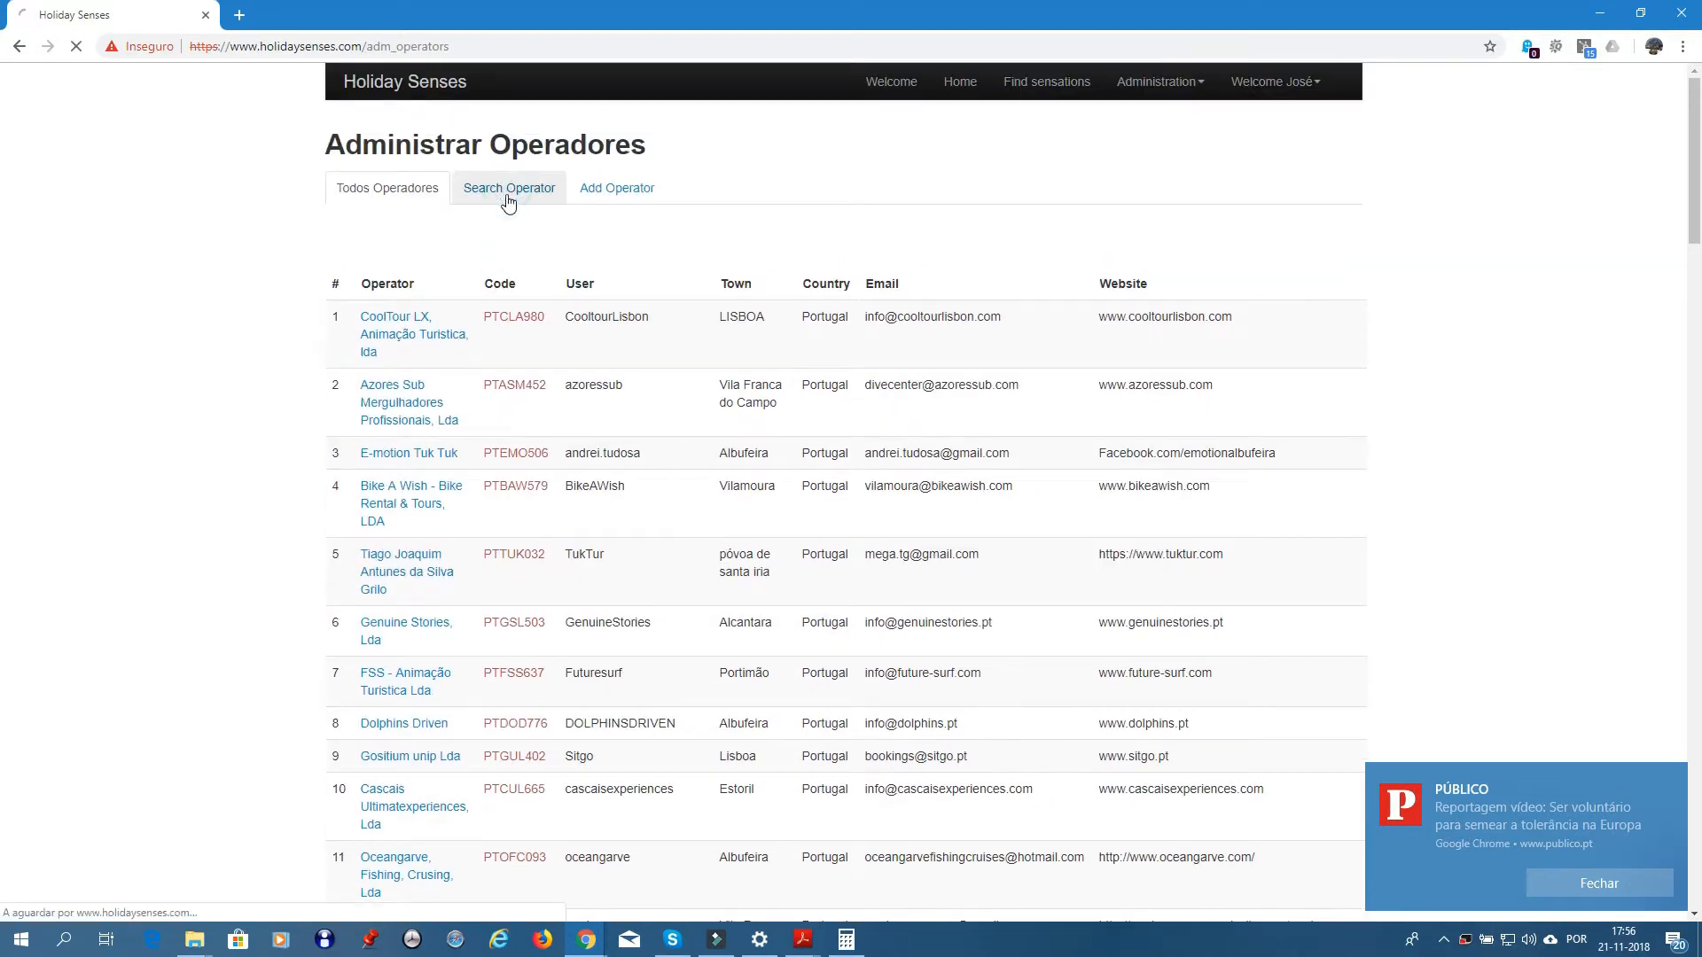
- Search operators for 'Boost' and open Boost Portugal's partner details
click(507, 189)
click(477, 292)
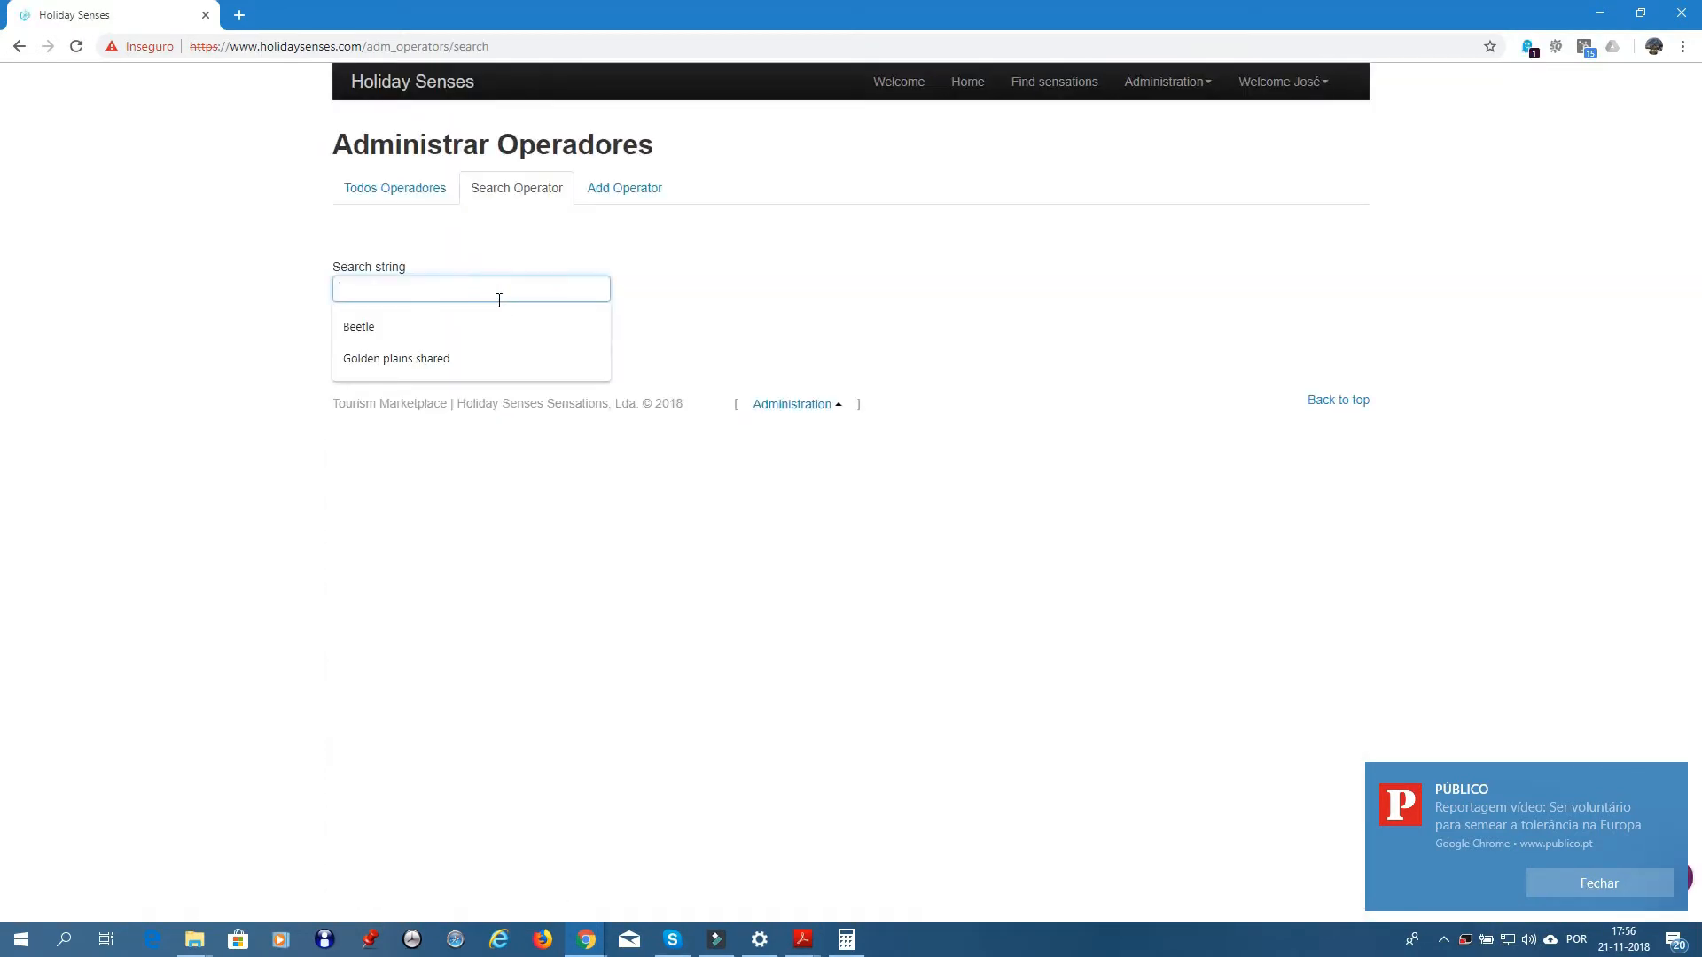
text(Boost)
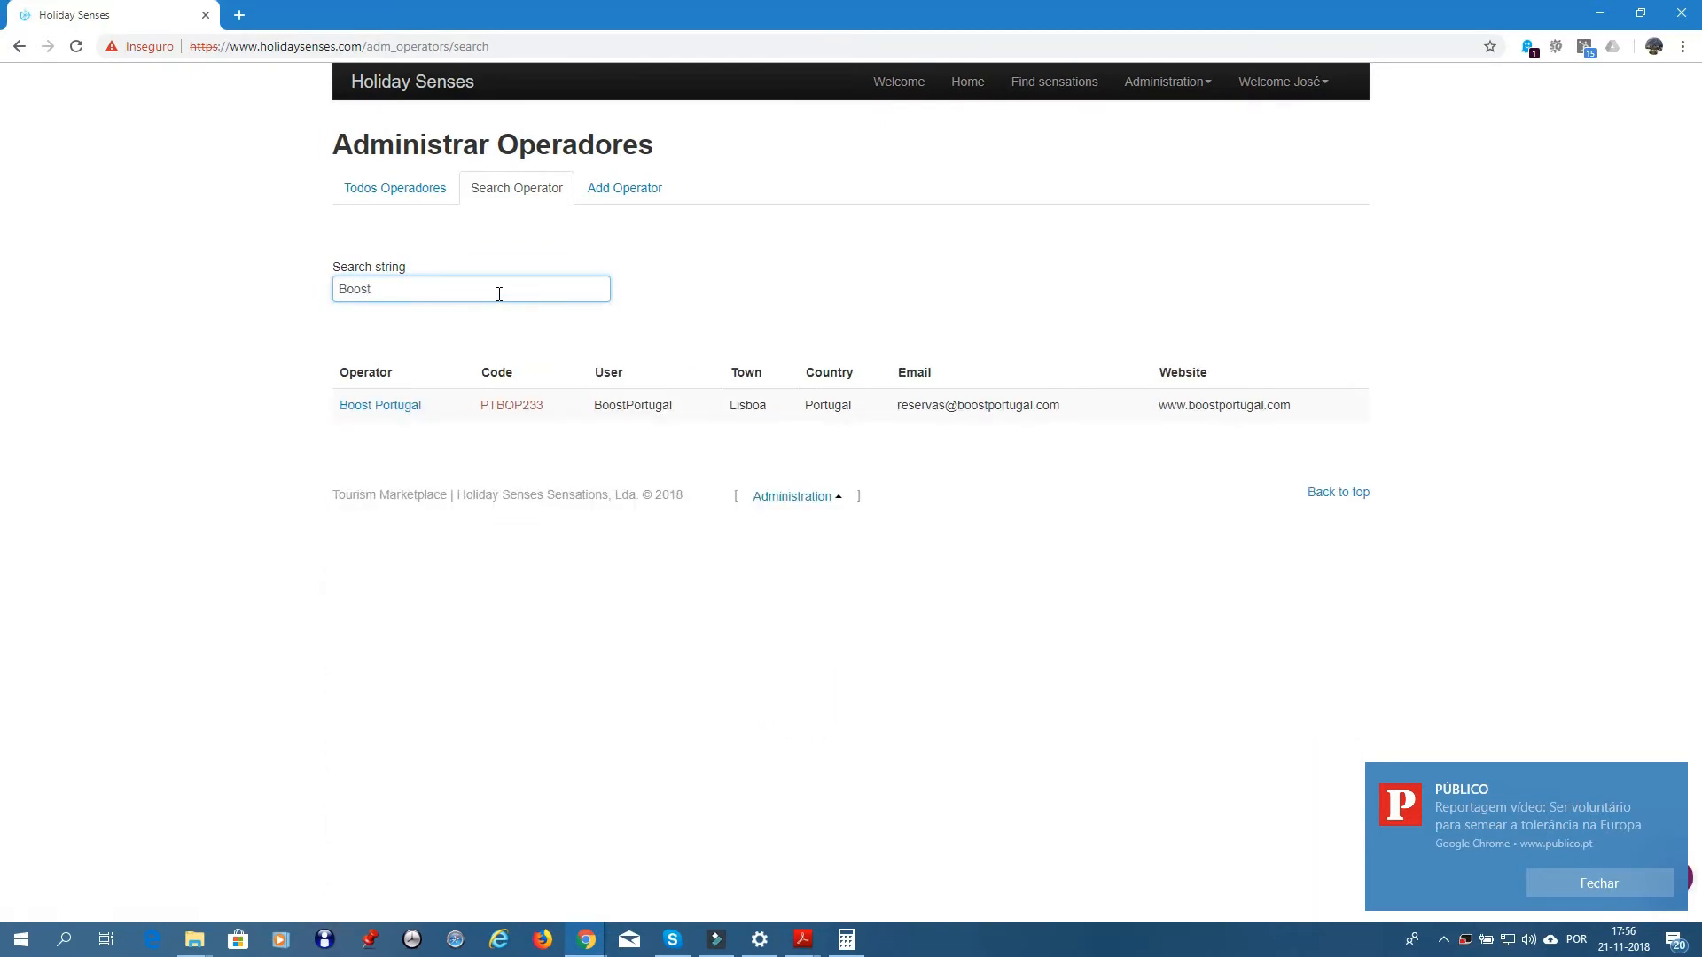
click(395, 412)
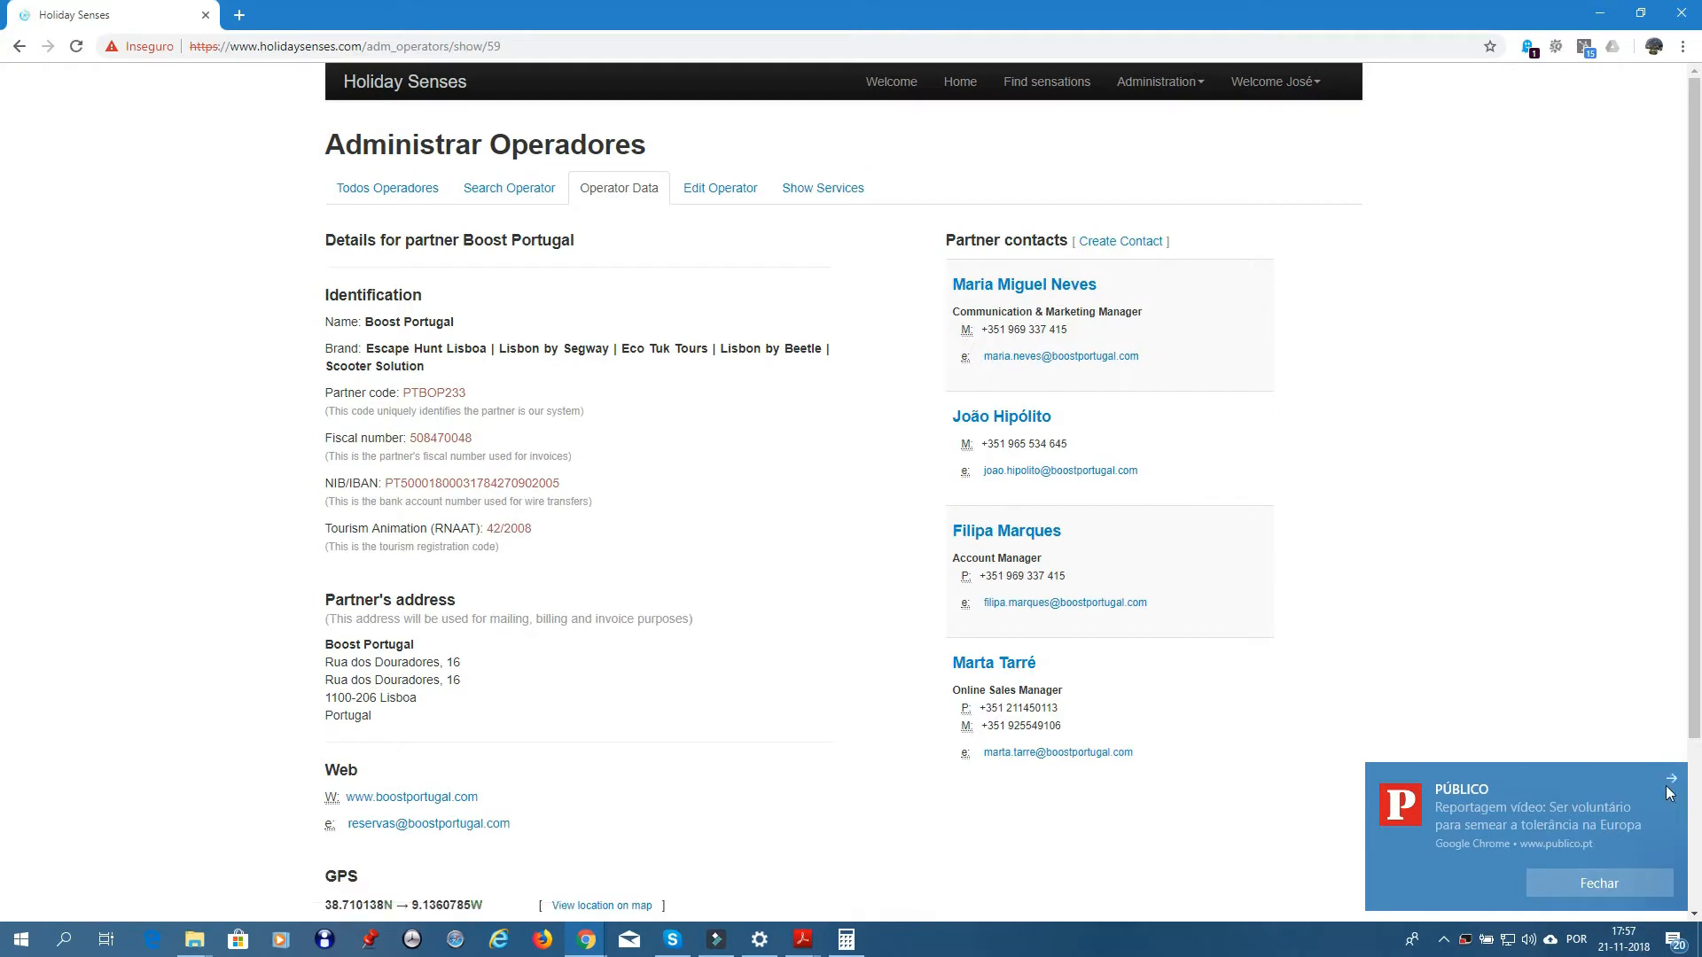
click(1675, 778)
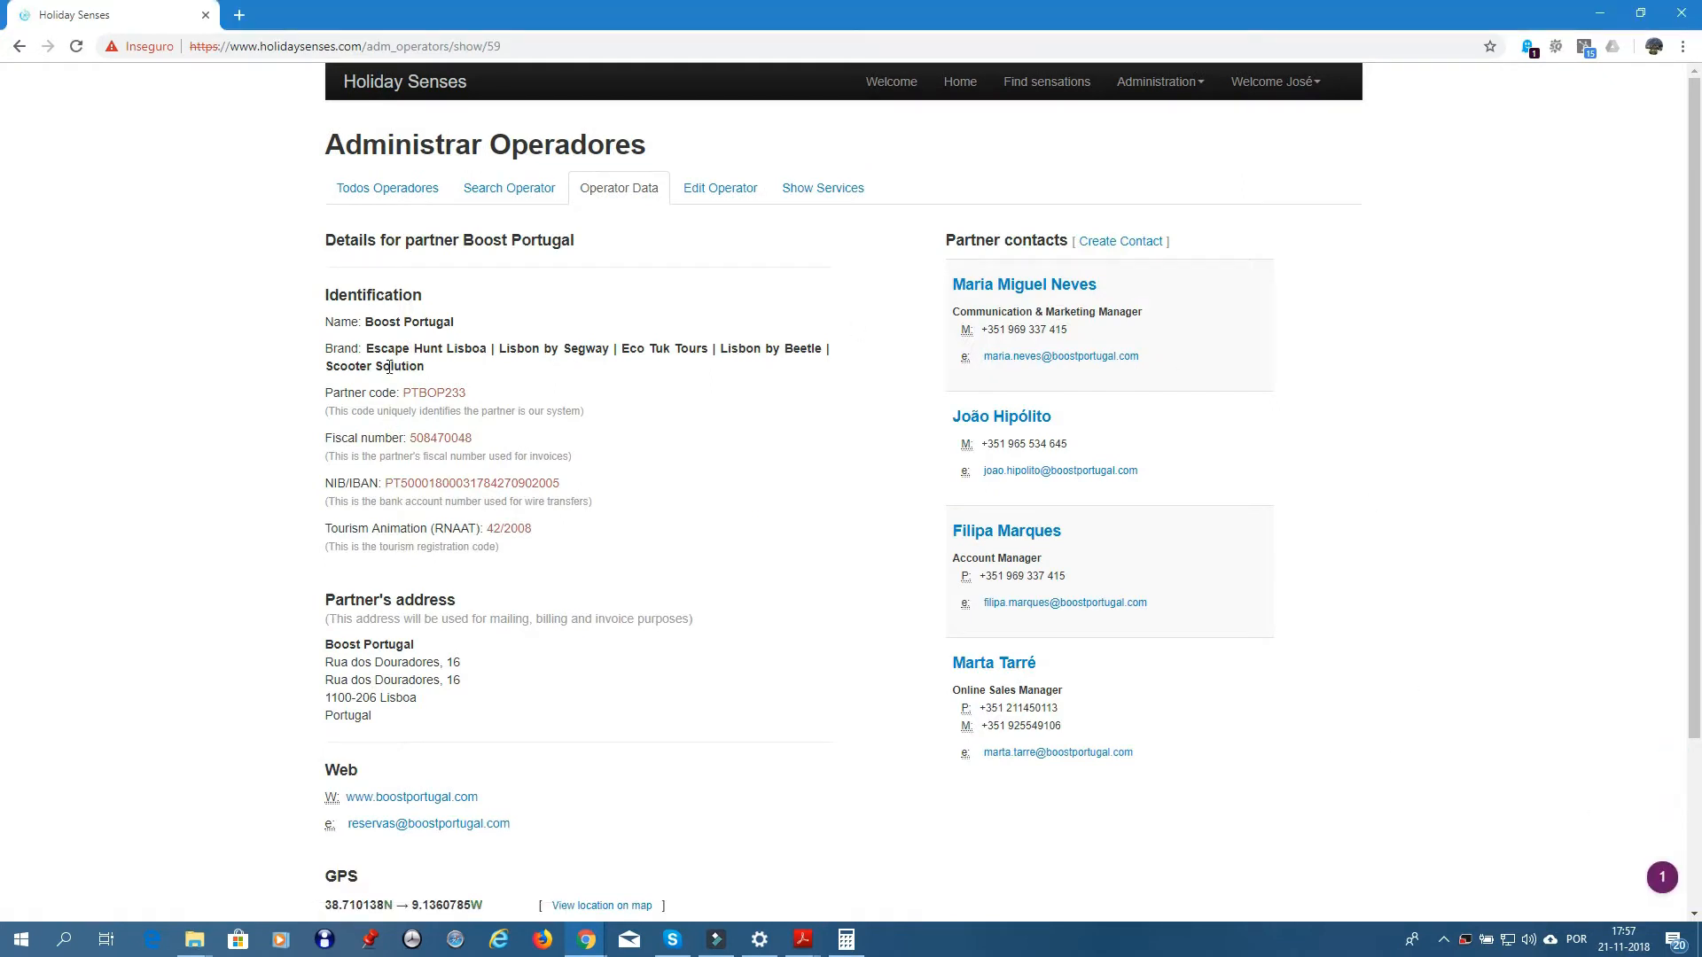
- Open Boost Portugal's website in a new tab, then list the partner's services
right_click(403, 803)
click(560, 663)
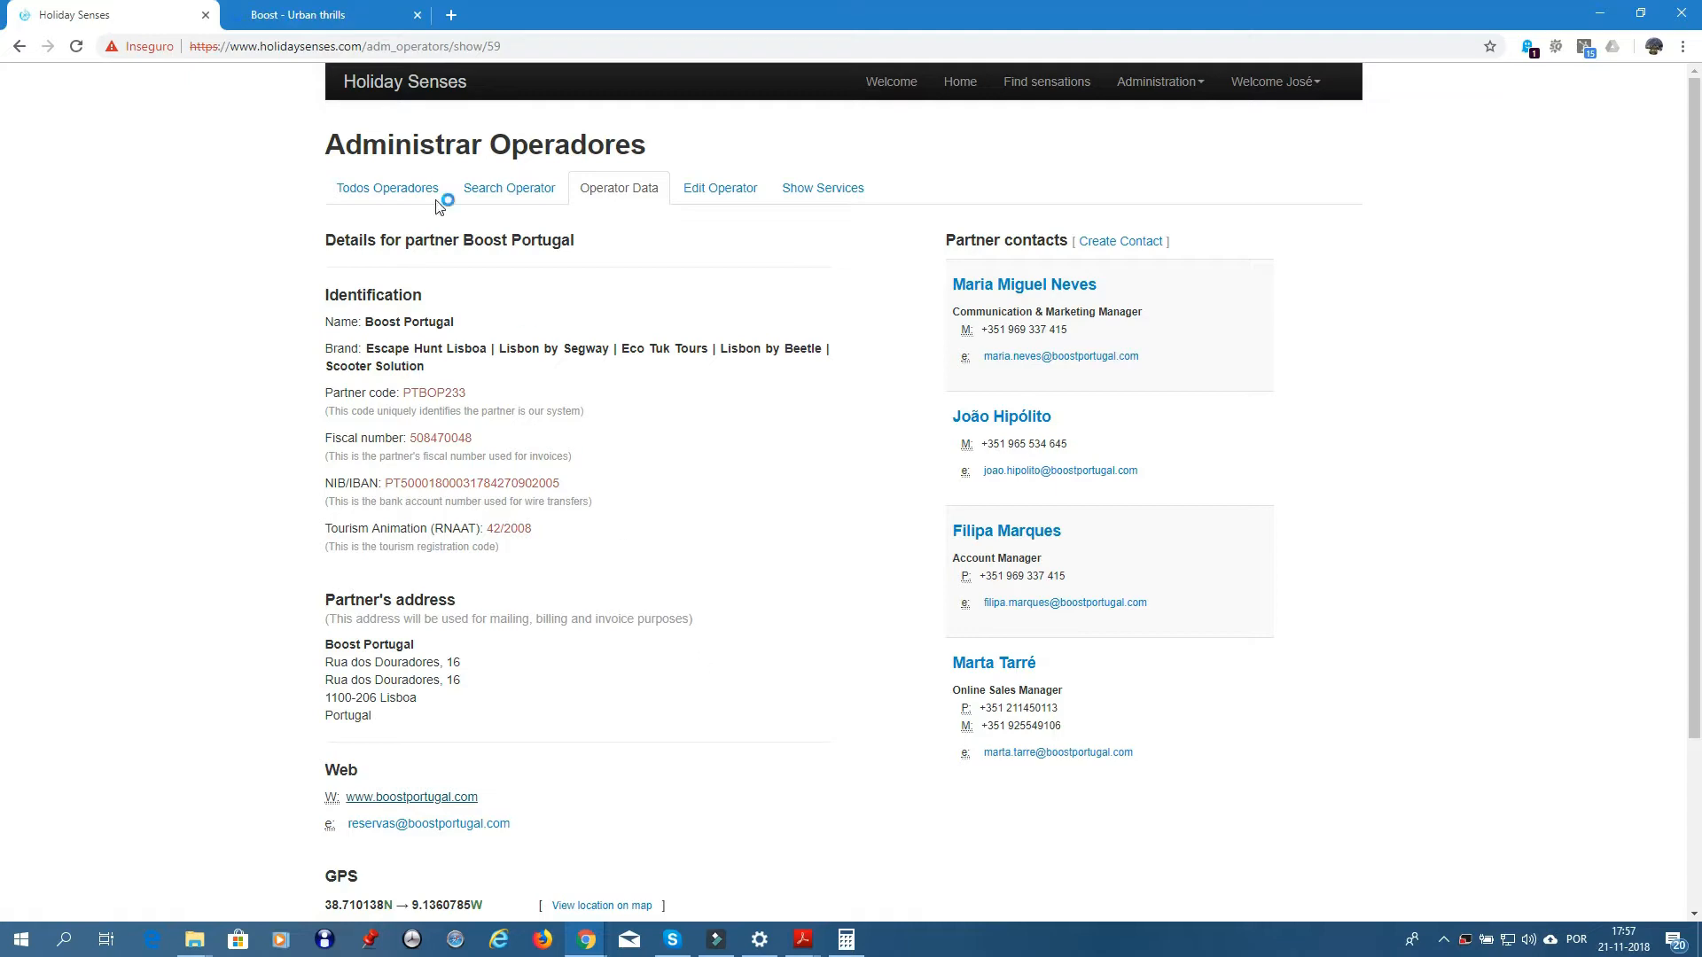
click(327, 19)
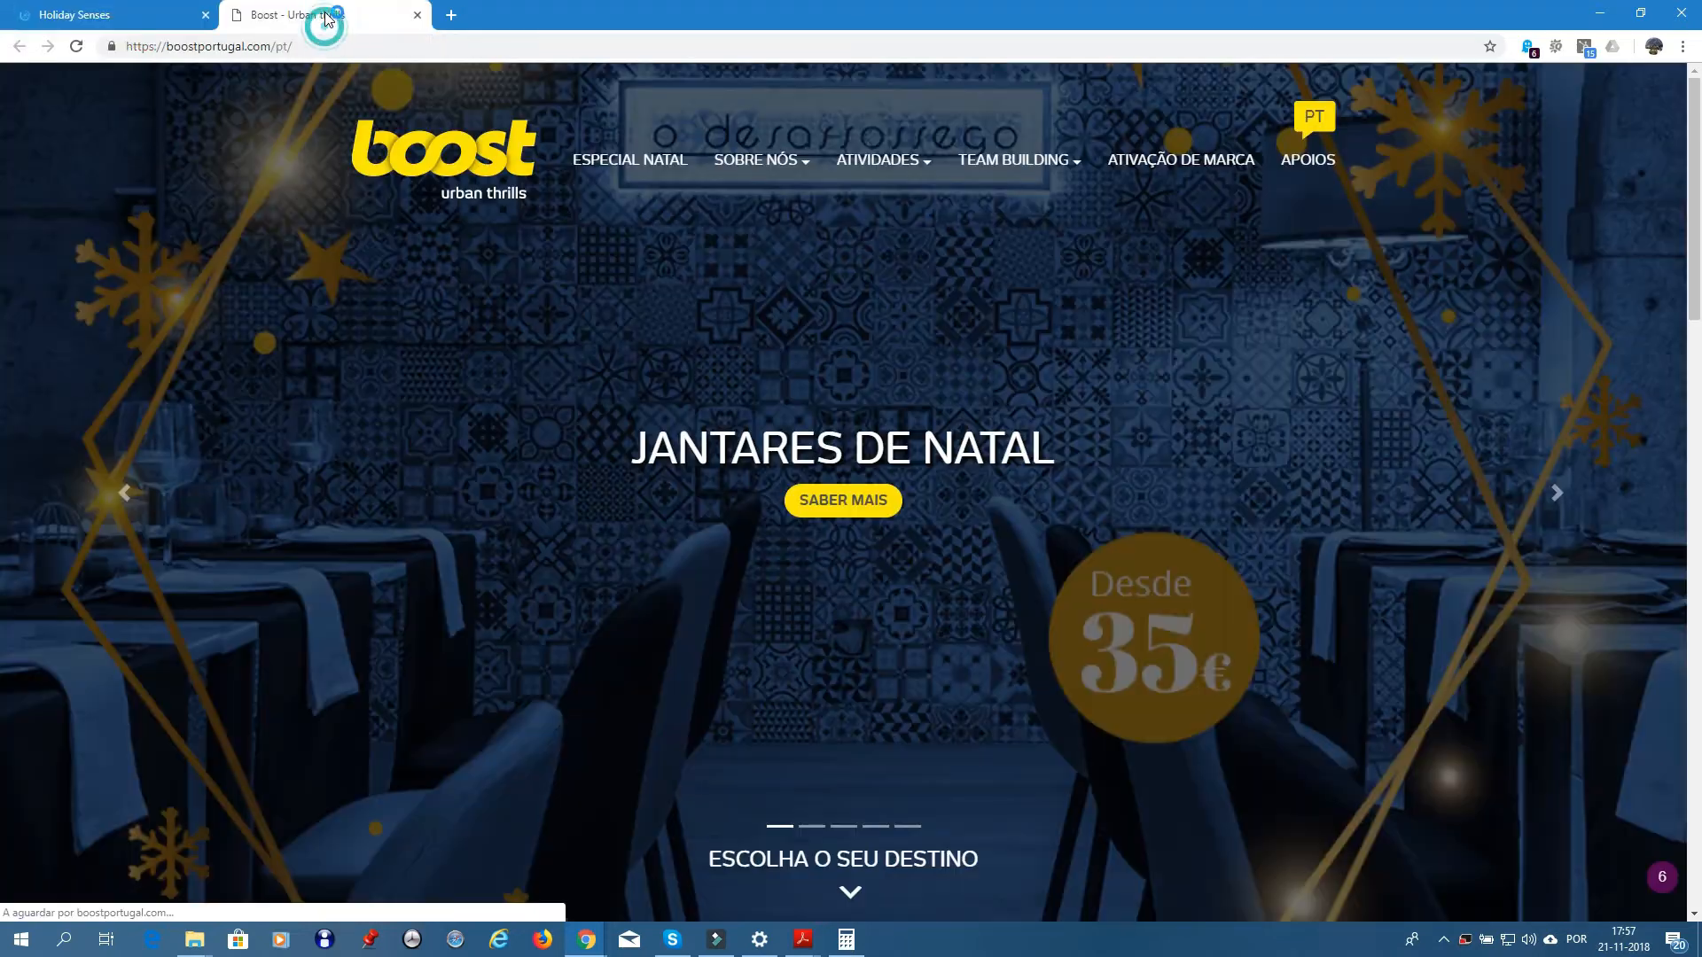
click(107, 16)
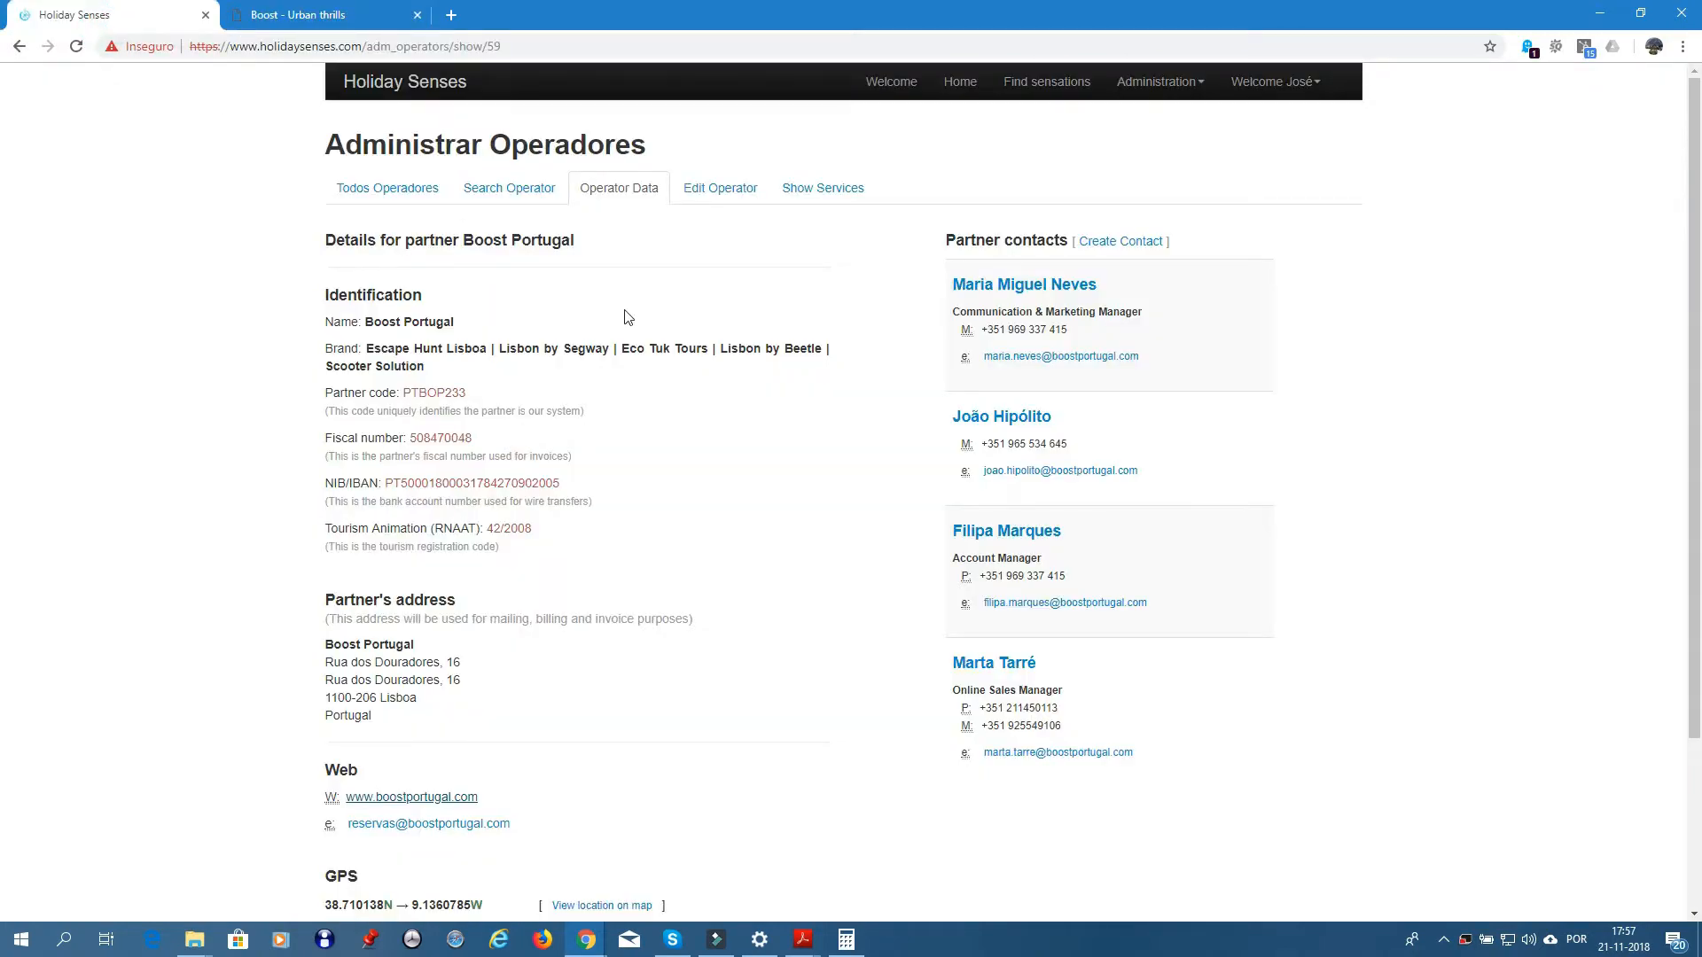
click(825, 191)
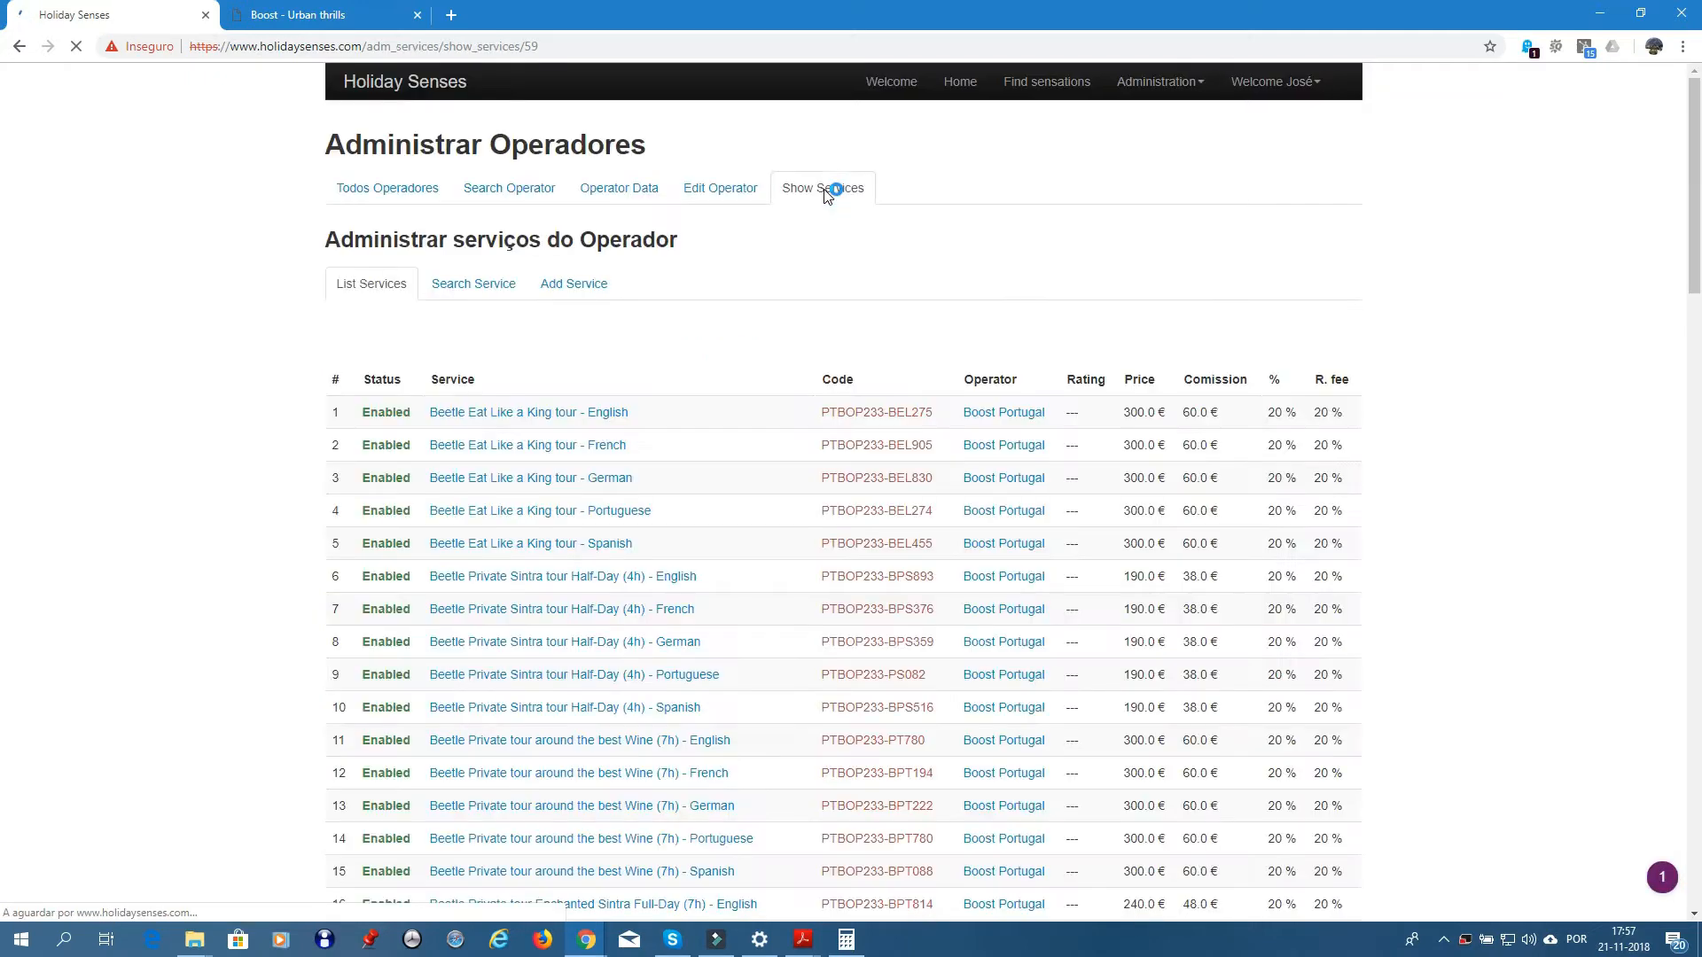
- Scroll through Boost Portugal's 88 services and return to the top
scroll(577, 339, down, 14)
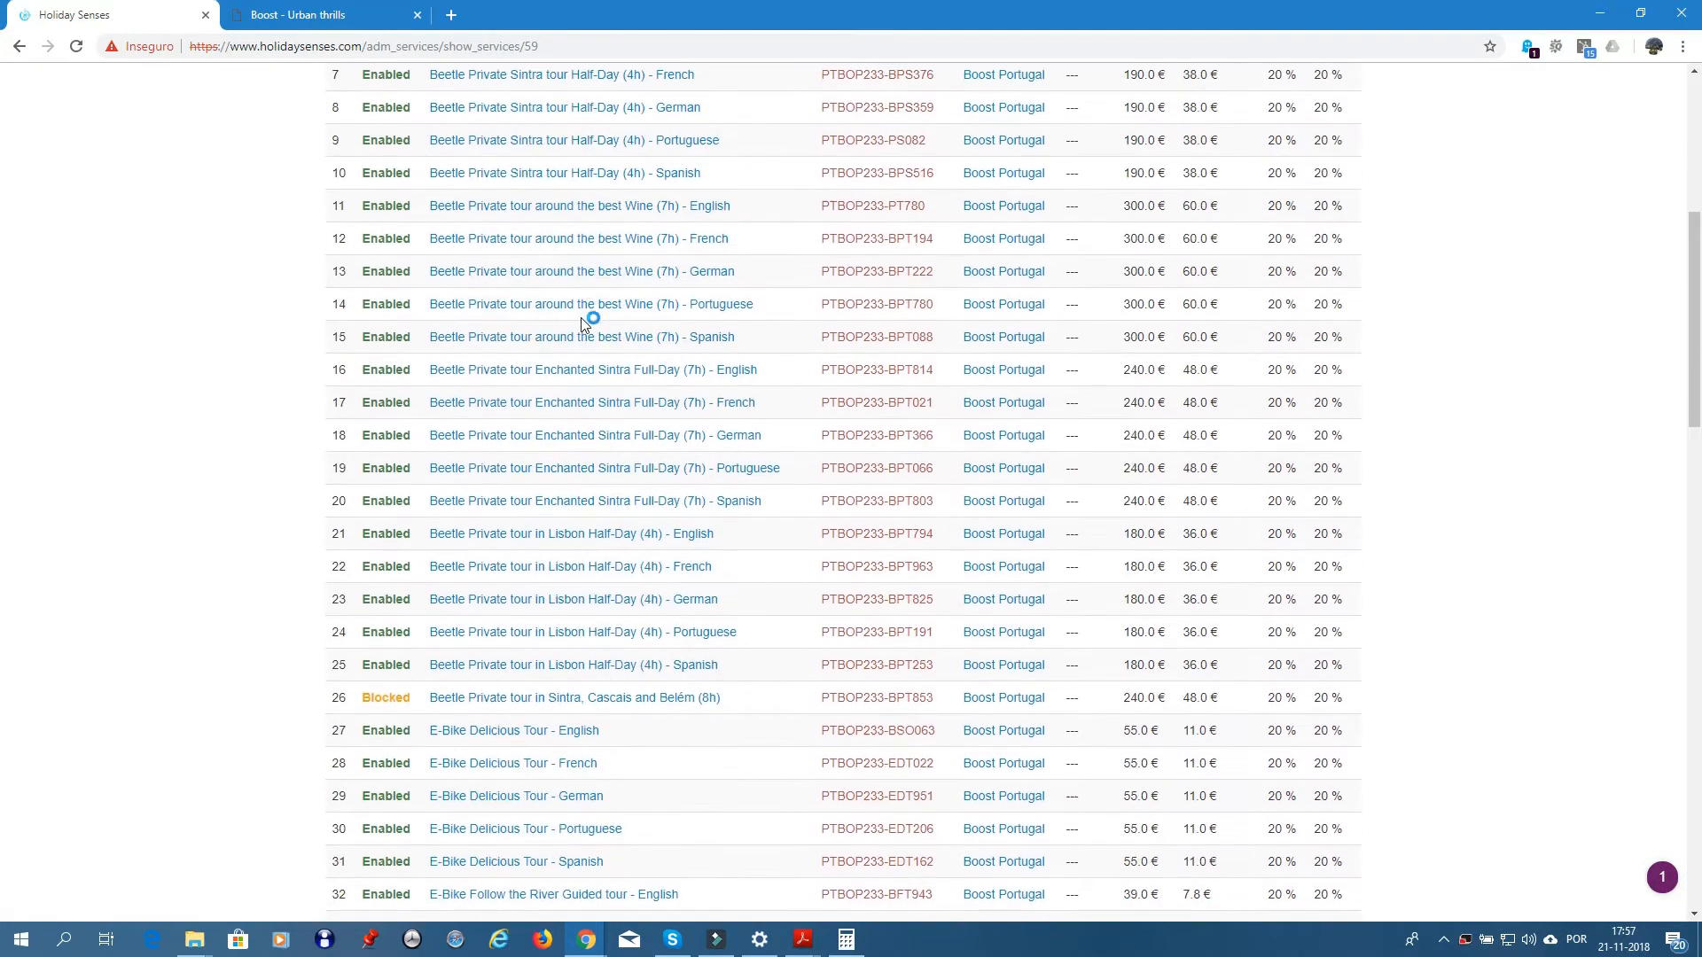
scroll(583, 321, down, 4)
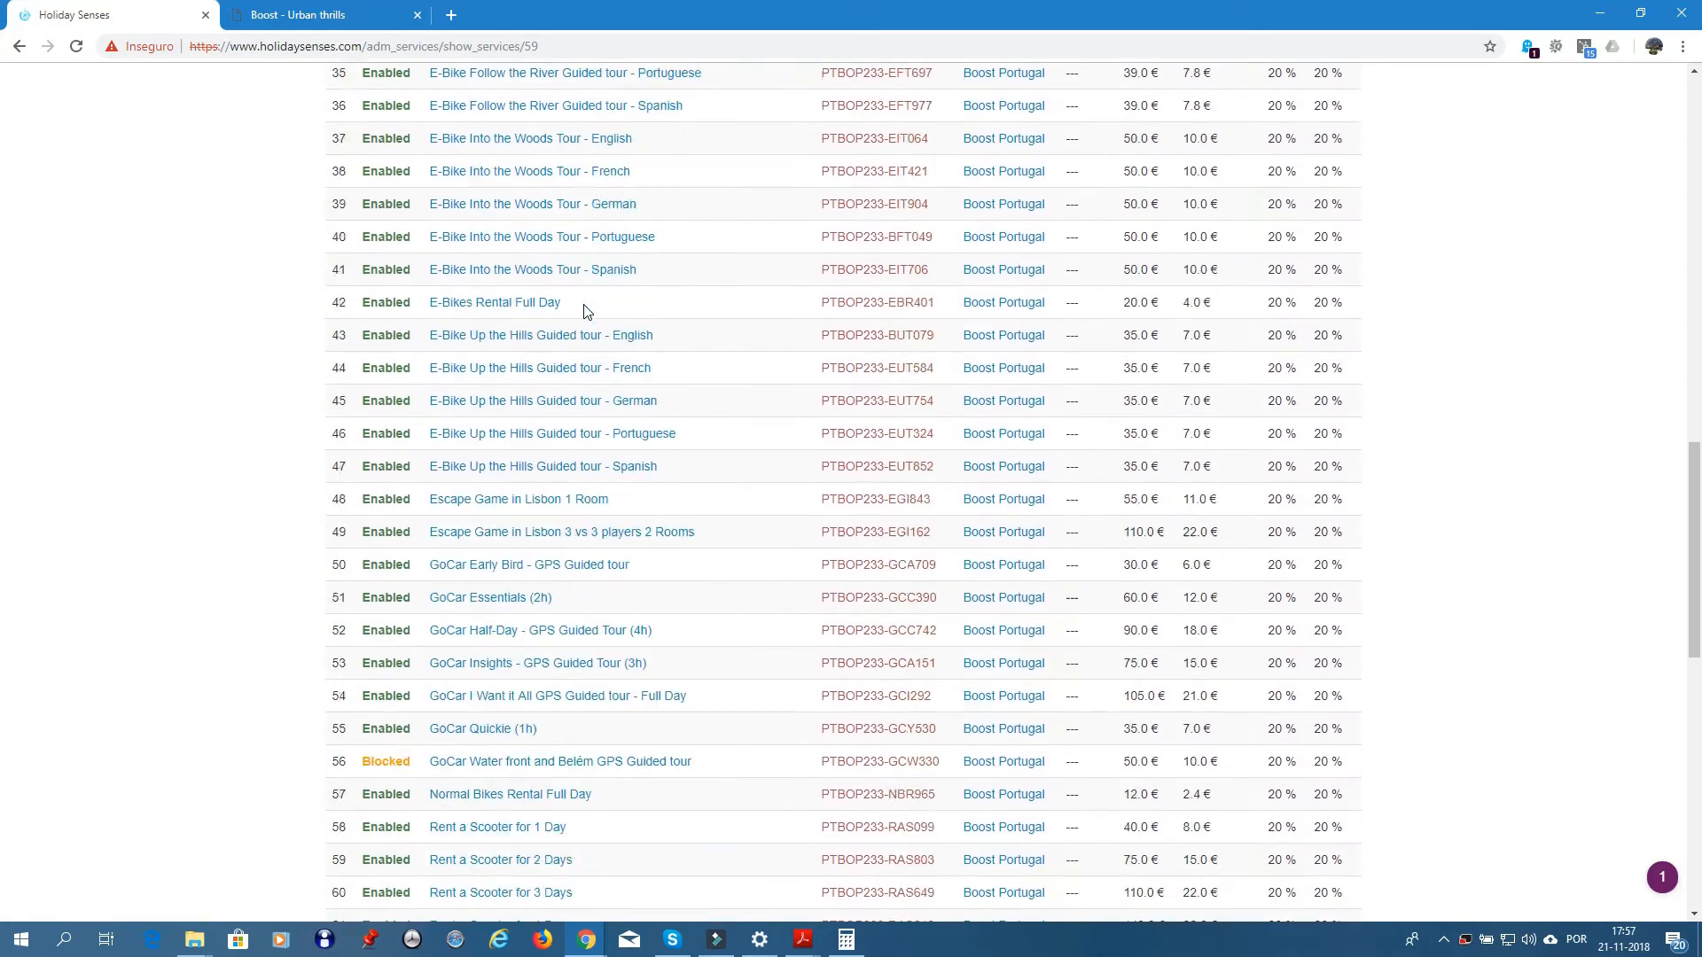
scroll(590, 266, up, 3)
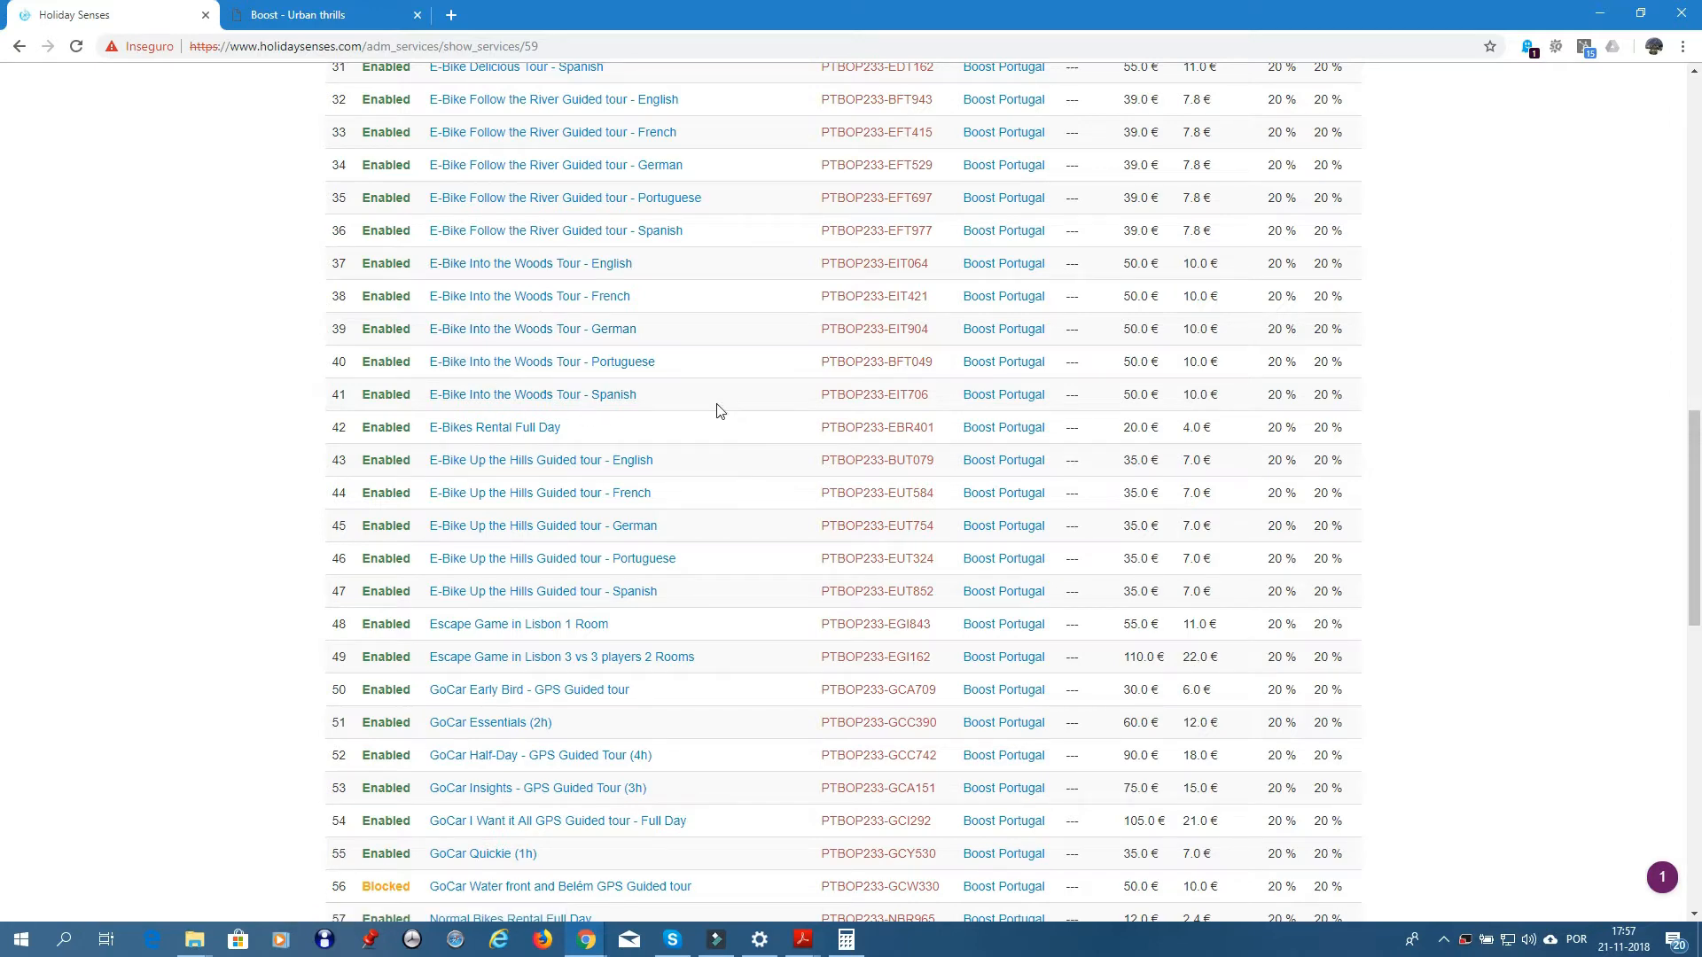
scroll(702, 348, down, 4)
scroll(702, 346, down, 8)
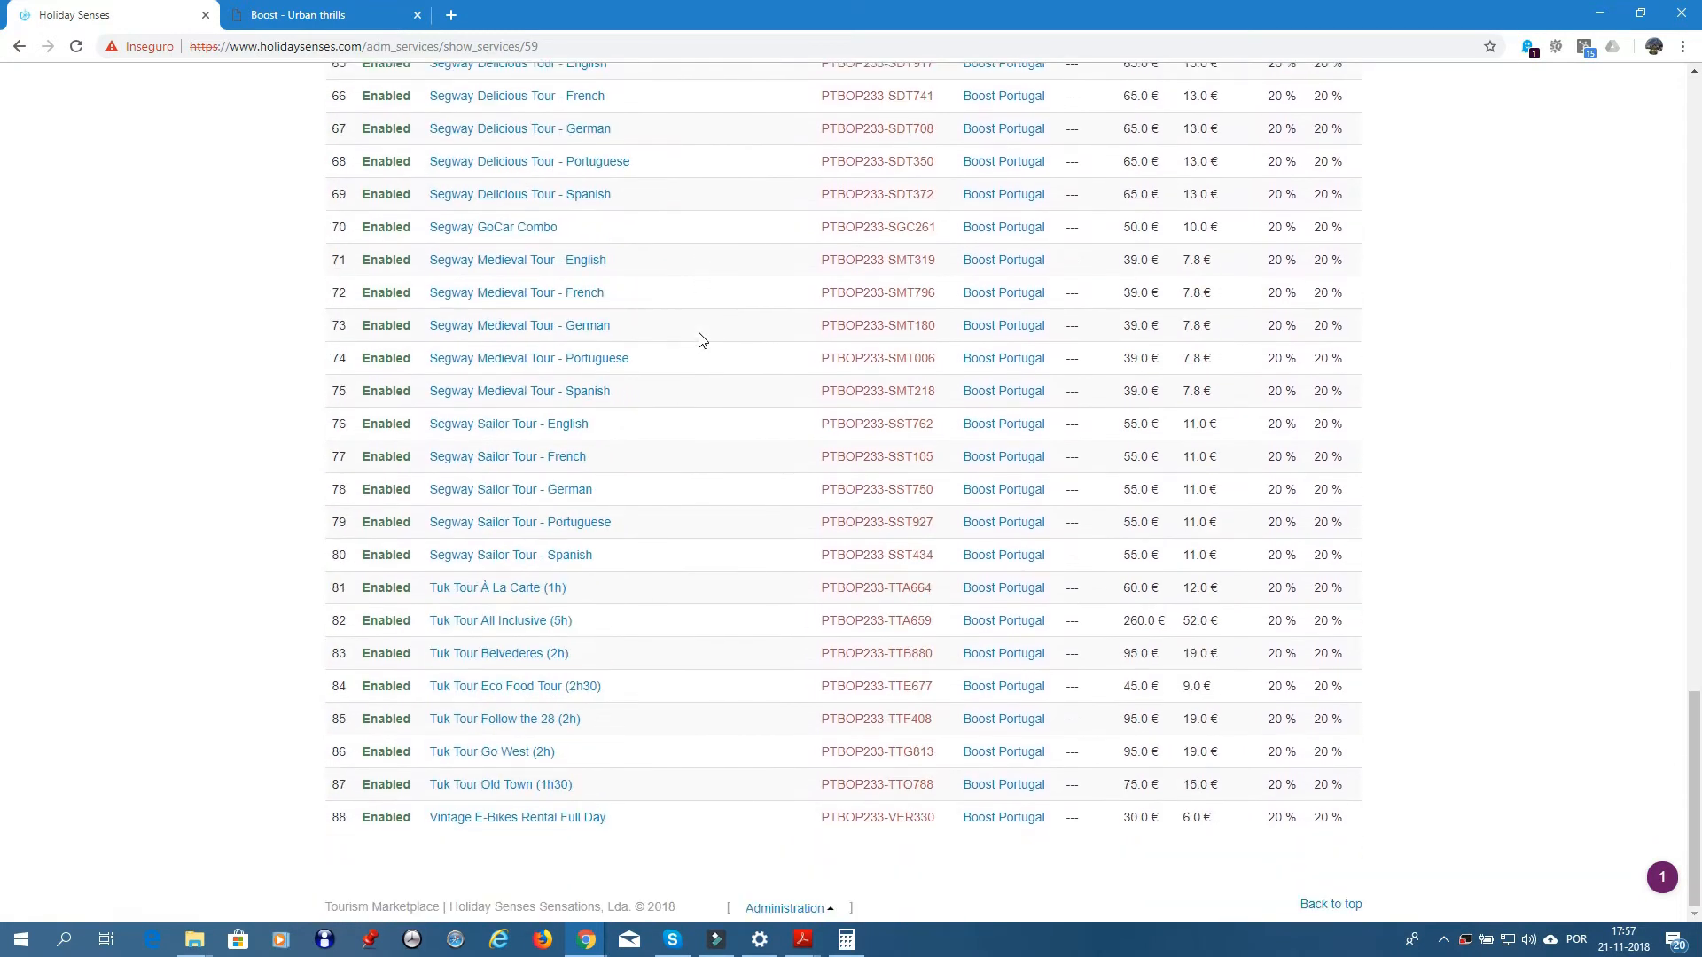
scroll(760, 361, up, 20)
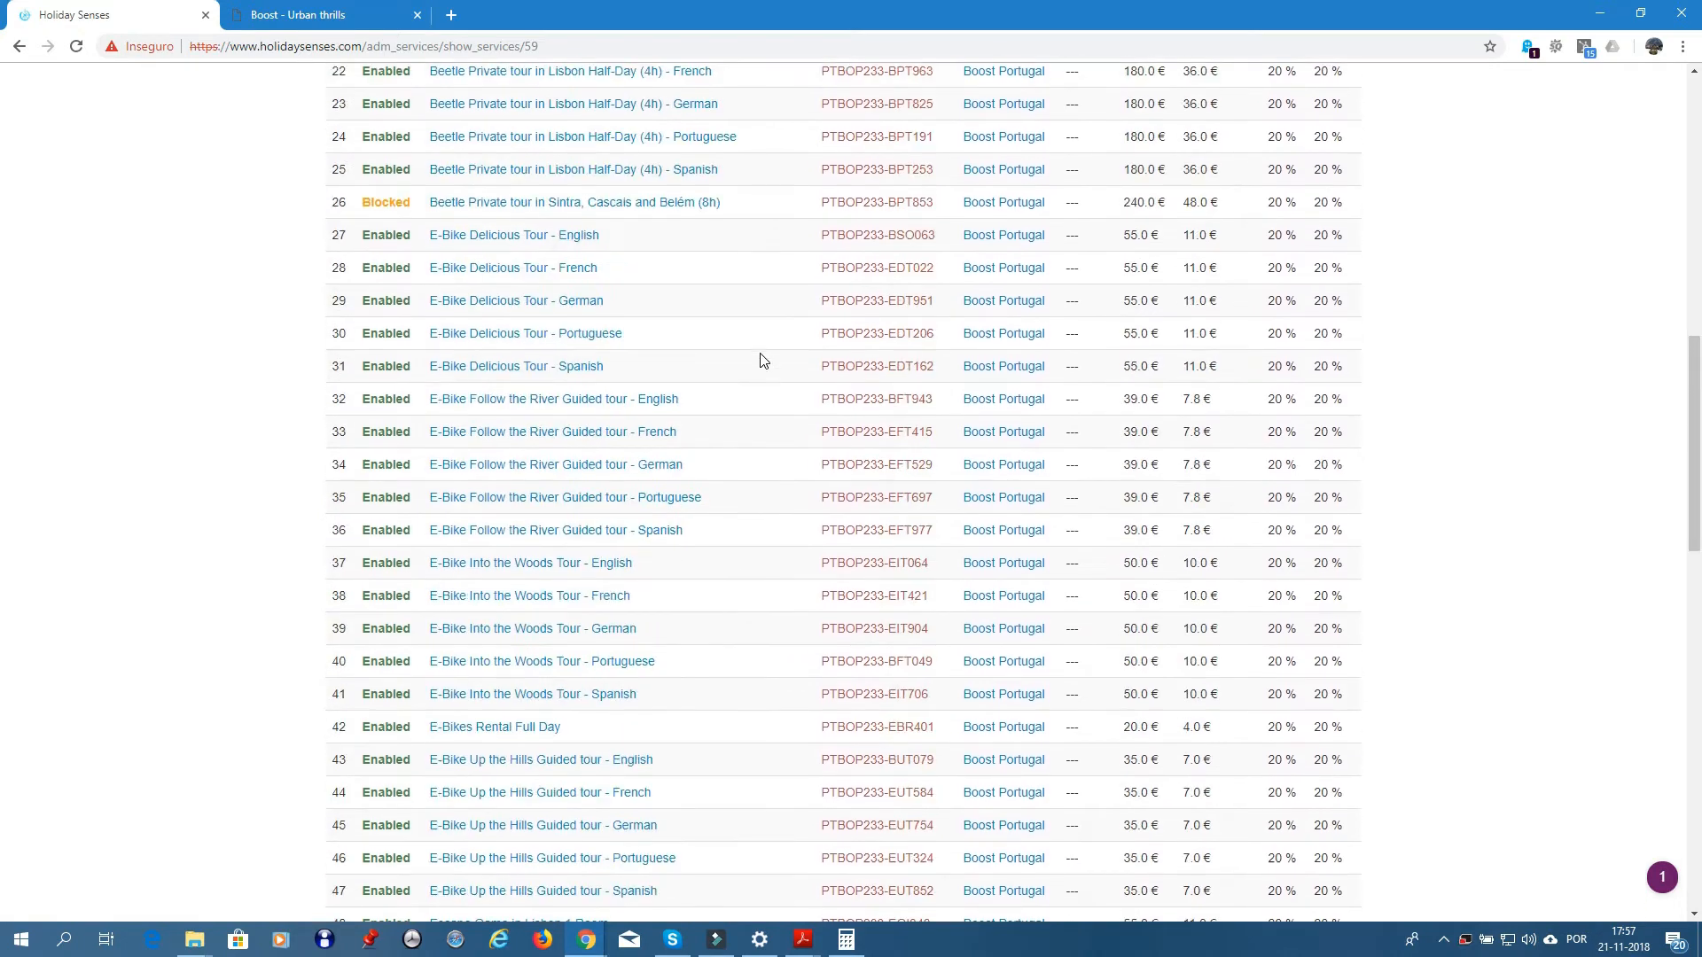
scroll(760, 362, up, 8)
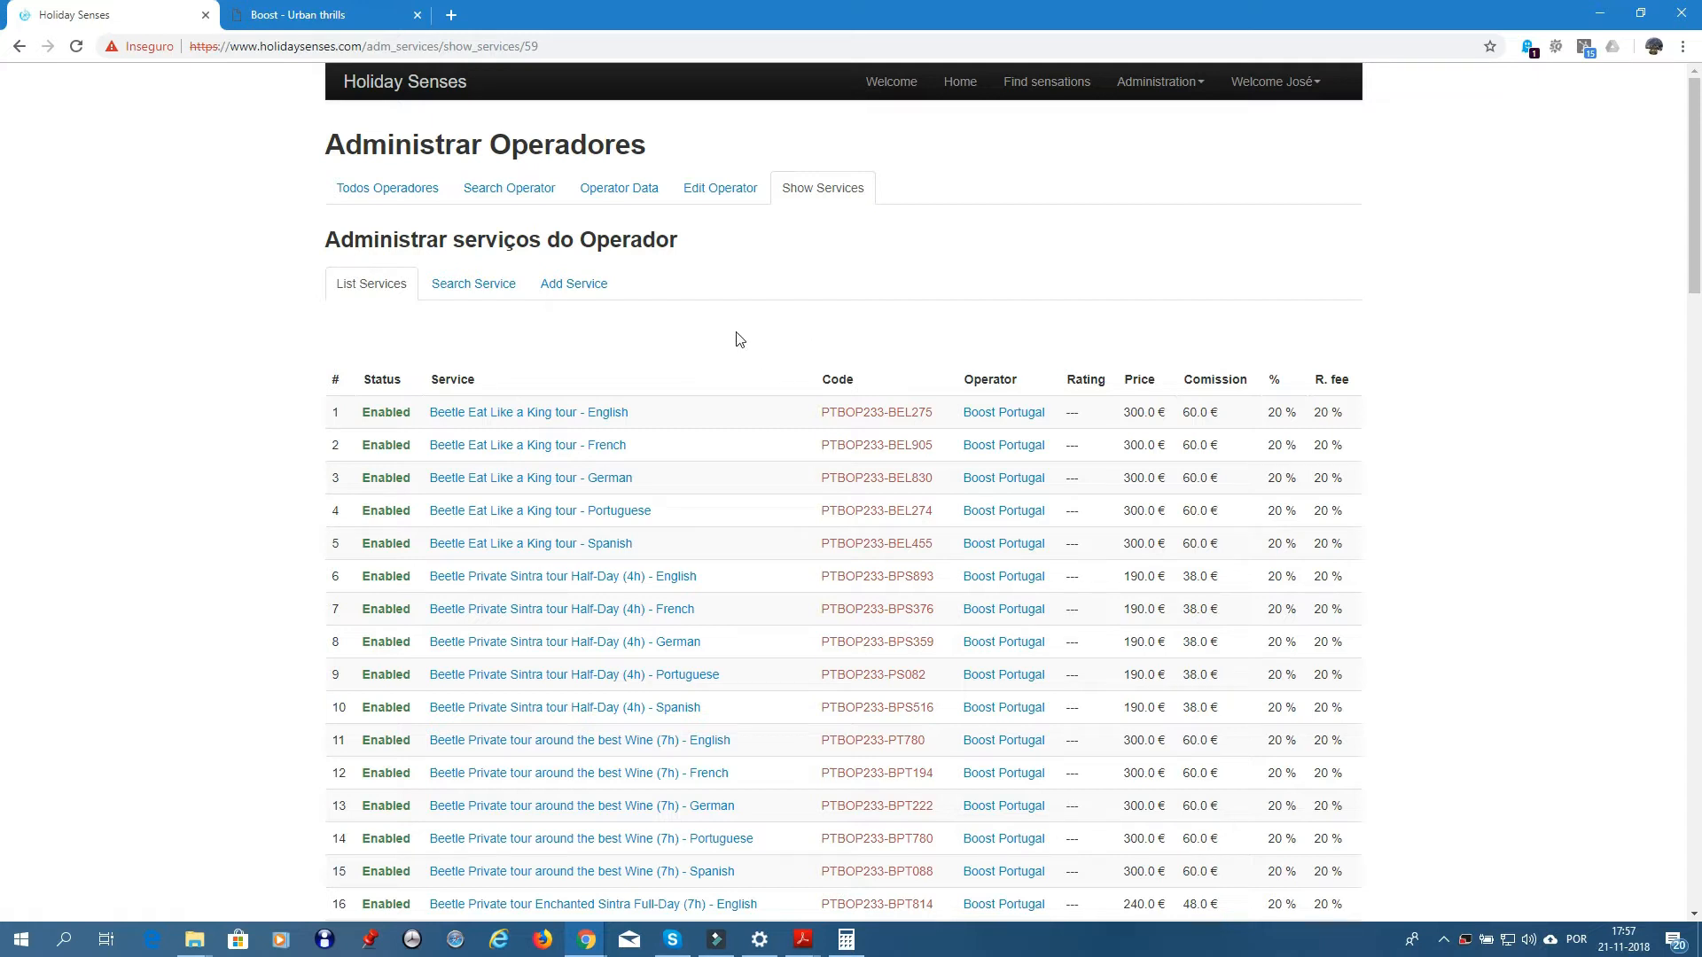
- Load the Rezdy login page in a new browser tab
click(456, 14)
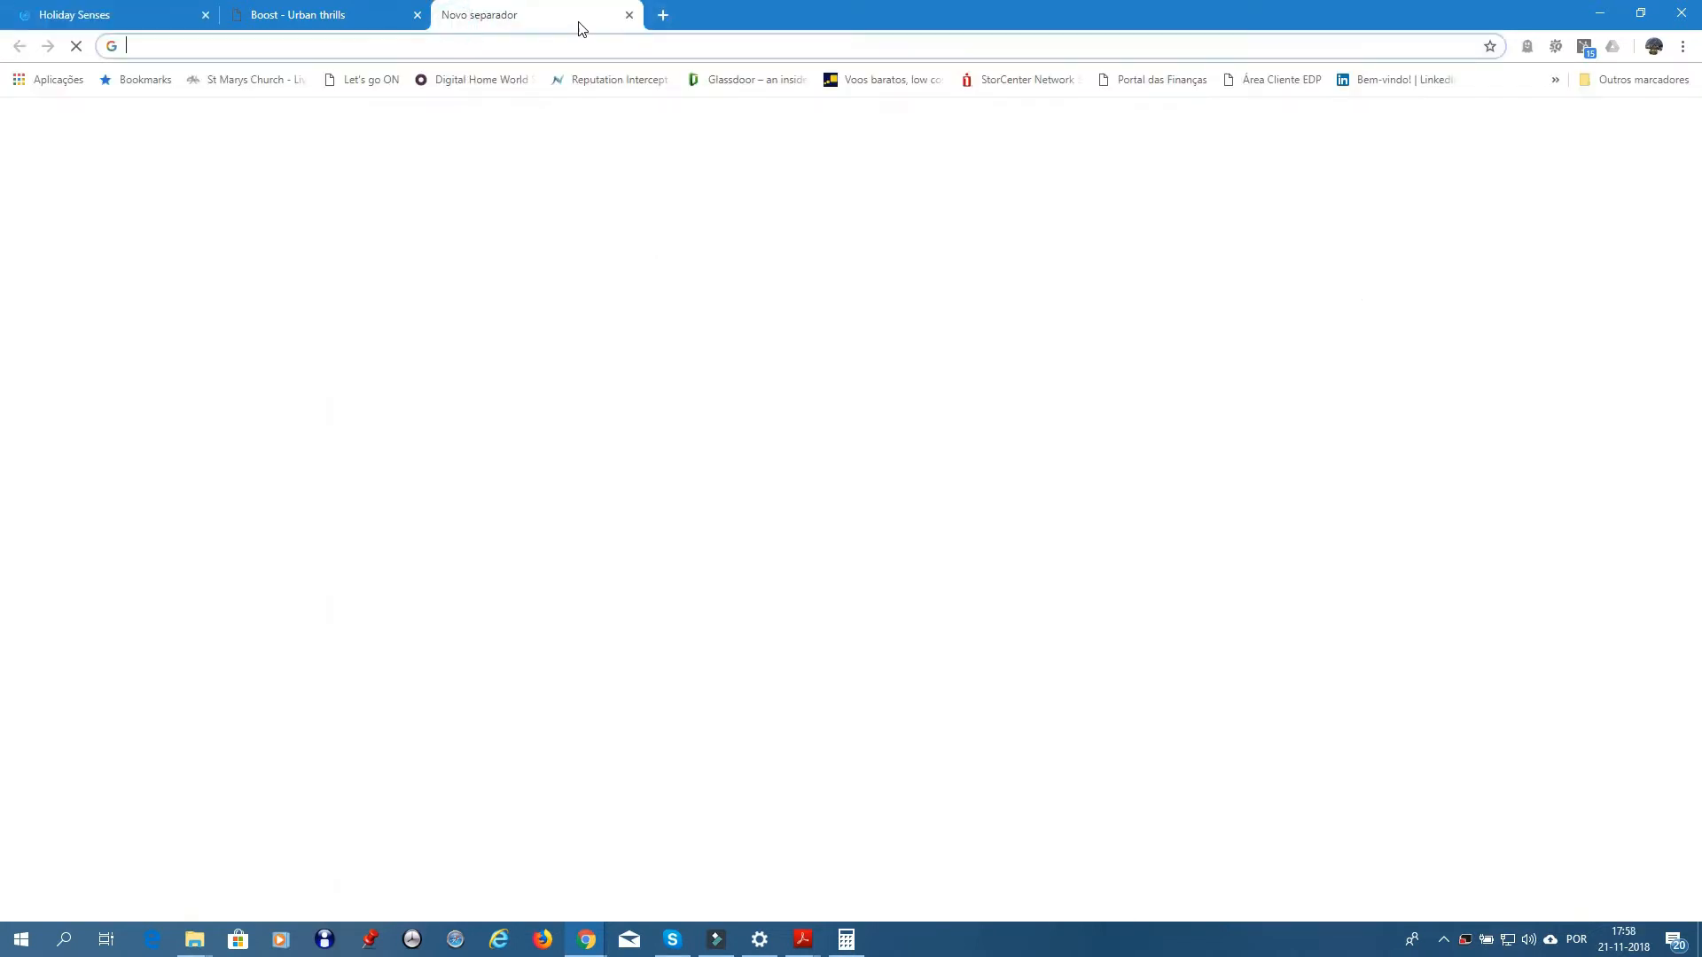
text(rexdy)
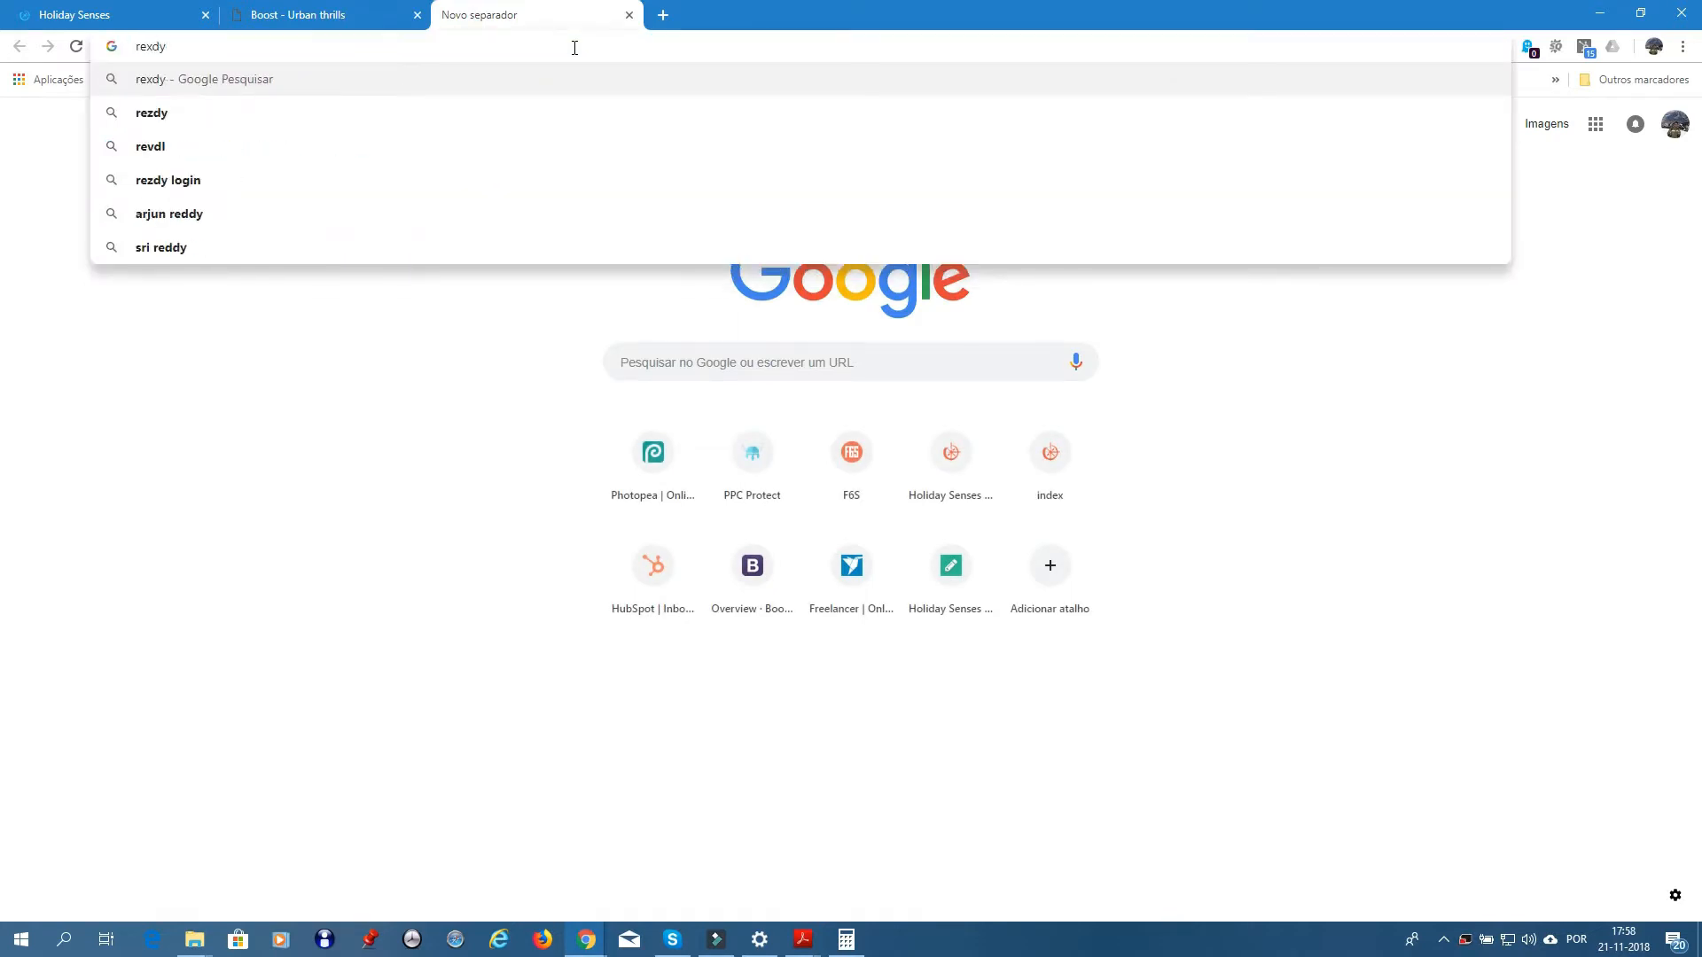
key(BackSpace)
key(BackSpace)
key(BackSpace)
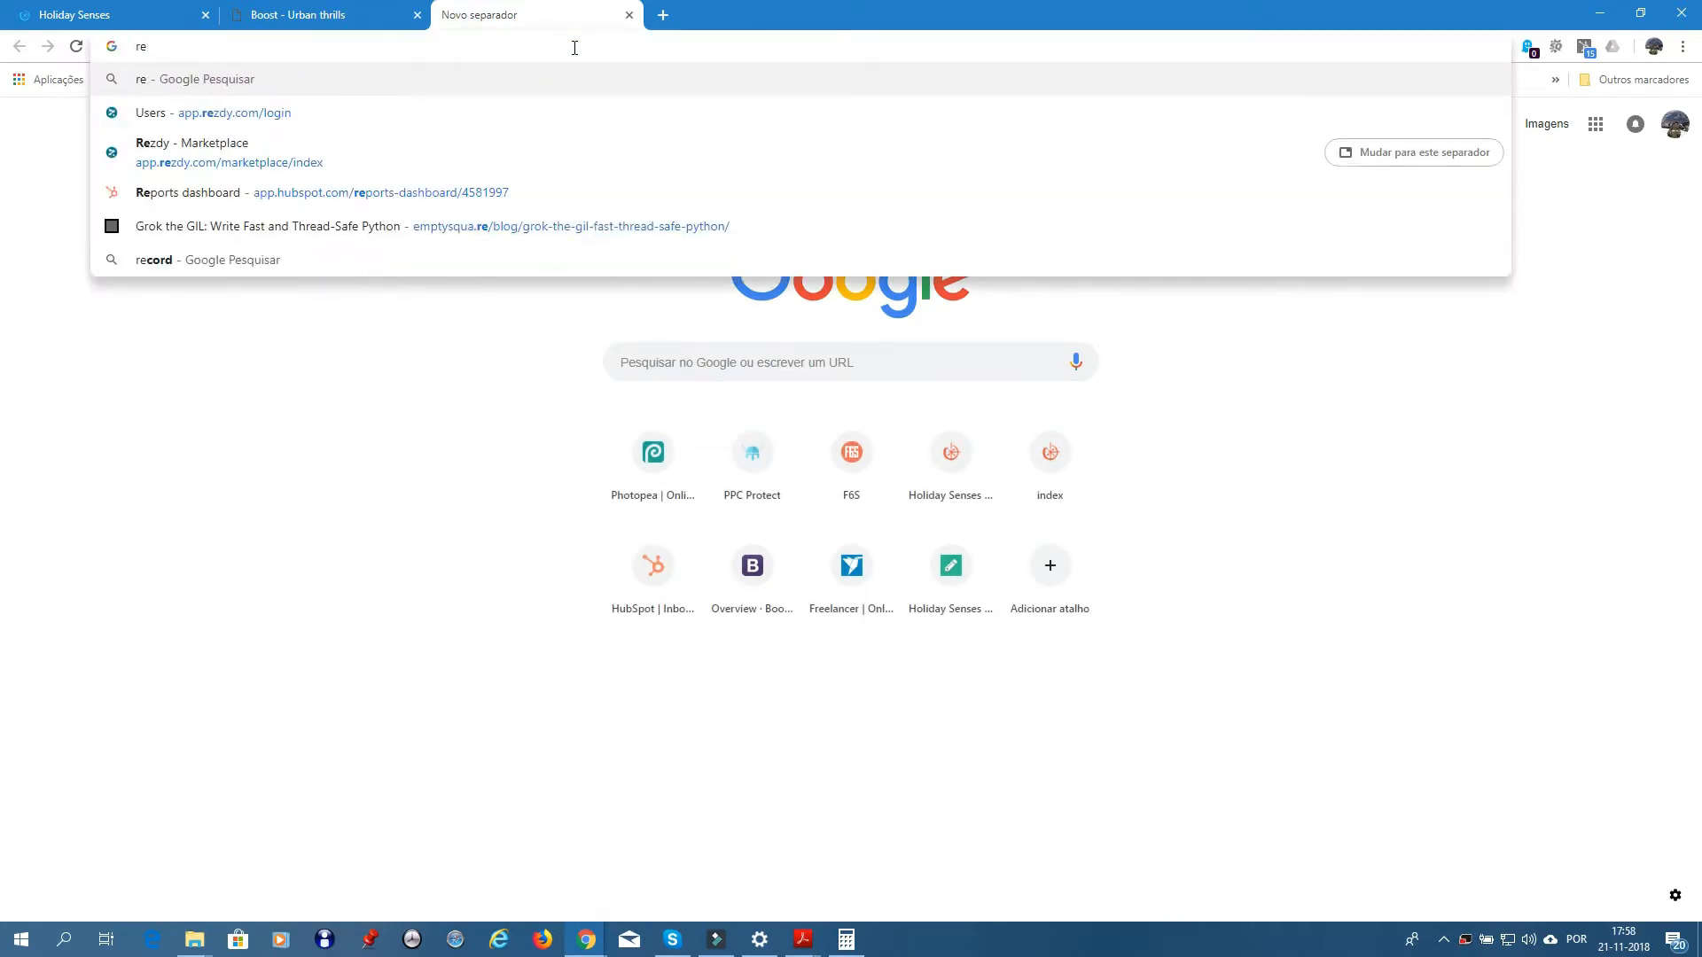
text(zdy)
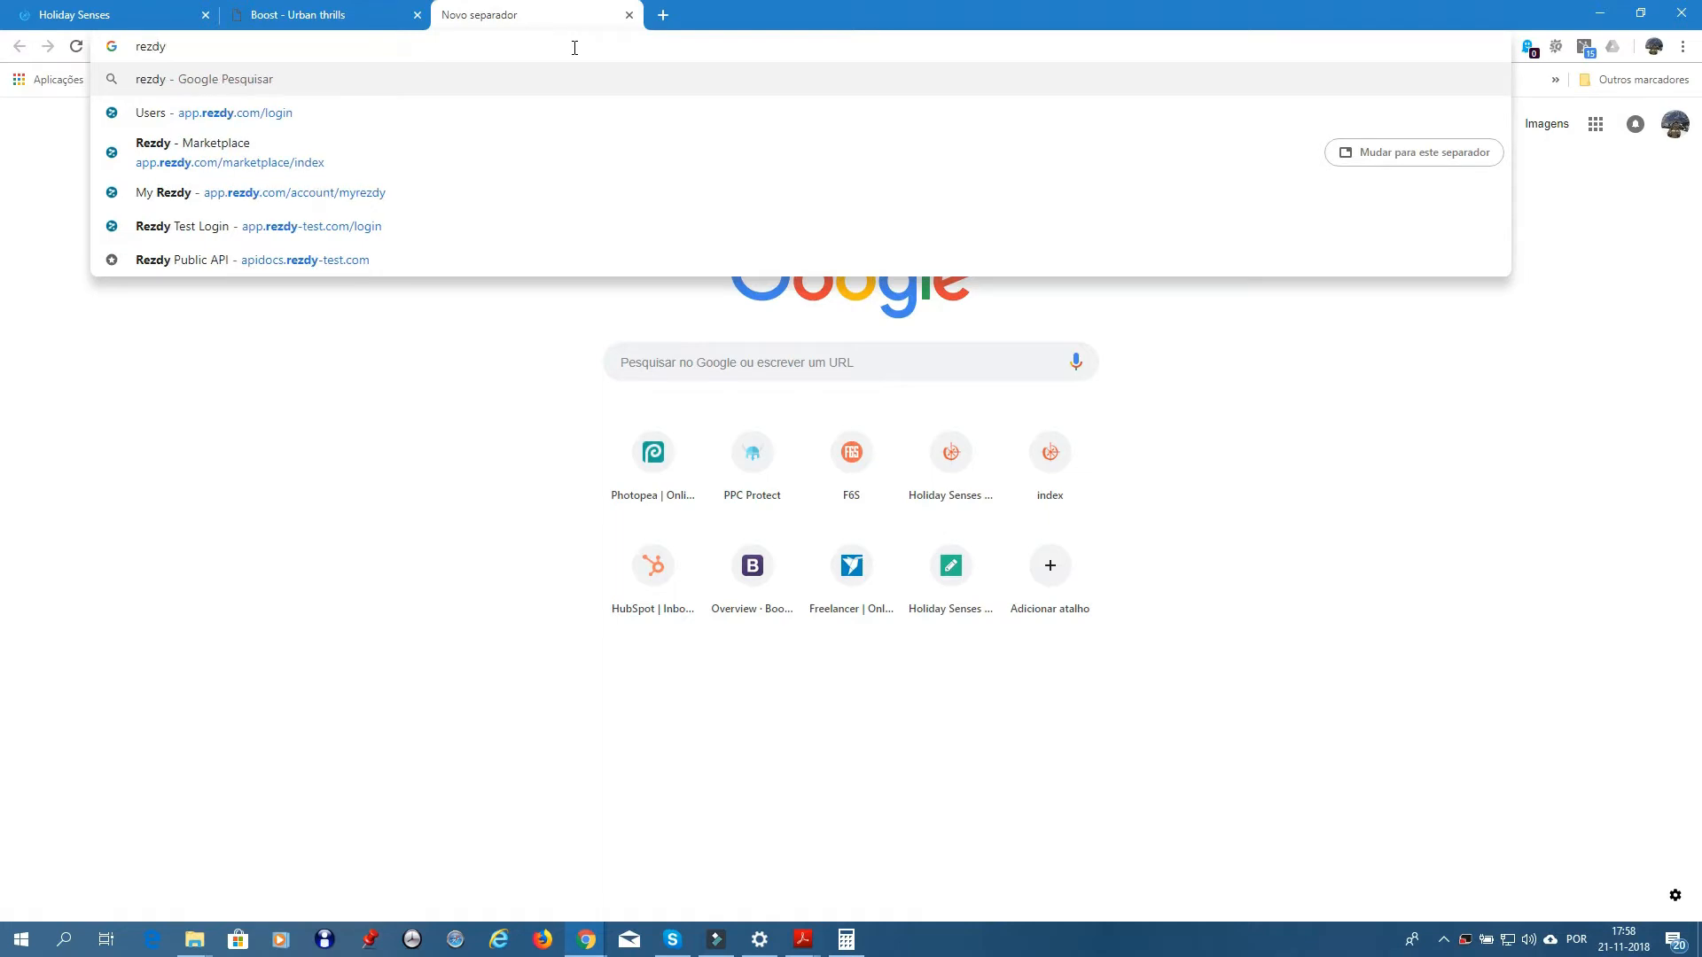
key(Down)
key(Return)
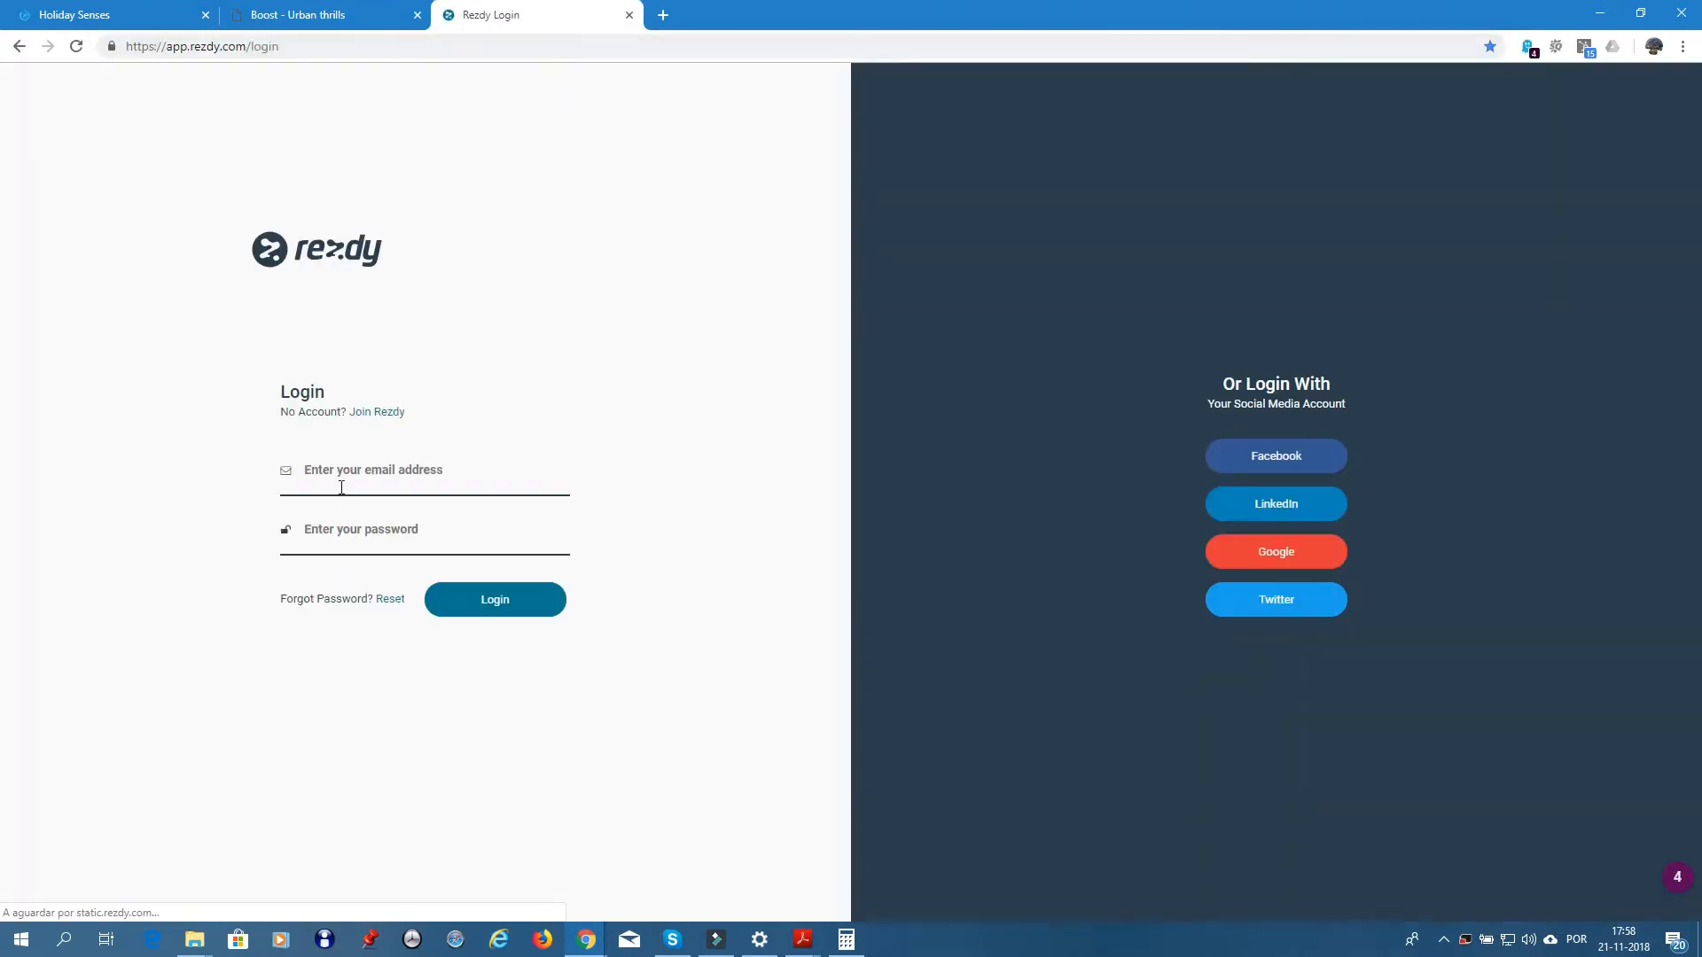
- Log in to Rezdy with the saved e-mail and the account password
click(338, 478)
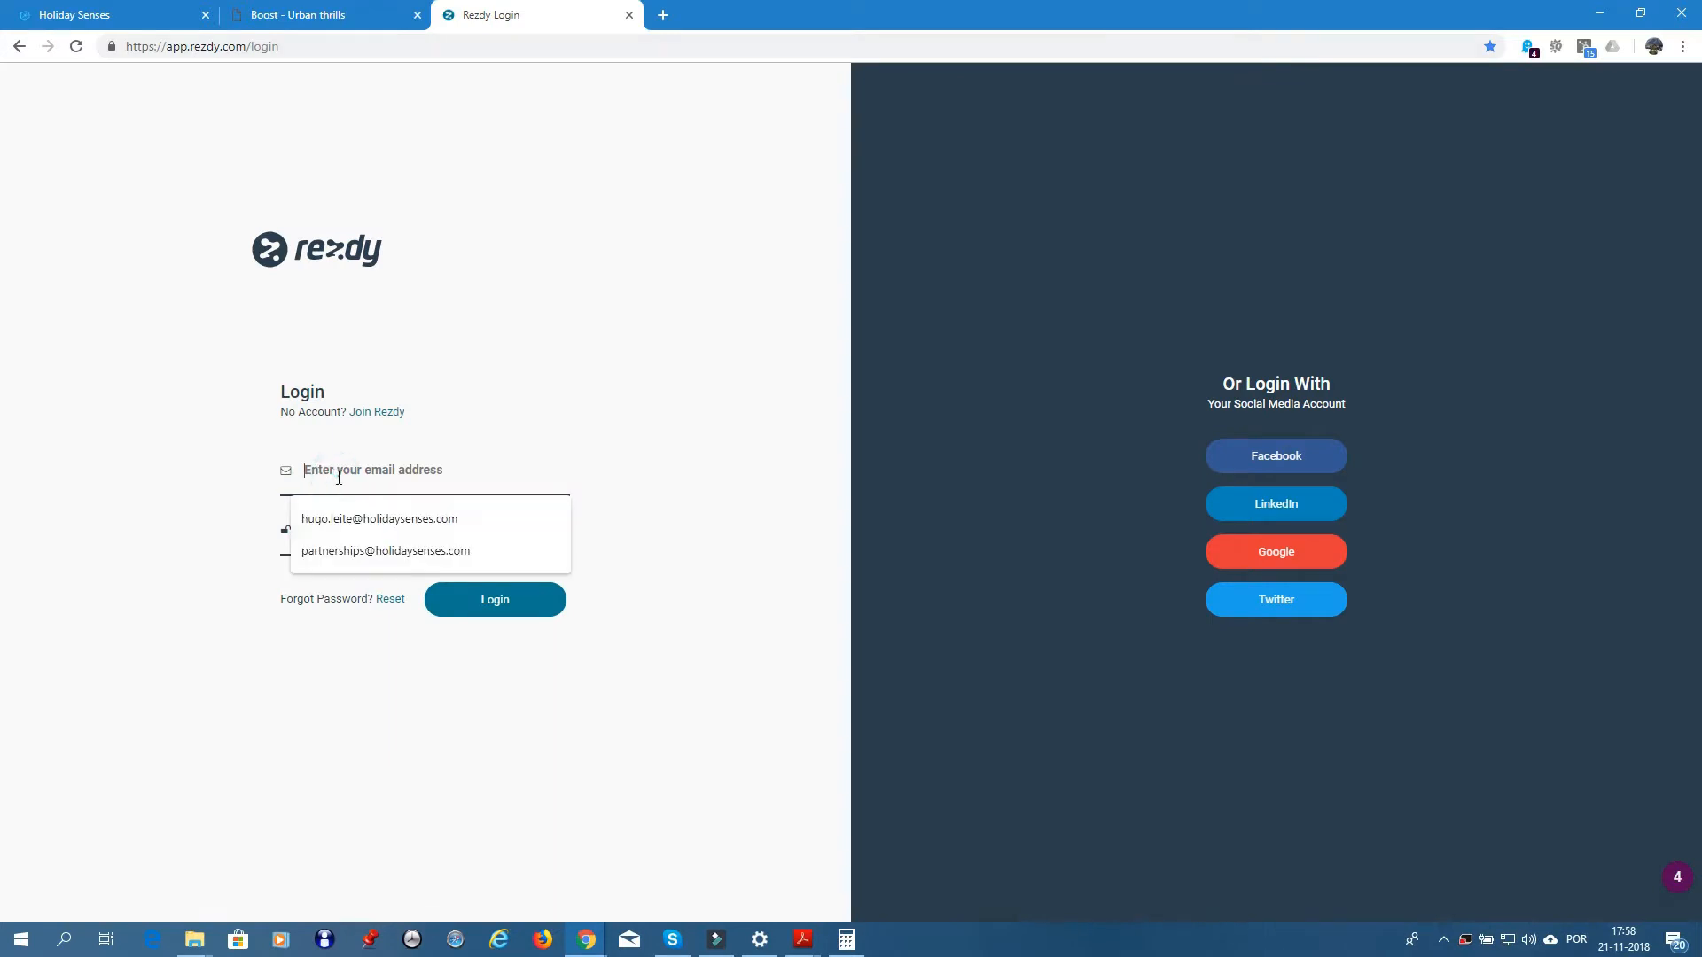
click(356, 518)
click(337, 525)
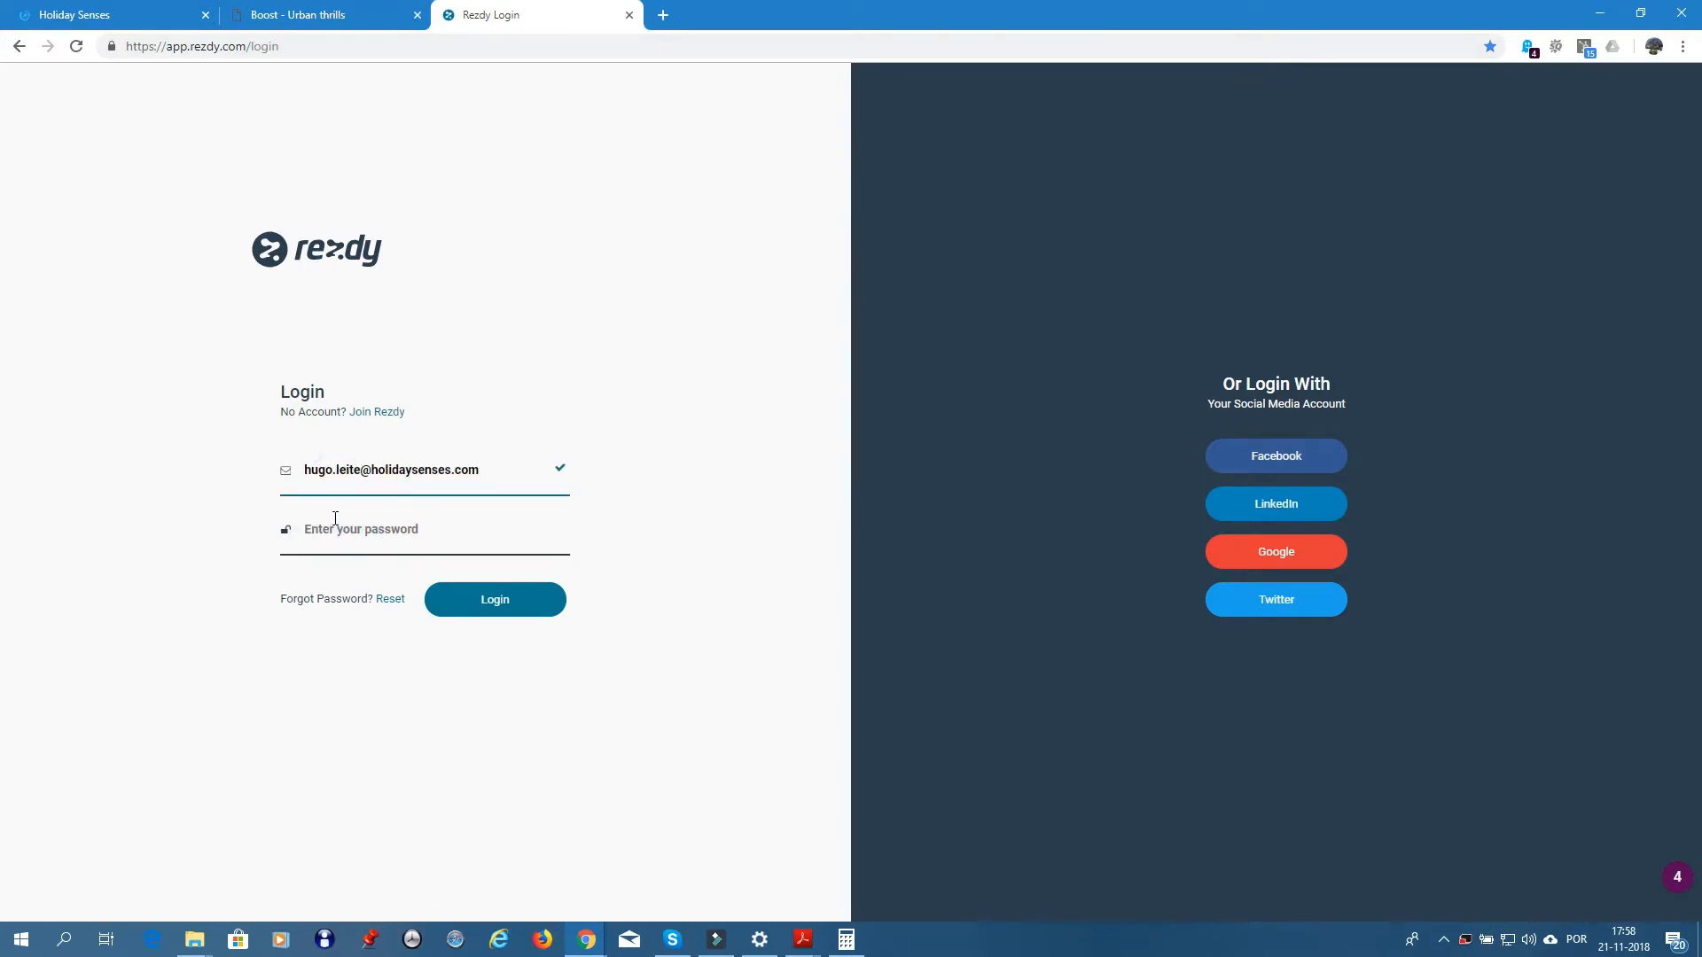
text(••)
key(Return)
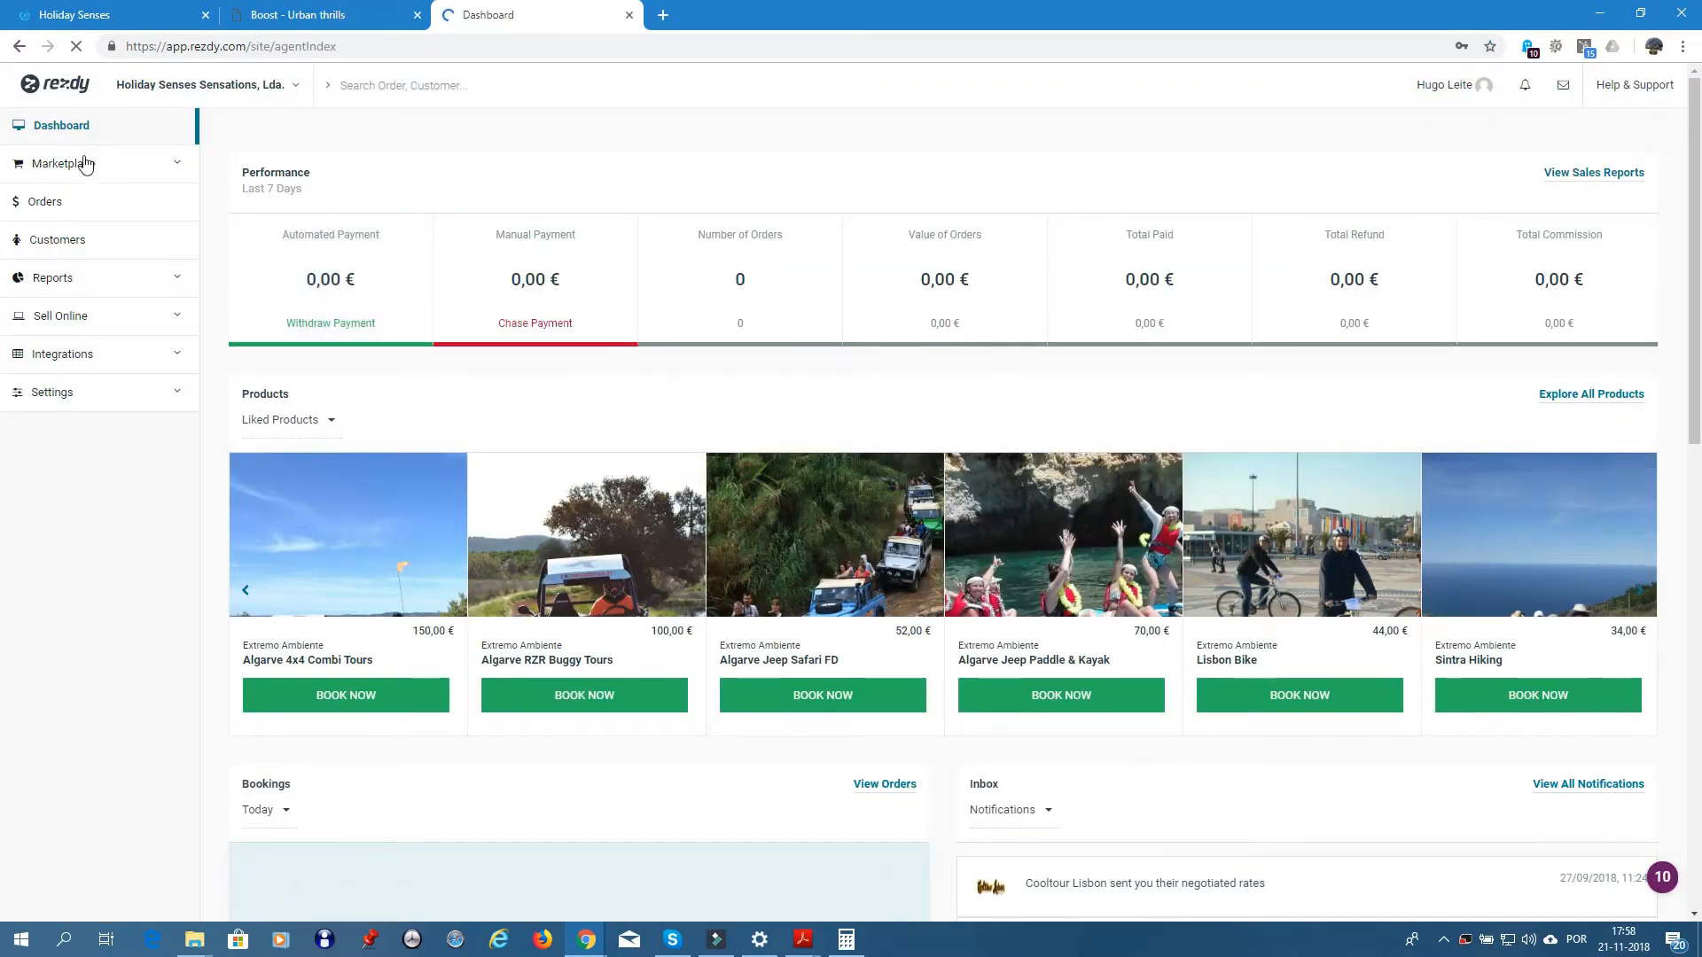
- Open Marketplace > Tours and Activities and browse the 'boost' product results
click(76, 167)
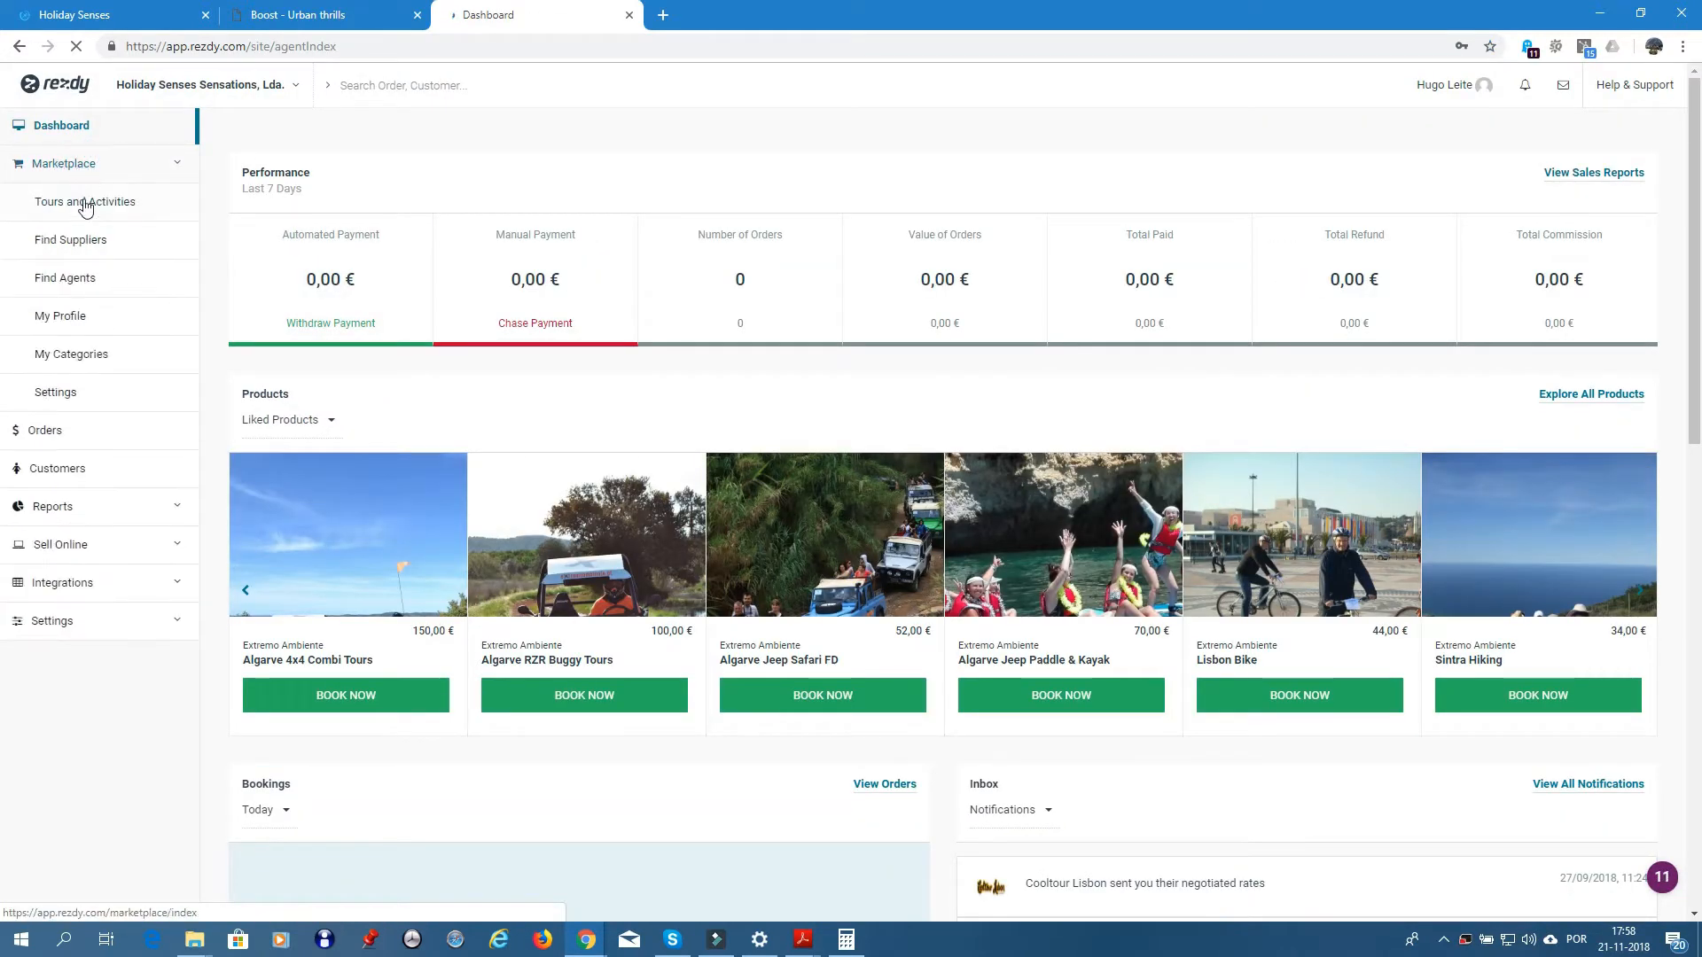
click(82, 203)
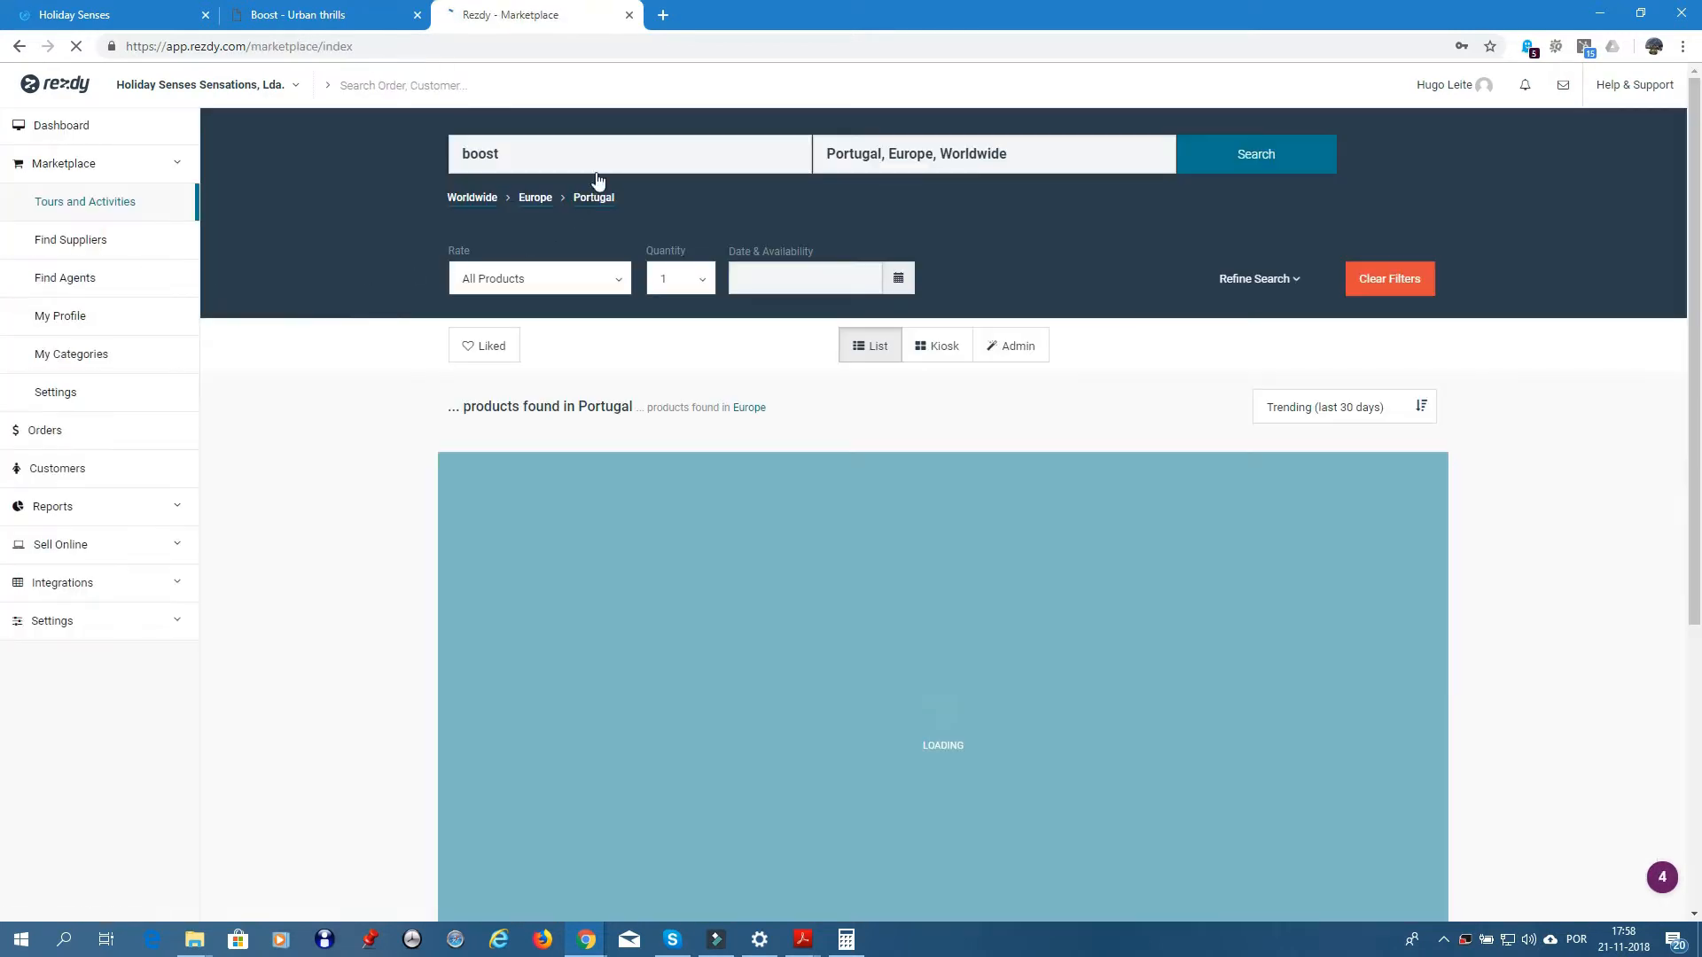
click(563, 153)
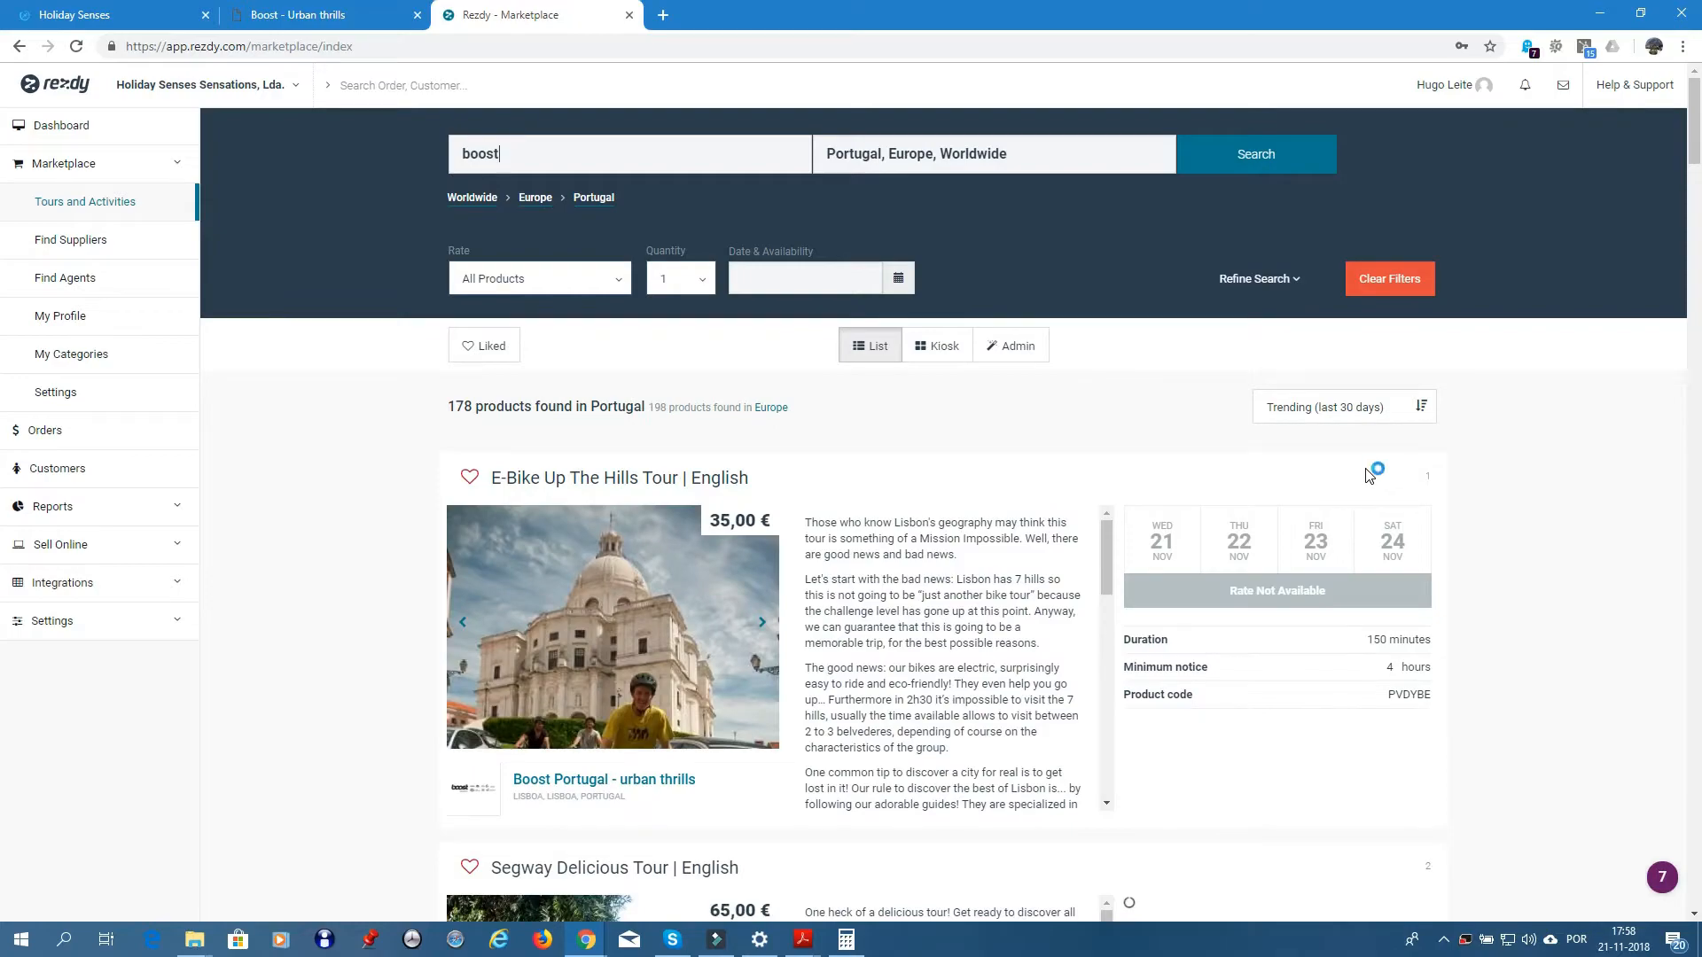
scroll(1197, 559, down, 10)
scroll(1094, 612, down, 5)
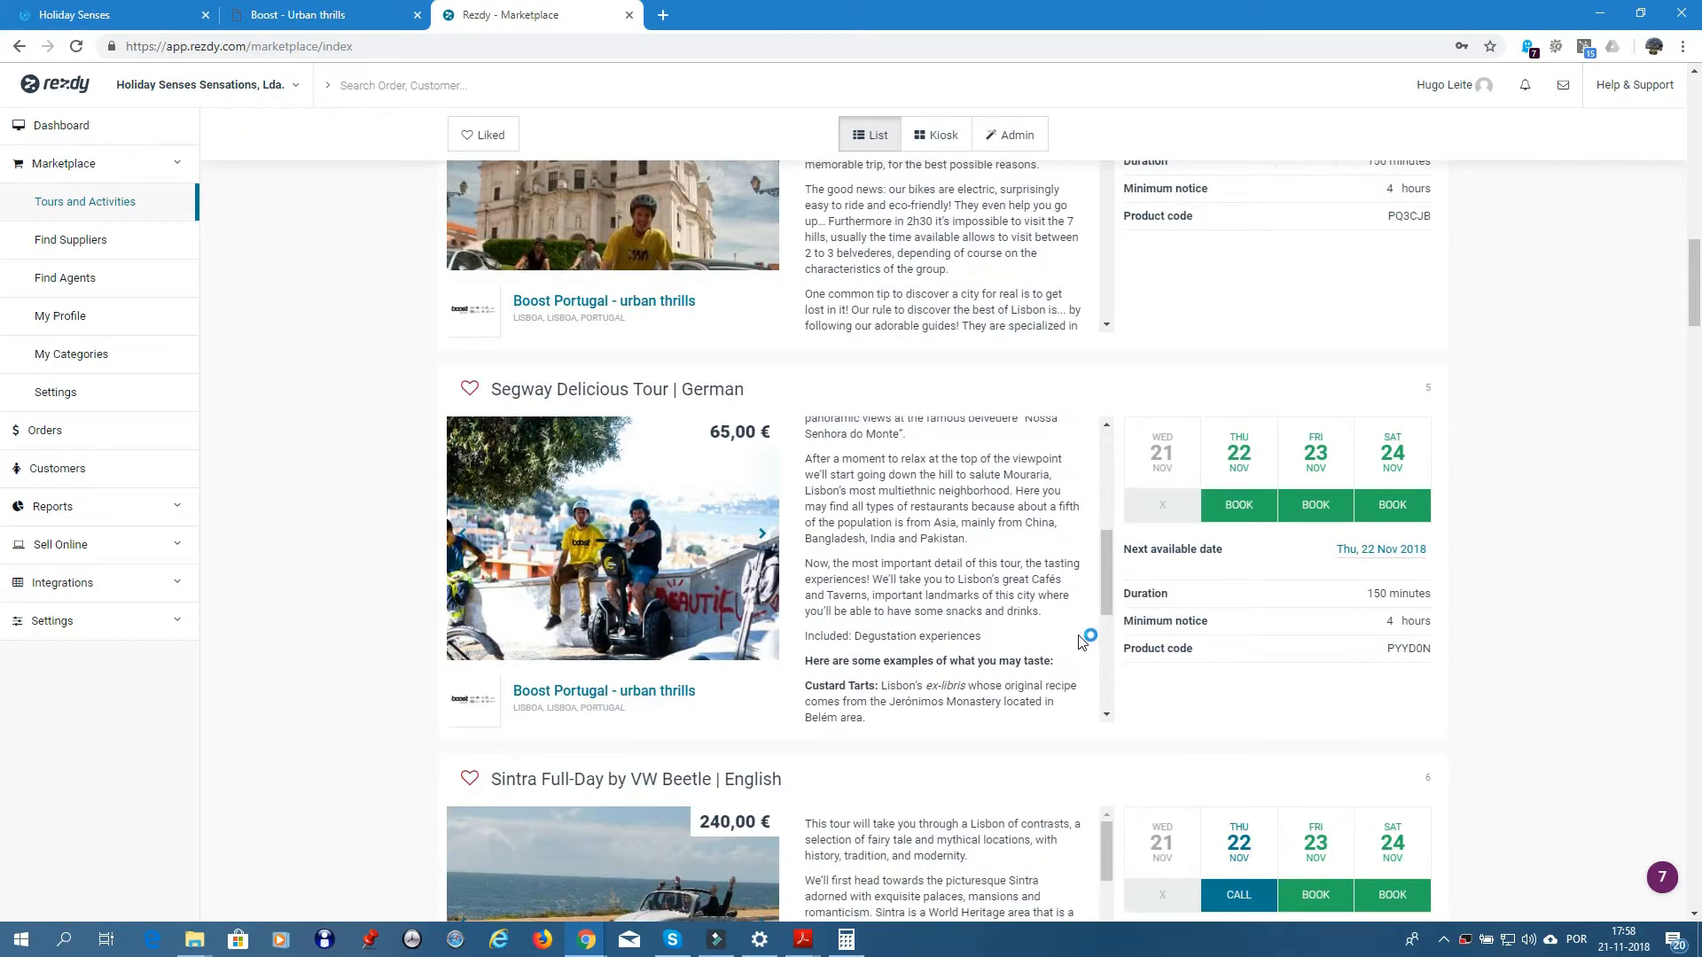
scroll(1356, 714, down, 15)
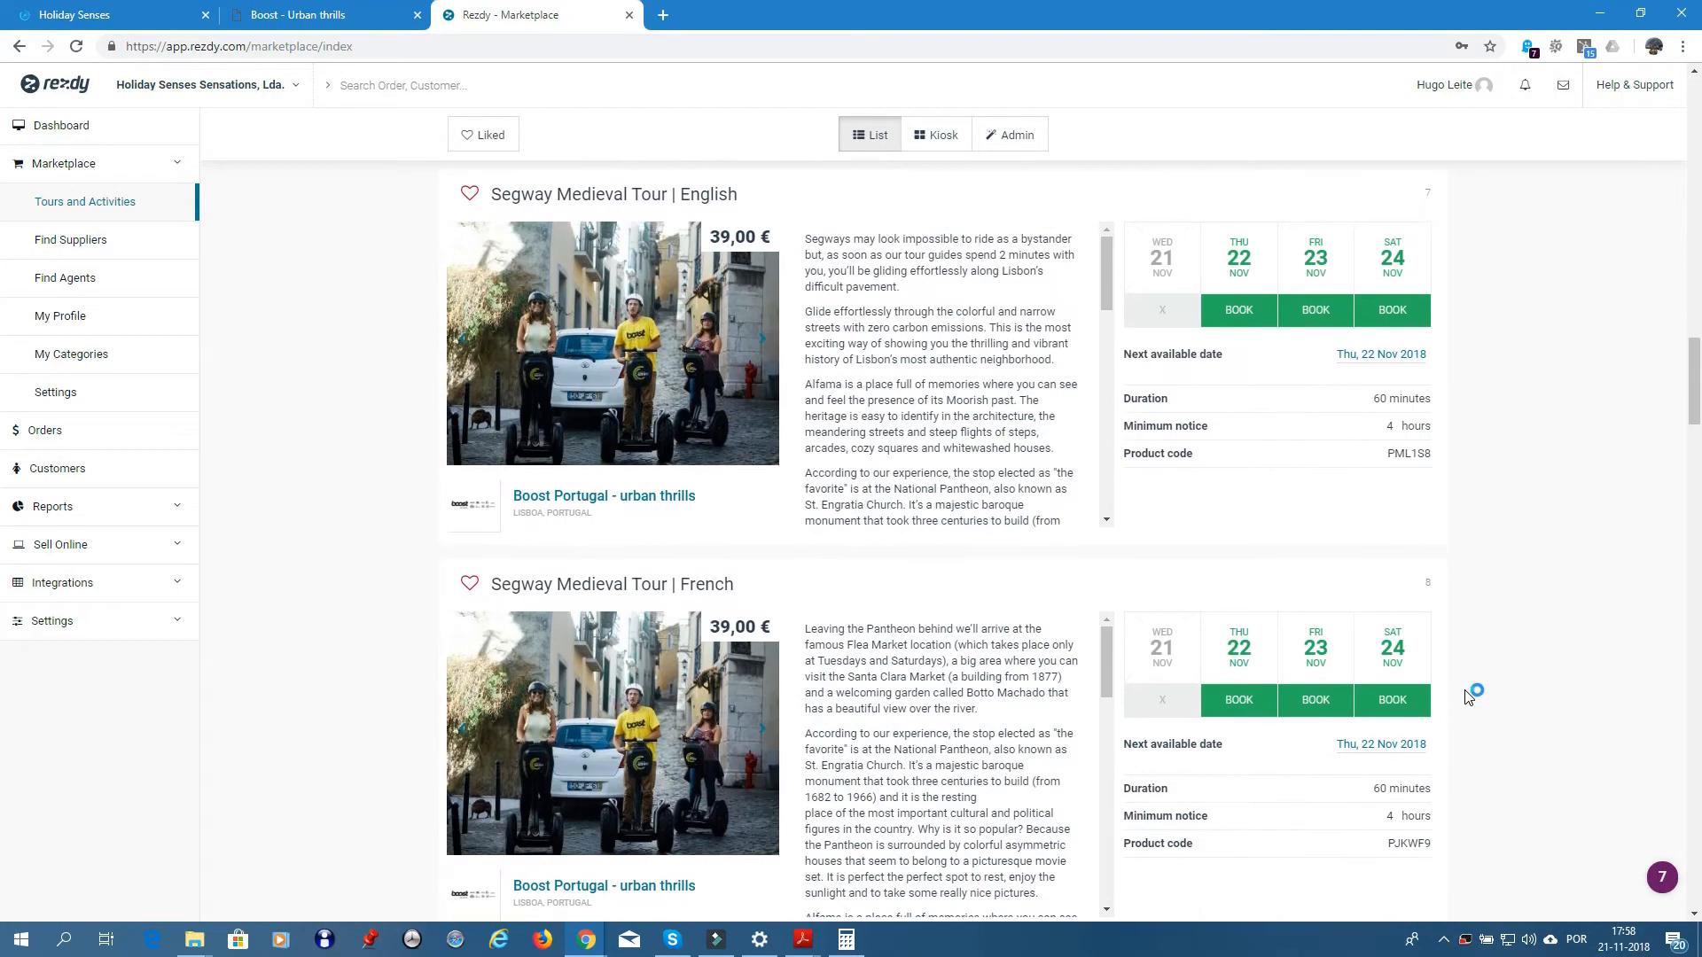
scroll(1470, 695, down, 15)
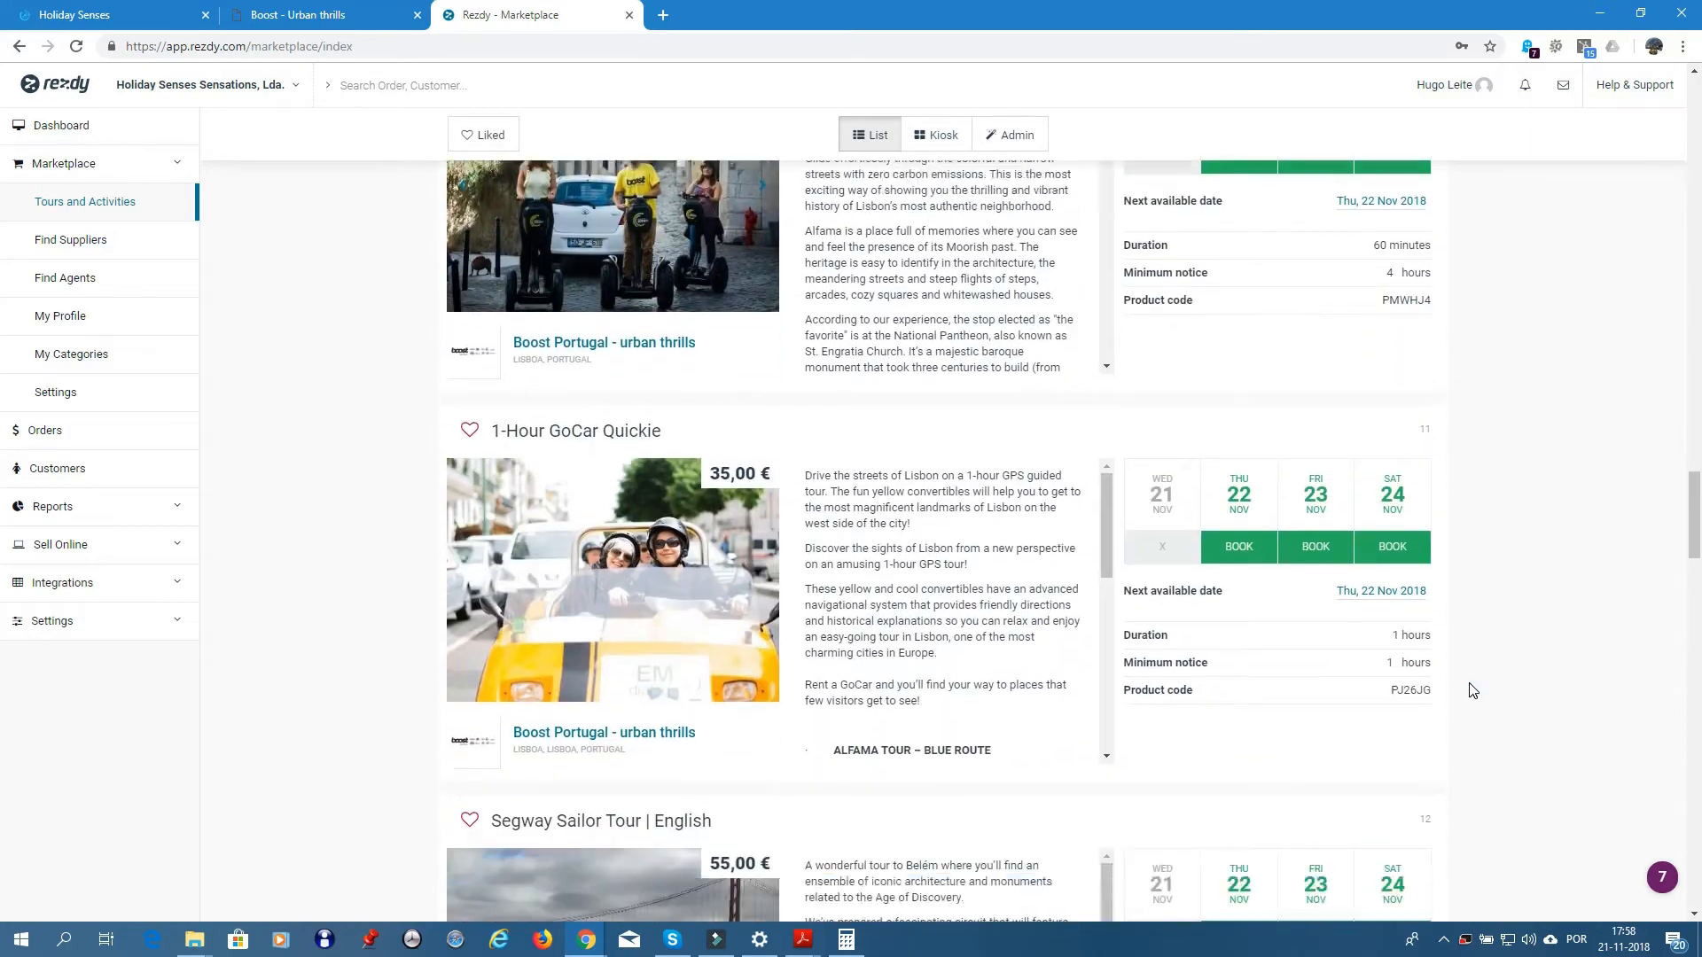
scroll(1477, 678, up, 20)
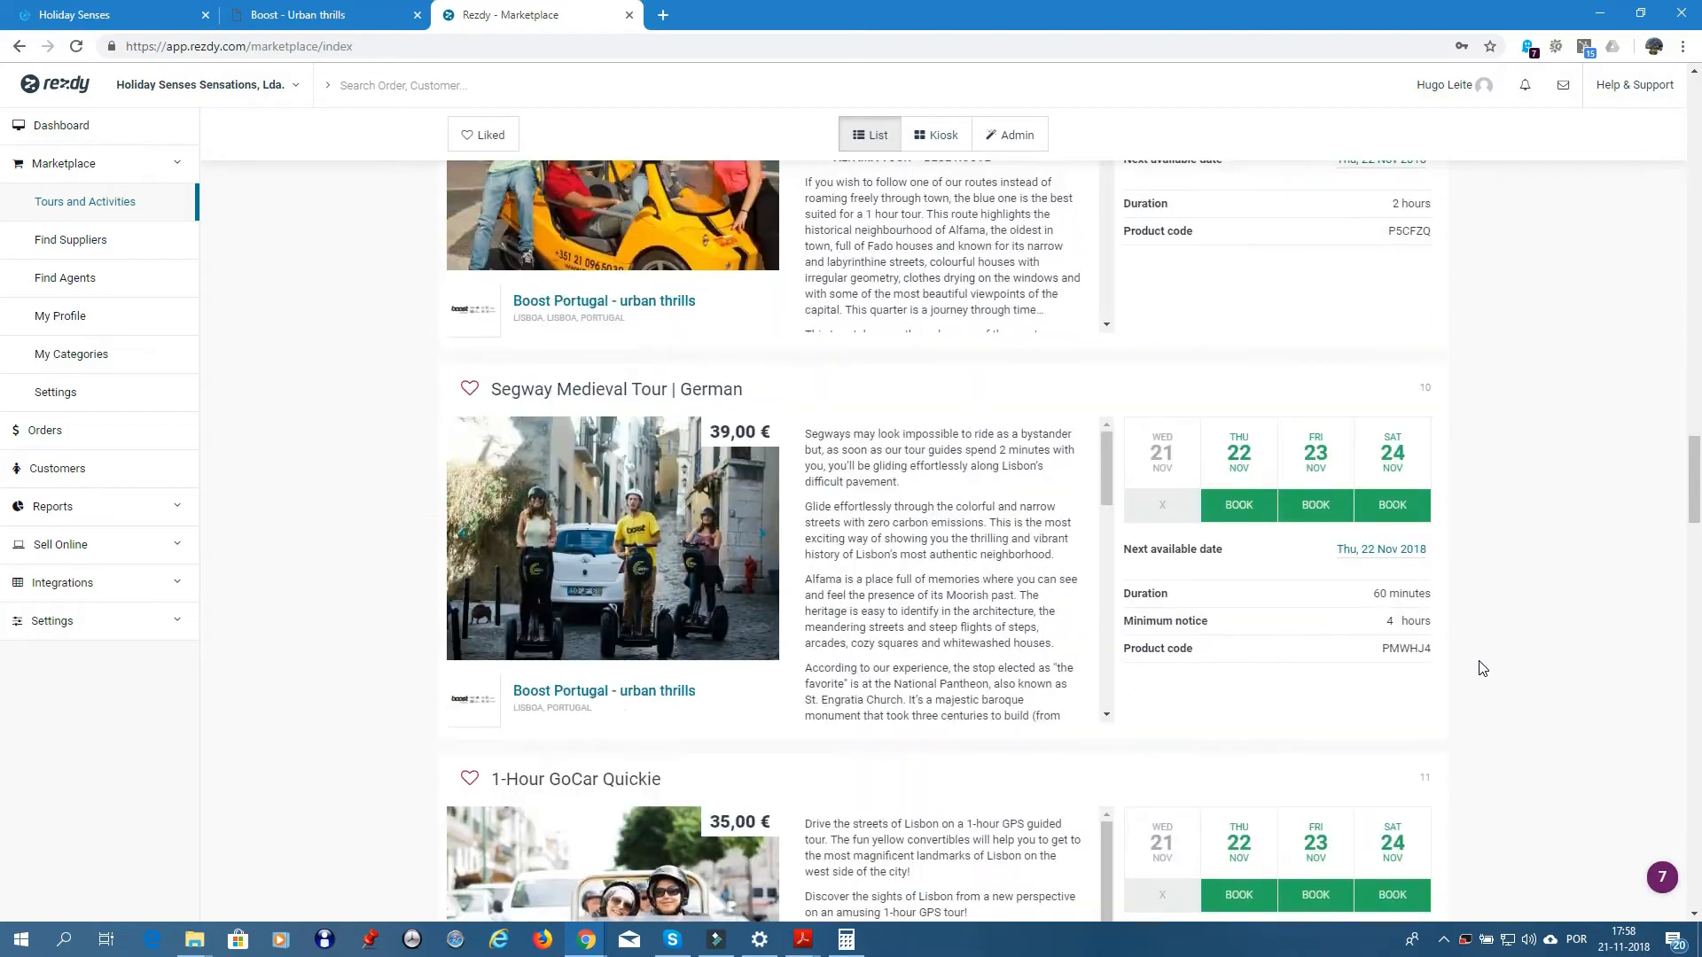
scroll(1482, 668, up, 20)
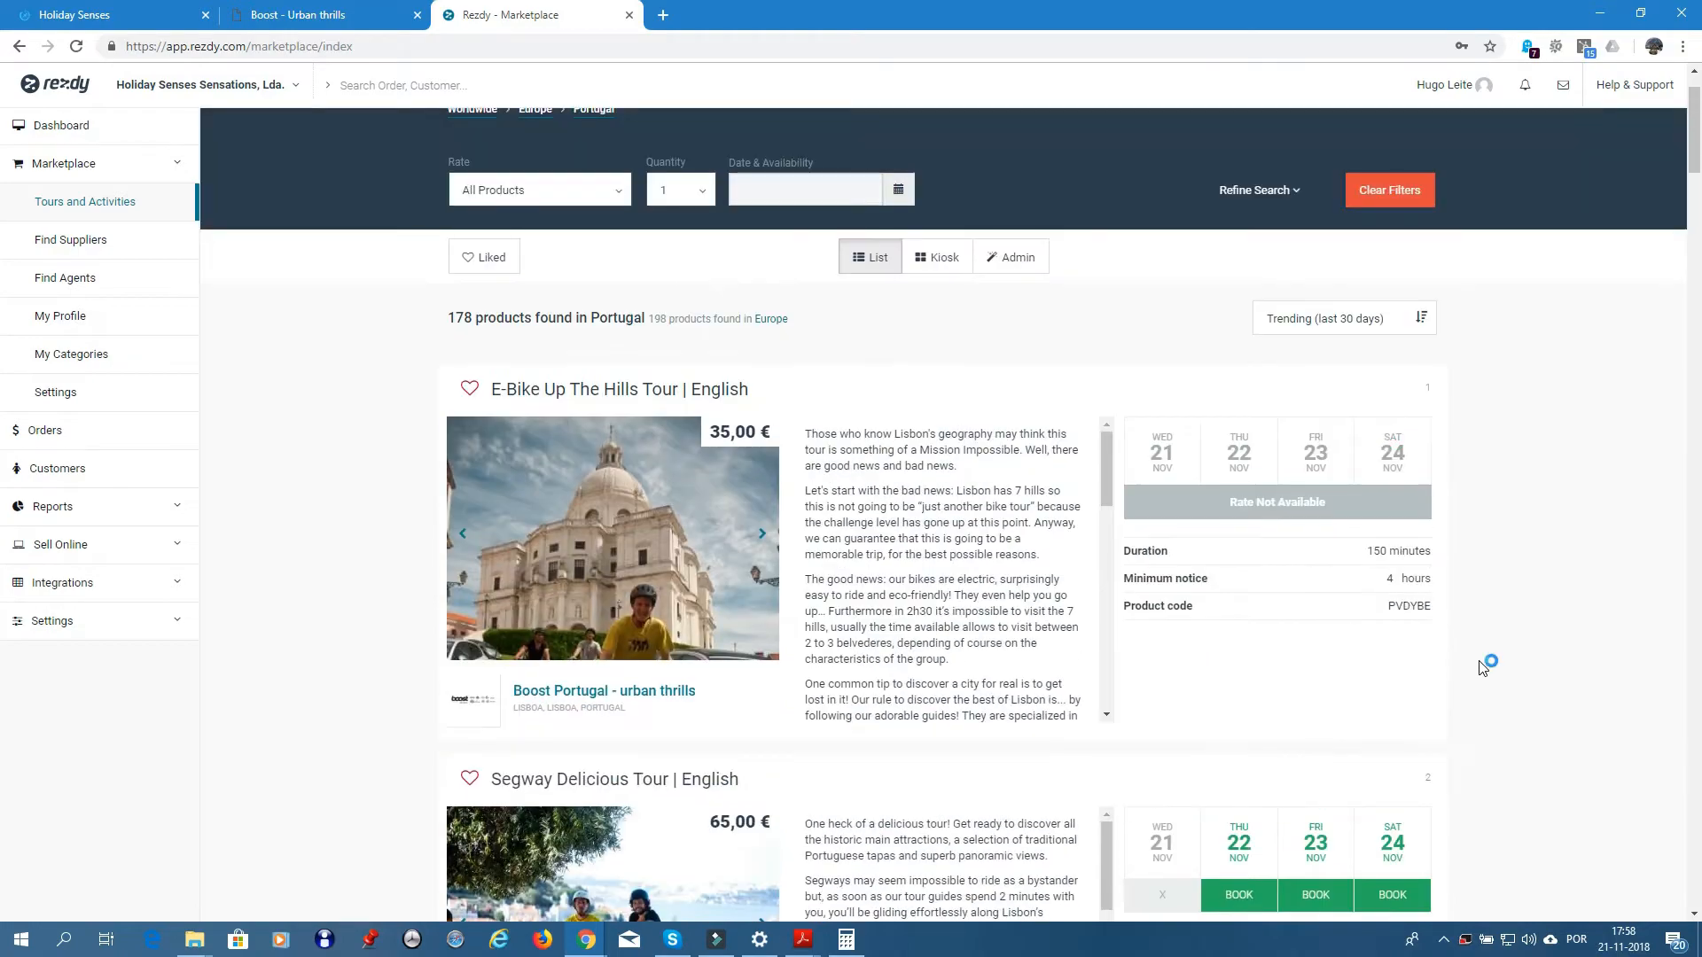
scroll(1484, 665, down, 15)
scroll(1496, 658, up, 4)
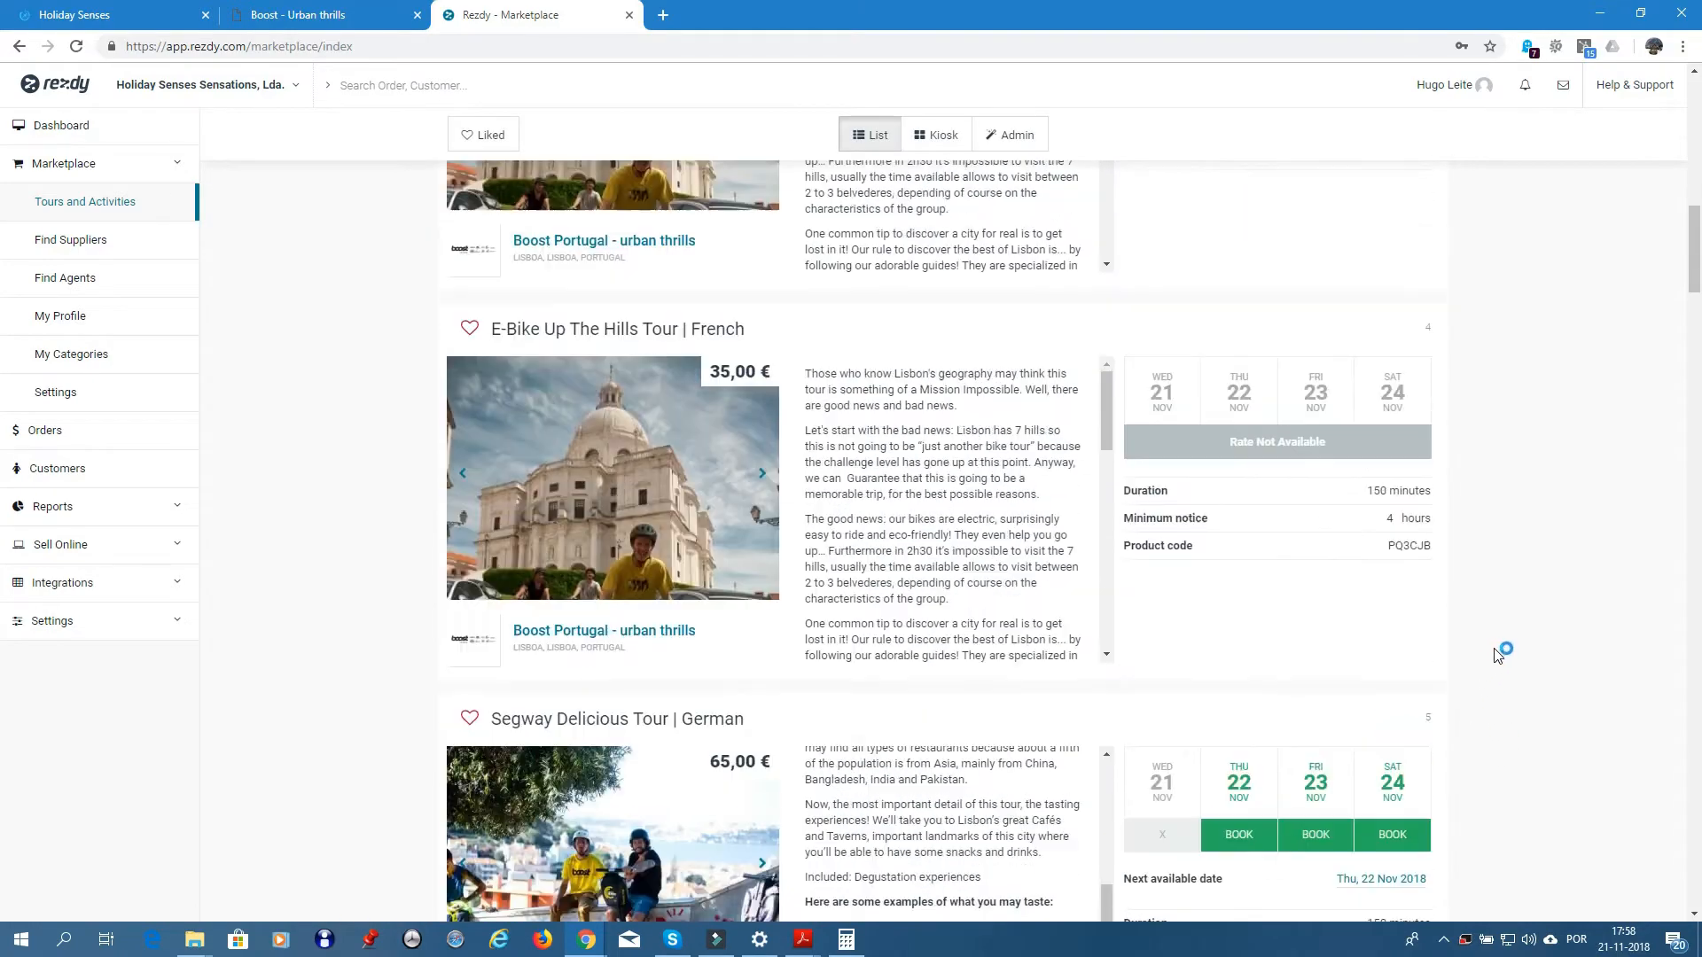
- Locate Go West | Portuguese, select its product code PLP1R0, then return to Holiday Senses
scroll(1498, 661, down, 20)
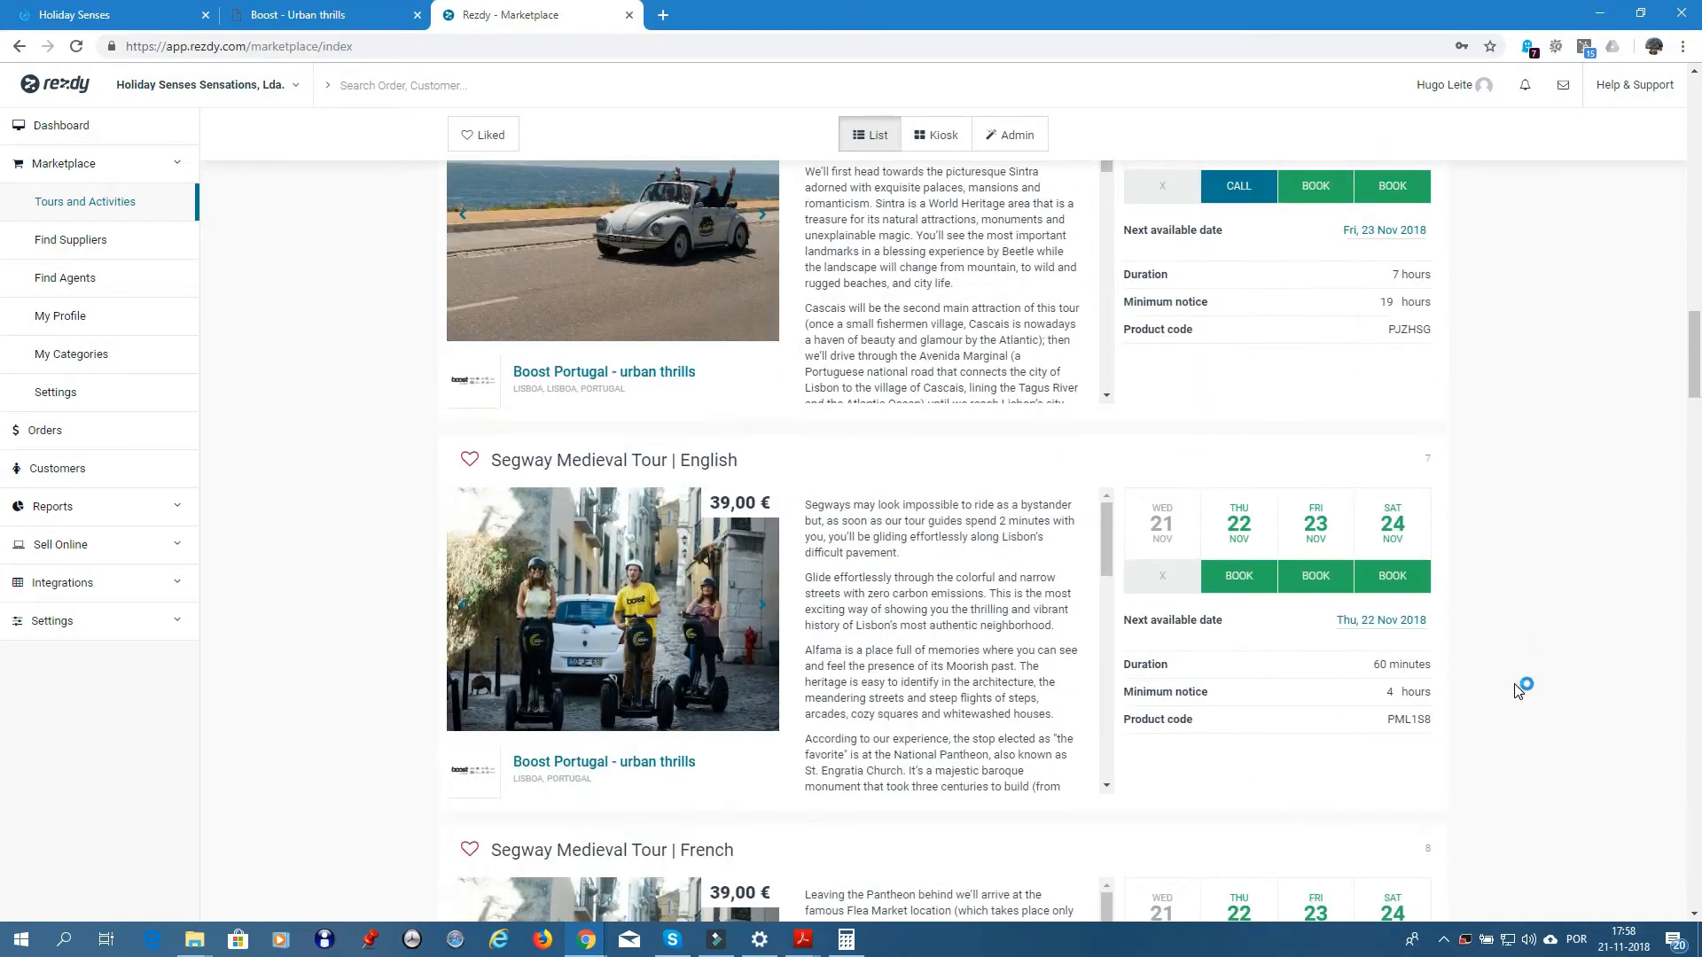
scroll(1520, 679, down, 20)
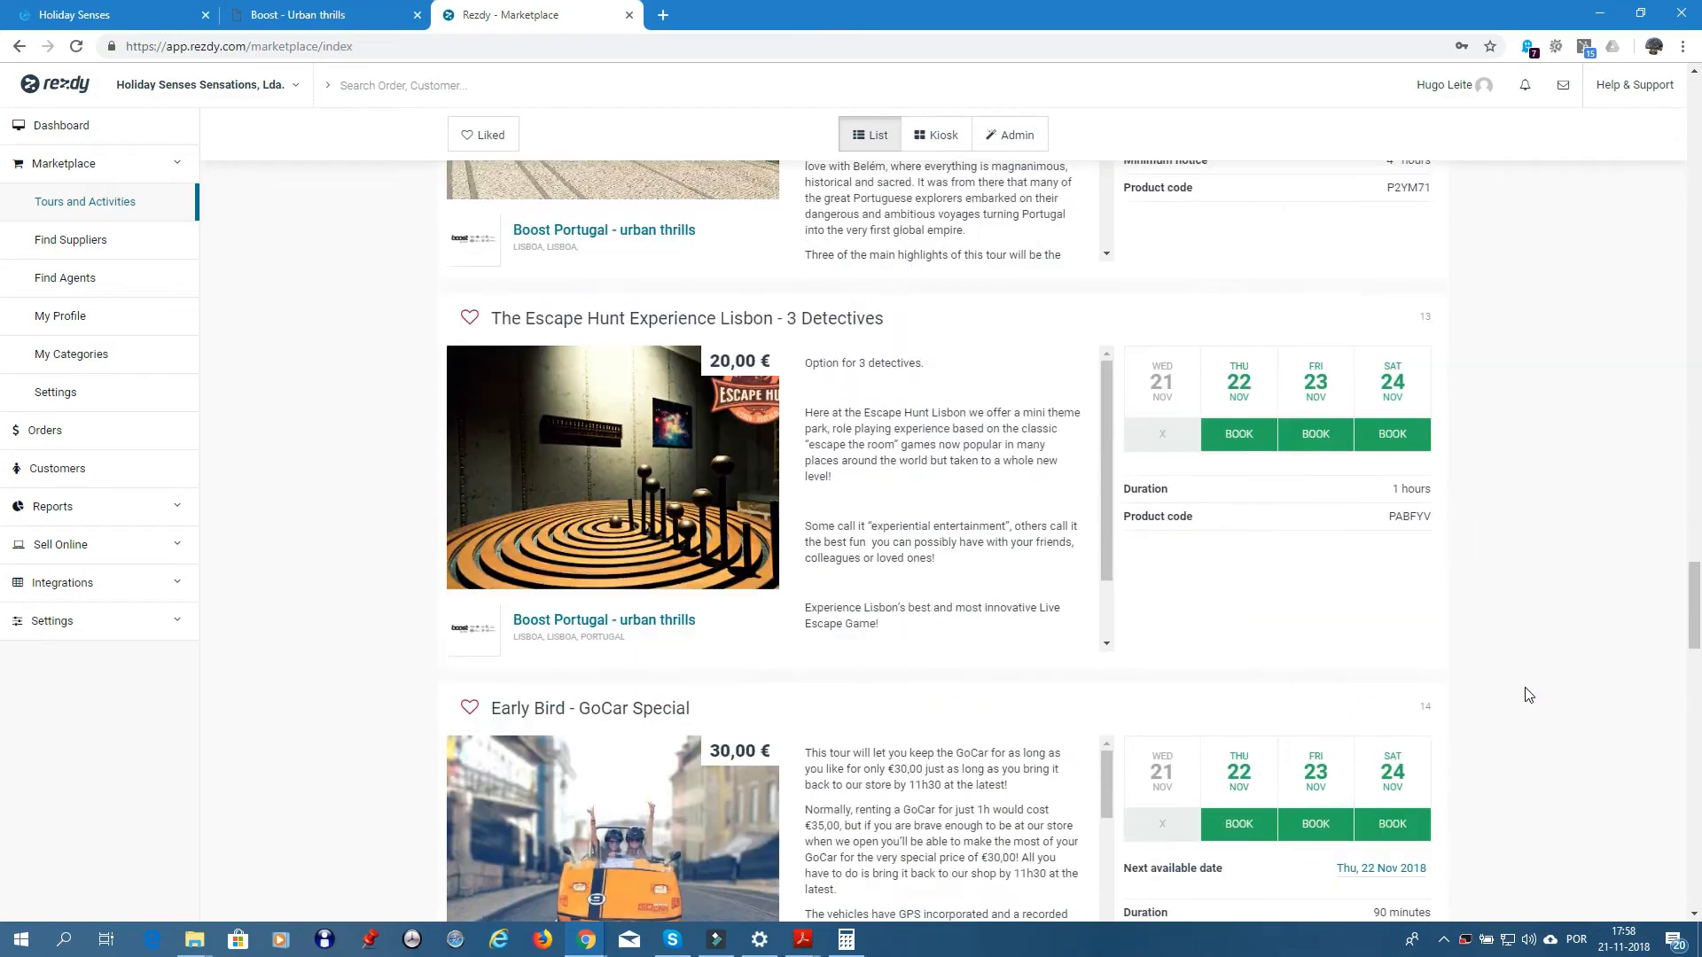
scroll(1528, 687, down, 19)
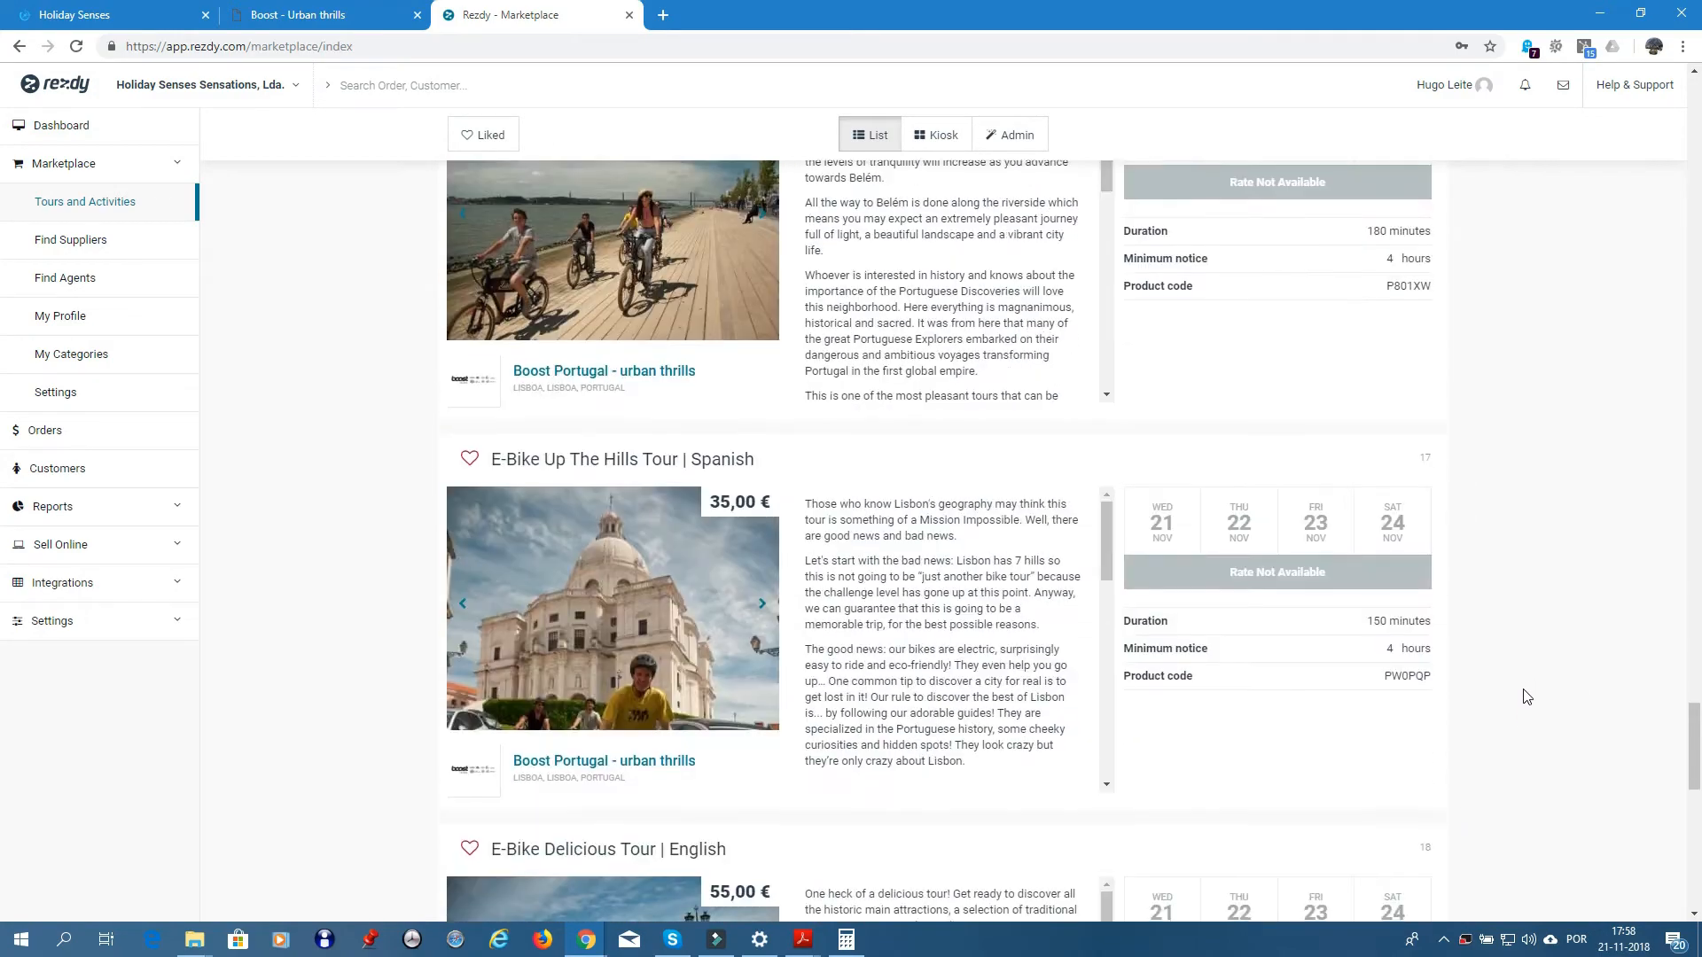
scroll(1530, 690, down, 5)
scroll(1532, 684, up, 2)
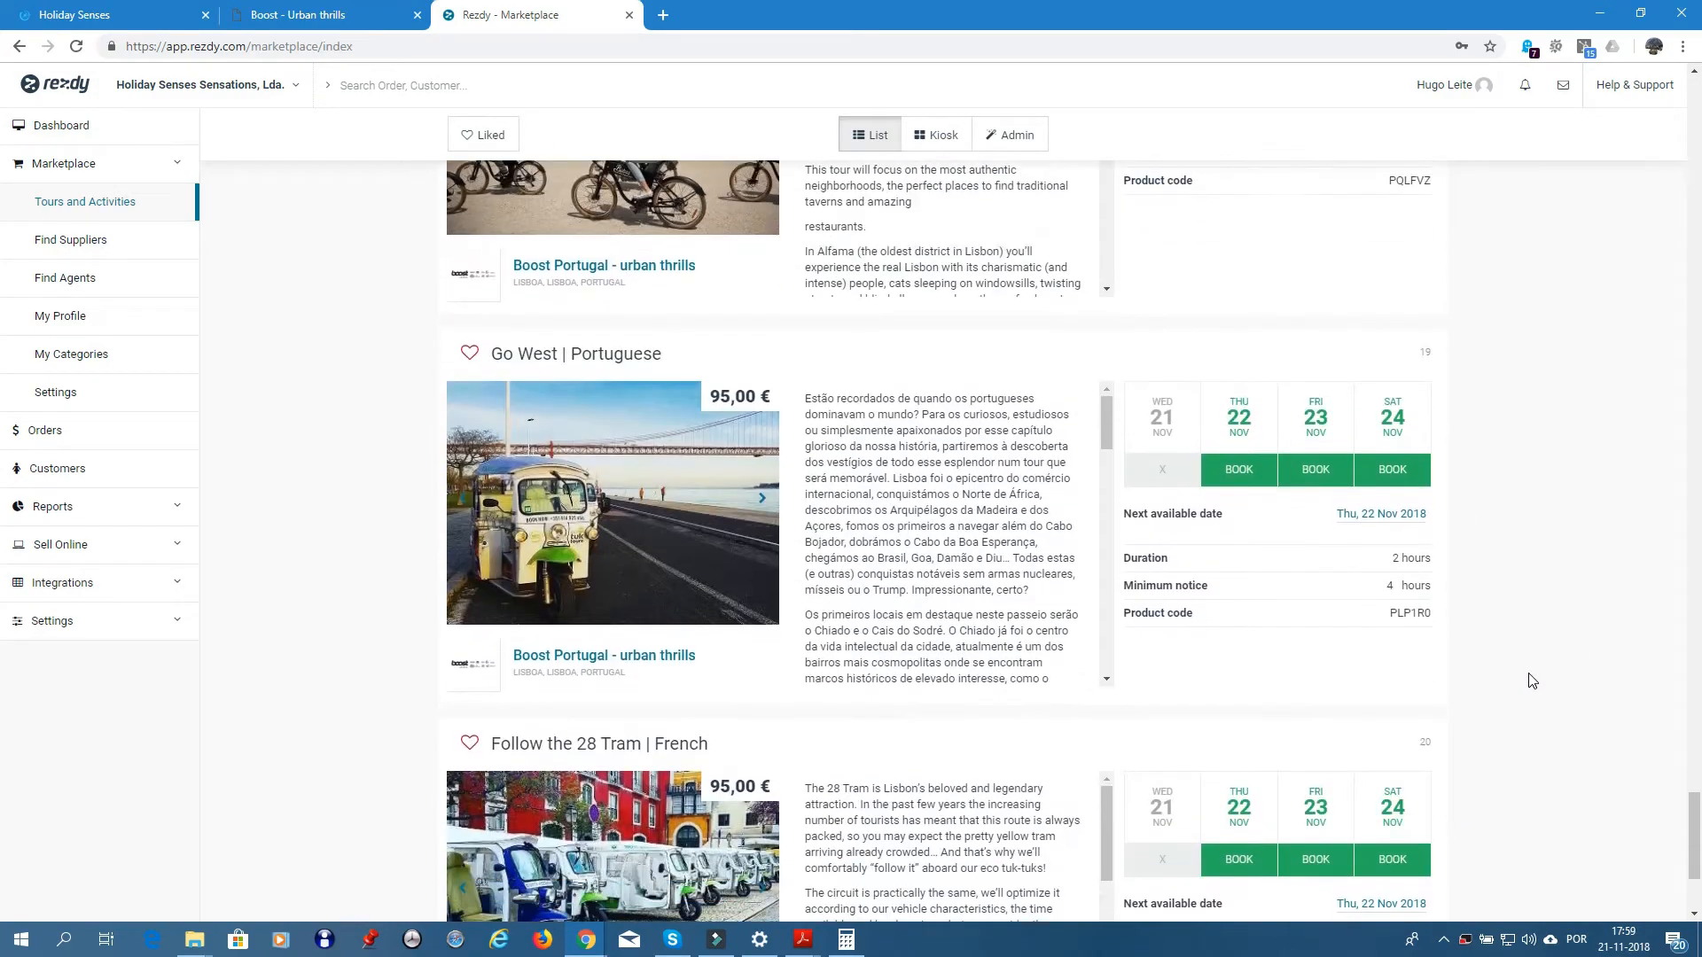
scroll(1532, 680, up, 1)
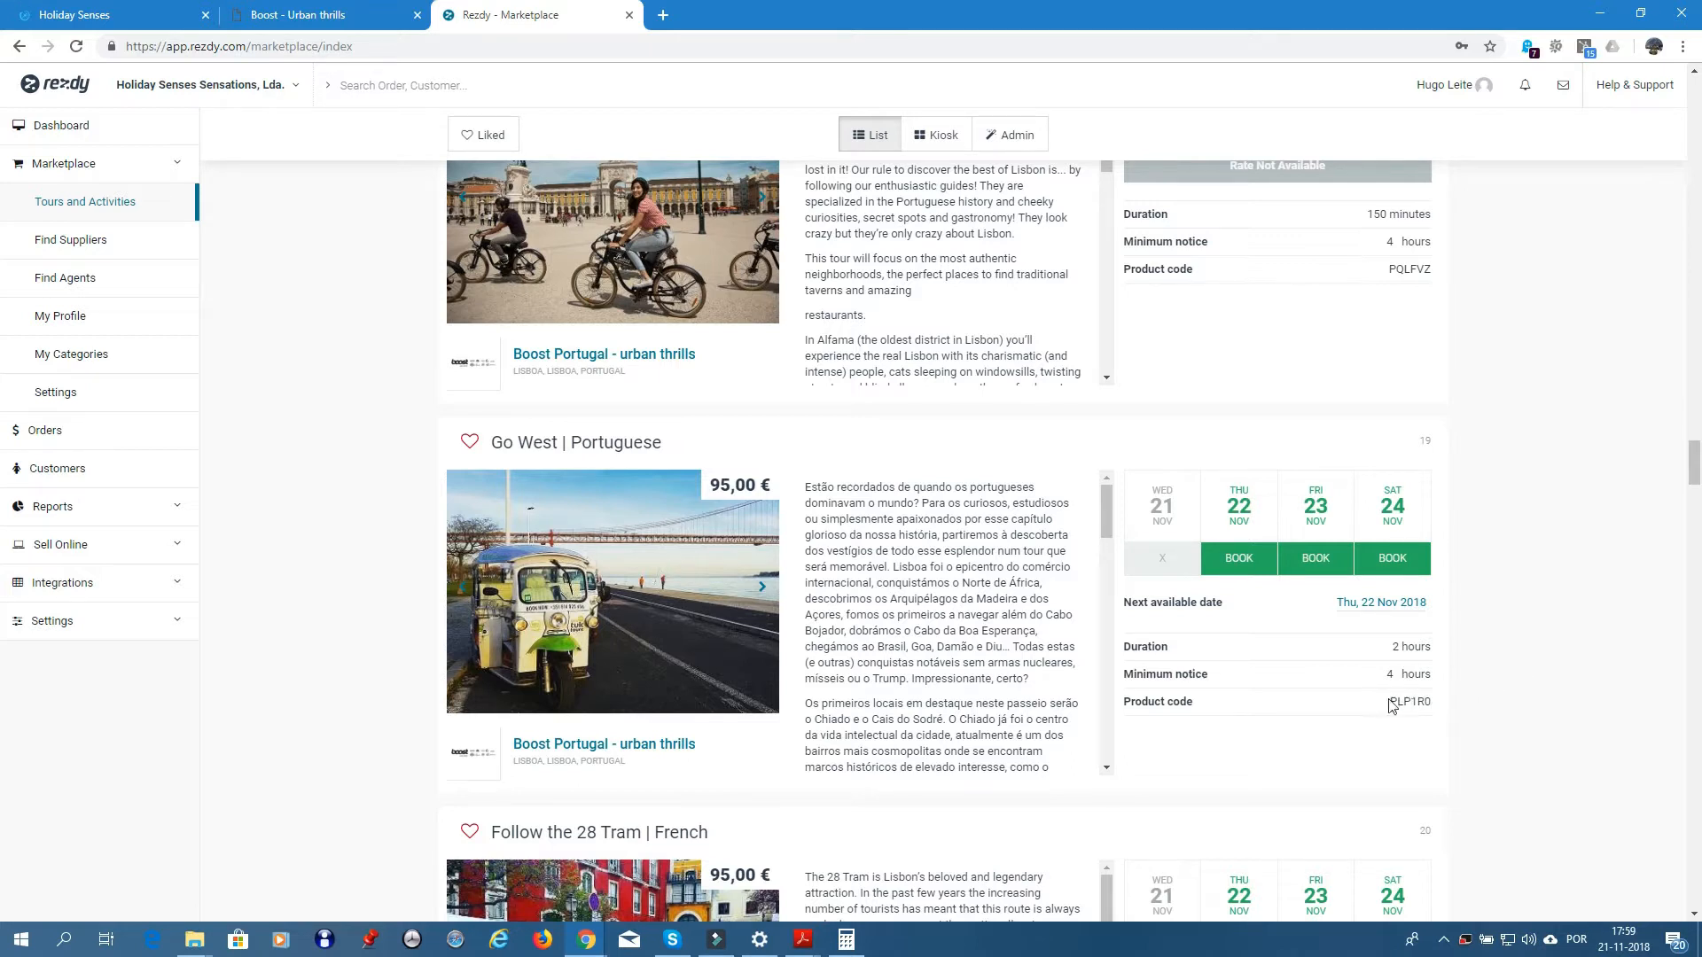
drag(1389, 700, 1434, 701)
click(1432, 700)
click(305, 19)
click(164, 15)
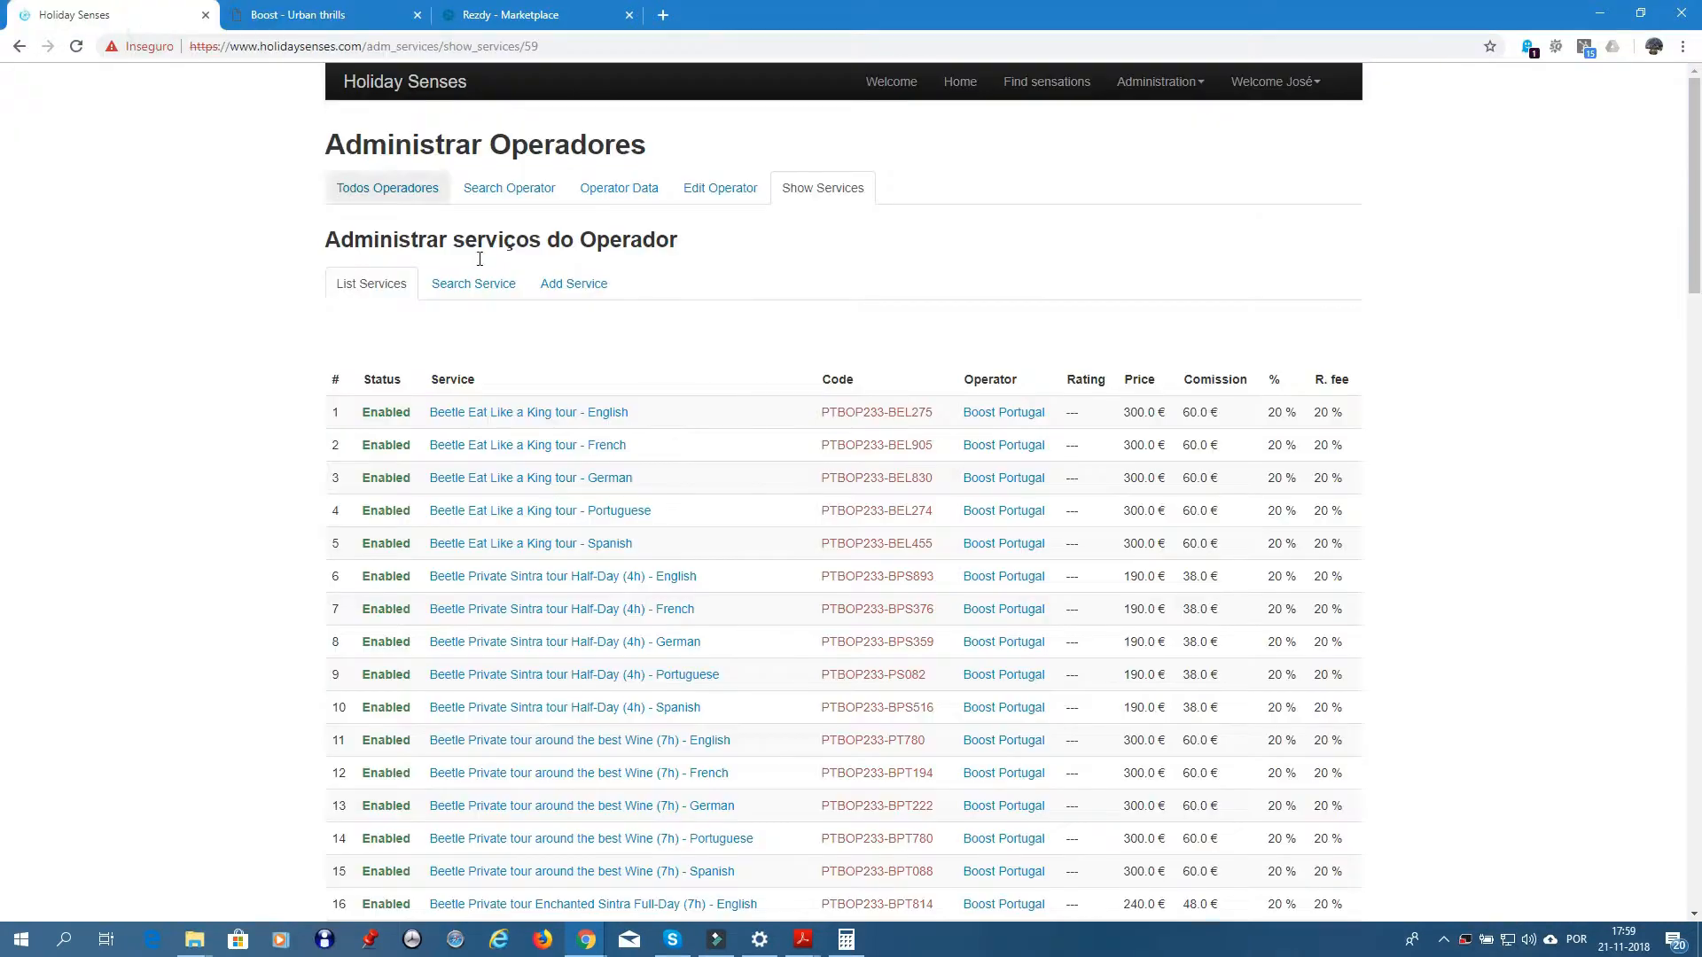
- Open Add Service and name the service 'Go West by Electric Tuk Tuk - Portuguese'
click(573, 284)
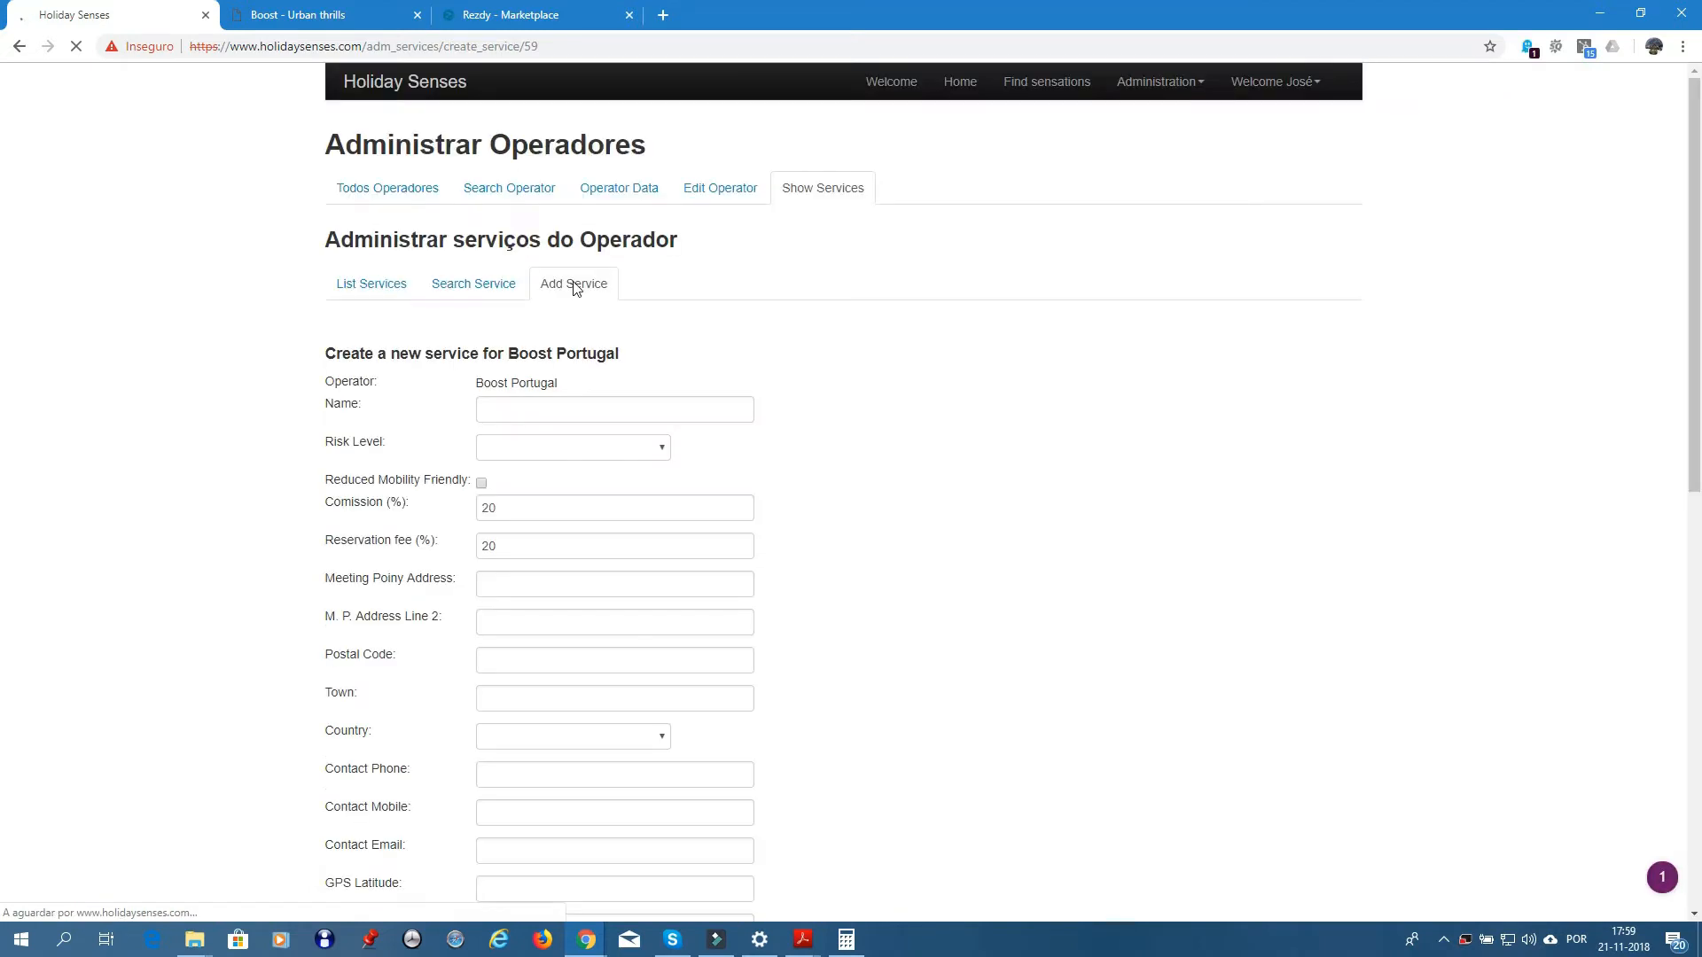
click(503, 405)
text(Eco)
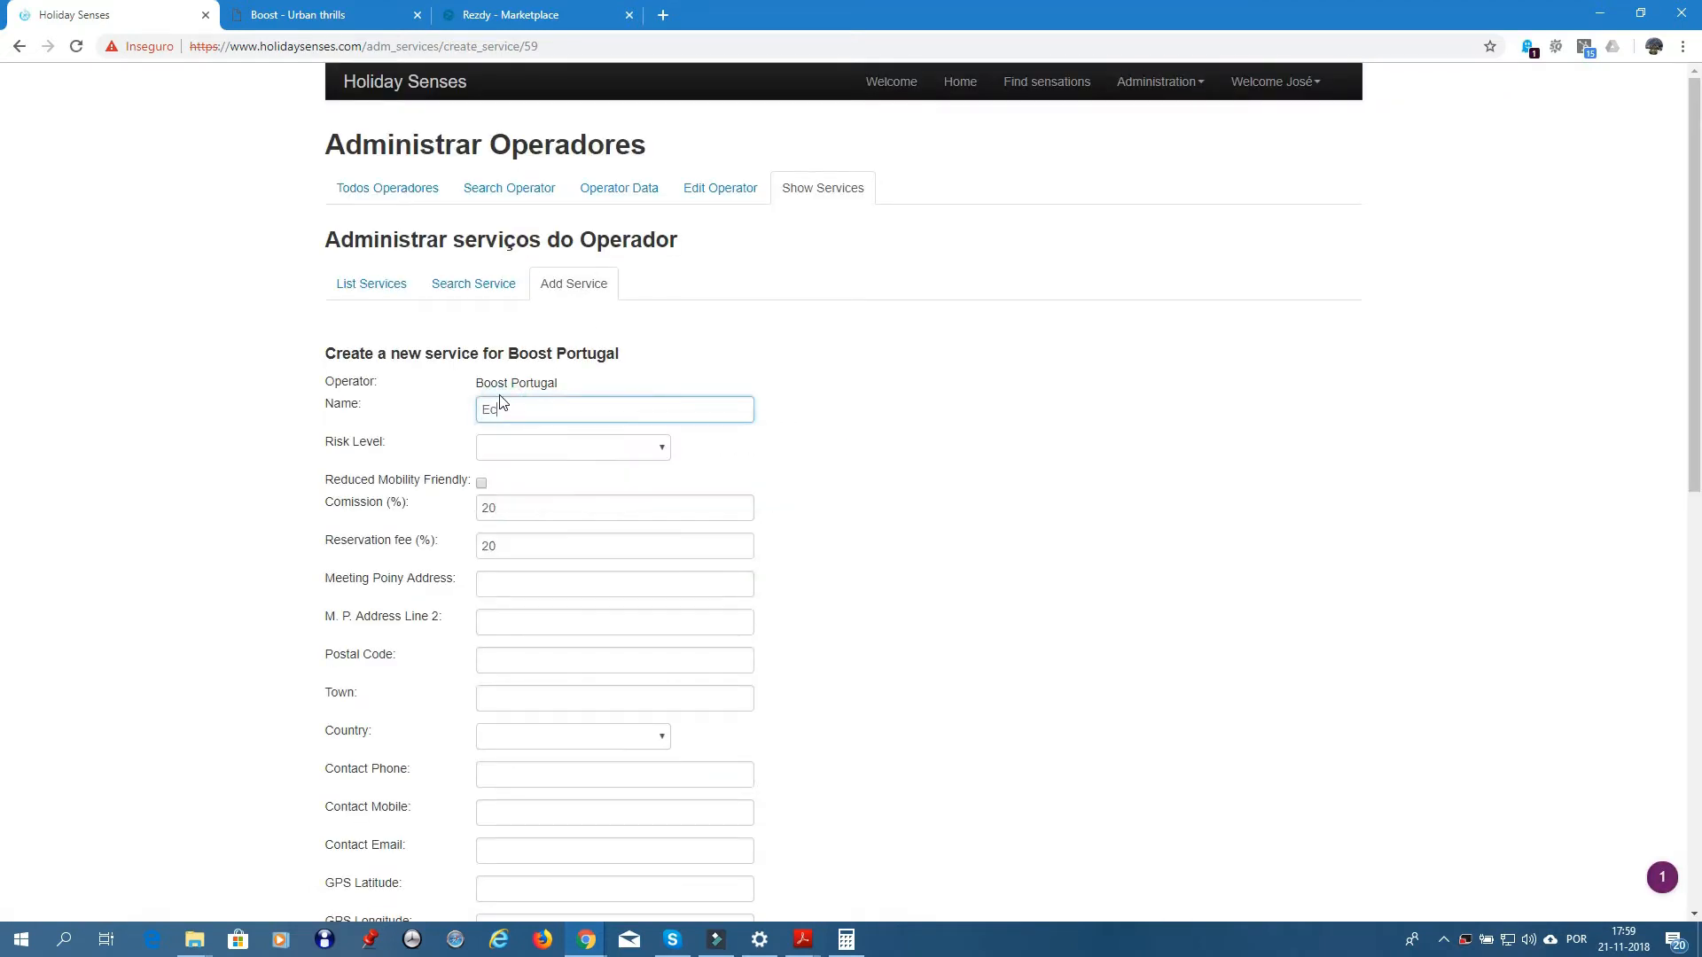
text( Tuk)
key(BackSpace)
key(BackSpace)
key(BackSpace)
key(BackSpace)
key(BackSpace)
key(BackSpace)
key(BackSpace)
key(BackSpace)
text(Go Wes)
text(by Electric Tu)
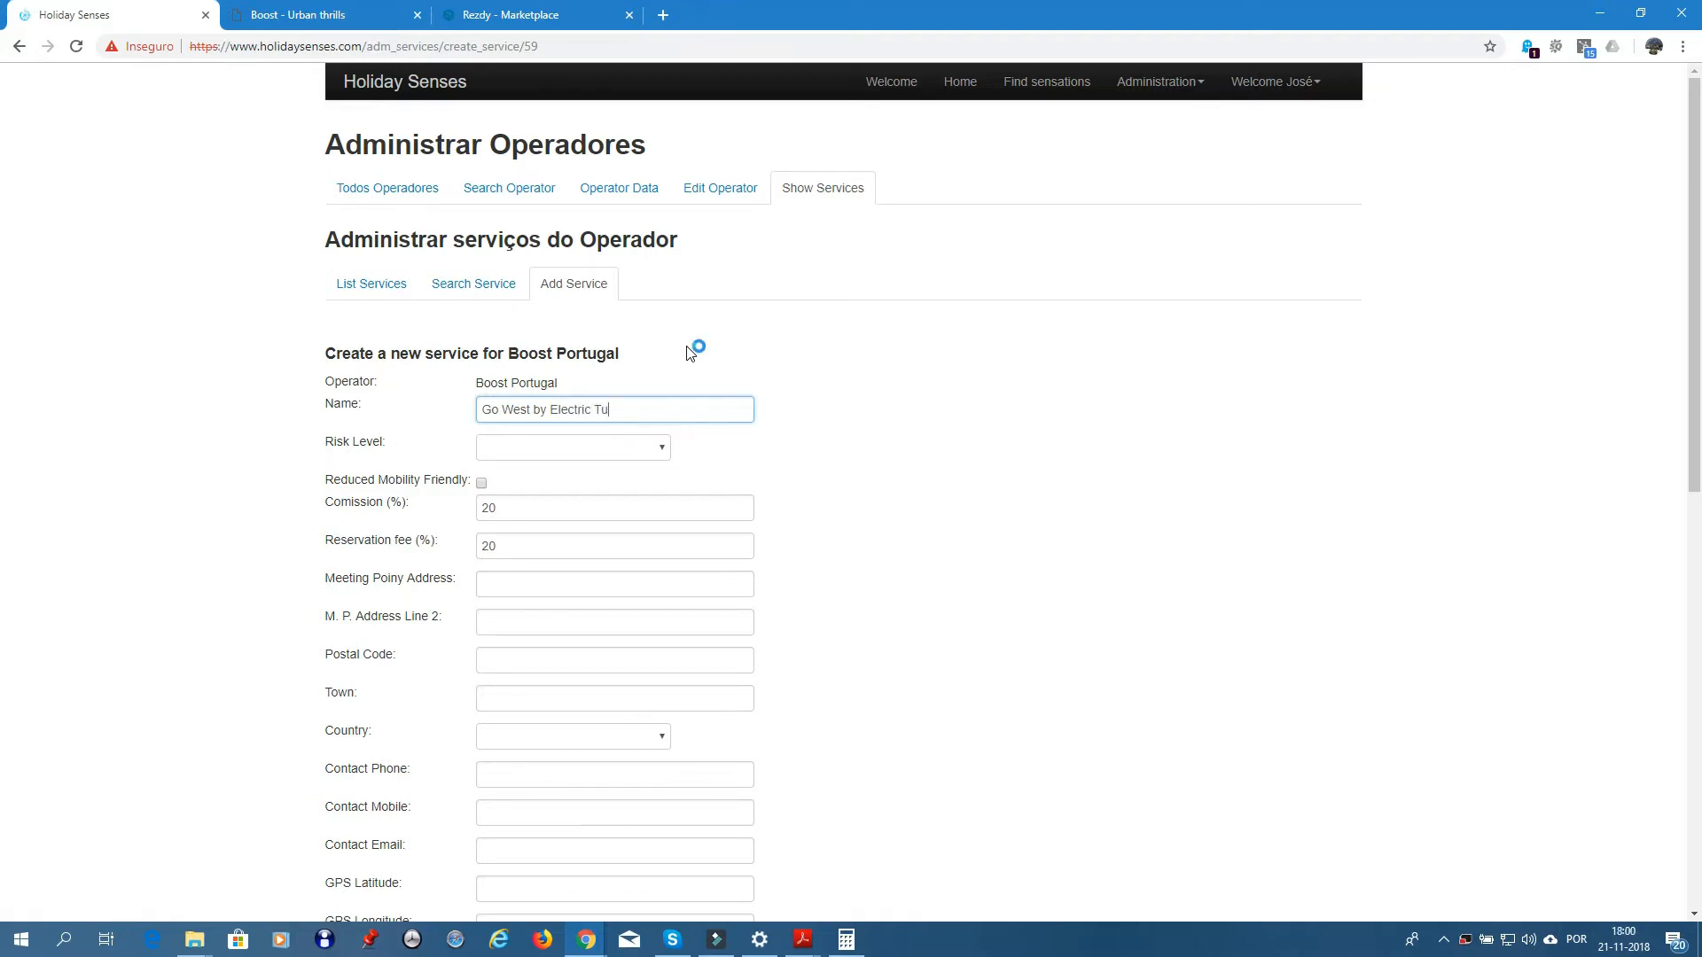
text(k Tuk - Portuguese)
- Set the new service's risk level to 2
click(663, 452)
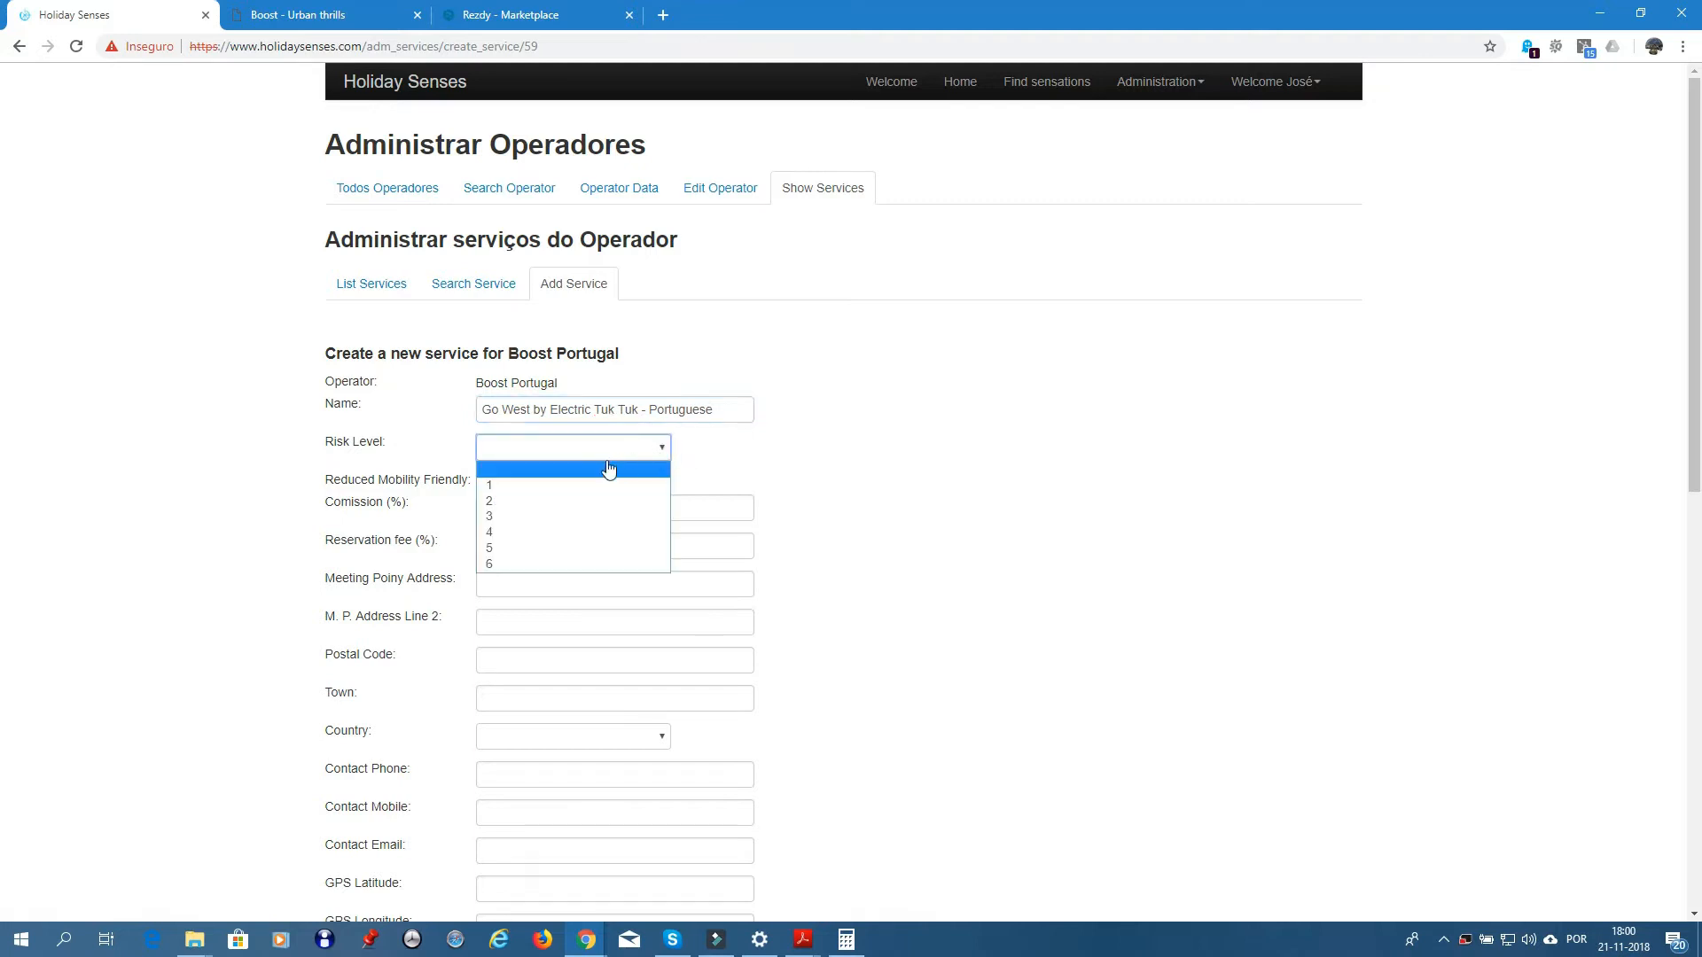
click(520, 503)
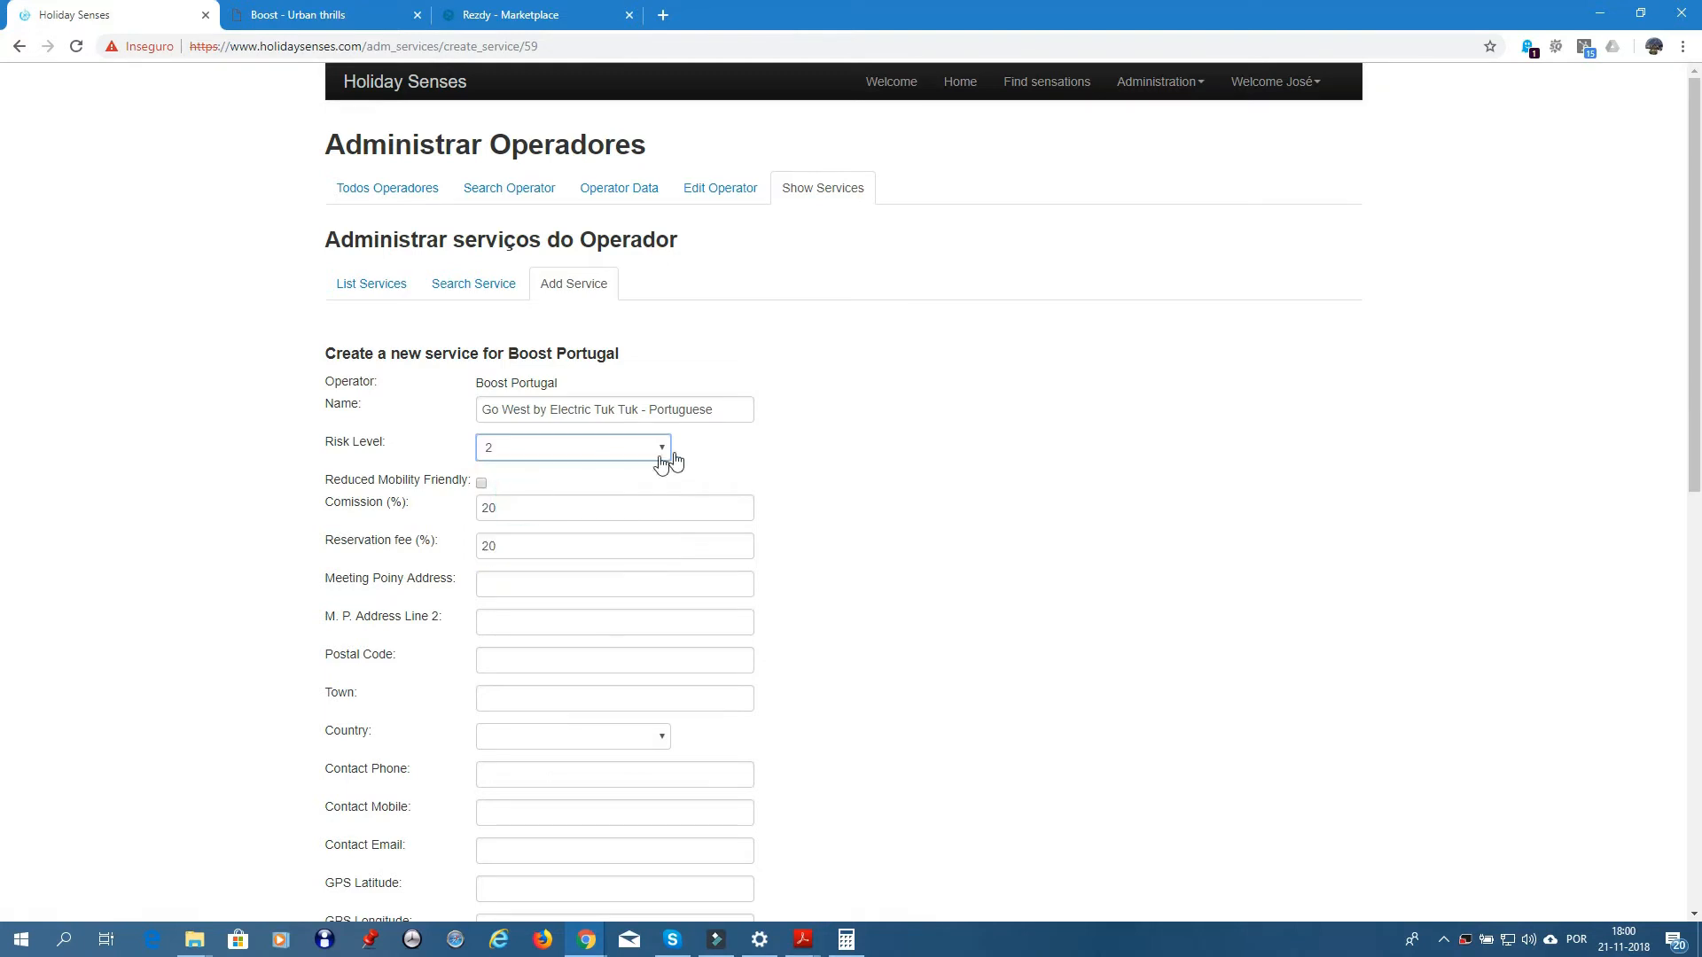
click(729, 448)
- Enter the meeting point address 'Your Accommodation in Lisbon Center', fixing the spelling
click(579, 585)
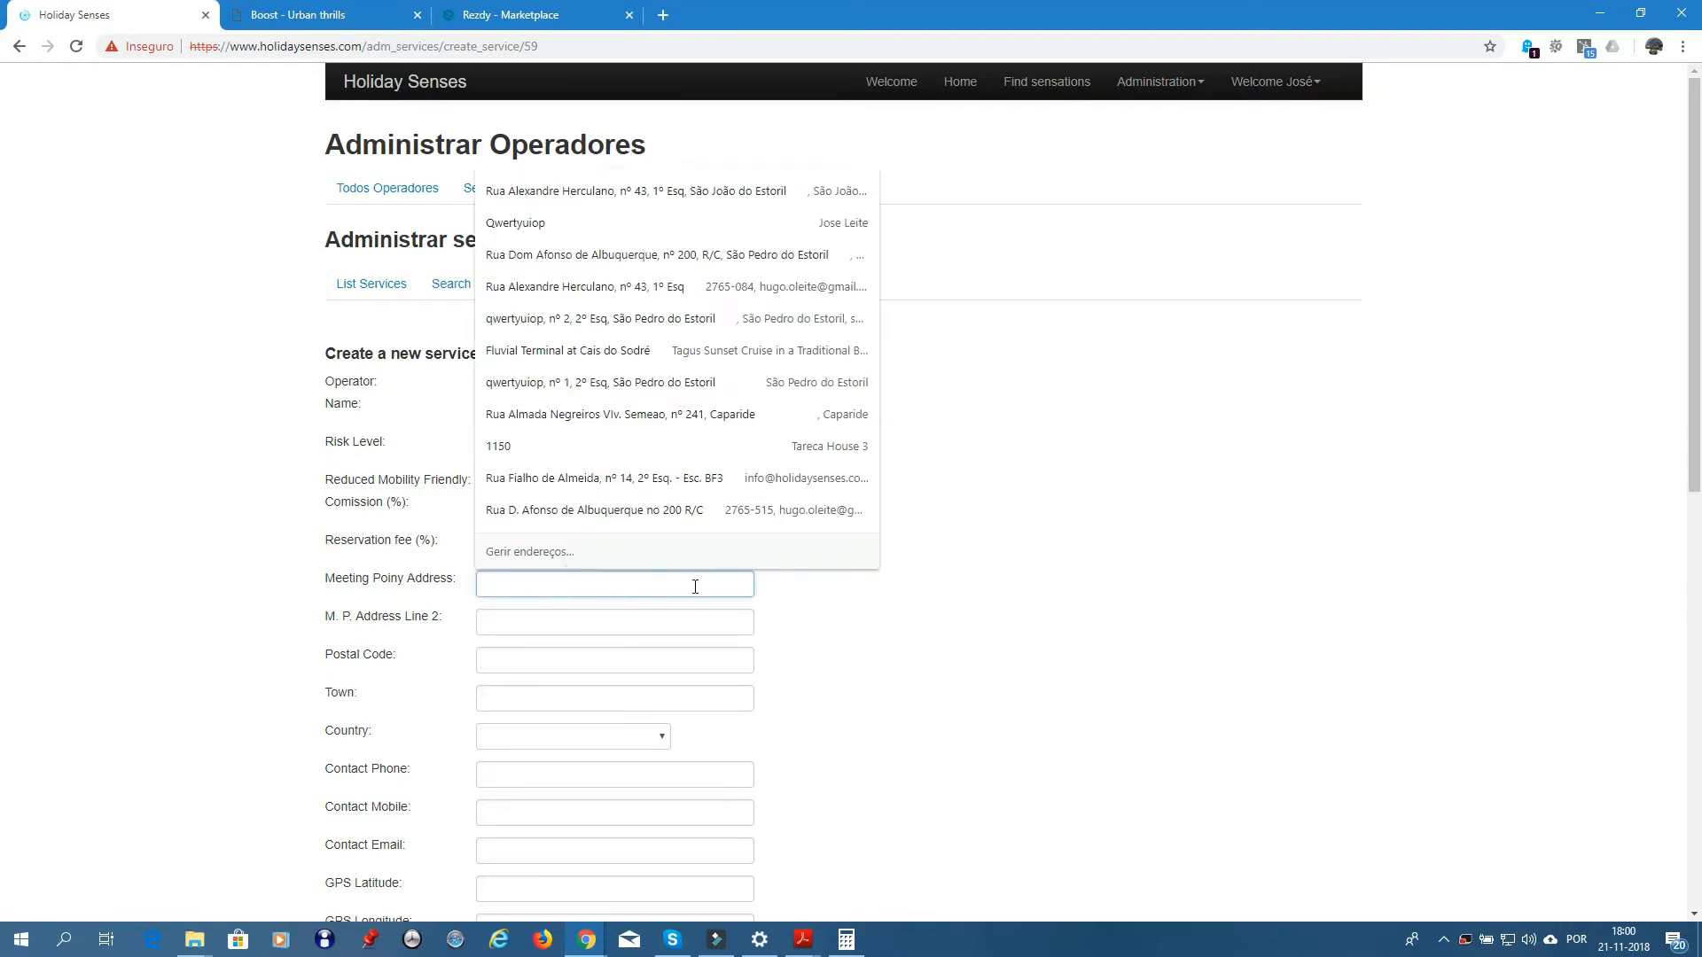
click(777, 586)
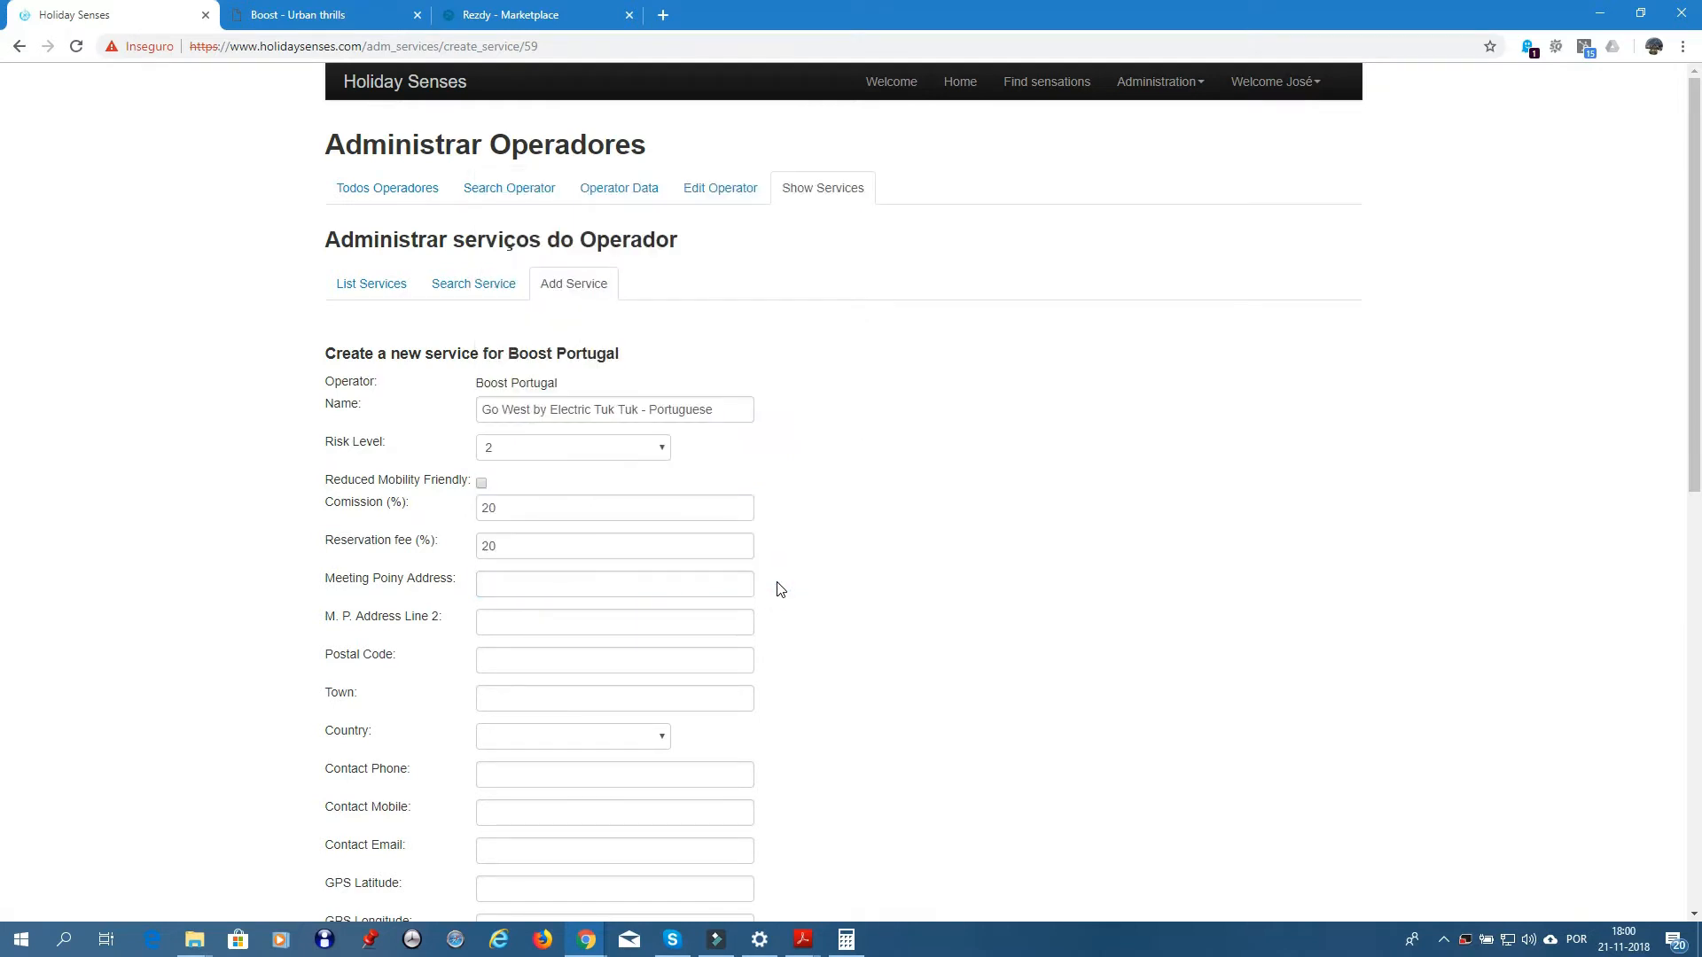
click(670, 583)
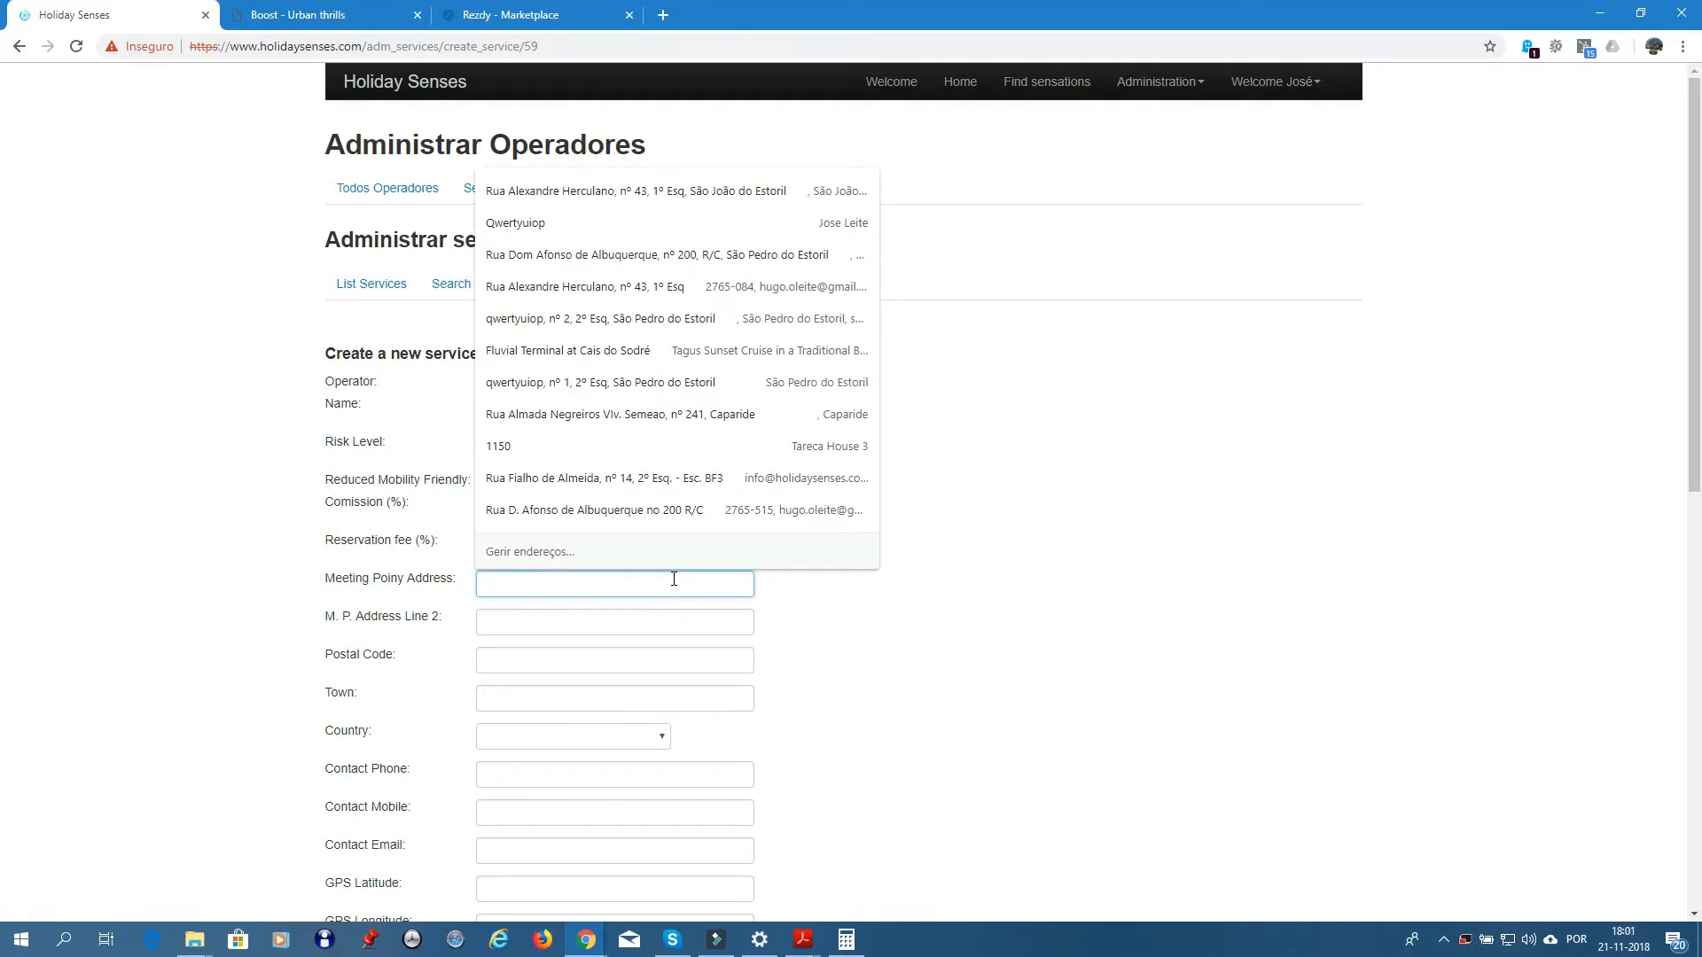
text(Your)
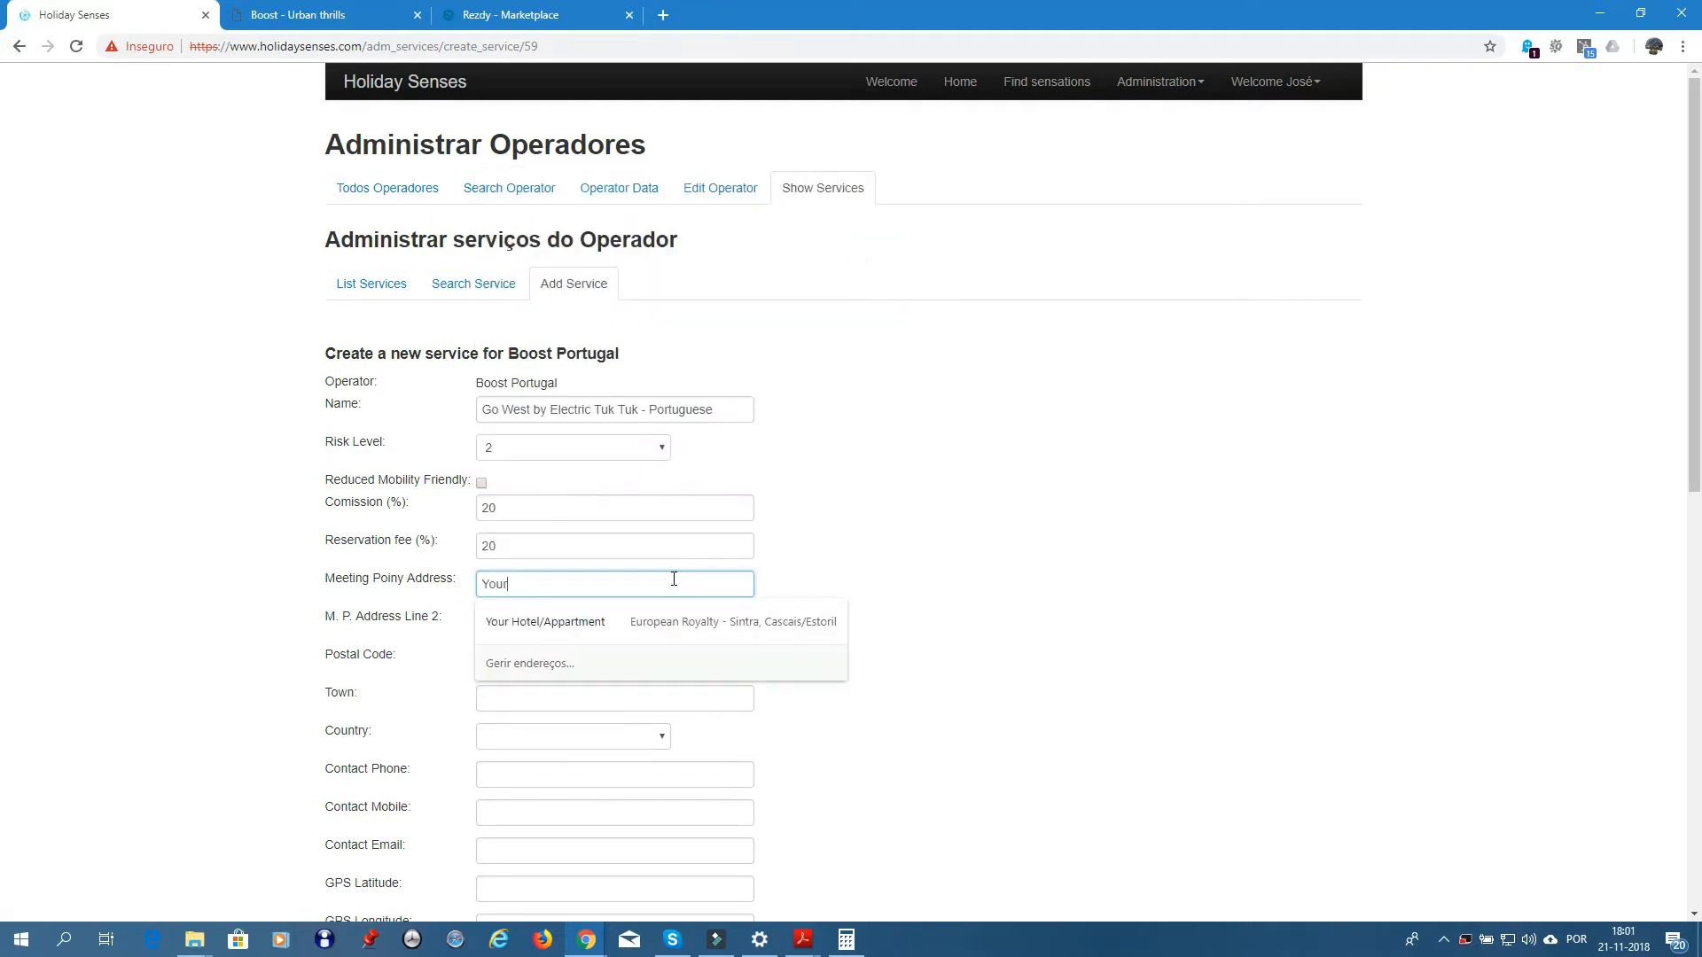
text( Acco)
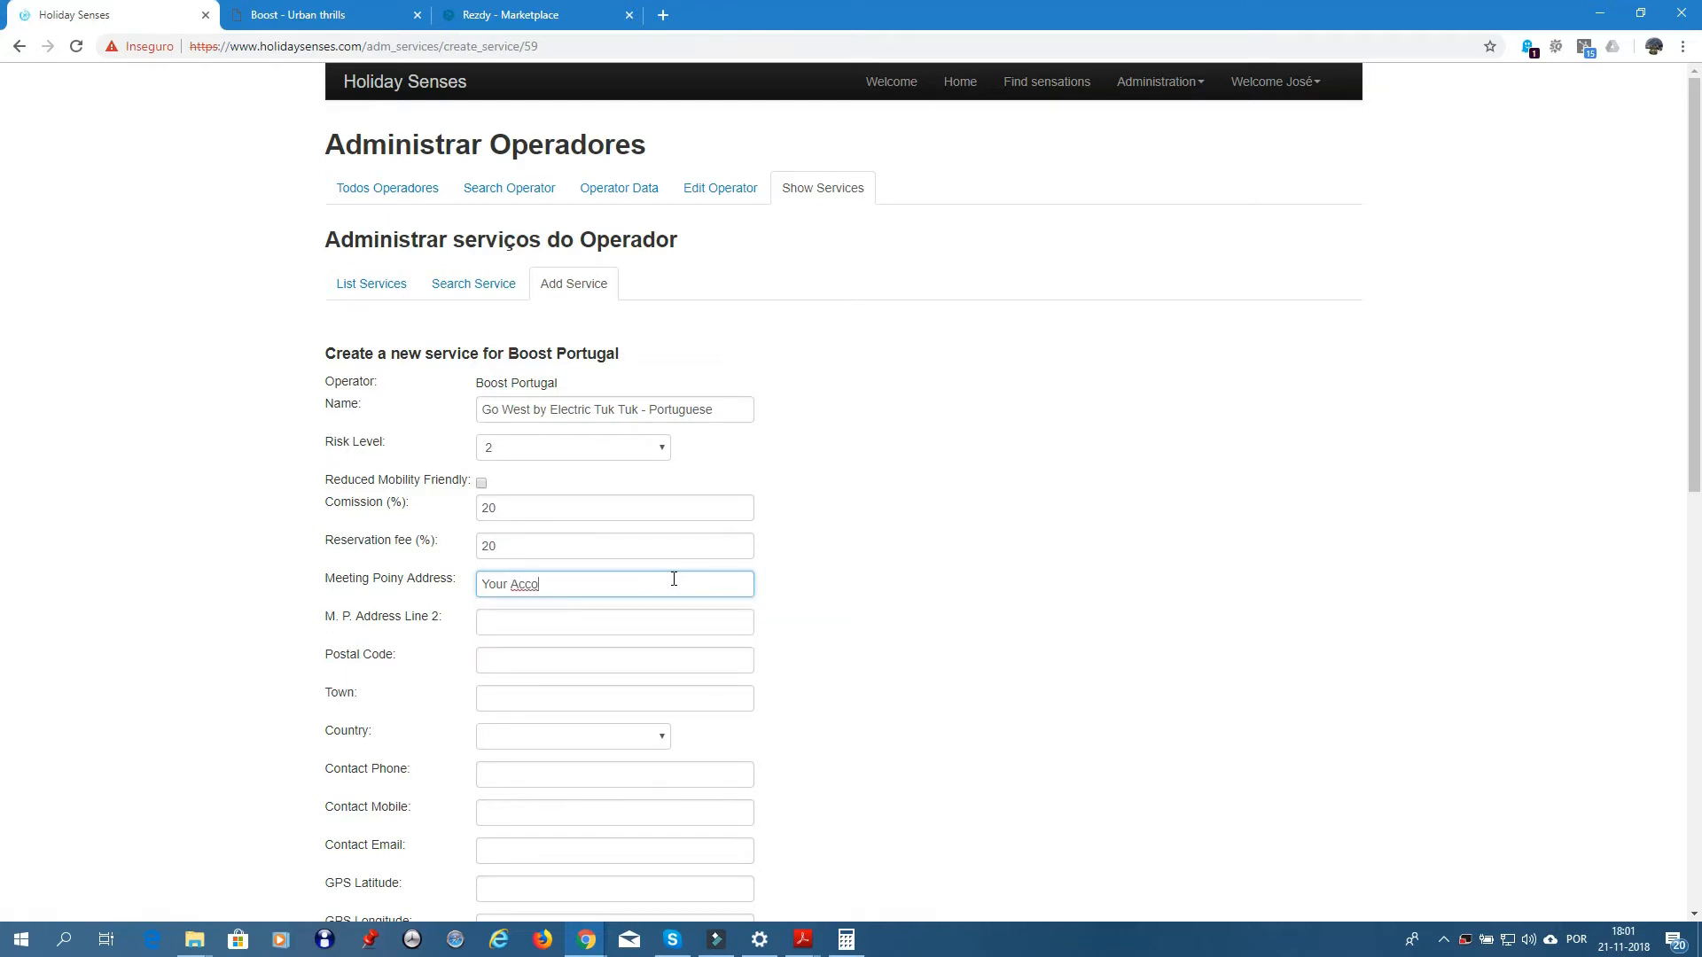
text(modation)
right_click(536, 588)
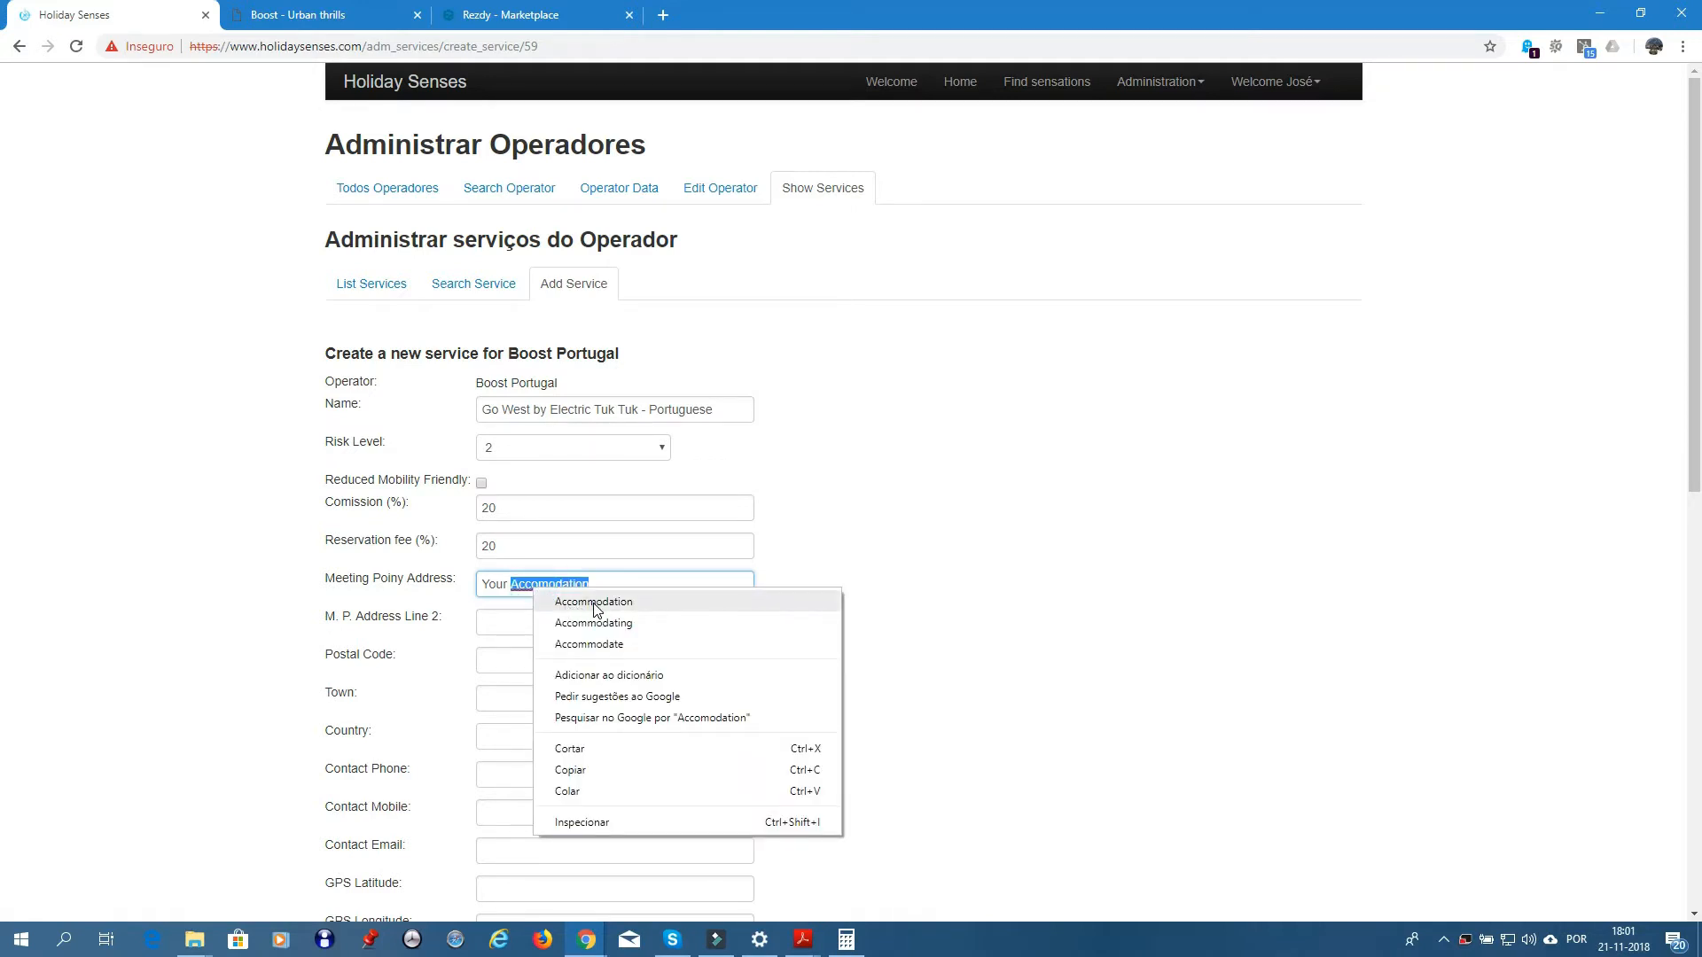
click(594, 603)
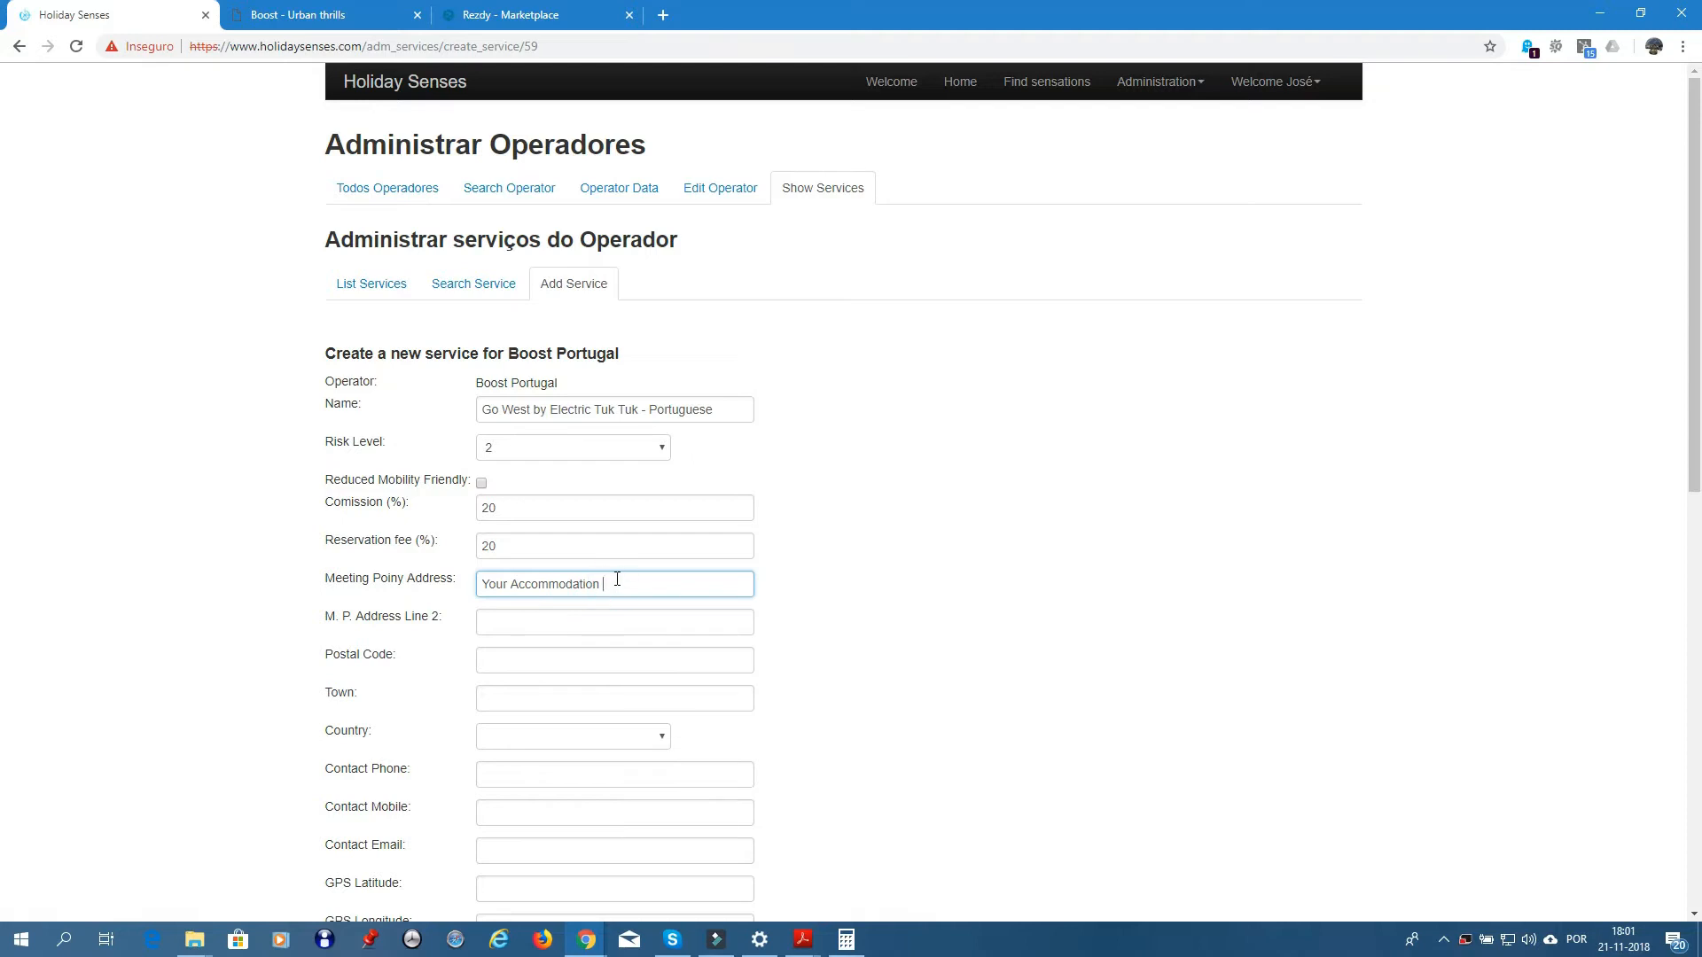
text(in Lisbon Center)
- Set the town to Lisbon and the country to Portugal
click(511, 697)
text(Lis)
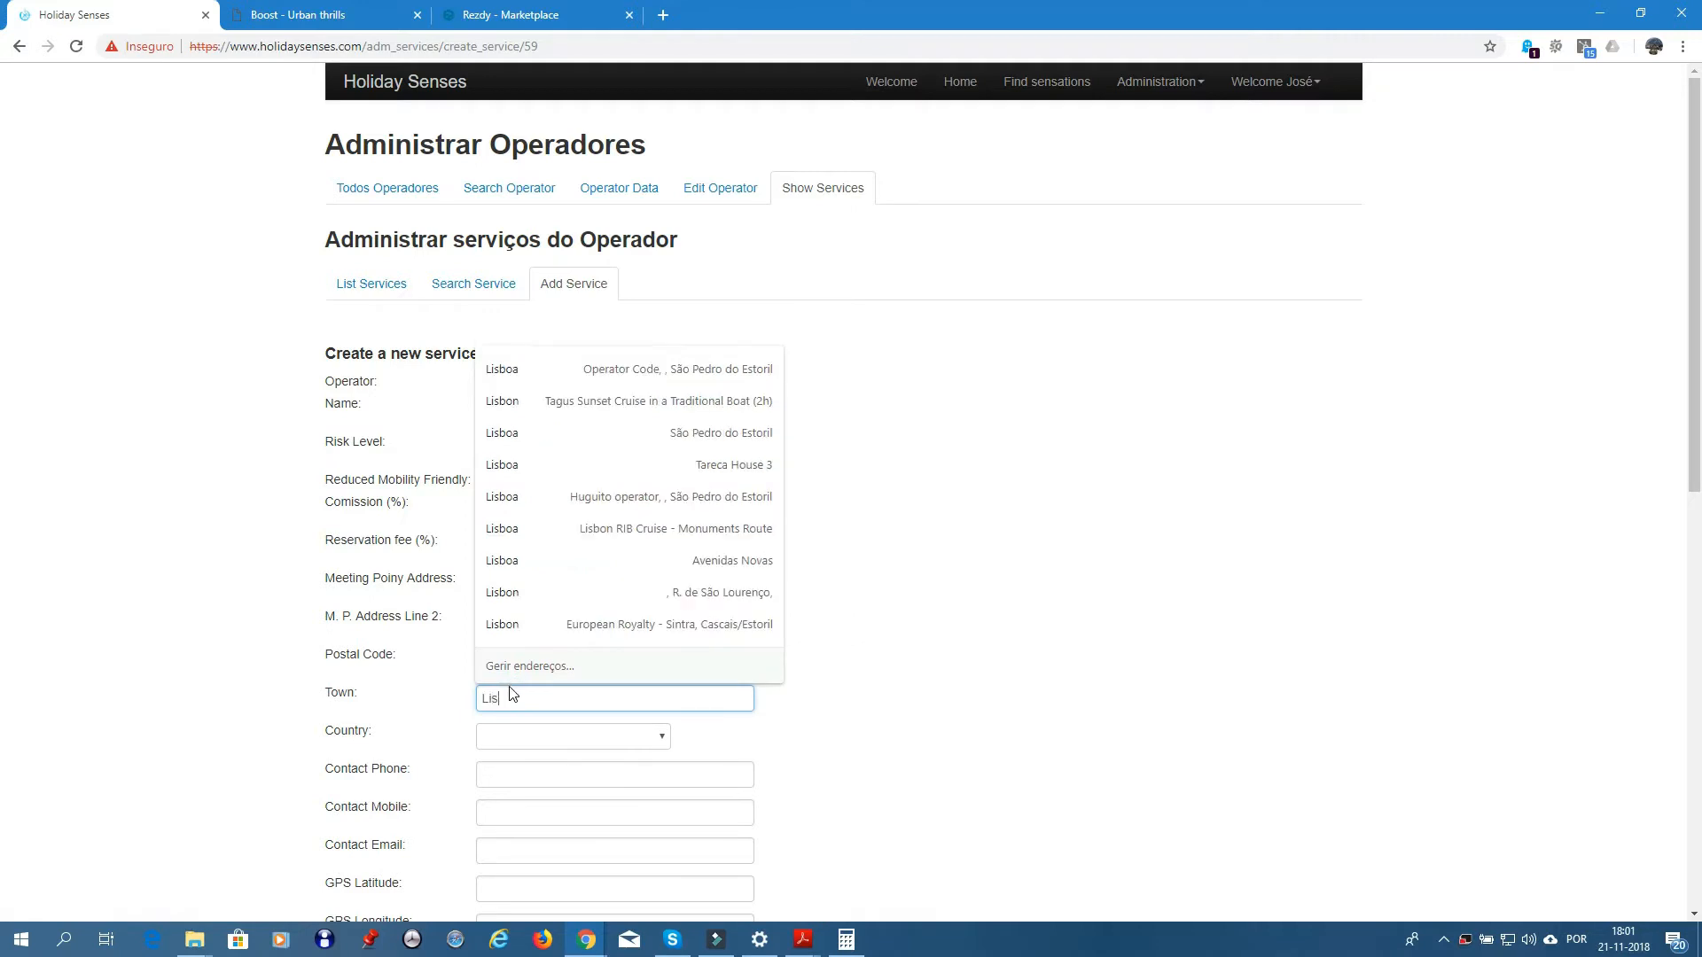
text(bon)
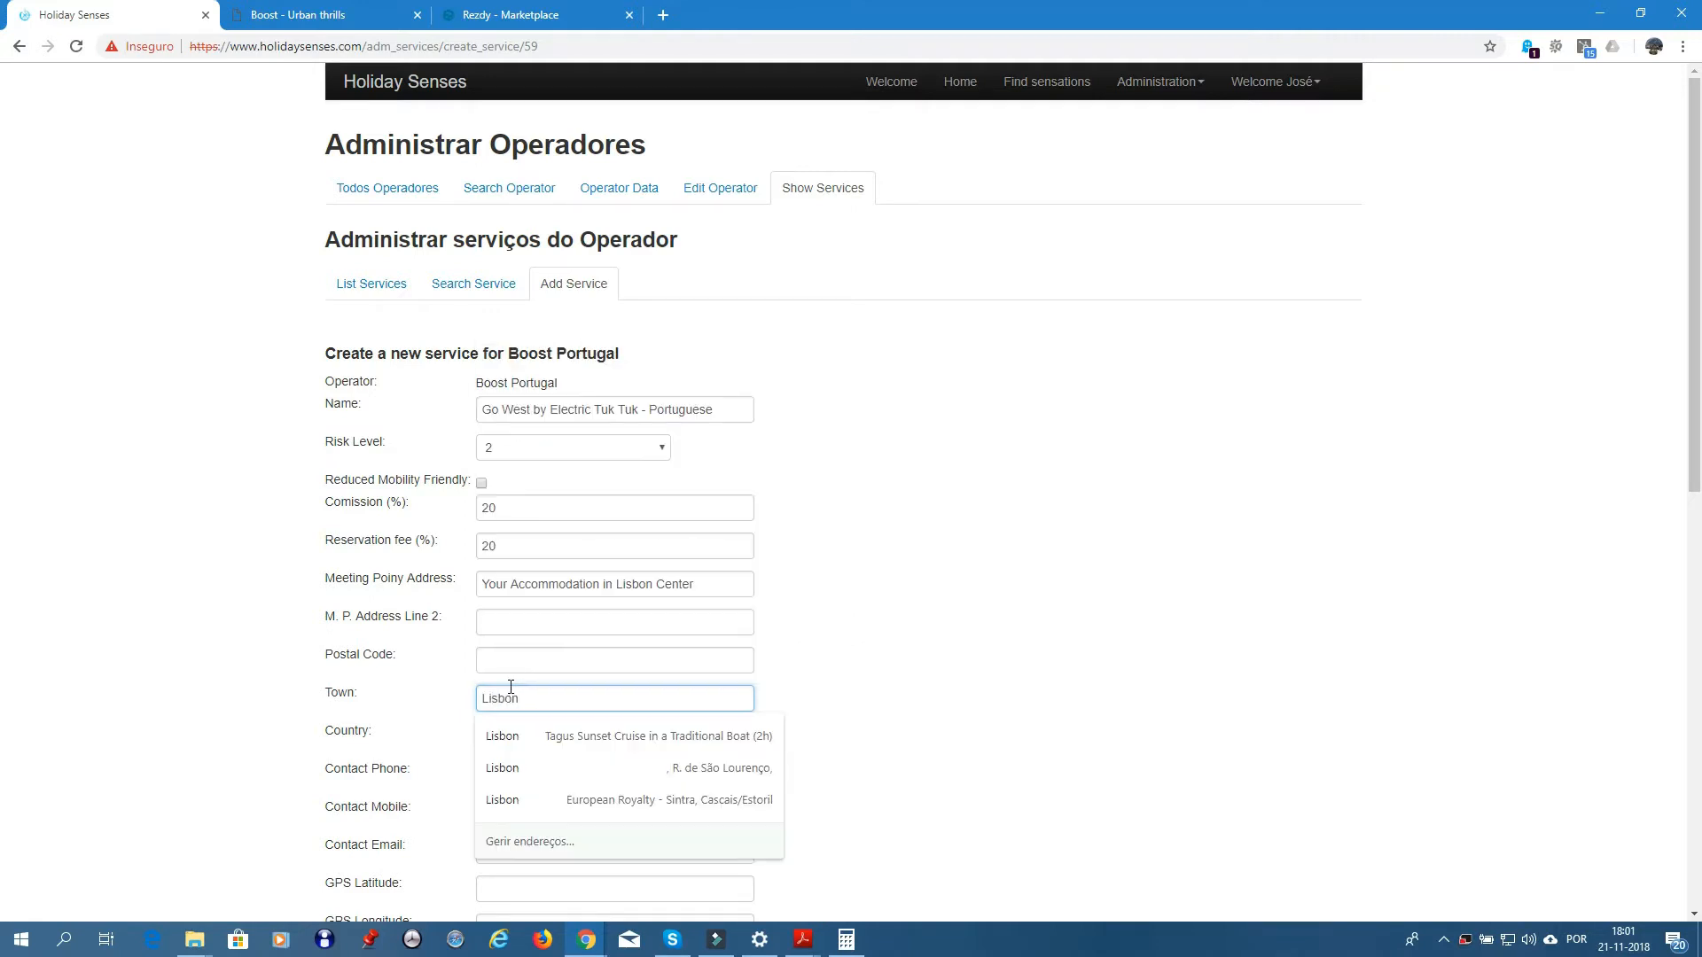
key(Tab)
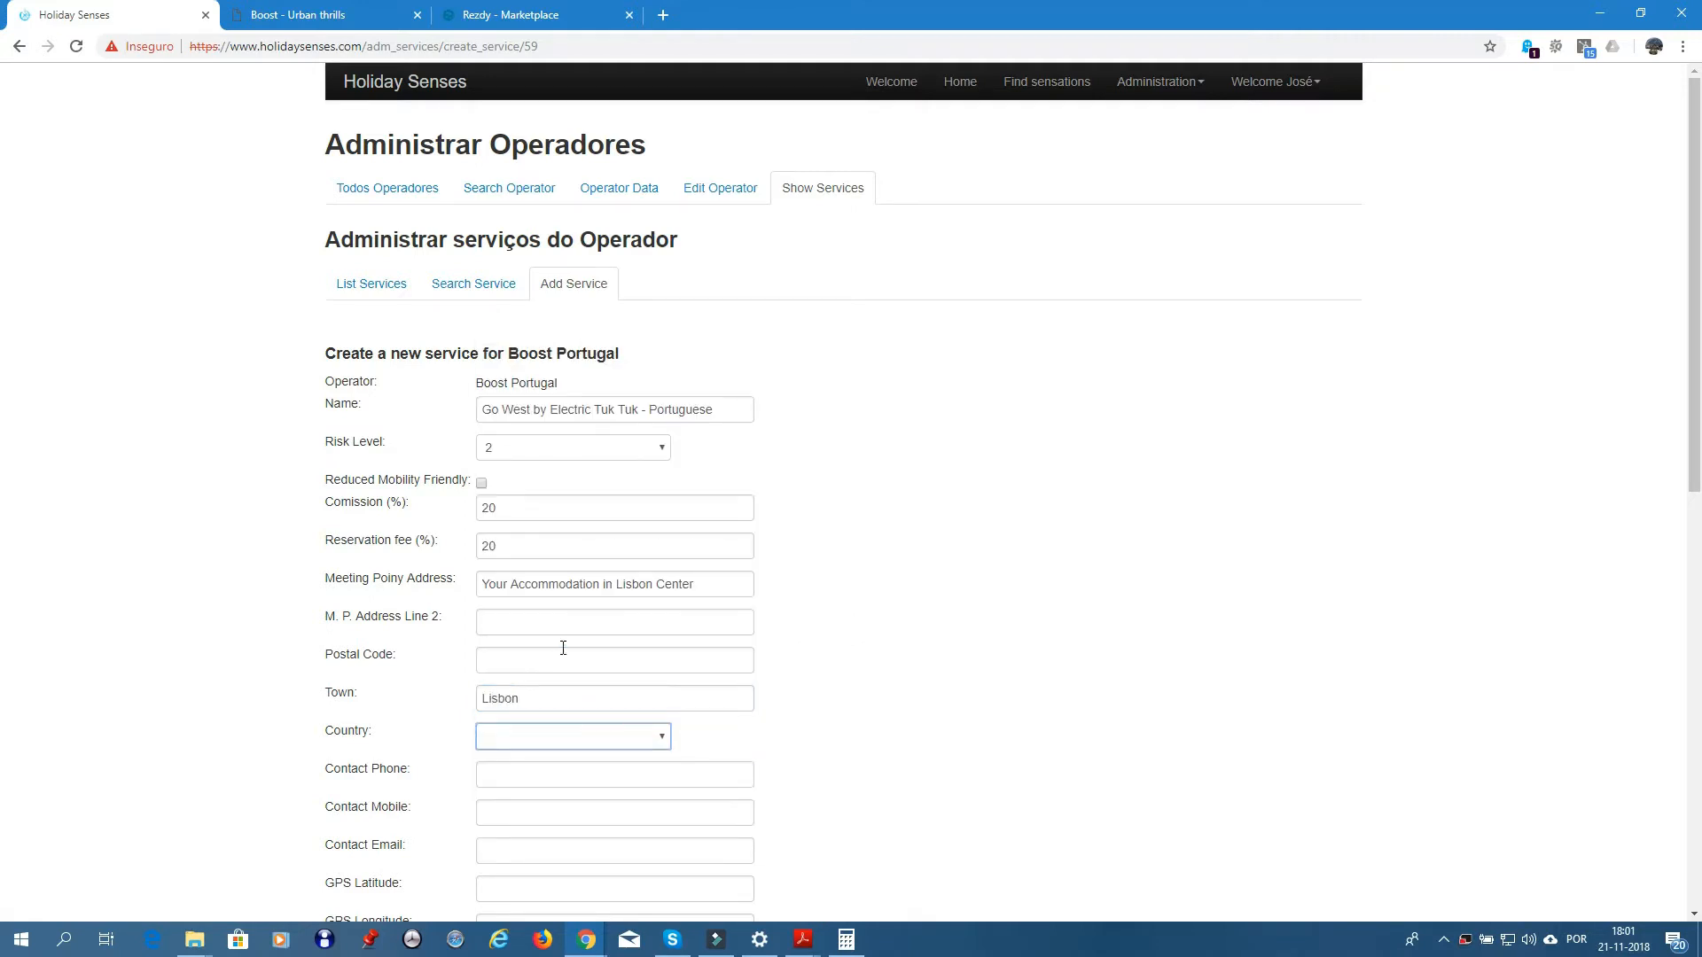
click(601, 736)
click(537, 791)
- Open the List Services page in a second tab and switch to it
click(321, 17)
click(118, 16)
right_click(363, 290)
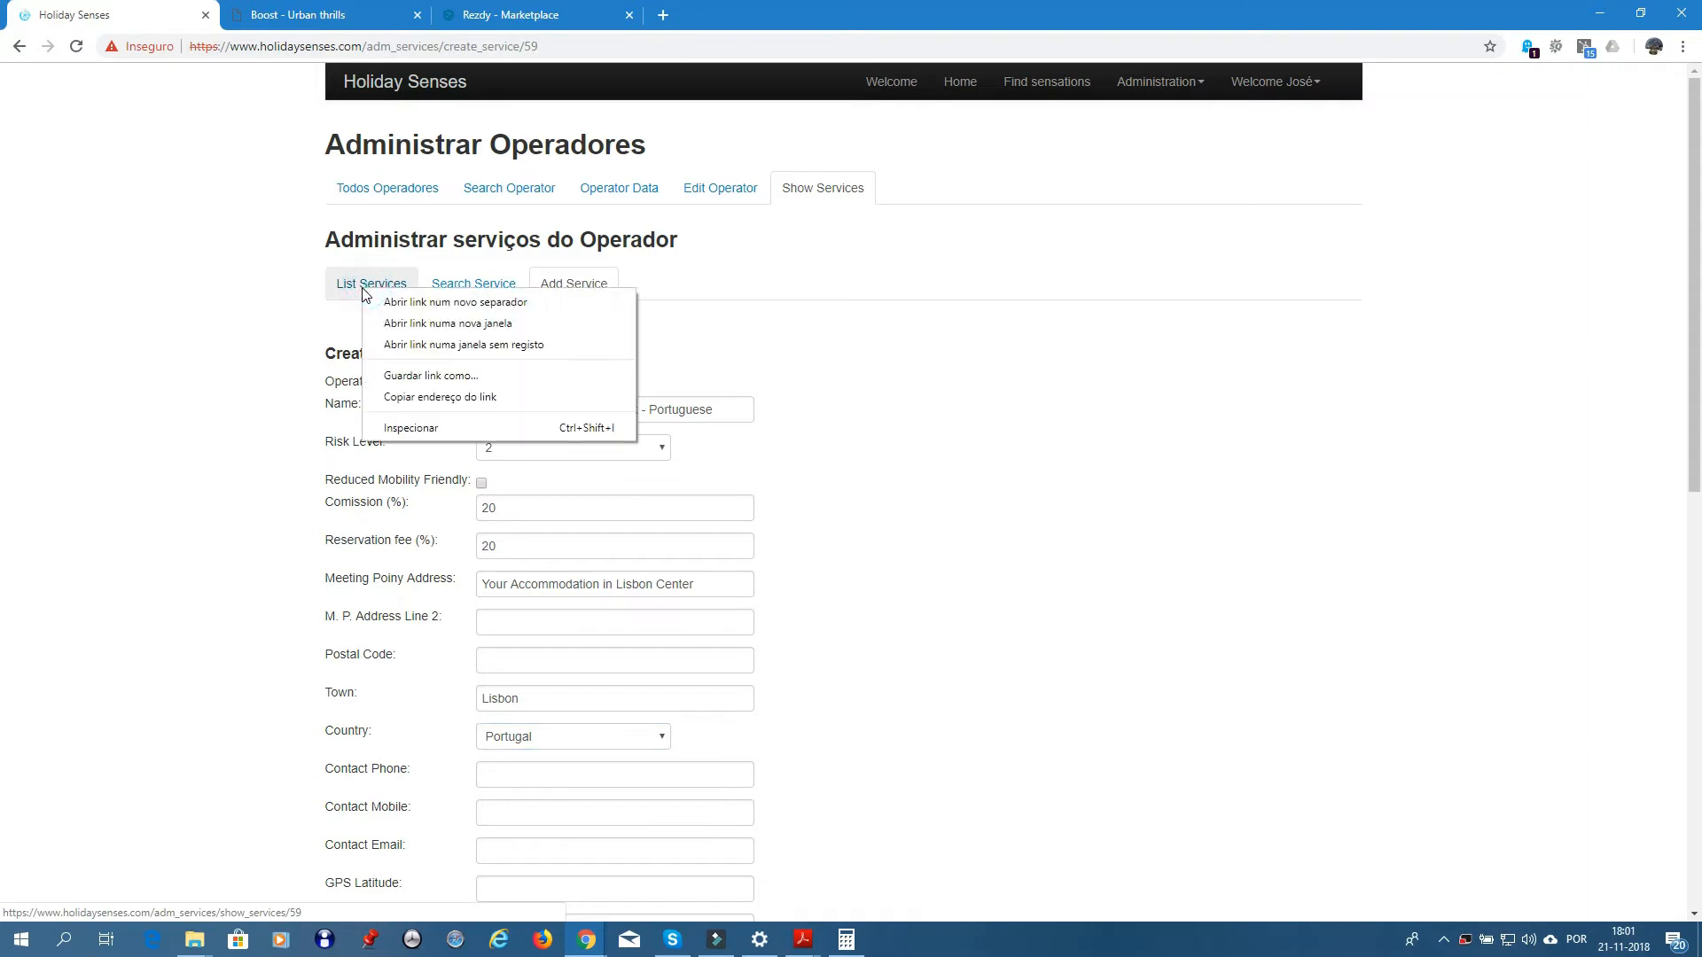
click(460, 302)
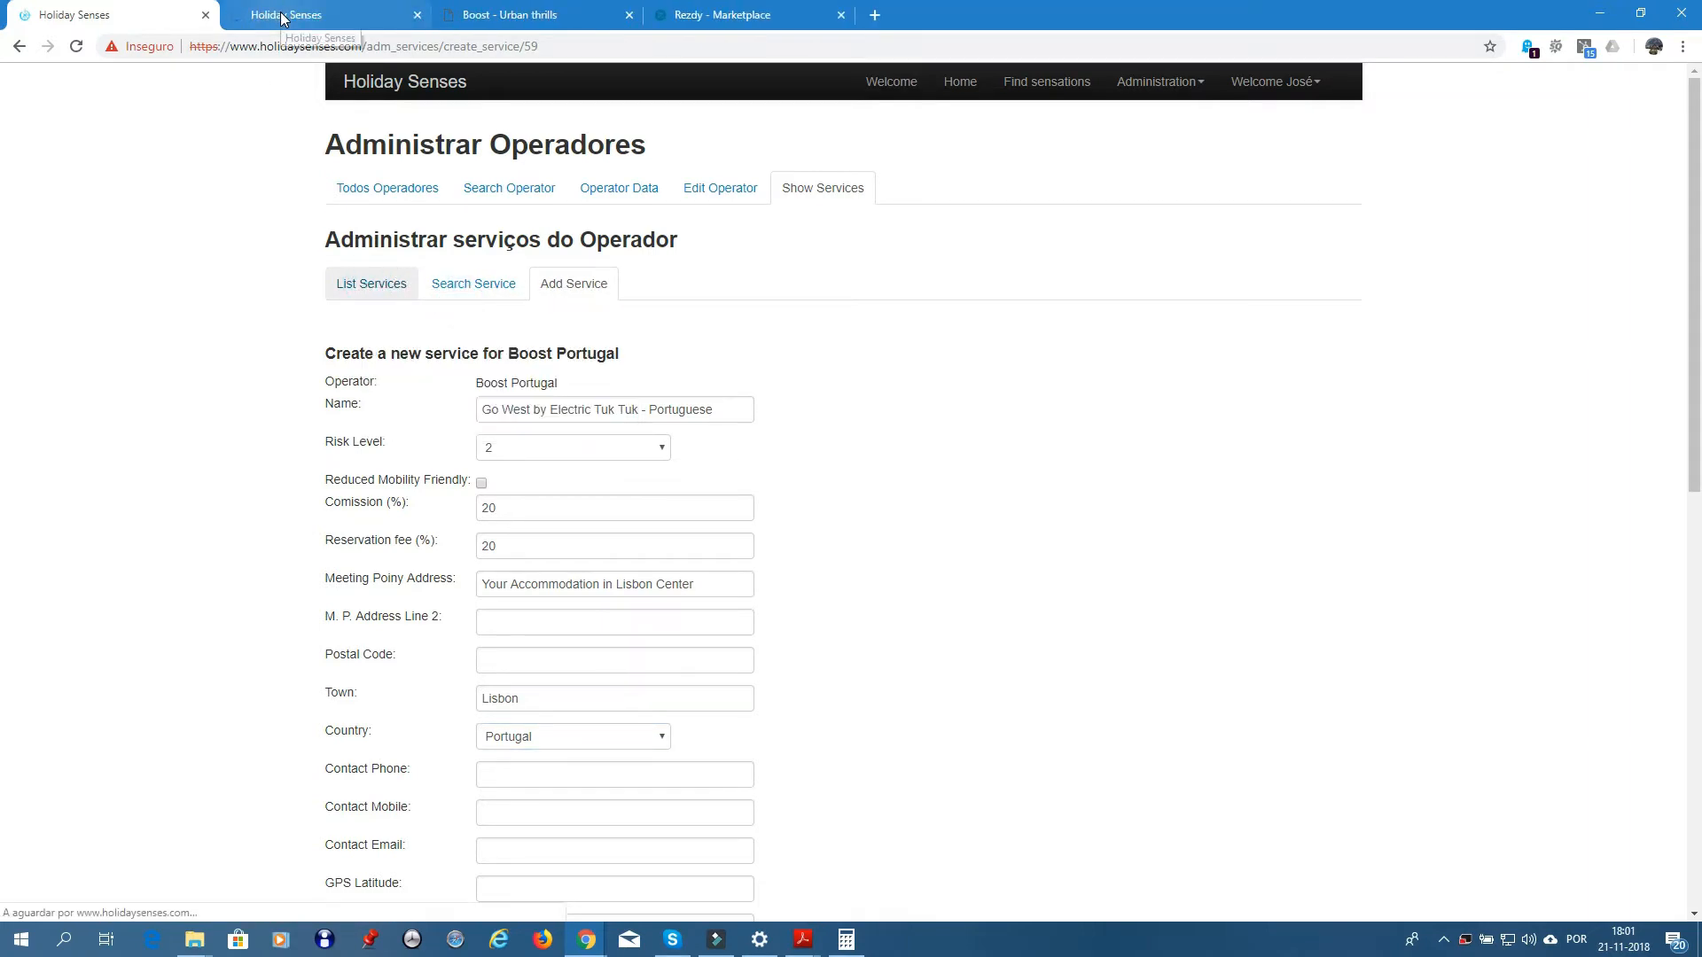
click(284, 16)
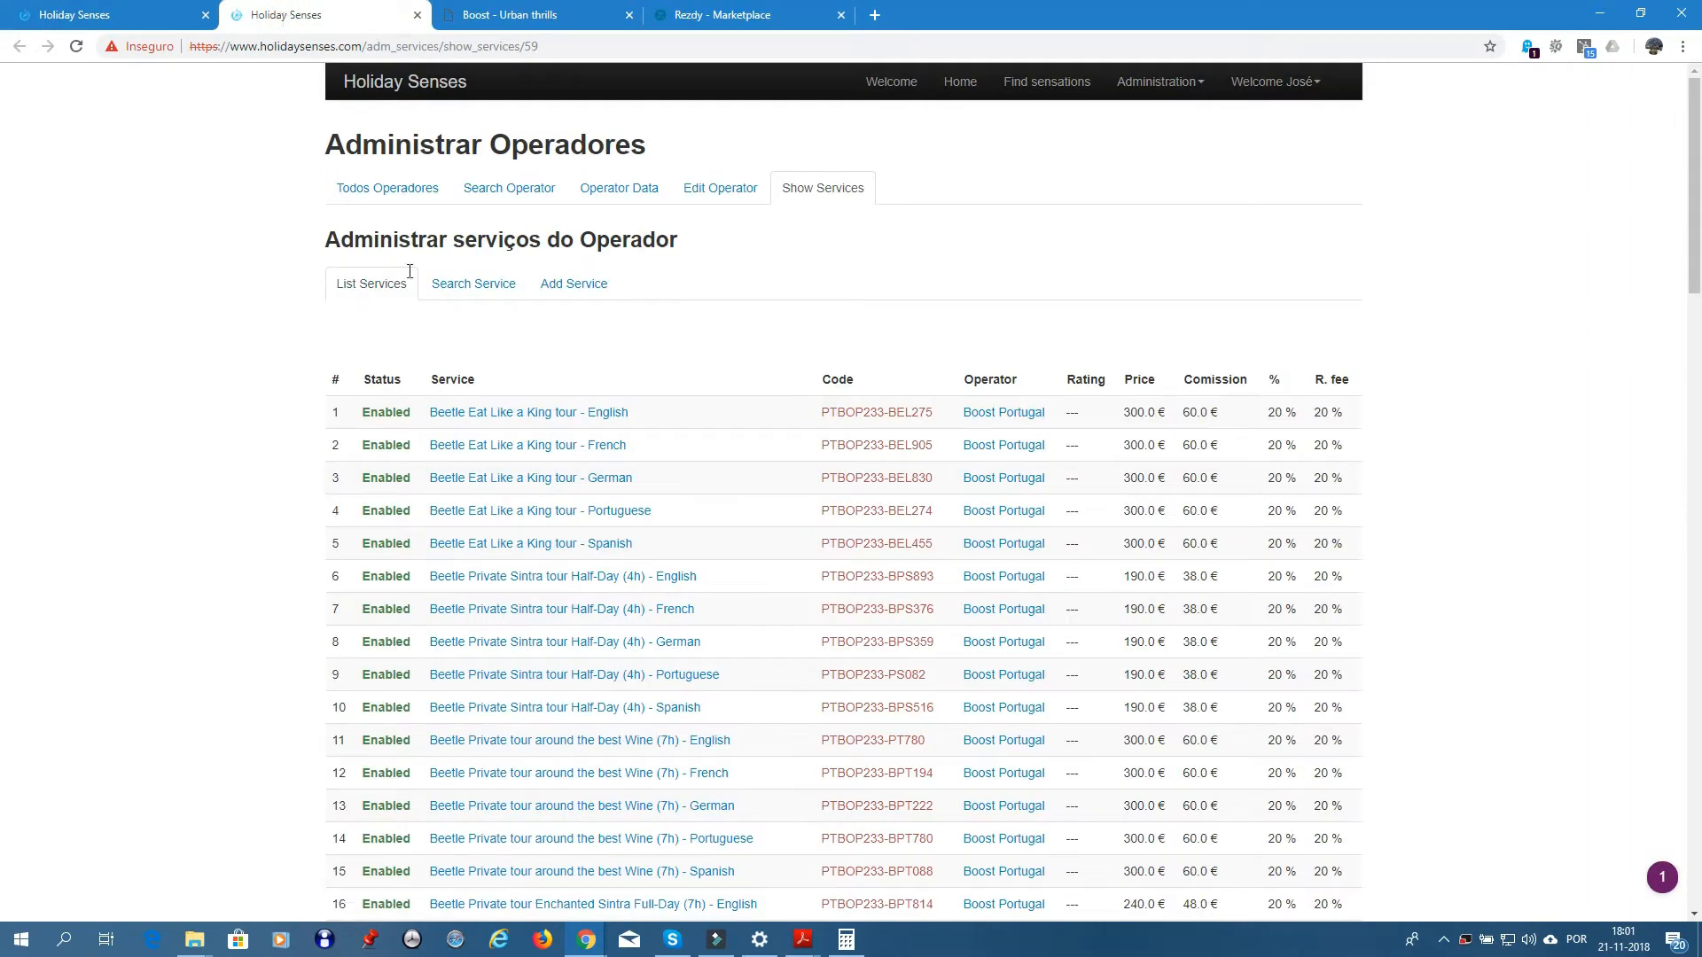
- Open Beetle Eat Like a King tour - English and copy its address 'Your Hotel at City Center'
click(509, 422)
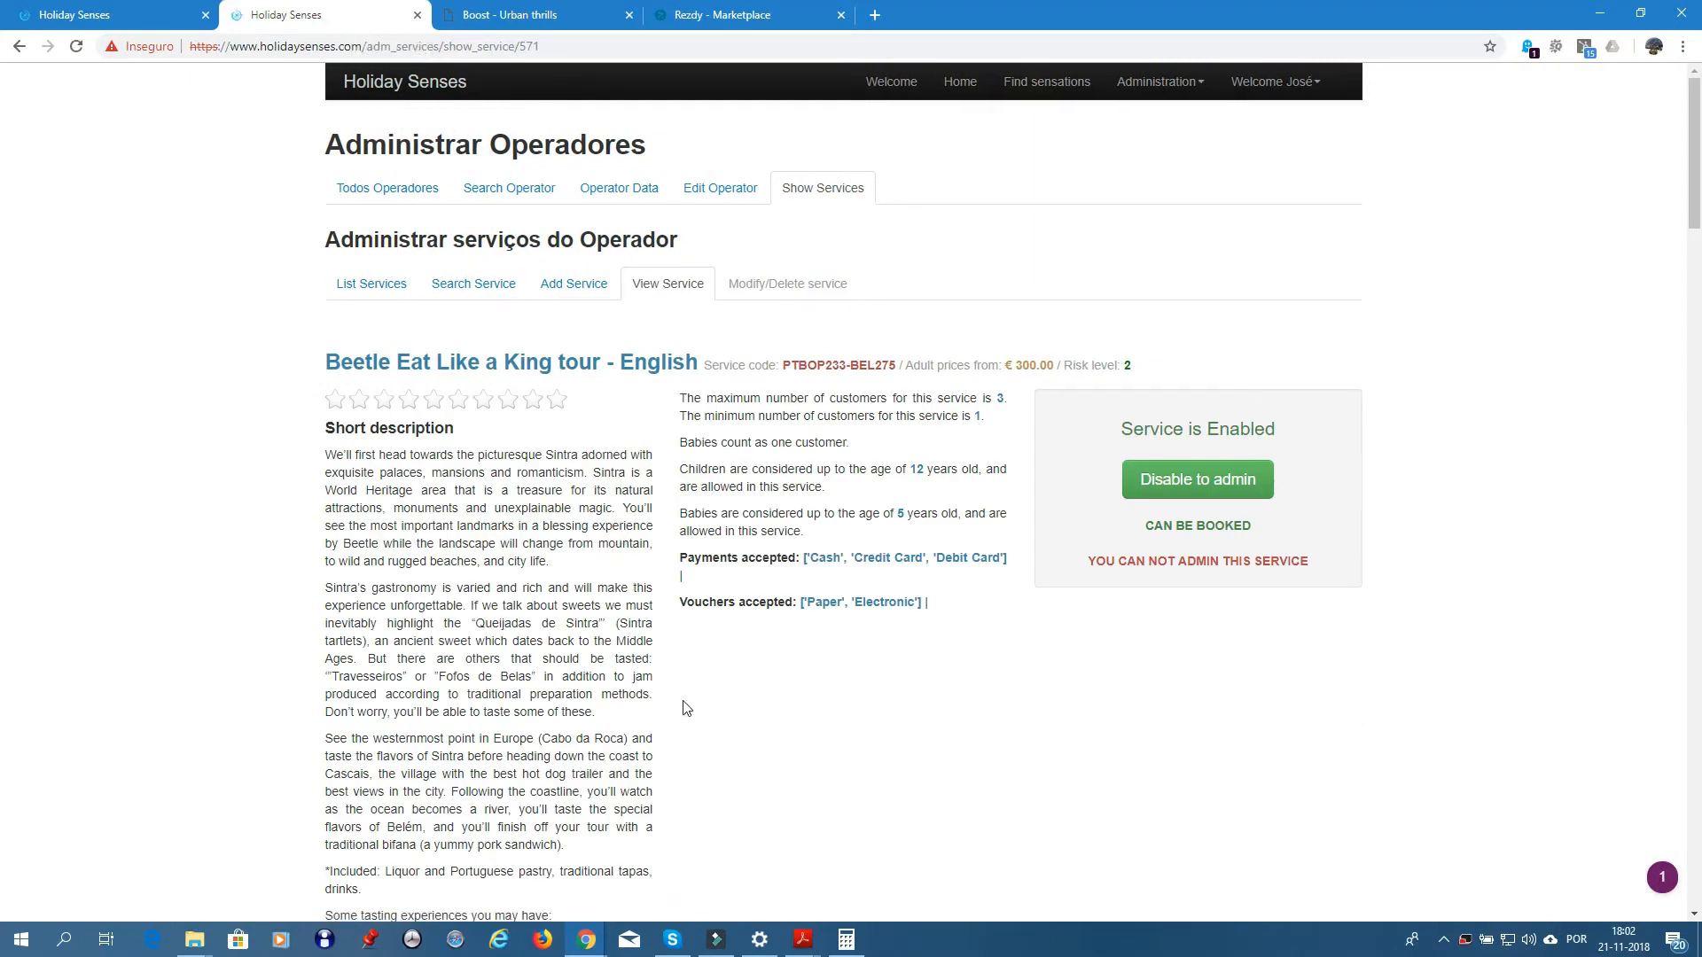
scroll(684, 703, down, 15)
scroll(683, 634, down, 20)
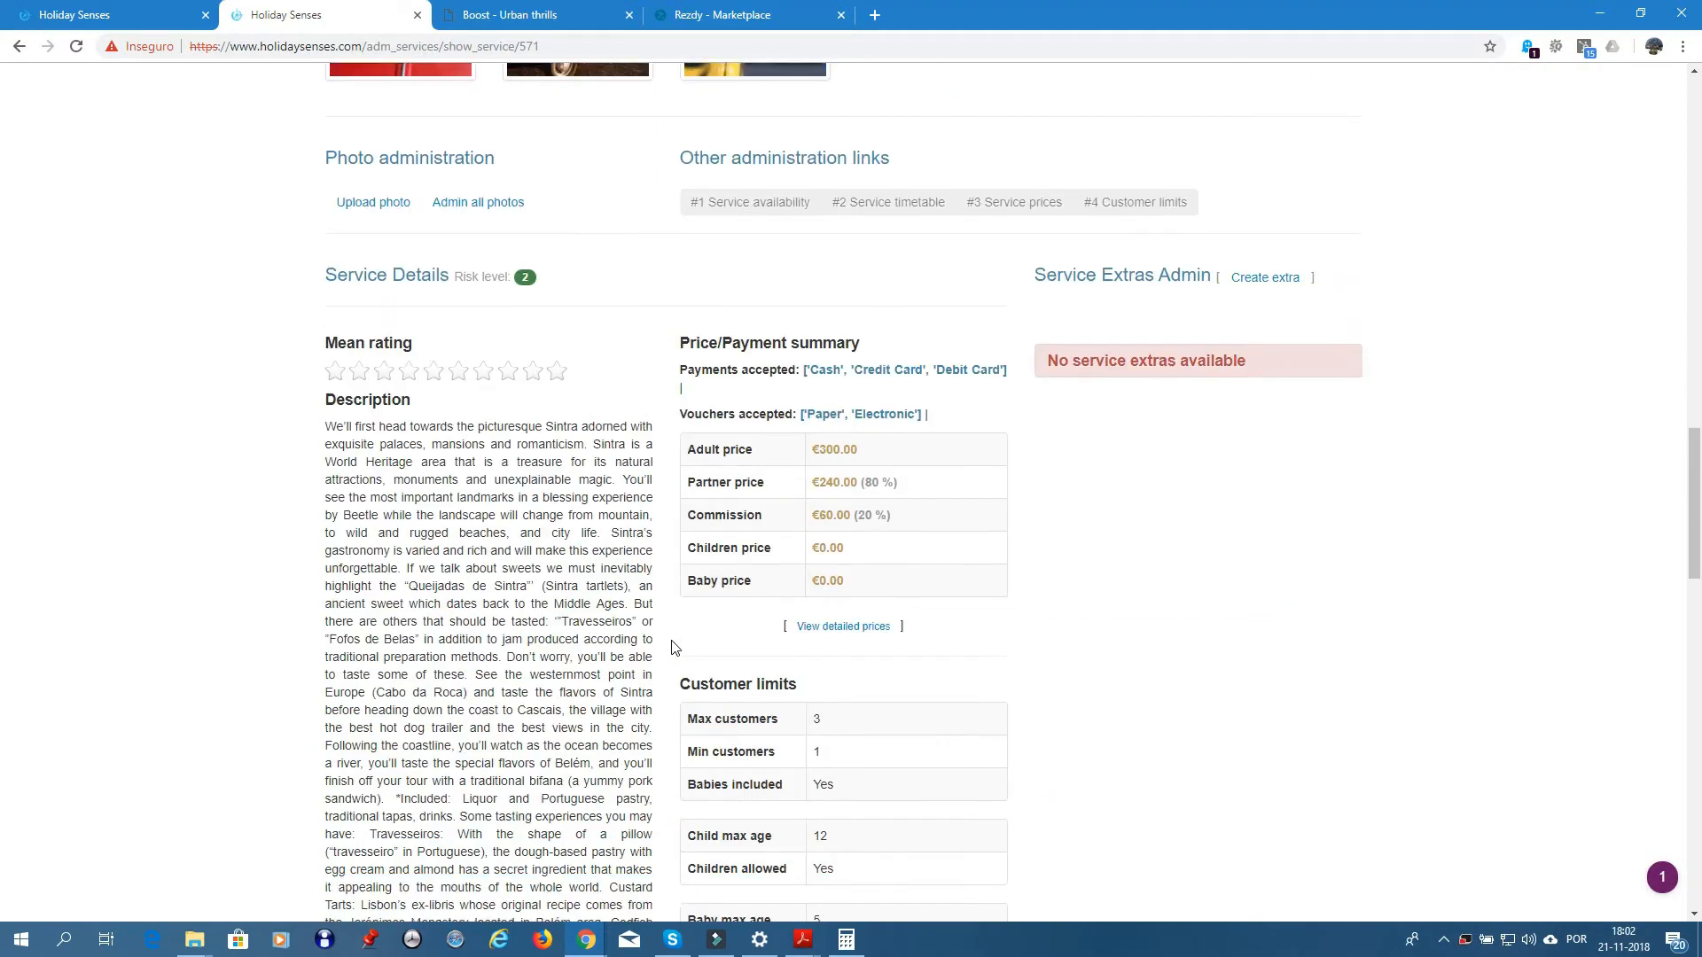
scroll(675, 650, up, 1)
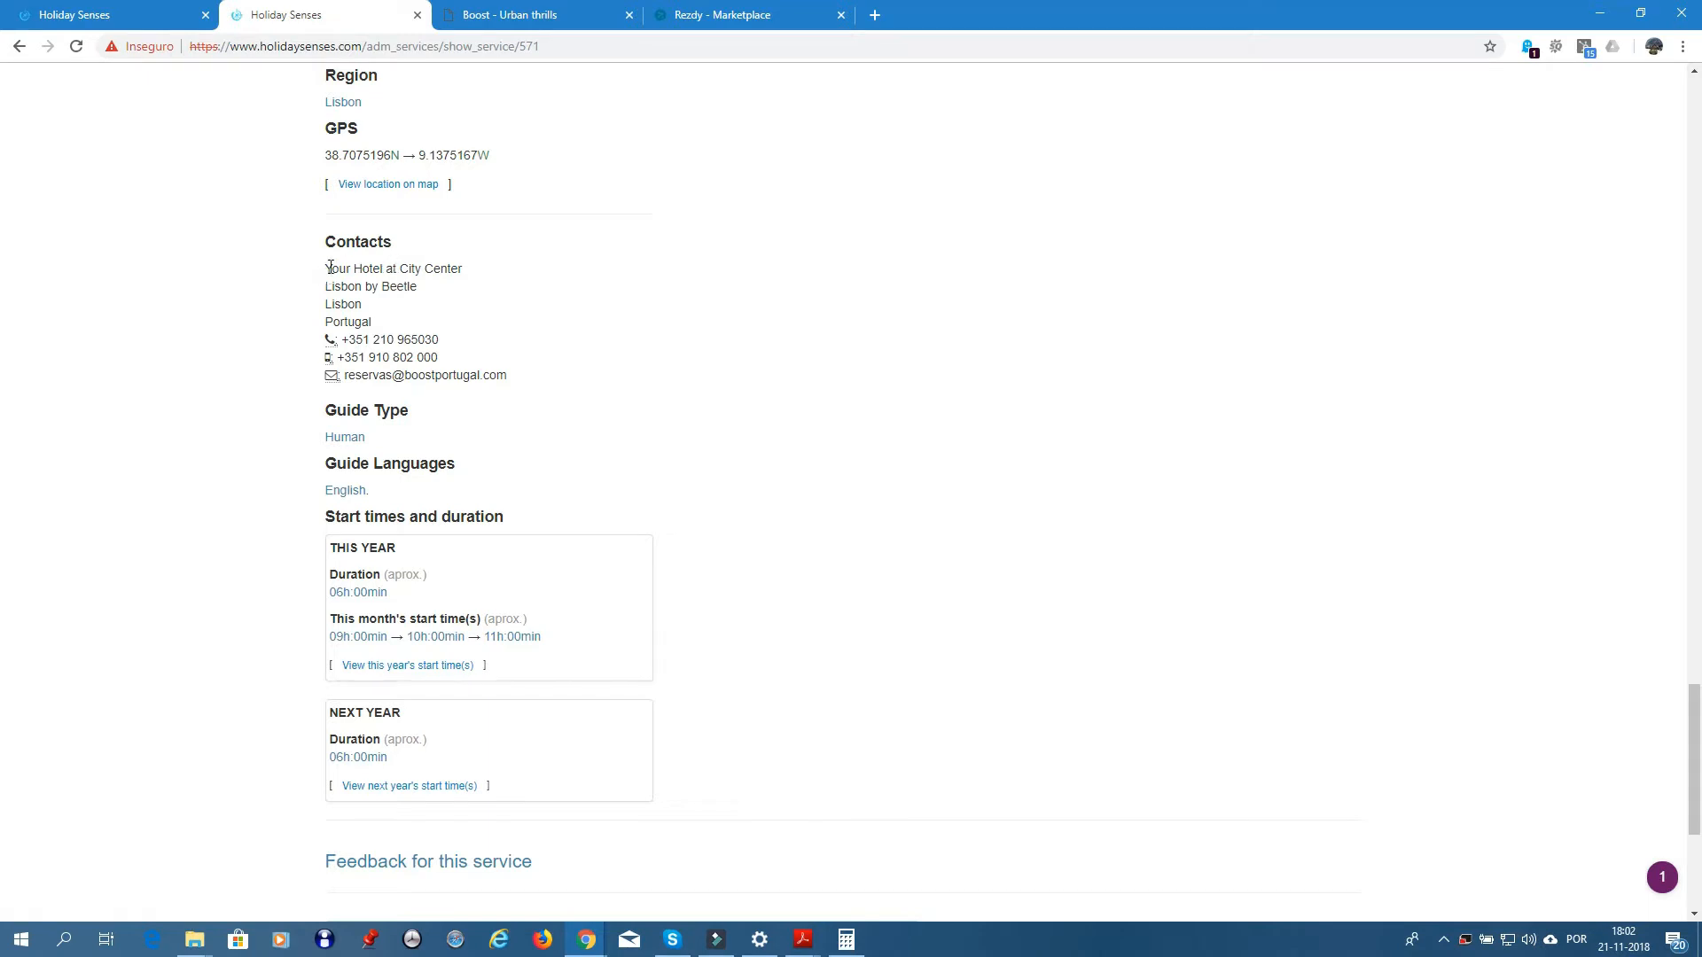
drag(328, 267, 476, 273)
key(ctrl+c)
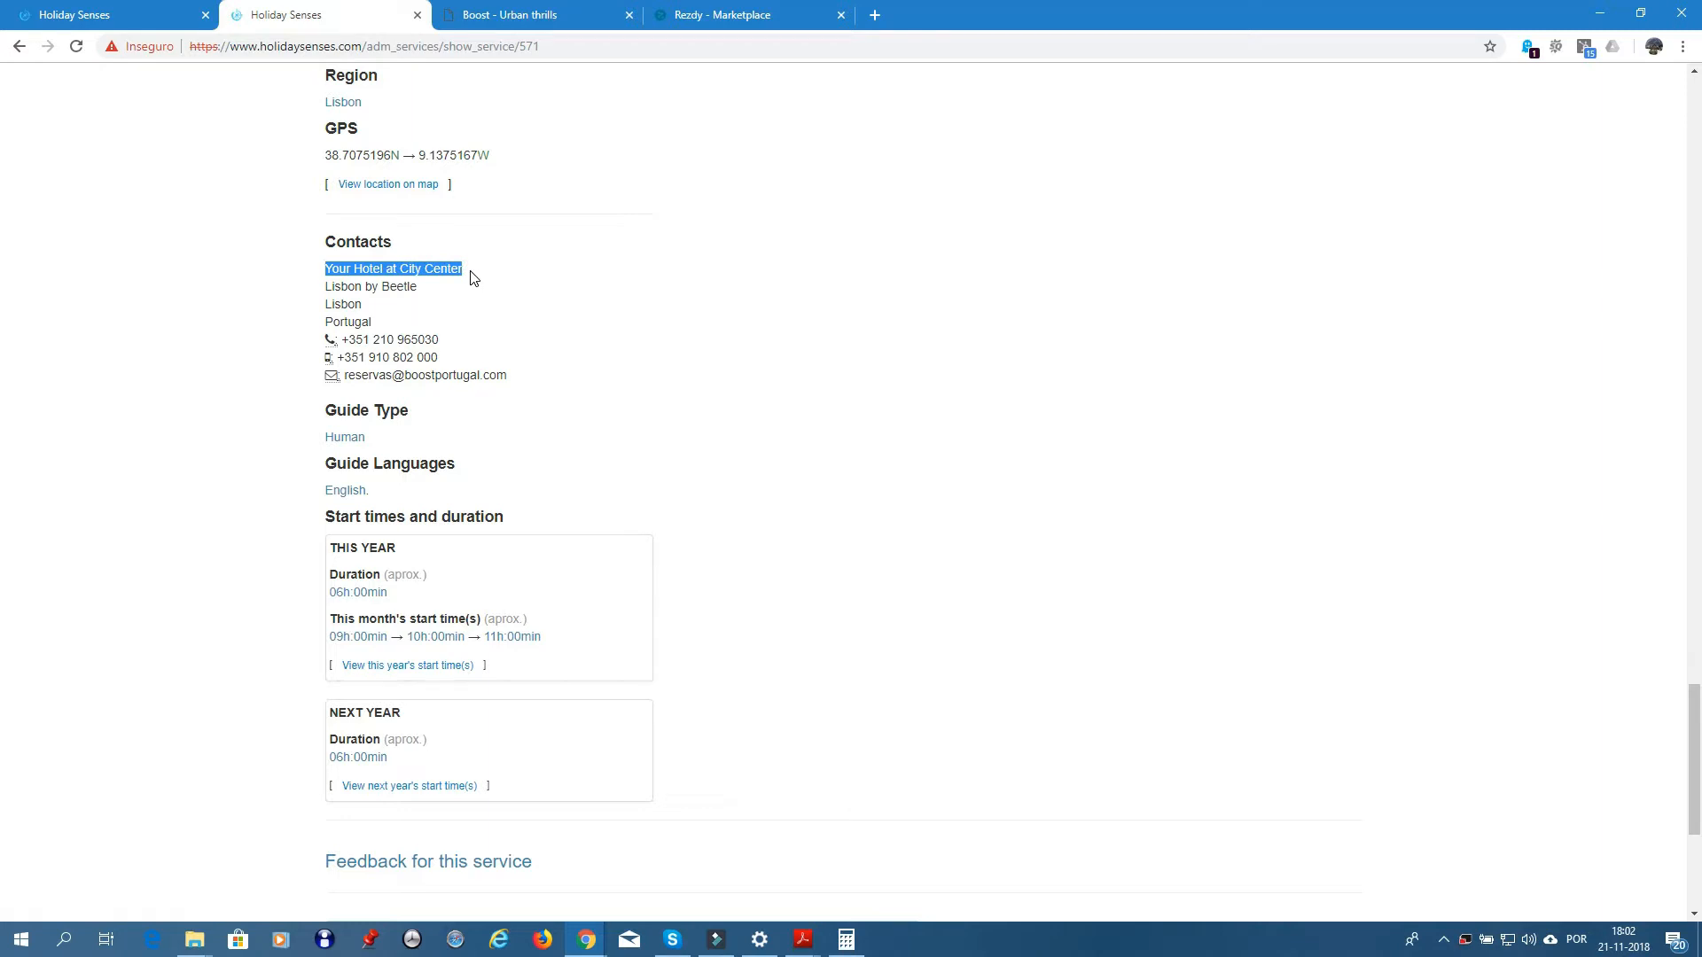
- Replace the meeting point with 'Your Hotel at City Center' and add line 2 'Eco Tuk Tours'
click(115, 15)
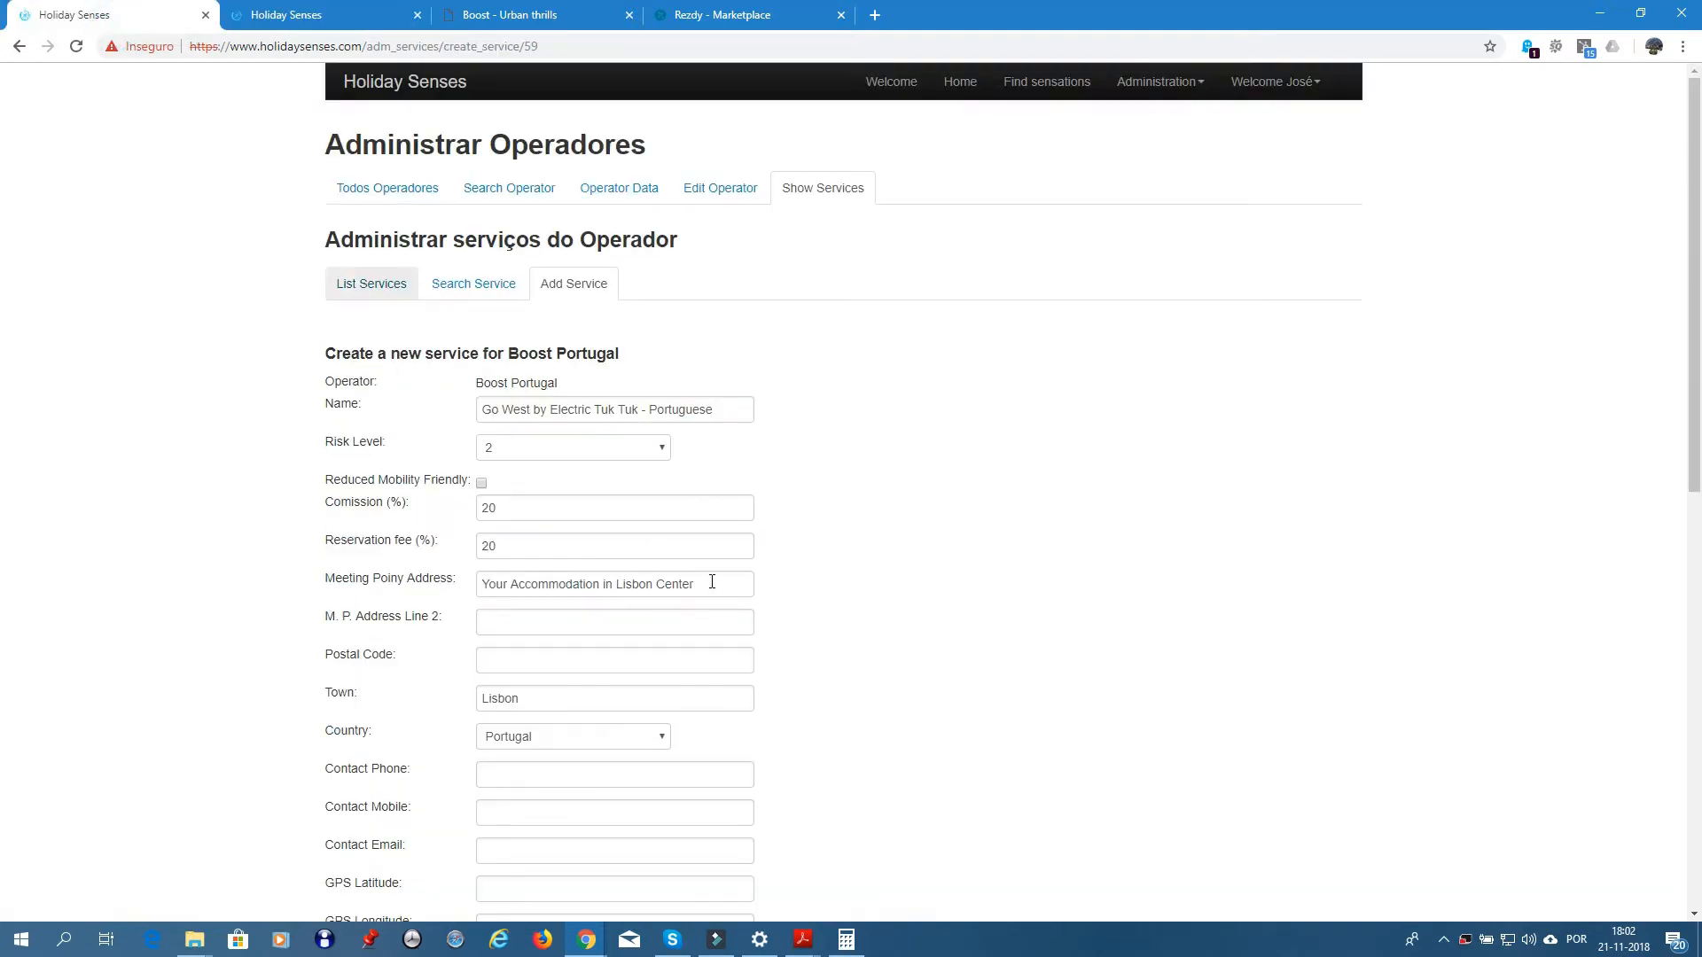
drag(712, 582, 433, 577)
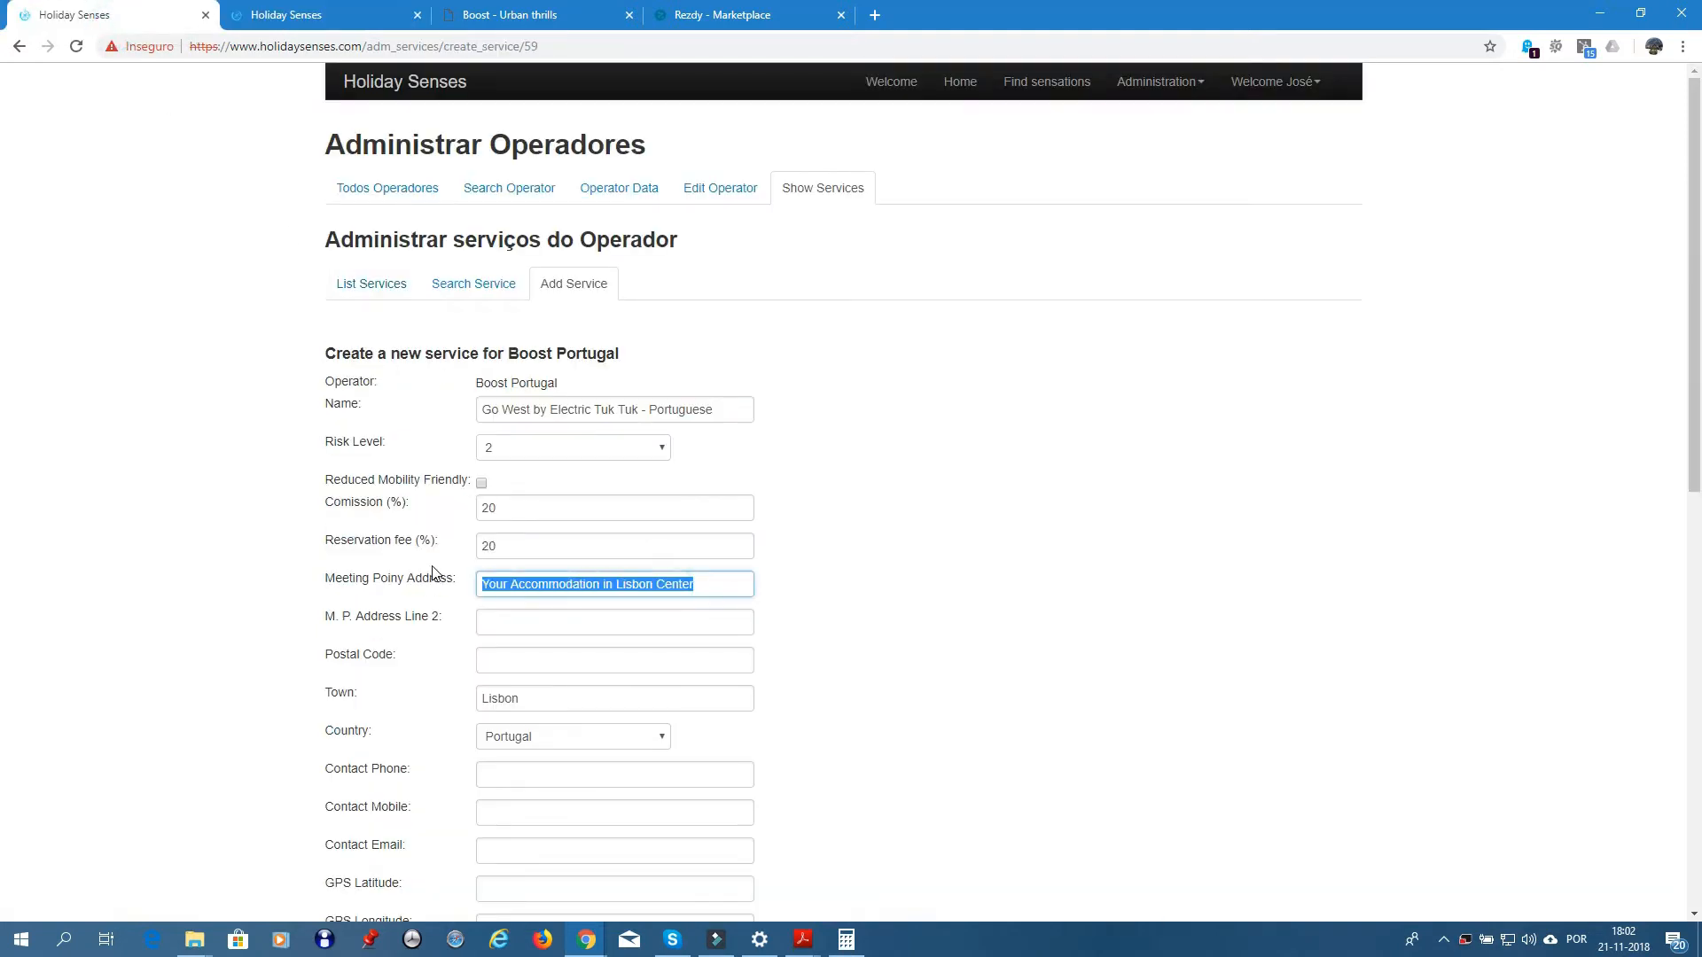
key(ctrl+v)
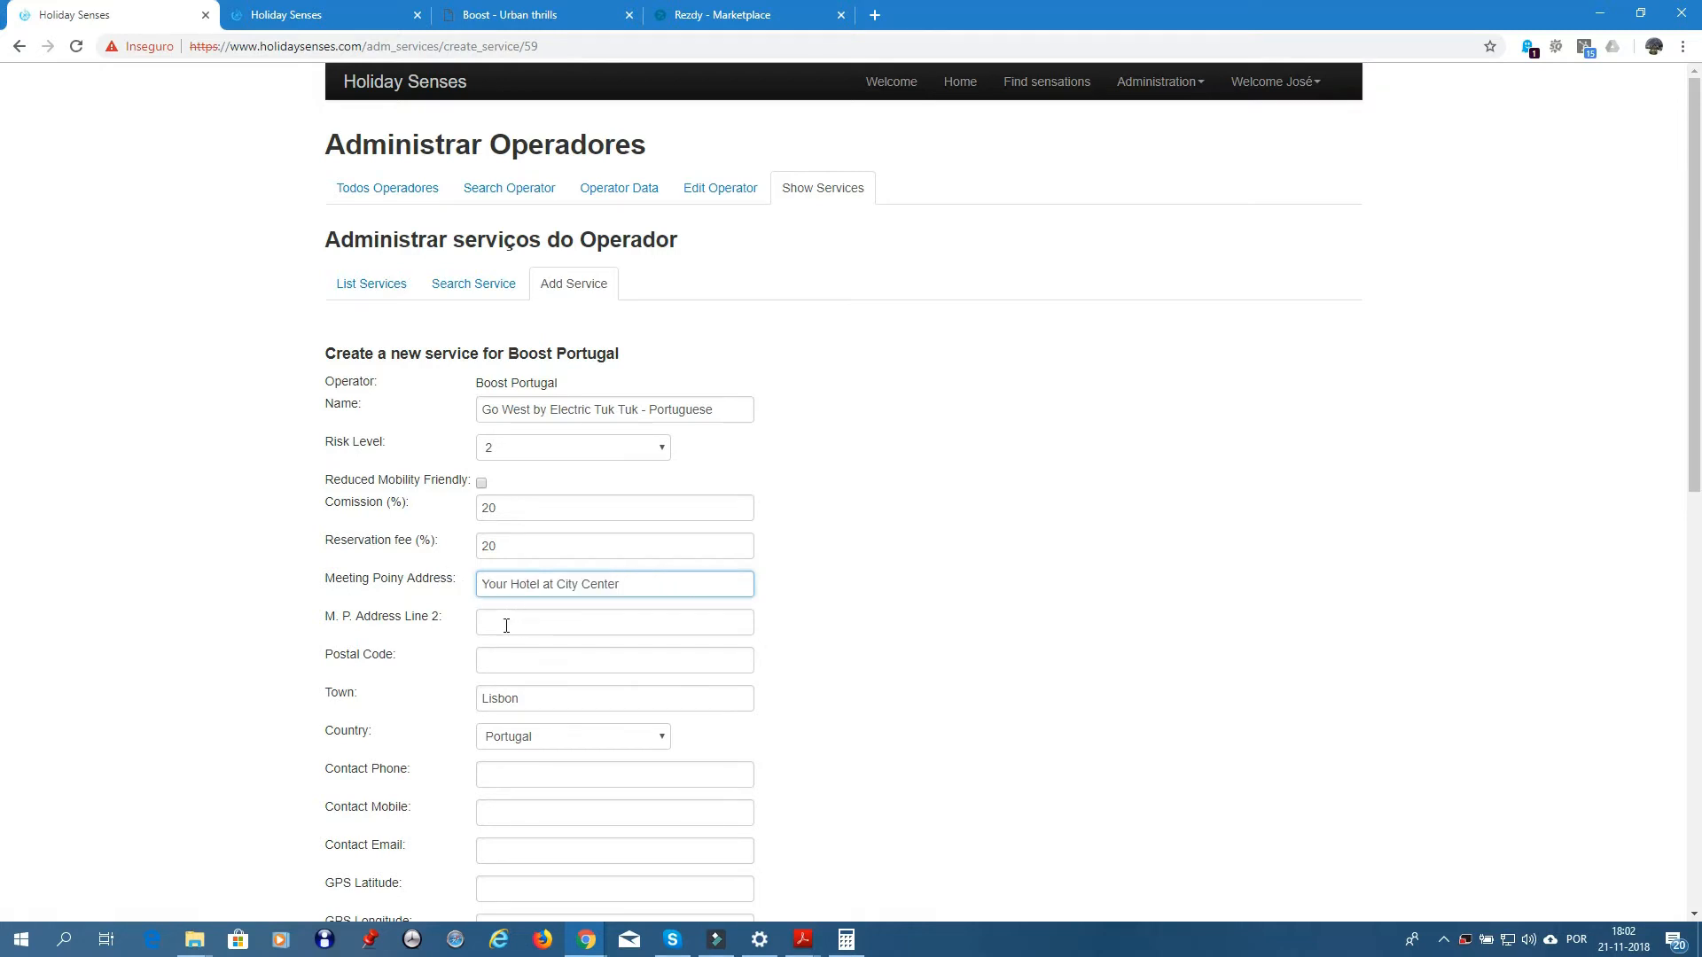
click(505, 625)
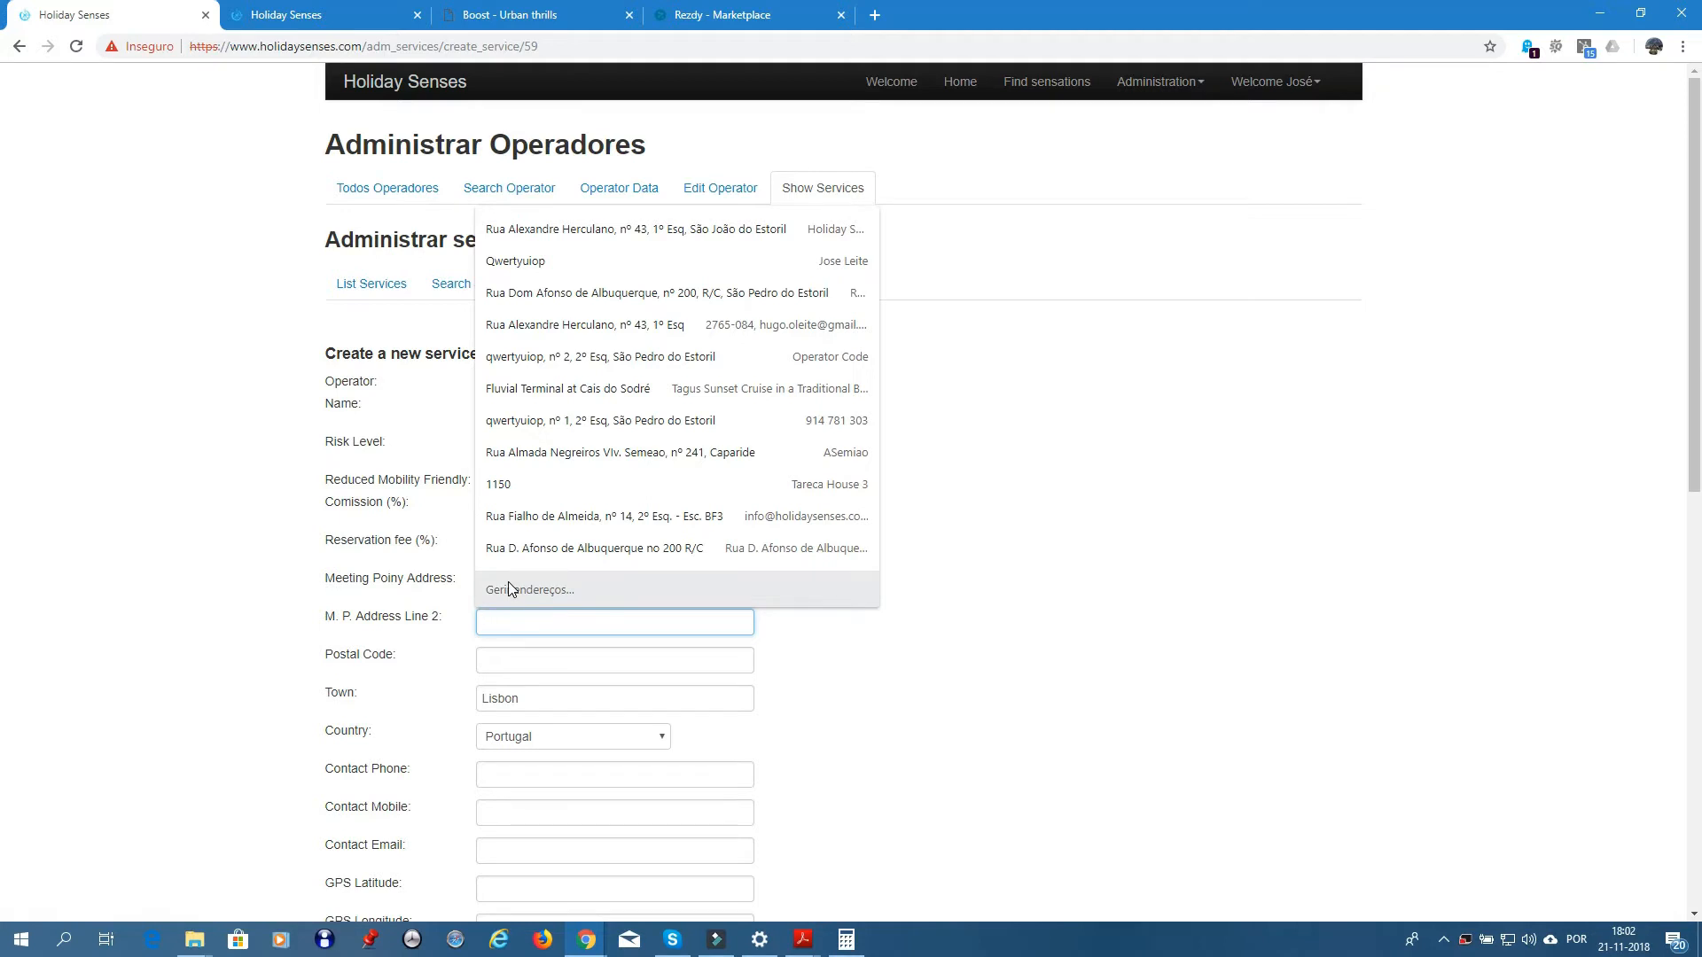
text(Eco )
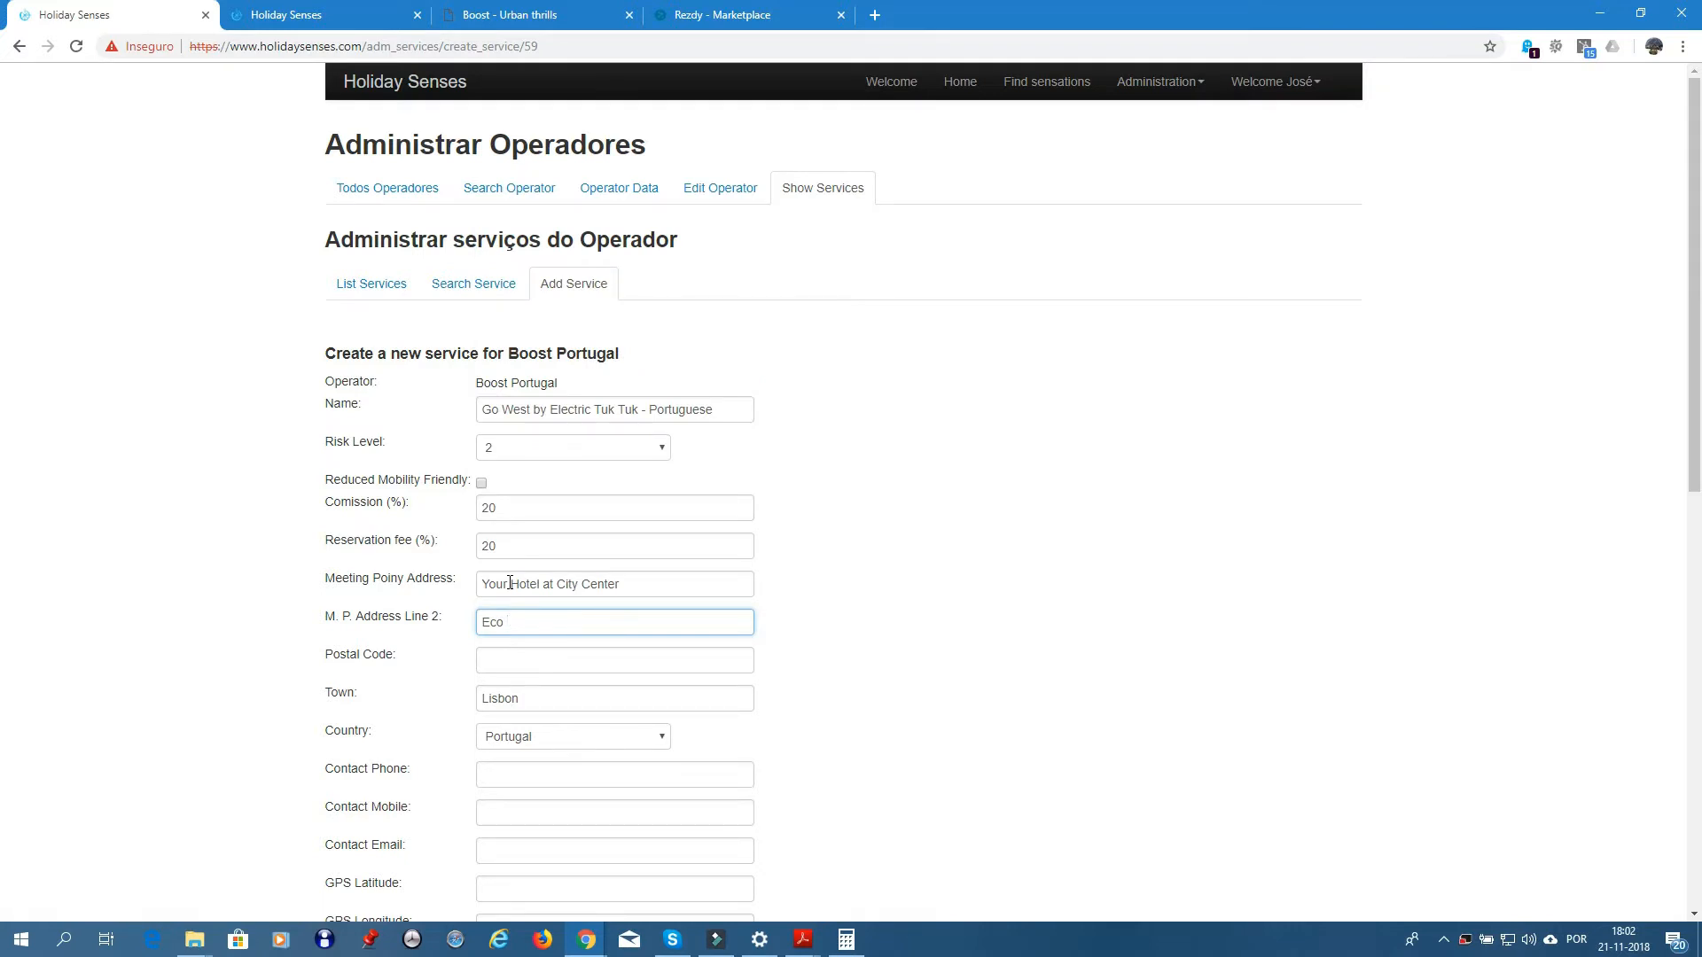
text(Tuk Tours)
click(769, 621)
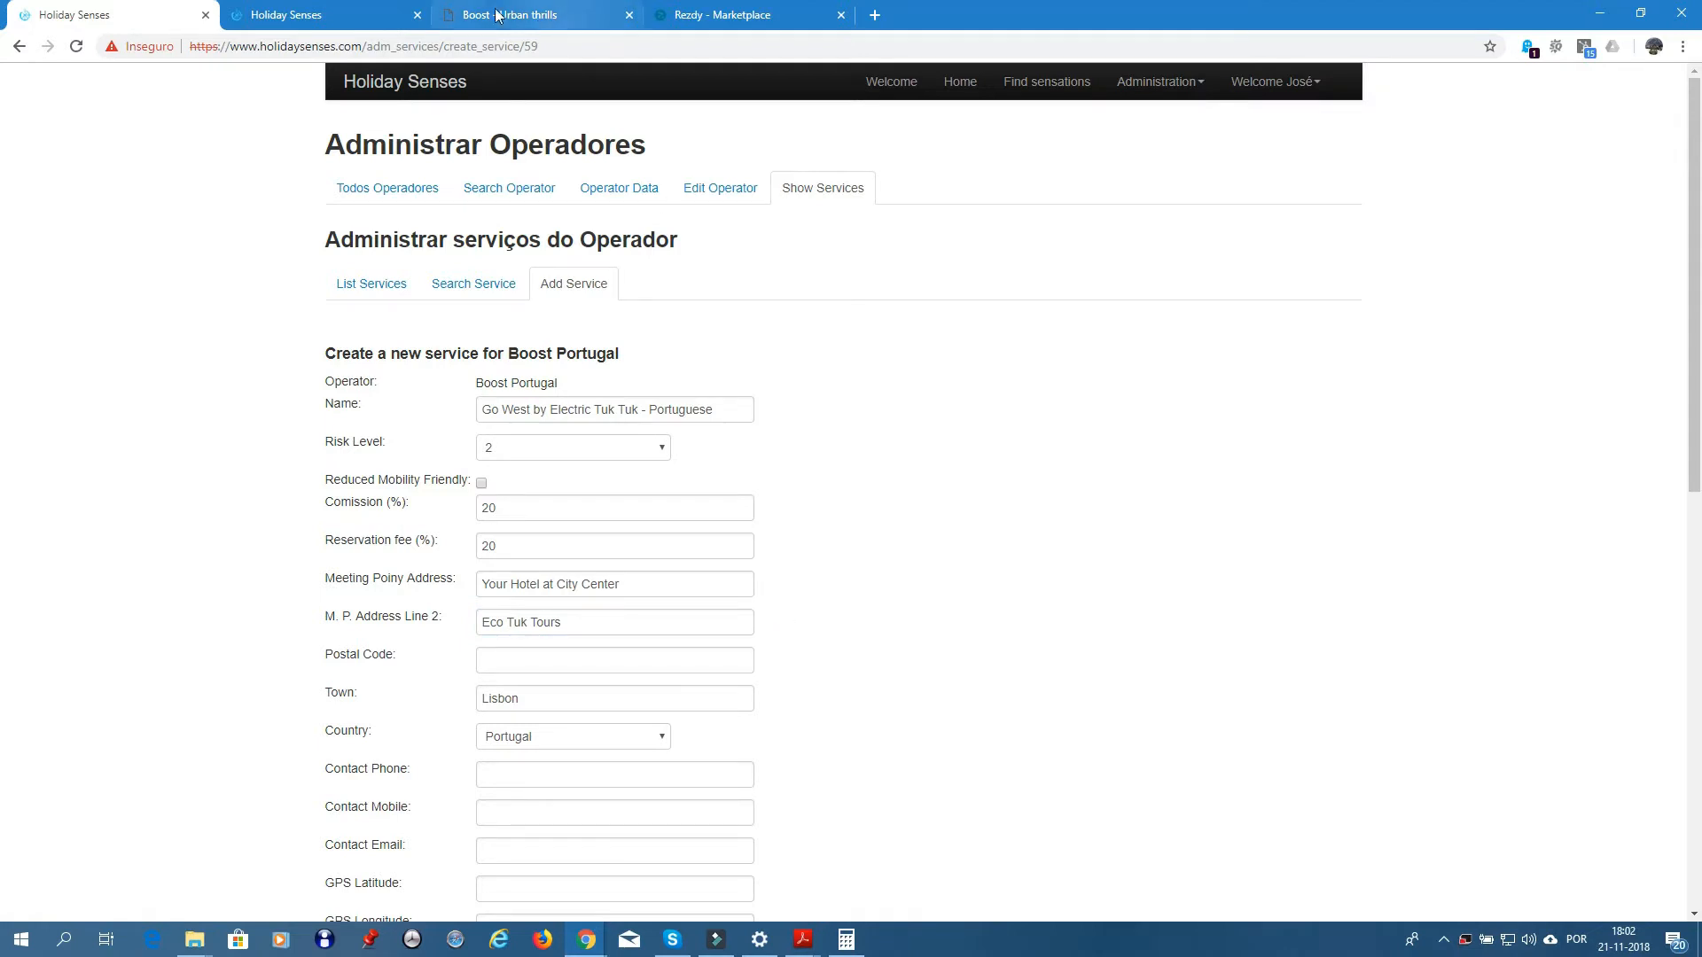
- Copy the contact phone number from the existing service's details
click(314, 18)
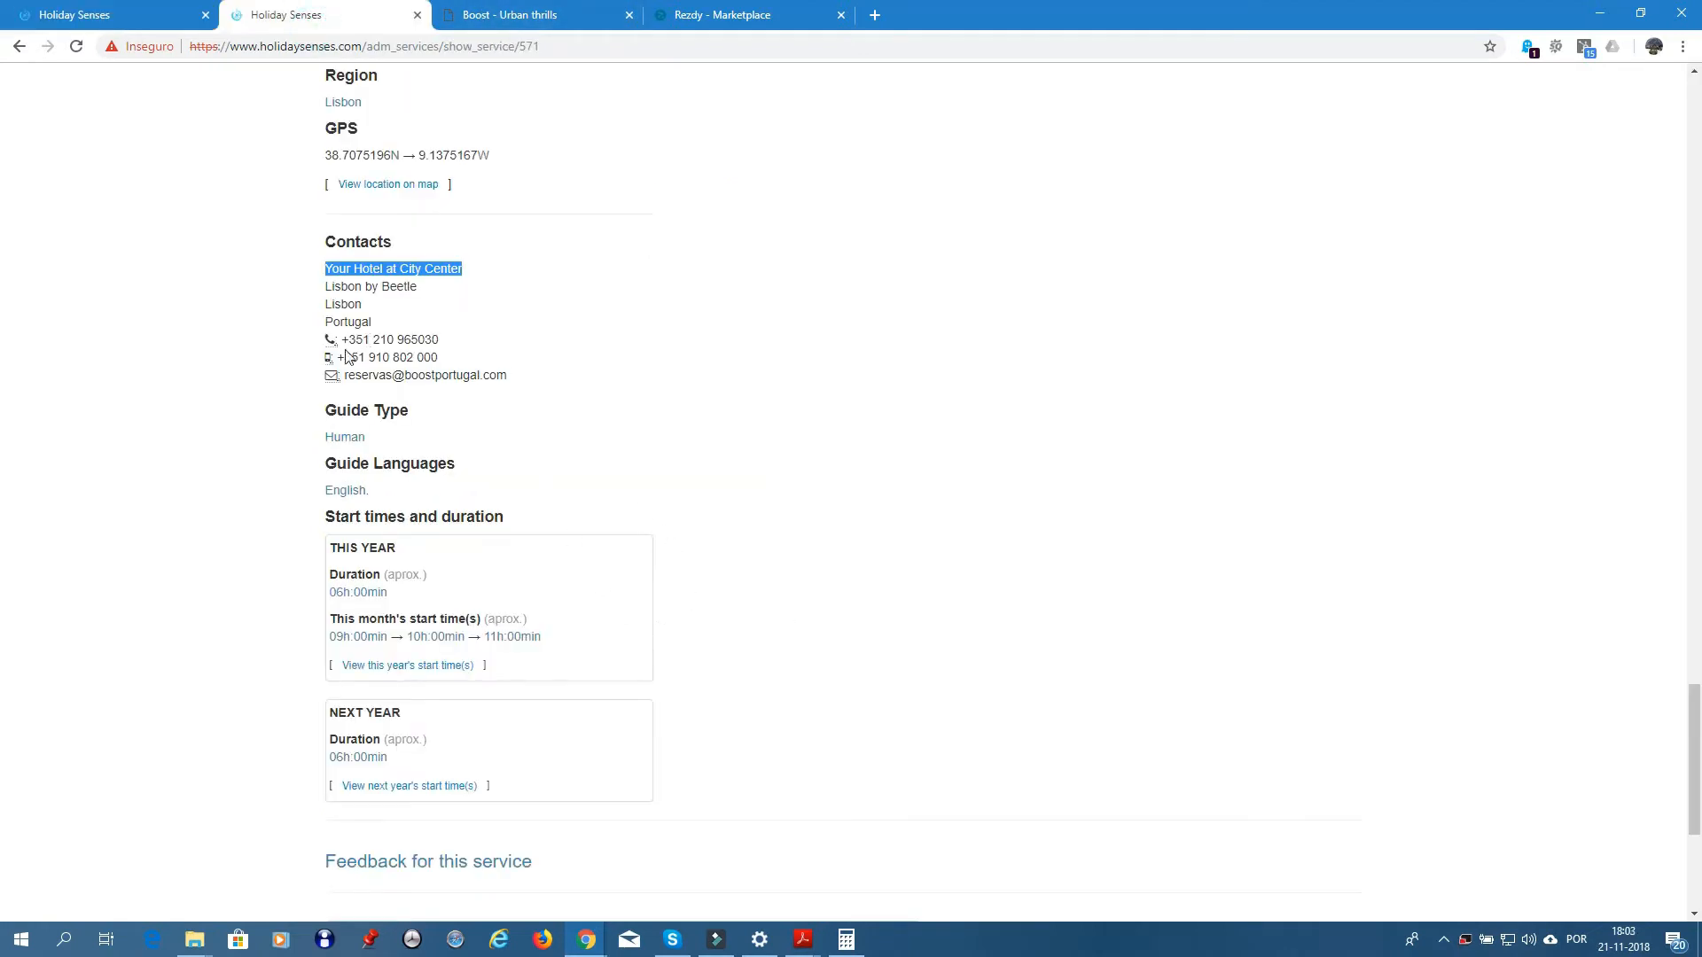
drag(343, 340, 447, 344)
key(ctrl+c)
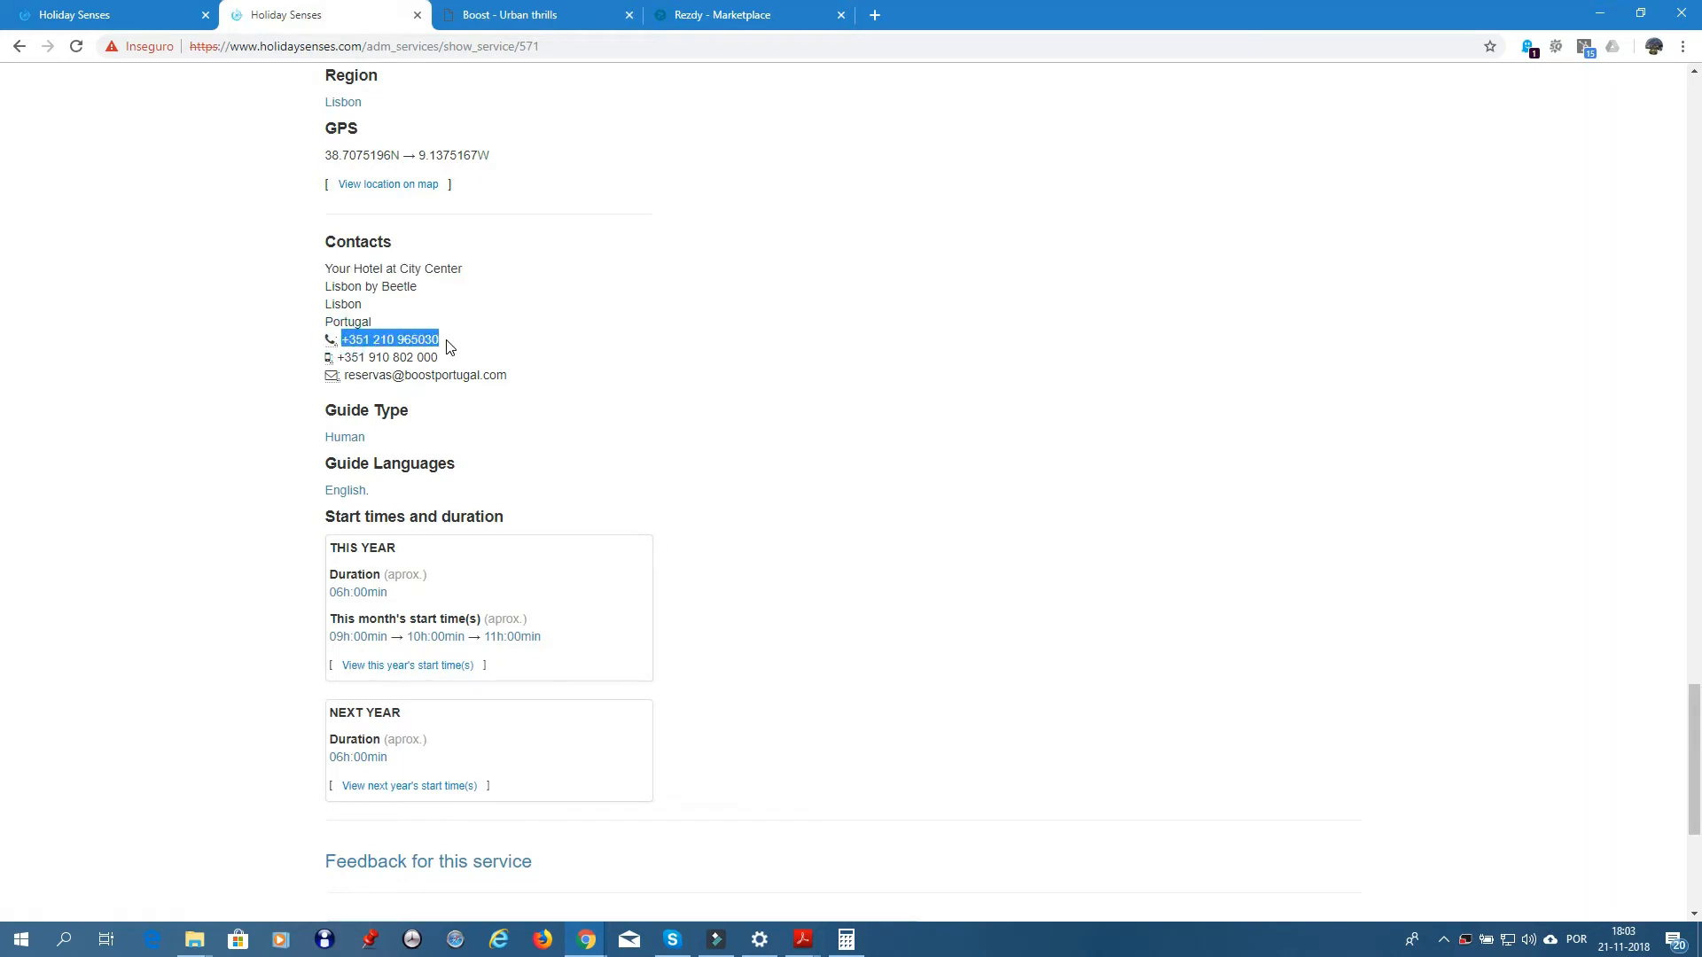
click(105, 18)
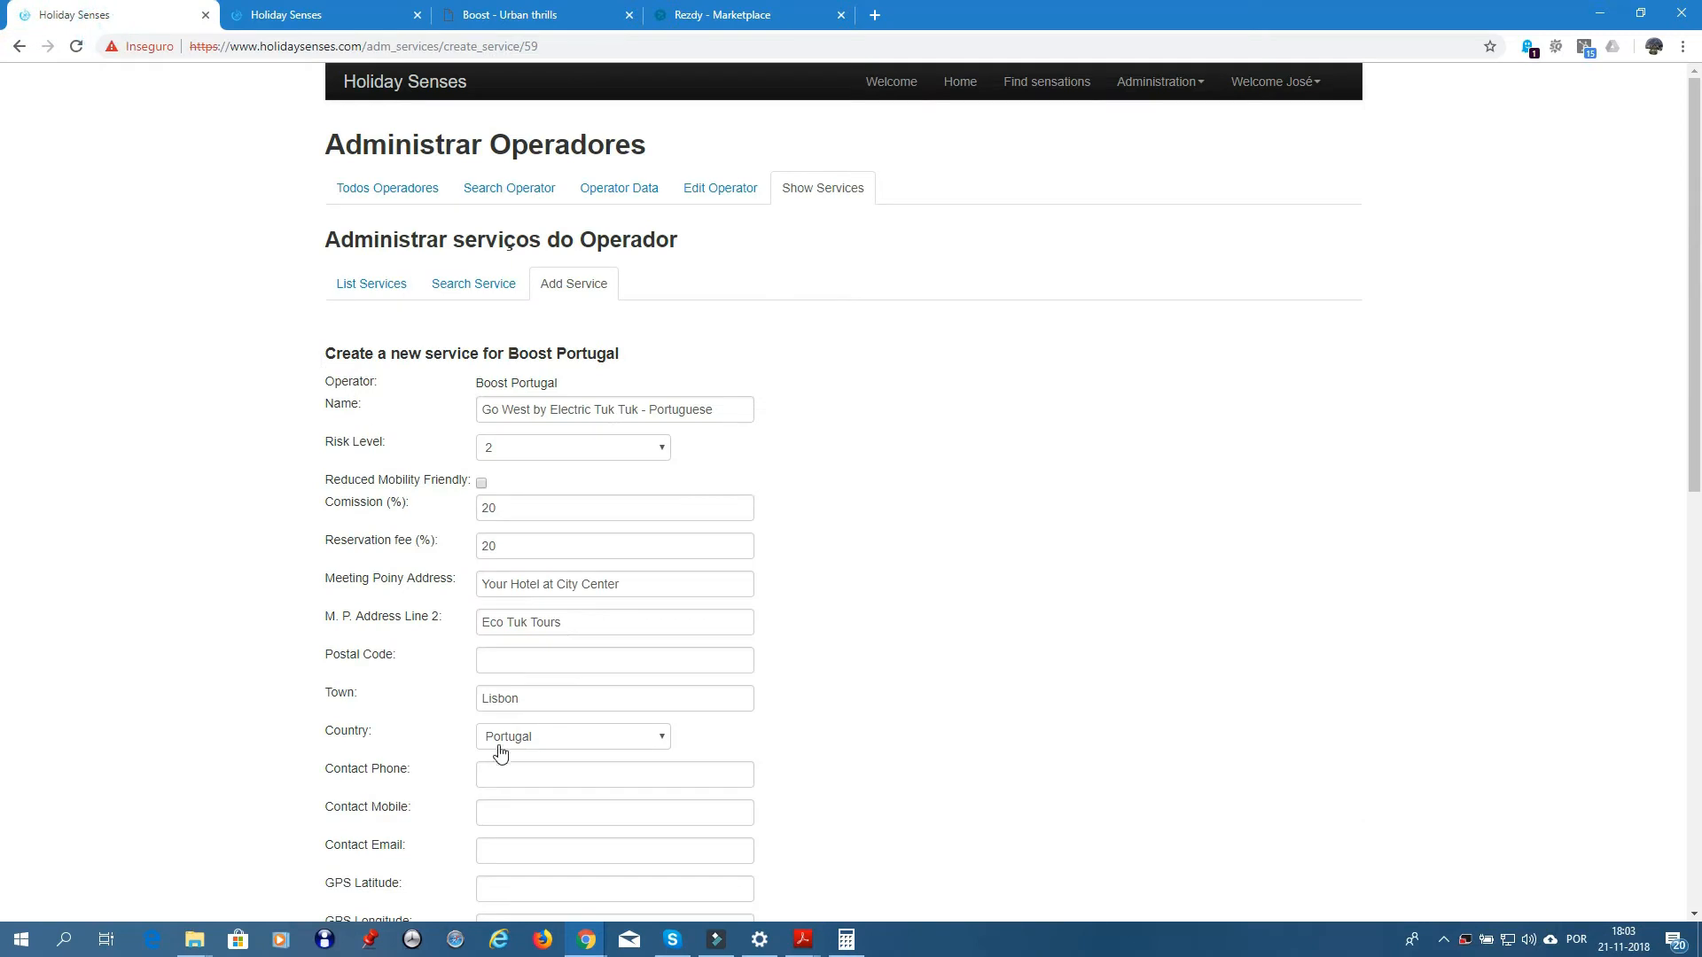
- Fill the contact phone and mobile with the numbers copied from the existing service
click(513, 771)
key(ctrl+v)
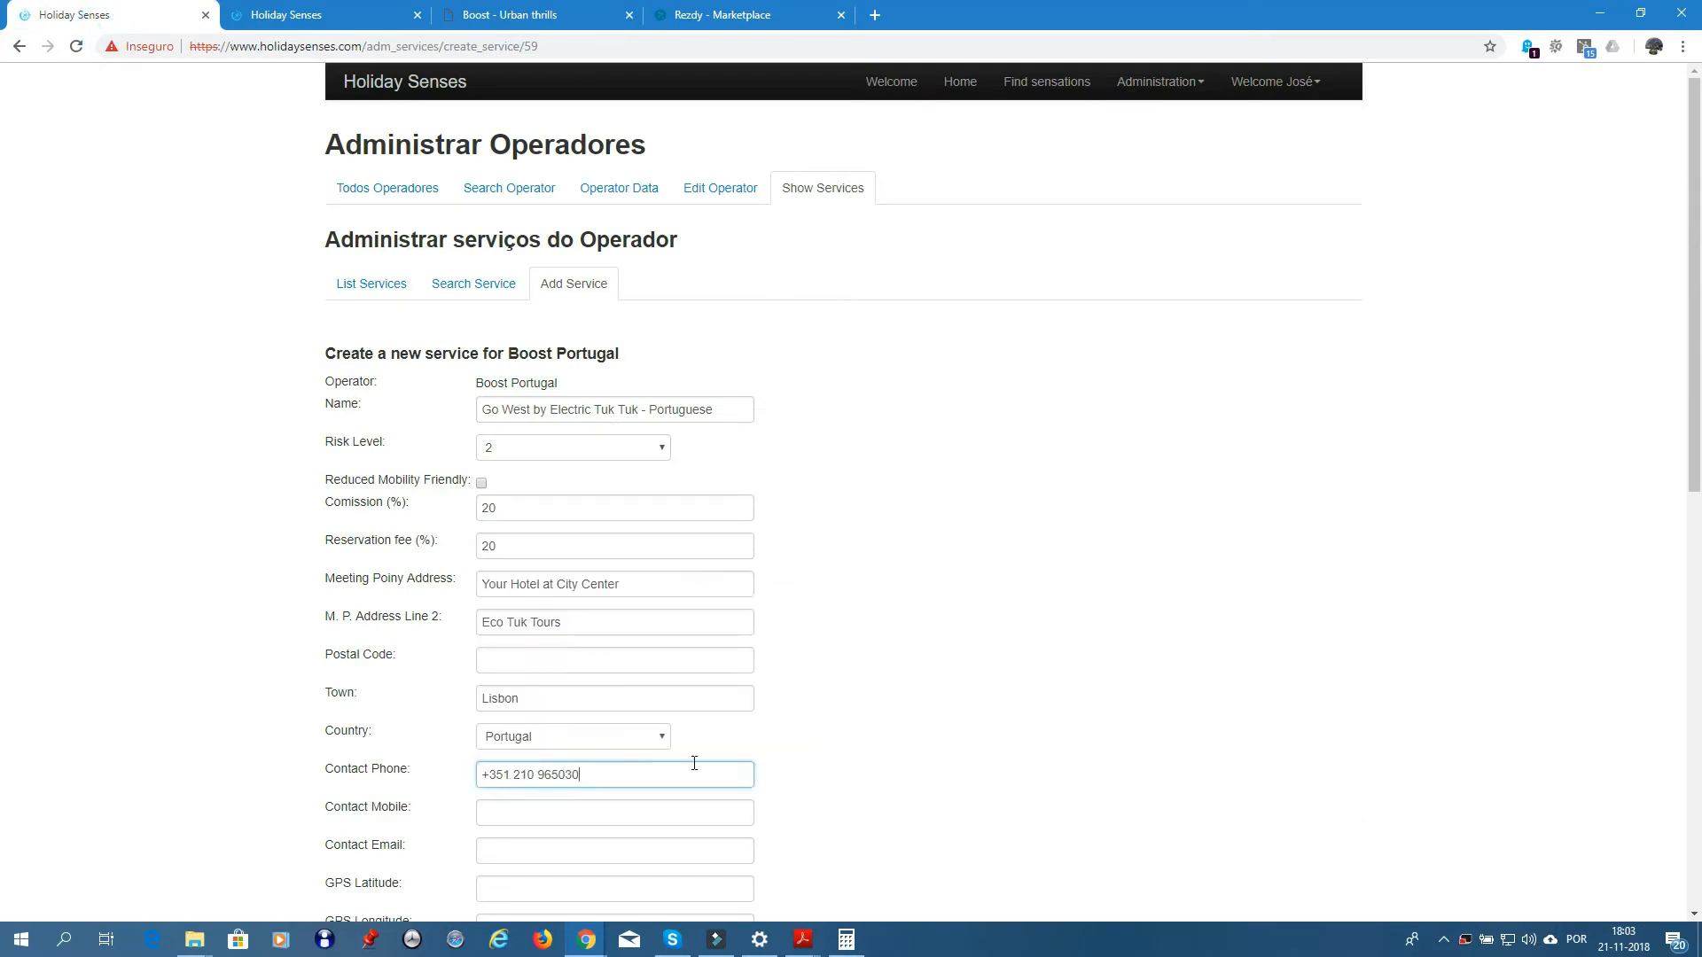
scroll(603, 691, down, 2)
click(503, 637)
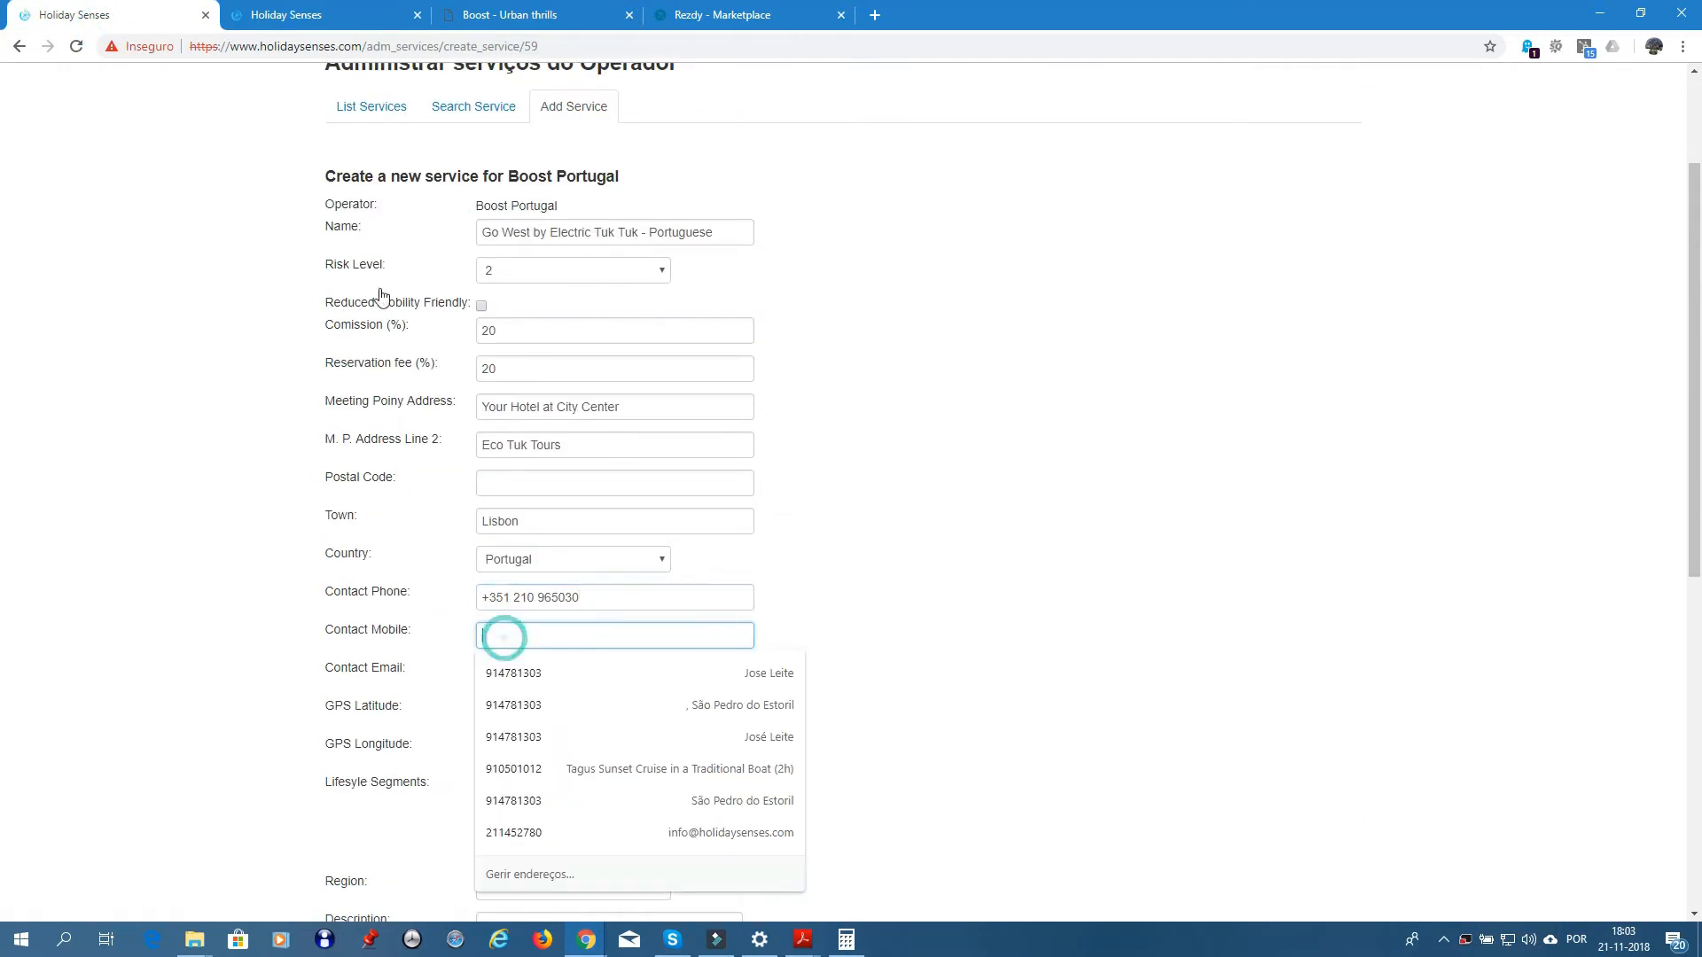
click(321, 18)
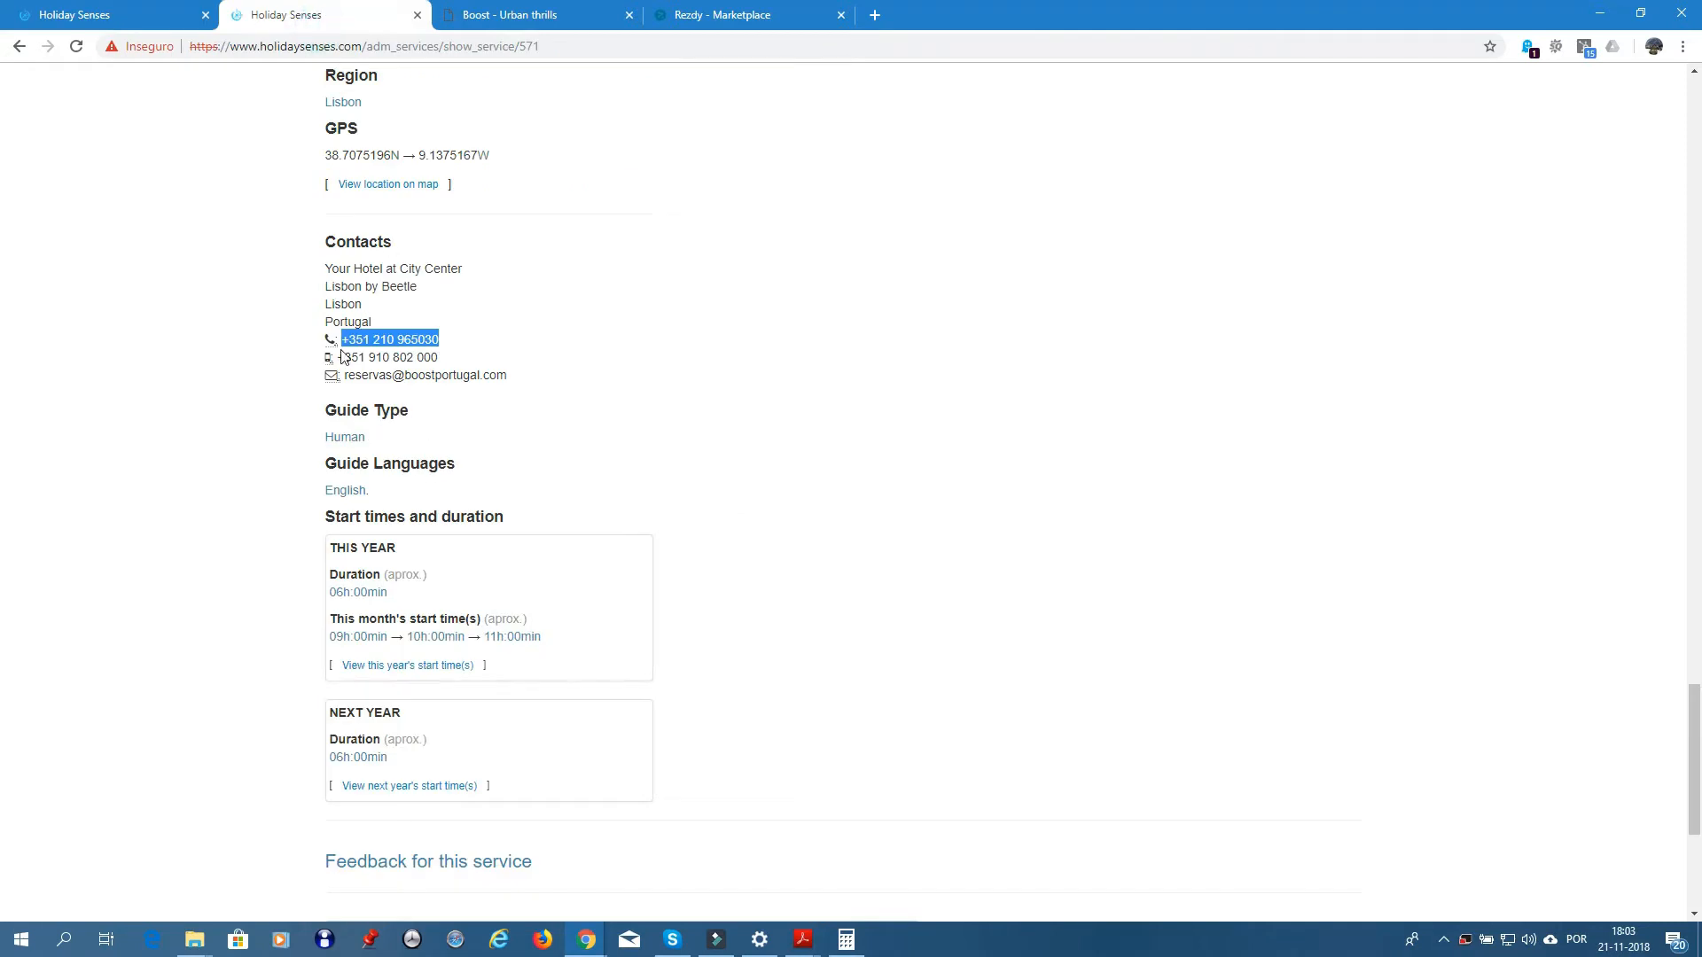
drag(337, 357, 443, 364)
key(ctrl+c)
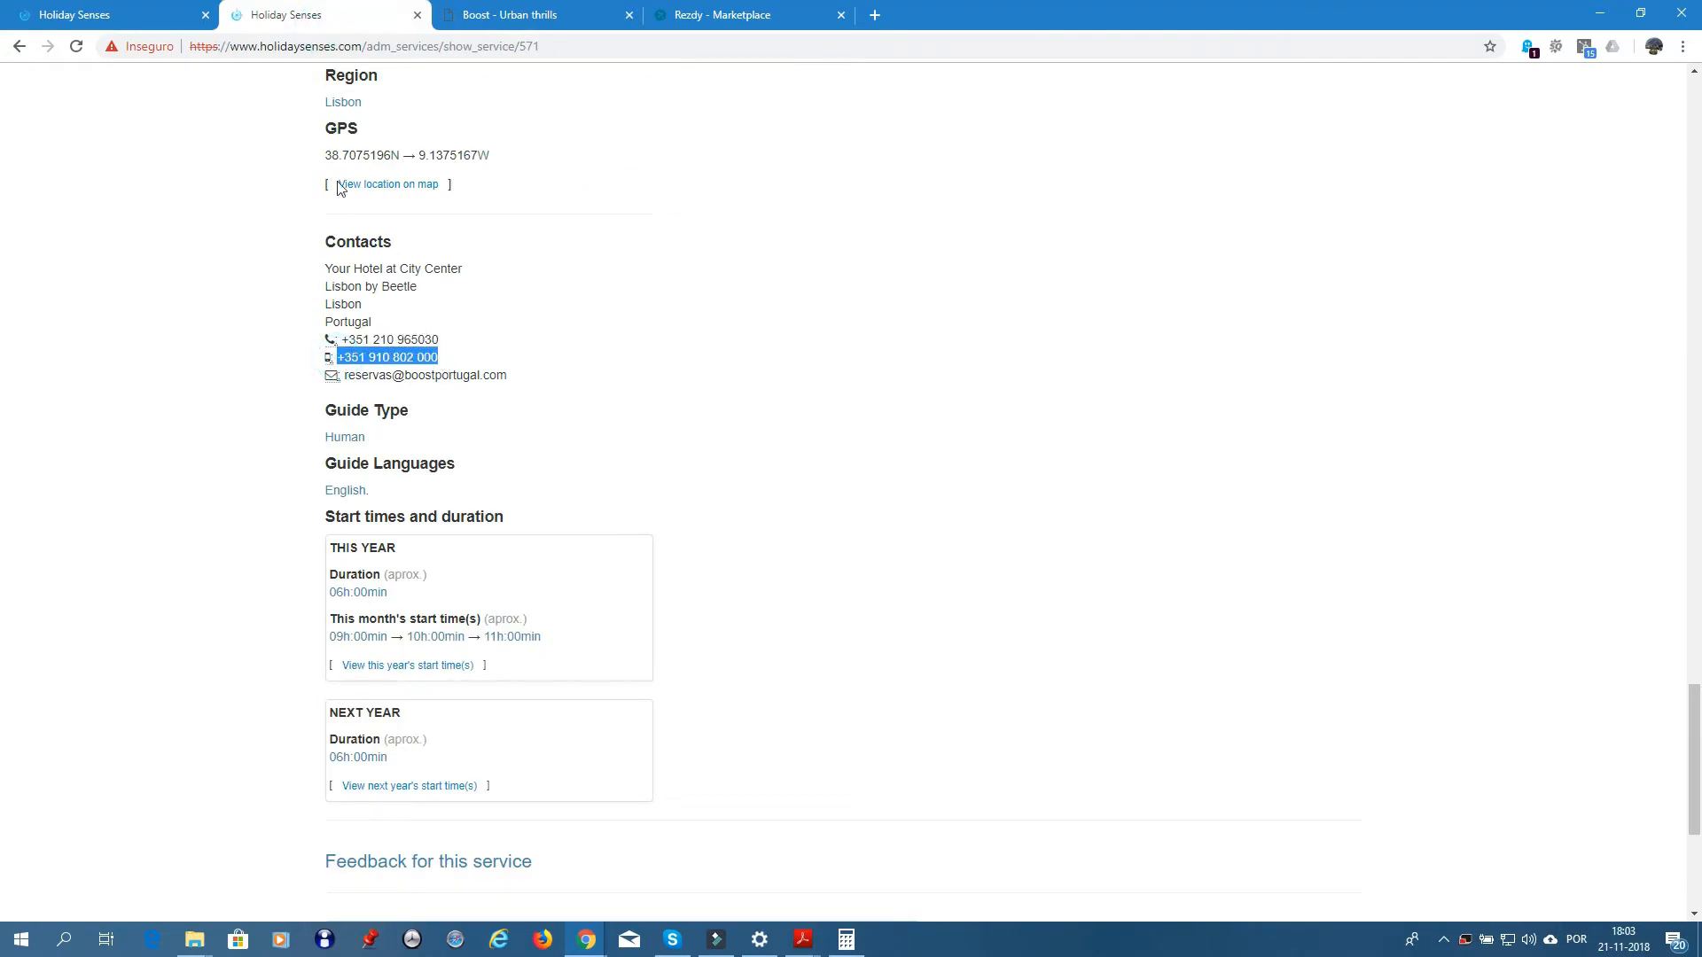
click(106, 15)
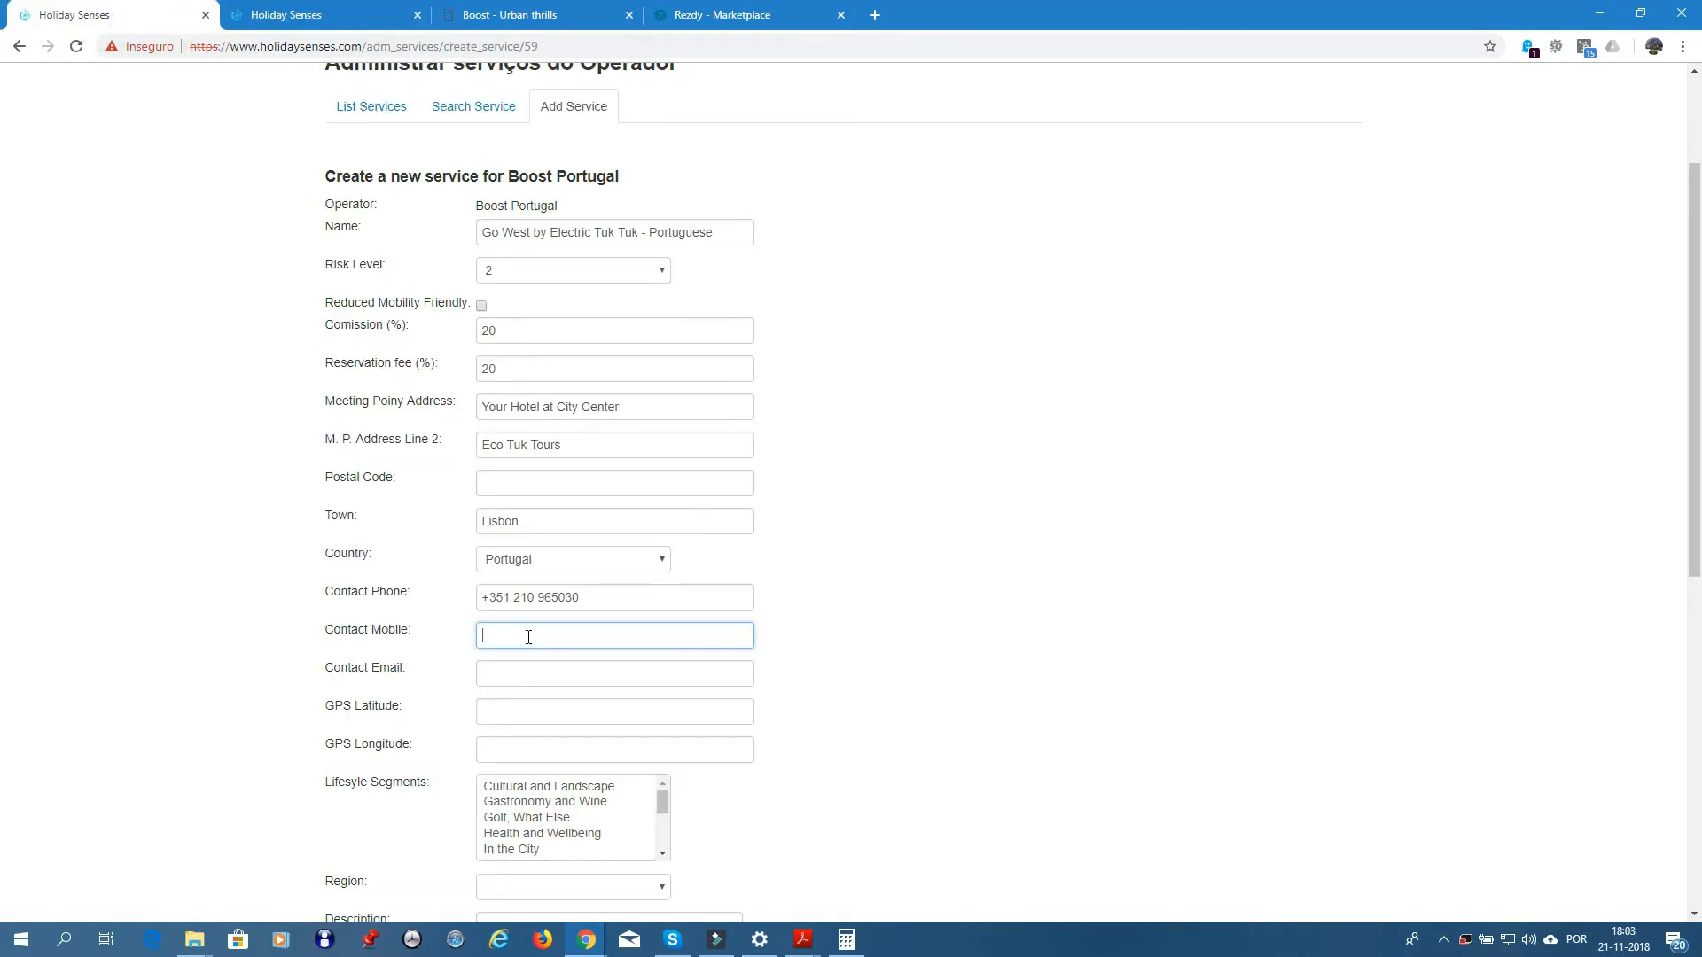
key(ctrl+v)
- Copy the existing service's contact email into the new service's Contact Email field
click(525, 675)
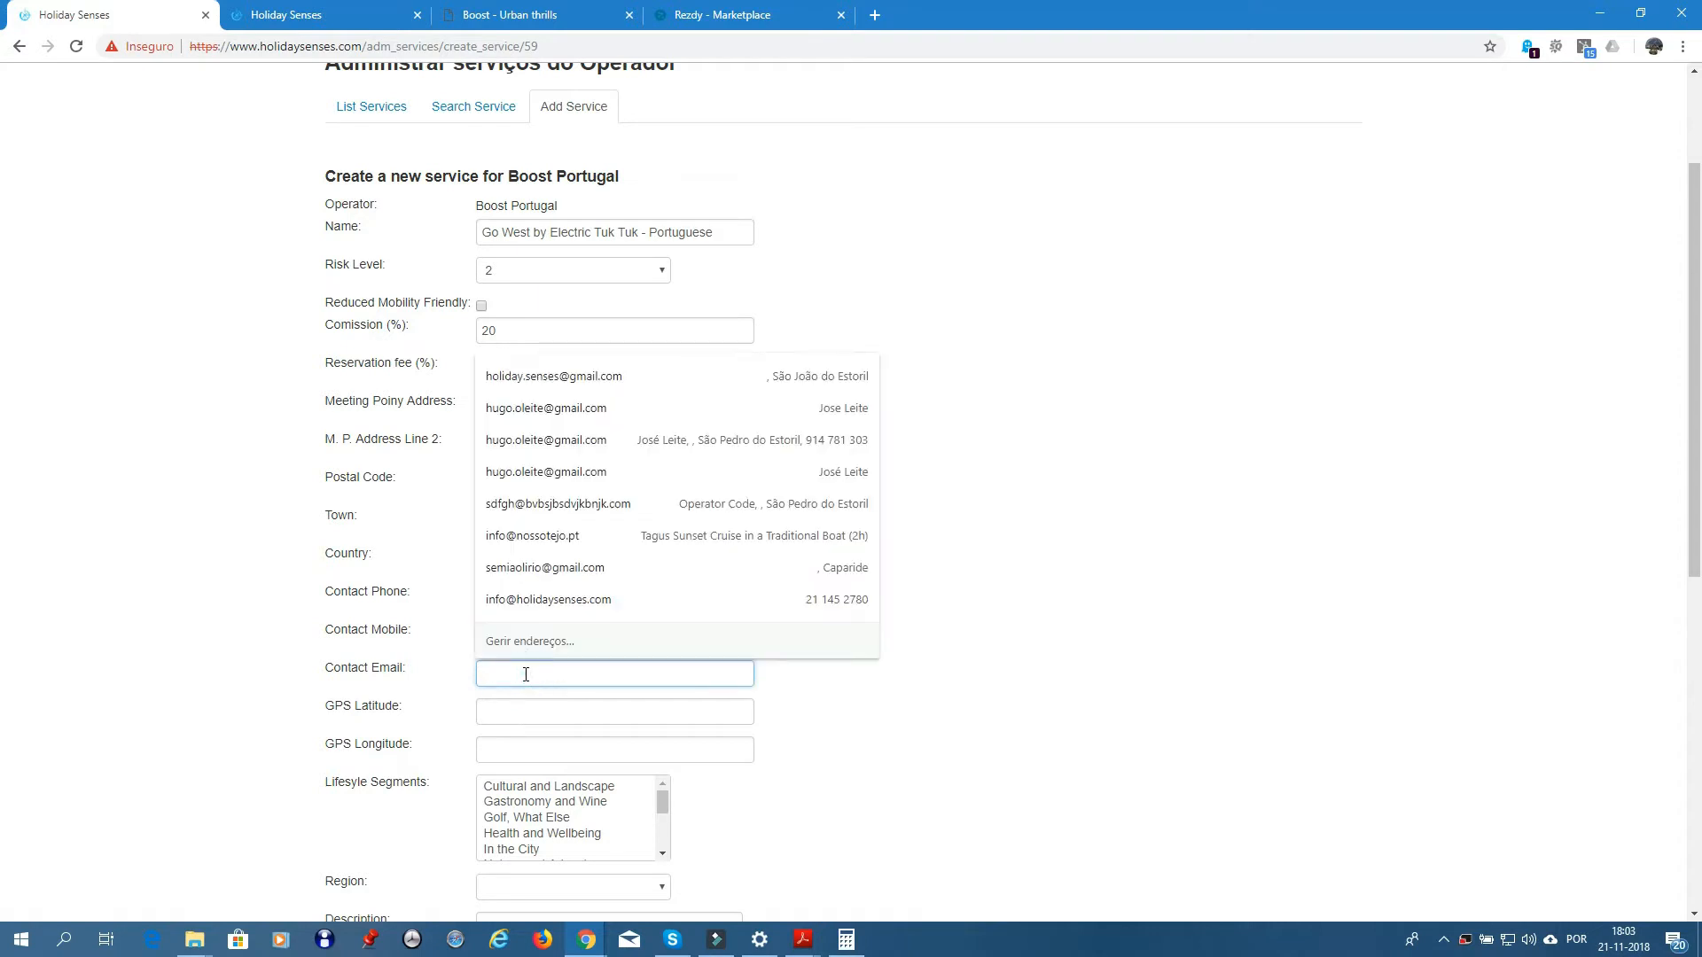
click(302, 22)
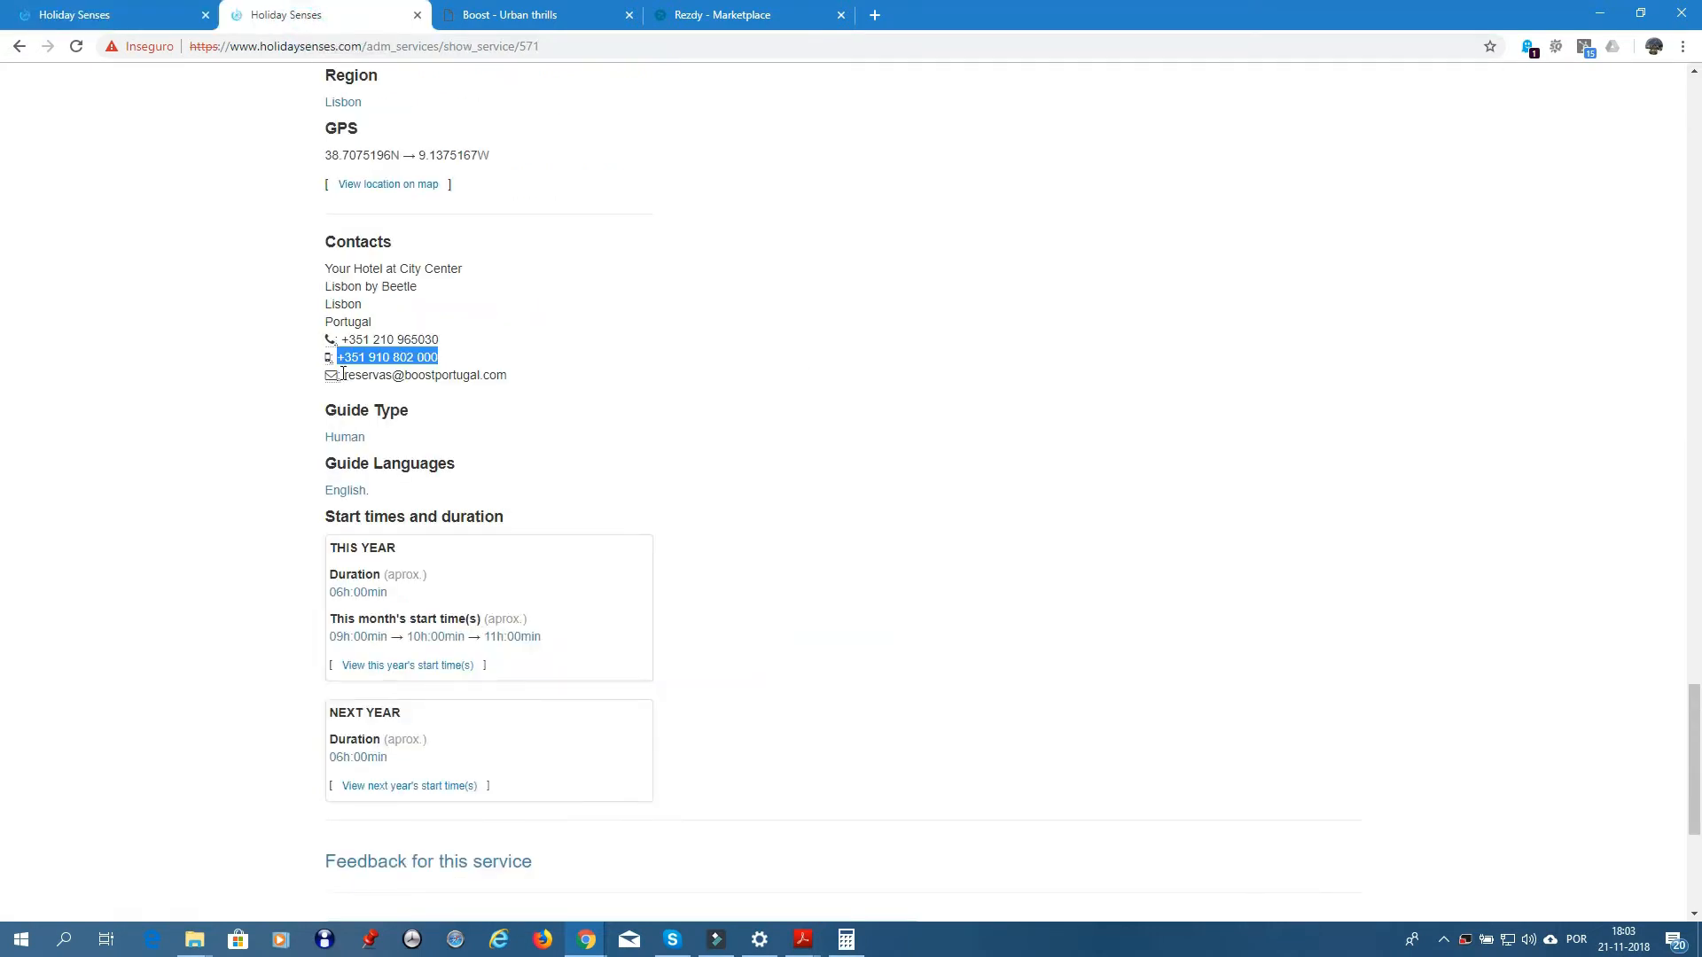
drag(345, 374, 524, 381)
key(ctrl+c)
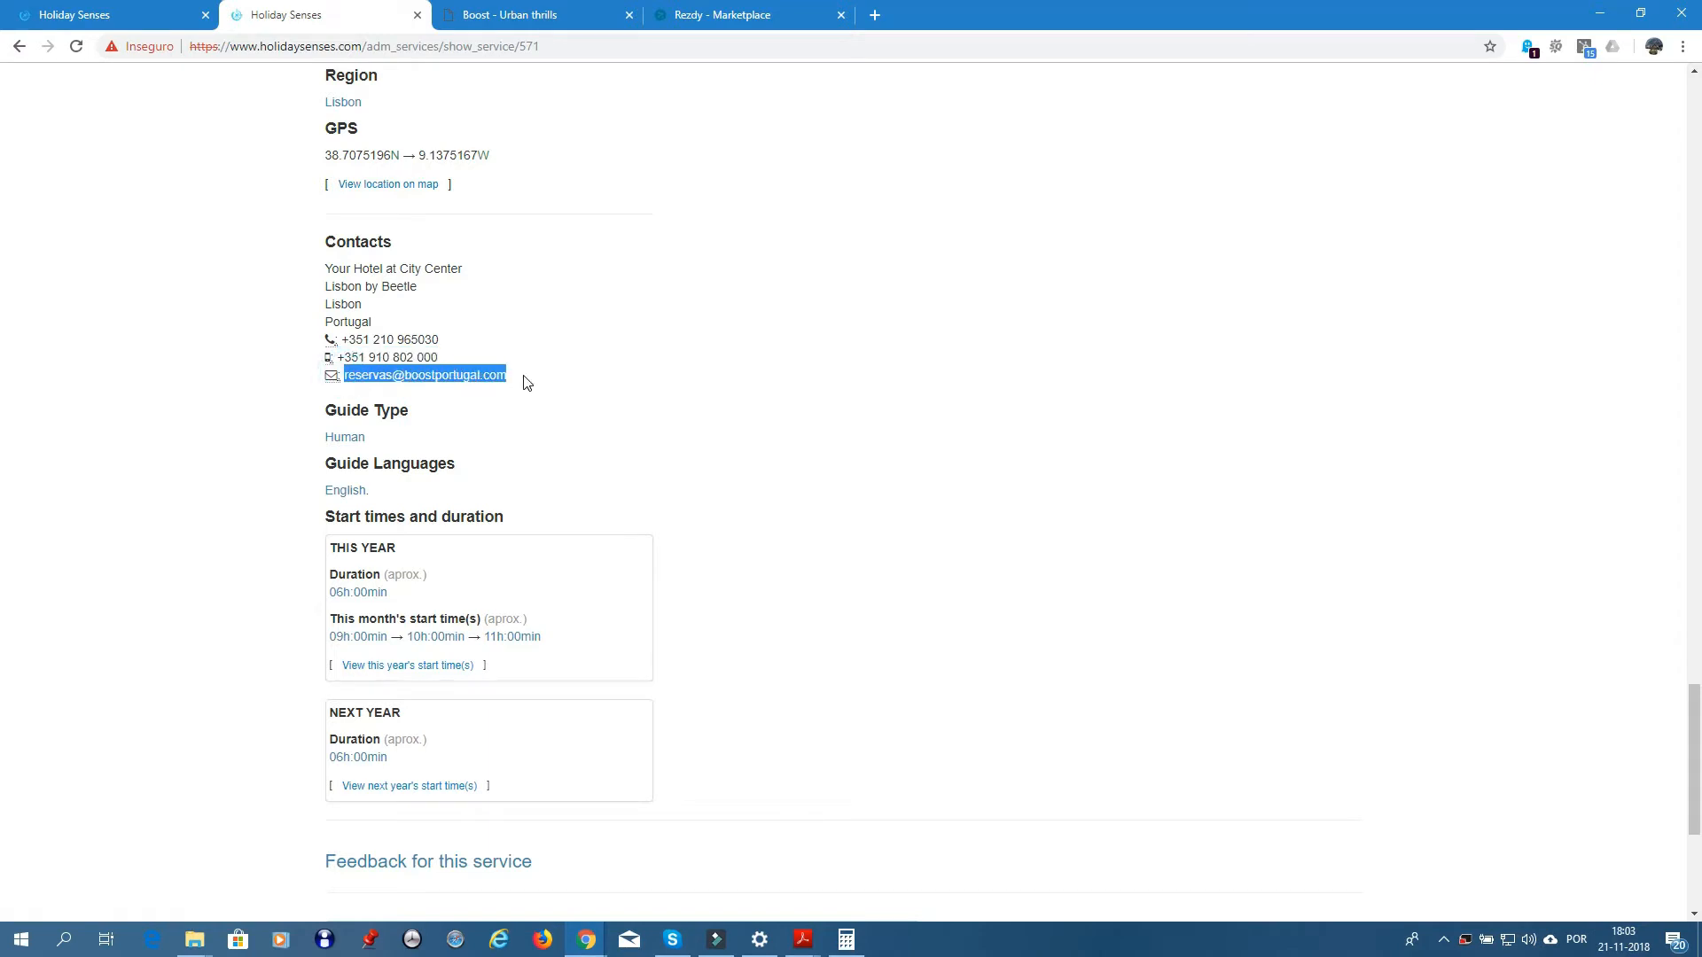
click(124, 15)
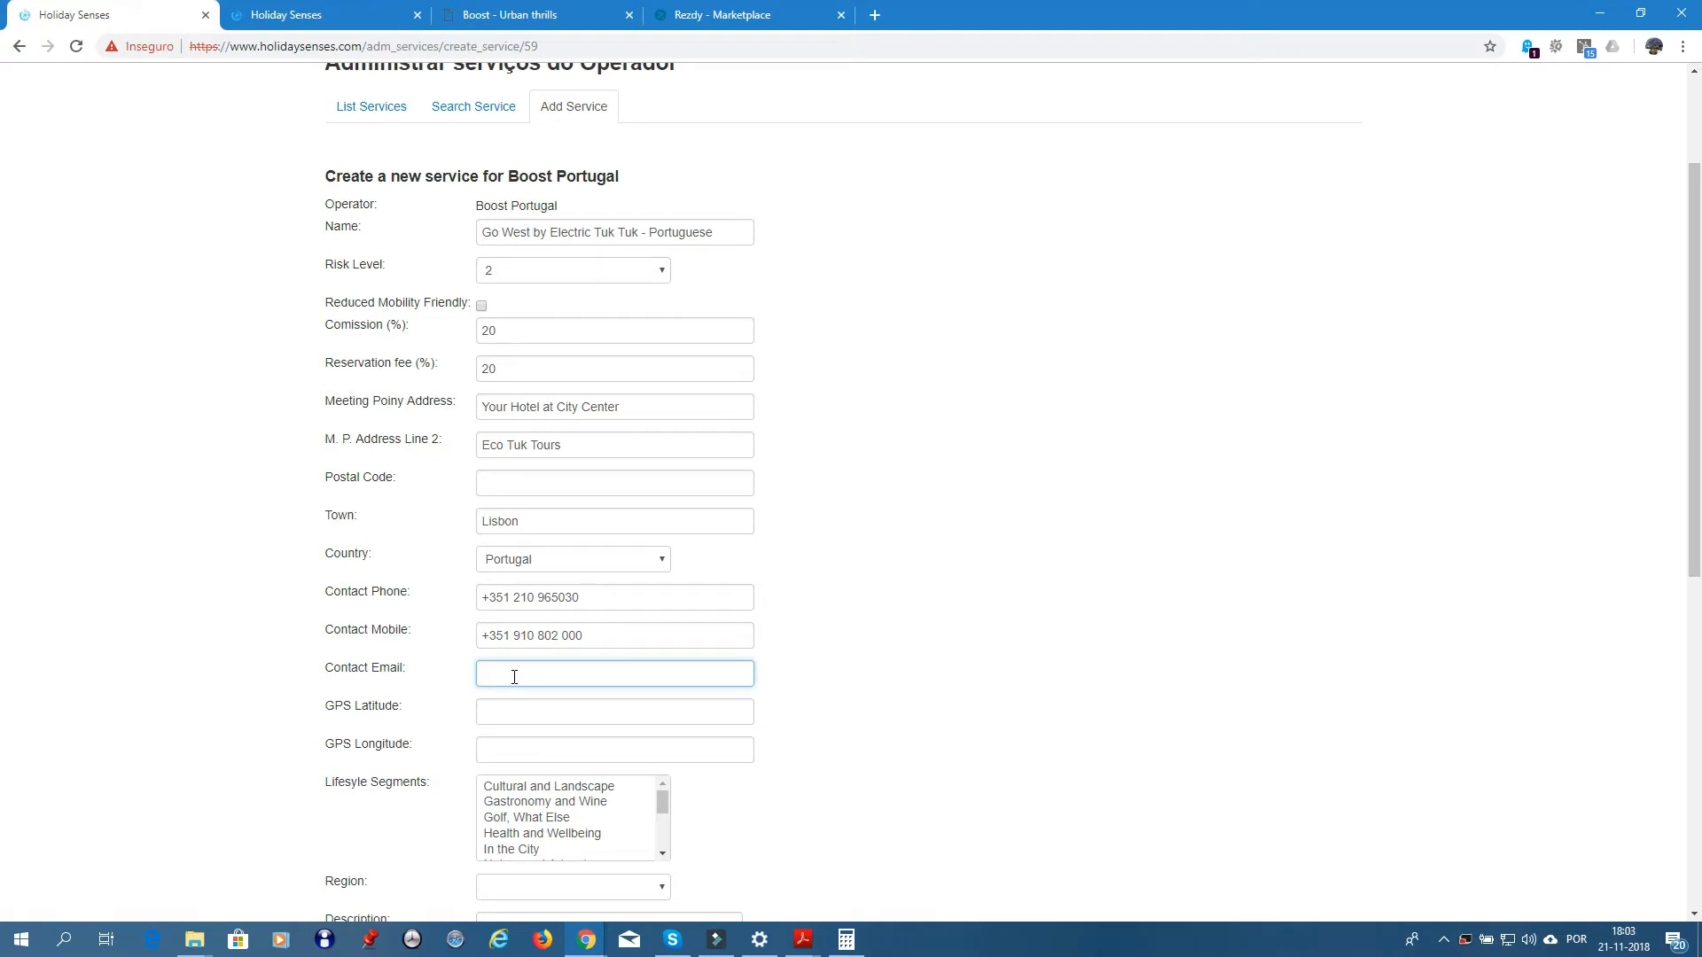
key(ctrl+v)
- Enter GPS latitude 38.7075196 and longitude -9.1375167 taken from the existing service
click(541, 710)
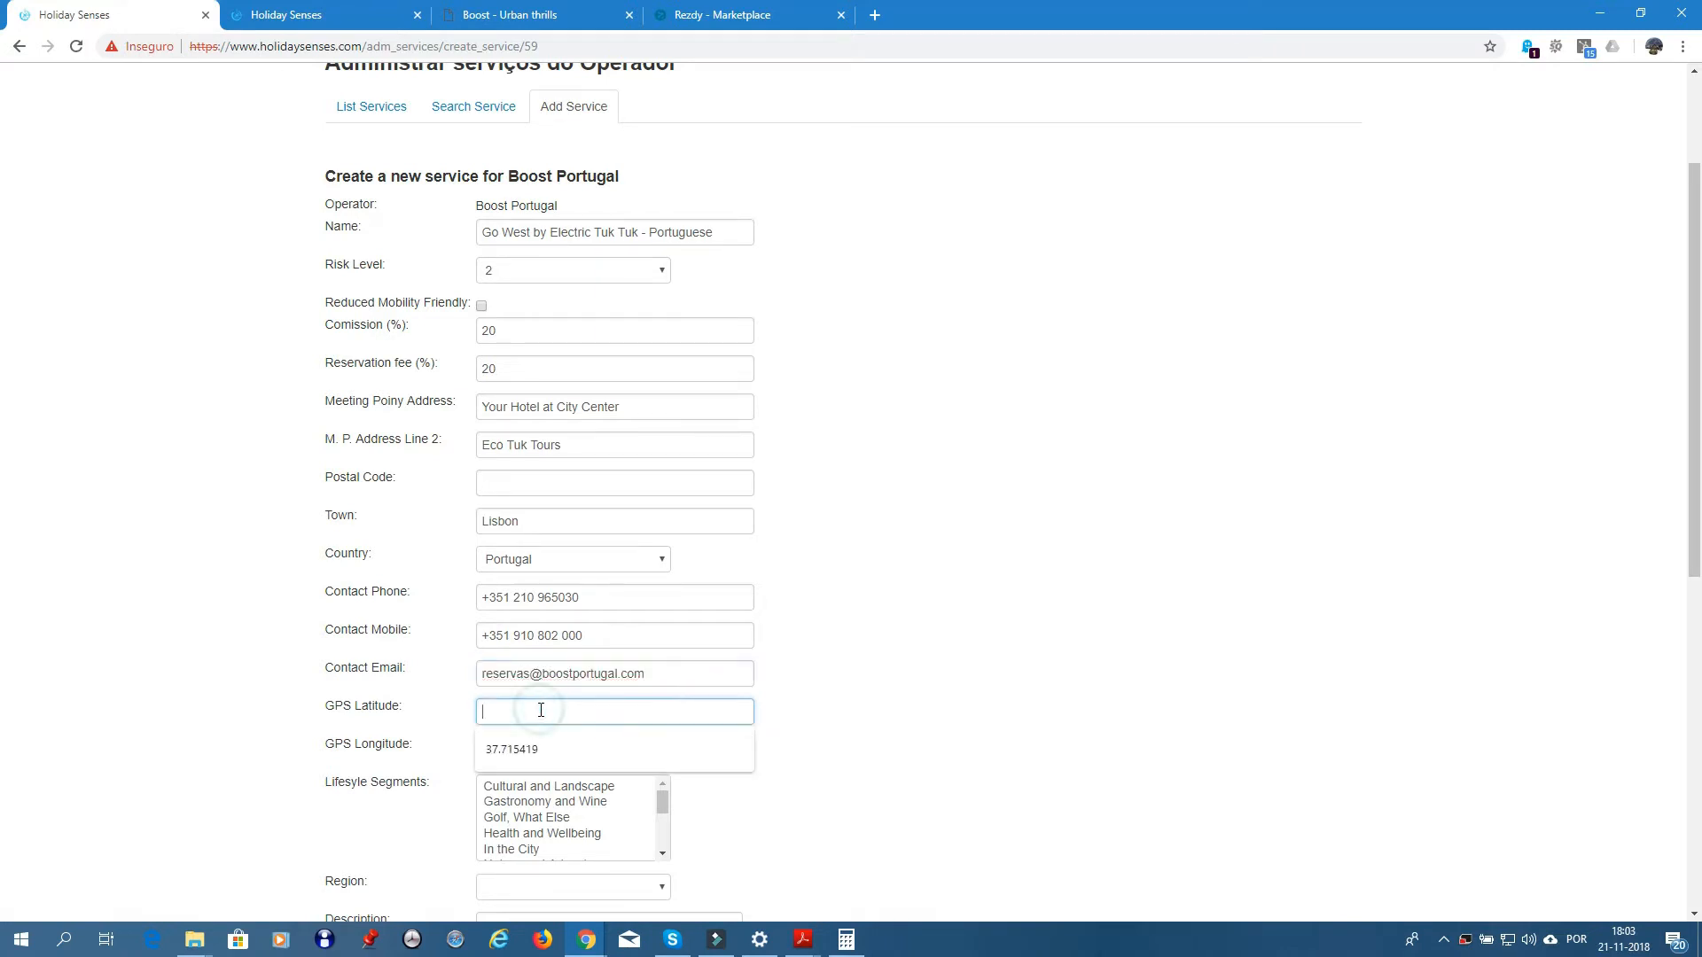
click(297, 17)
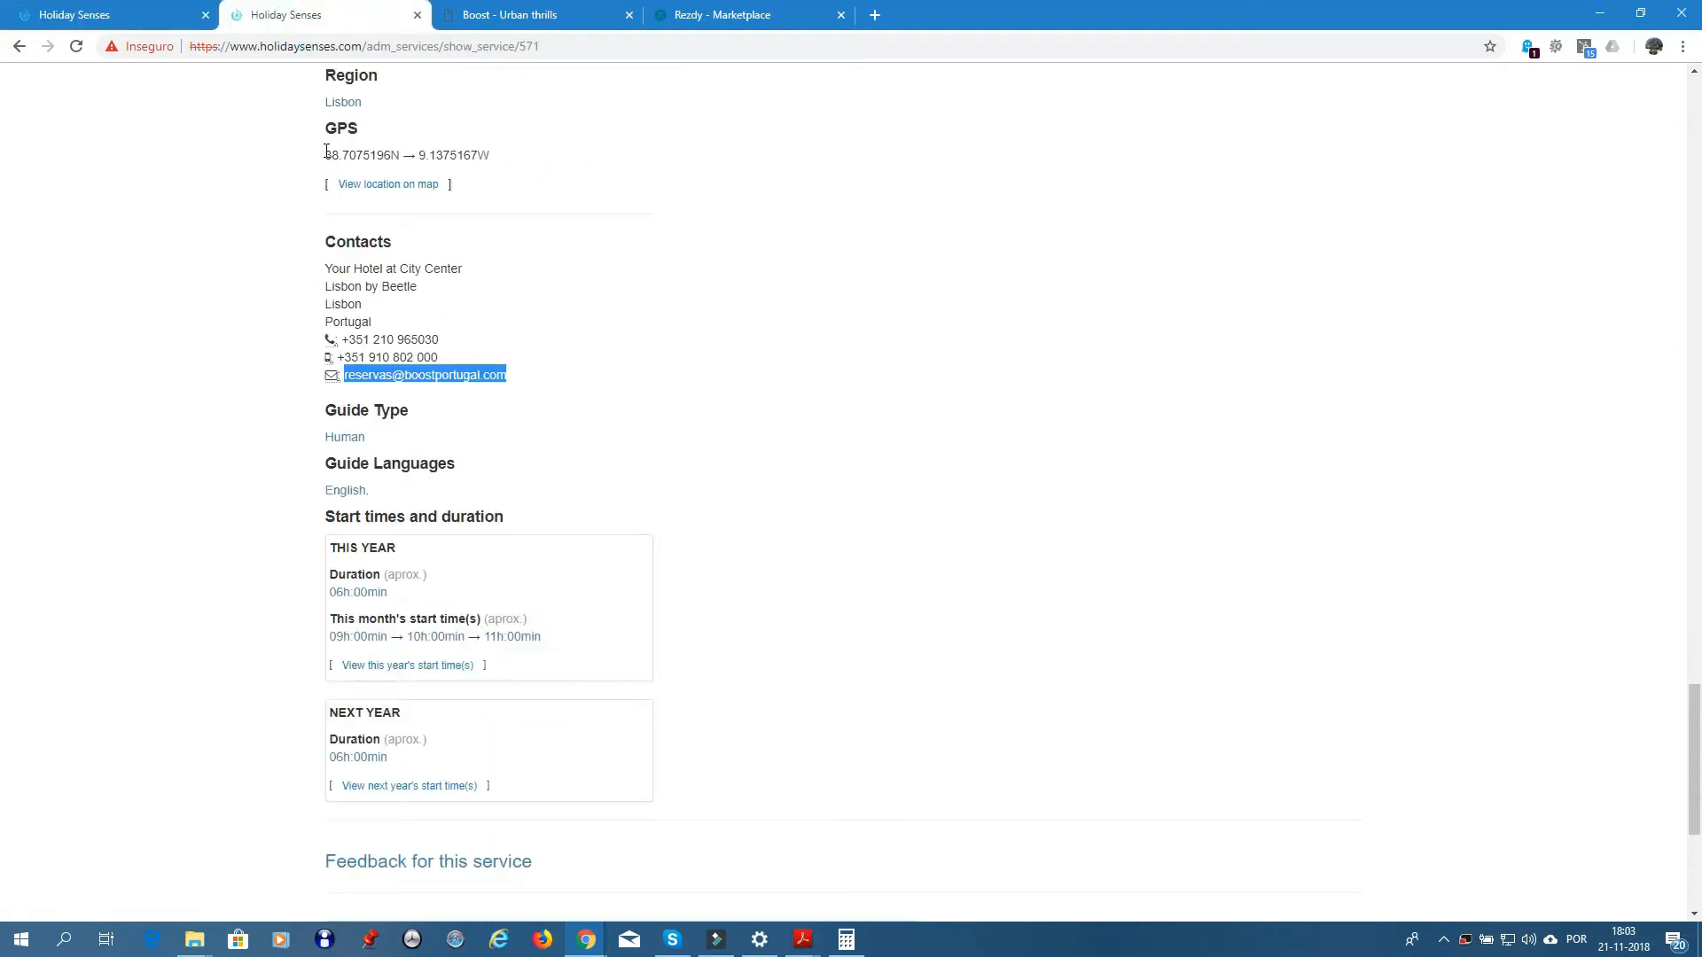
drag(327, 150, 390, 151)
key(ctrl+c)
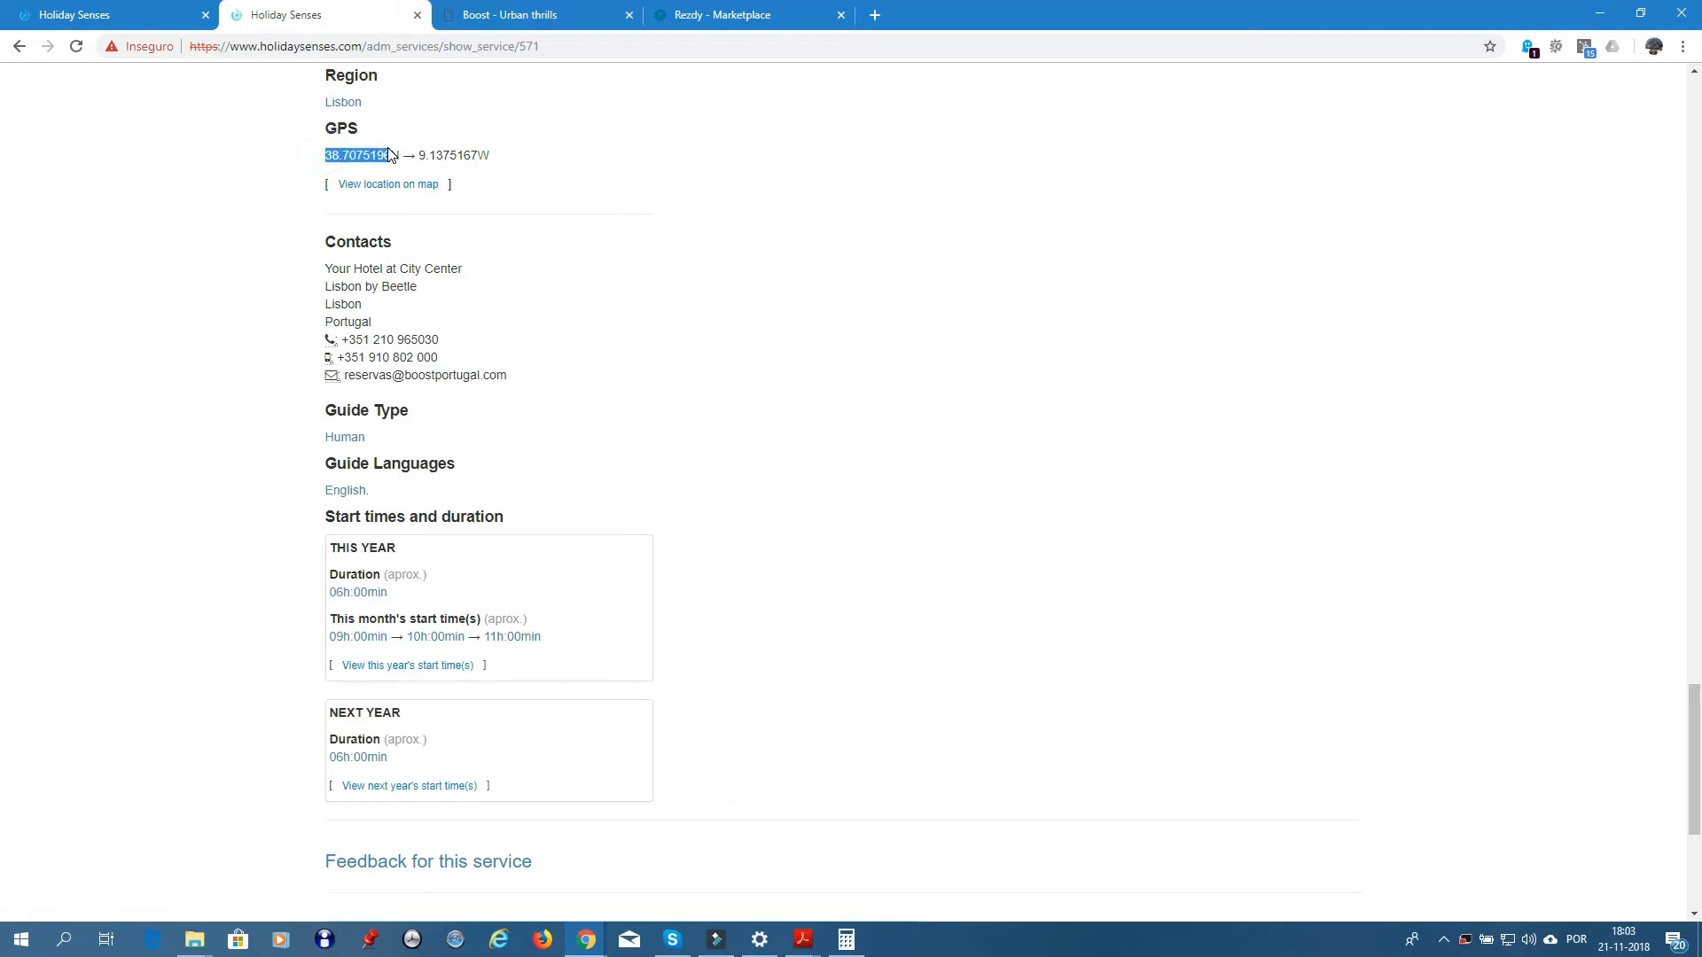
click(113, 19)
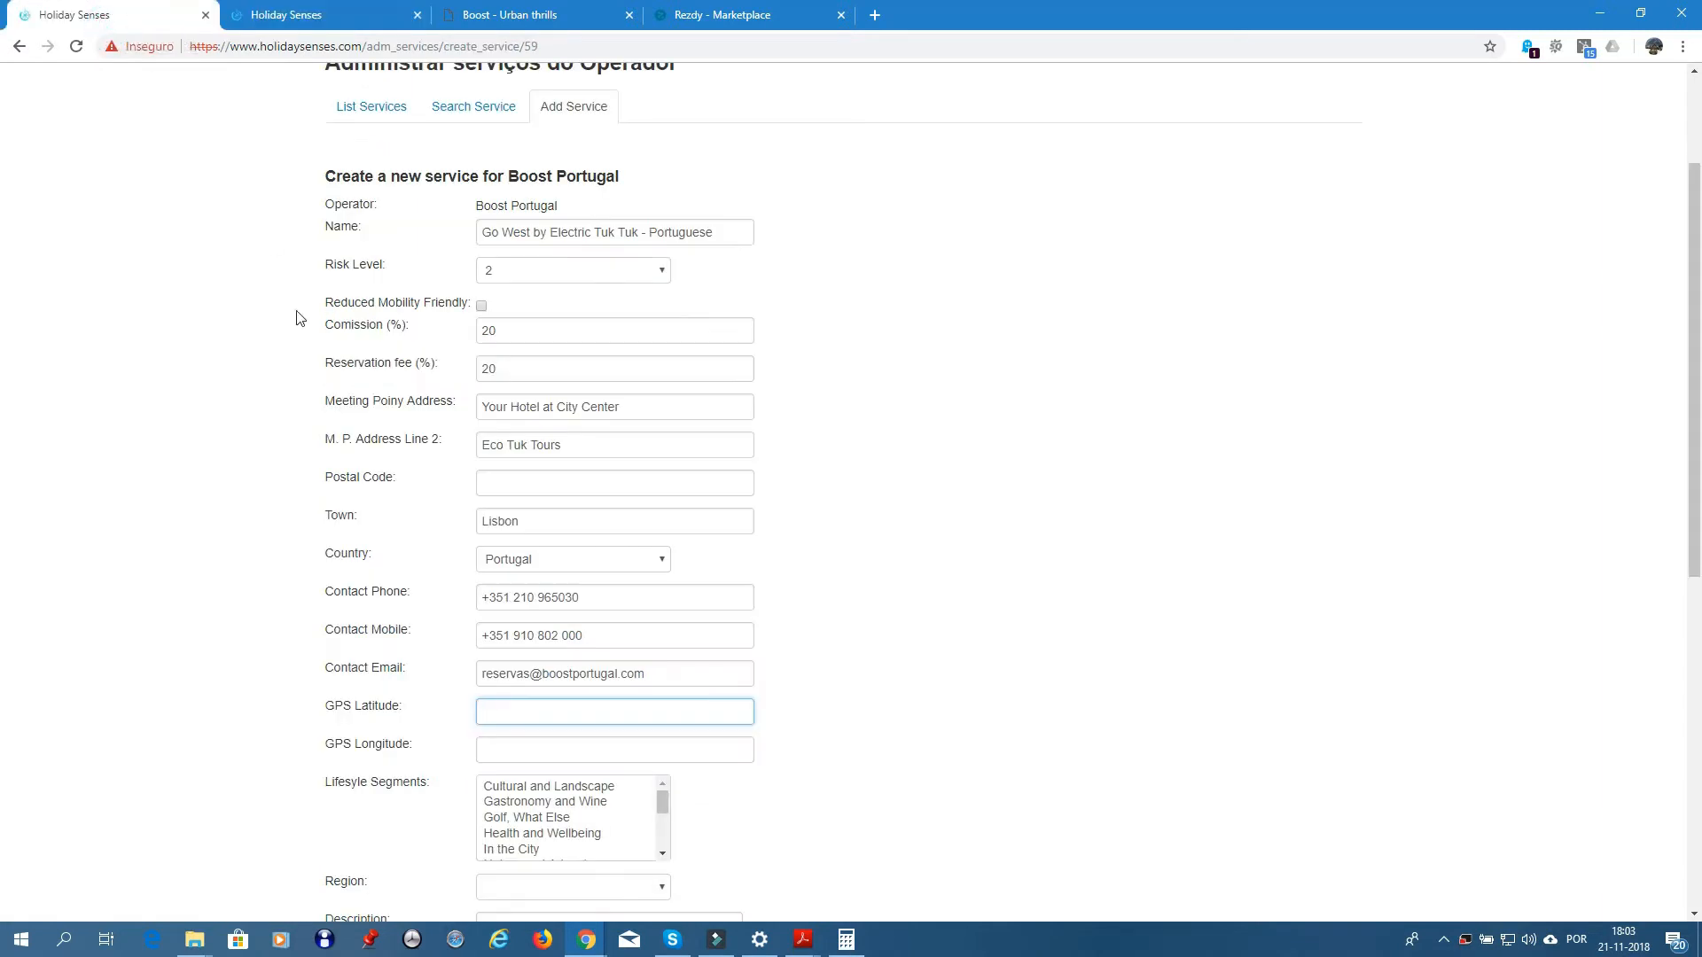
key(ctrl+v)
click(292, 15)
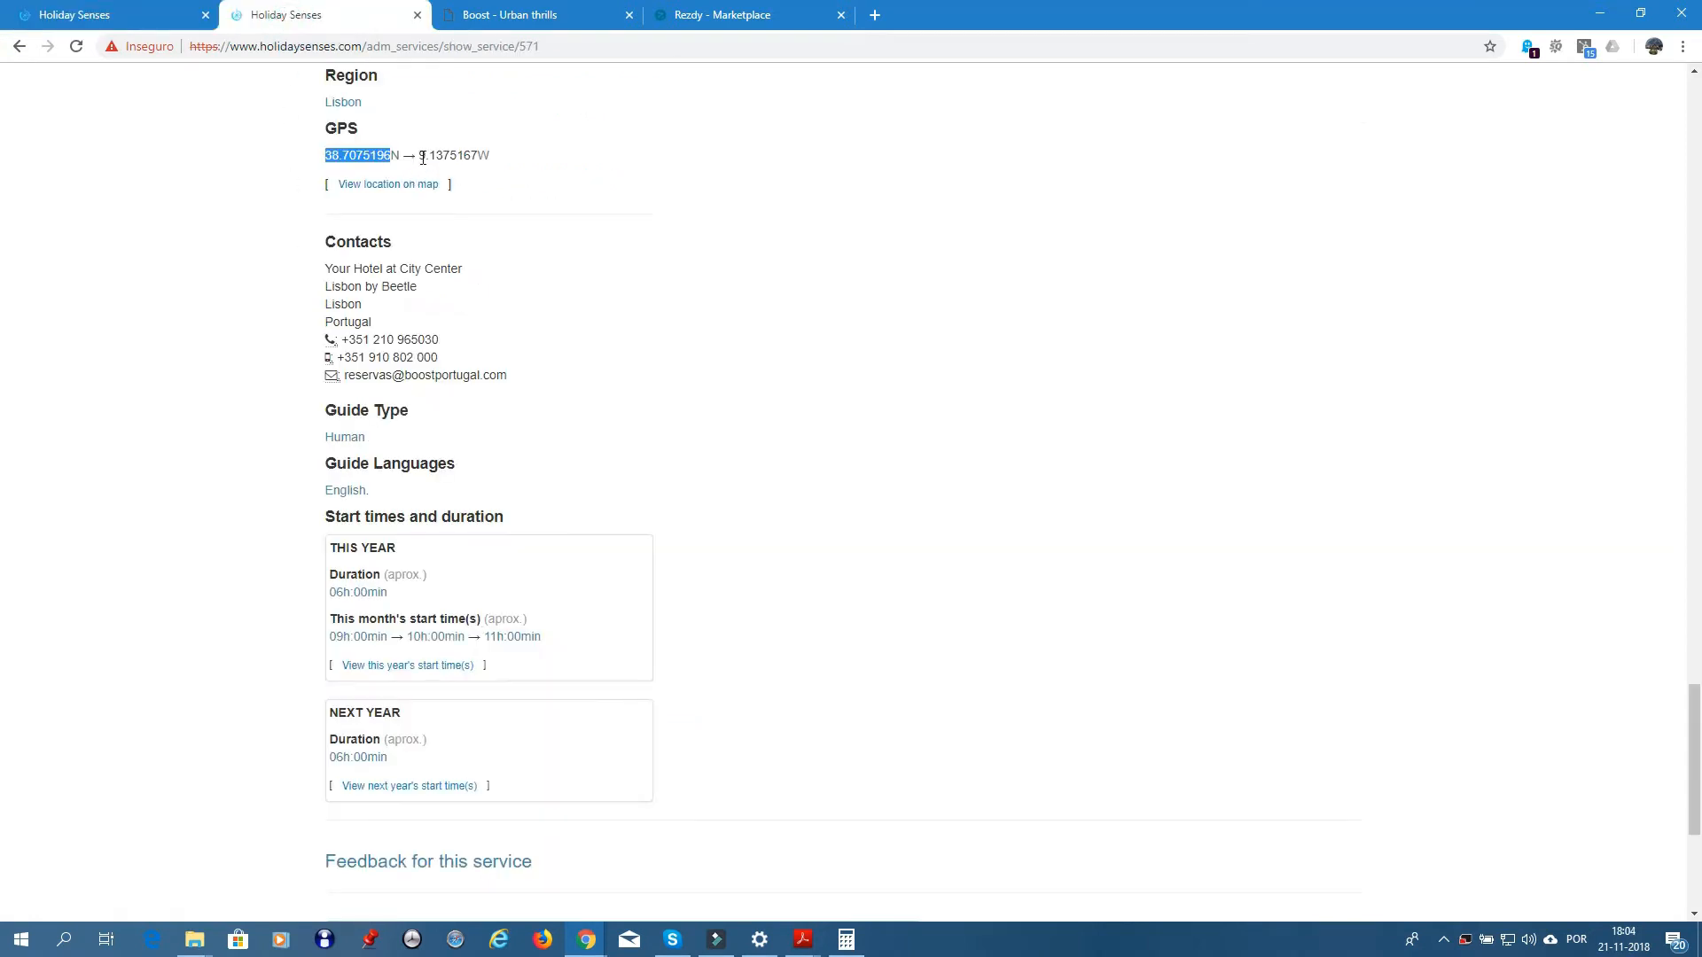
drag(421, 155, 477, 154)
key(ctrl+c)
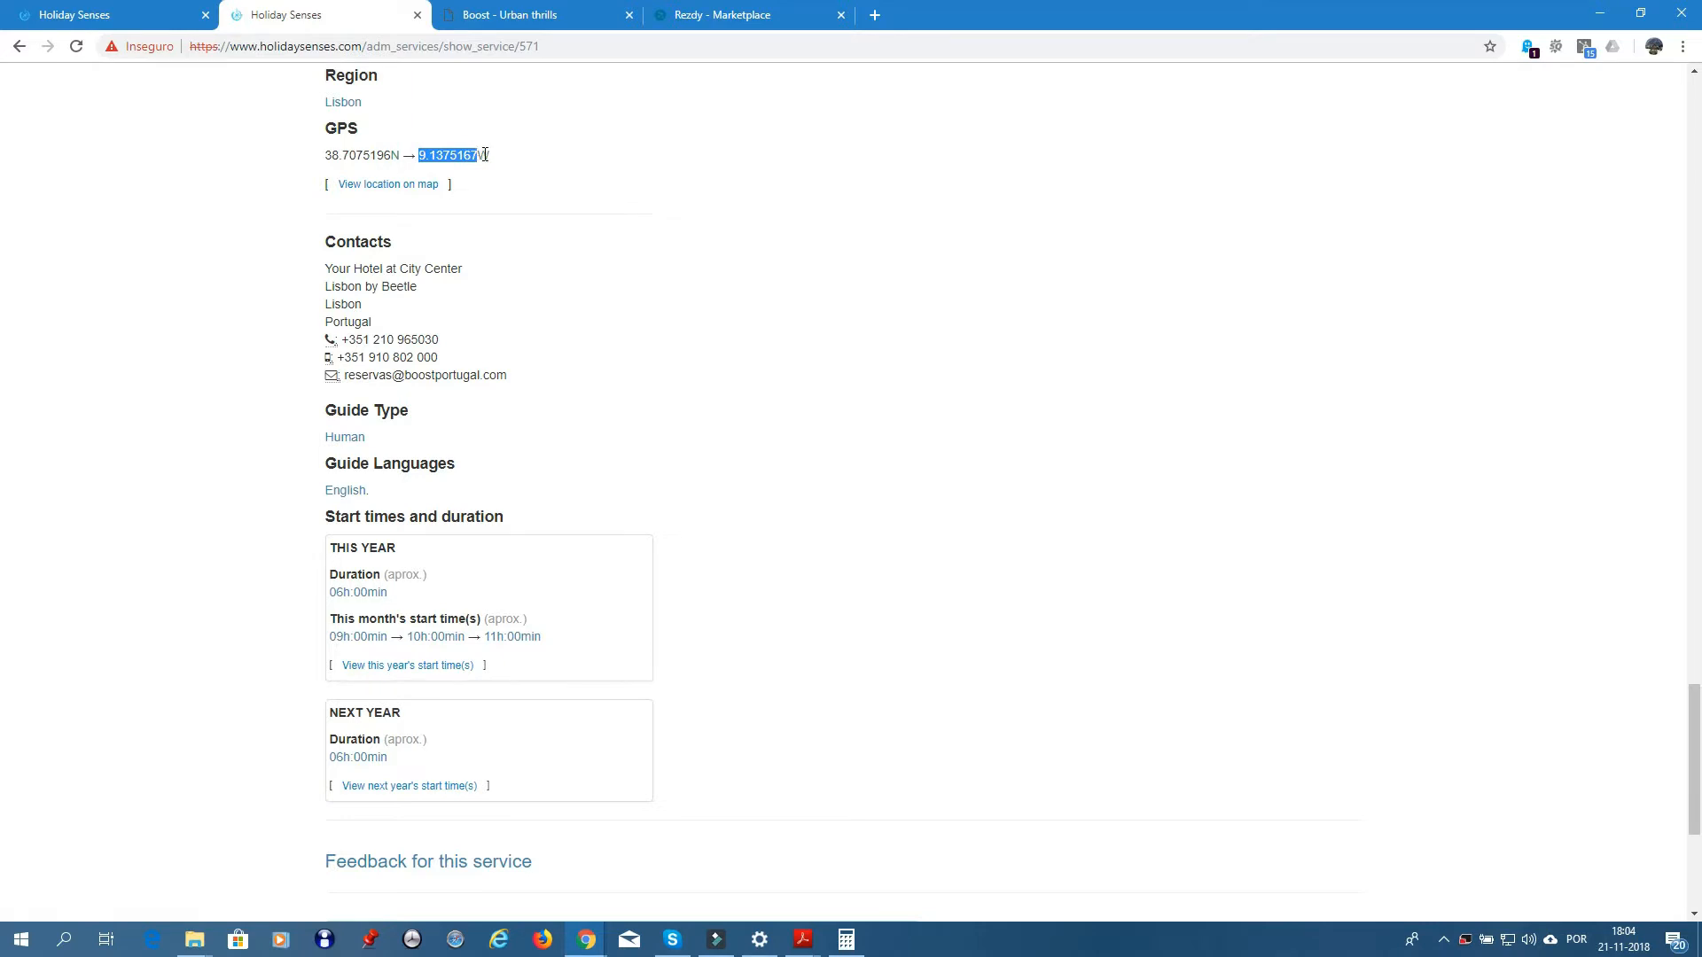
click(121, 17)
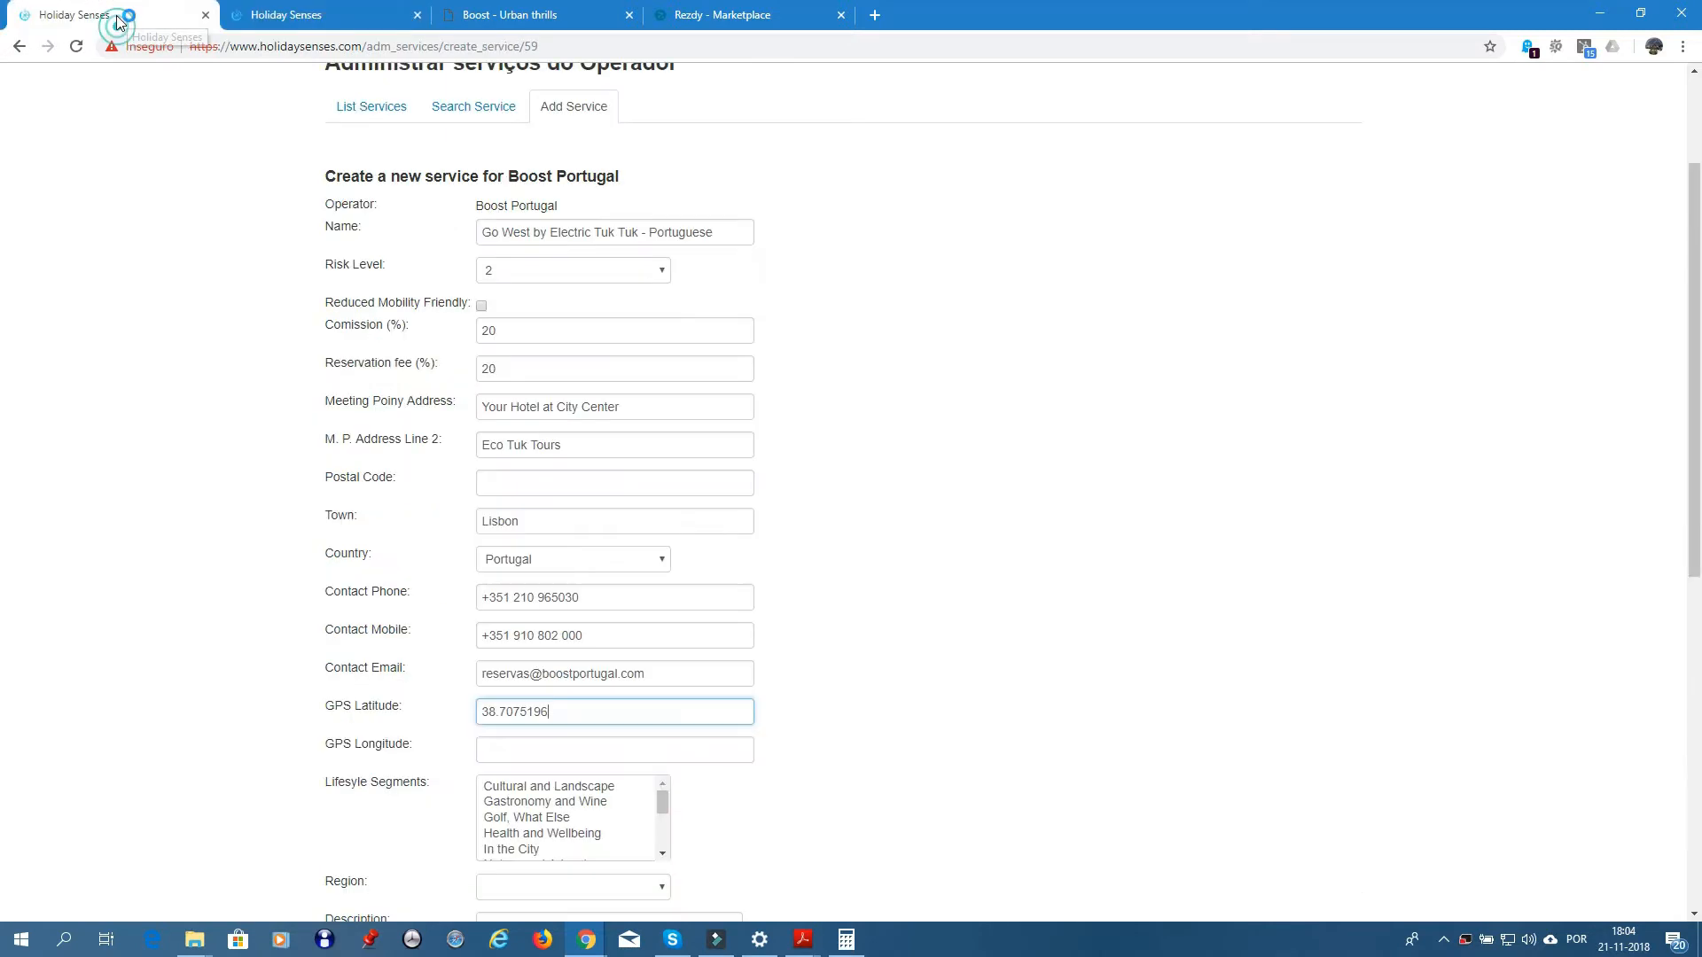
click(525, 749)
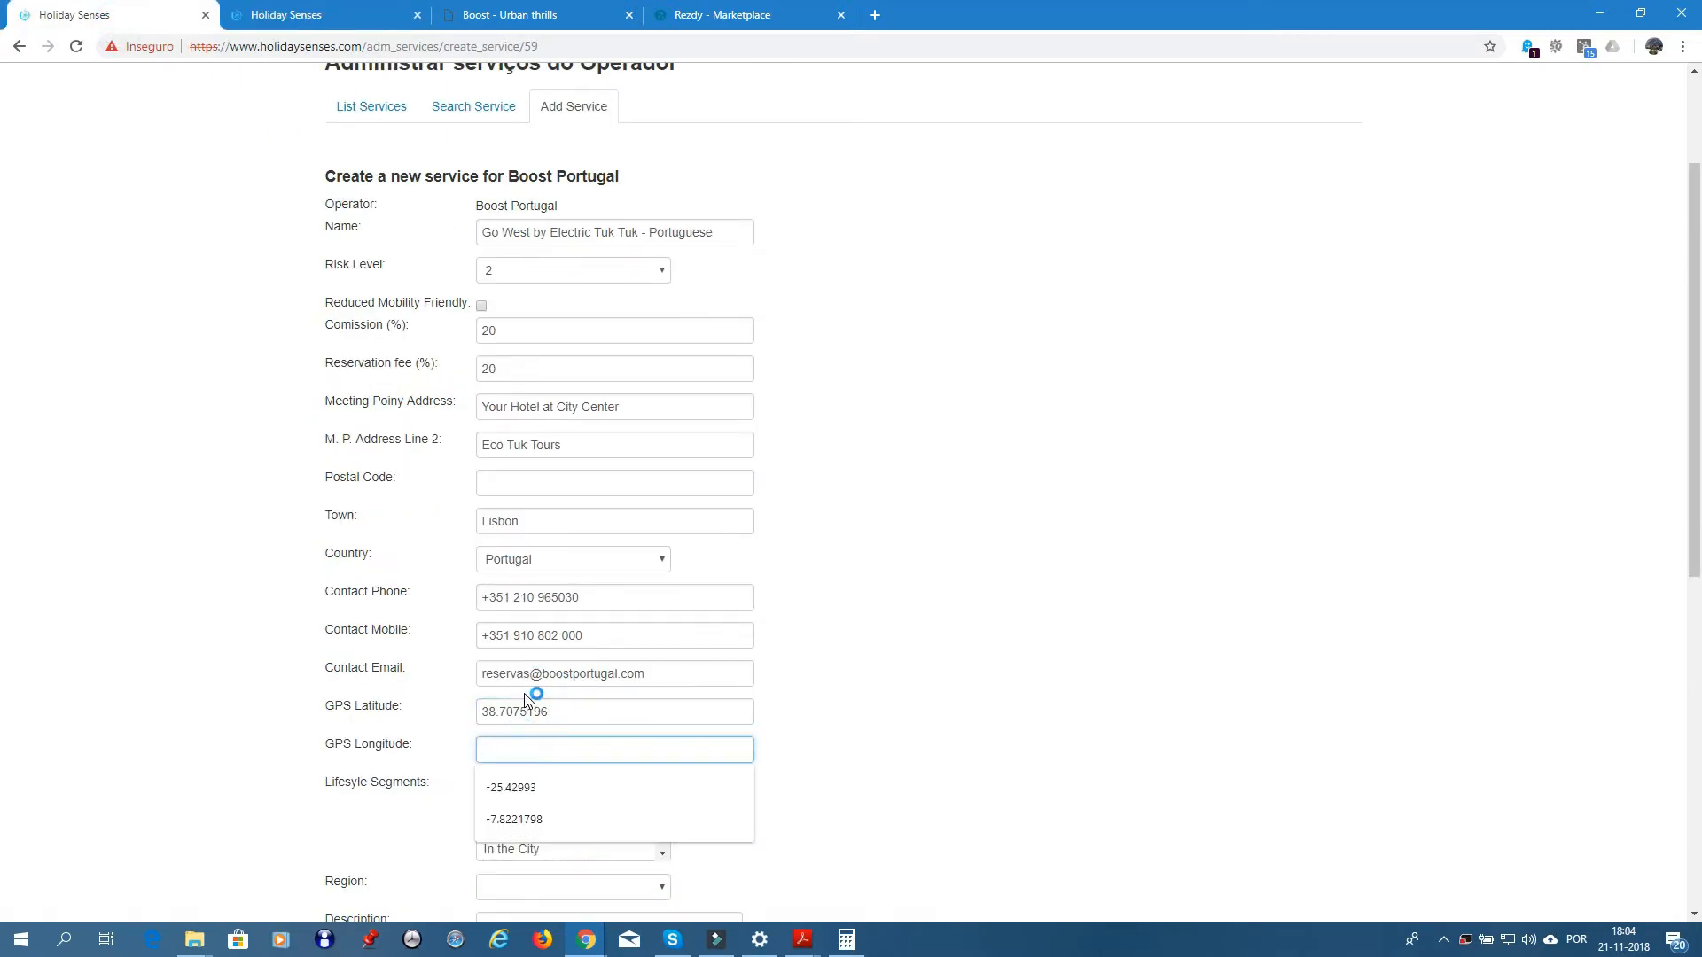
text(-)
key(ctrl+v)
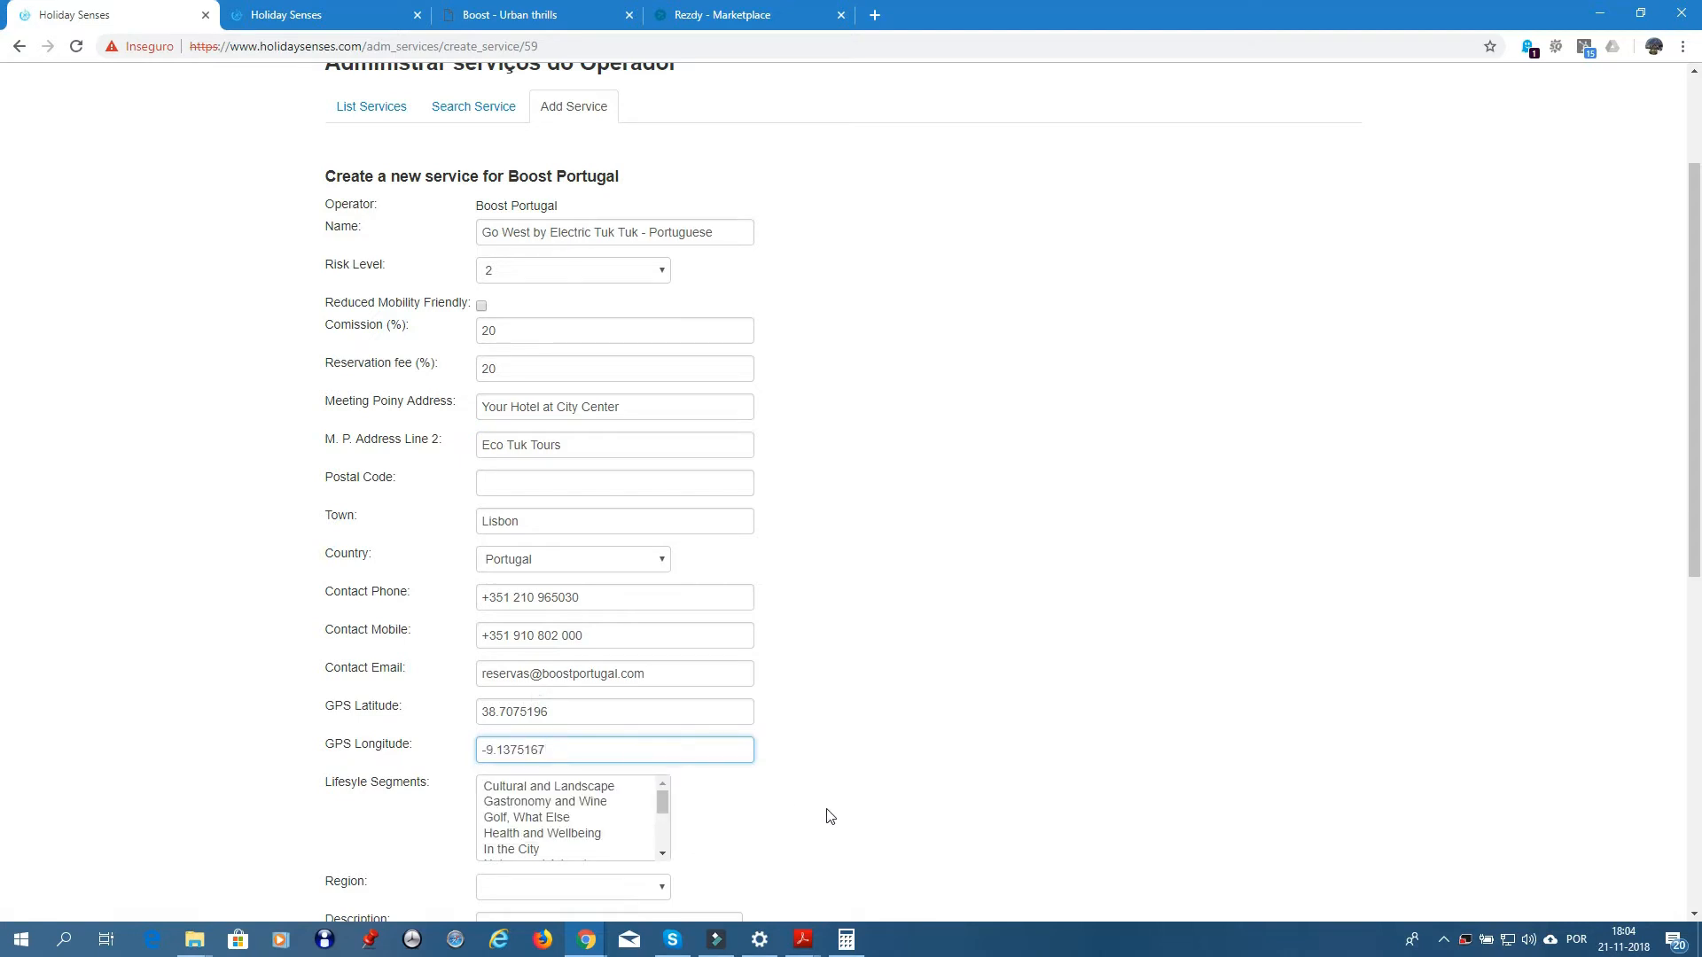
- Mark the service's lifestyle segment as In the City and bring up the Rezdy Marketplace
scroll(807, 683, down, 3)
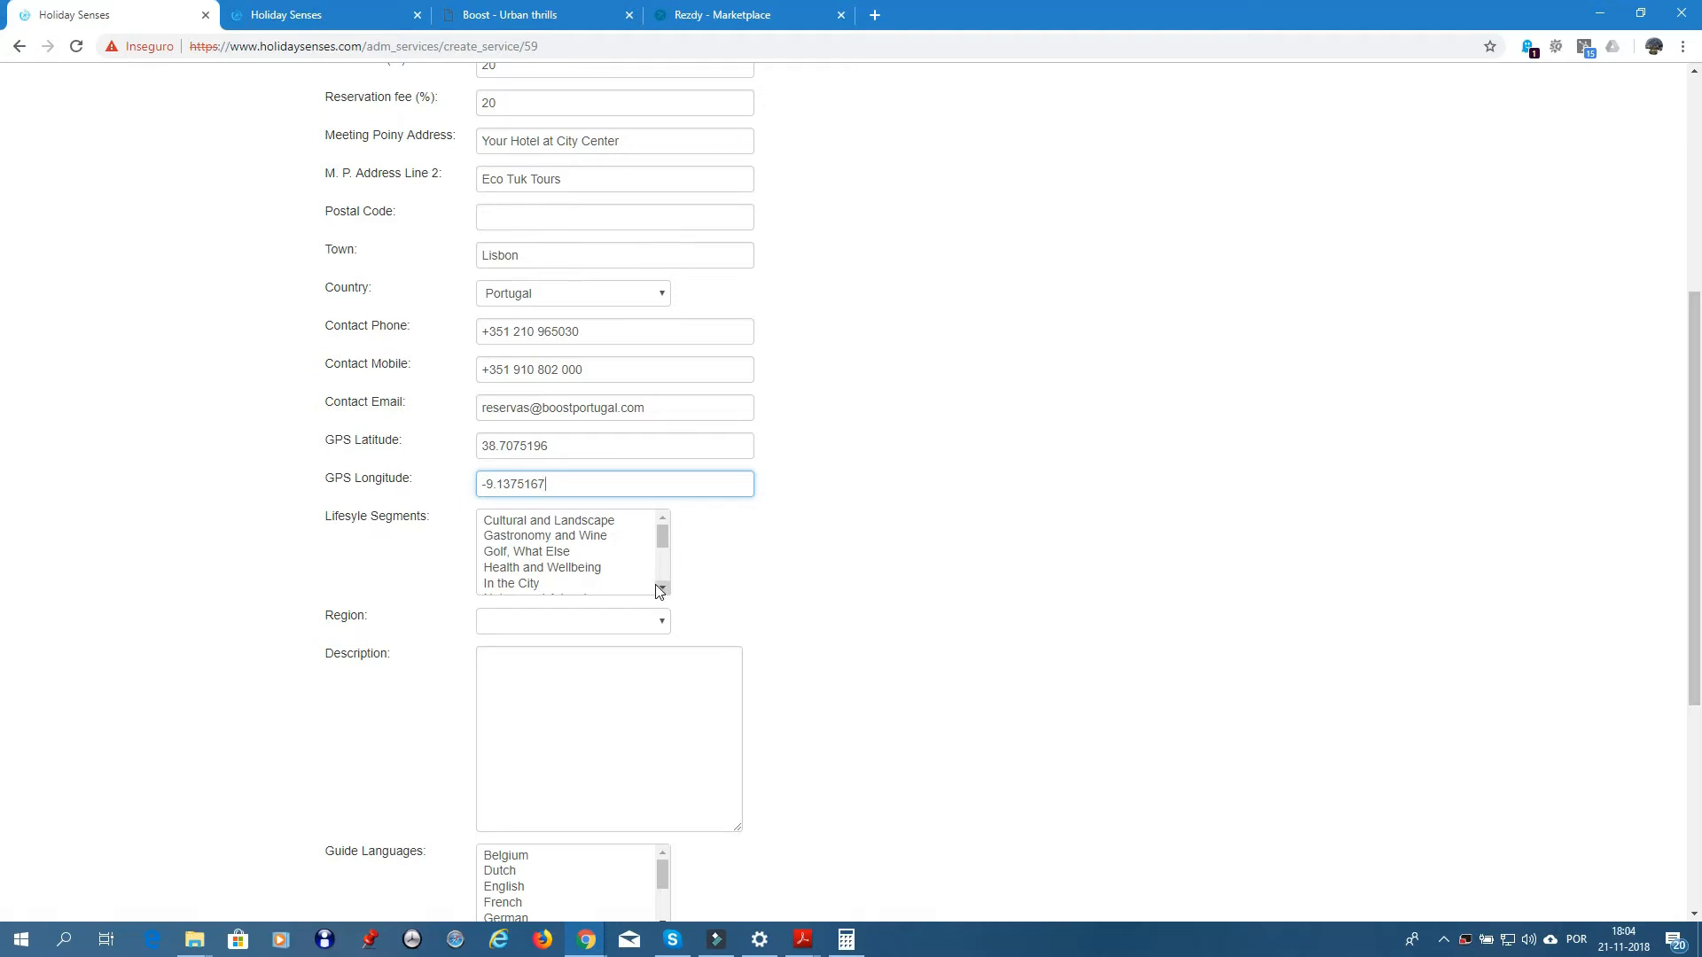
click(525, 585)
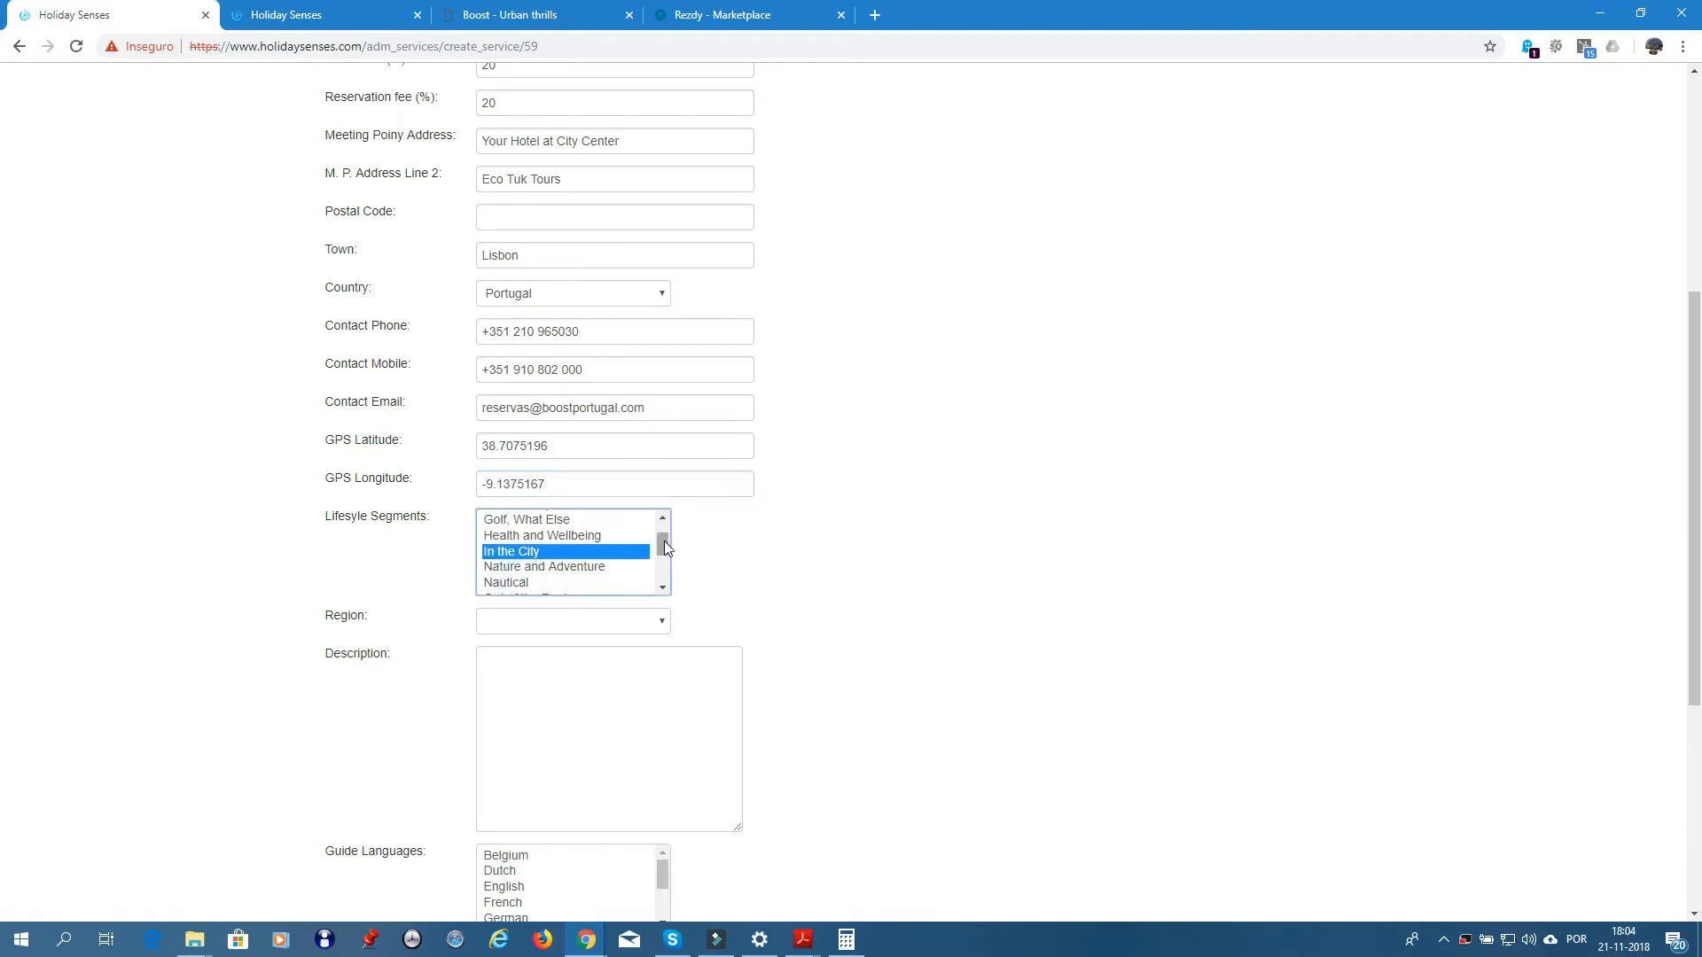
drag(663, 540, 662, 520)
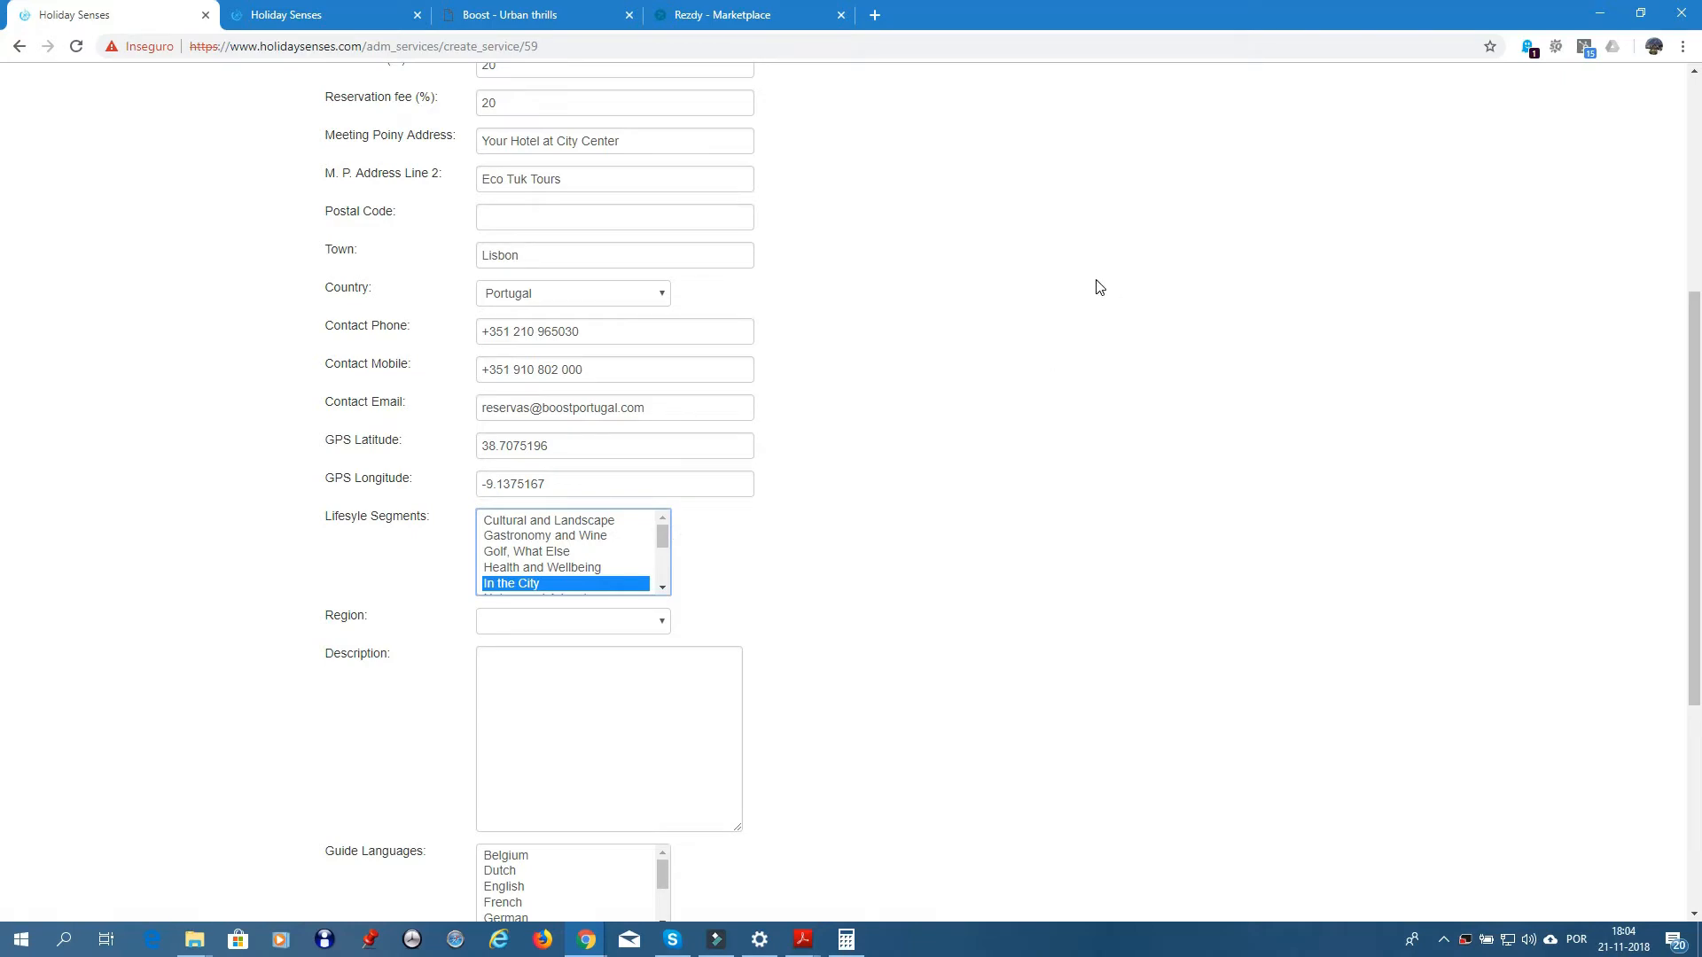
click(727, 16)
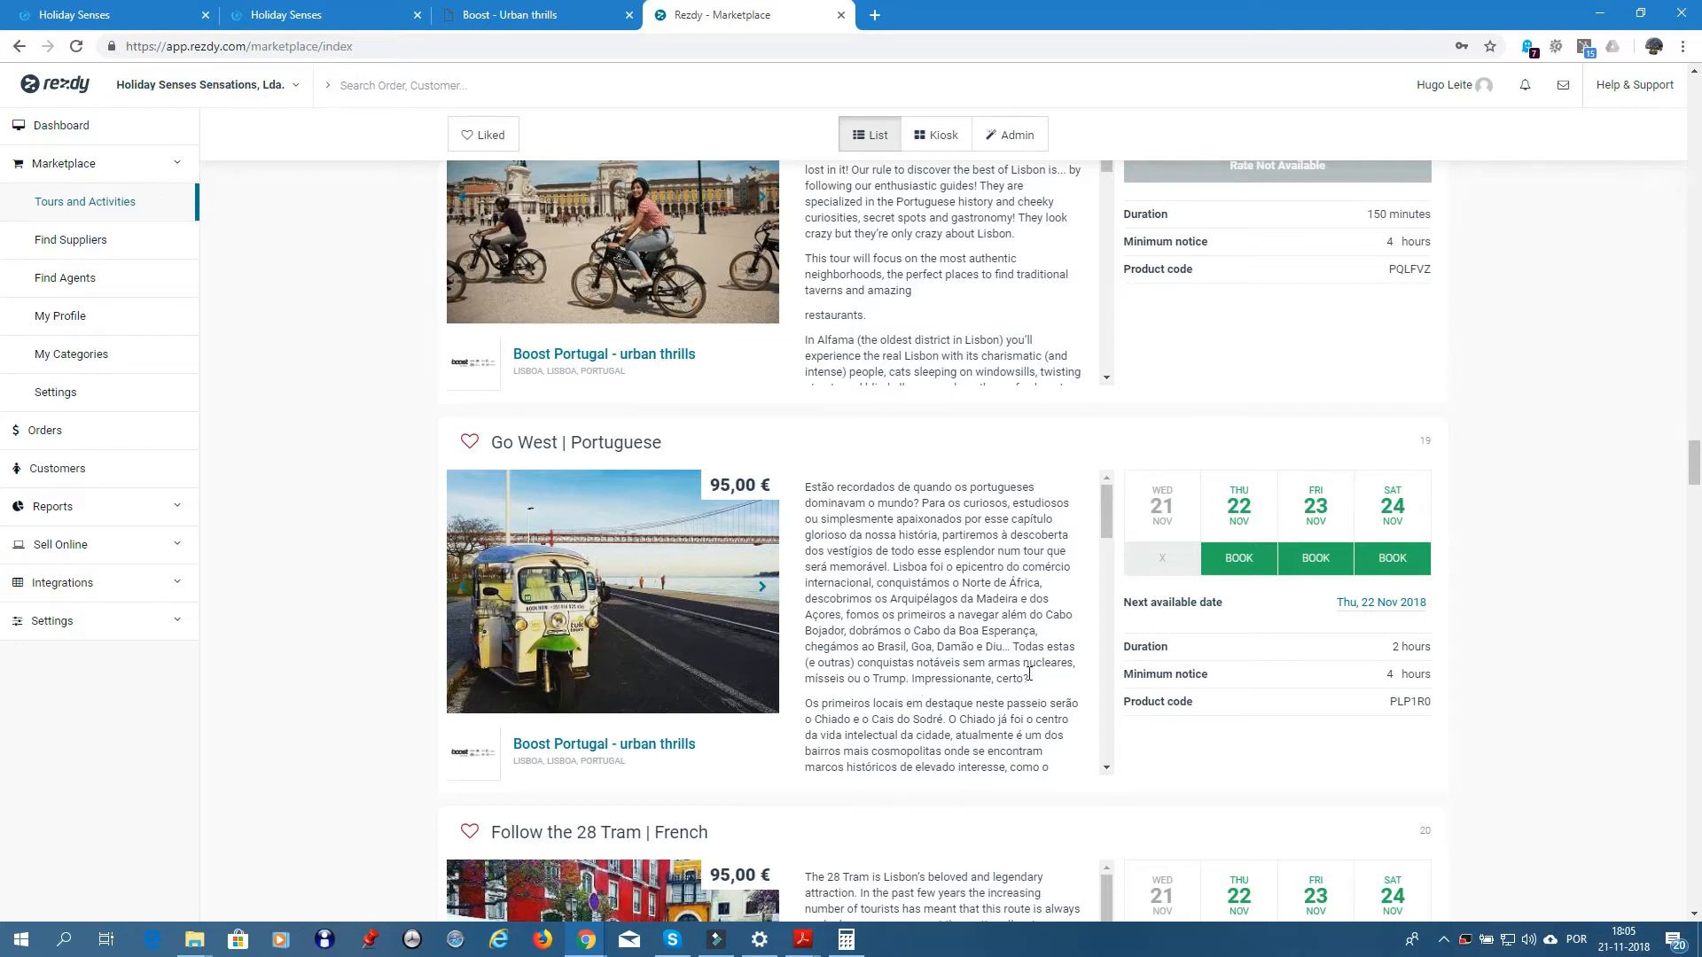
scroll(970, 612, down, 2)
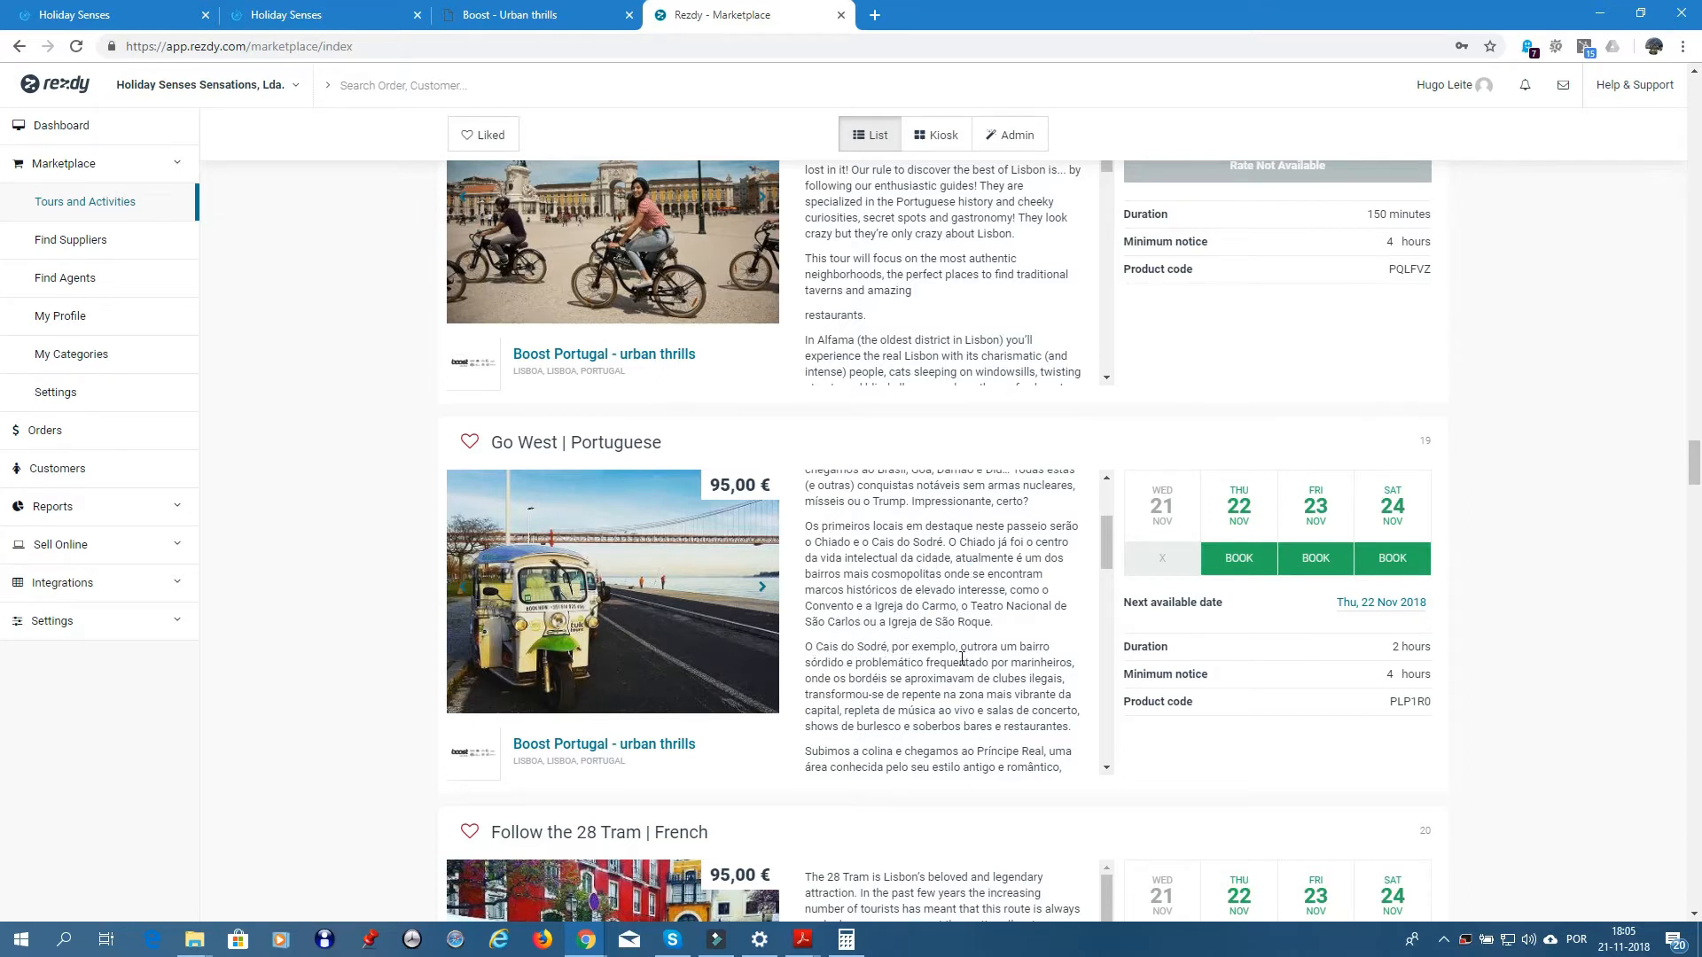
scroll(961, 658, down, 1)
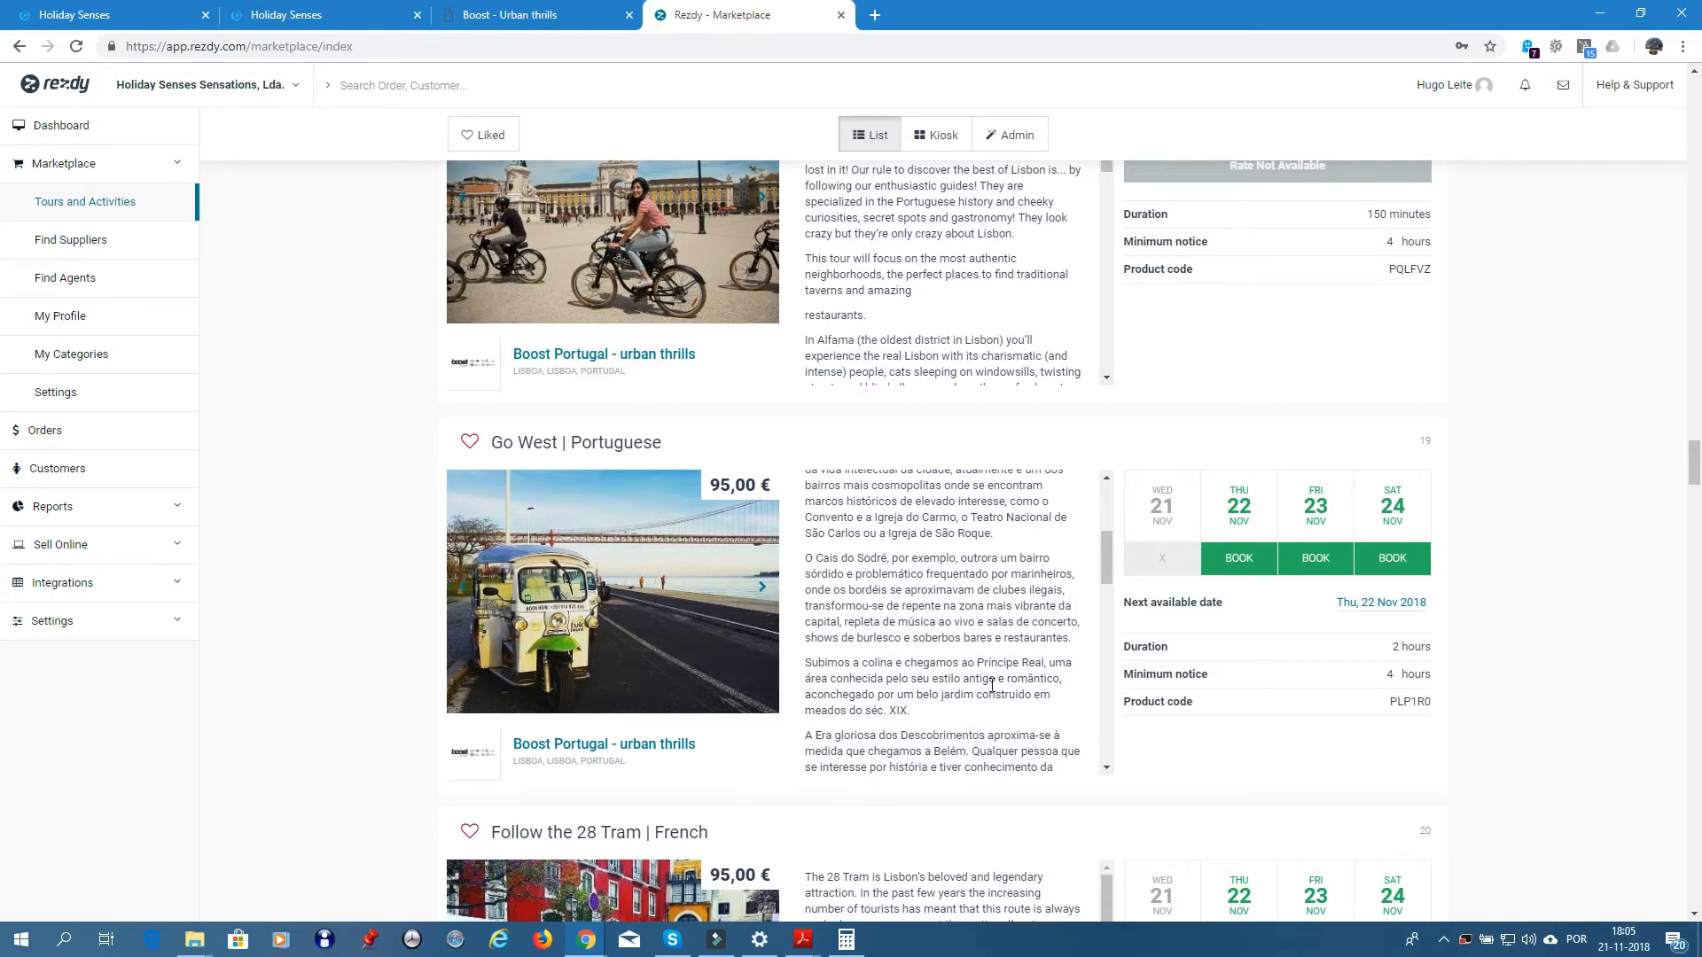
scroll(877, 691, down, 2)
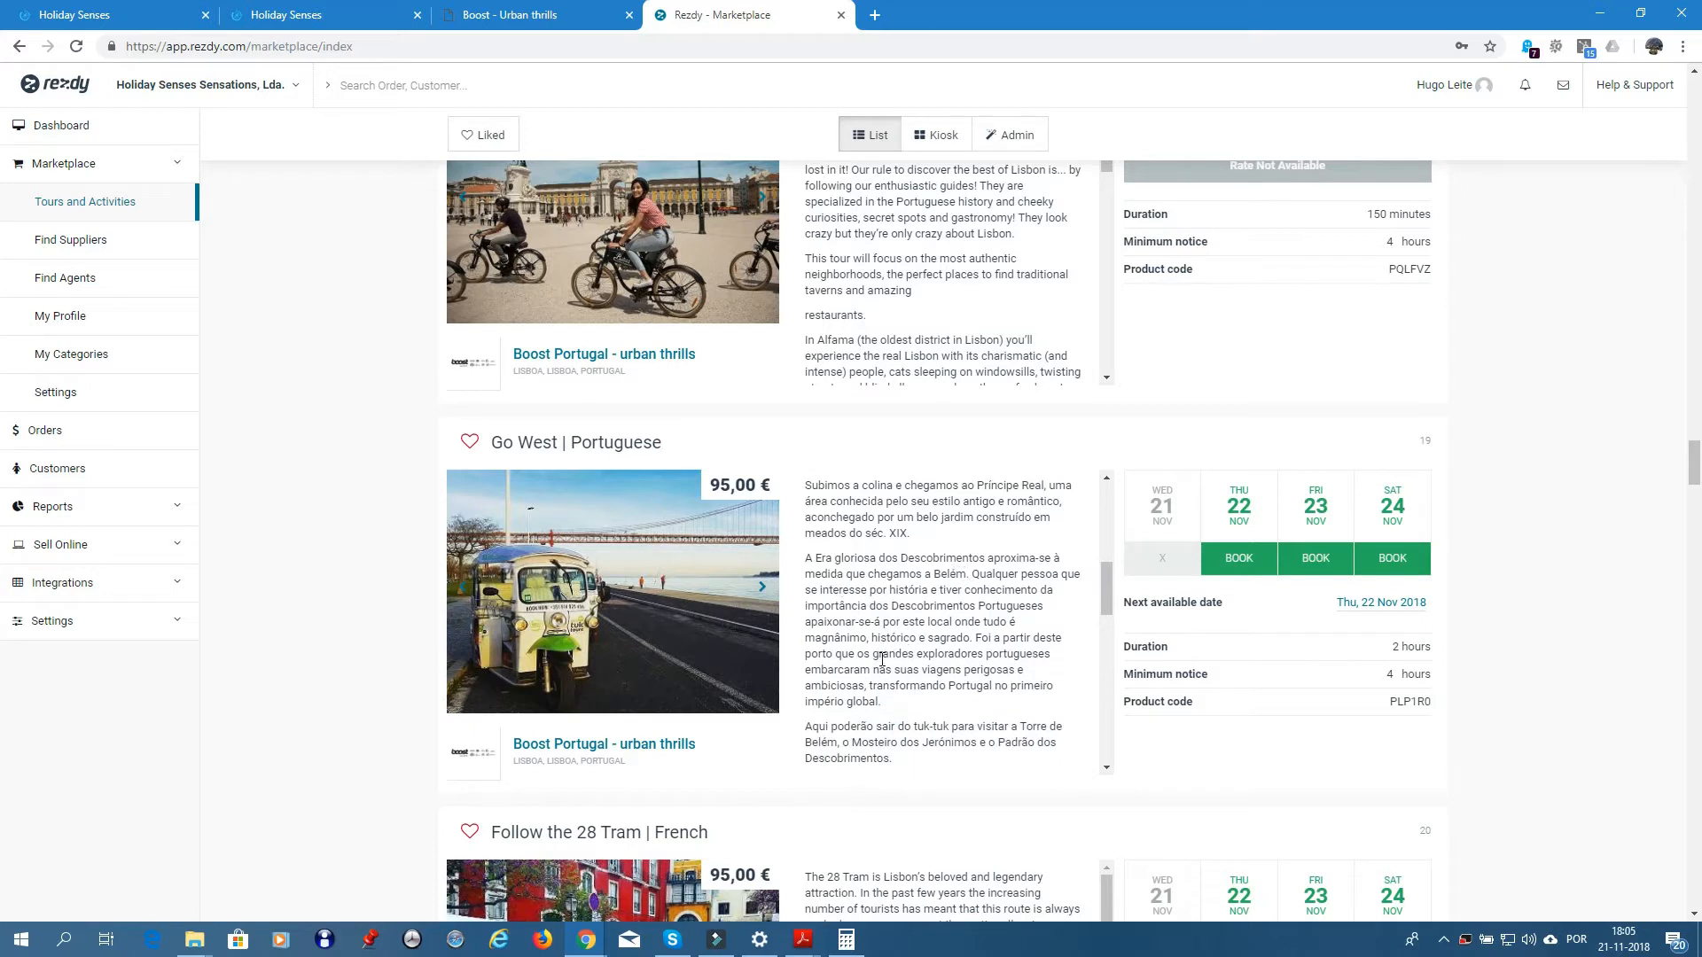
scroll(887, 652, down, 1)
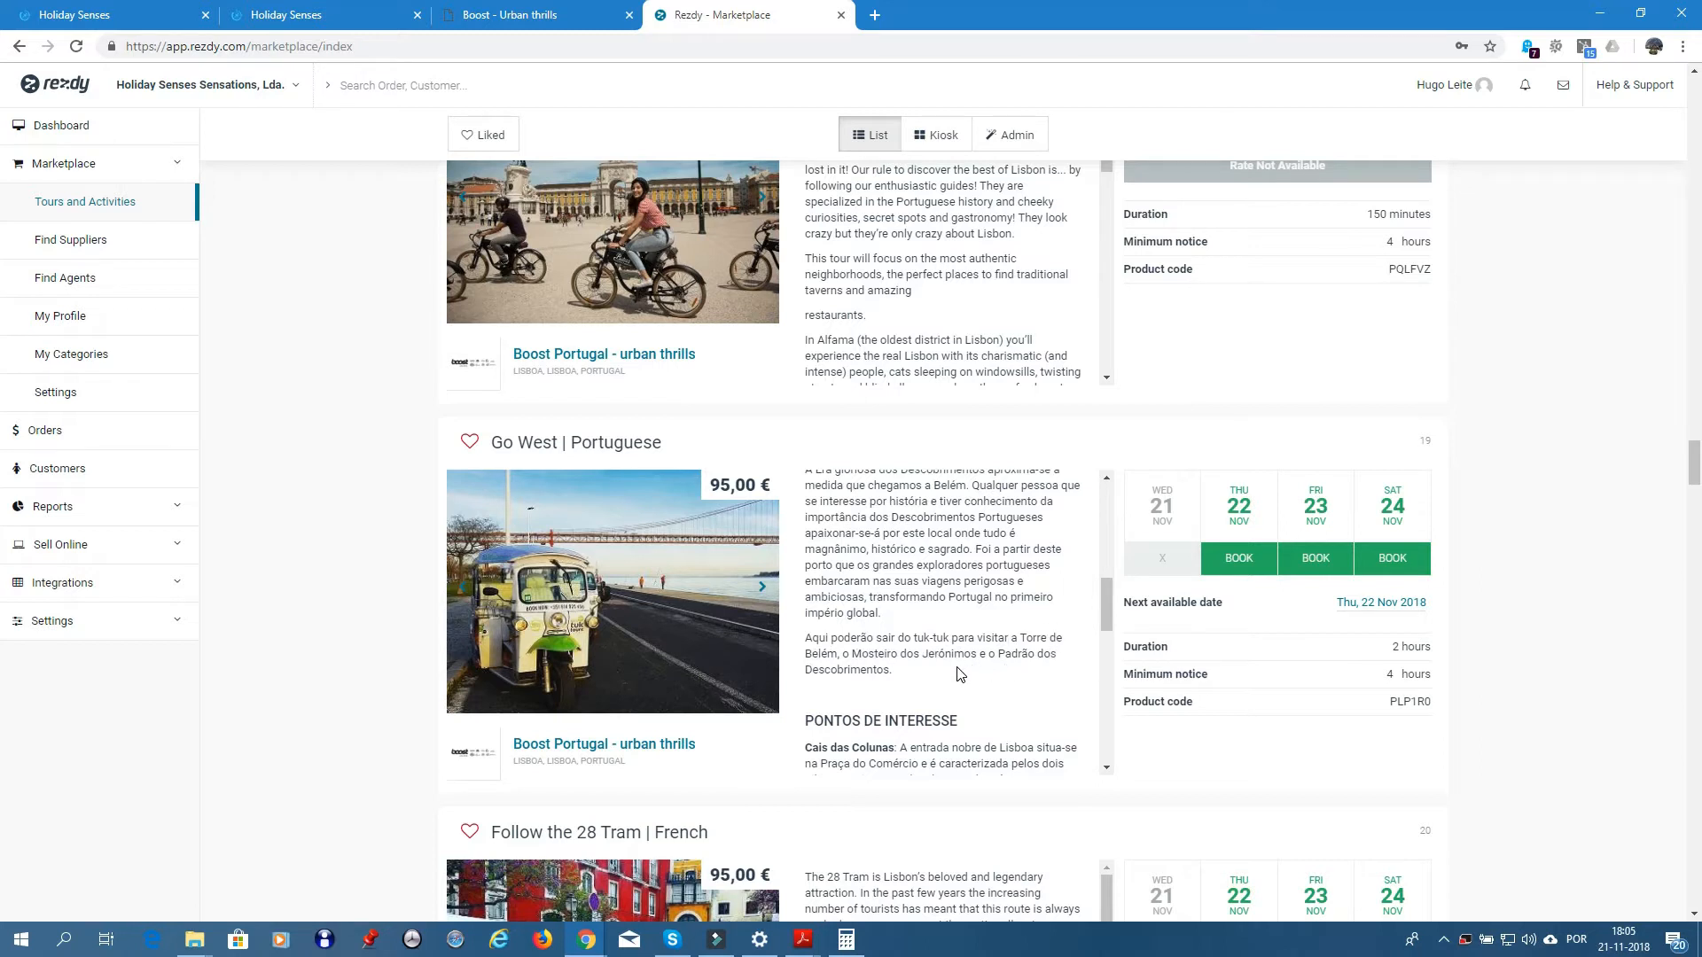
scroll(924, 602, up, 6)
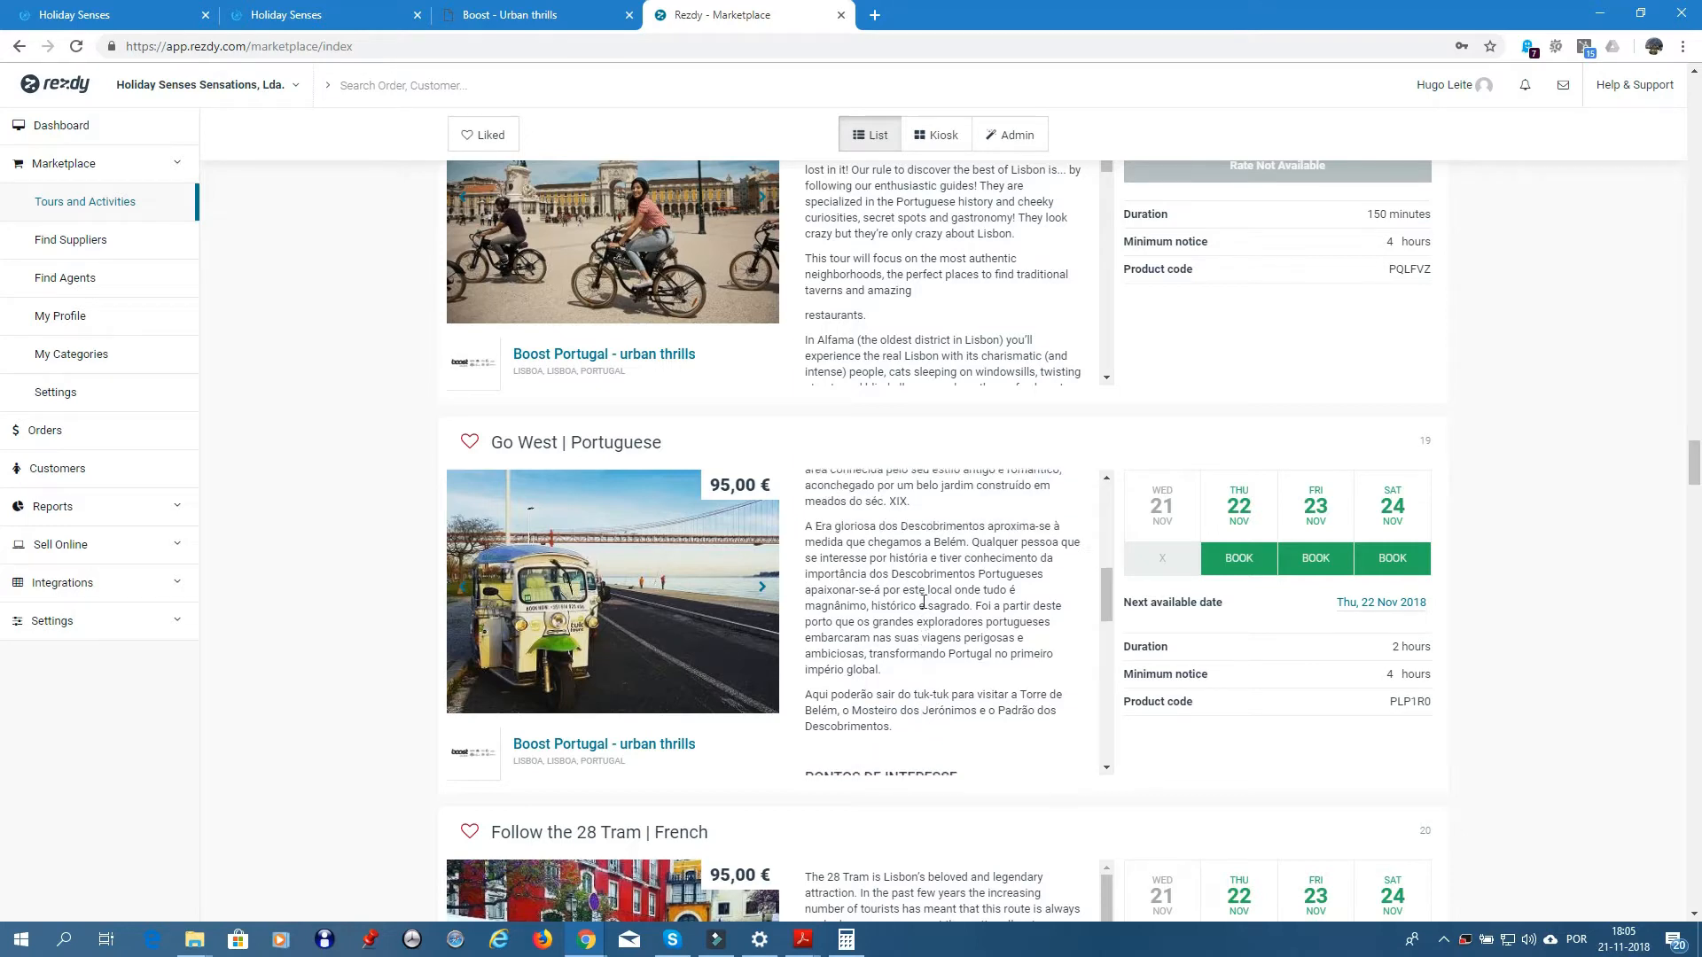
scroll(924, 600, up, 3)
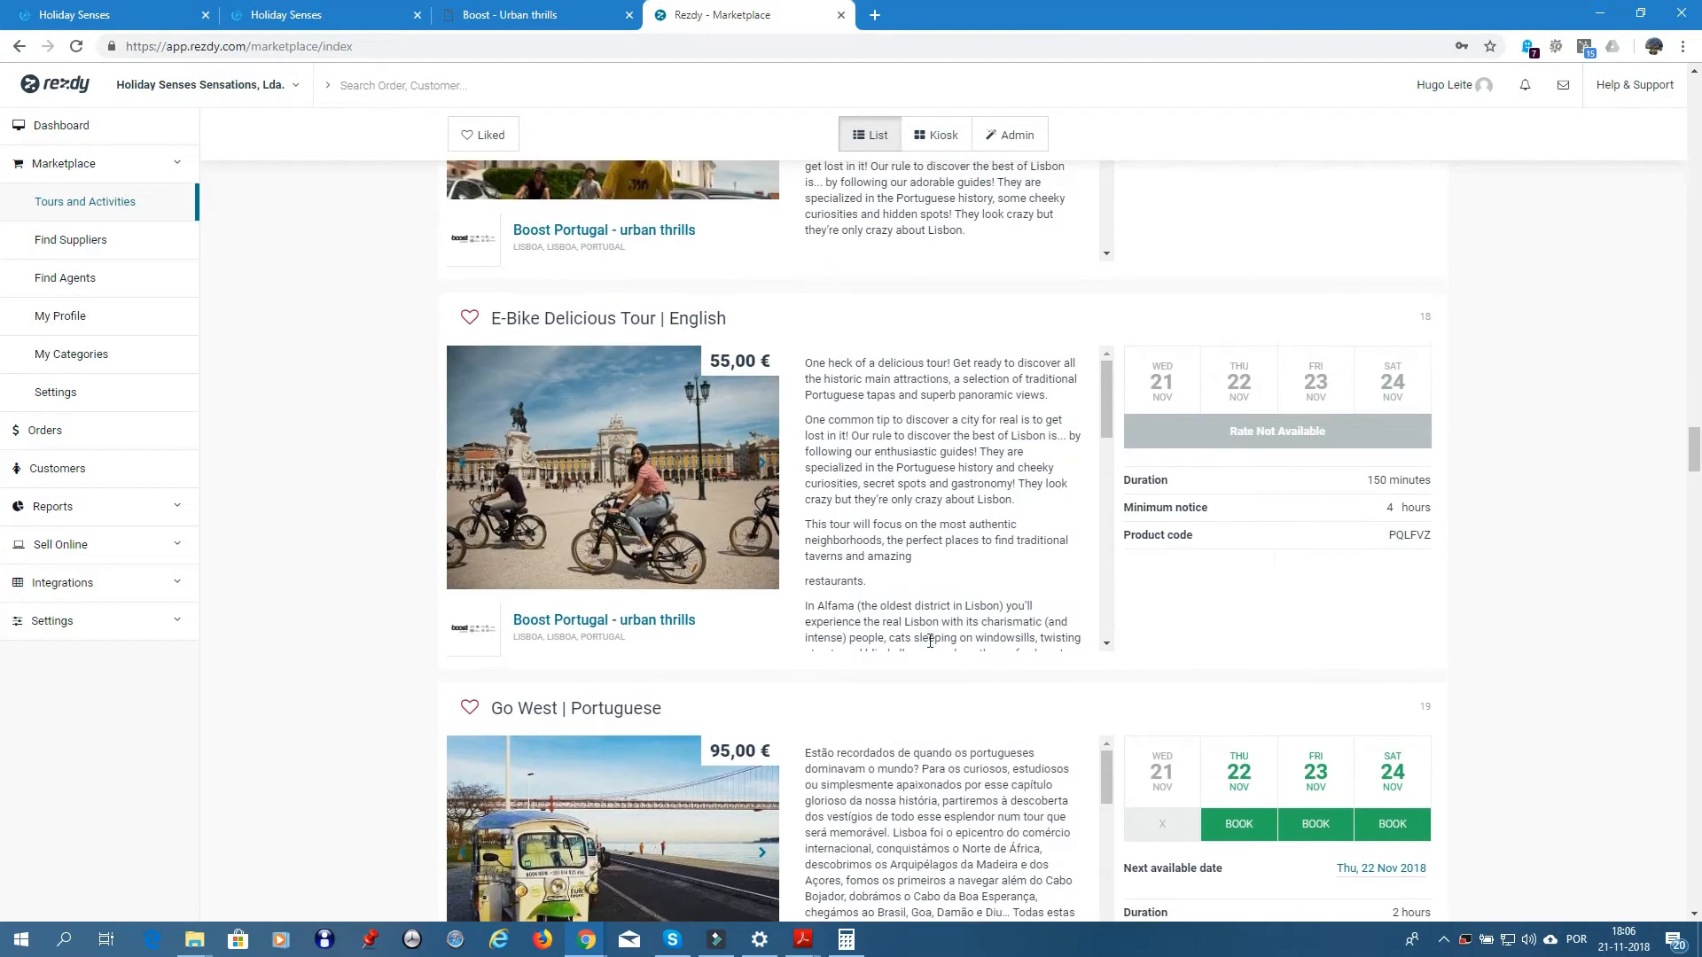
scroll(1503, 683, down, 2)
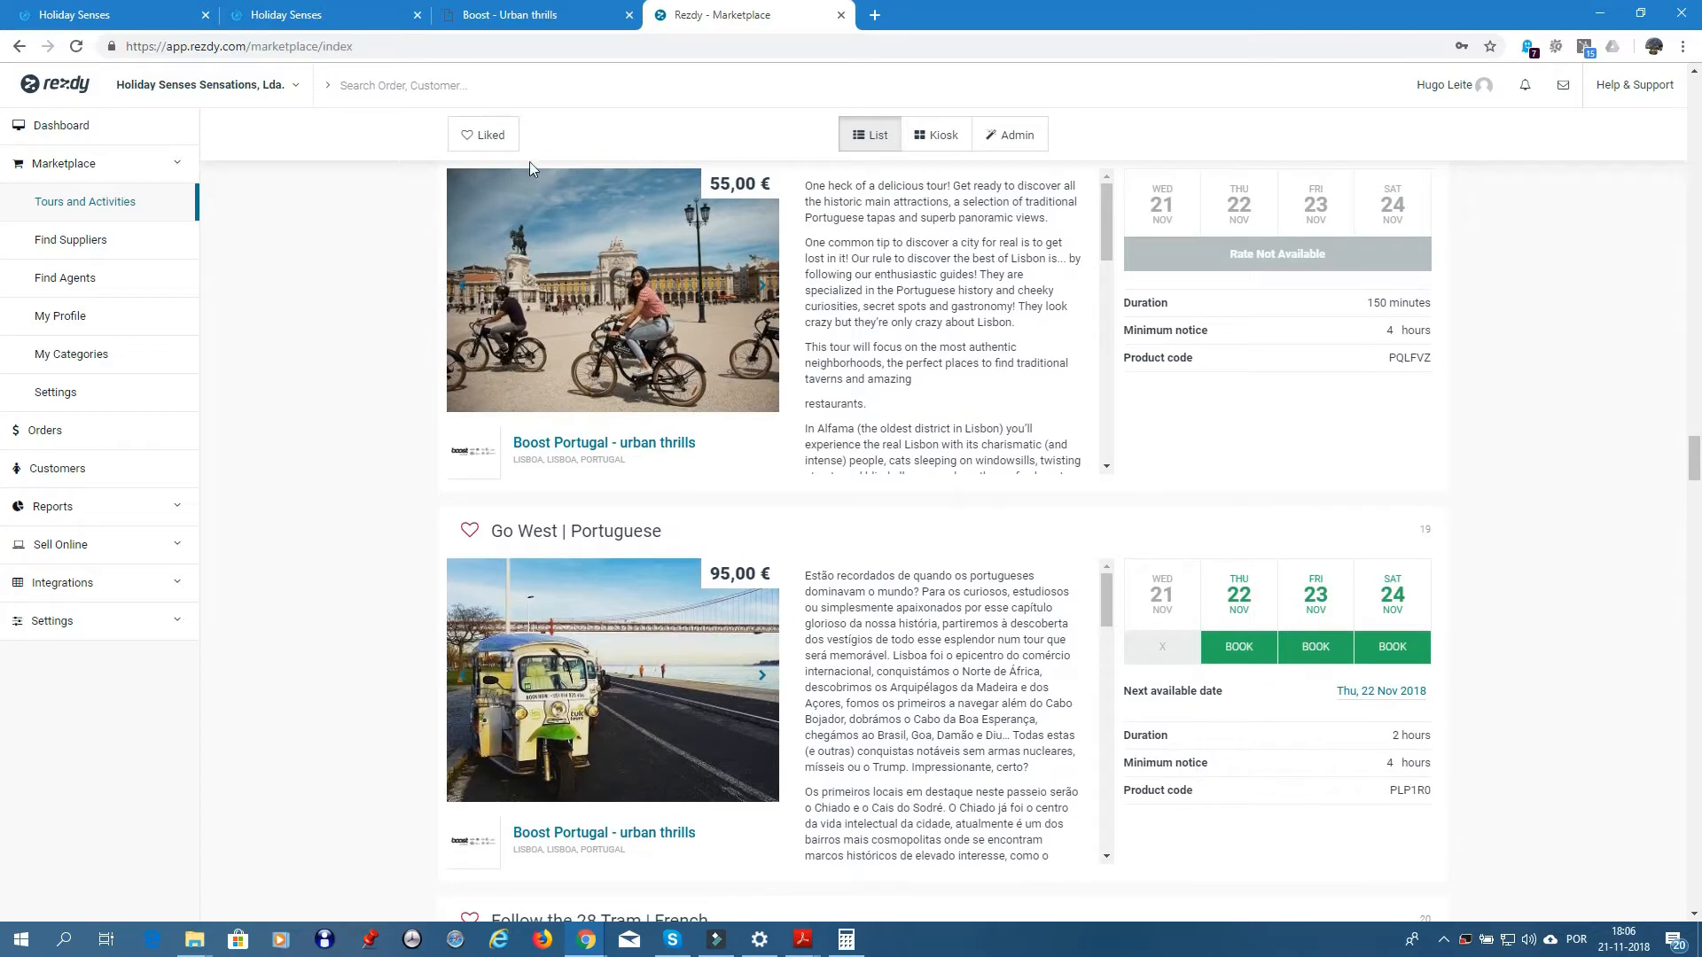
- Set the new service's region to Lisbon
click(131, 28)
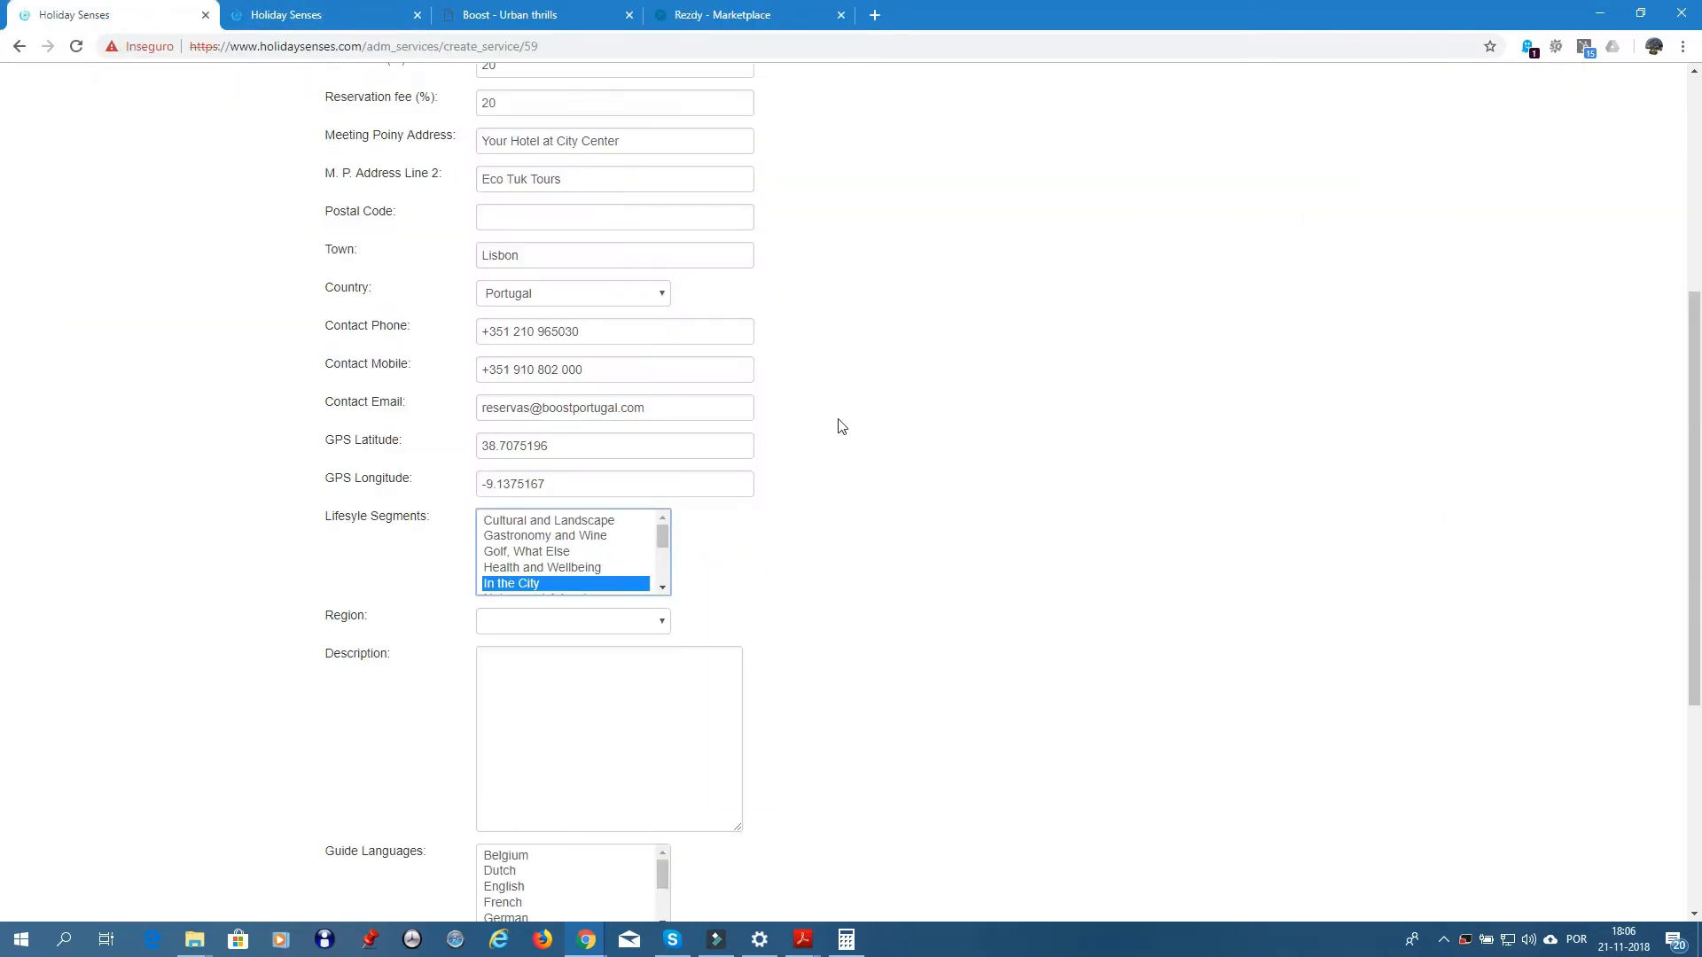
click(656, 623)
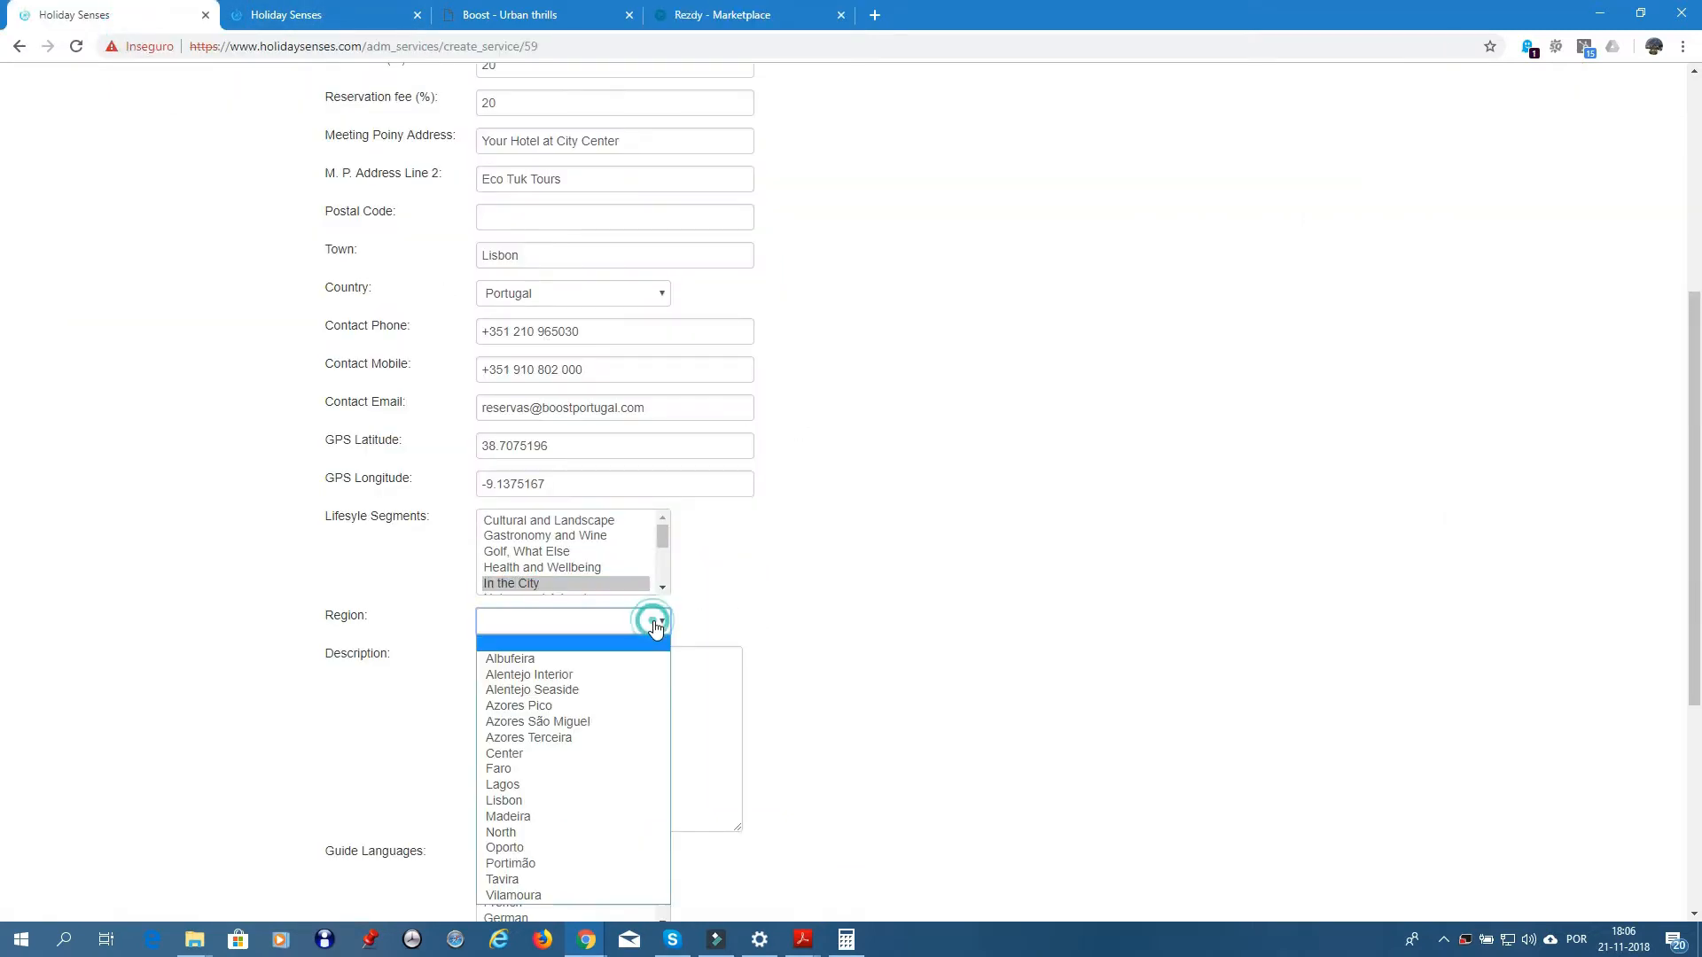
click(538, 802)
- Enlarge the empty Description box by dragging its corner twice
scroll(820, 612, down, 3)
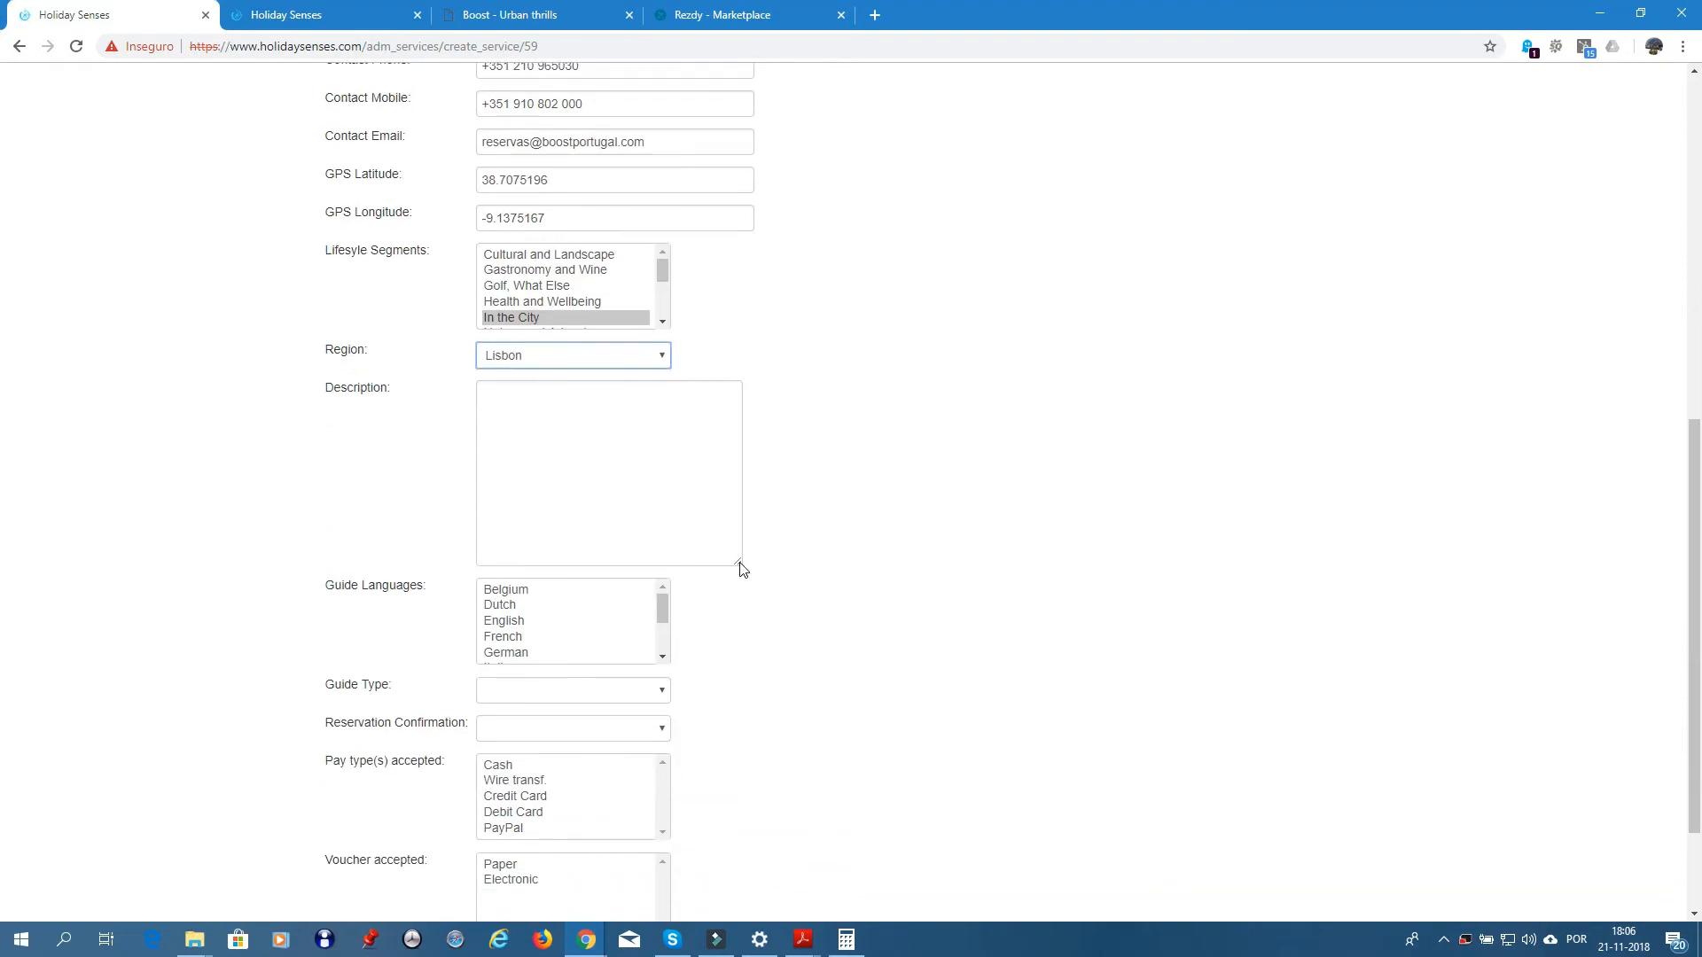
drag(738, 563, 1012, 917)
scroll(1034, 581, down, 3)
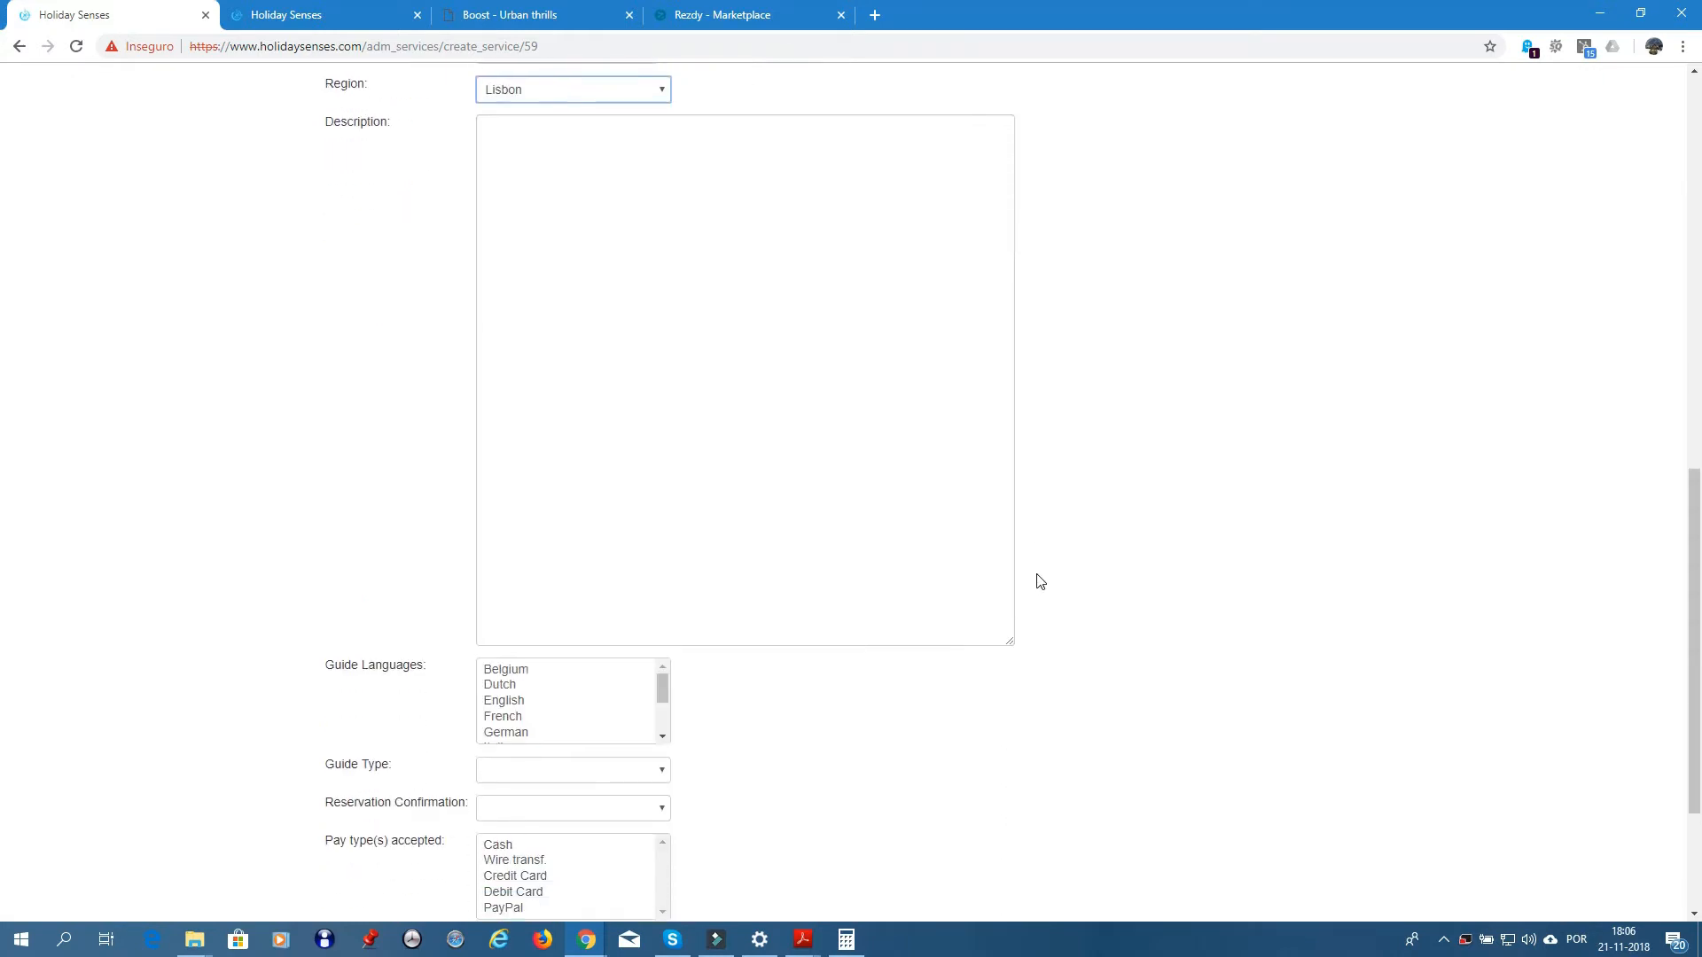
drag(1014, 646, 1114, 813)
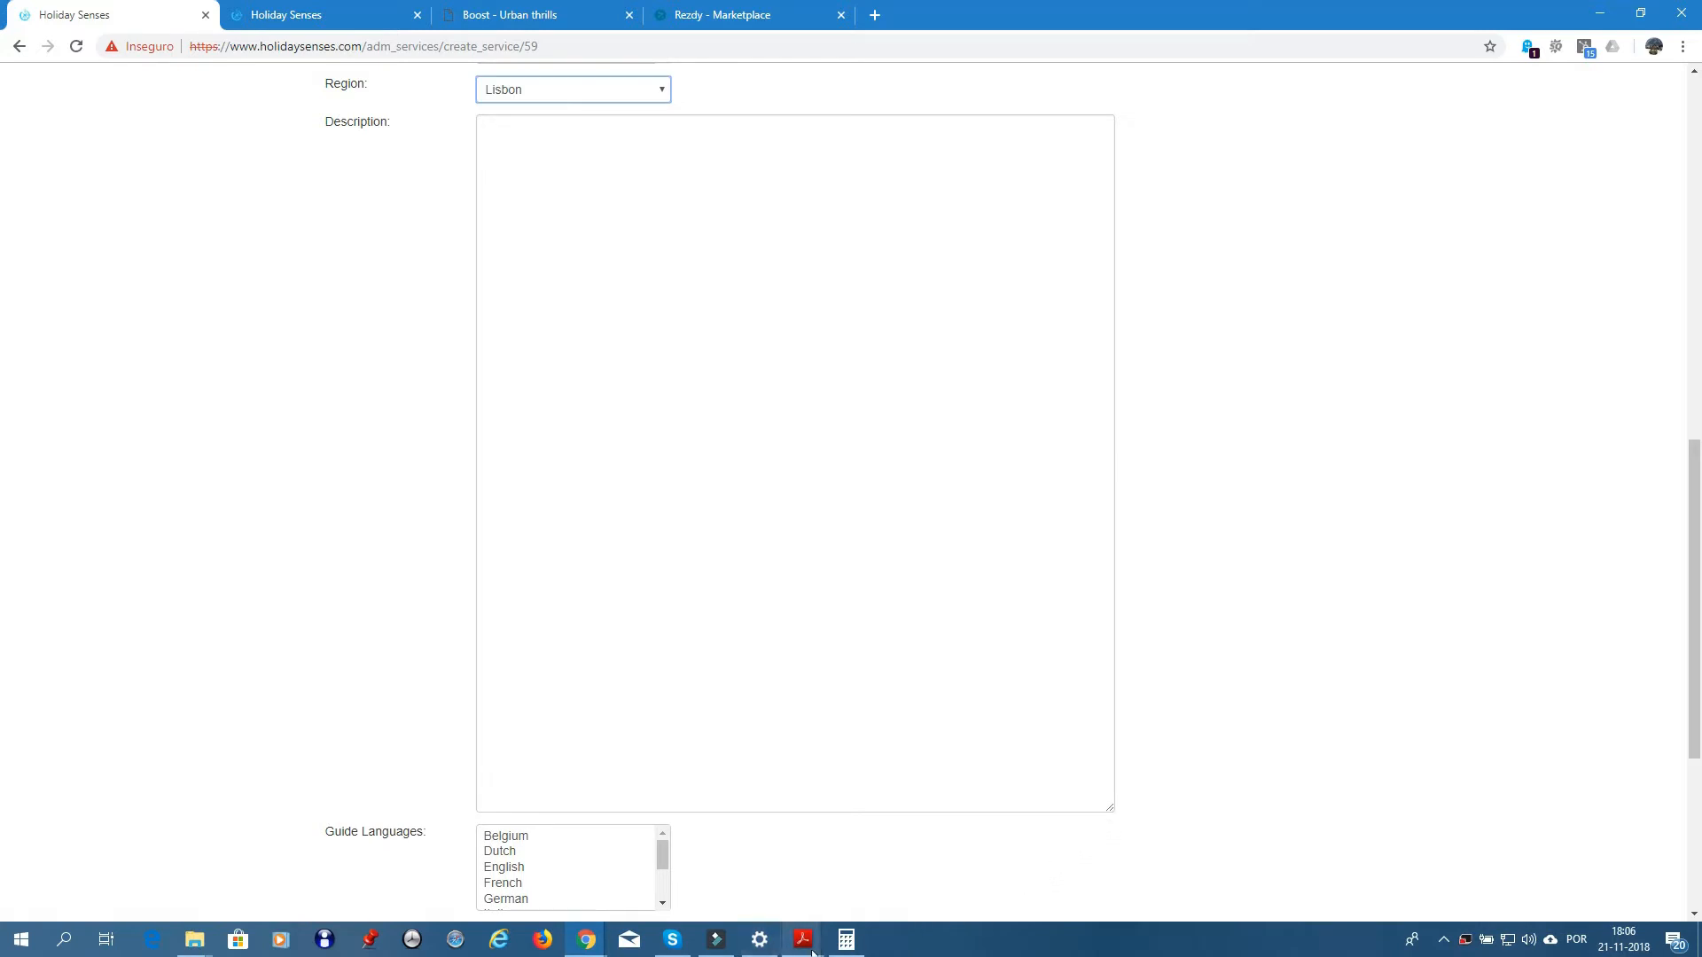
mouse_move(805, 946)
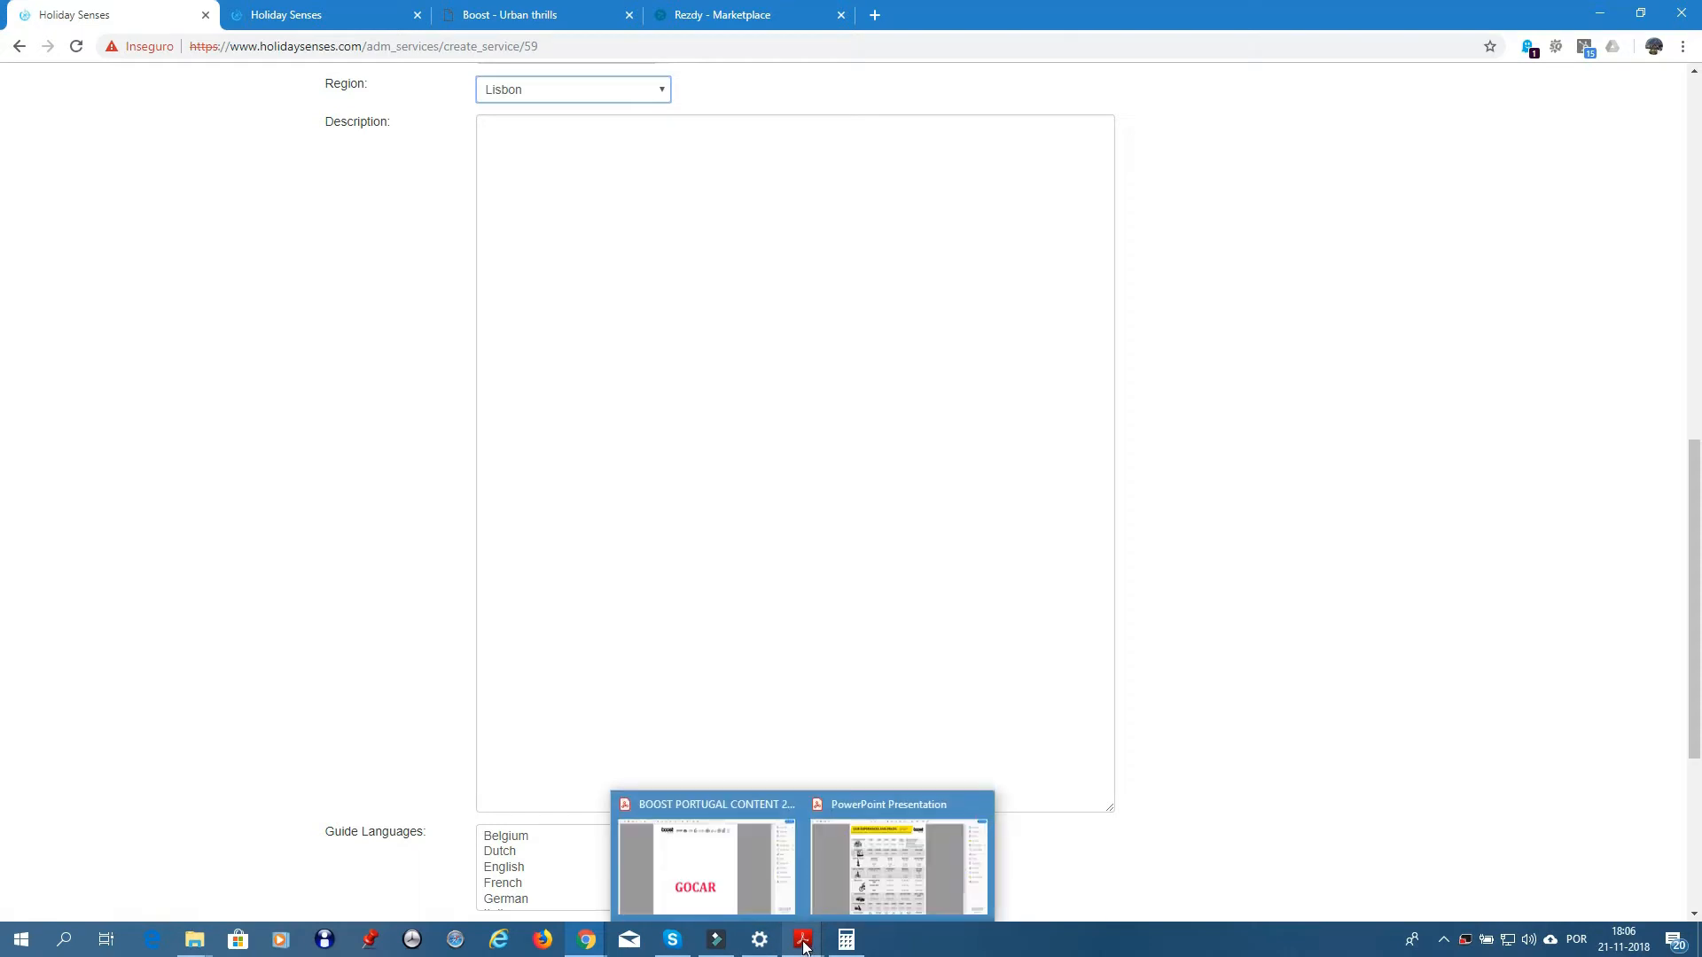
- Scroll the Boost Portugal content PDF down to the GO WEST tour page 28
click(722, 881)
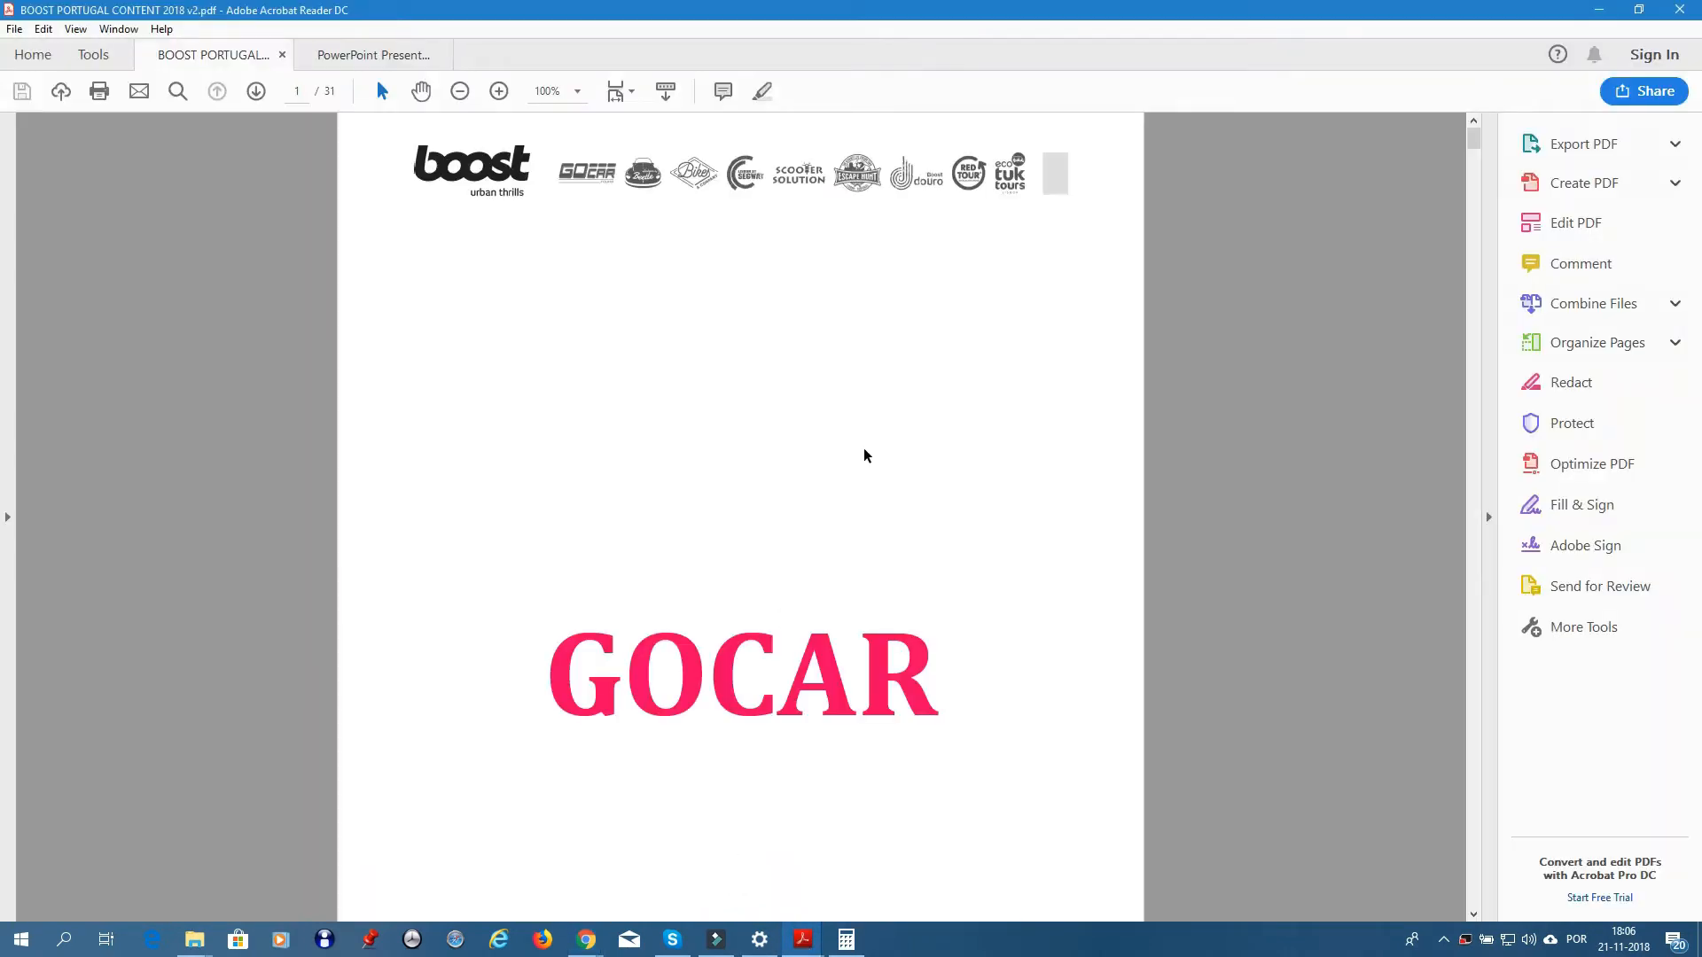
scroll(866, 454, down, 3)
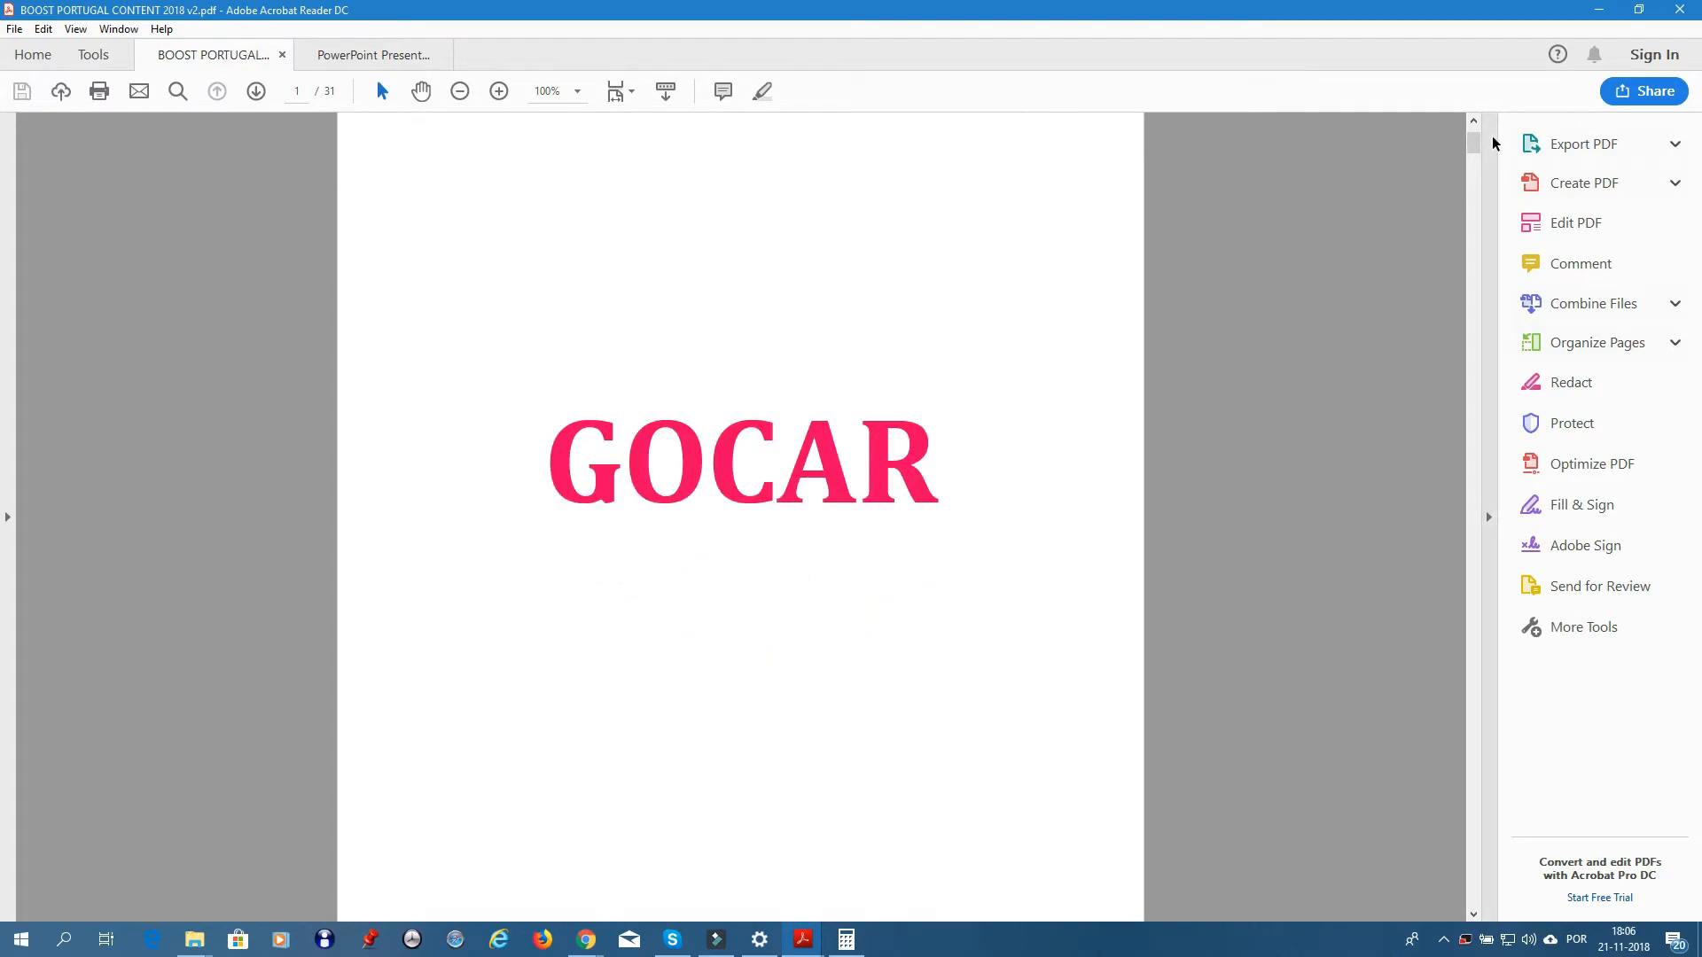
drag(1473, 142, 1569, 725)
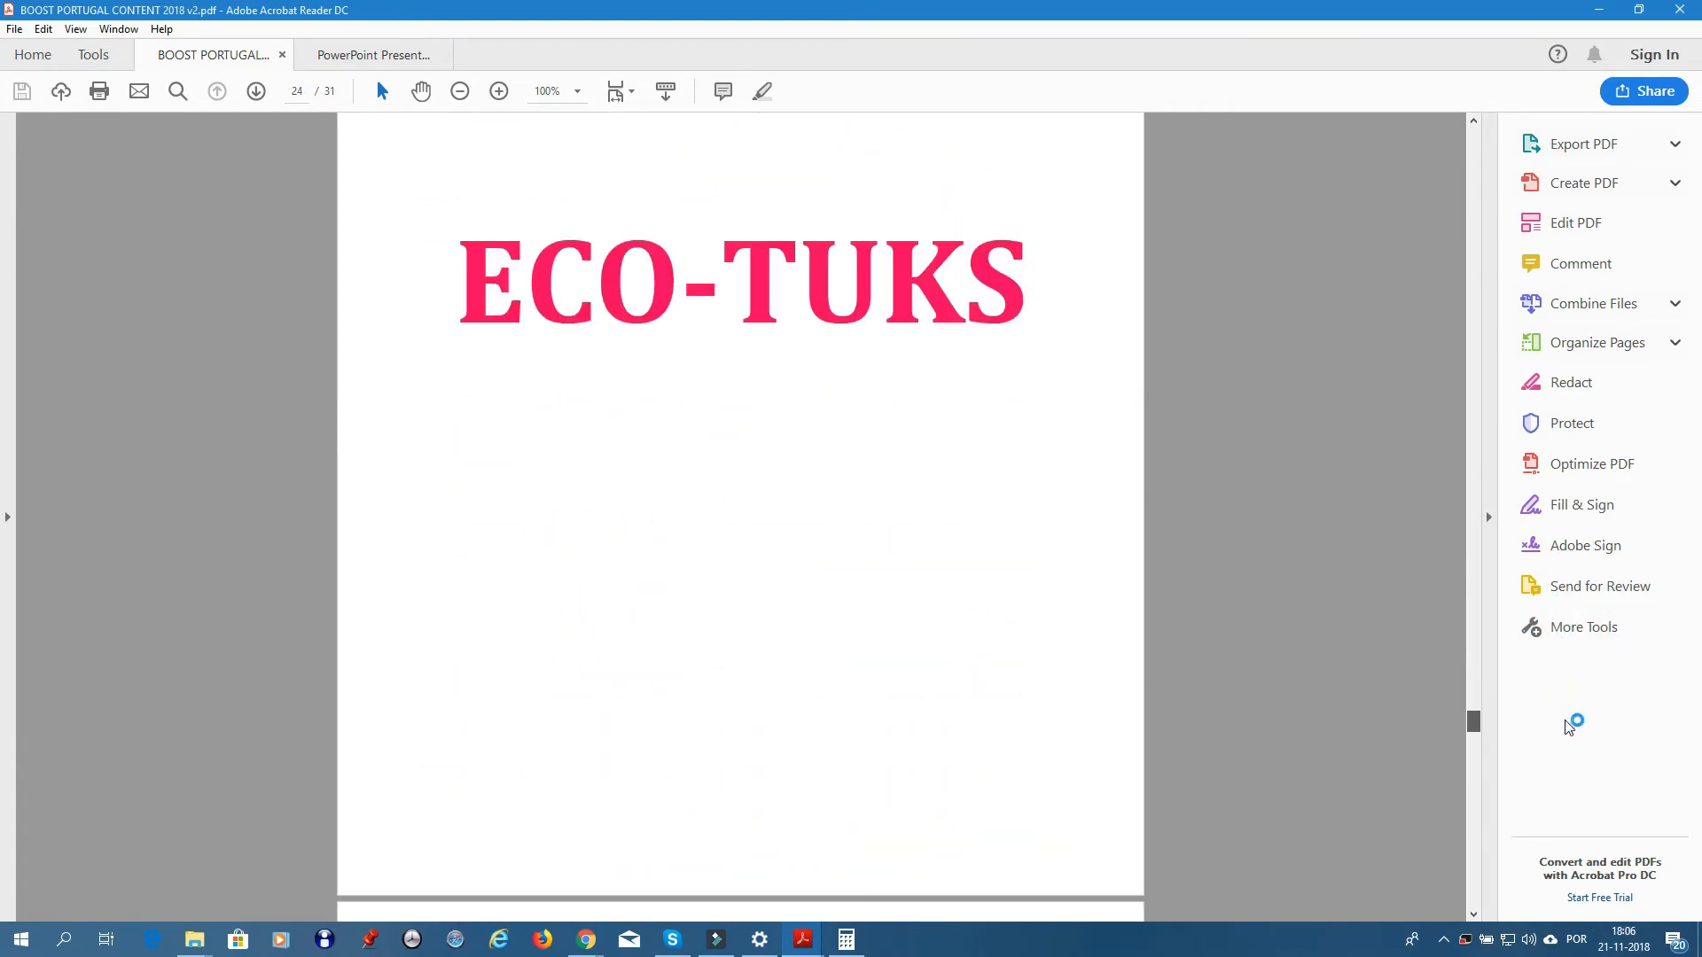
scroll(1155, 528, down, 4)
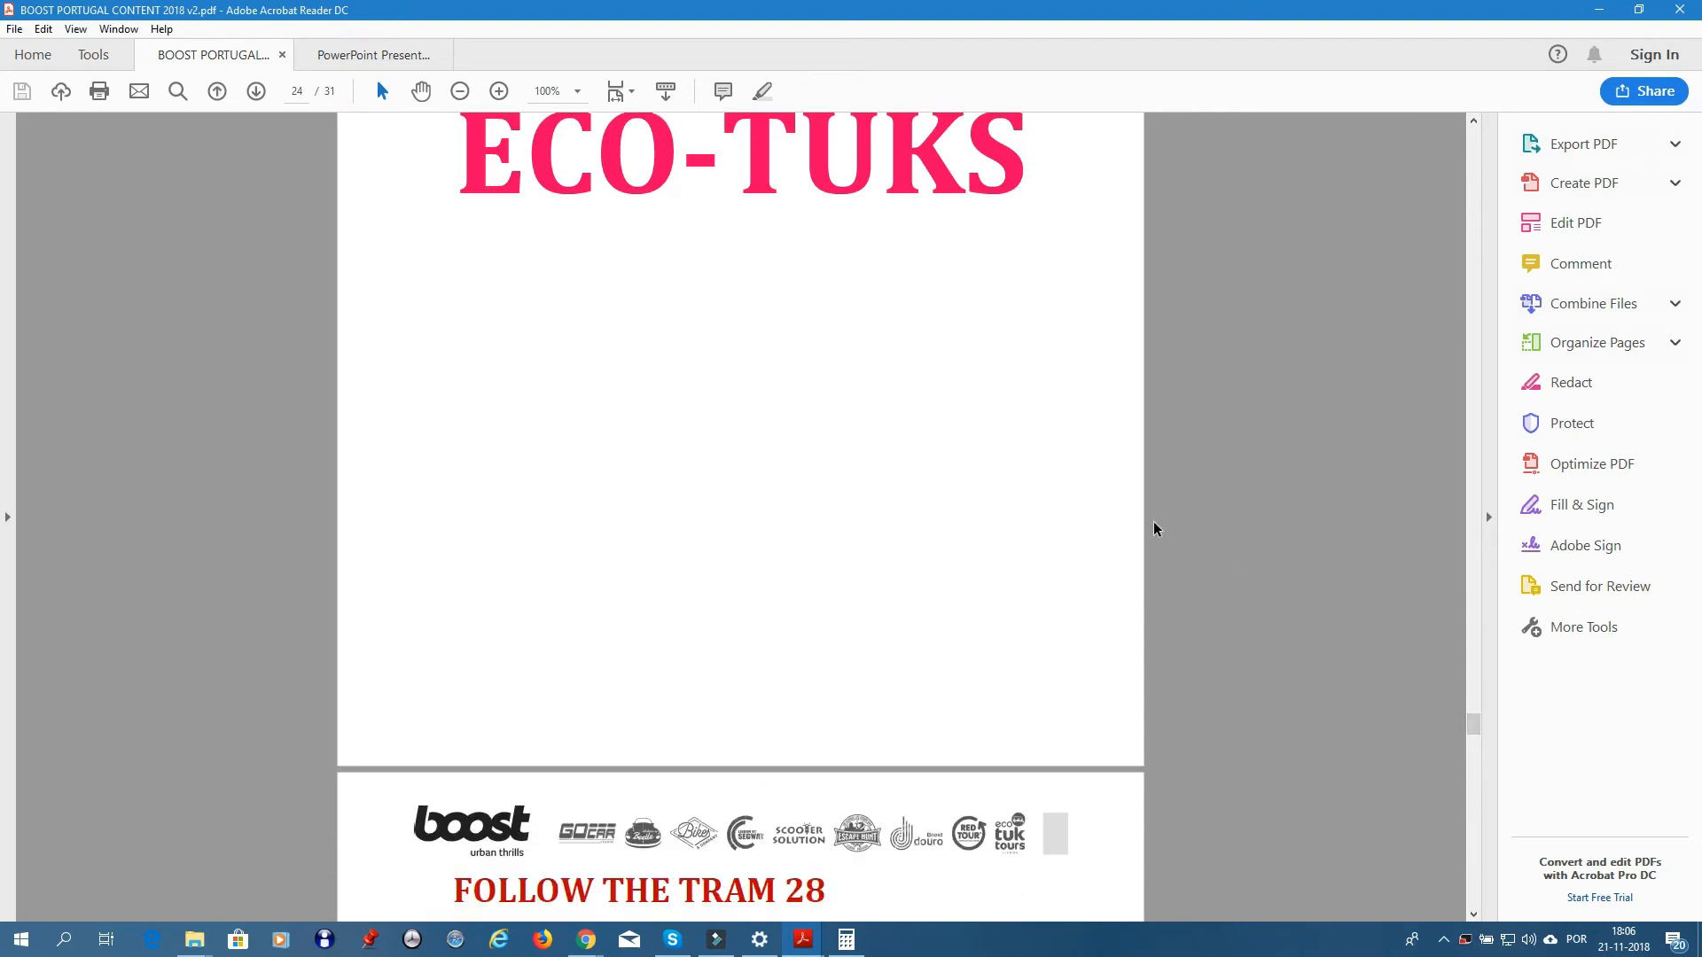
scroll(1184, 510, down, 5)
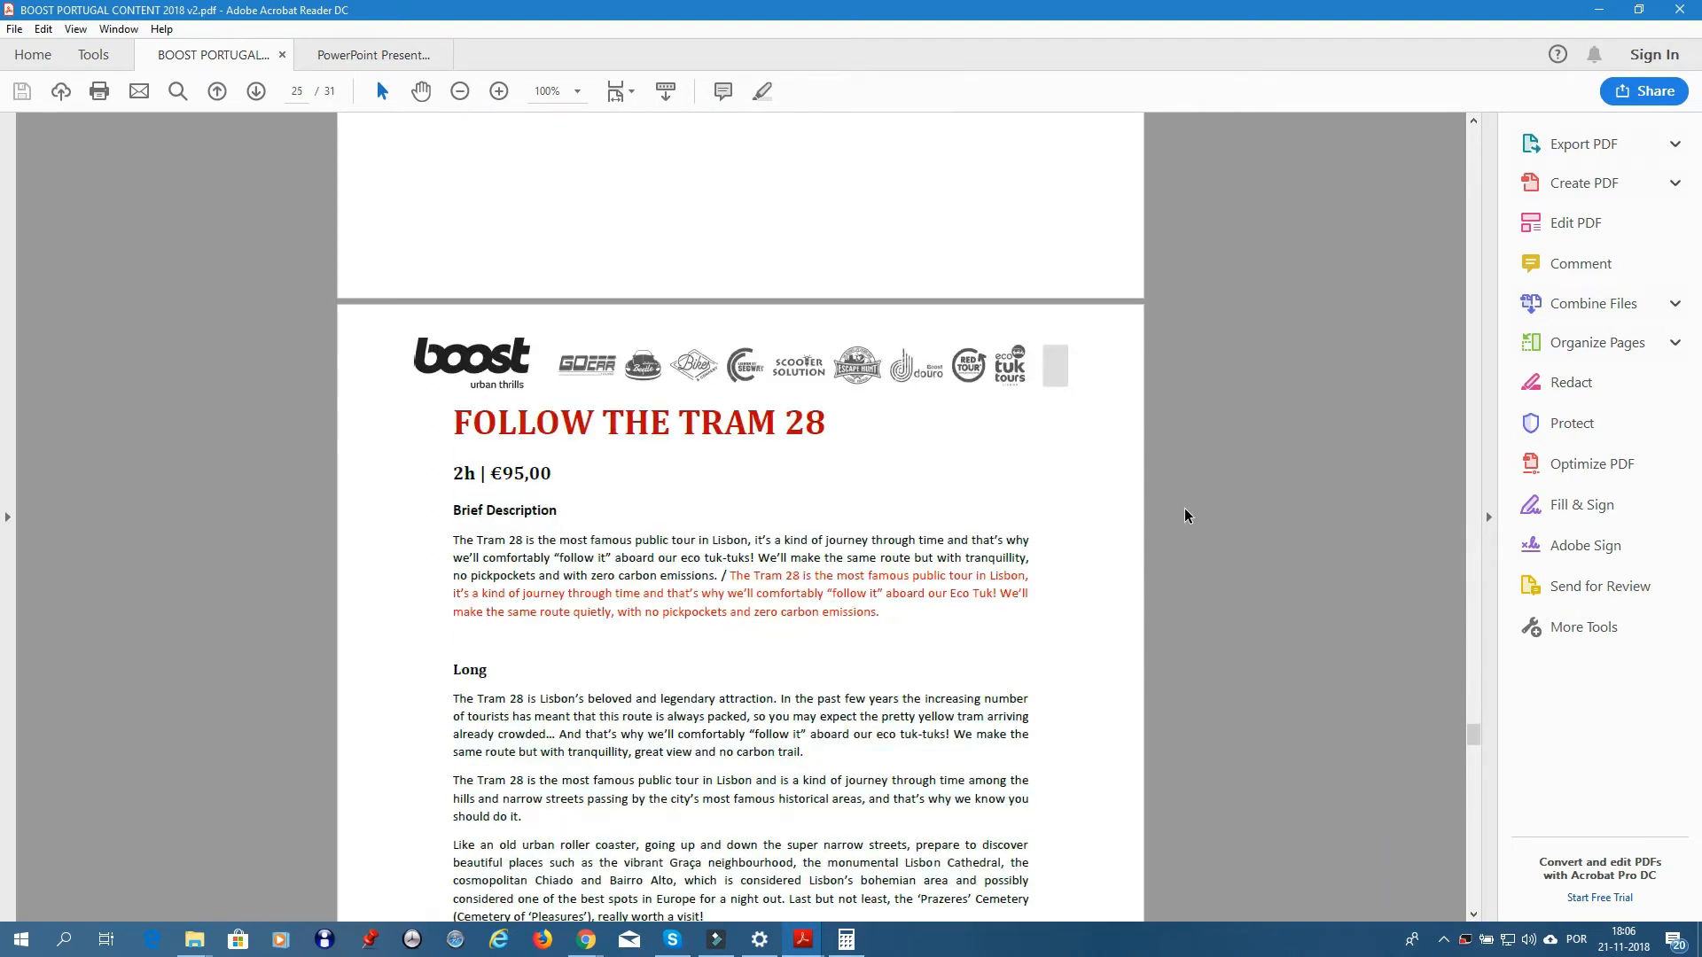
scroll(1182, 505, down, 2)
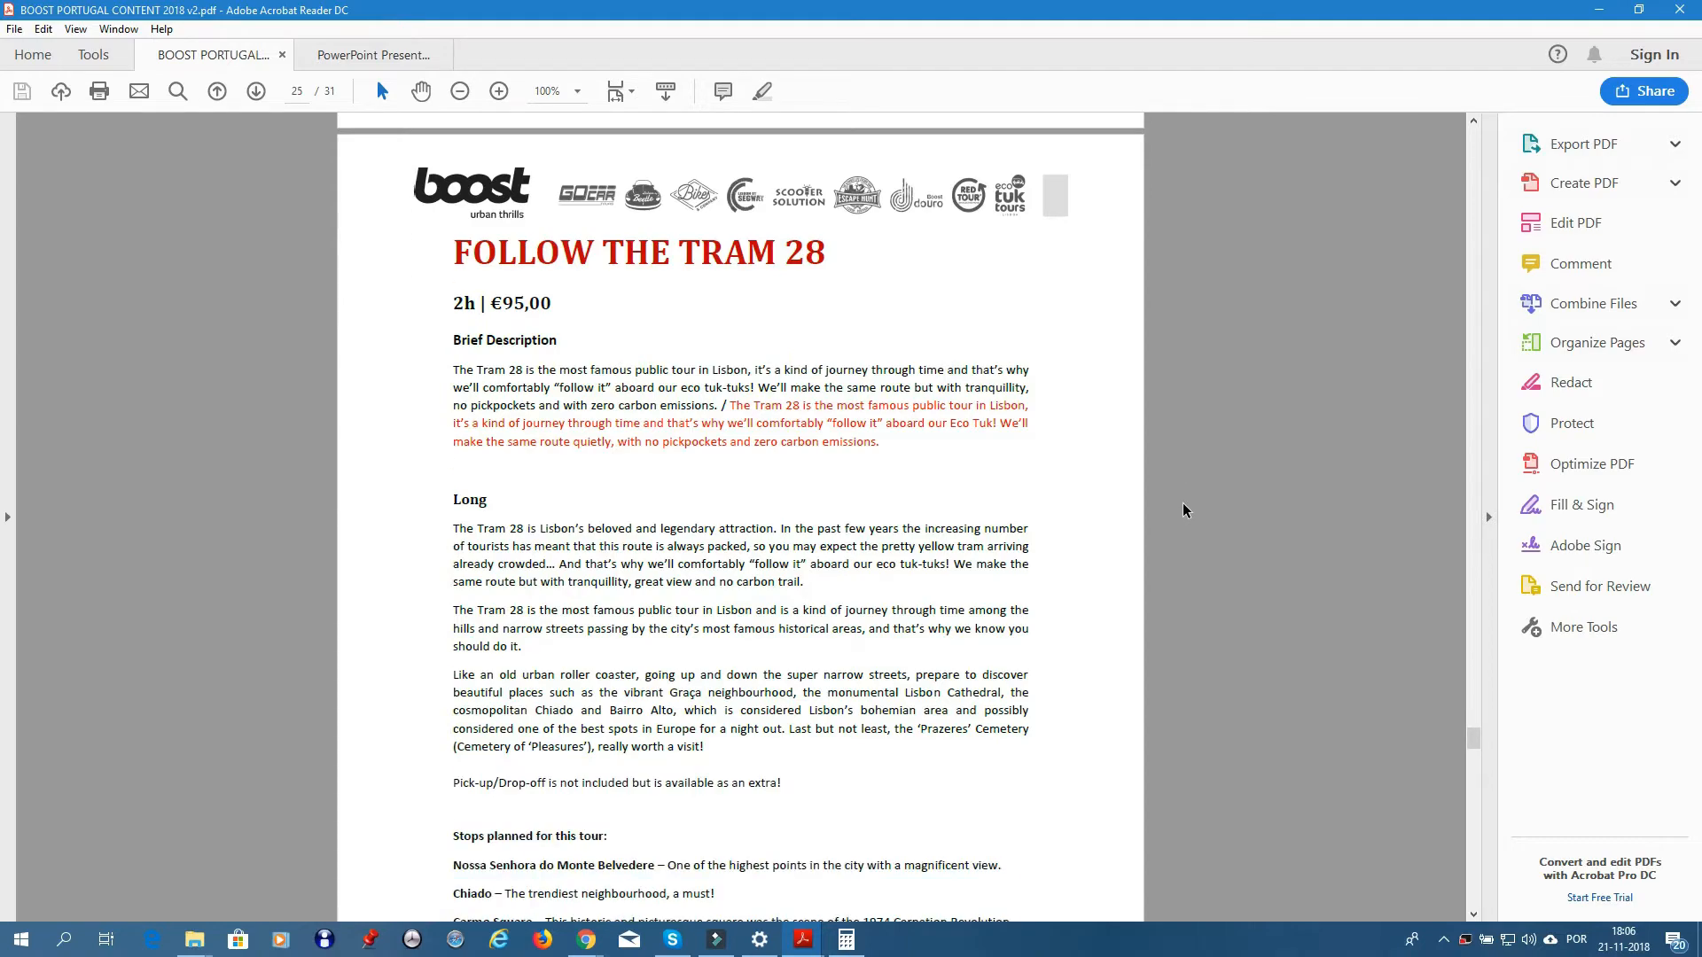
scroll(1183, 510, down, 10)
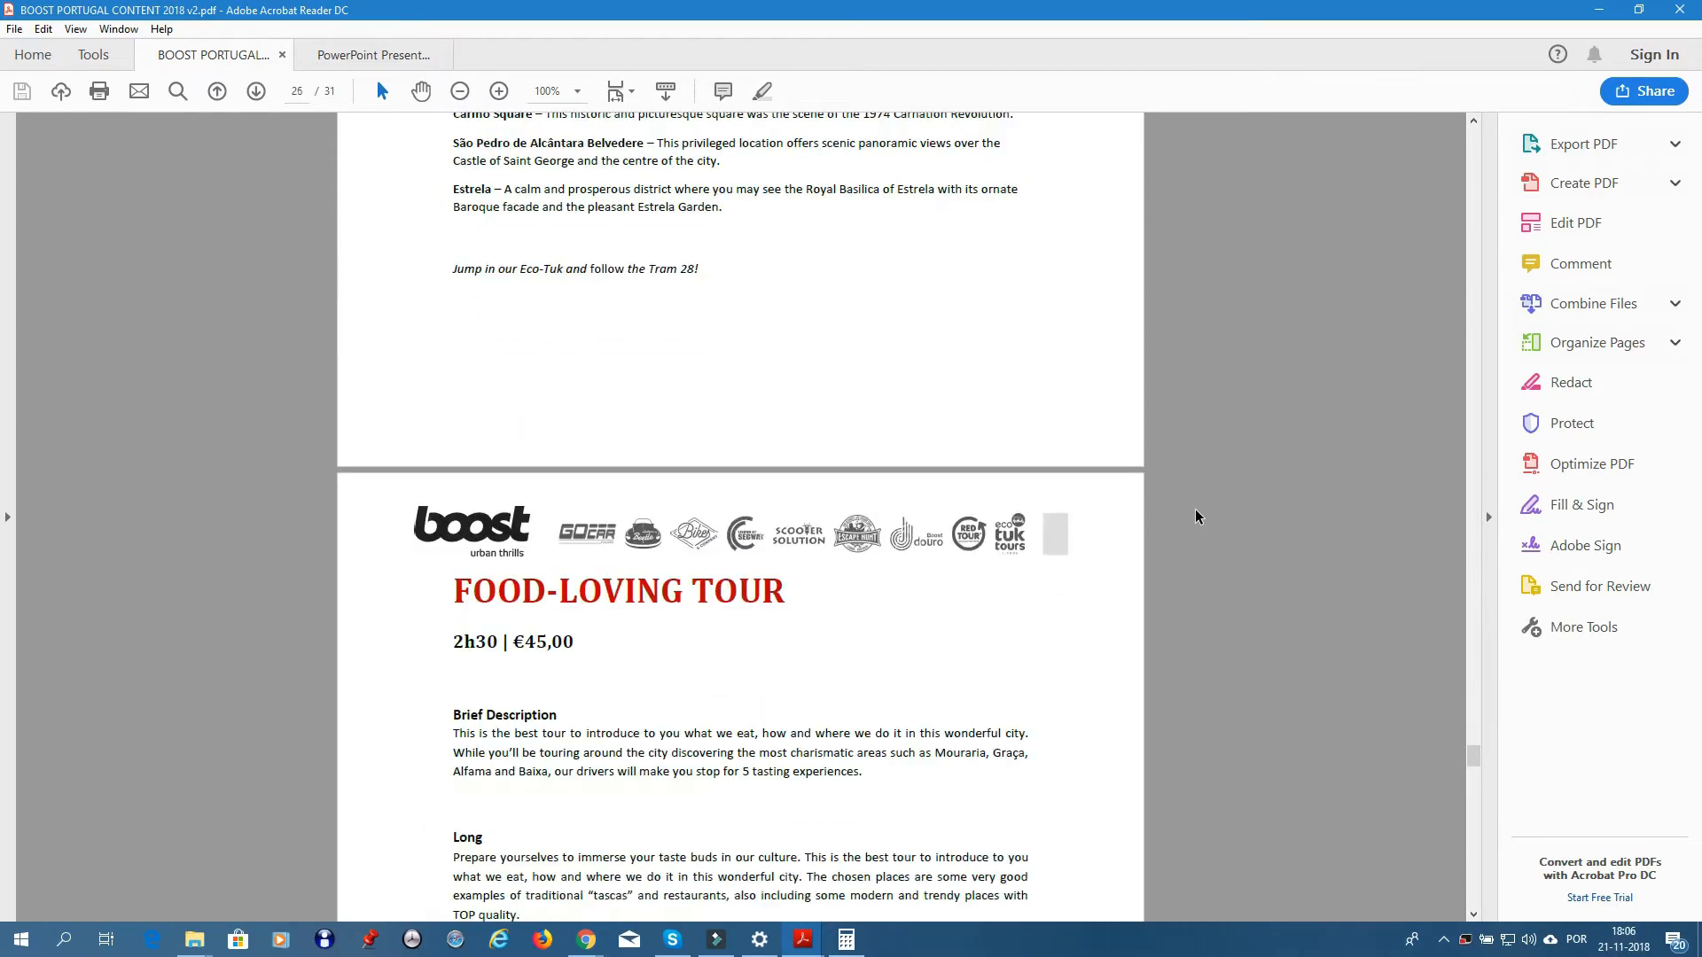
scroll(1195, 514, down, 10)
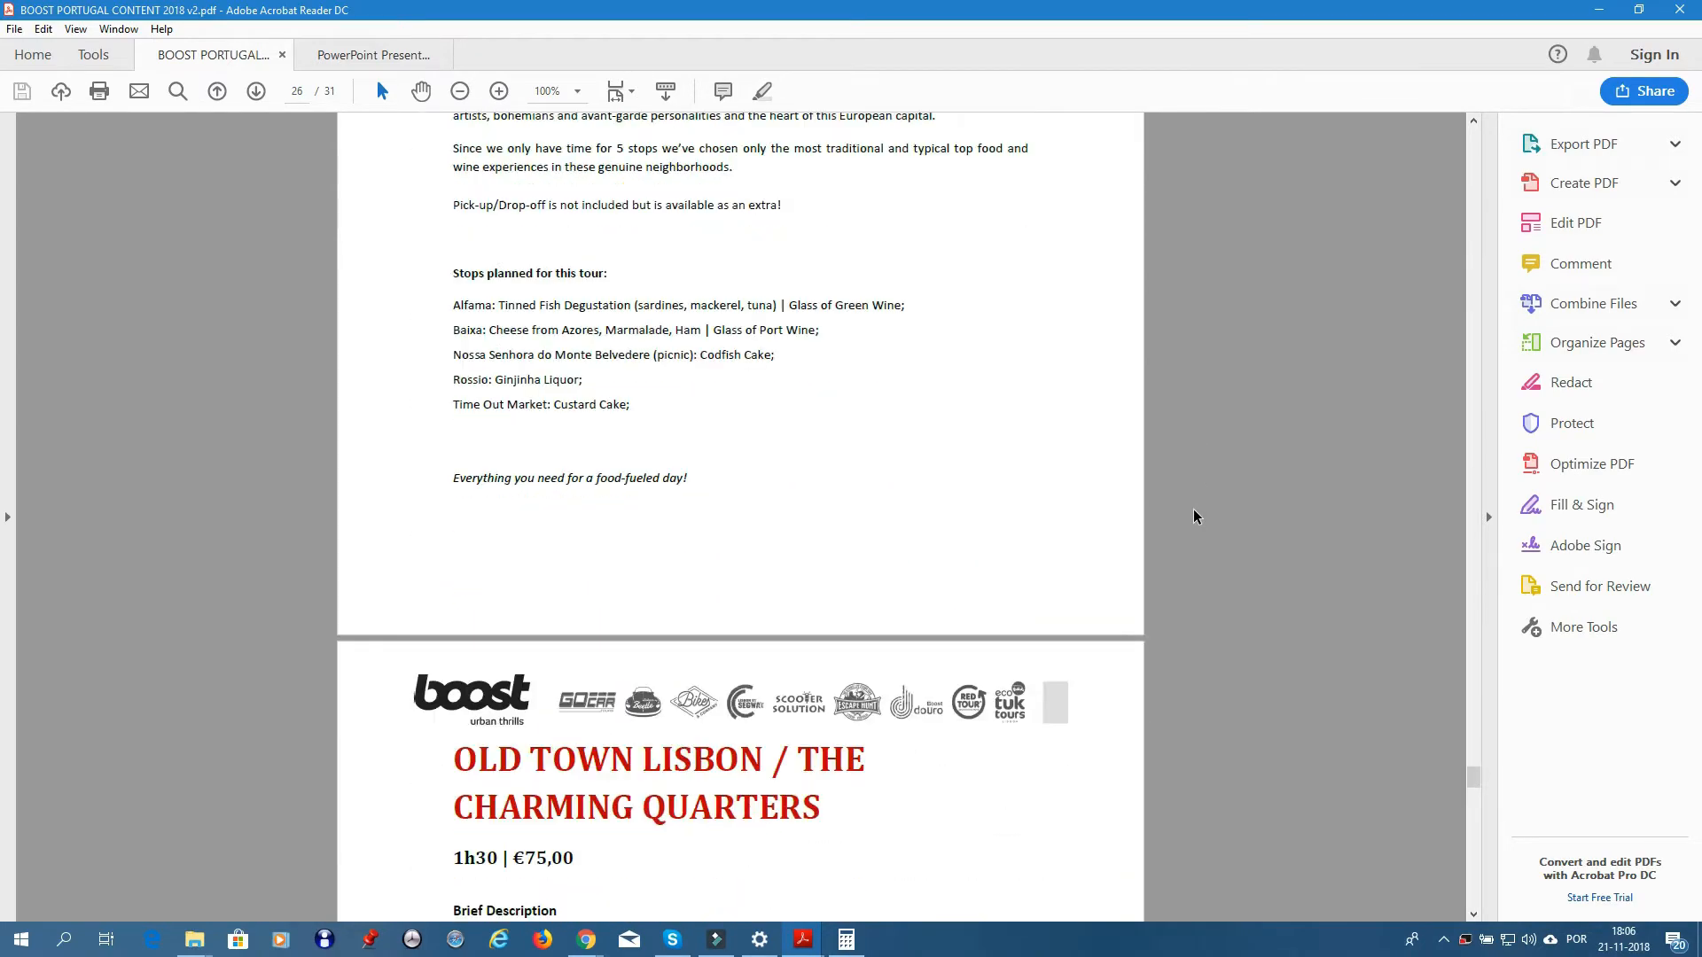
scroll(1193, 519, down, 1)
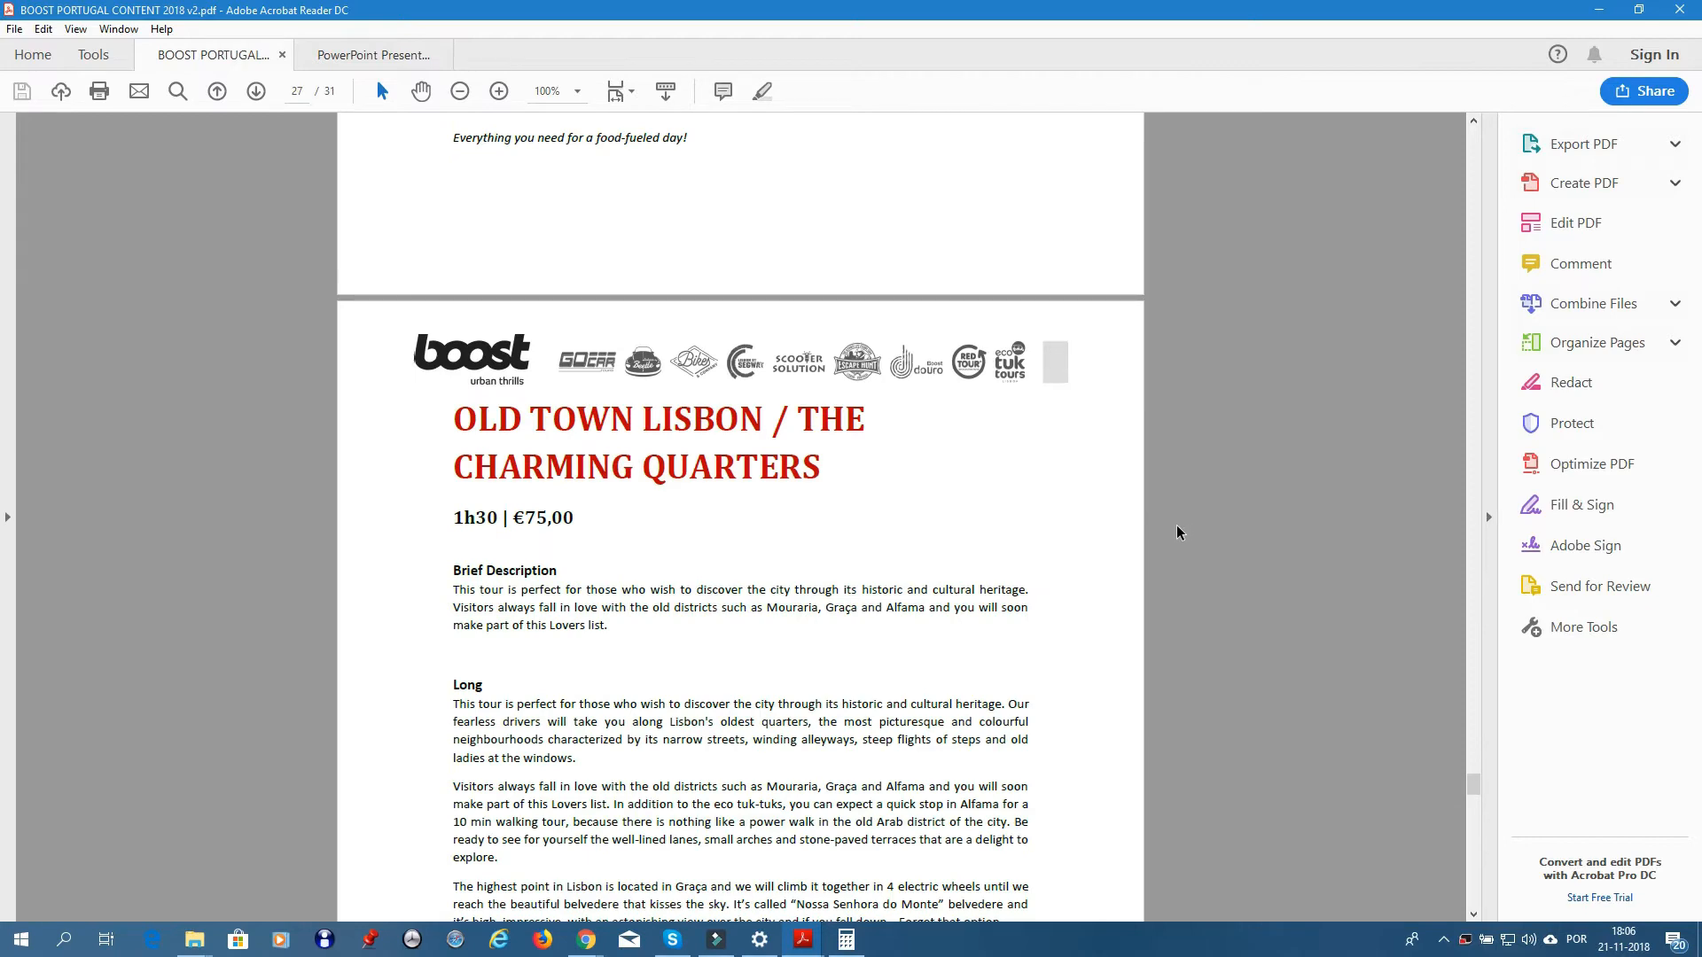
scroll(1175, 530, down, 8)
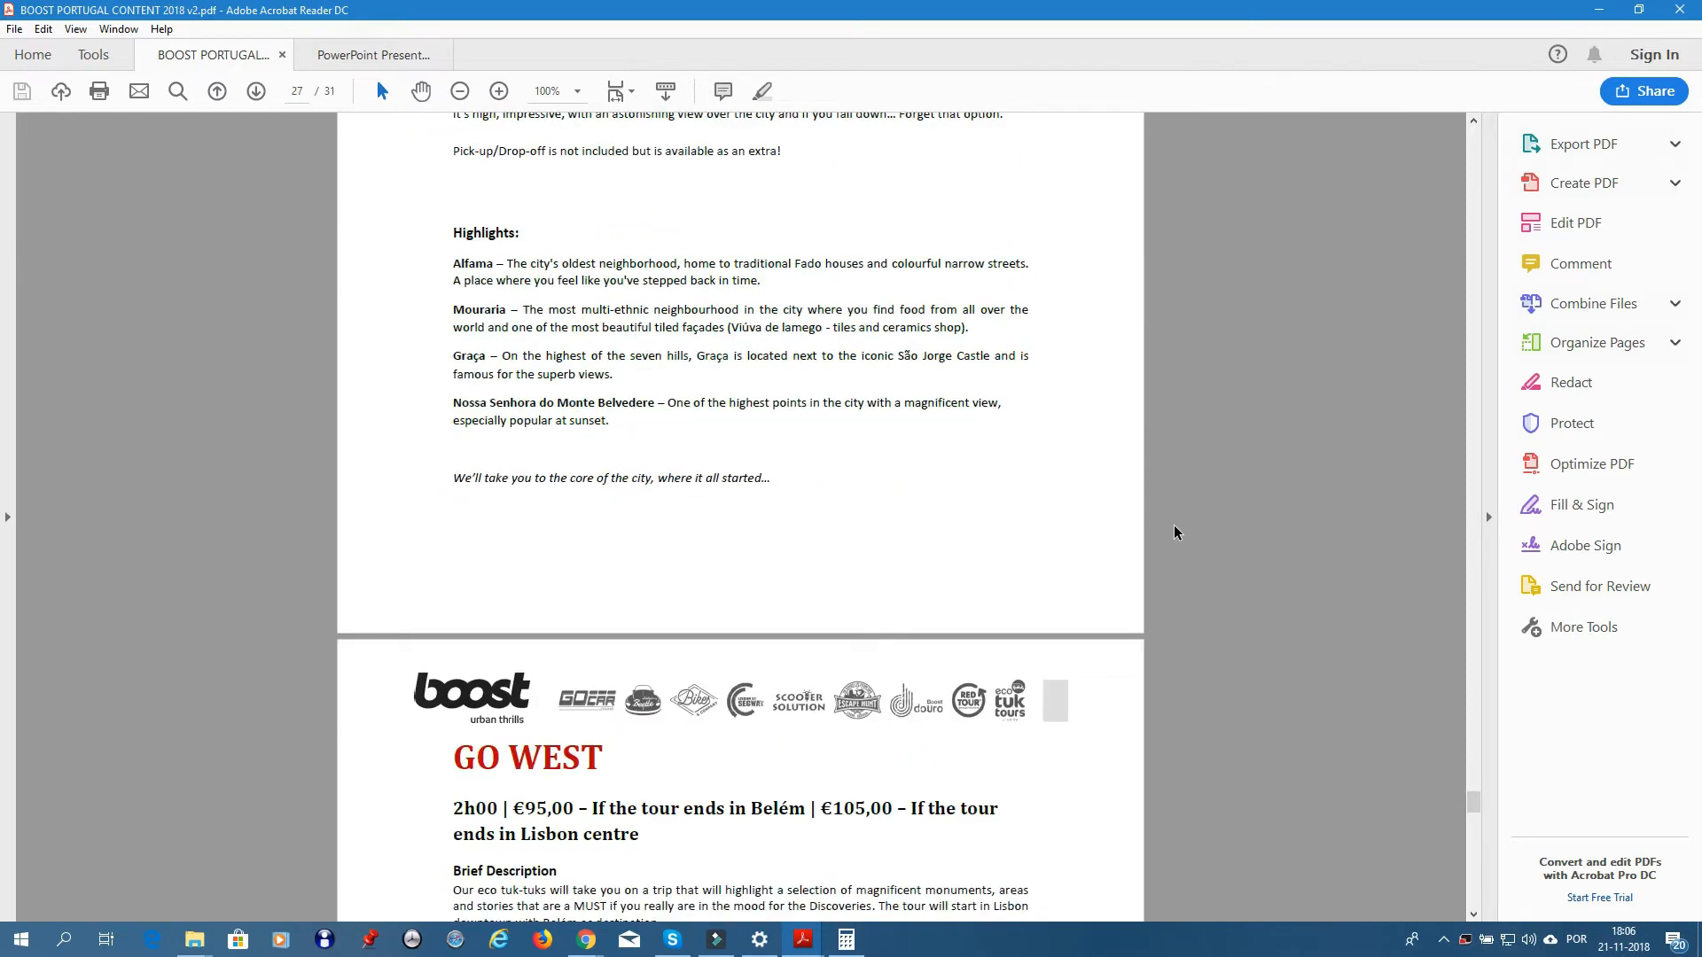
scroll(1174, 529, down, 5)
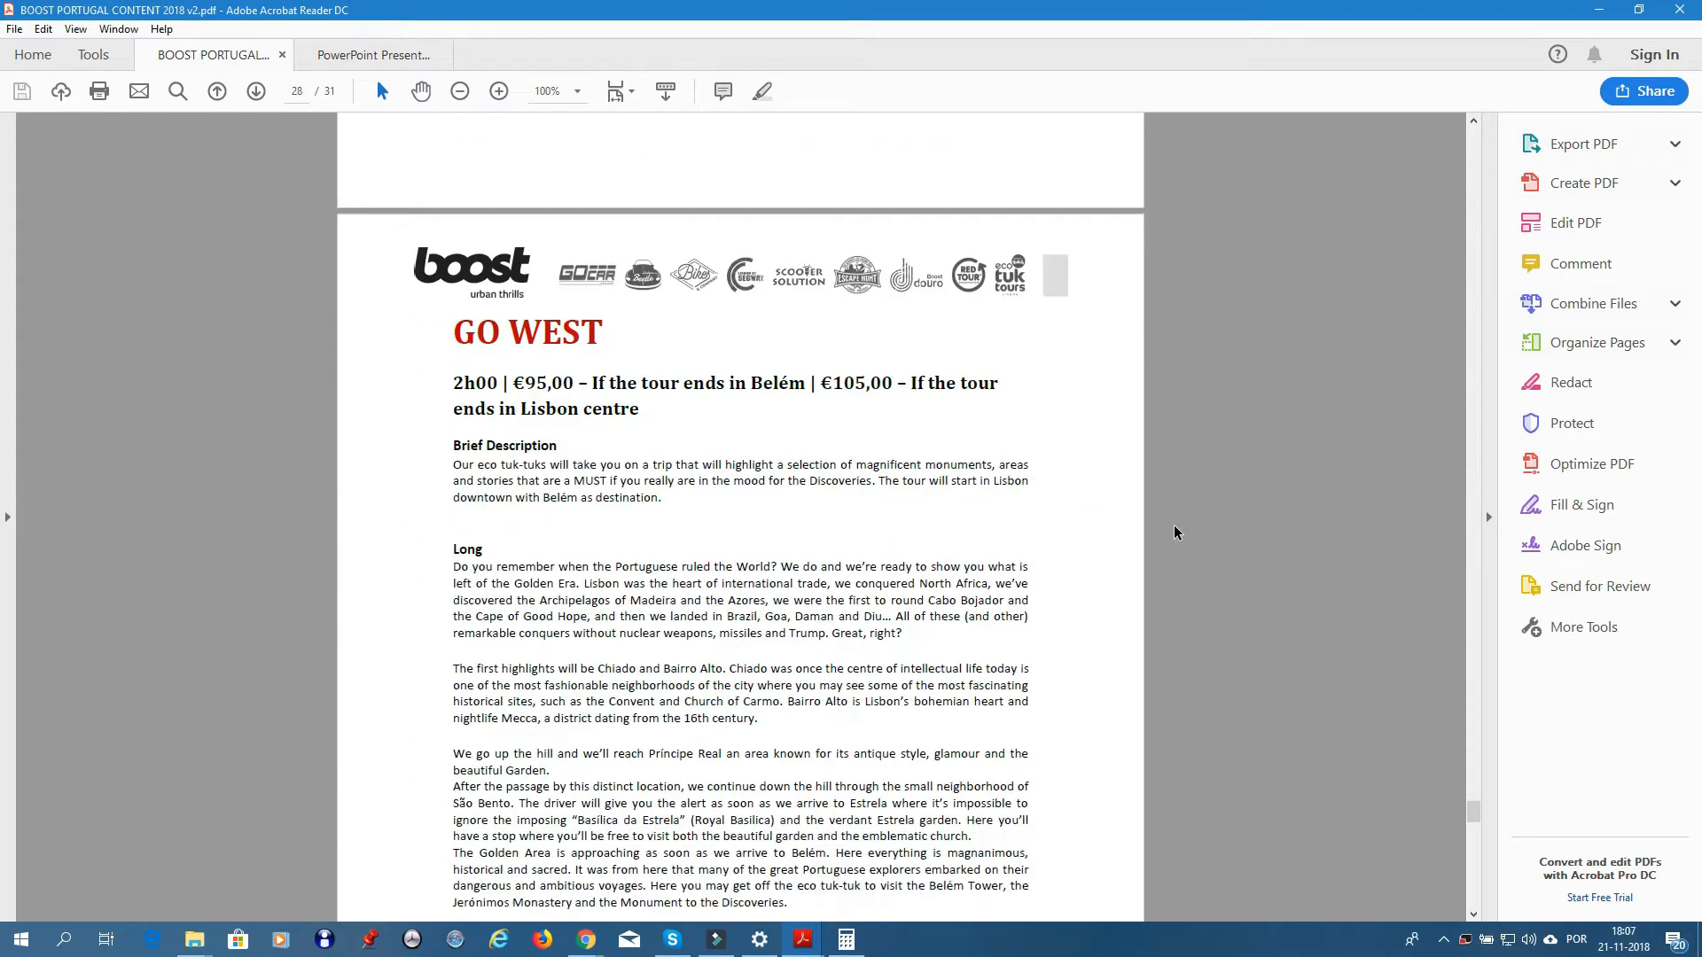
scroll(1175, 532, down, 1)
scroll(1175, 532, down, 1)
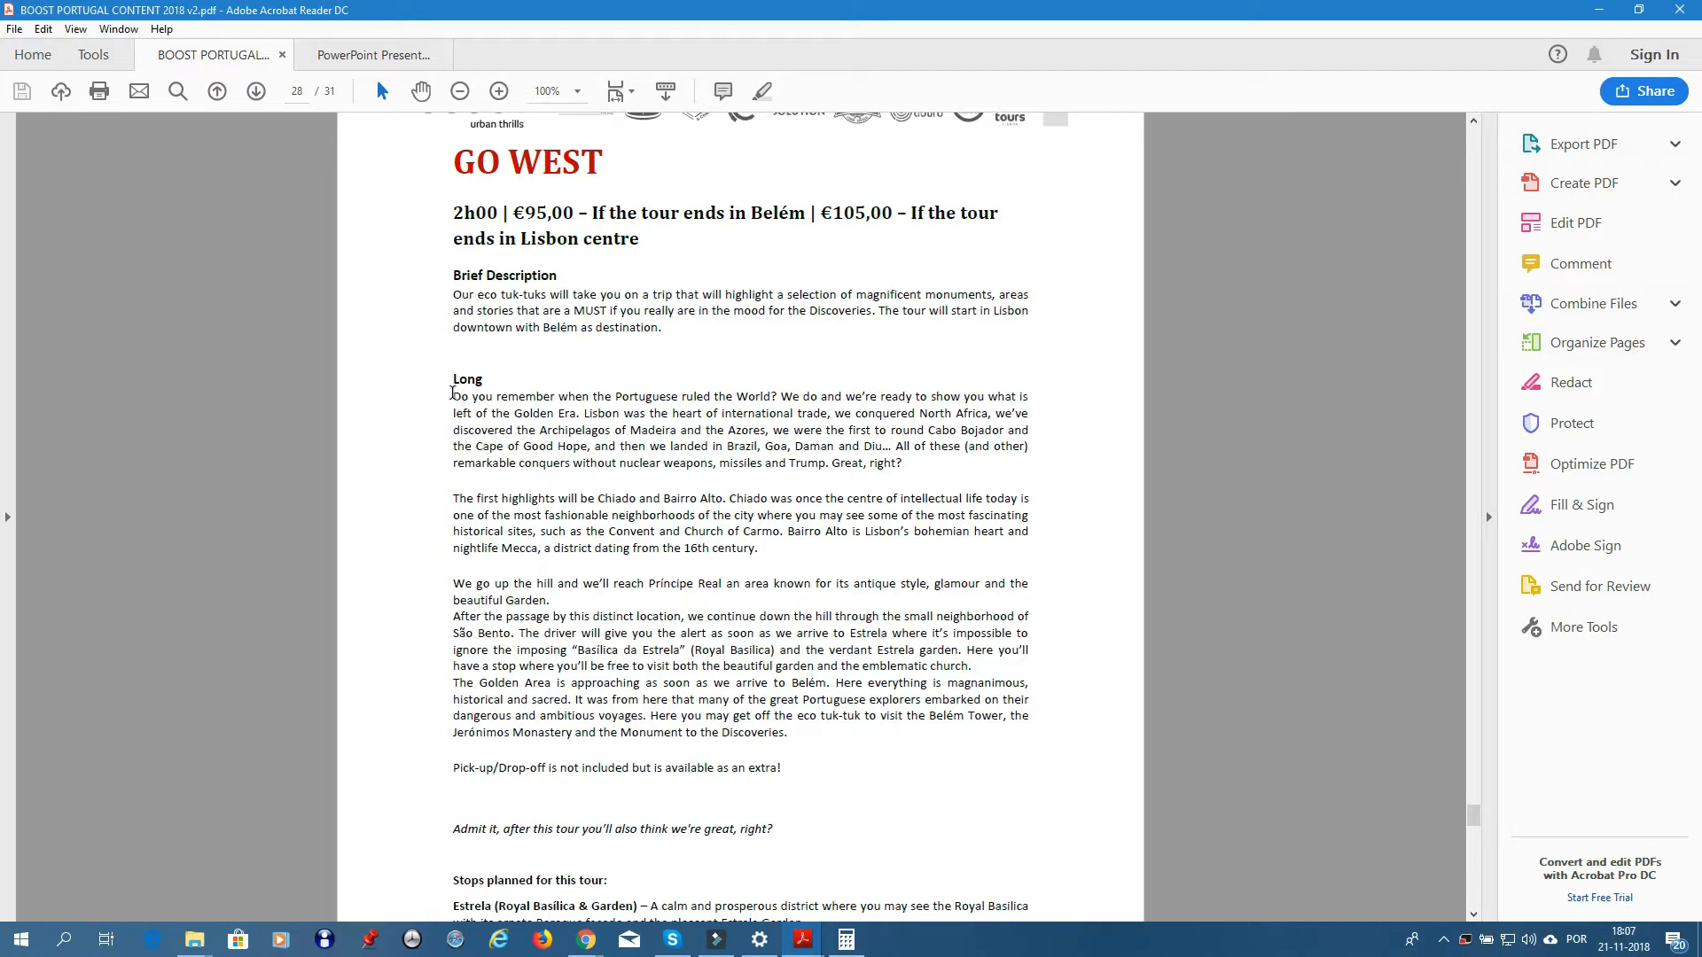
- Select the whole Go West Long description and return to the Holiday Senses browser window
drag(452, 394, 789, 768)
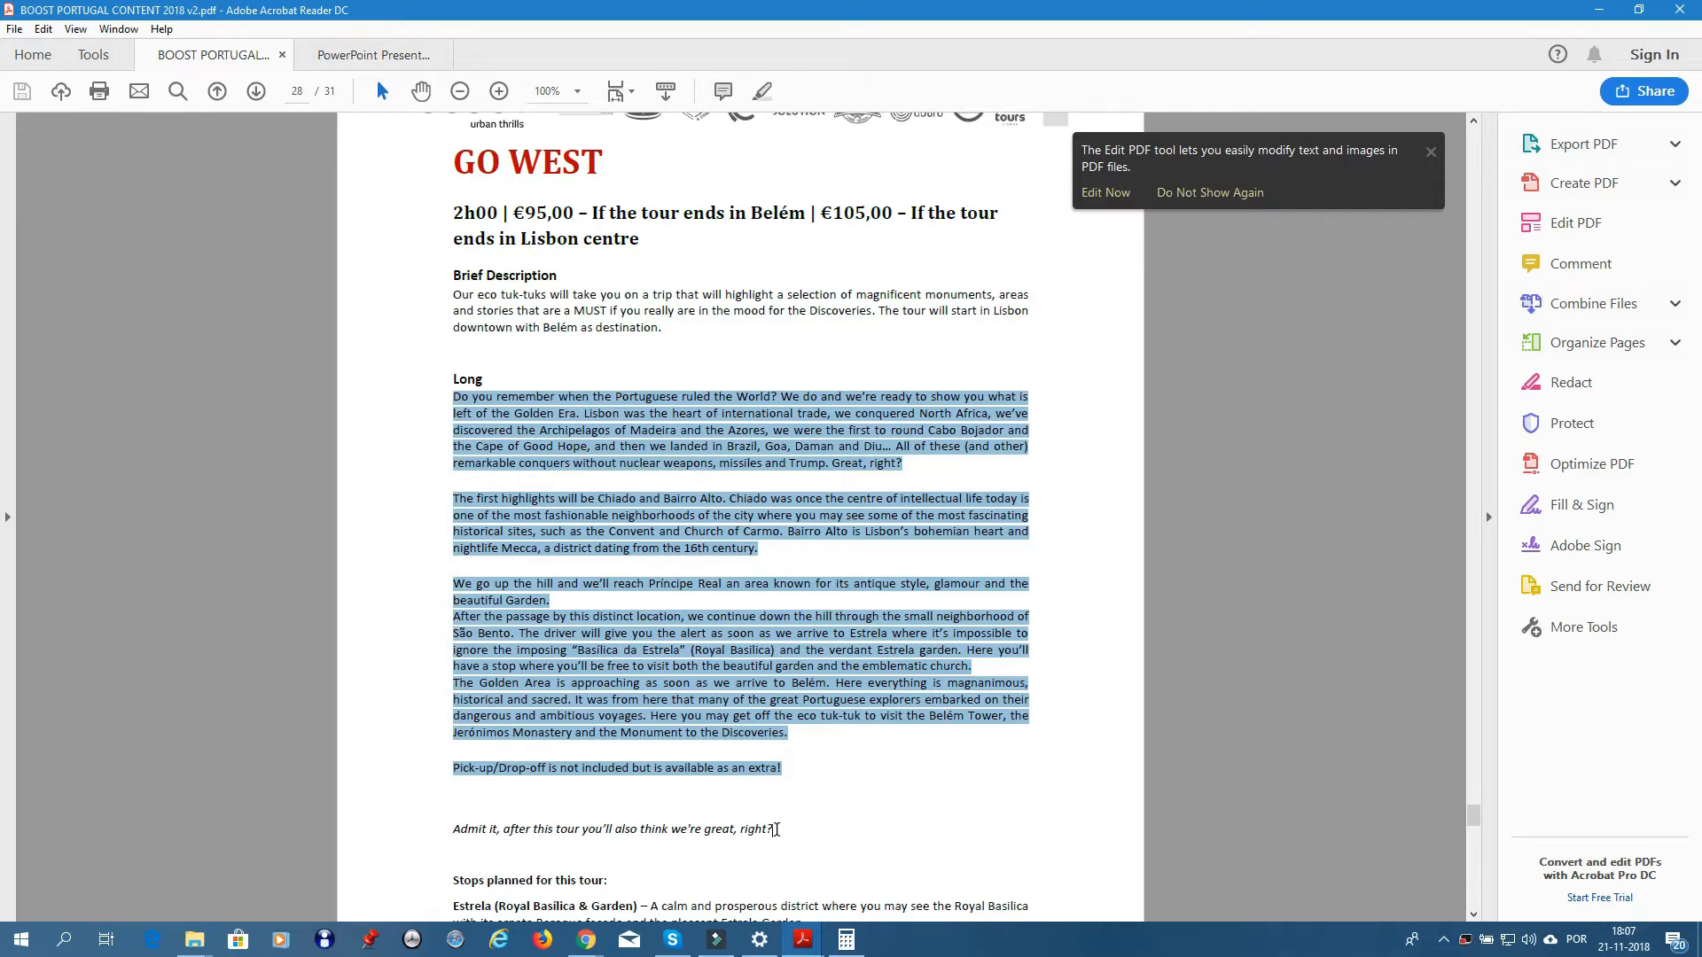
drag(776, 830, 444, 397)
key(ctrl+c)
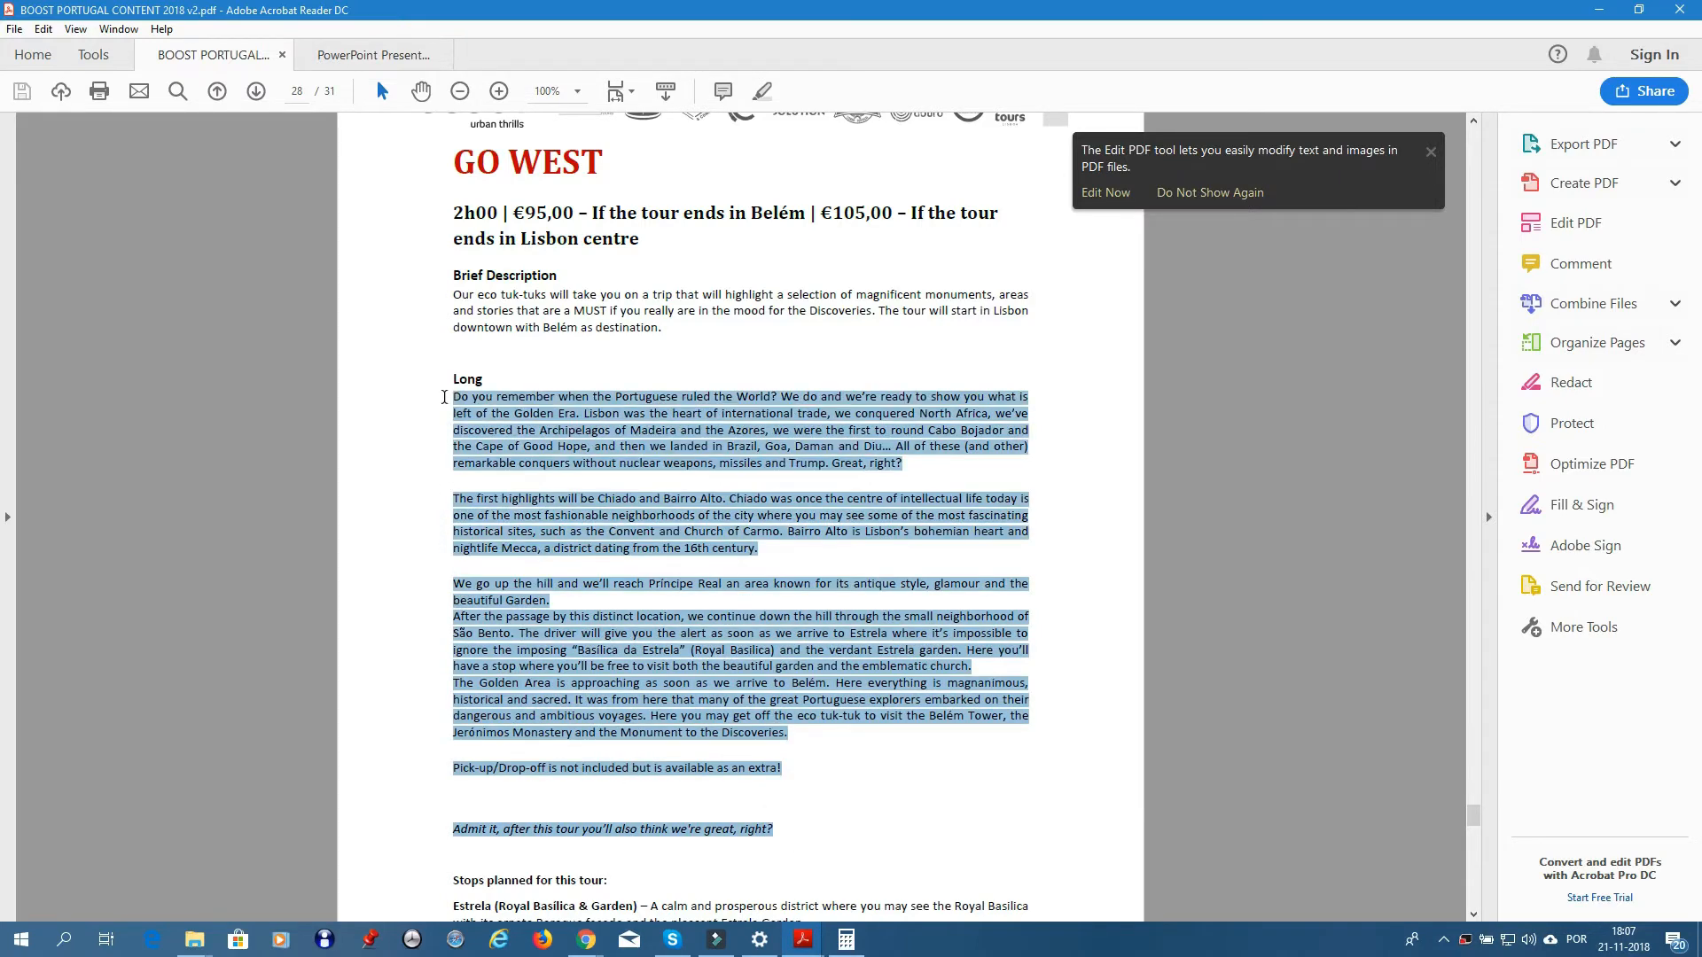
scroll(517, 525, down, 3)
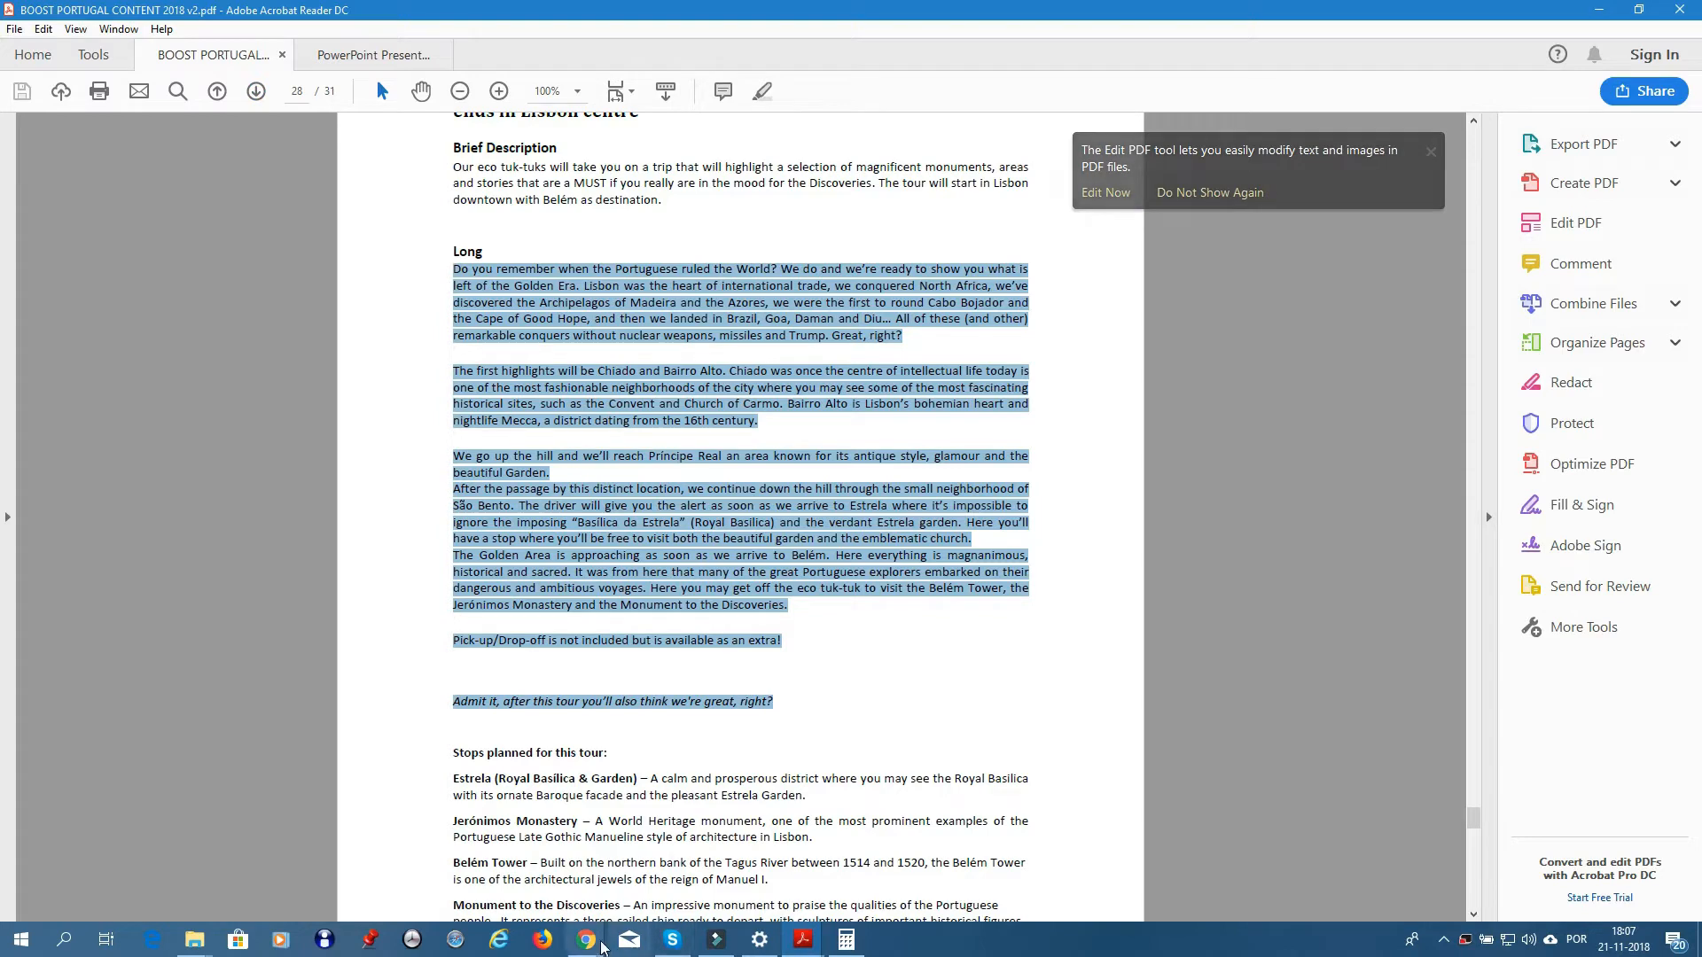
click(587, 940)
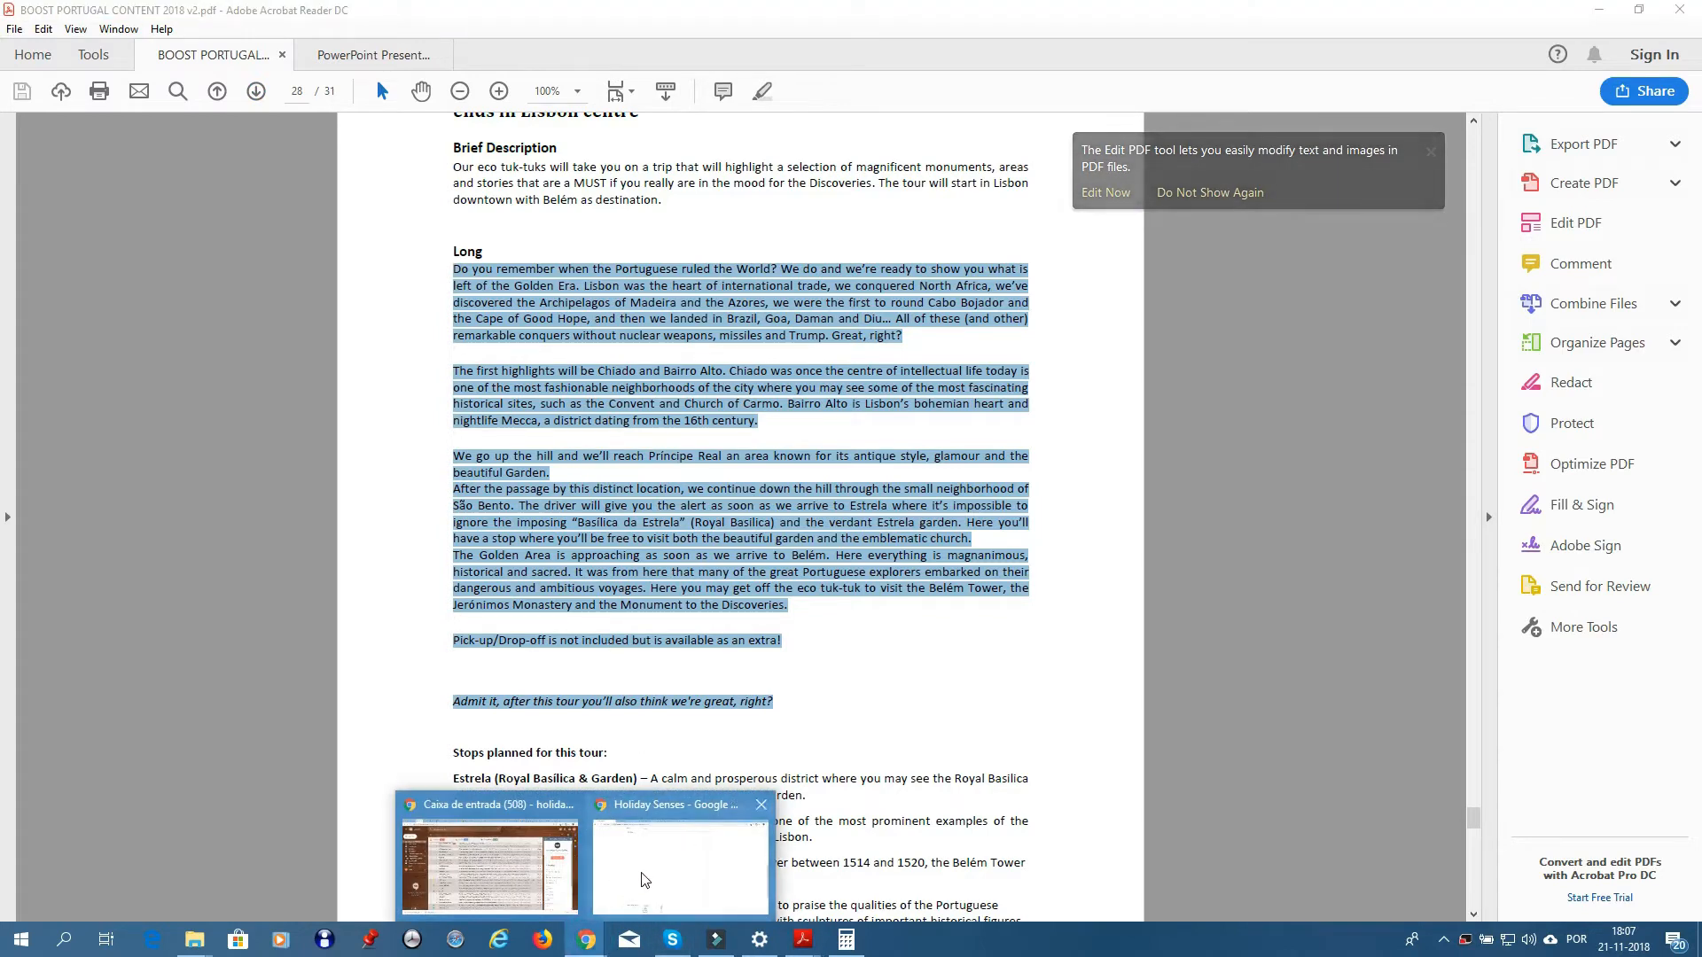
click(646, 875)
- Paste the Go West text into Description, adding breaks before Lisbon, All of these and Bairro Alto
click(563, 251)
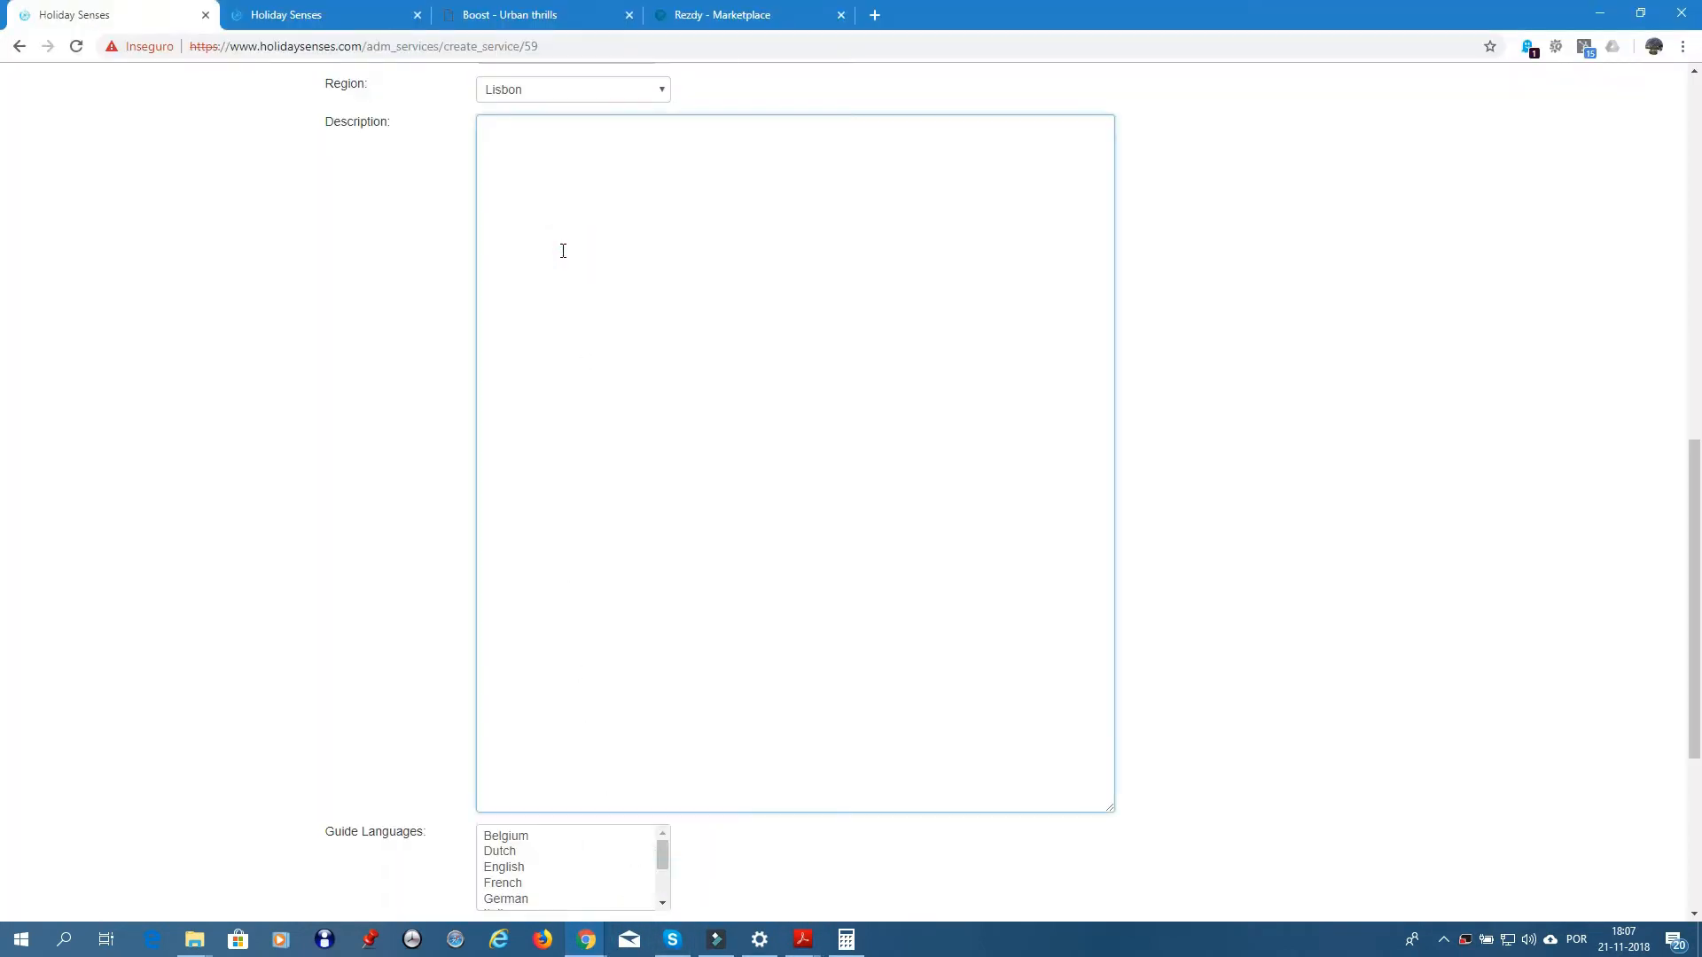
key(ctrl+v)
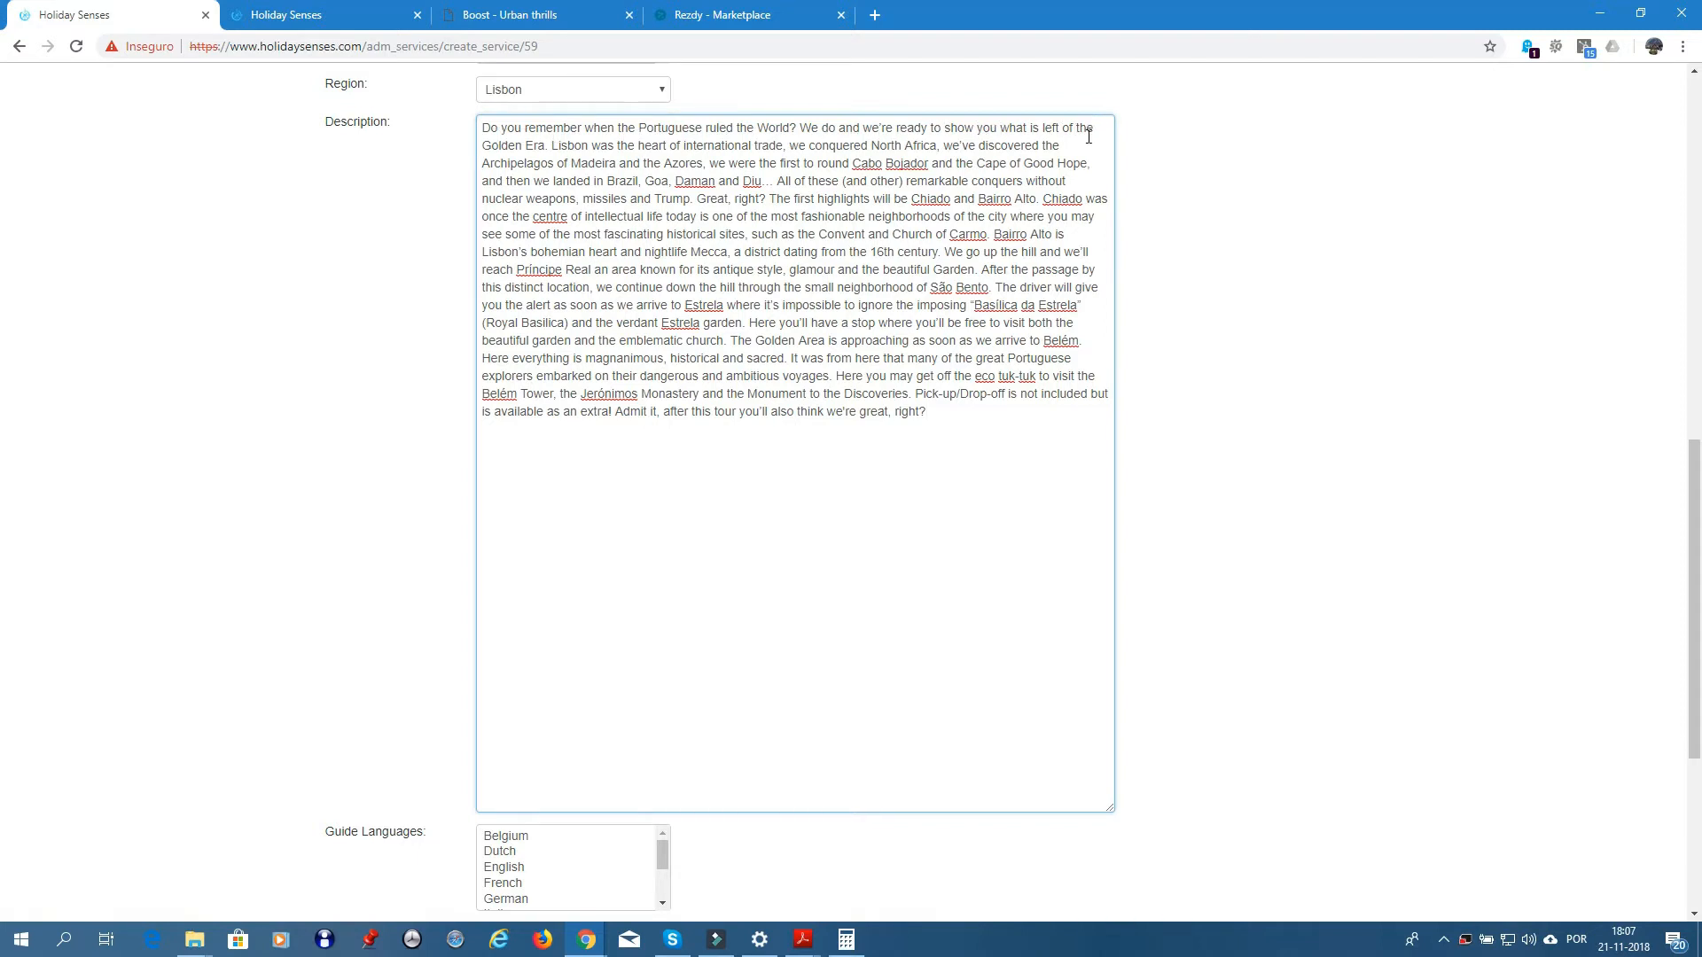
click(553, 145)
key(Return)
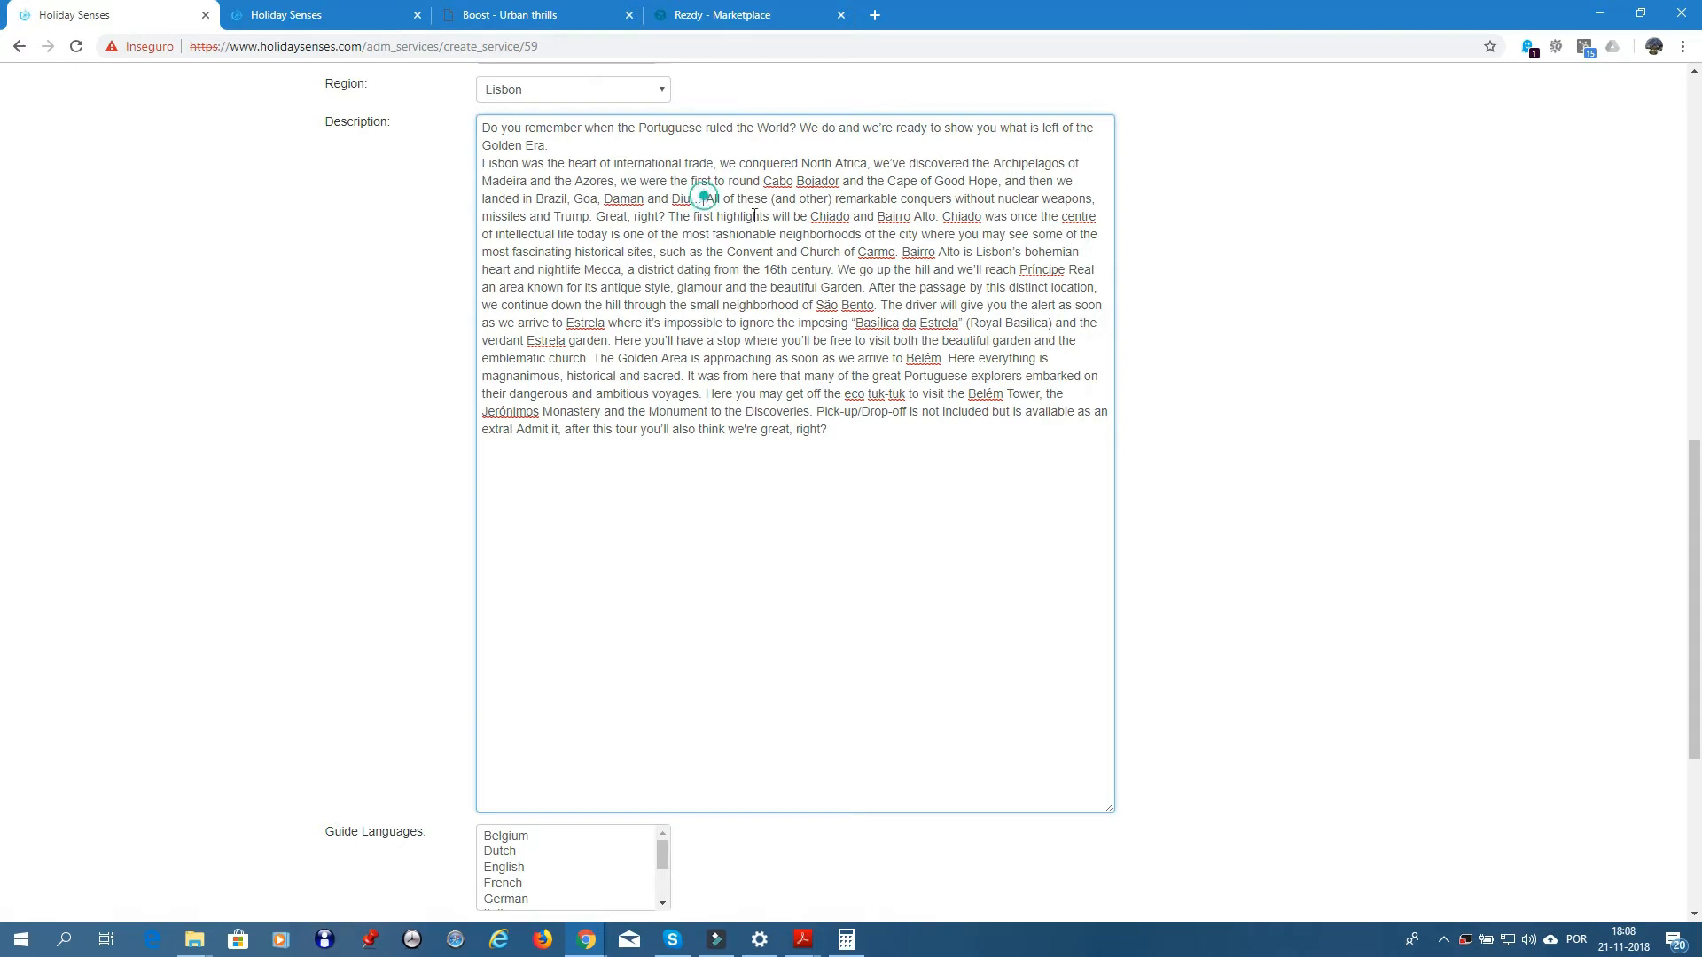
key(Return)
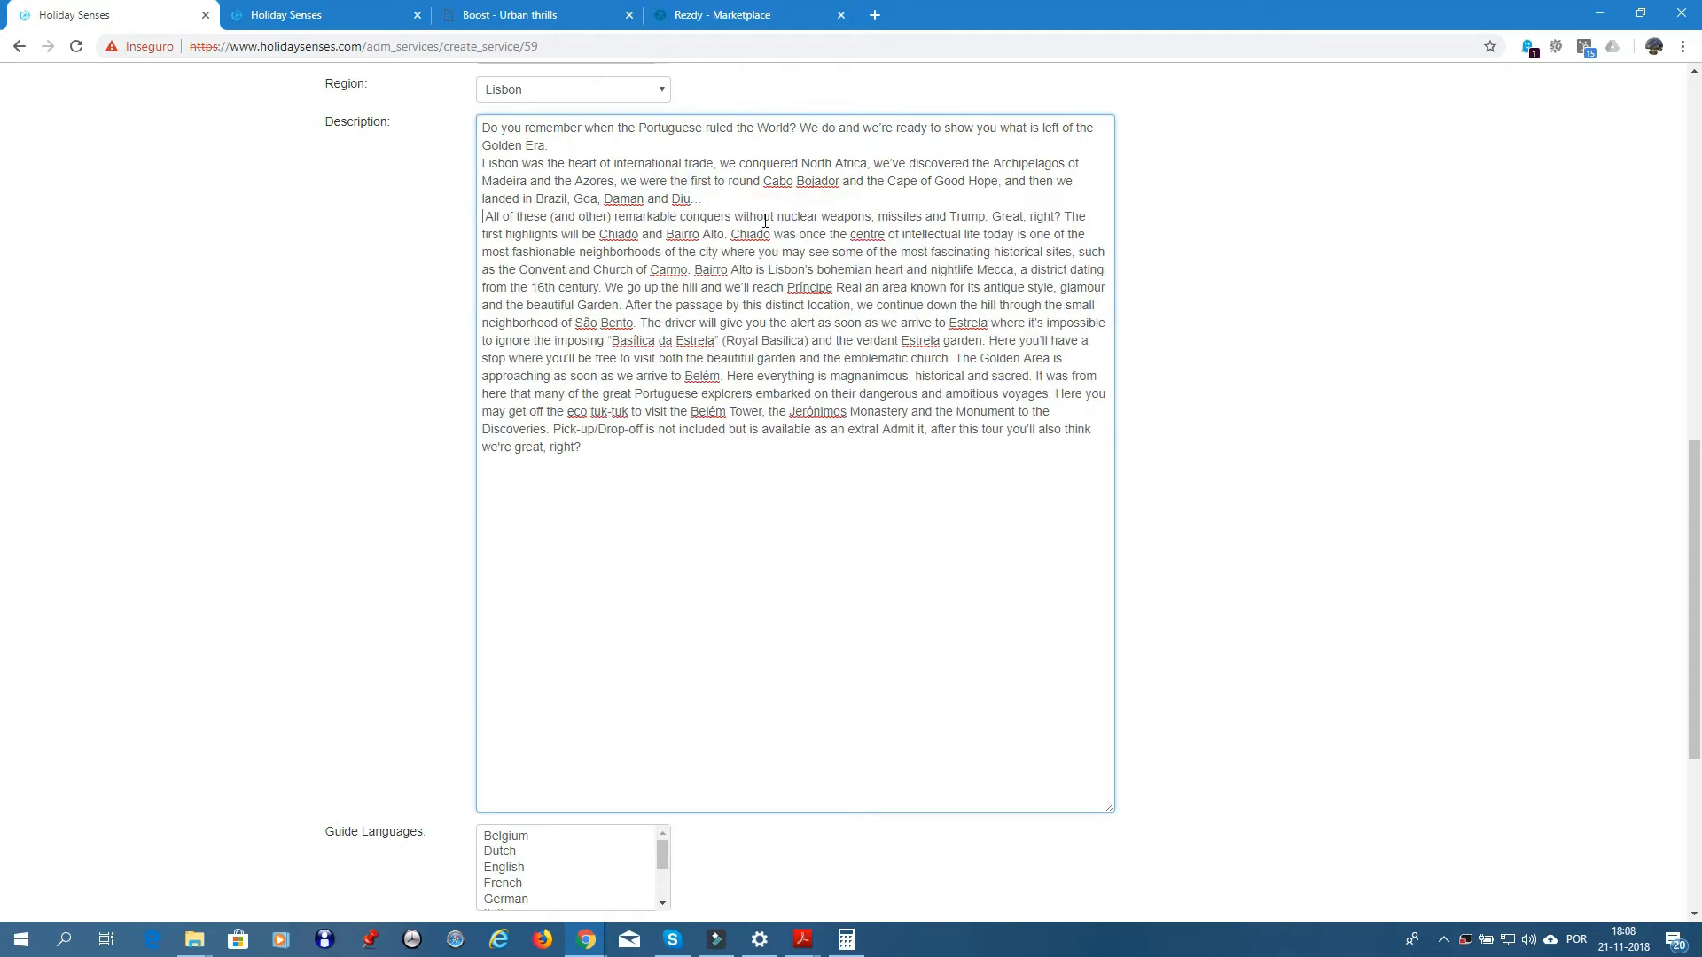
key(Delete)
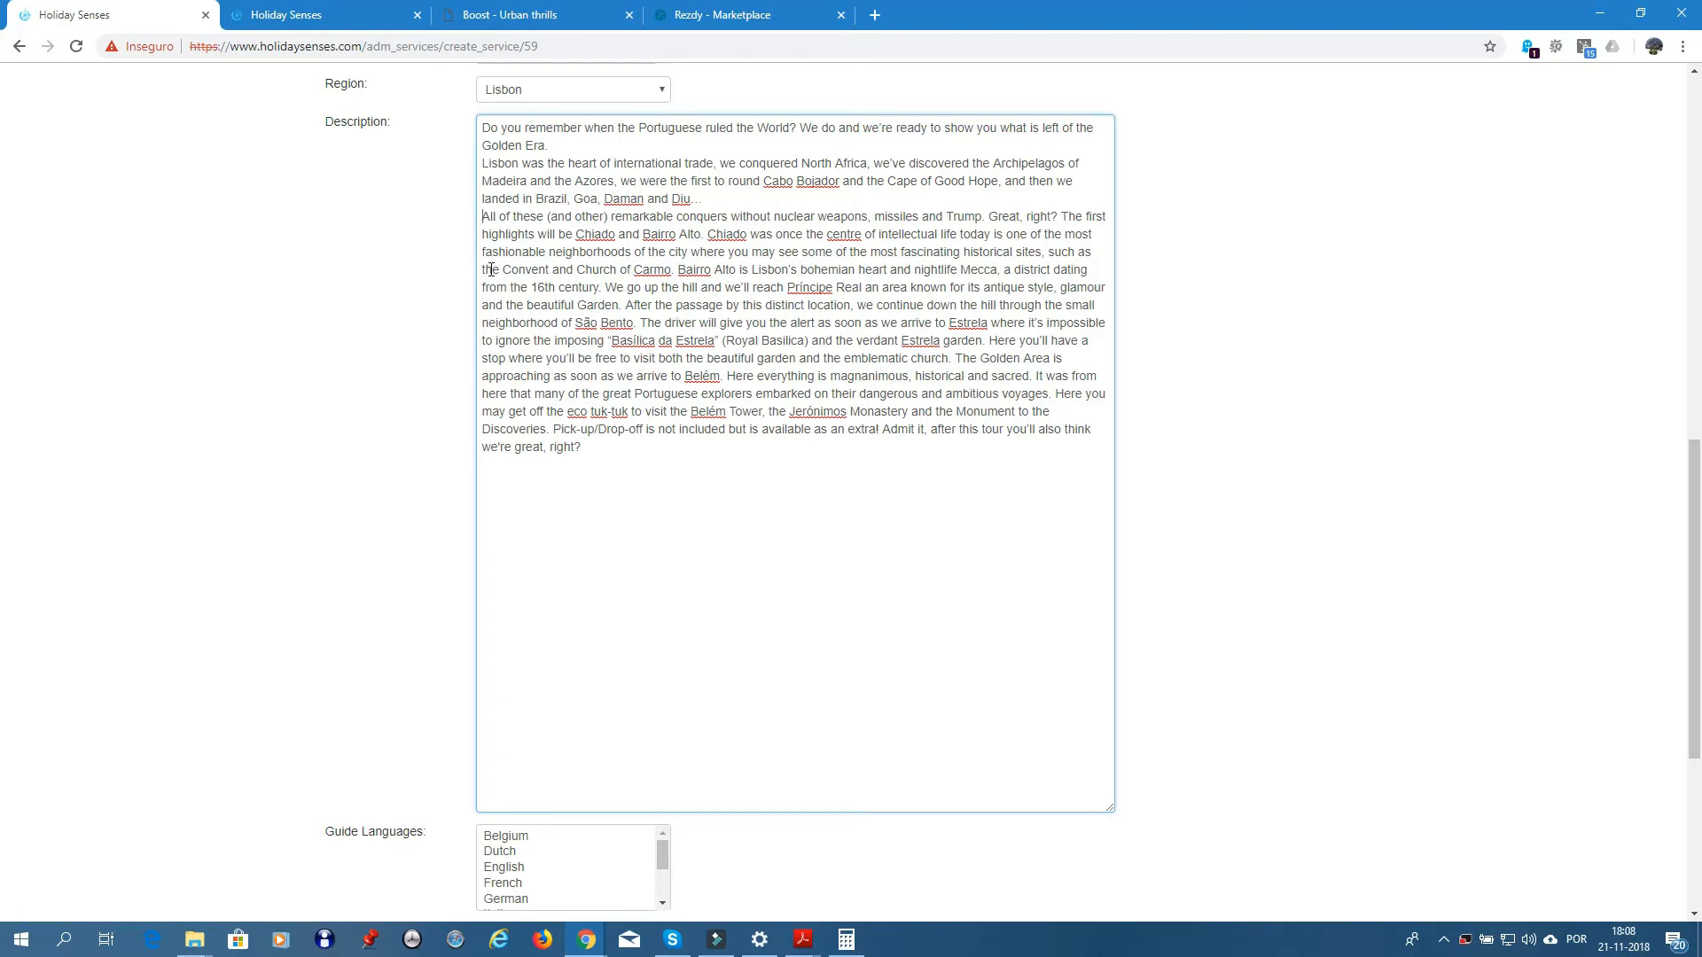
click(679, 269)
key(Return)
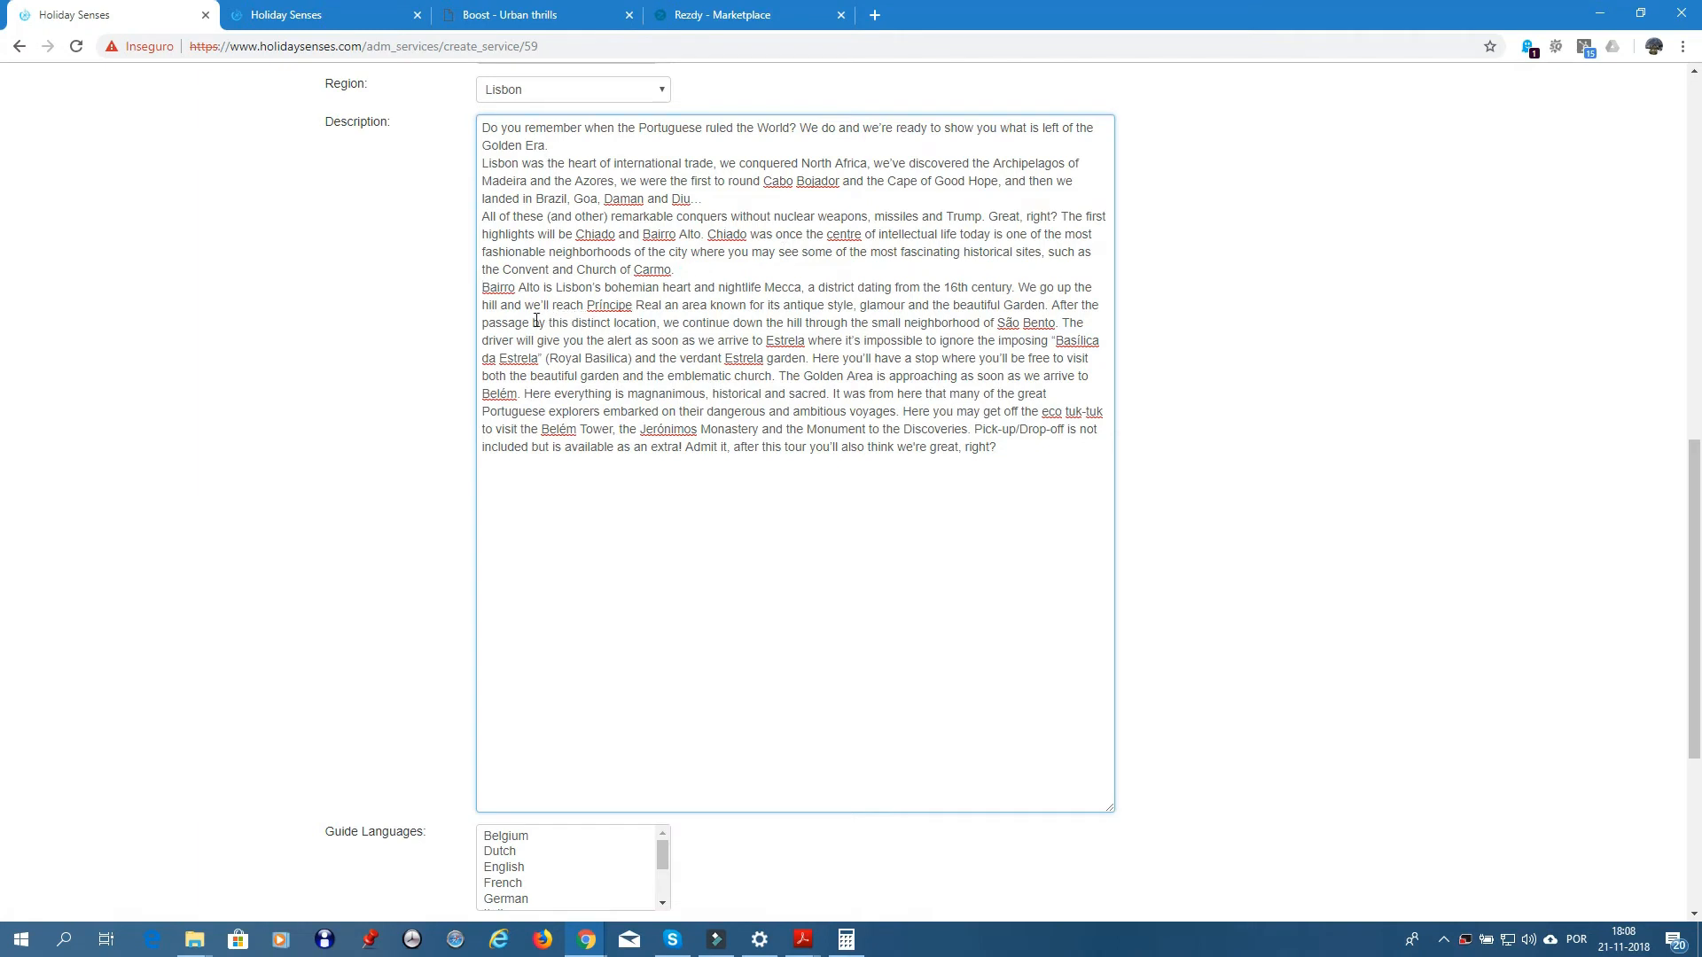
- Start new paragraphs at 'After the passage', 'Here you'll have' and 'The Golden Area'
click(1050, 305)
key(Return)
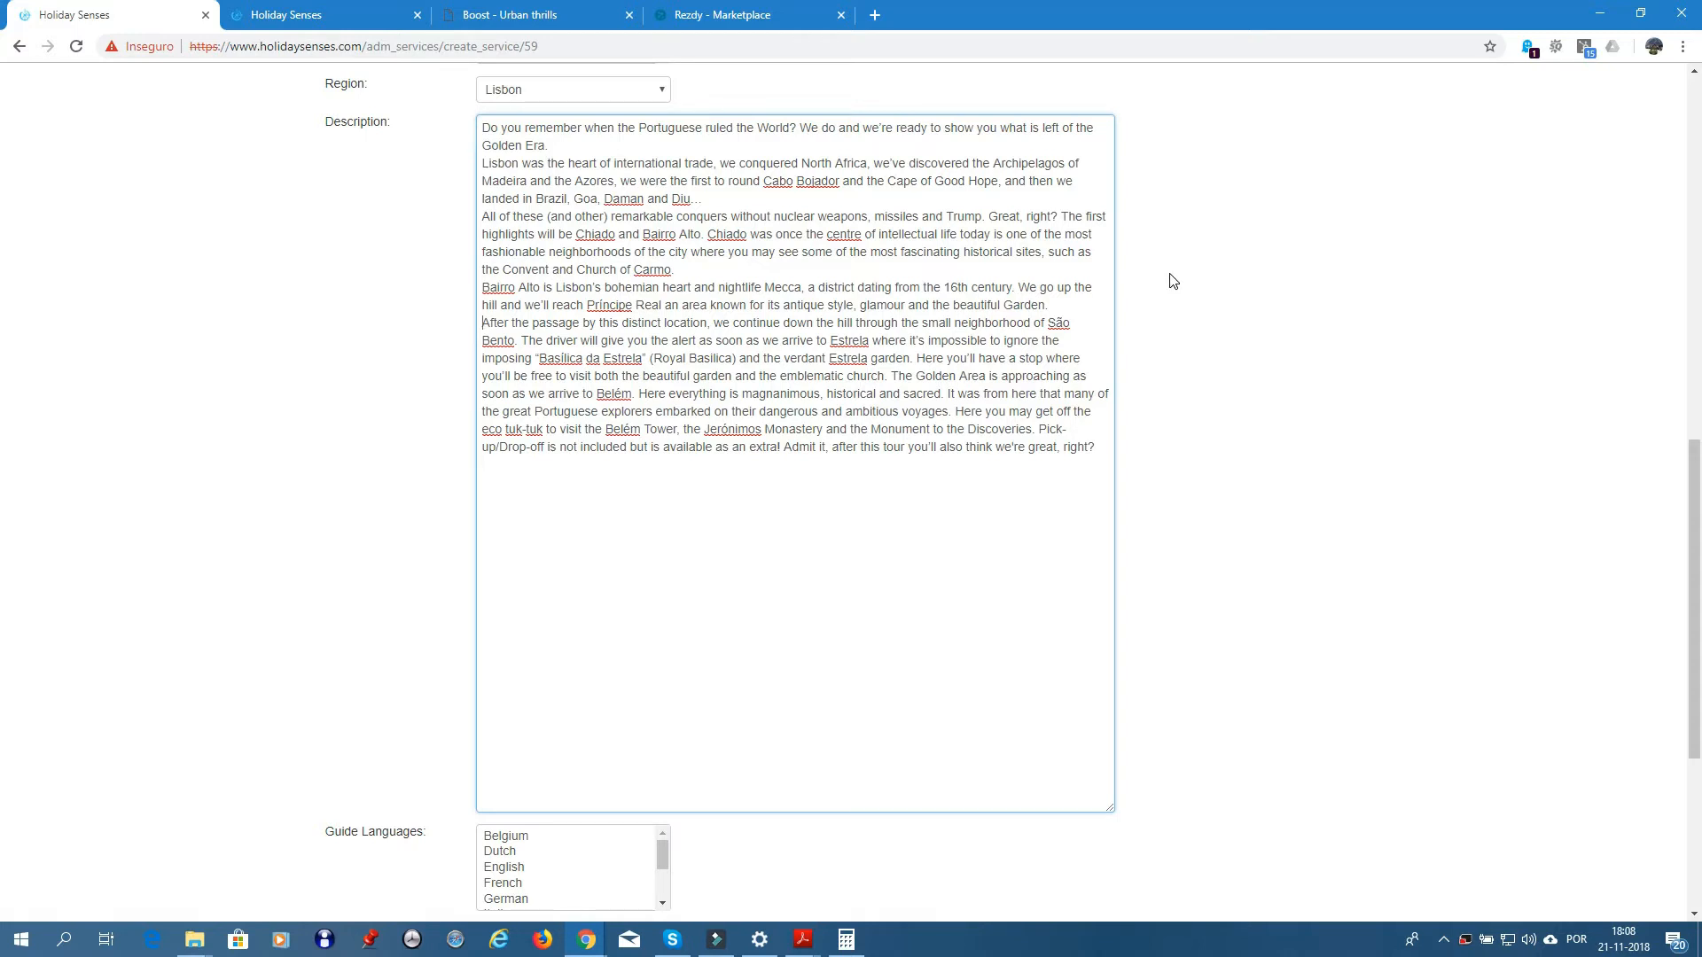
key(Return)
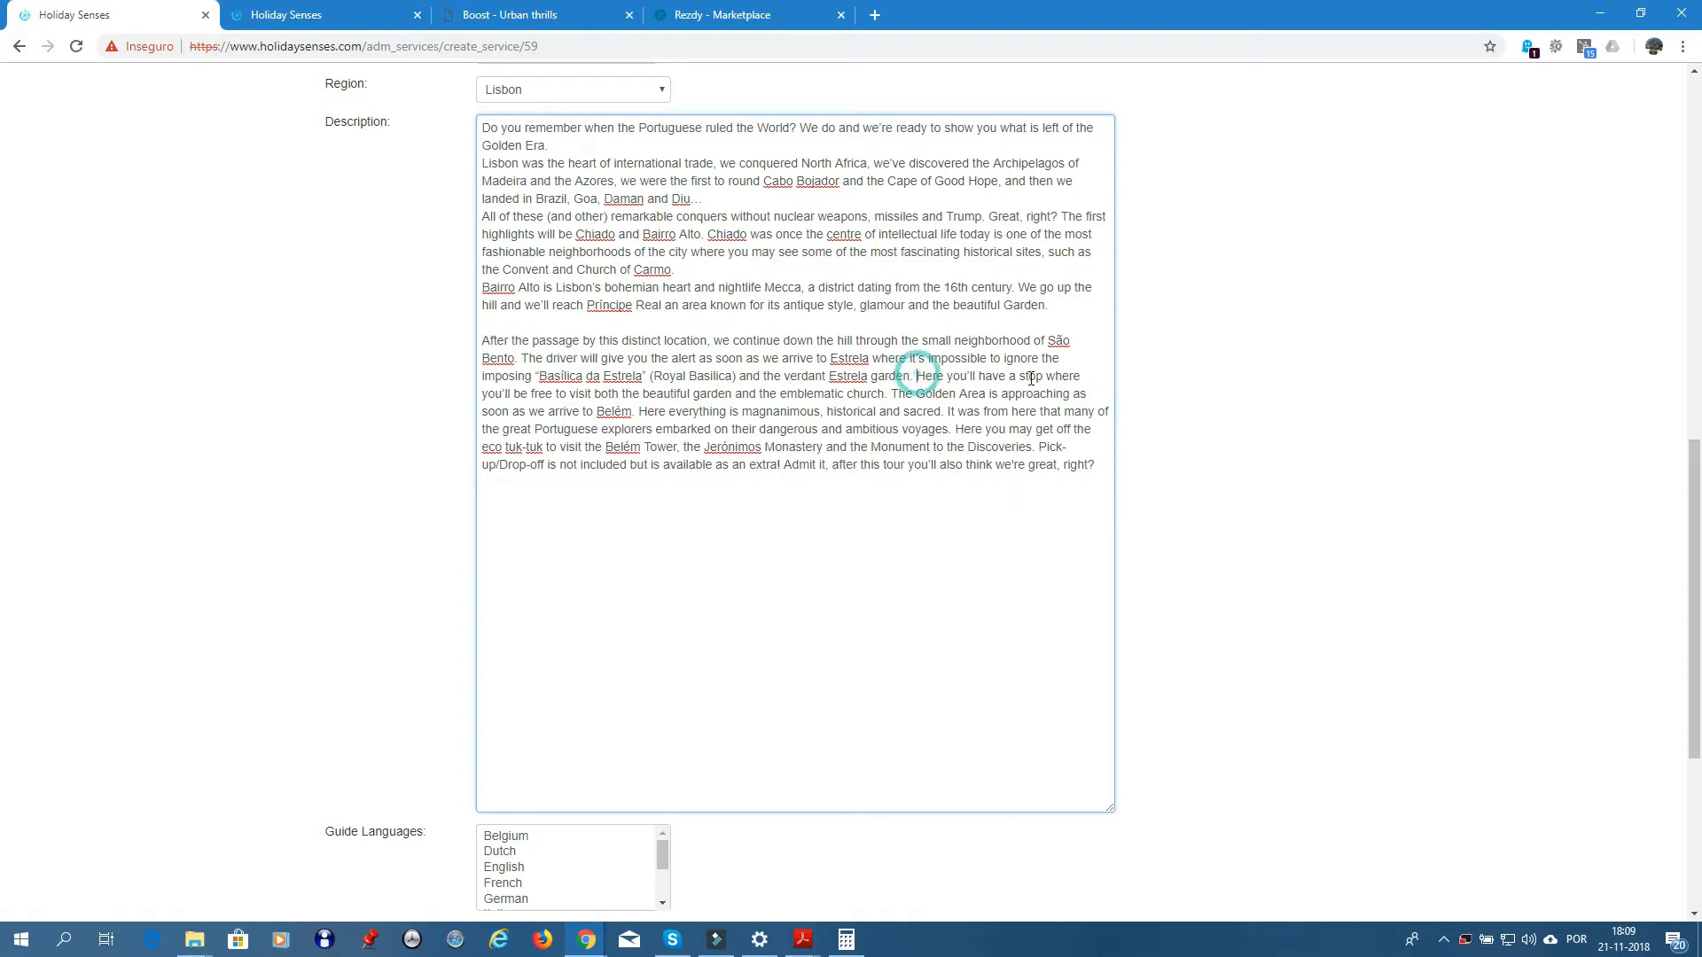
click(916, 374)
key(Return)
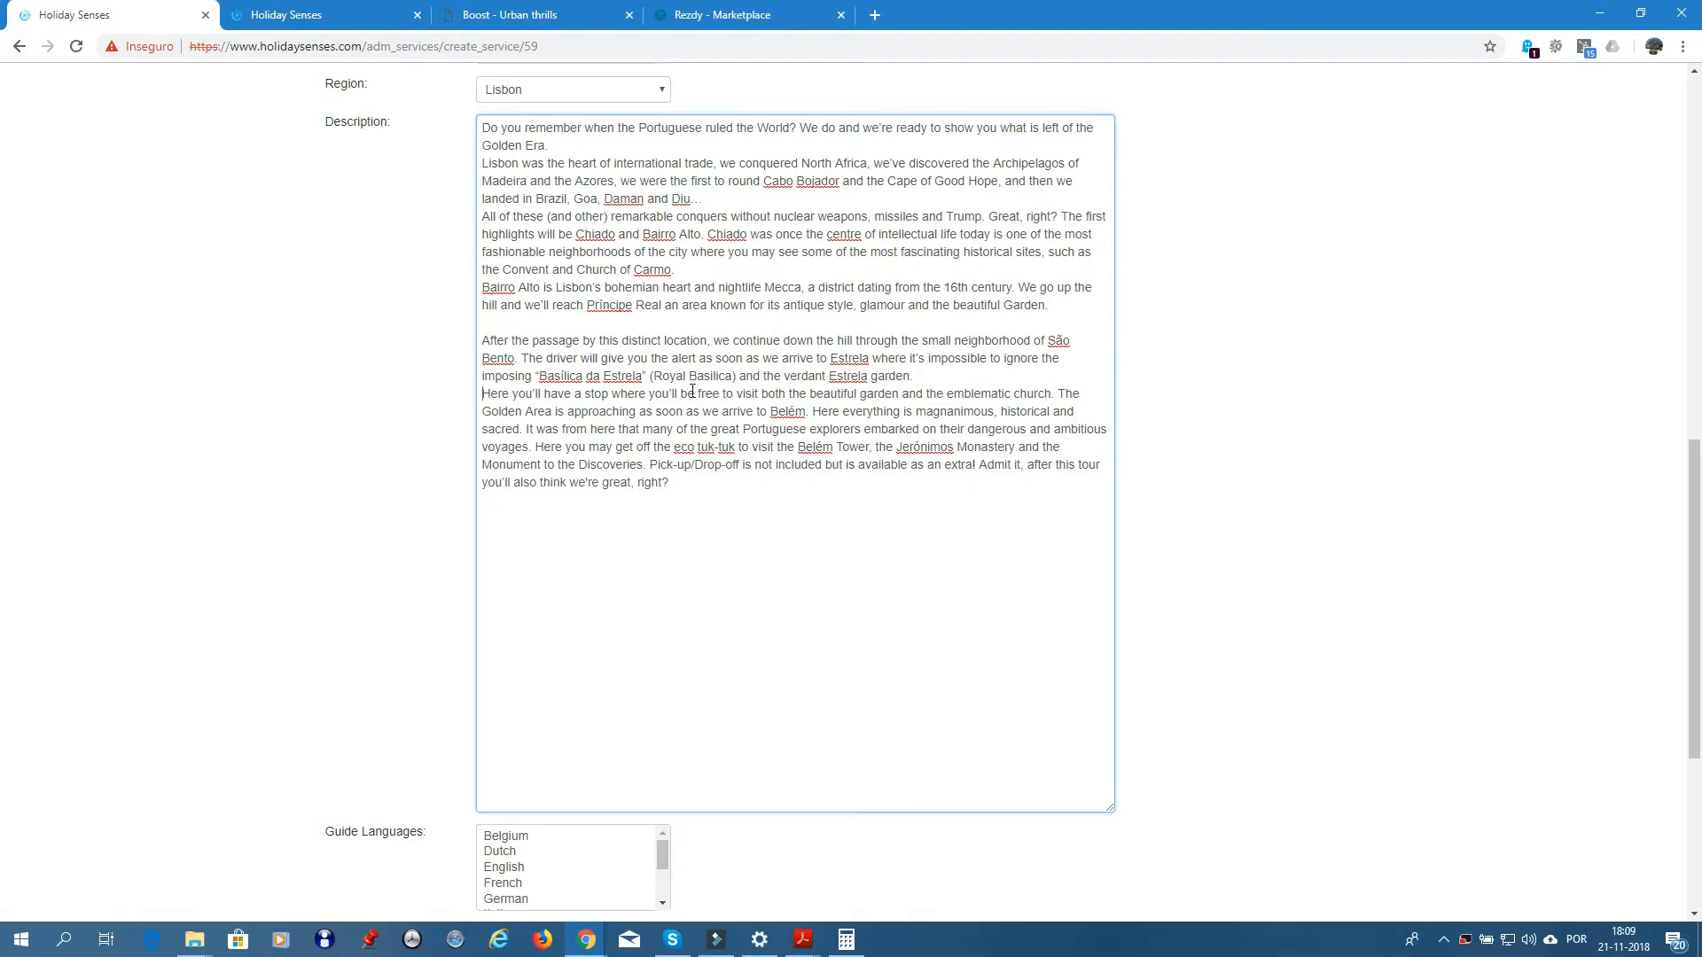
click(1062, 388)
key(Return)
key(Return)
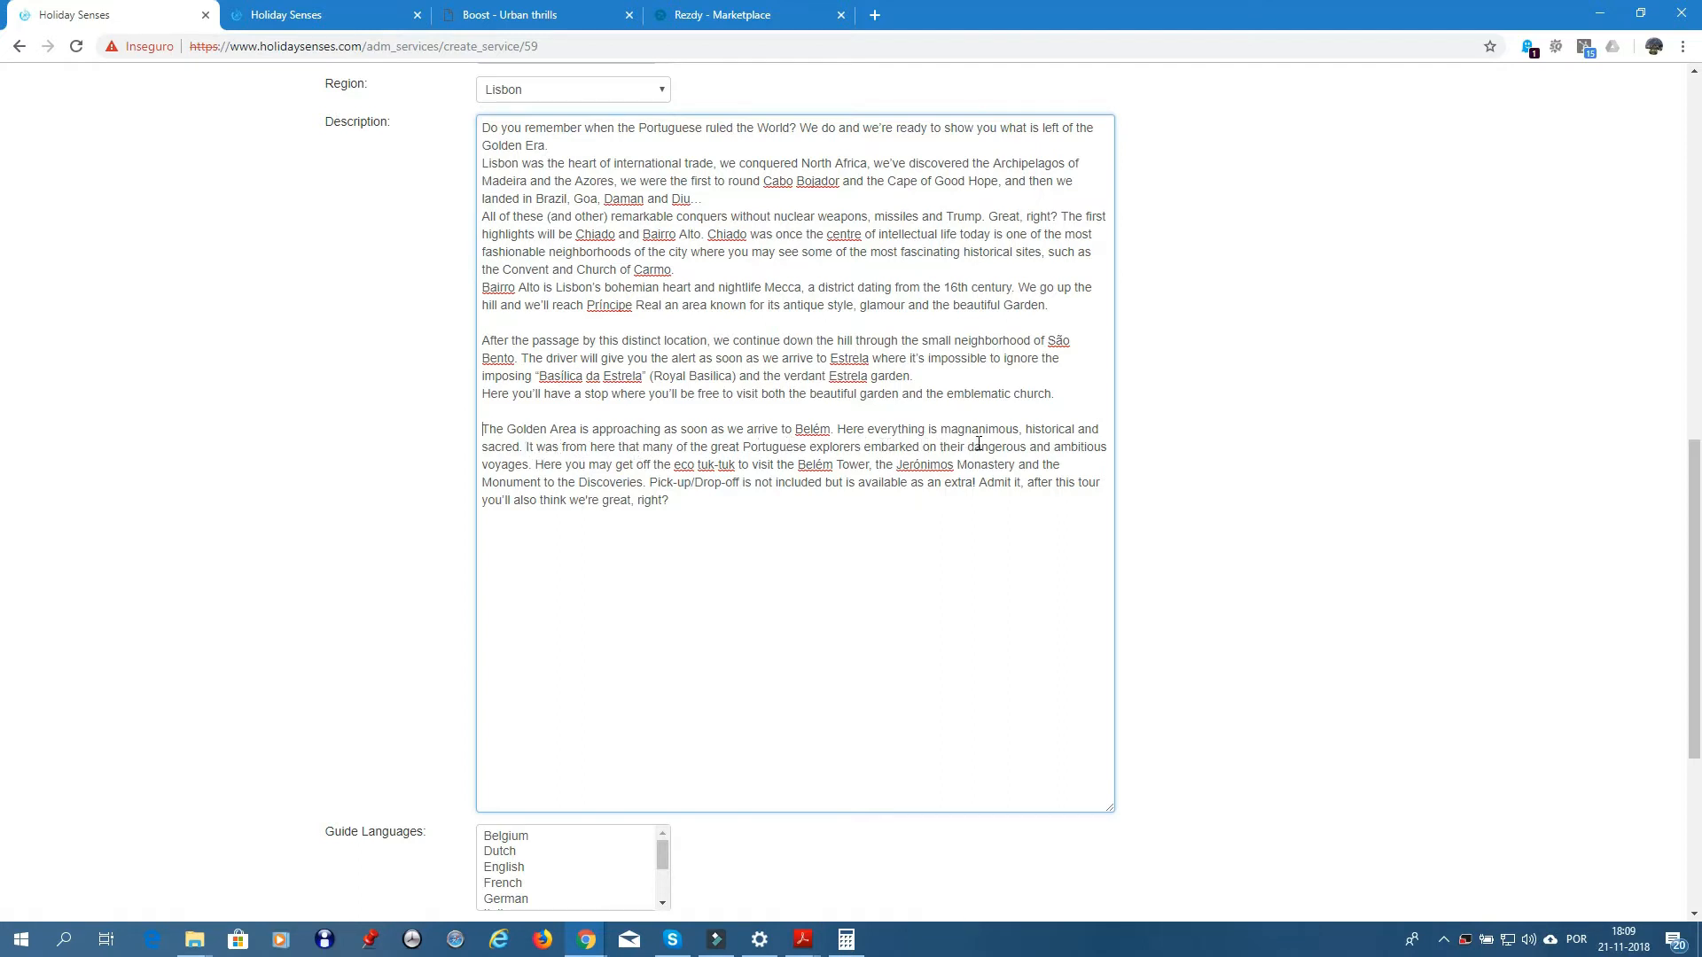
- Move 'Here you may get off', 'Pick-up/Drop-off' and 'Admit it' onto their own lines
click(536, 464)
key(Return)
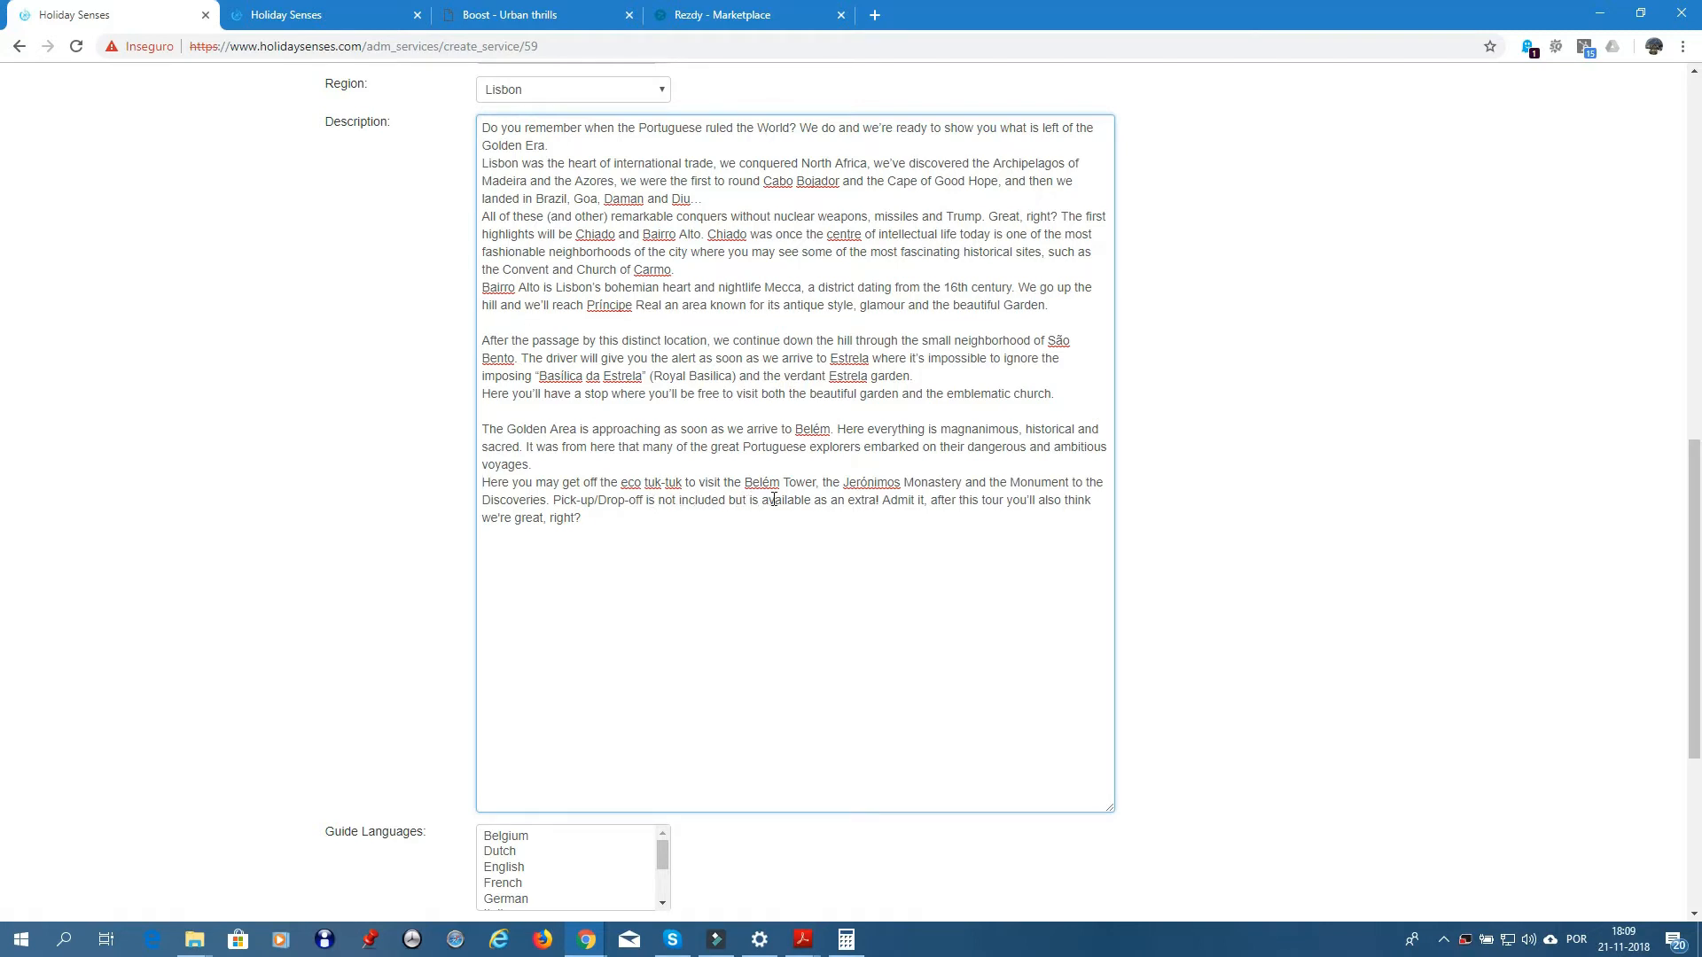
click(553, 497)
key(Return)
key(Return)
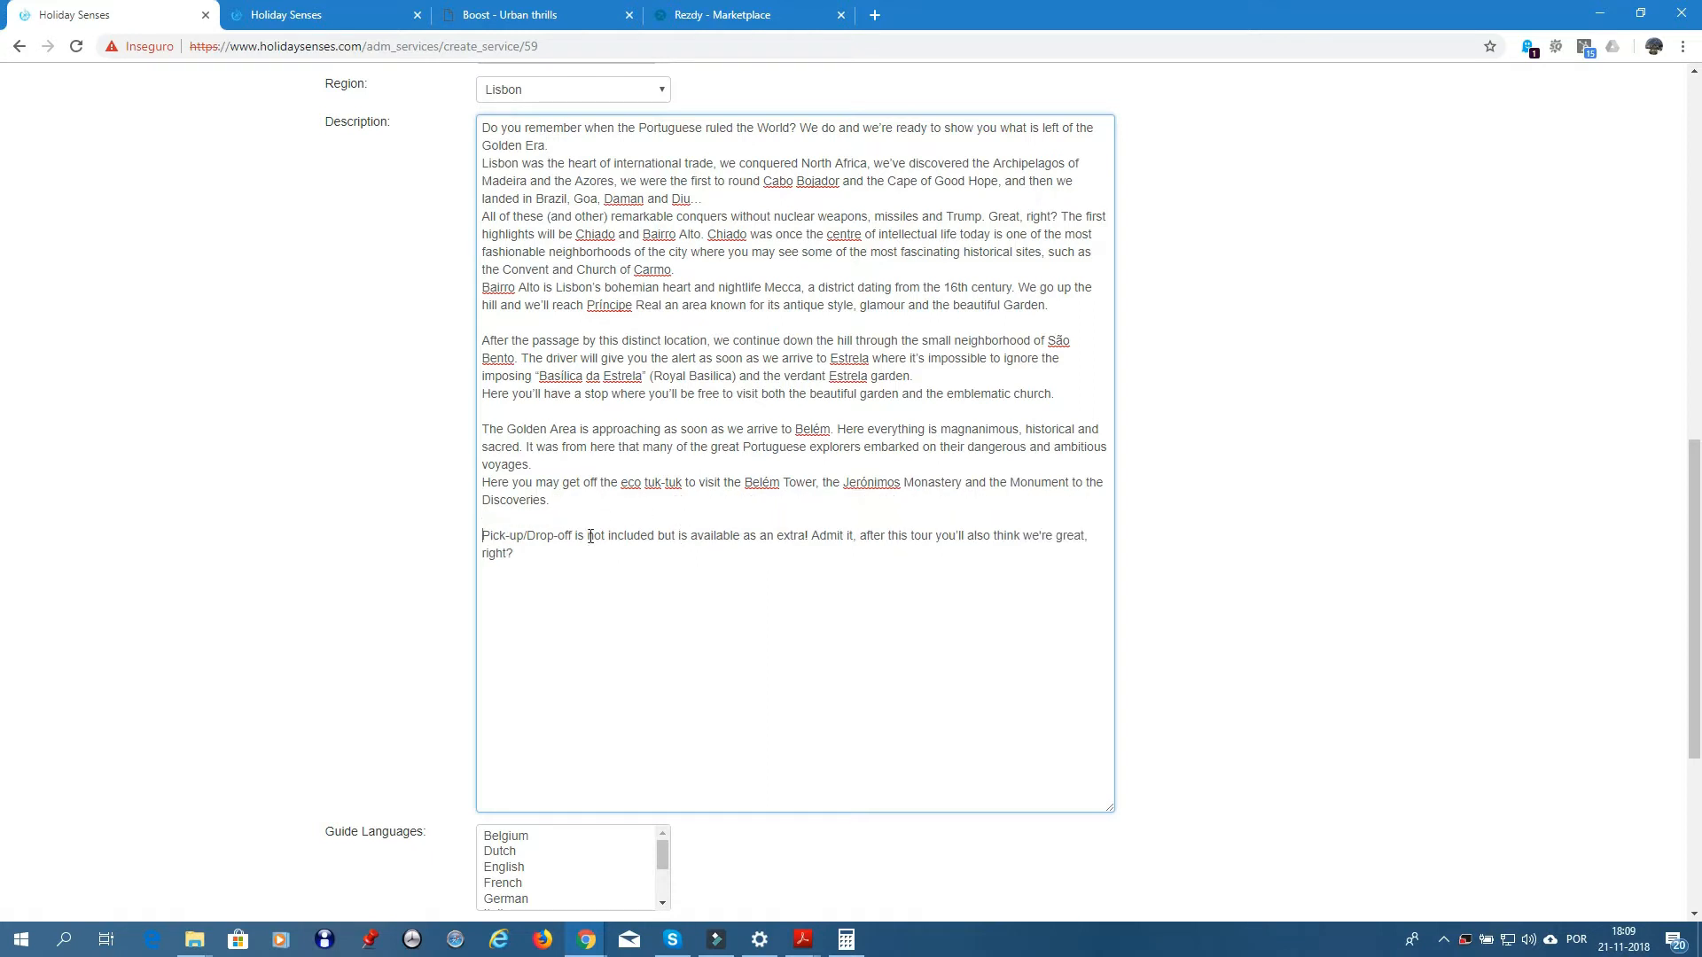
click(812, 535)
key(Return)
key(Return)
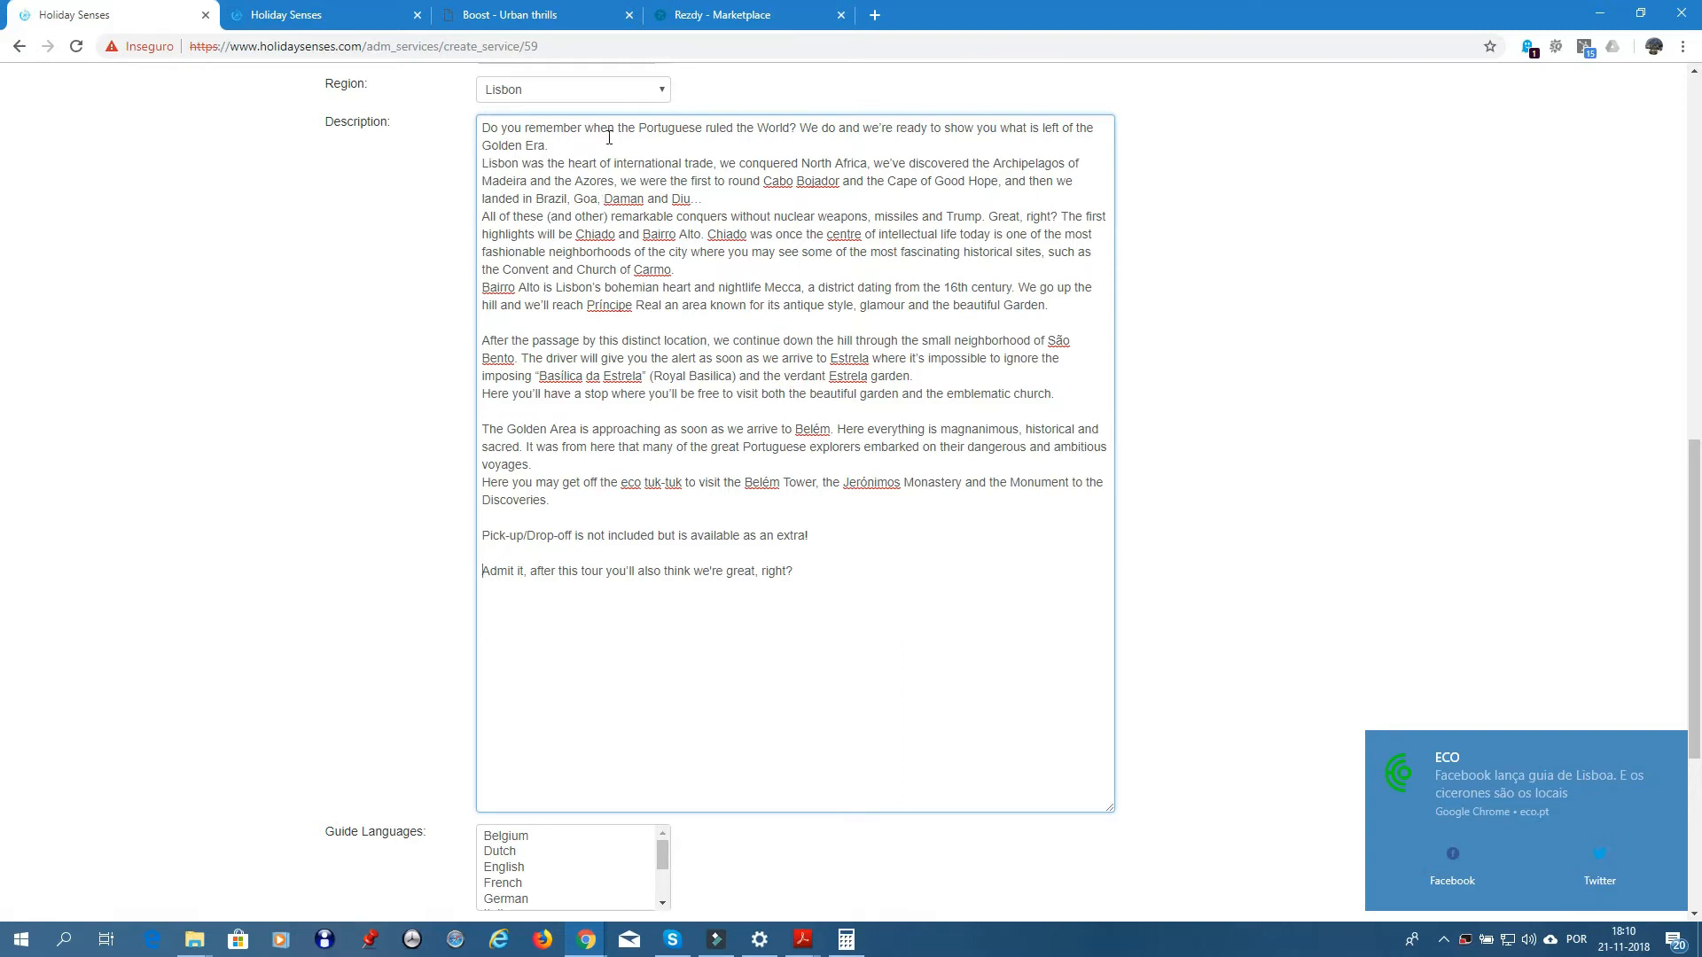
- Open the E-Bike Delicious Tour - English service from the operator's services list
click(316, 16)
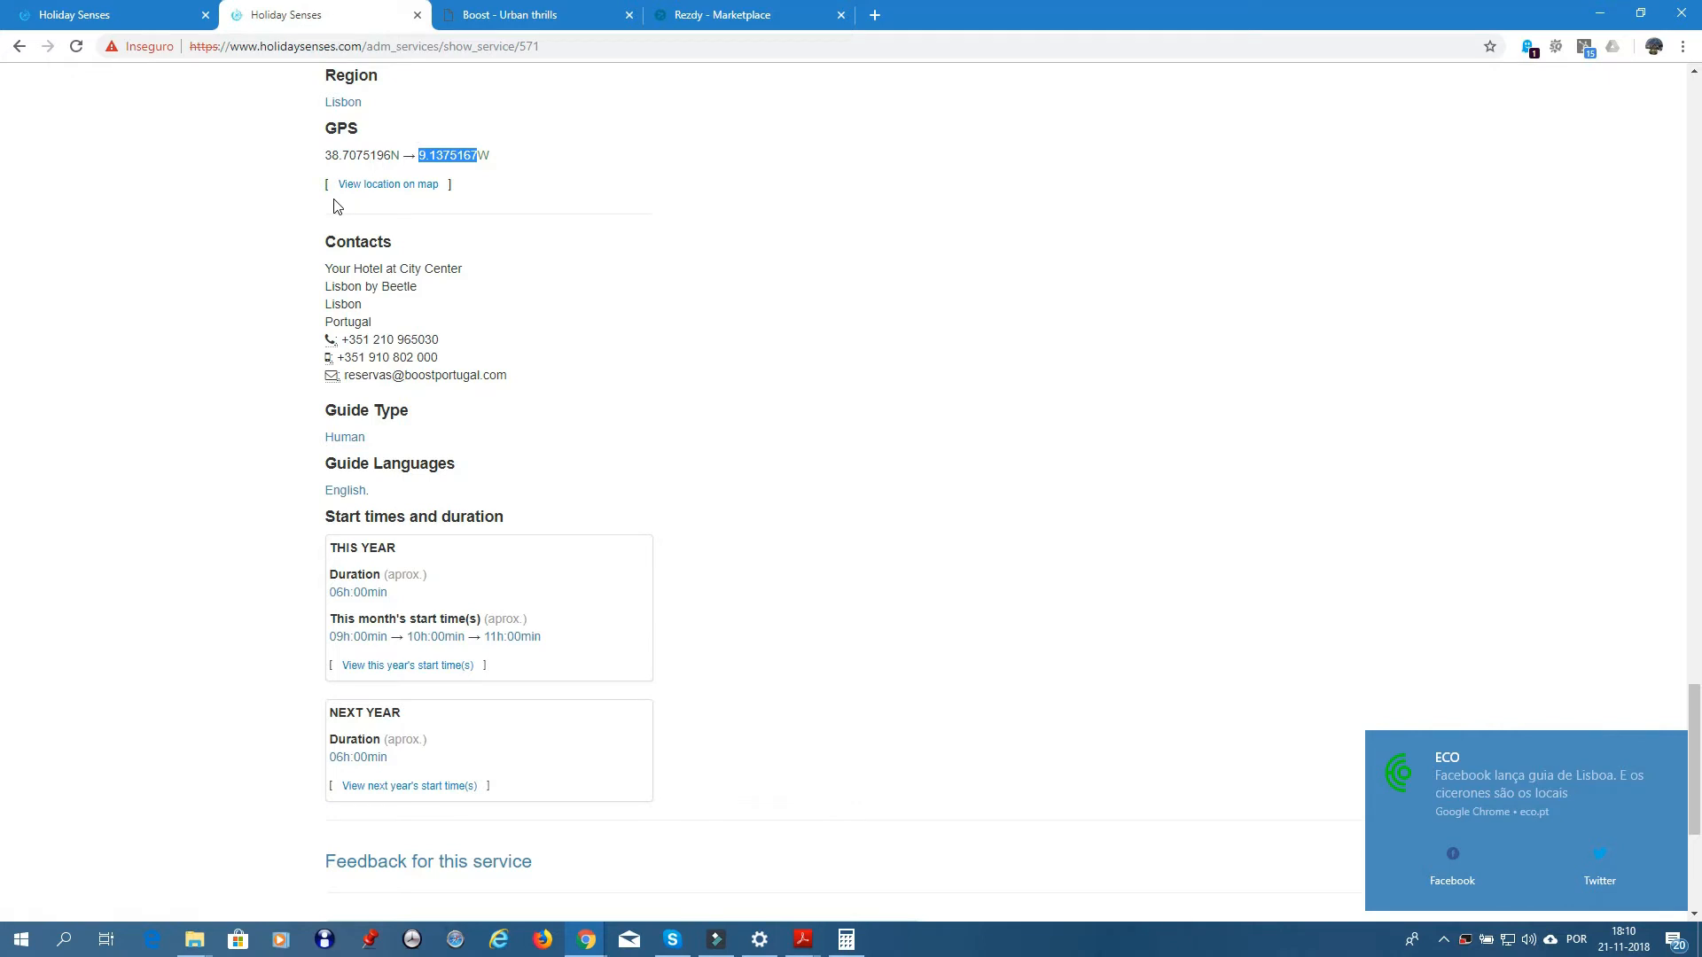
scroll(335, 206, up, 3)
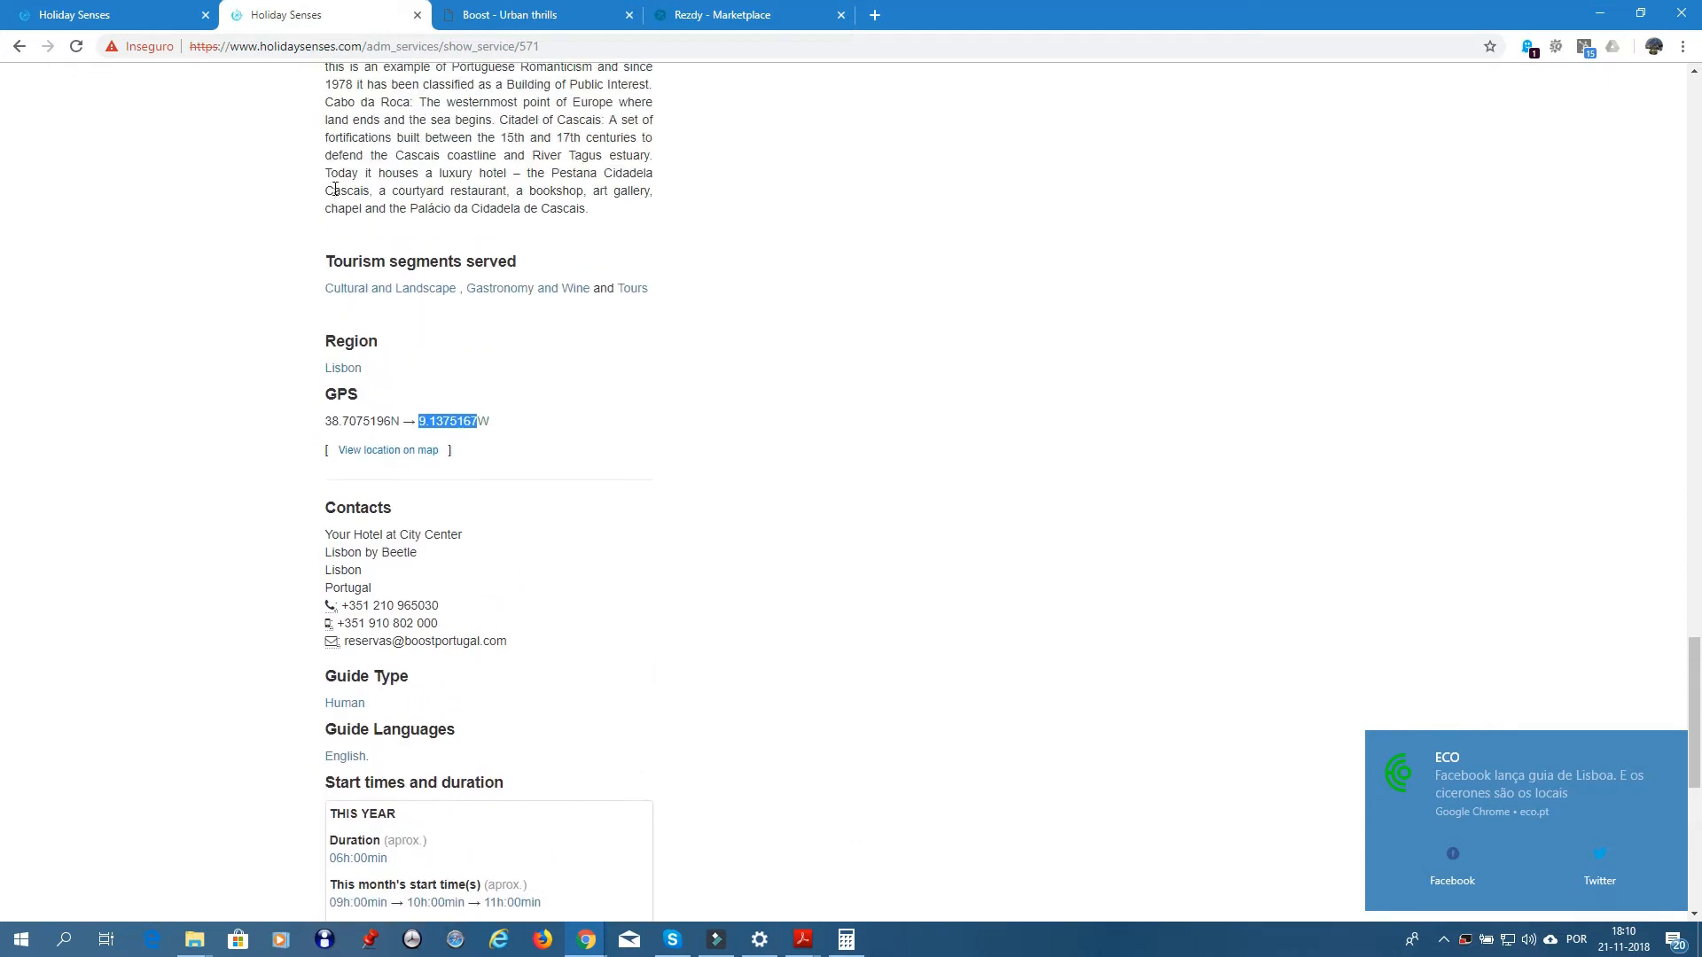
click(18, 49)
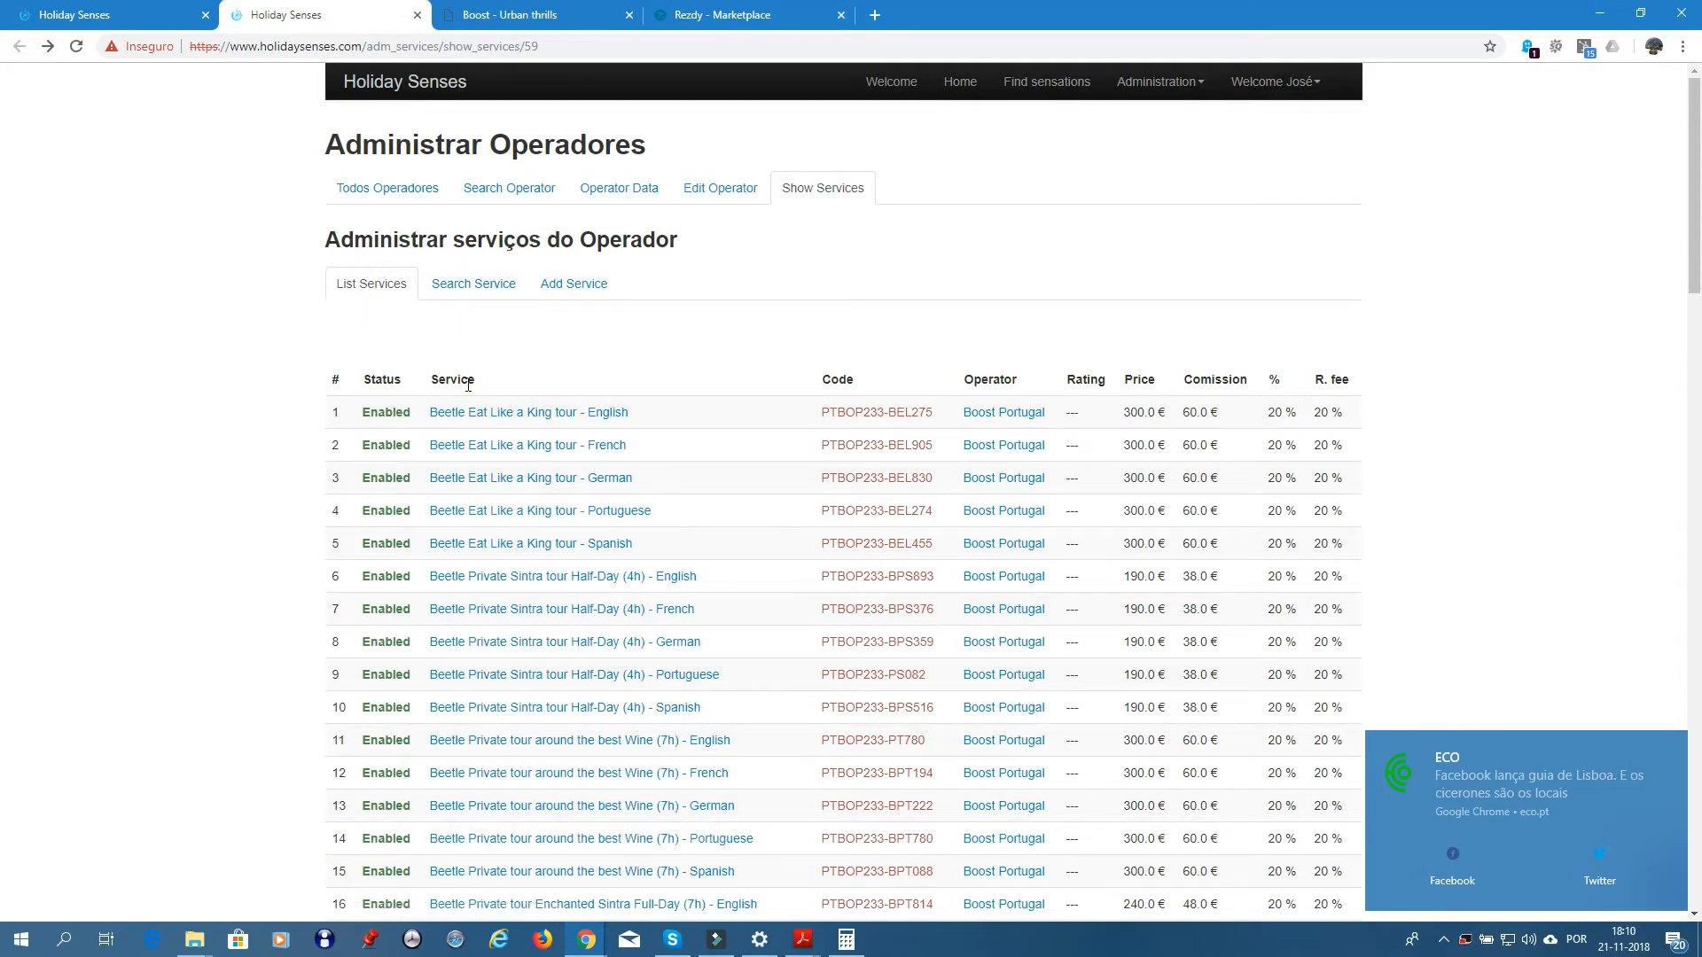
scroll(457, 439, down, 7)
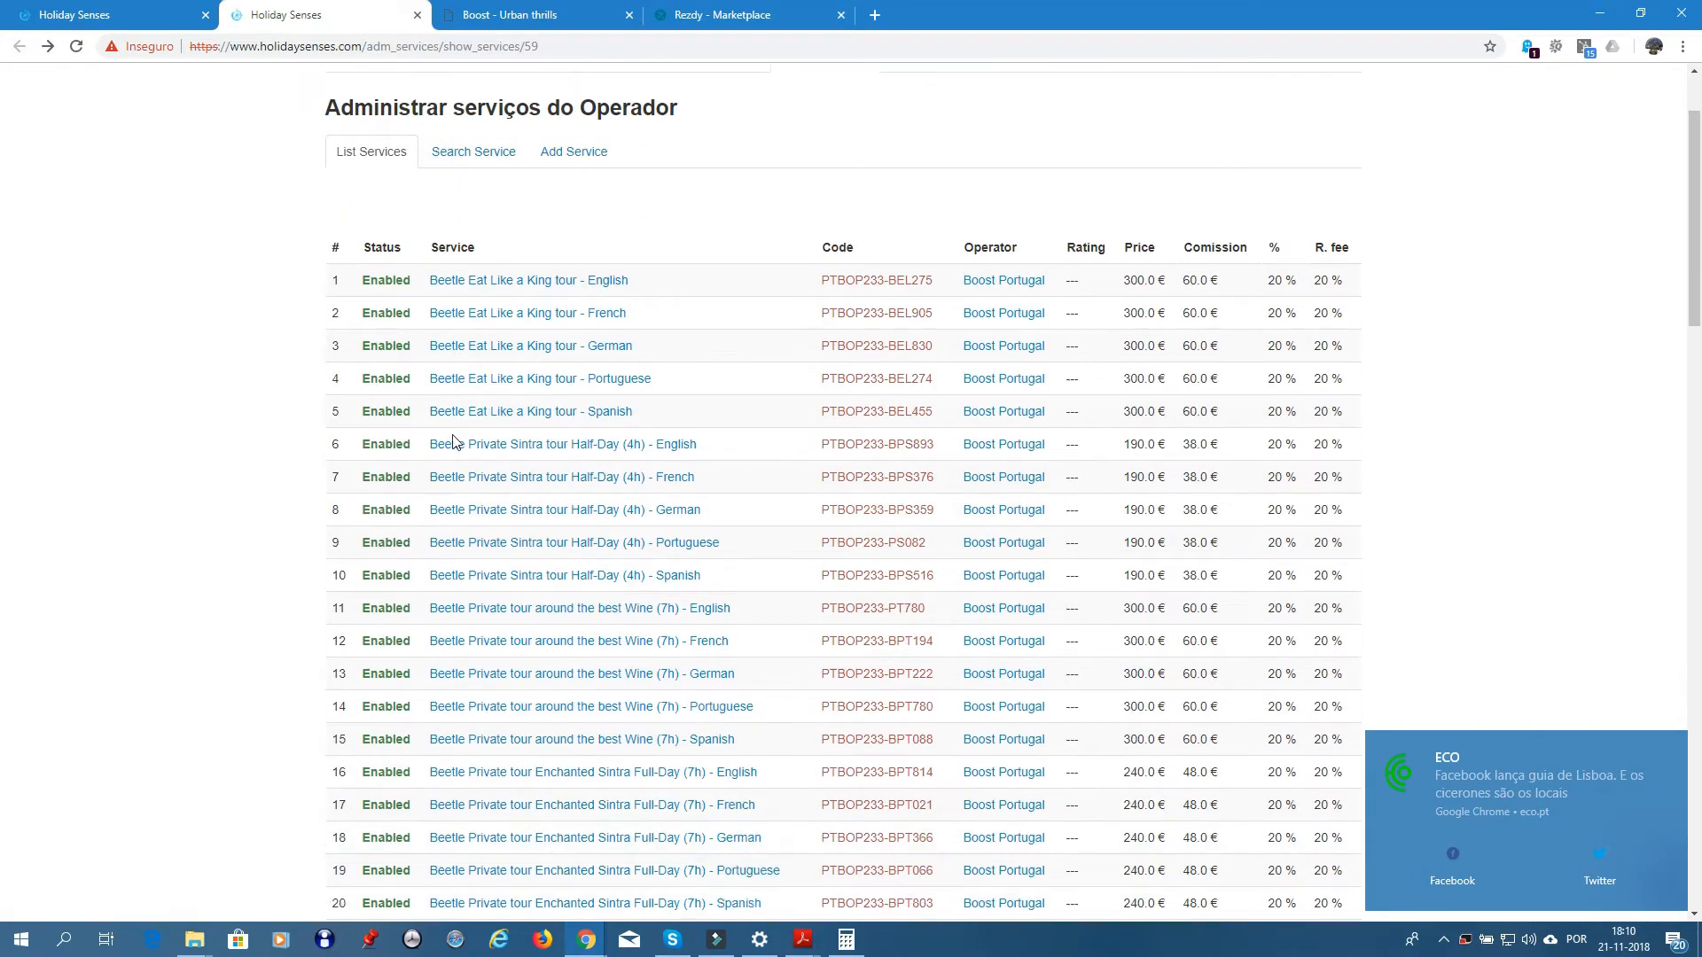
scroll(452, 440, down, 2)
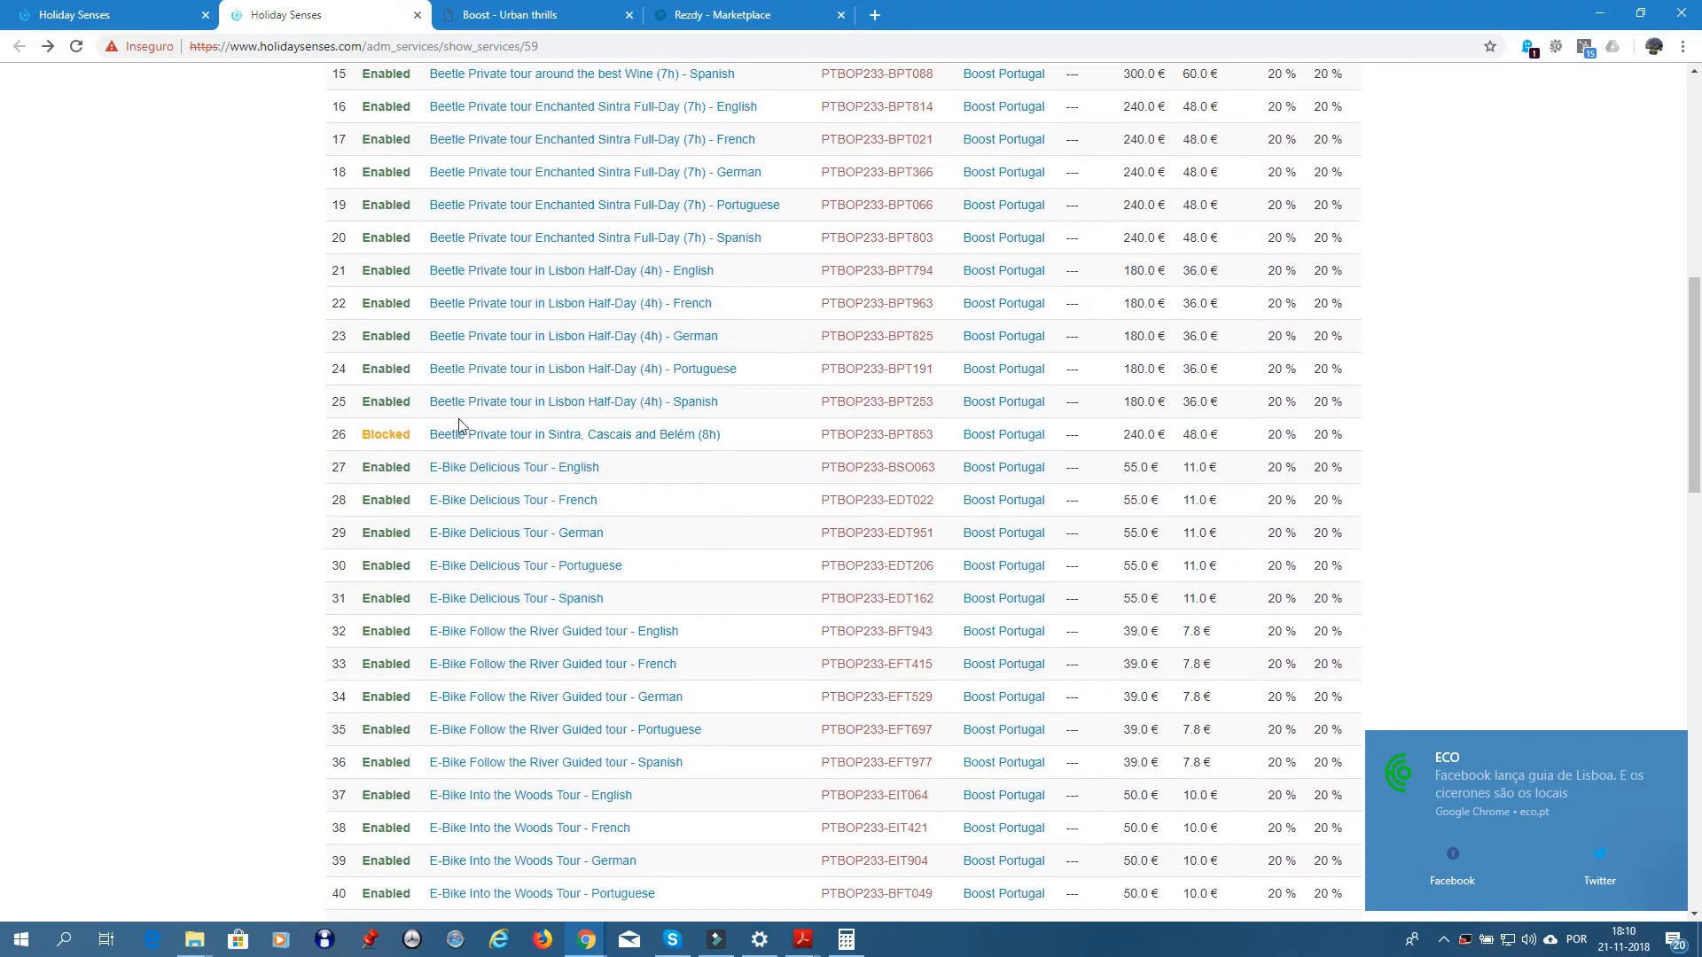
scroll(457, 432, down, 2)
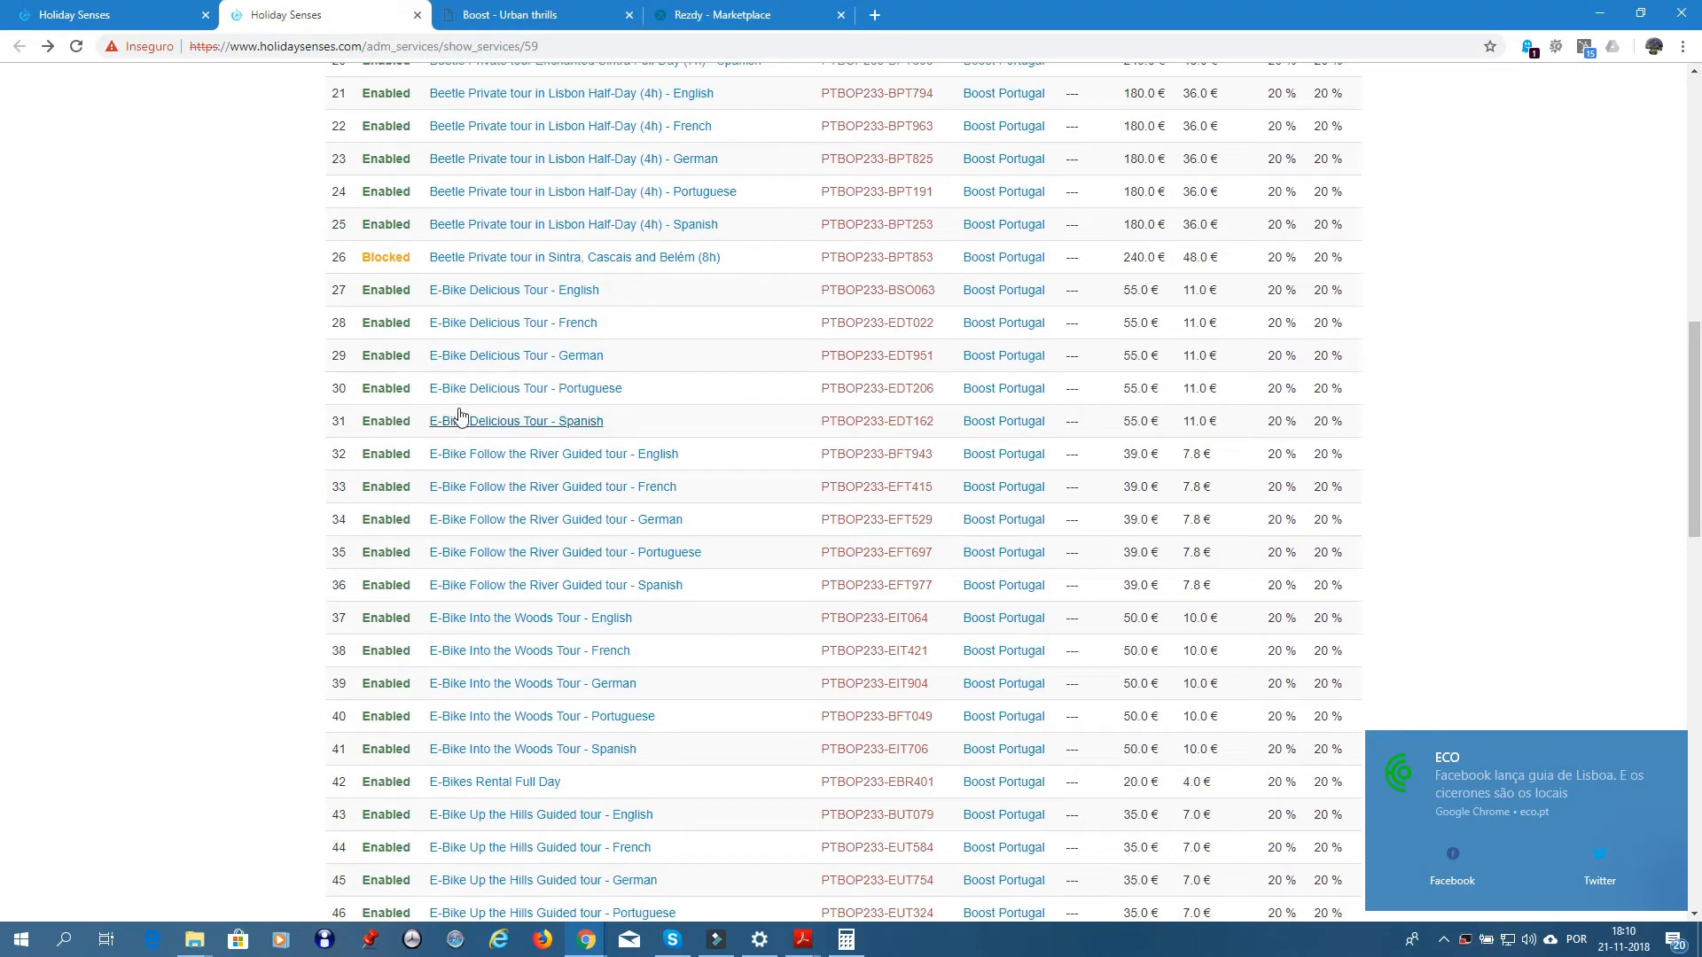
click(491, 296)
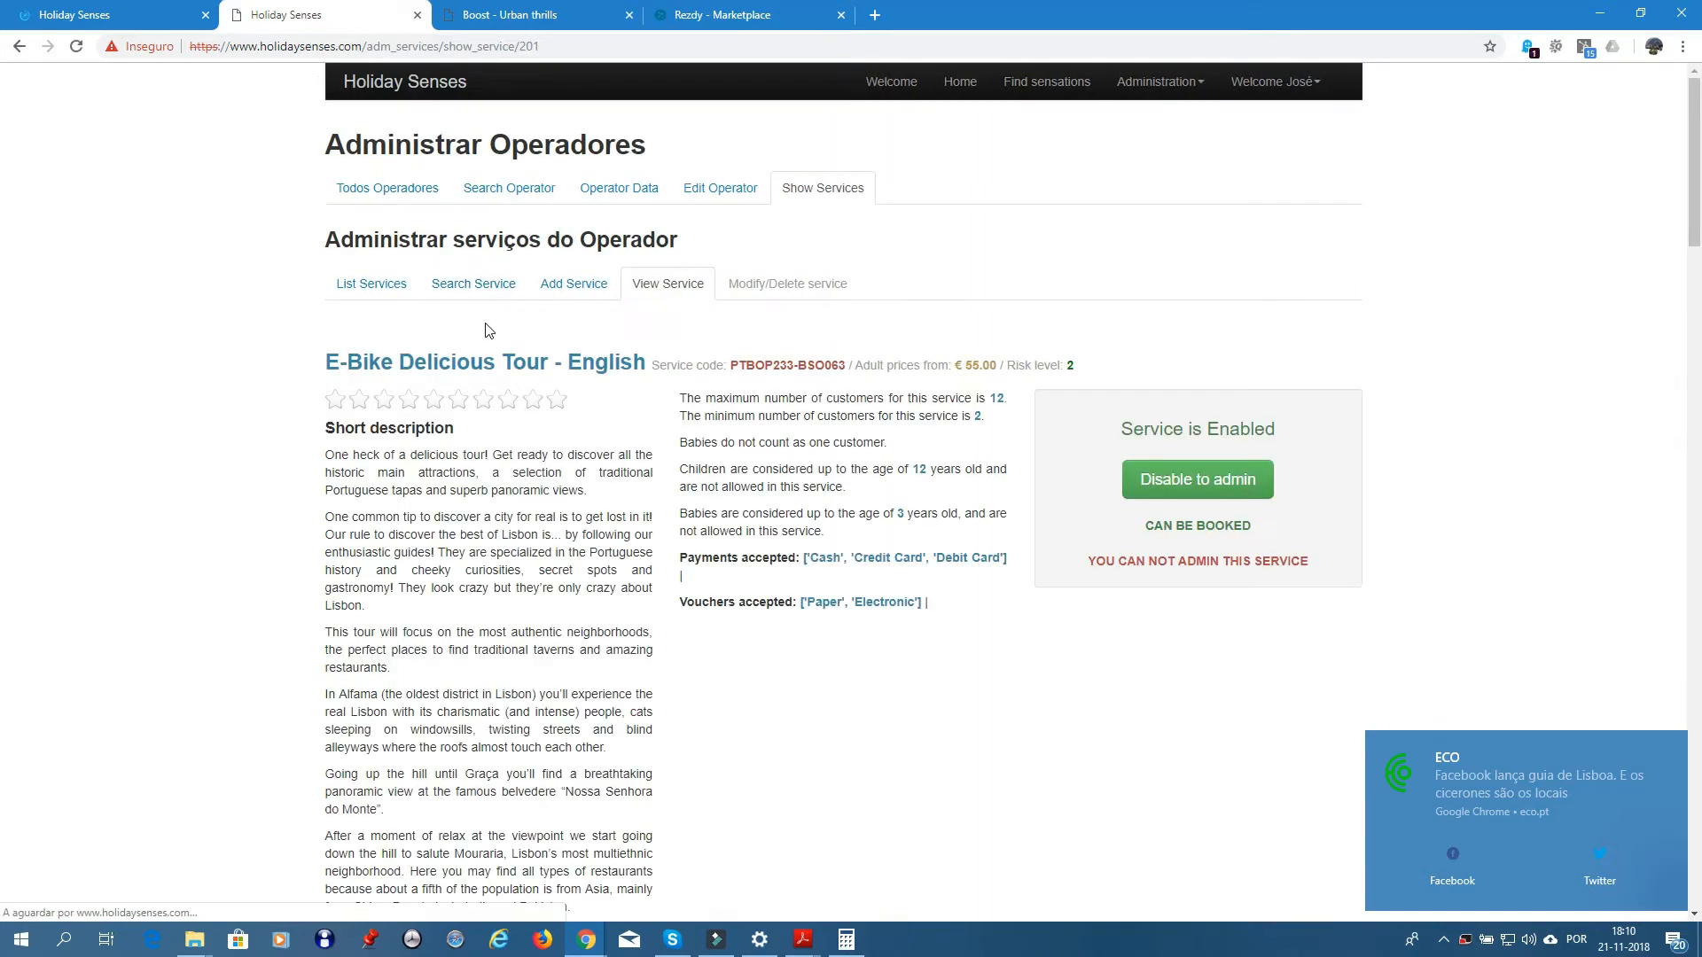
- Copy the street address from the service's Contacts section
scroll(487, 329, down, 15)
scroll(486, 330, down, 20)
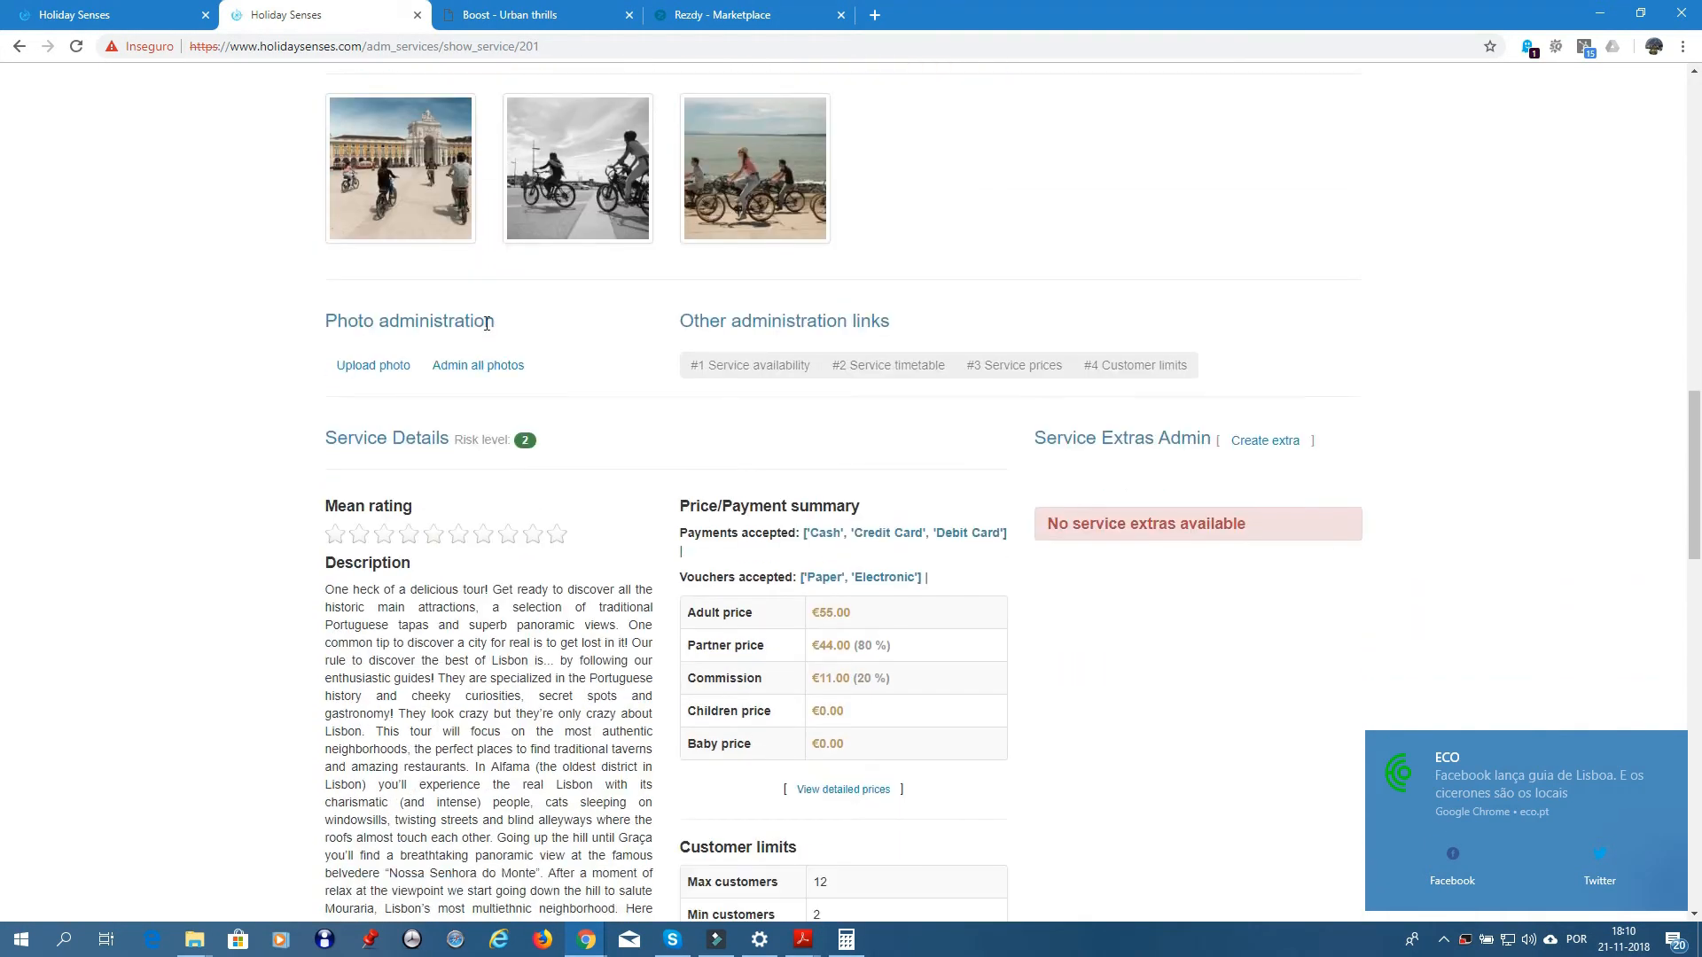
scroll(486, 324, down, 3)
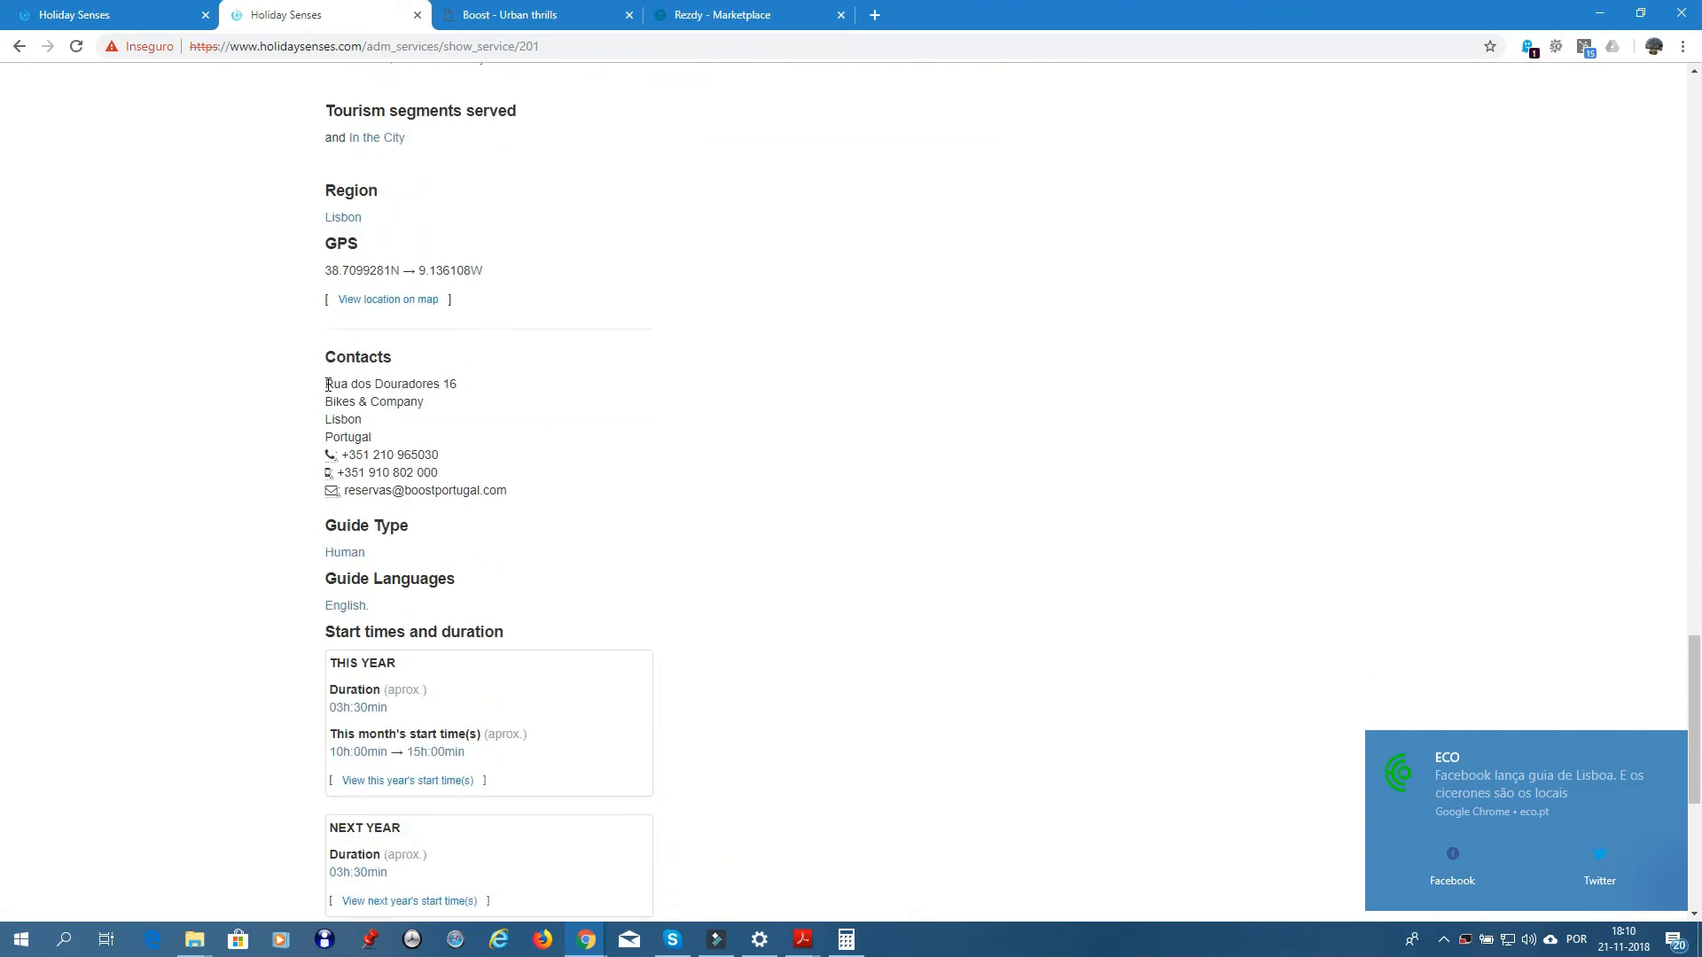
drag(328, 384, 474, 384)
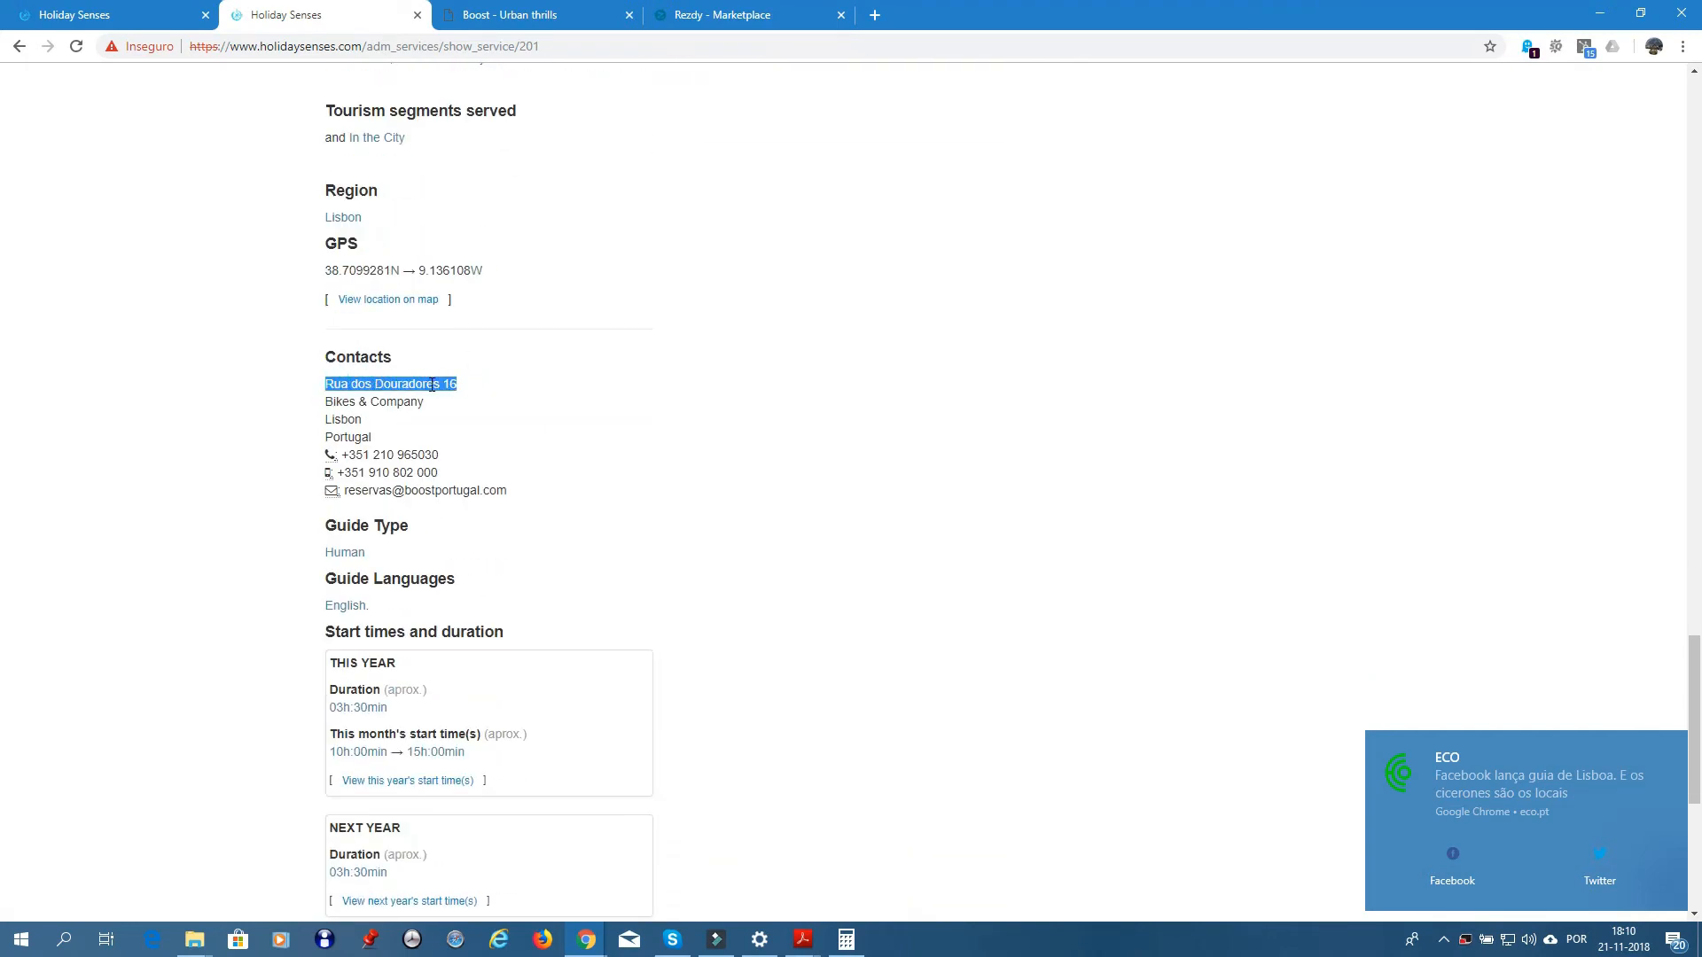
right_click(432, 384)
click(497, 397)
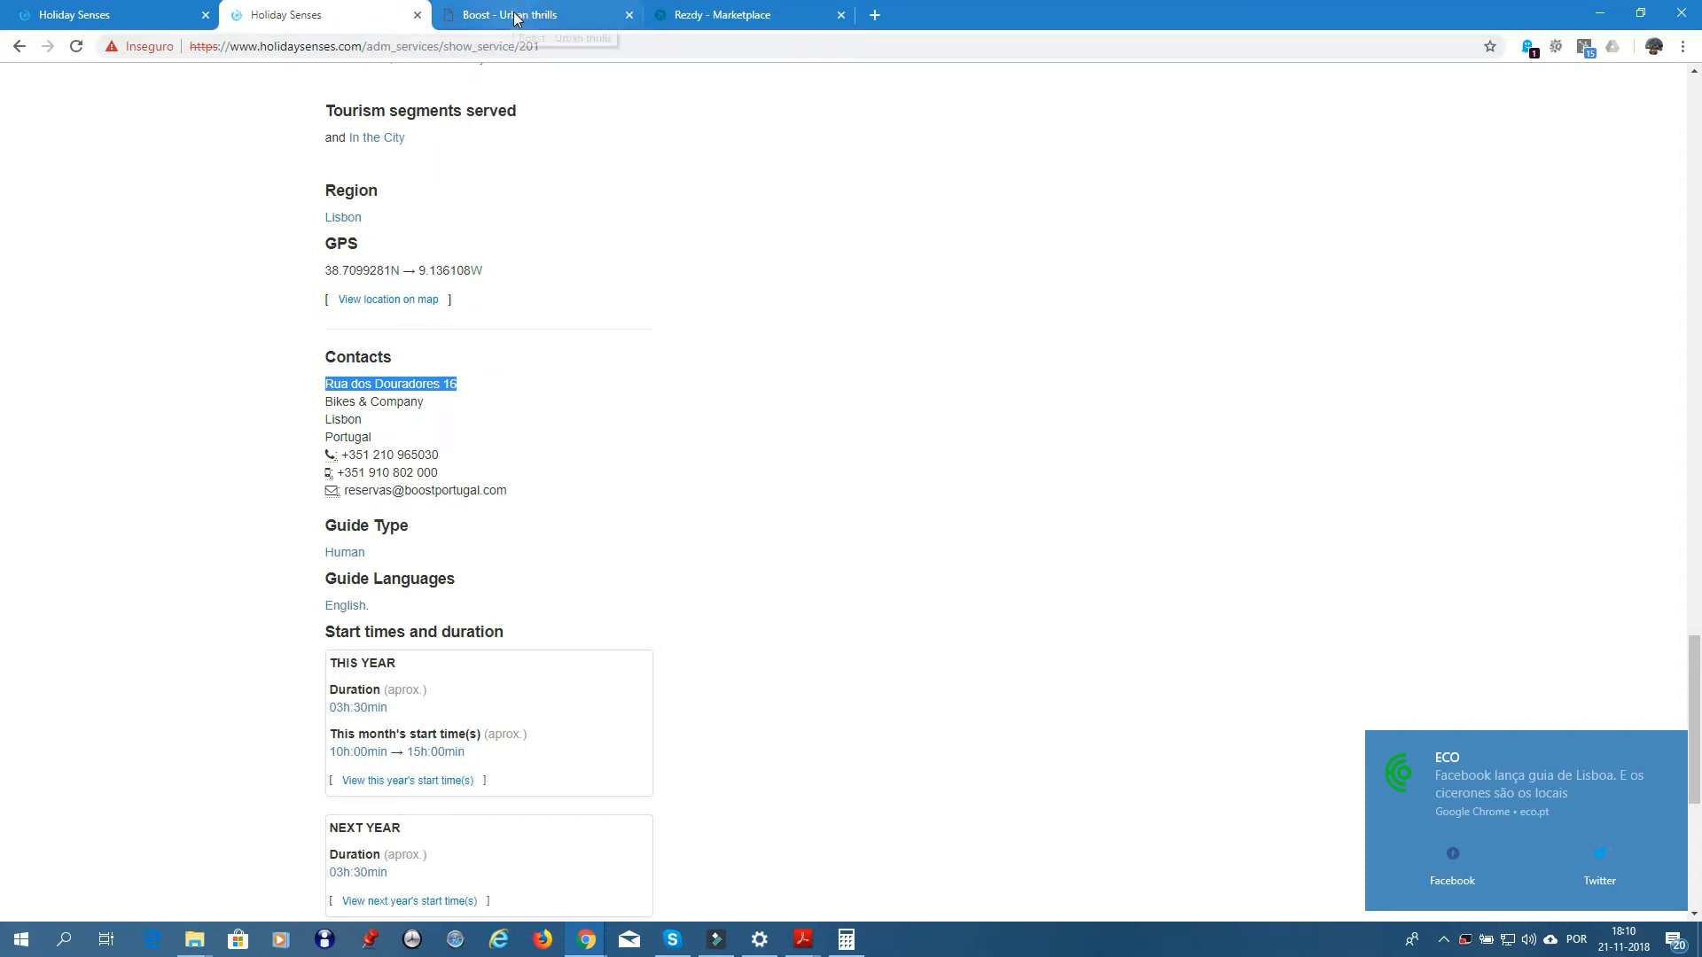
- Replace the new service's Meeting Point Address with the copied street, dropping the door number
click(118, 20)
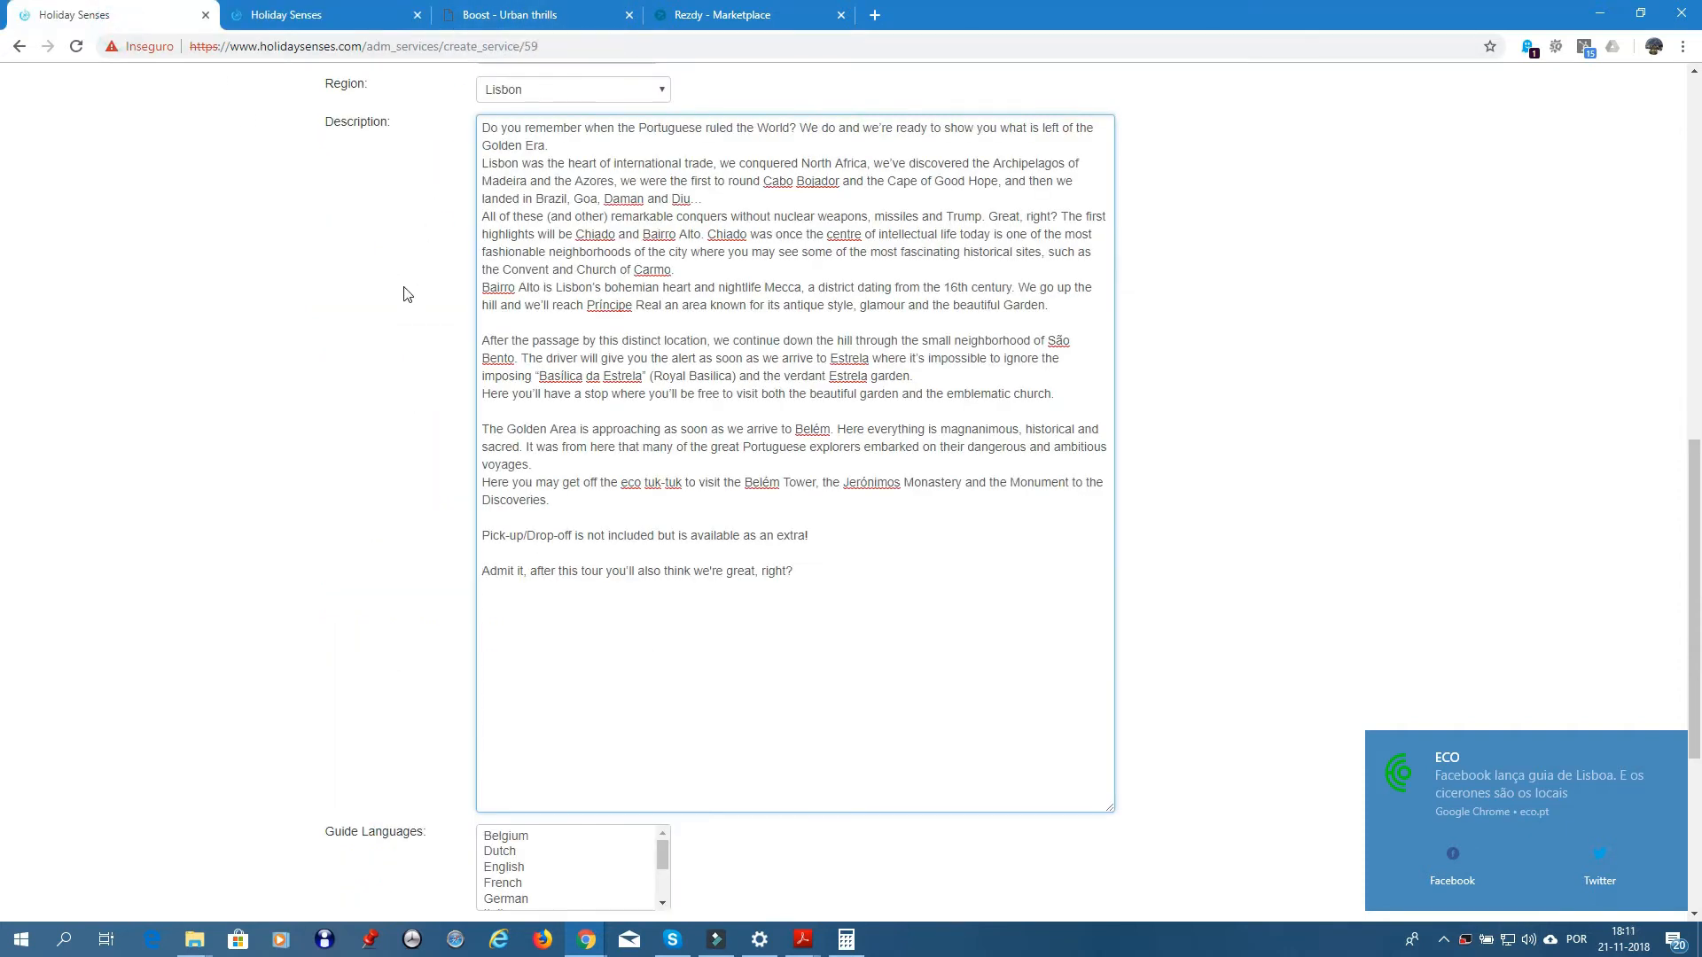
scroll(411, 274, up, 5)
scroll(412, 271, up, 3)
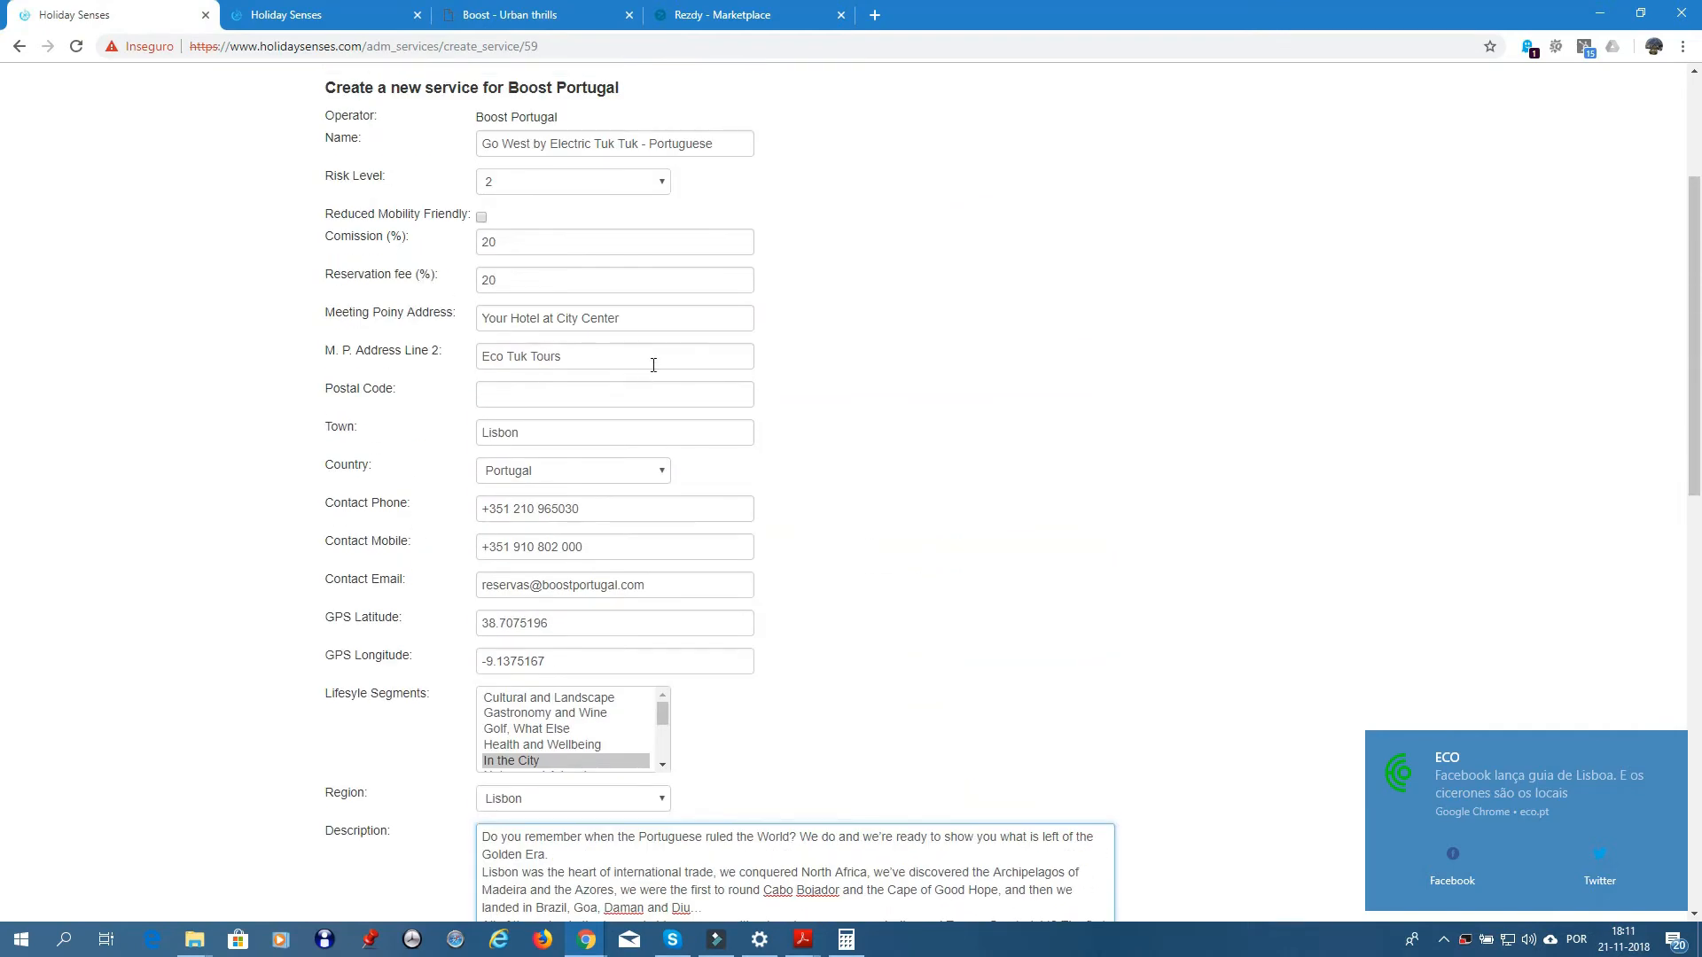
click(645, 316)
drag(644, 316, 476, 313)
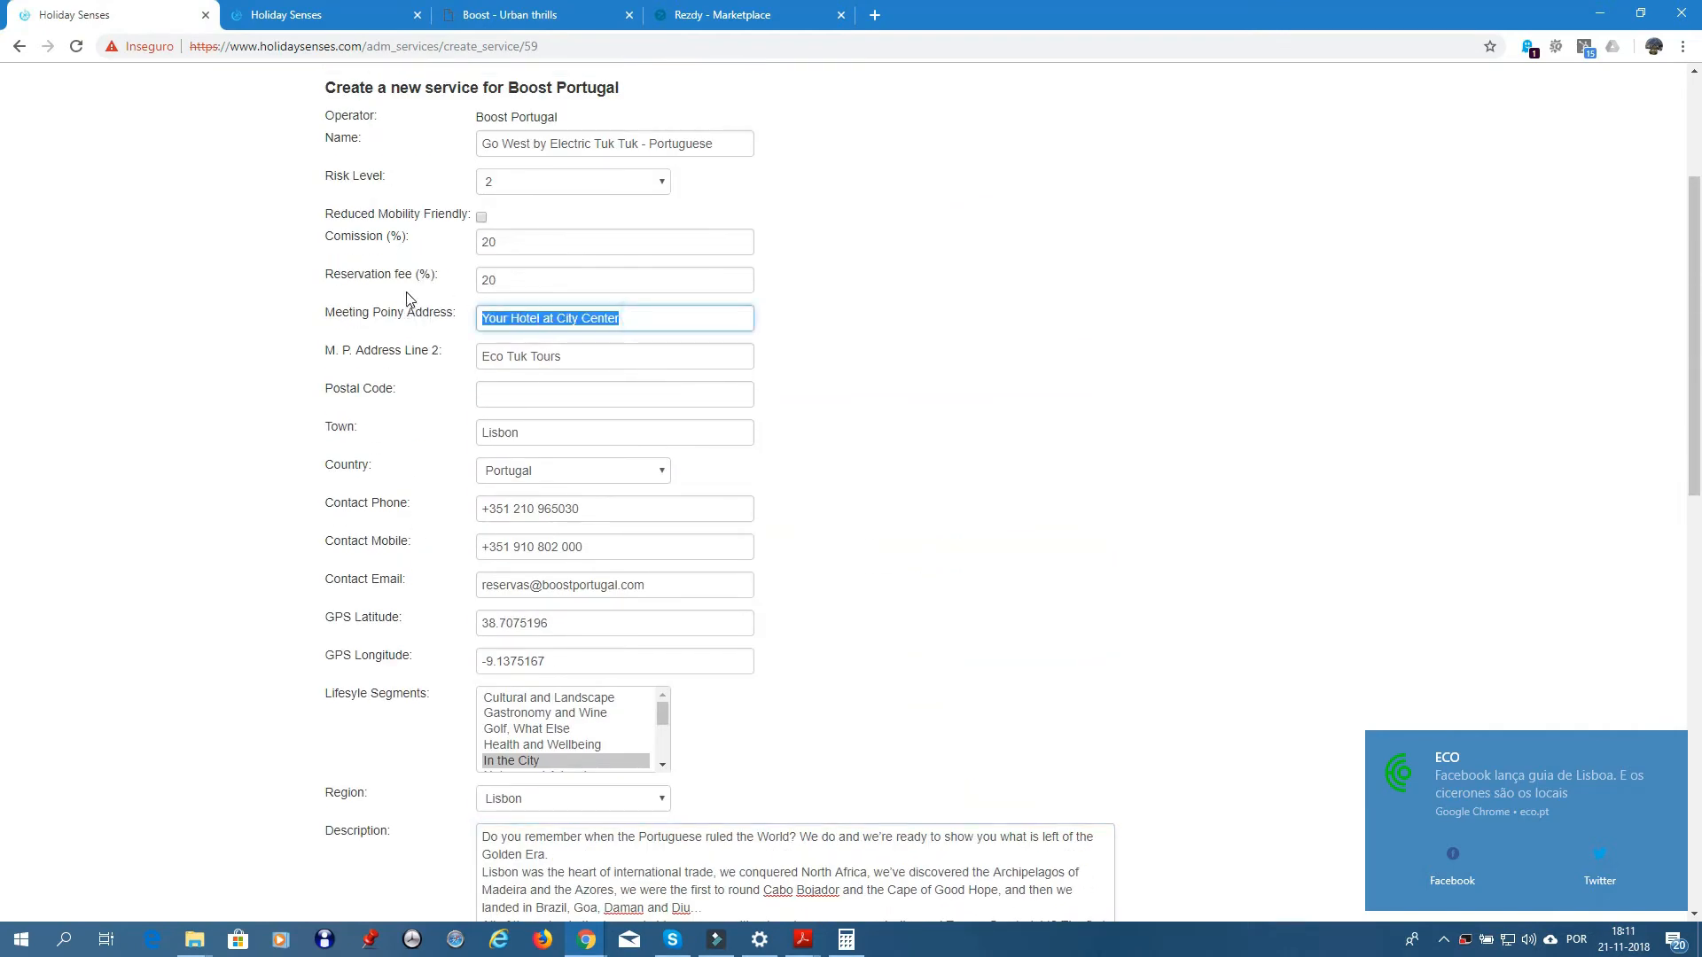
key(ctrl+v)
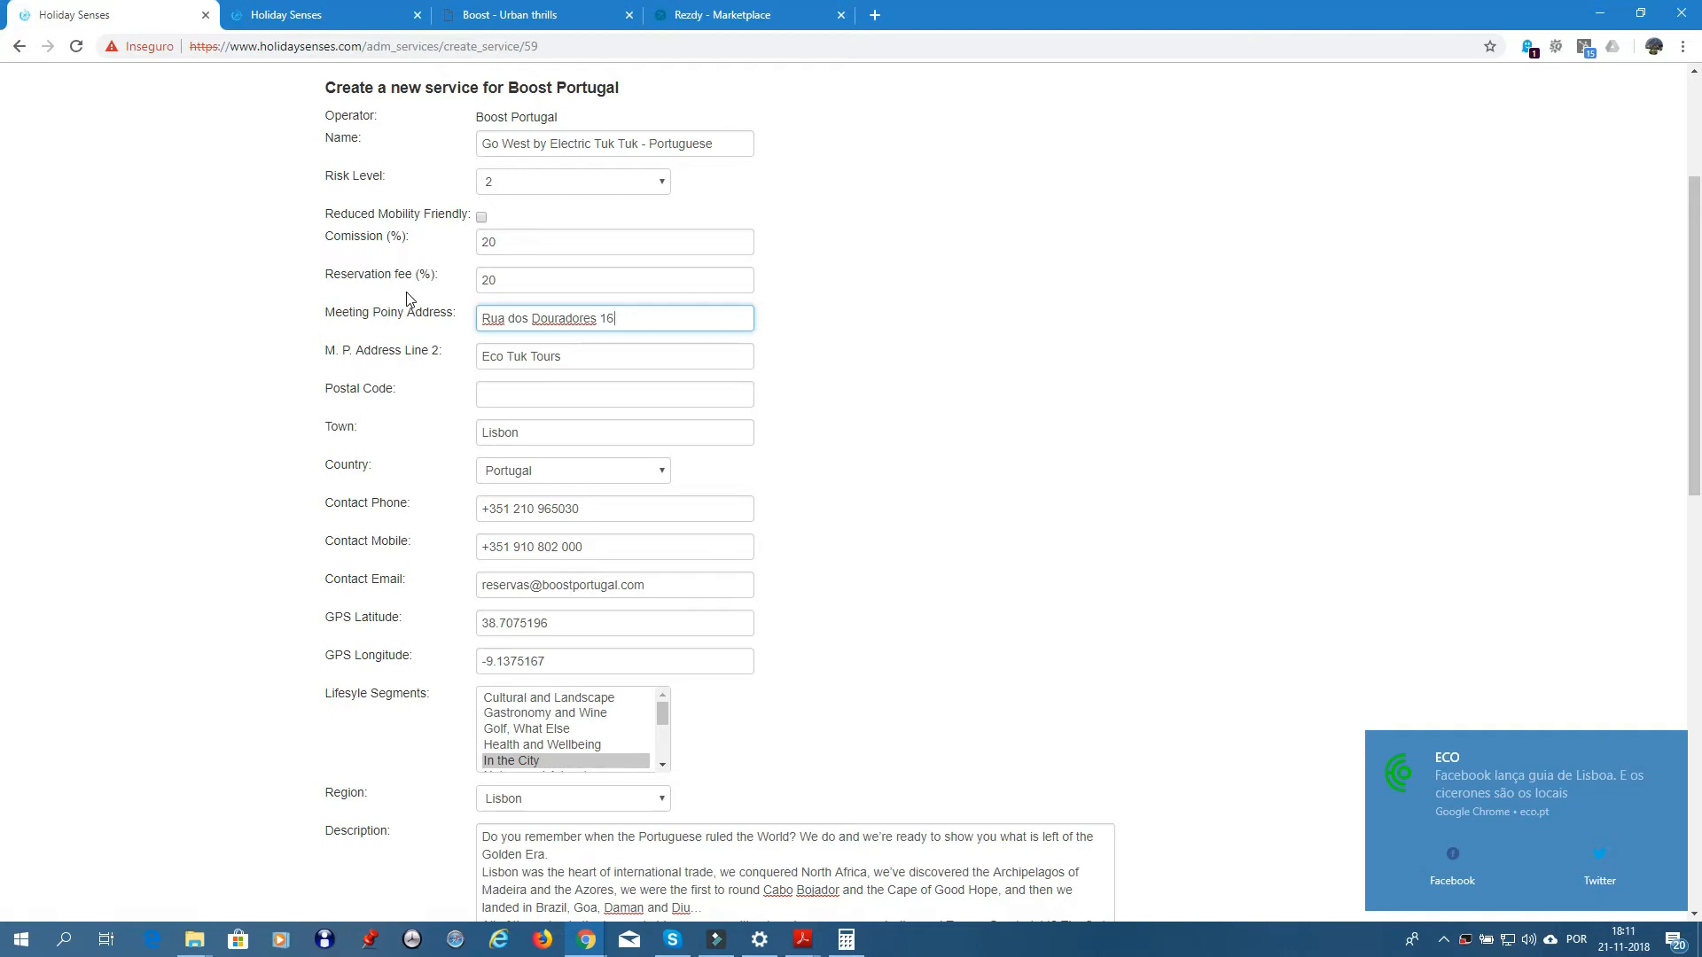
key(BackSpace)
key(BackSpace)
key(BackSpace)
- Put the door number at the start of Address Line 2 and dismiss the ECO news notification
click(482, 357)
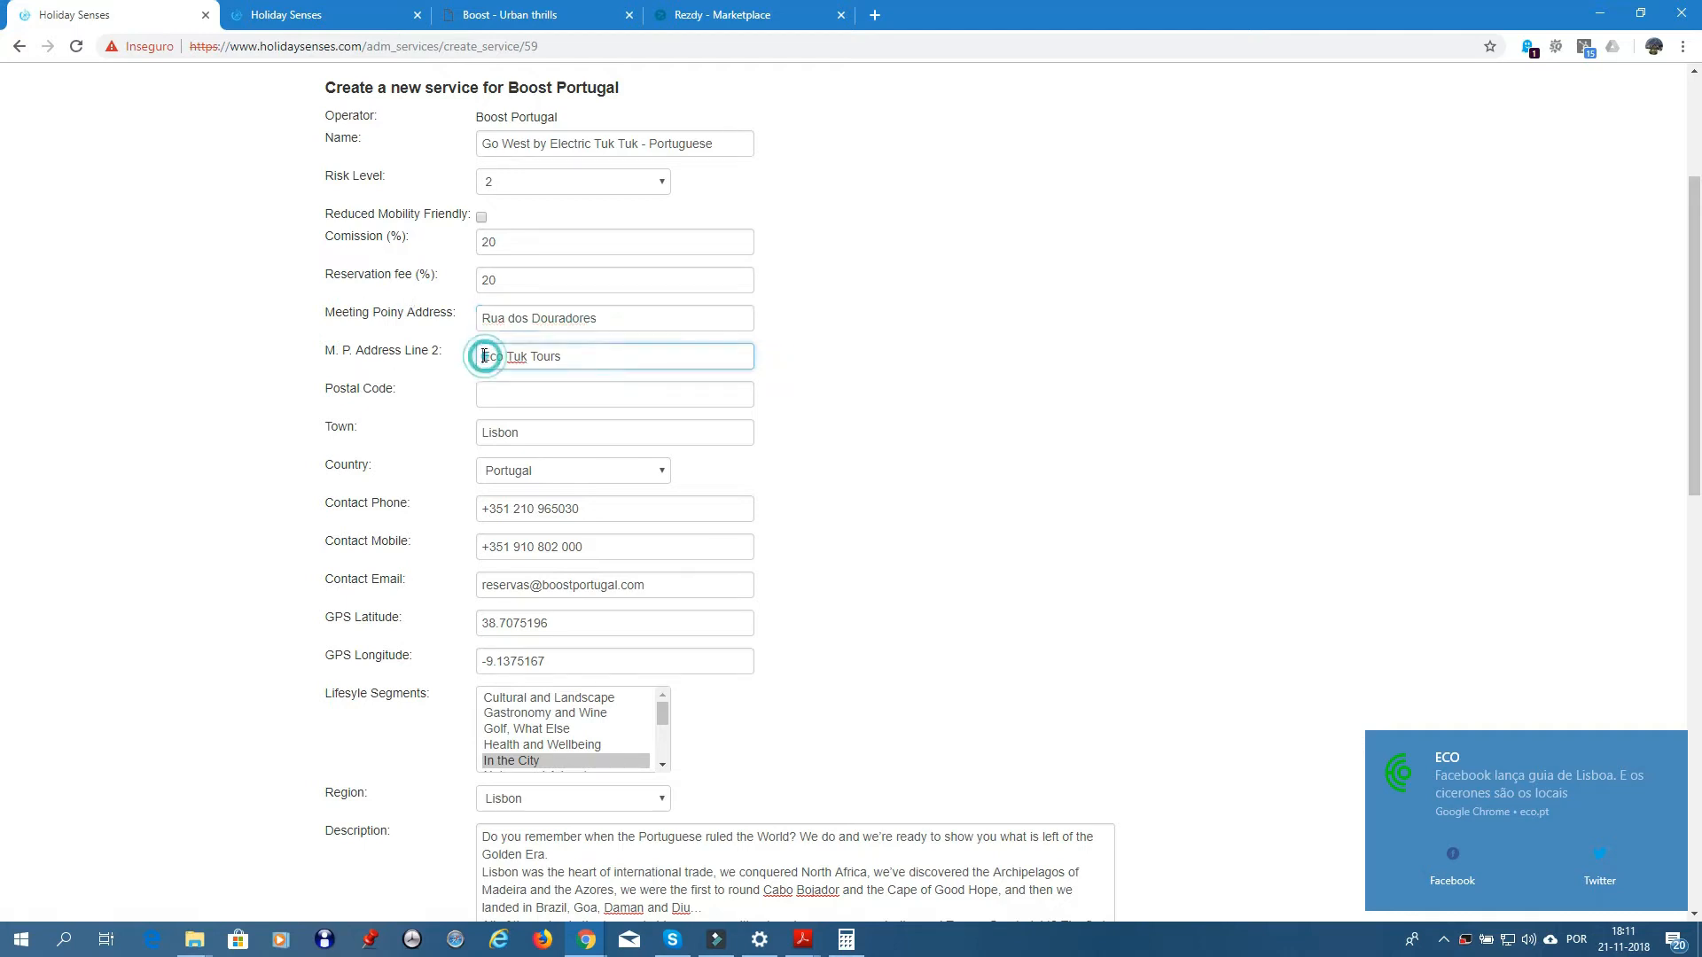
text(N)
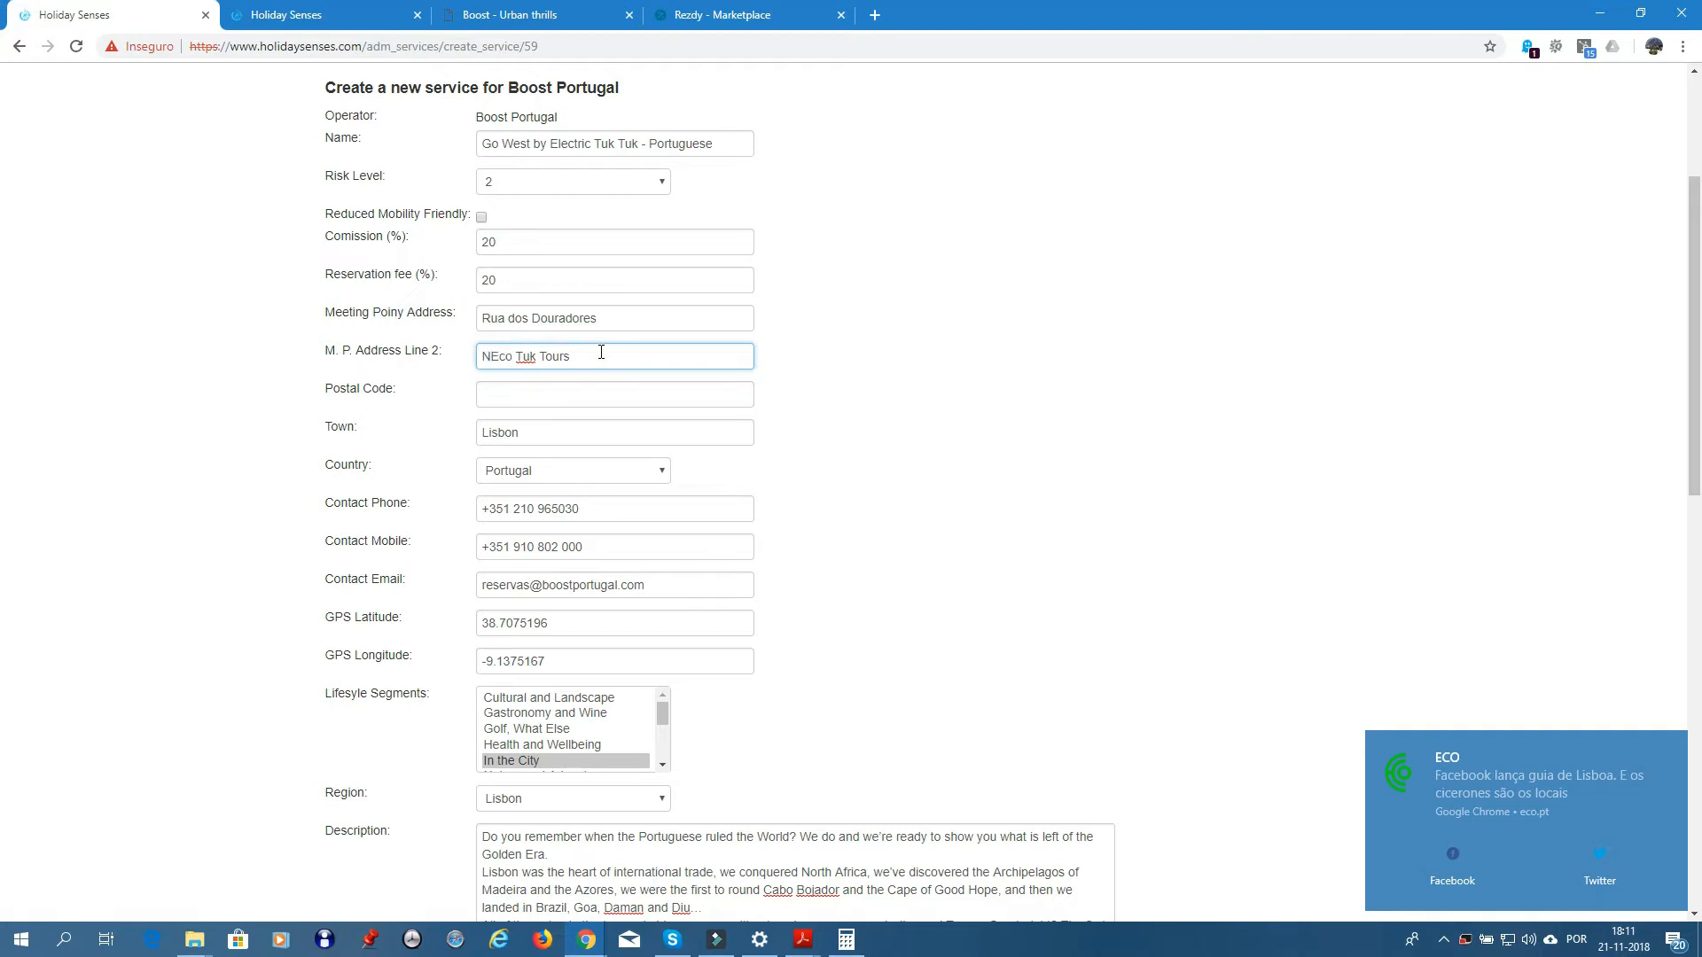
text(r. 16,)
triple_click(640, 316)
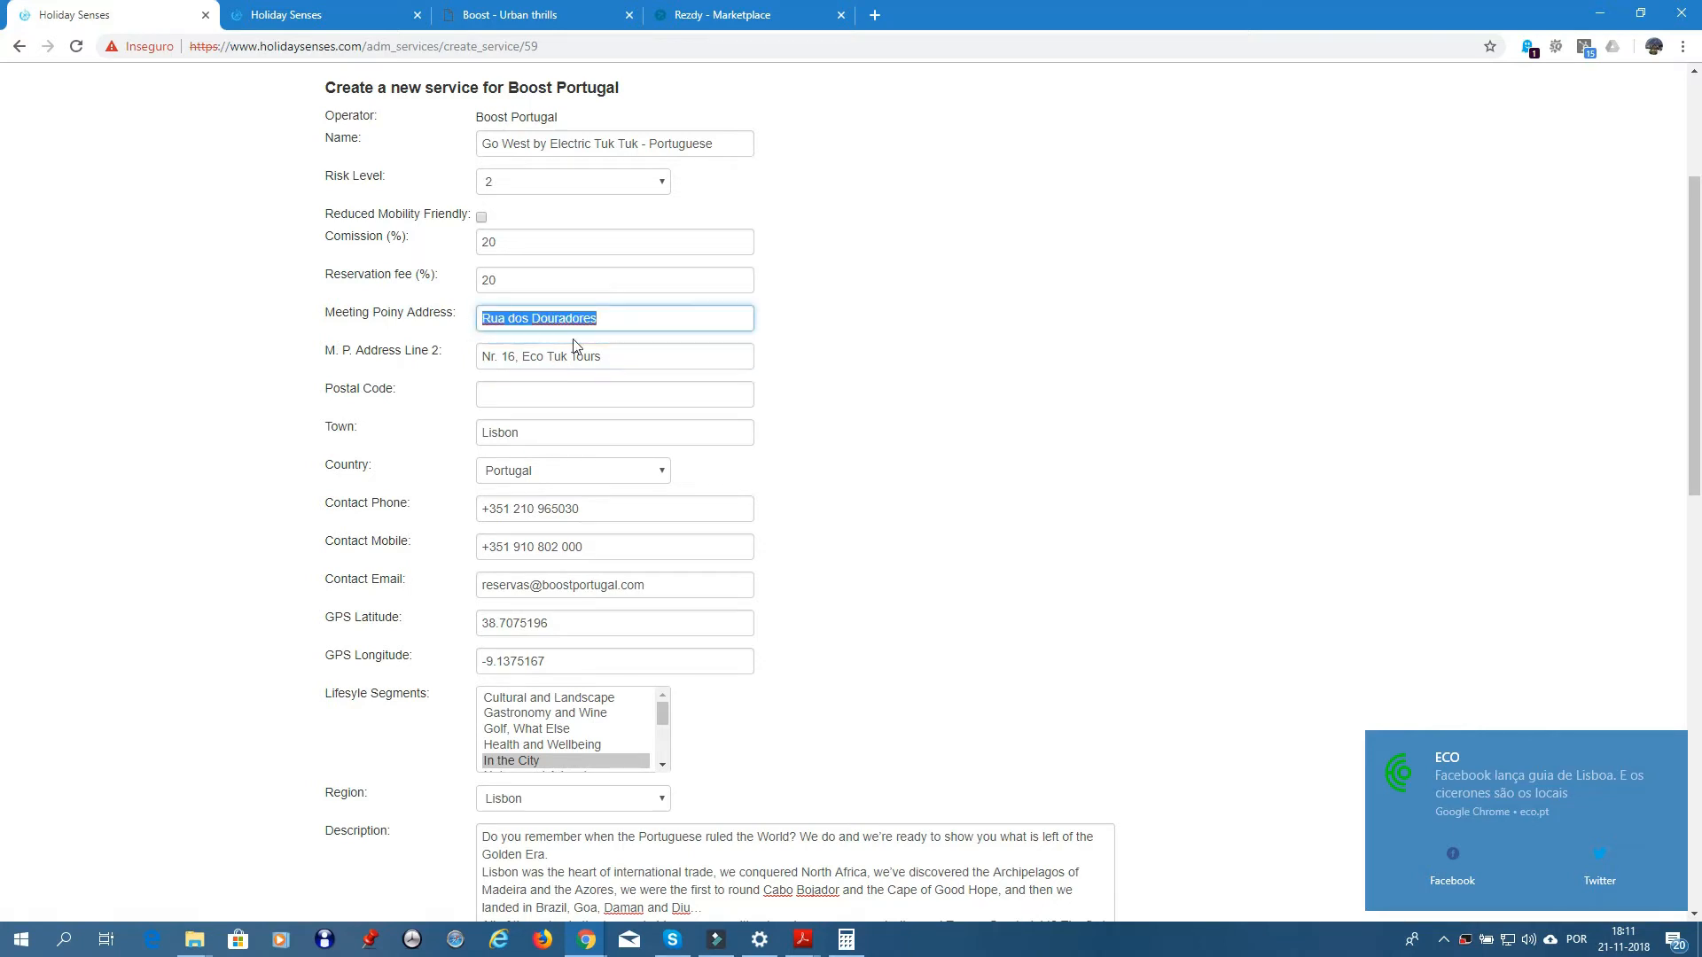
triple_click(638, 359)
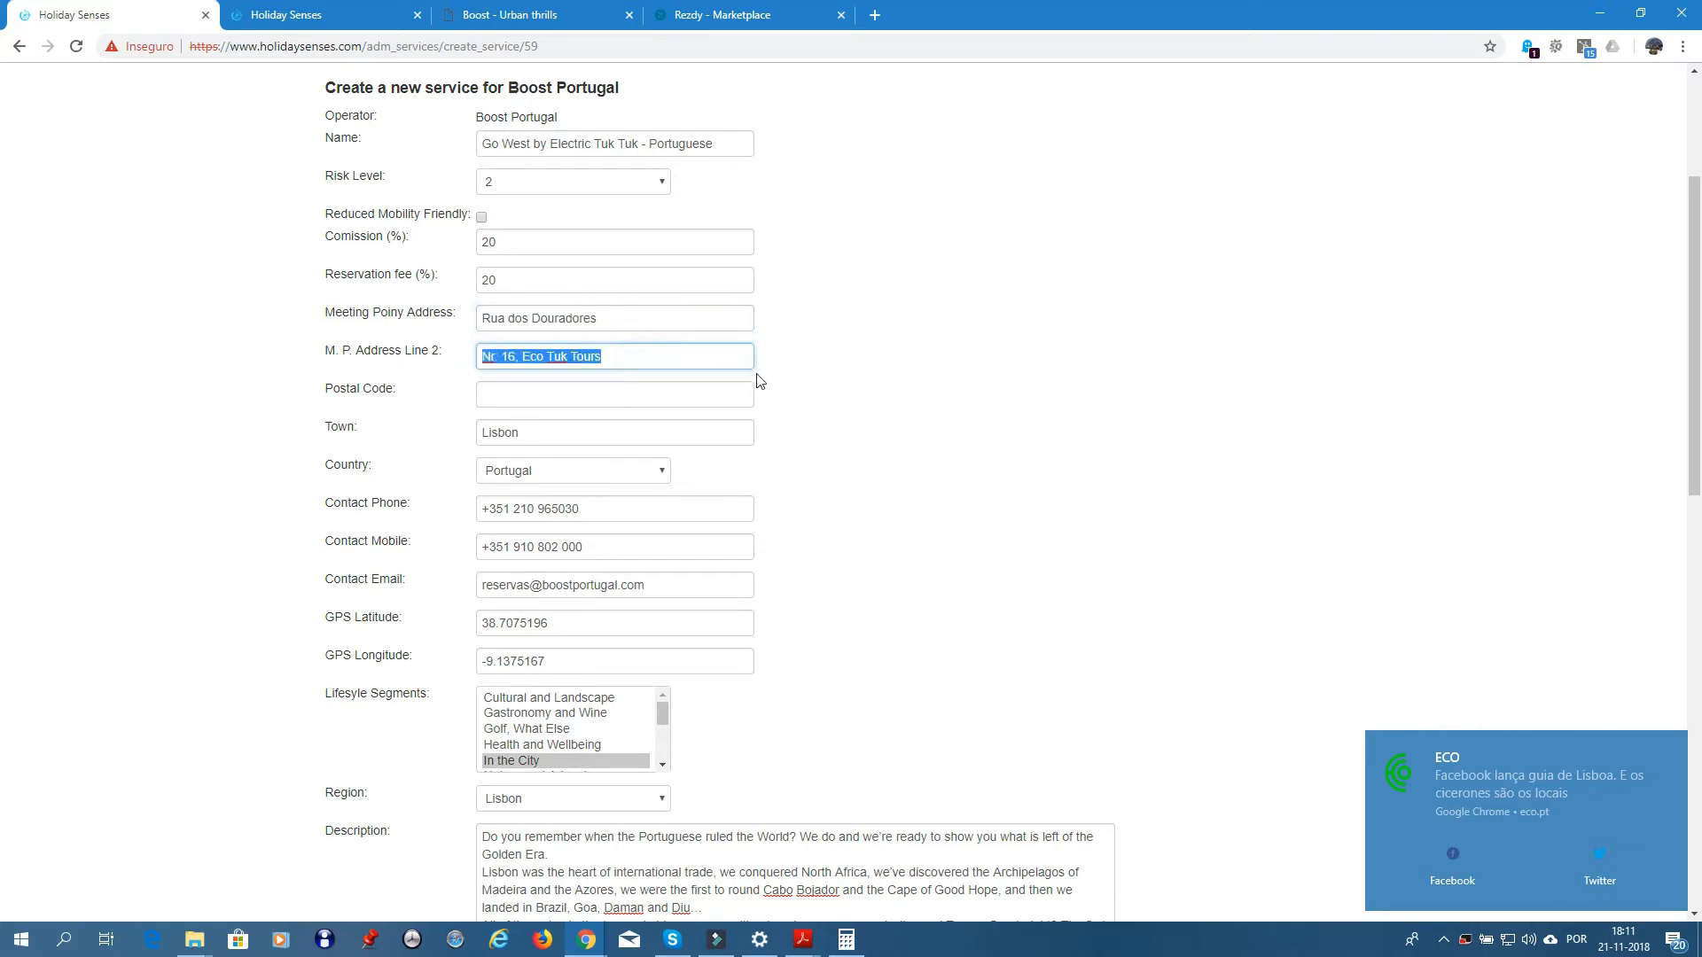
click(798, 358)
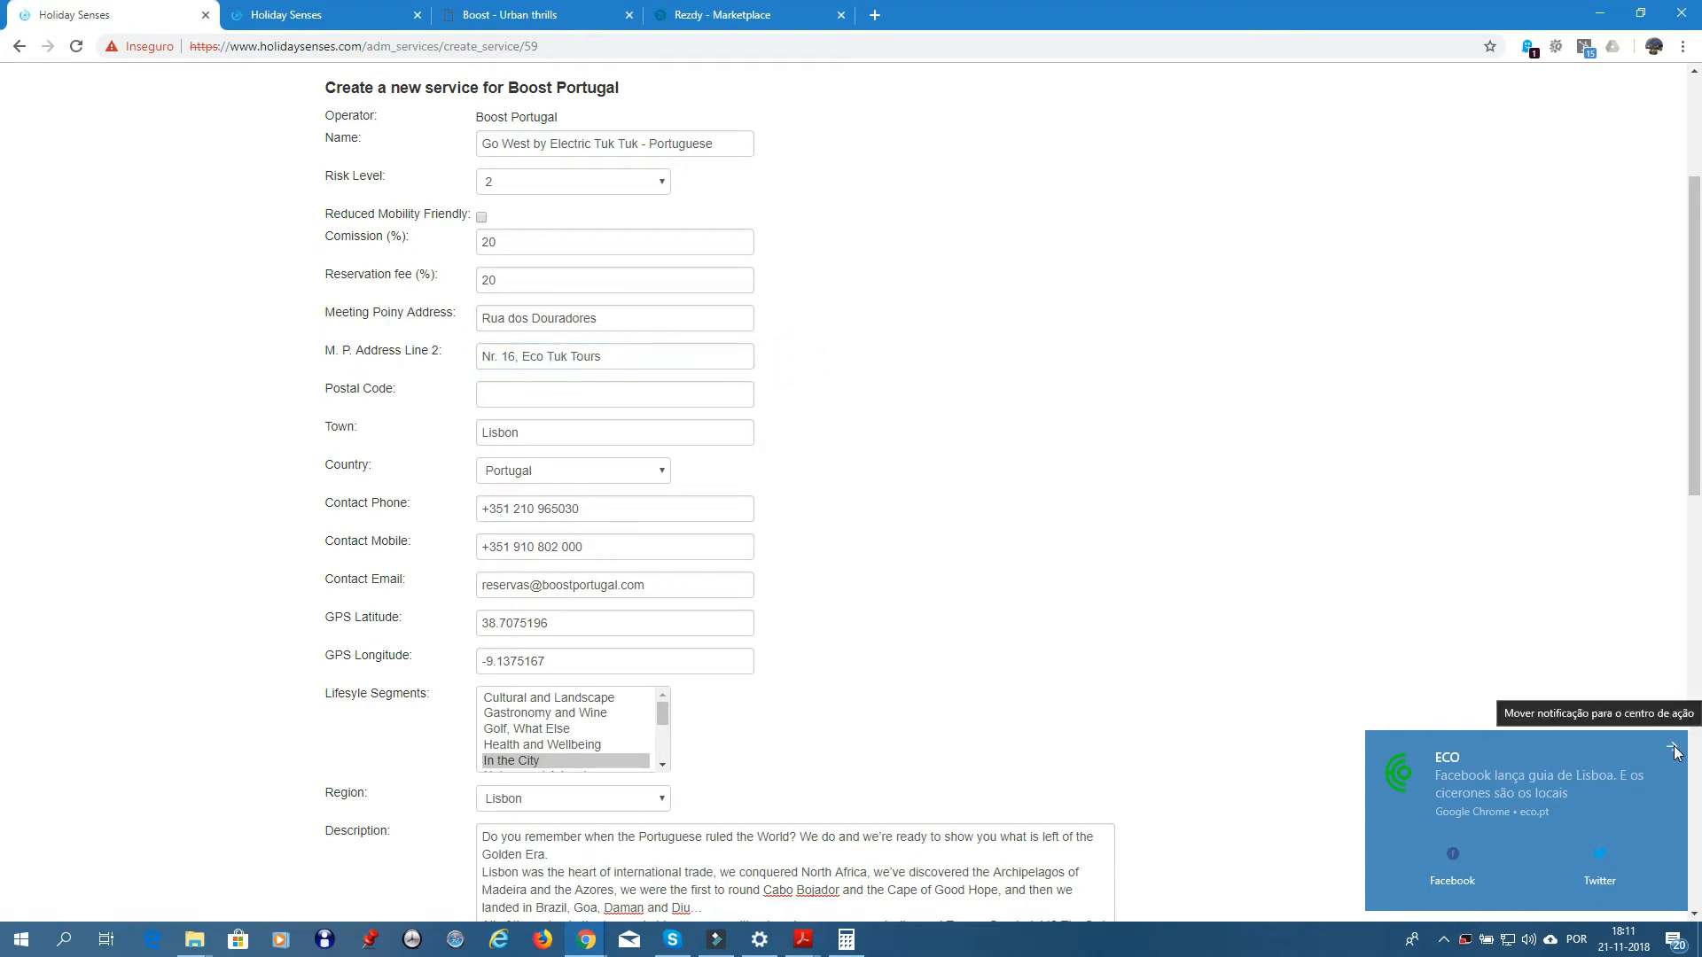
click(1672, 751)
scroll(877, 561, down, 8)
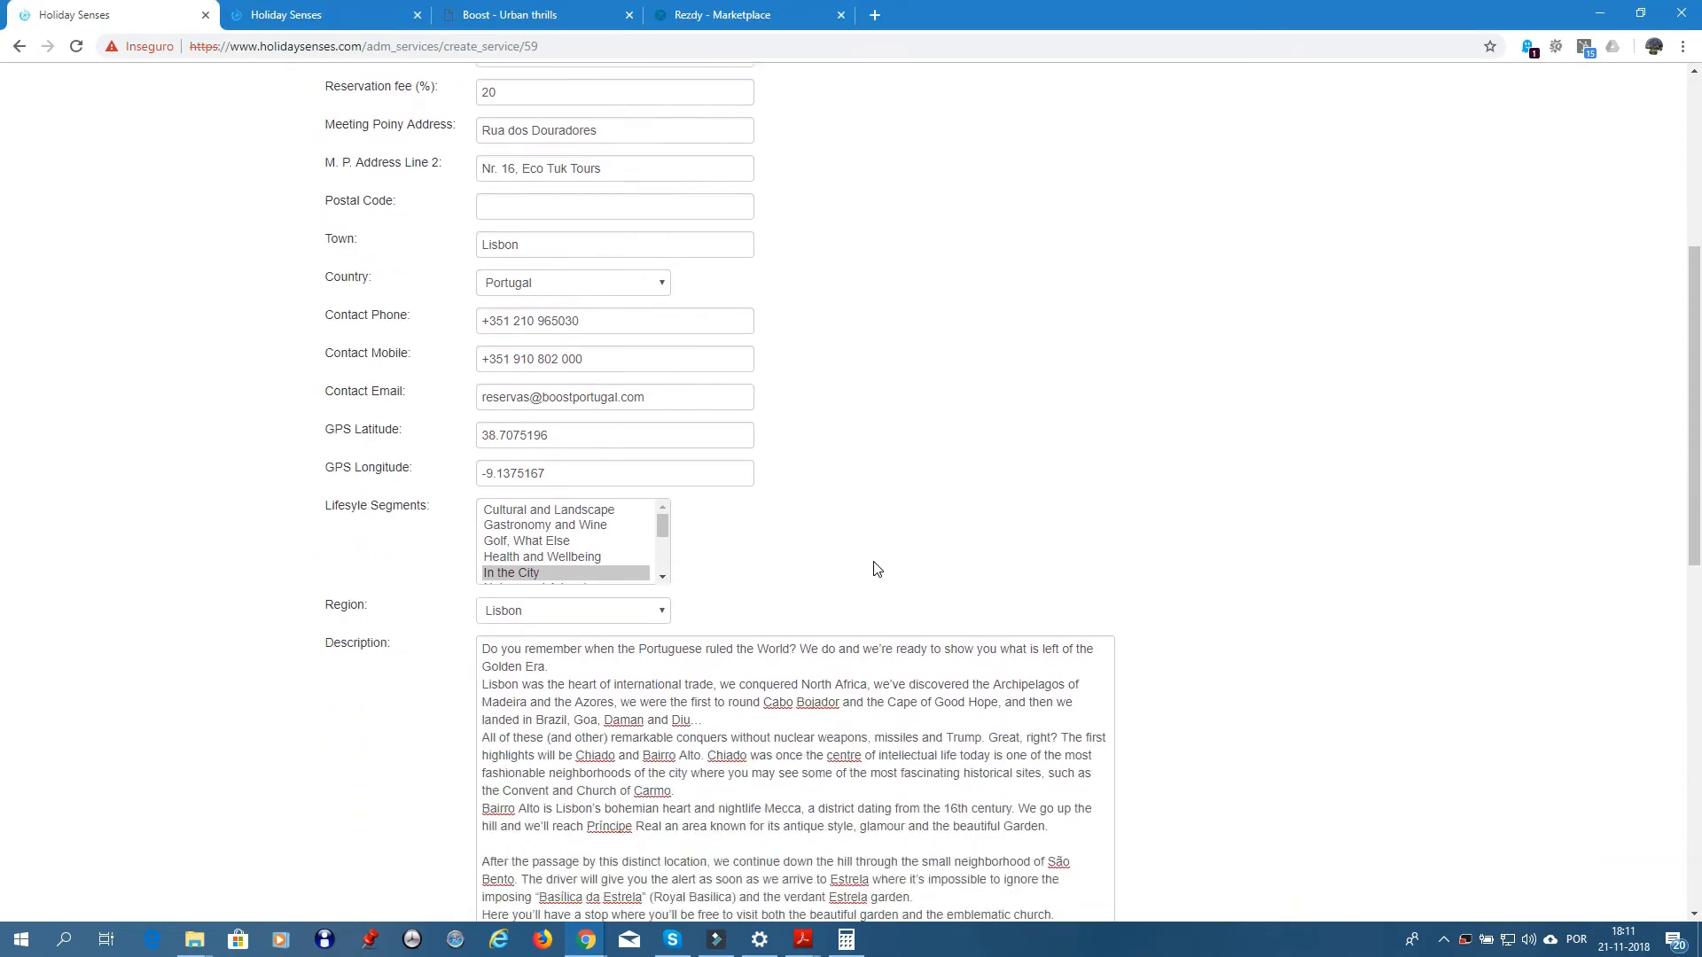
- Select Portuguese as the only guide language
scroll(873, 565, down, 4)
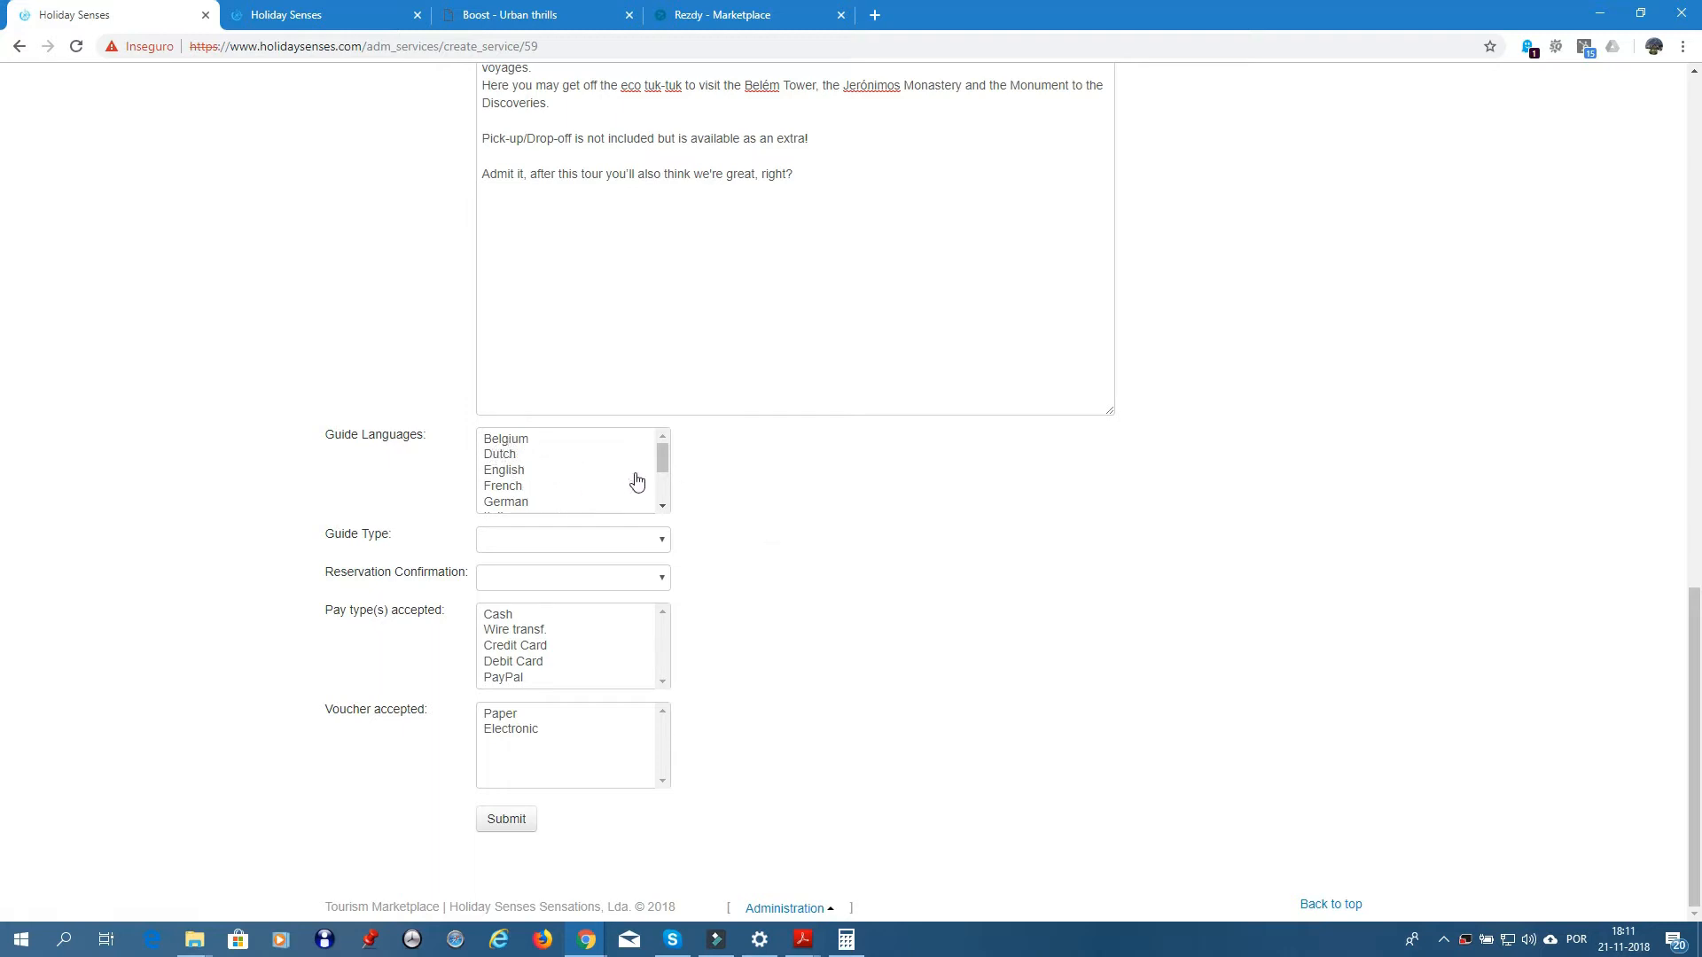
drag(662, 456, 663, 480)
click(524, 457)
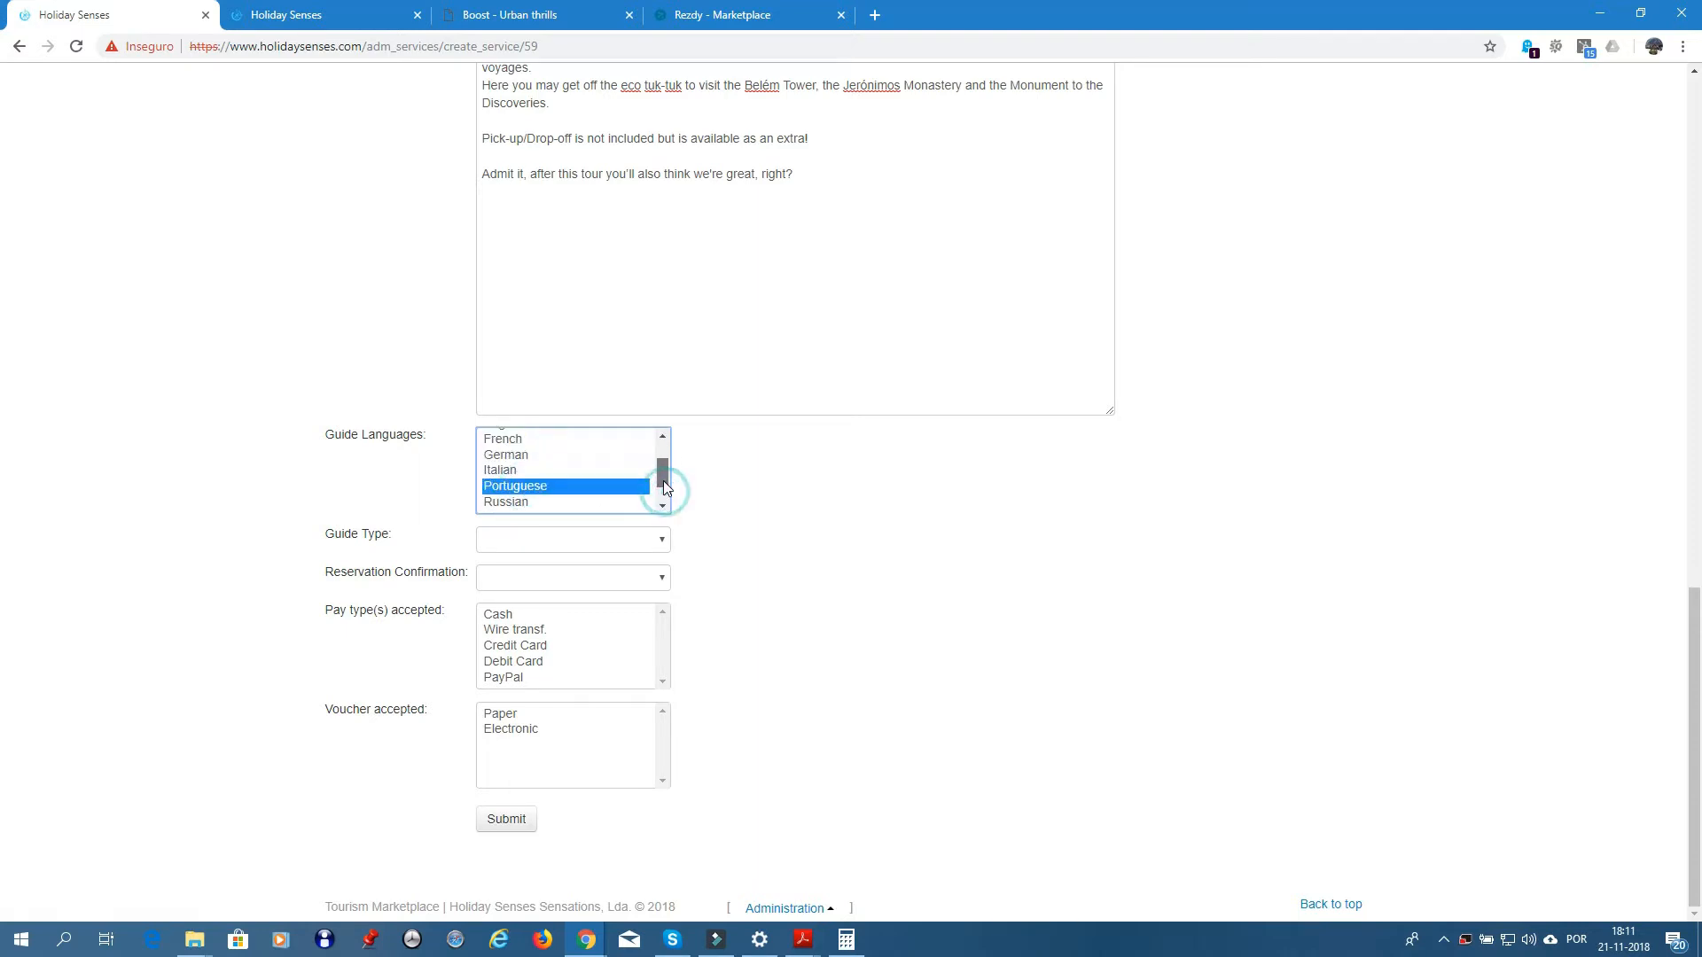
shift+click(505, 455)
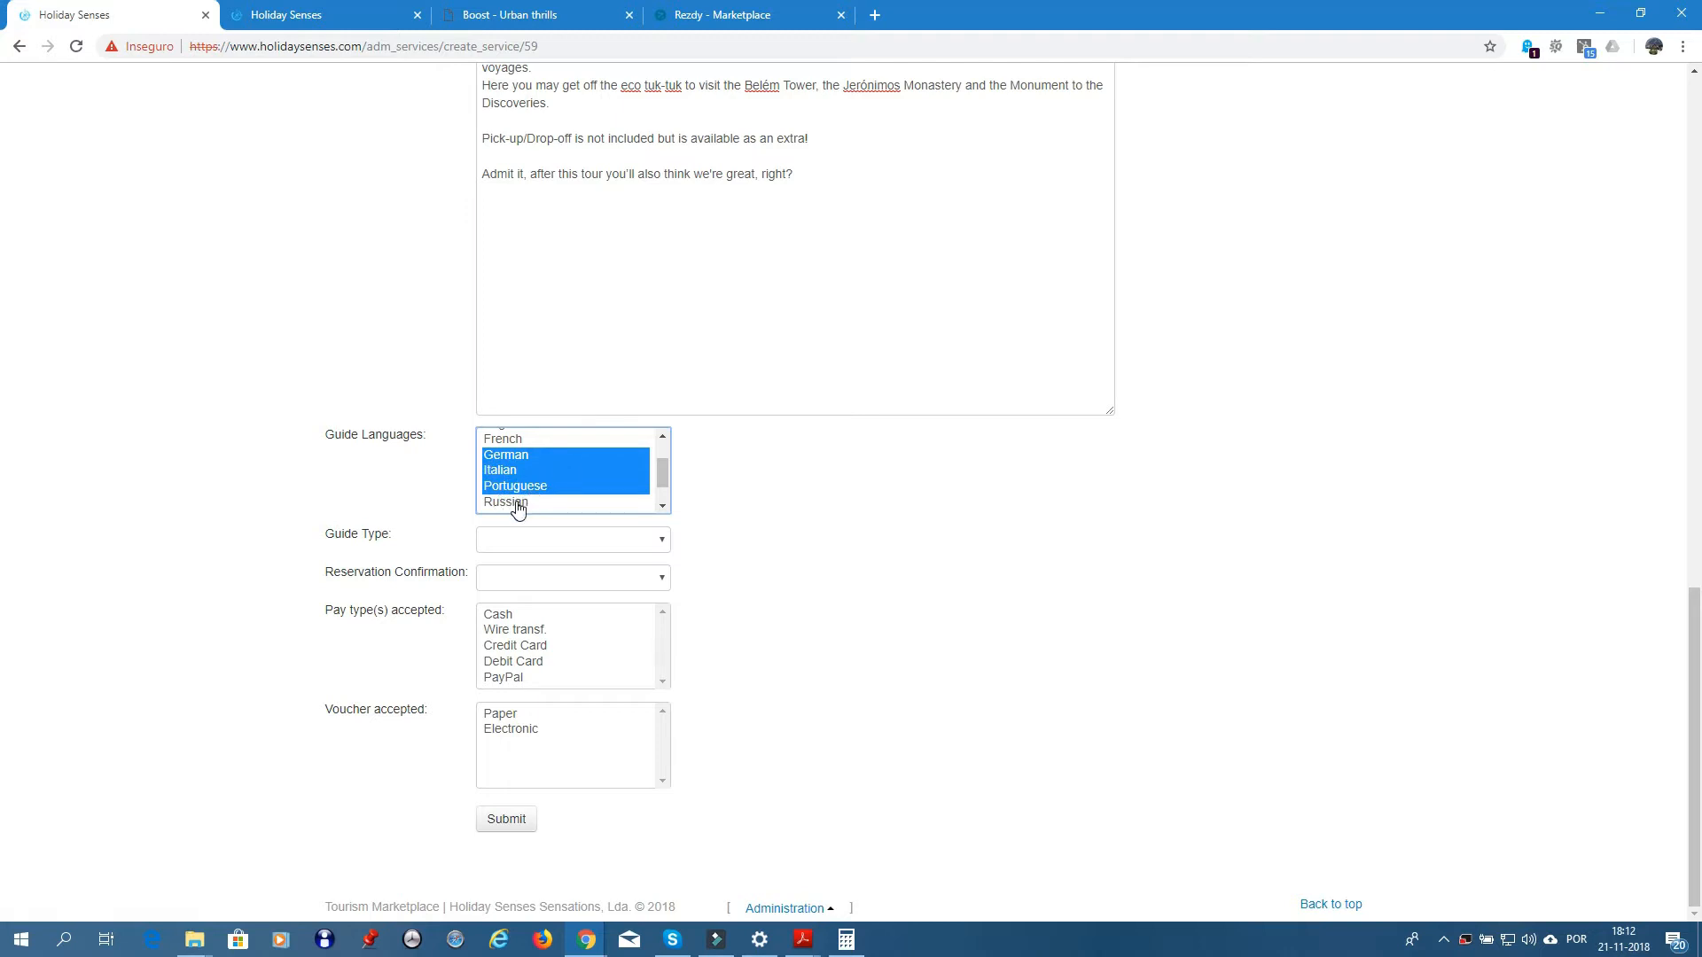
drag(514, 499, 503, 507)
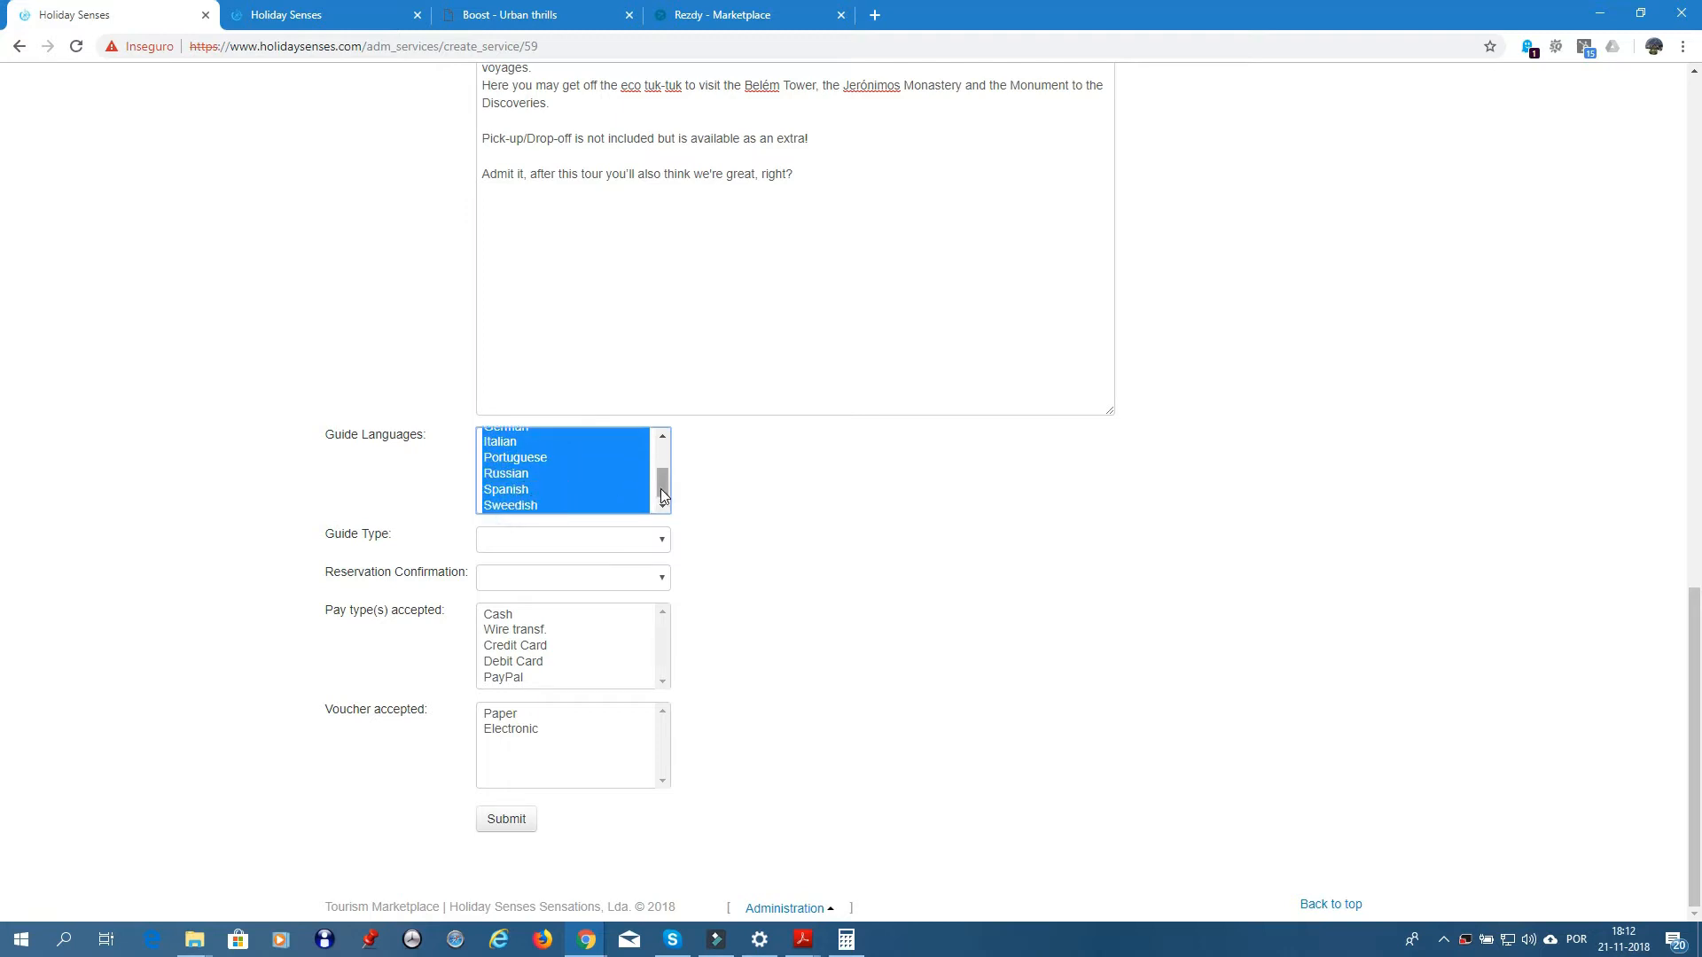
drag(661, 487, 658, 463)
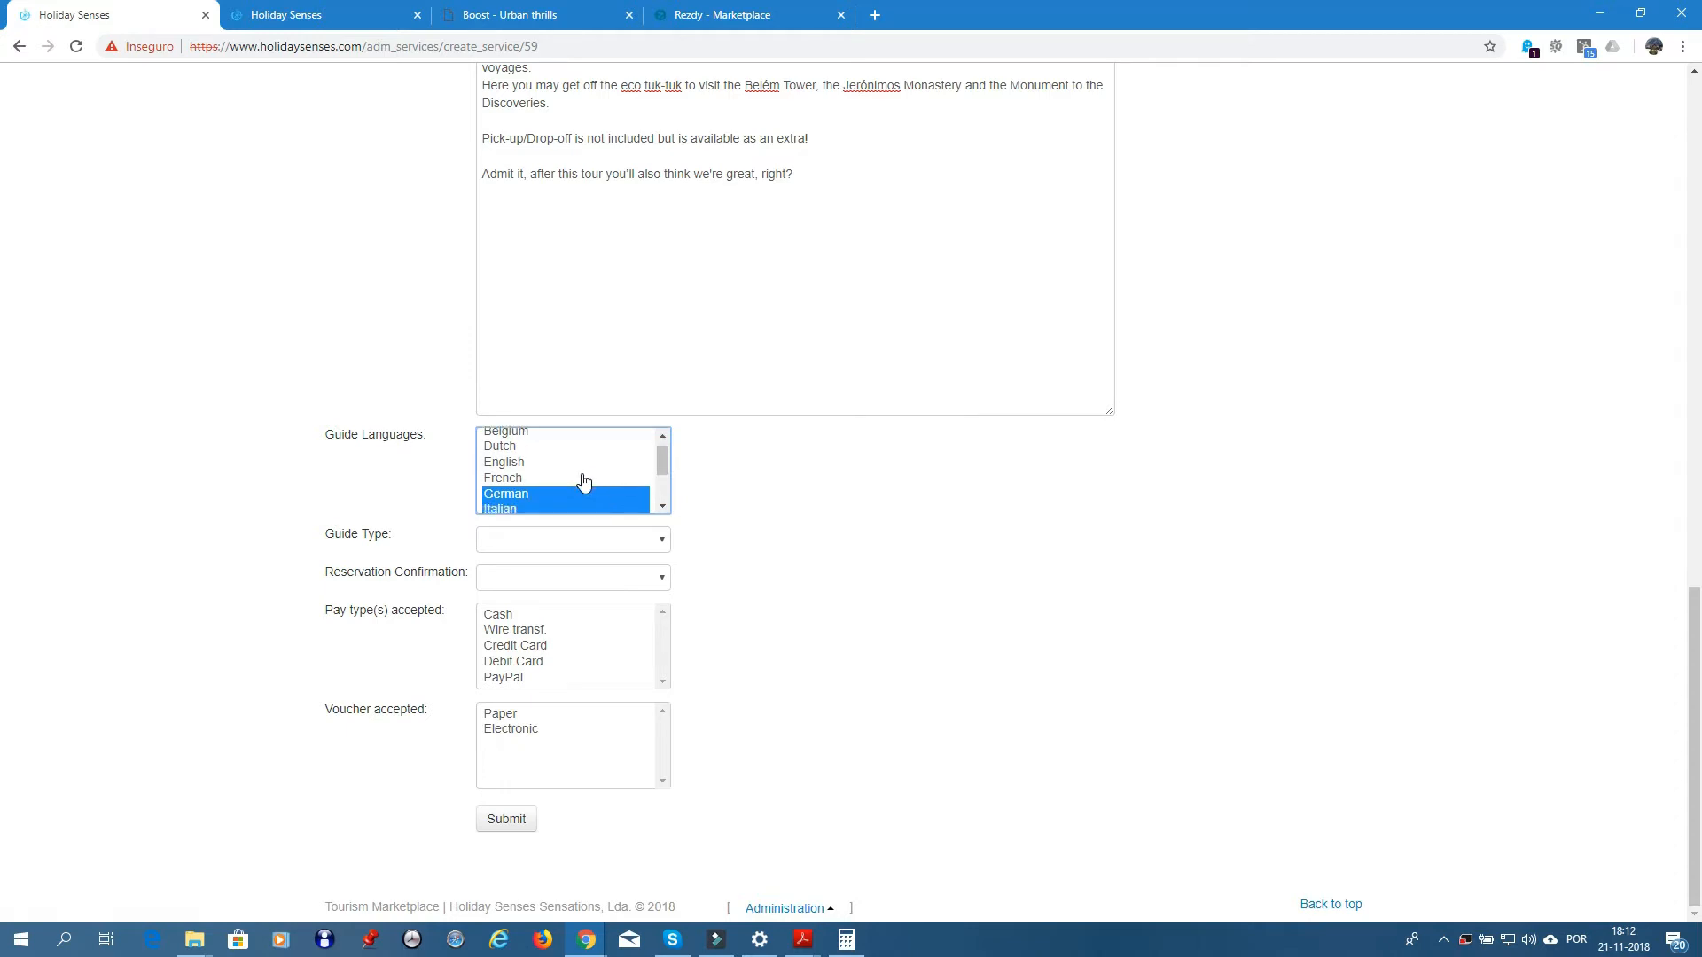
key(shift+End)
click(525, 456)
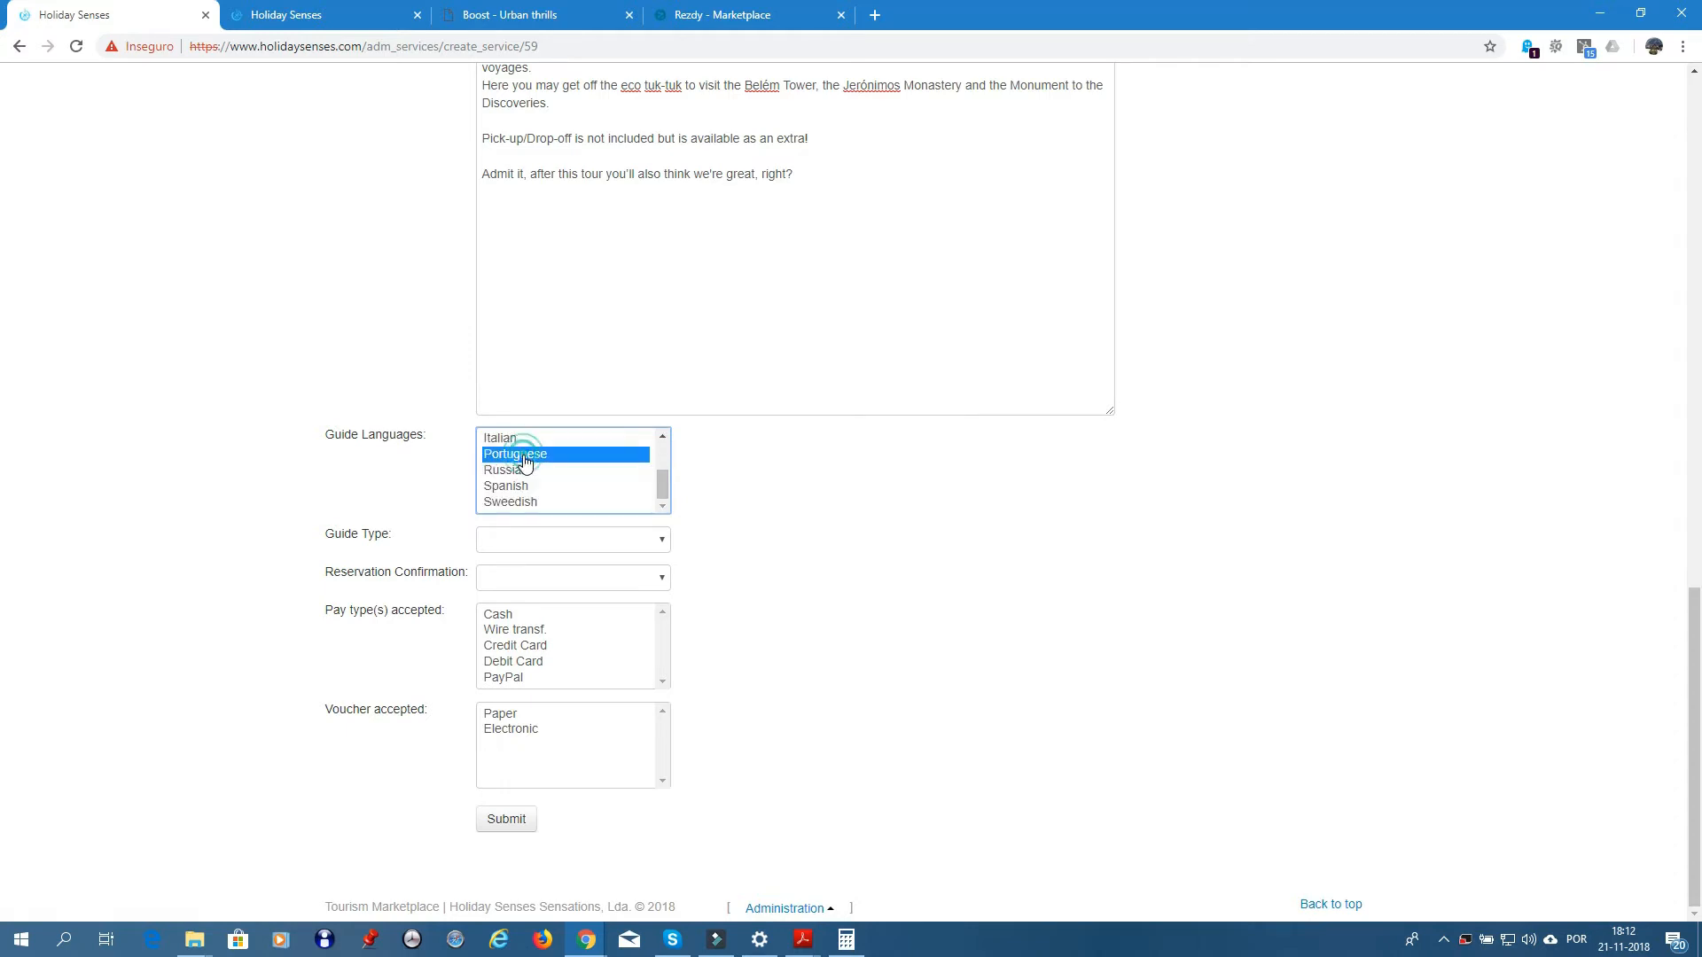
- Set guide type Human, reservation confirmation Automatic and reservation system Rezdy
click(661, 547)
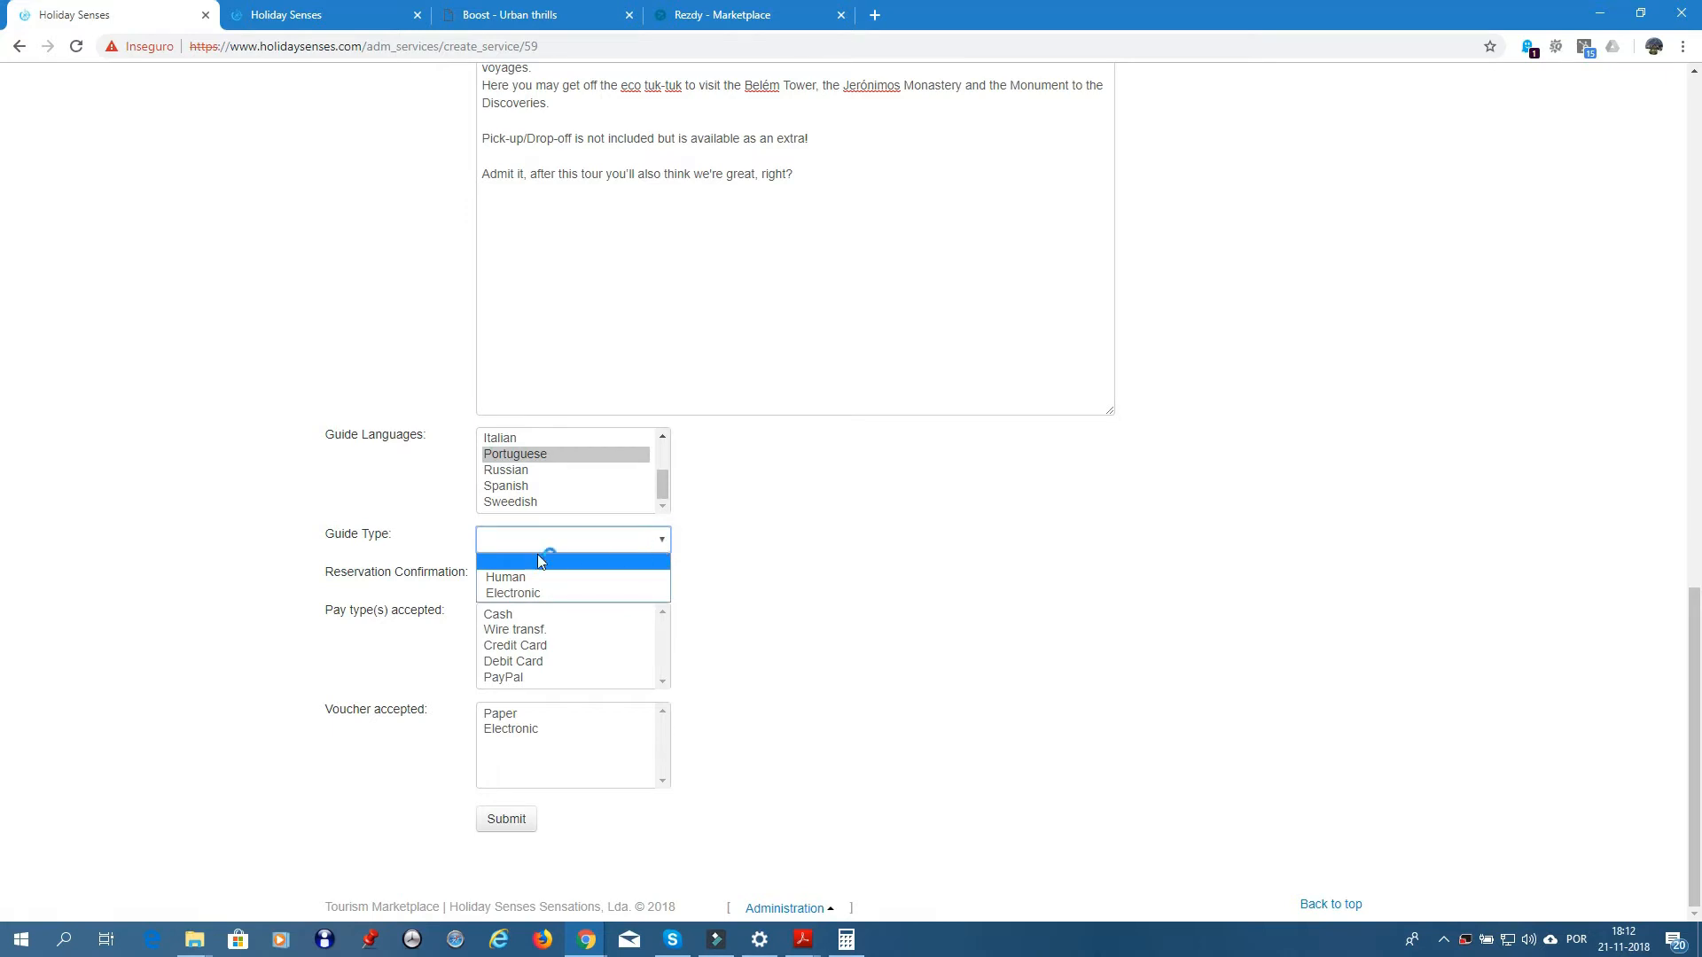
click(521, 578)
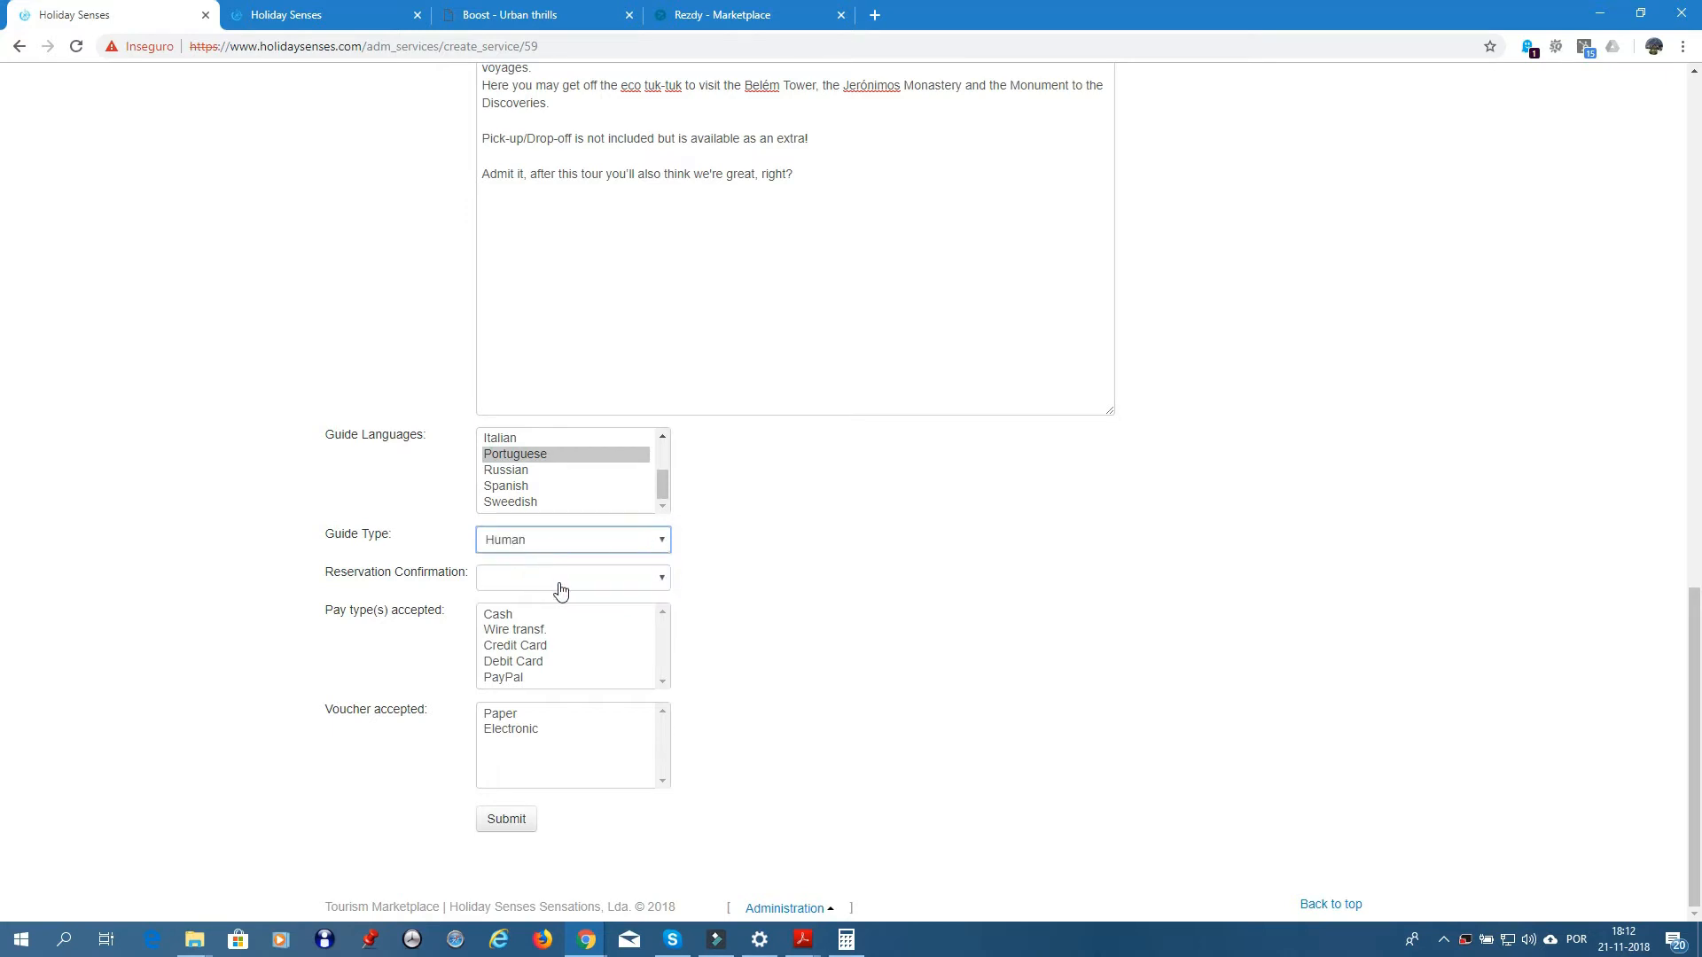
click(657, 584)
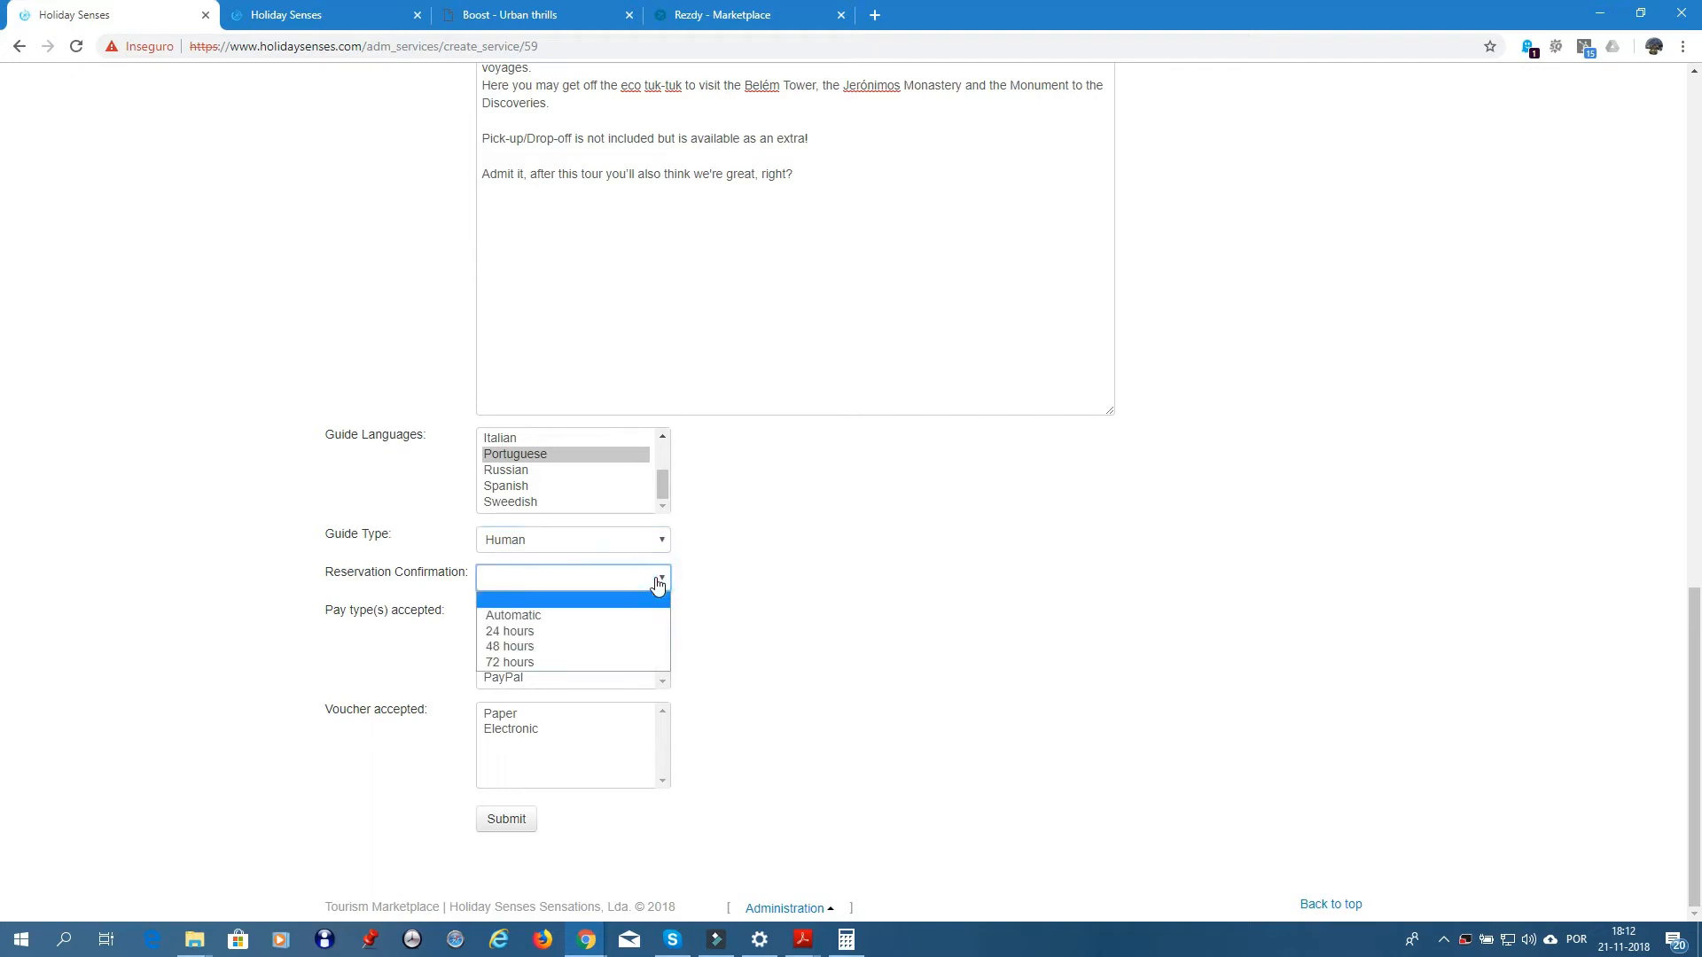
click(532, 618)
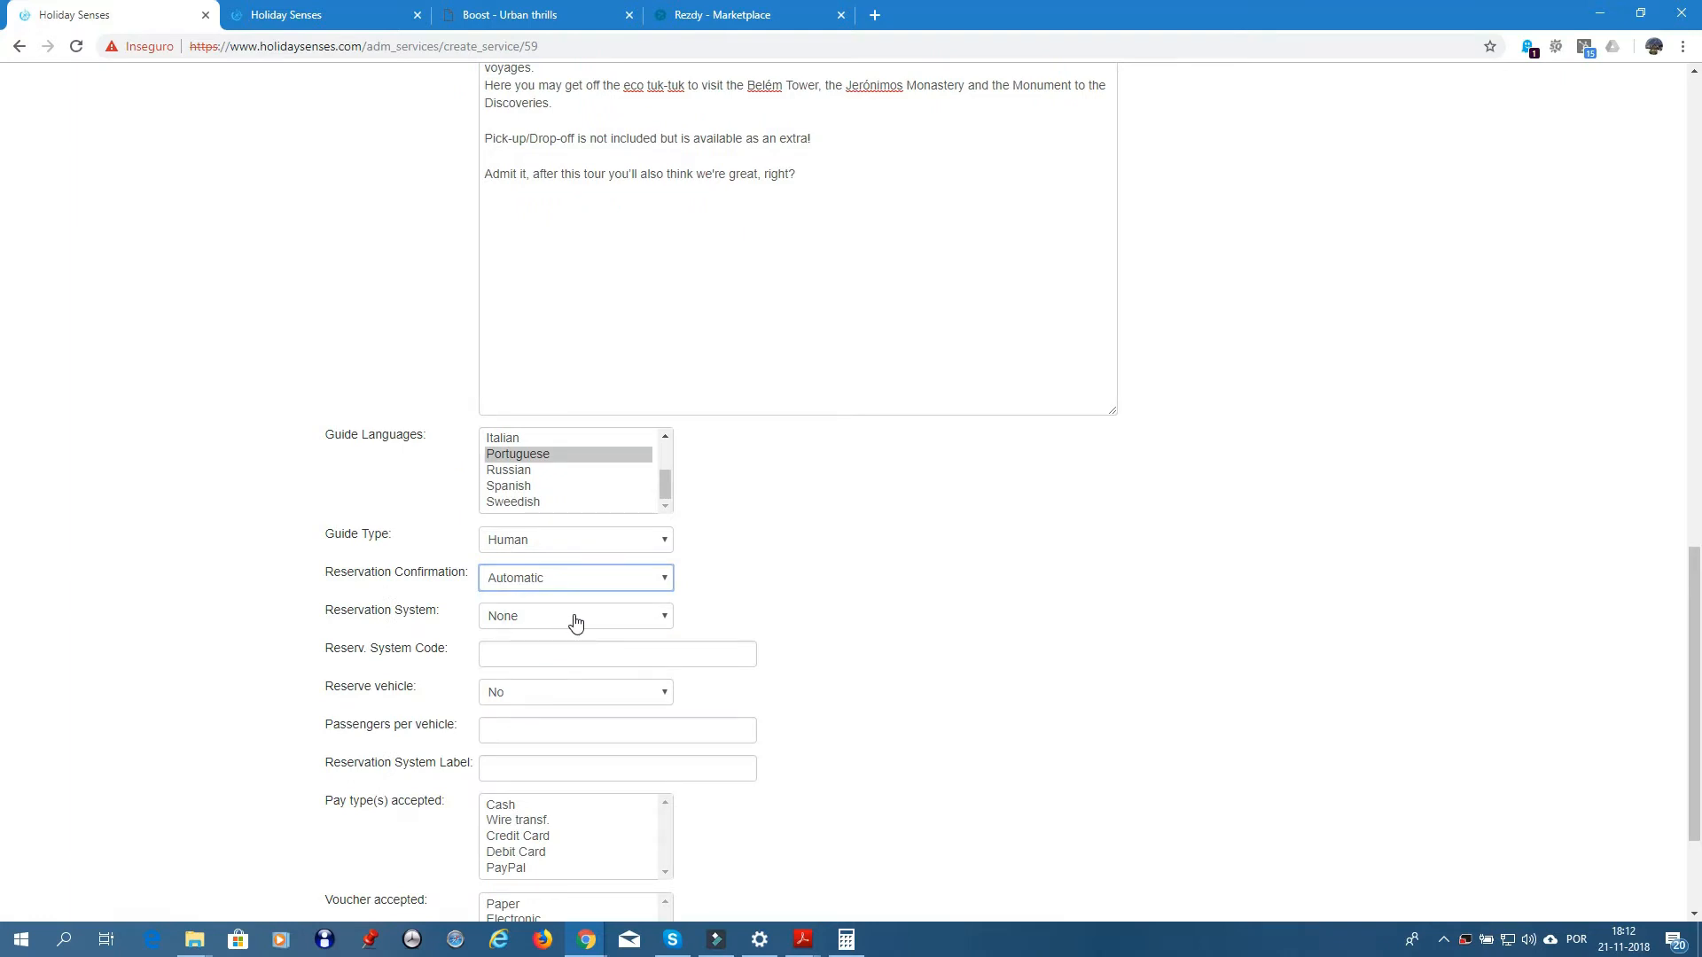
click(575, 621)
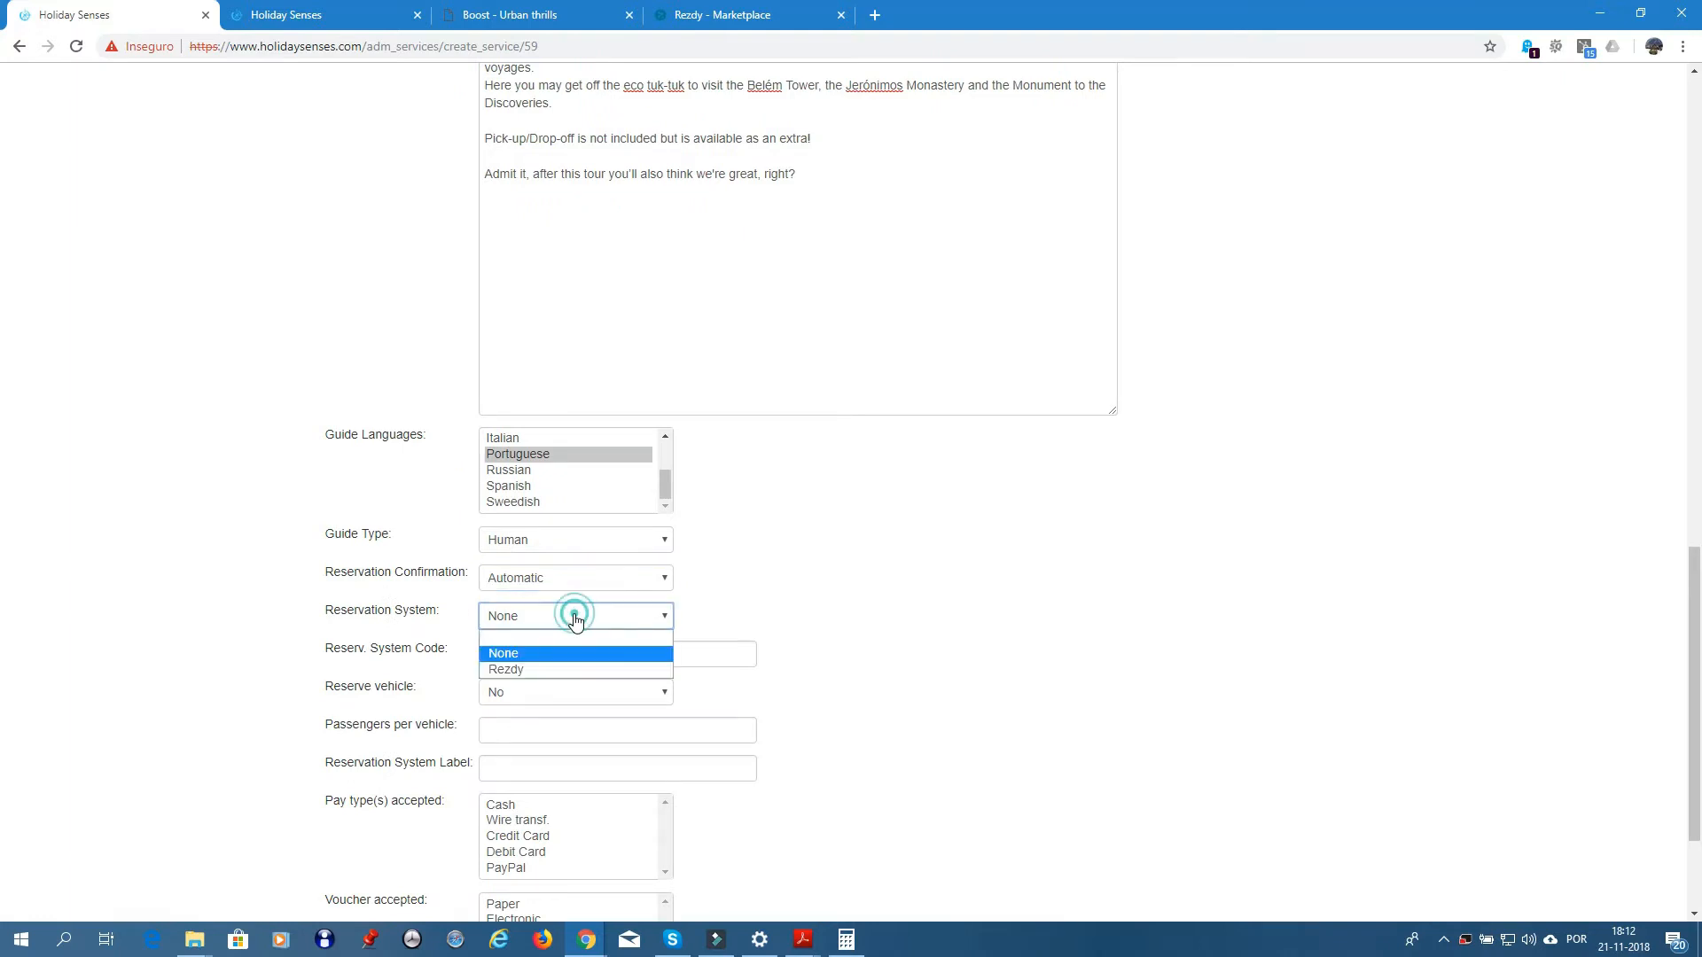
click(523, 669)
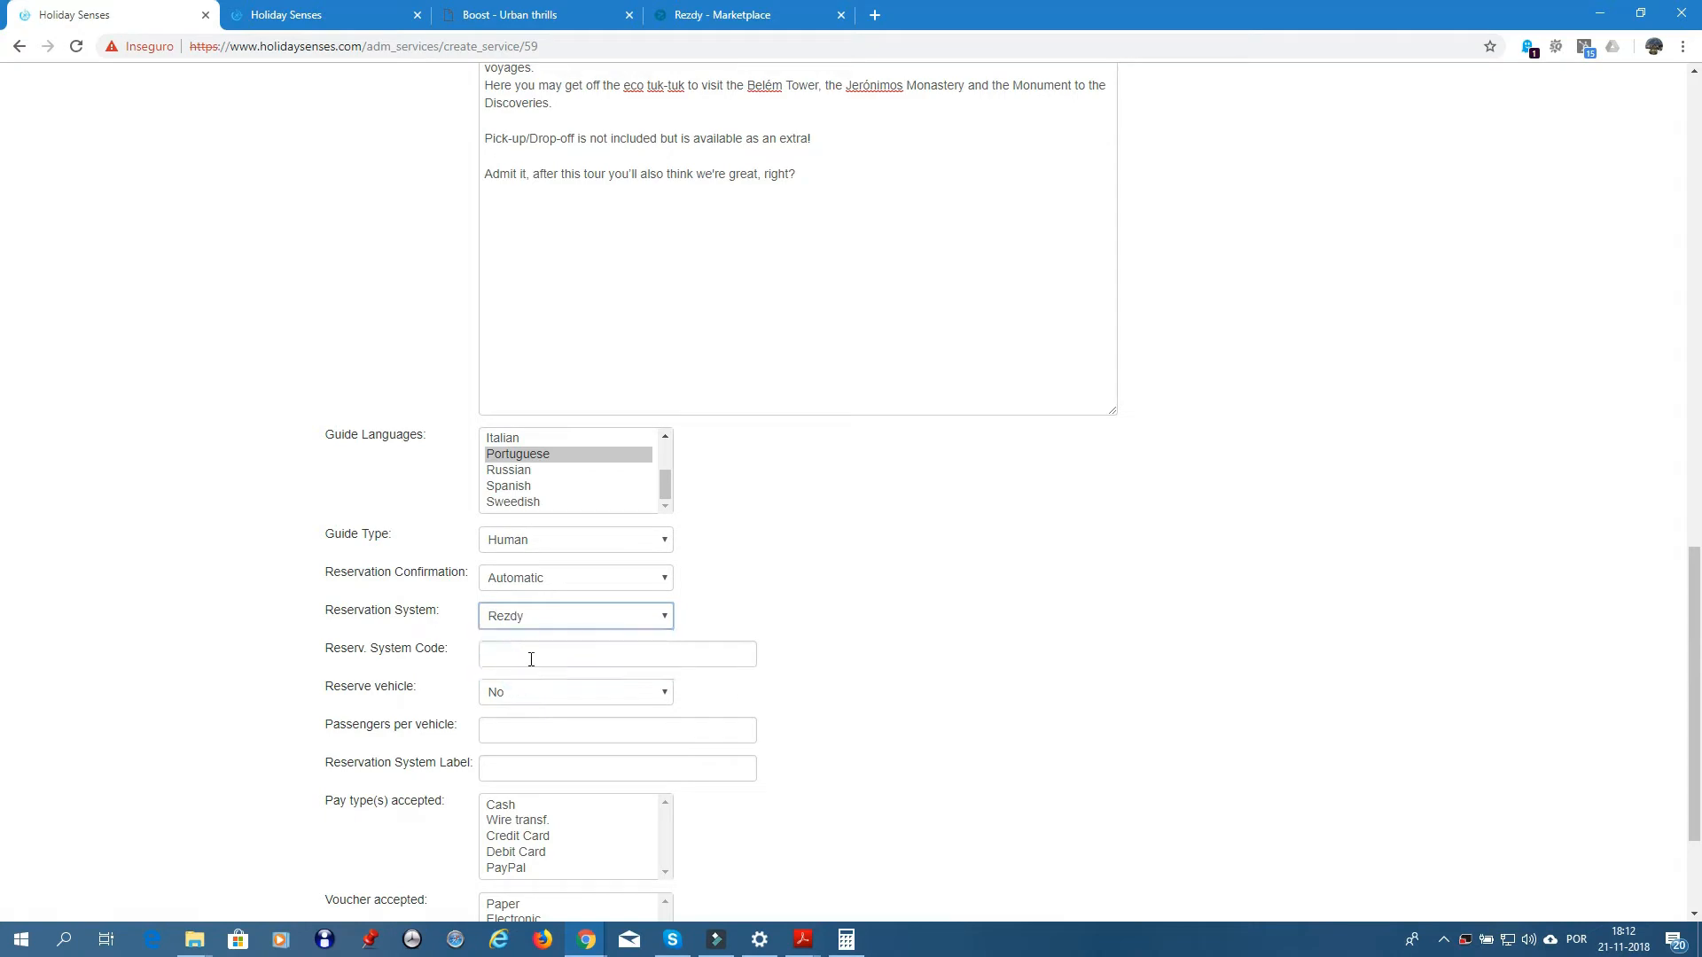
click(721, 21)
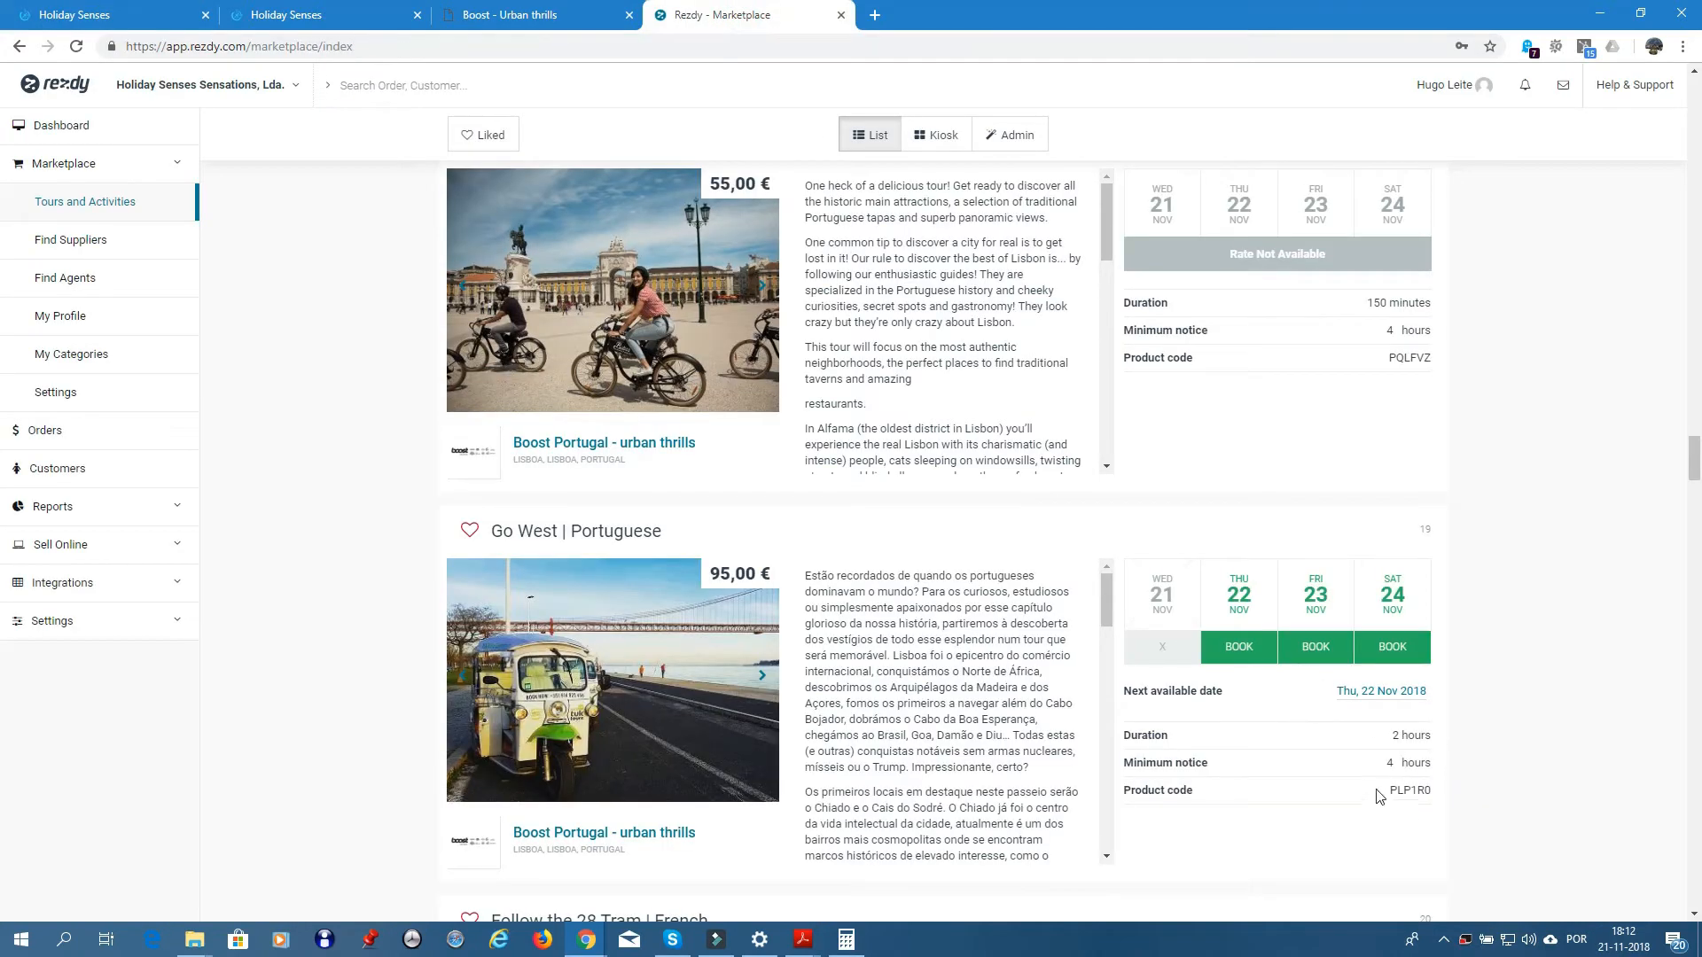
- Copy Rezdy product code PLP1R0 into Reserv. System Code and set Reserve vehicle to Yes
drag(1389, 789, 1431, 788)
key(ctrl+c)
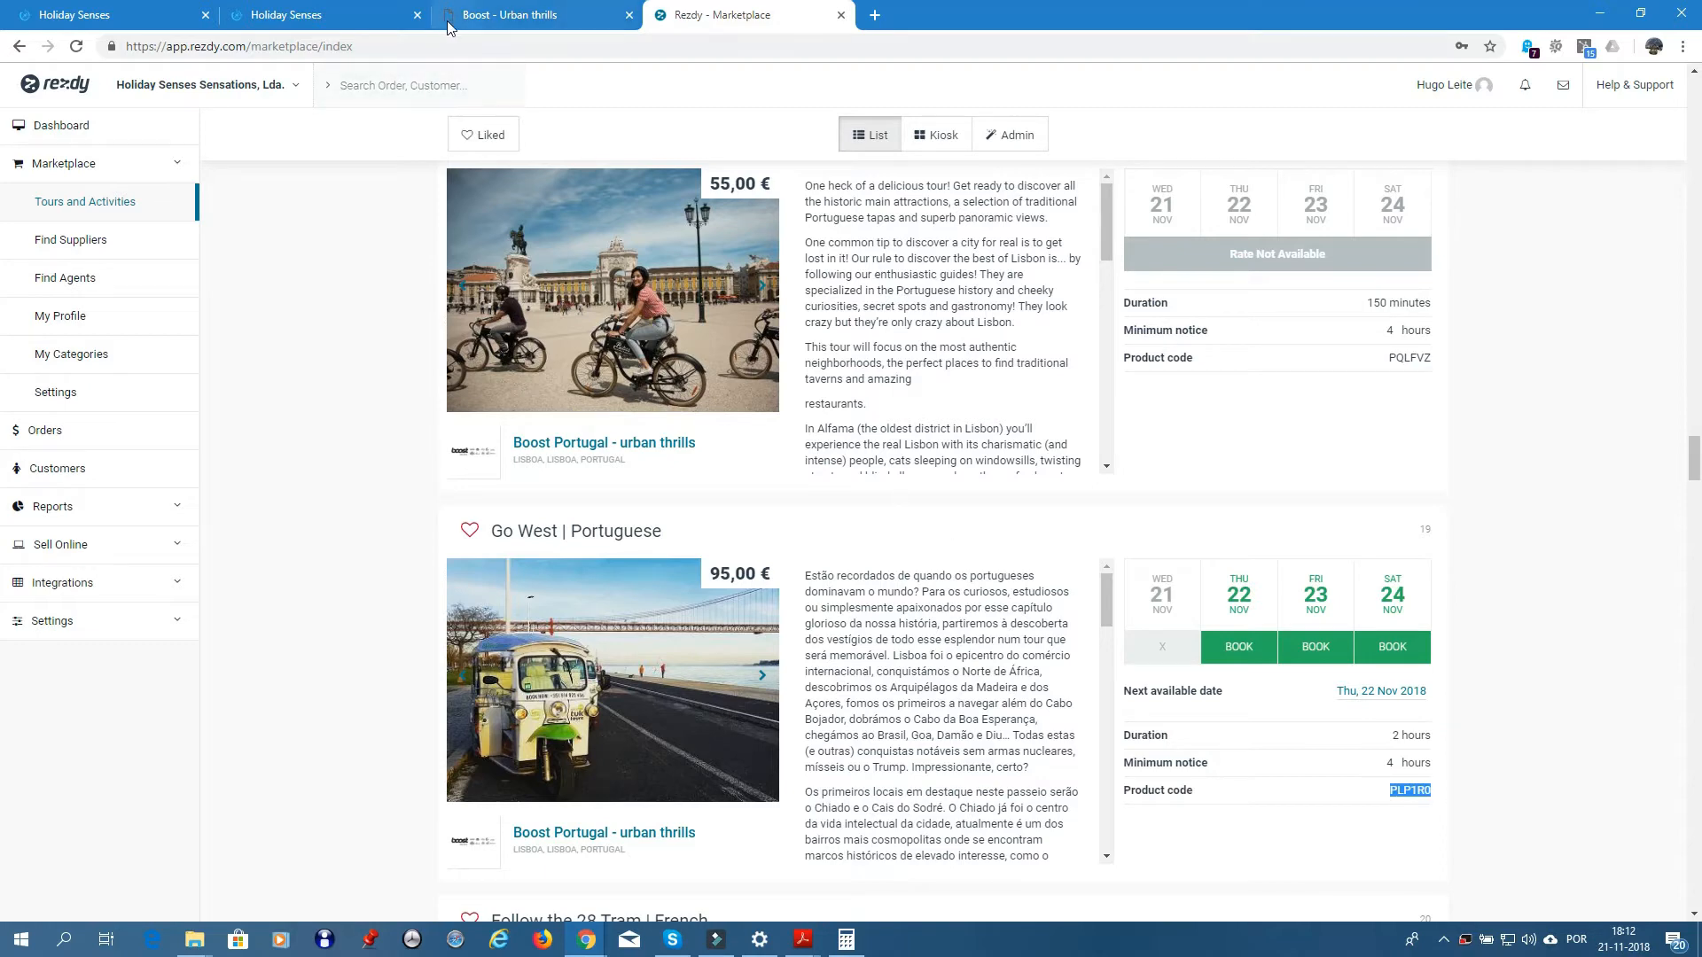
click(115, 15)
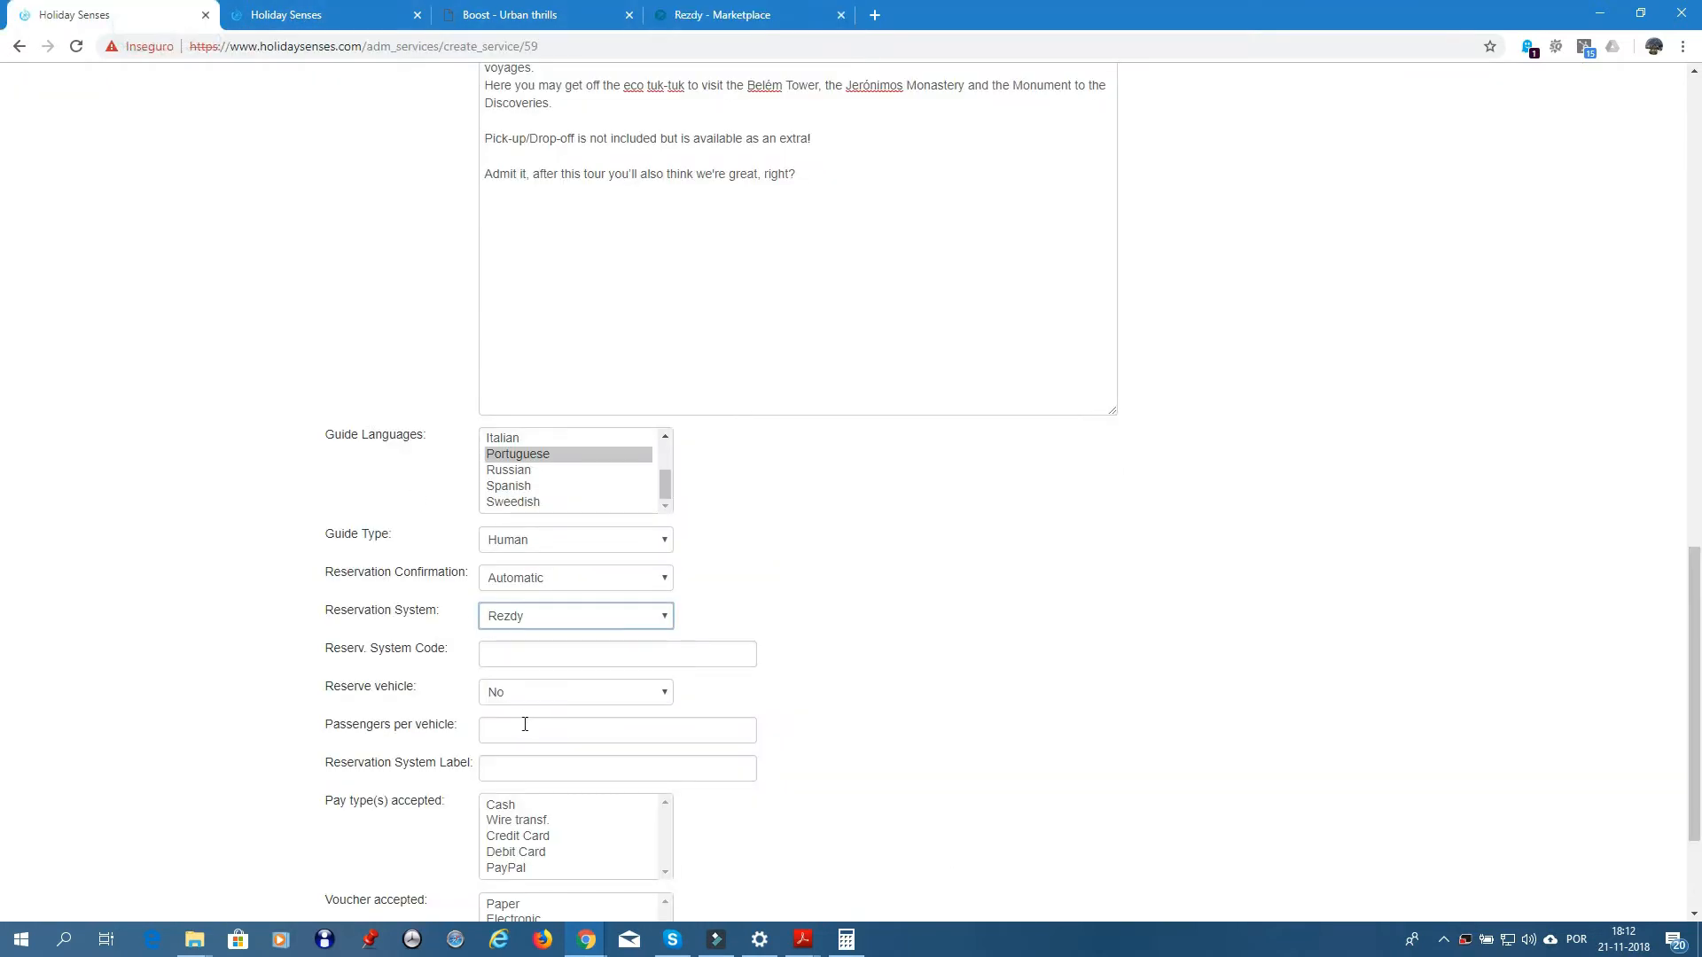
click(520, 653)
key(ctrl+v)
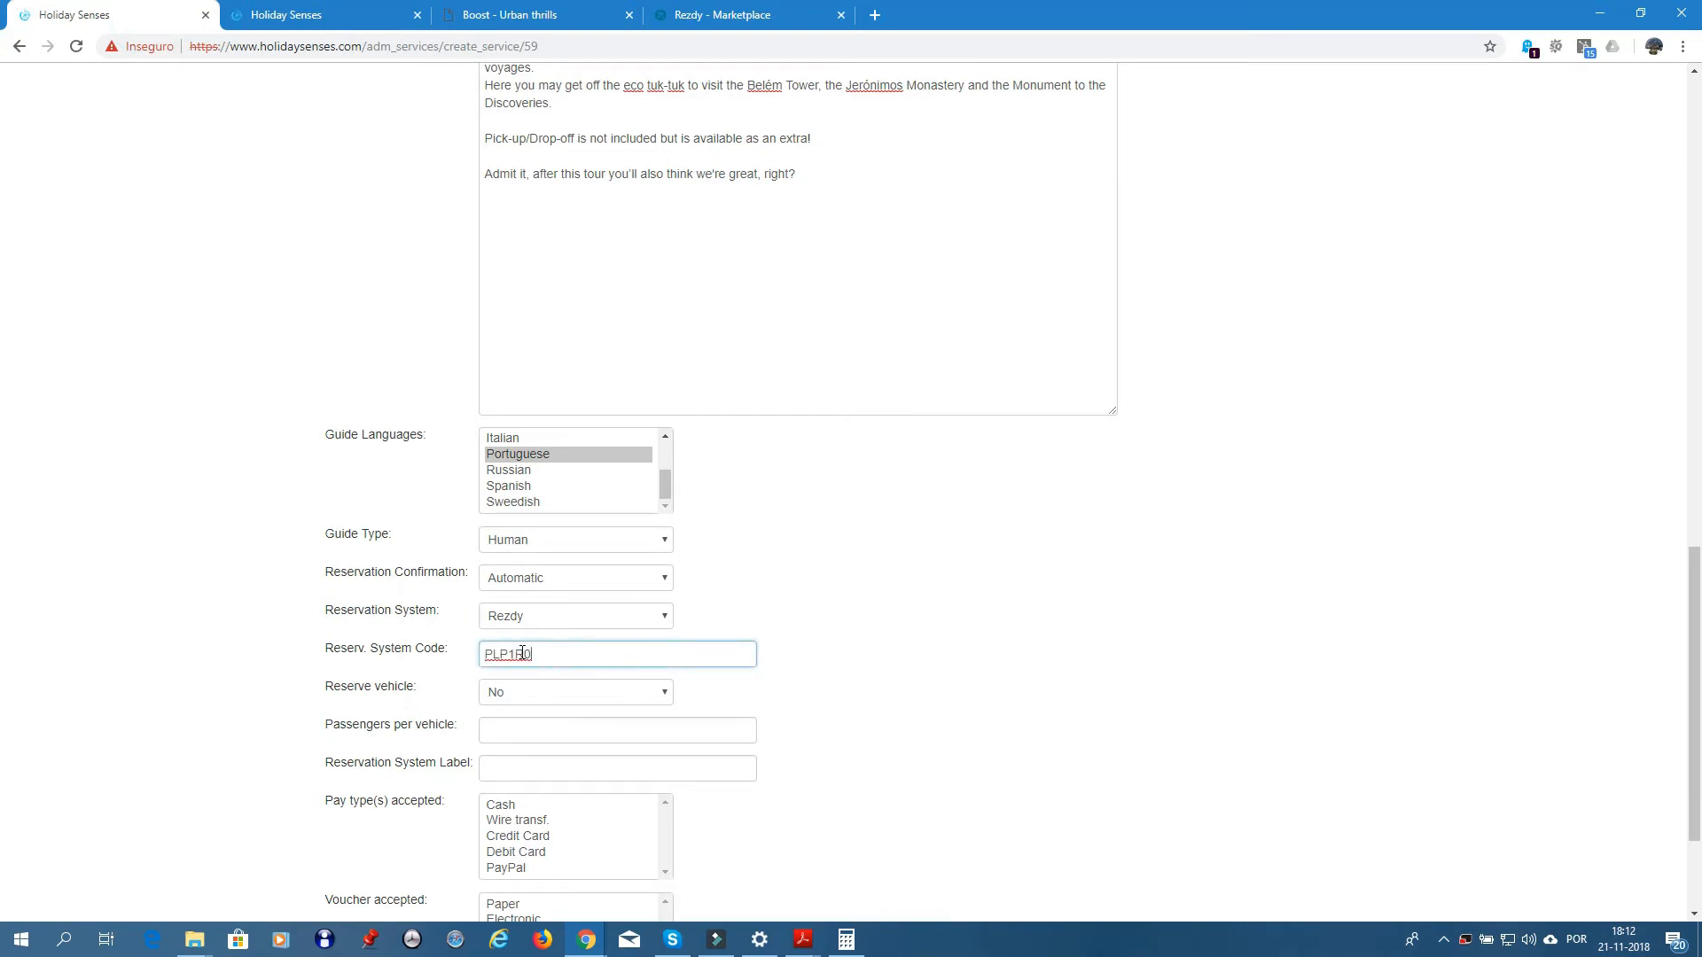
click(642, 700)
click(519, 749)
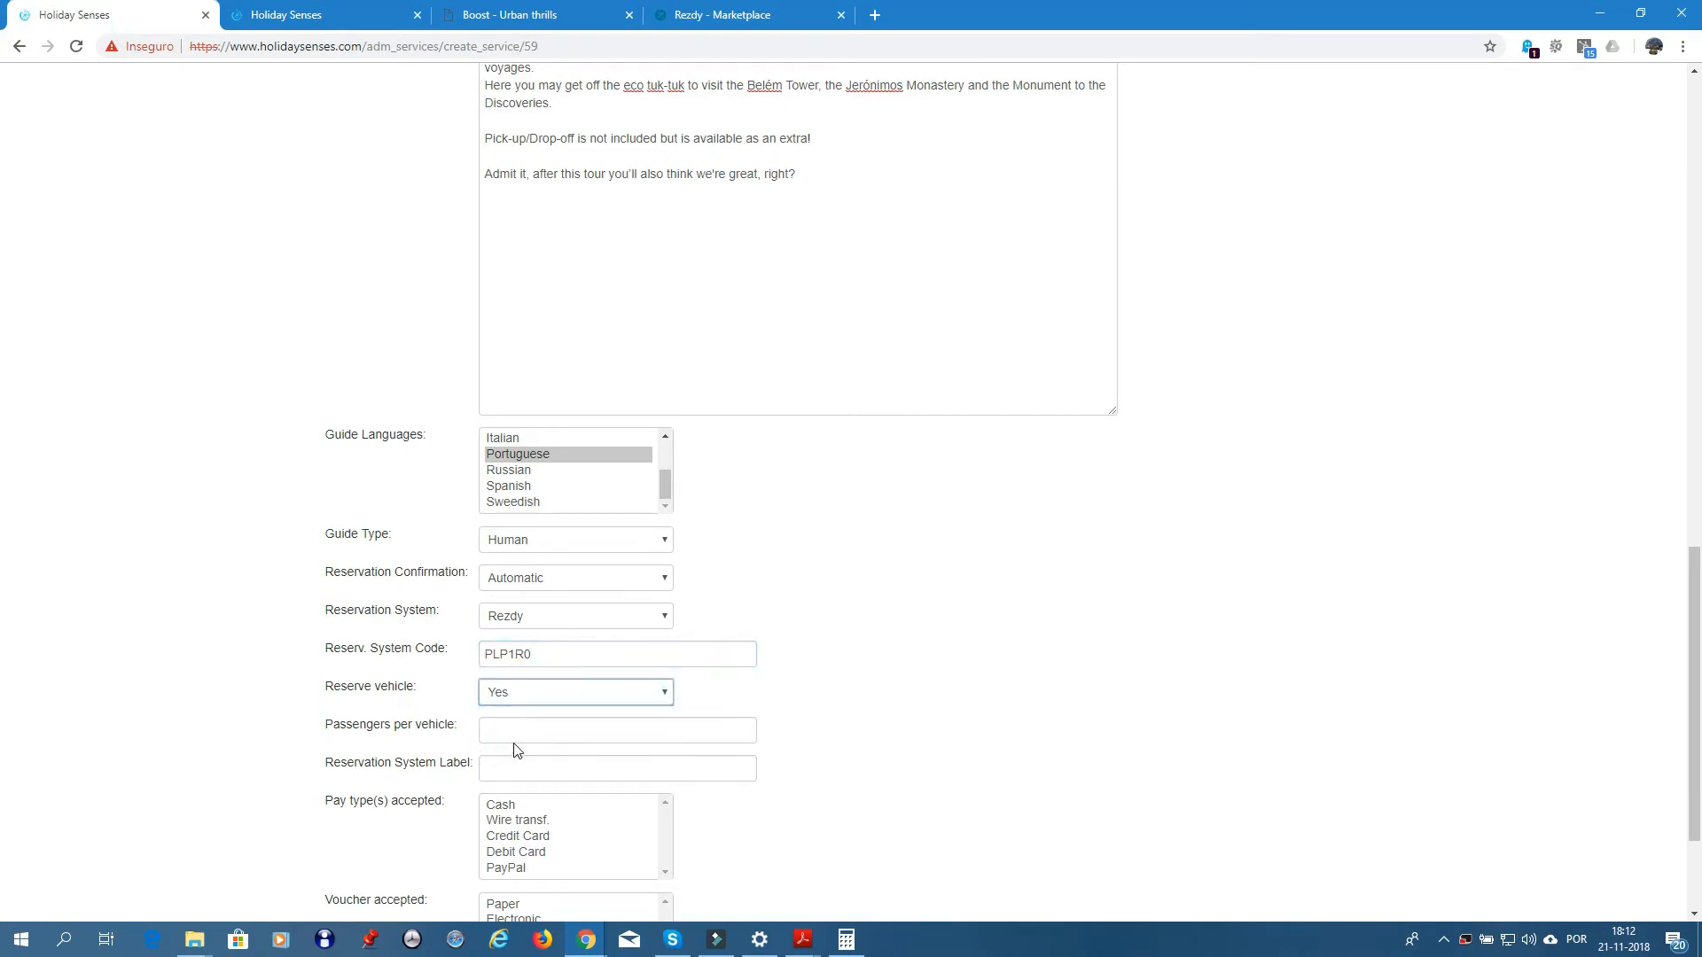
click(516, 728)
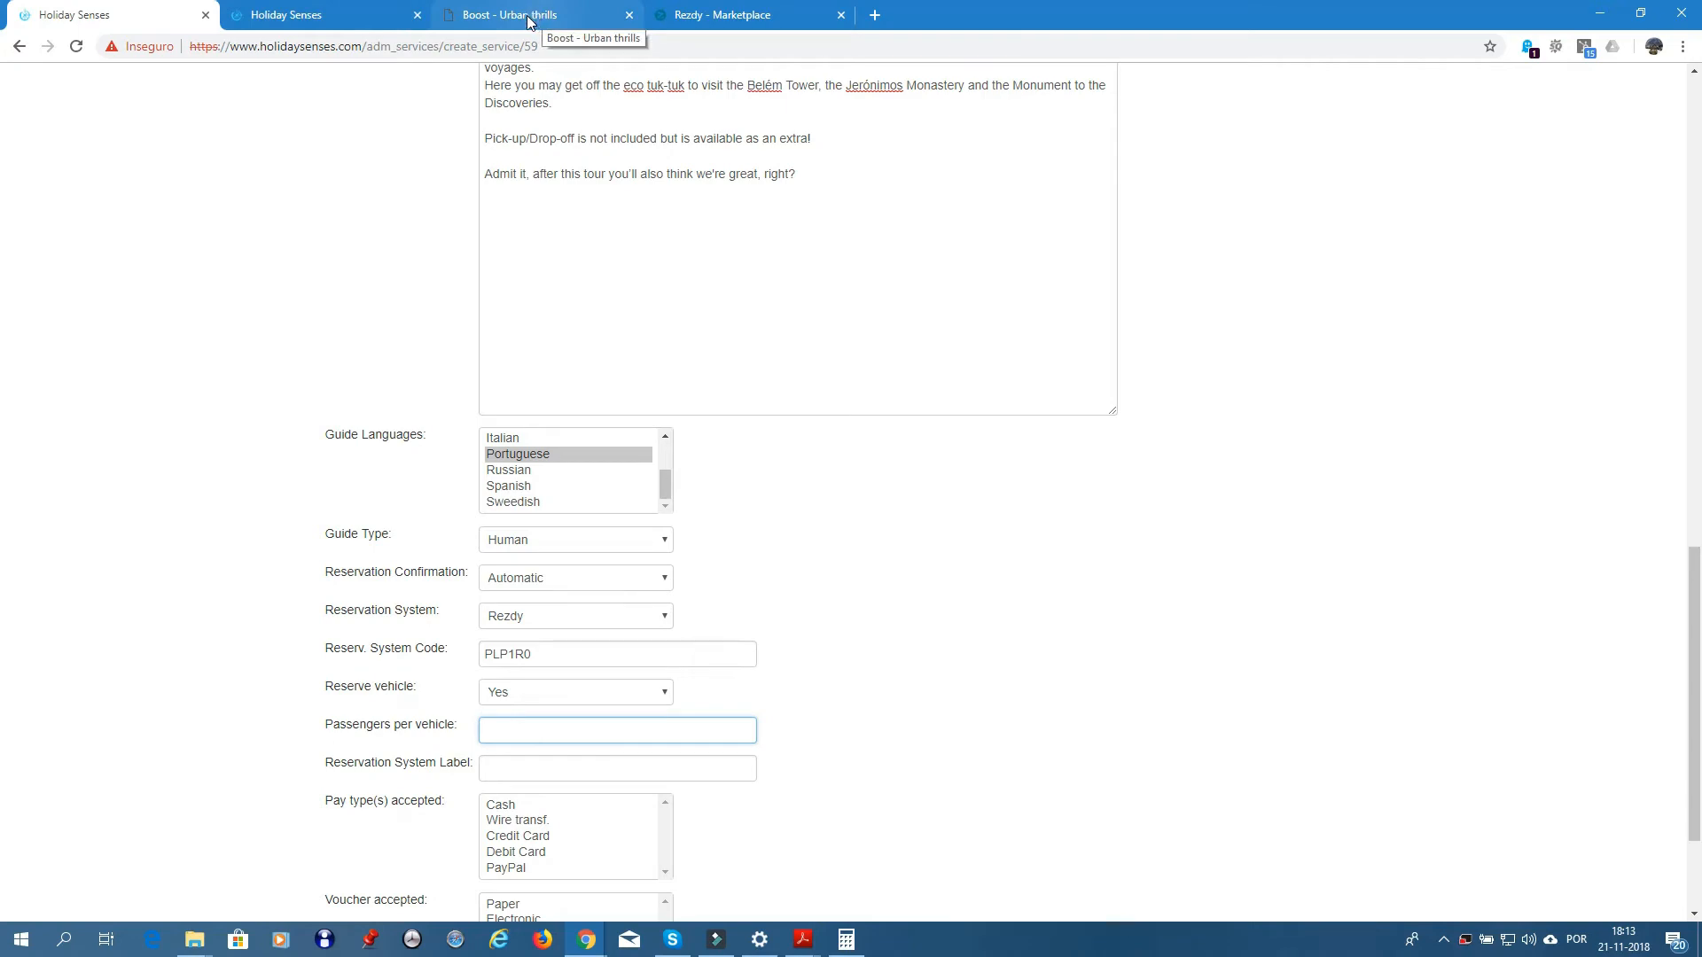
- Open the Go West | Portuguese booking for Friday 23 Nov and copy its 'Eco Tuk' option name
click(749, 15)
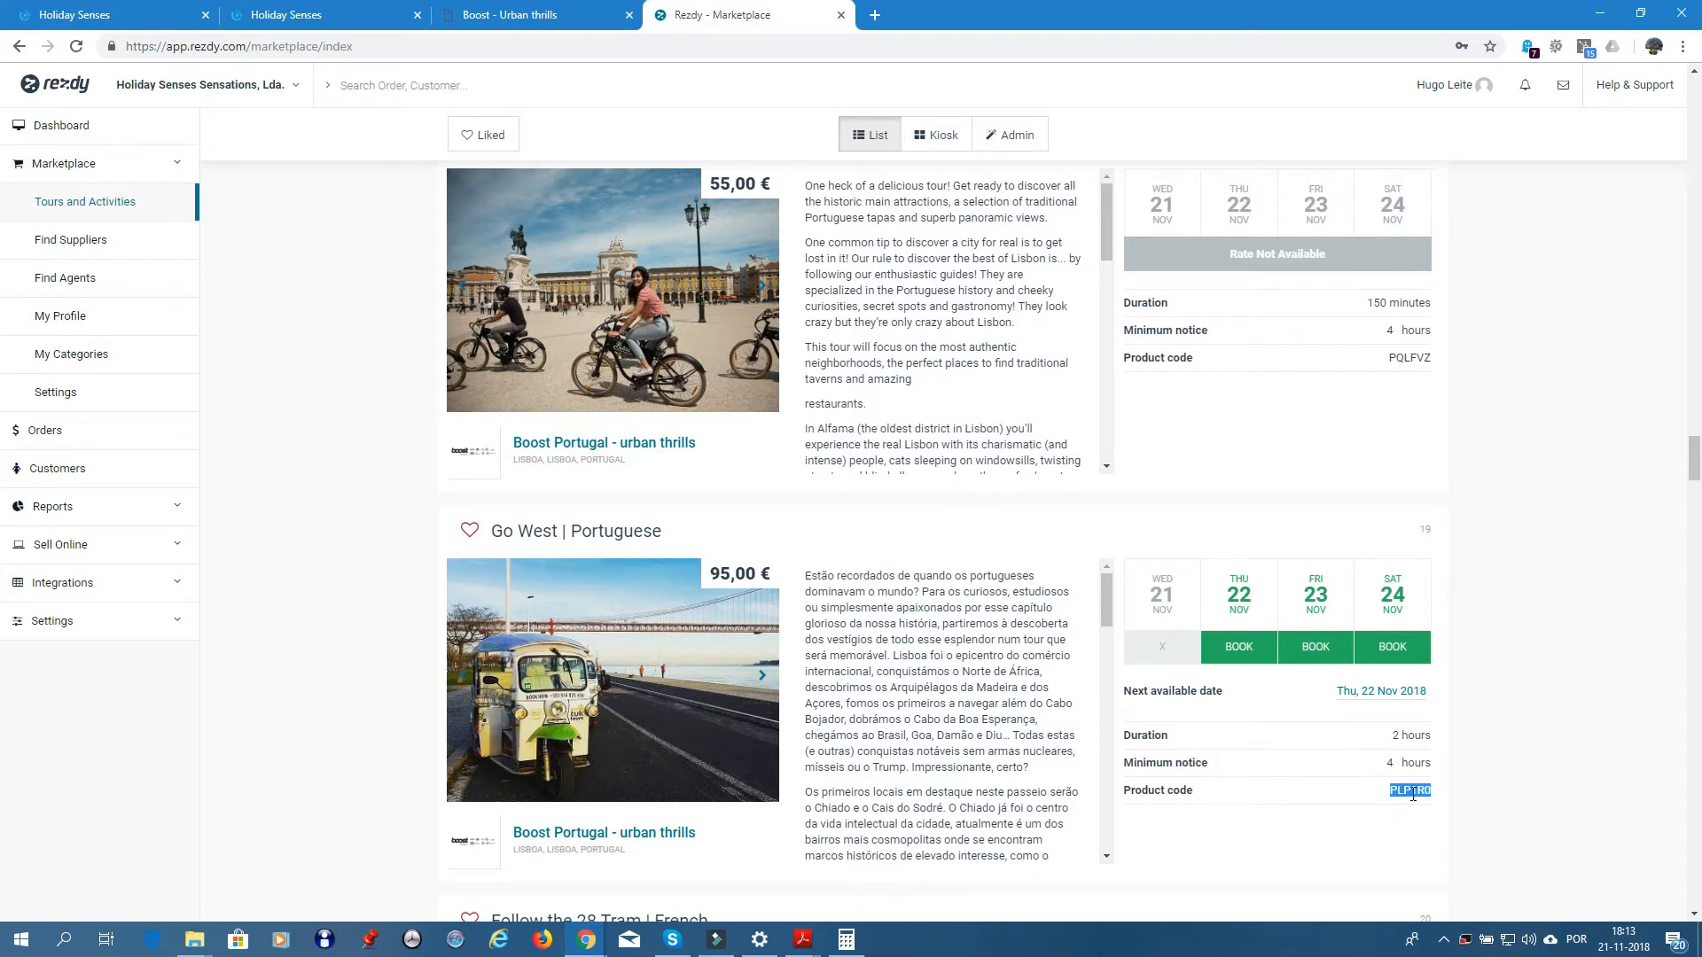
mouse_move(1241, 658)
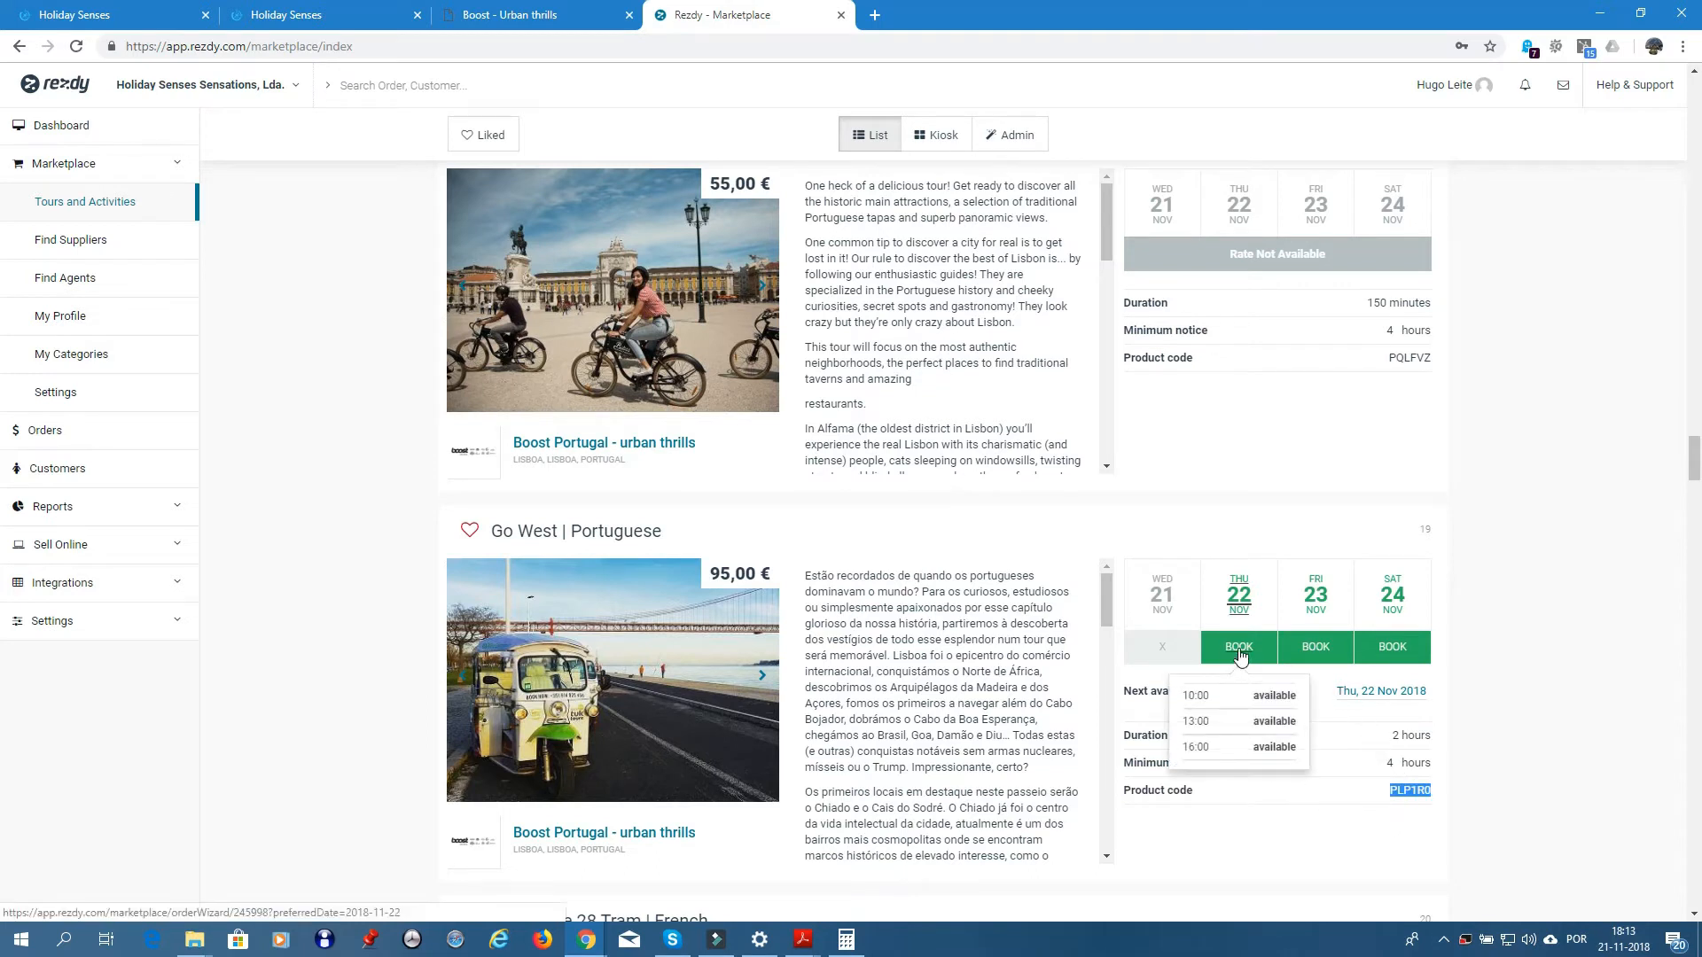
mouse_move(1304, 654)
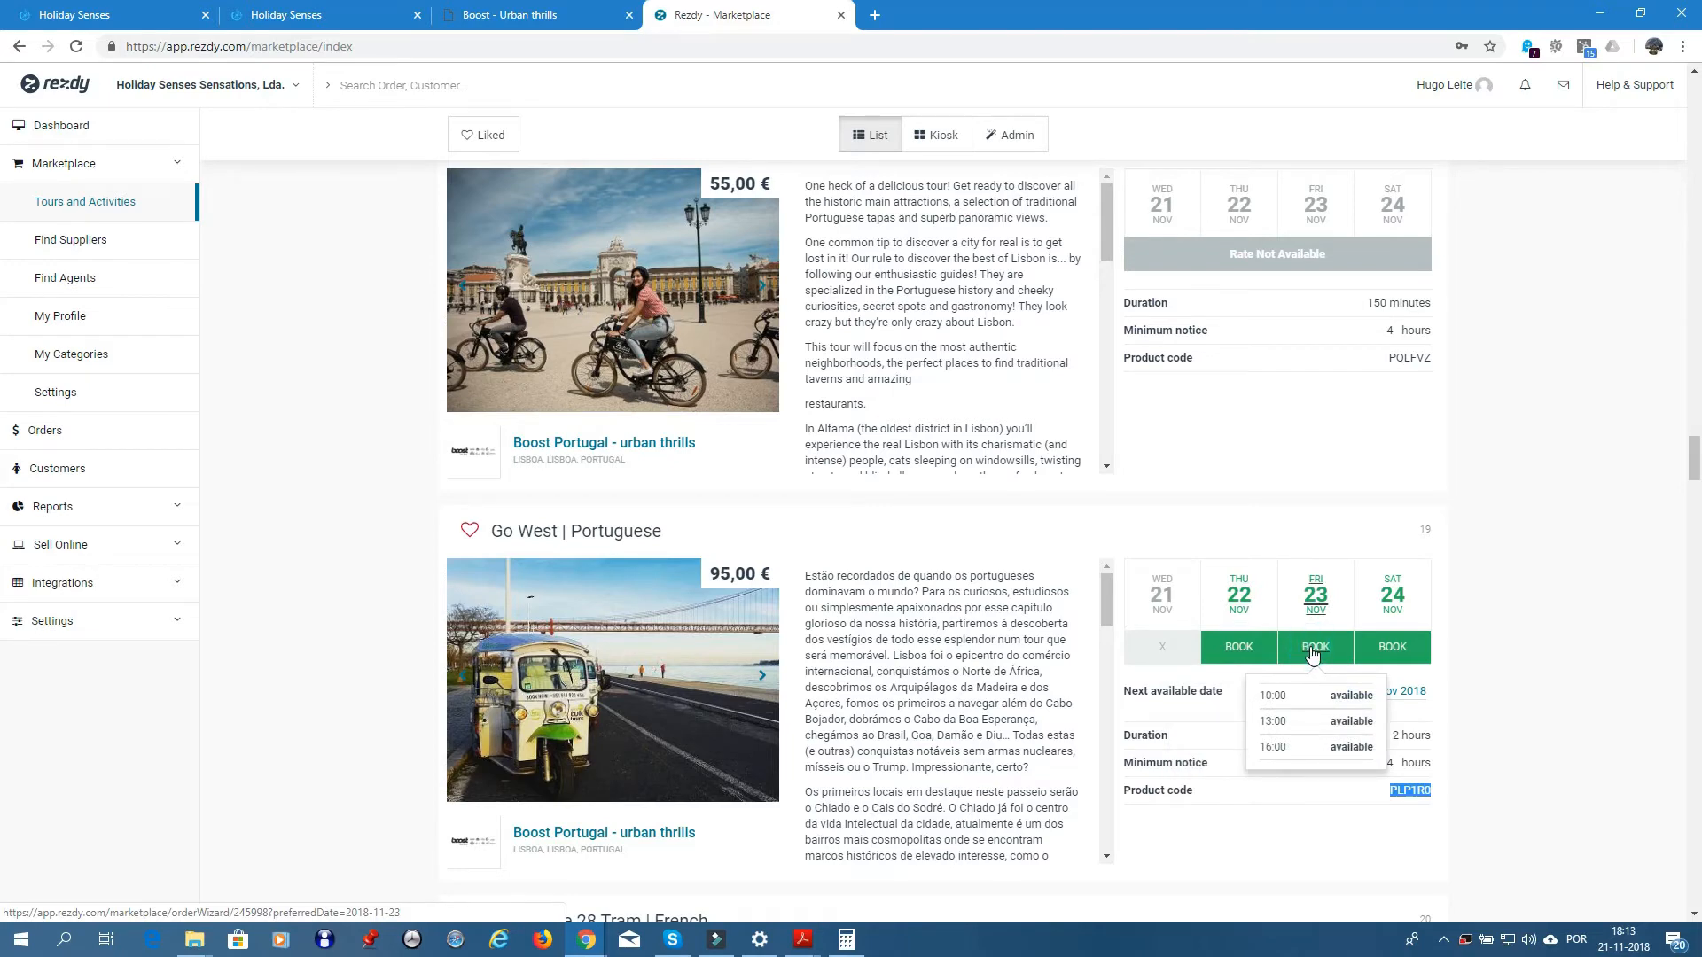
click(1313, 653)
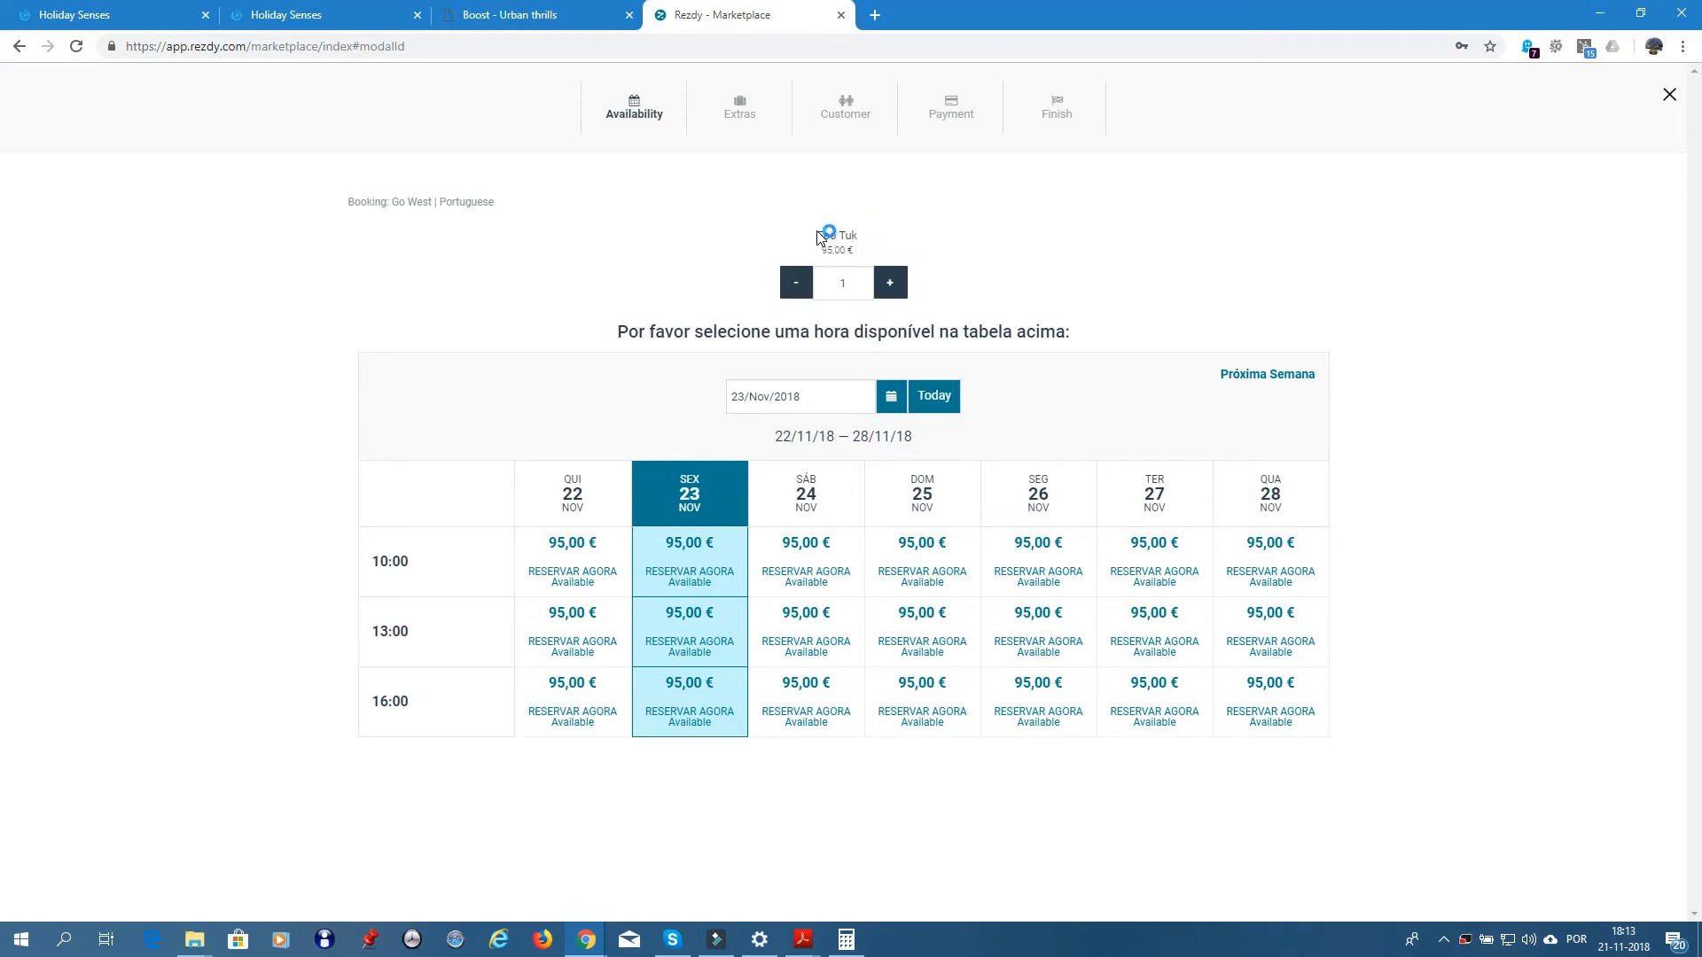
drag(817, 235, 859, 241)
key(ctrl+c)
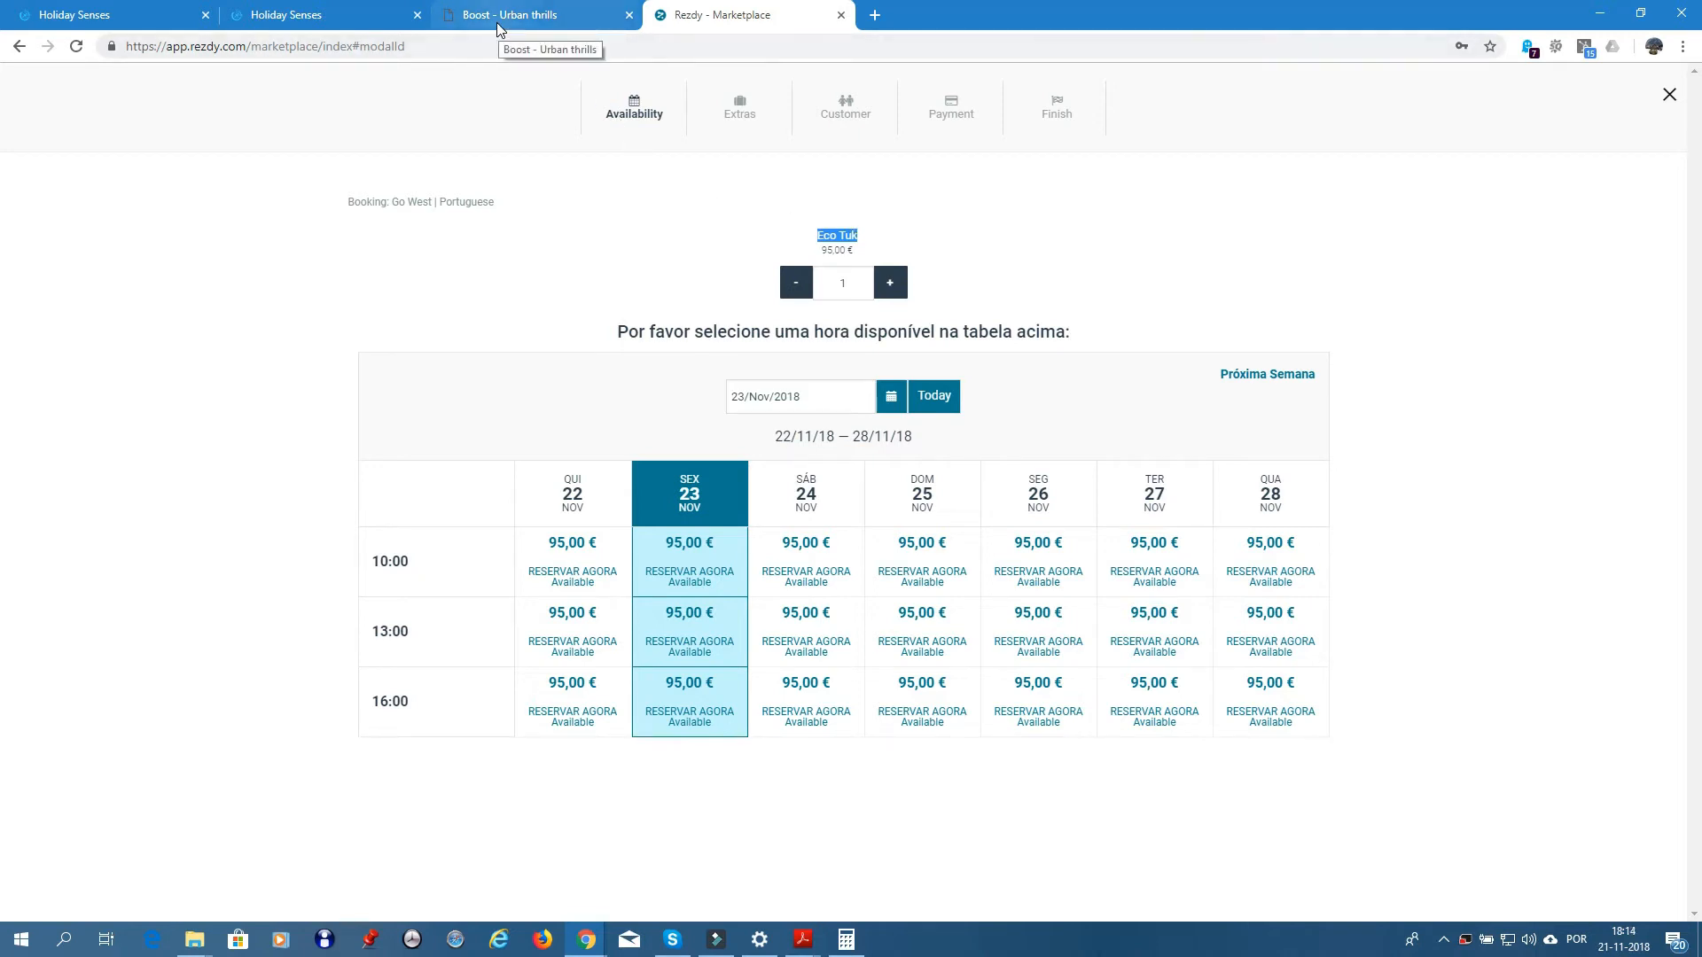
click(120, 27)
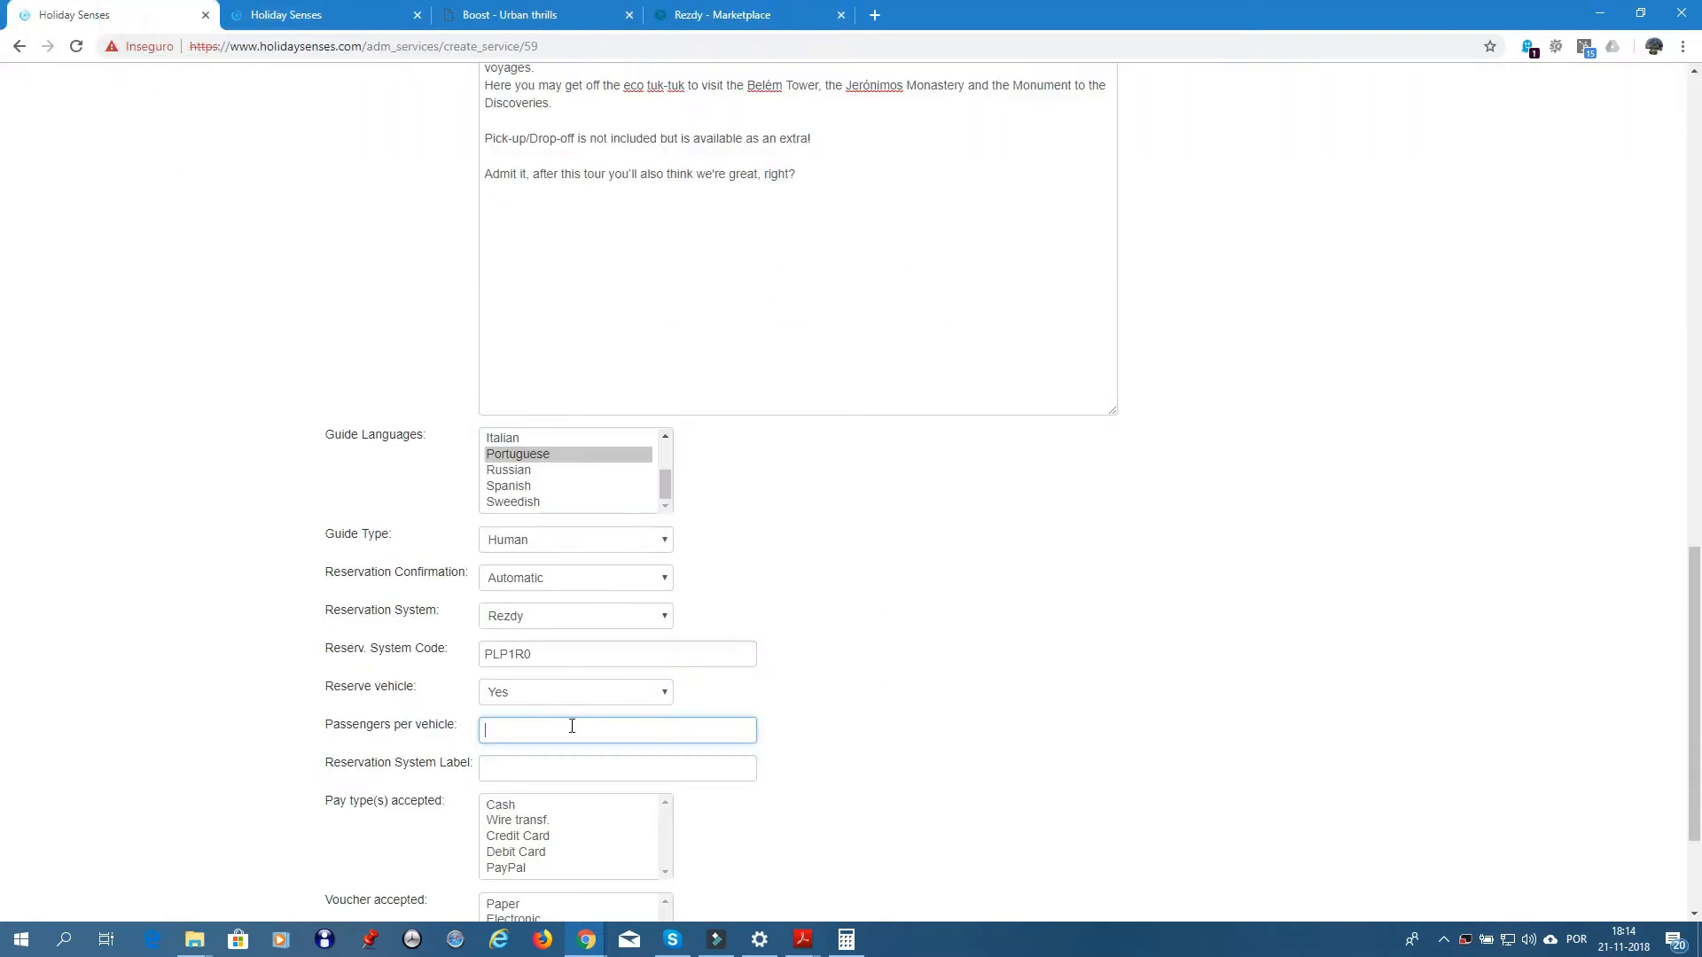
- Set passengers per vehicle to 4 and paste 'Eco Tuk' as the reservation system label
text(4)
click(495, 769)
right_click(496, 770)
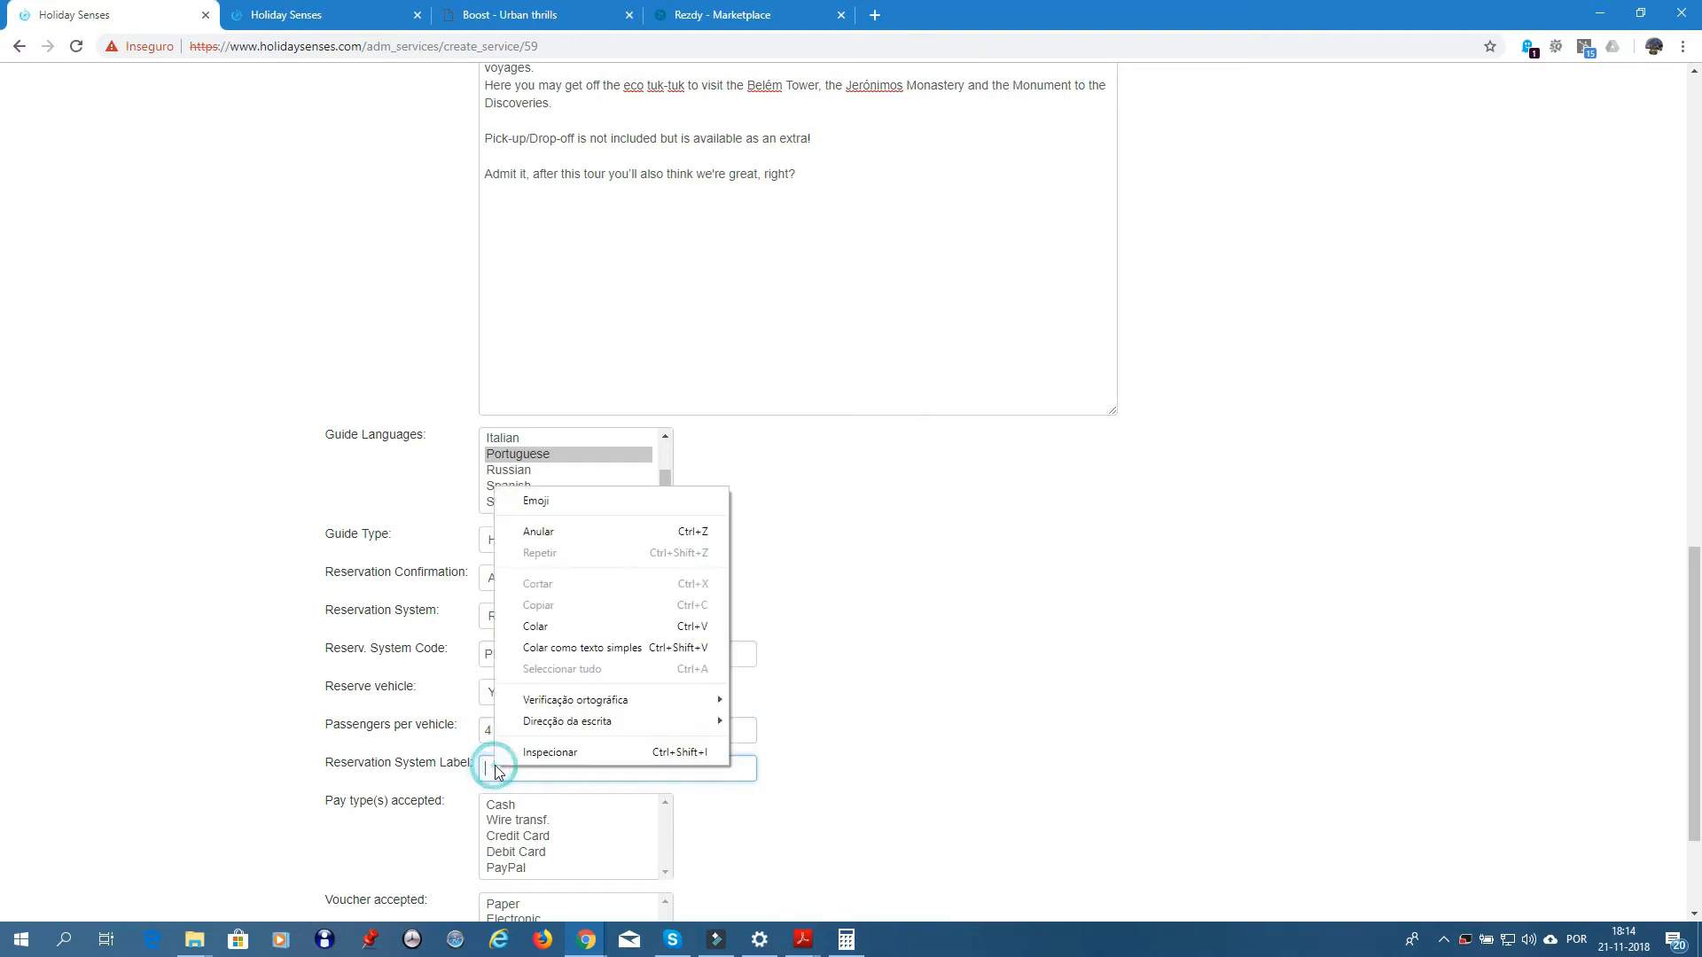
click(536, 626)
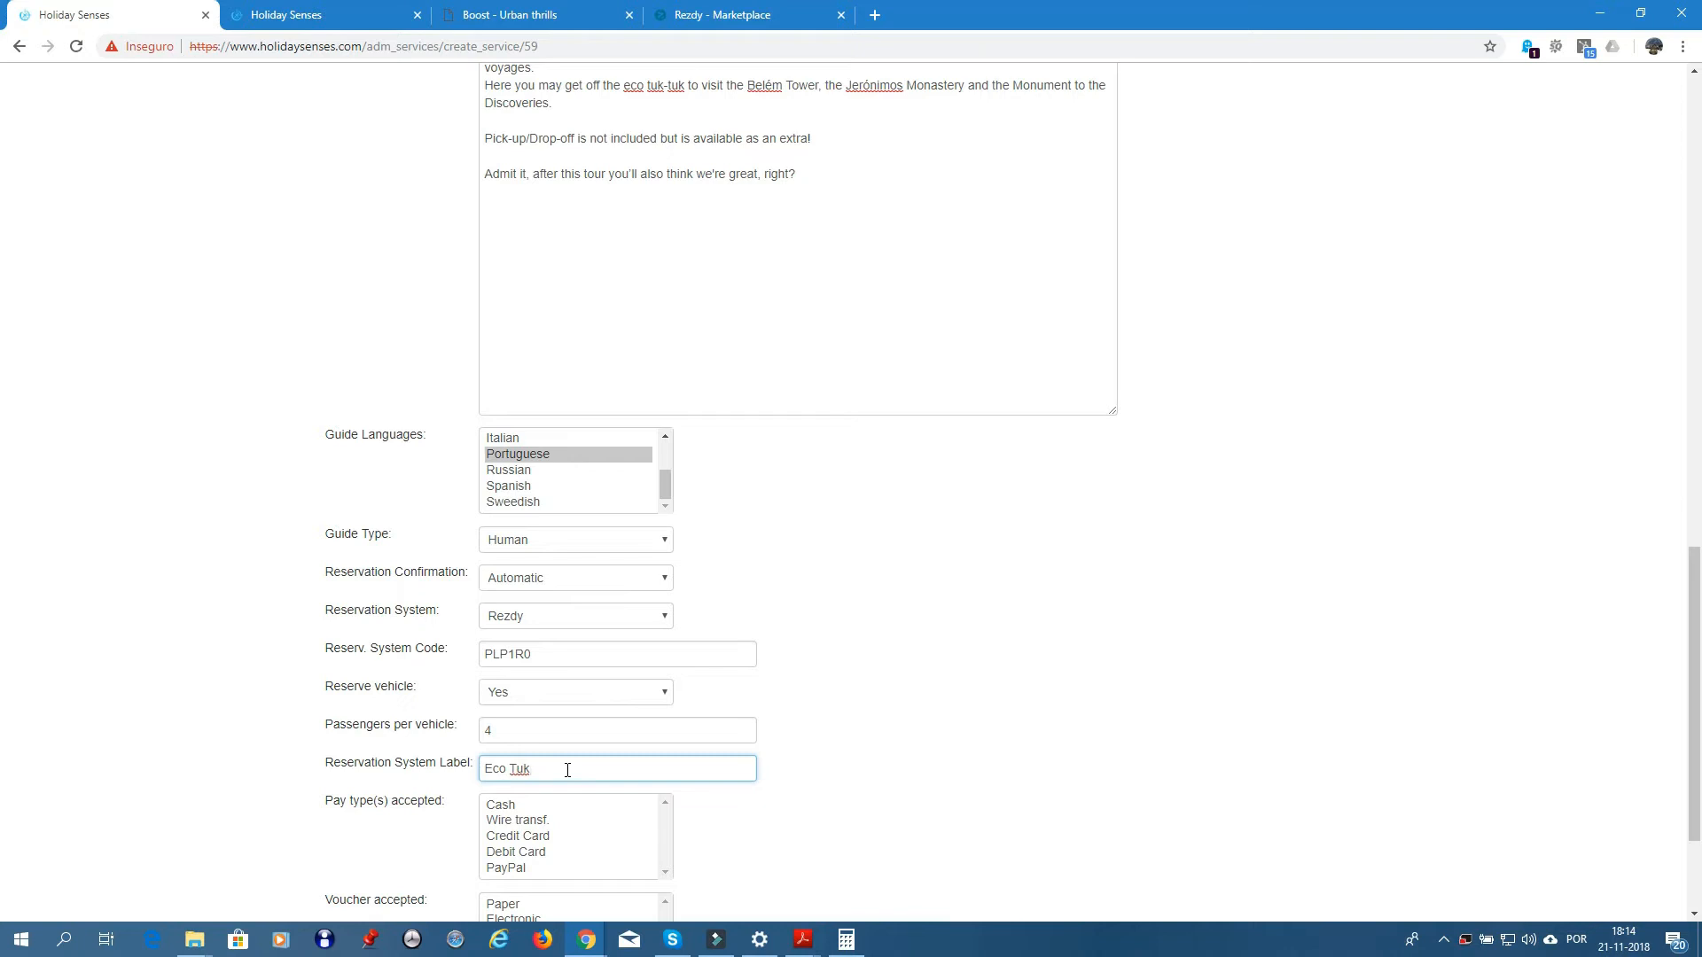
scroll(786, 770, down, 3)
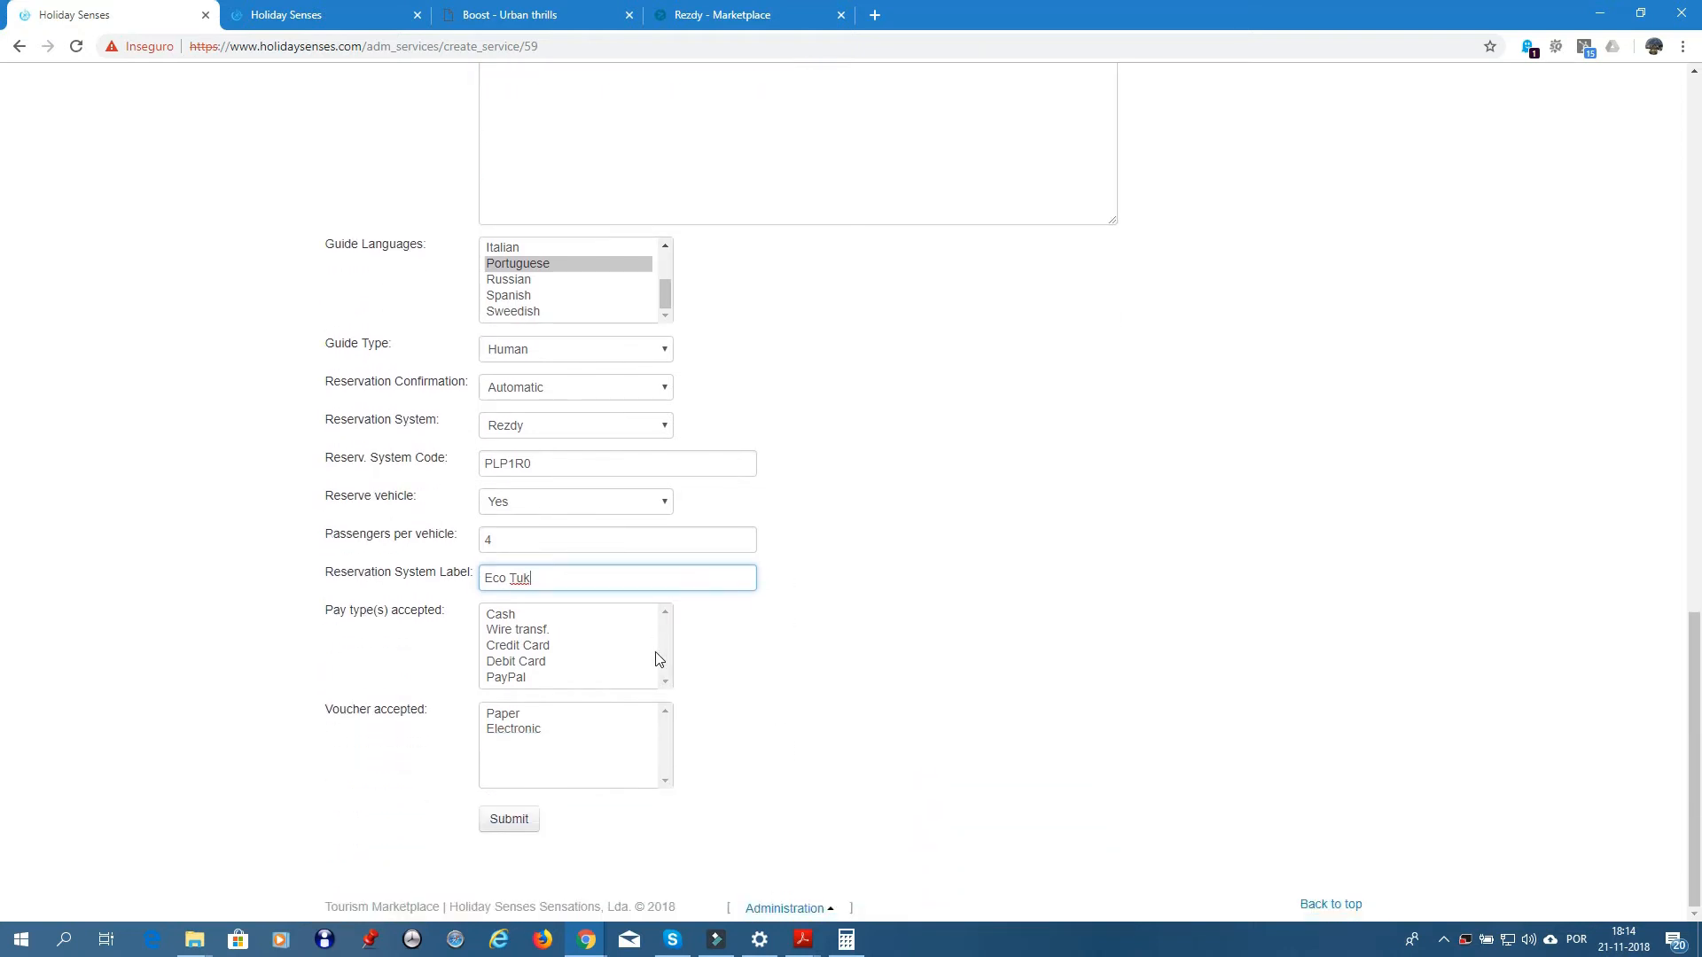
- Check an existing service's payment settings for reference, then return to the new service form
click(318, 17)
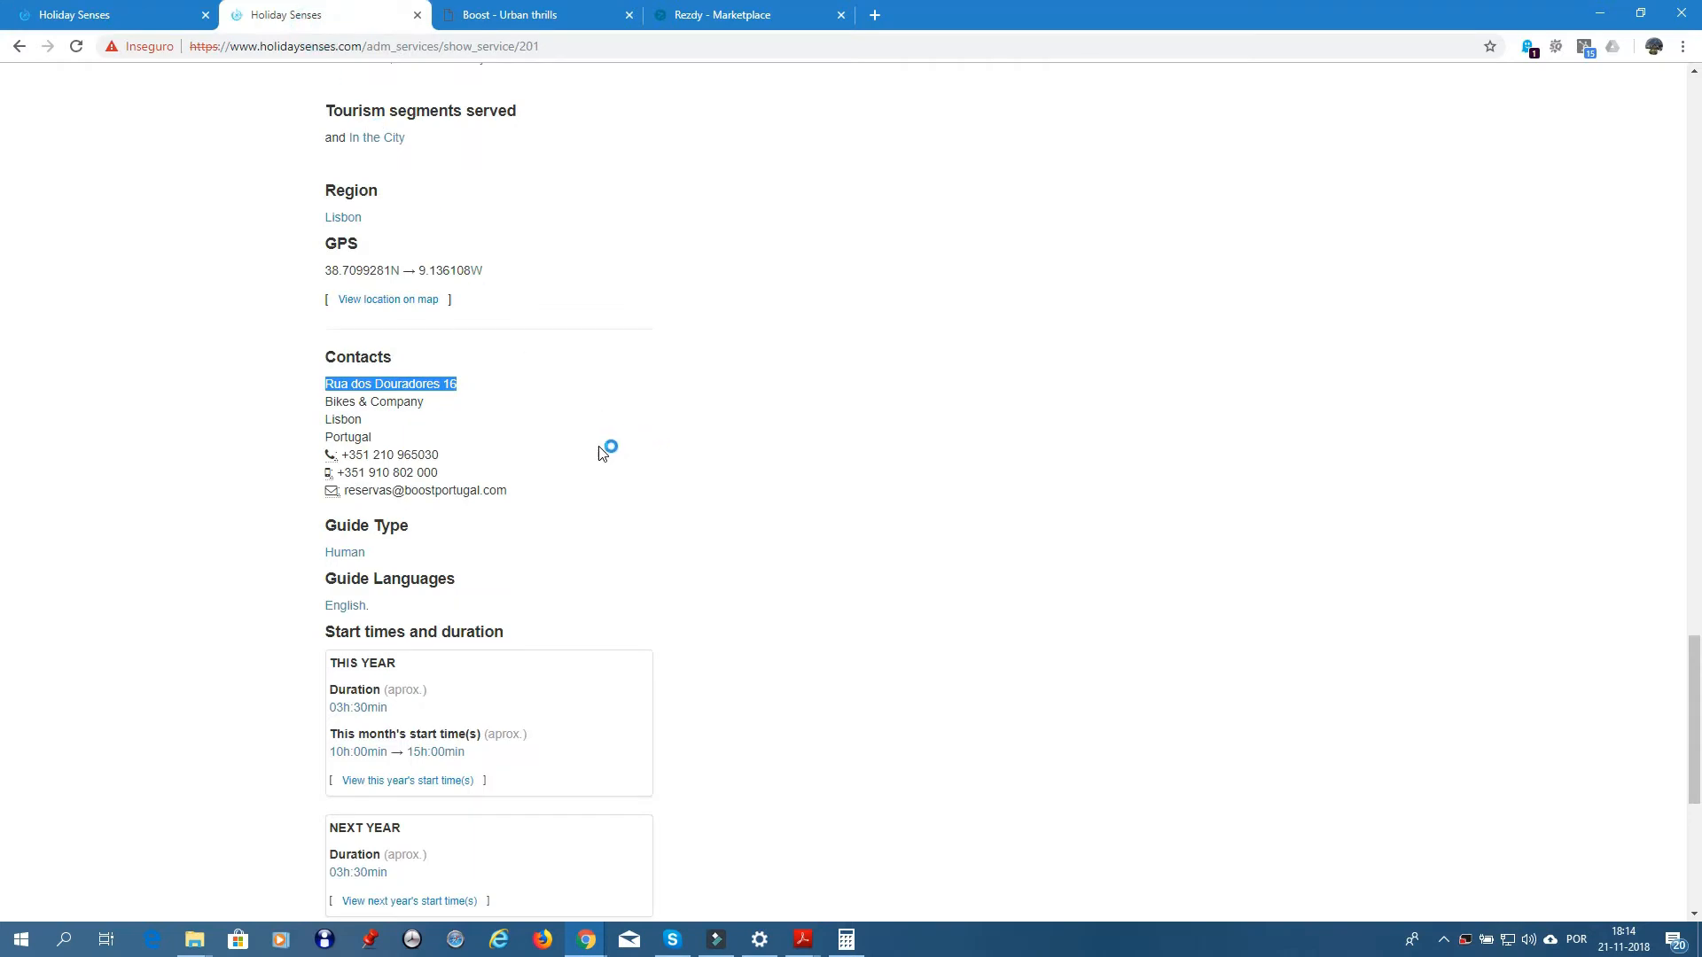
scroll(612, 446, up, 9)
scroll(612, 446, up, 3)
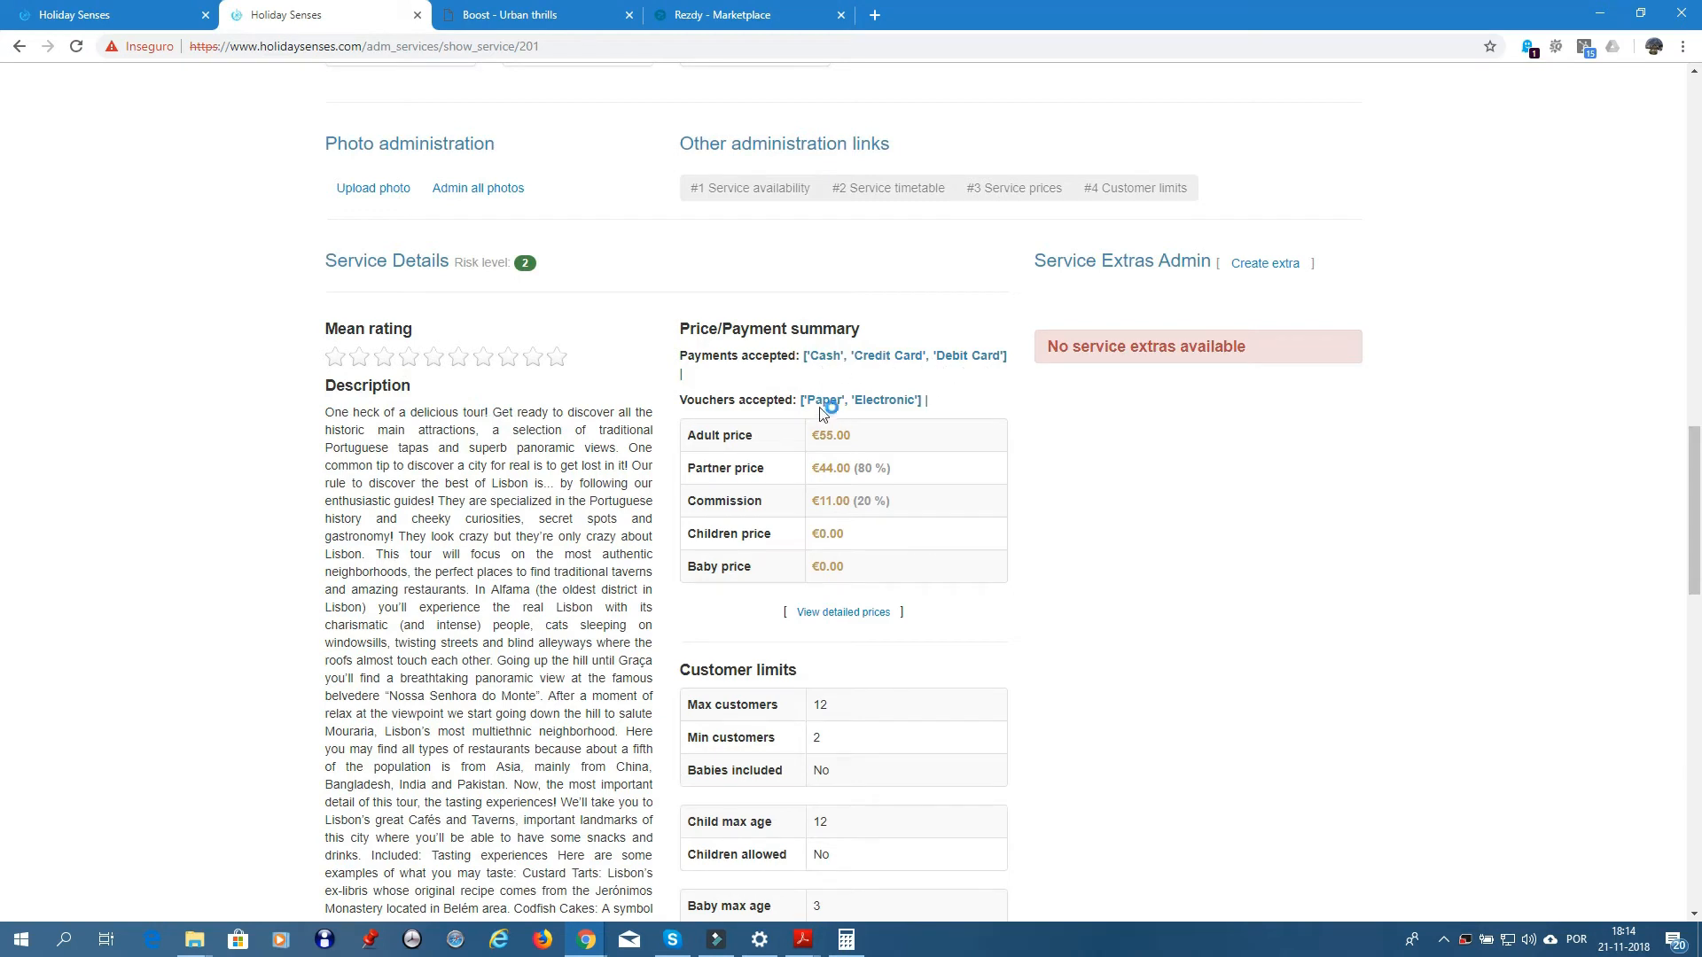
click(133, 16)
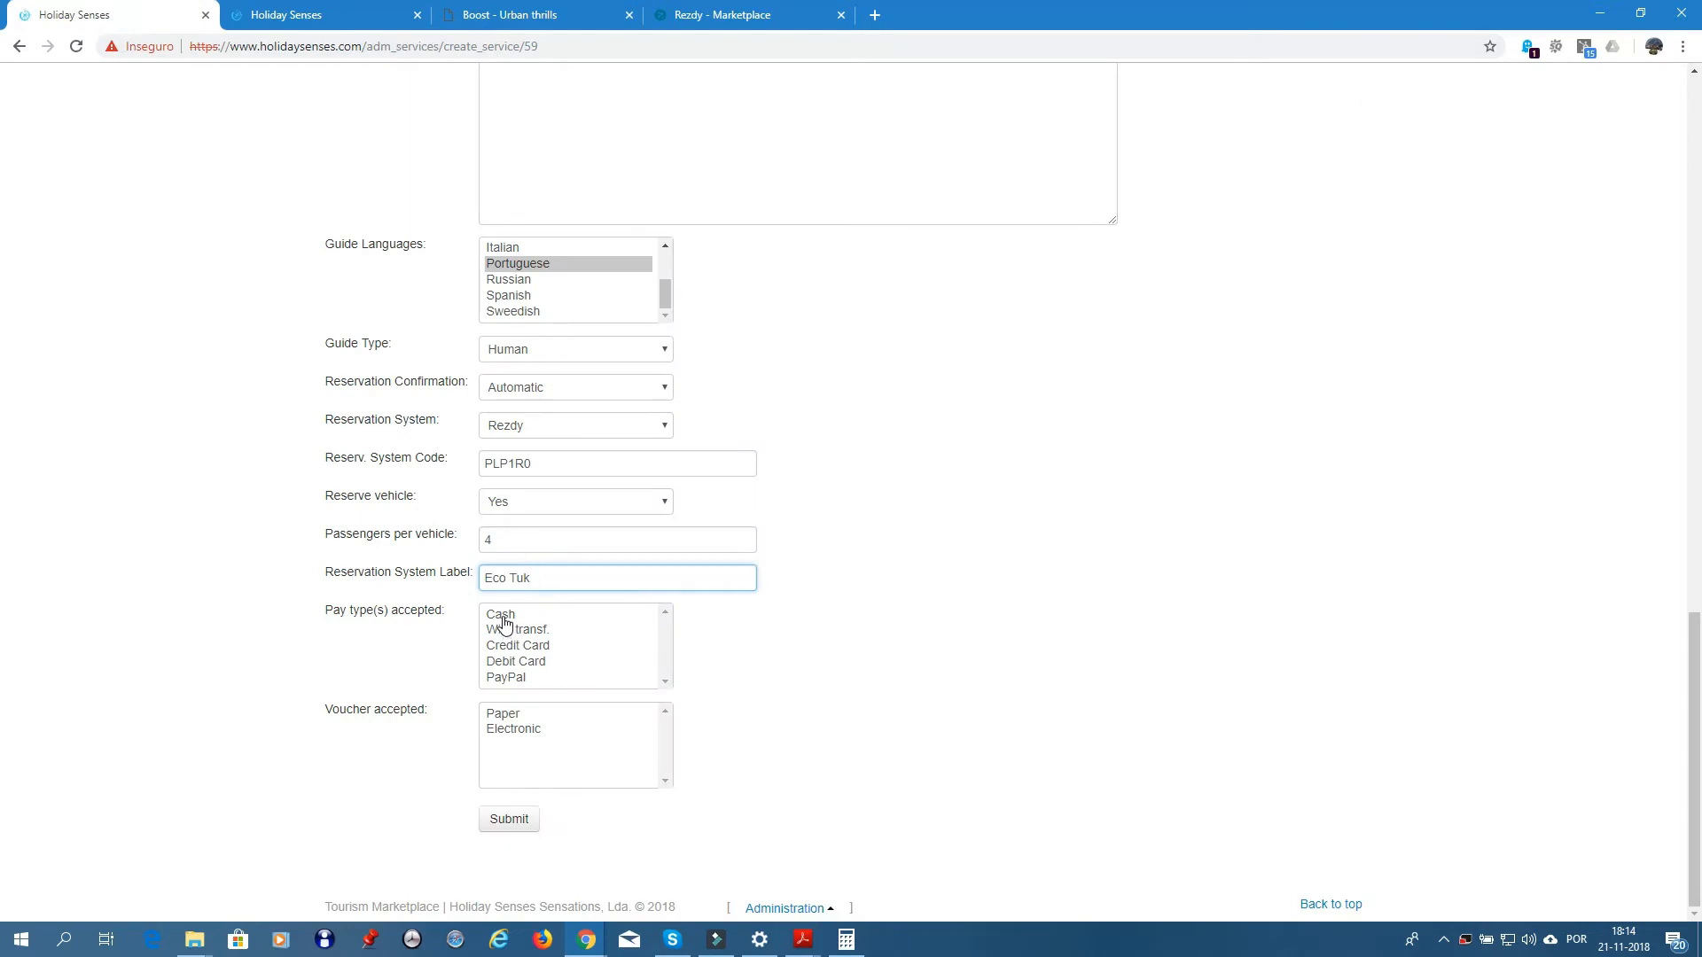
- Accept Cash, Credit Card, Debit Card, Paper and Electronic vouchers, and submit the service
click(500, 615)
ctrl+click(504, 647)
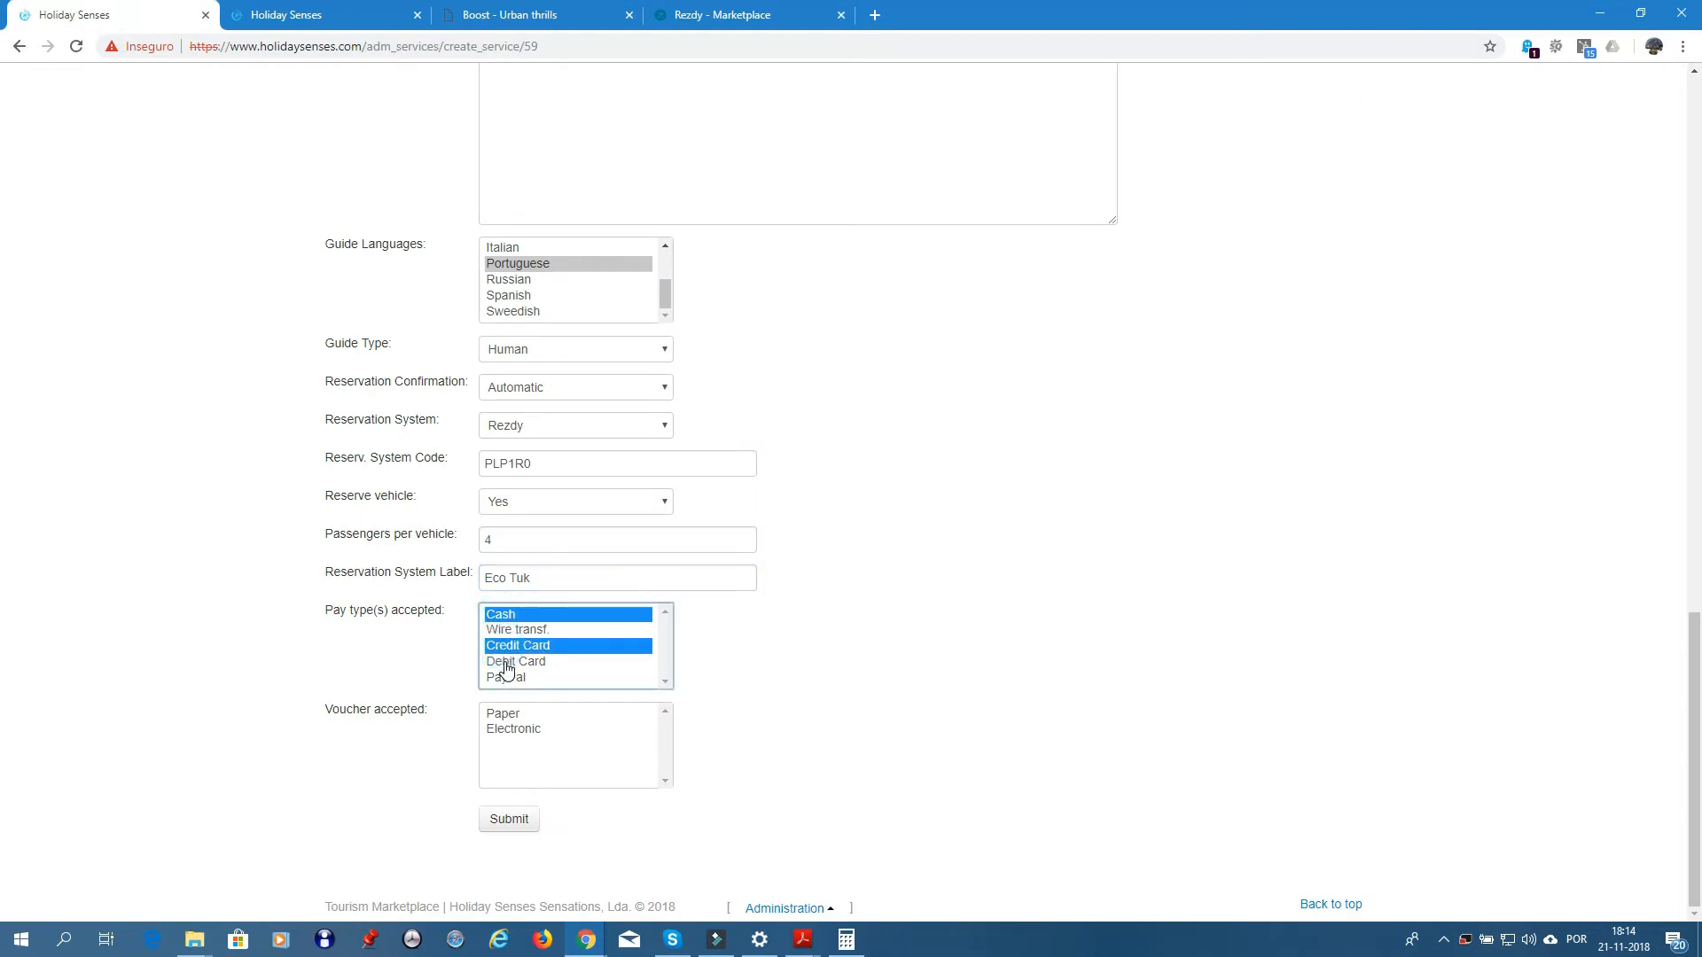
ctrl+click(504, 661)
click(502, 714)
ctrl+click(511, 731)
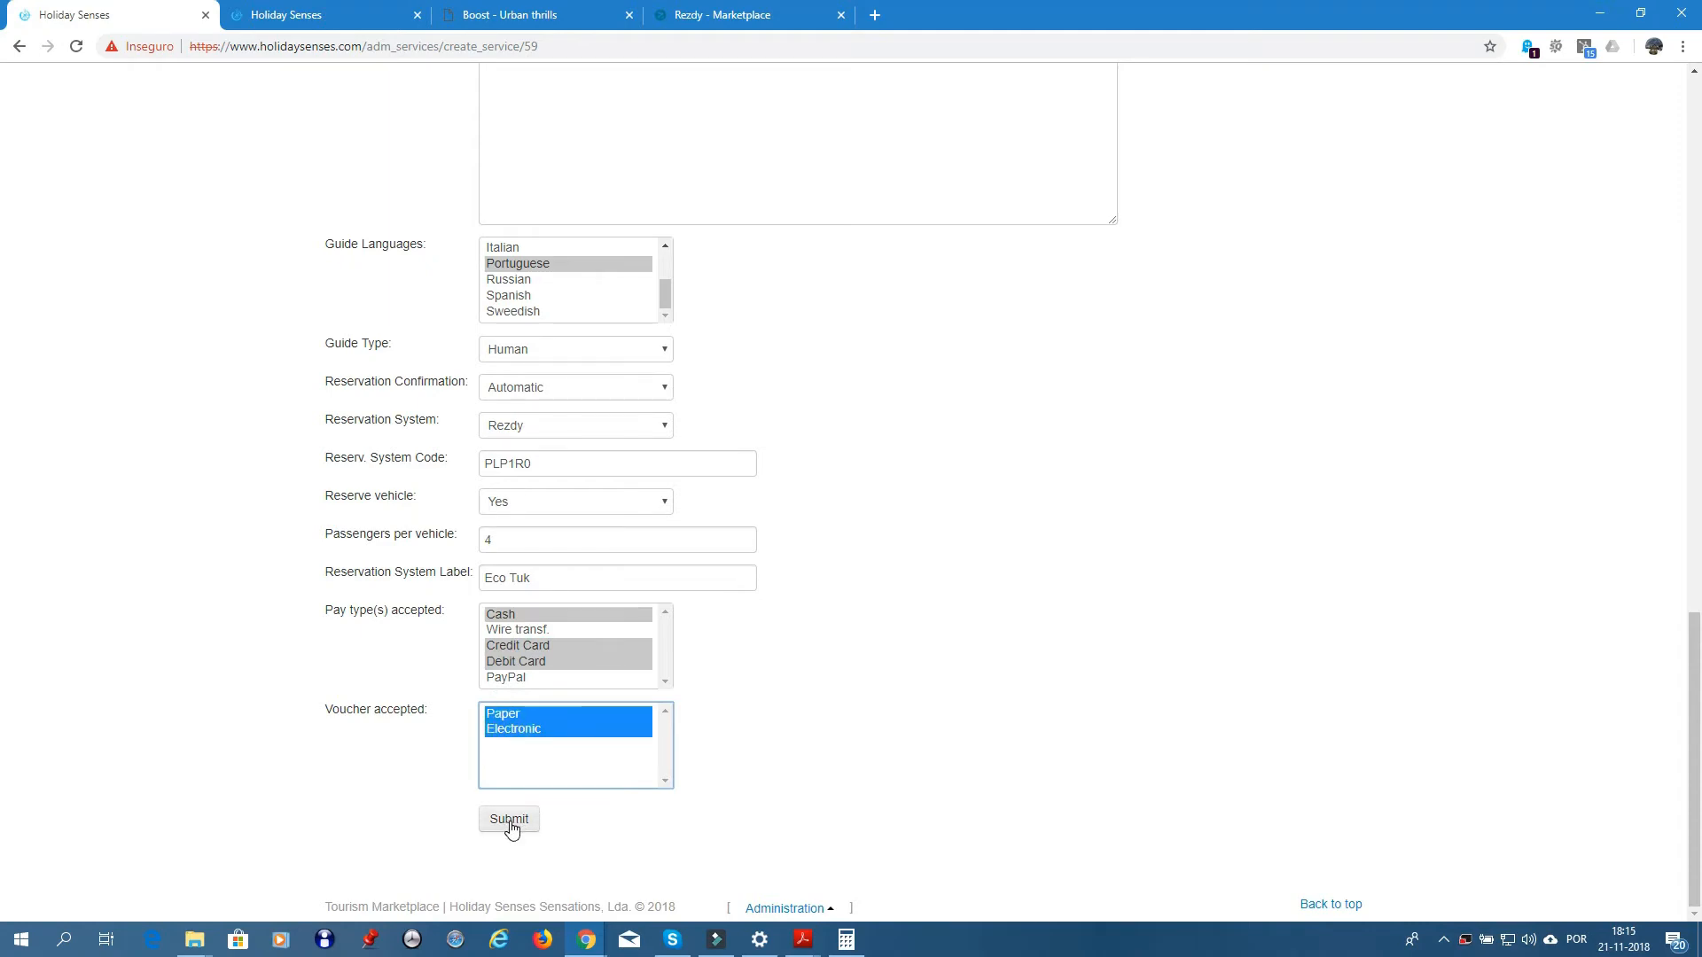
click(509, 820)
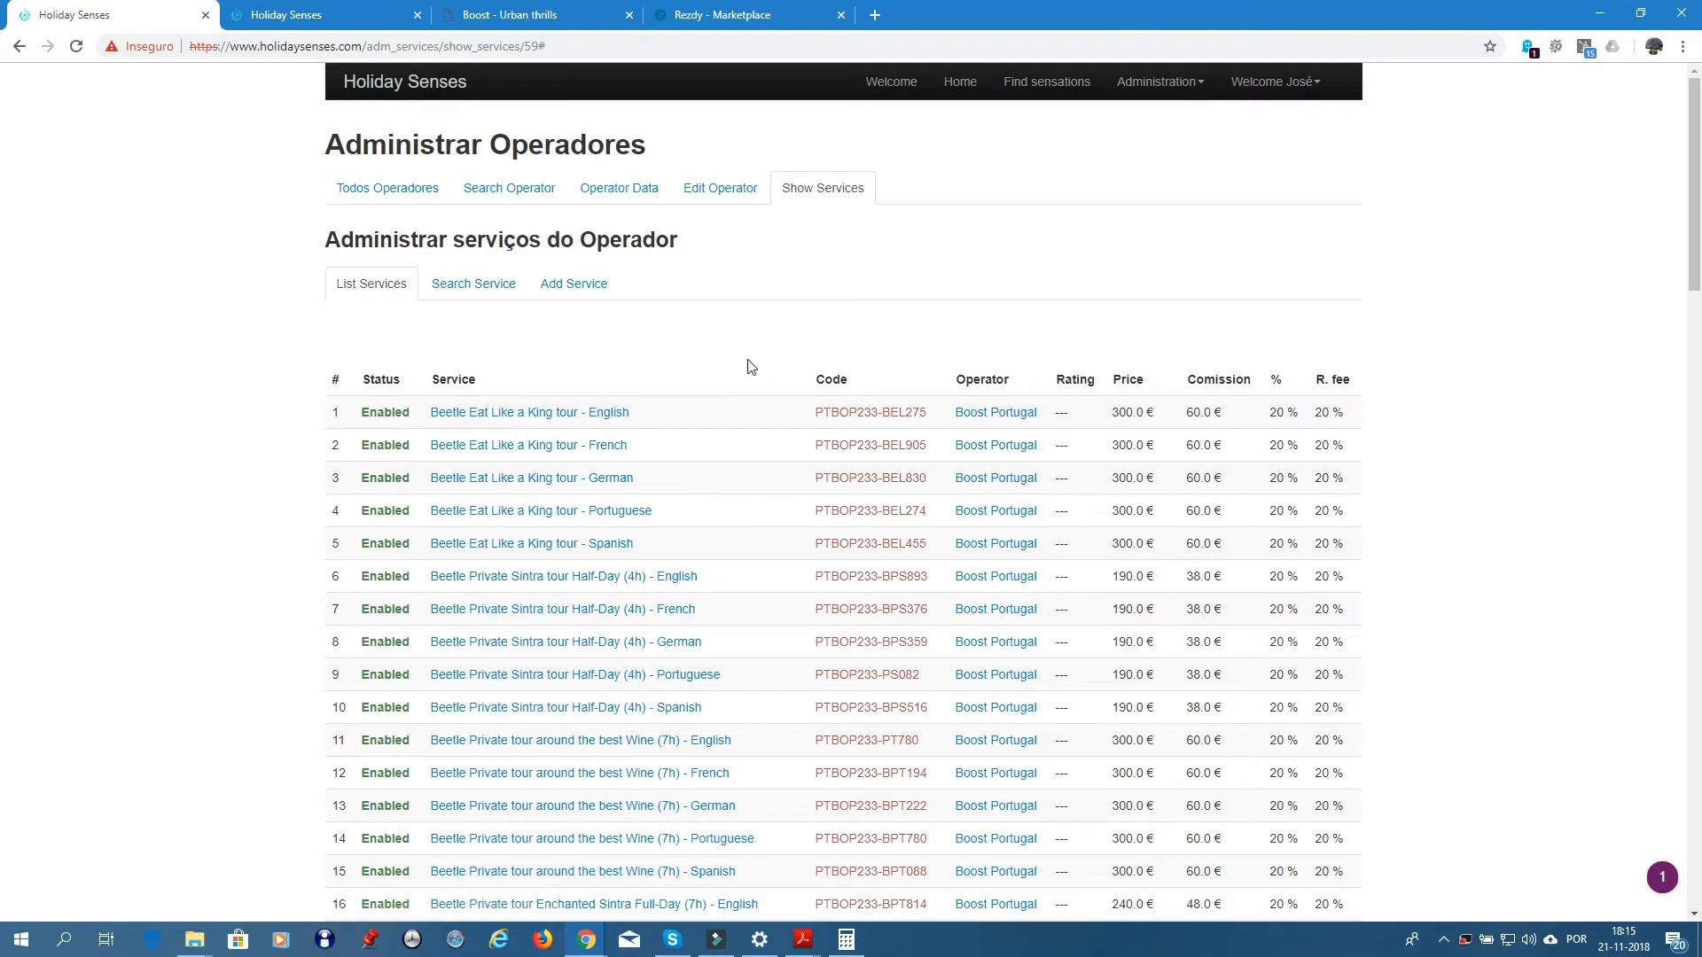
scroll(727, 360, down, 20)
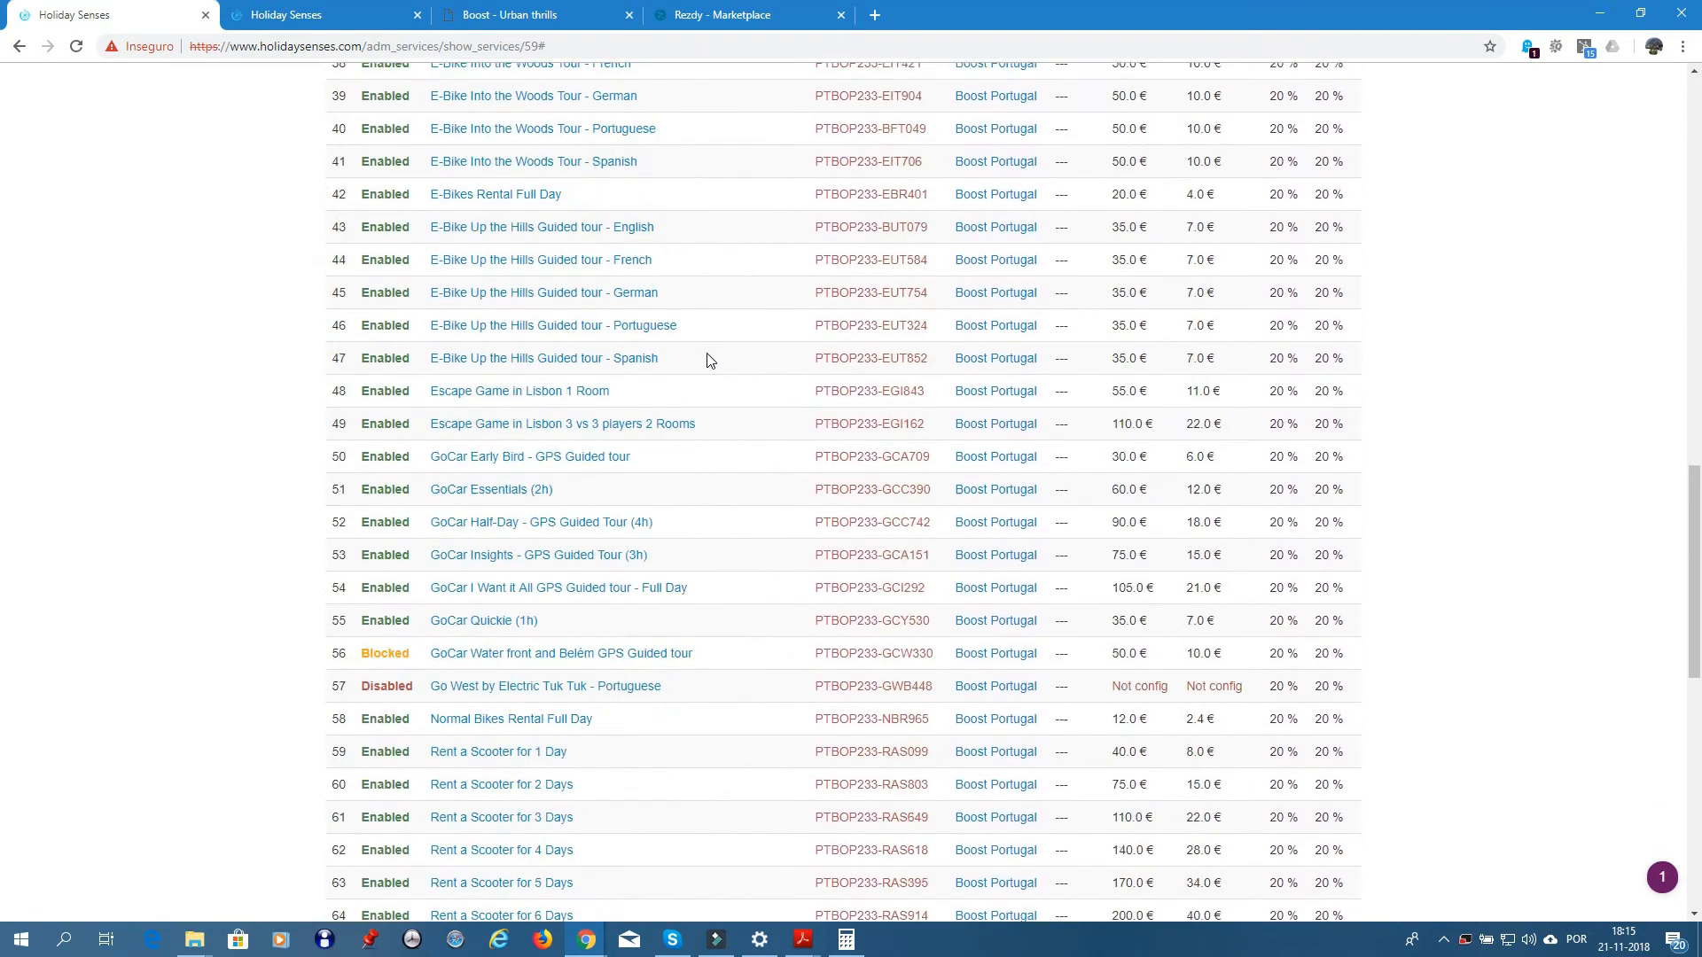
scroll(707, 360, down, 3)
scroll(707, 361, up, 2)
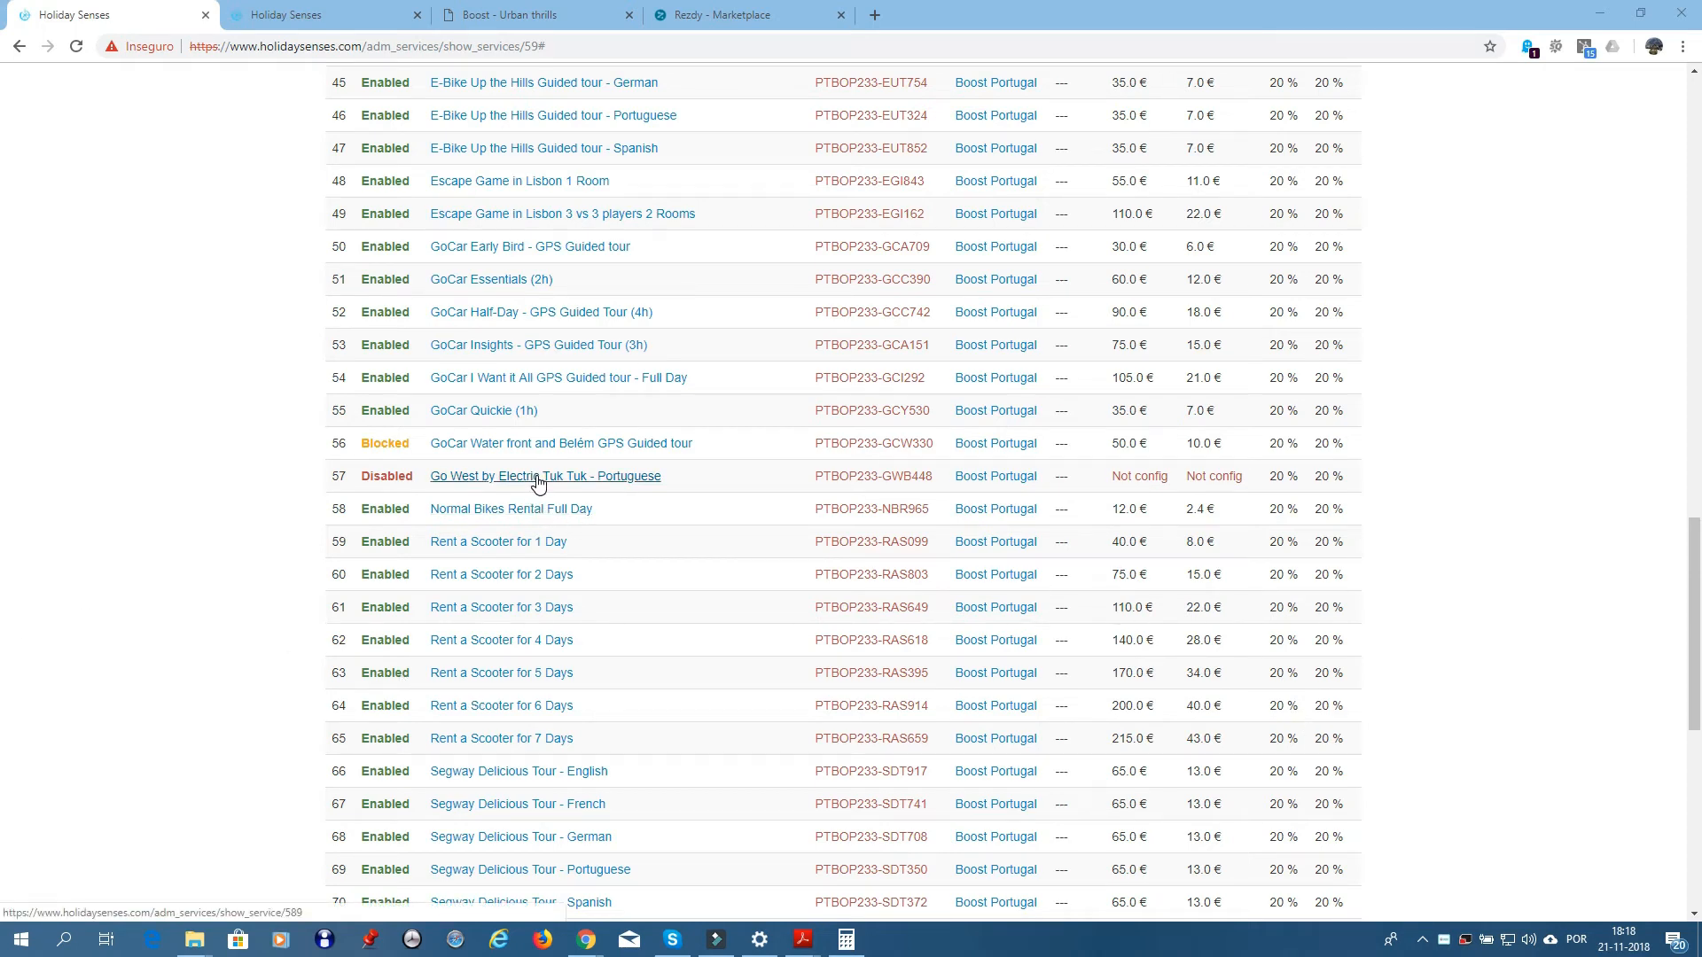
- Open 'Go West by Electric Tuk Tuk - Portuguese' for editing and set its region to Lisbon
click(538, 482)
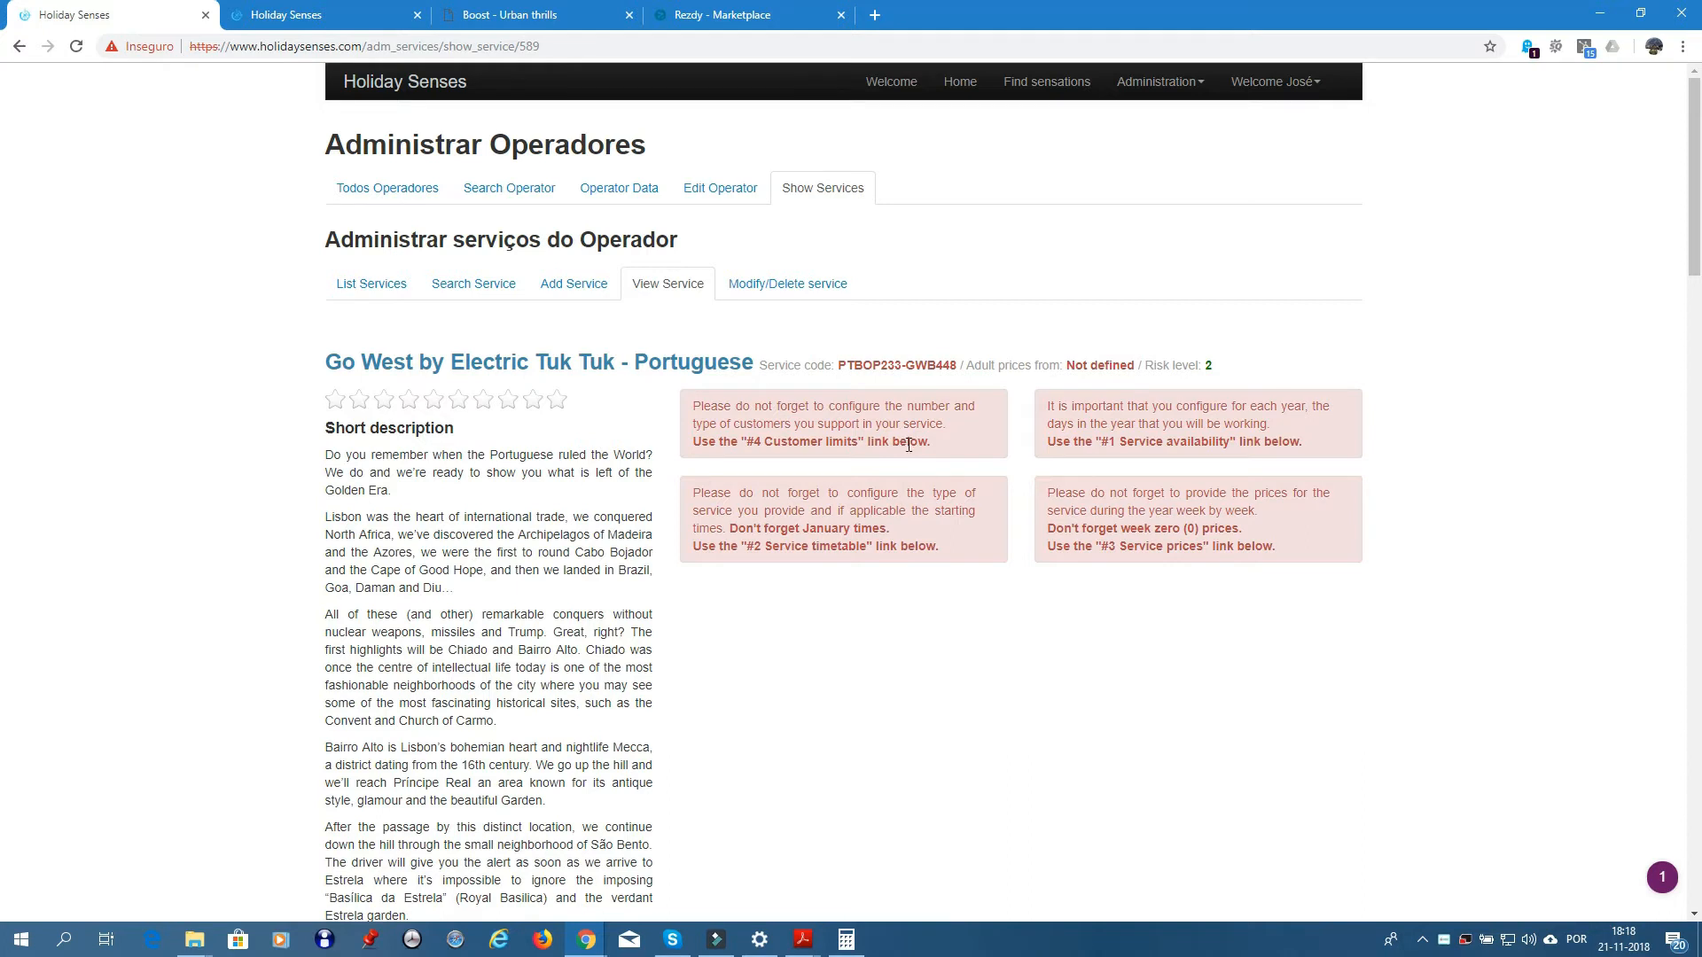
click(787, 288)
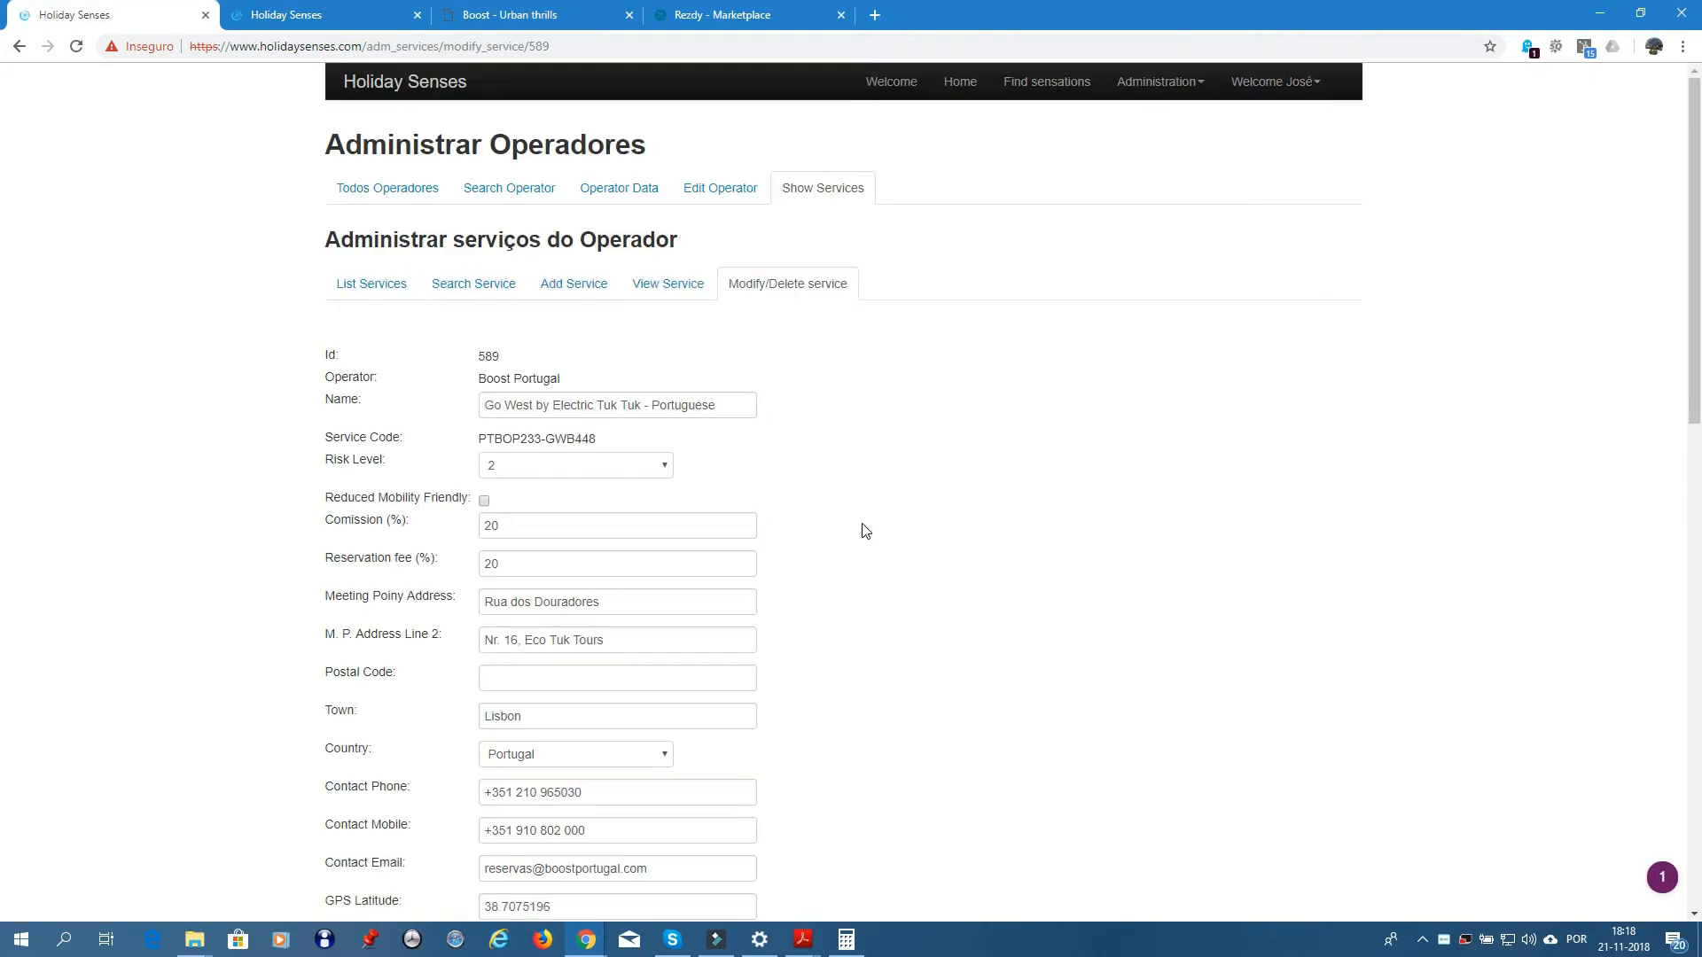
scroll(828, 528, down, 4)
scroll(820, 523, down, 4)
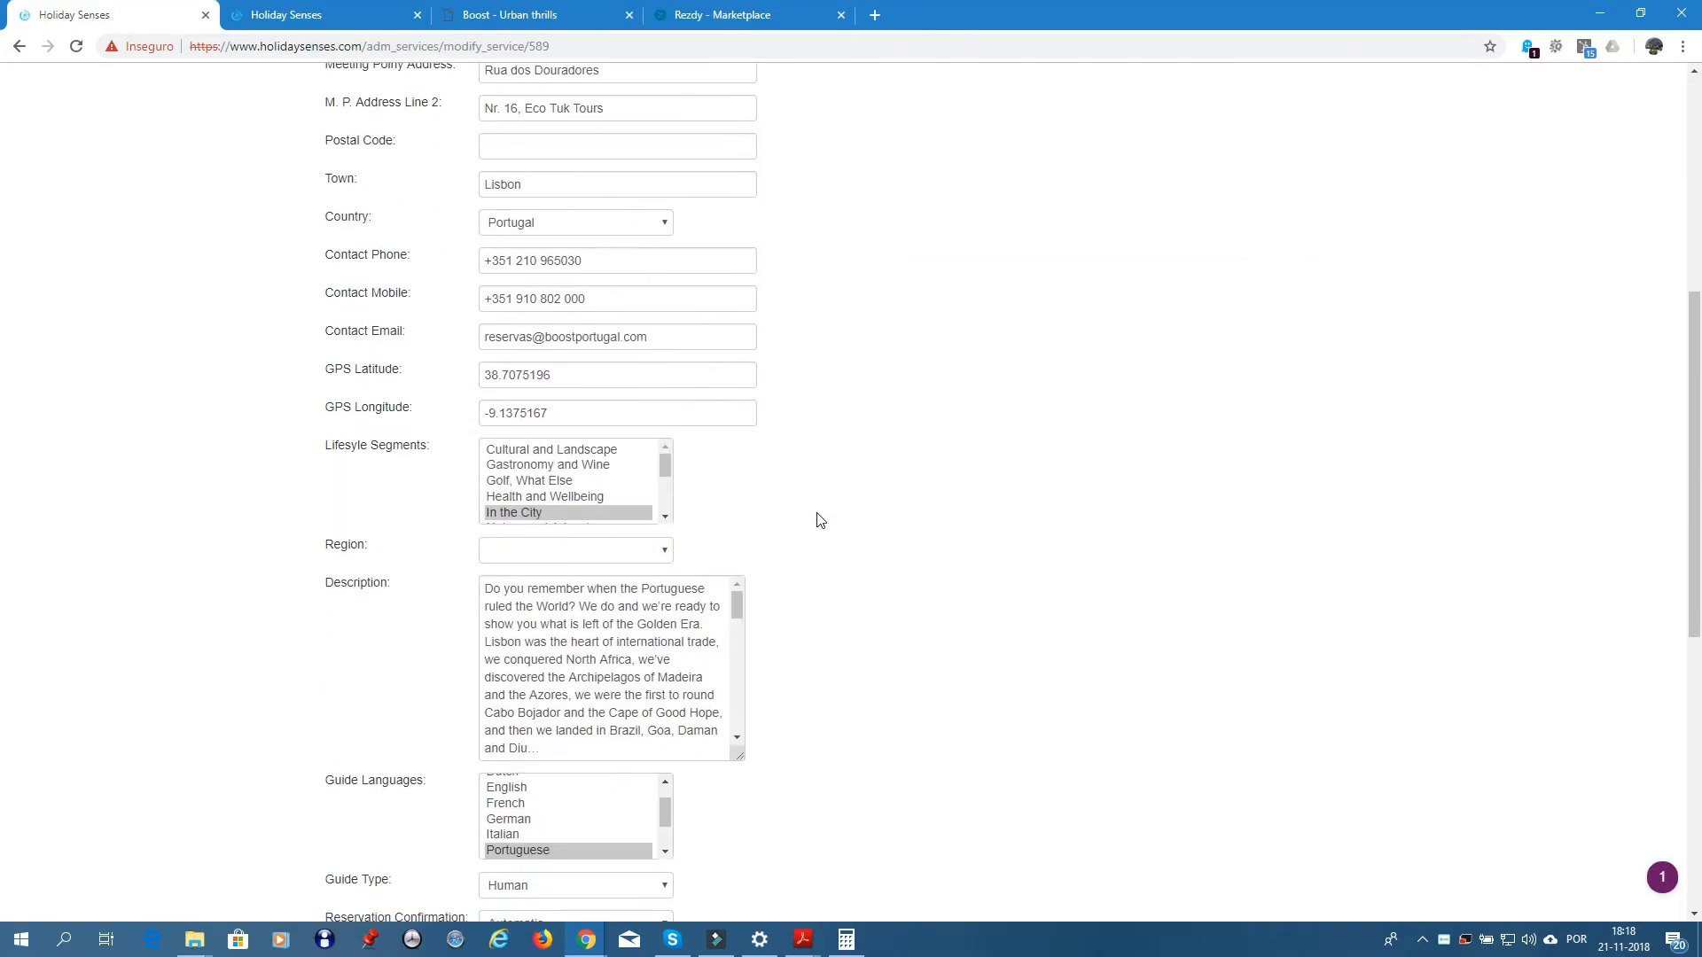
click(663, 380)
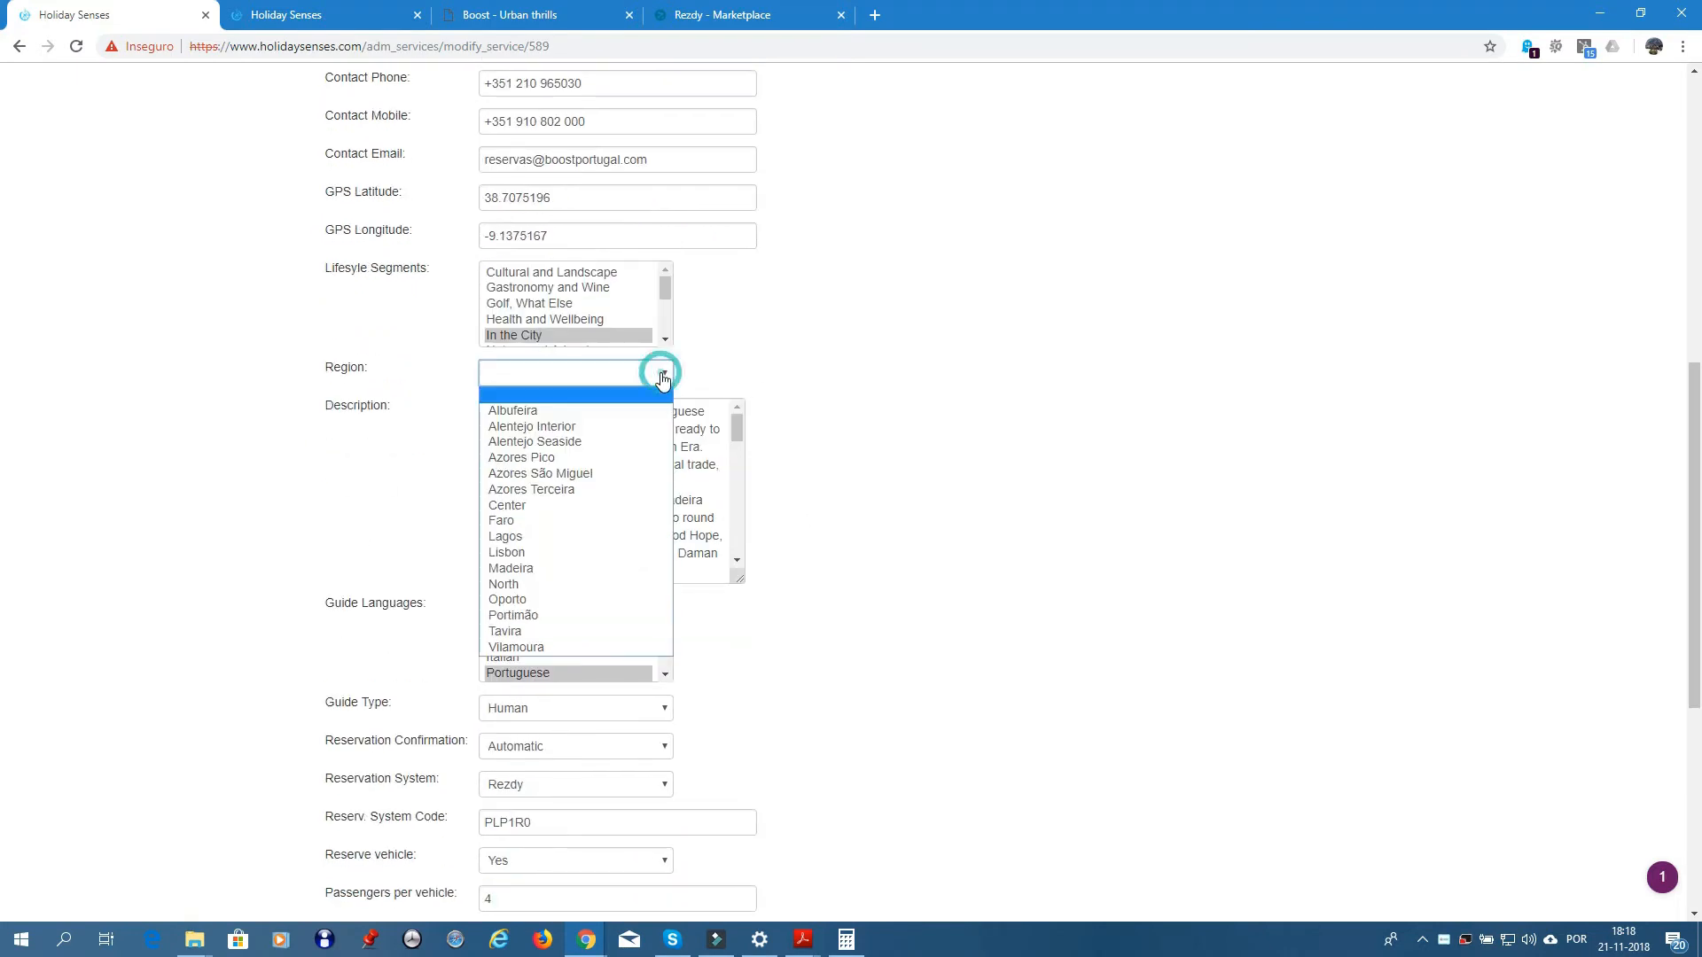
click(524, 554)
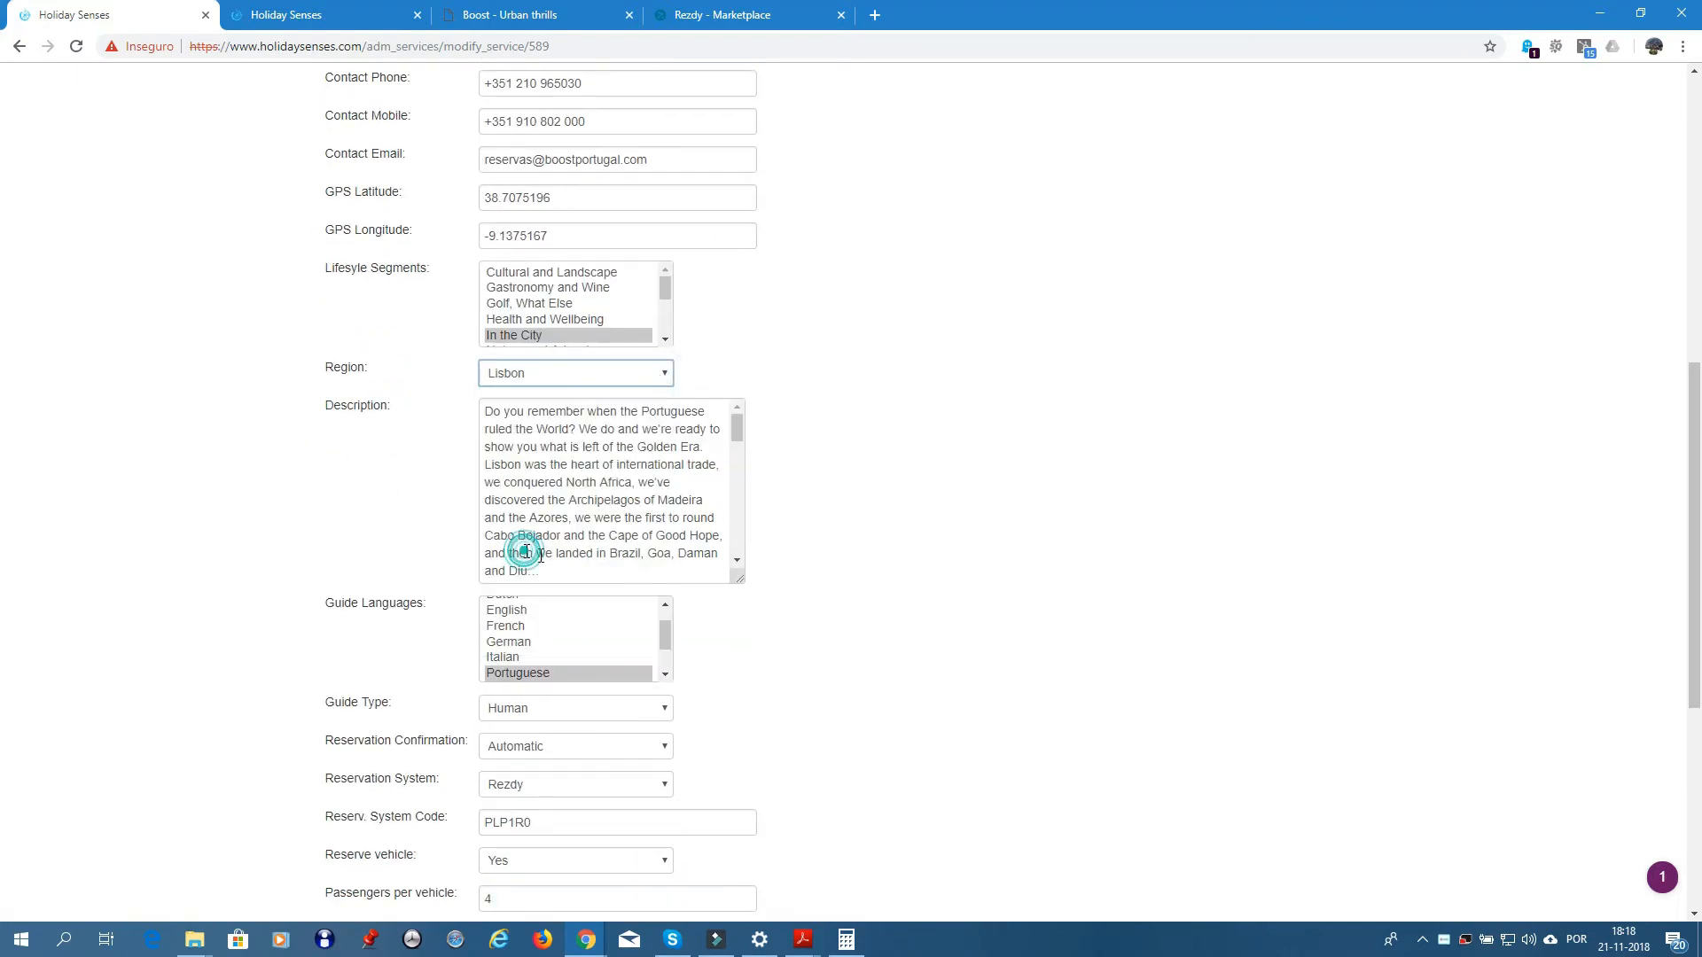
- Select Cash, Credit Card and Debit Card payments plus Paper and Electronic vouchers
scroll(948, 598, down, 5)
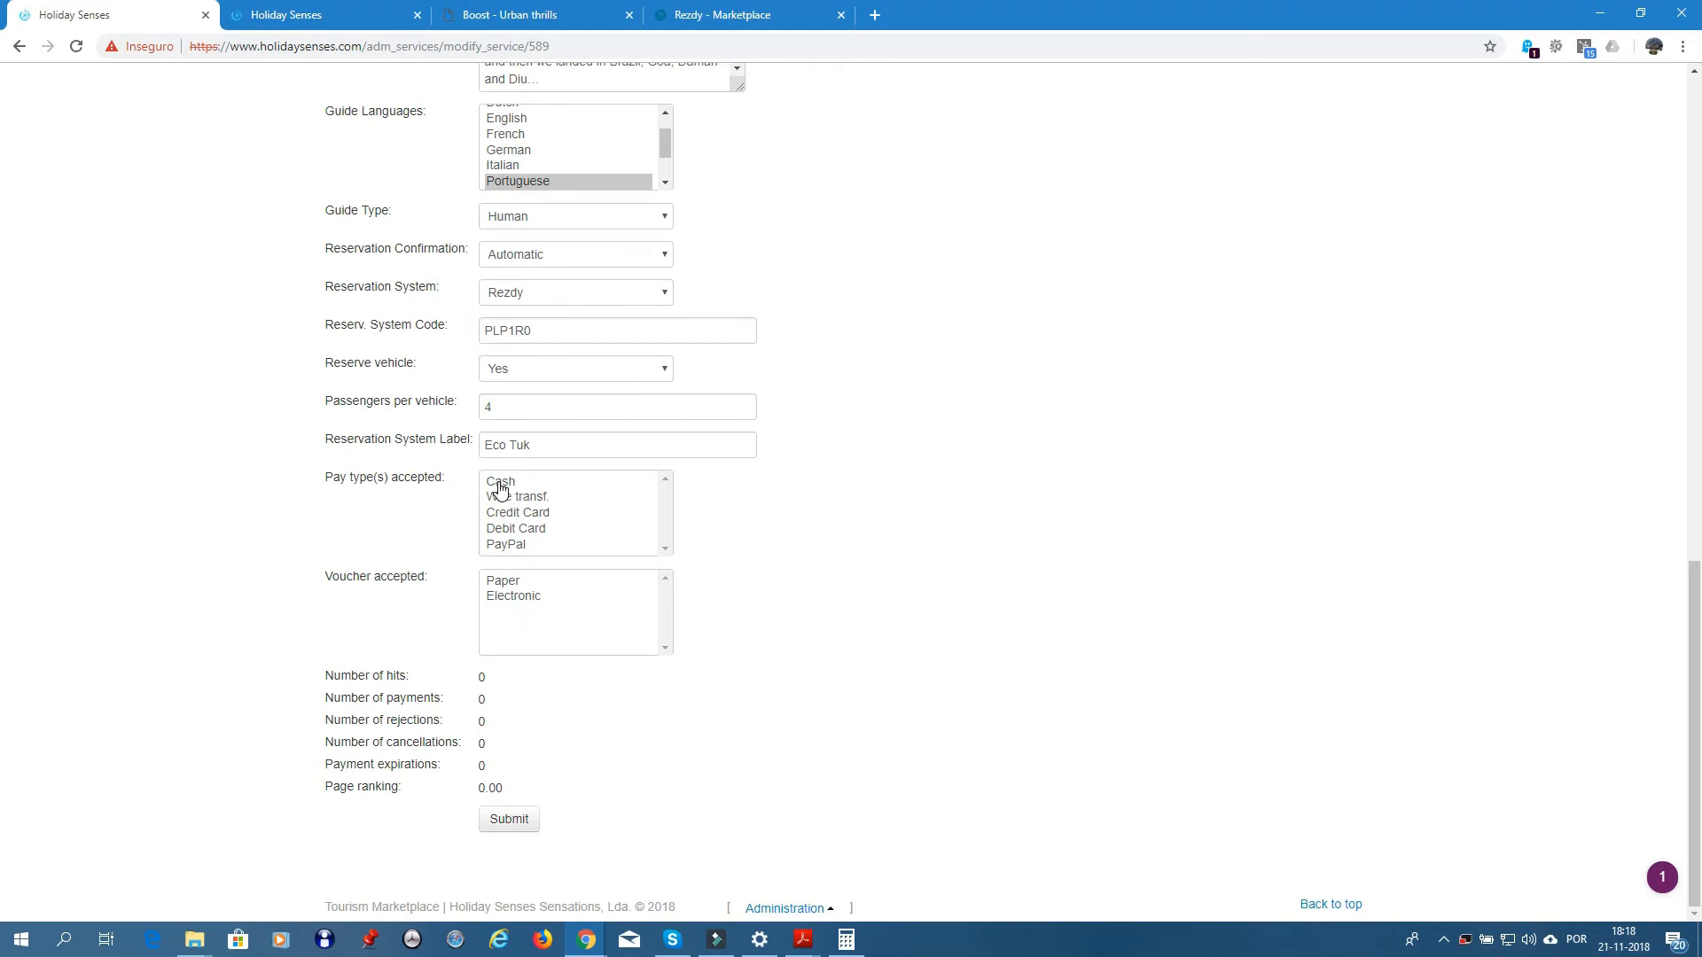
click(500, 483)
ctrl+click(518, 513)
ctrl+click(515, 528)
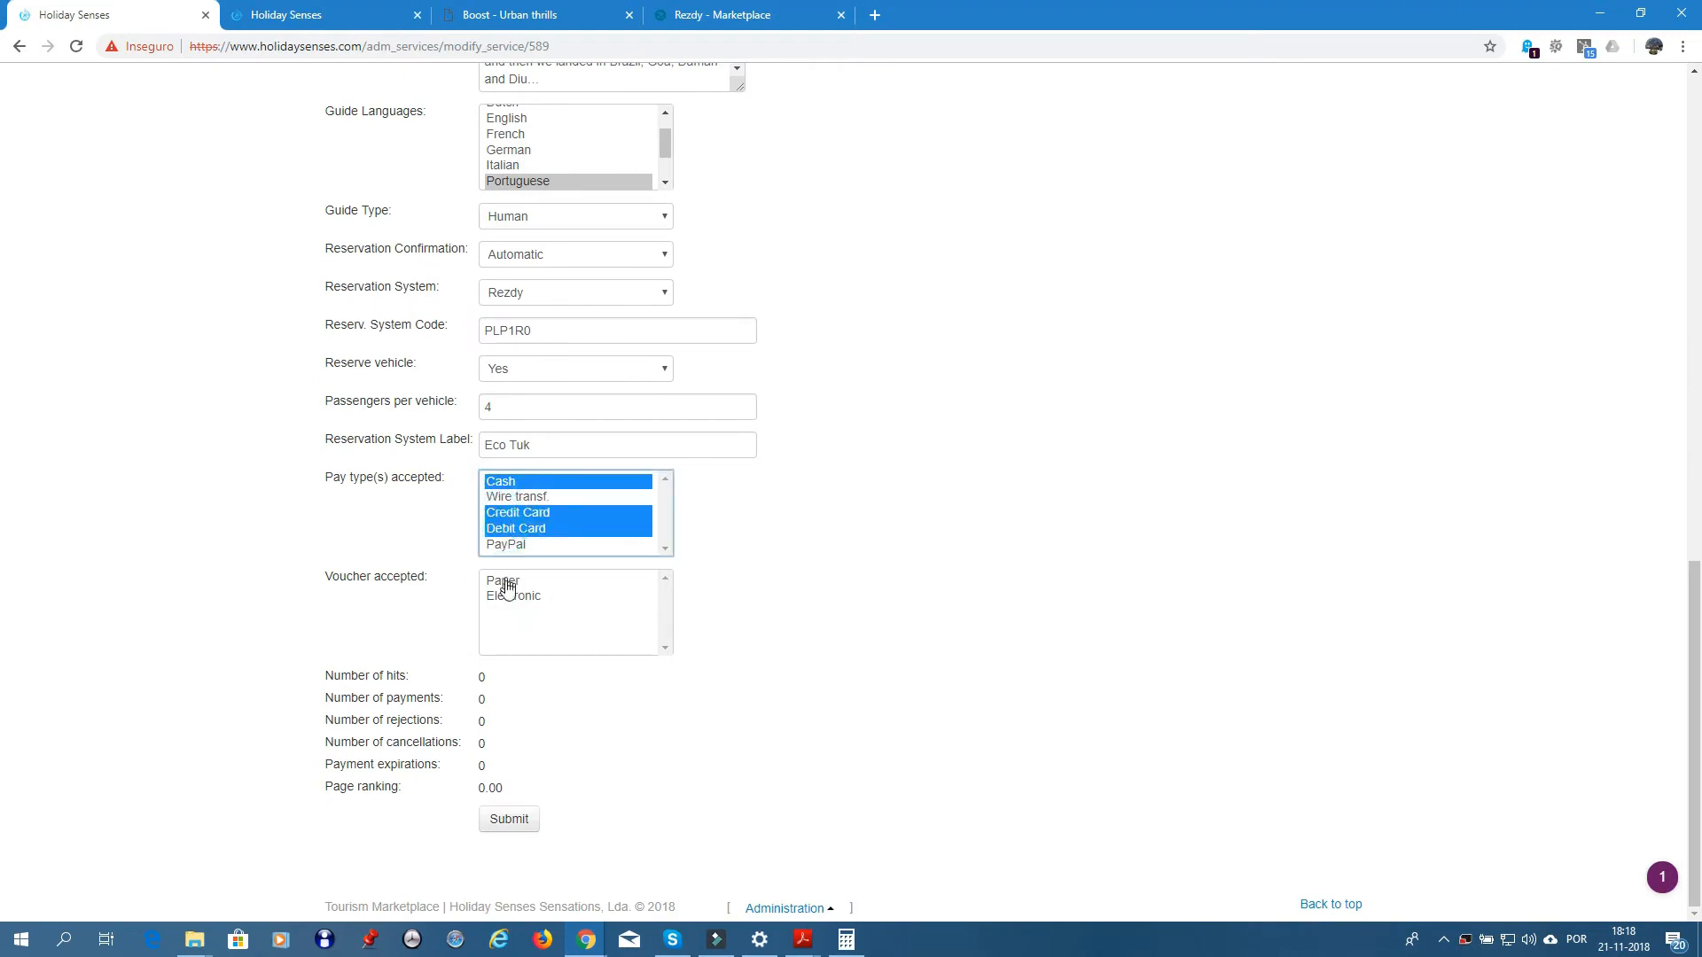
click(505, 583)
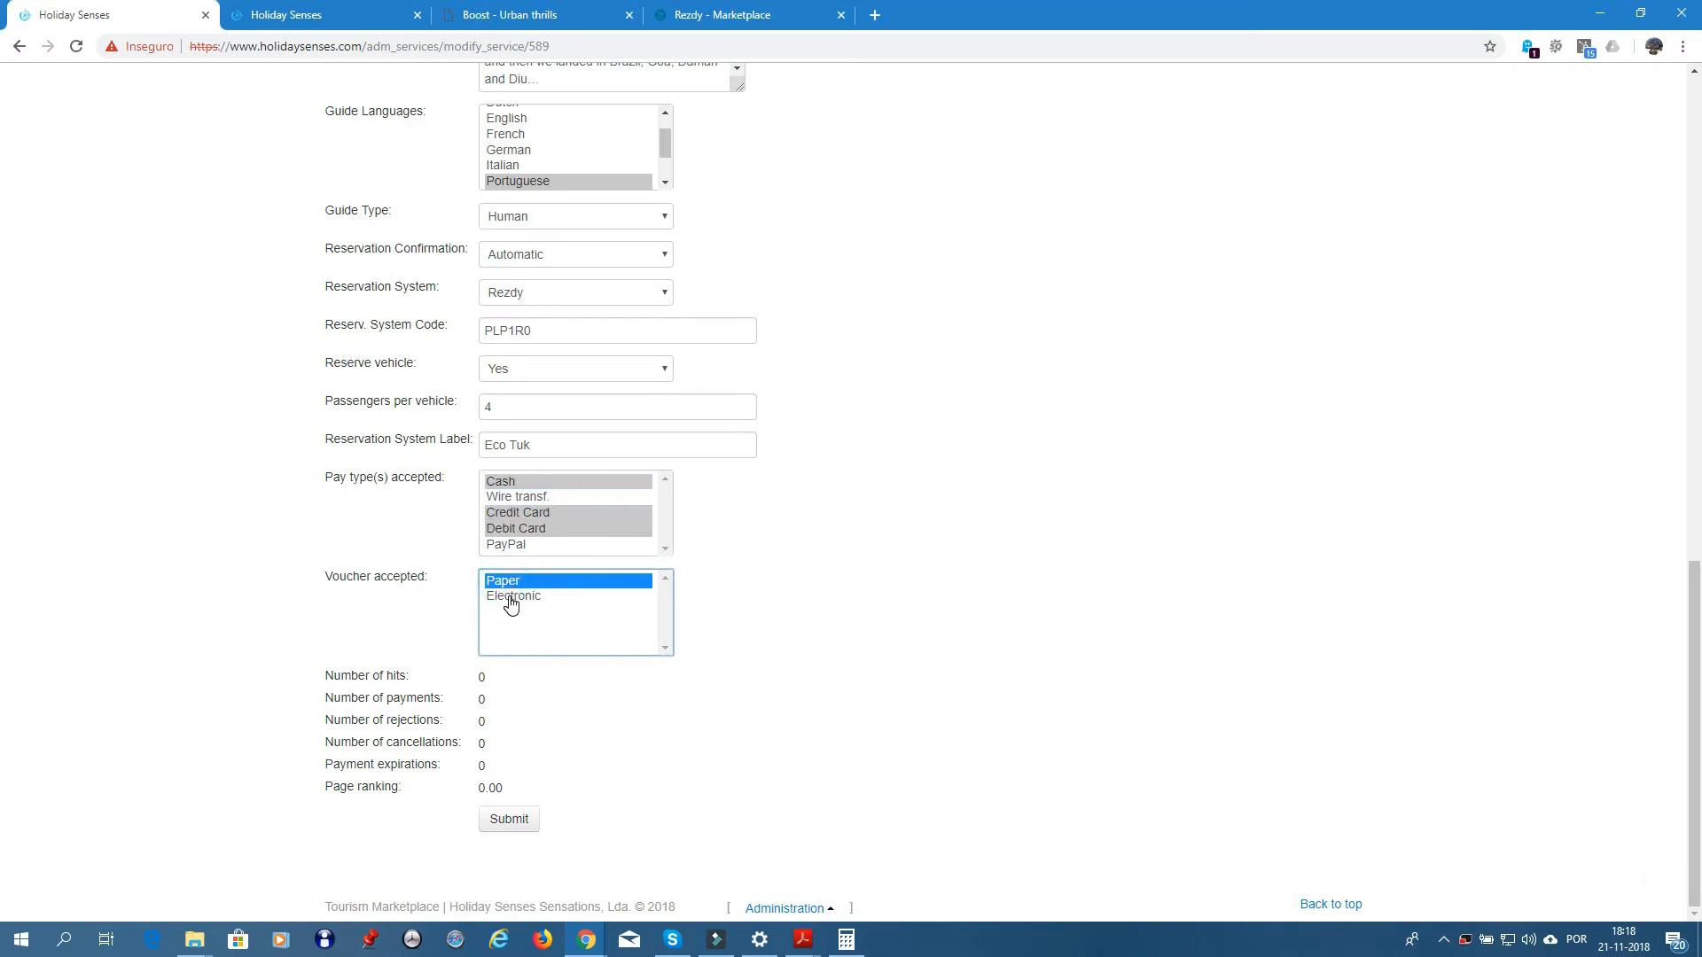
ctrl+click(511, 598)
- Enlarge the Description textarea so its full text is visible
scroll(831, 536, up, 4)
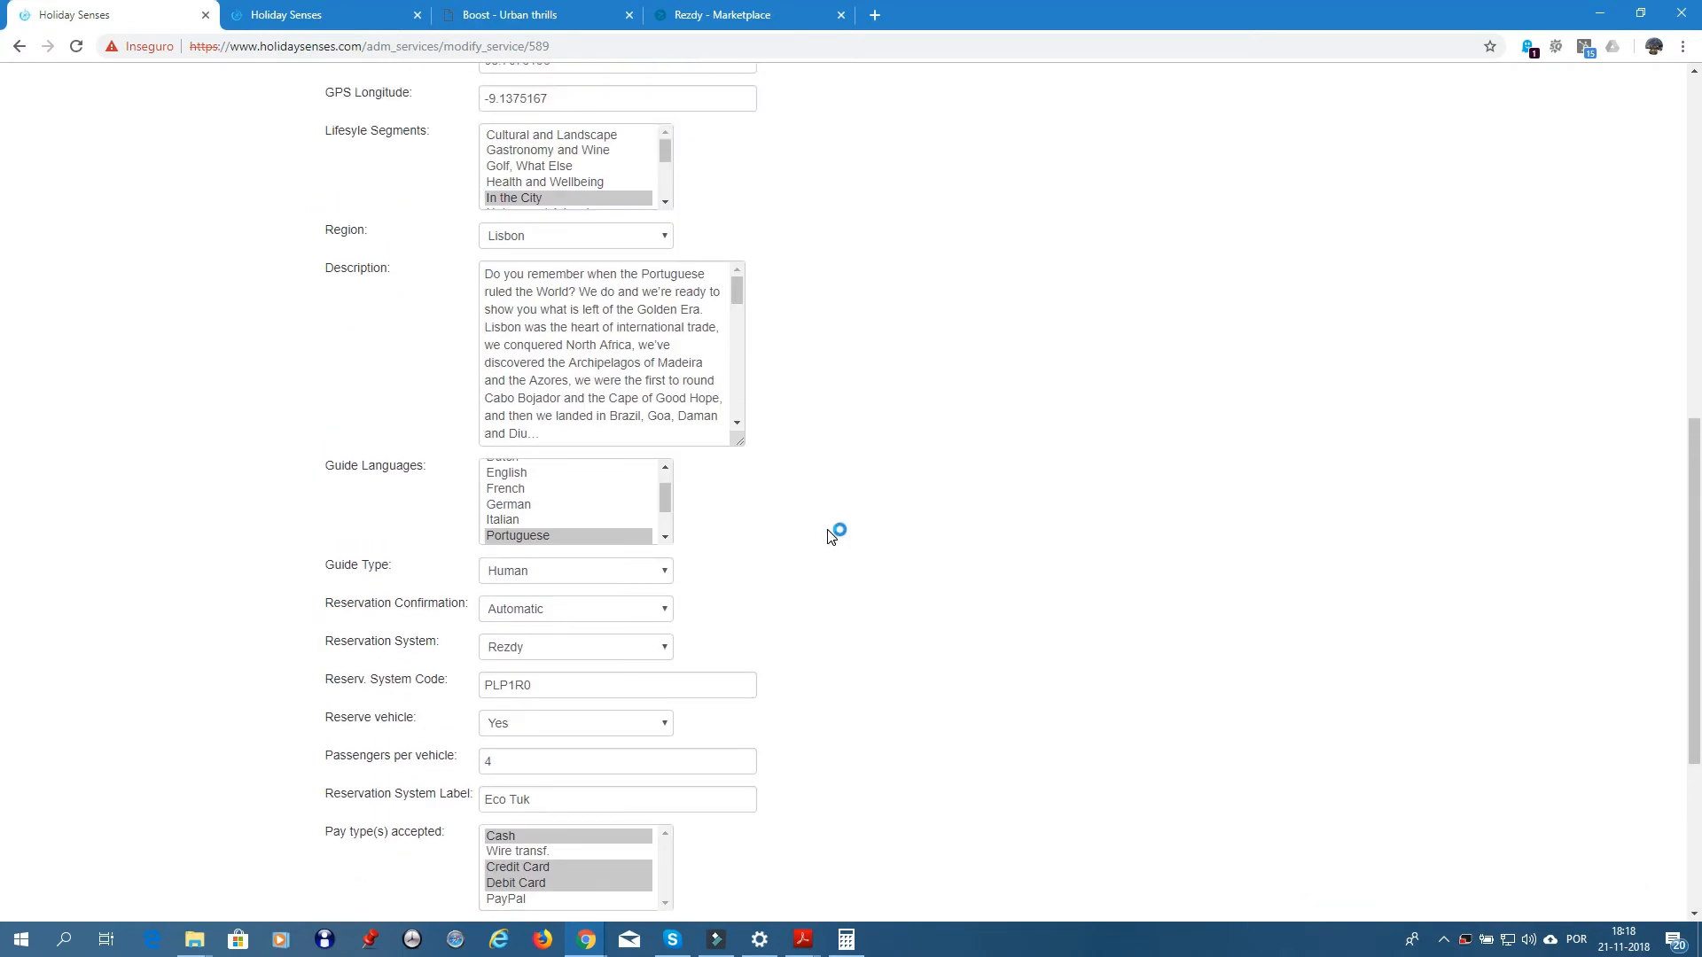
scroll(831, 535, up, 2)
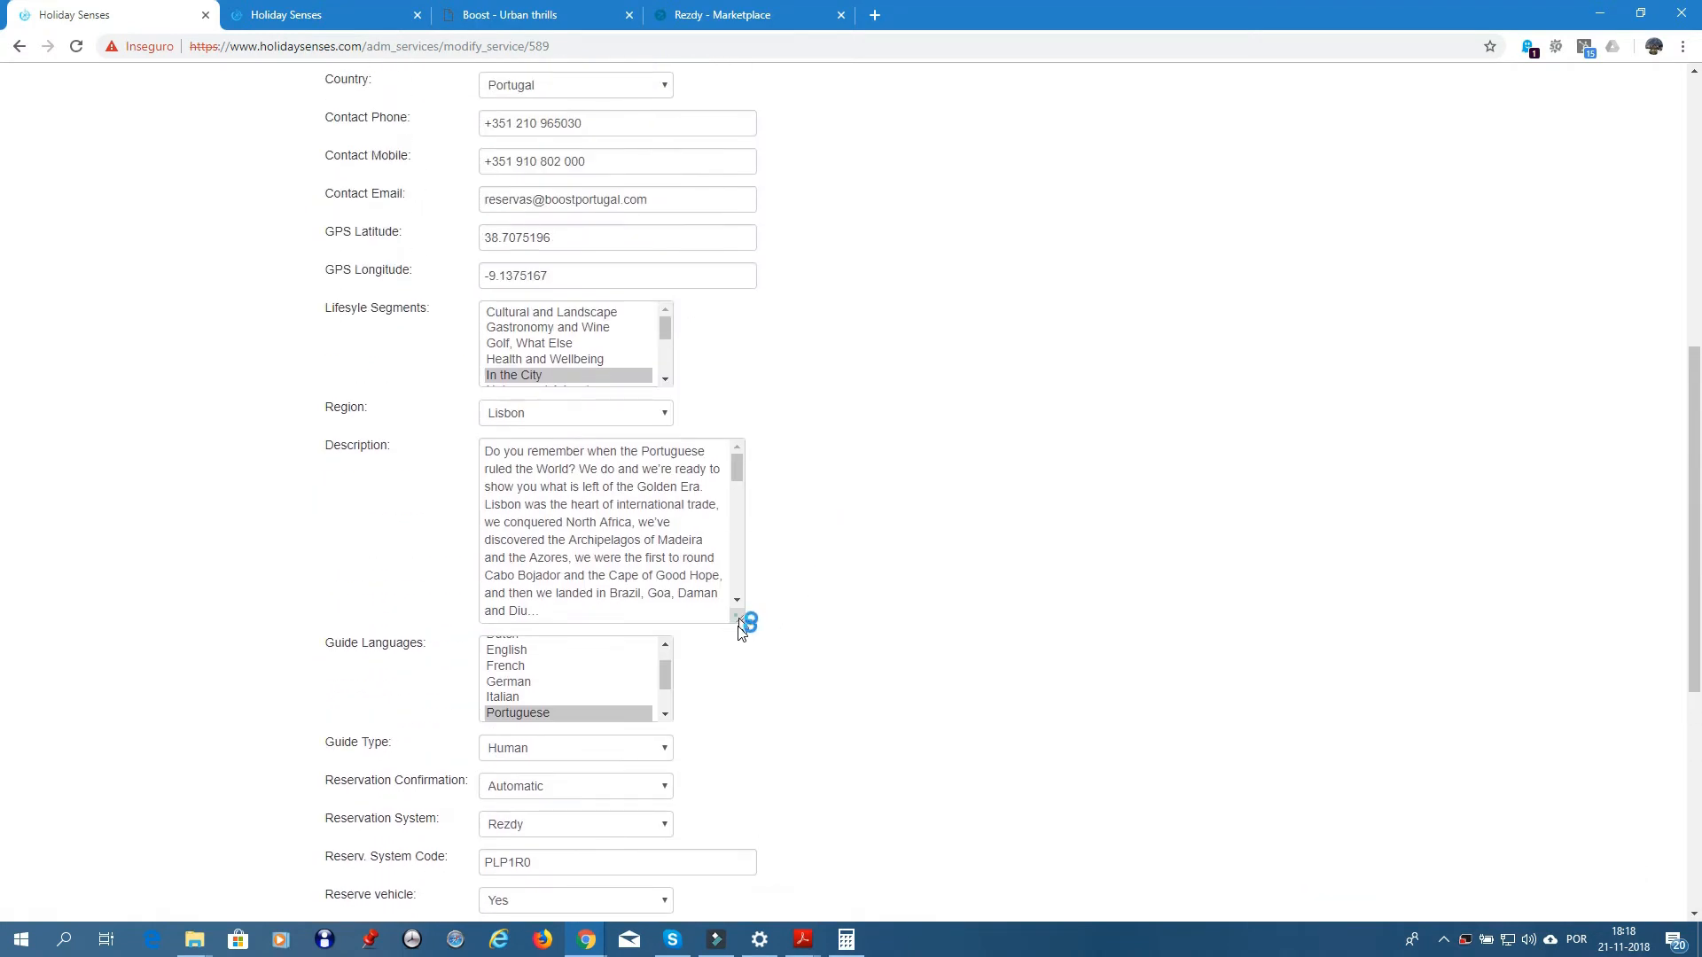
drag(737, 617, 1164, 929)
scroll(1208, 706, down, 2)
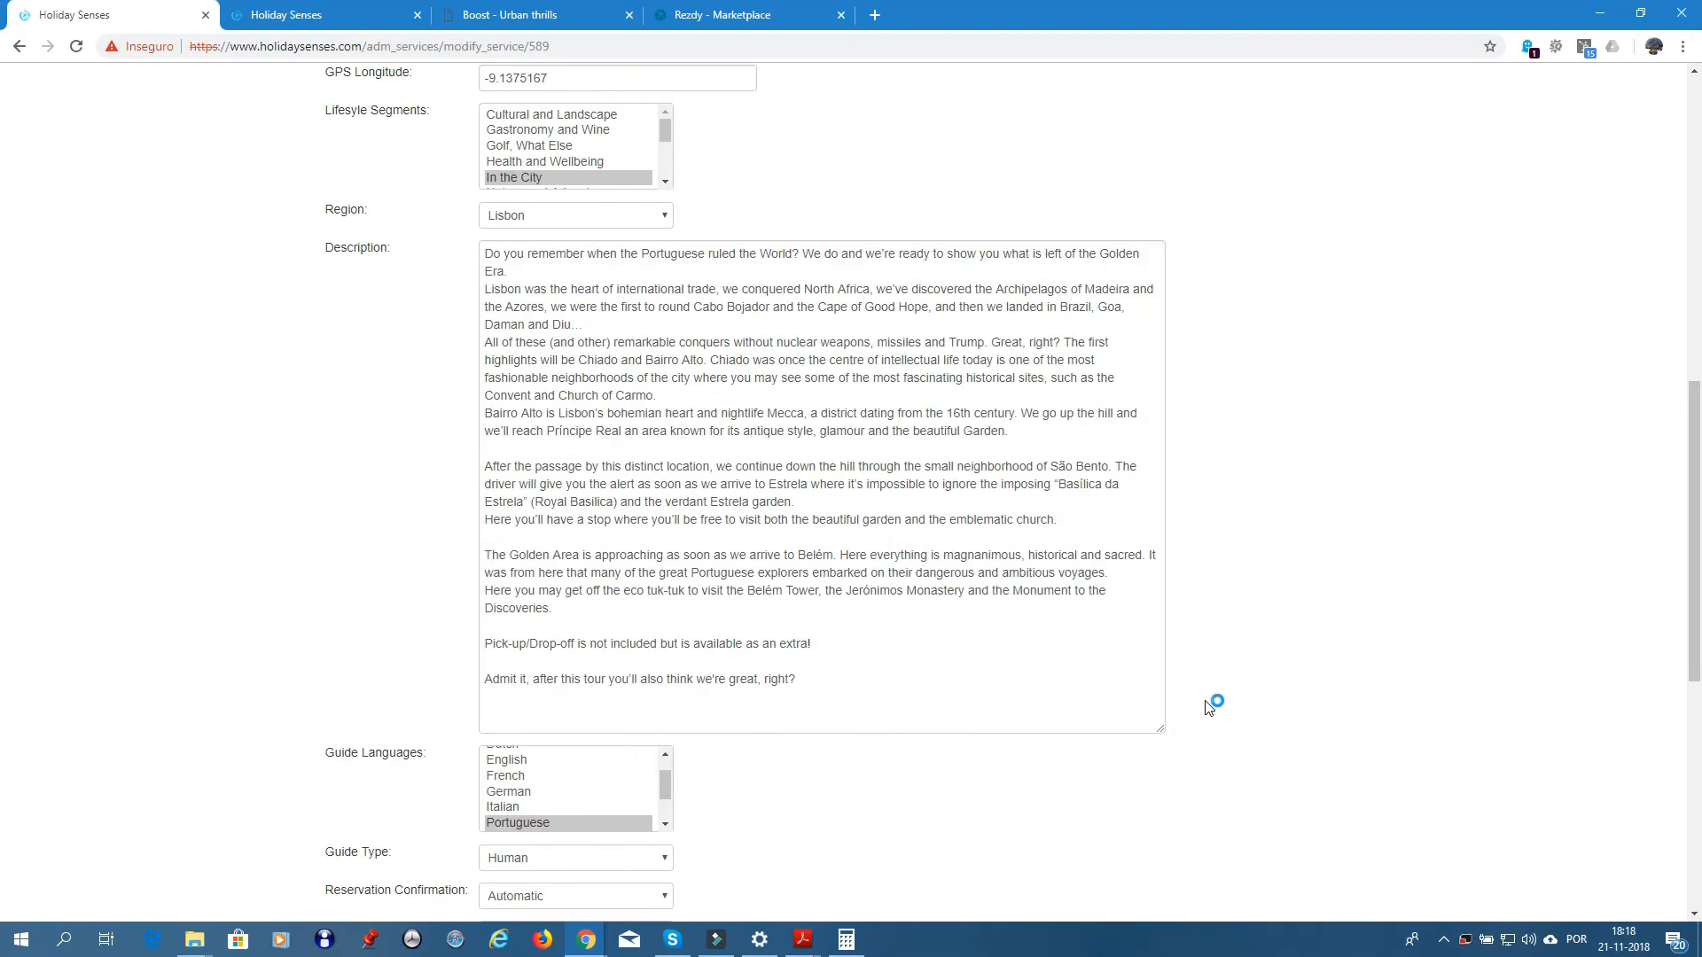
scroll(1208, 707, down, 2)
drag(1165, 577, 1211, 753)
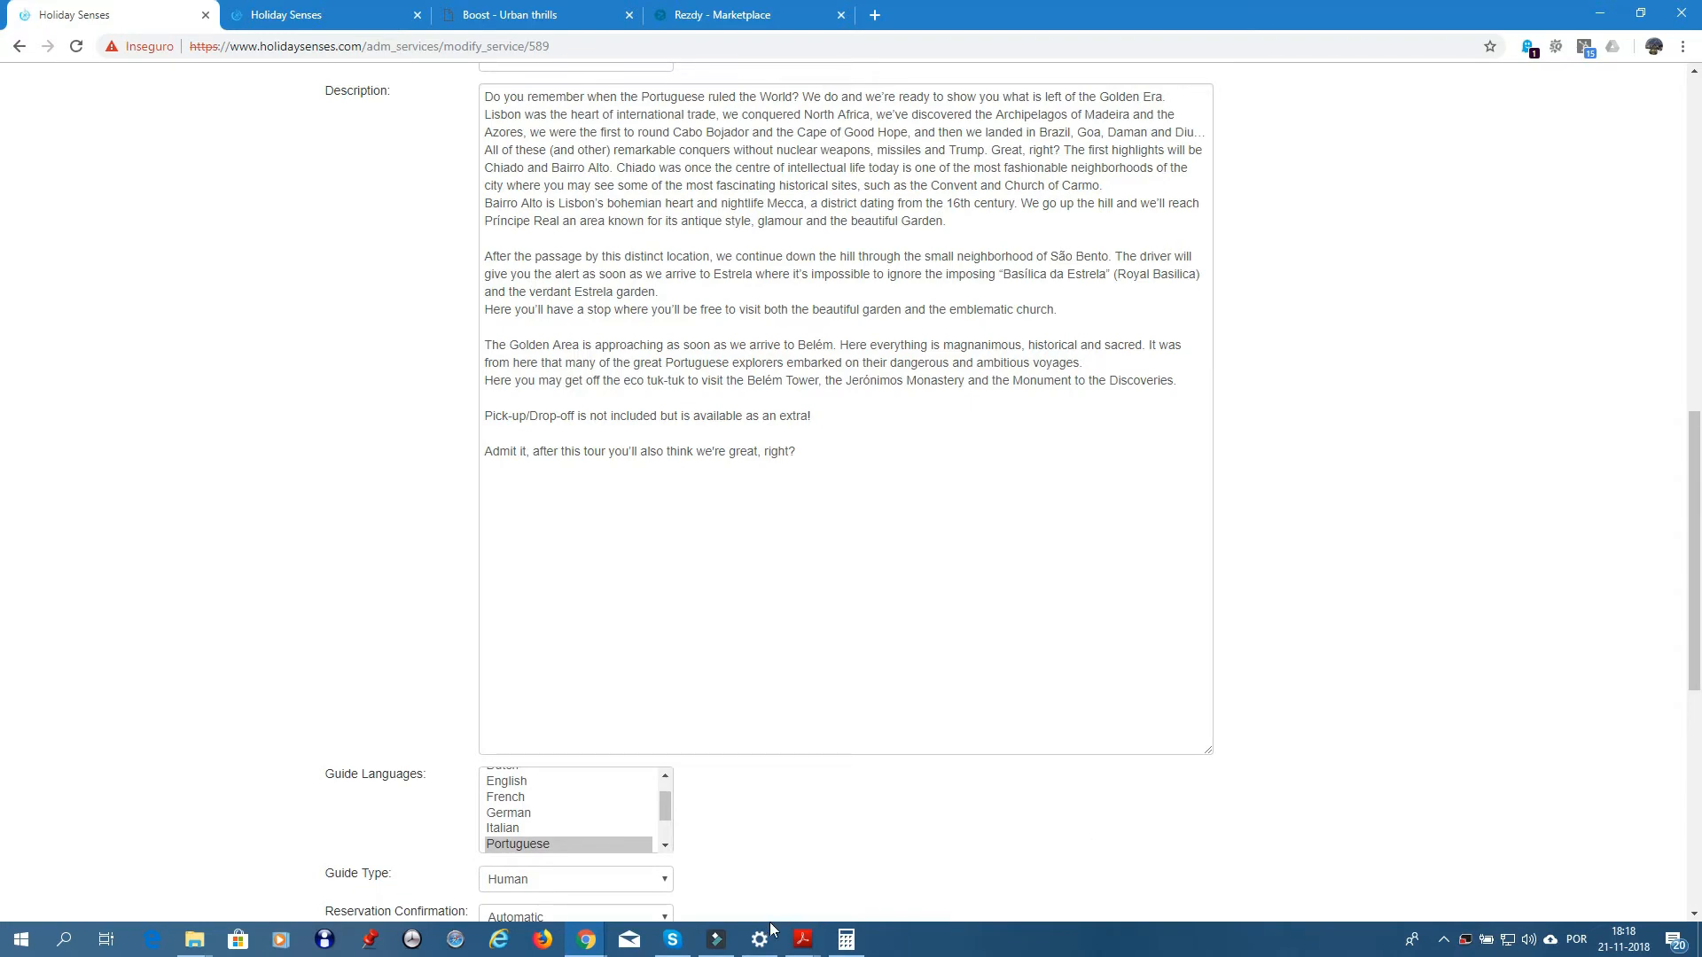
- Bring the Boost Portugal content PDF forward in Acrobat and scroll to the Go West section
click(804, 943)
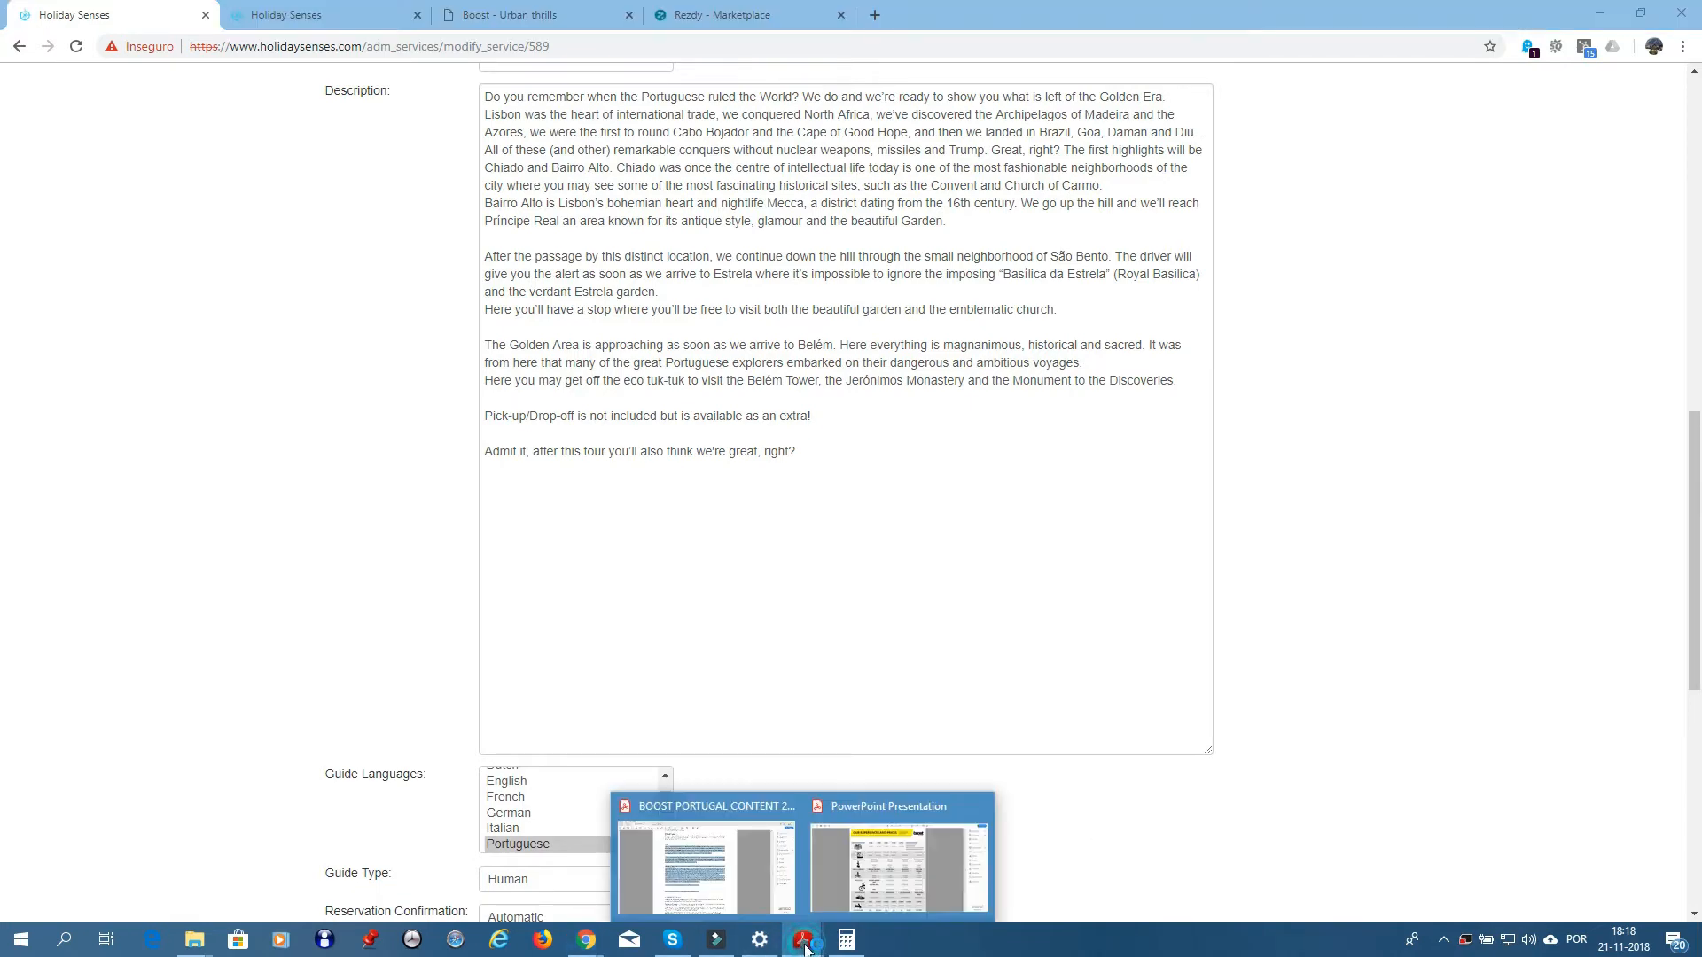
click(707, 867)
click(884, 713)
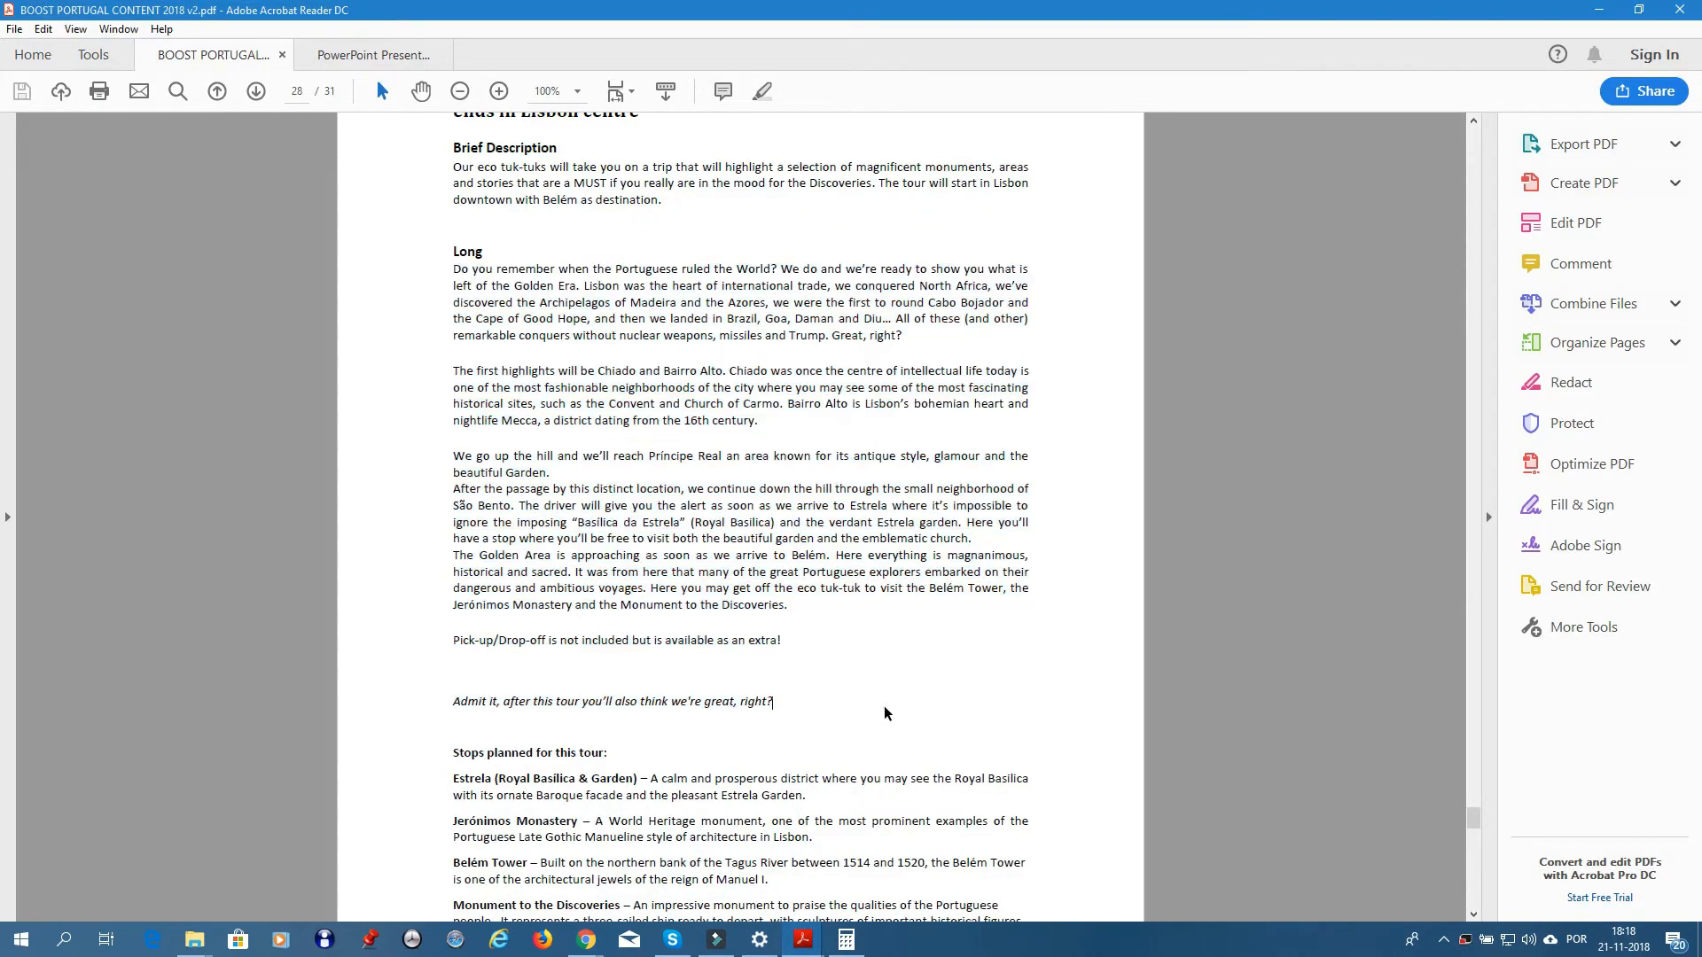
scroll(833, 685, down, 4)
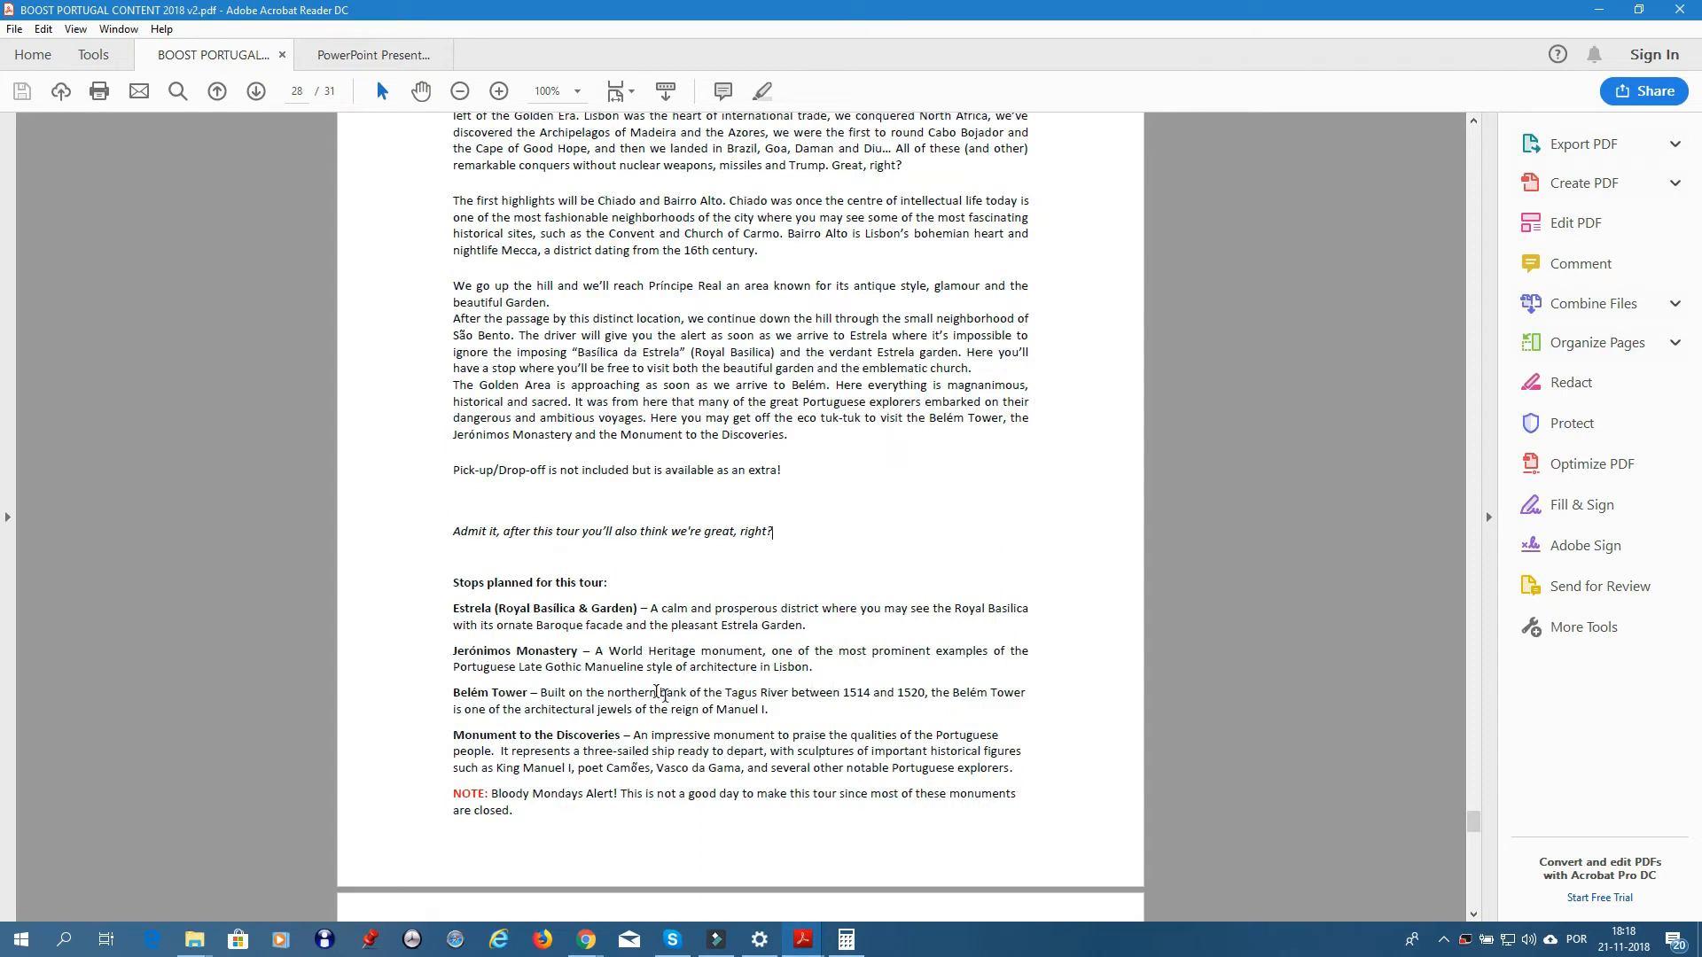
scroll(652, 690, down, 2)
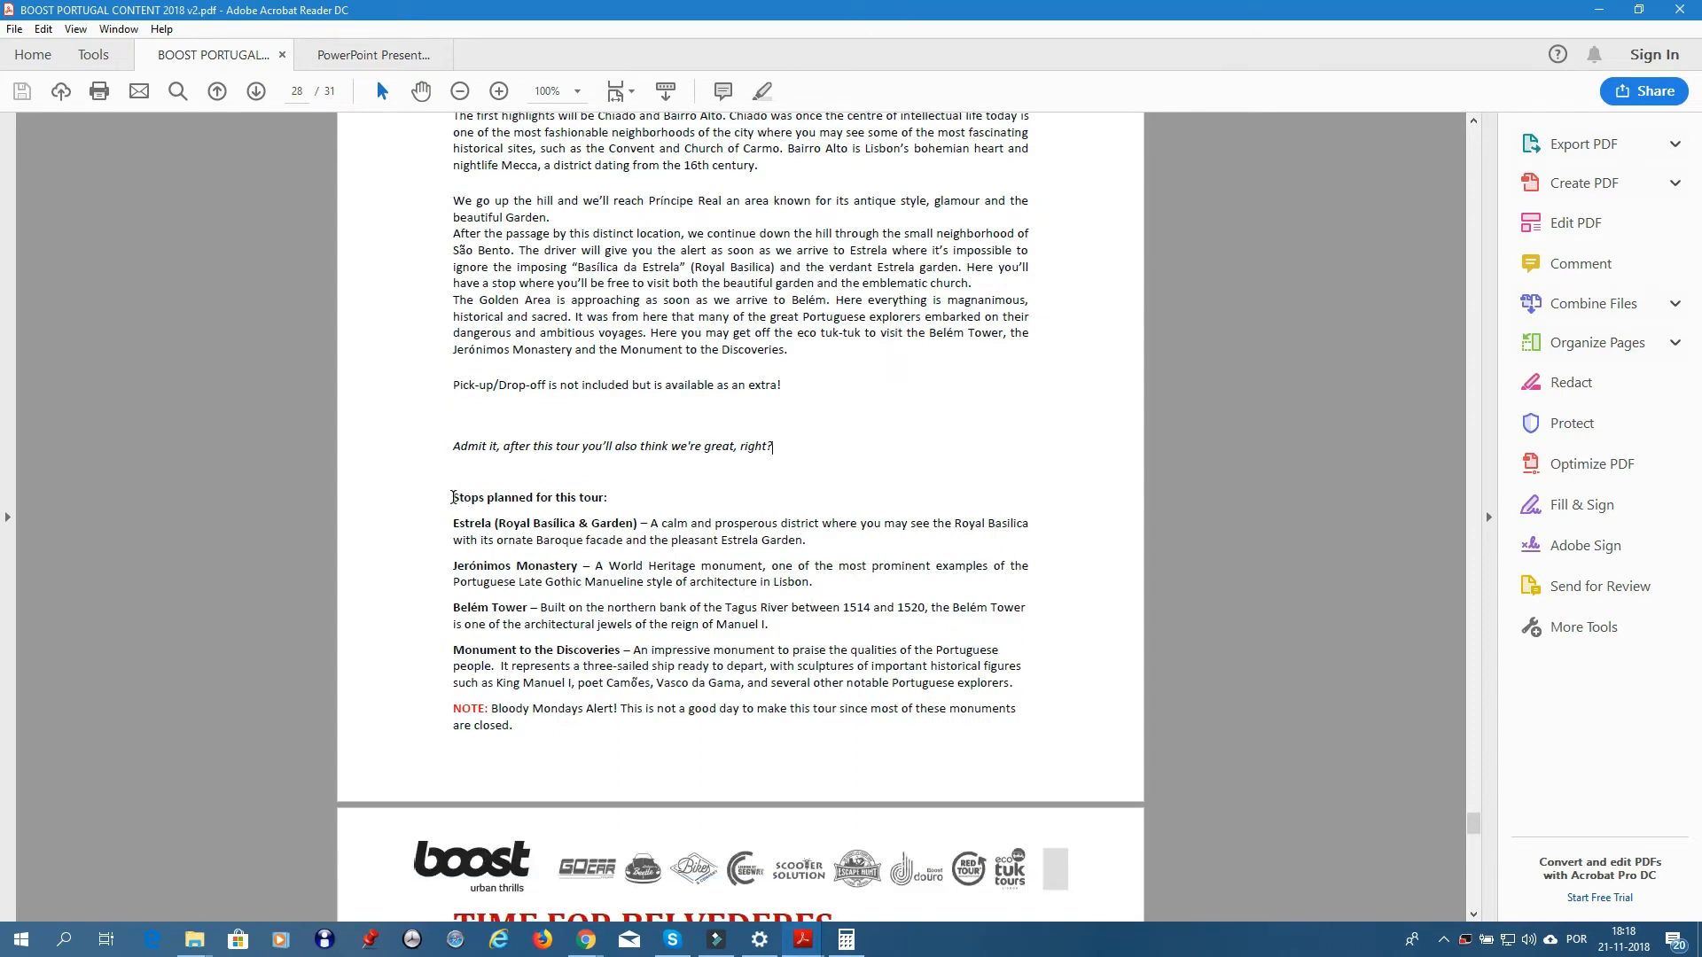
- Select the text from 'Stops planned for this tour' through the NOTE line
drag(452, 497, 1027, 681)
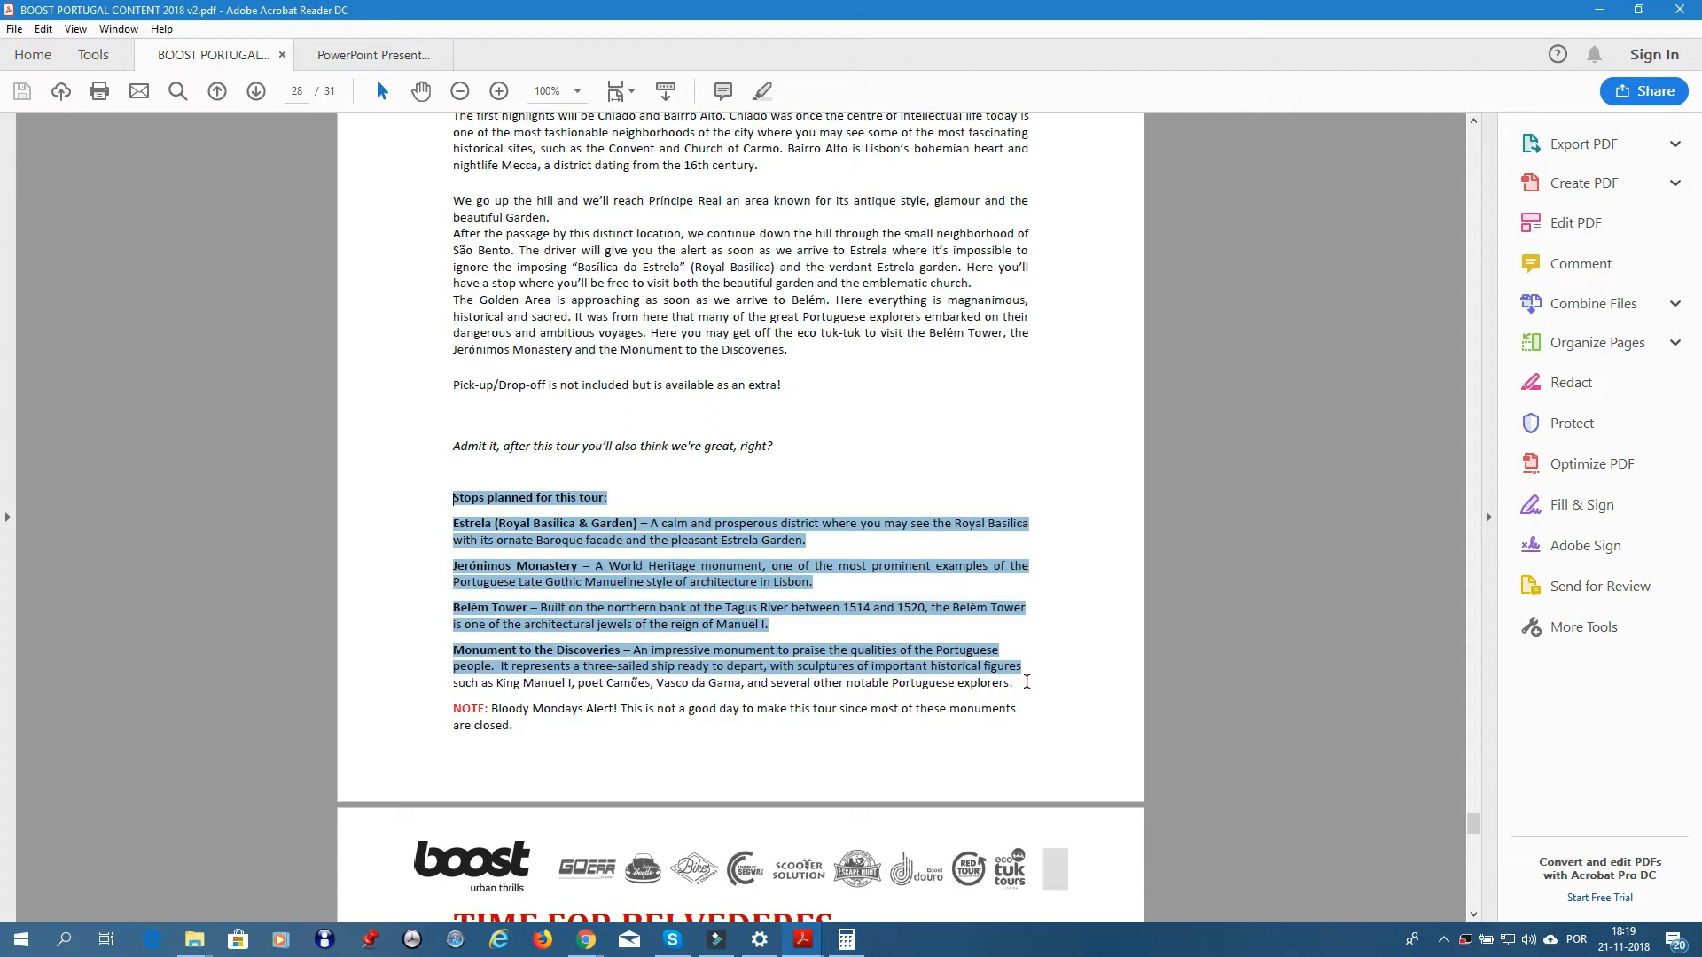
drag(1027, 682, 805, 753)
key(ctrl+c)
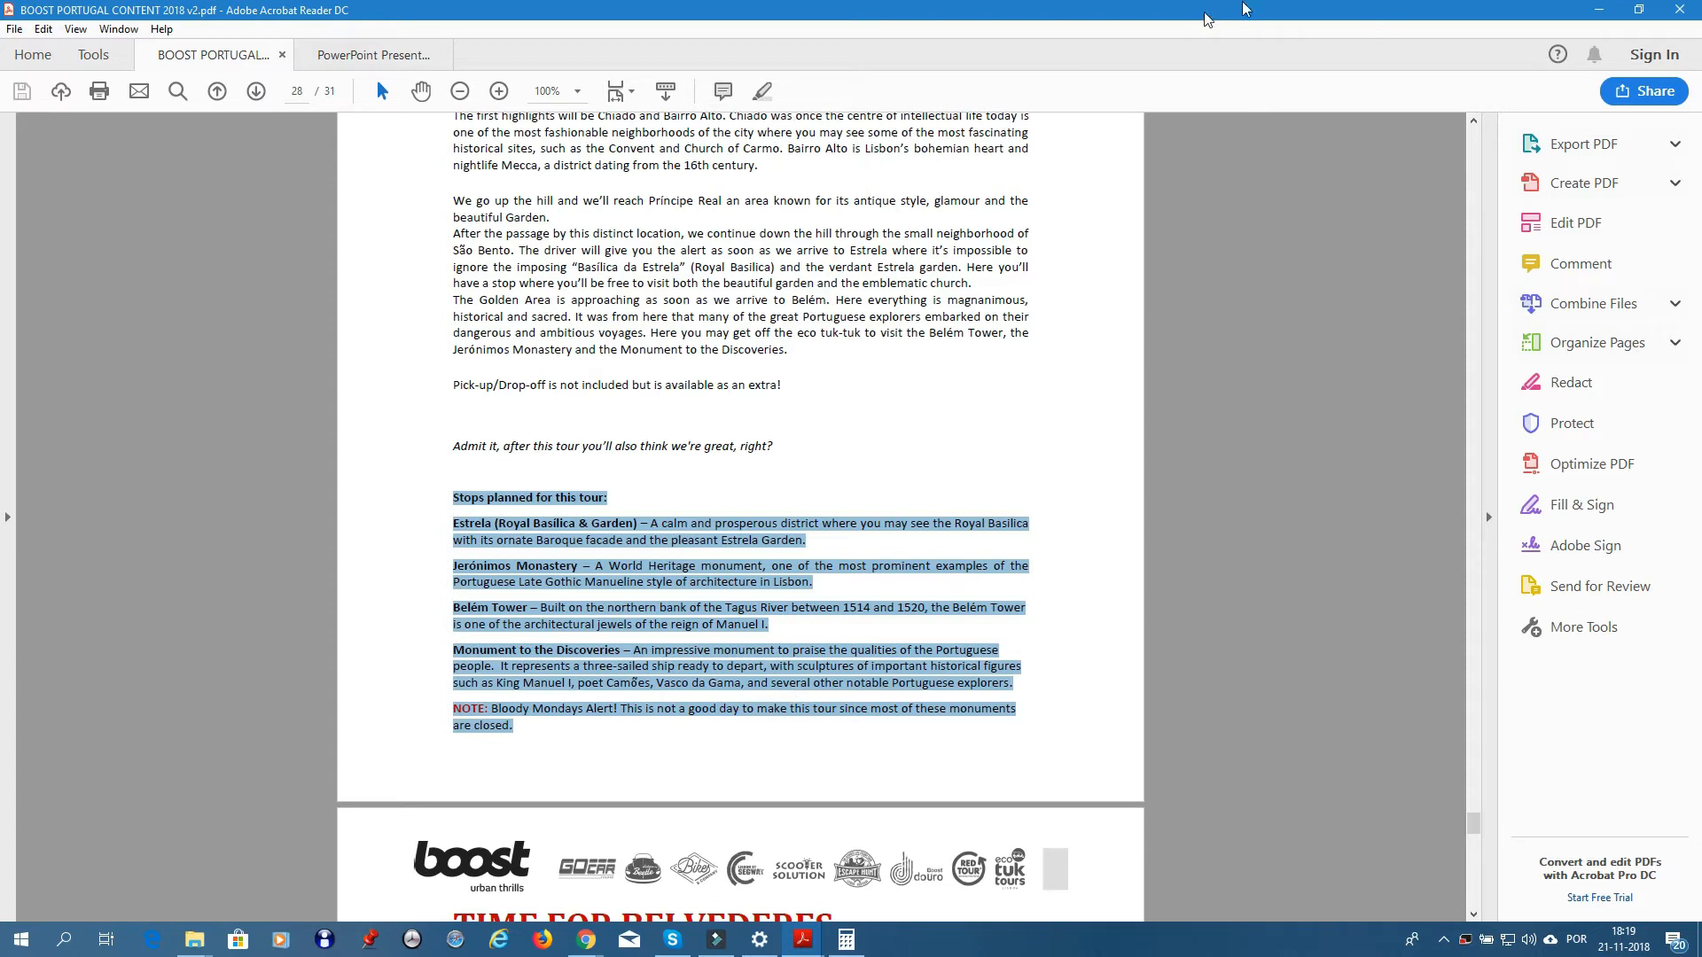
click(1597, 11)
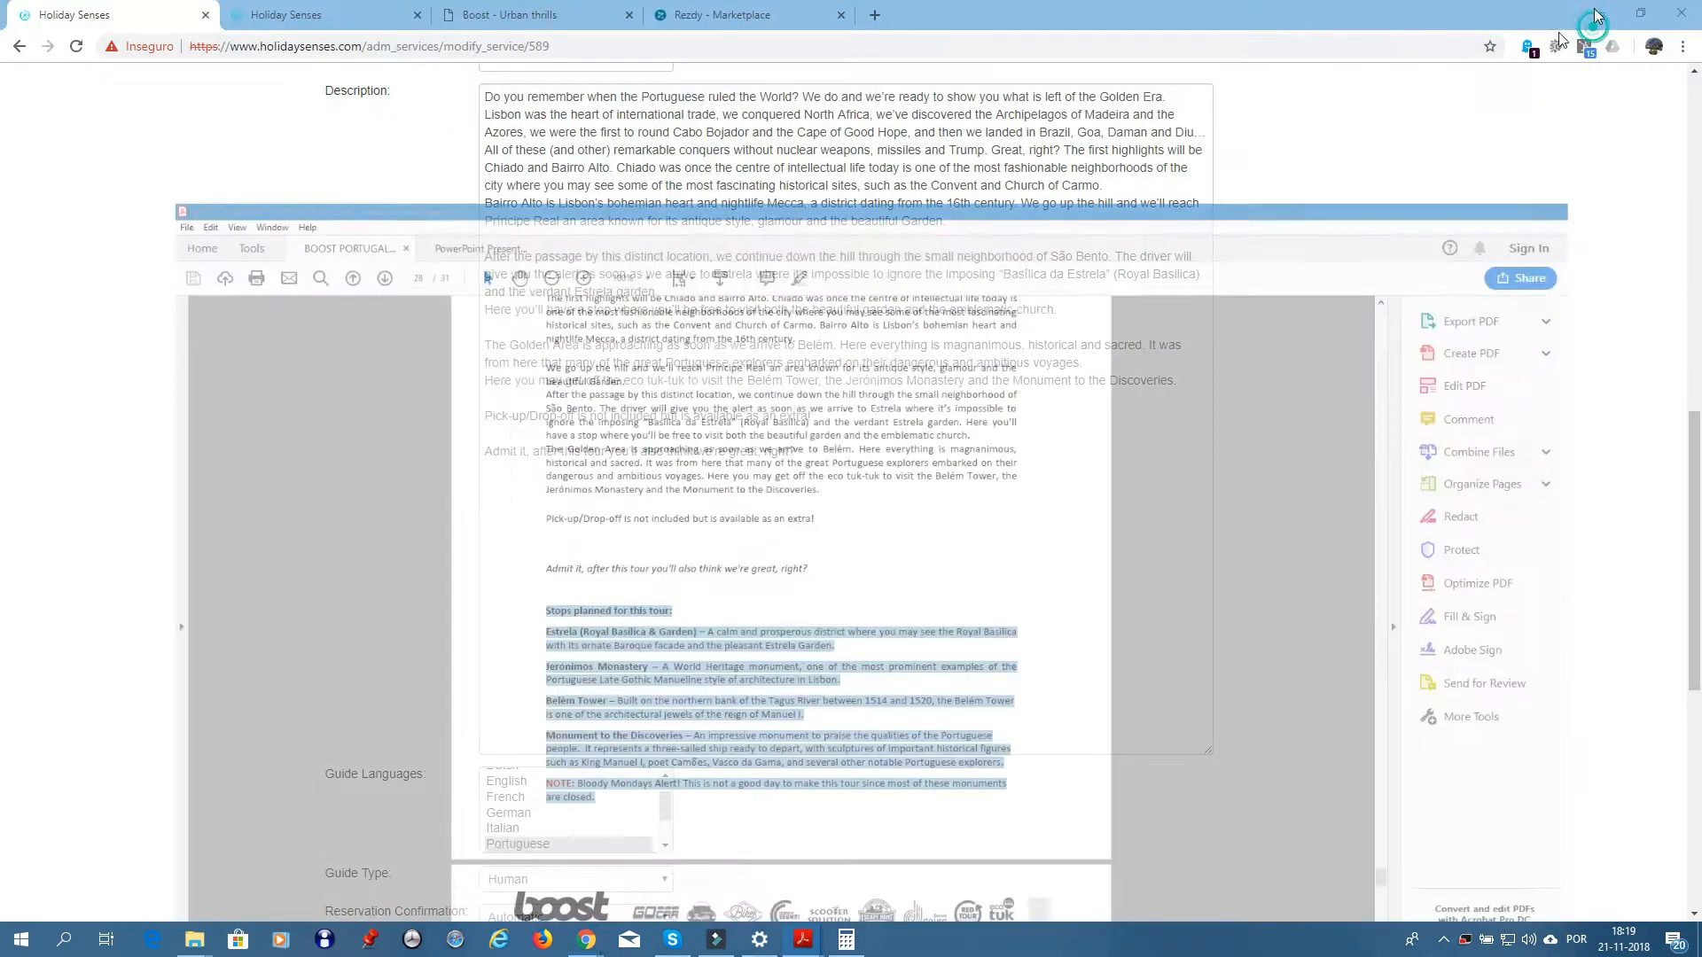
- Paste the copied stops list at the end of the Description
click(705, 535)
click(897, 464)
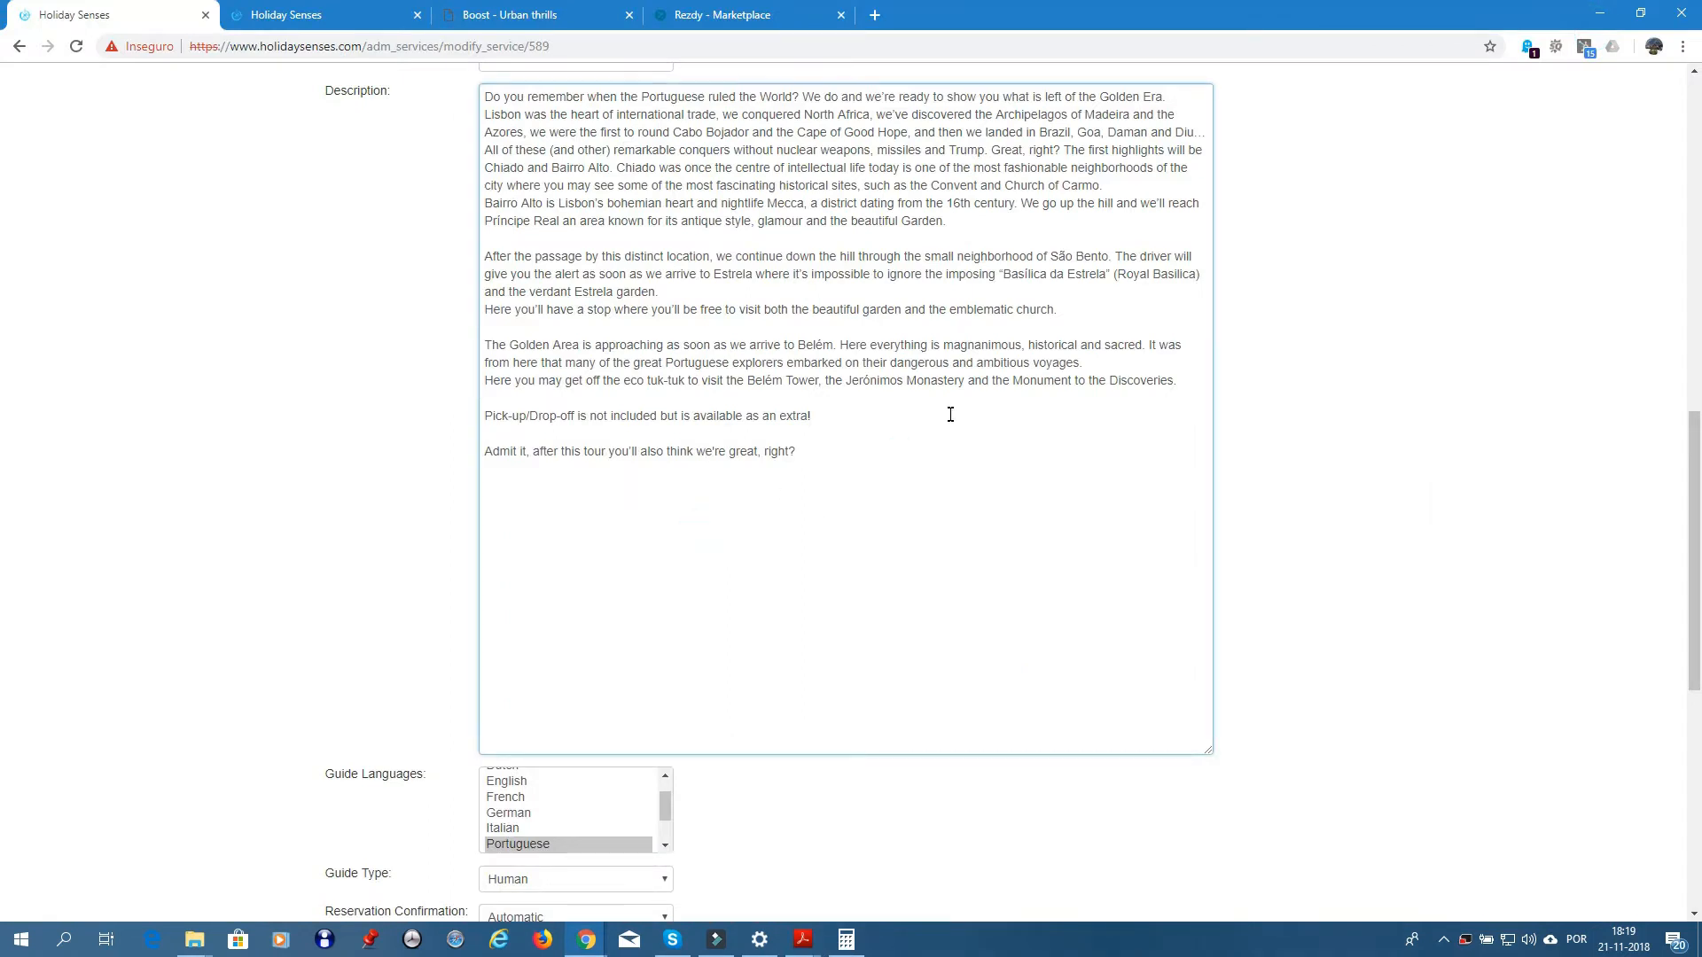
key(ctrl+v)
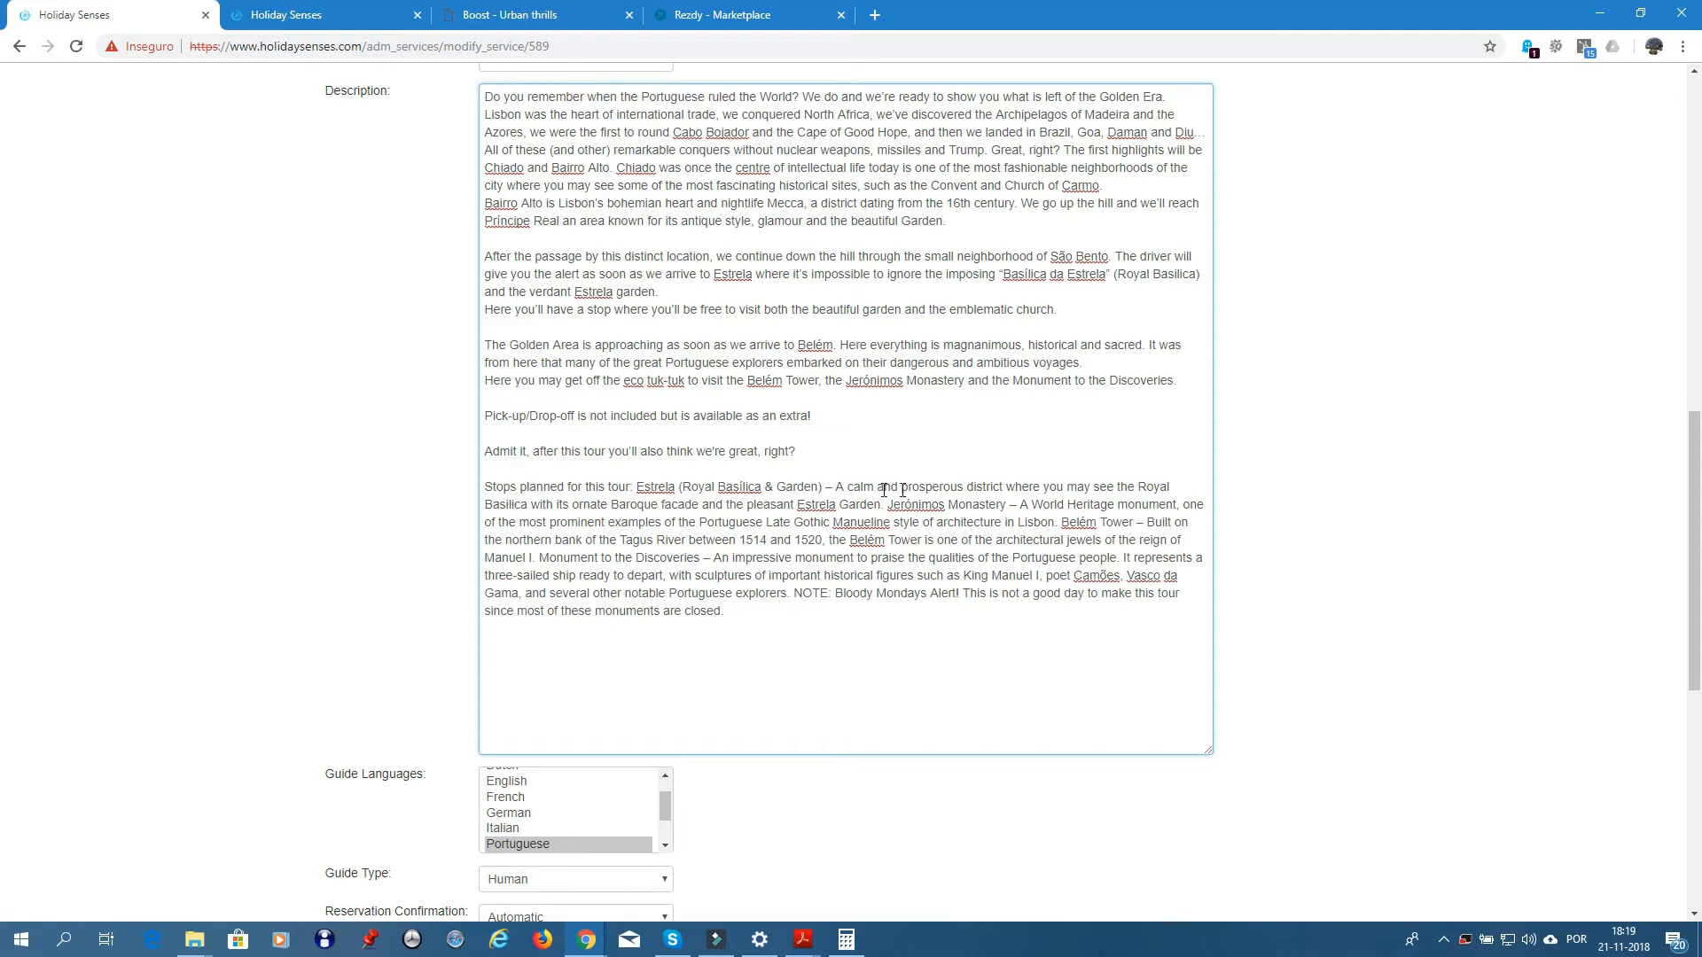
- Put Estrela and Jerónimos Monastery on their own lines, each starting with '• '
click(639, 484)
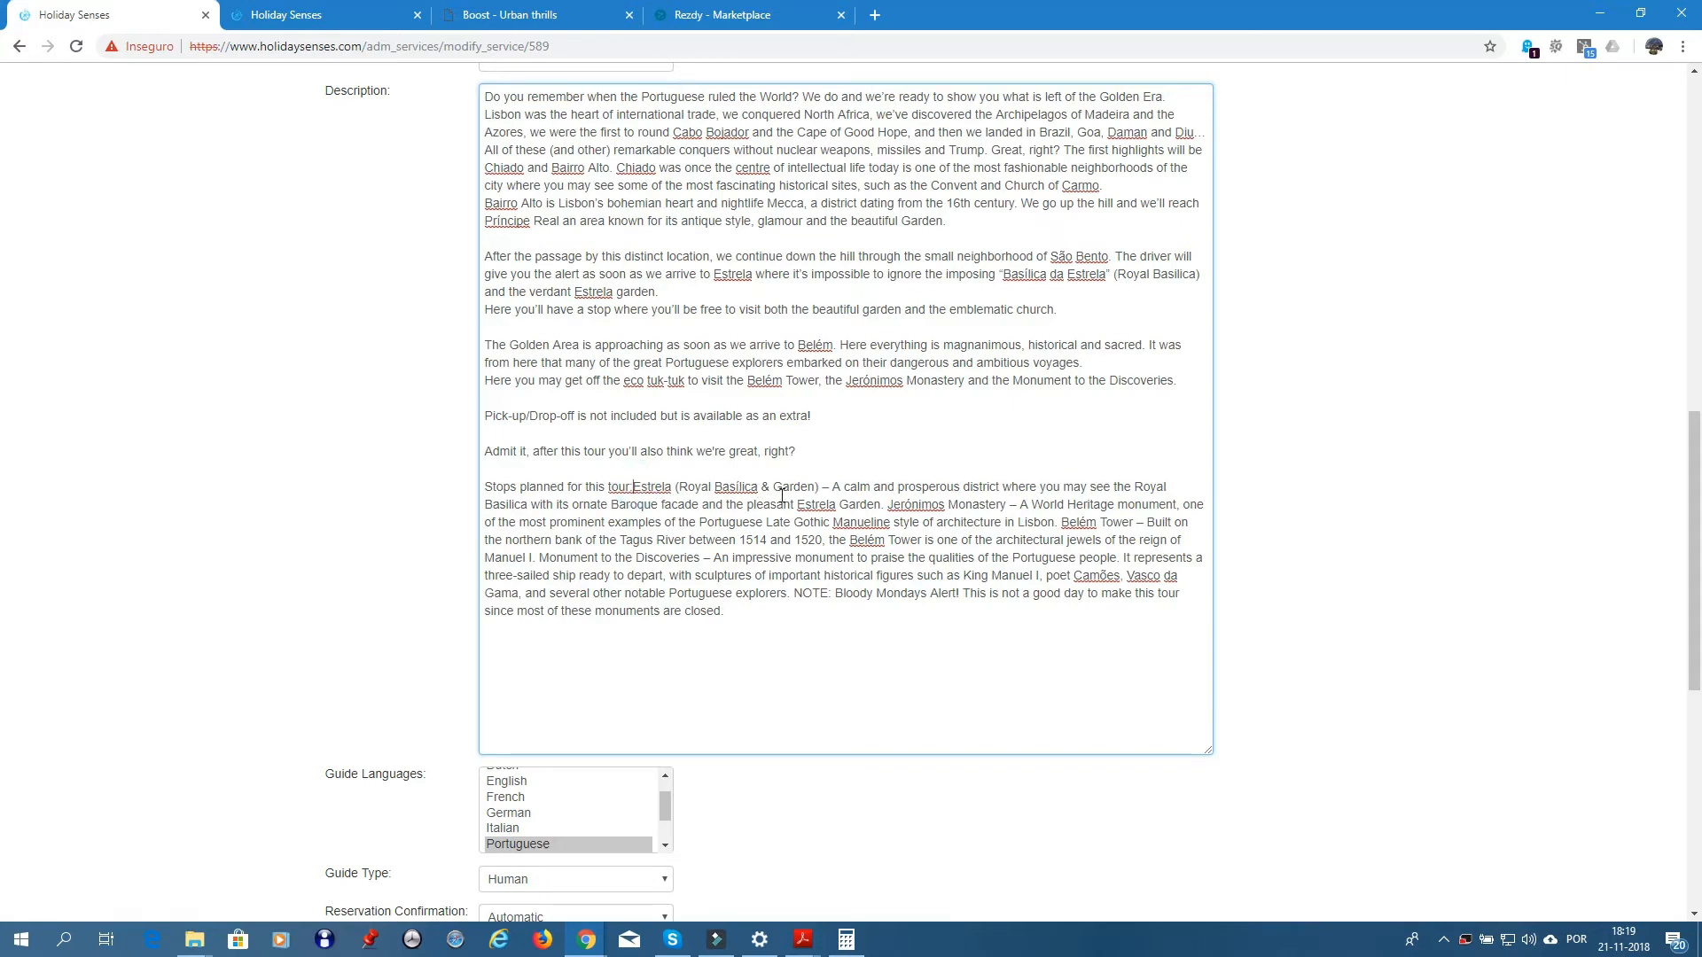
key(Return)
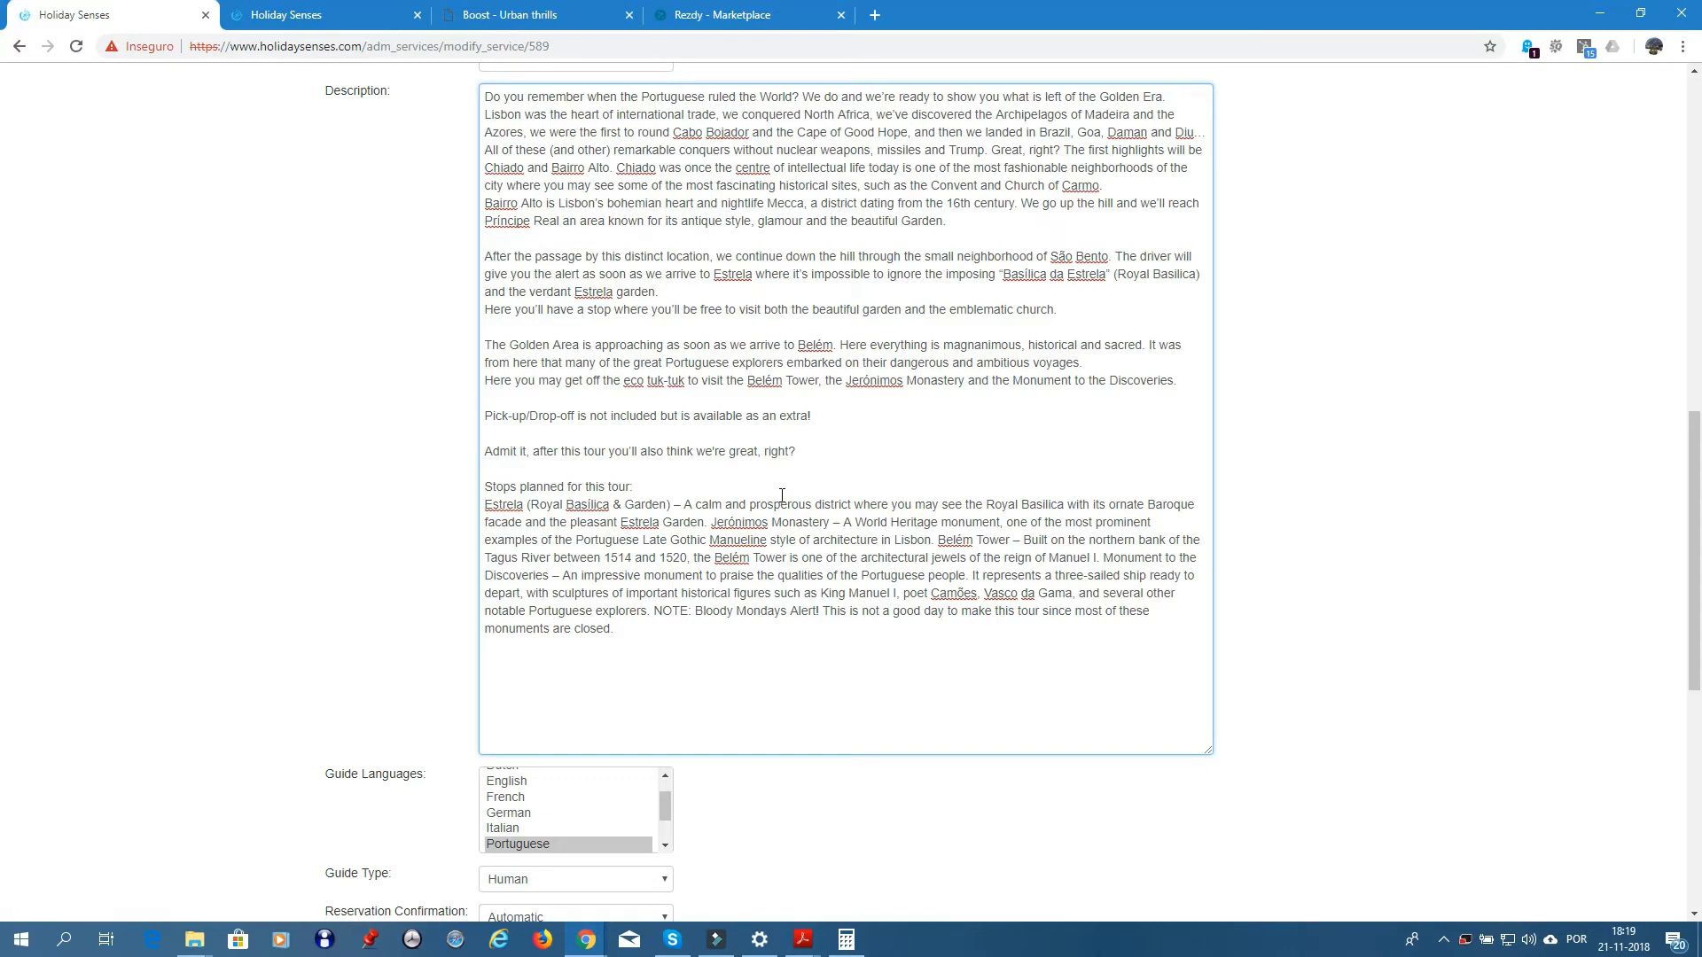
text(•)
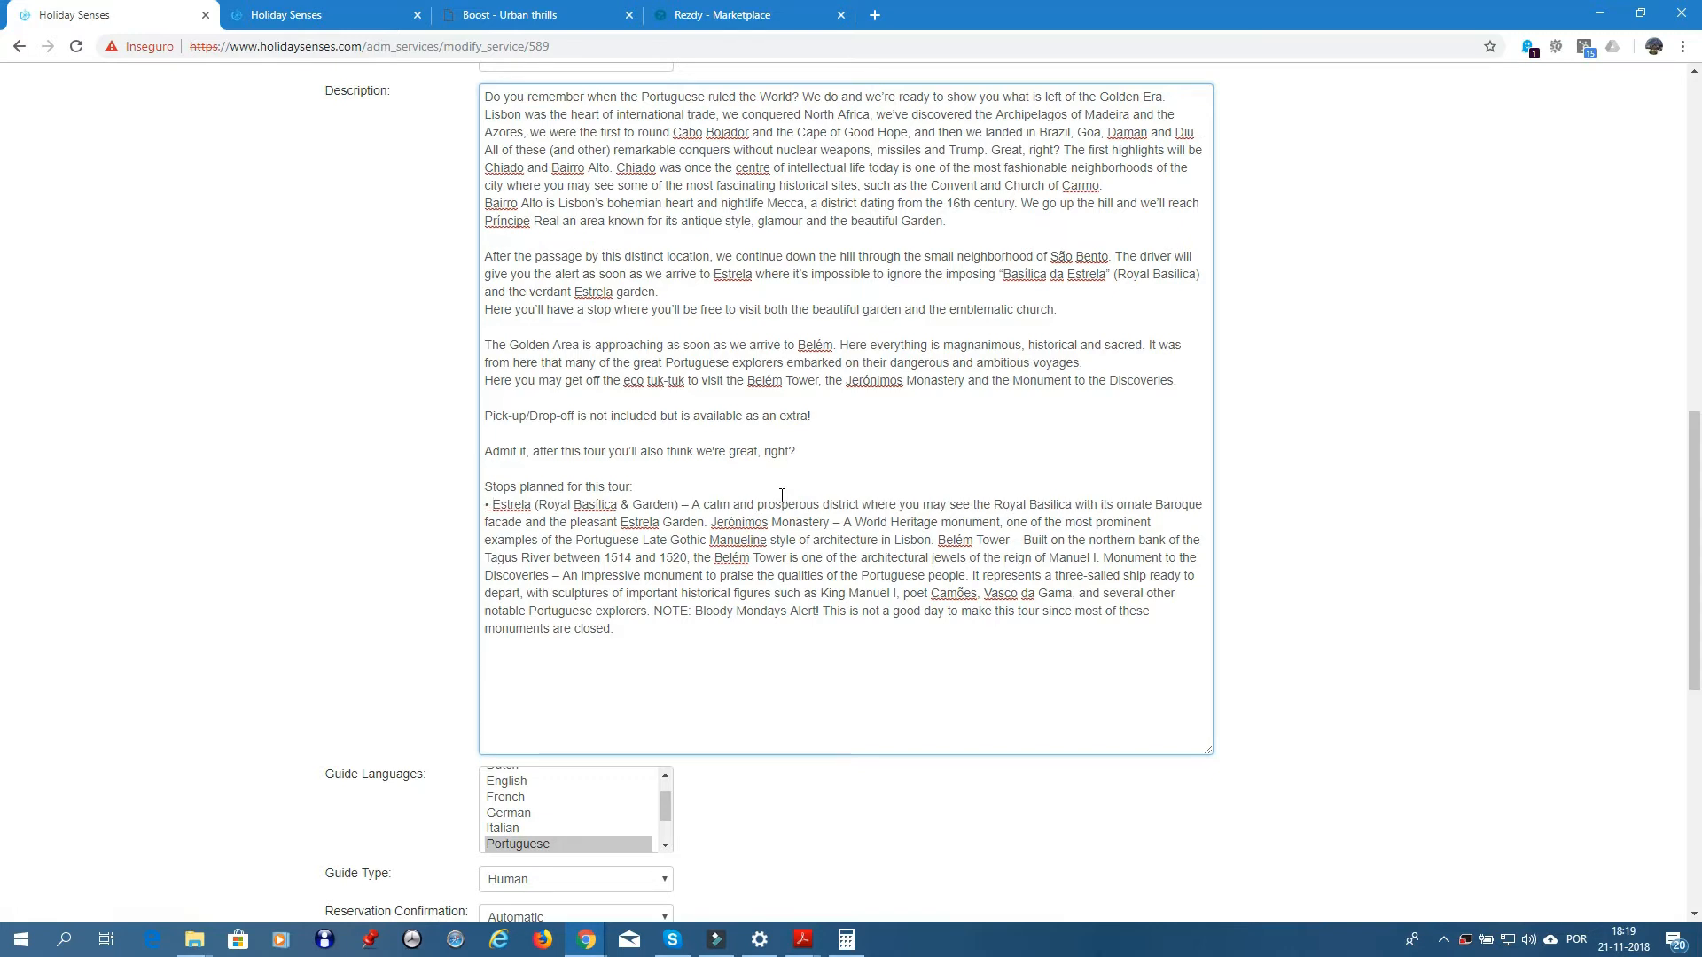
text( -)
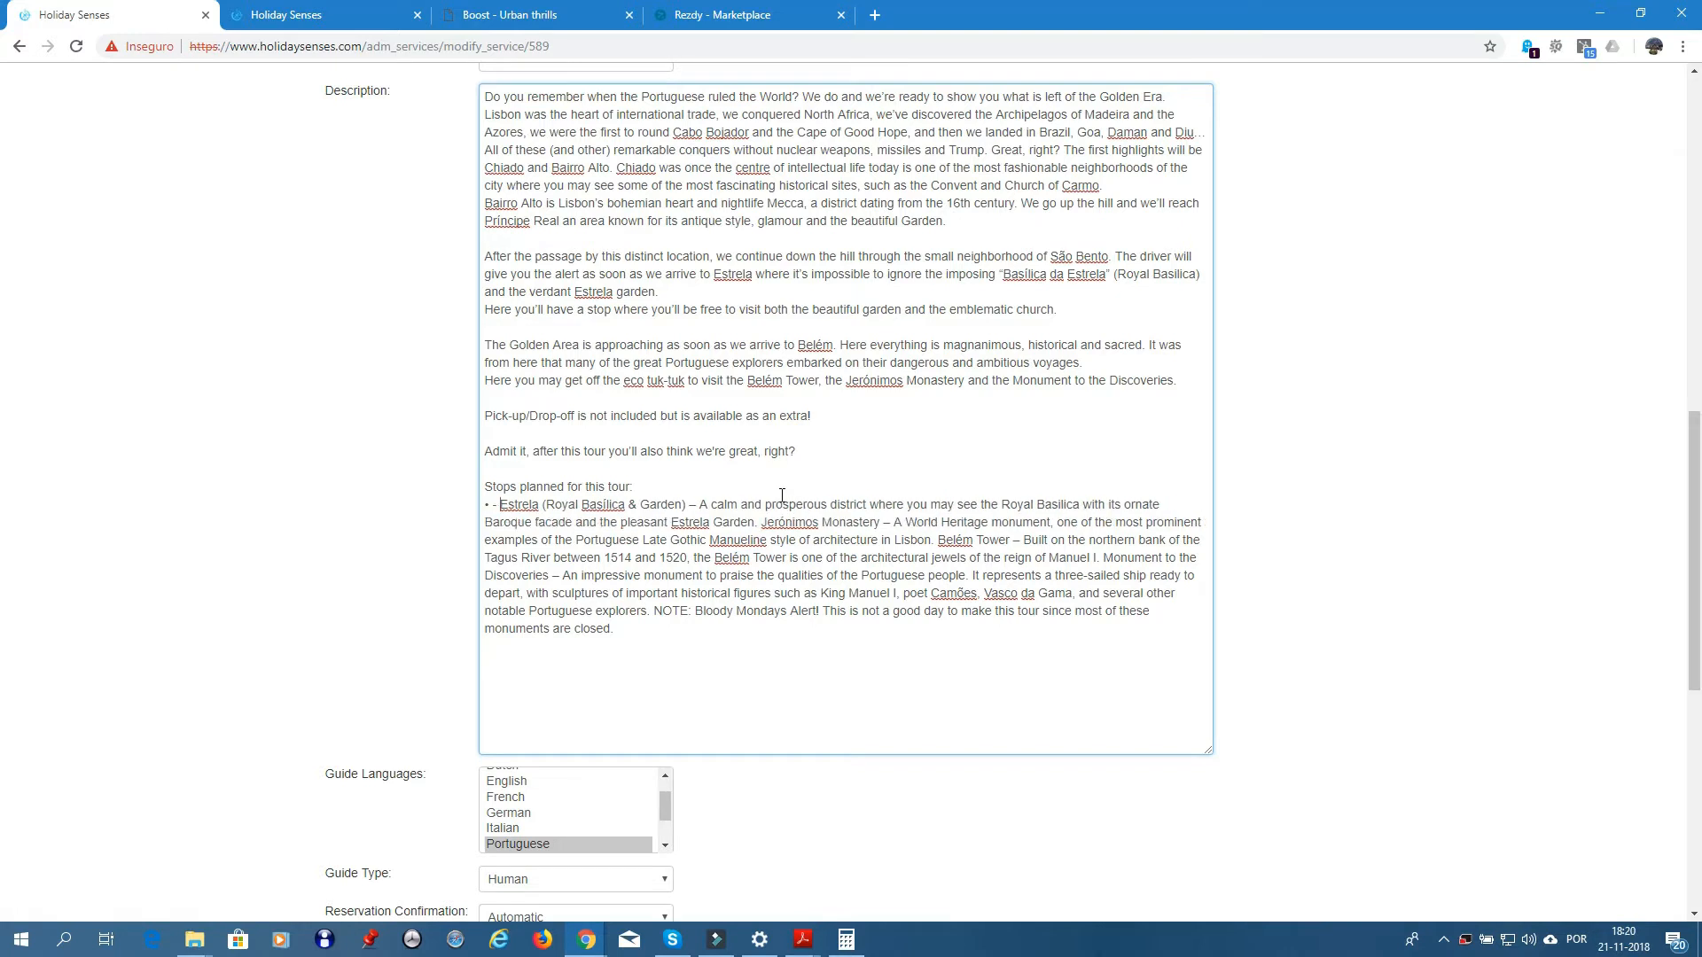
key(BackSpace)
key(BackSpace)
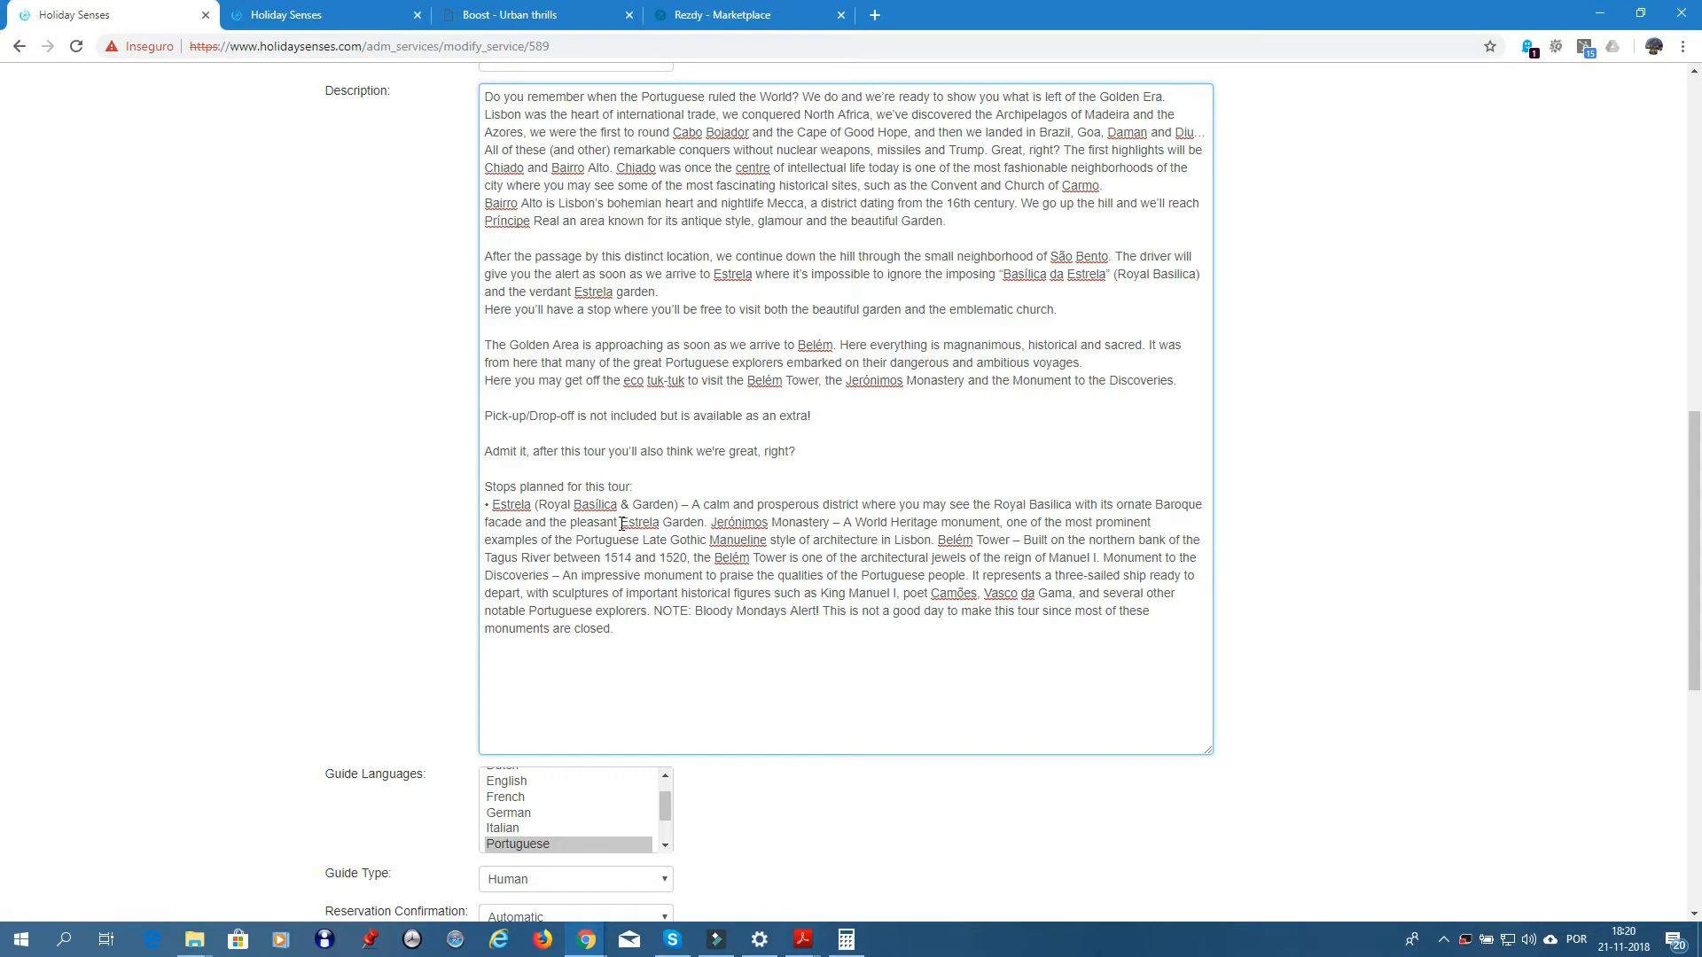
click(710, 522)
key(Return)
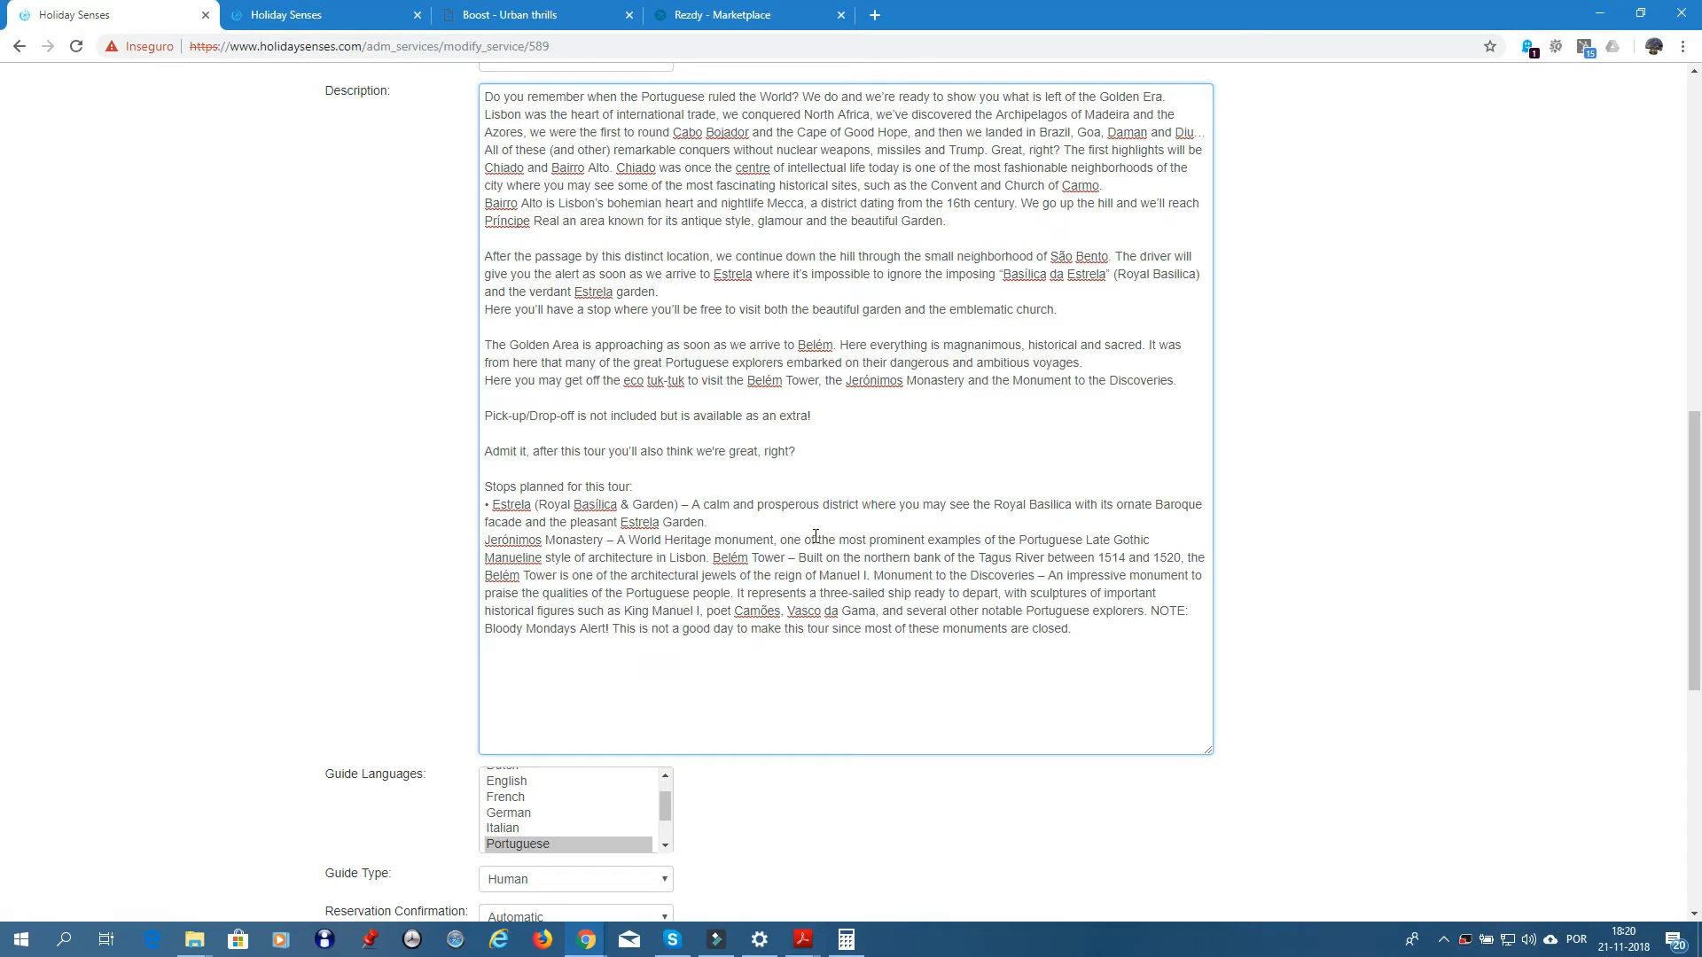
text(•)
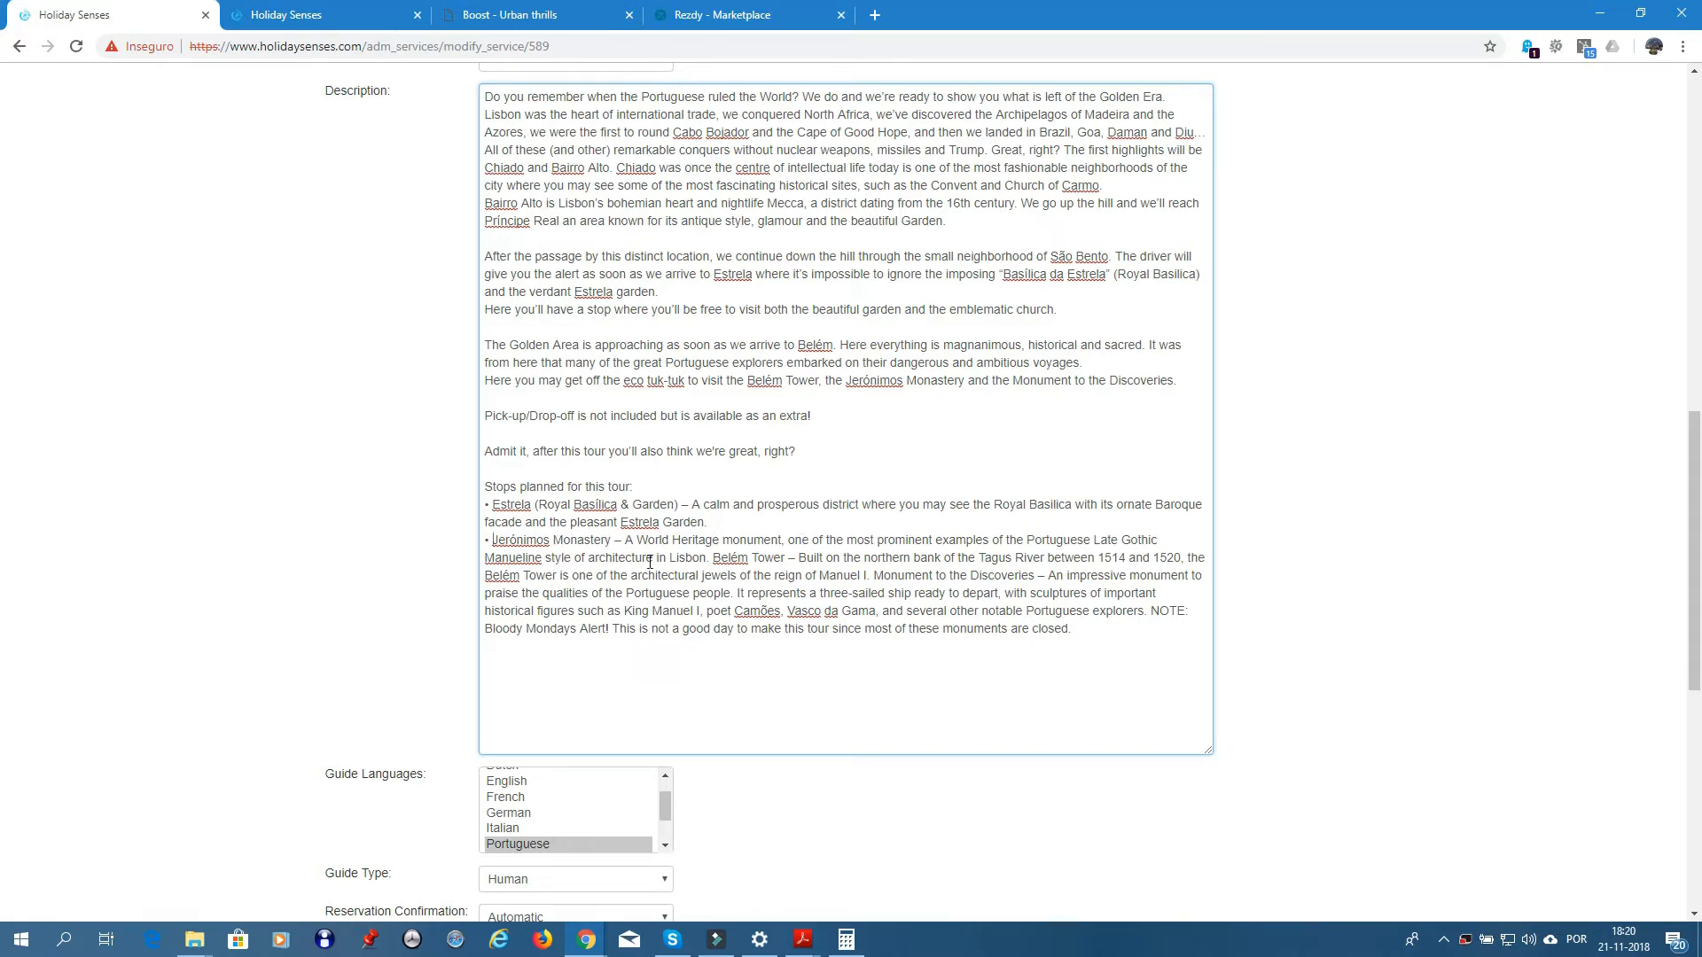
- Put Belém Tower and Monument to the Discoveries on their own bulleted lines
click(708, 559)
key(Return)
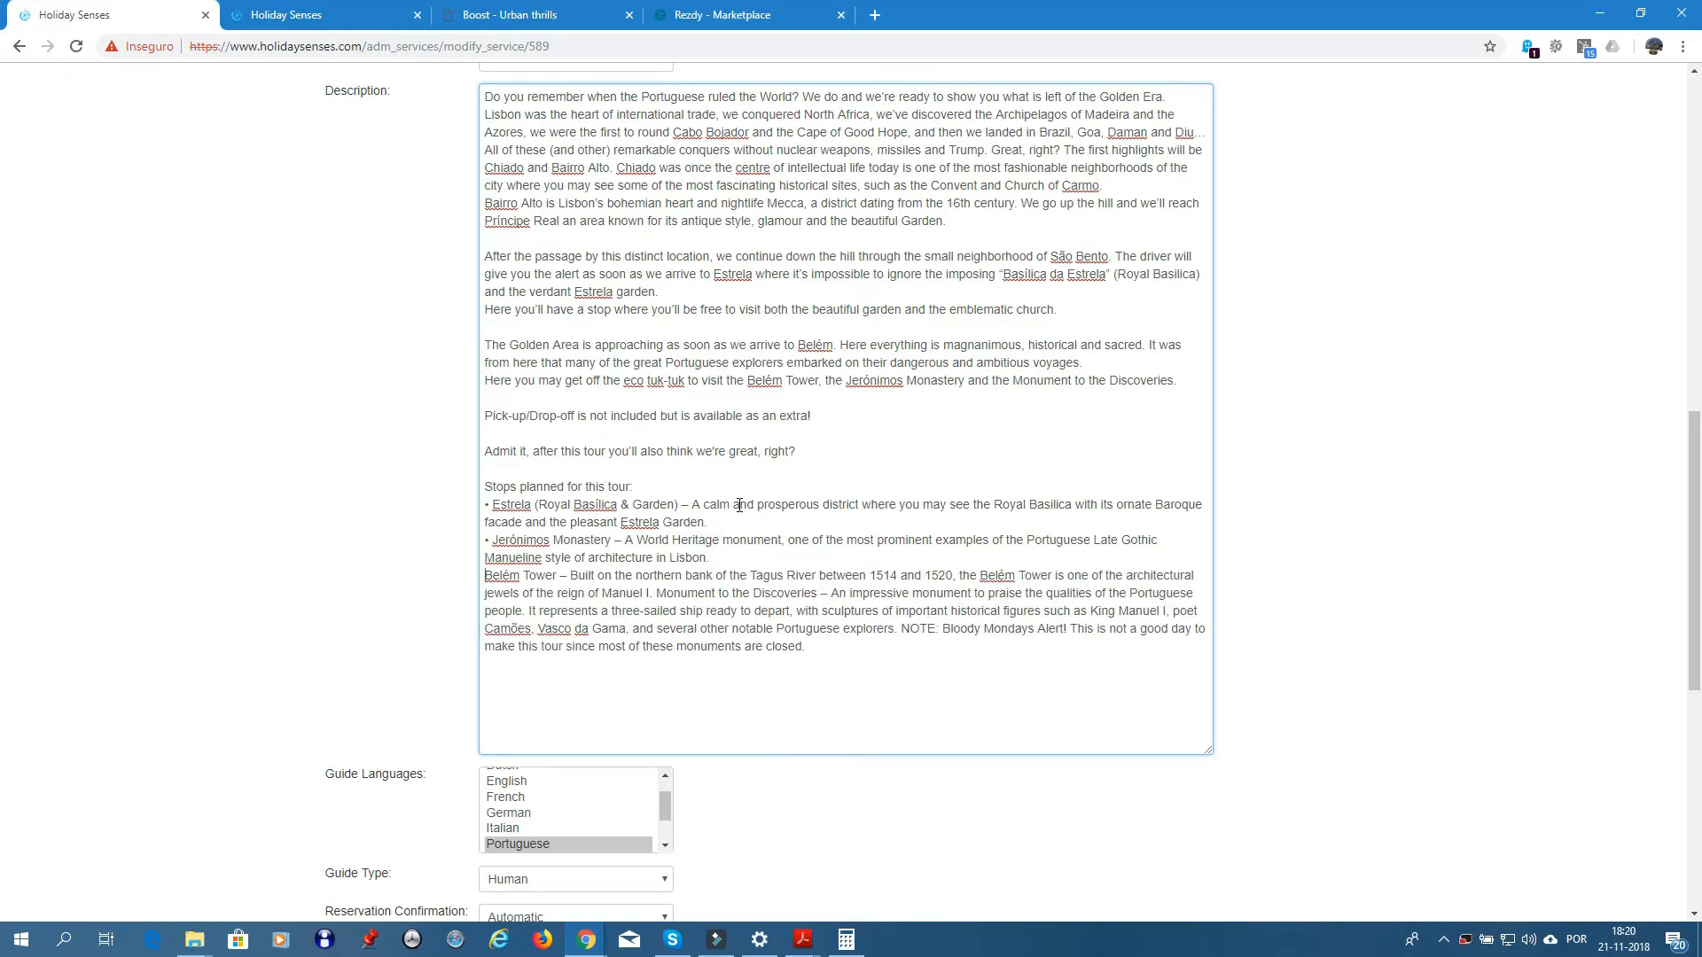
text(•)
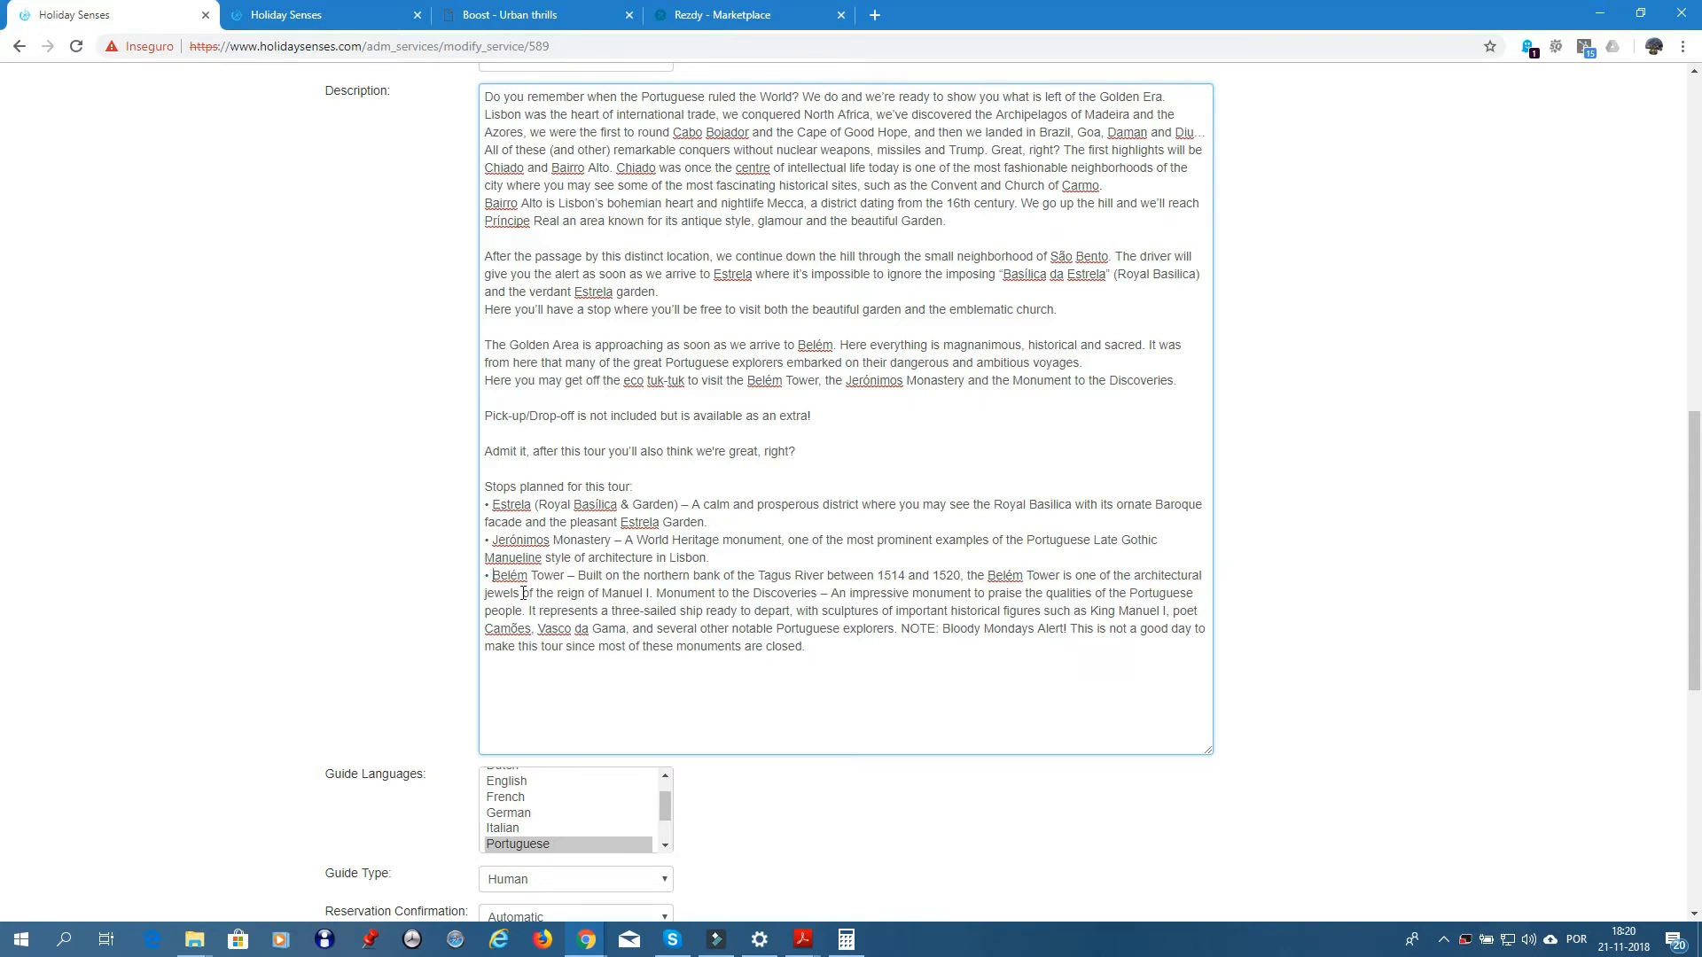
click(660, 592)
key(Return)
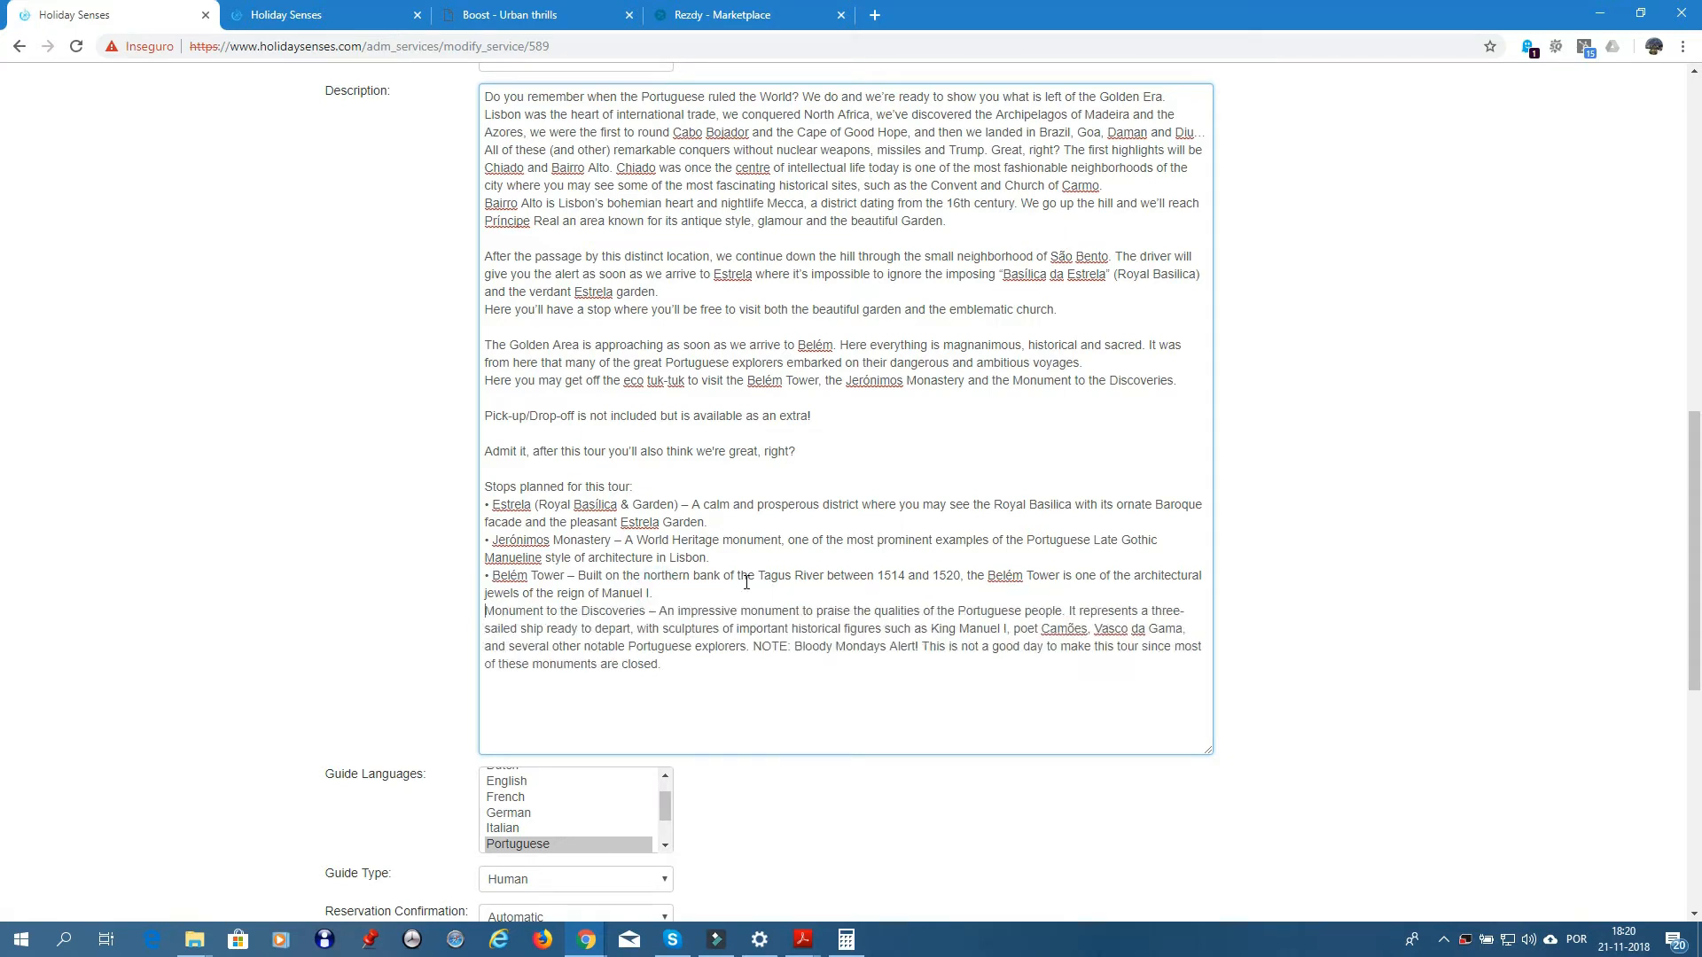
text(•)
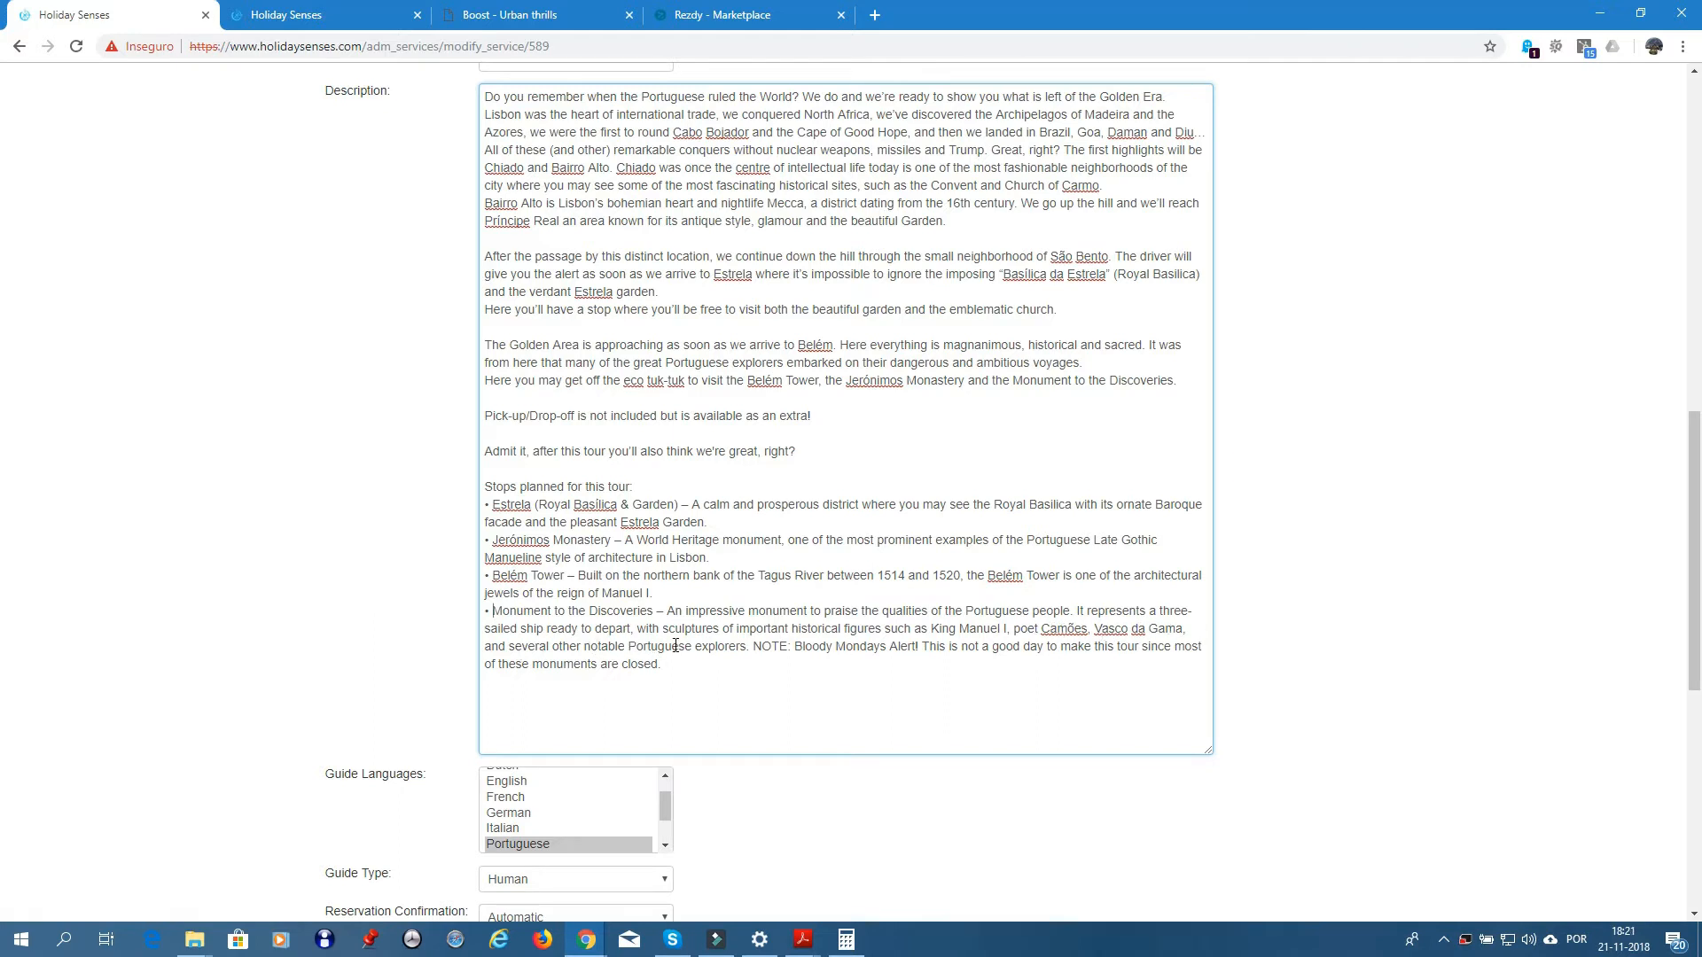
- Set the NOTE apart with a blank line, add '-' before the Bloody Mondays alert, and submit
click(753, 646)
key(Return)
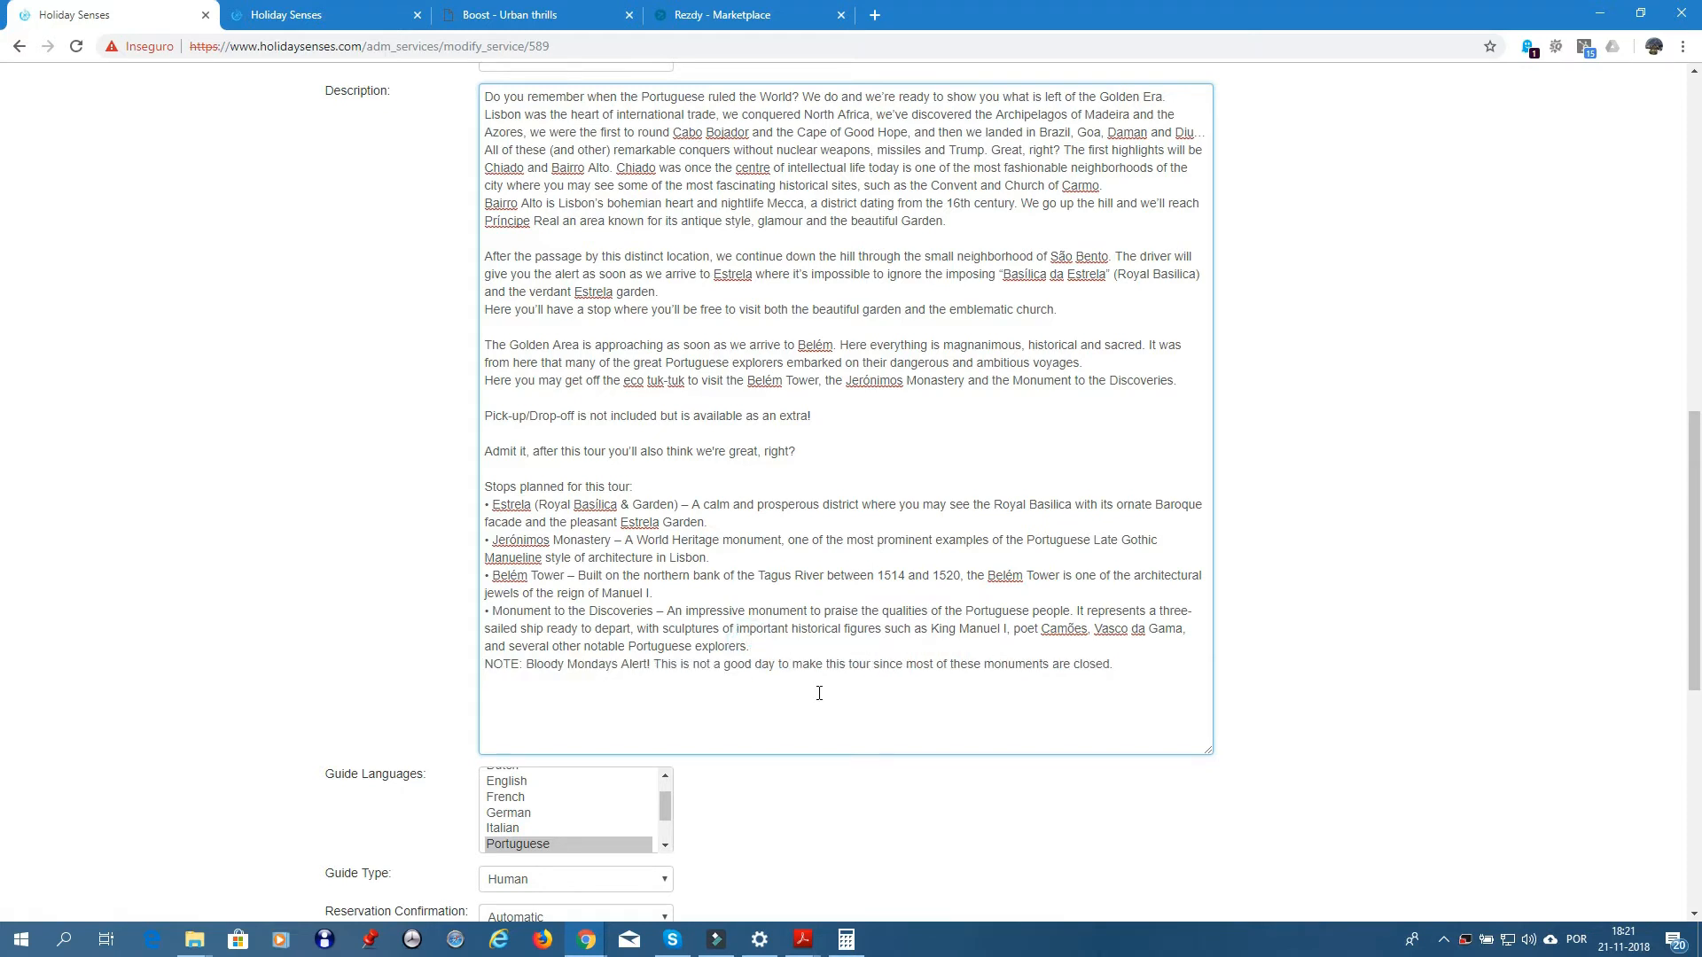
key(Return)
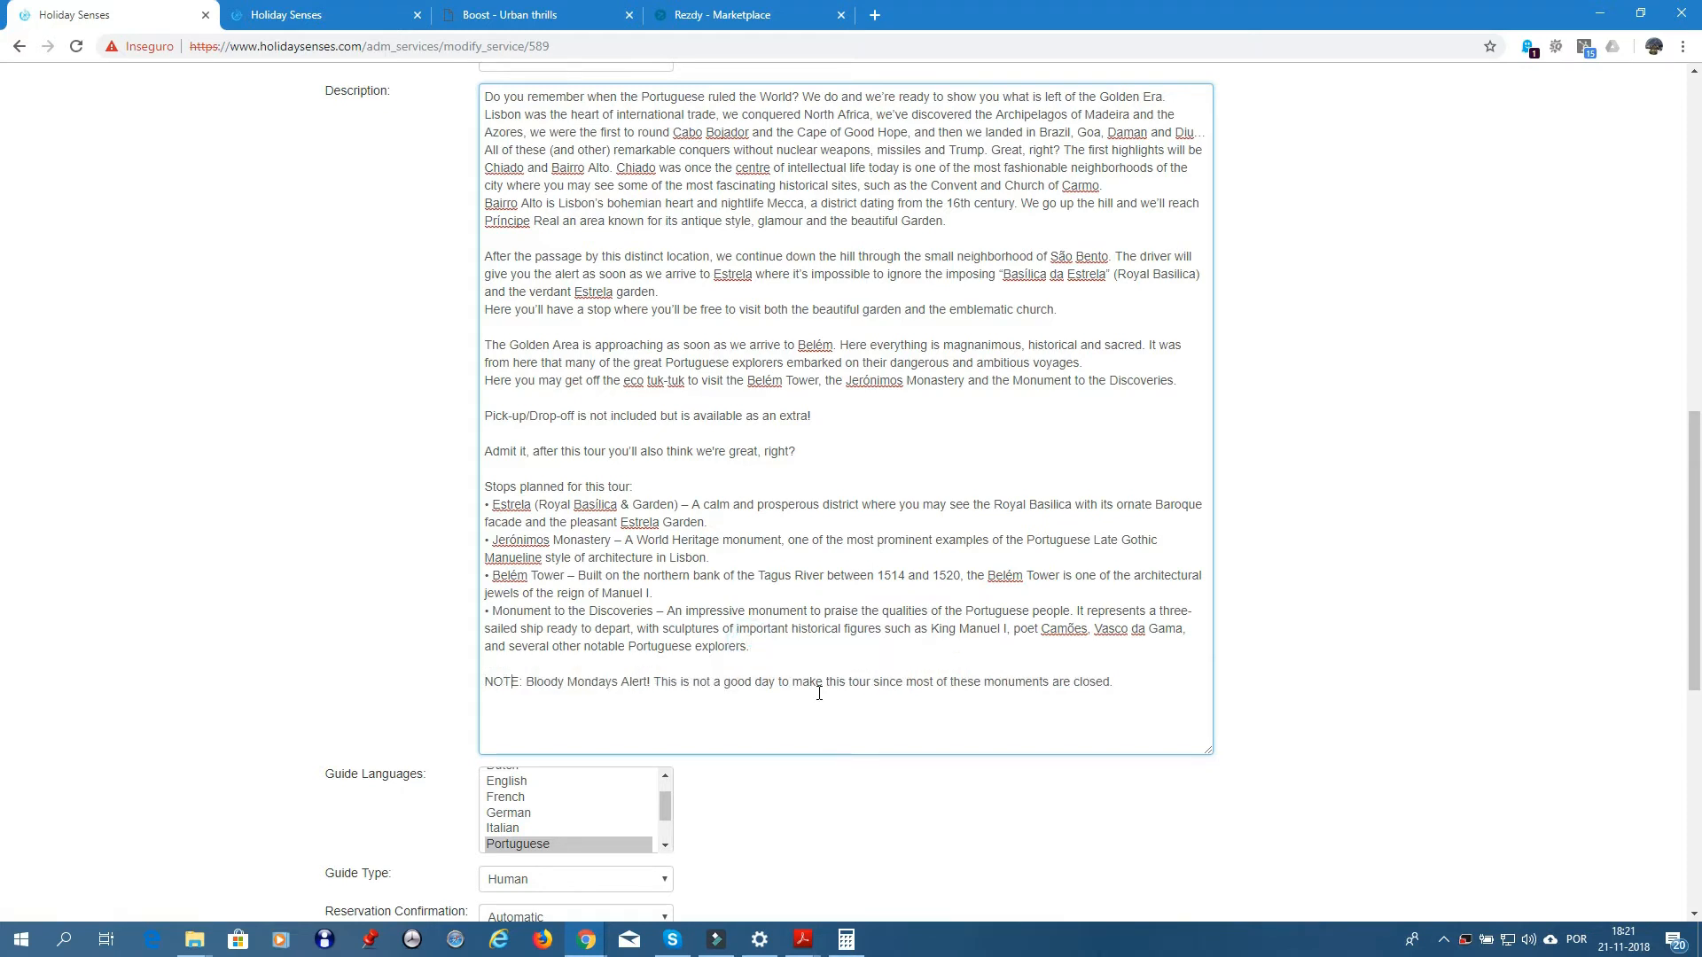
key(Return)
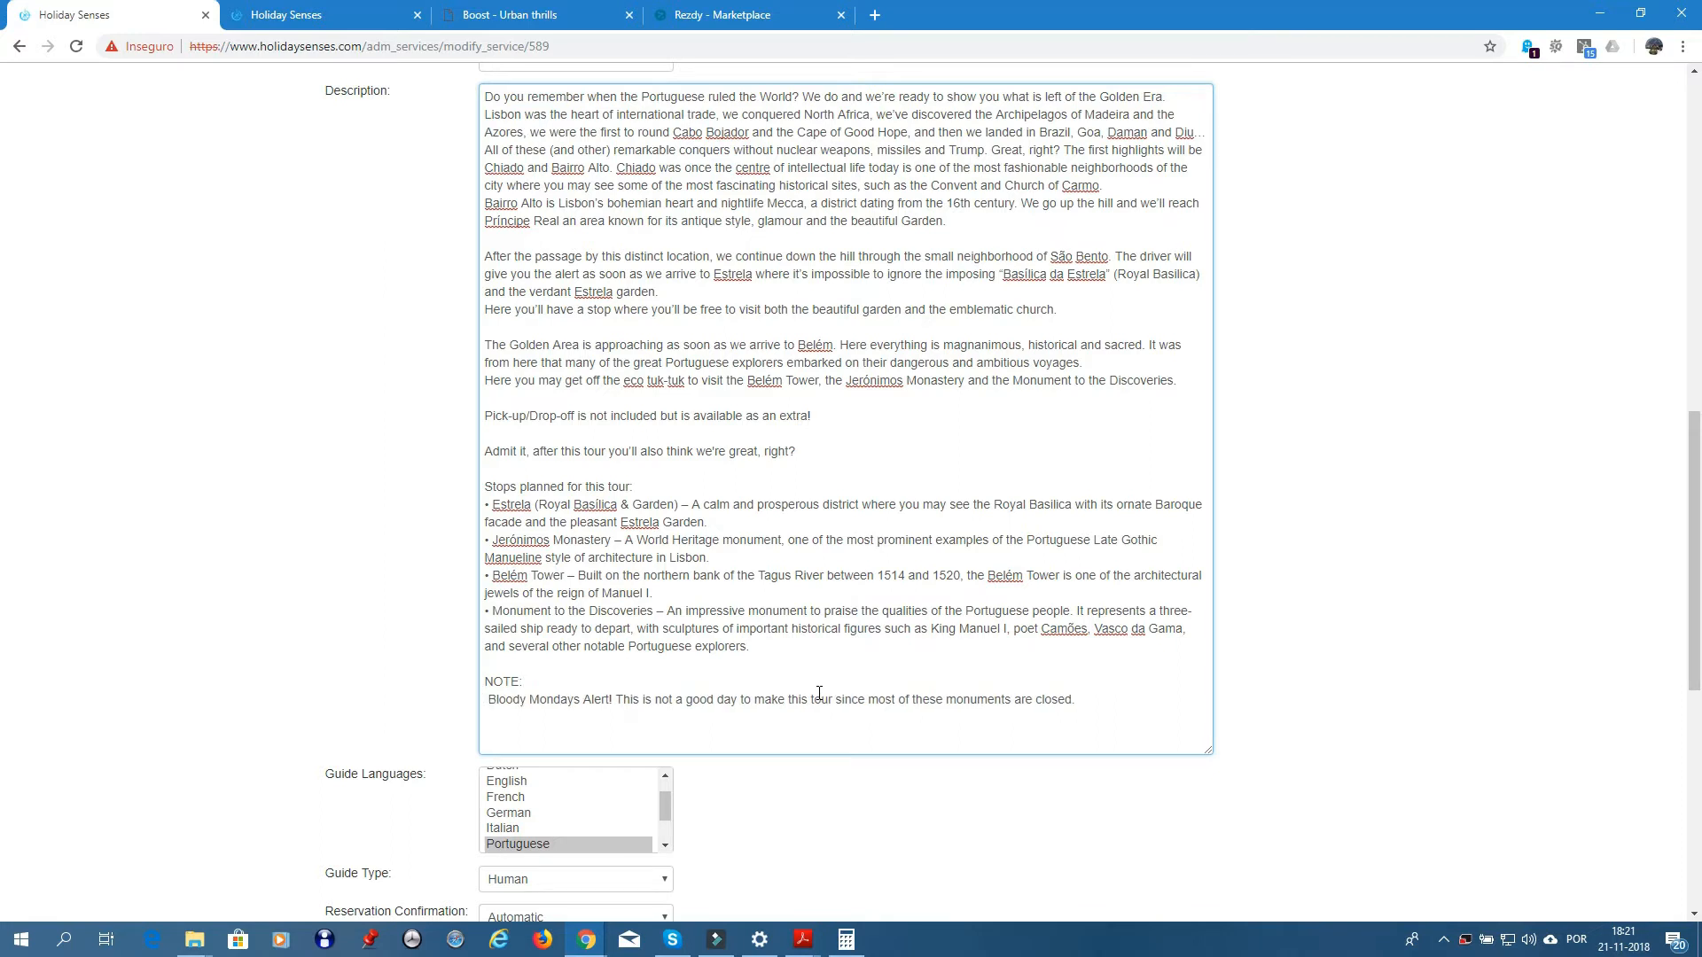
text(-)
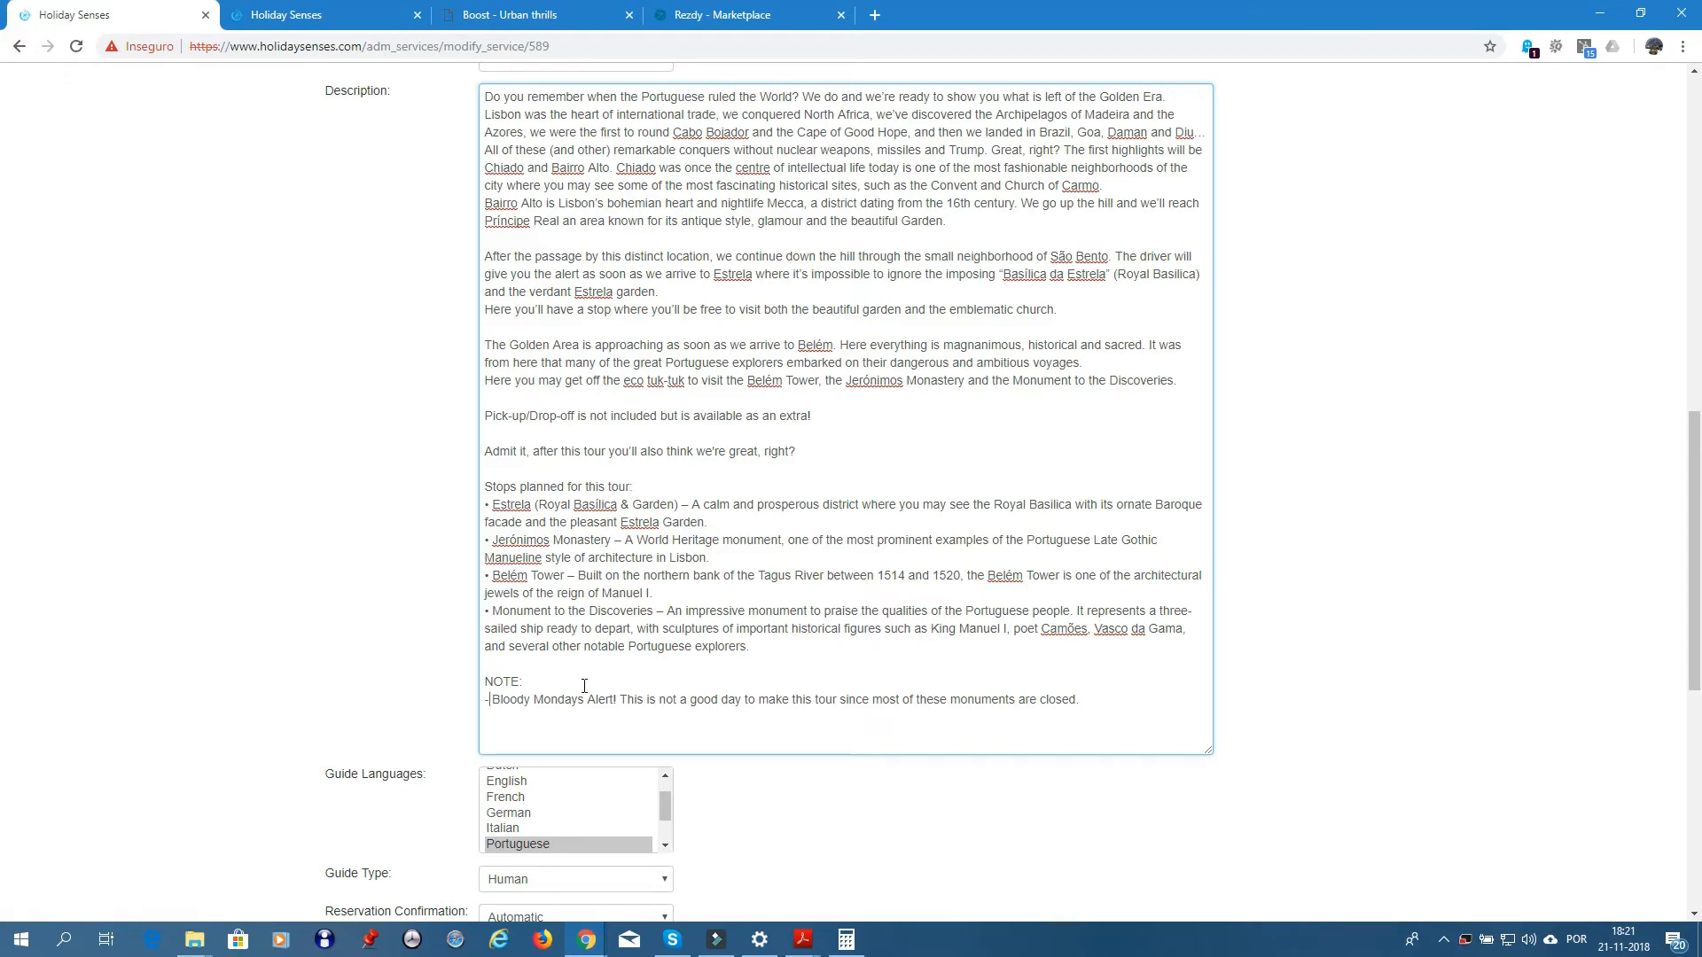
scroll(789, 700, down, 8)
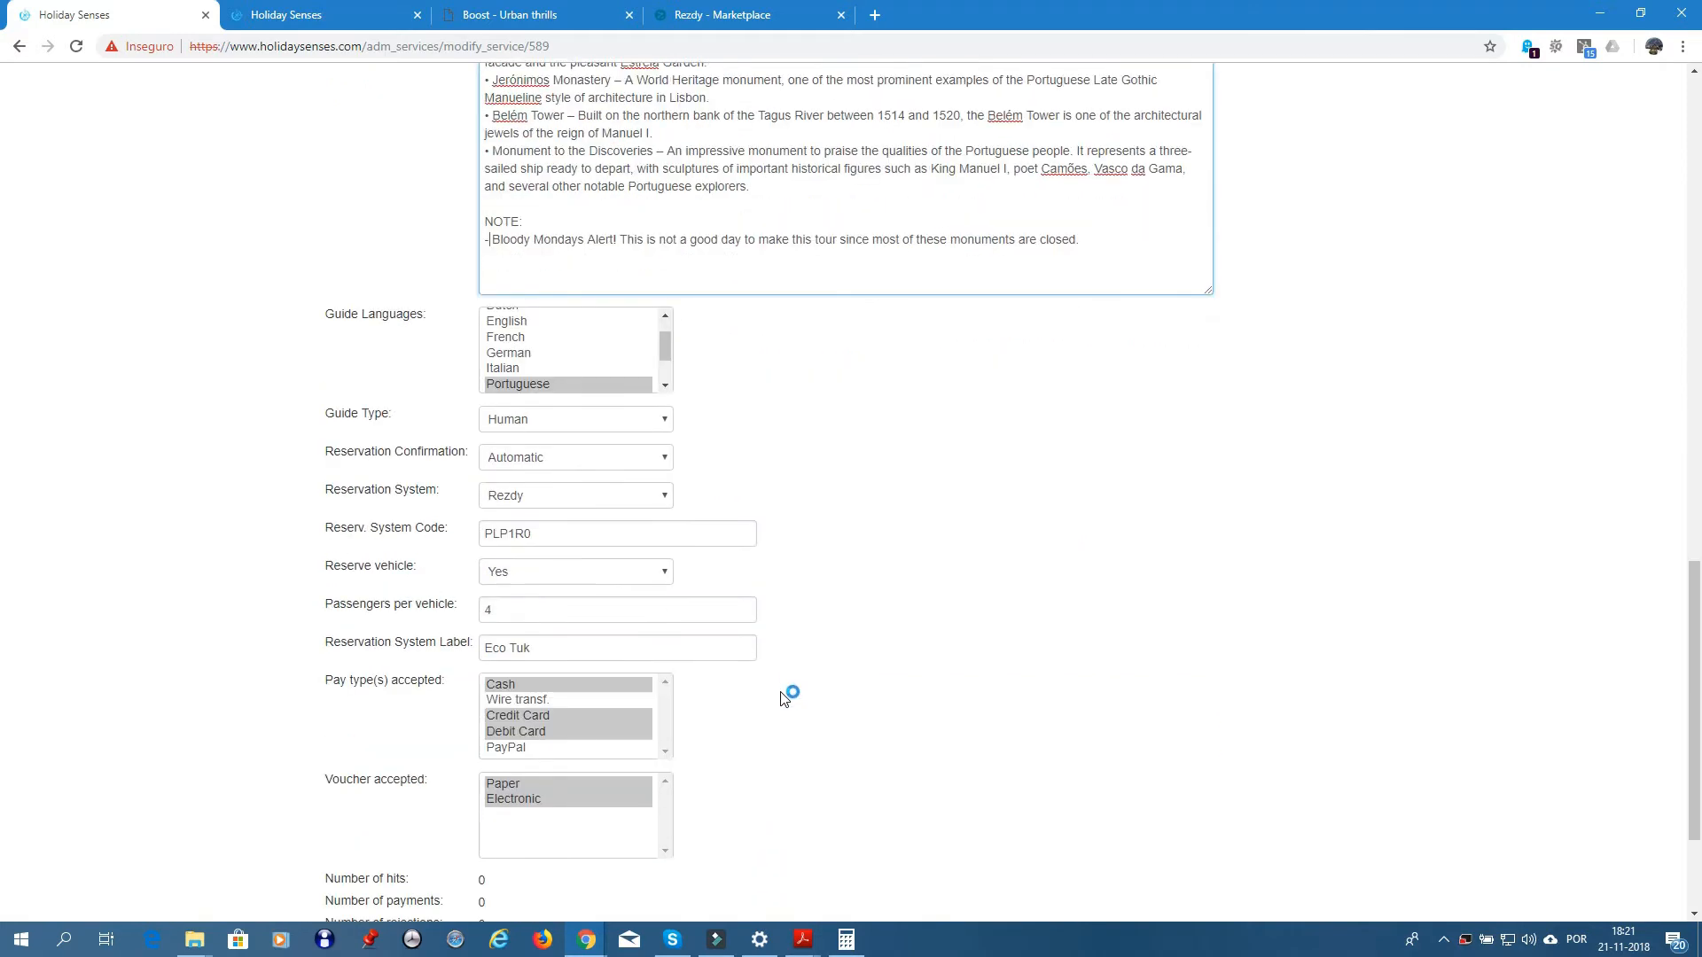
click(510, 820)
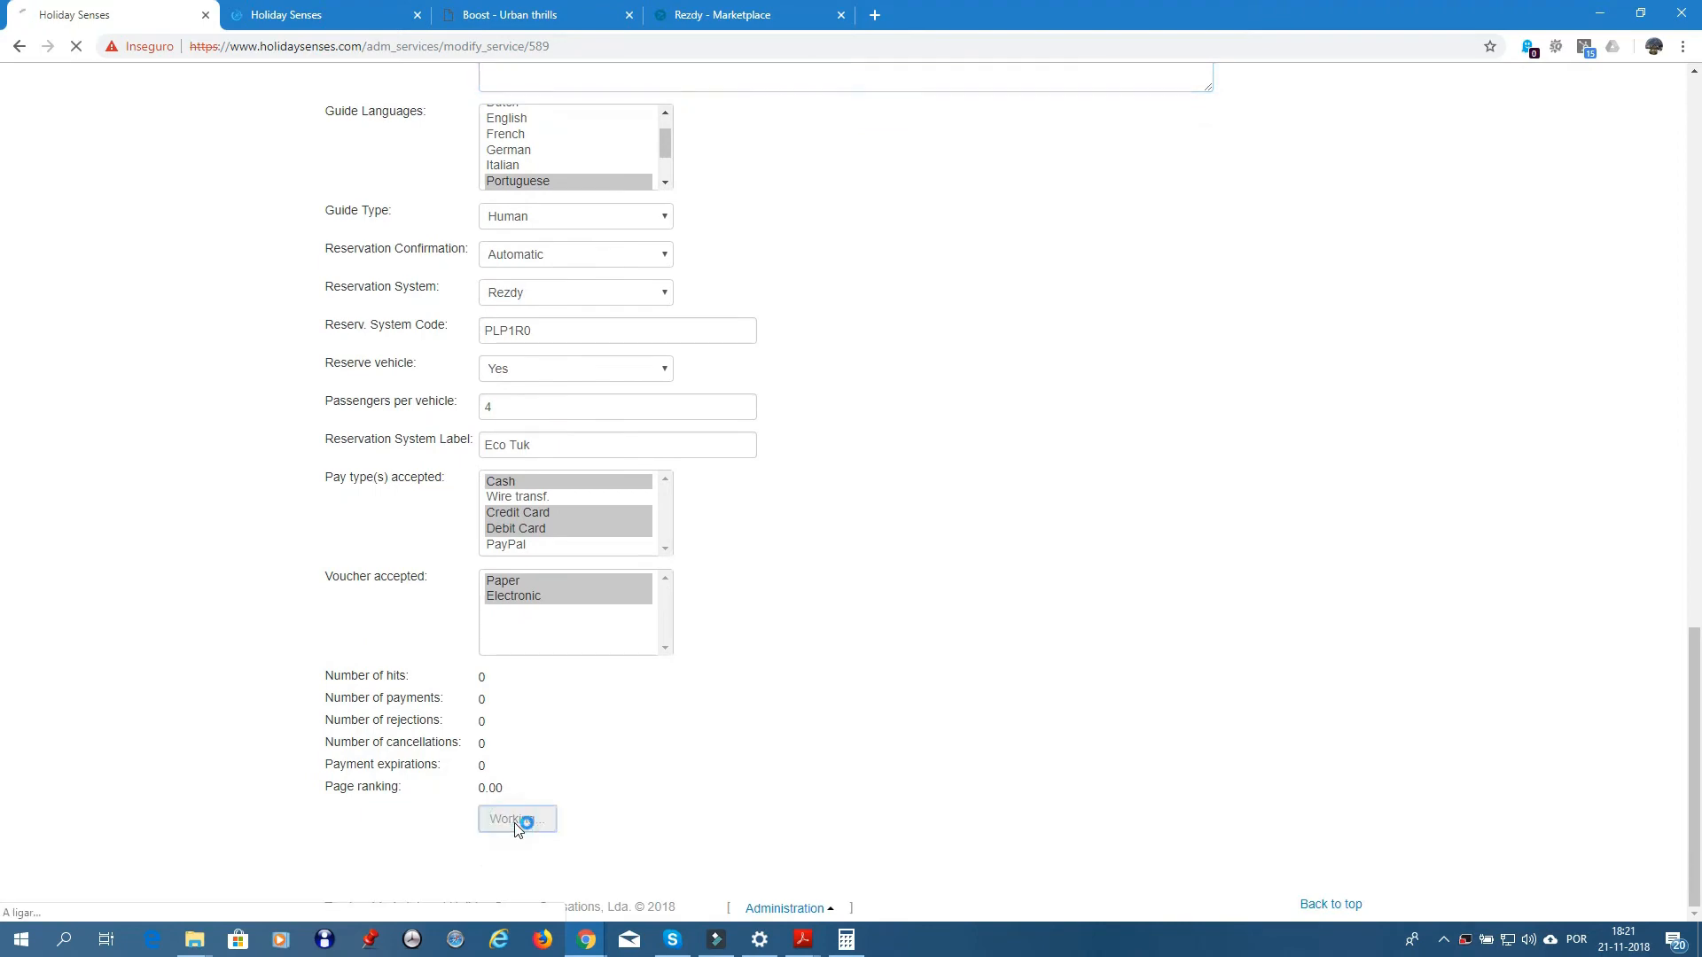
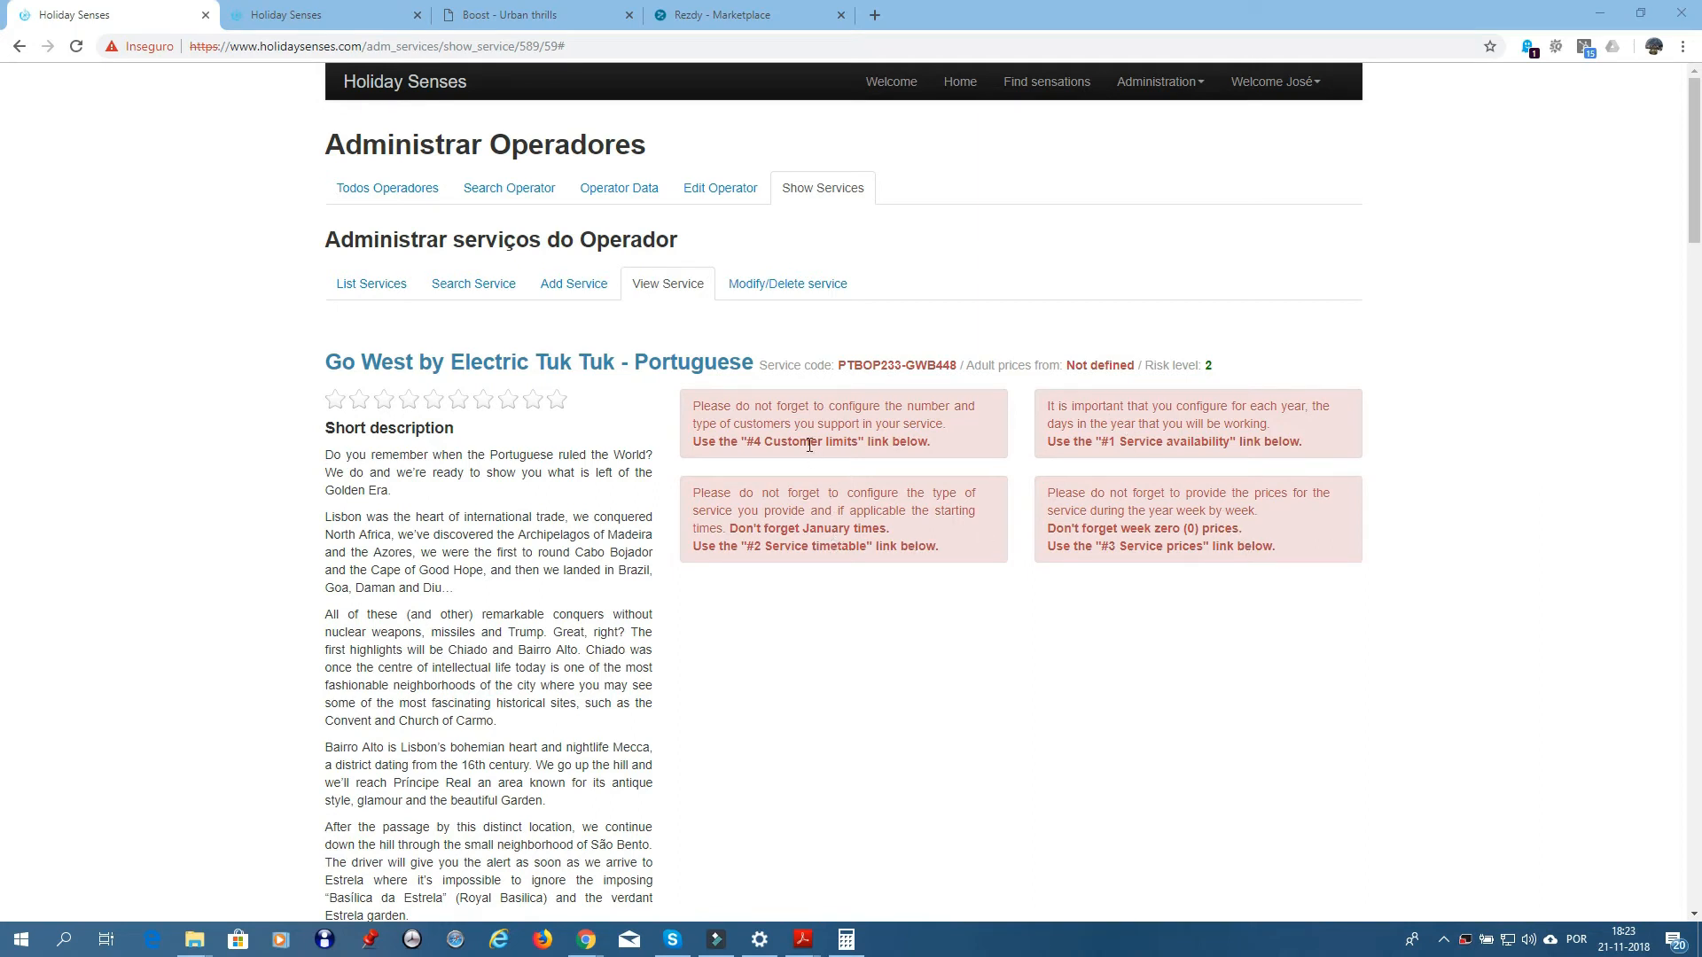
- Open the Go West service's availability calendar for 2018
scroll(965, 629, down, 12)
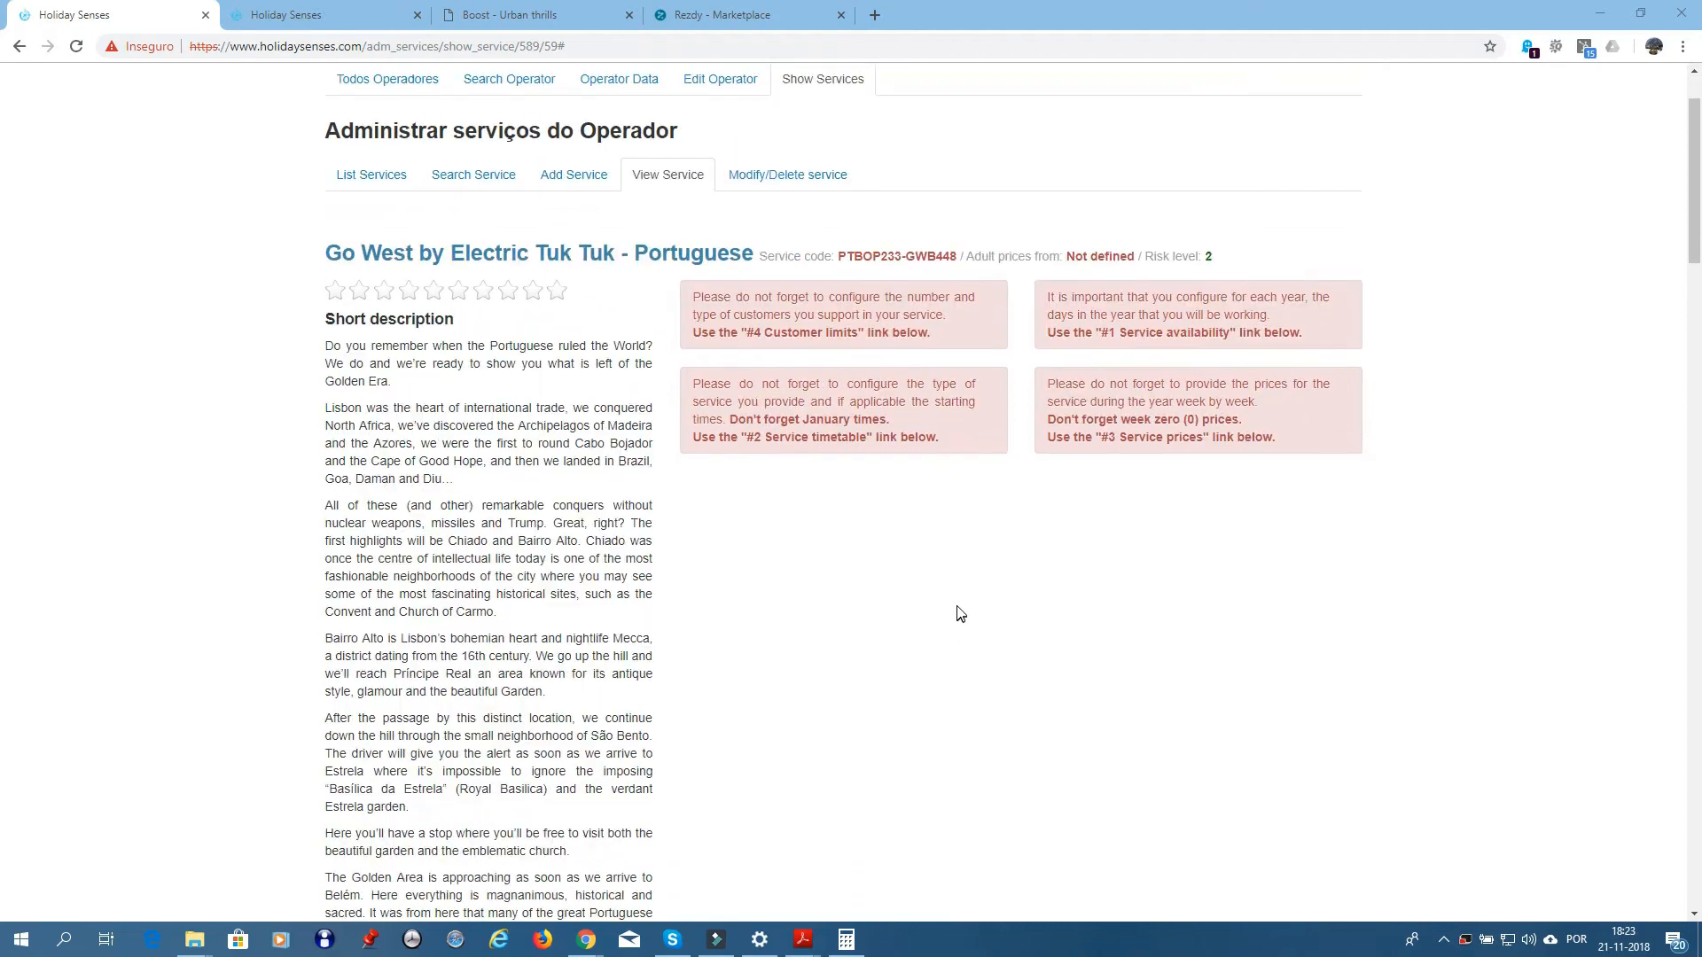
scroll(961, 599, down, 3)
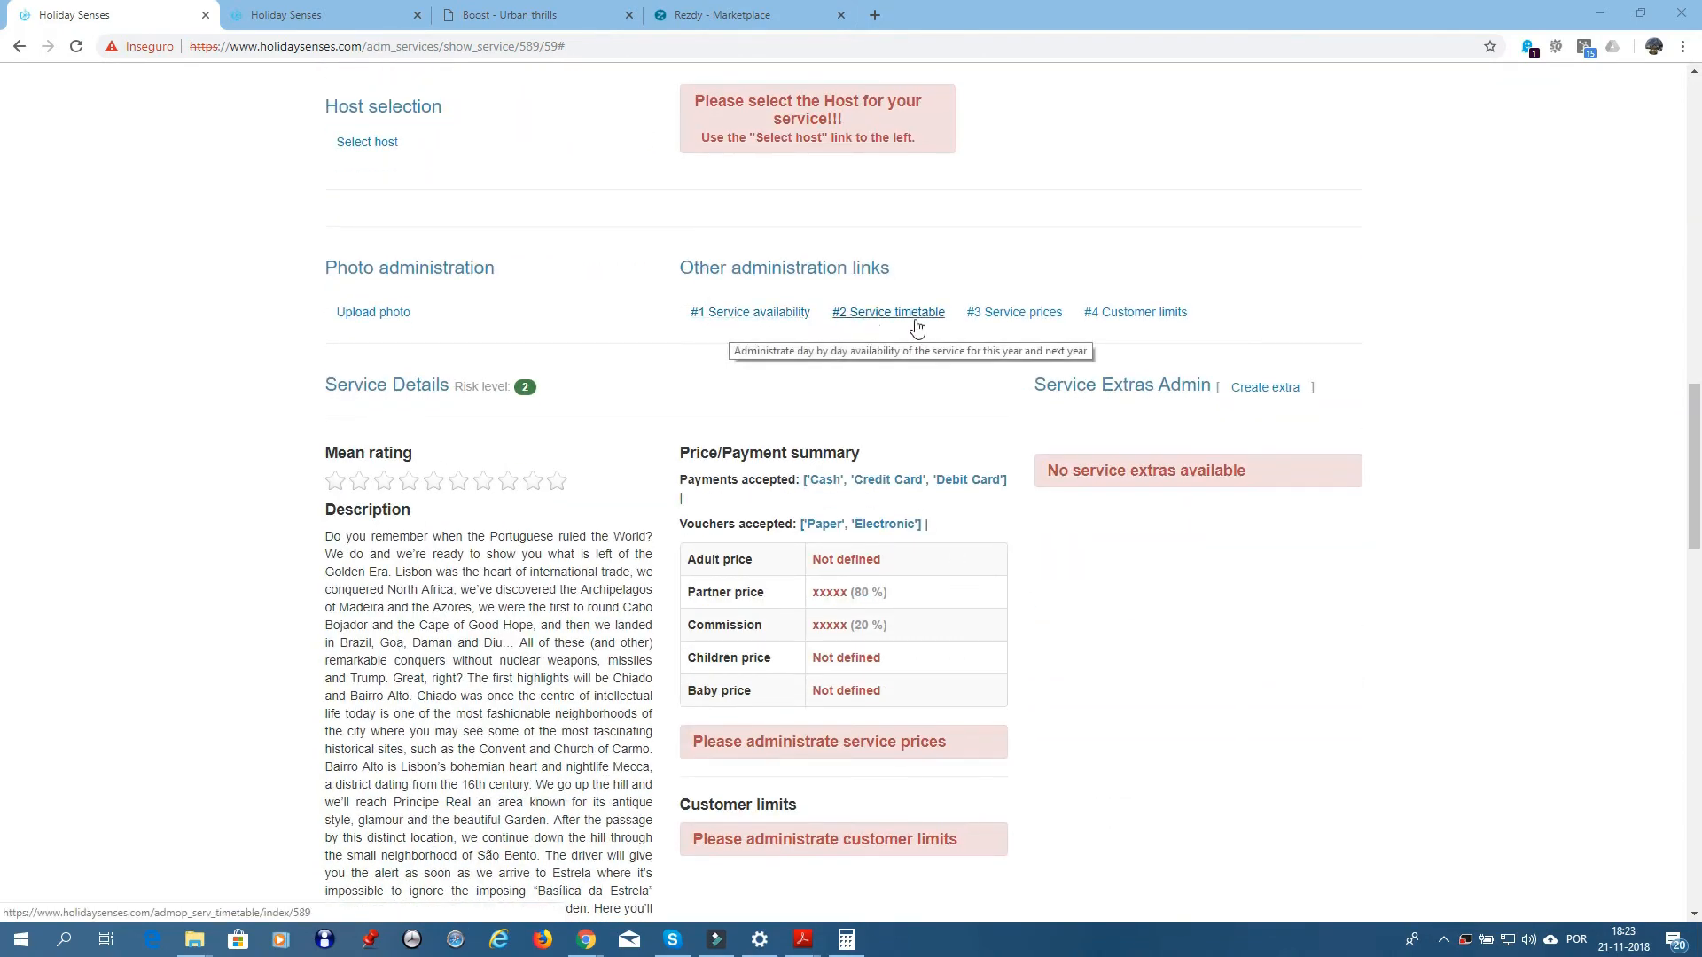
click(747, 312)
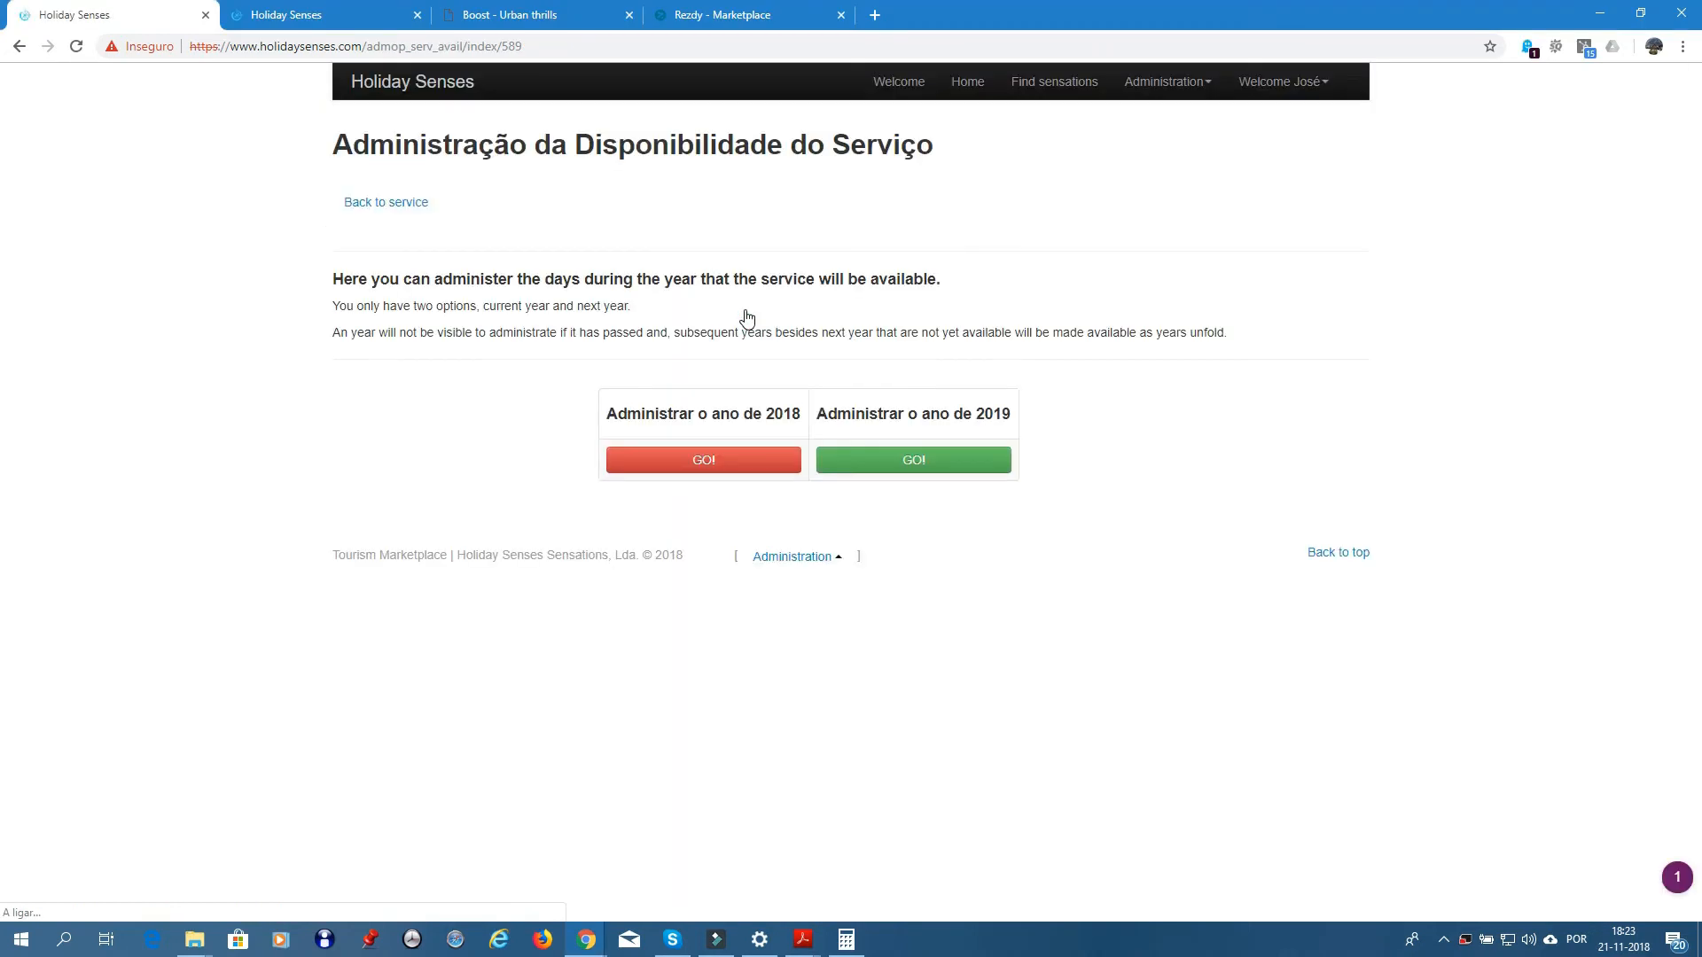
click(707, 462)
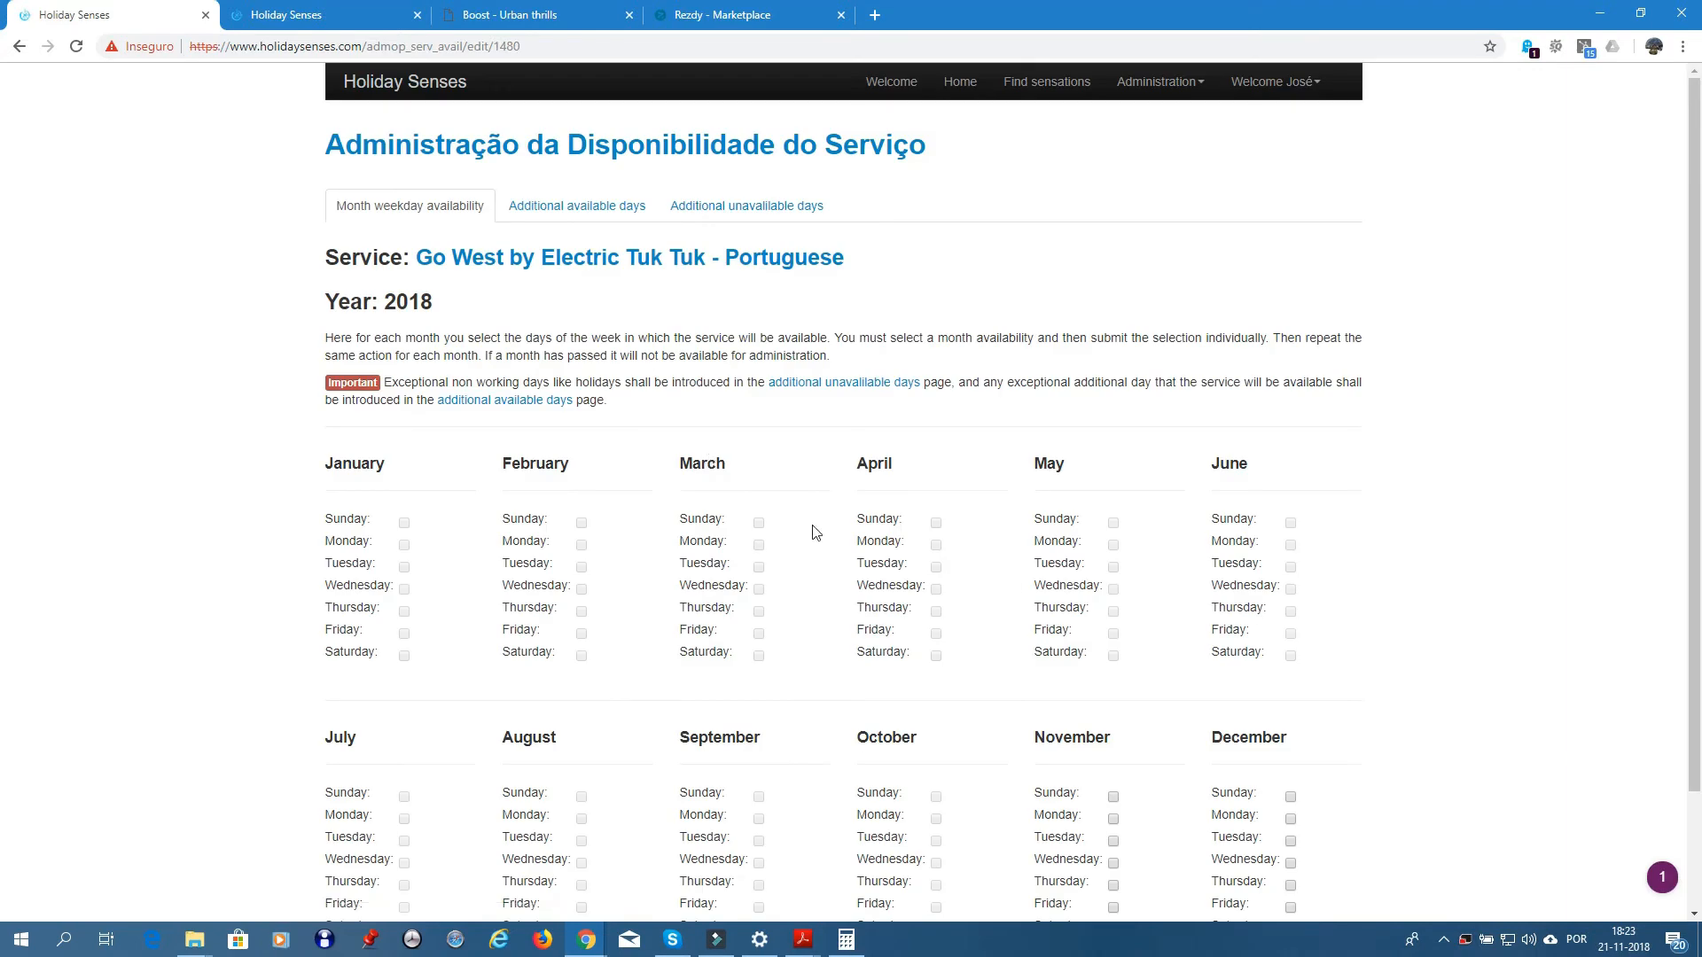
scroll(1230, 634, down, 2)
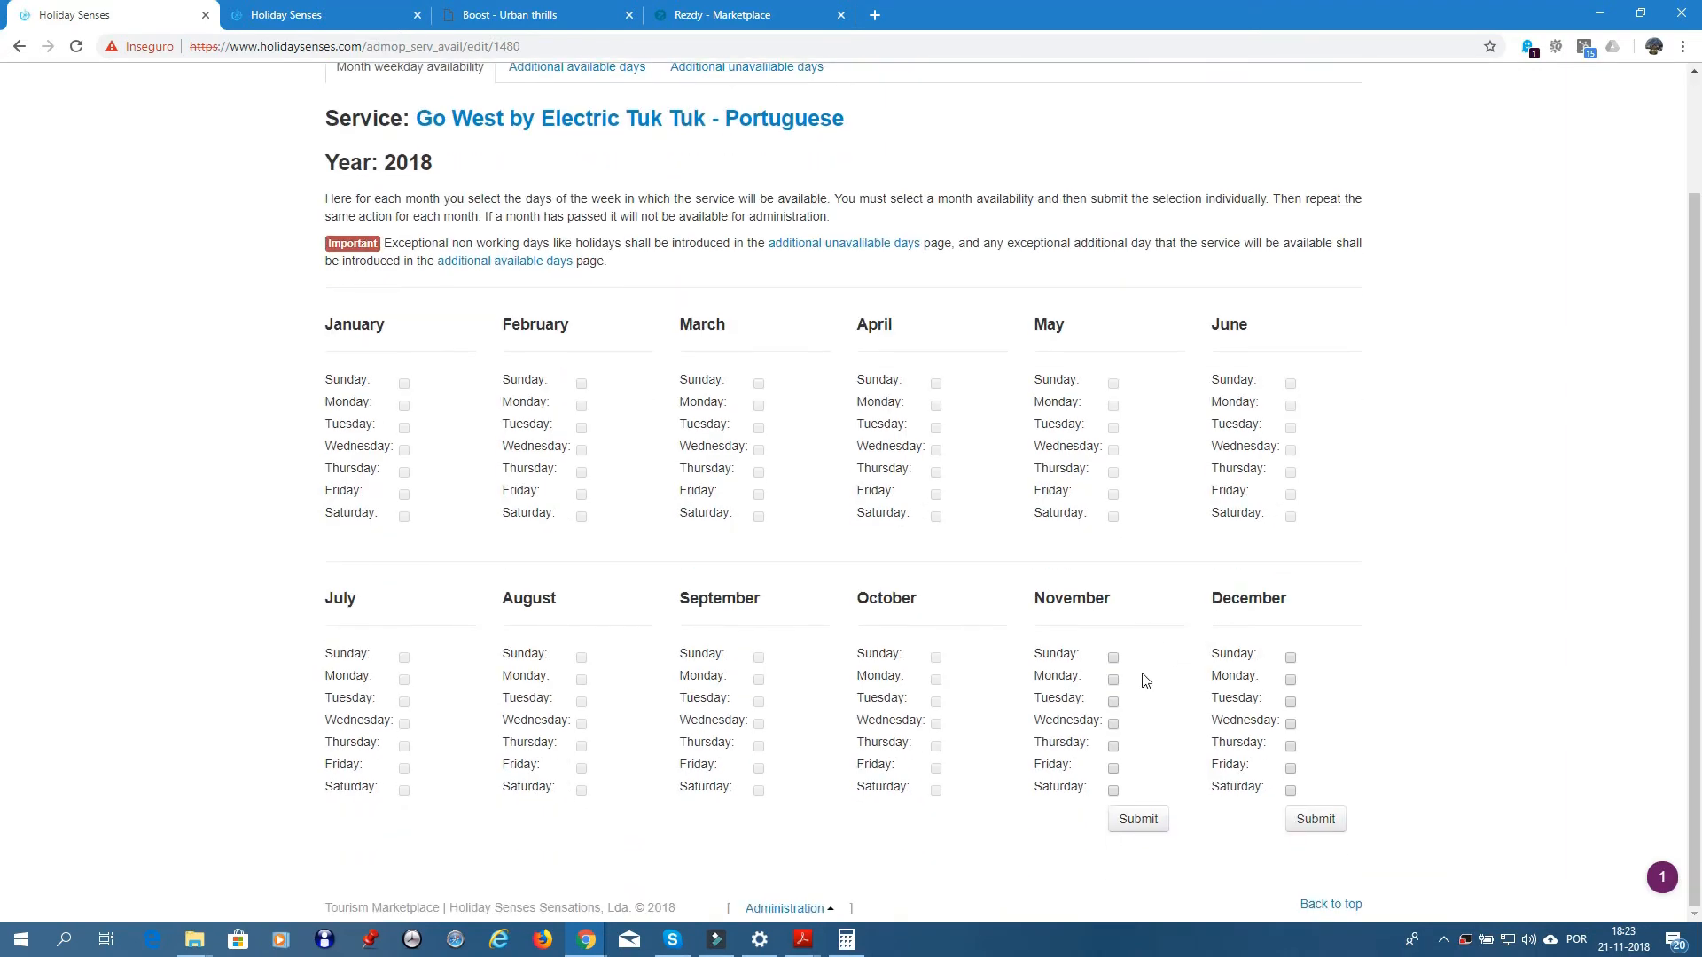
- Make November 2018 available on Sunday and Tuesday through Saturday, and submit
click(1114, 659)
click(1114, 702)
click(1114, 725)
click(1113, 746)
click(1113, 769)
click(1114, 792)
click(1135, 816)
- Make December 2018 available on Sunday and Tuesday–Saturday, submit, and return to year choice
scroll(1338, 748, down, 2)
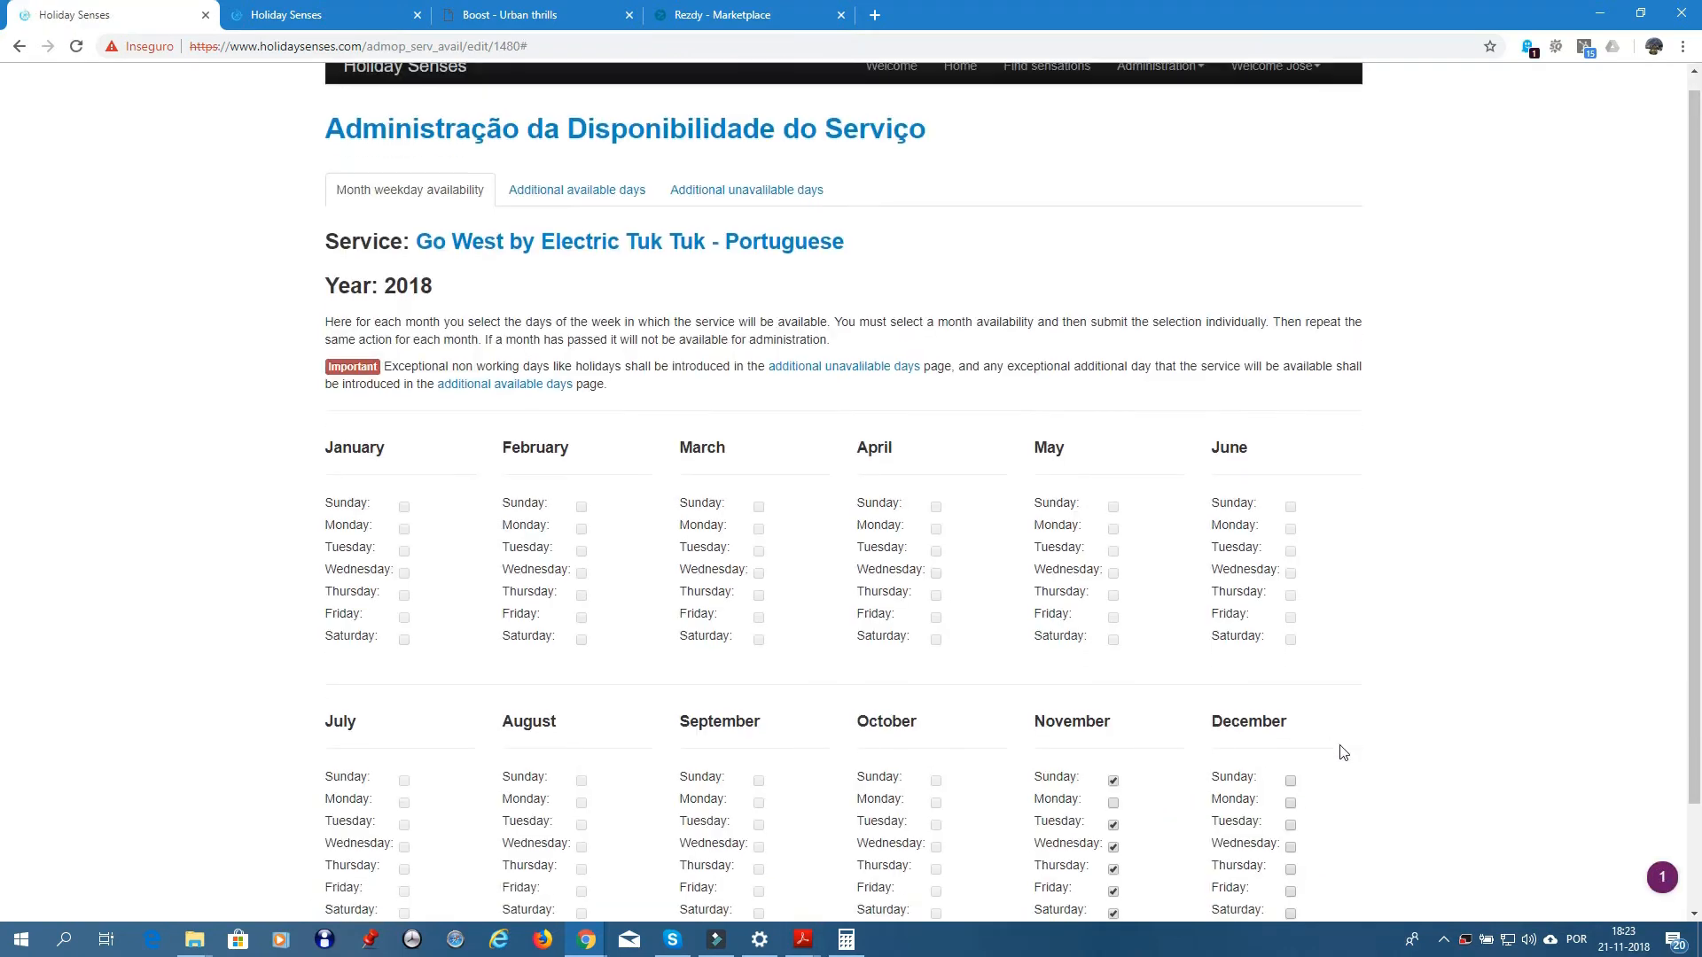
click(1291, 658)
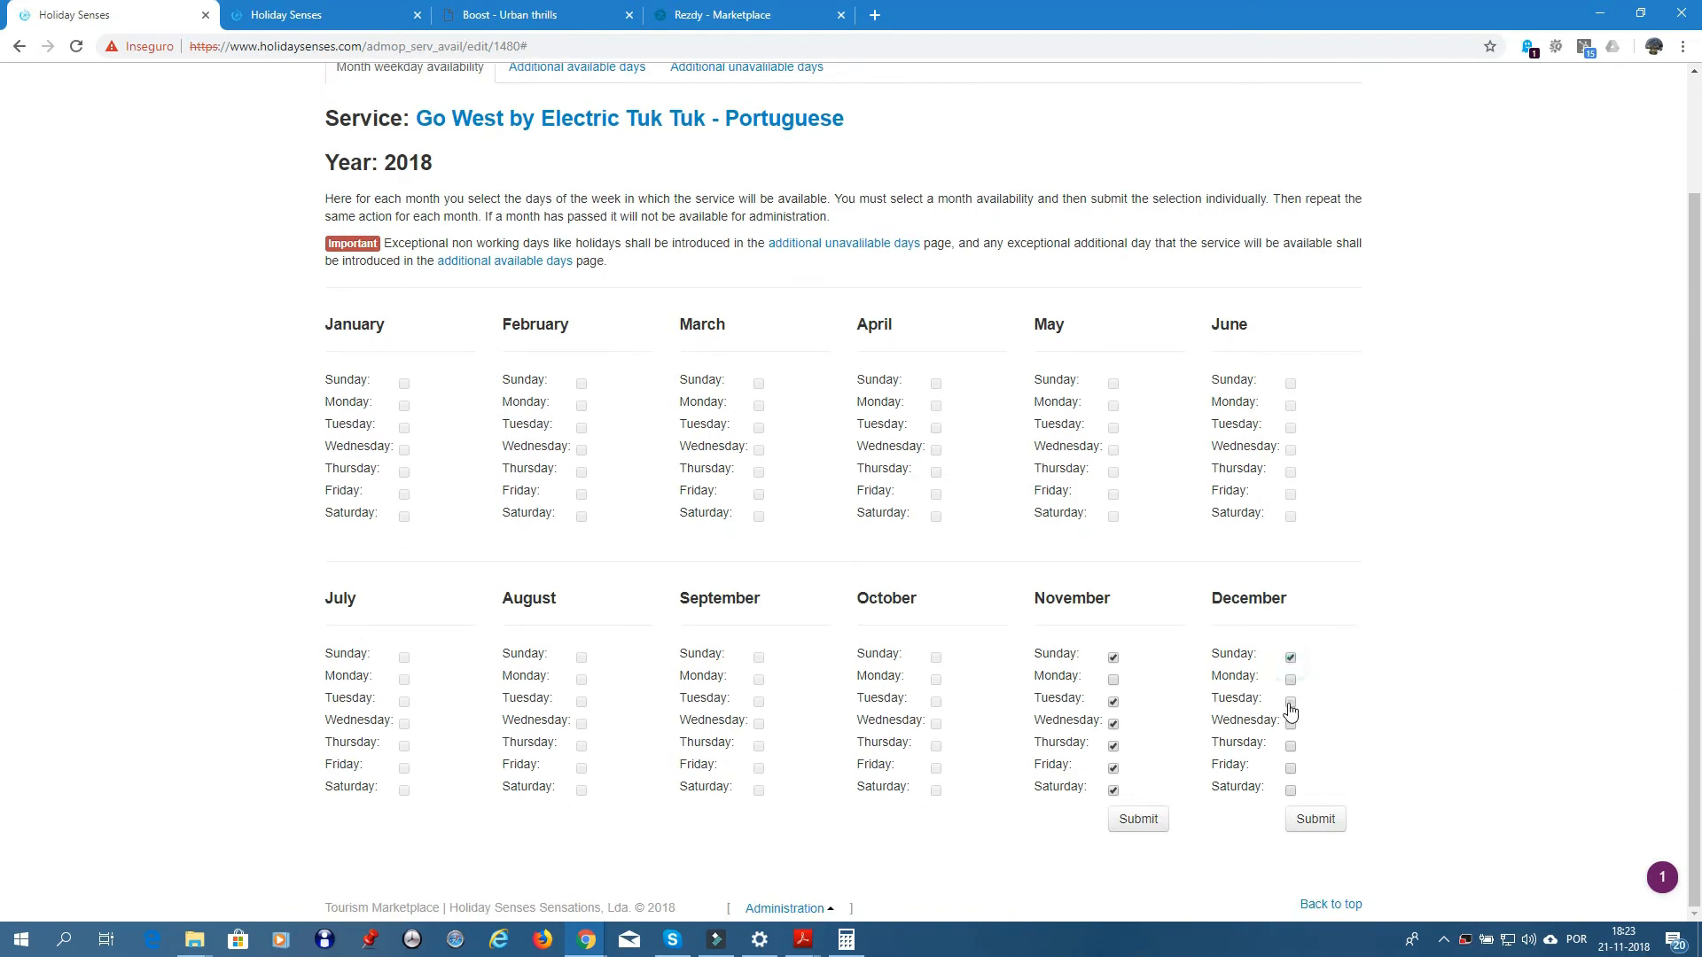
click(1291, 702)
click(1290, 724)
click(1290, 746)
click(1291, 768)
click(1290, 791)
click(1315, 820)
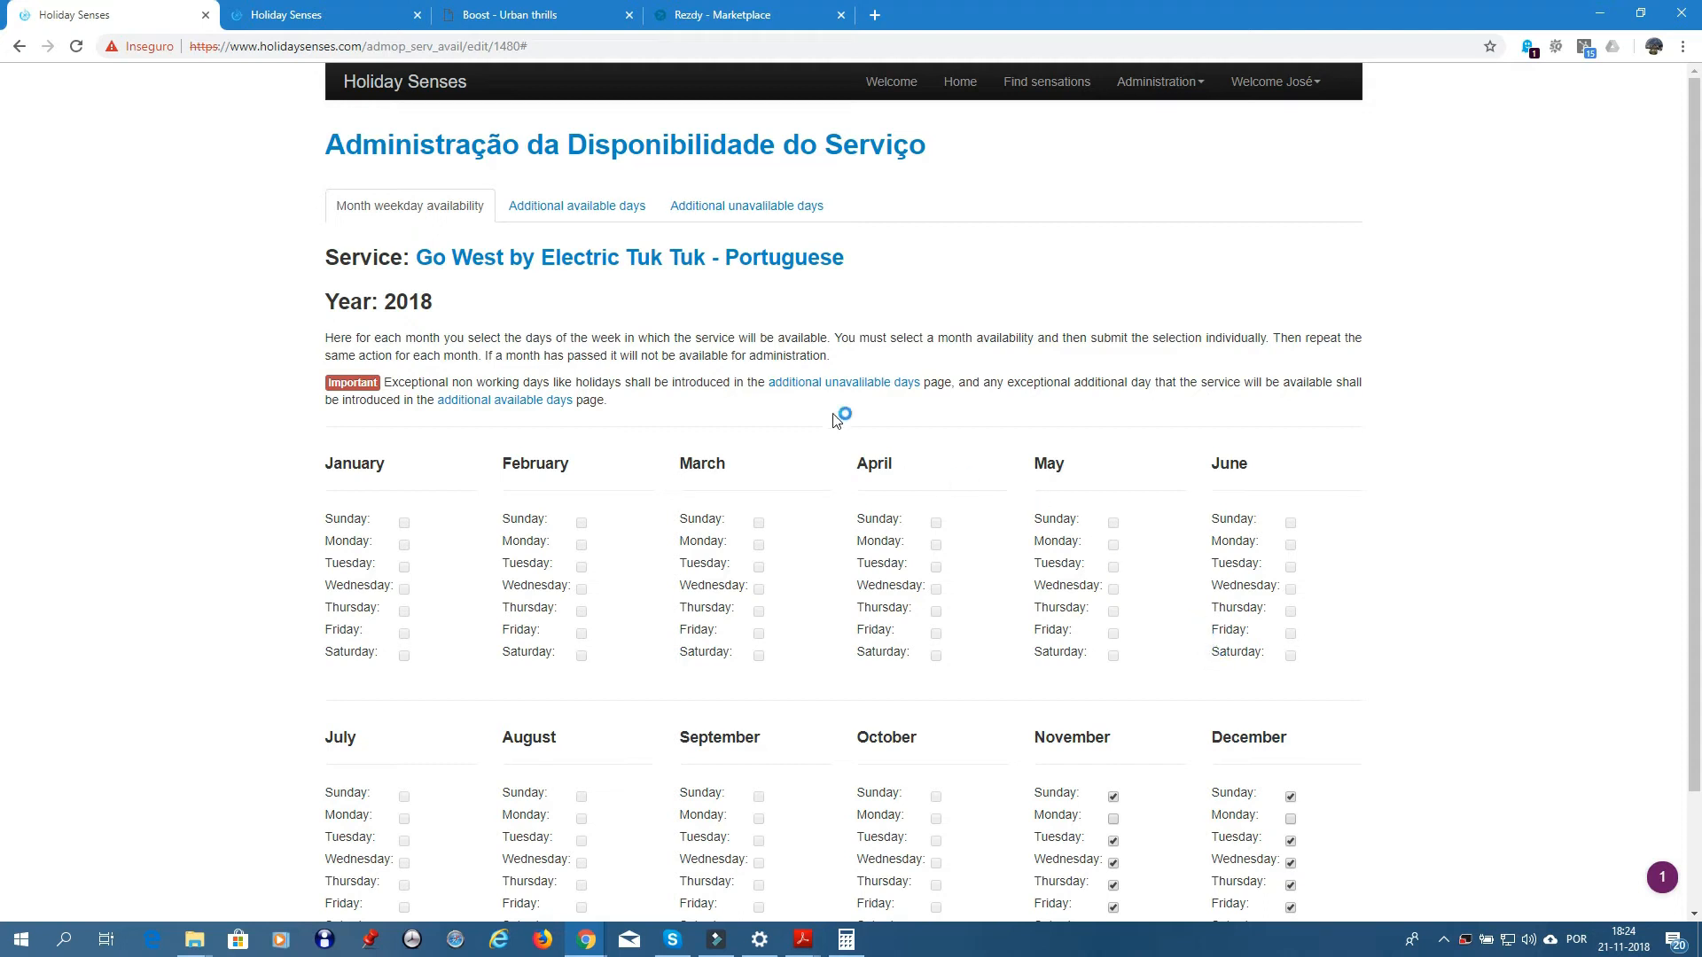
click(628, 150)
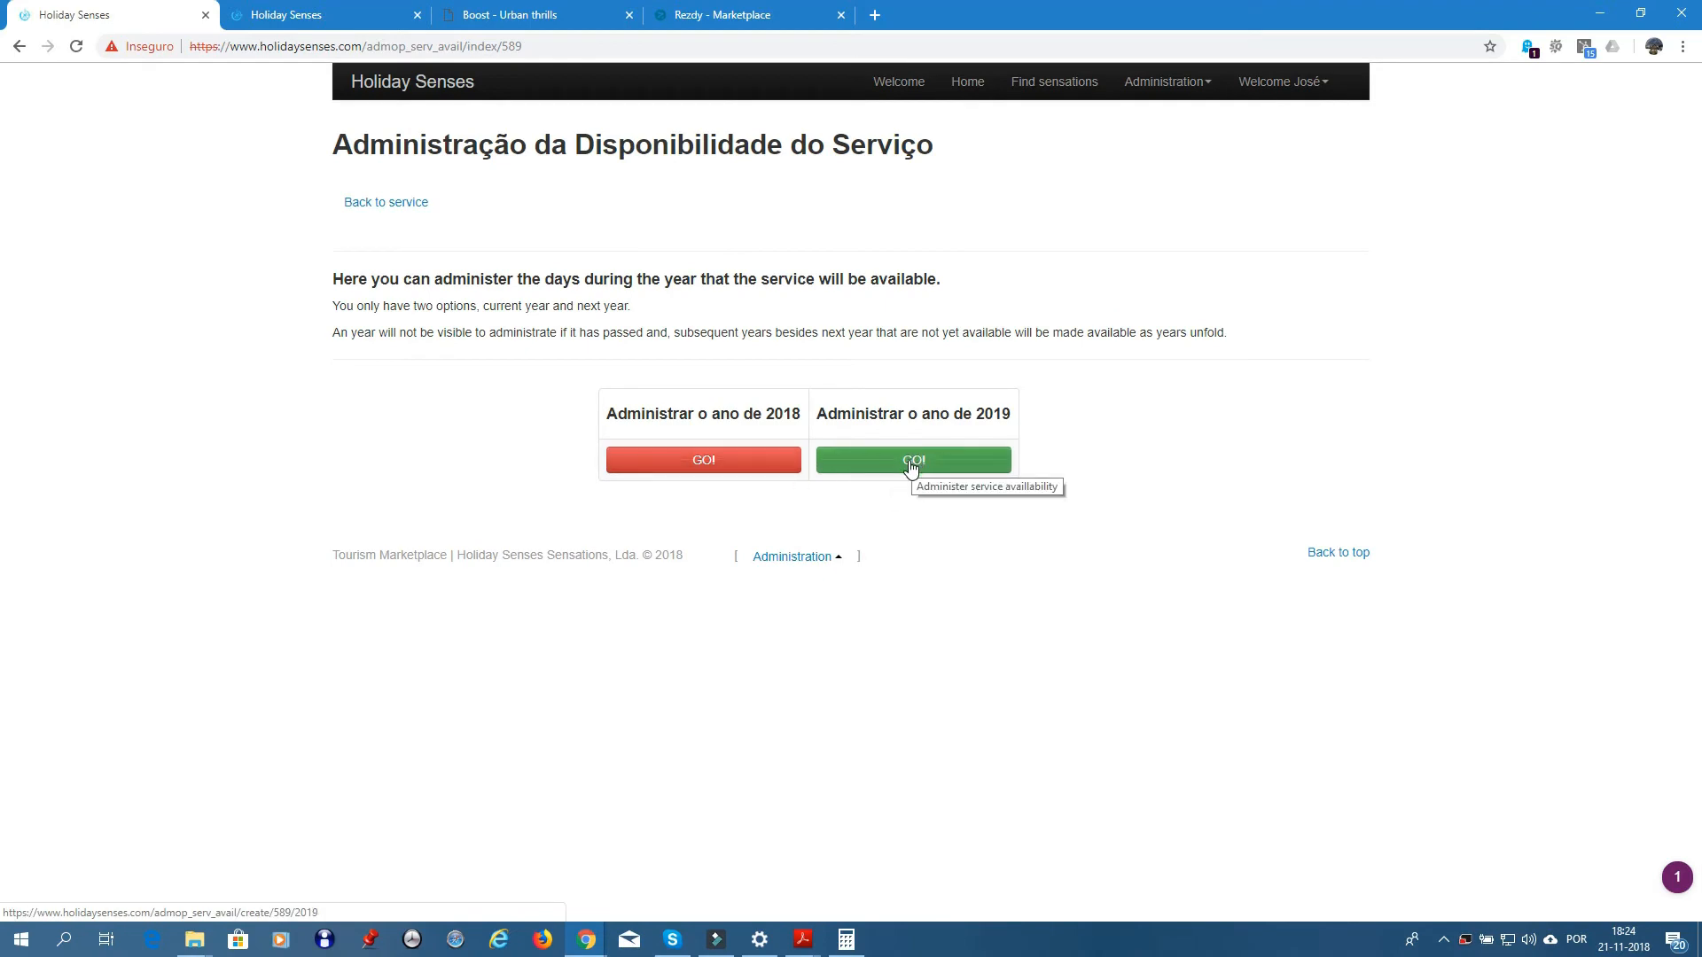
- In the 2019 calendar, make January available on Sunday and Tuesday–Saturday
click(911, 461)
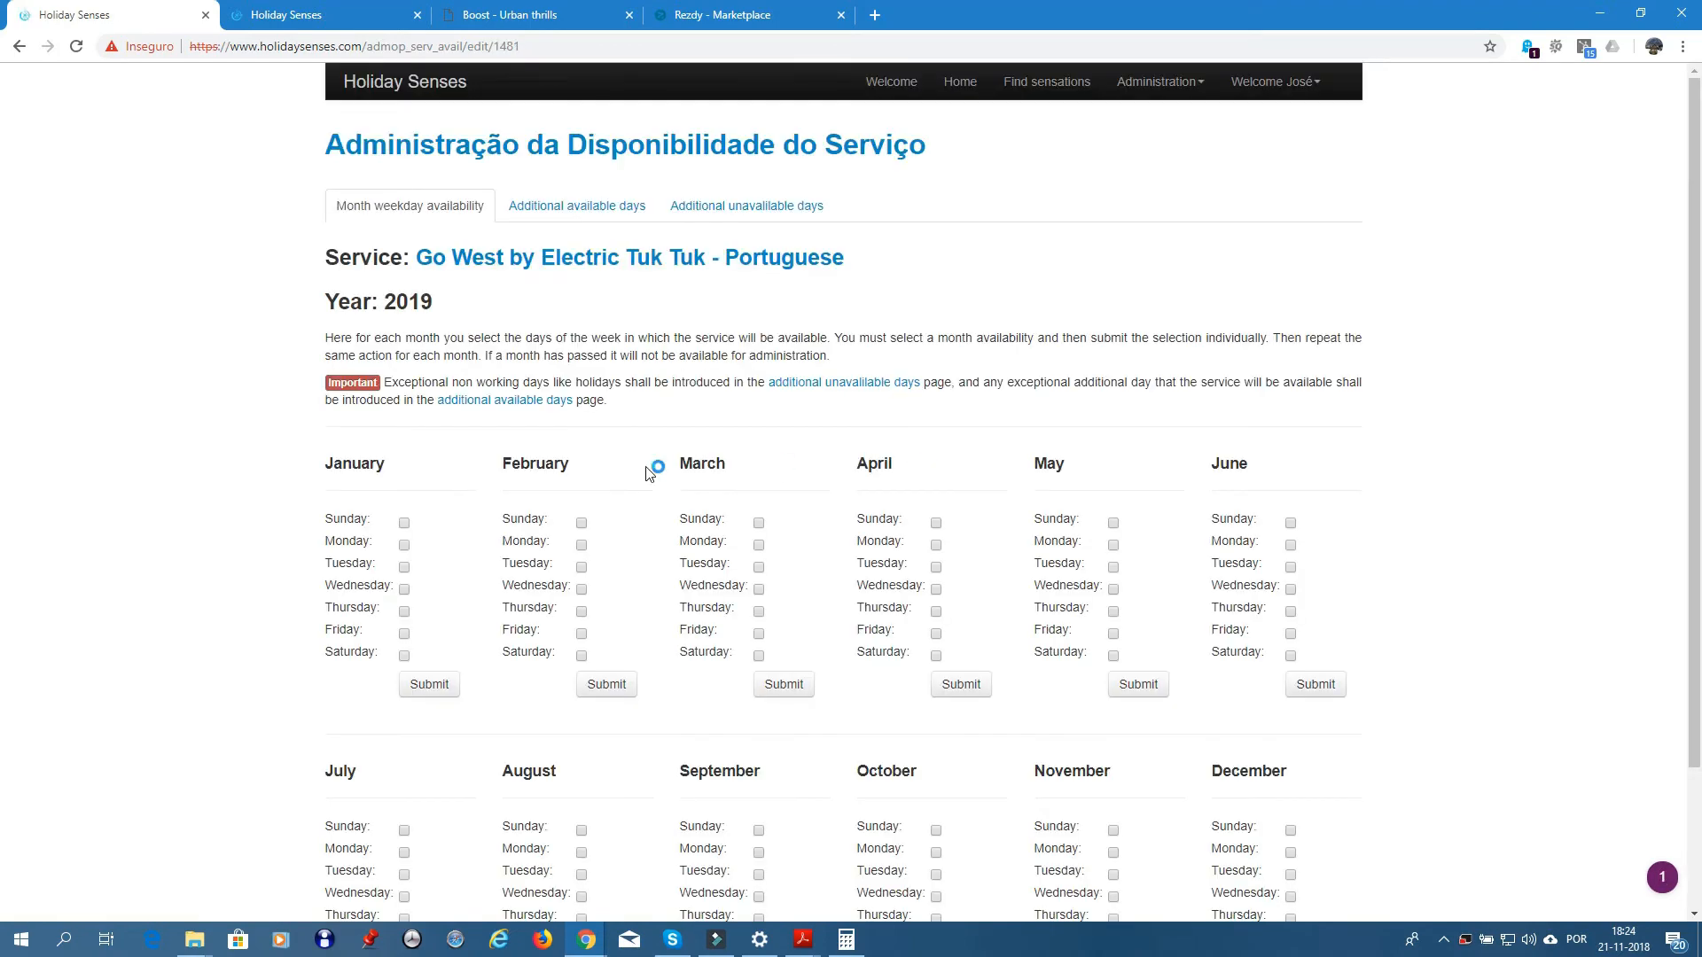
scroll(501, 456, down, 1)
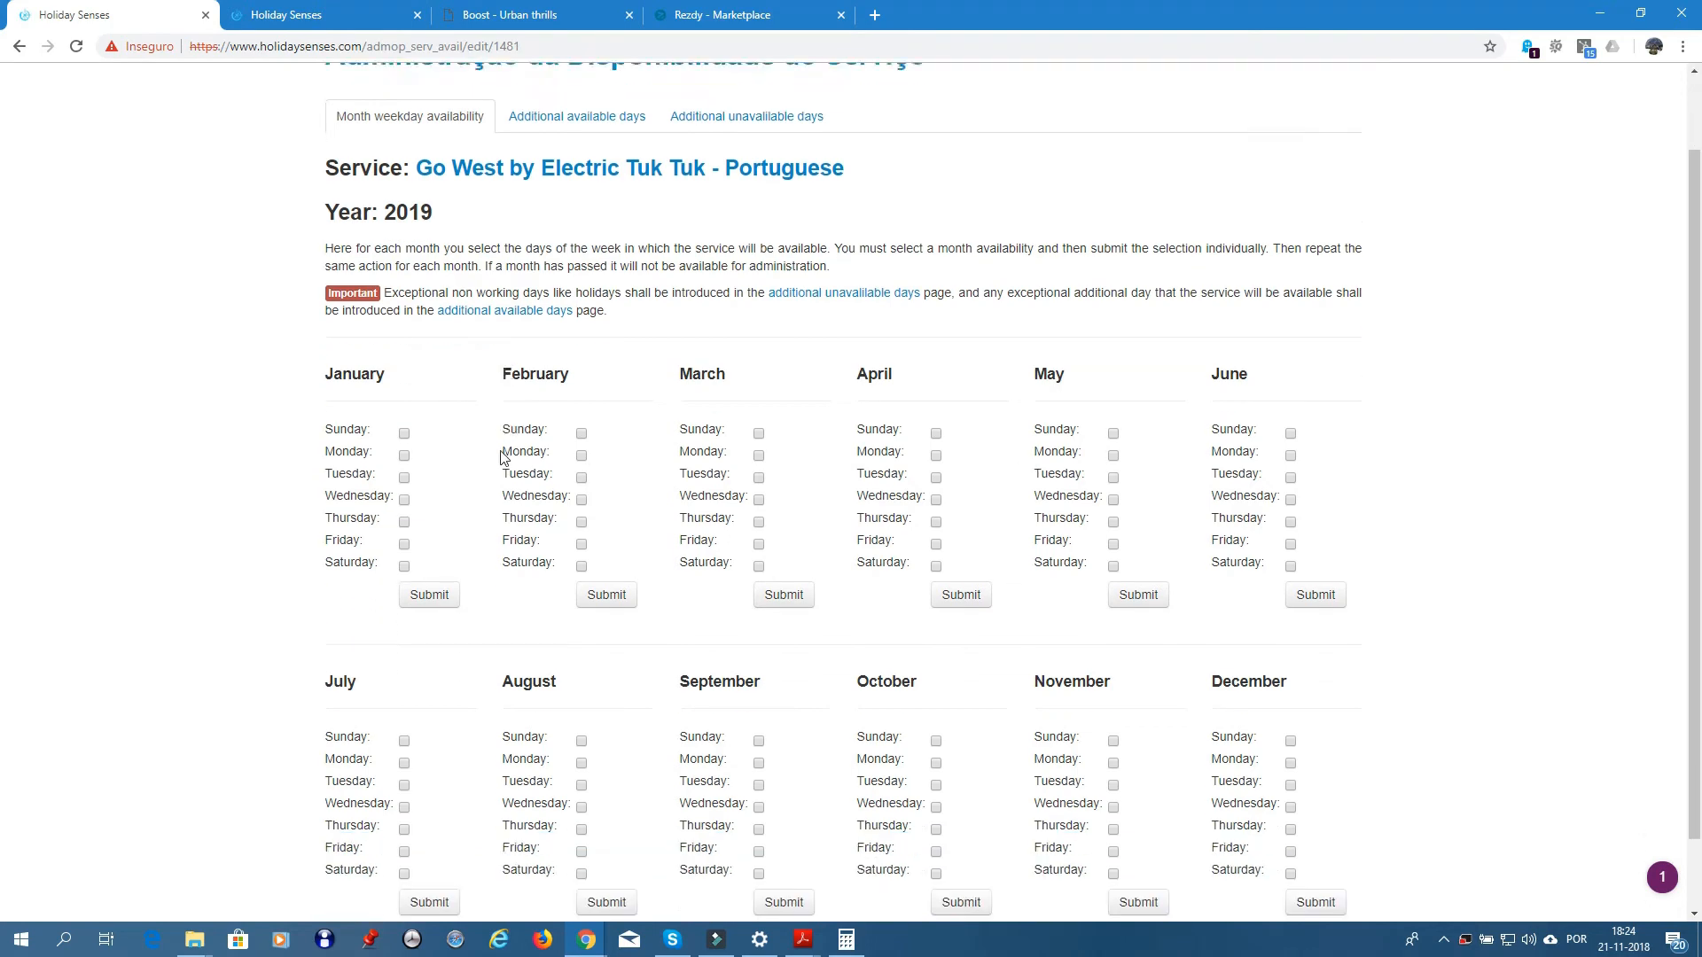
scroll(504, 457, down, 1)
click(404, 353)
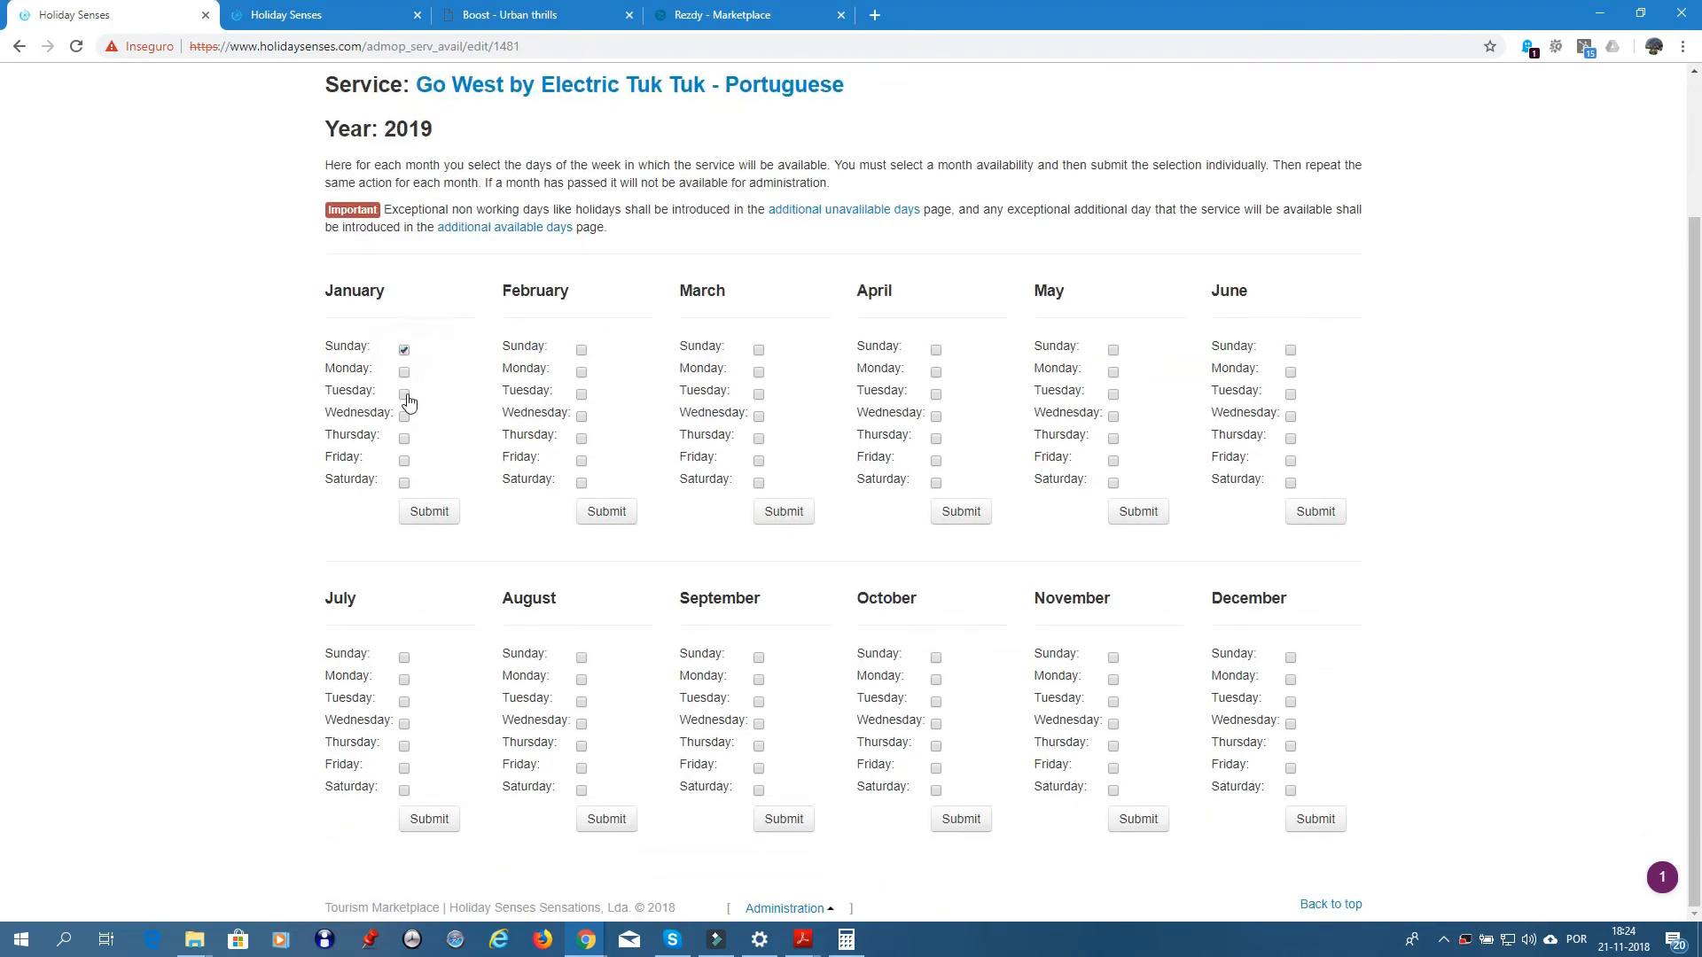
click(404, 395)
click(404, 419)
click(404, 439)
click(404, 461)
click(404, 483)
click(415, 516)
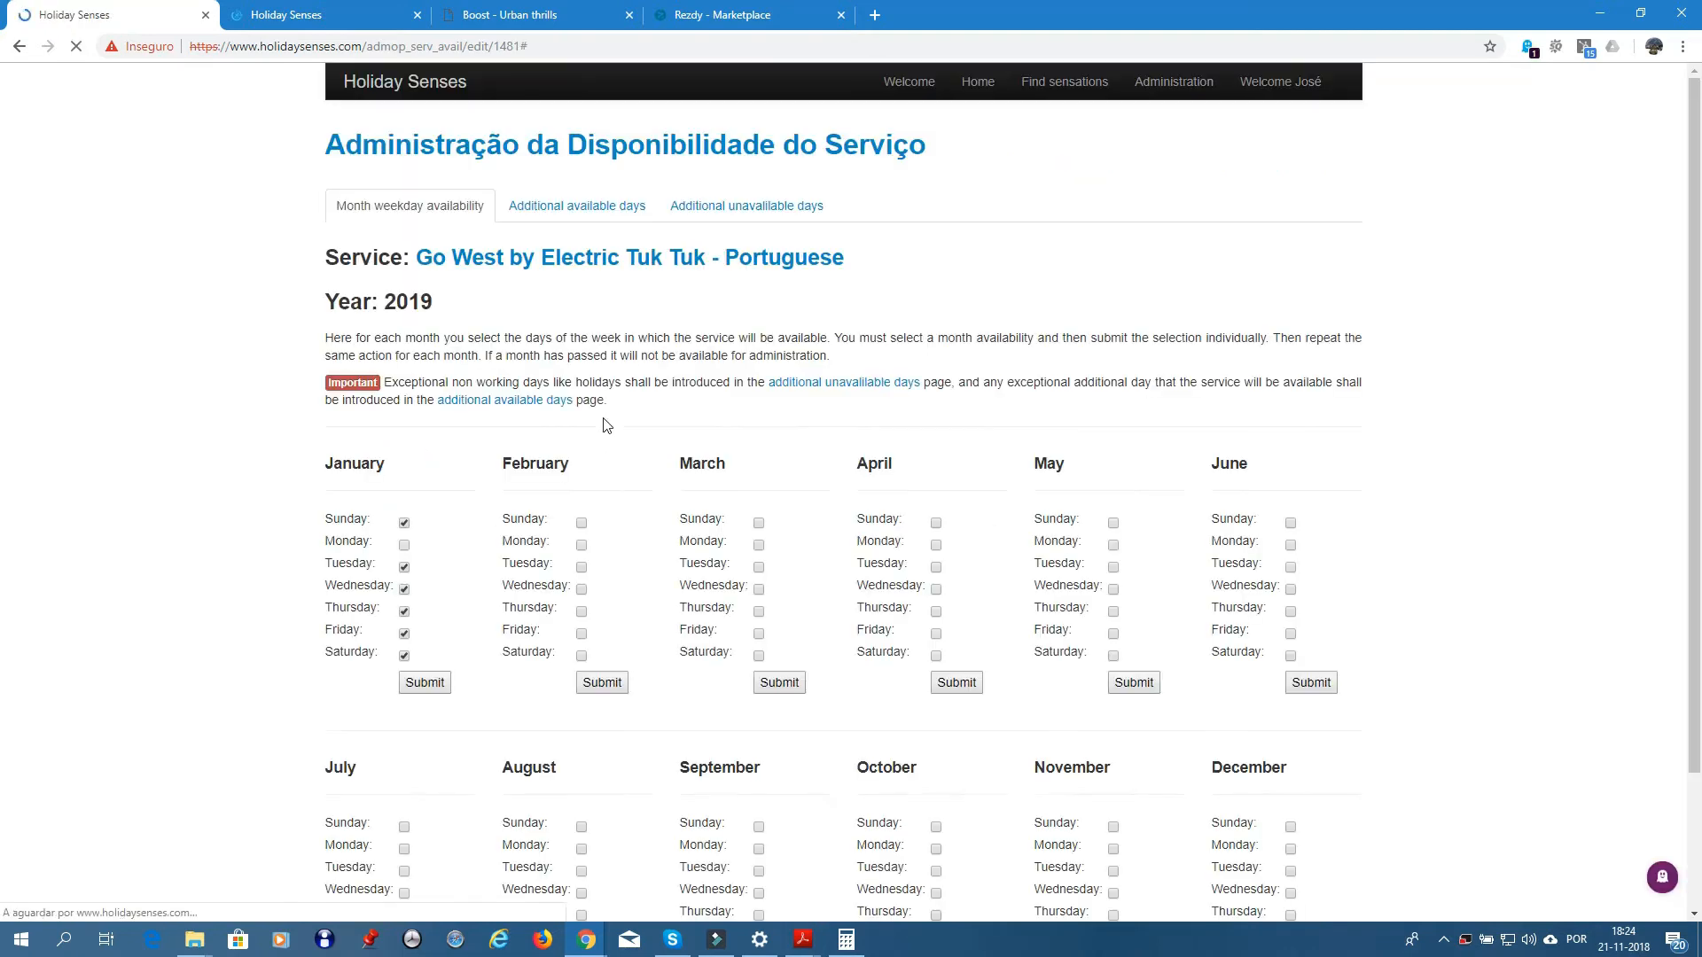
- Make February 2019 available on Sunday and Tuesday through Saturday
click(582, 523)
click(581, 567)
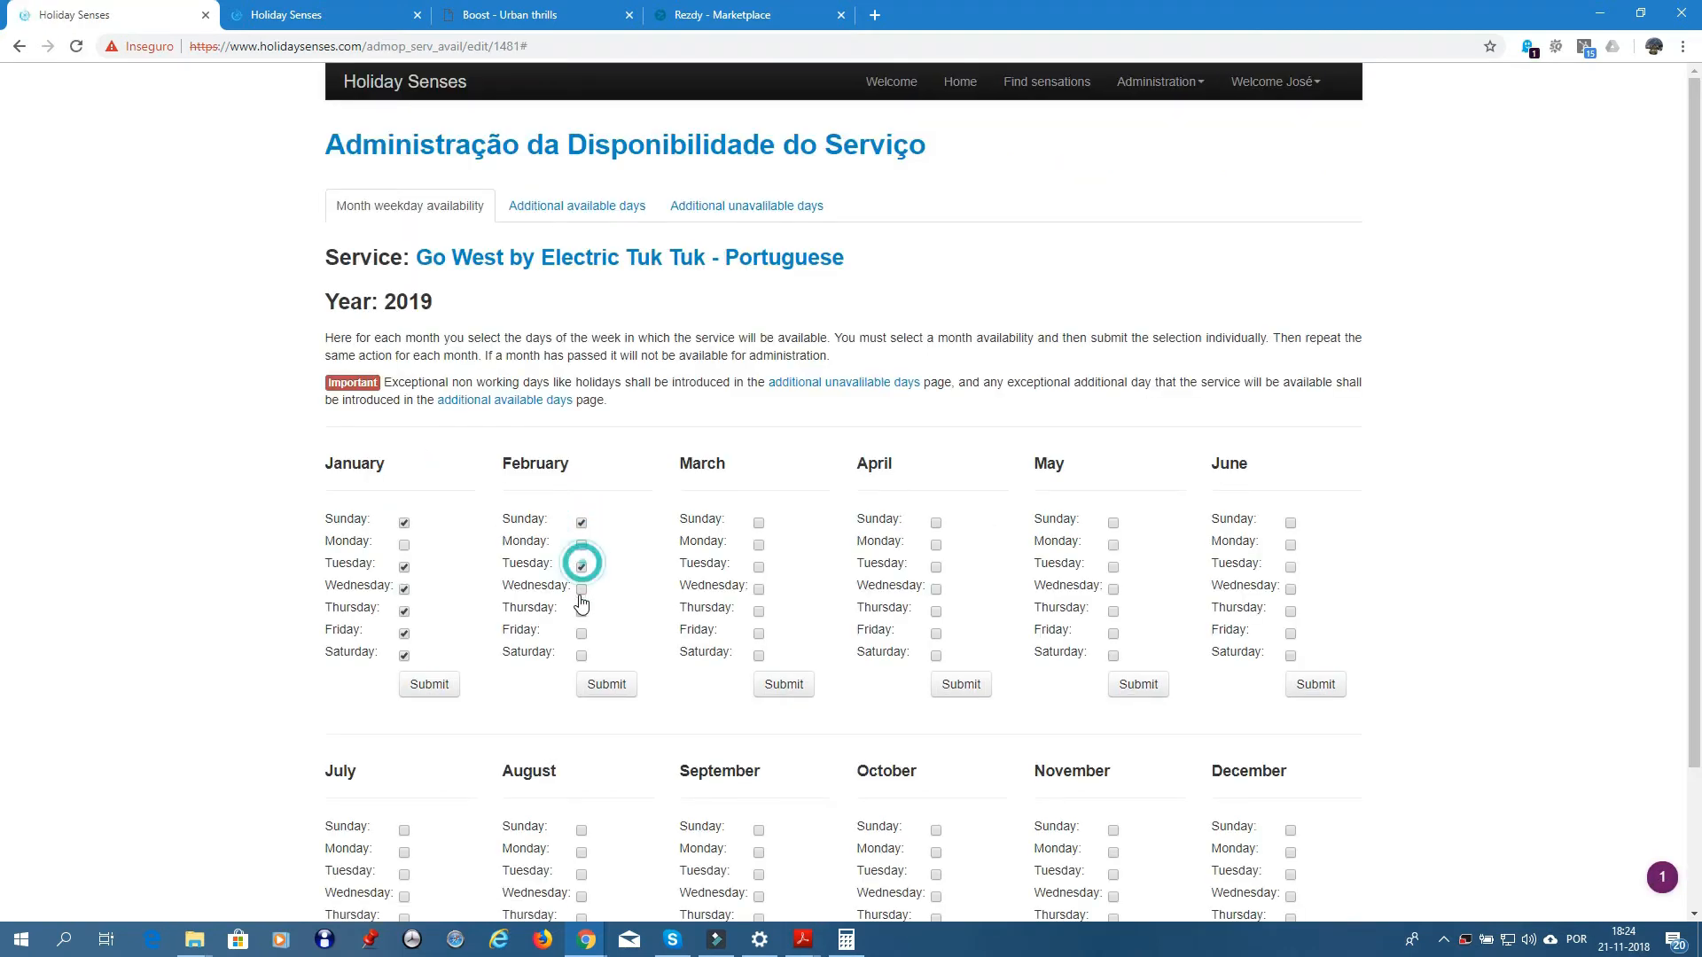
click(581, 589)
click(581, 611)
click(582, 634)
click(582, 656)
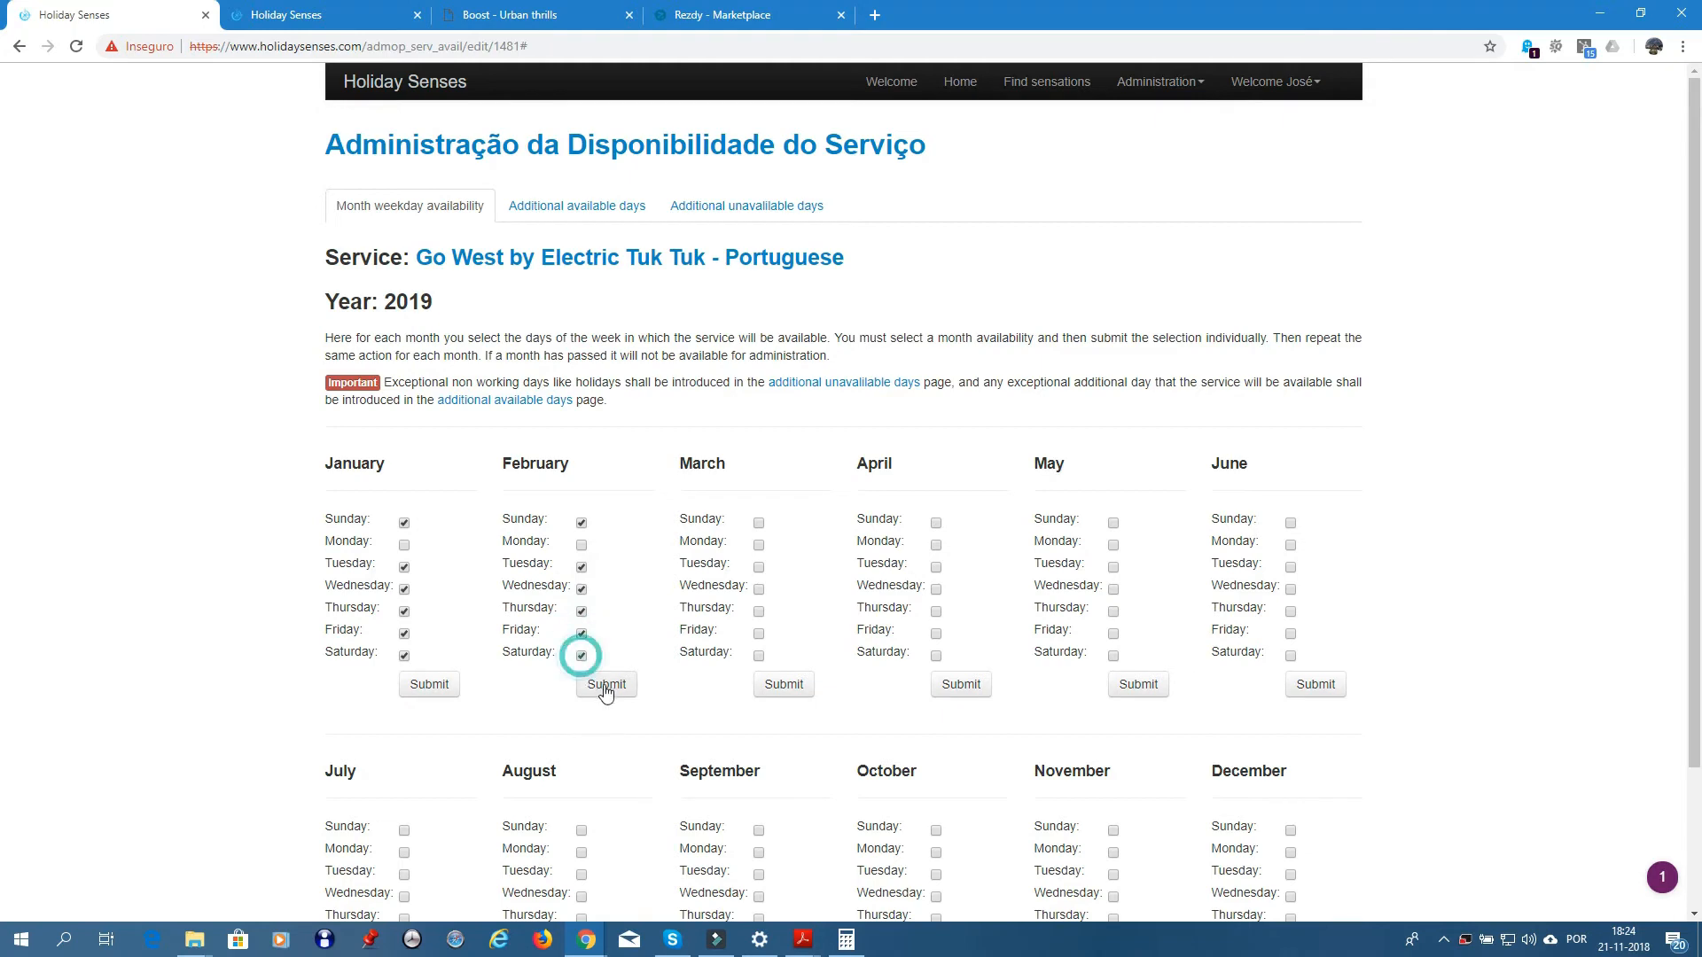
click(607, 684)
- Make March 2019 available on Sunday and Tuesday through Saturday
click(759, 523)
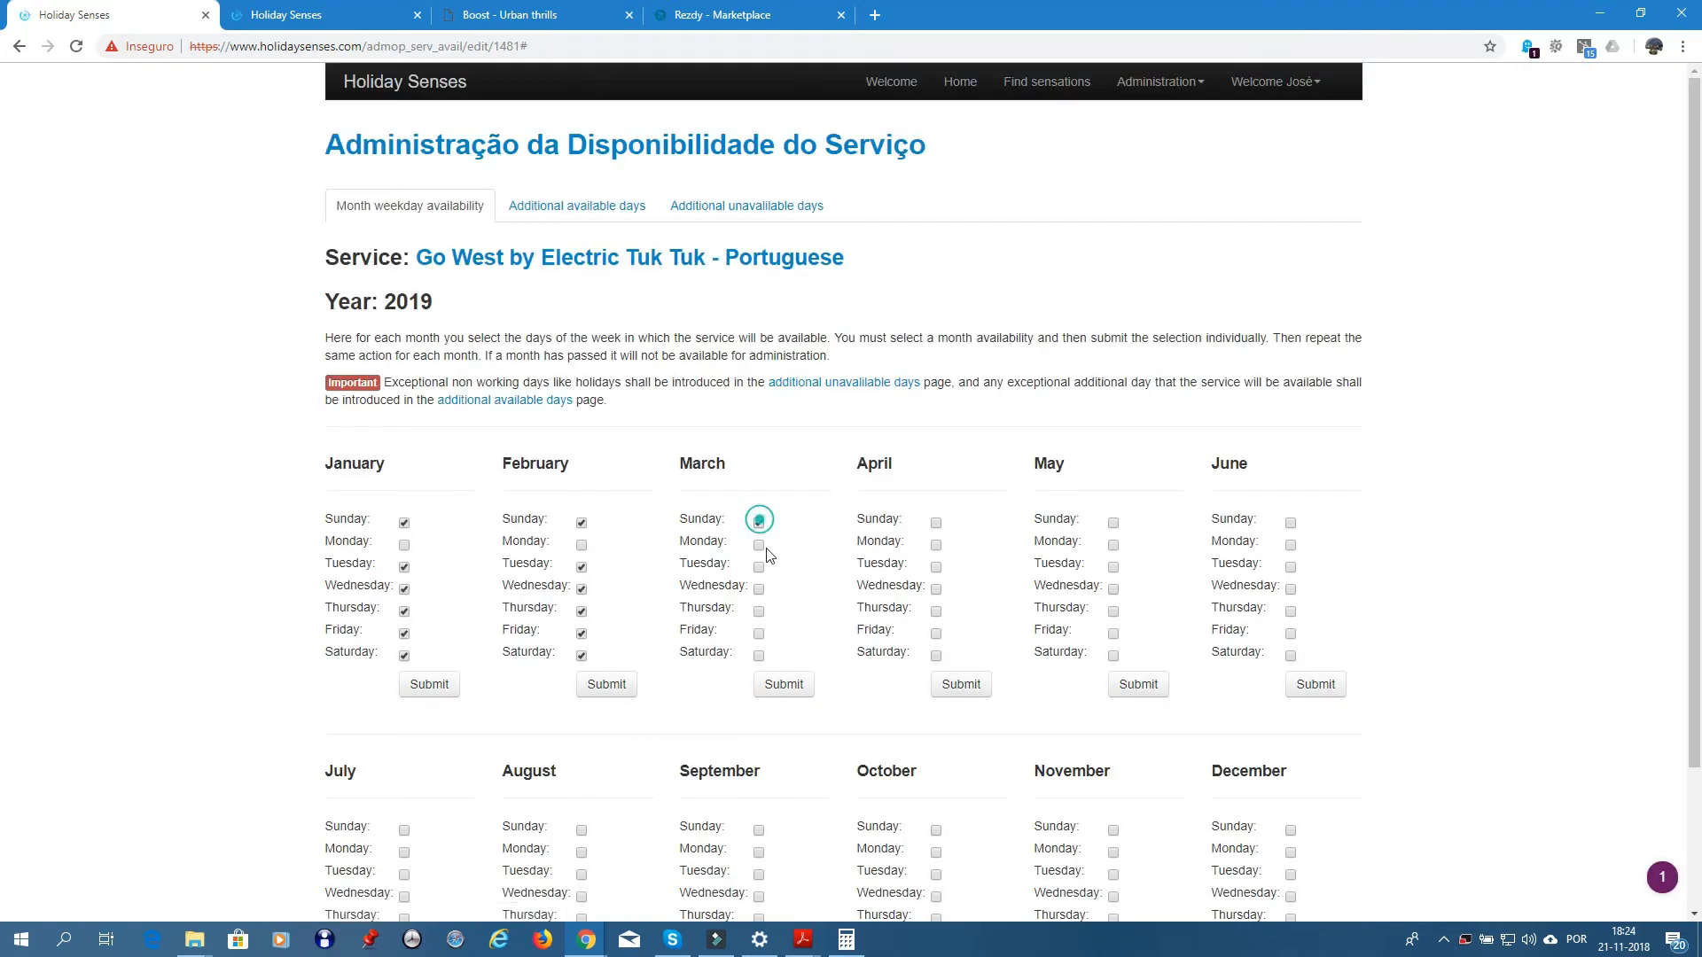
click(758, 567)
click(758, 589)
click(759, 611)
click(759, 634)
click(759, 656)
click(780, 688)
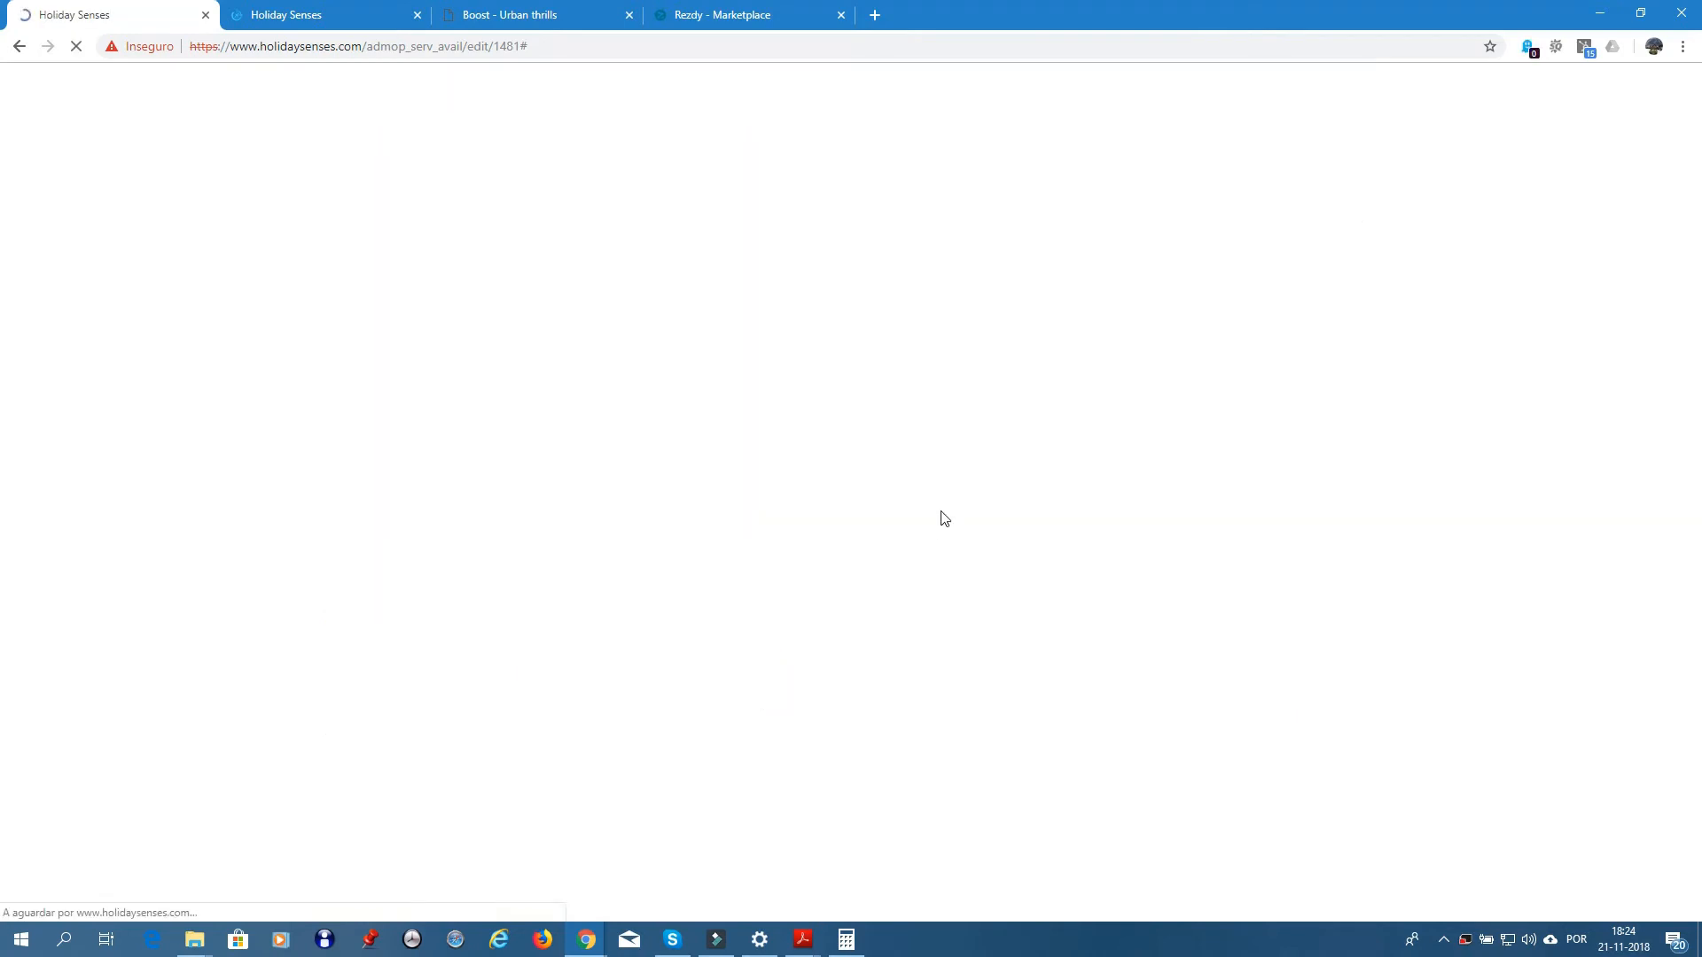
- Make April 2019 available on Sundays, Tuesdays and Thursday through Saturday
click(936, 524)
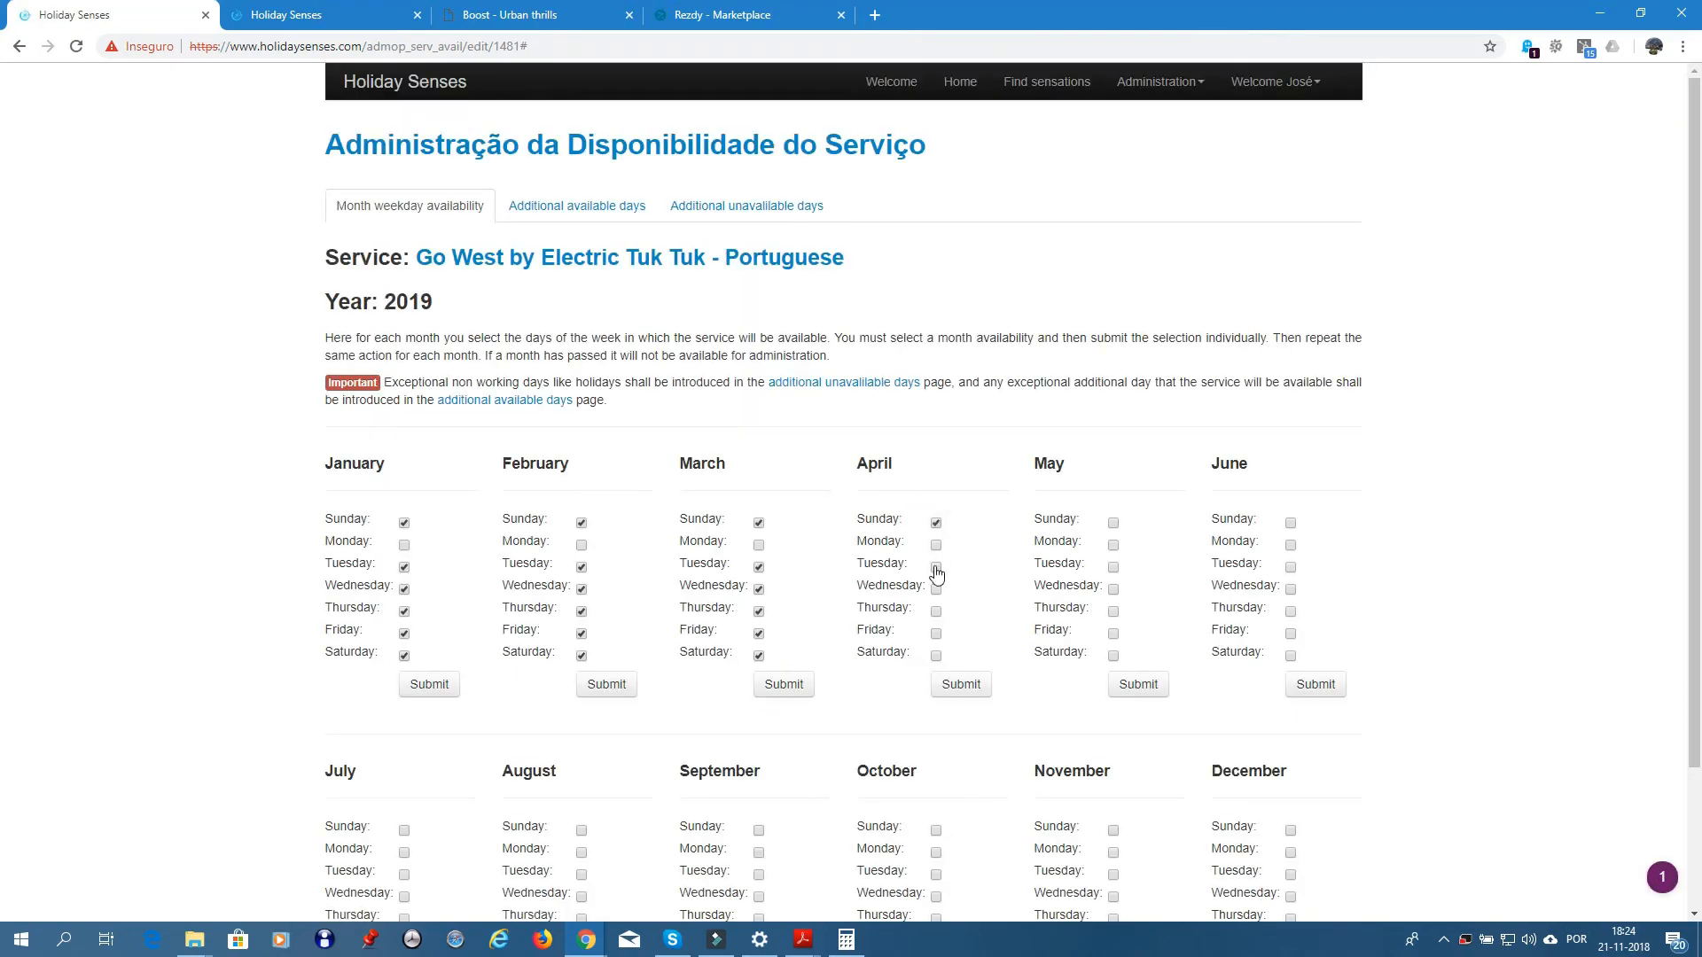
click(936, 568)
click(936, 612)
click(936, 634)
click(936, 656)
click(960, 685)
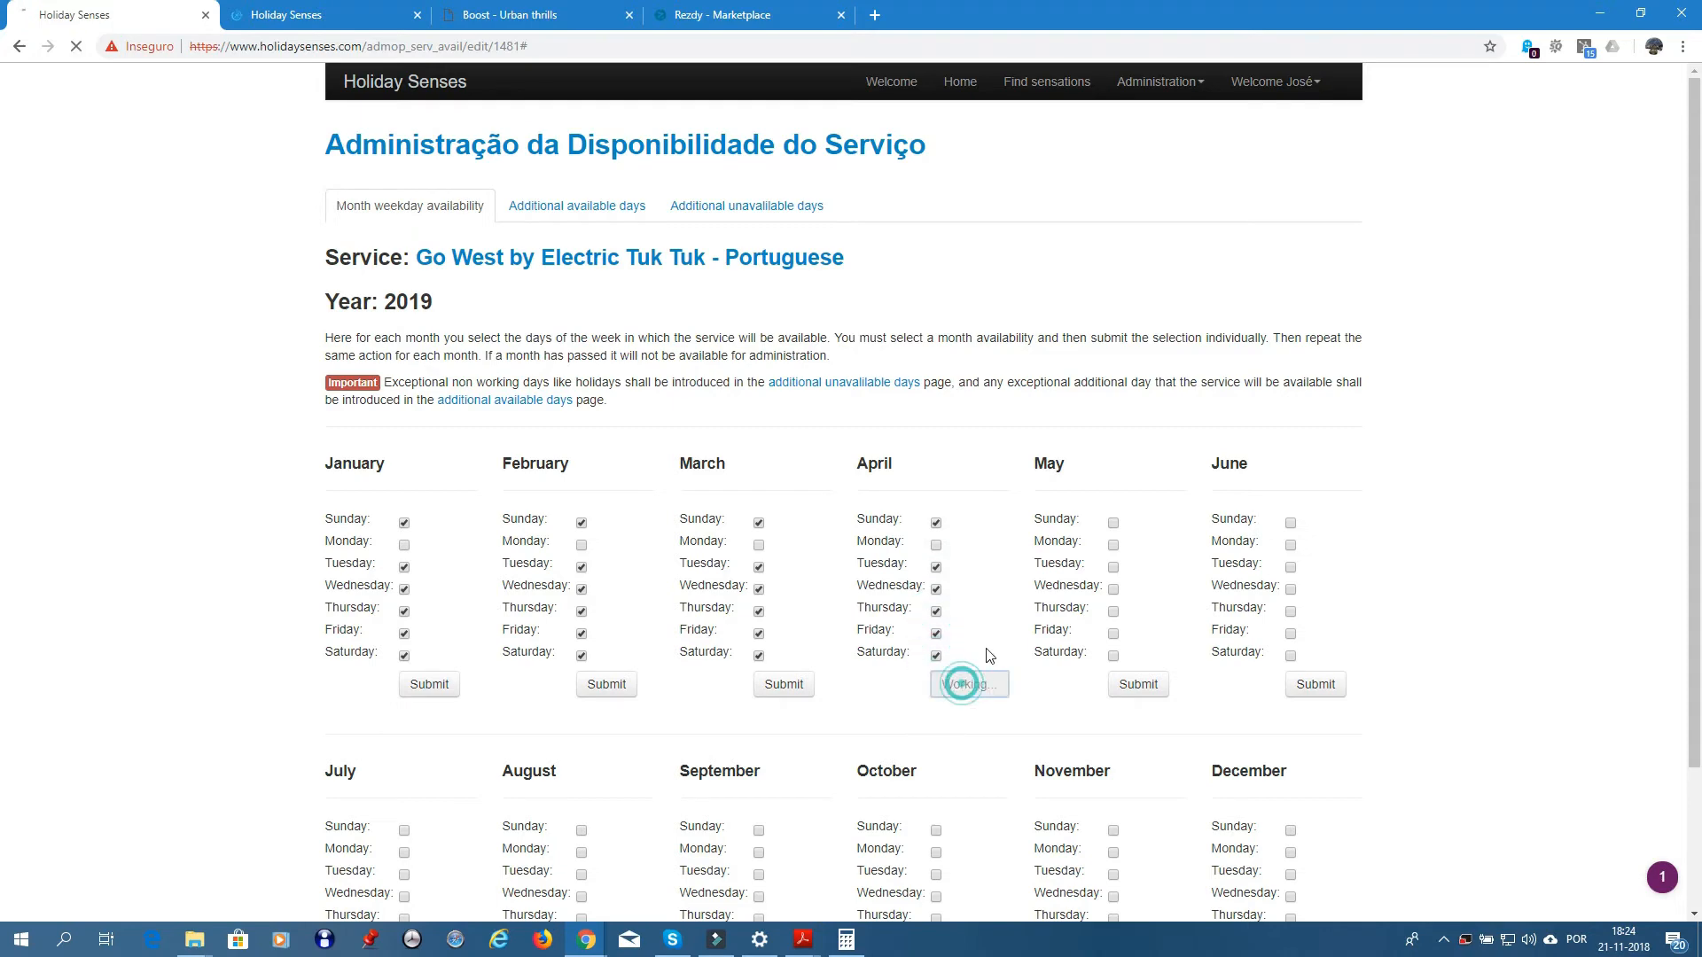
- Make May 2019 available on Sunday and Tuesday through Saturday
click(1113, 524)
click(1113, 568)
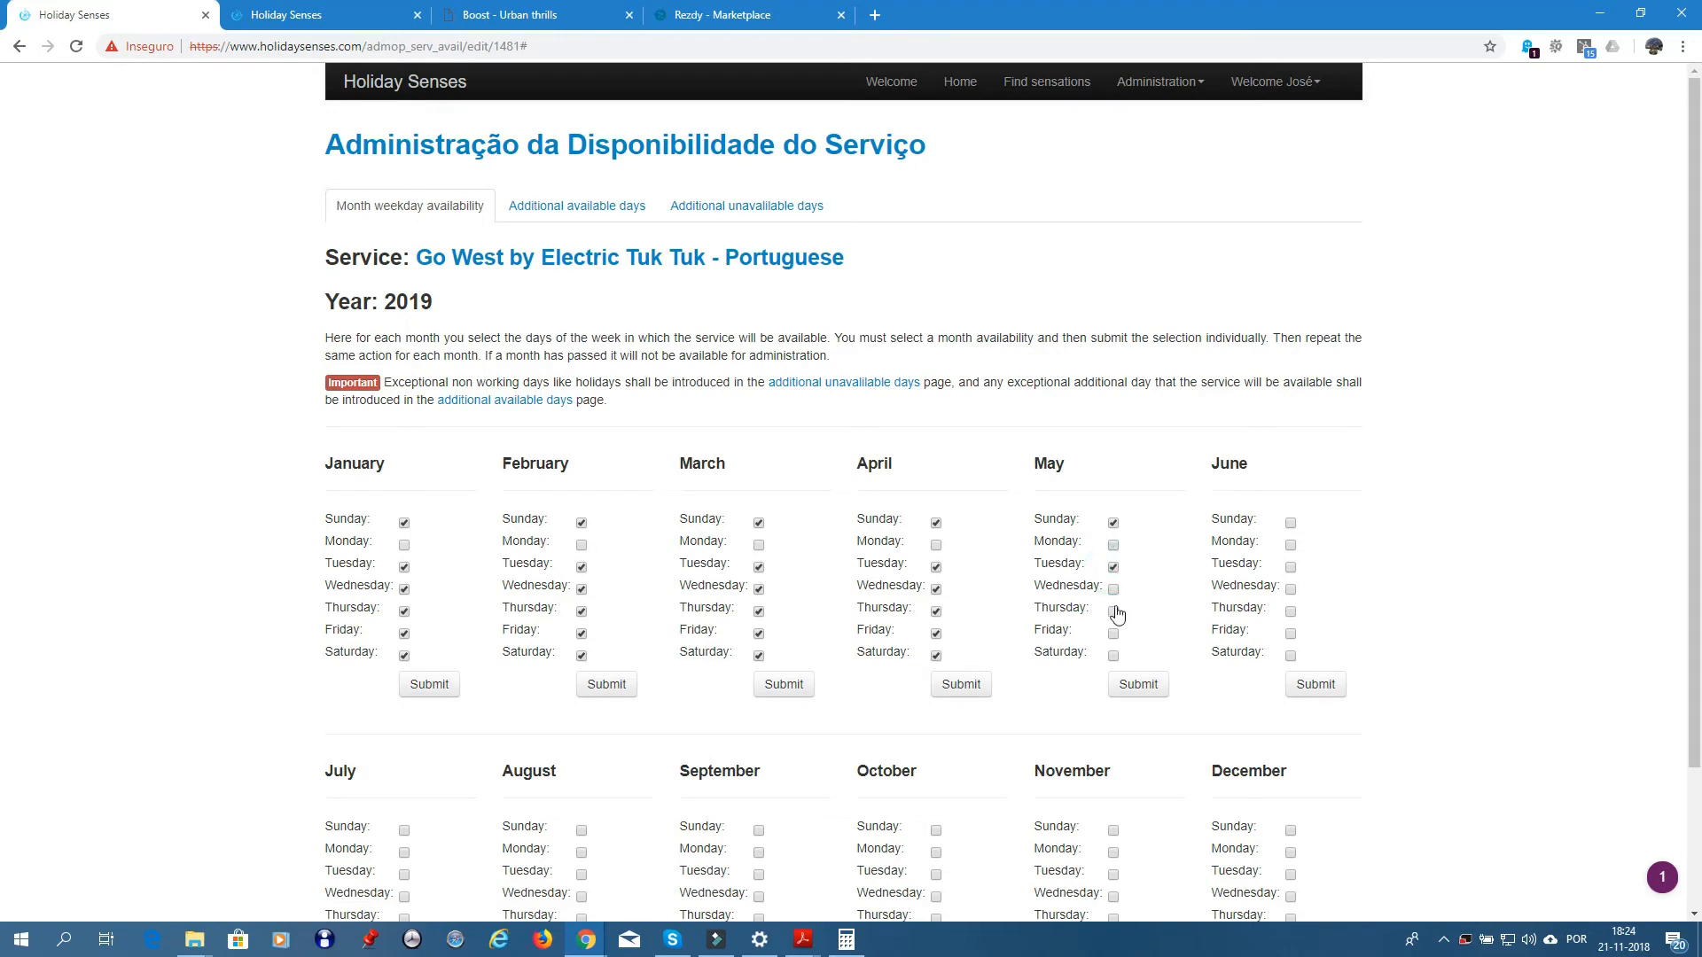
click(1114, 589)
click(1113, 611)
click(1113, 634)
click(1113, 656)
click(1128, 686)
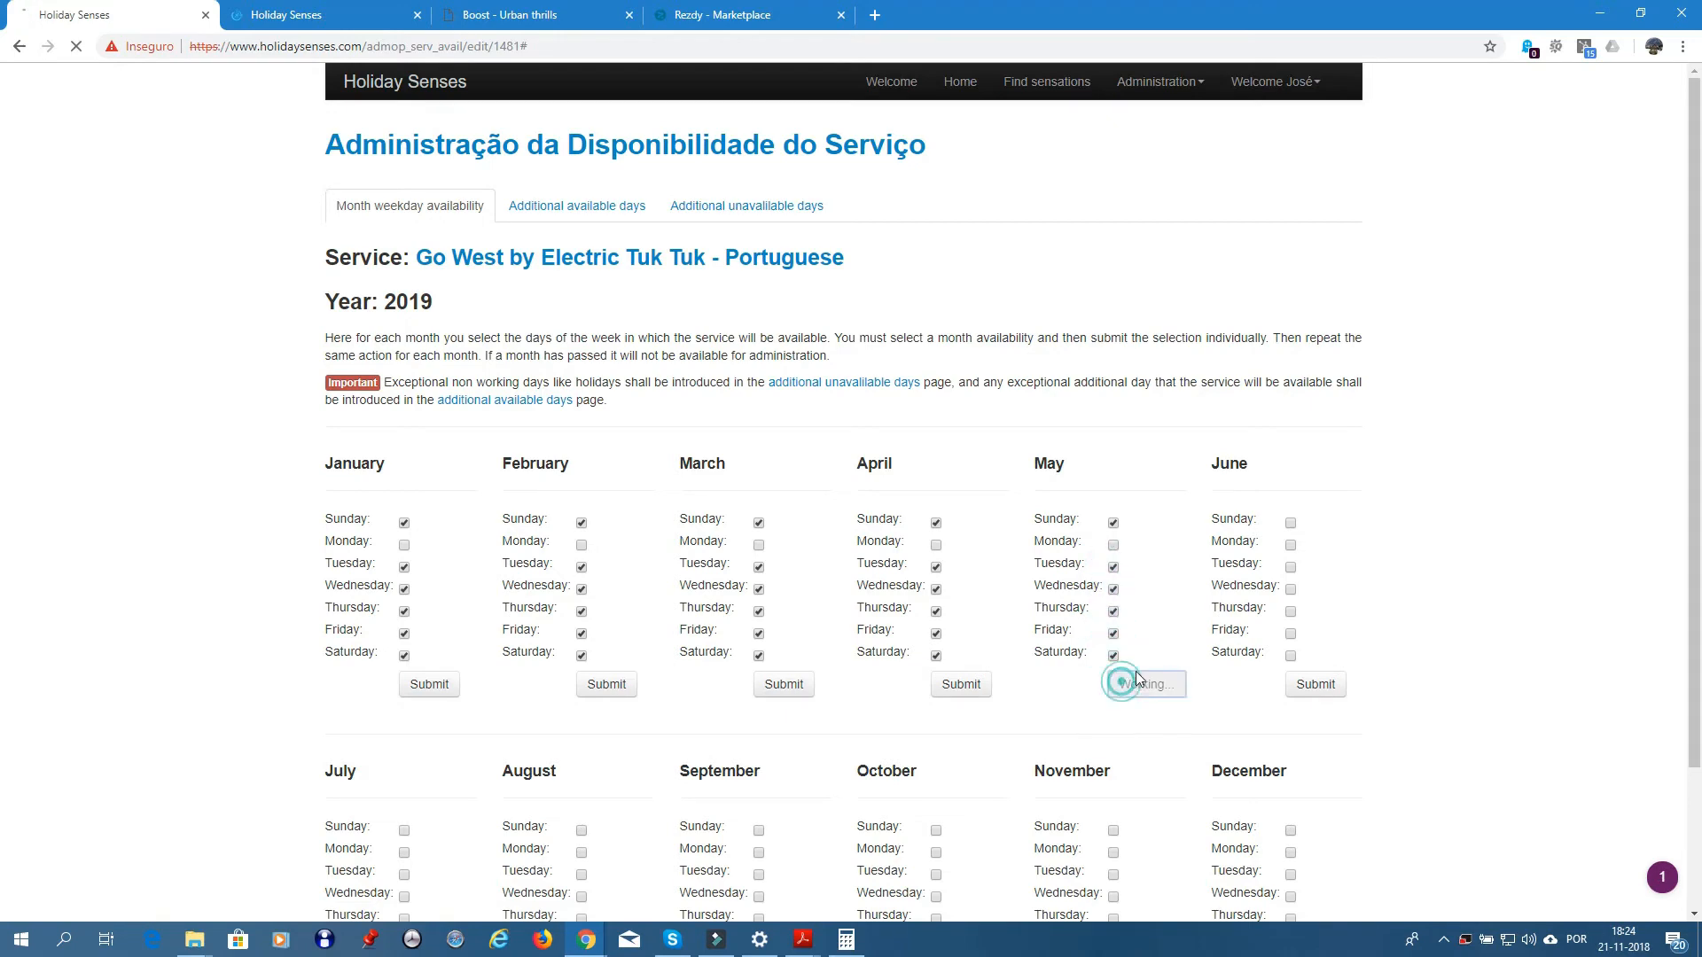
- Make June 2019 available on Sunday and Tuesday through Saturday
click(1290, 525)
click(1291, 568)
click(1290, 590)
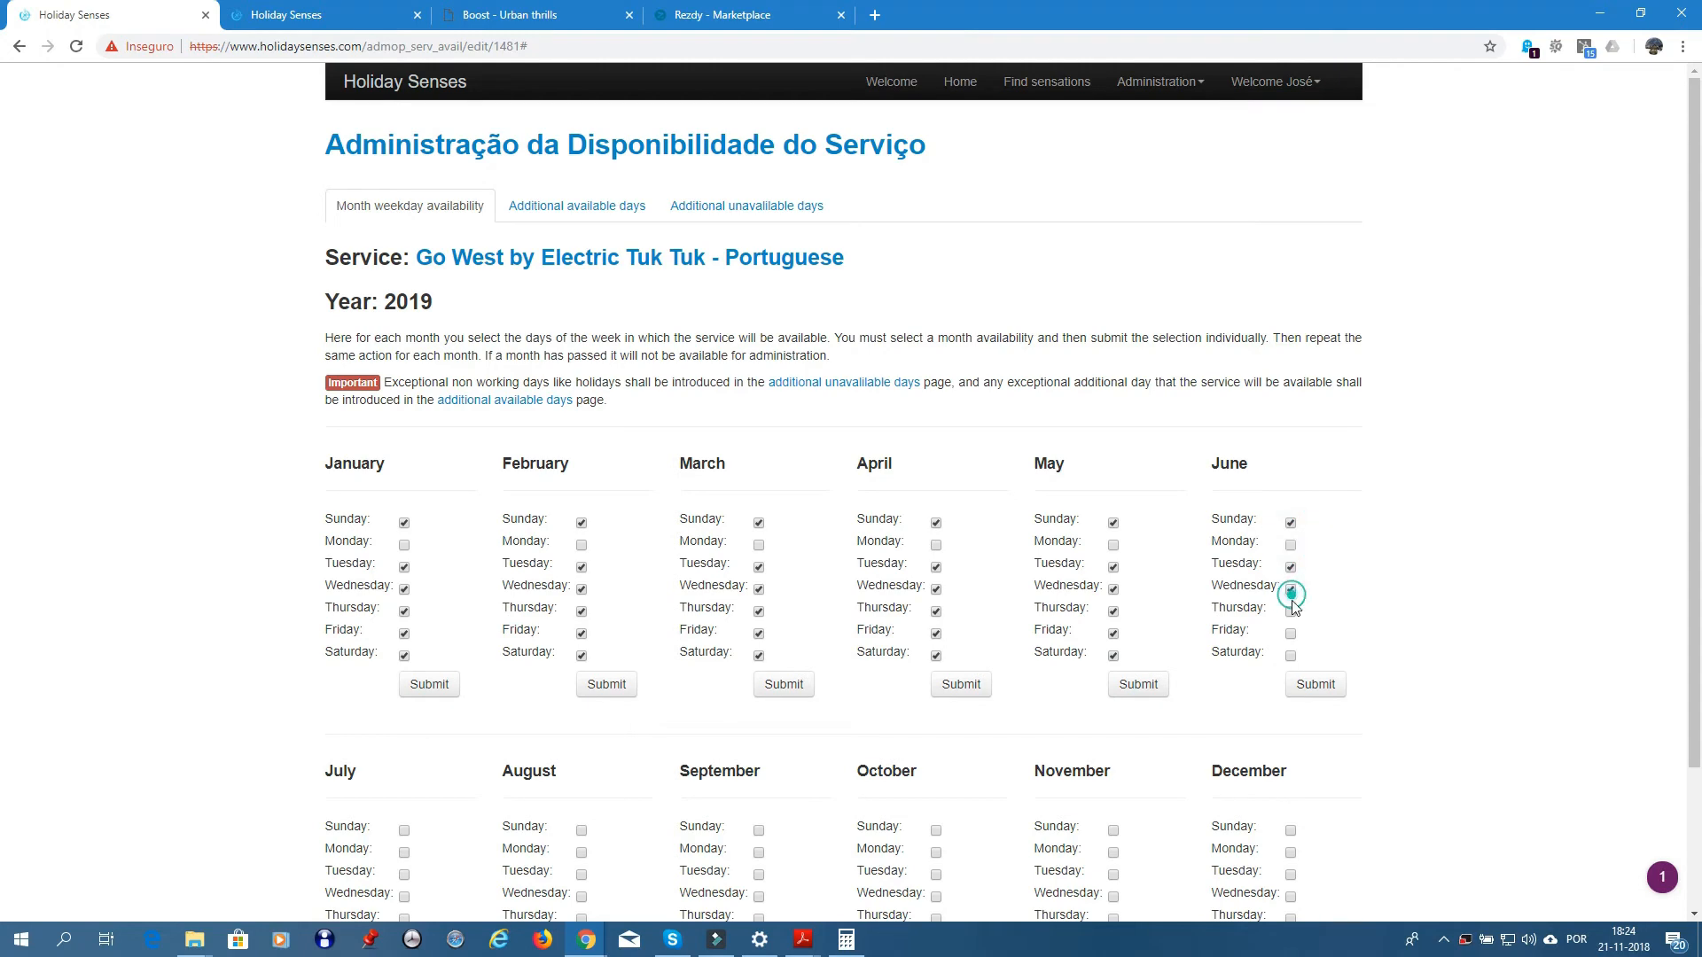
click(1290, 611)
click(1290, 634)
click(1290, 655)
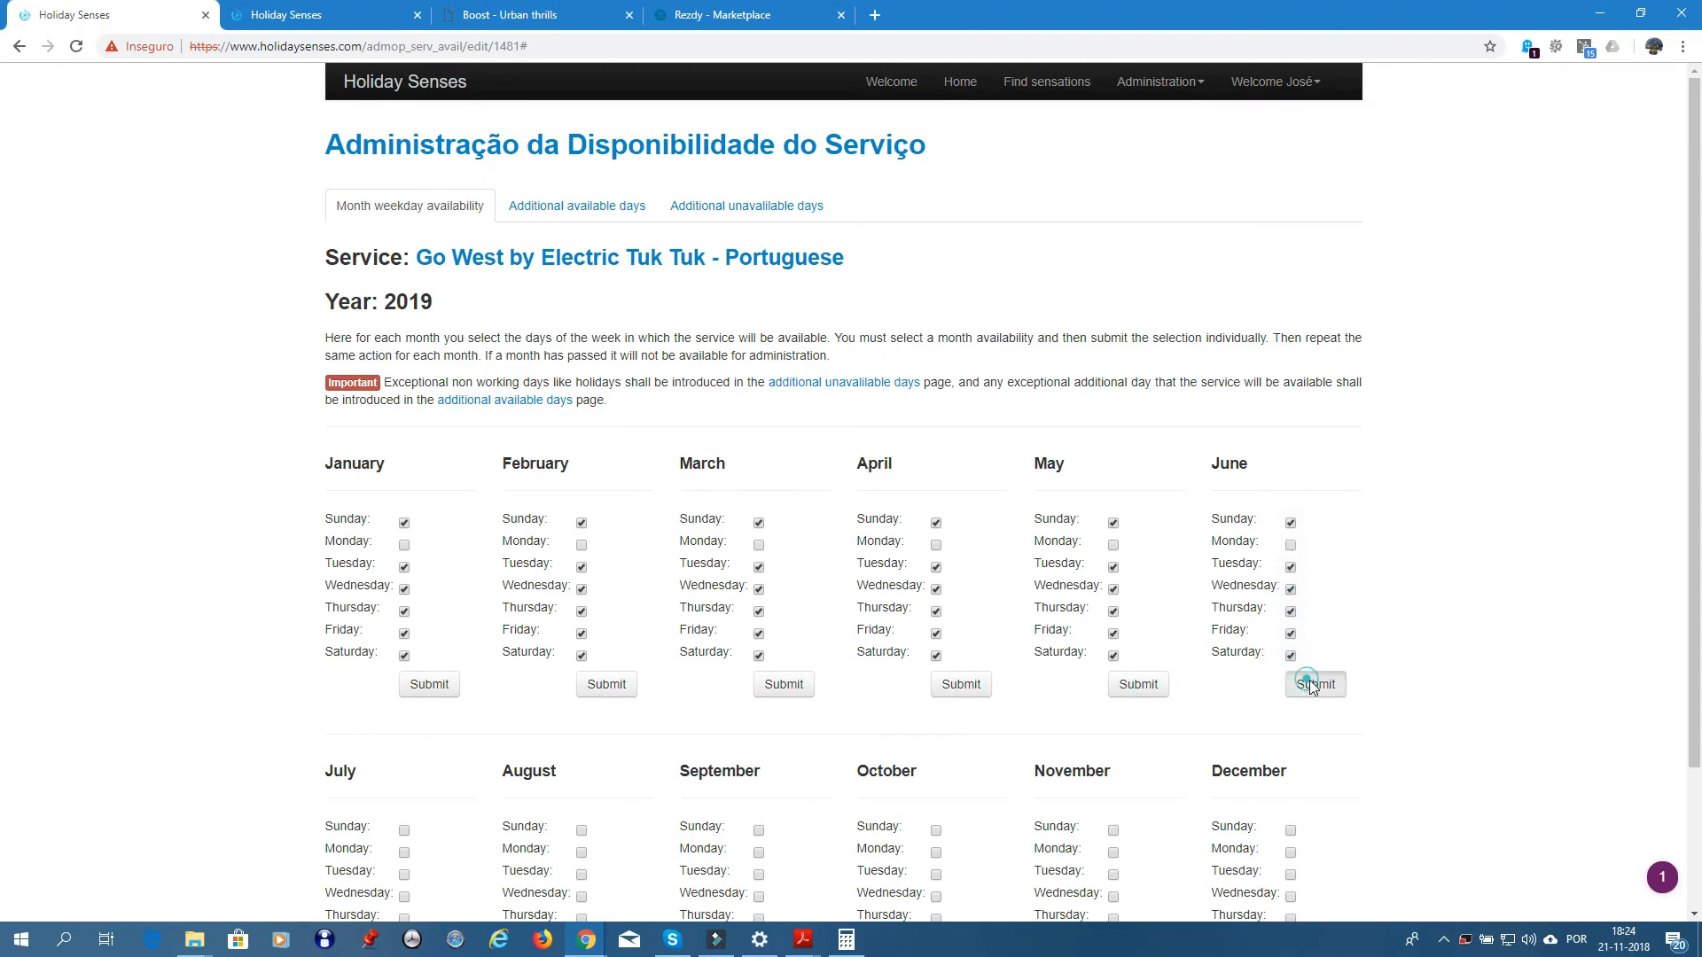
click(1308, 685)
- Make July 2019 available on Tuesday through Saturday
scroll(497, 656, down, 2)
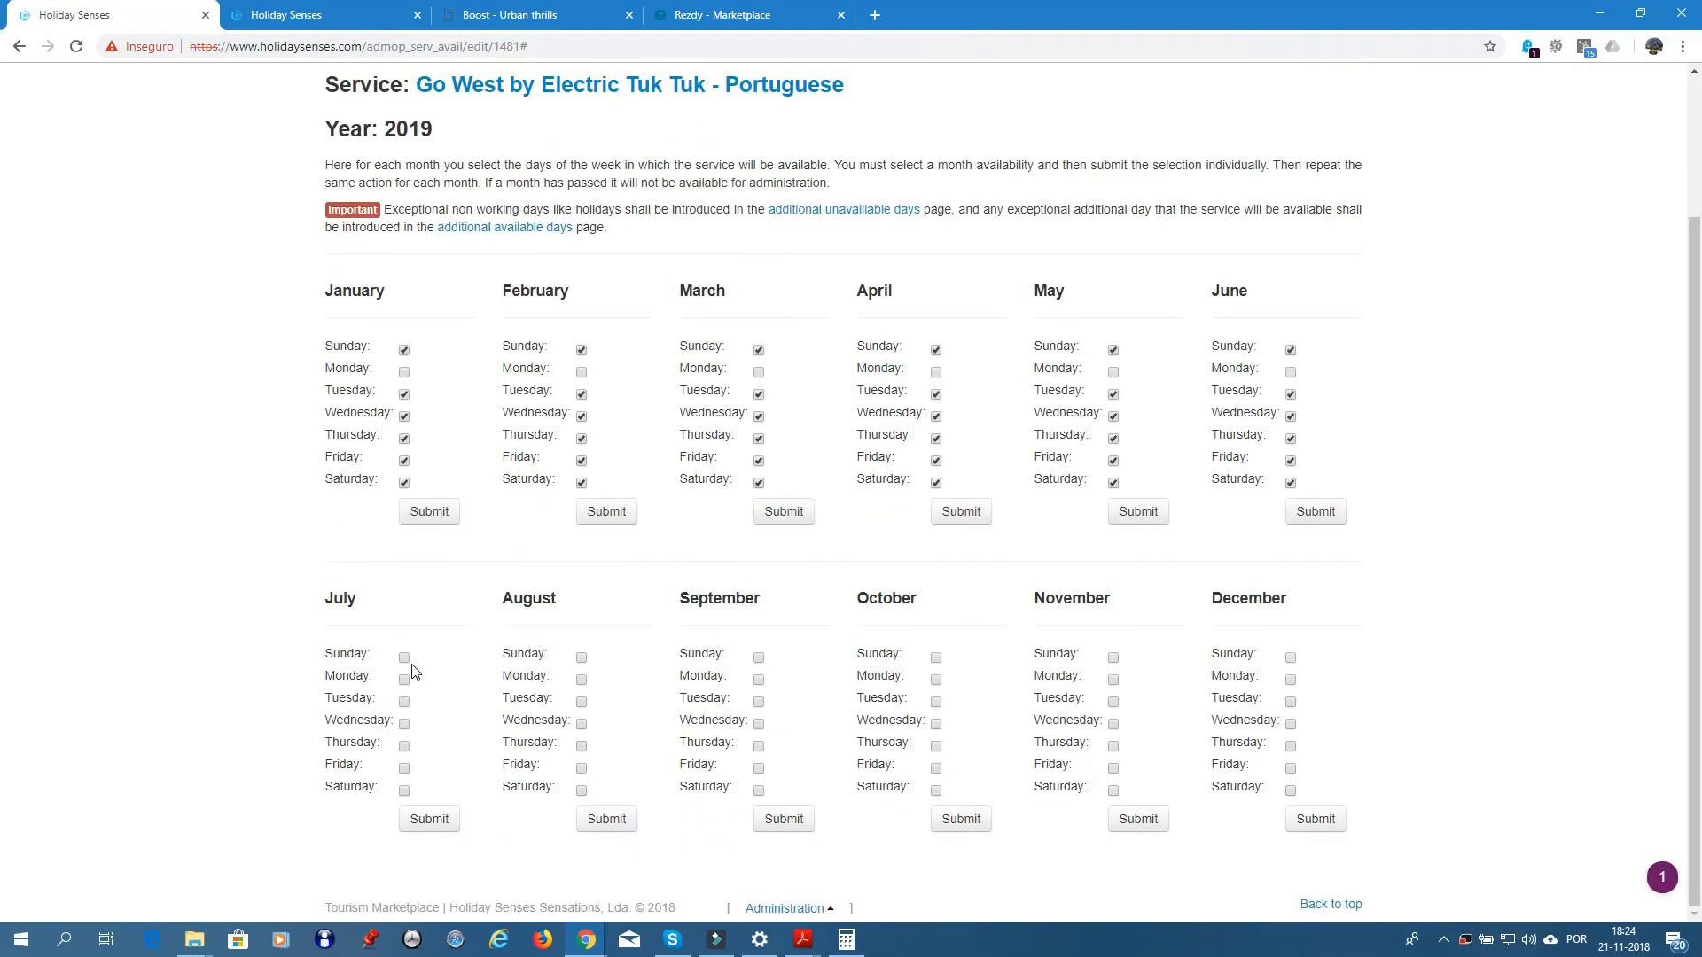
click(406, 702)
click(405, 724)
click(406, 747)
click(405, 768)
click(405, 791)
click(429, 819)
- Make August 2019 available on Tuesday through Saturday
click(581, 702)
click(581, 724)
click(582, 746)
click(581, 769)
click(582, 790)
click(594, 816)
- Make September 2019 available on Sunday and Tuesday through Saturday
click(759, 658)
click(759, 702)
click(758, 724)
click(759, 746)
click(758, 768)
click(758, 791)
click(771, 816)
- Make October 2019 available on Sunday and Tuesday through Saturday
click(935, 658)
click(935, 702)
click(935, 724)
click(936, 746)
click(935, 769)
click(935, 790)
click(955, 817)
- Make November 2019 available on Sunday and Tuesday through Saturday
click(1113, 660)
click(1113, 702)
click(1113, 724)
click(1114, 746)
click(1113, 769)
click(1113, 791)
click(1129, 820)
- Make December 2019 available on Sunday and Tuesday through Saturday
click(1290, 658)
click(1290, 702)
click(1291, 725)
click(1291, 747)
click(1291, 769)
click(1291, 790)
click(1303, 822)
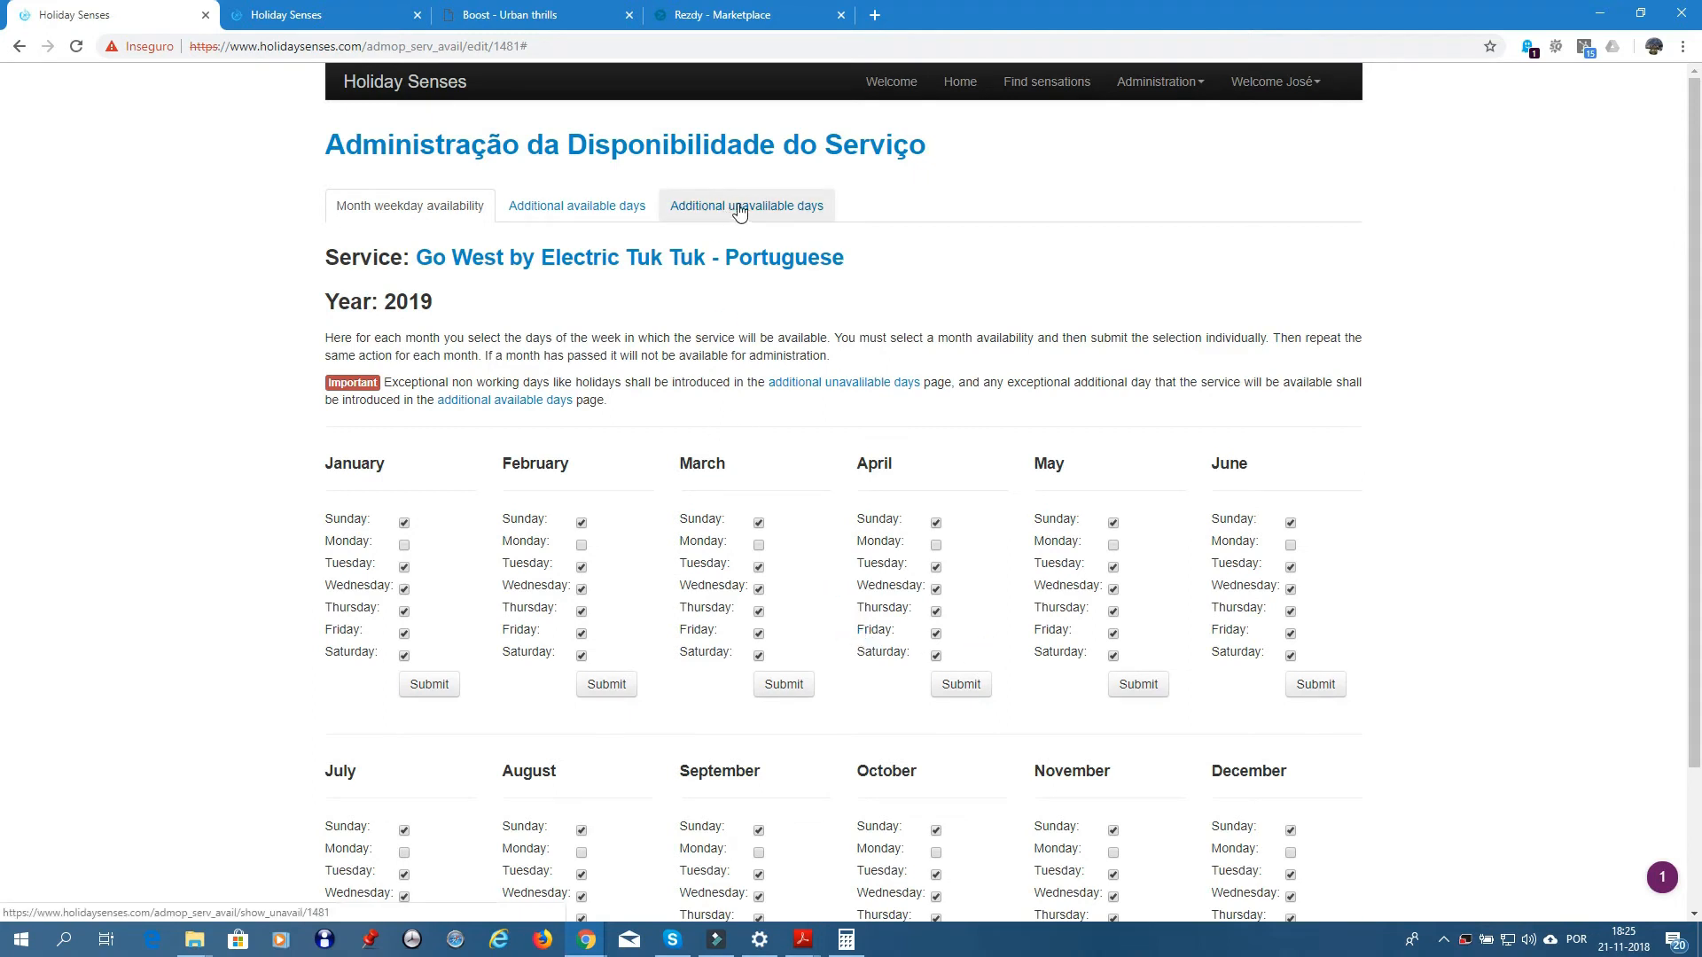
click(297, 15)
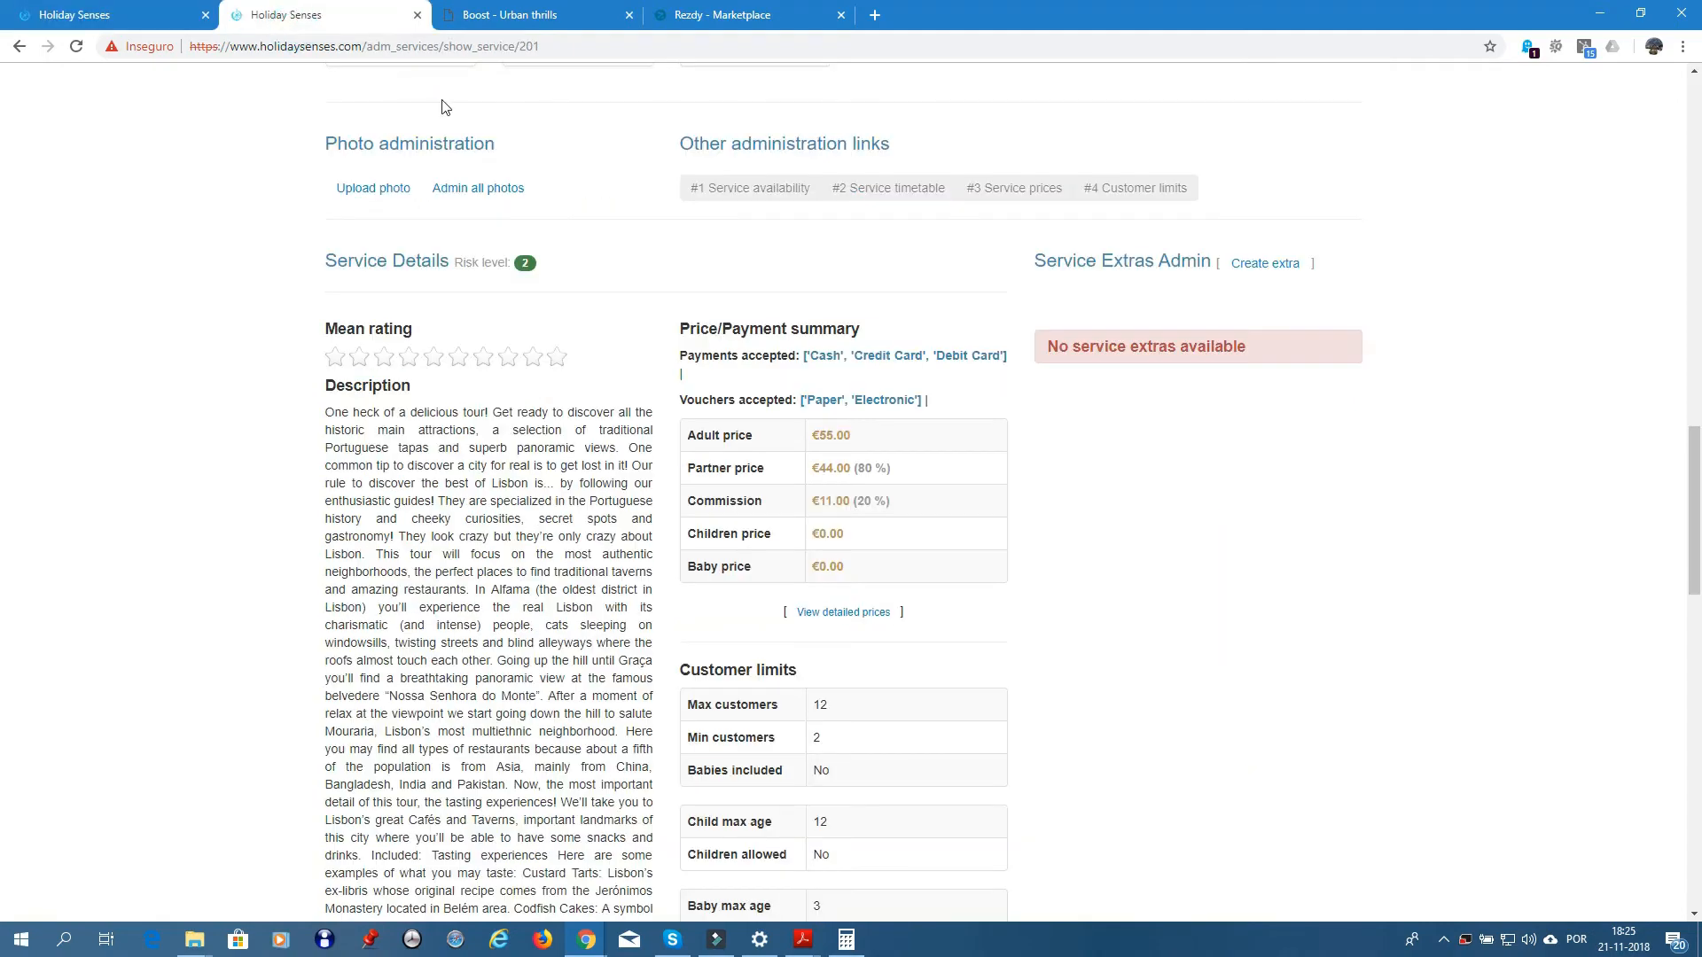
scroll(952, 292, up, 20)
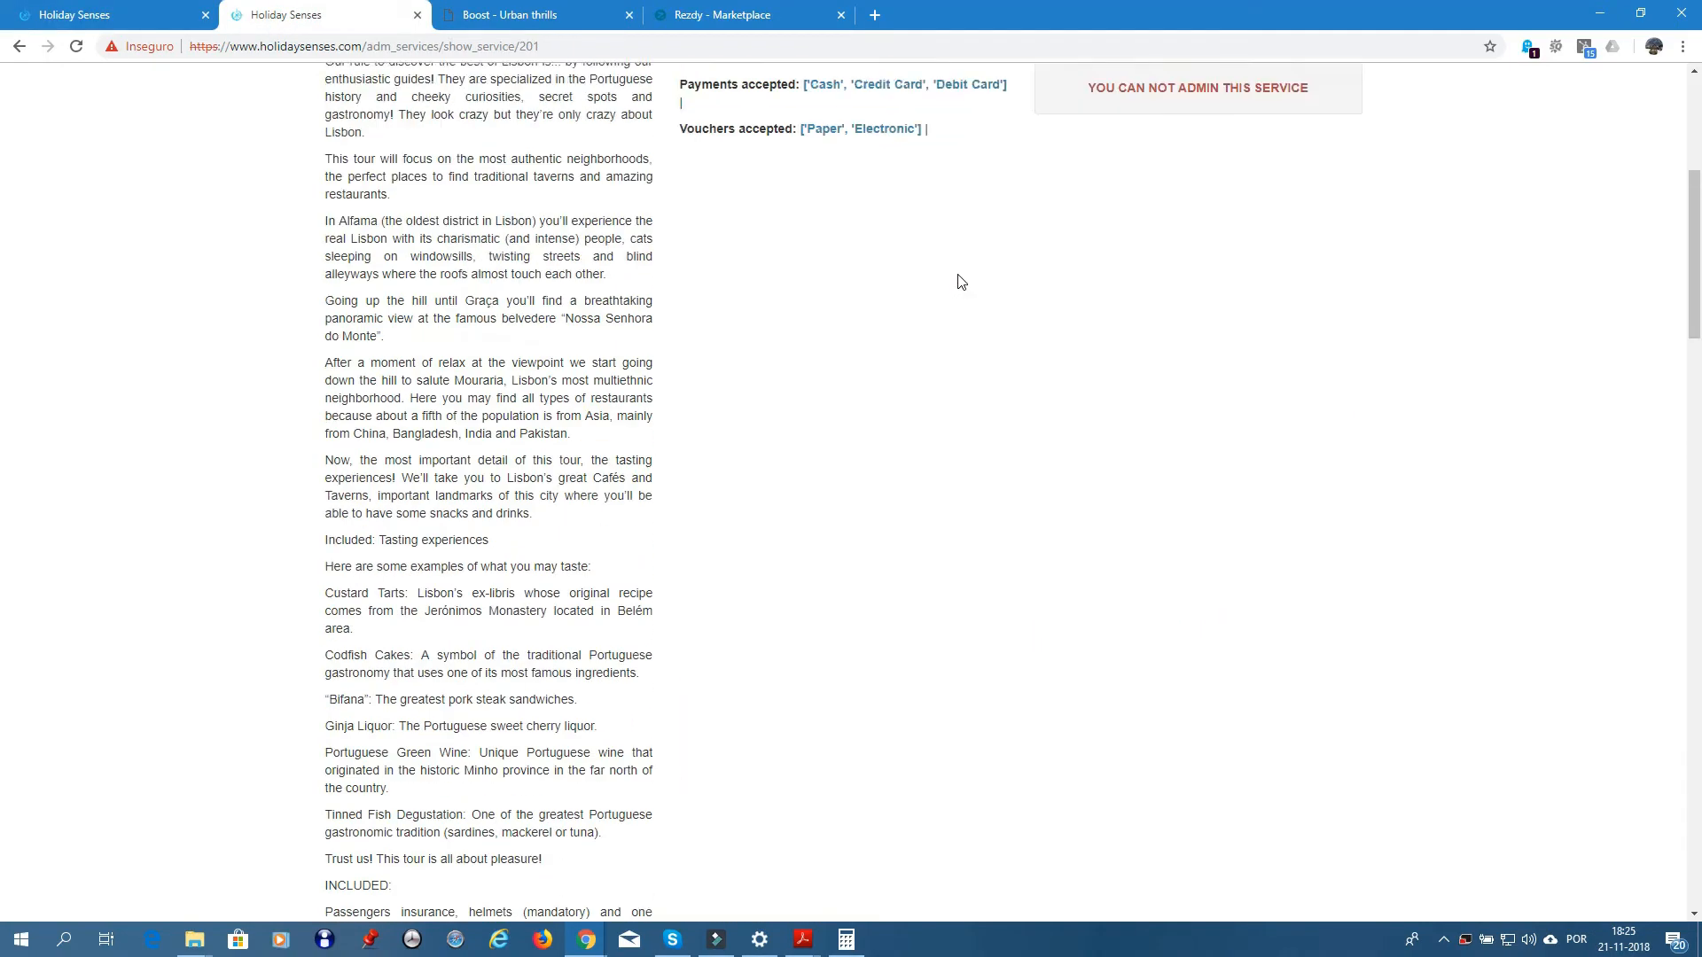
click(1197, 485)
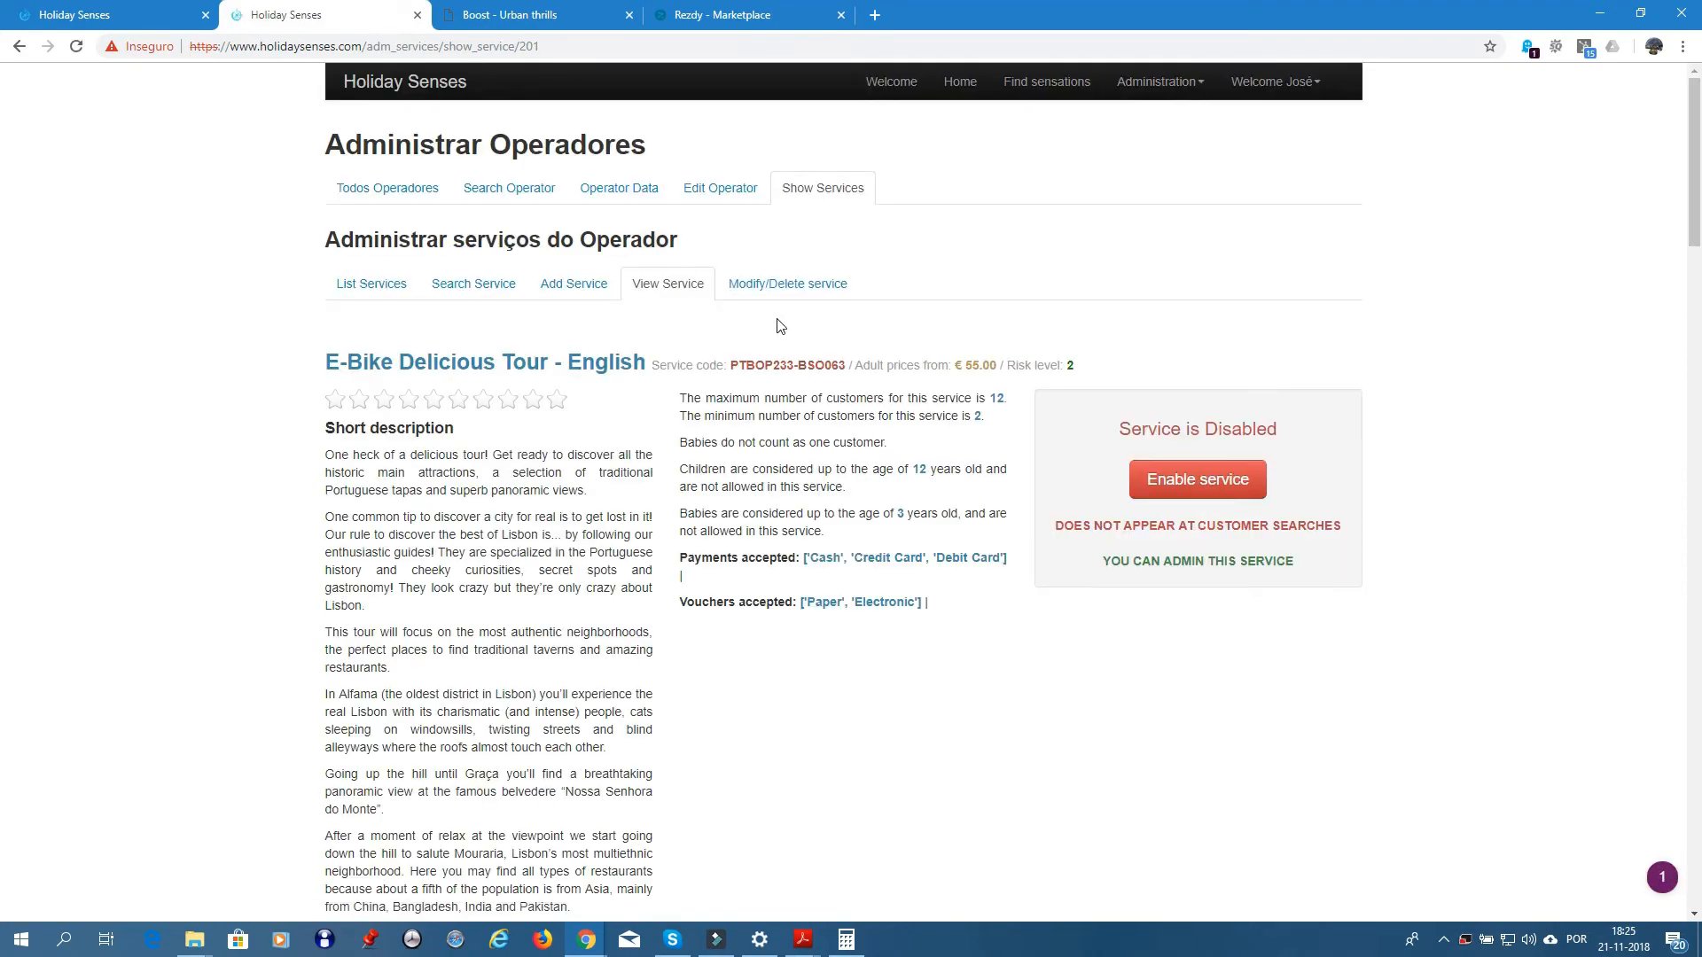
scroll(842, 416, down, 10)
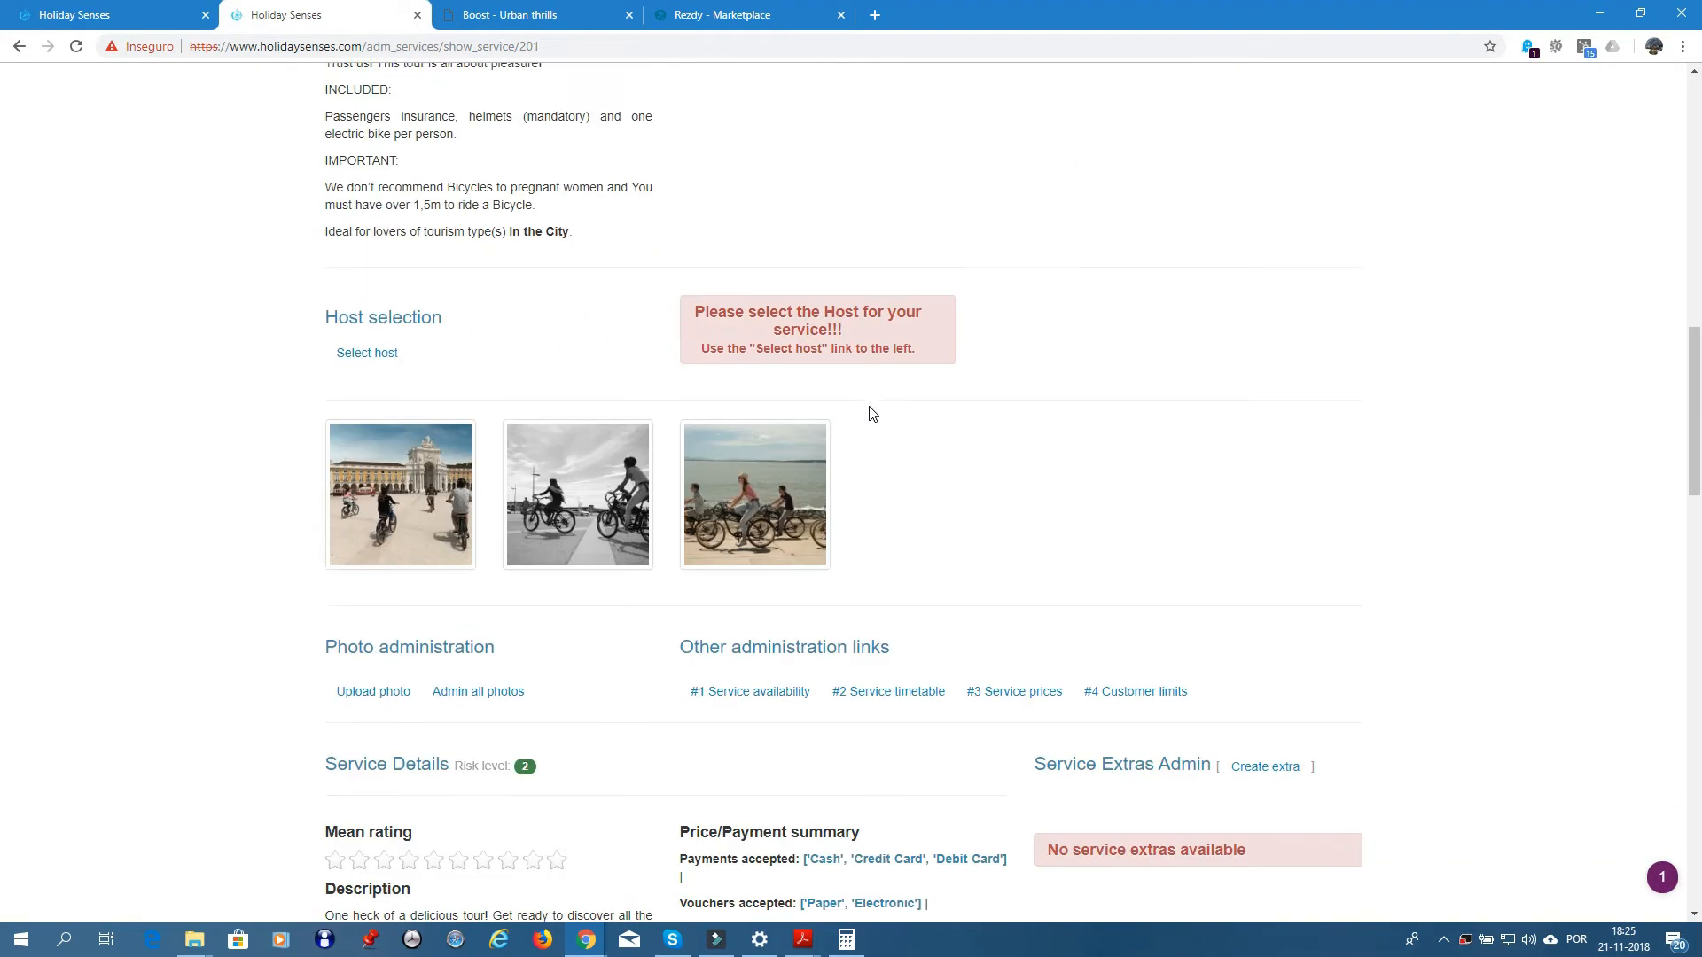
click(765, 634)
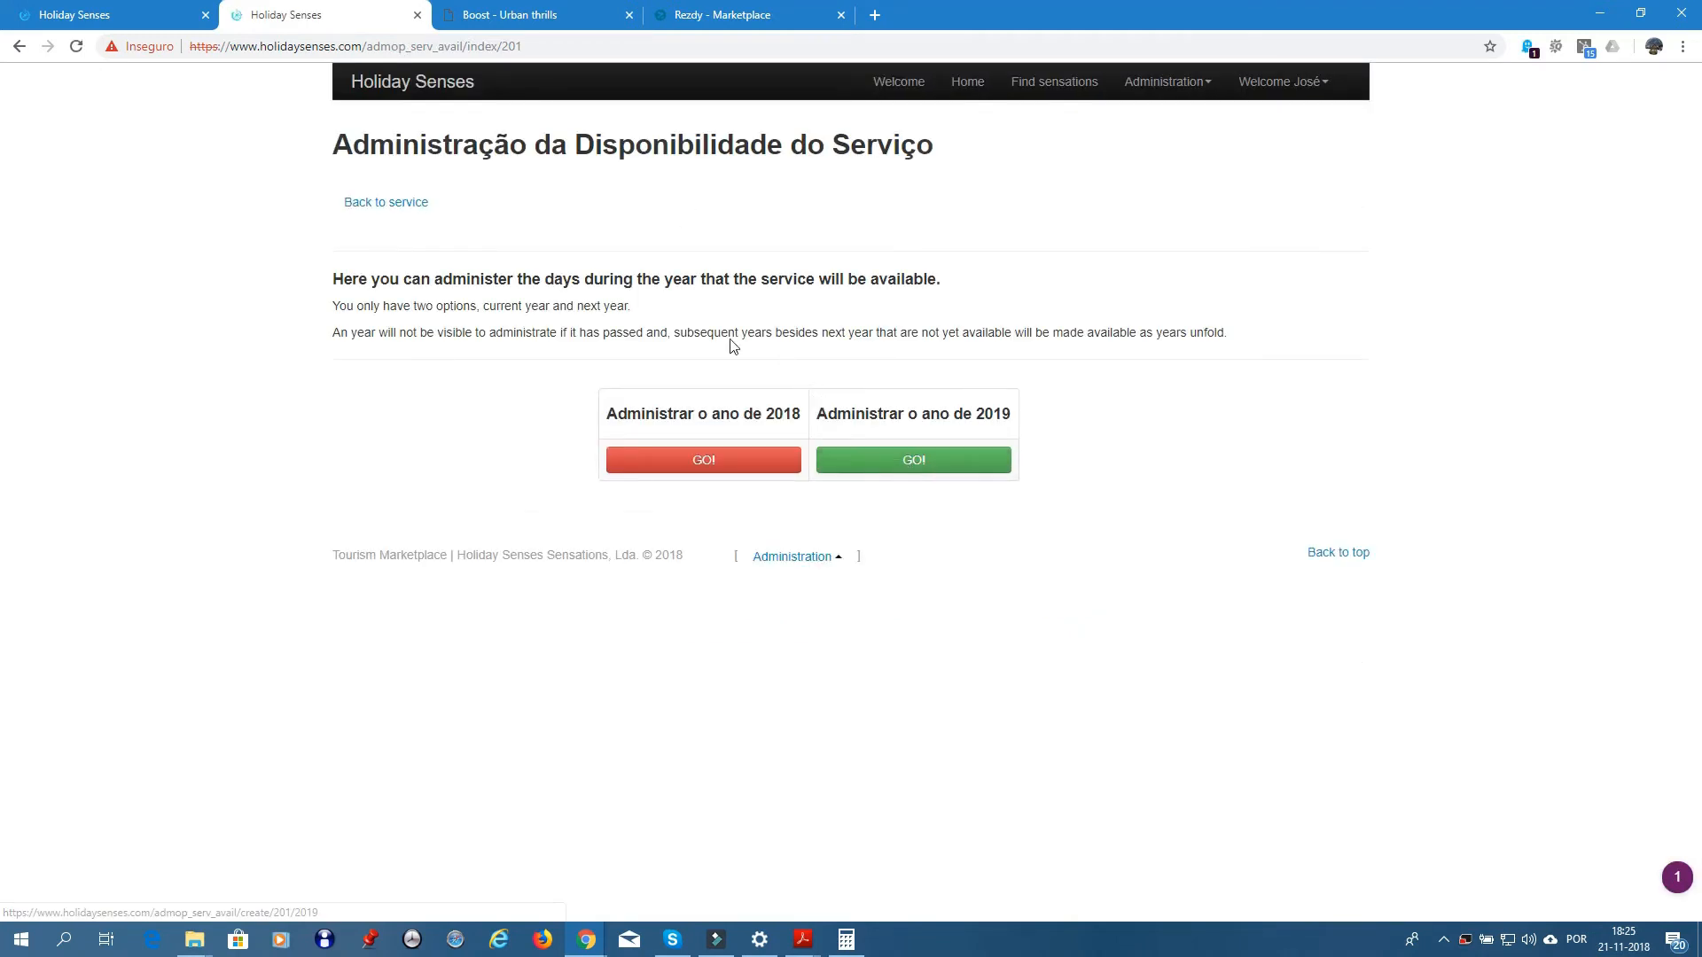
click(747, 462)
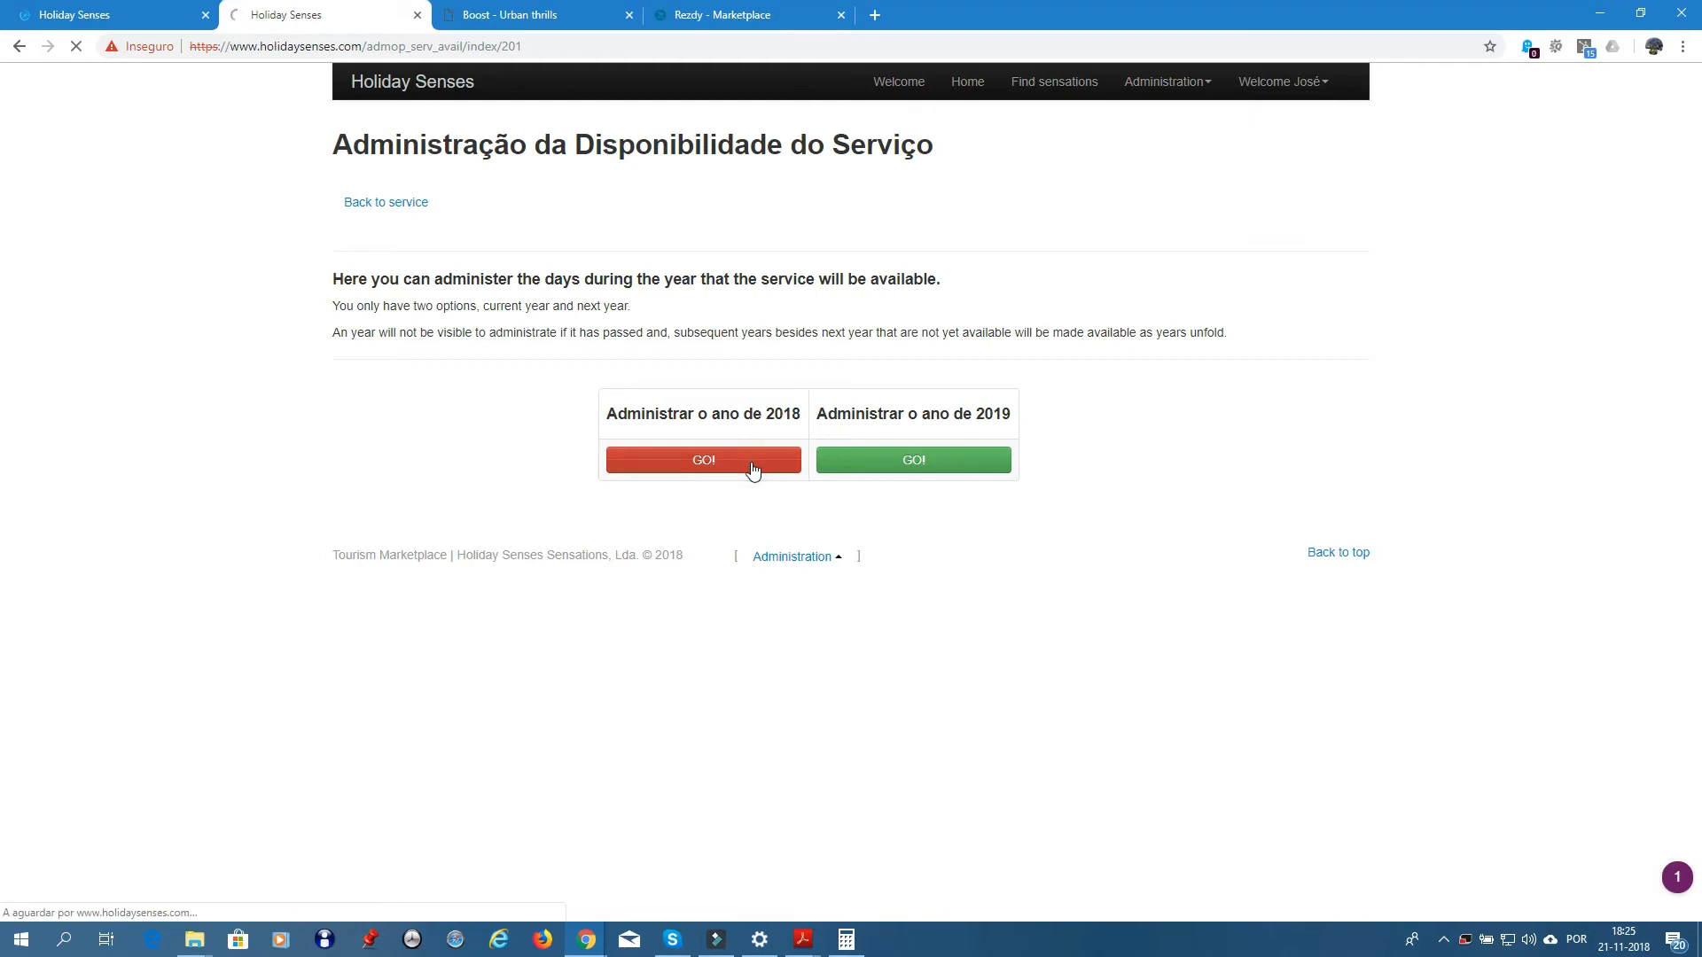
click(764, 209)
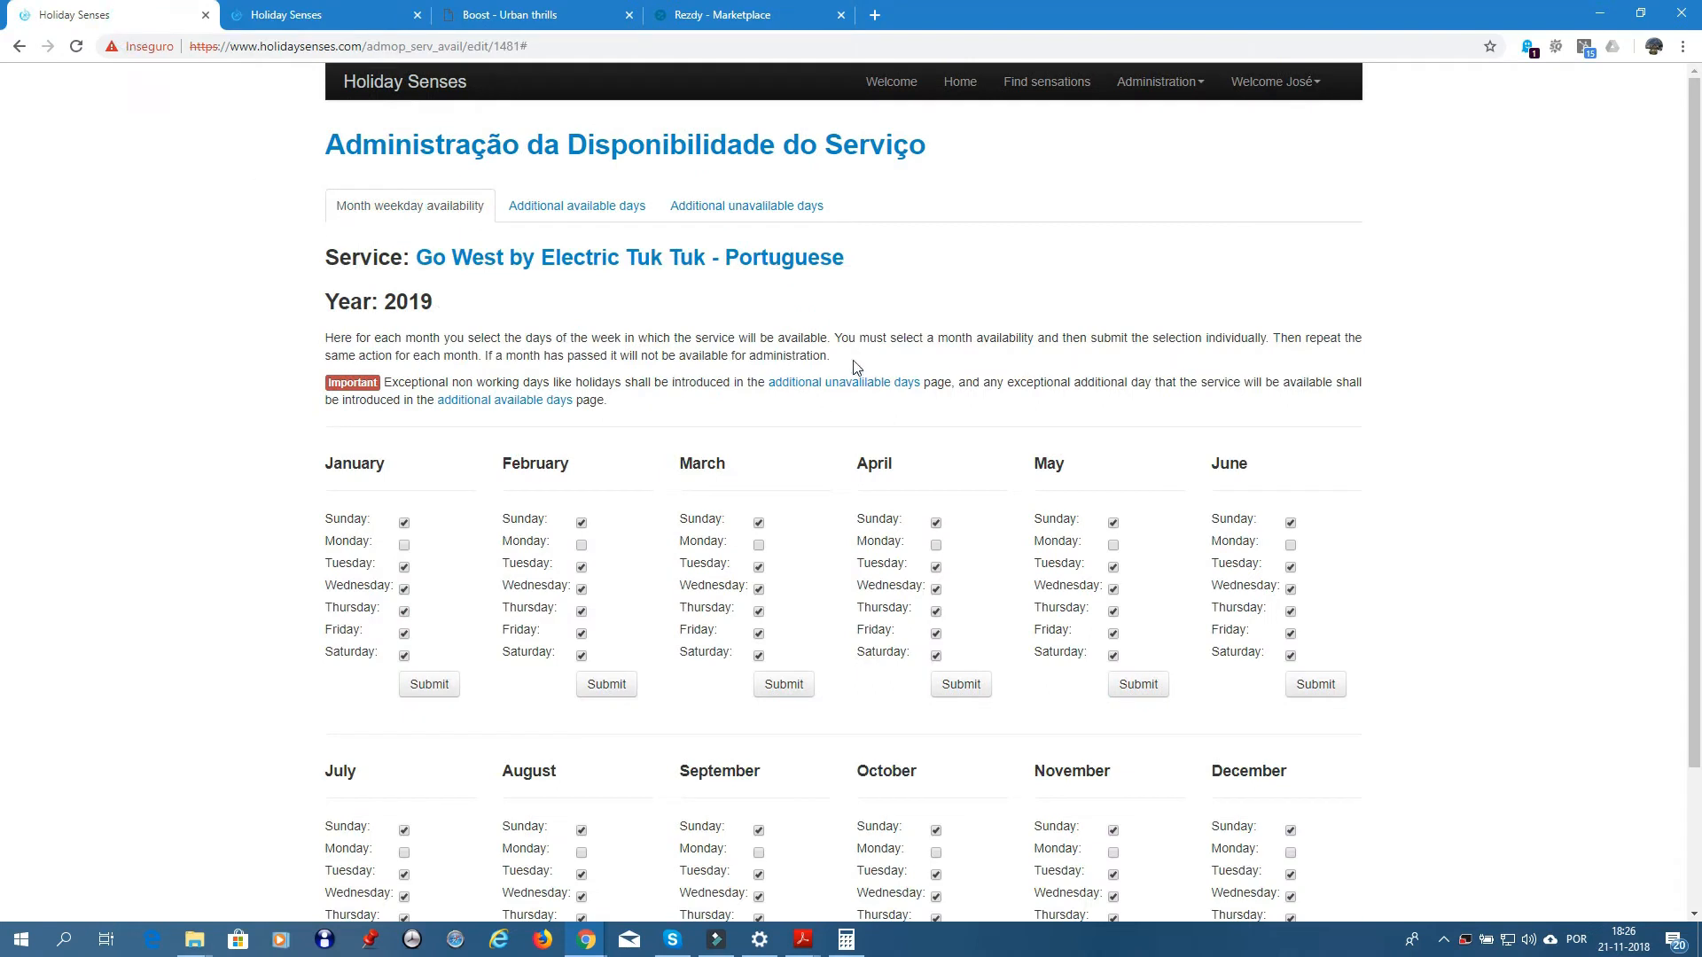
- Add 1 January 2018 as an additional unavailable day
click(732, 211)
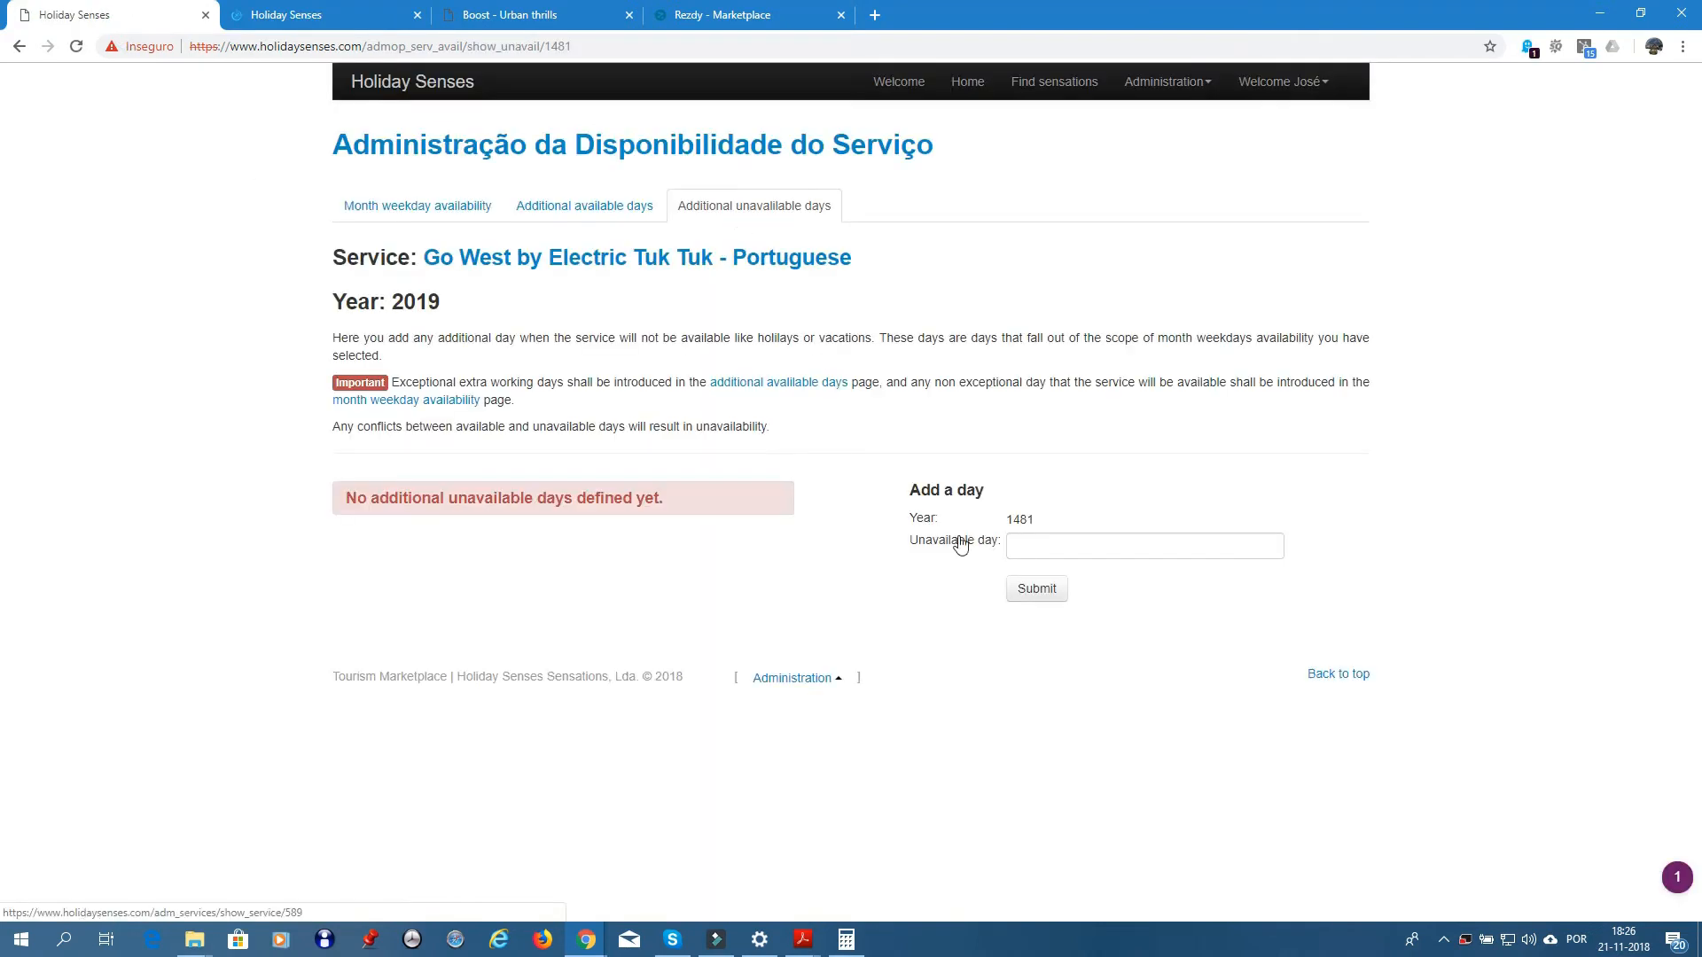
click(1062, 545)
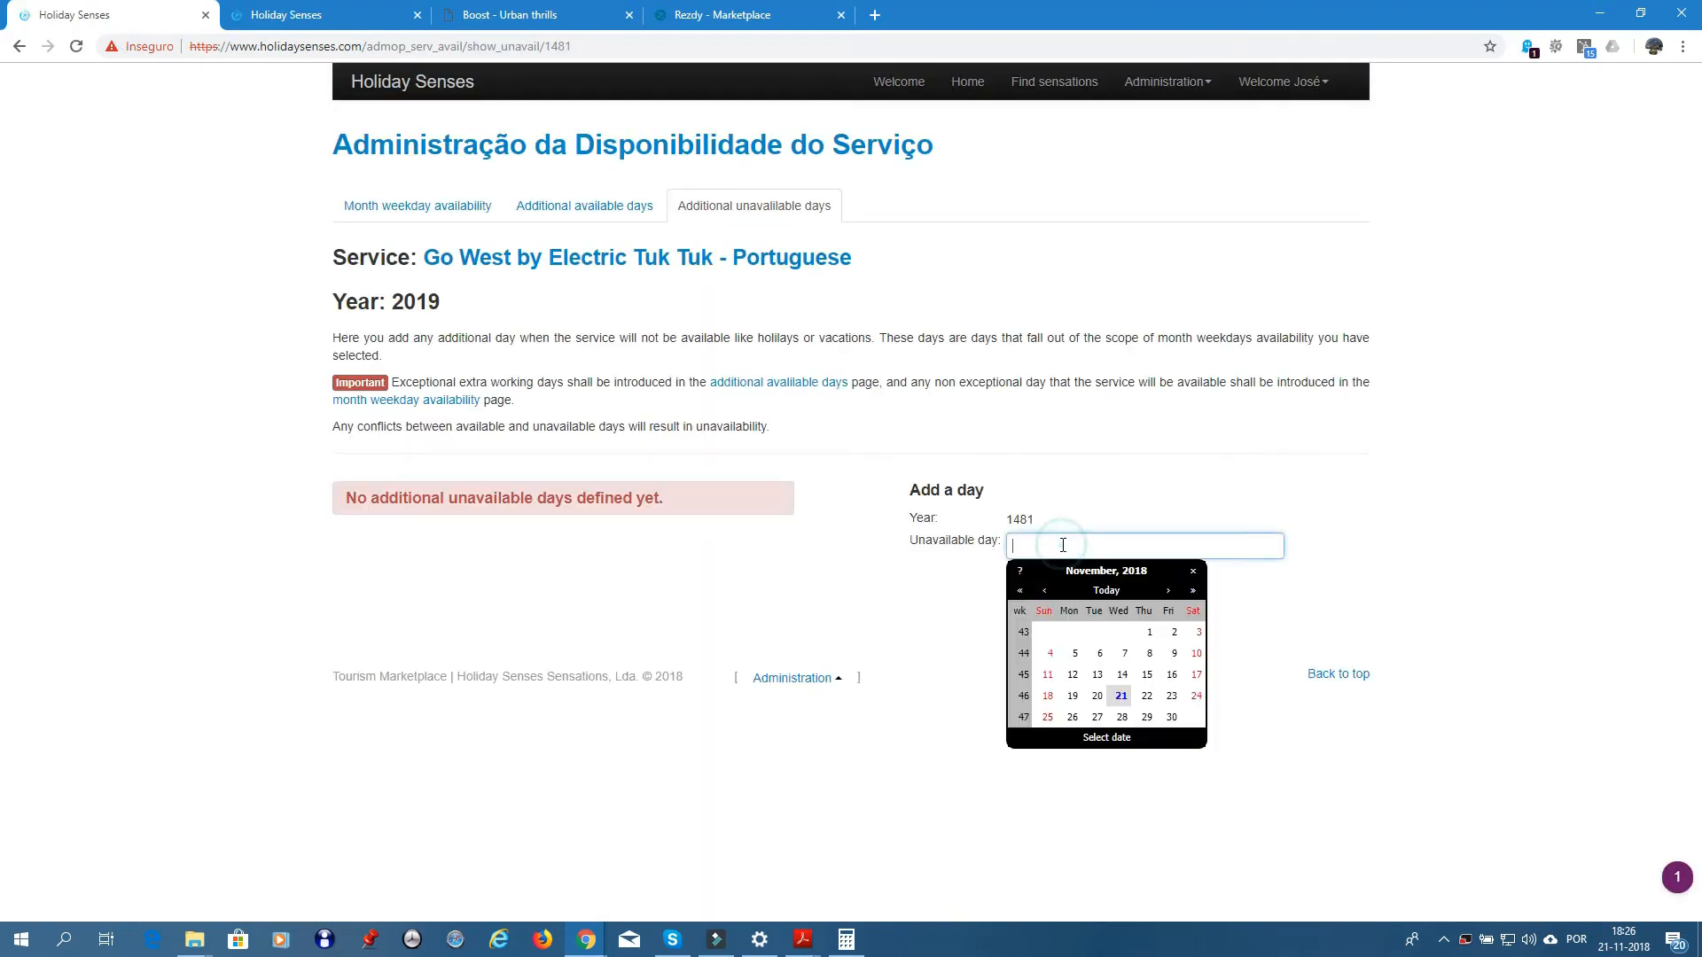
click(1043, 591)
click(1044, 591)
click(1044, 592)
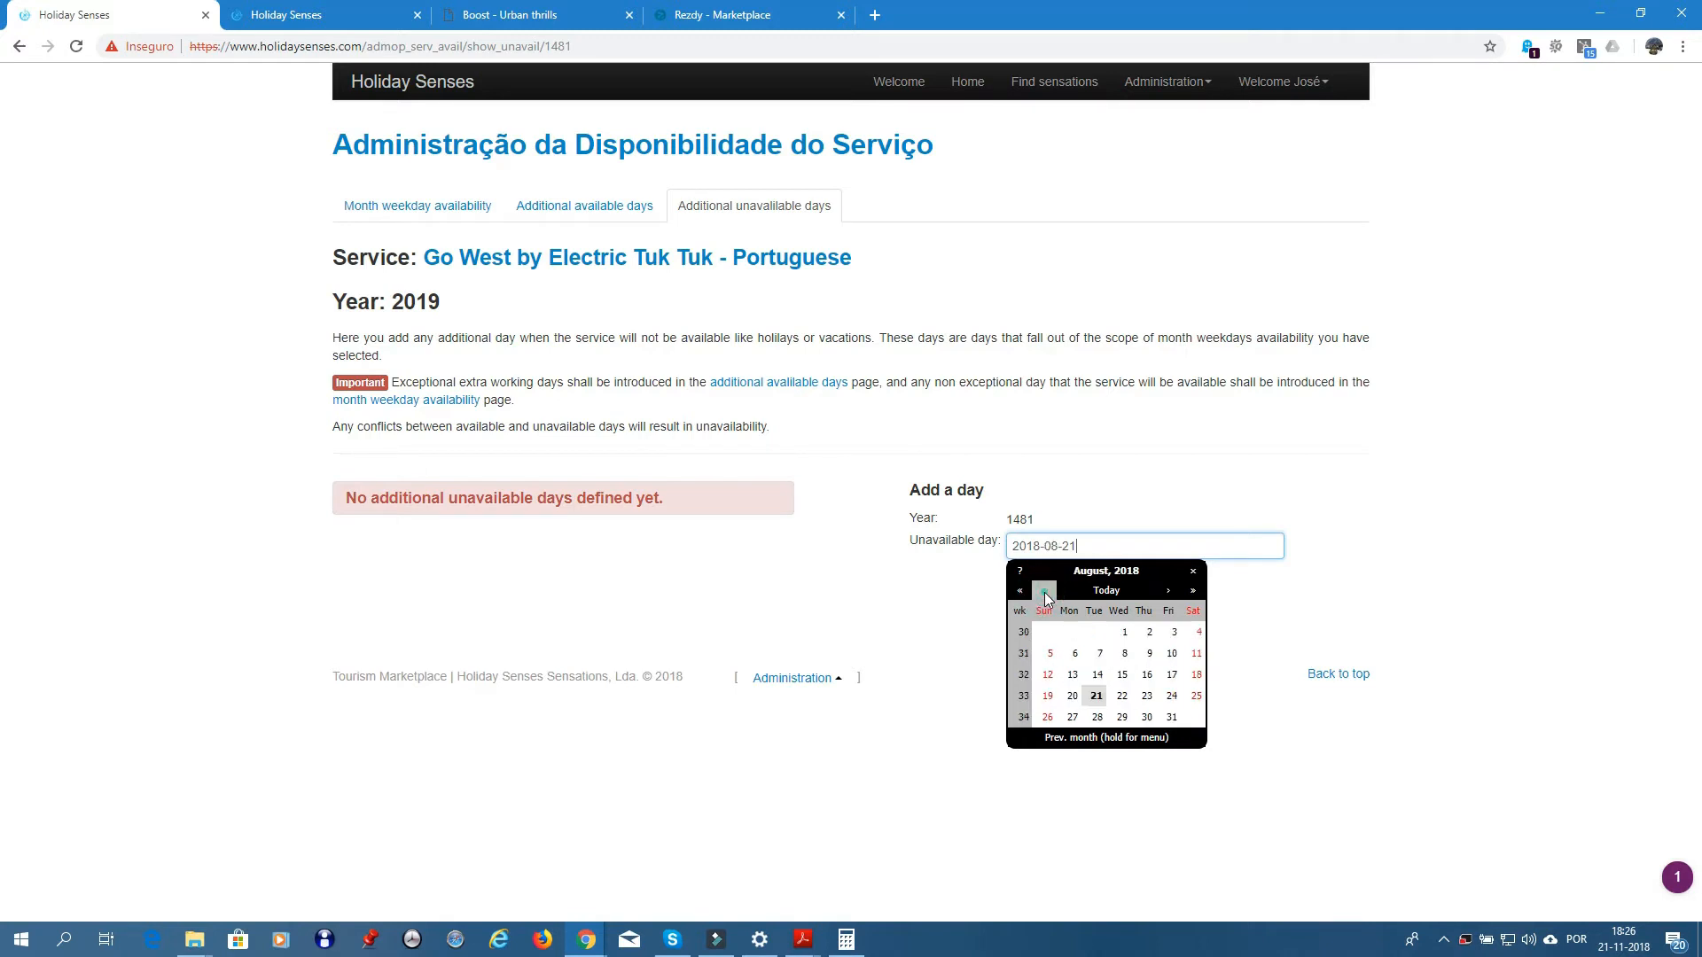
click(1044, 592)
click(1044, 592)
click(1044, 592)
click(1044, 592)
click(1044, 592)
click(1044, 592)
click(1044, 592)
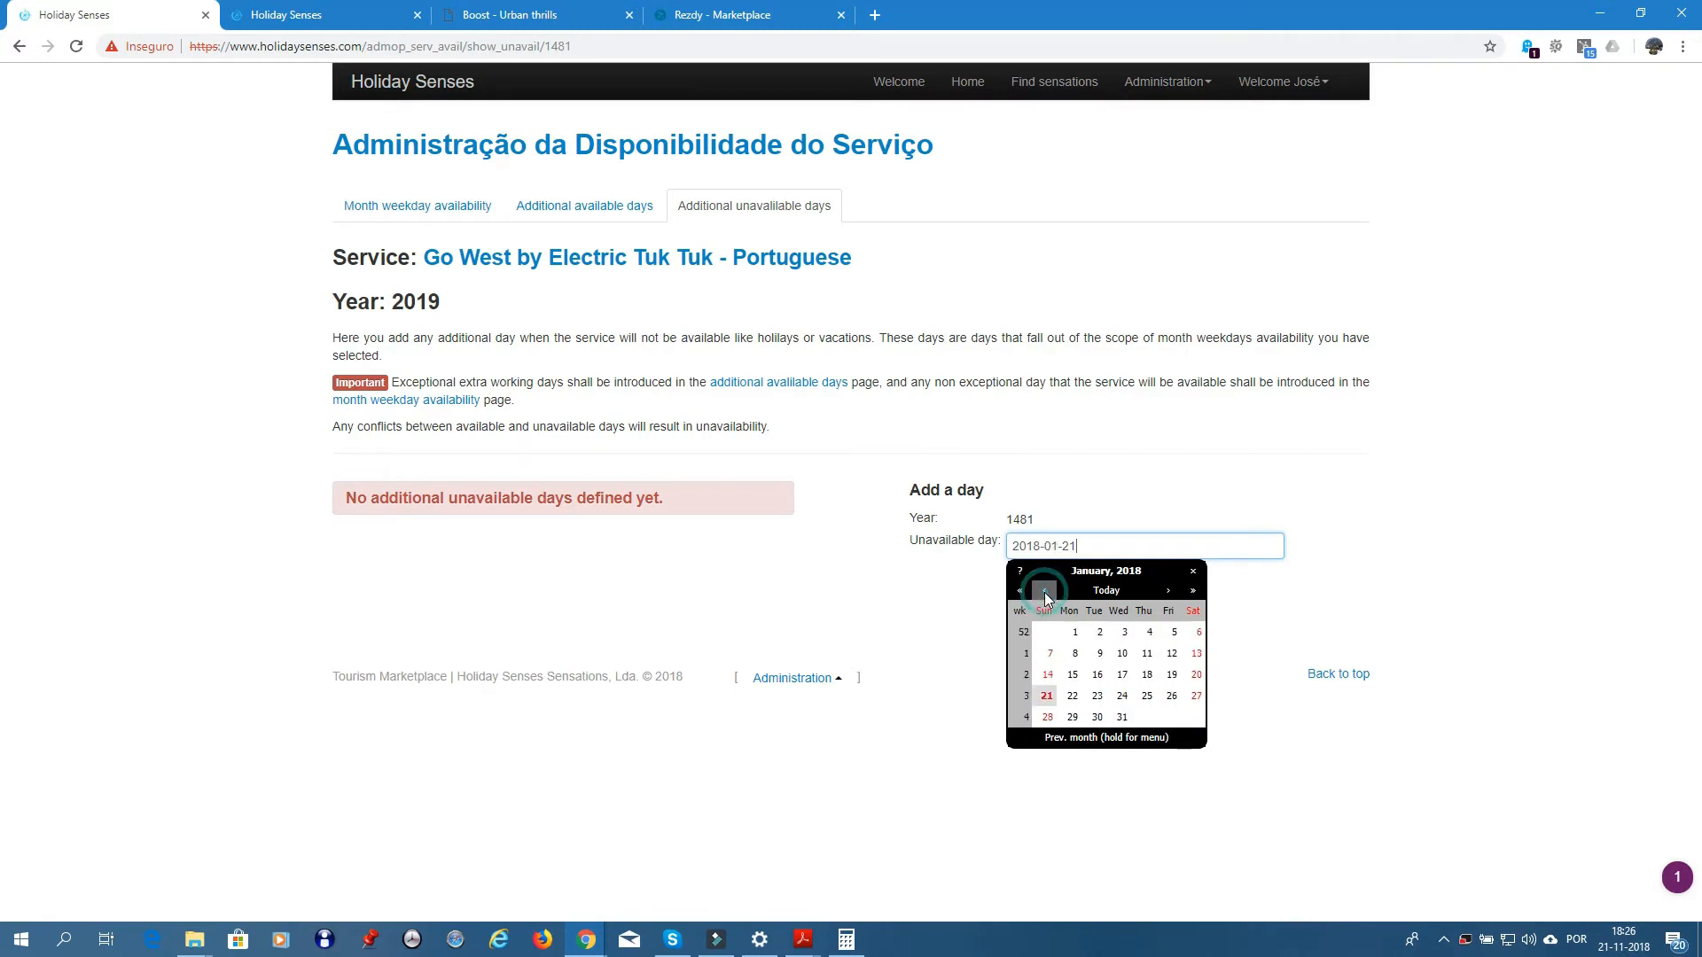
click(1044, 592)
click(1170, 591)
click(1073, 632)
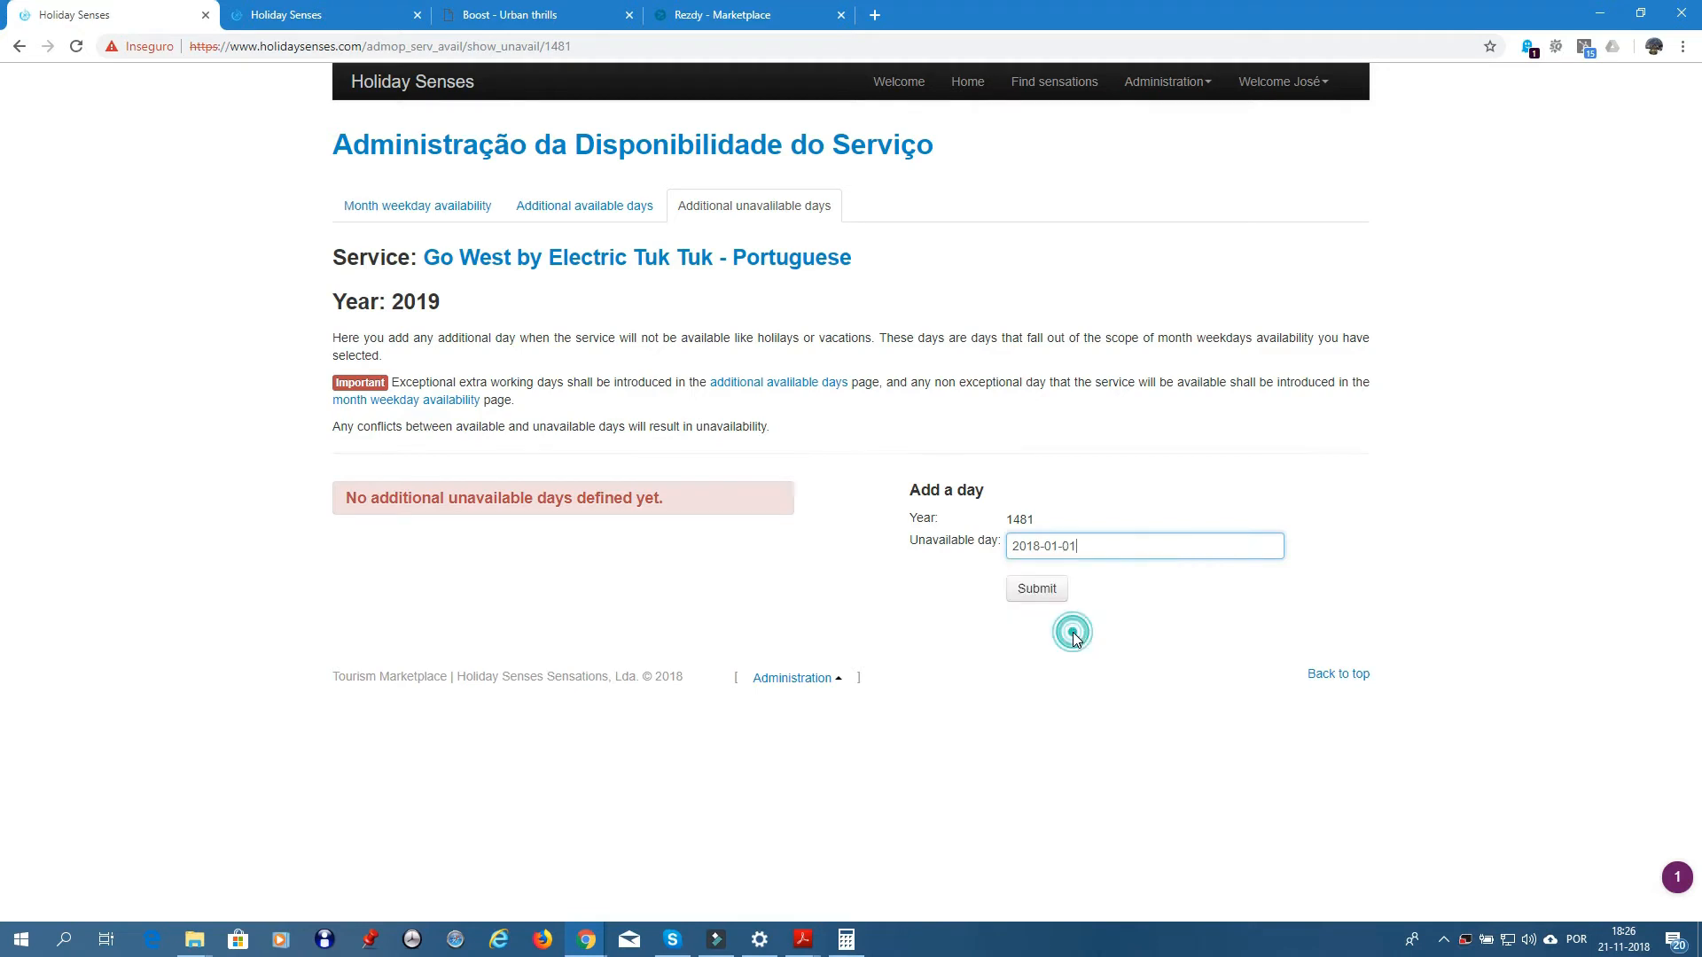
click(1037, 590)
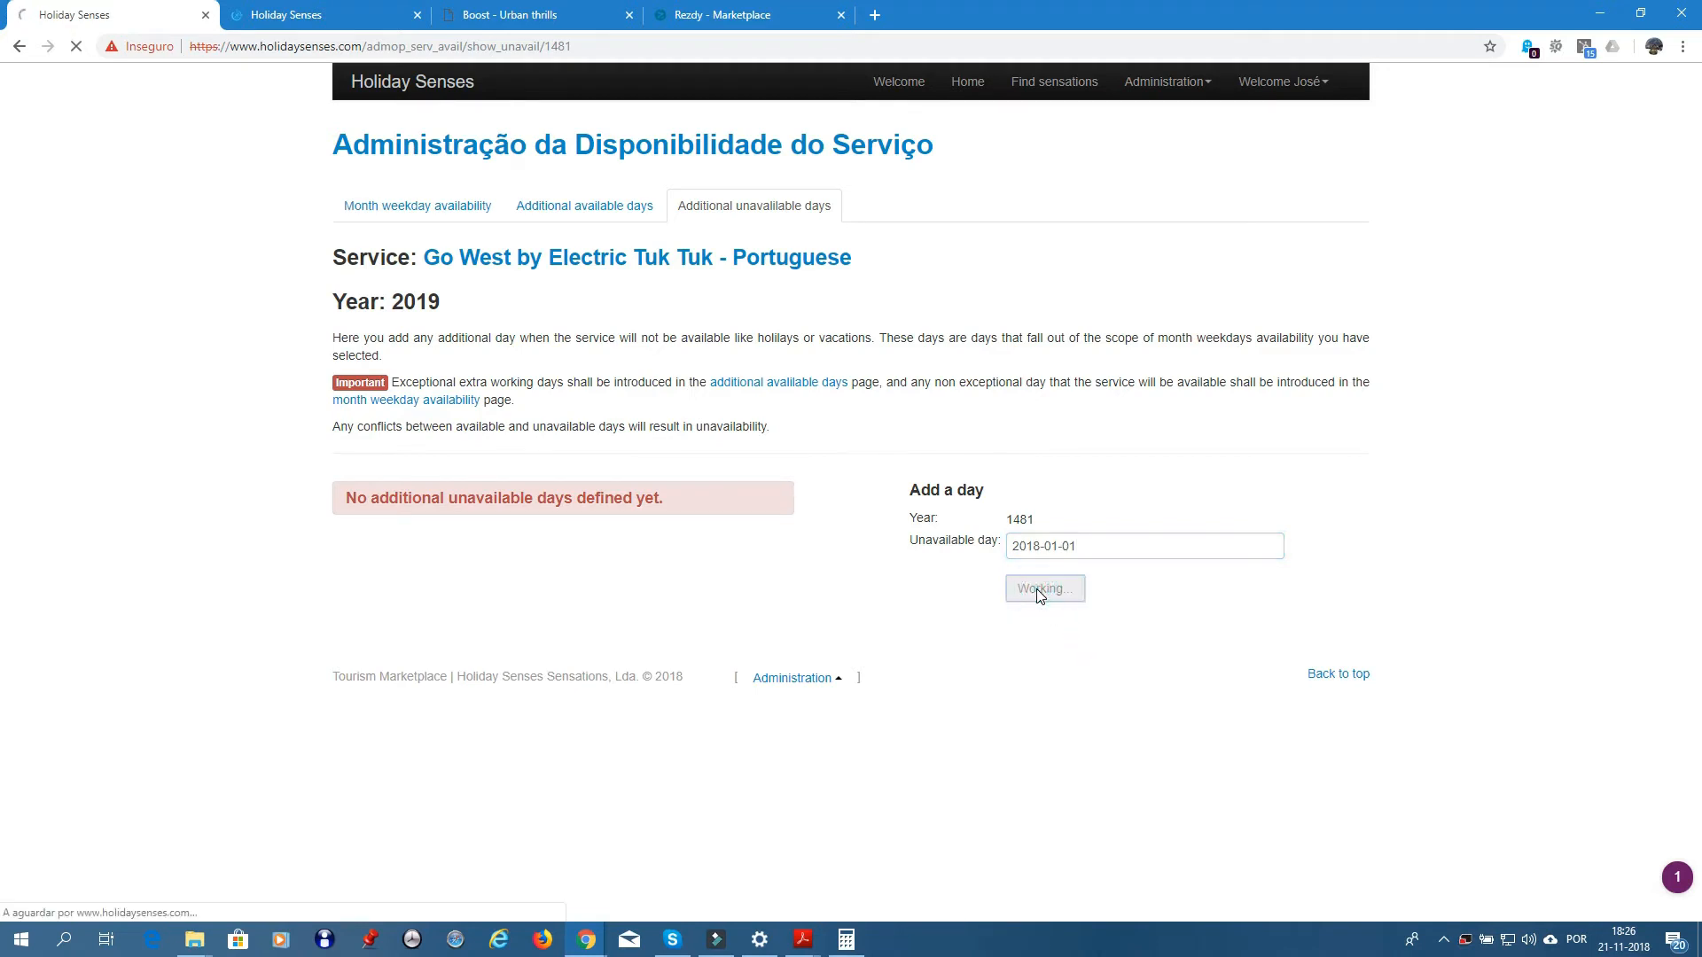
- Add 13 June 2018 as an unavailable day
click(1023, 549)
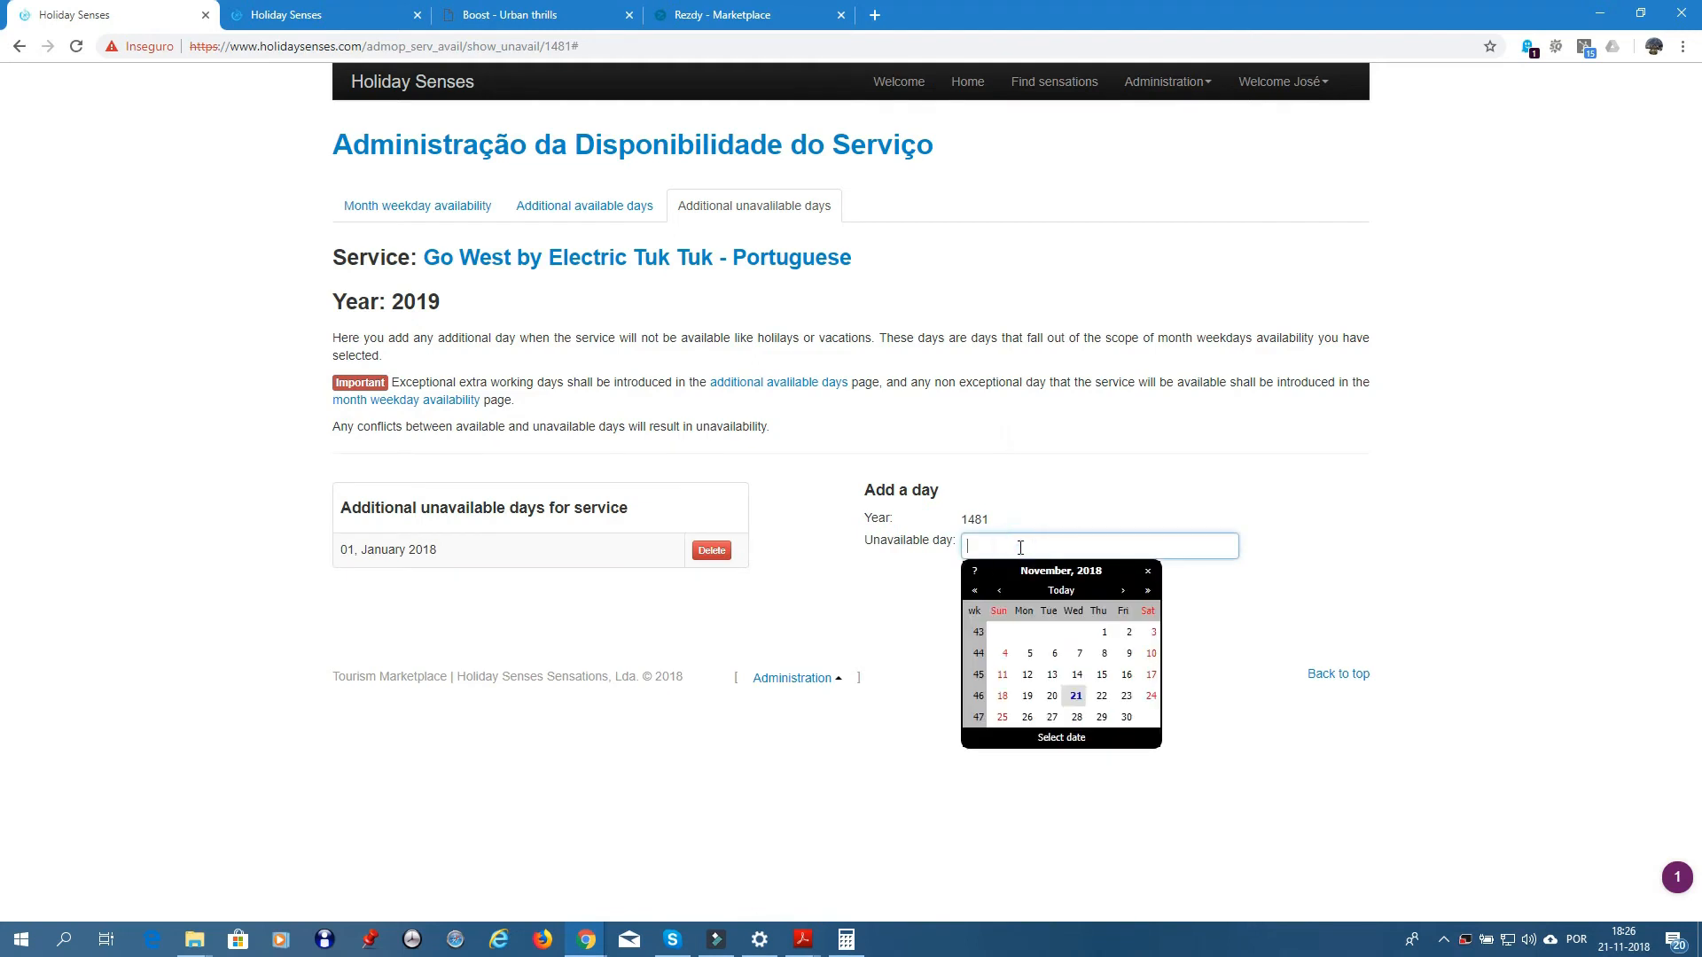
click(1121, 592)
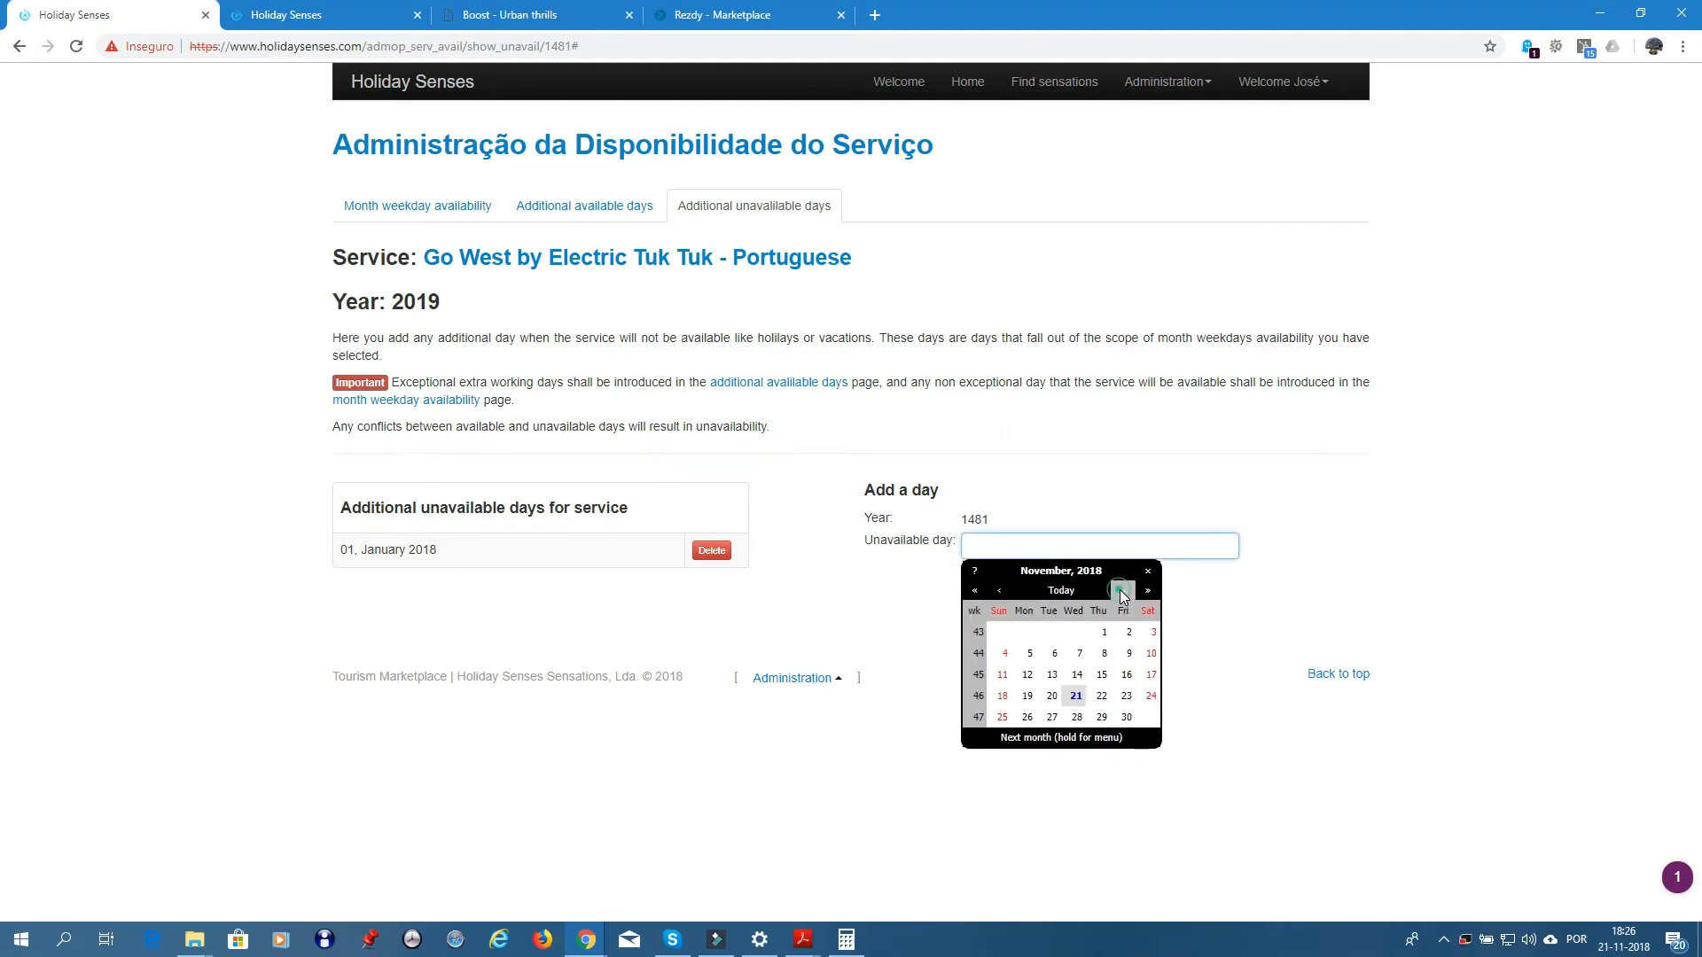
click(999, 591)
click(999, 590)
click(999, 591)
click(999, 591)
click(999, 590)
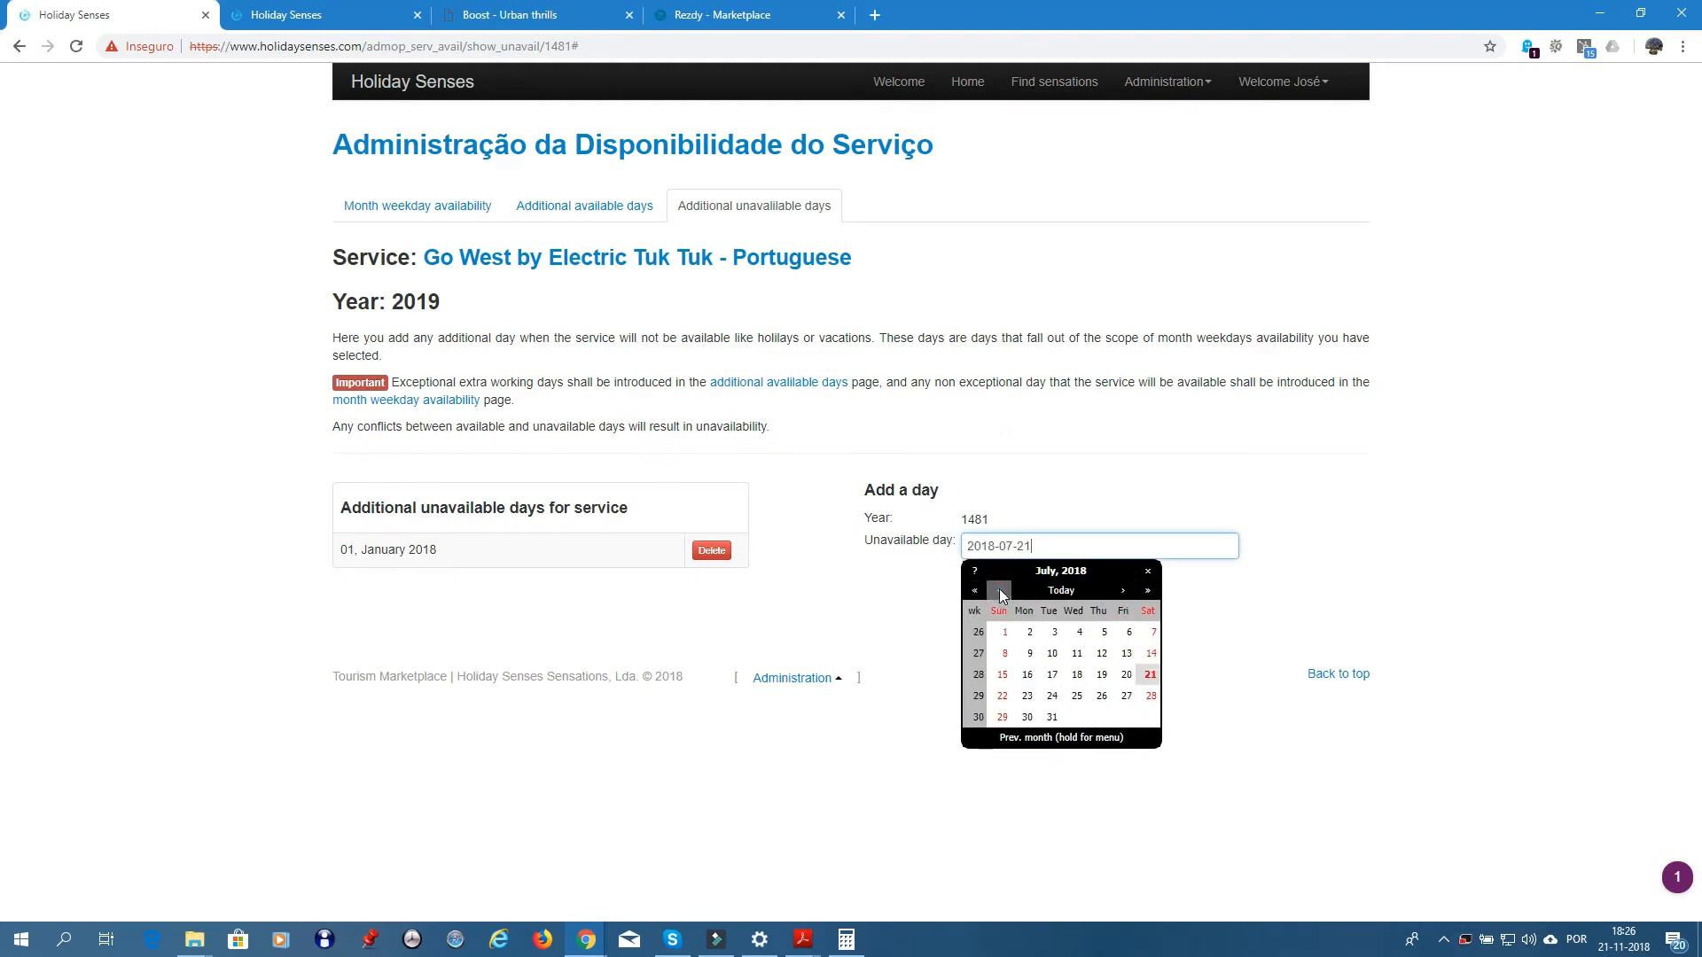
click(999, 590)
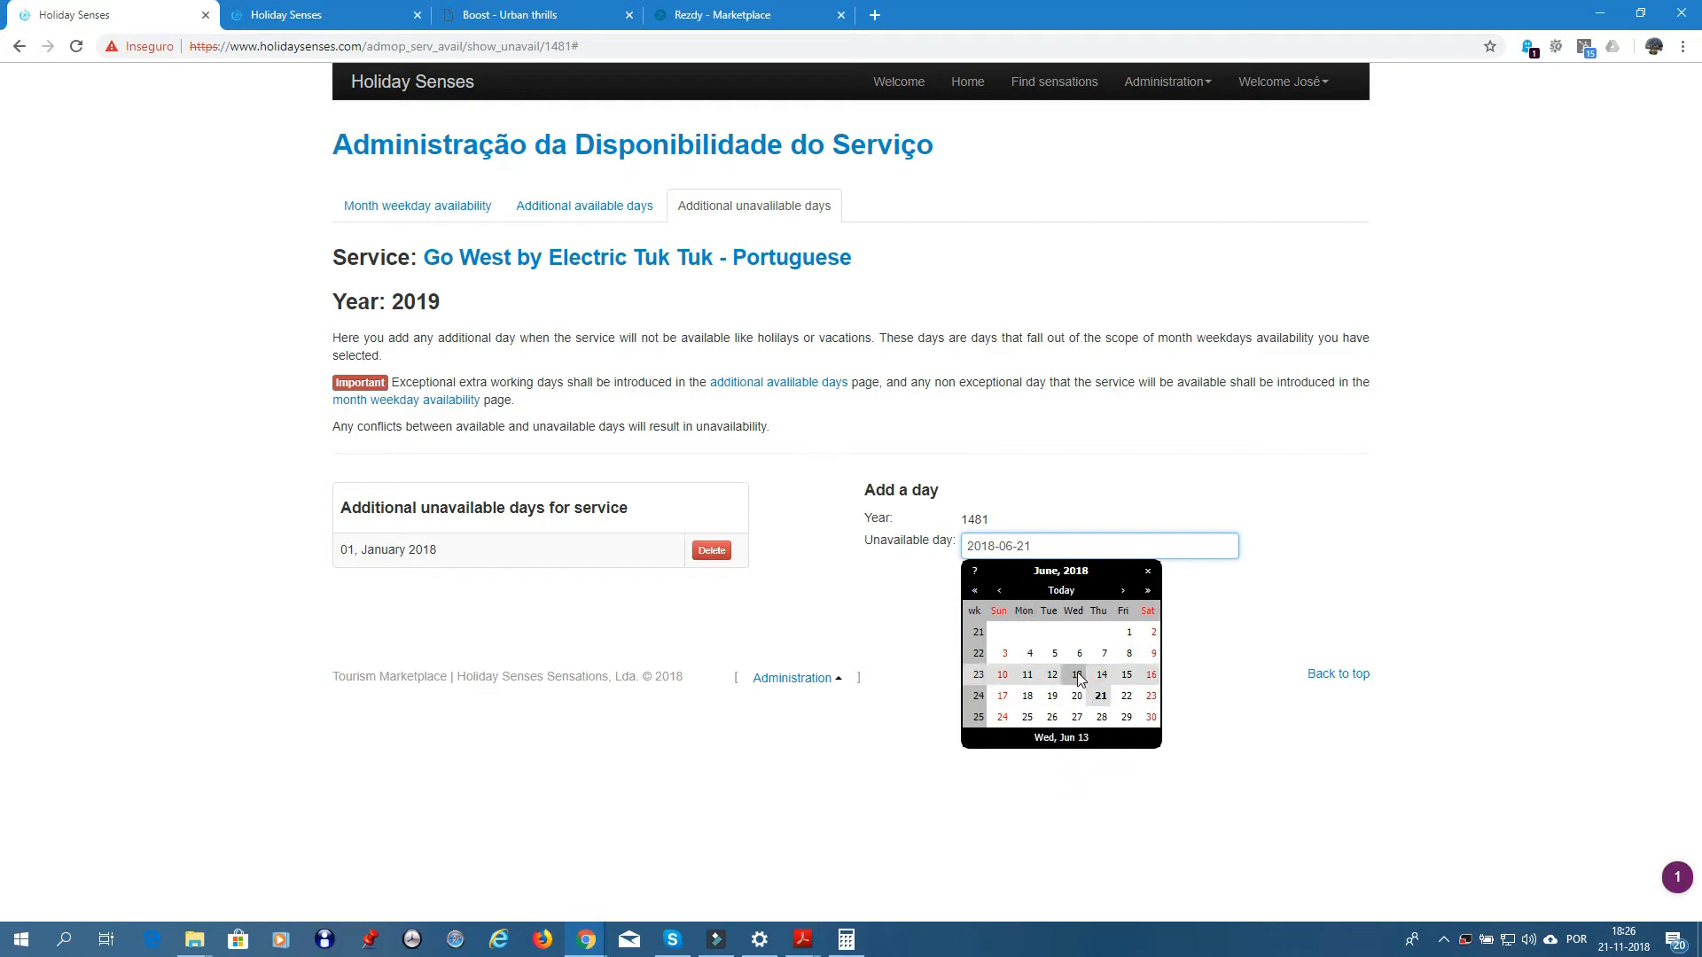
click(1077, 675)
click(993, 590)
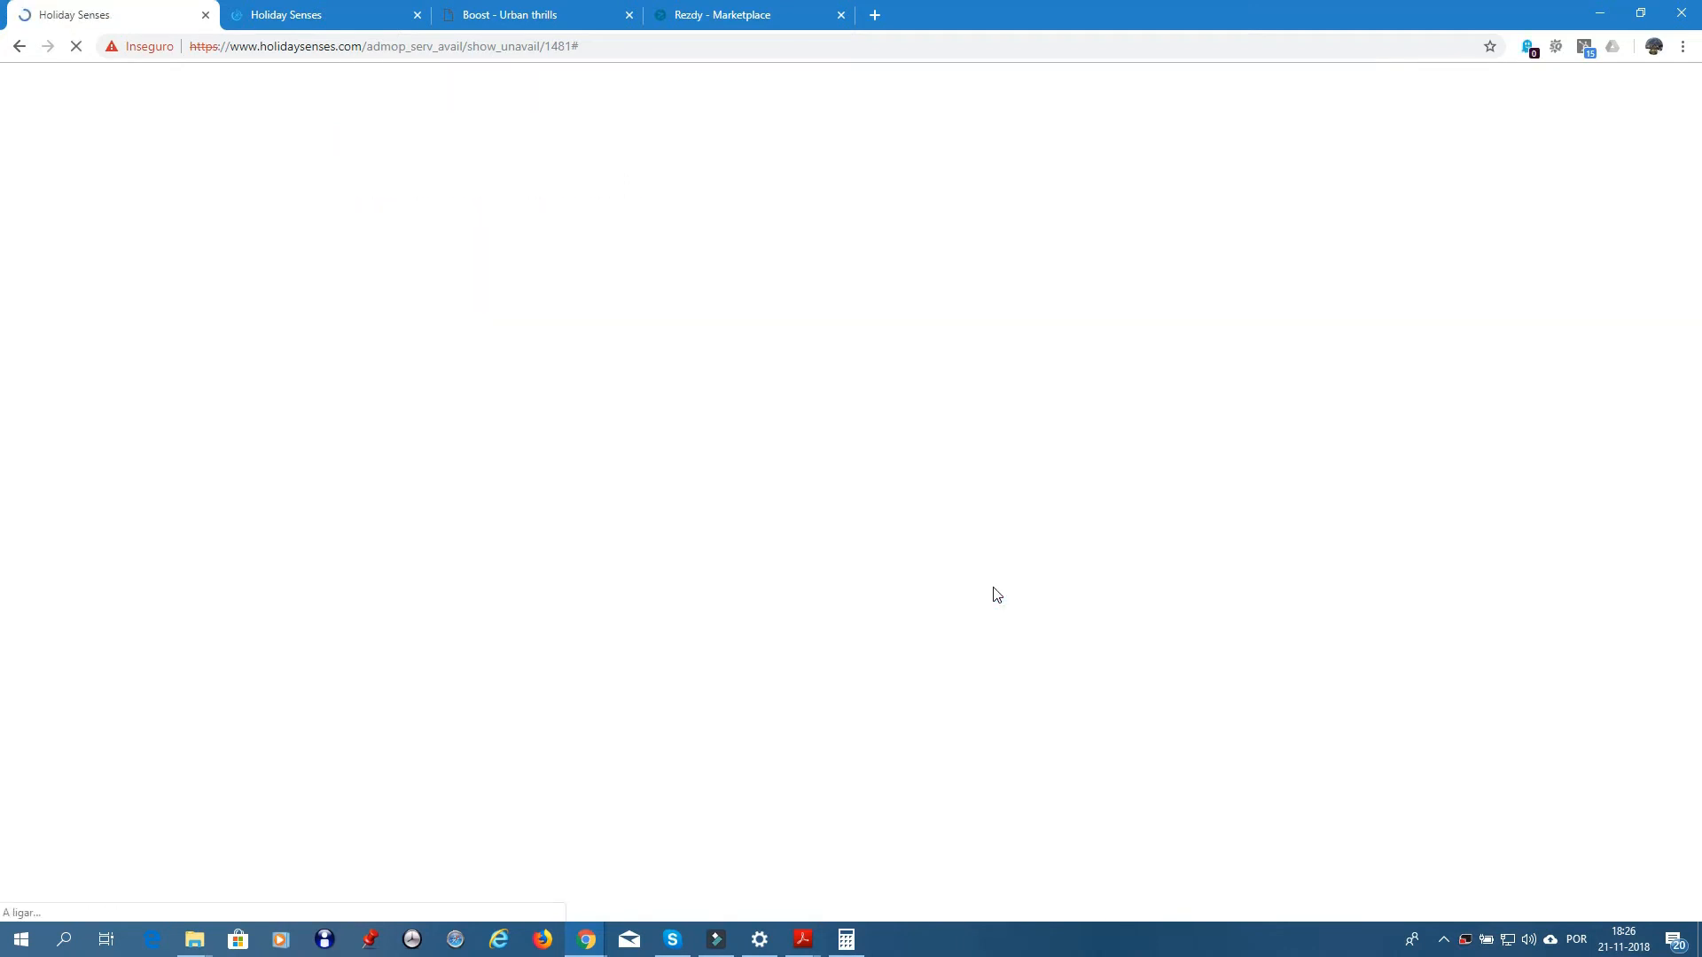
- Add 25 December 2018 as unavailable and return to the year overview
click(998, 543)
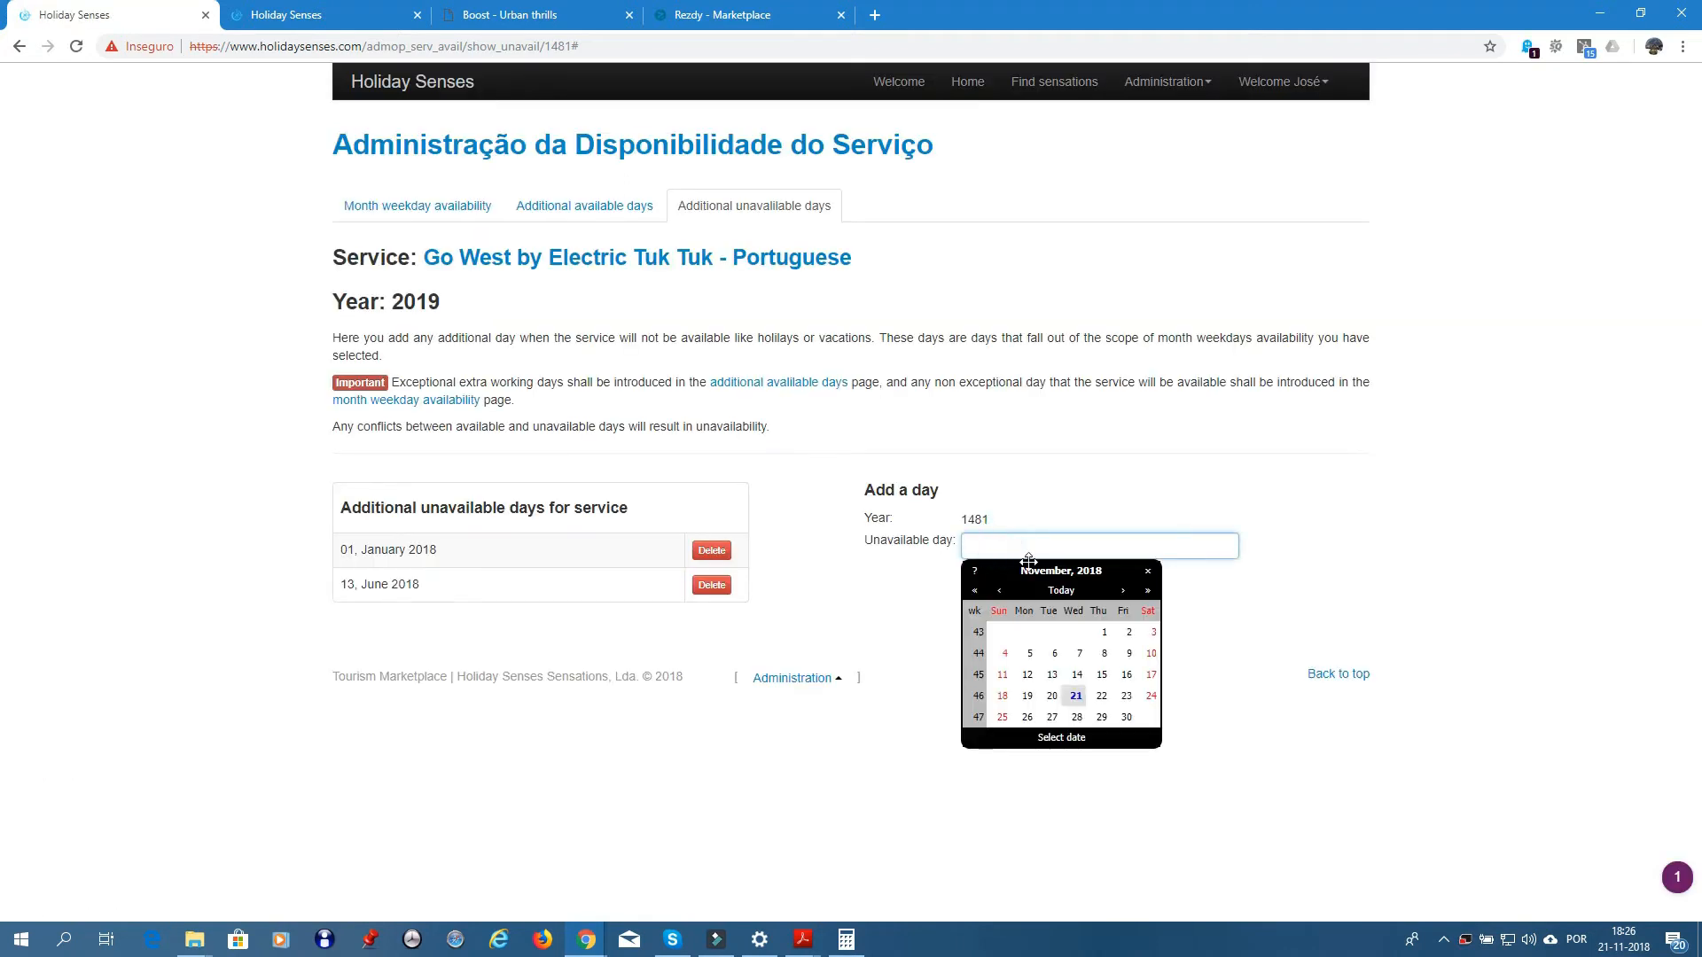
click(1123, 591)
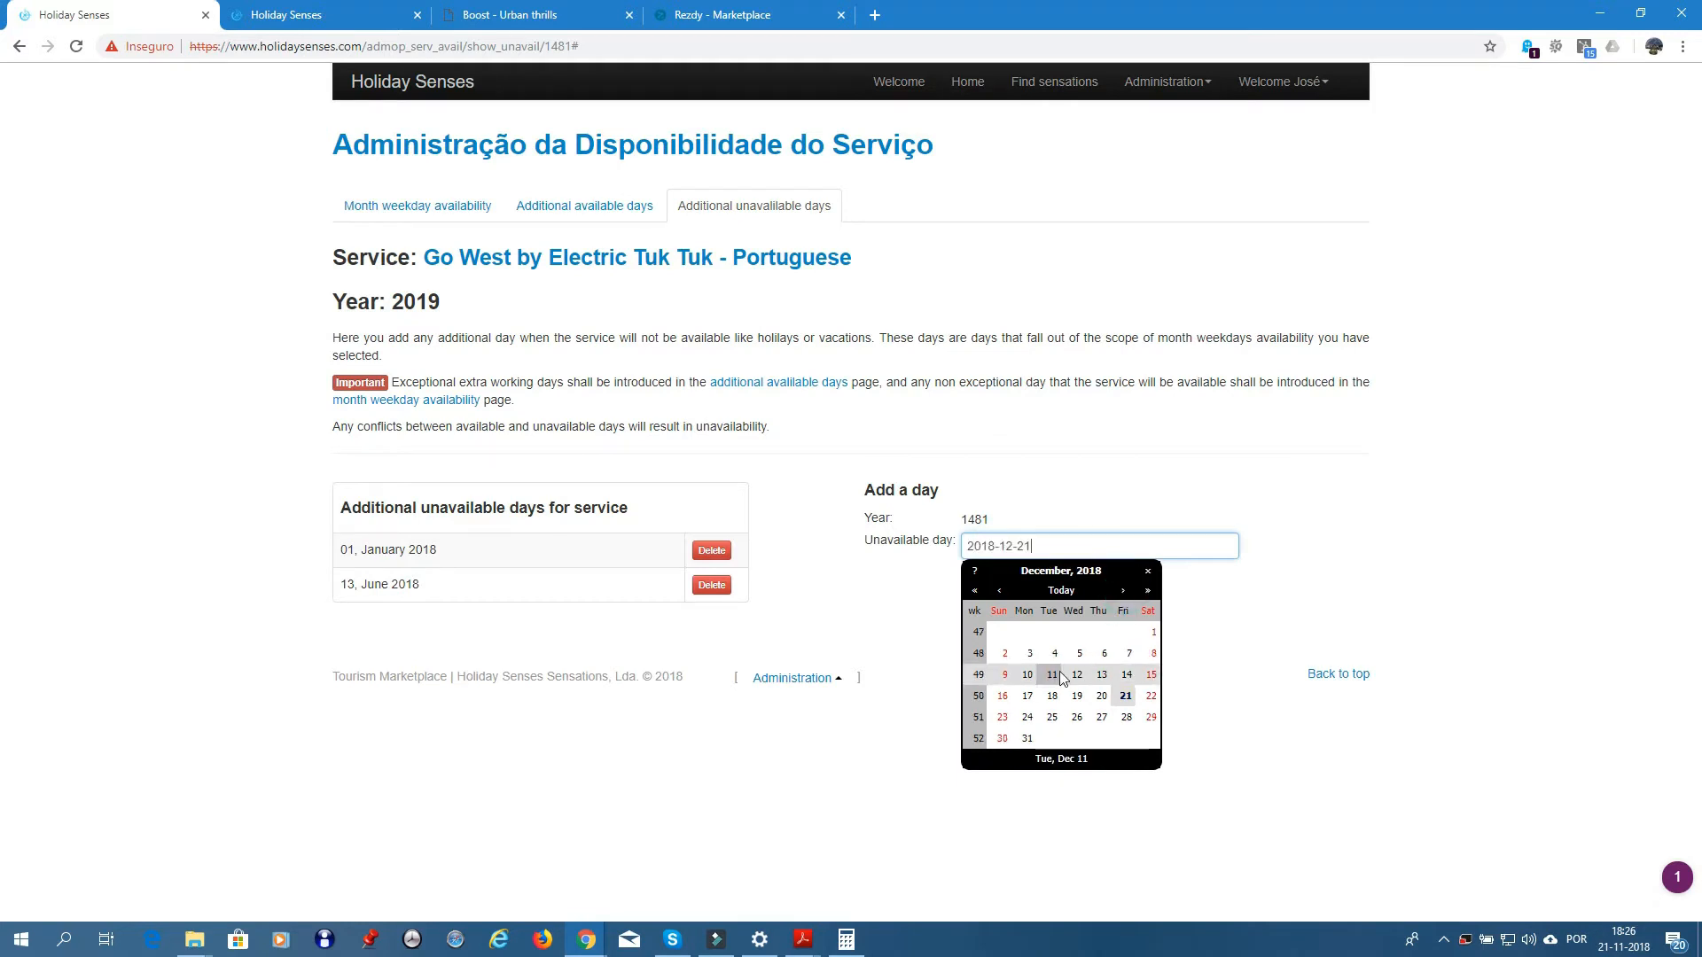
click(1052, 718)
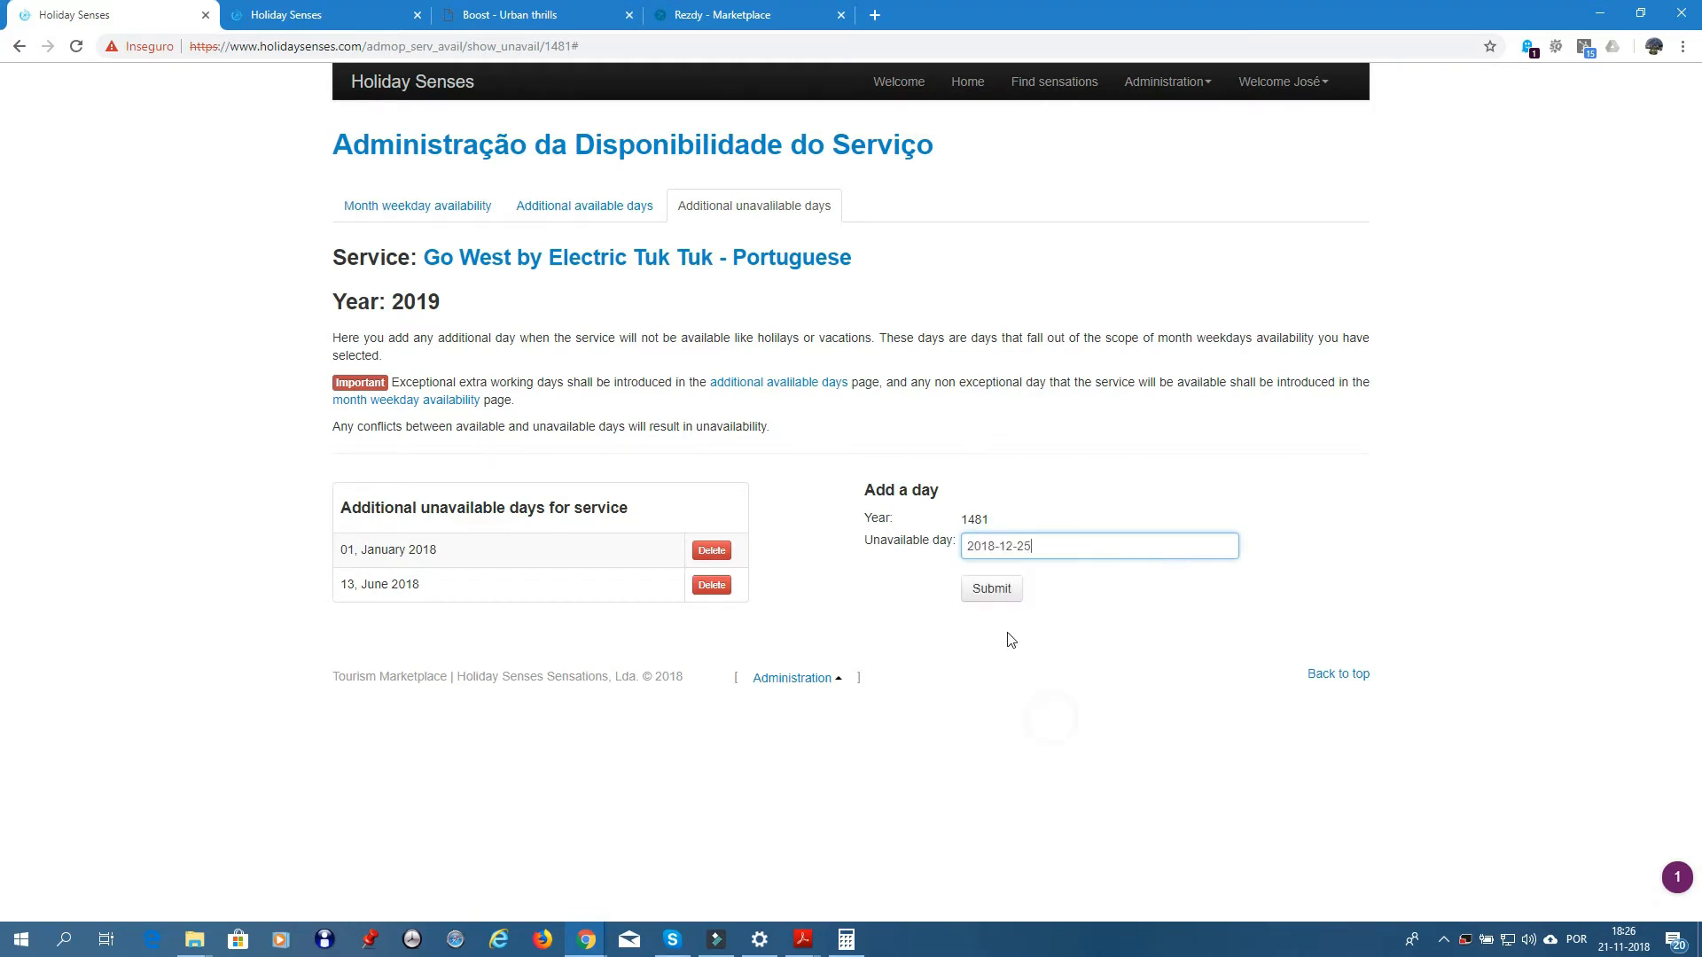
click(994, 591)
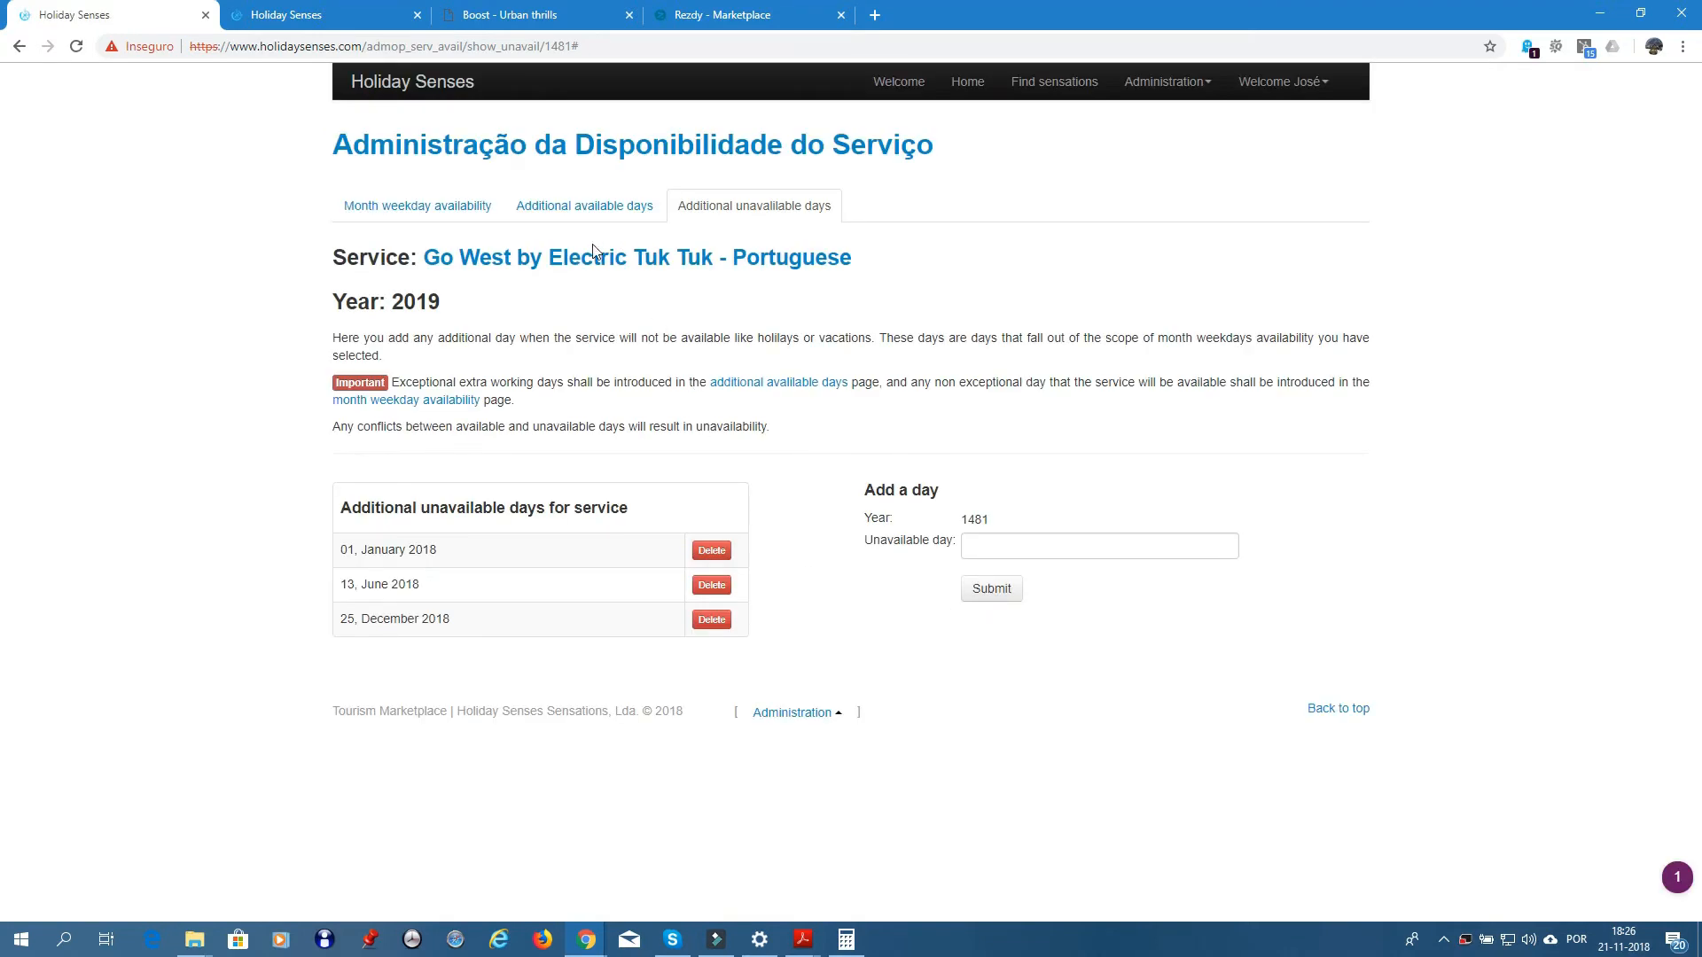
click(597, 142)
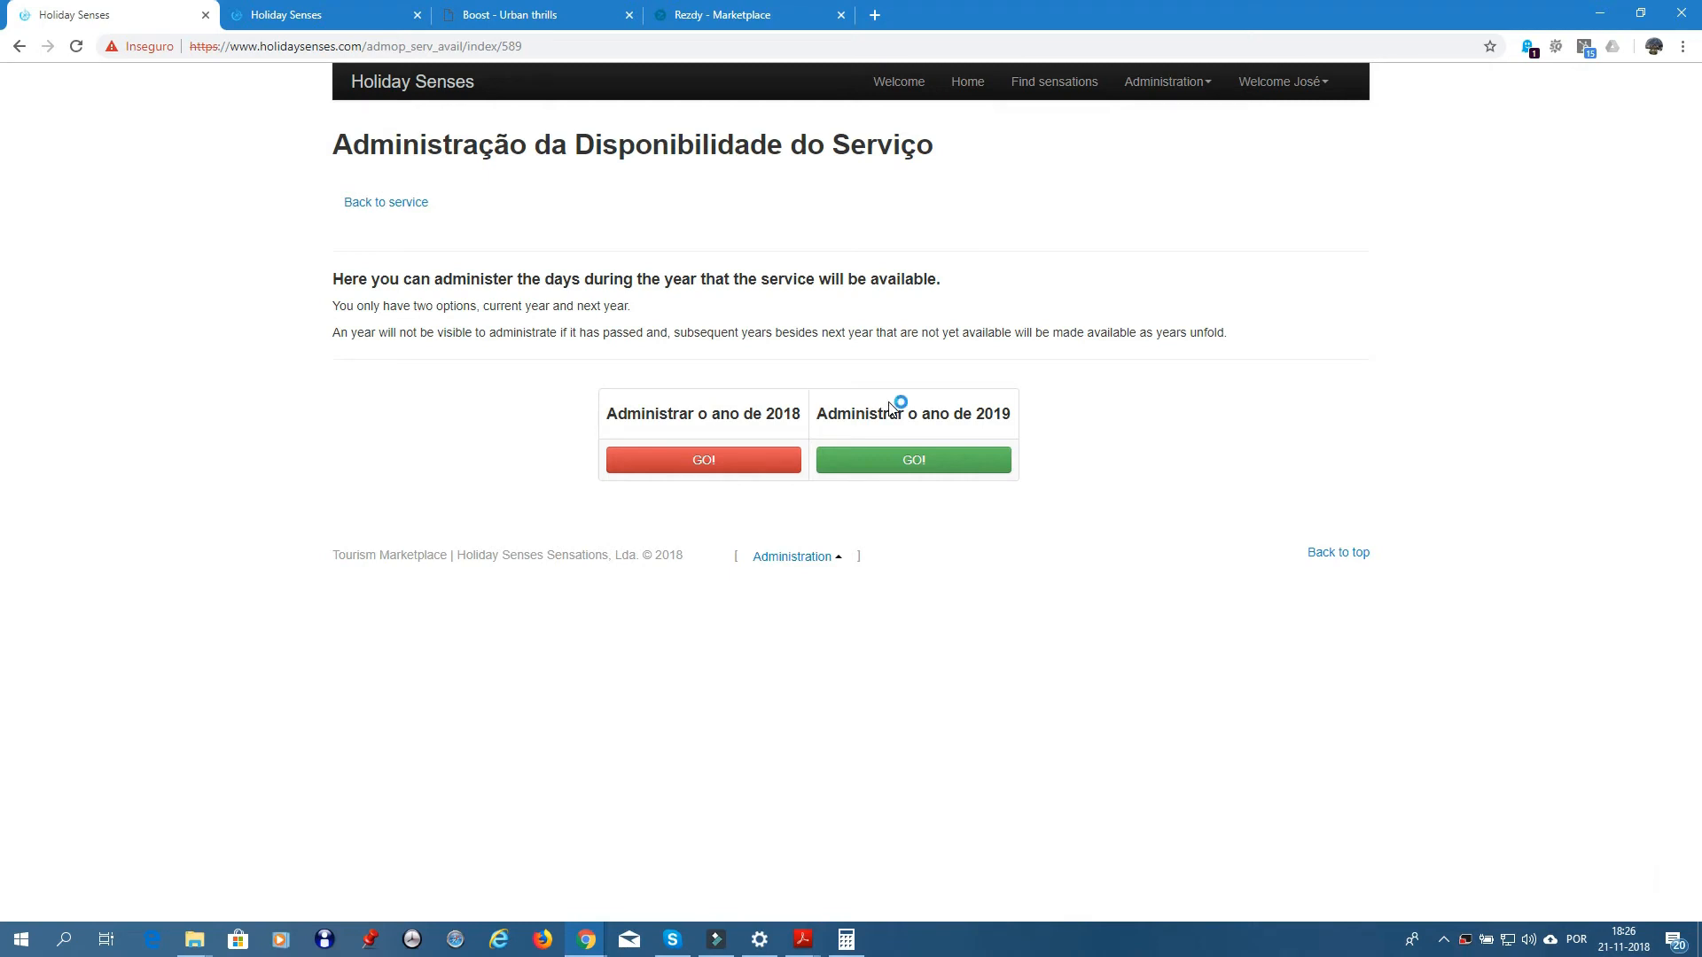
- From the service page, open '#2 Service timetable' and choose the 2018 timetable
click(373, 204)
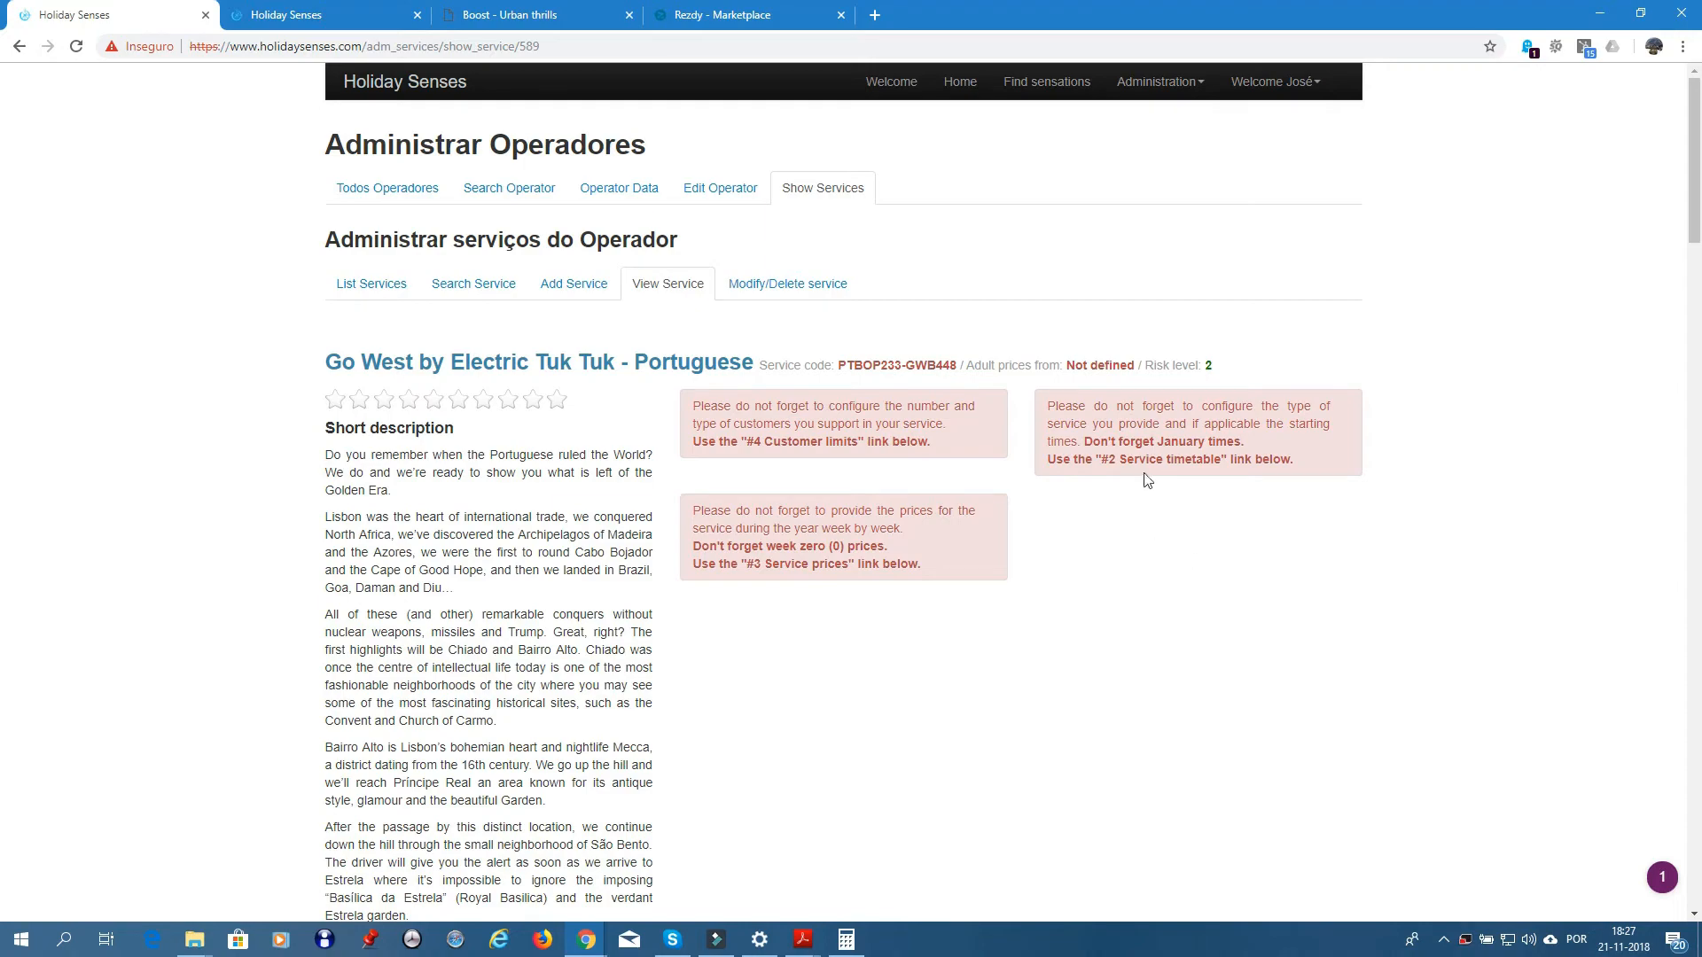
scroll(1087, 620, down, 6)
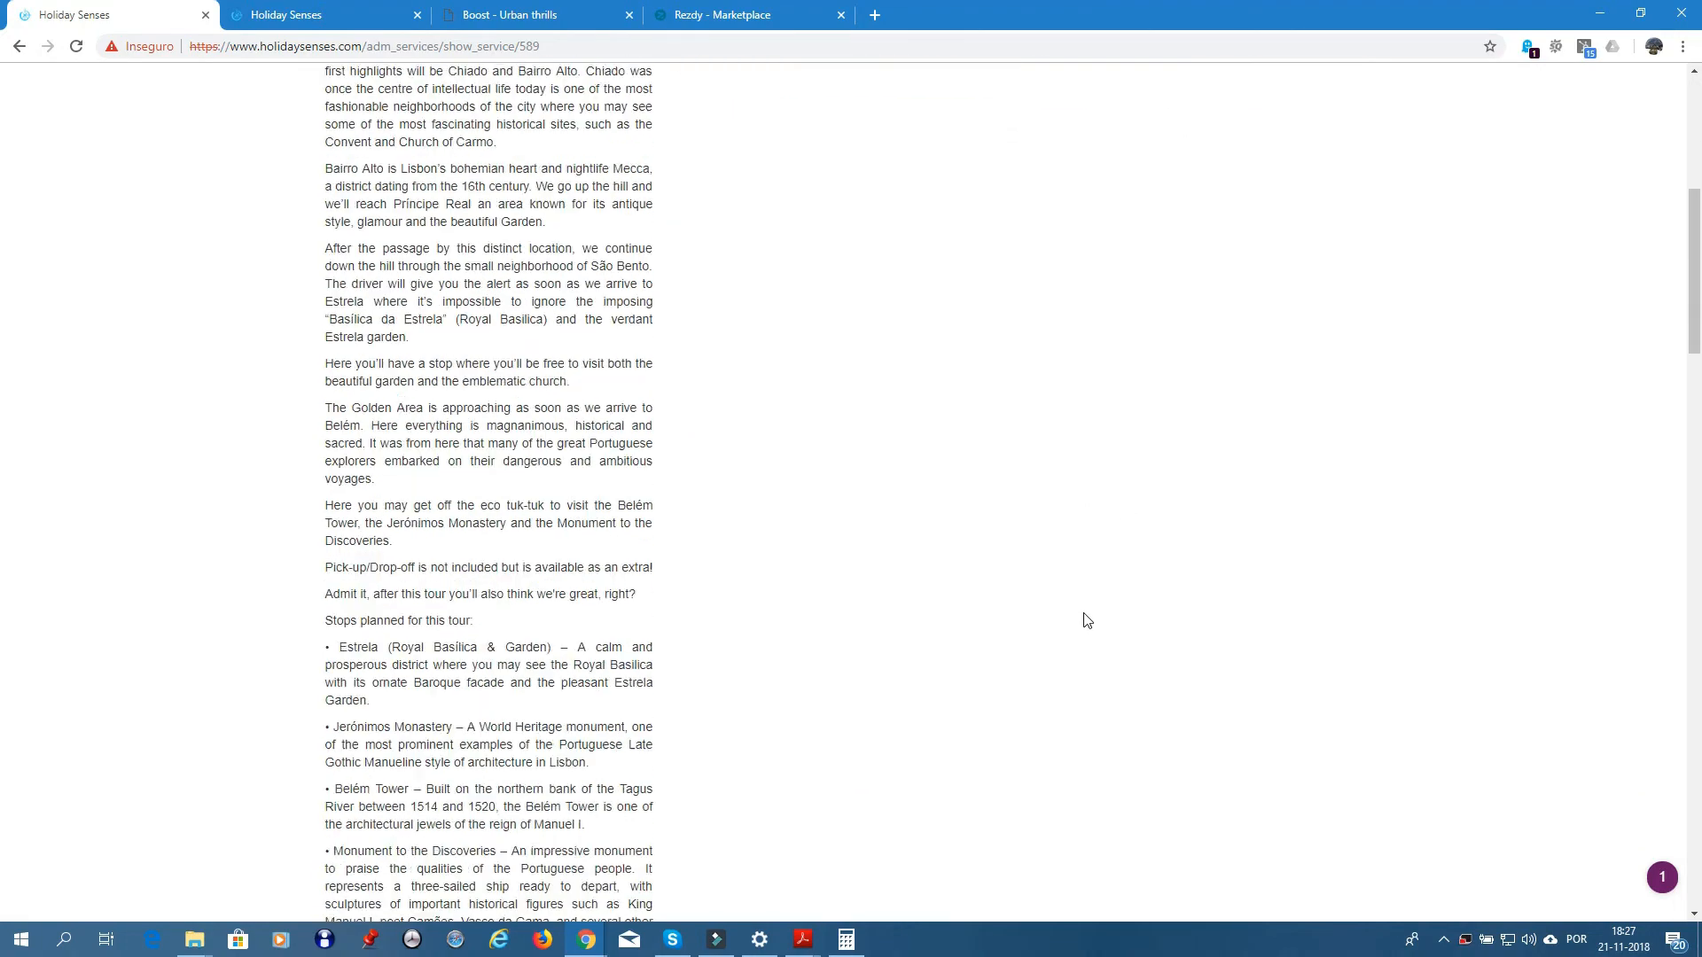
scroll(1087, 619, down, 7)
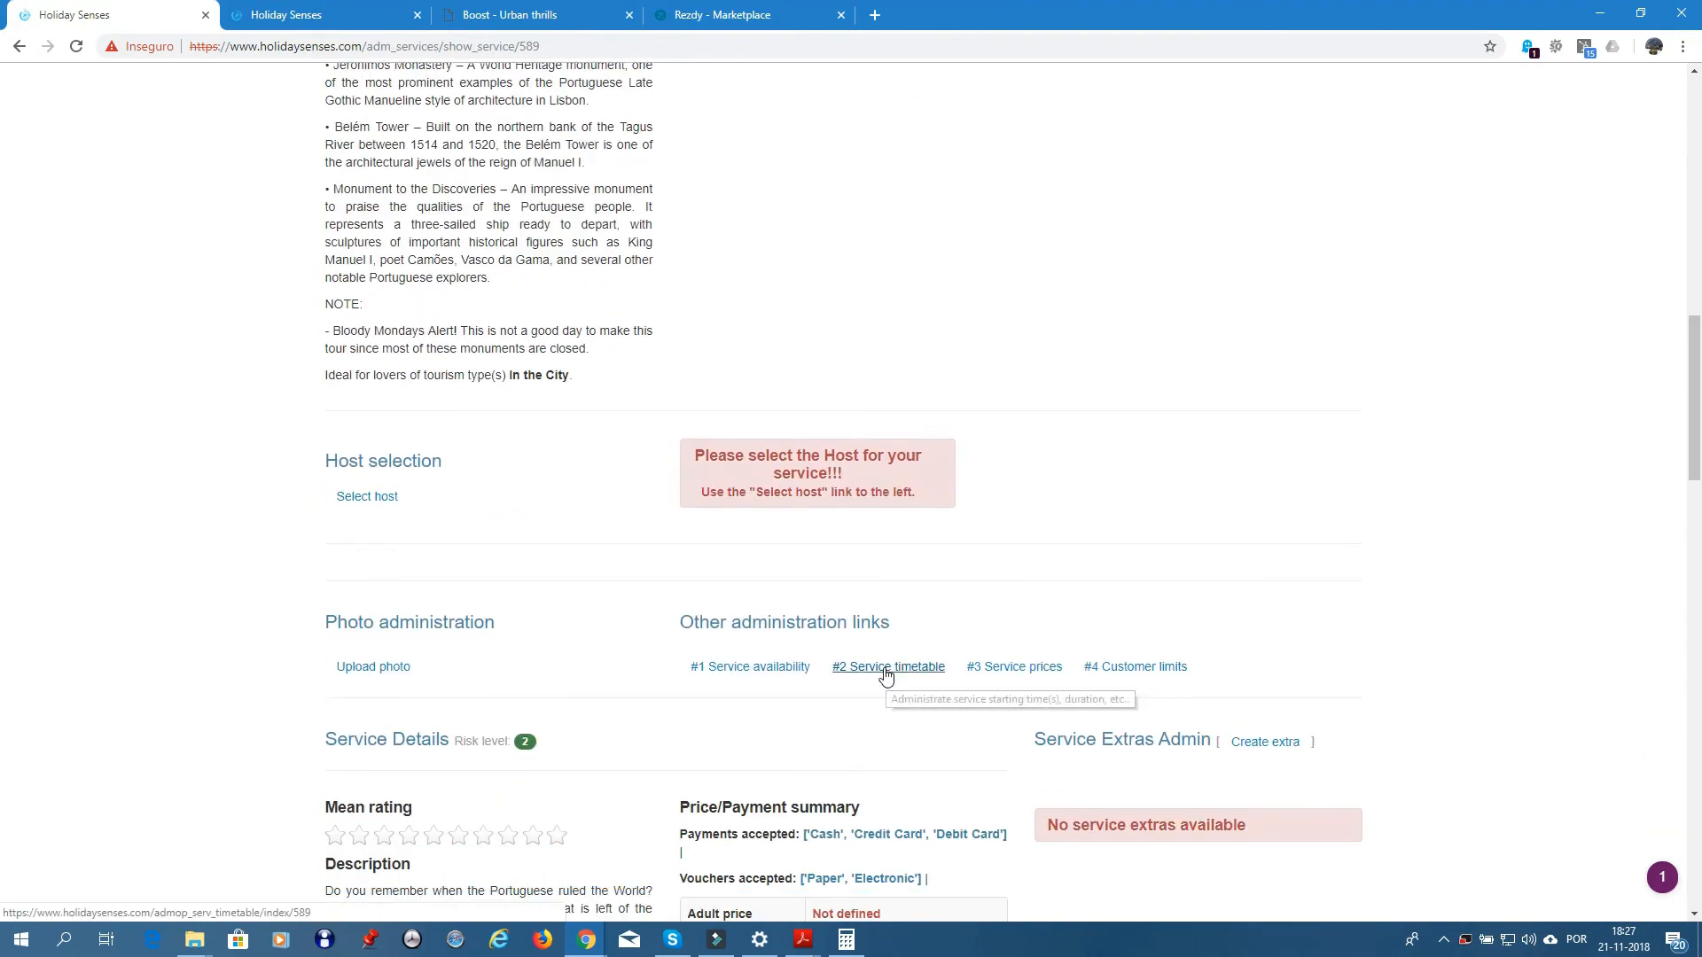
click(885, 668)
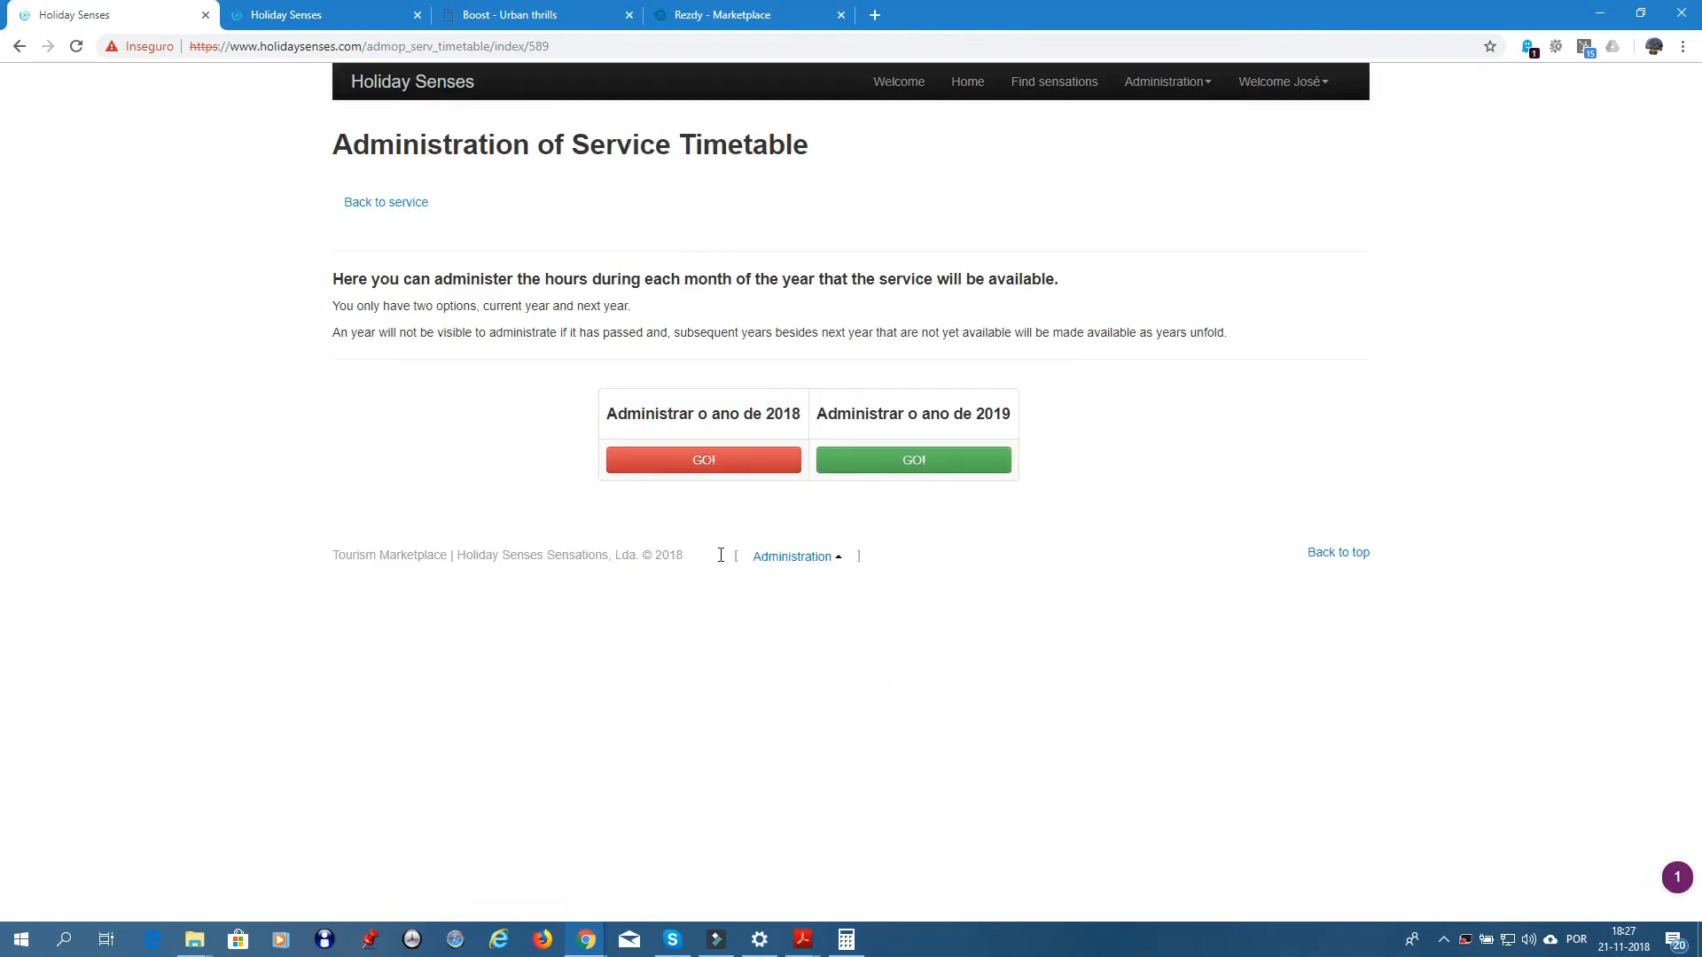
click(703, 463)
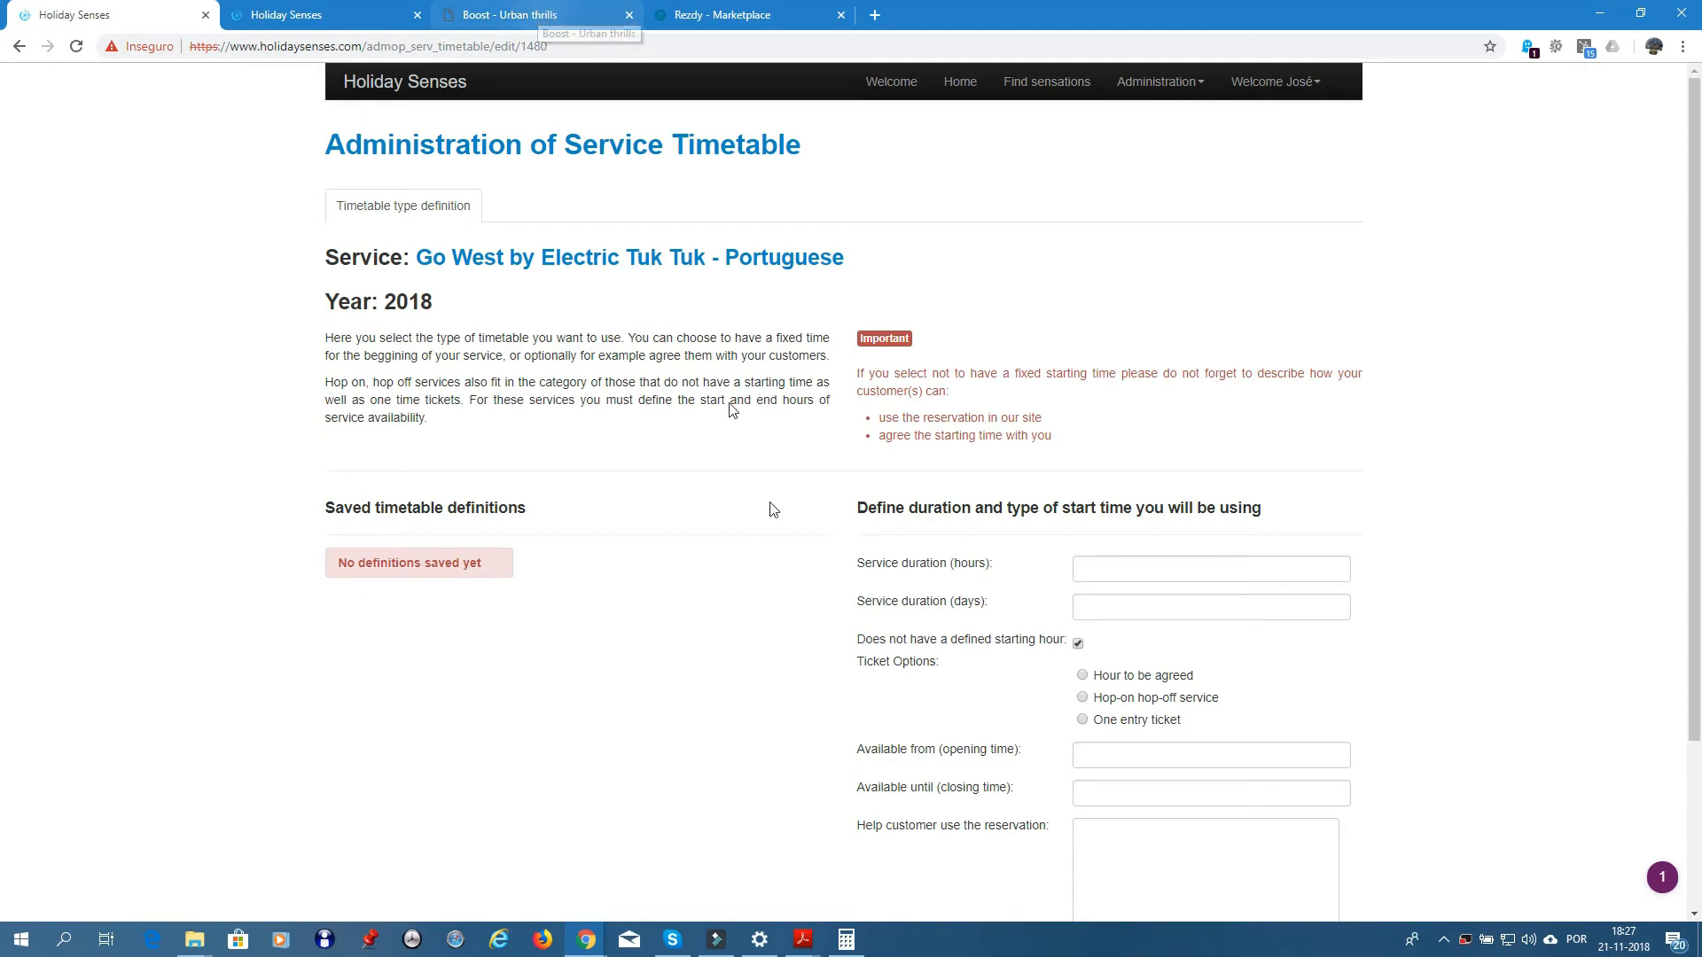
mouse_move(802, 948)
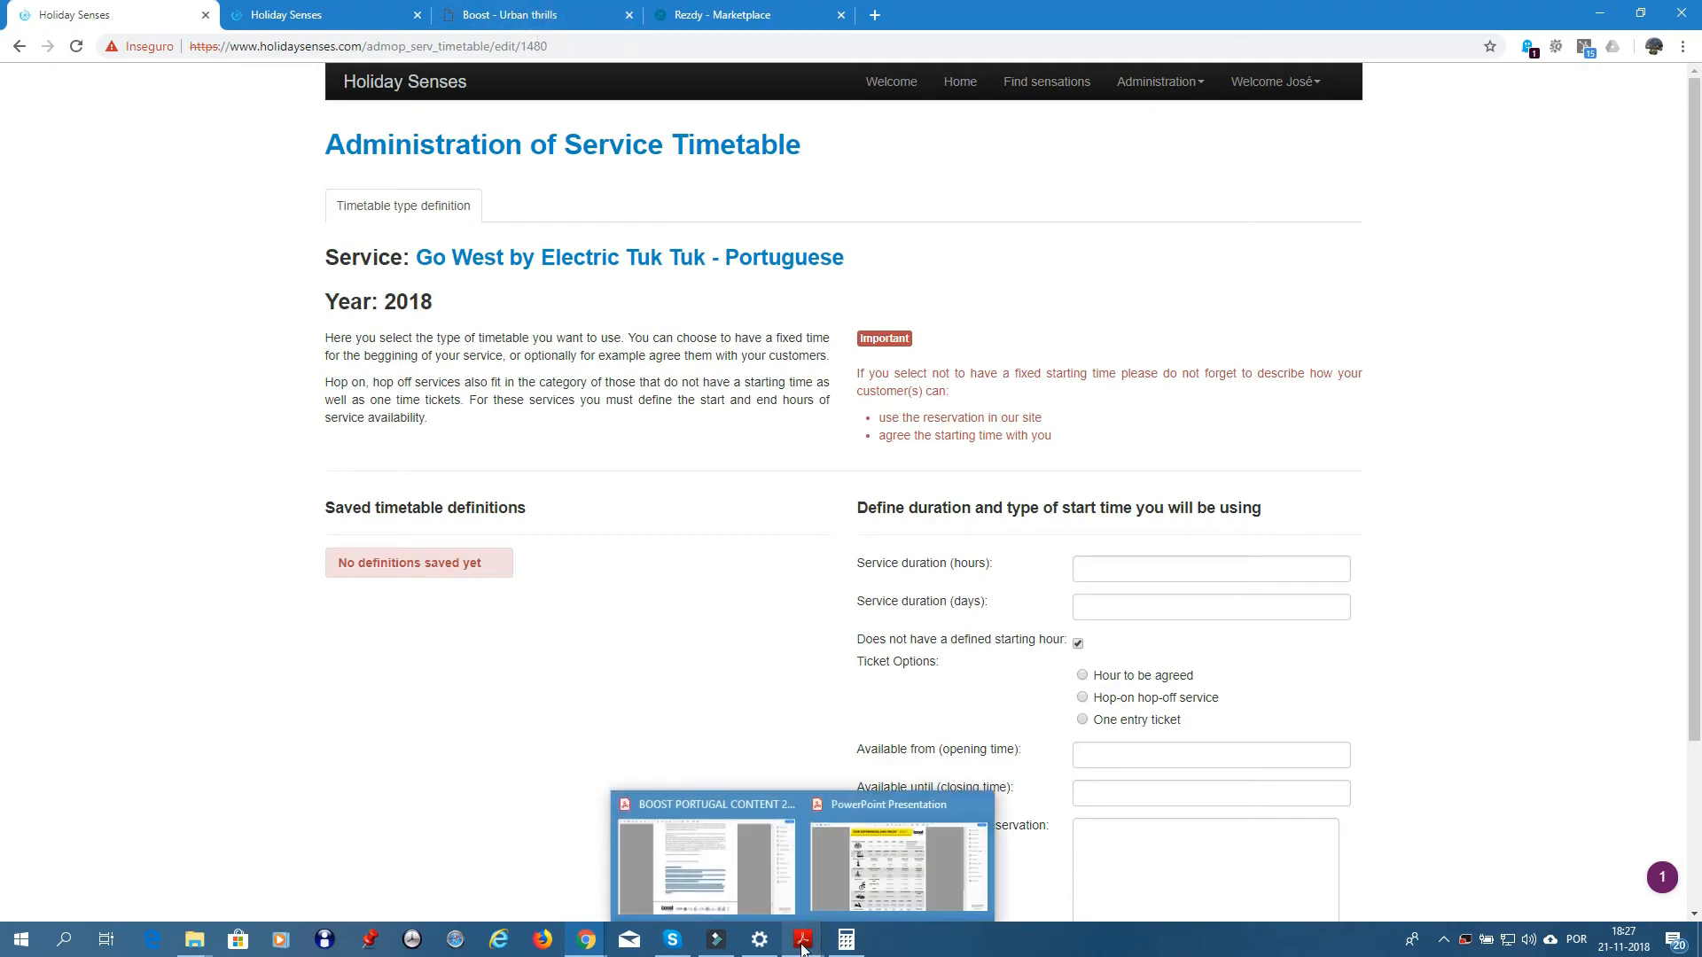
click(901, 880)
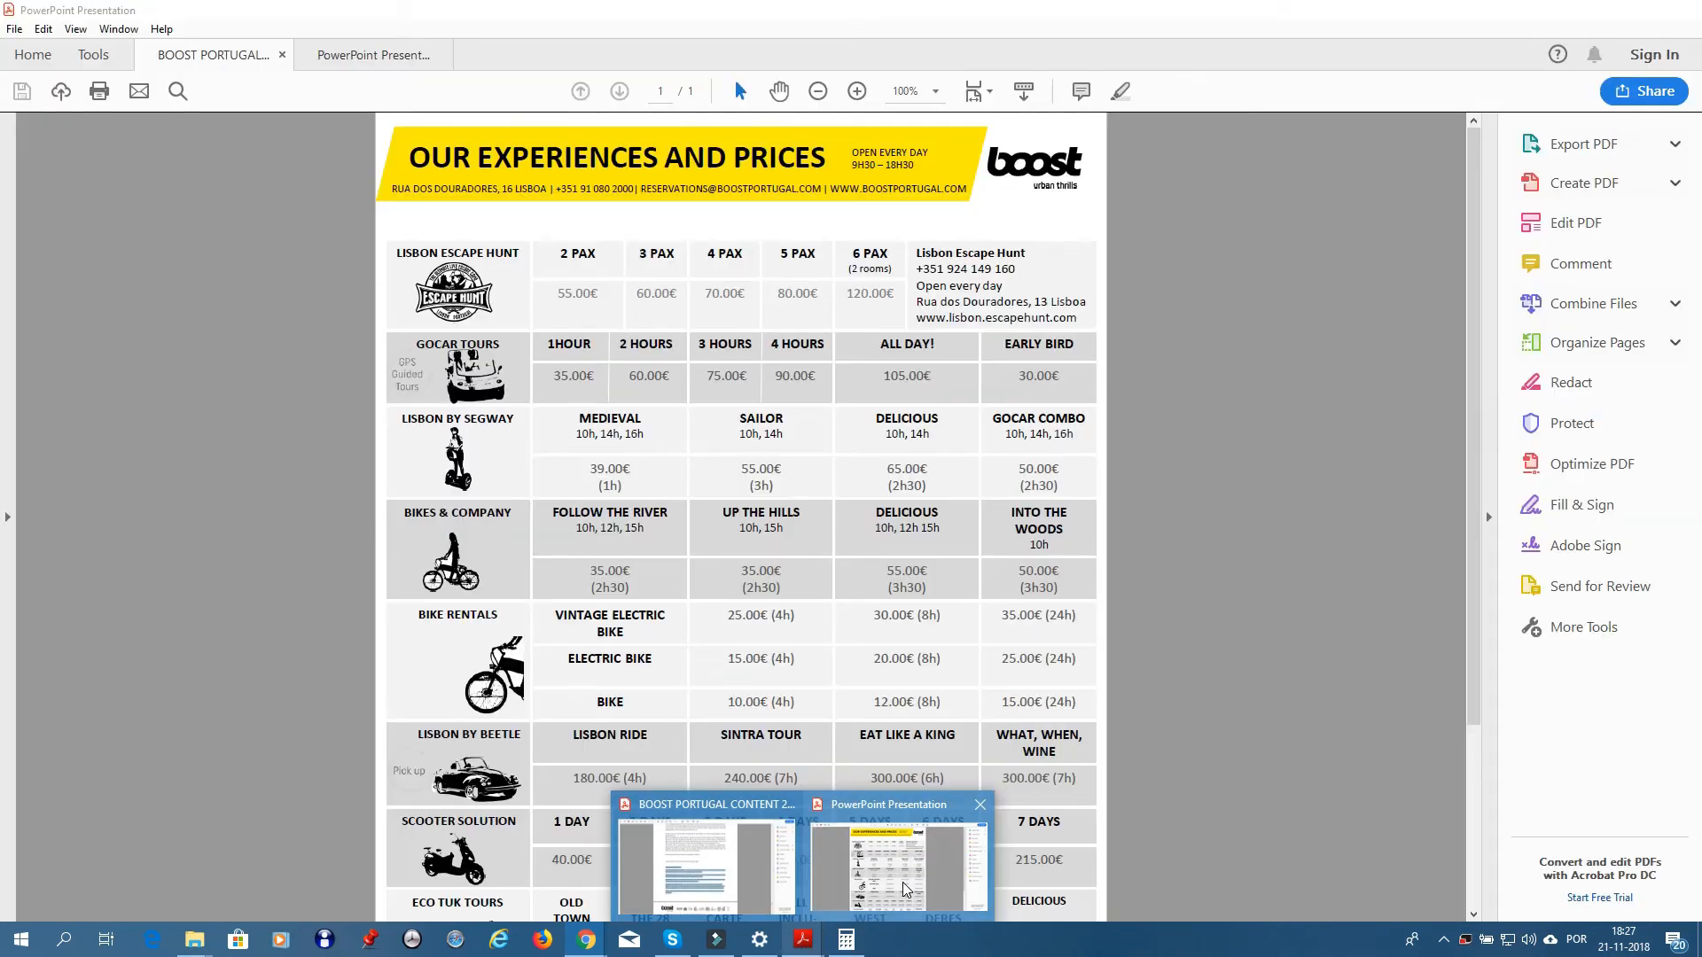
scroll(862, 651, down, 3)
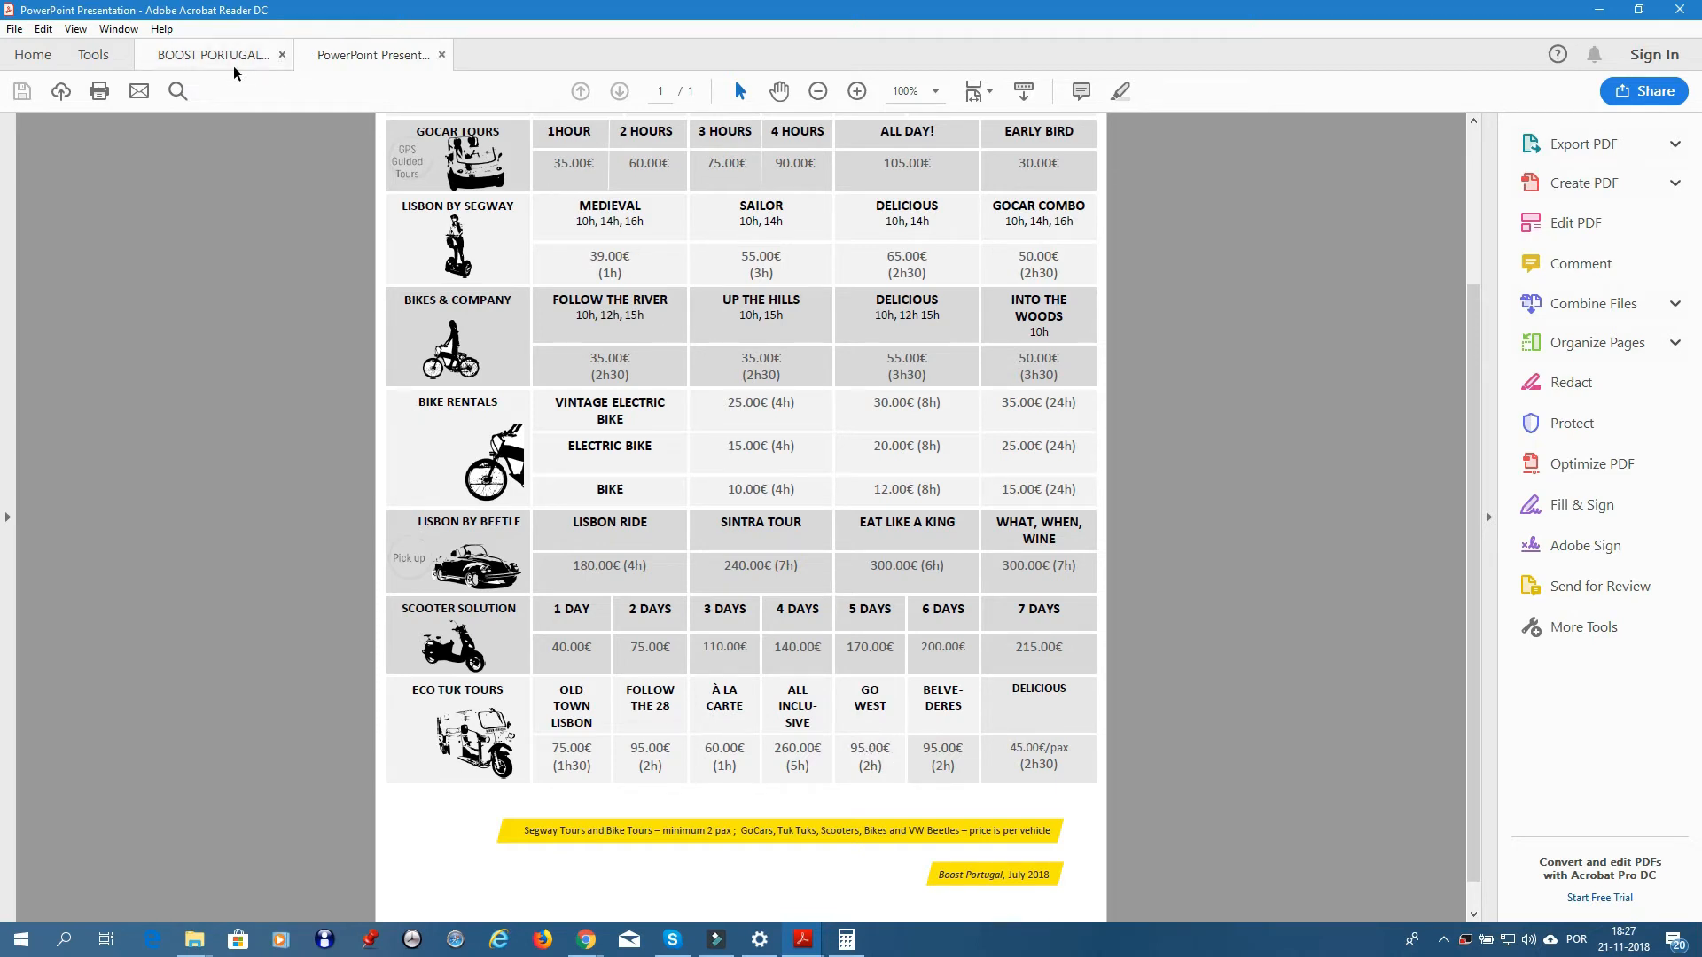
click(1603, 12)
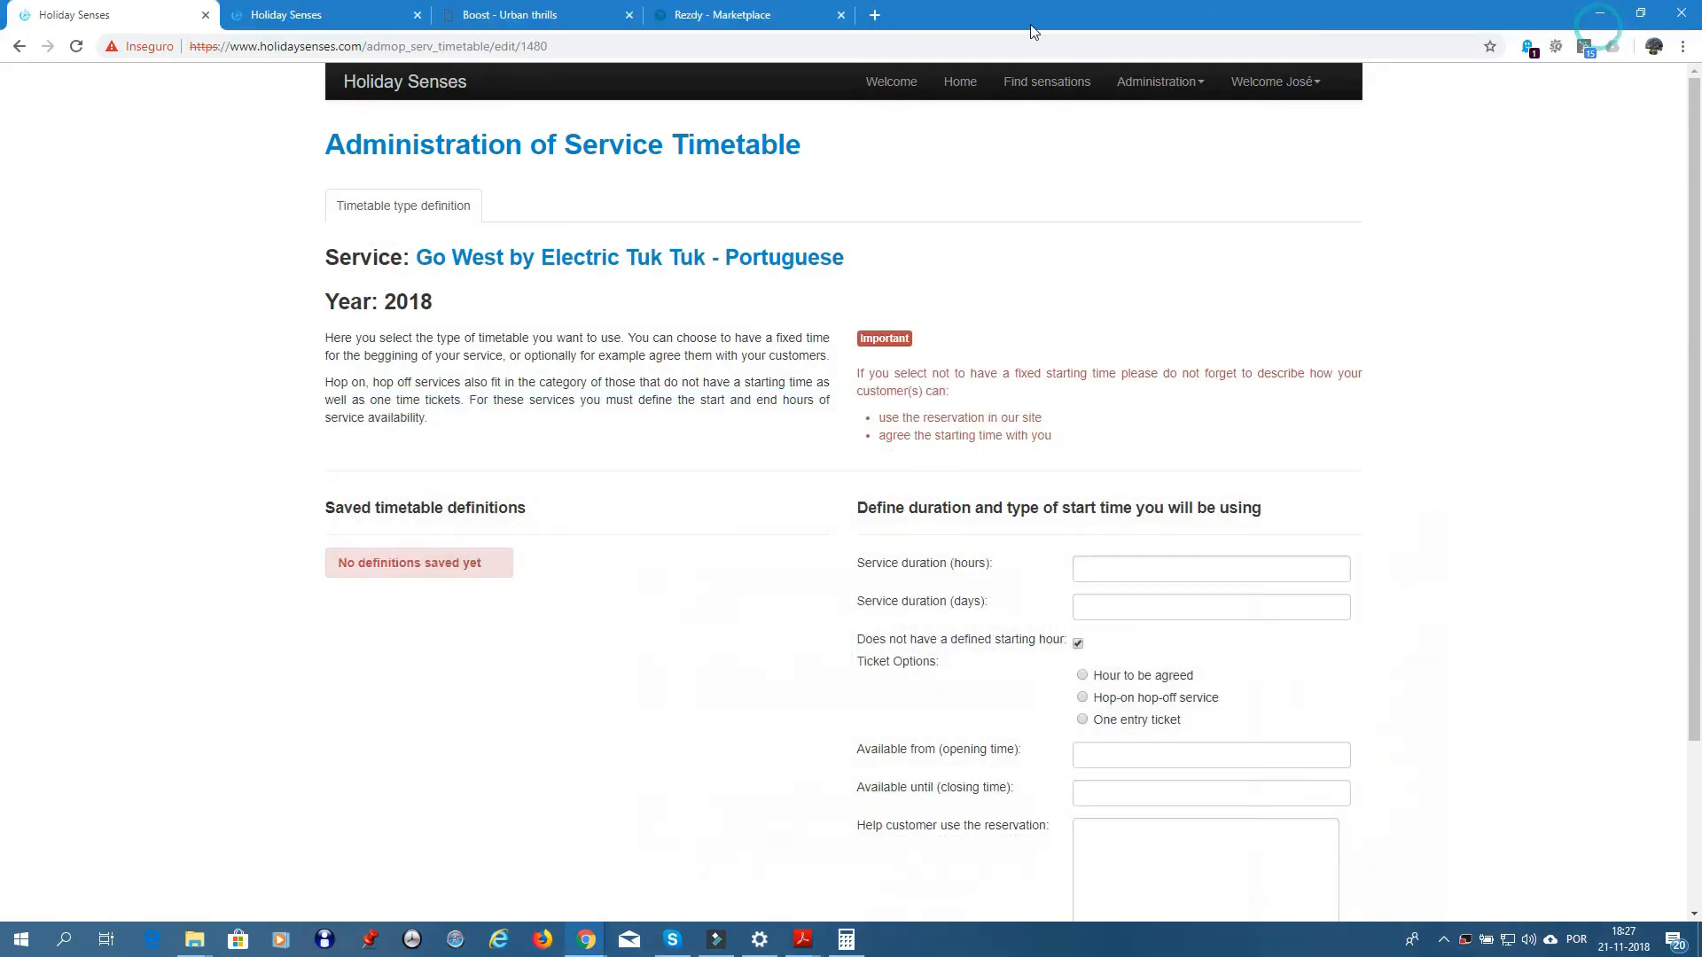
click(727, 18)
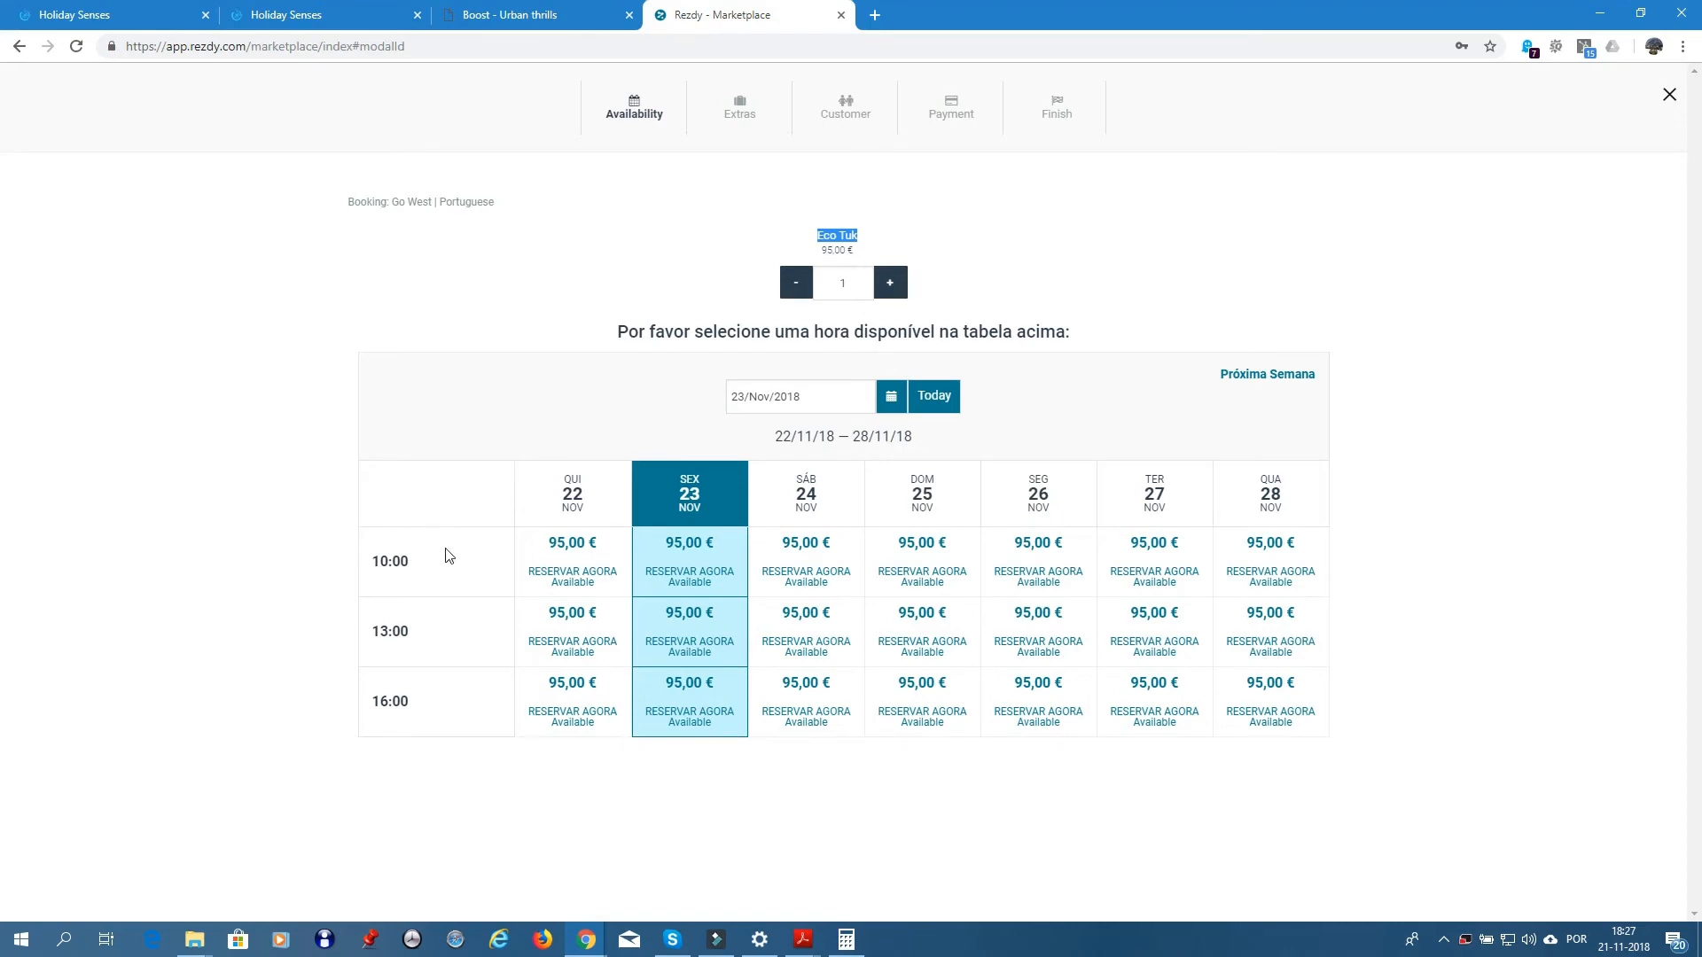
click(19, 46)
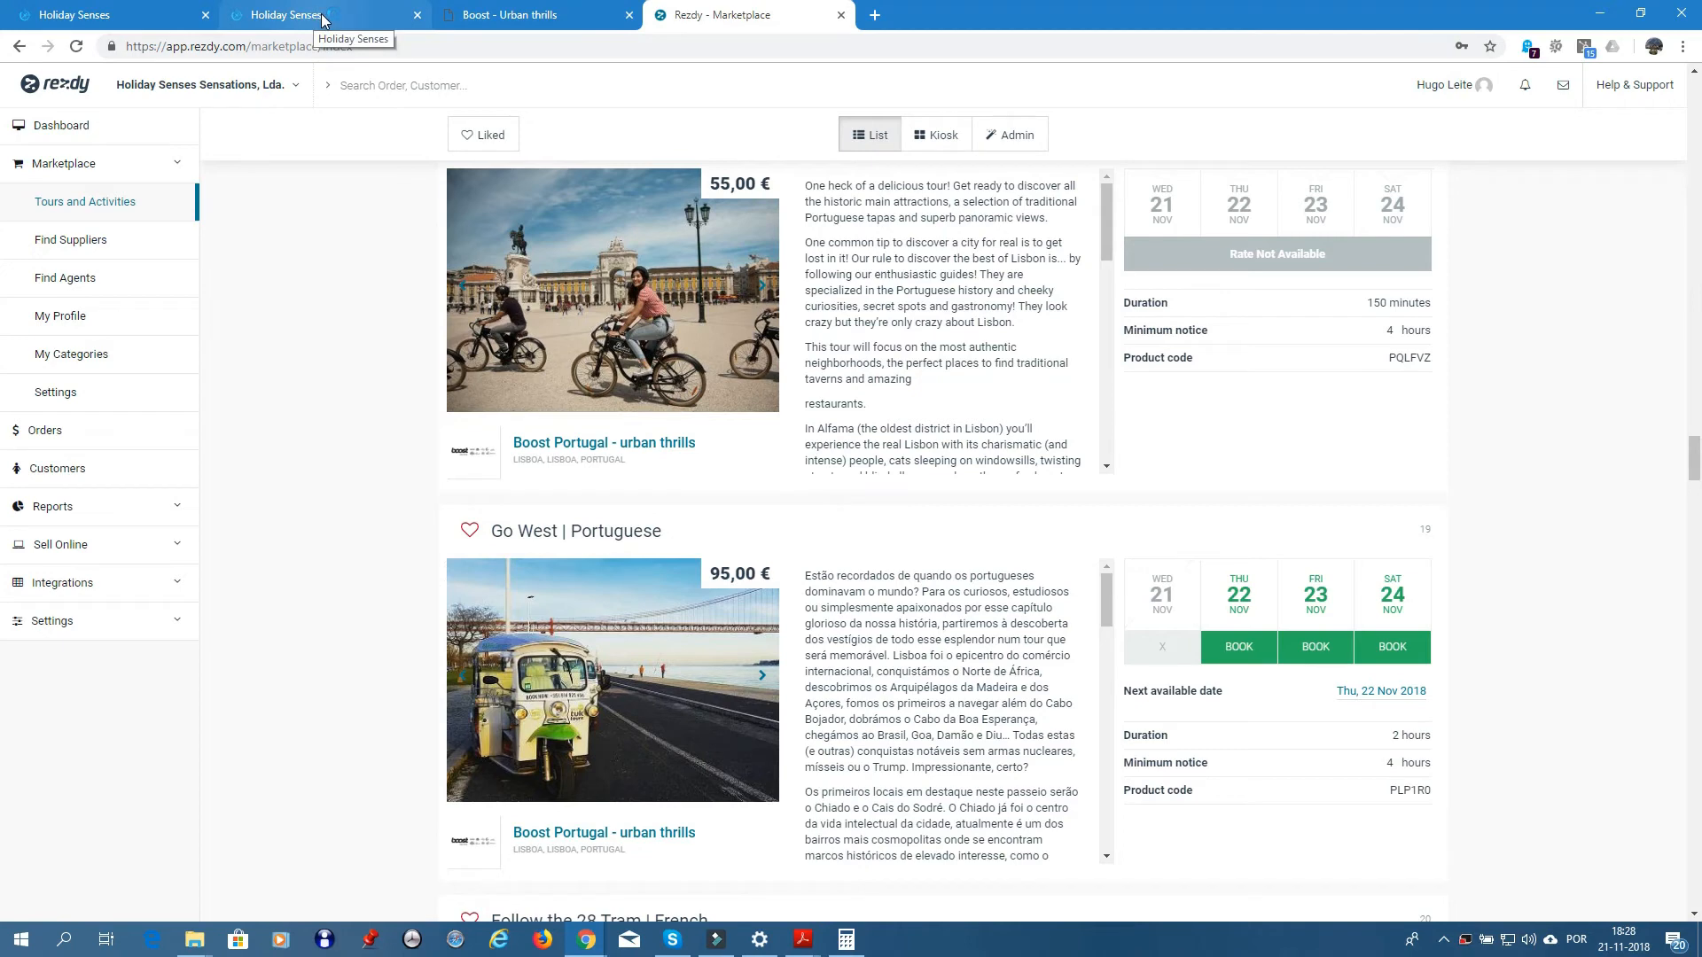
click(104, 15)
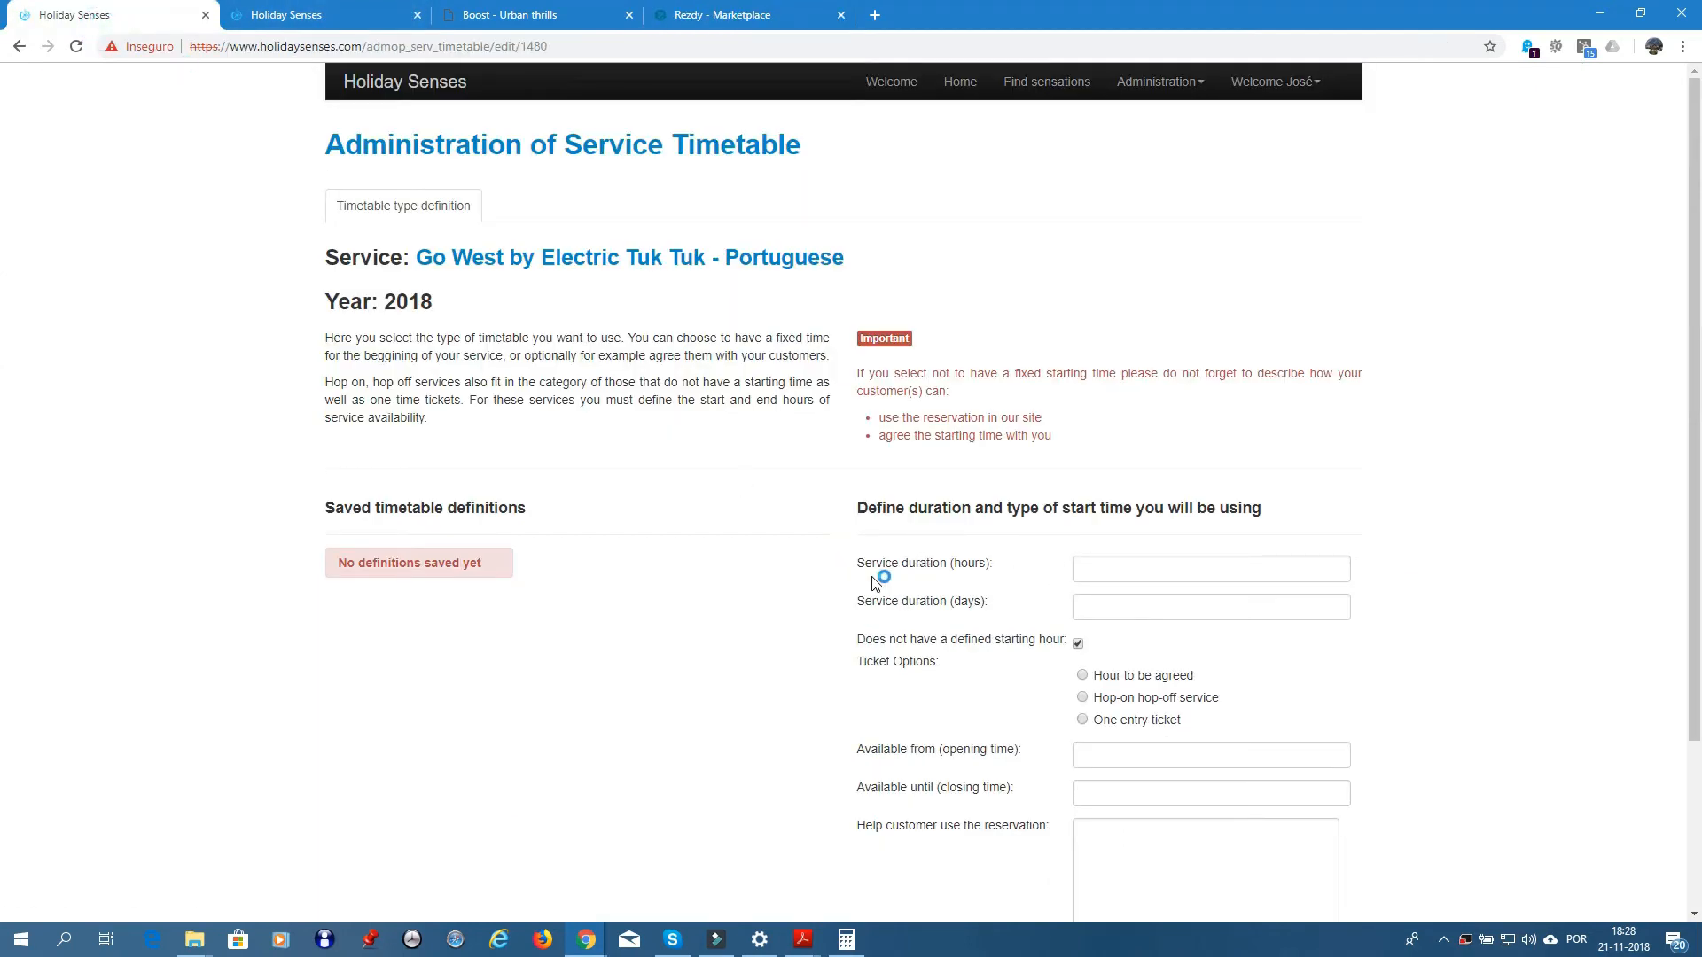
- Save a 02:00:00 service duration with fixed starting hours for the 2018 timetable
click(1102, 568)
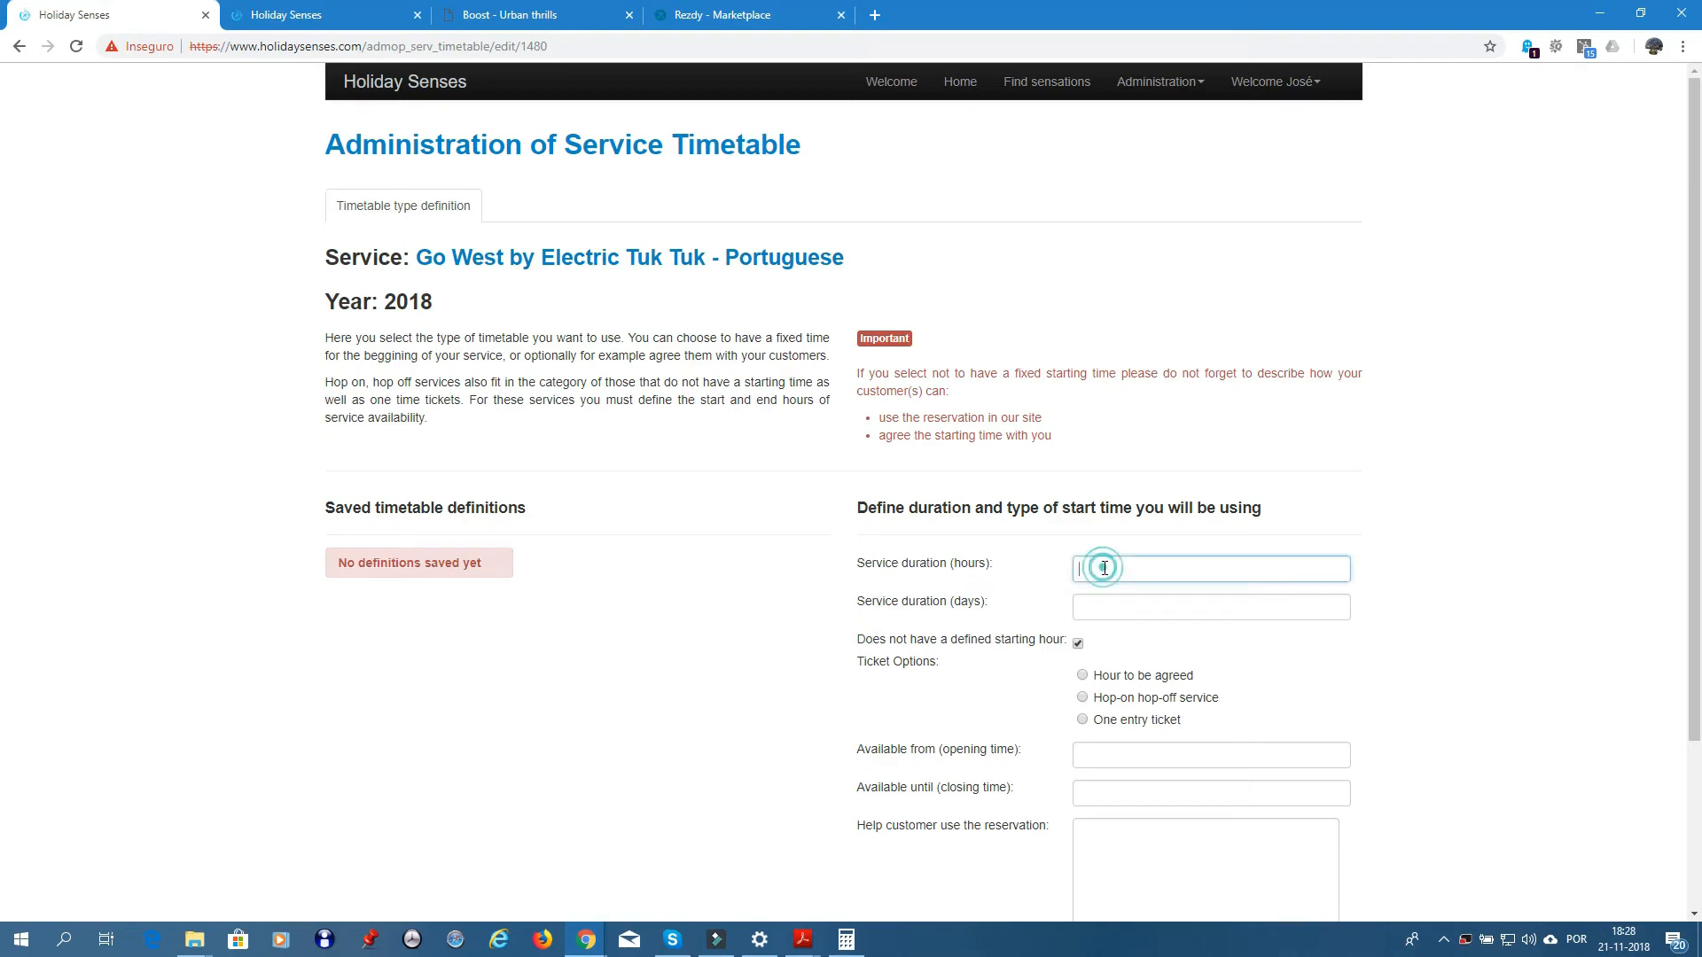
text(2:28:10)
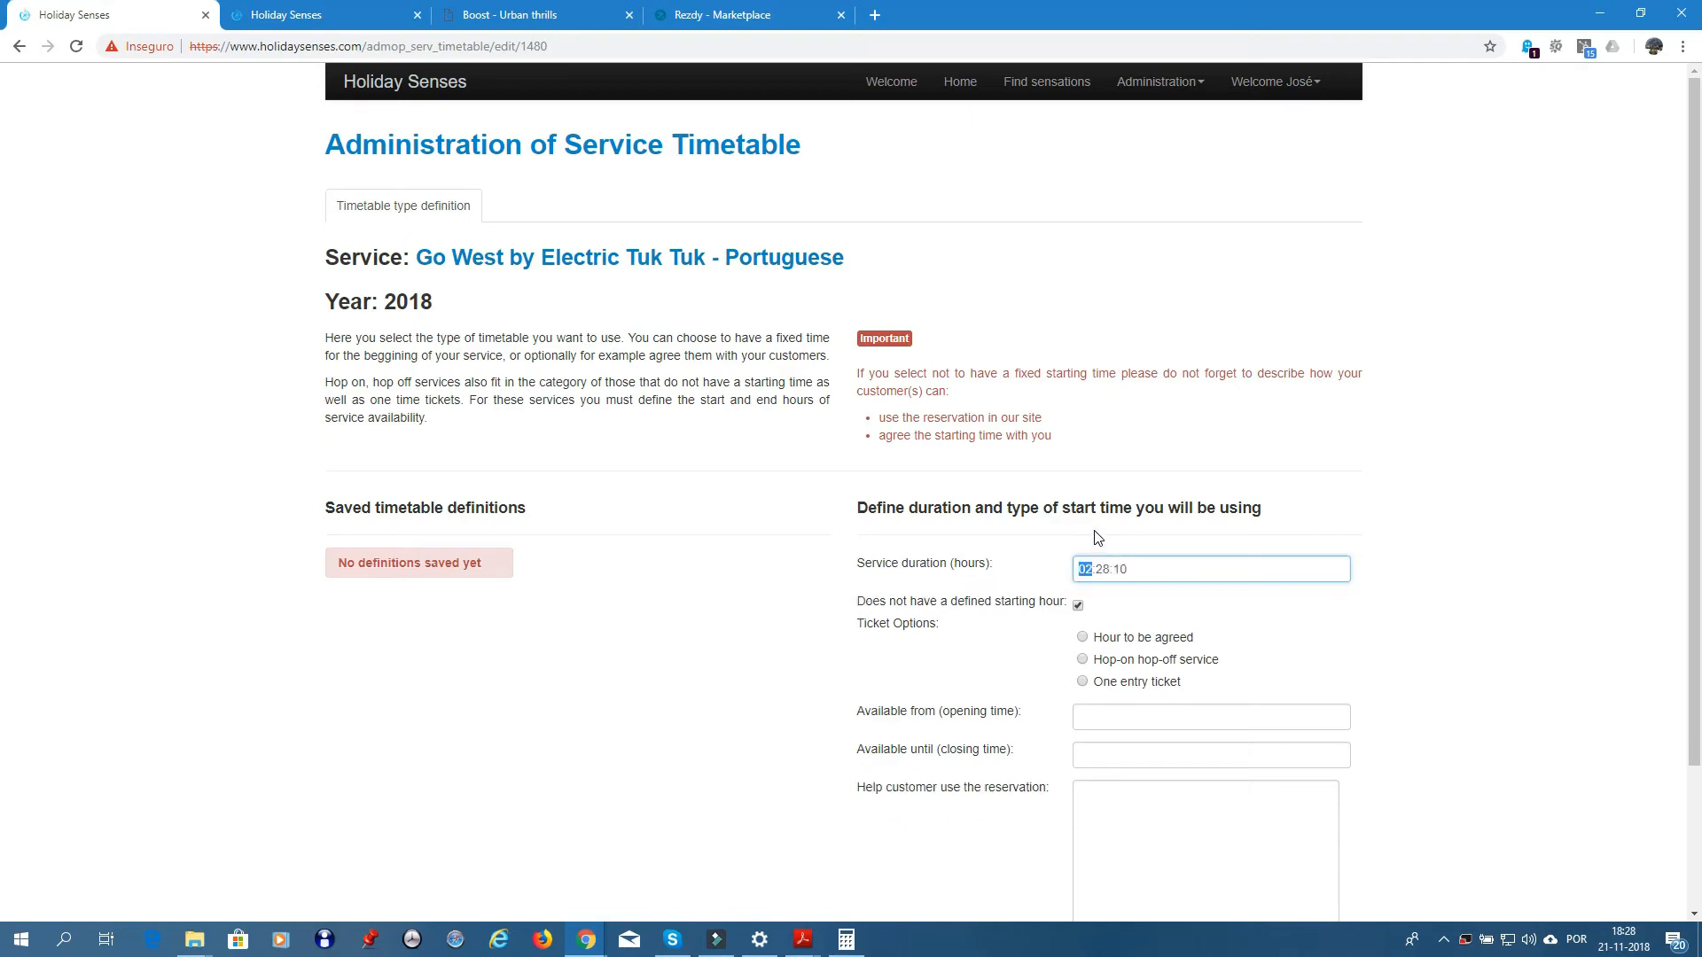
key(Tab)
key(Tab)
key(Tab)
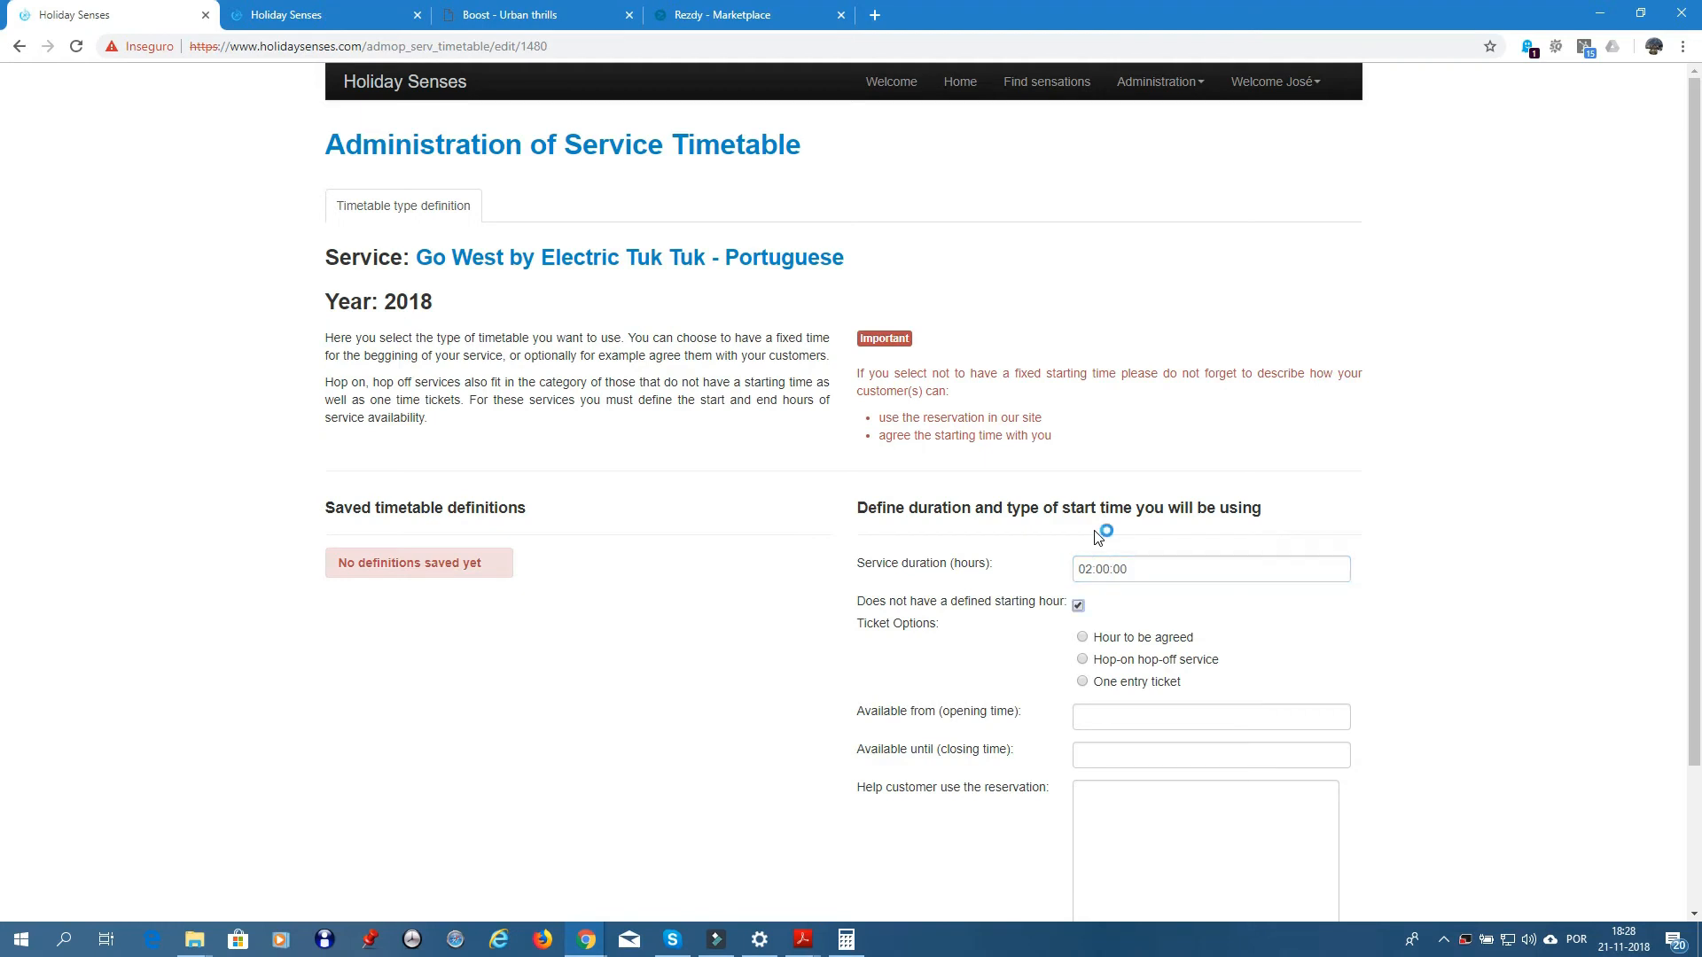
click(1078, 607)
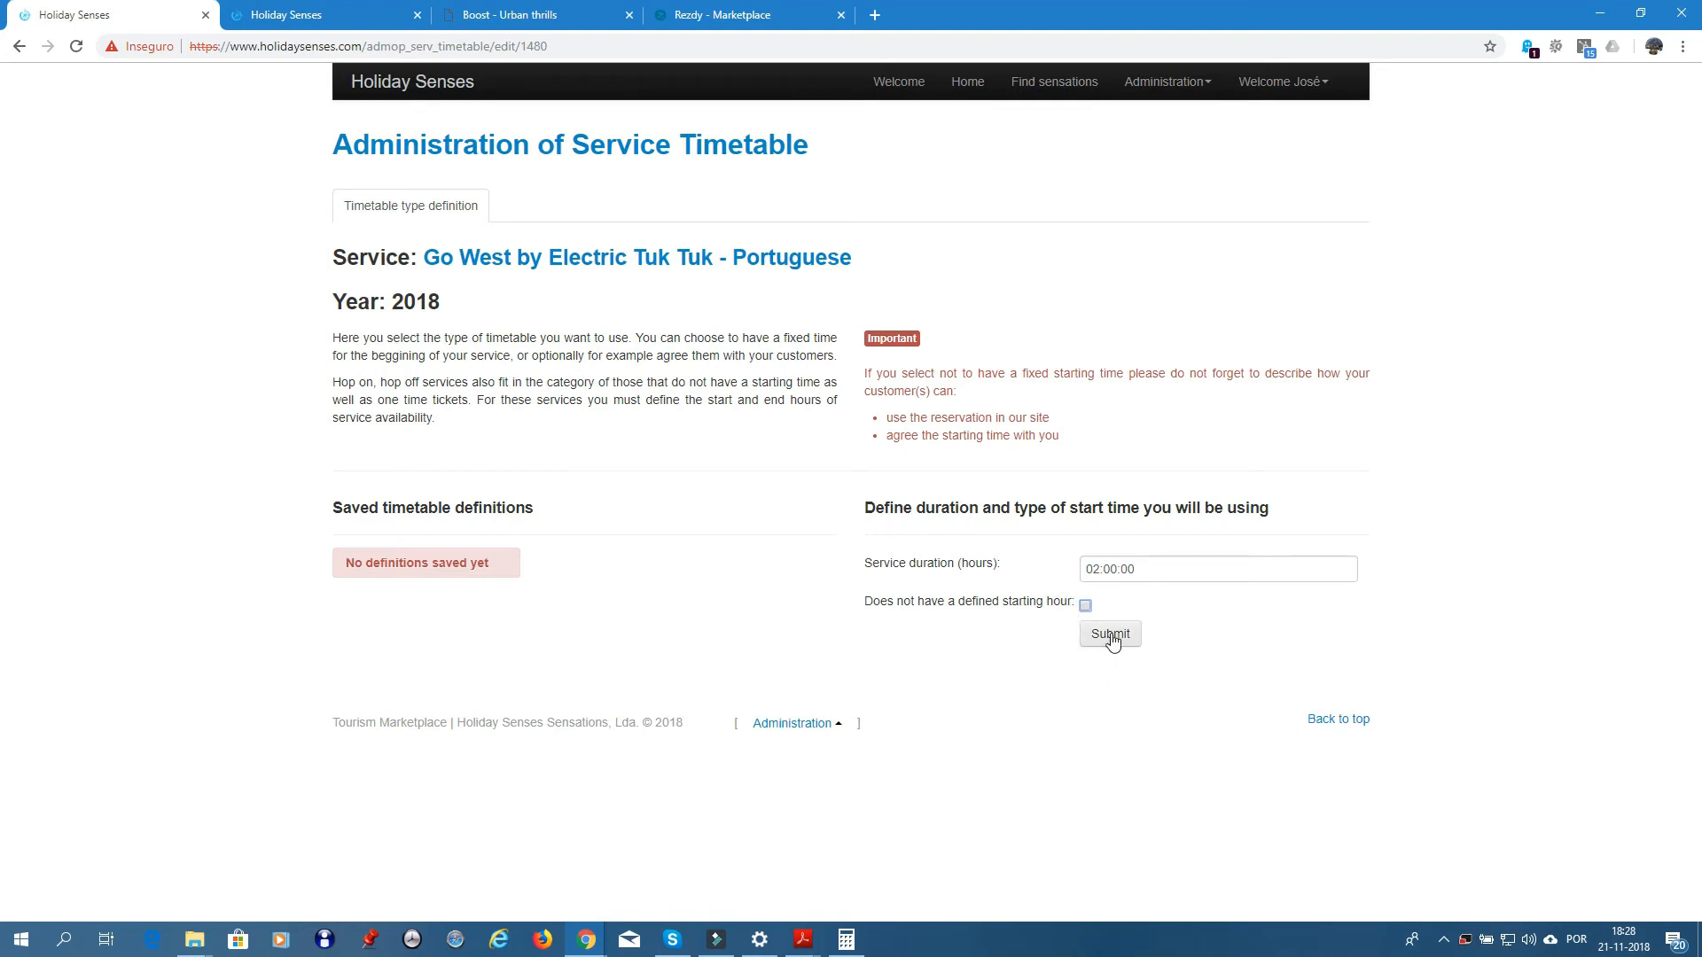
click(1110, 634)
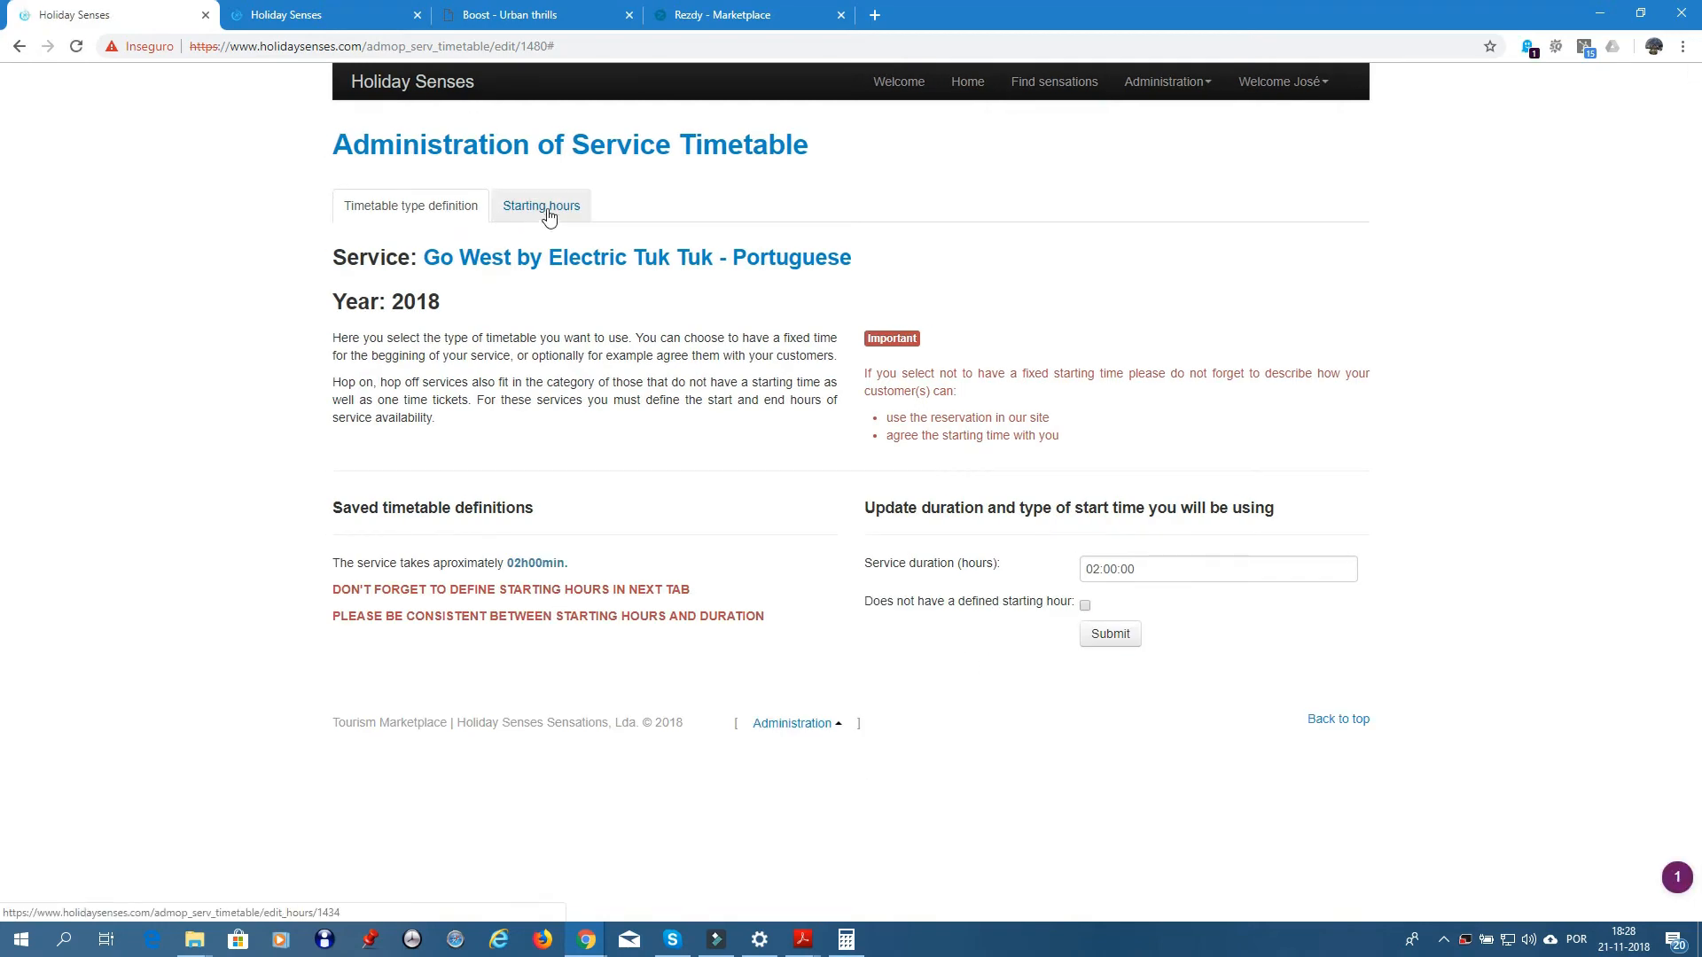
- Go to the Starting hours tab and check the tour's time slots in Rezdy
click(547, 209)
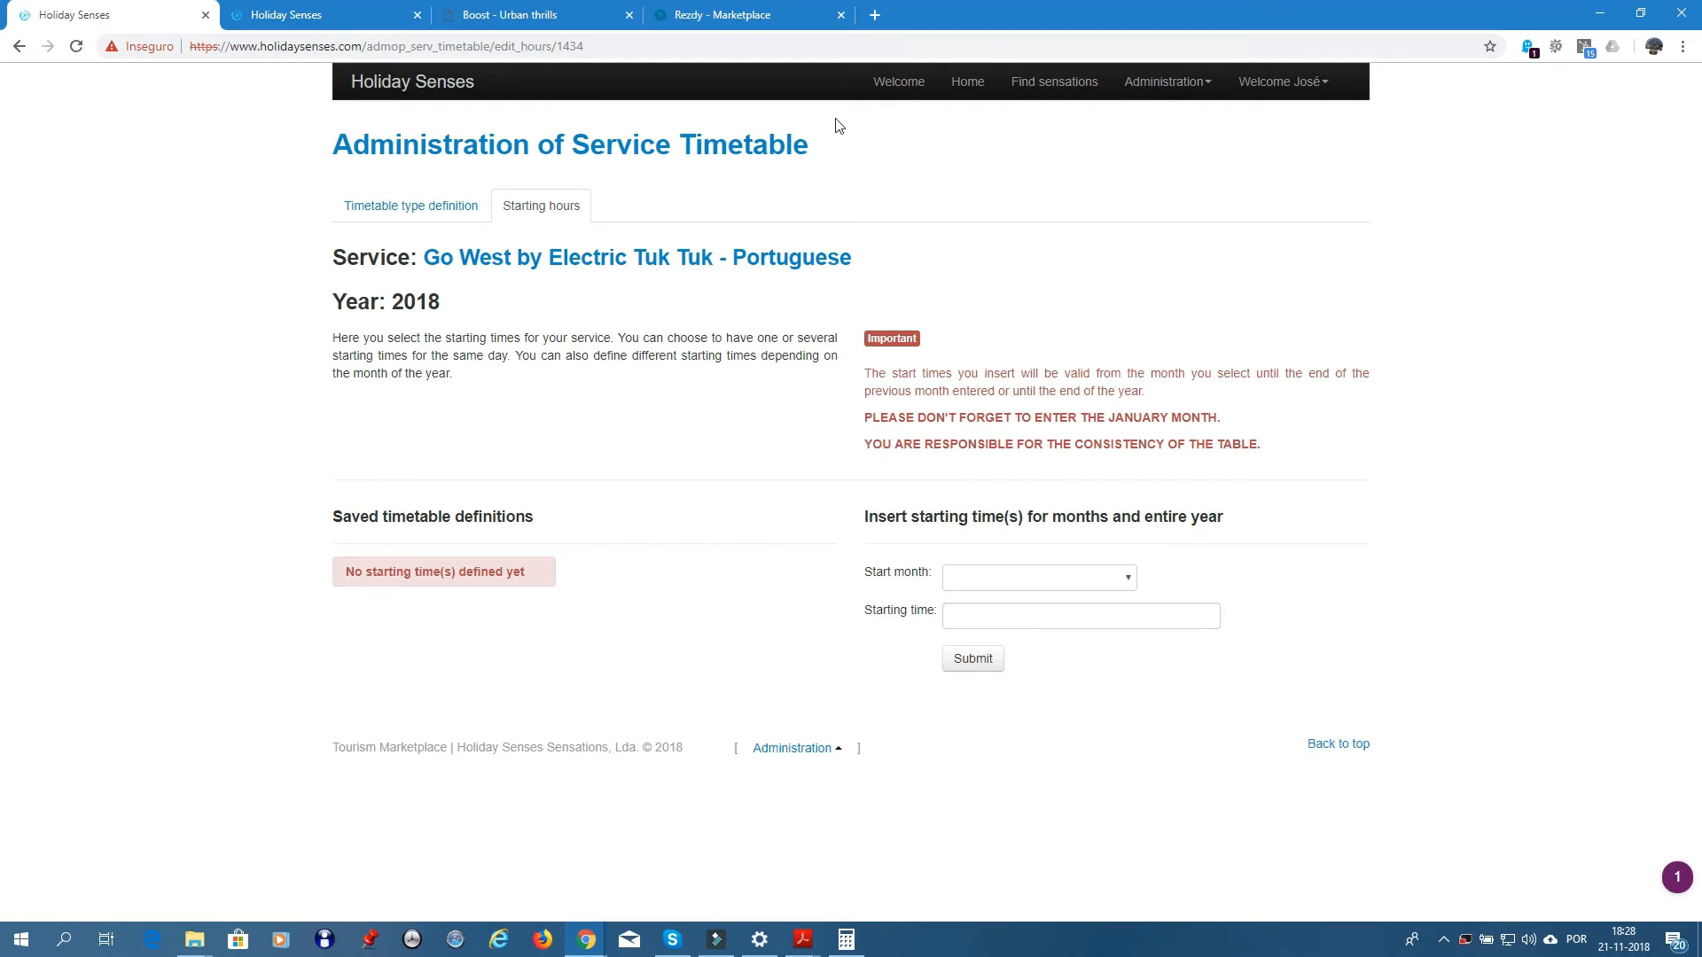
click(736, 15)
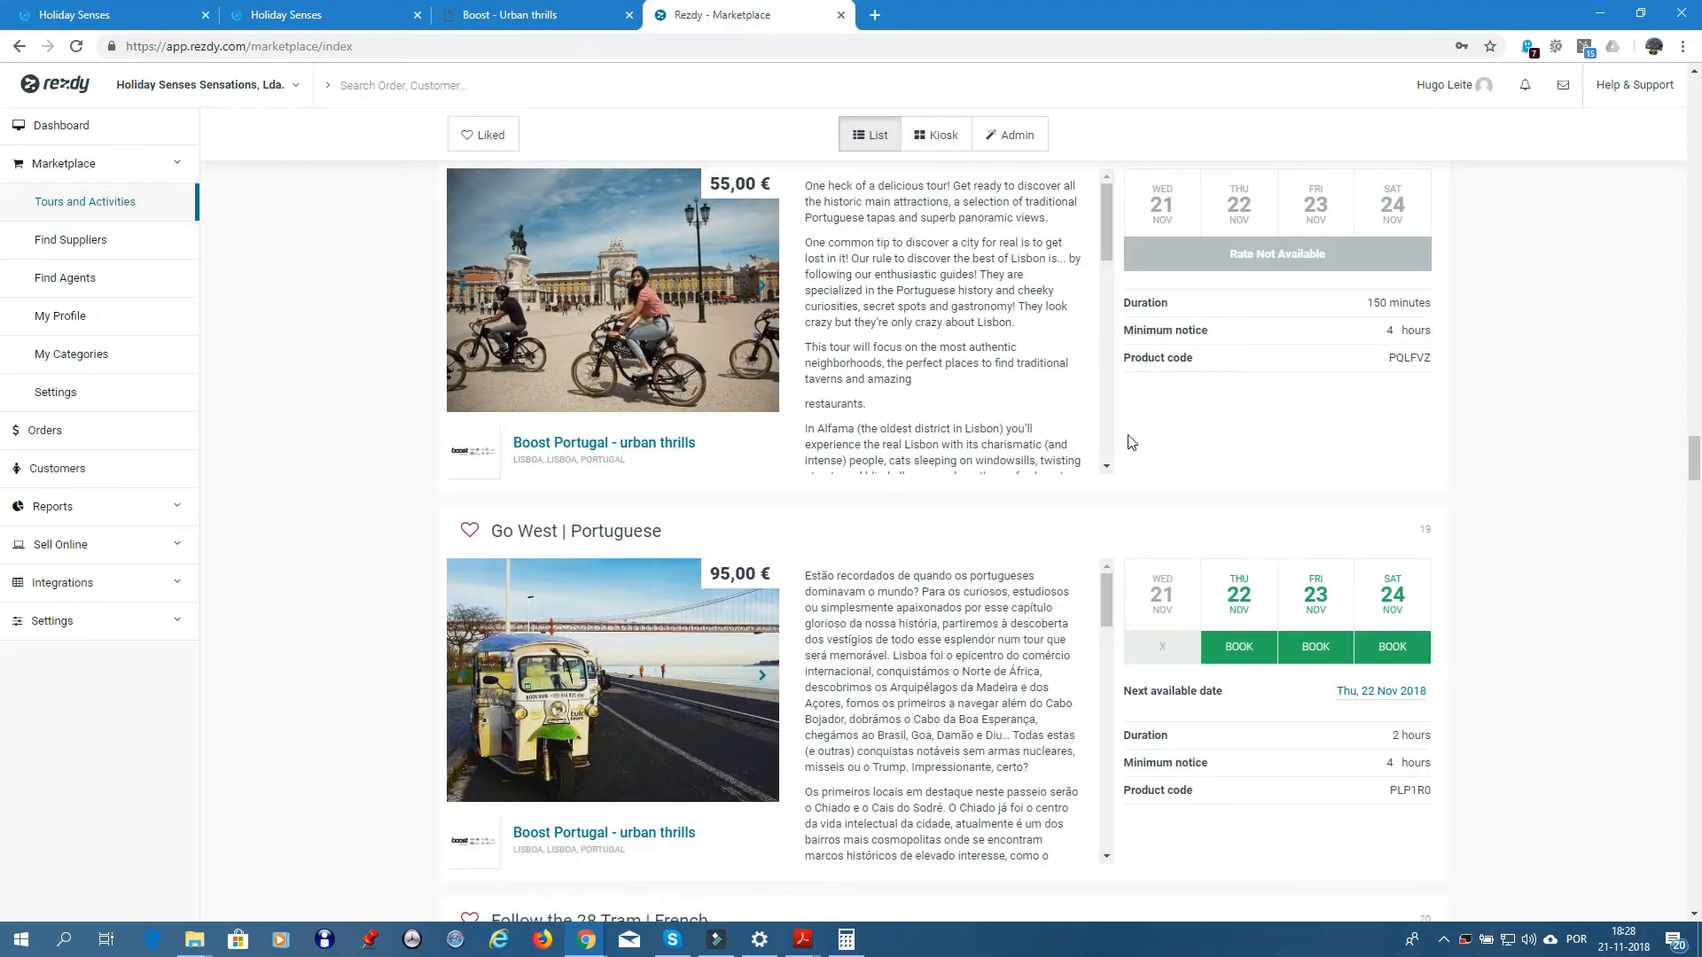
mouse_move(1241, 650)
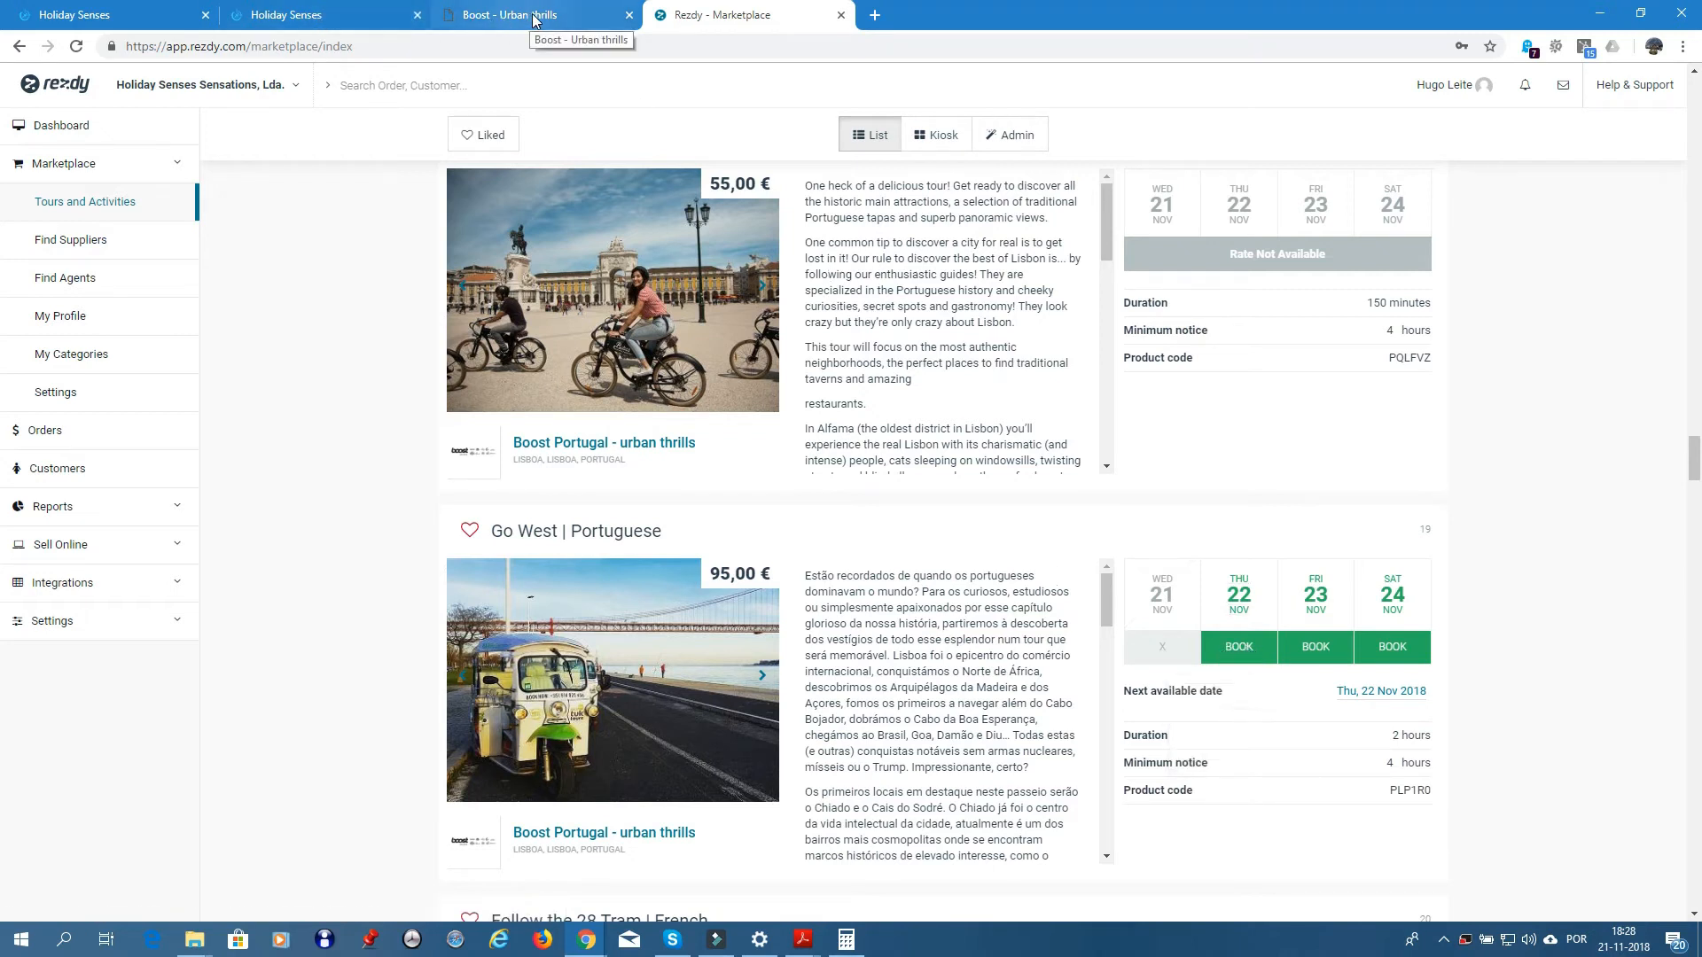
click(106, 15)
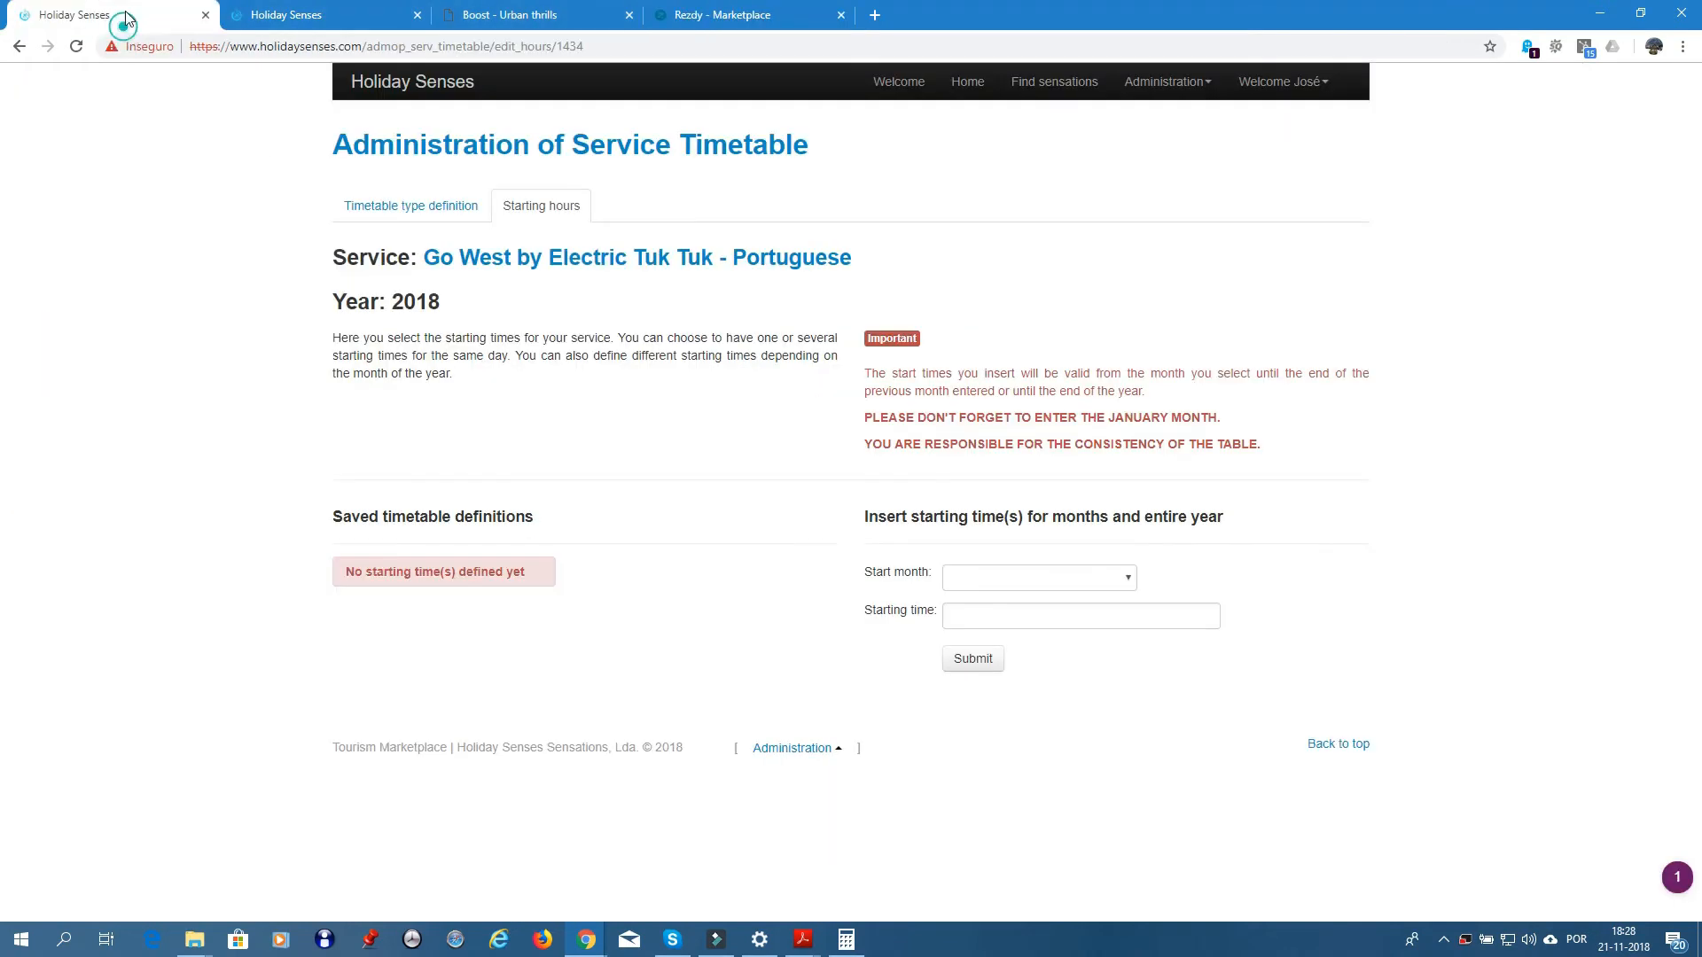
- Add 10:00 and 13:00 starting times running from January
click(1037, 578)
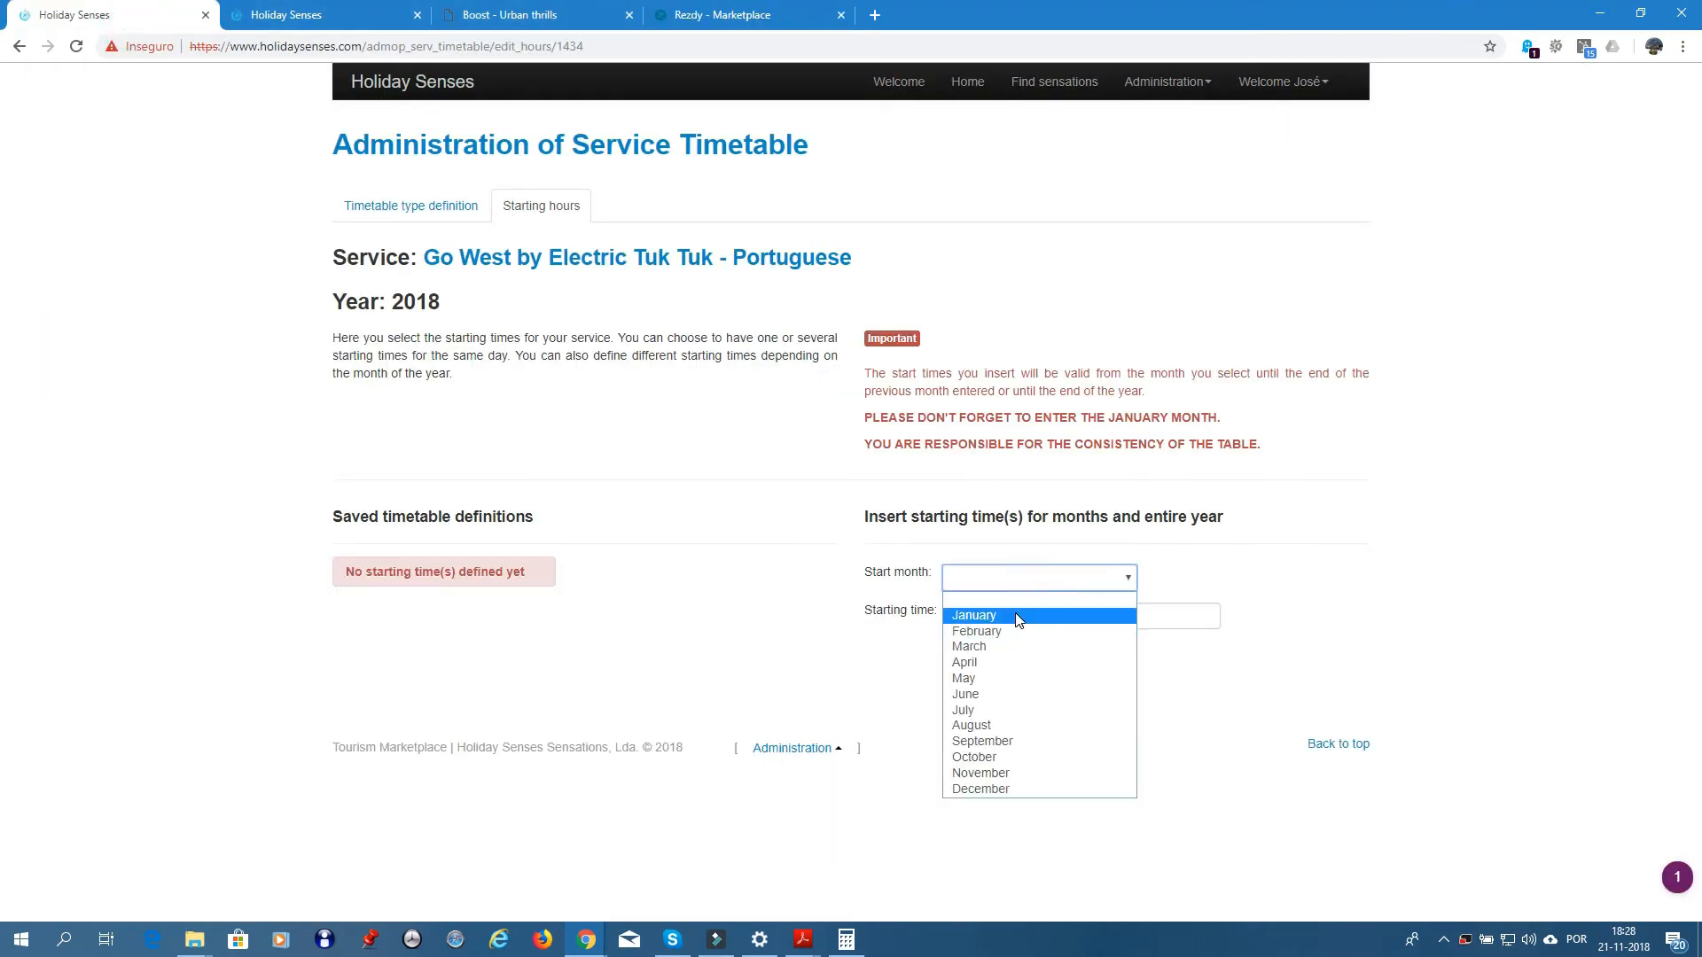
click(1018, 613)
click(1018, 617)
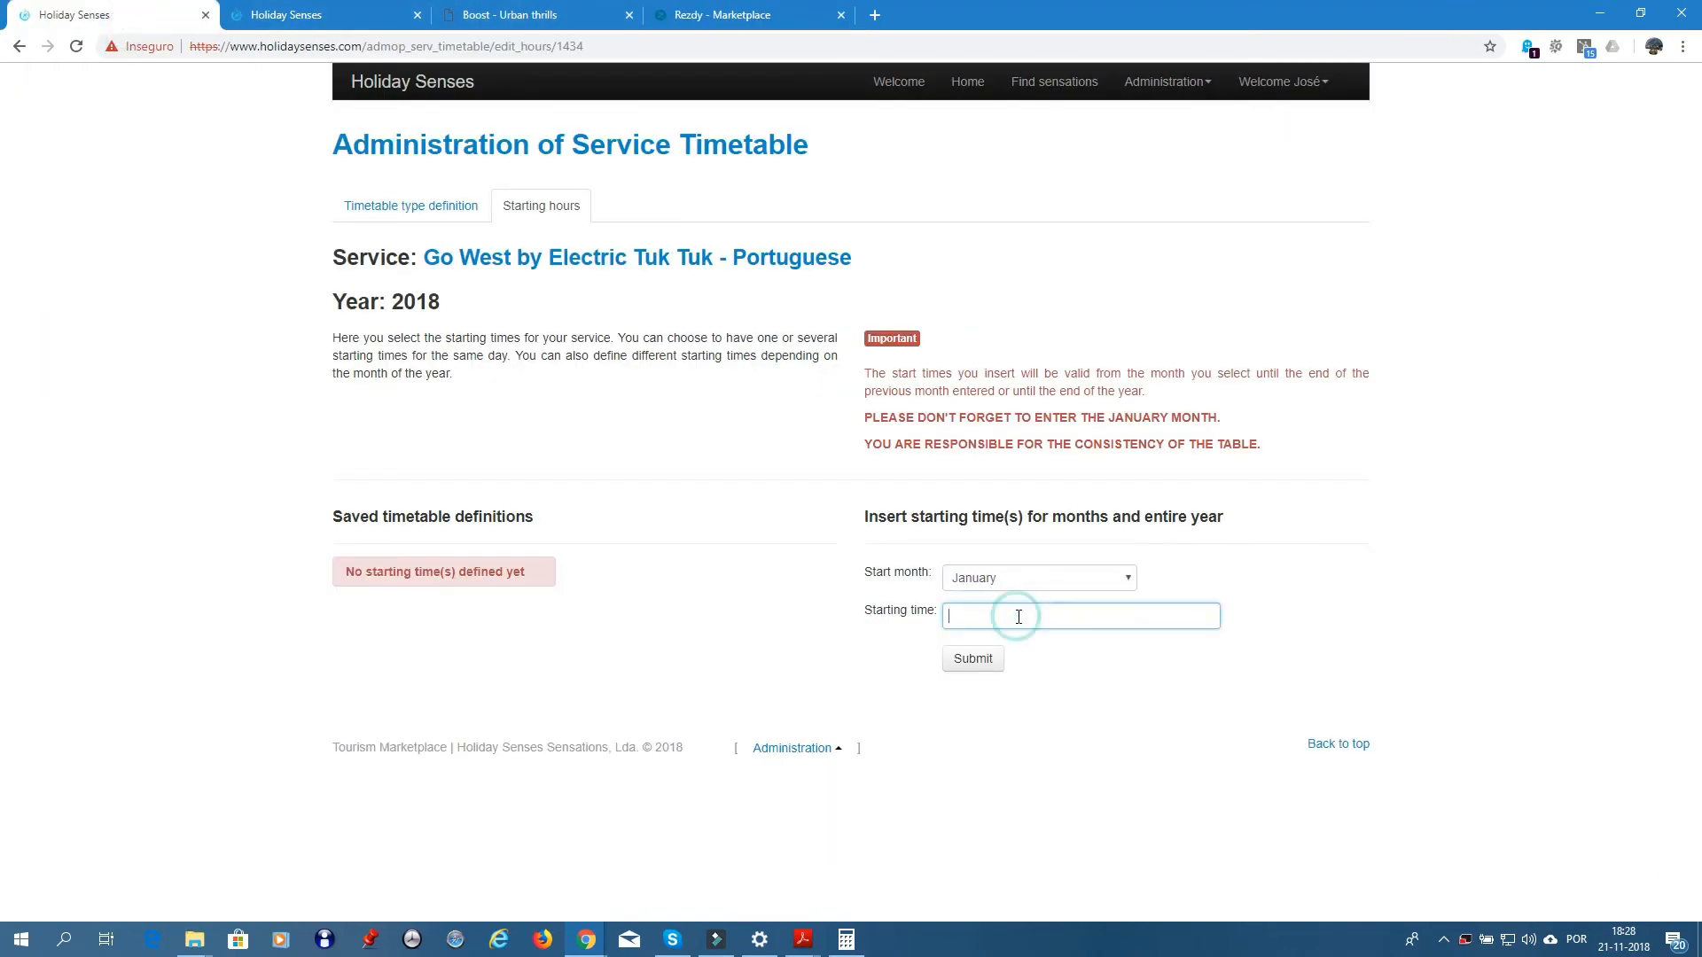
text(10:00:00)
key(Tab)
key(Tab)
click(972, 659)
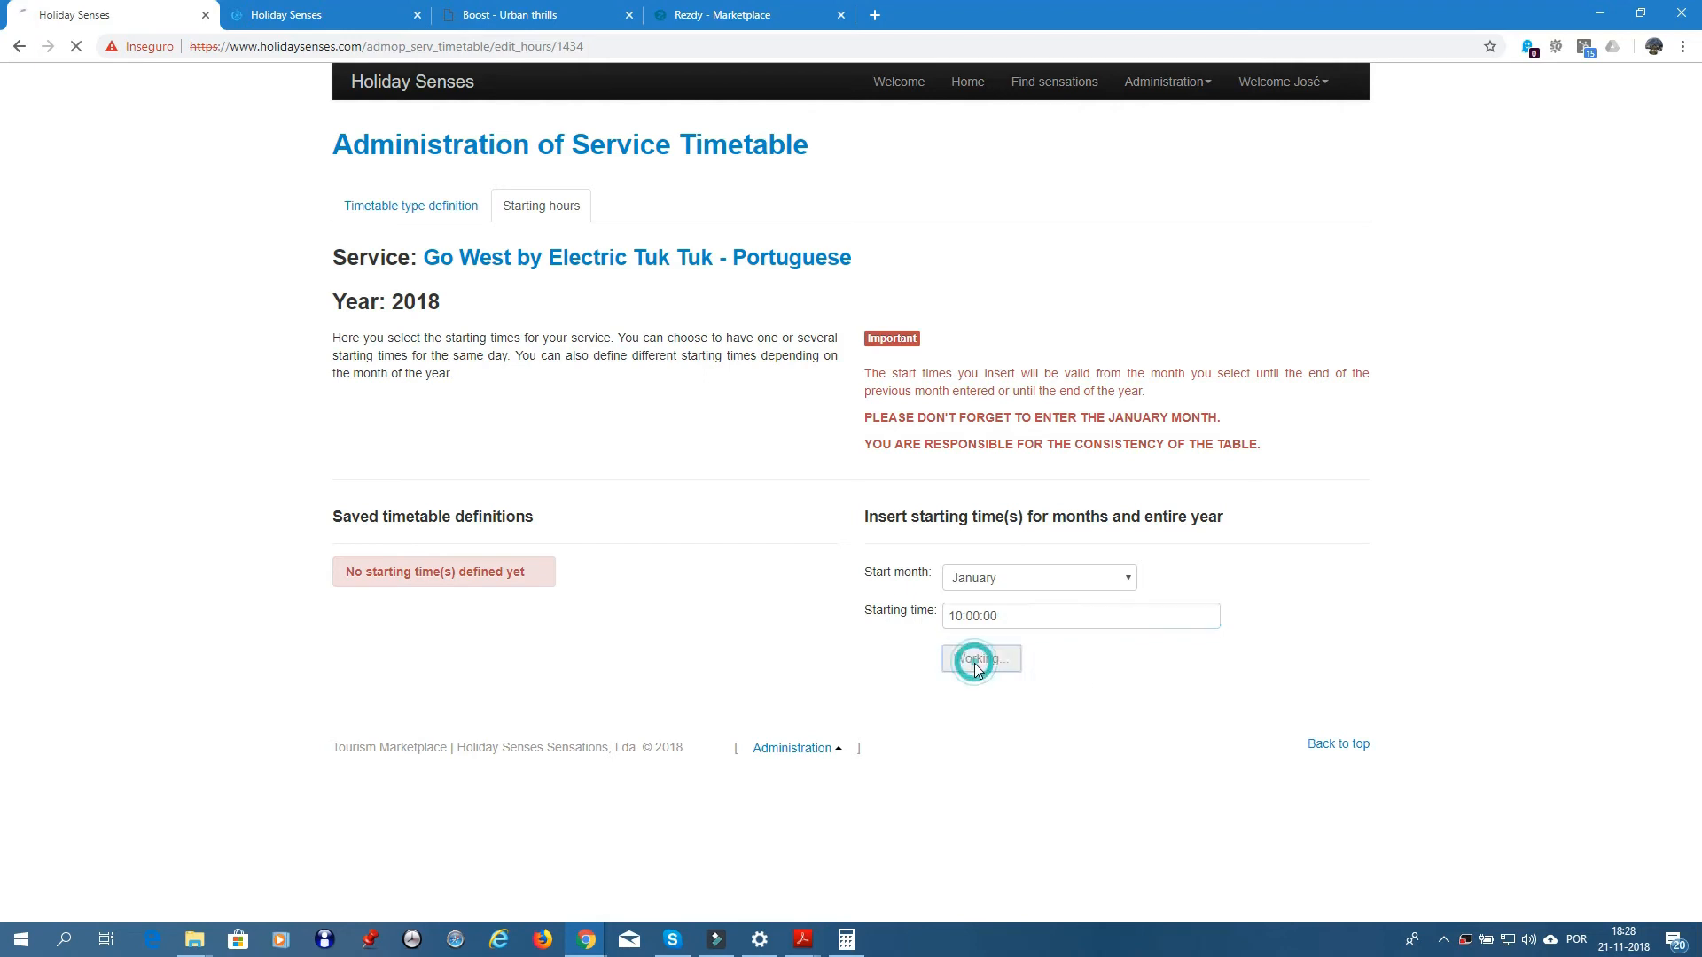
click(1119, 580)
click(1039, 612)
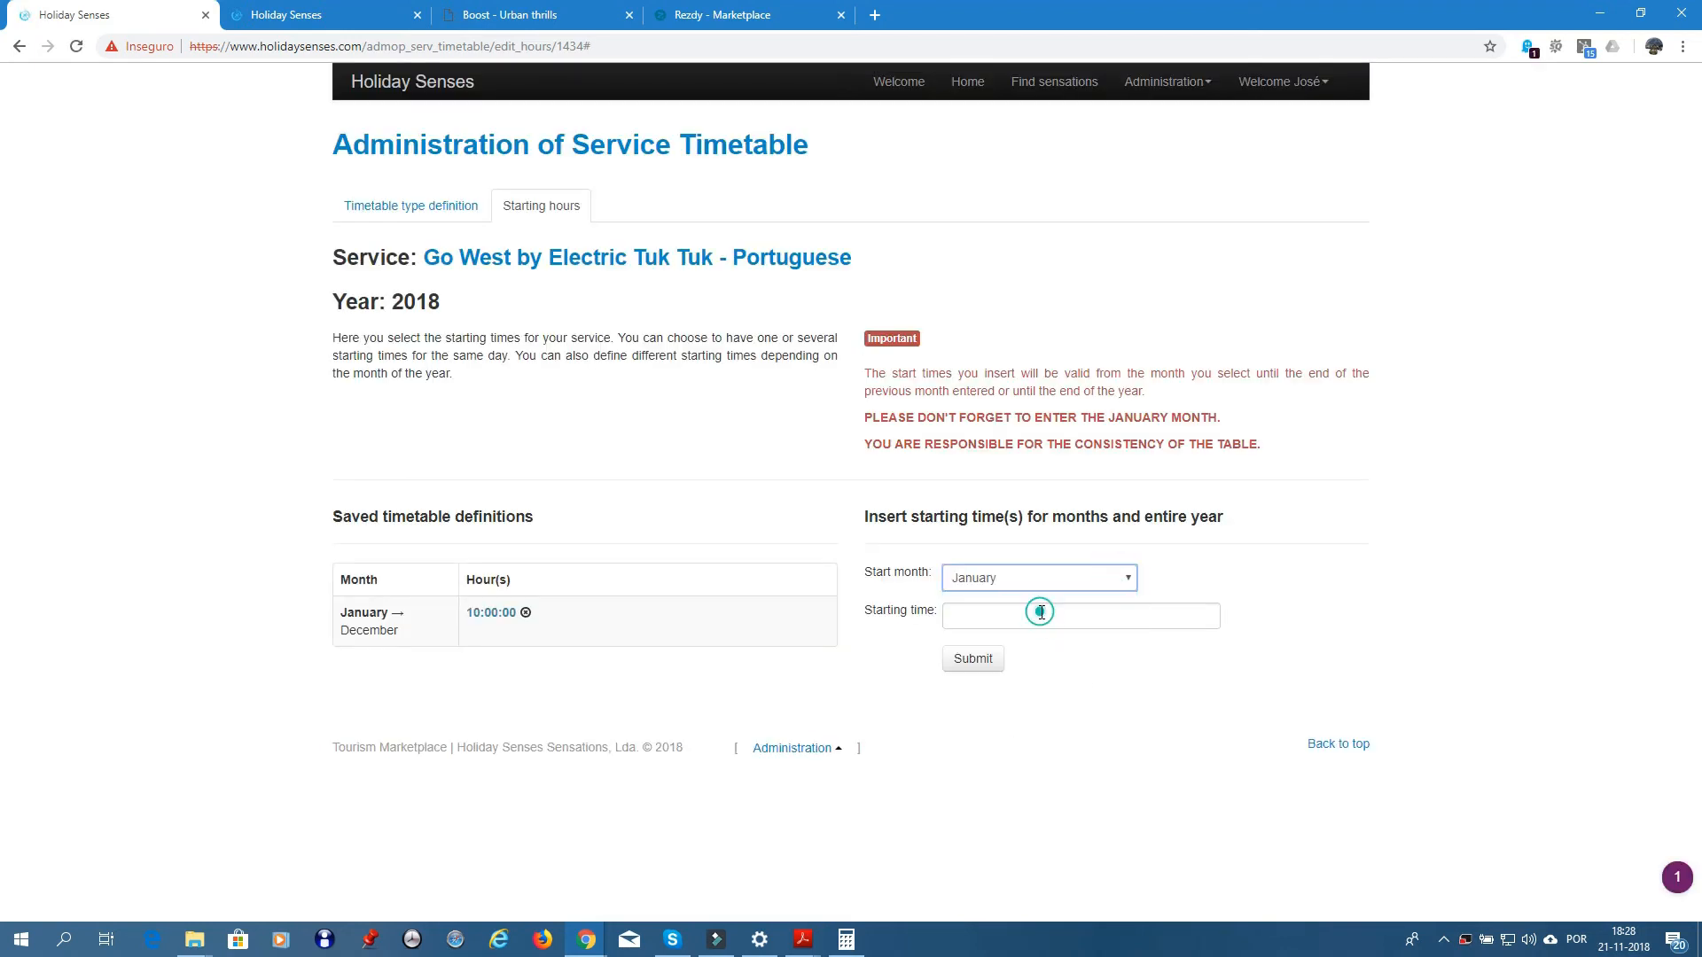
click(1031, 610)
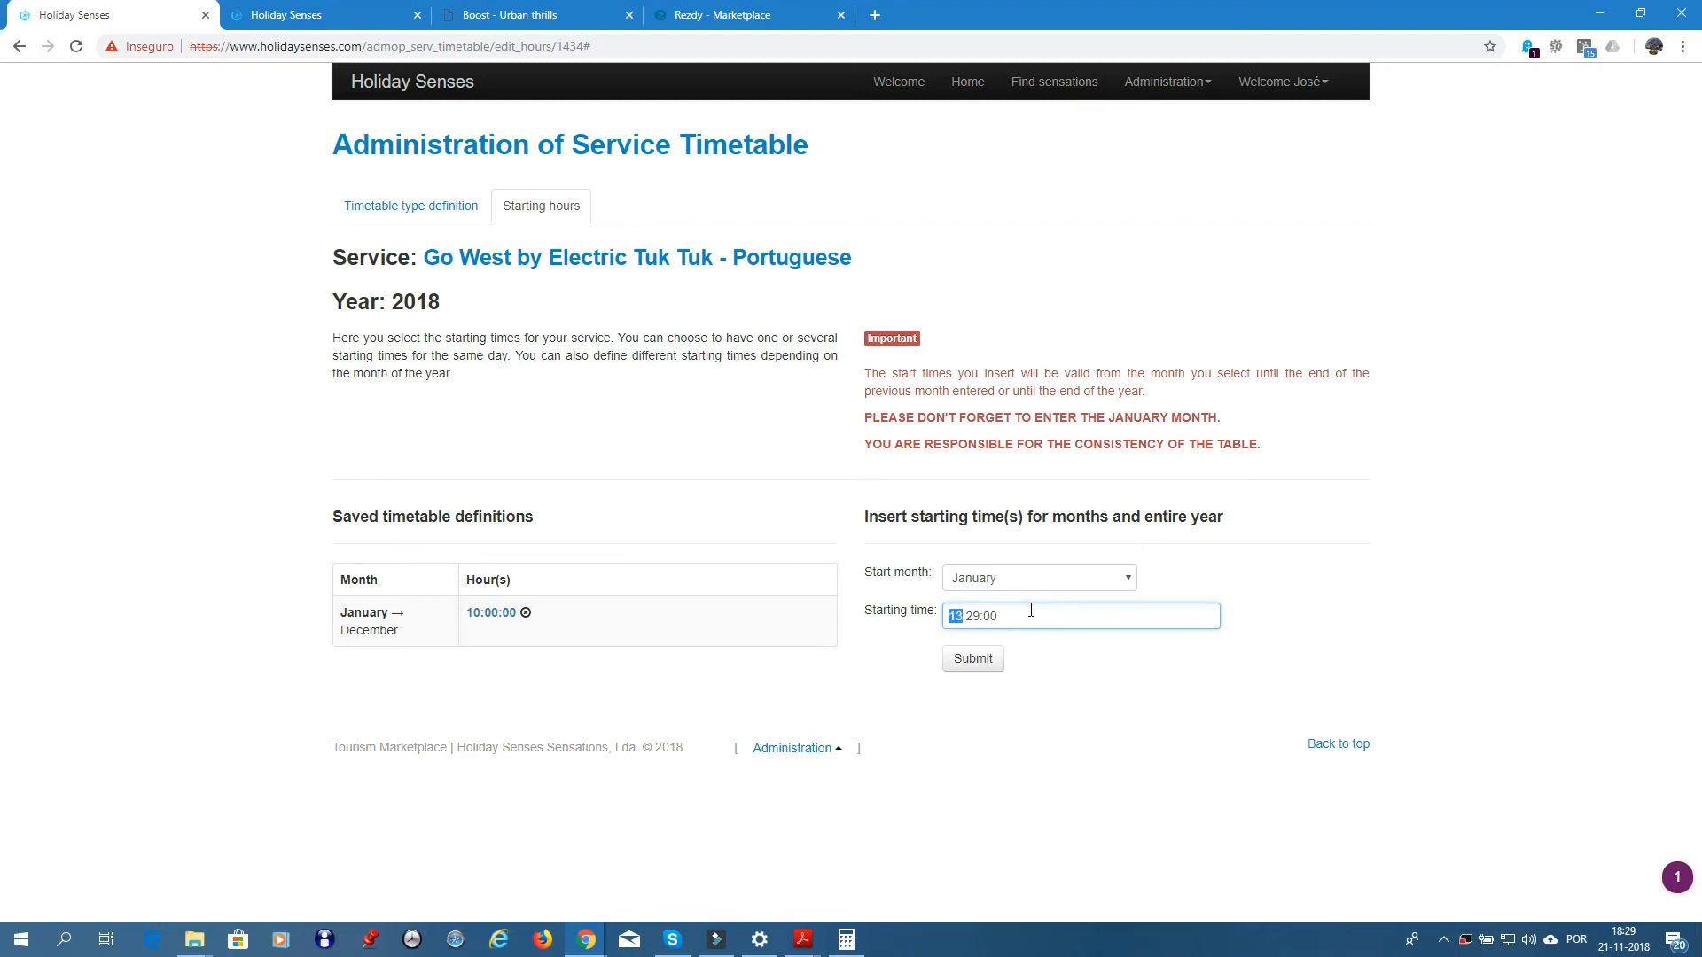
key(Tab)
key(Tab)
click(977, 663)
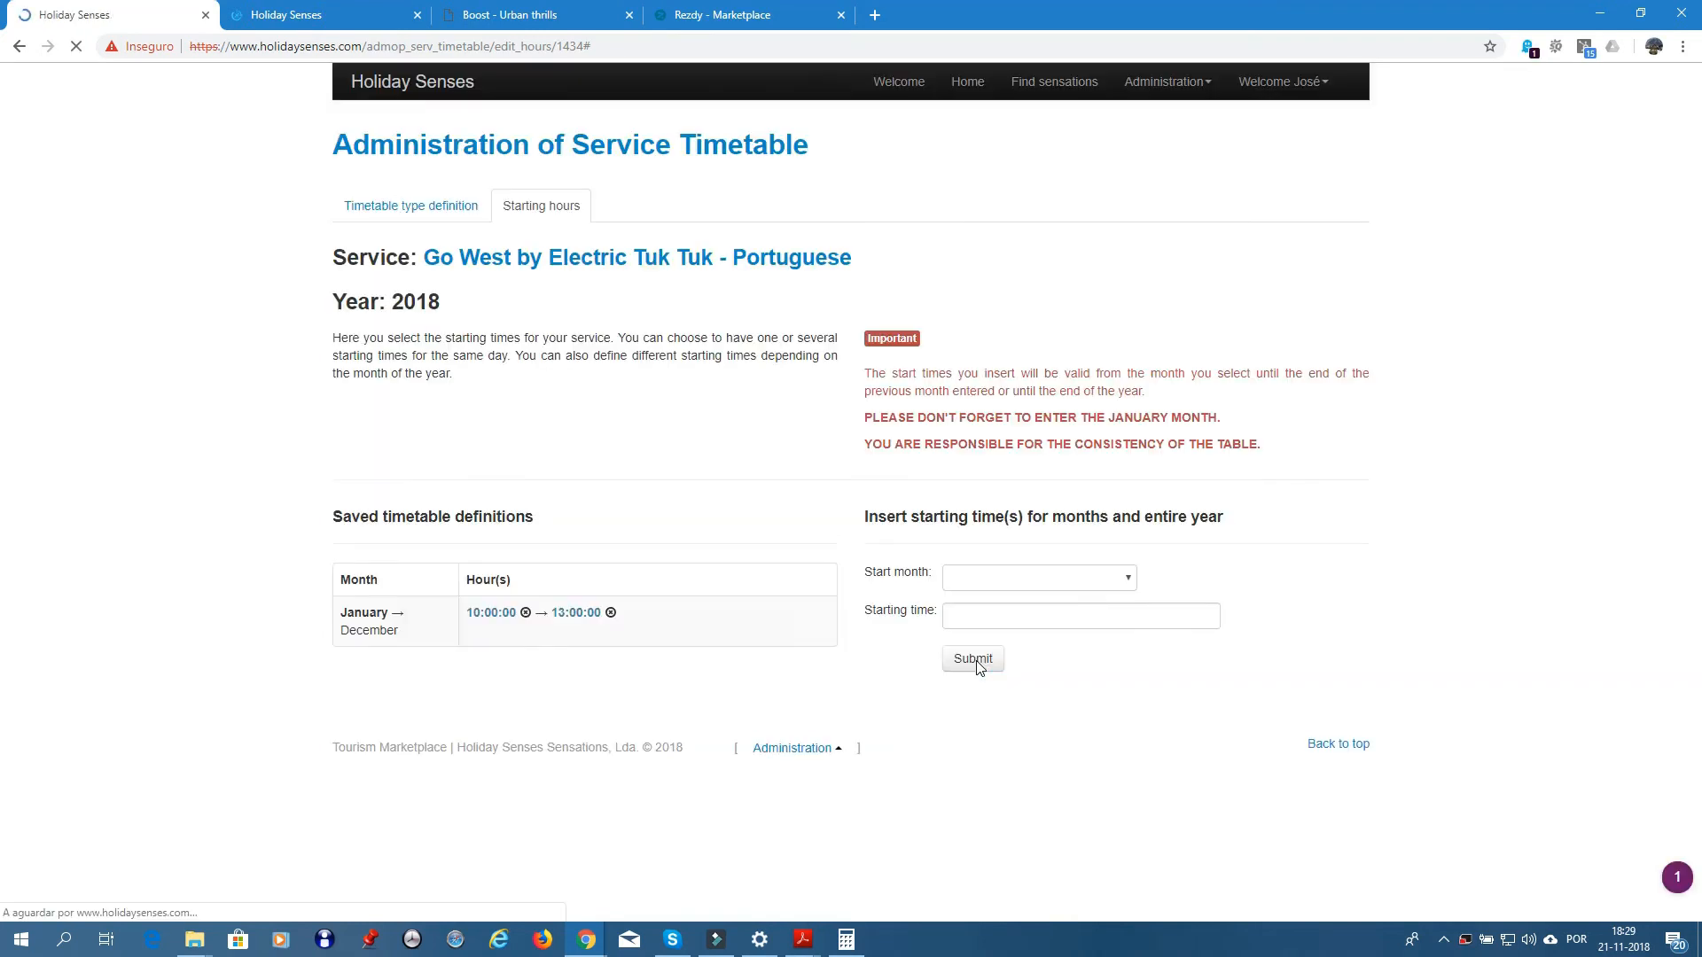
- Add a 16:00 starting time from January and delete the 10:00 entry
click(996, 577)
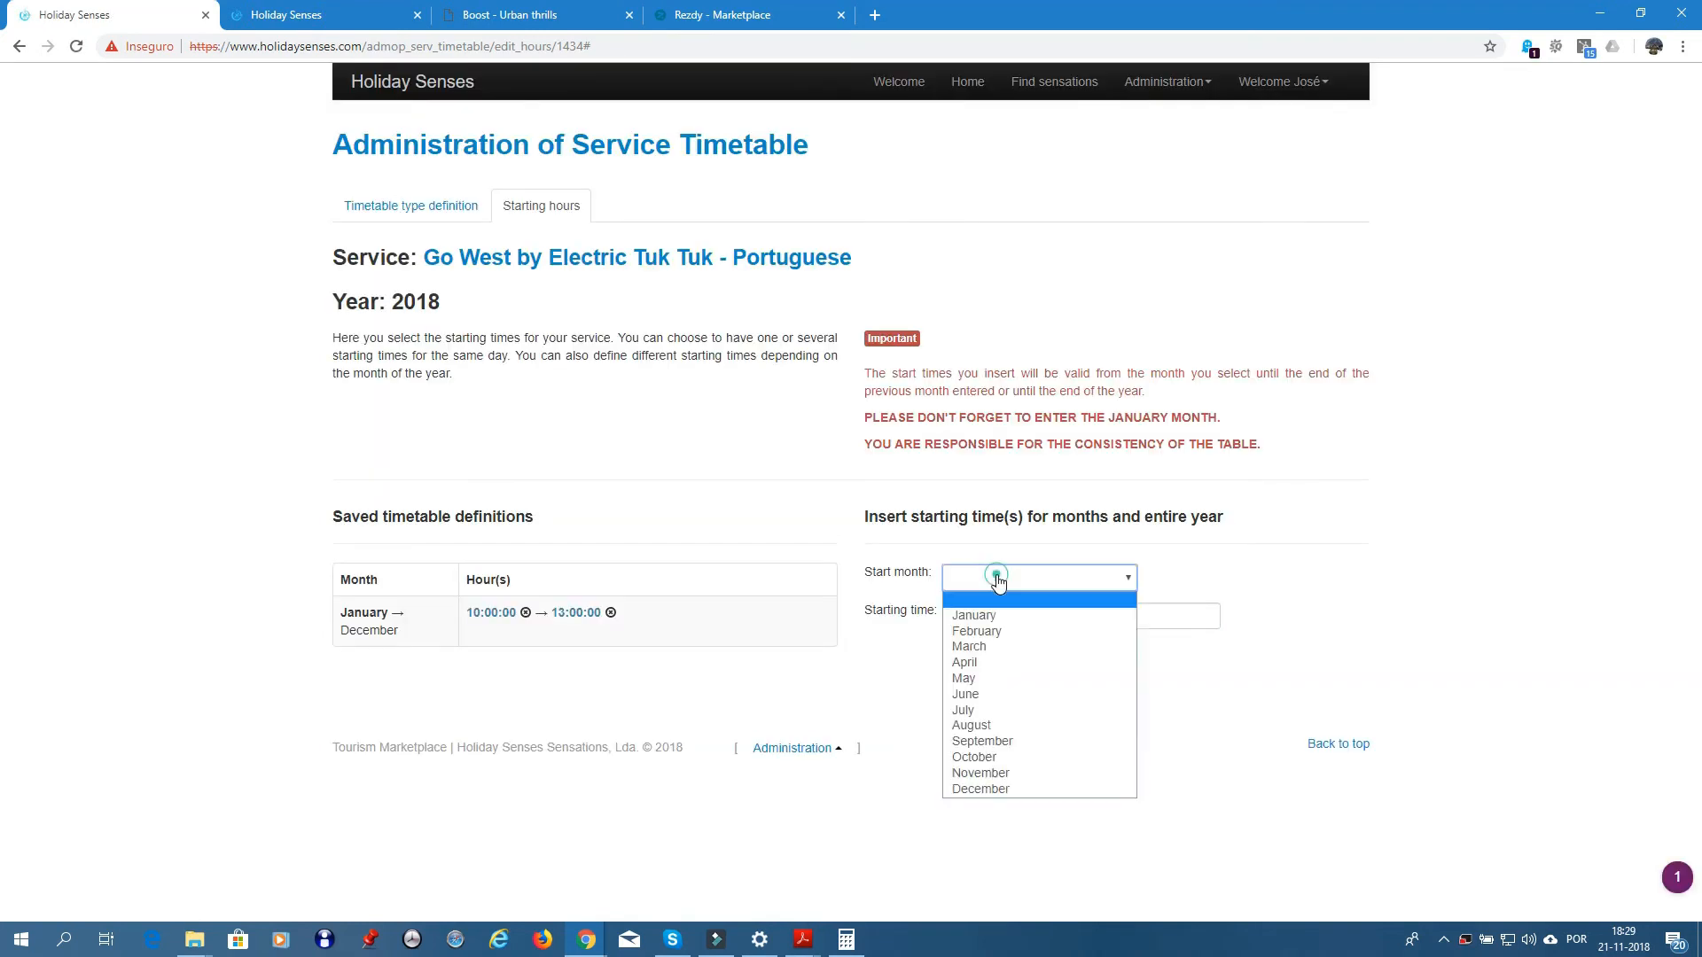
click(986, 615)
click(989, 618)
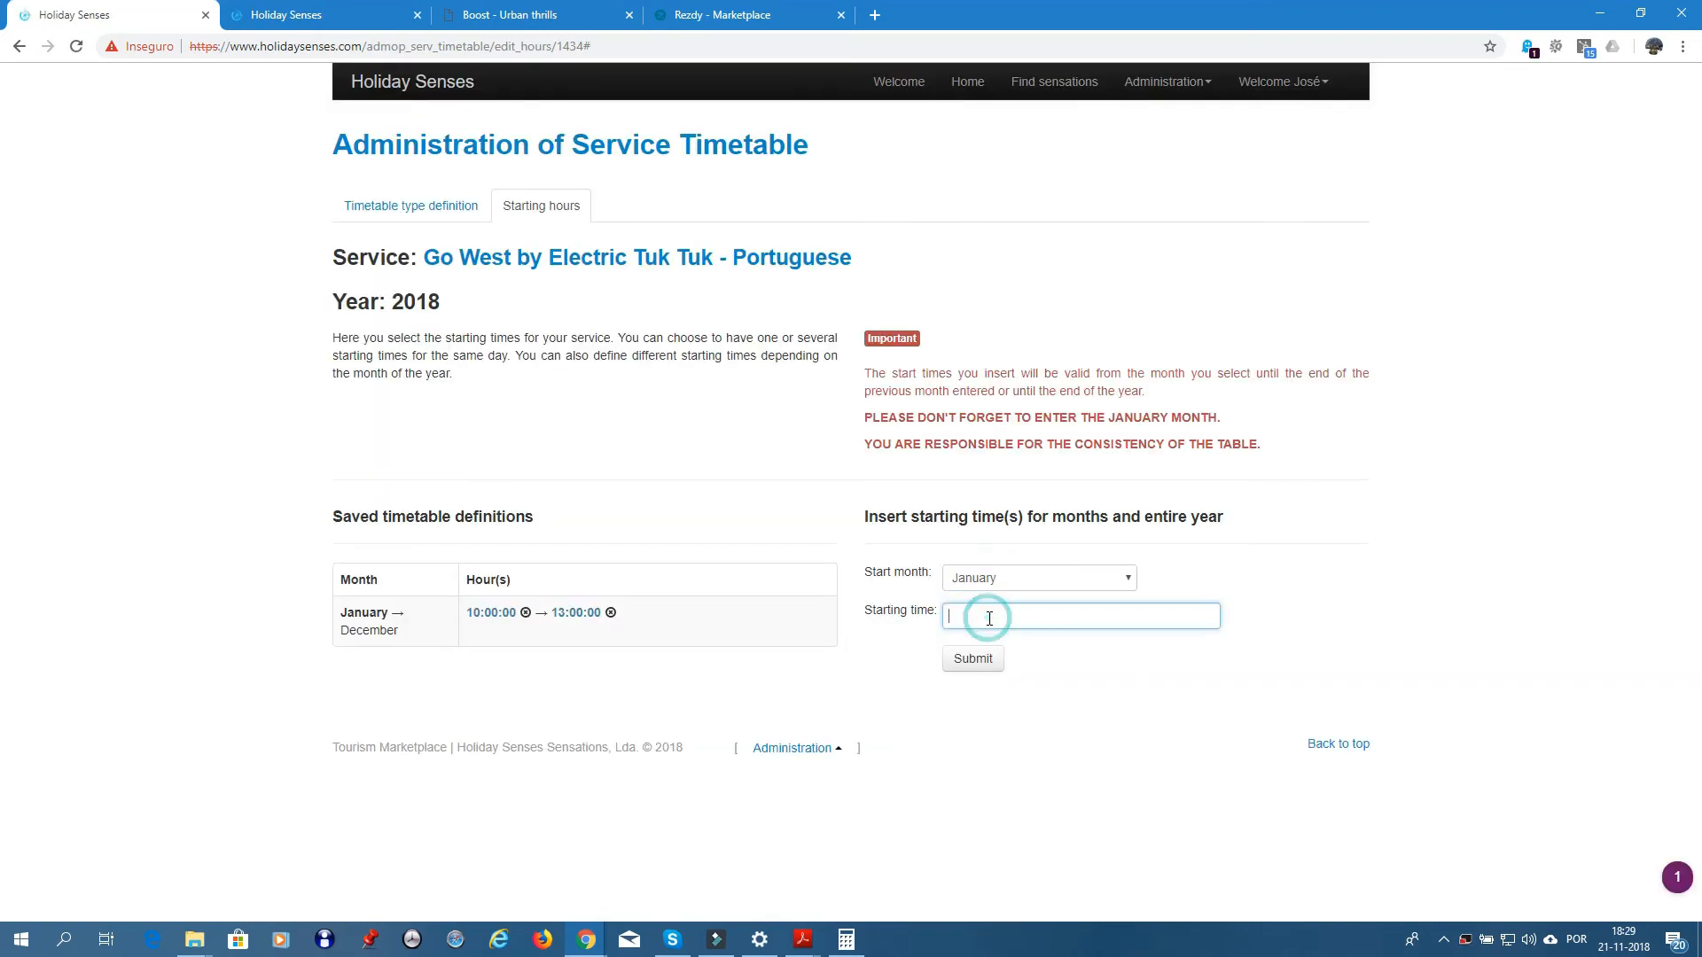
text(16:00:00)
click(973, 669)
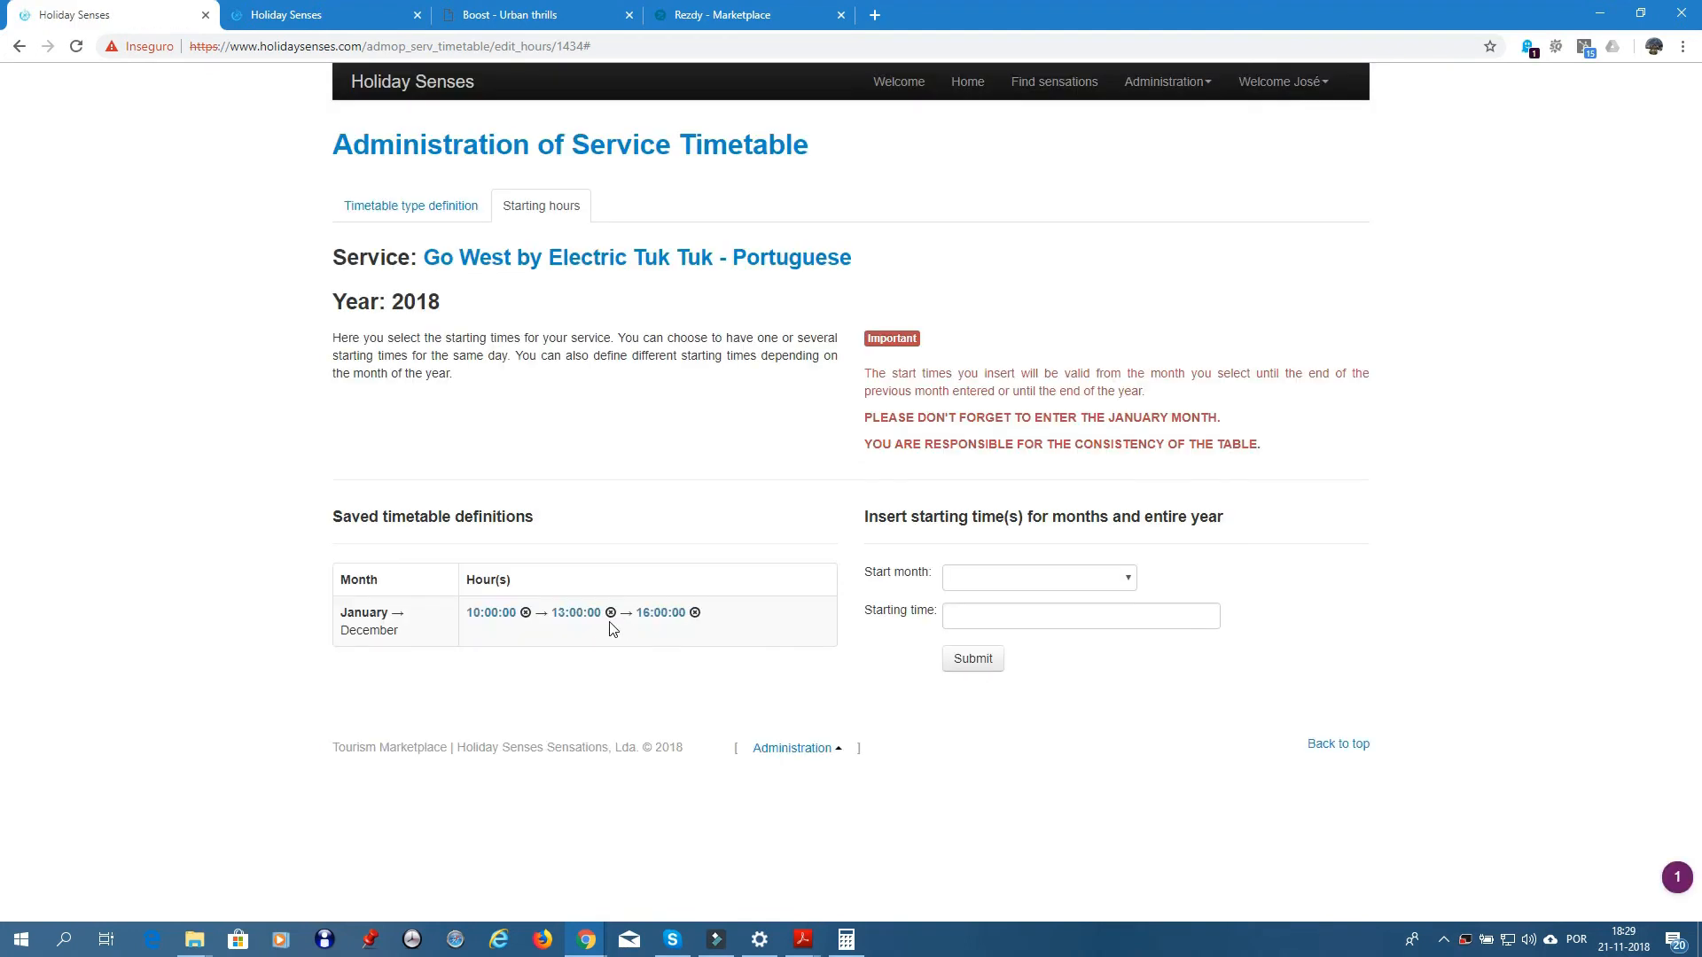
click(525, 613)
- Re-add a 10:00:00 starting time with January as the start month
click(1117, 577)
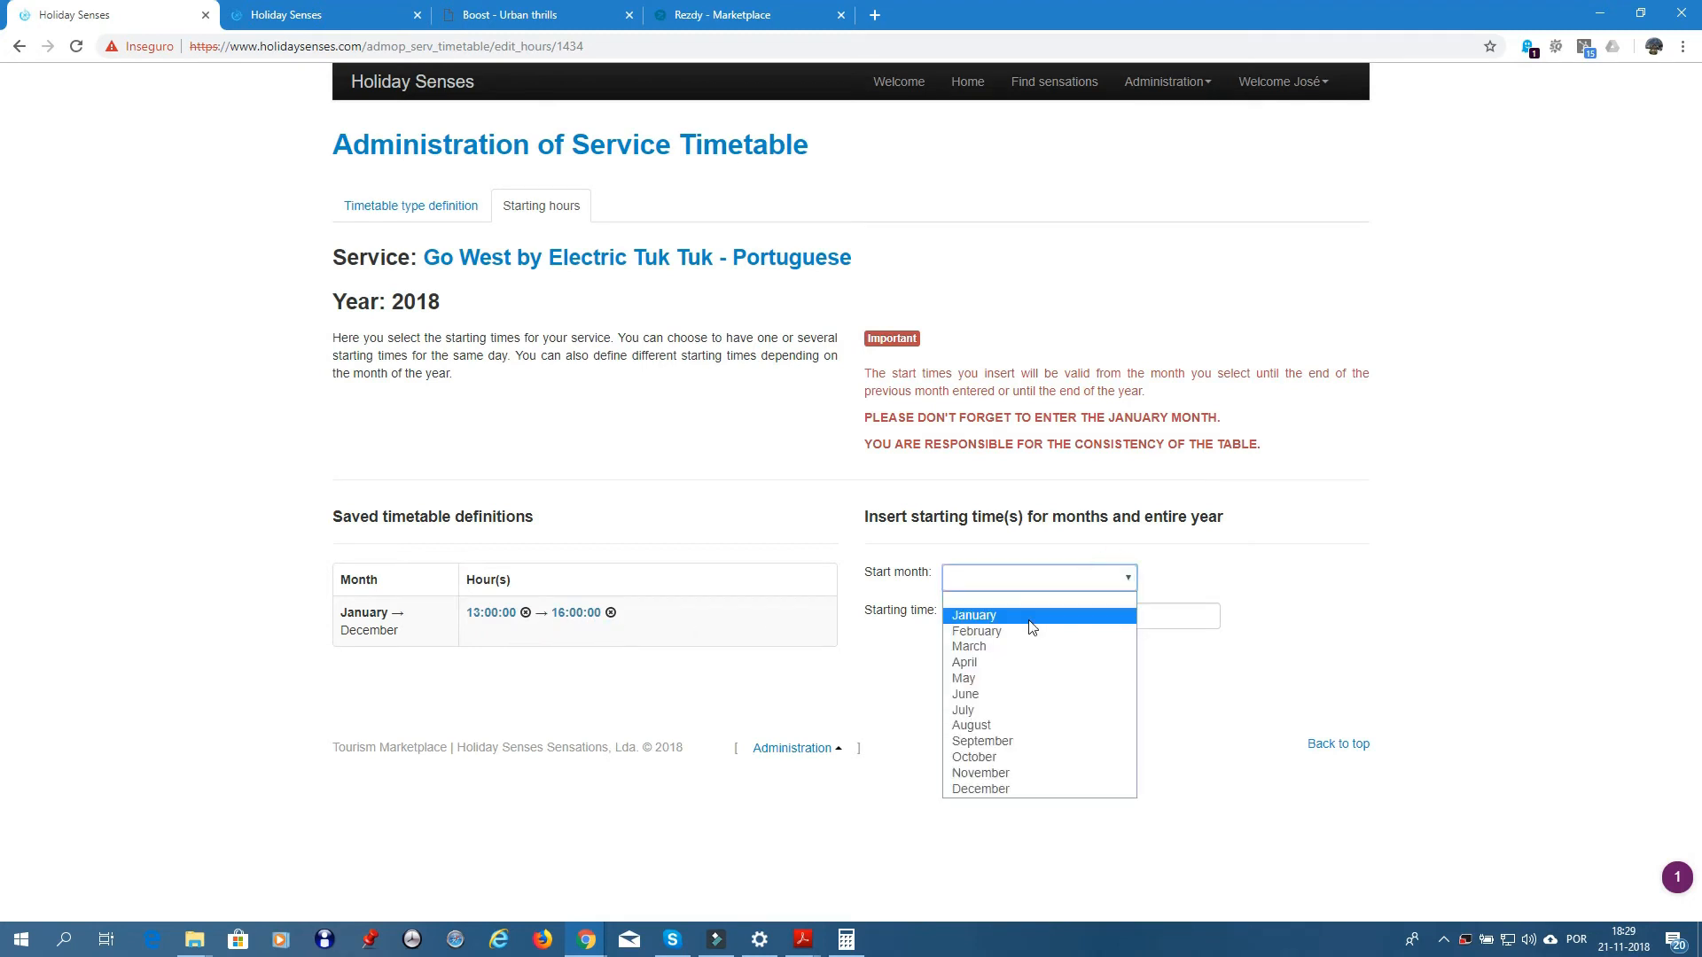
click(1028, 615)
click(1028, 618)
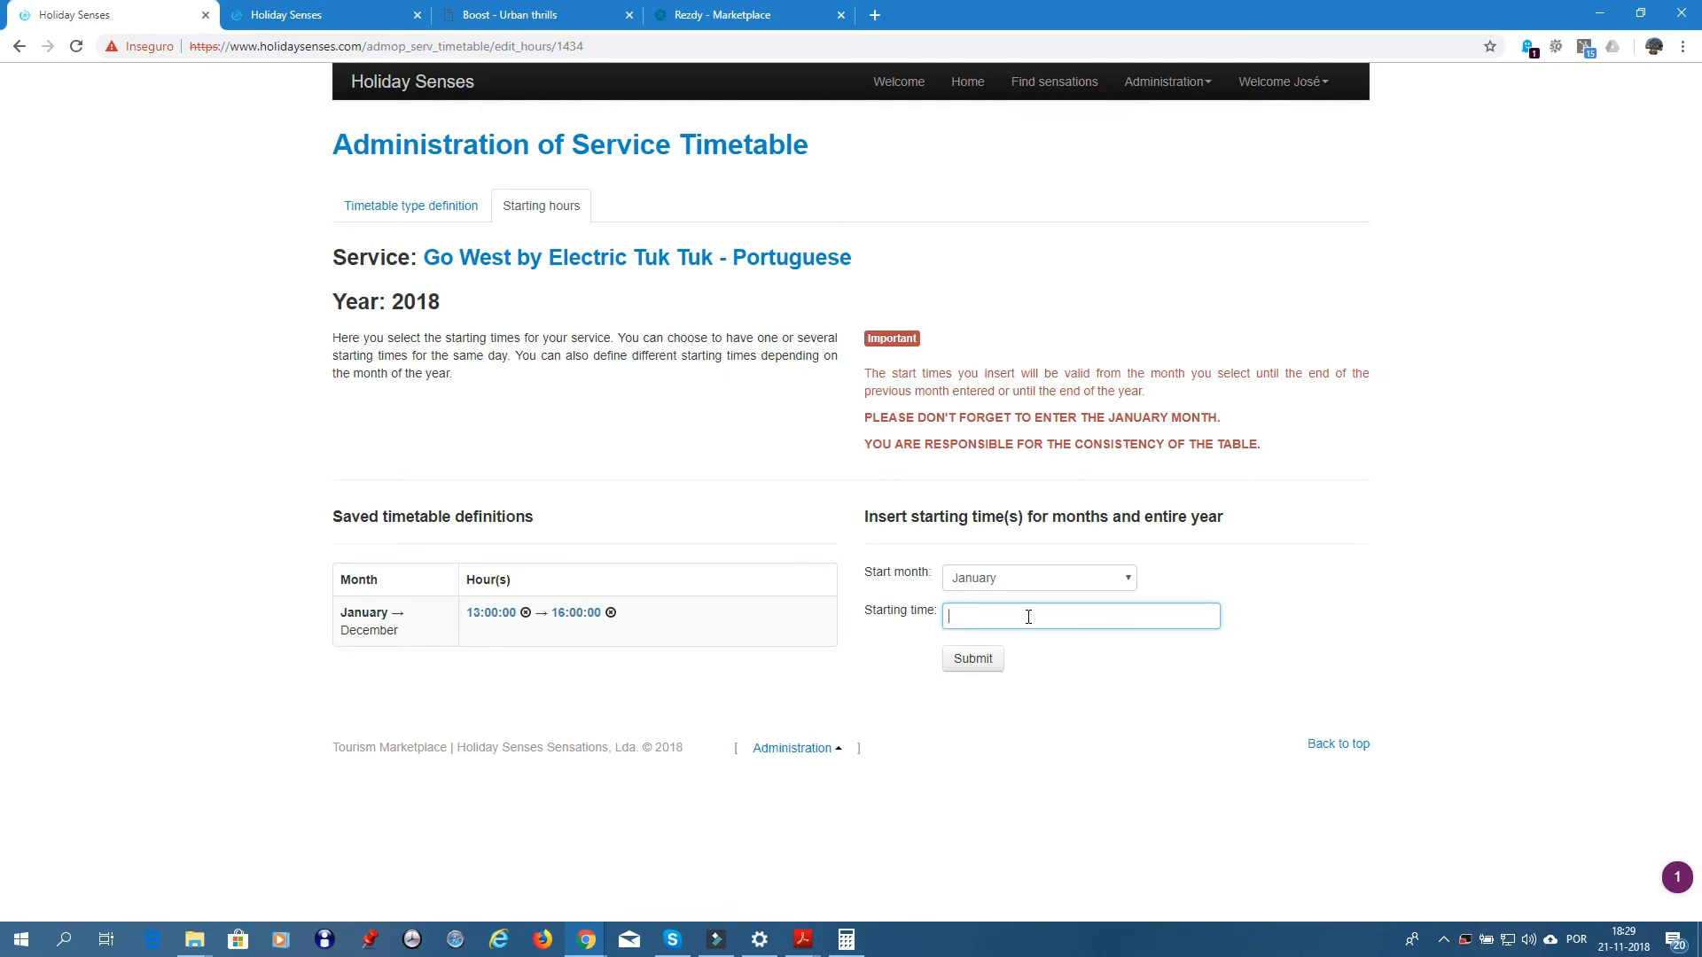
text(10:29:33)
key(Tab)
text(0)
click(973, 658)
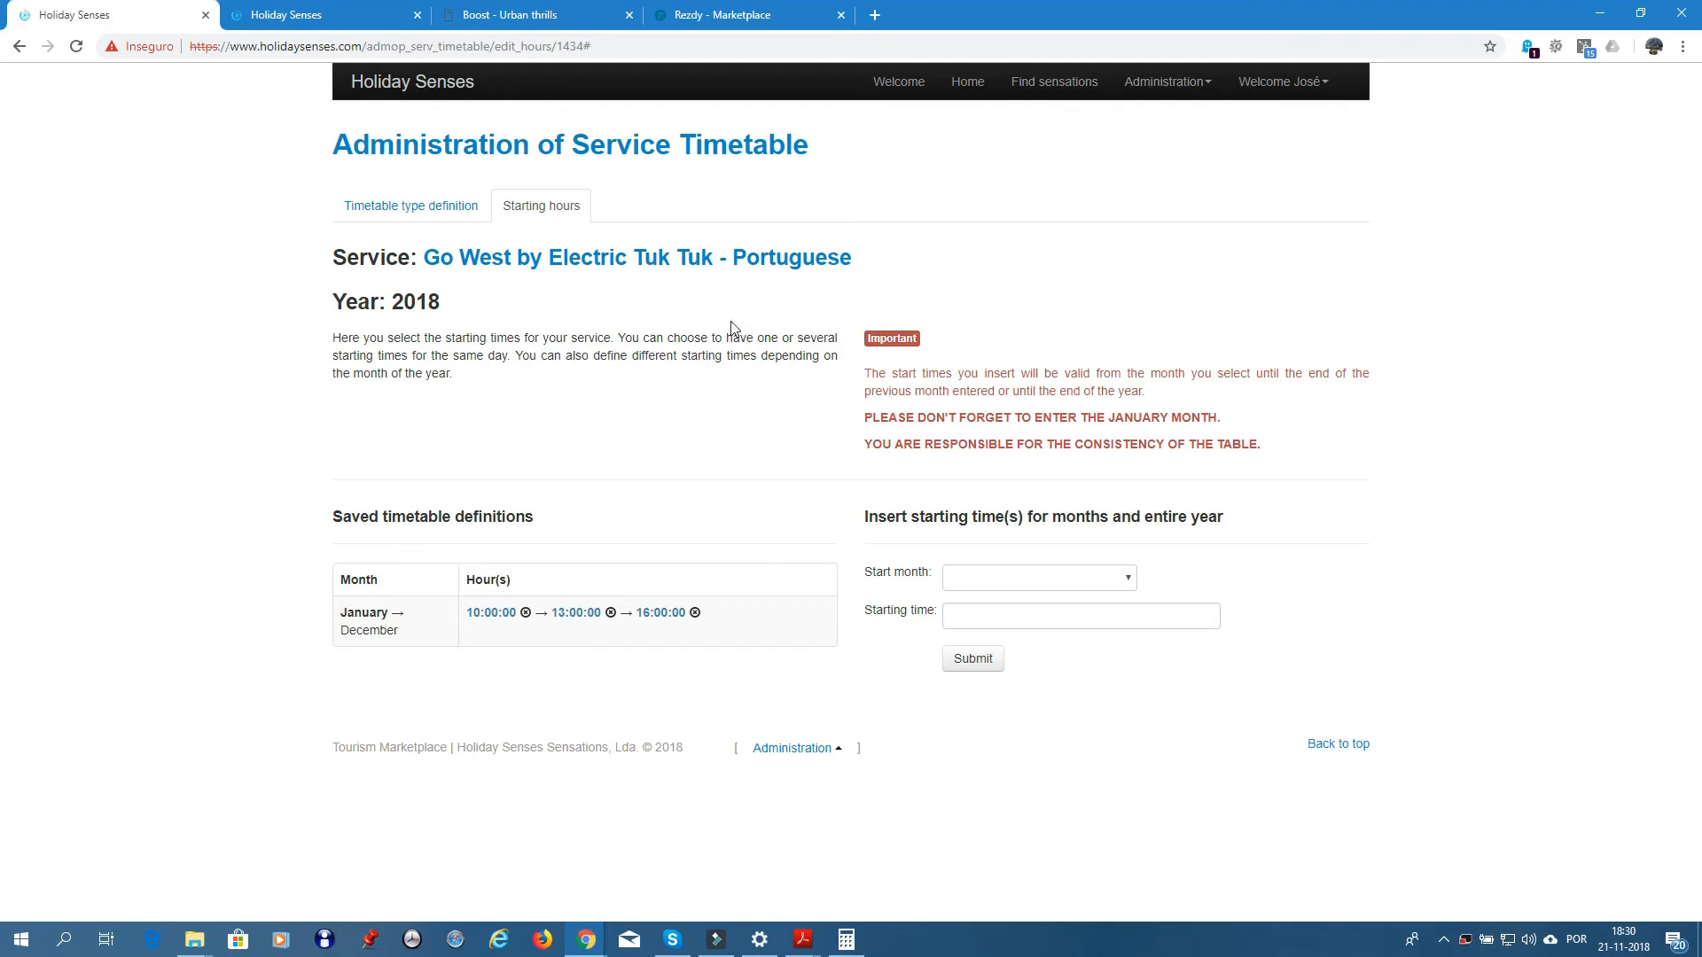
- From the Go West service page, open '#3 Service prices' and choose 2018
click(596, 266)
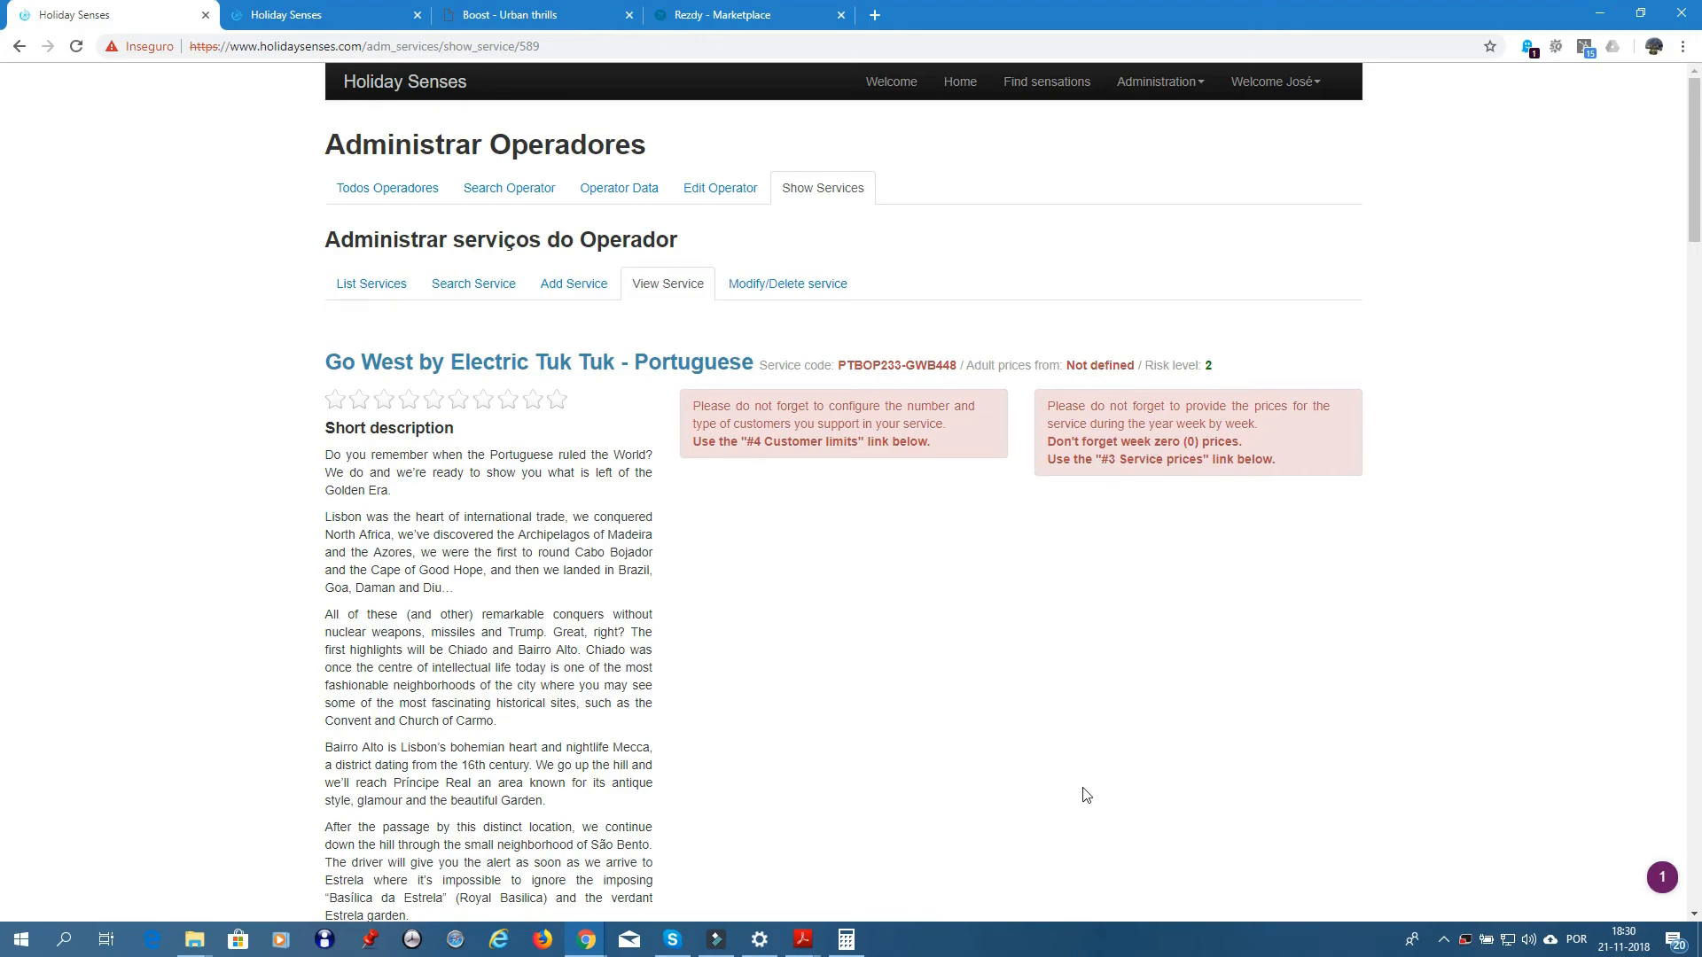
scroll(1078, 784, down, 10)
scroll(1078, 784, down, 3)
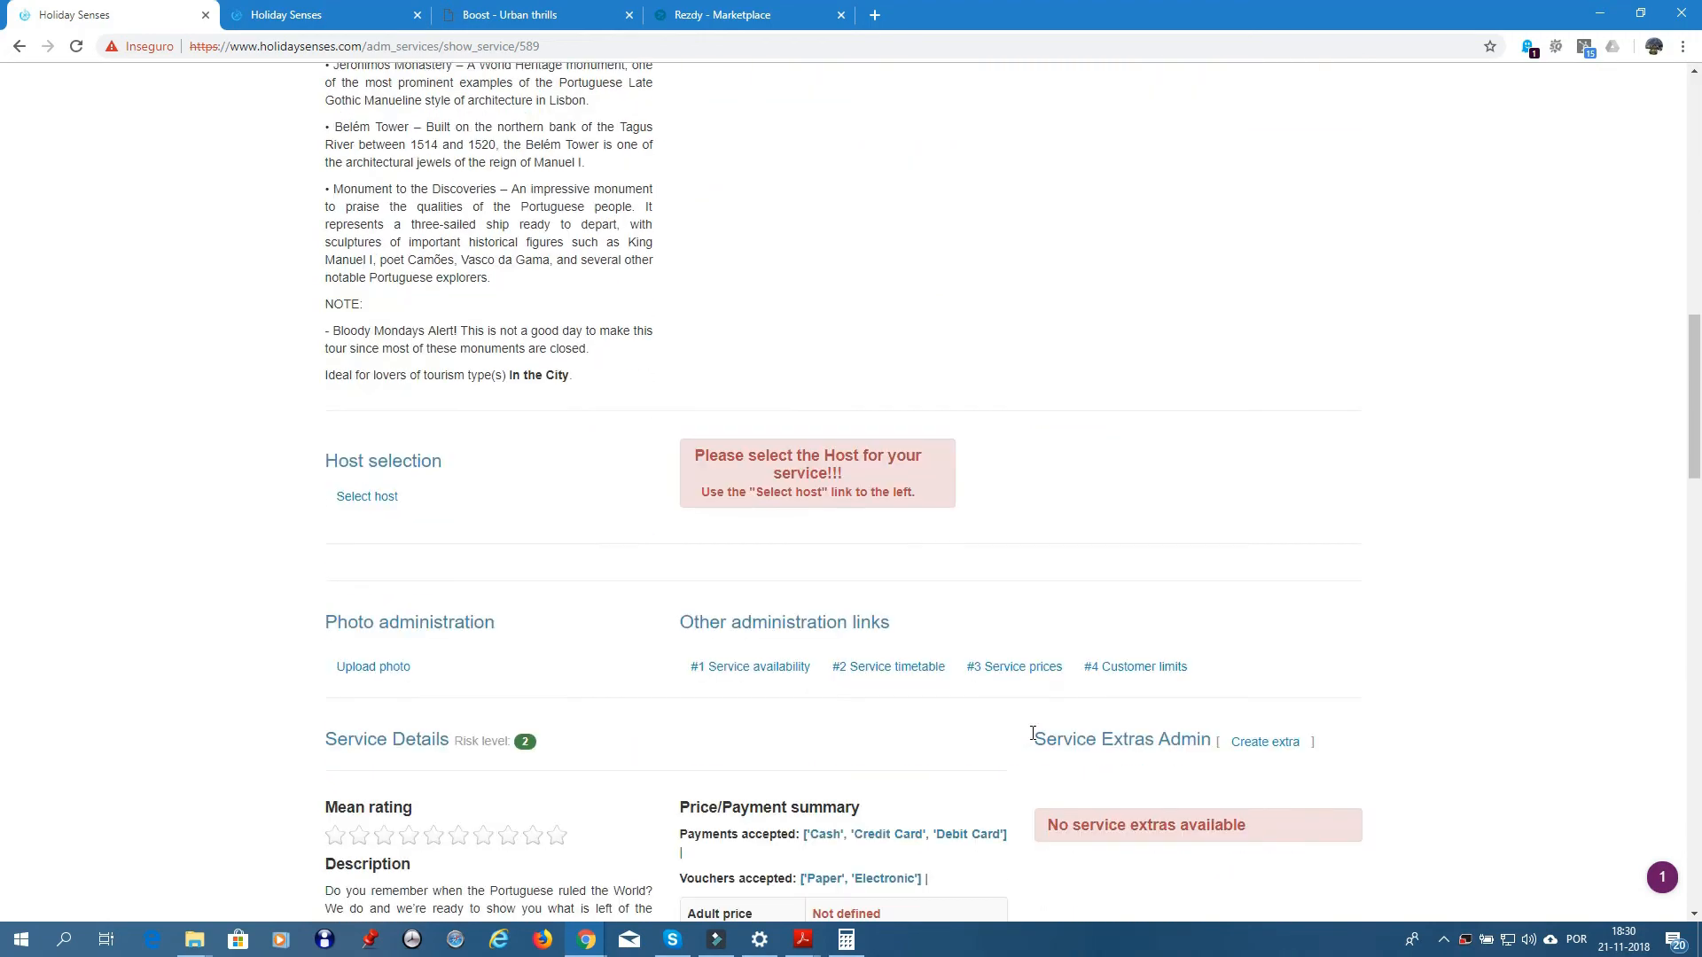
click(1015, 669)
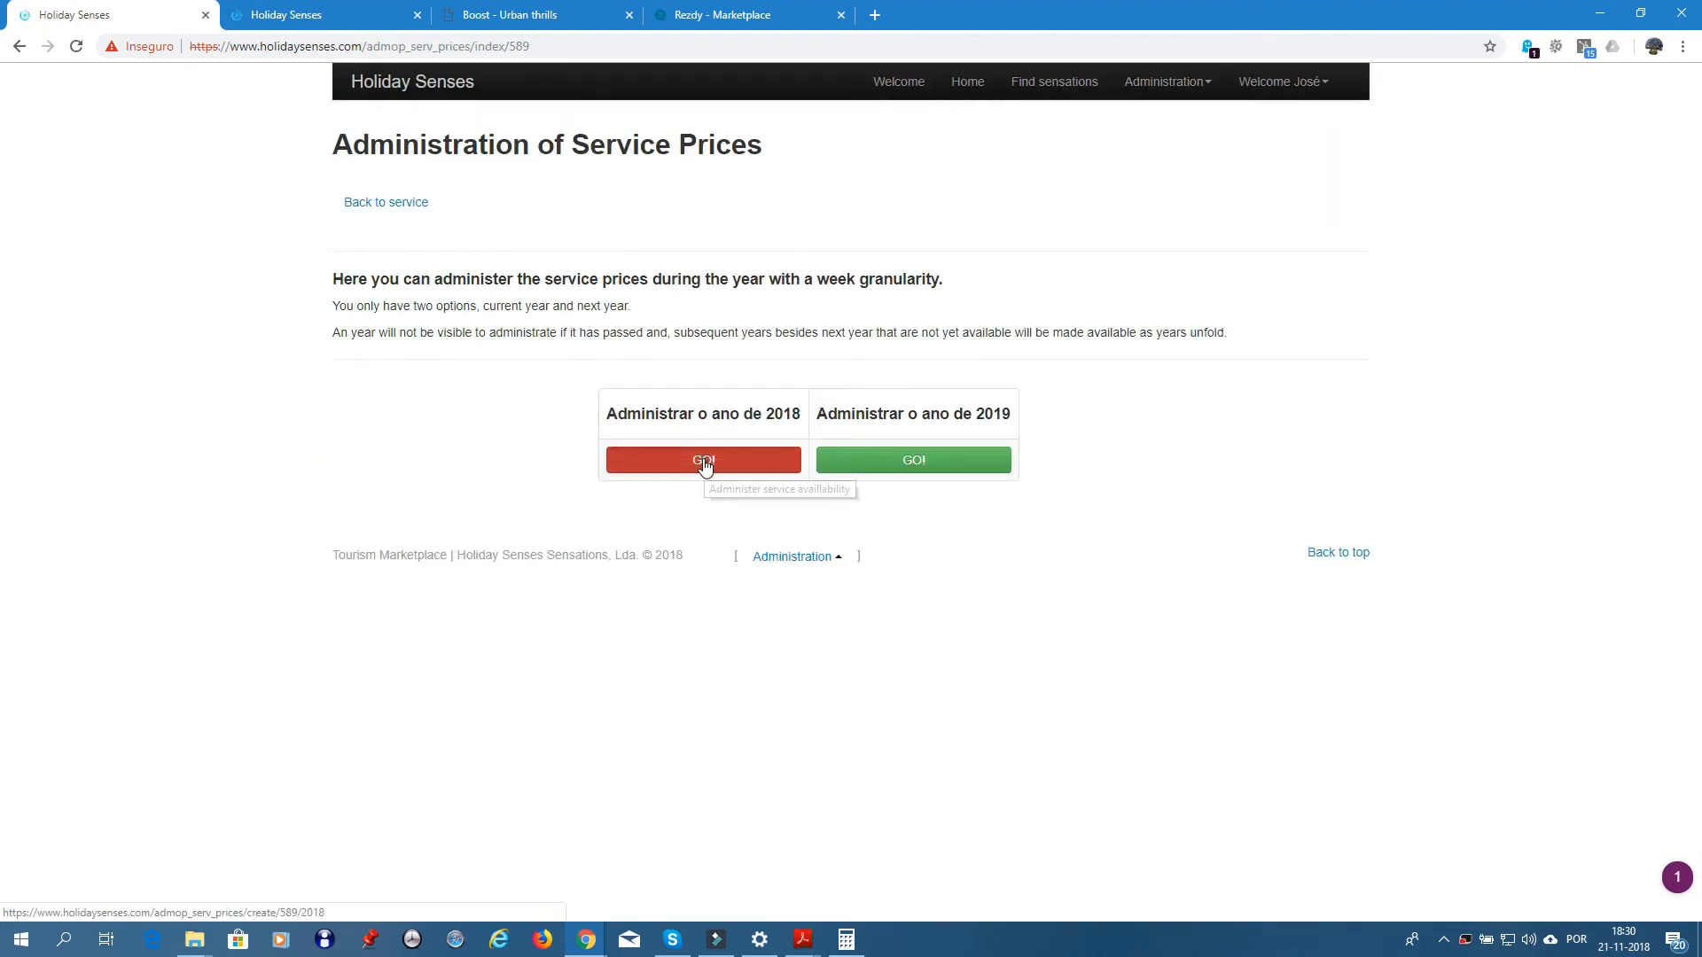
click(728, 458)
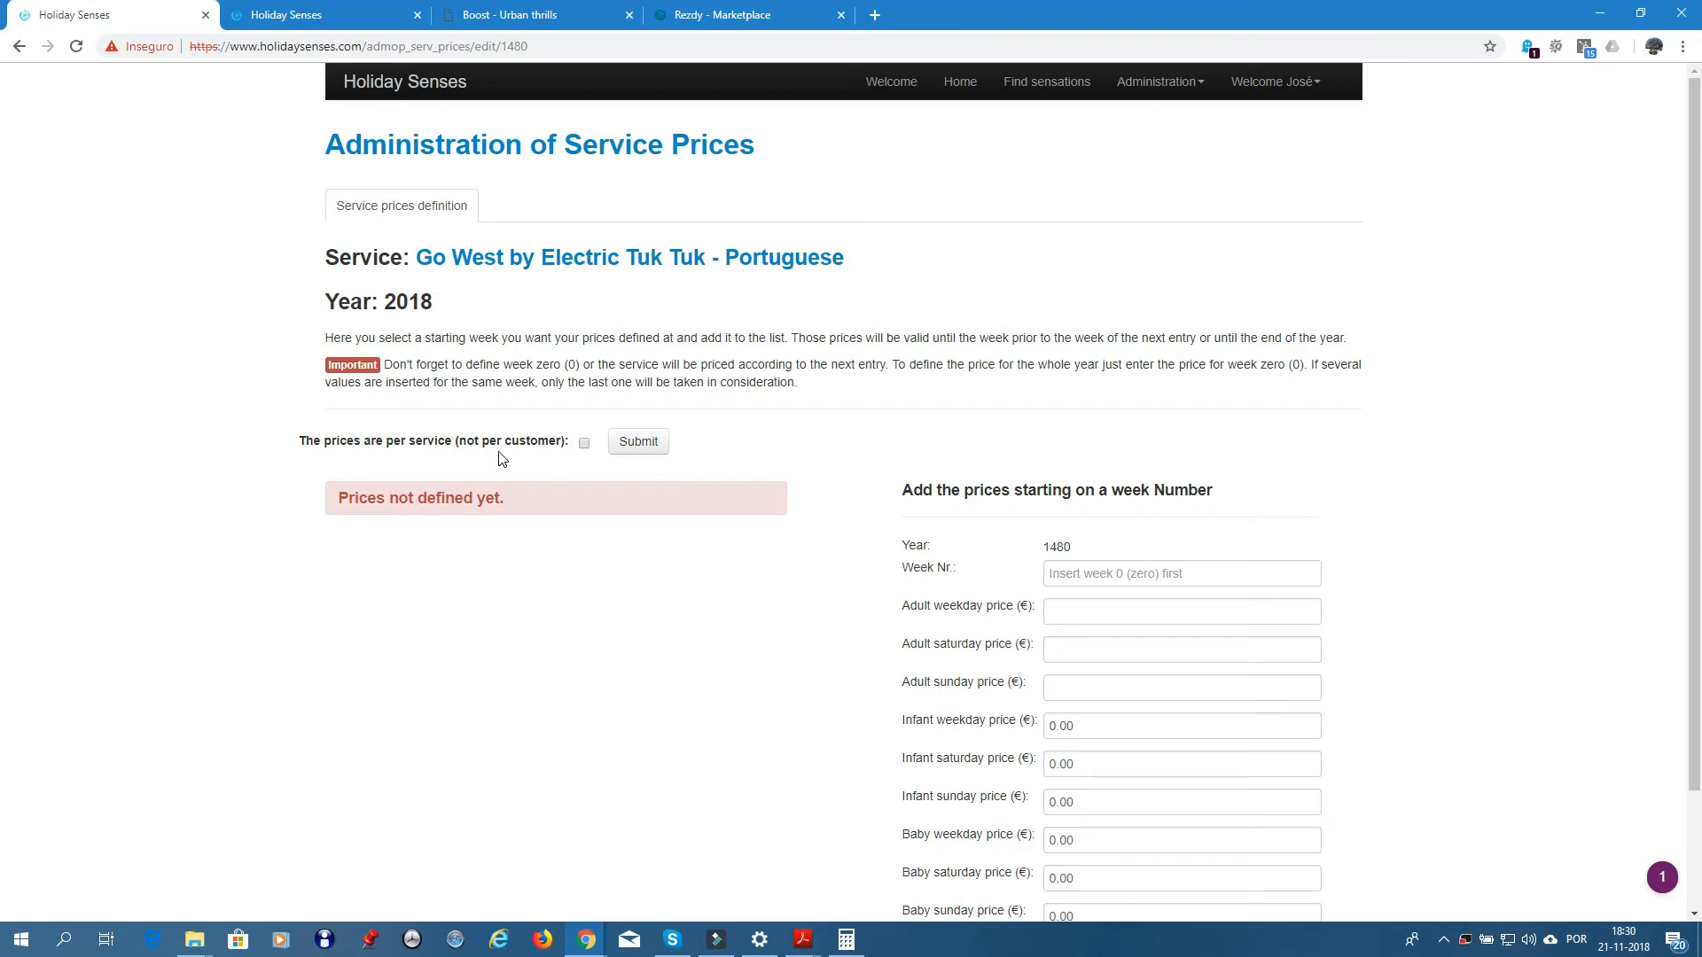
- Make prices per service and start the 2018 price entry at week 0
click(583, 445)
click(651, 447)
click(1093, 574)
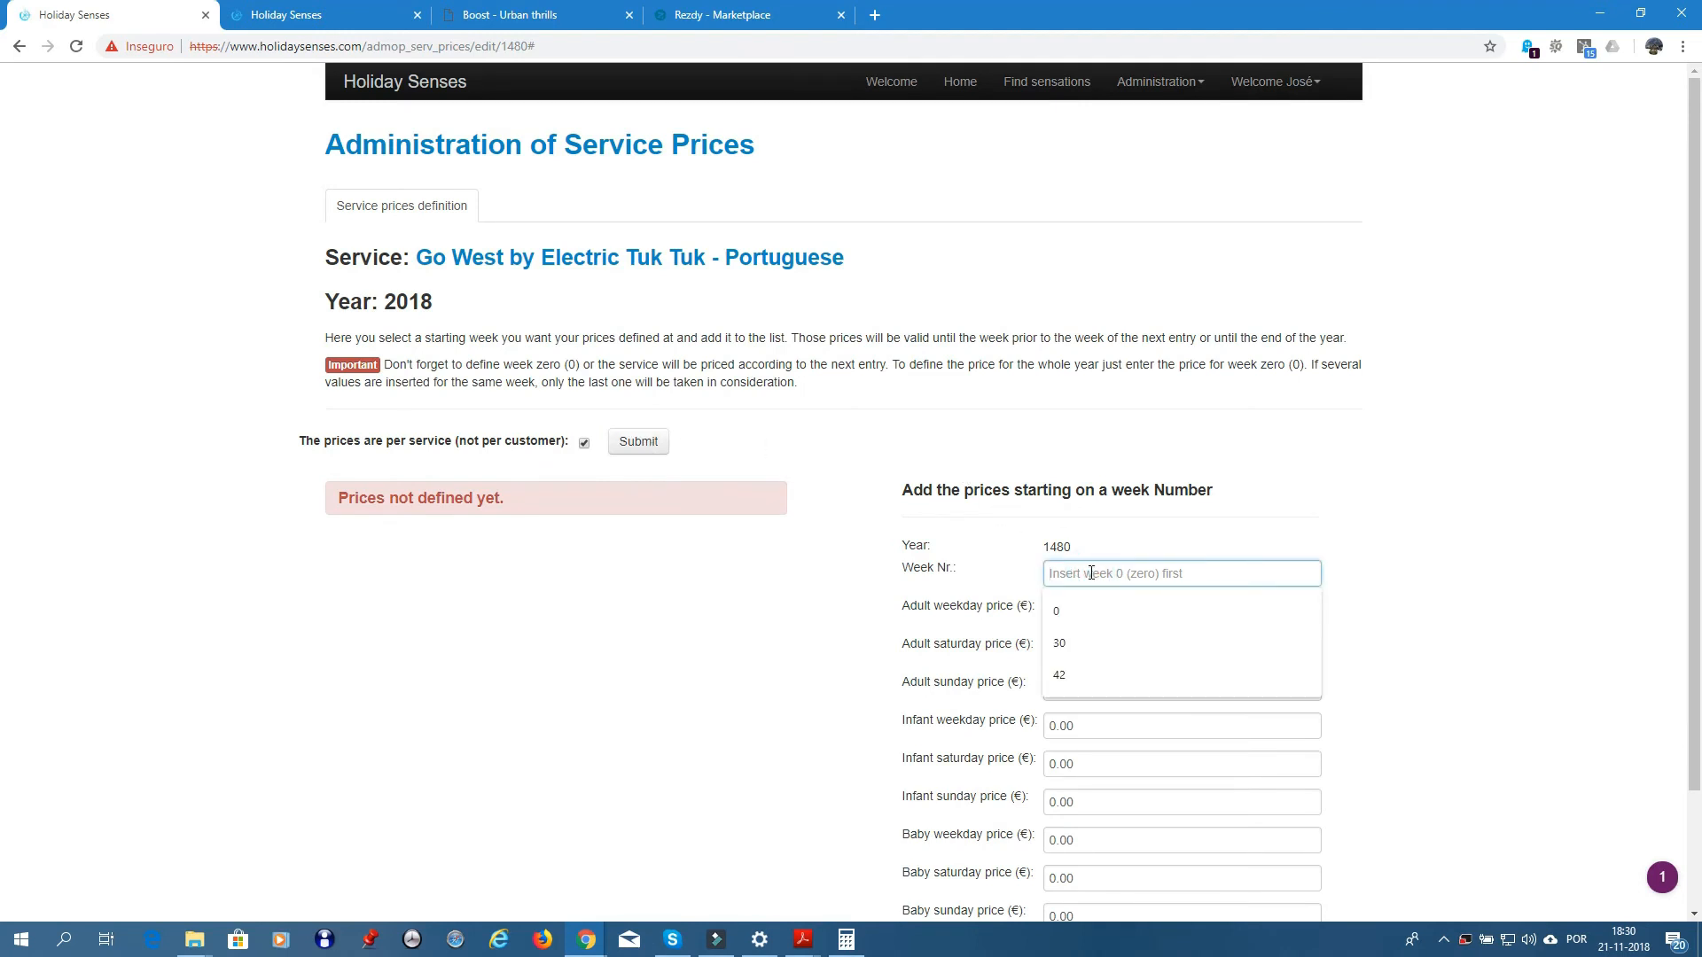
text(0)
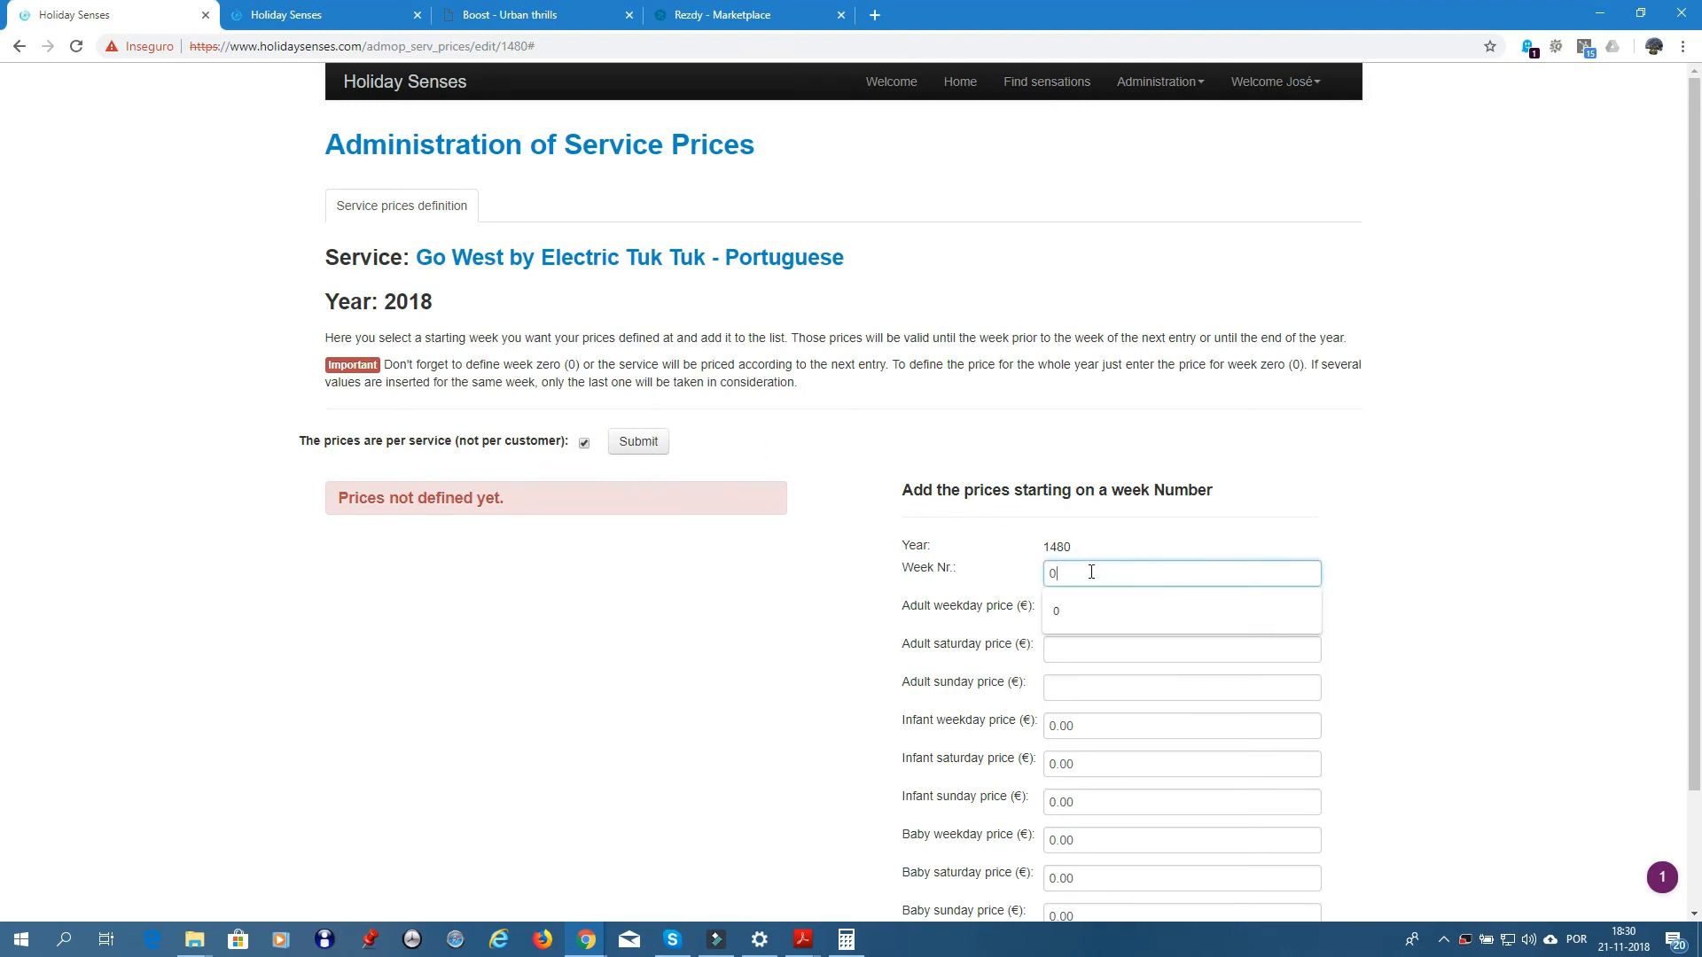
key(Tab)
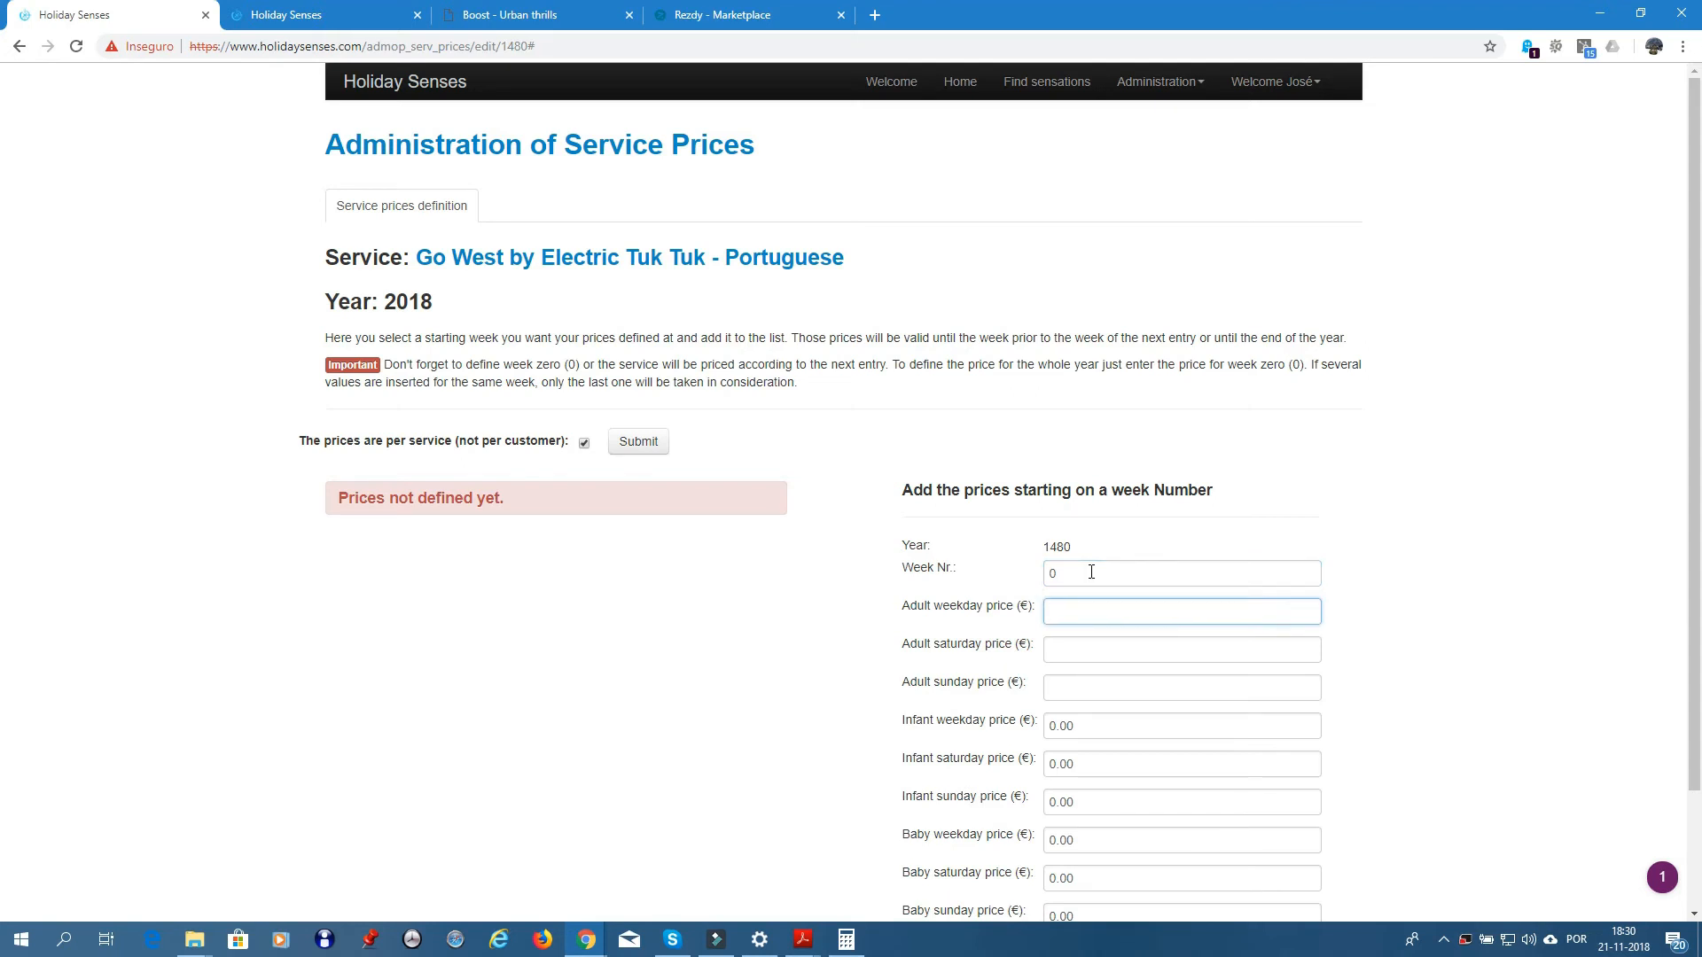
- Save €95 adult weekday, Saturday and Sunday prices, then return to the service overview
text(95)
key(Tab)
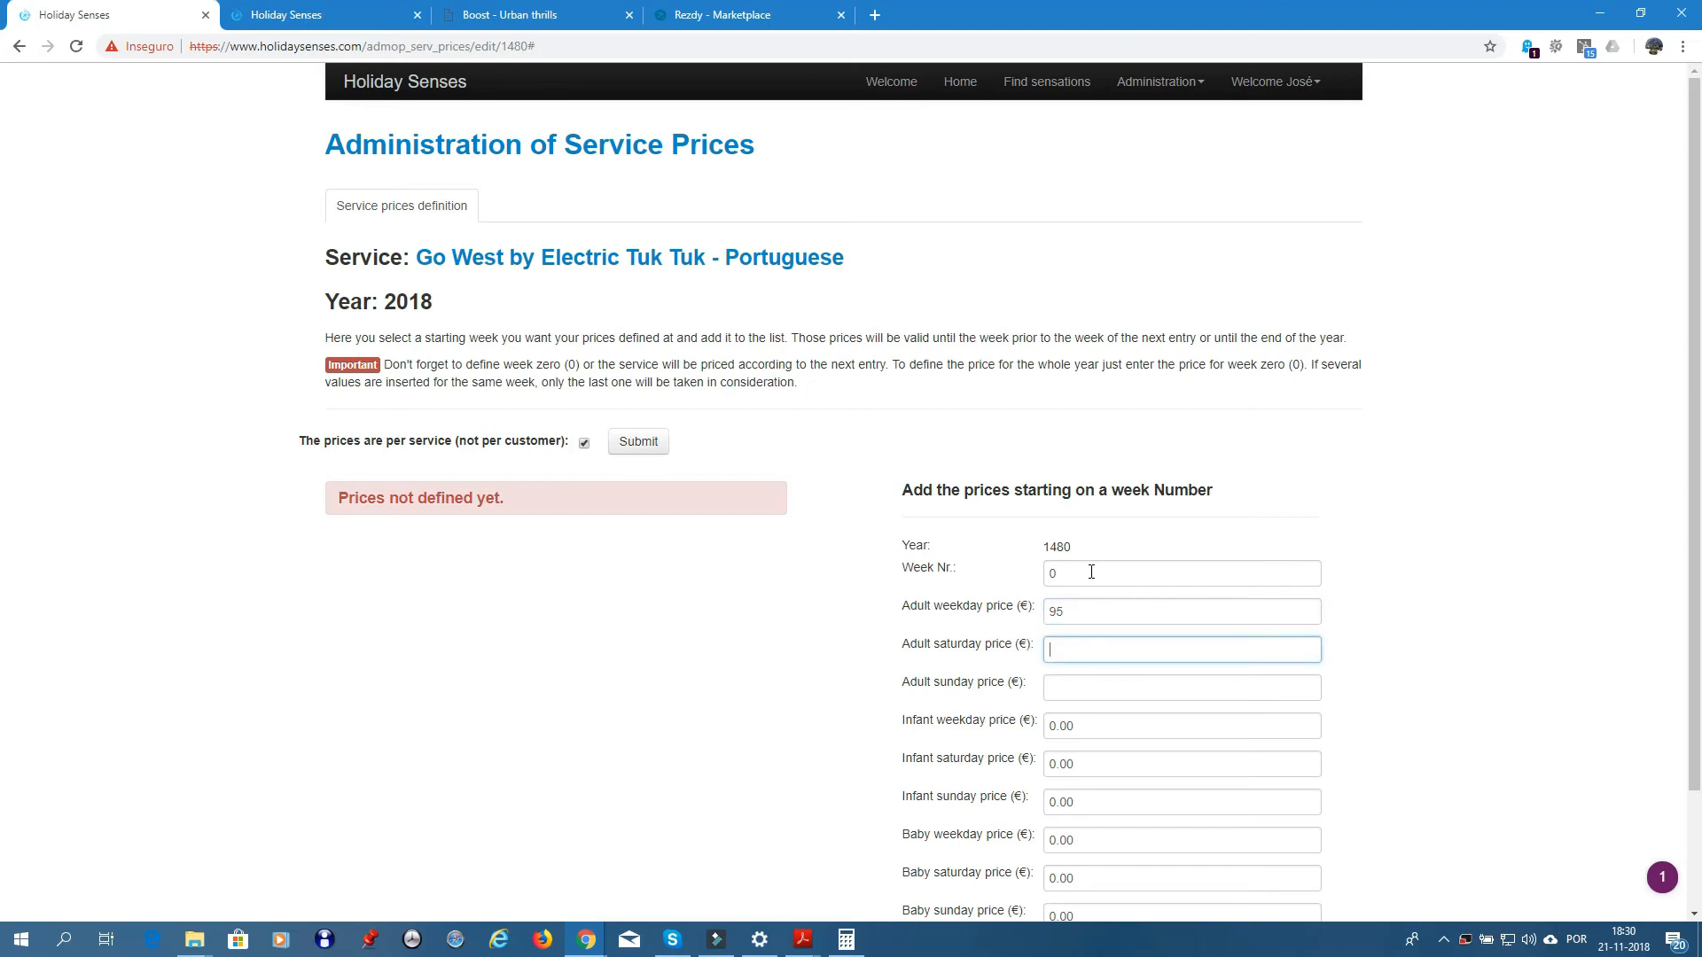
text(95)
key(Tab)
text(9)
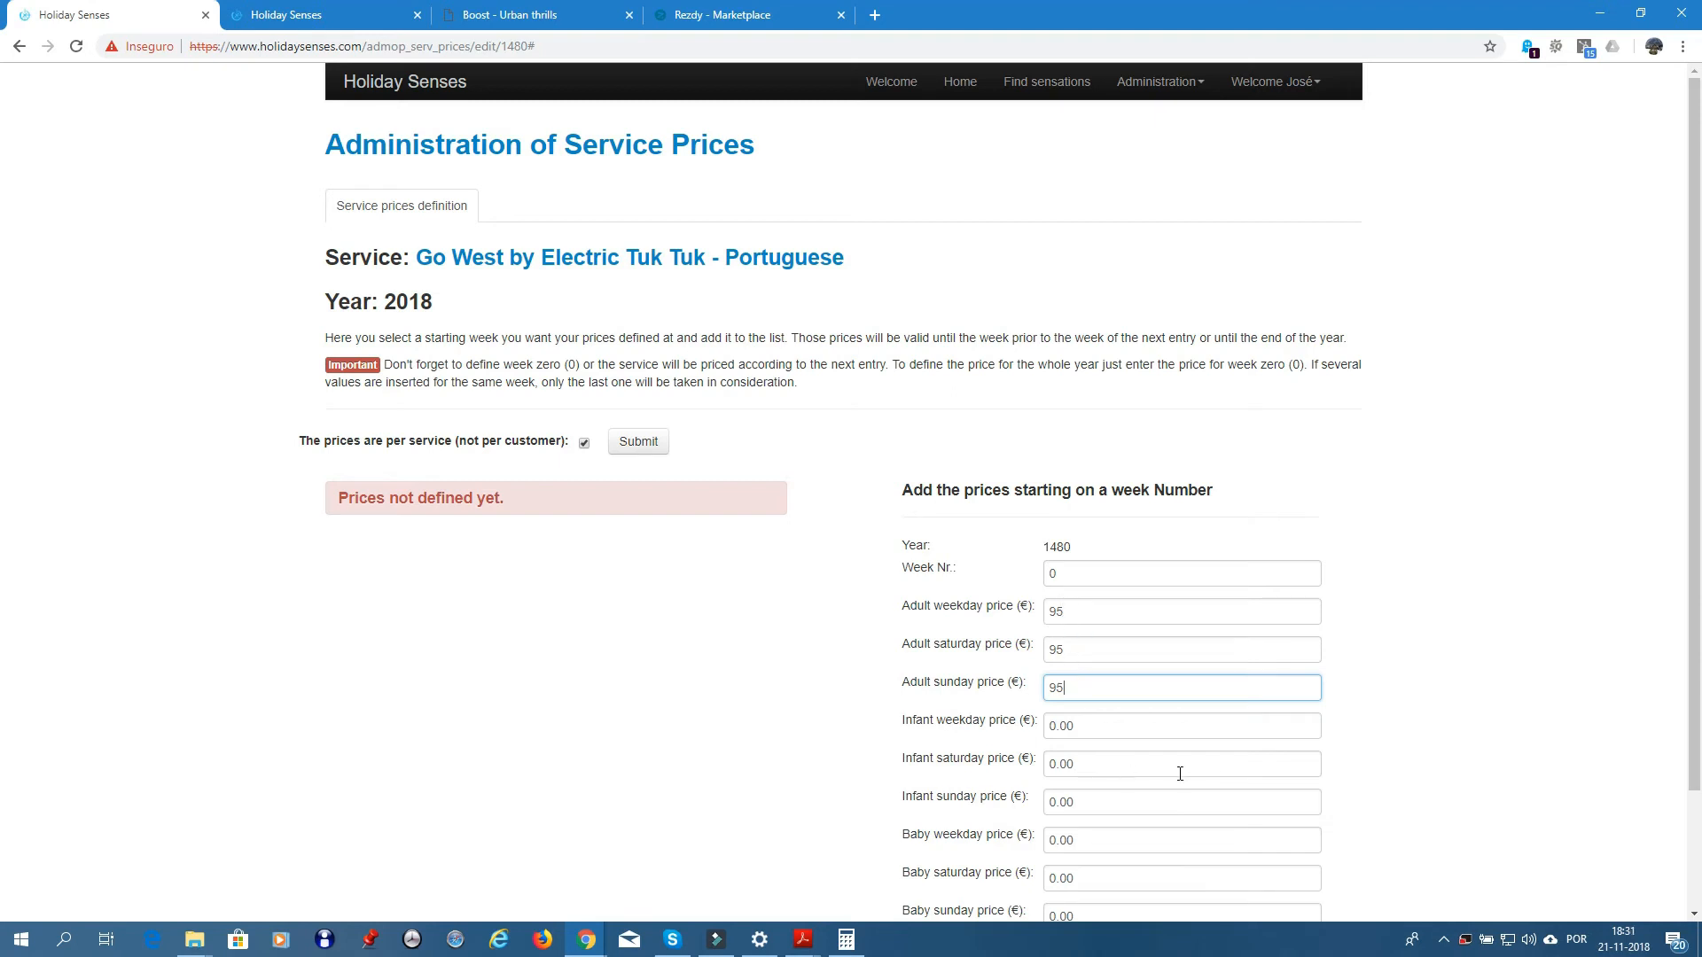
key(Tab)
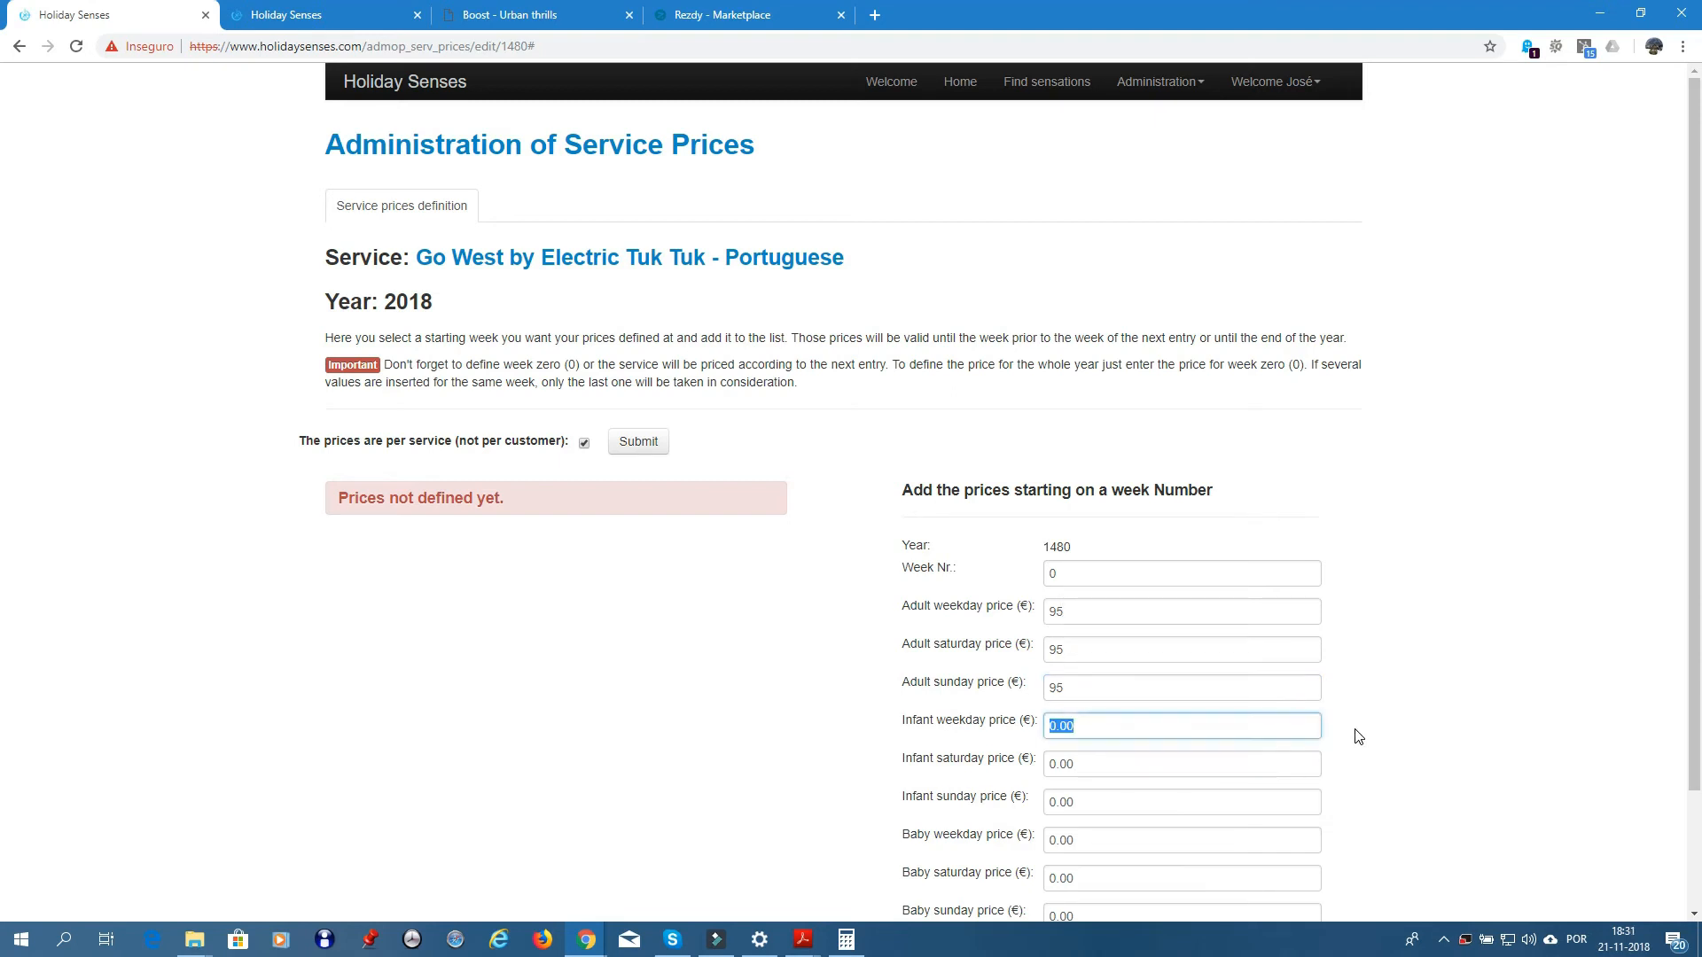
scroll(1357, 736, down, 2)
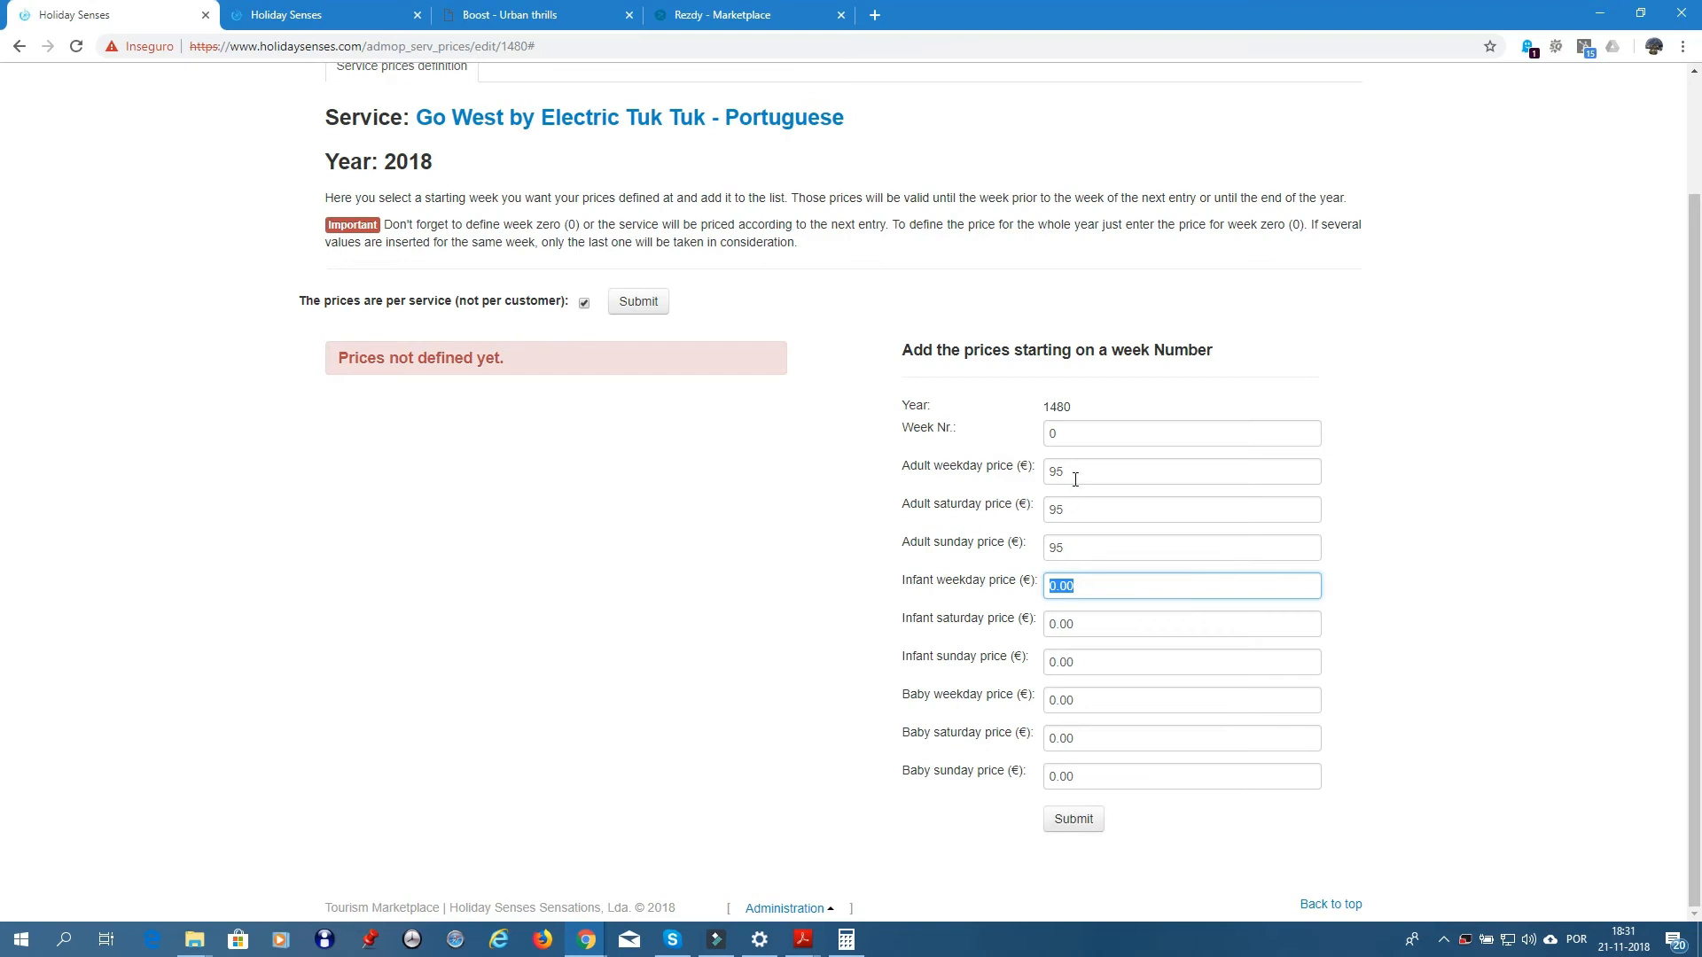
click(1076, 825)
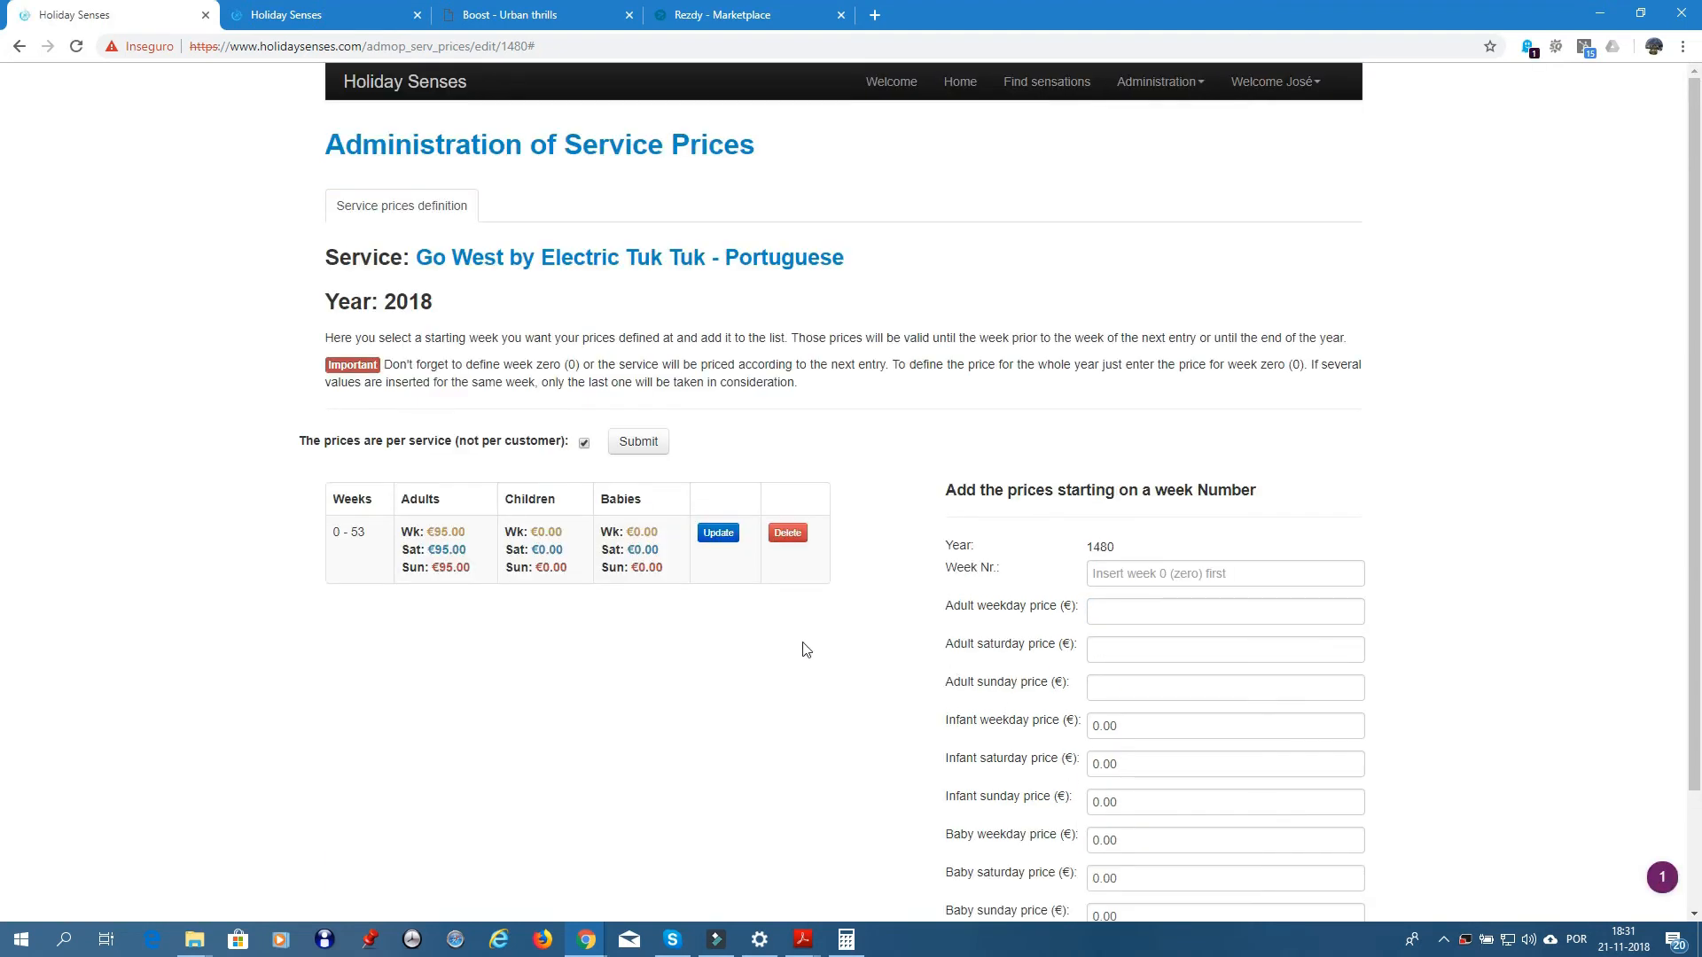
click(597, 260)
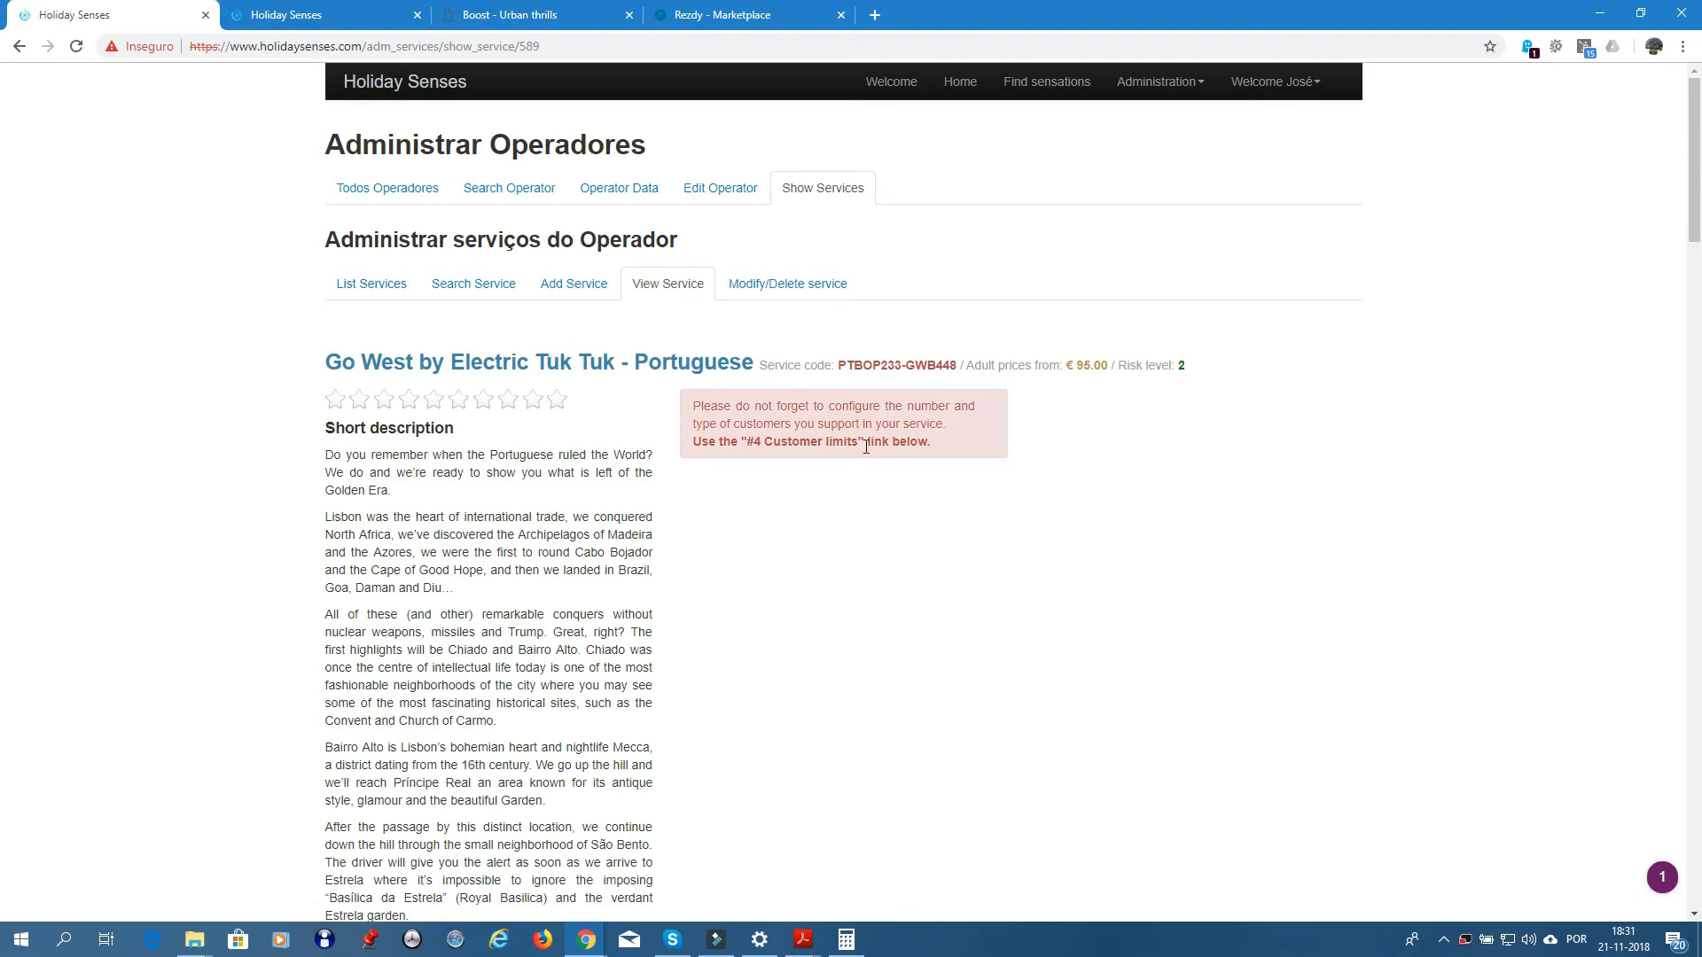
- In '#4 Customer limits', save a maximum of 4 people and babies up to age 5
scroll(1046, 535, down, 15)
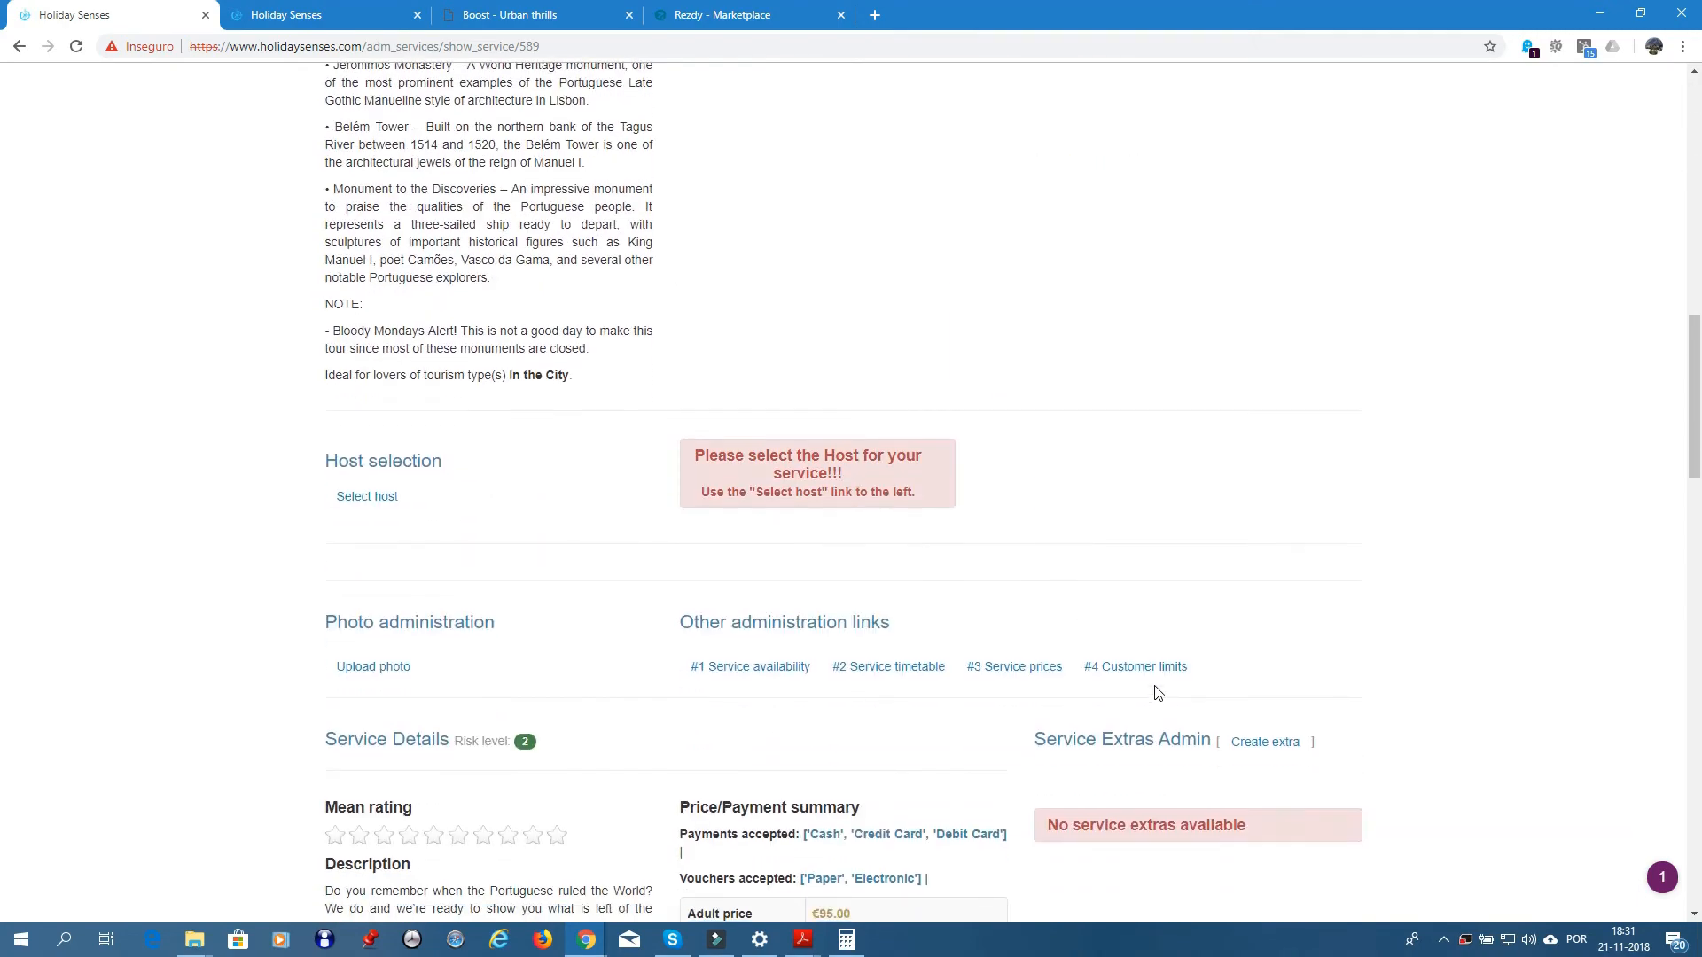
click(1133, 674)
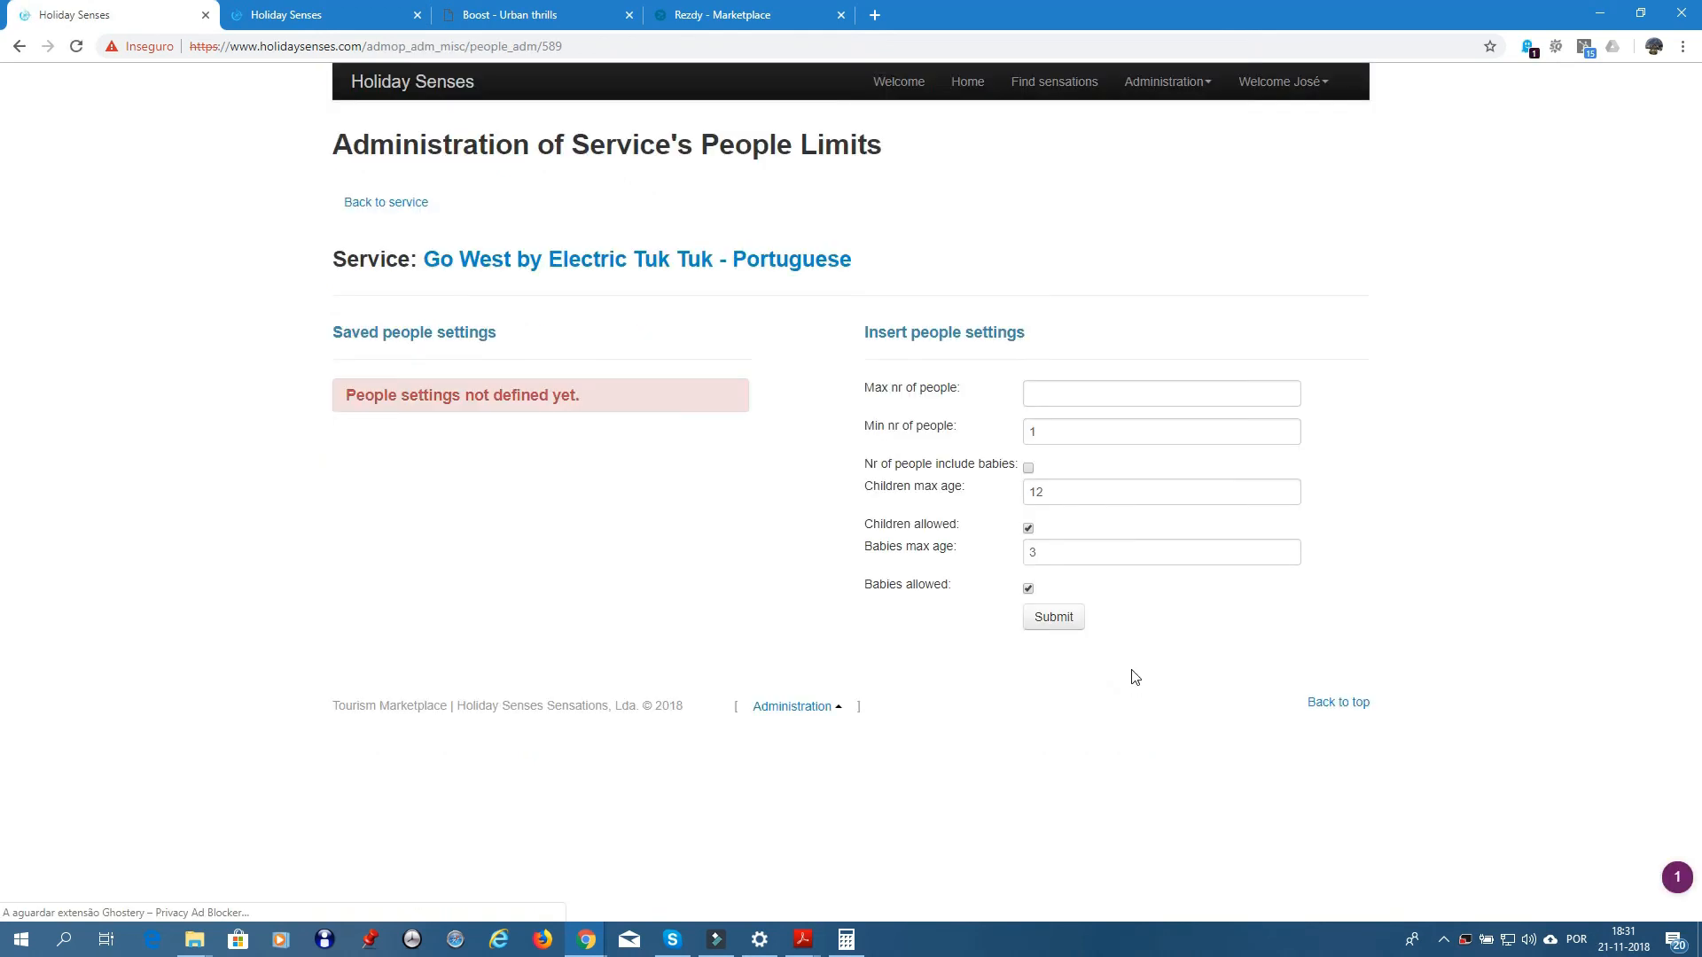
click(1042, 394)
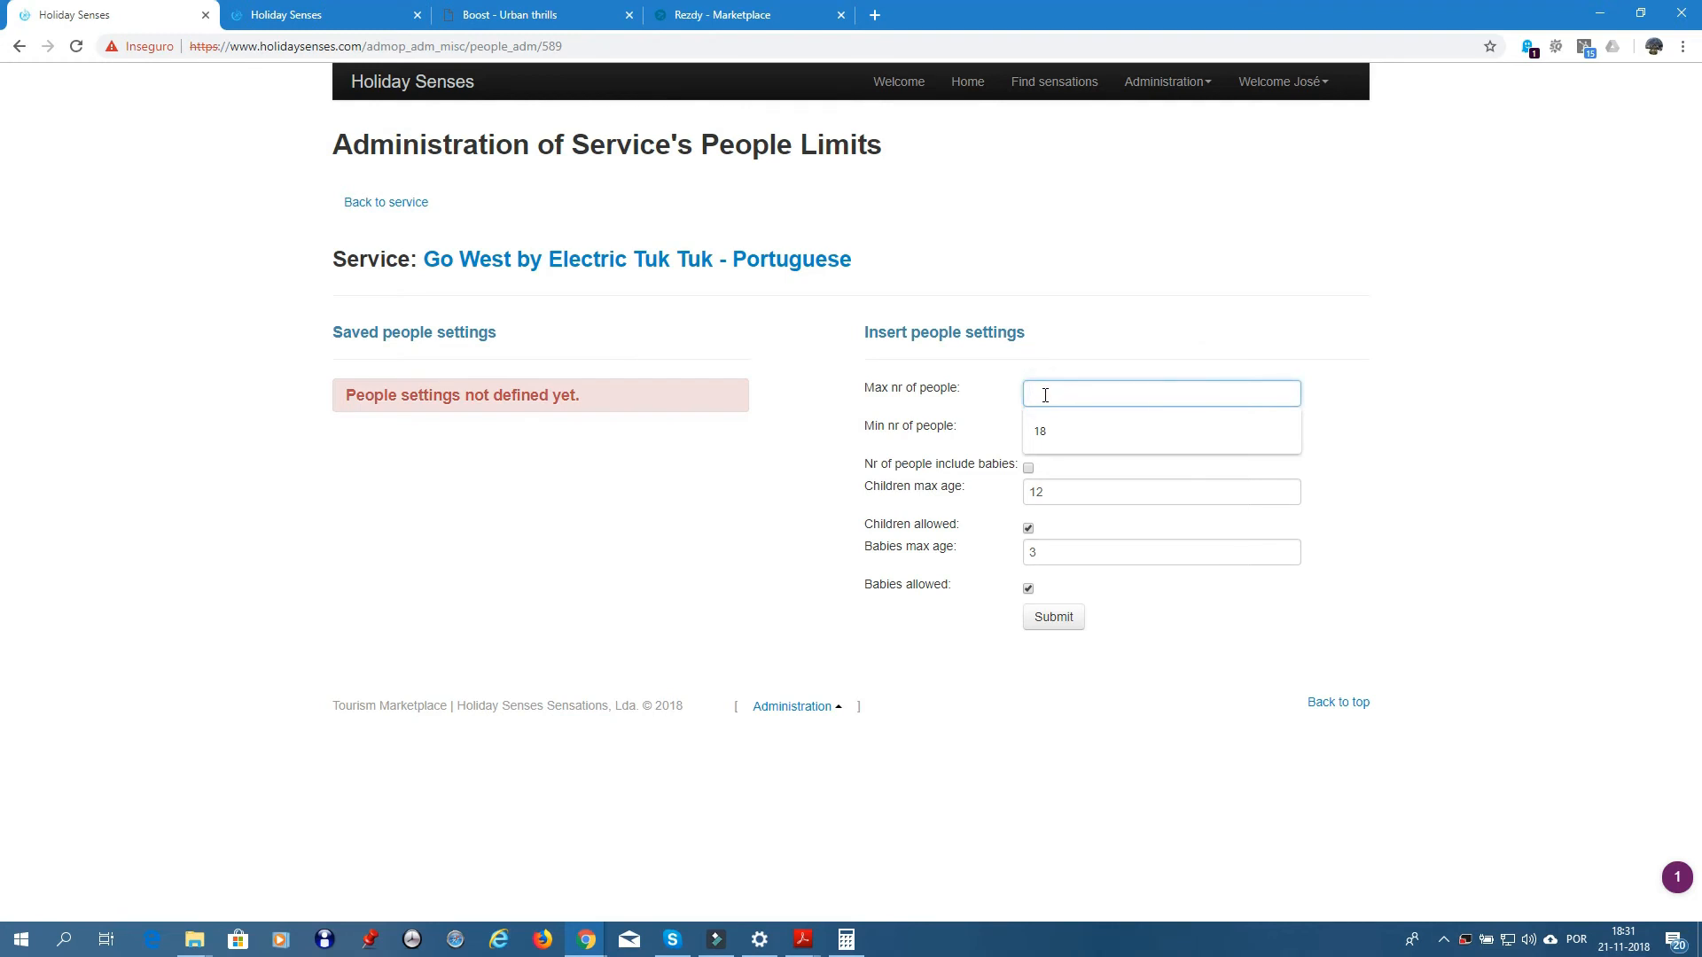
text(4)
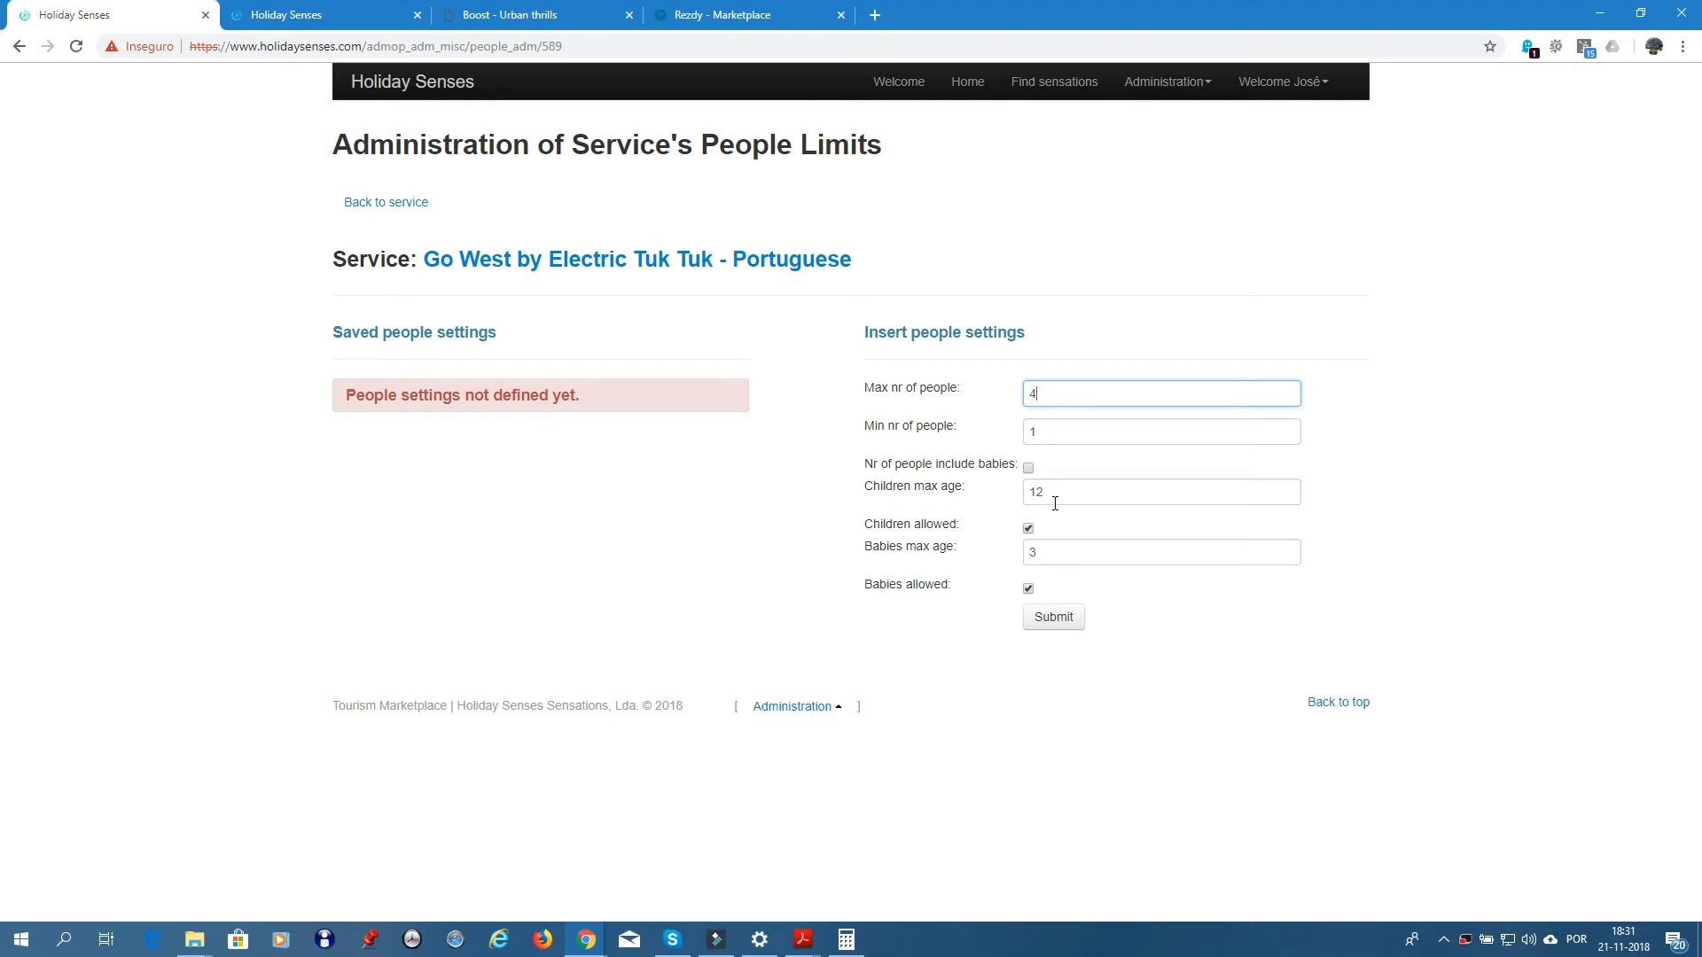
double_click(1047, 550)
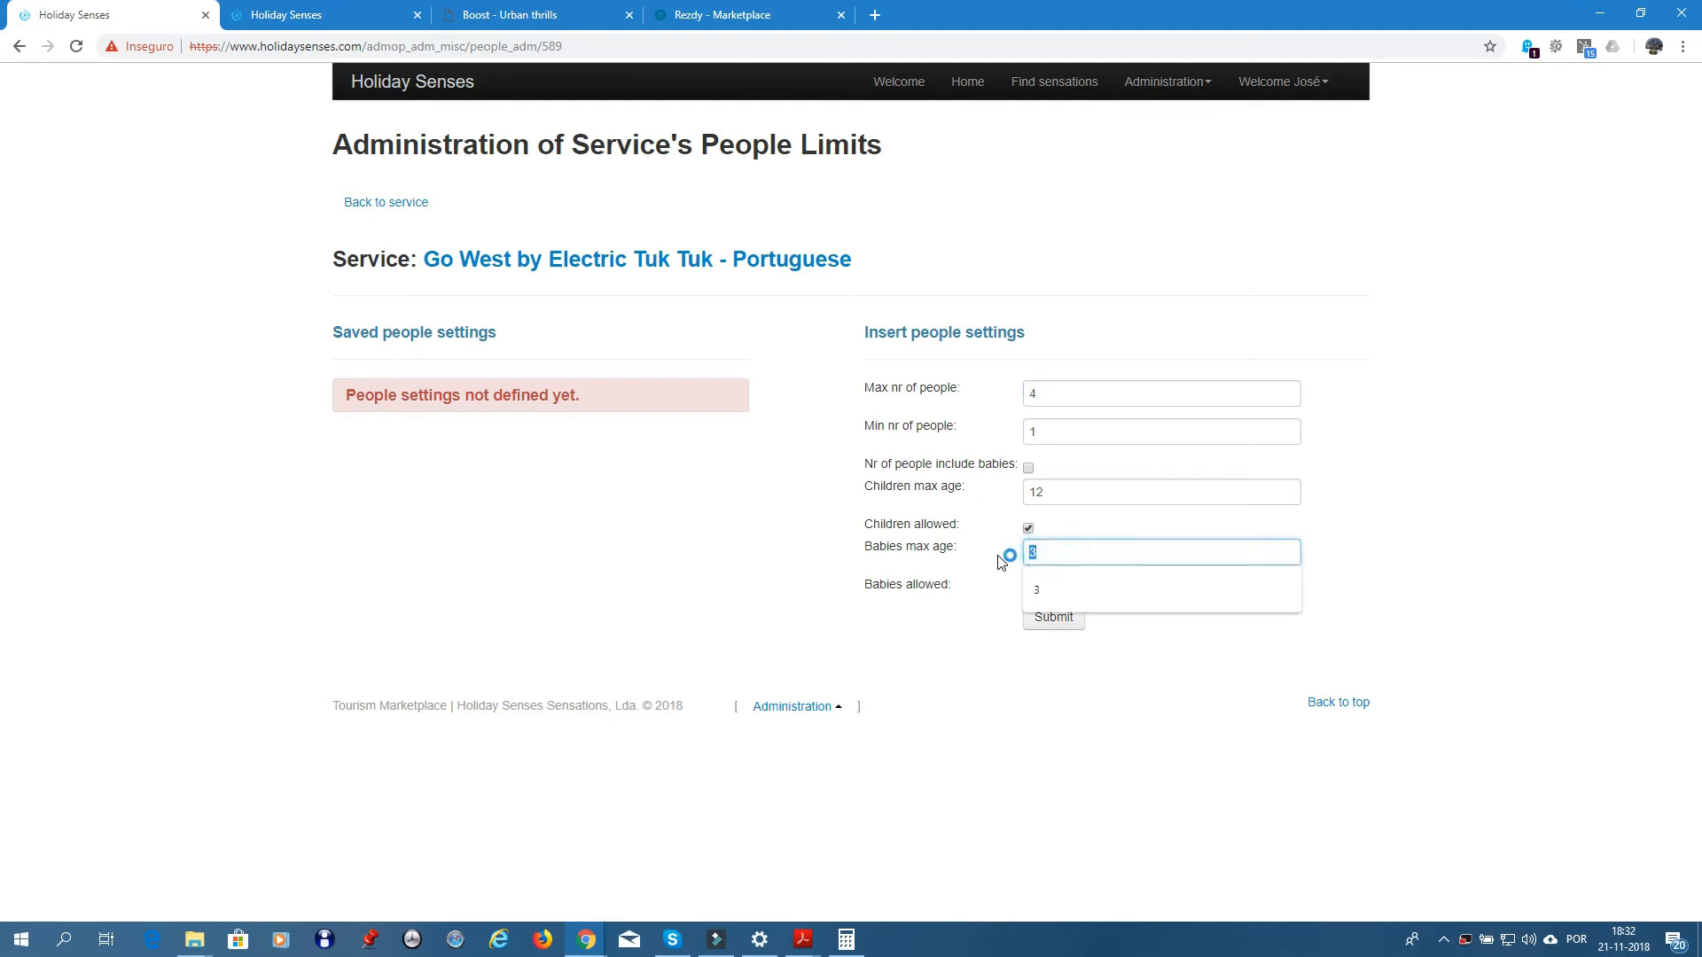
text(5)
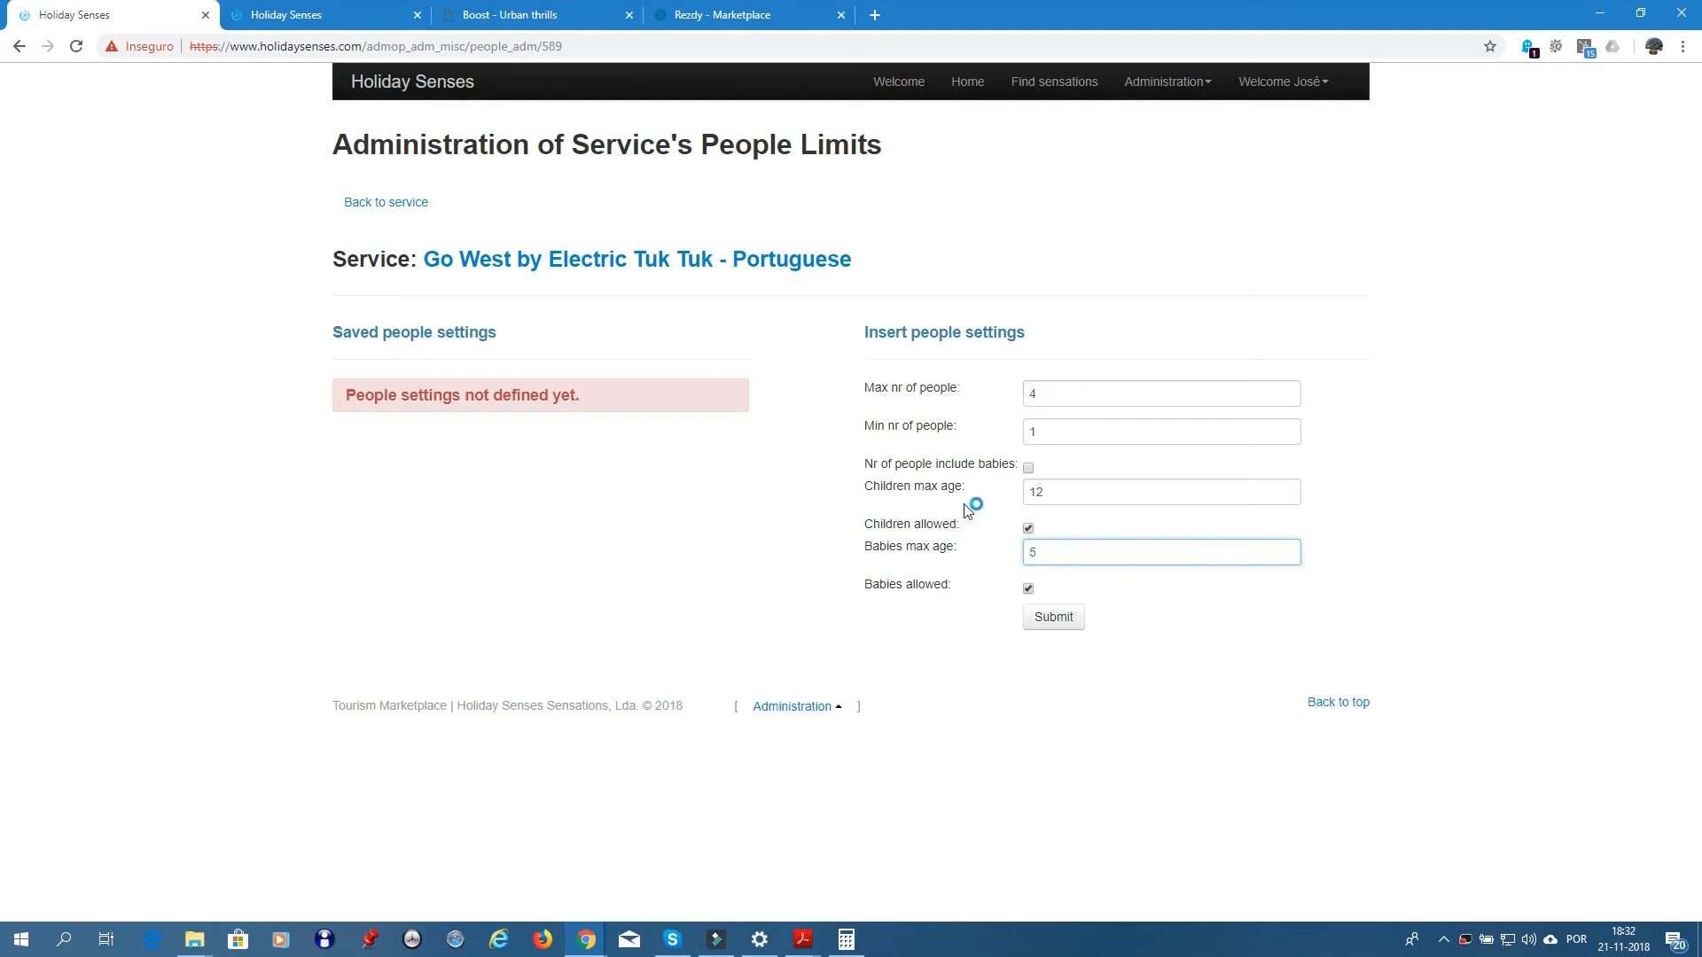
click(1051, 622)
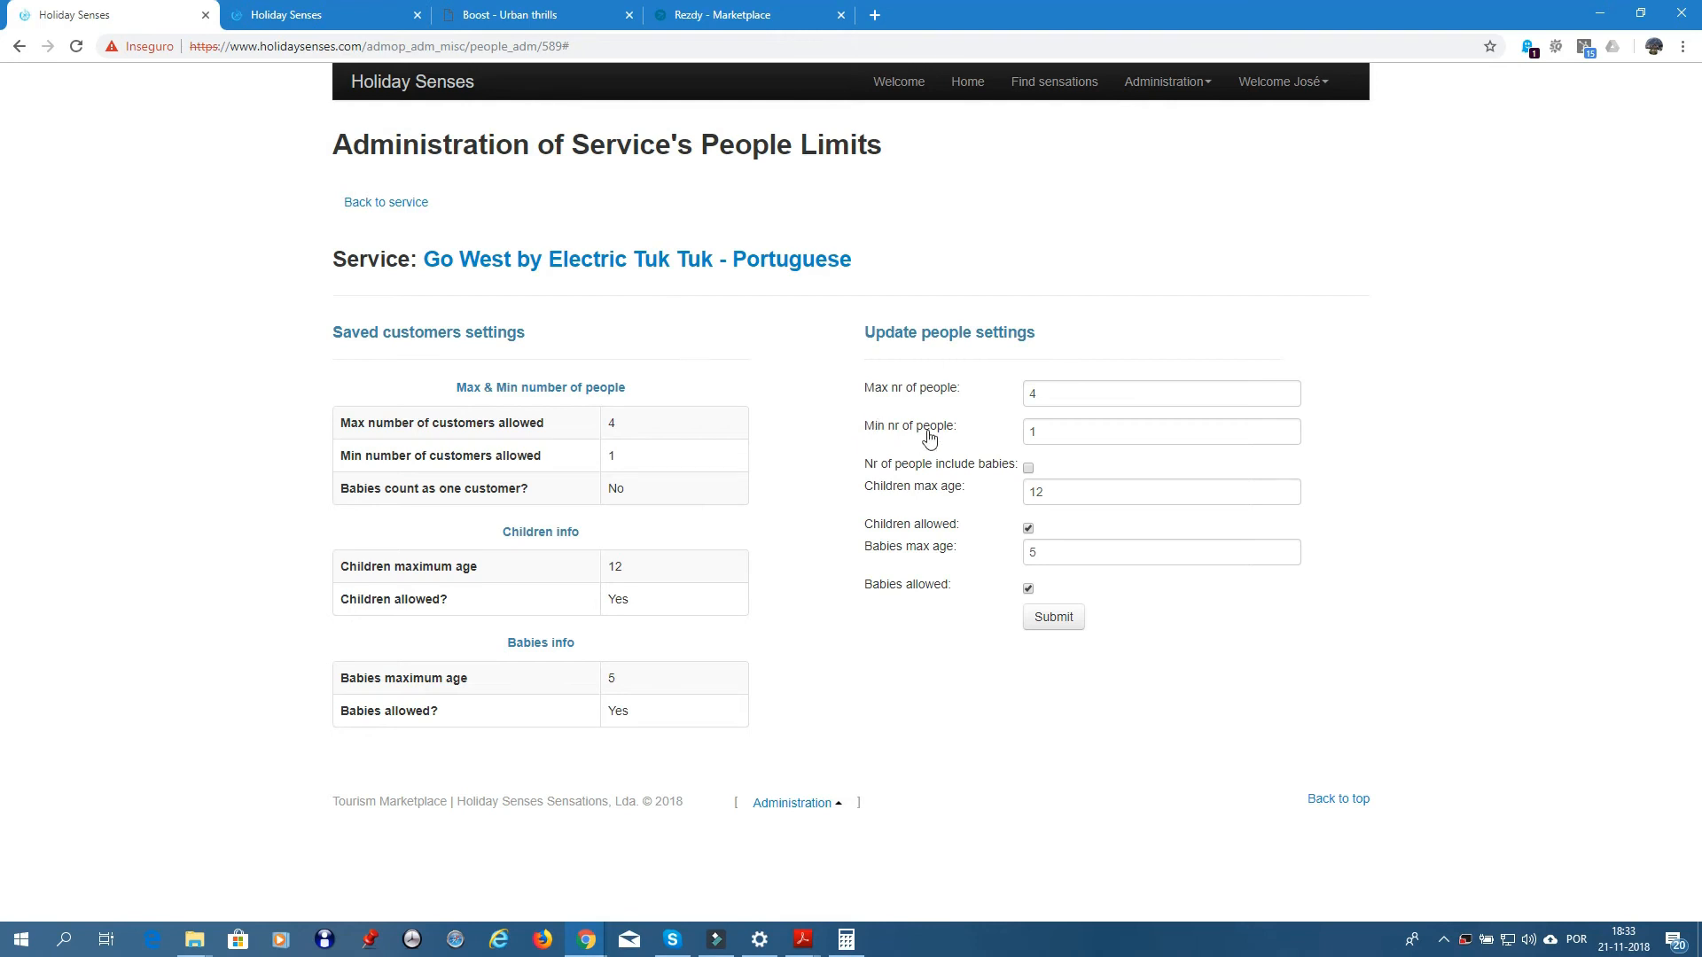
- Return to the 'Go West by Electric Tuk Tuk - Portuguese' service page
click(654, 268)
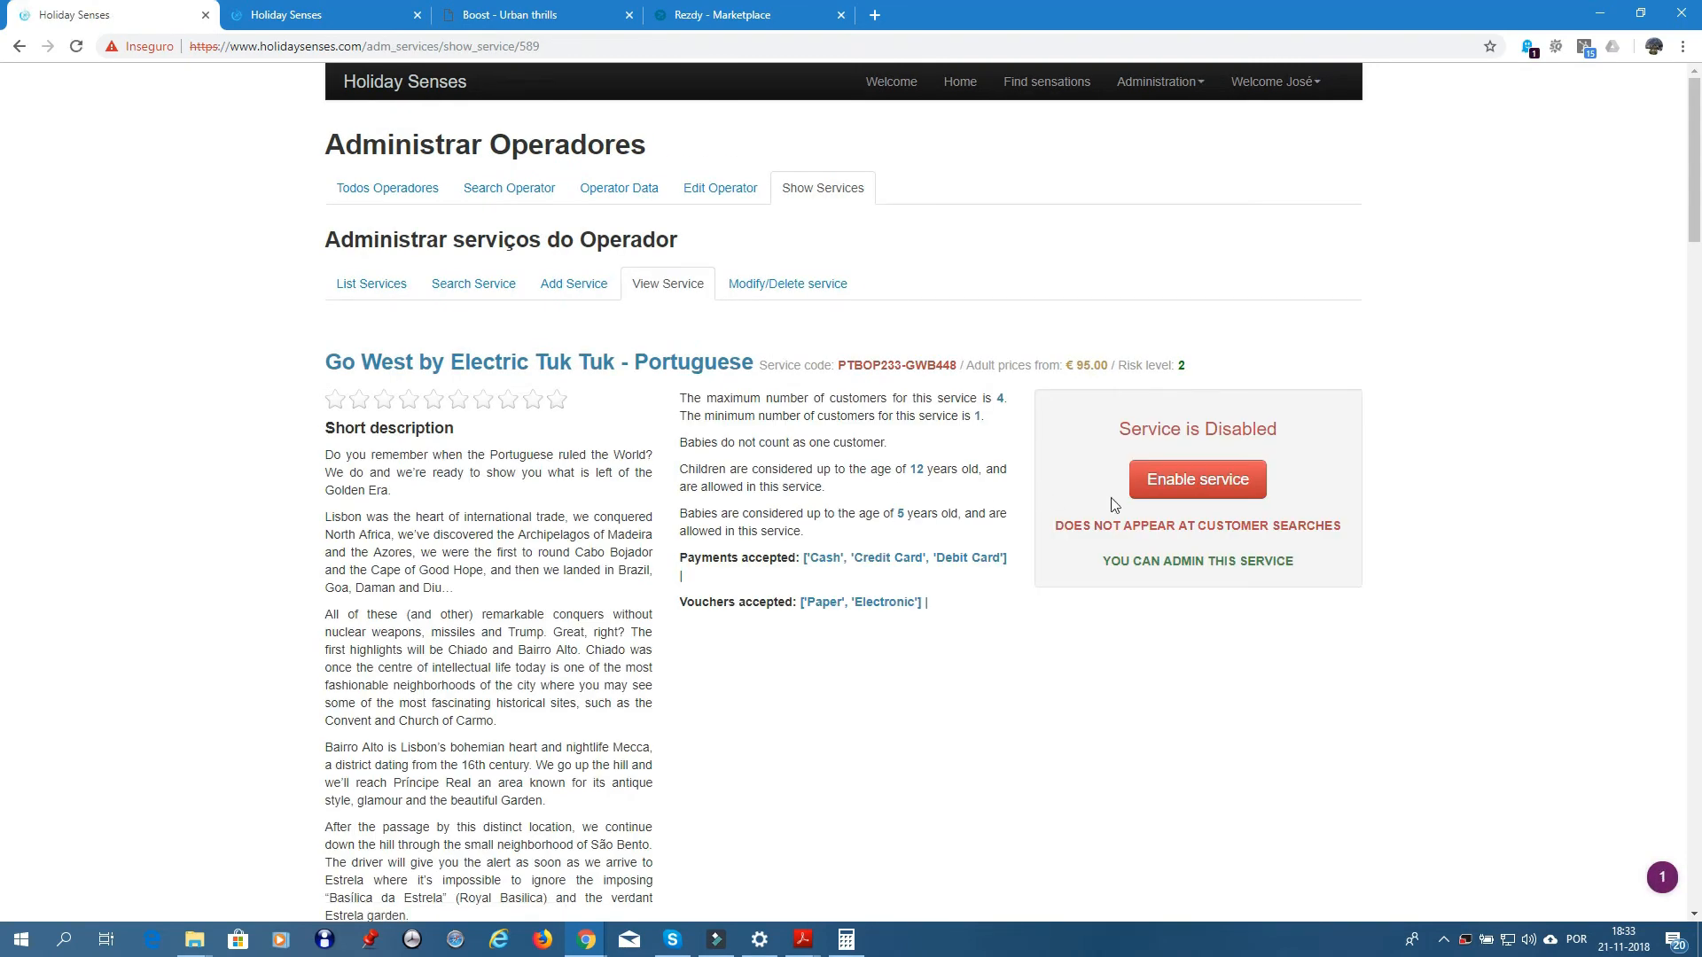
- Enable the service and try its editing, availability, timetable, prices and limits admin links
click(1191, 484)
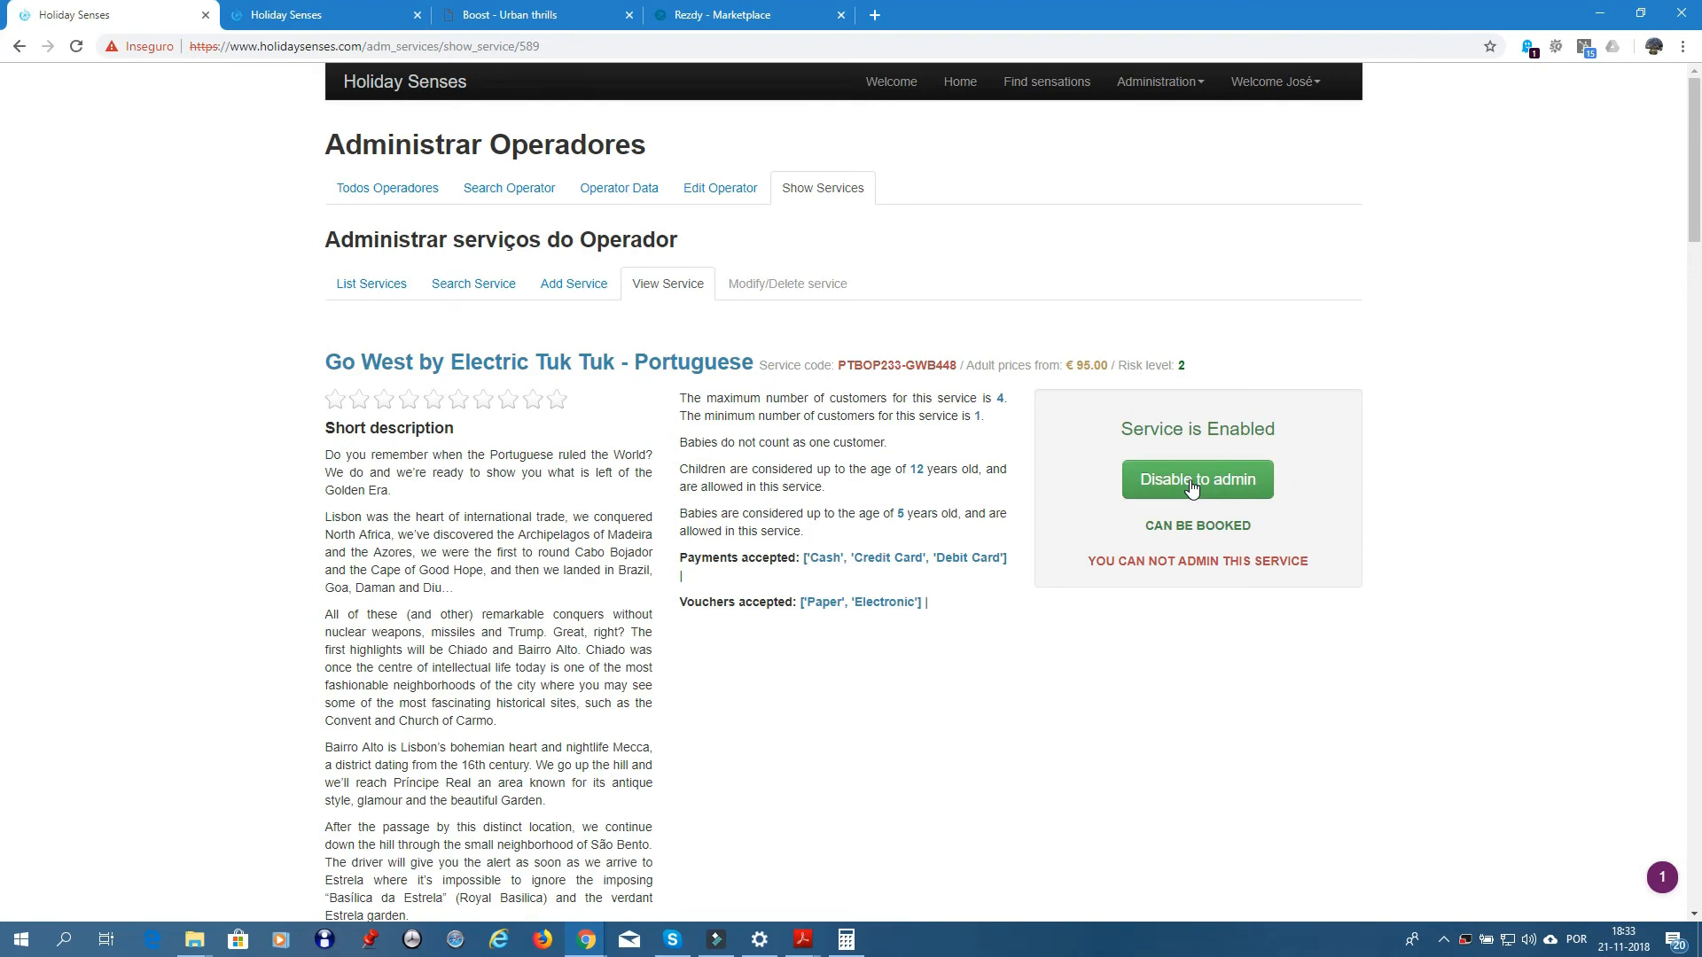
click(768, 286)
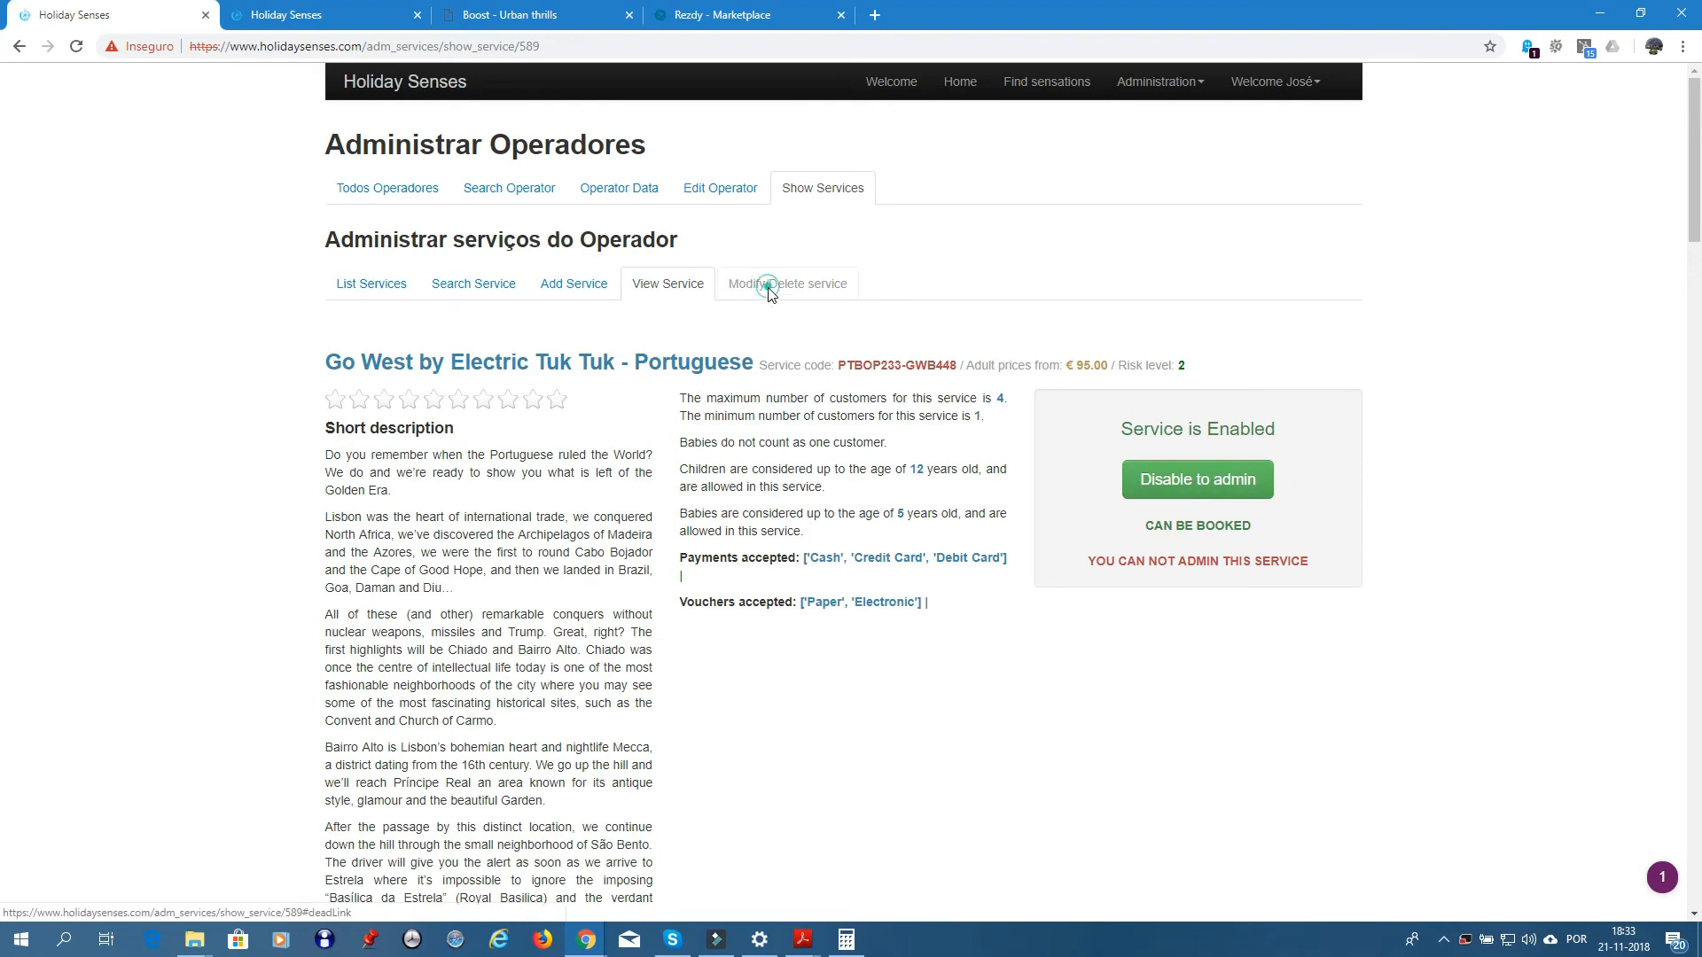
scroll(908, 602, down, 15)
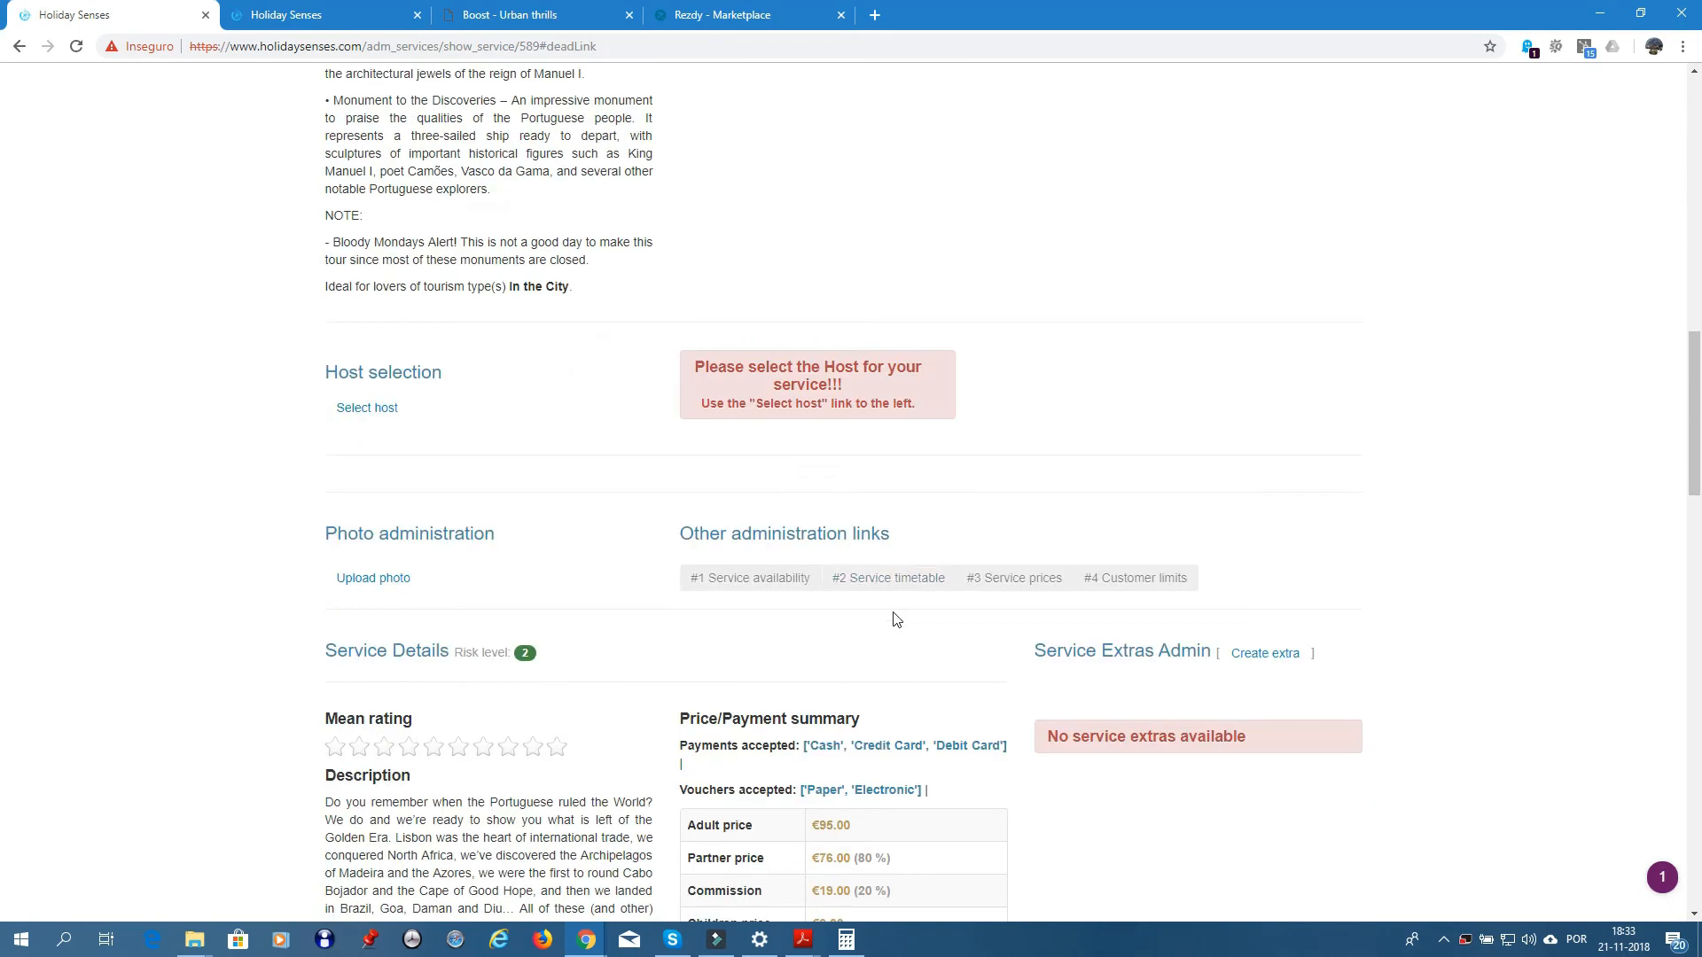
click(784, 577)
click(897, 577)
click(1021, 576)
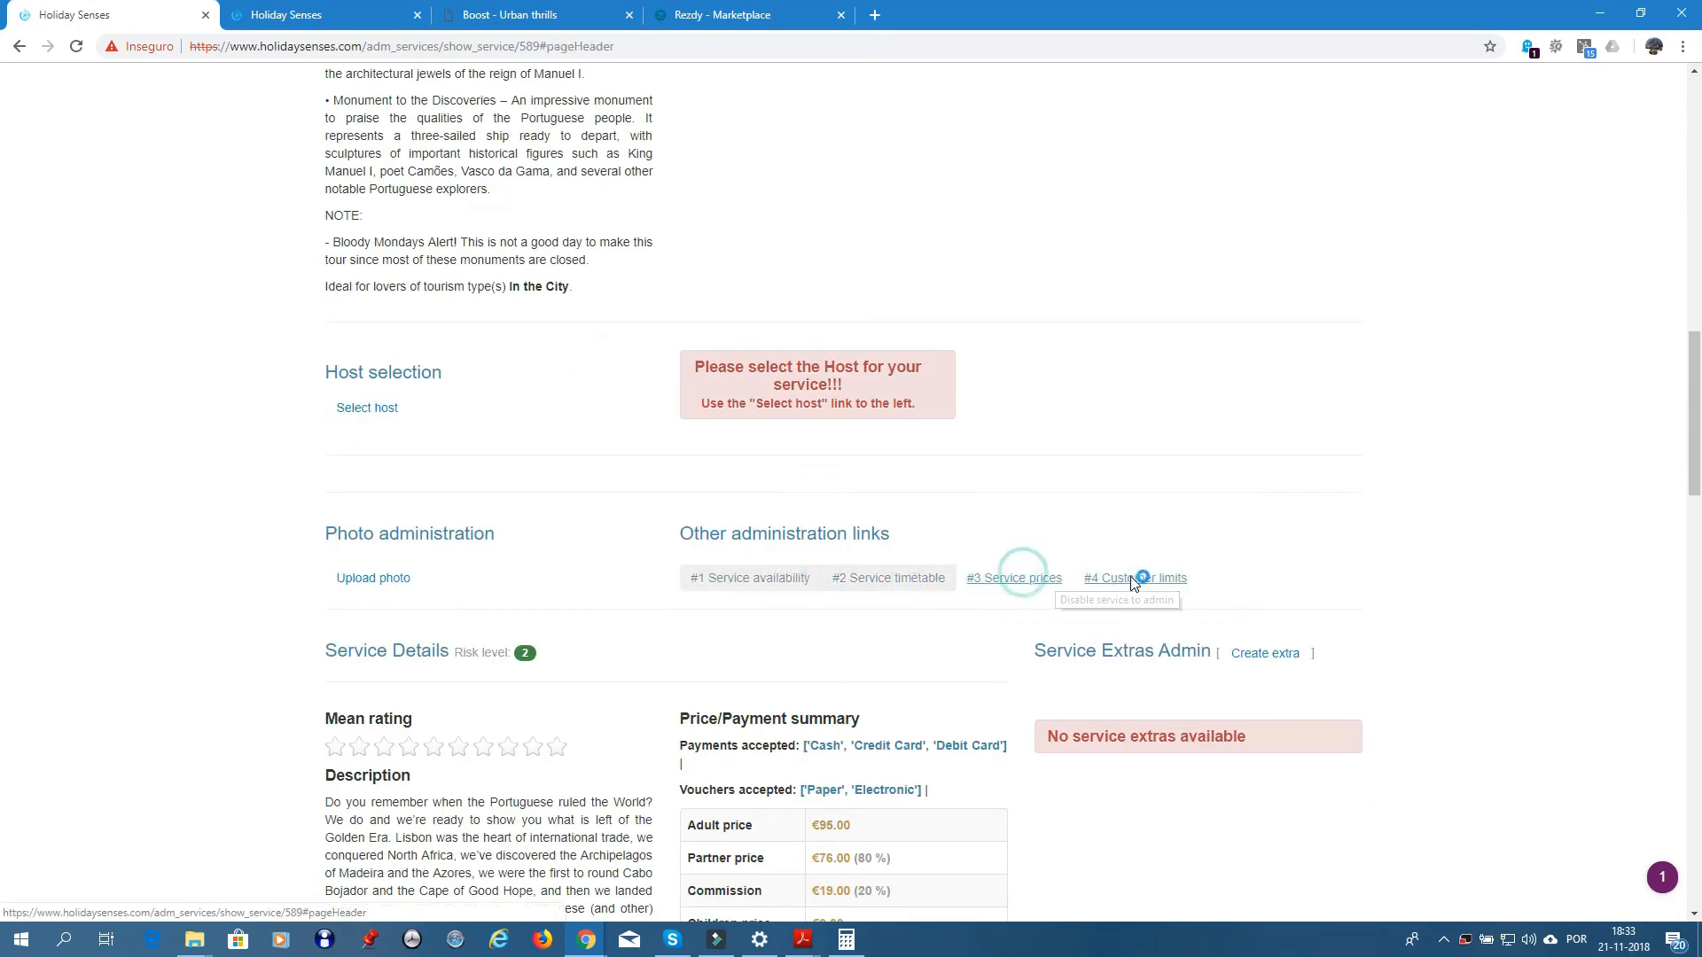
click(1130, 576)
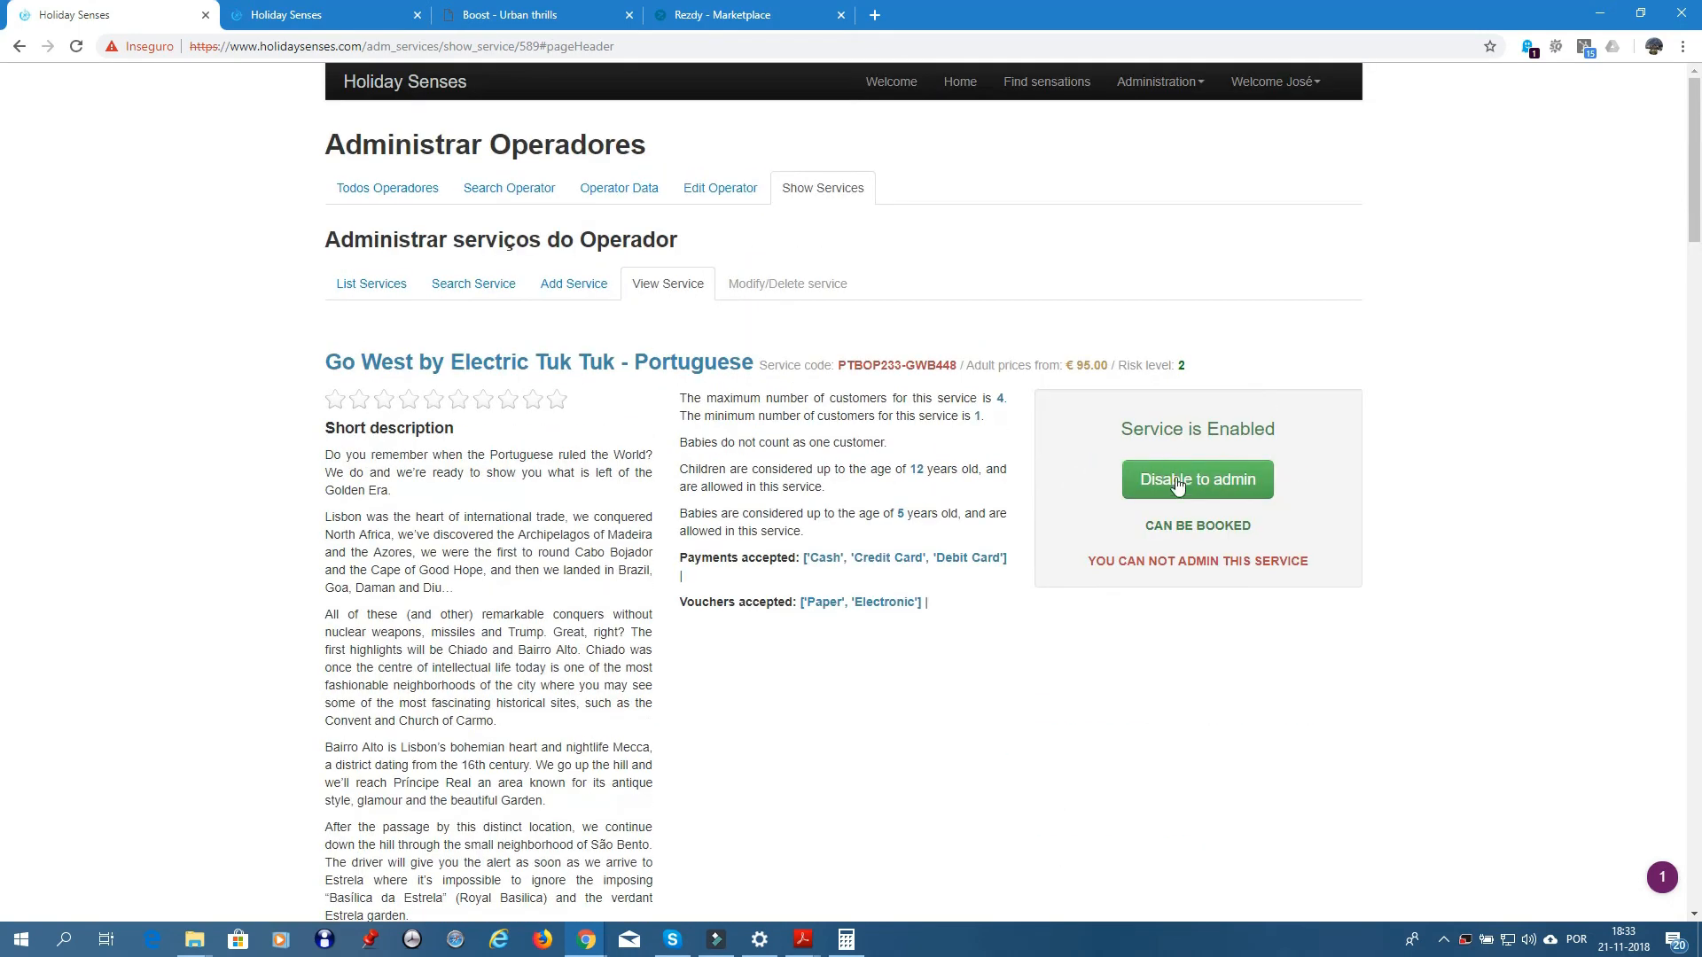
- Disable the service to regain admin access, then enable it again
click(1188, 489)
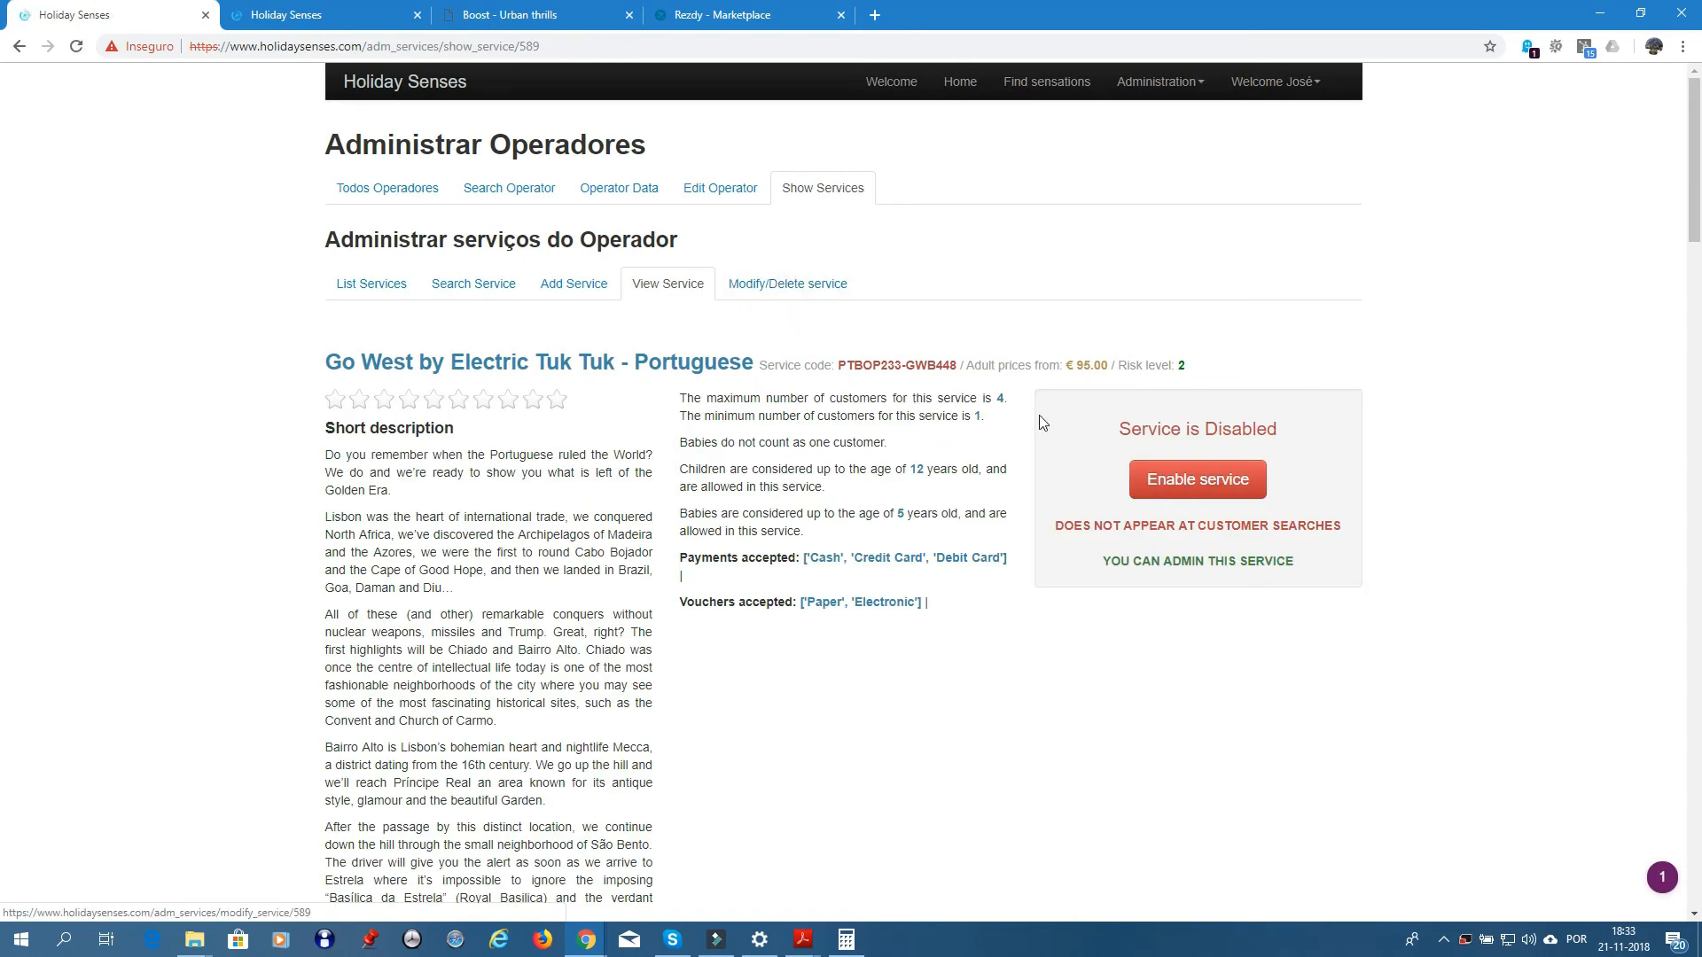
scroll(913, 656, down, 12)
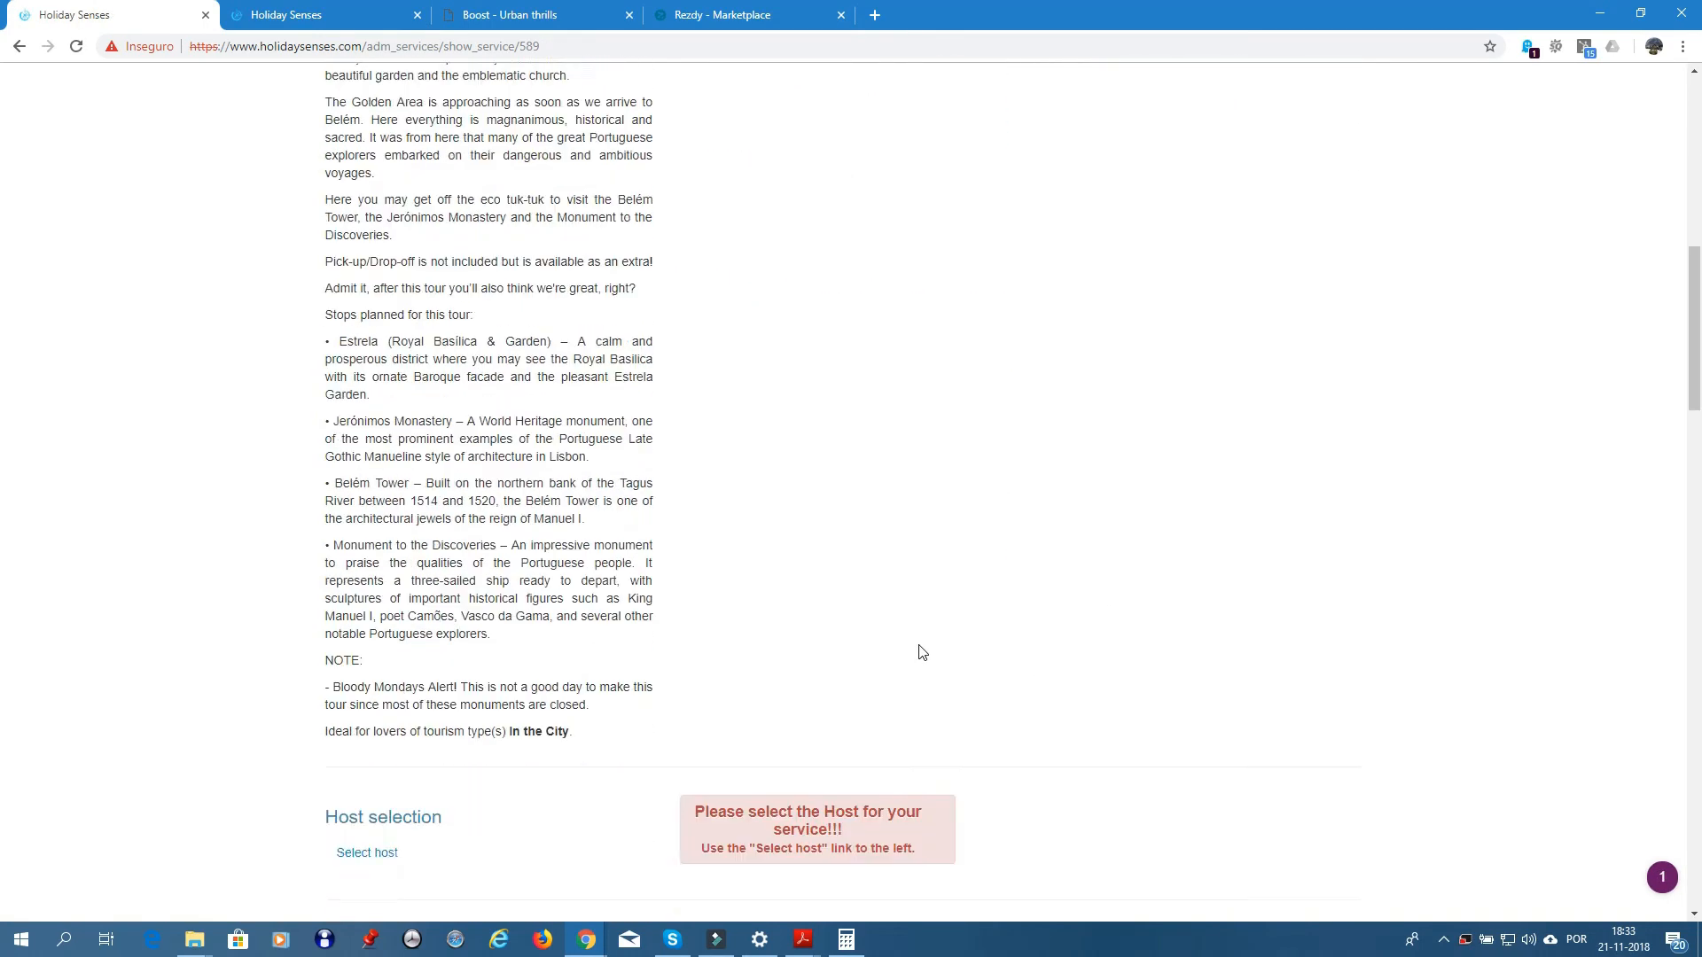
scroll(939, 674, down, 3)
scroll(970, 507, up, 5)
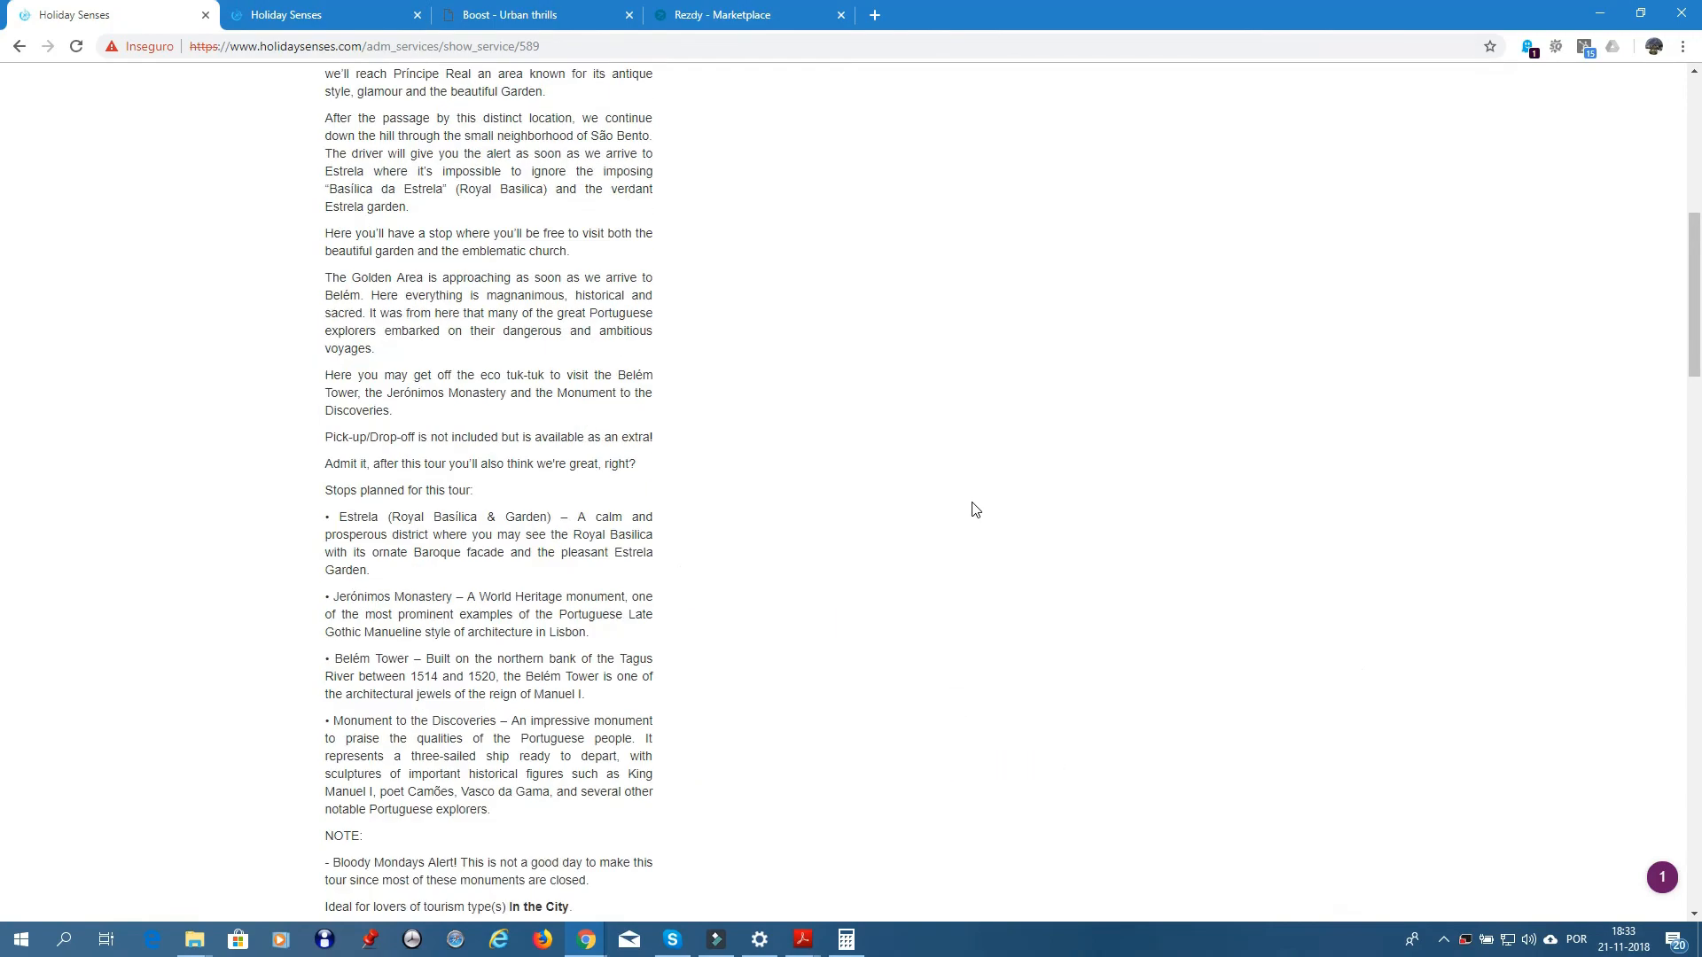
scroll(975, 505, up, 8)
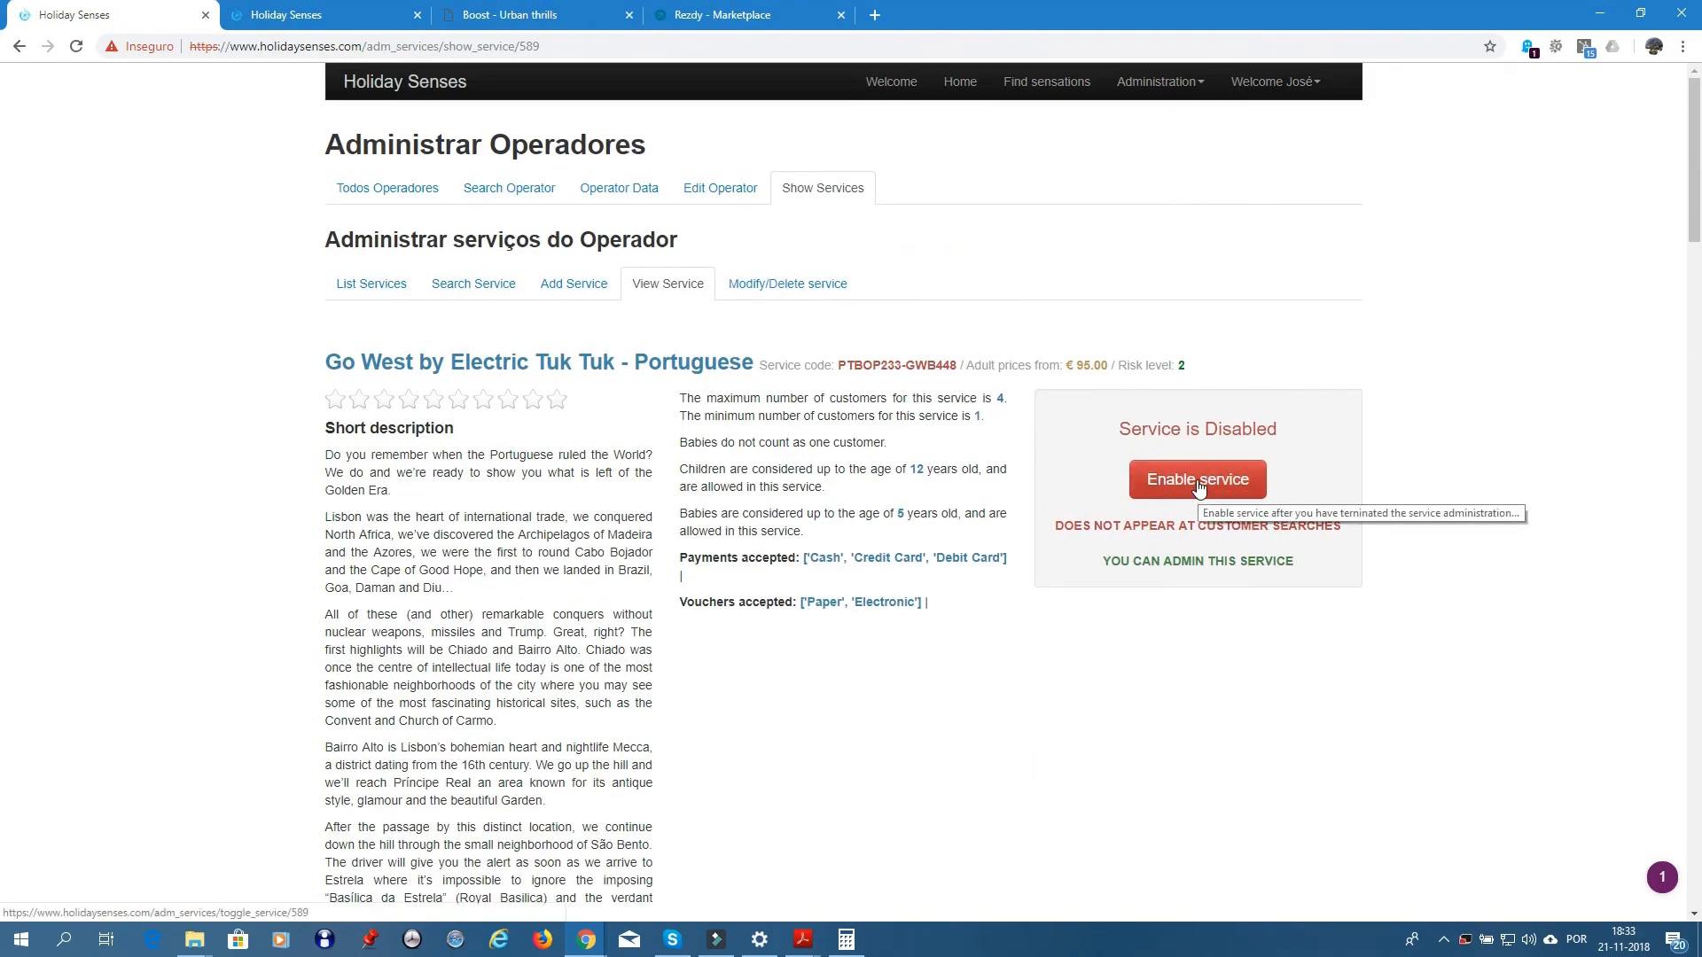
click(1199, 483)
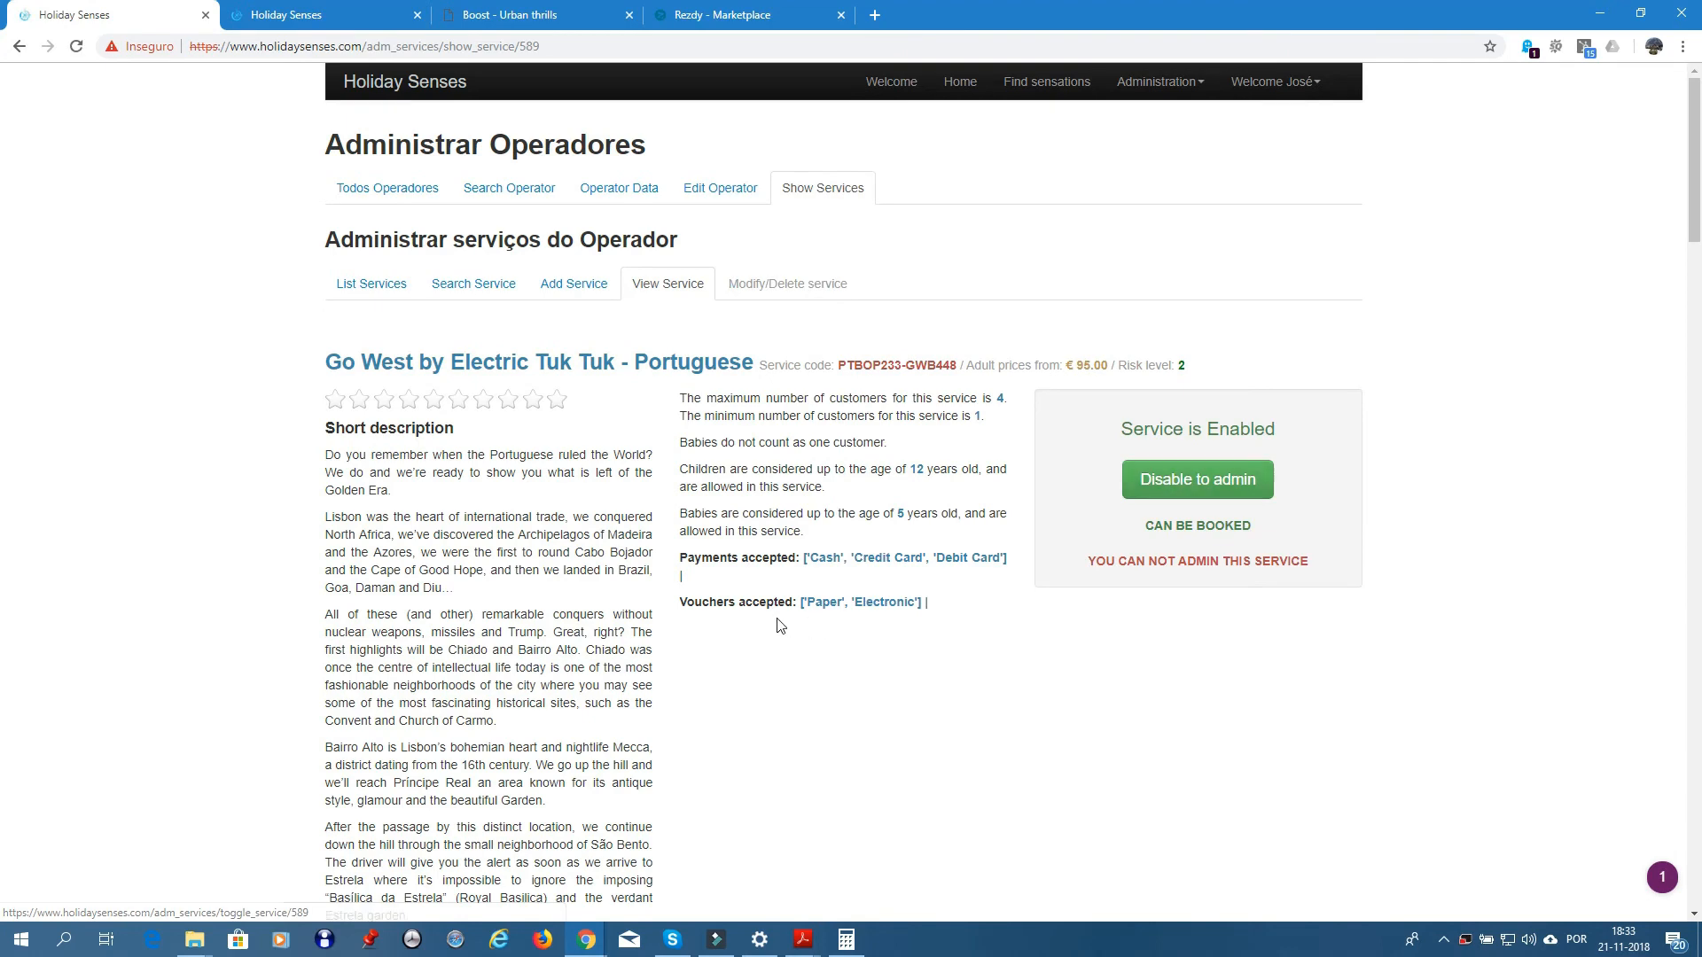
scroll(778, 626, down, 13)
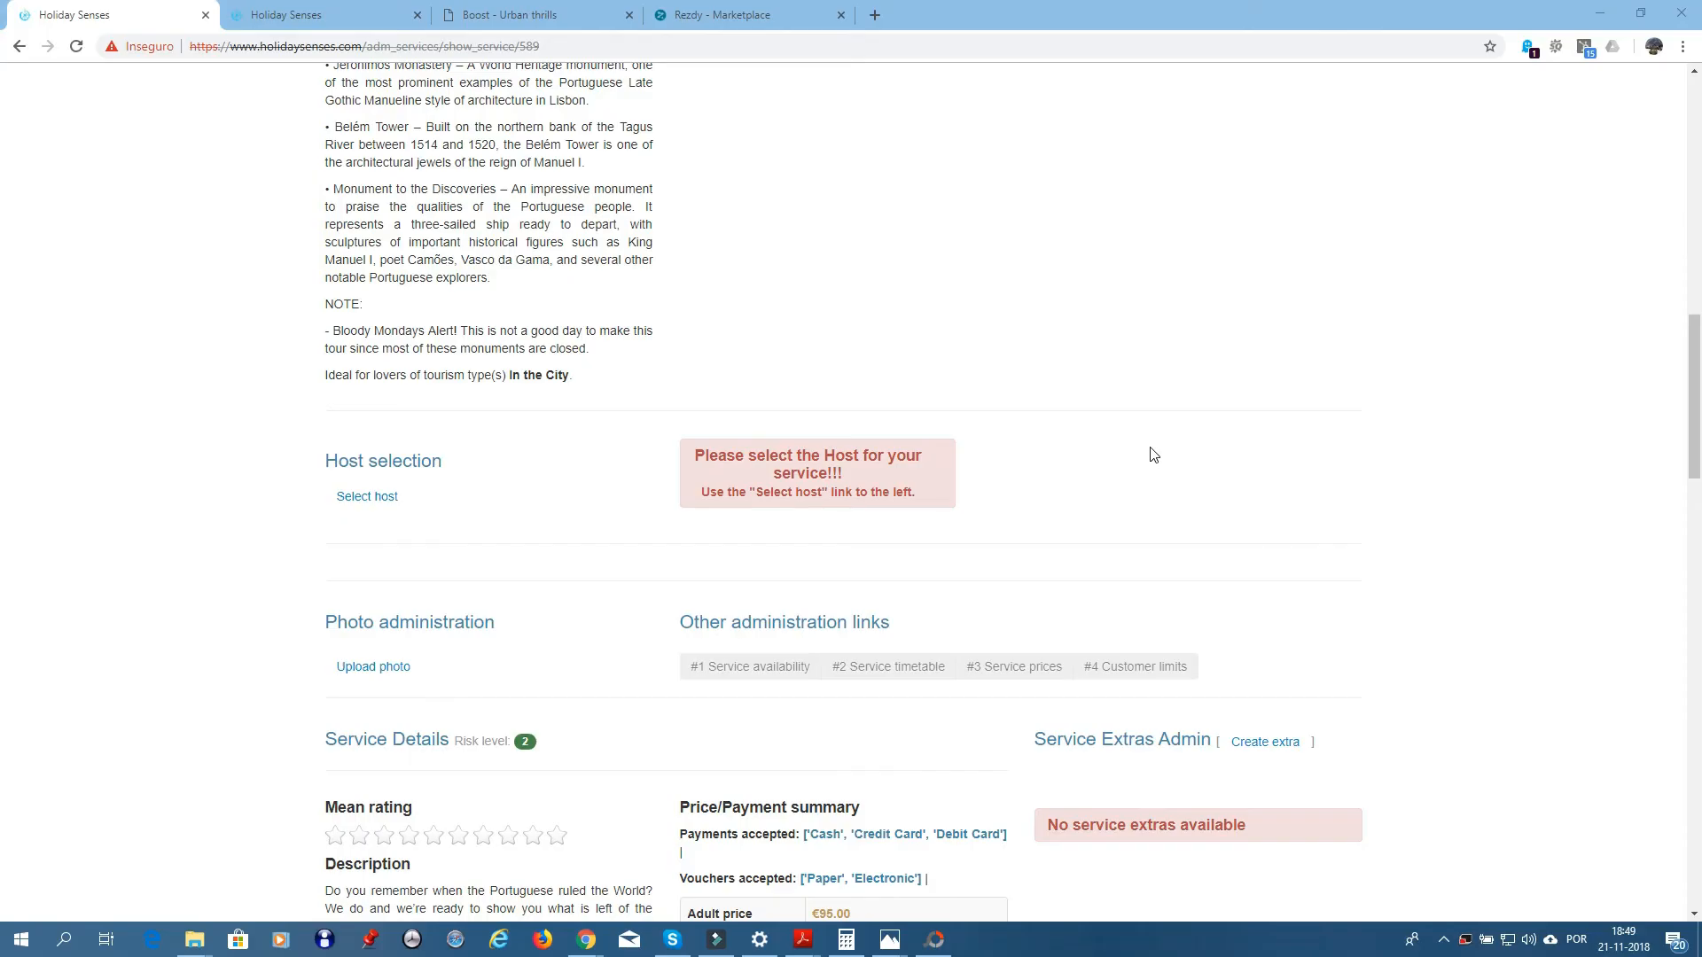
- Start a photo upload titled 'ETT Go West PT 1' and open the file chooser
scroll(1042, 350, up, 13)
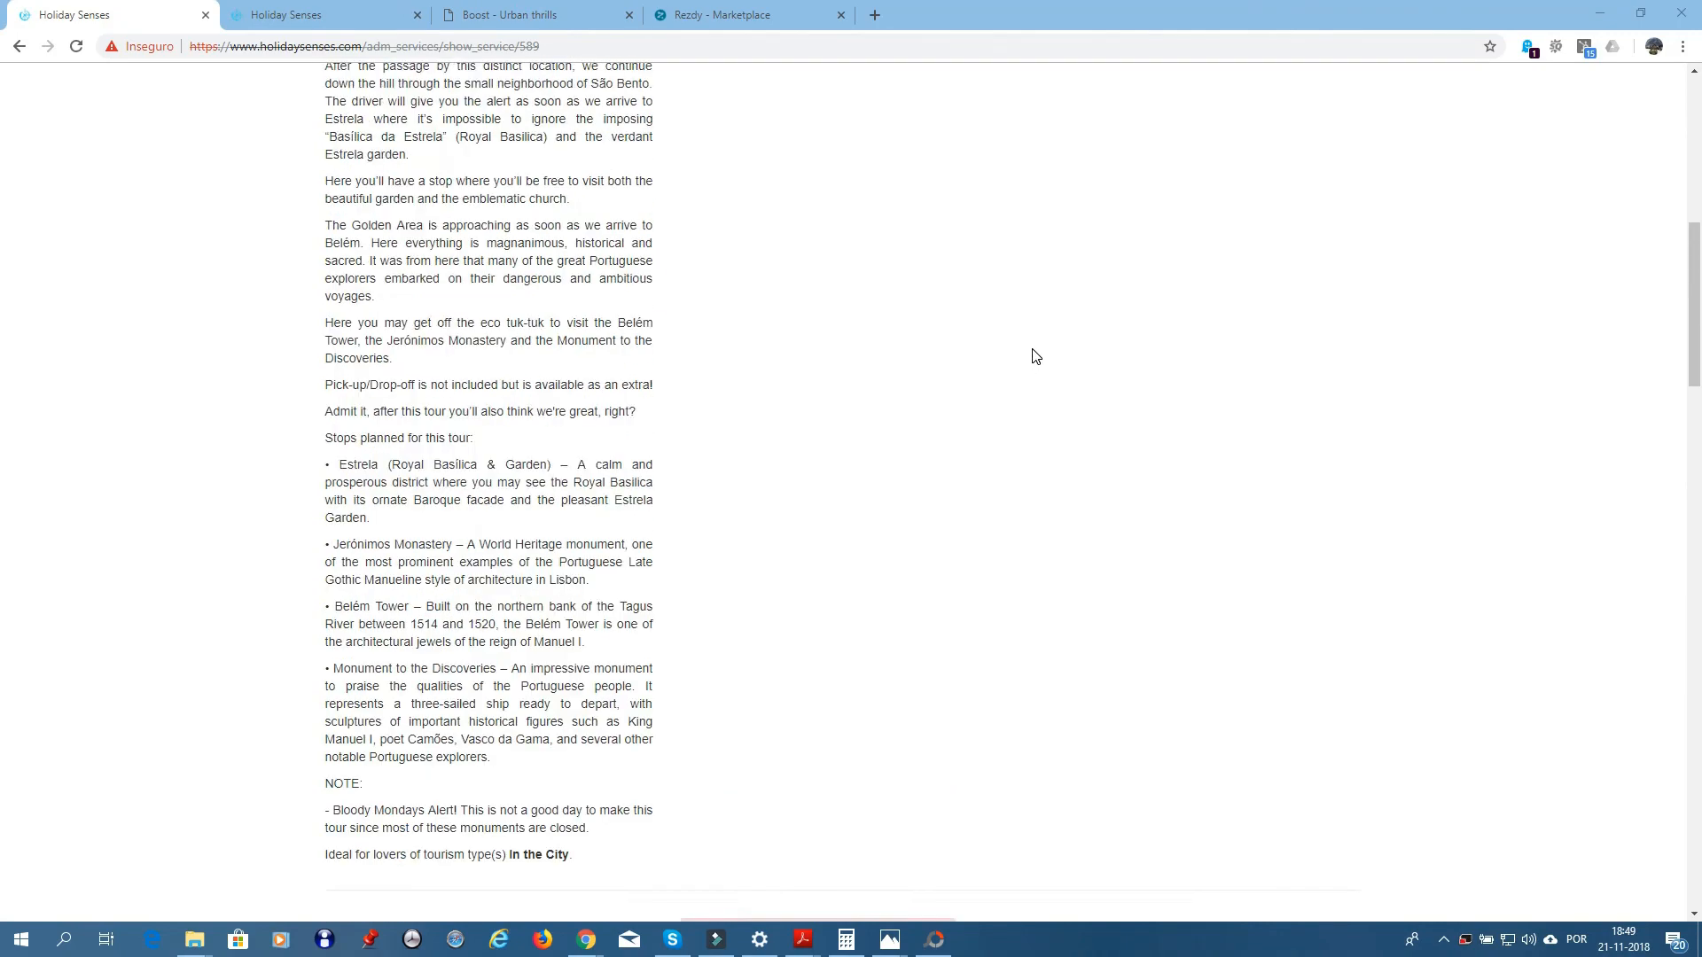
scroll(1042, 350, up, 1)
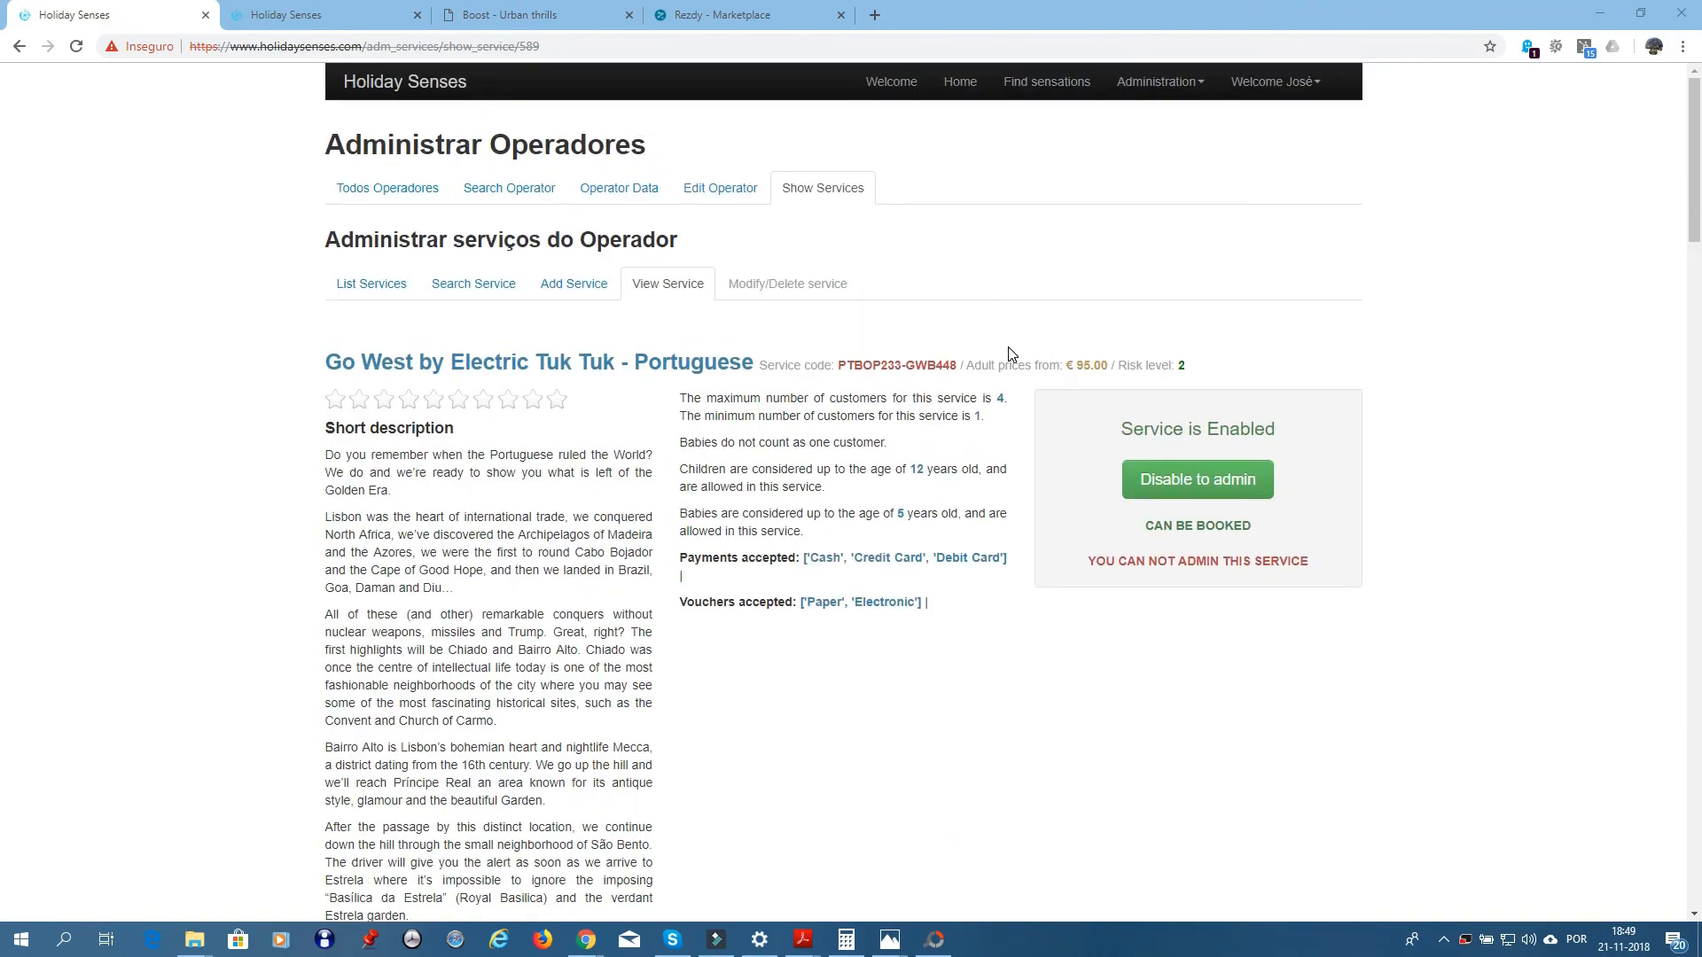
scroll(1013, 353, down, 3)
scroll(1013, 352, up, 3)
scroll(691, 501, down, 15)
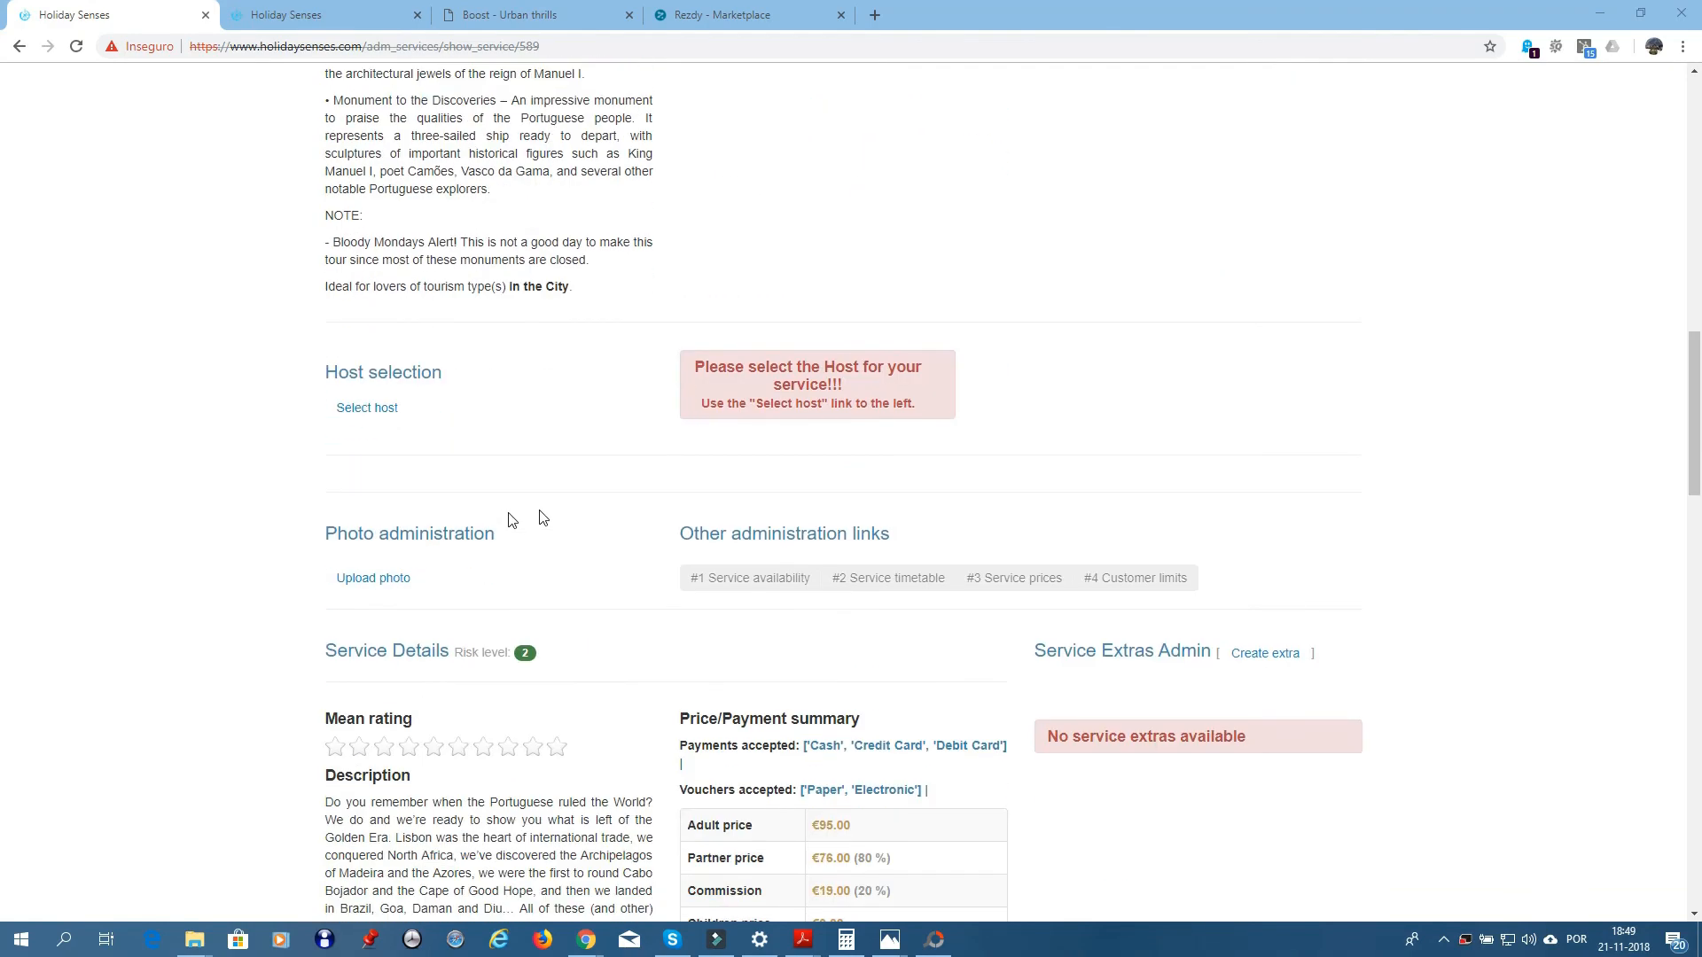
click(368, 585)
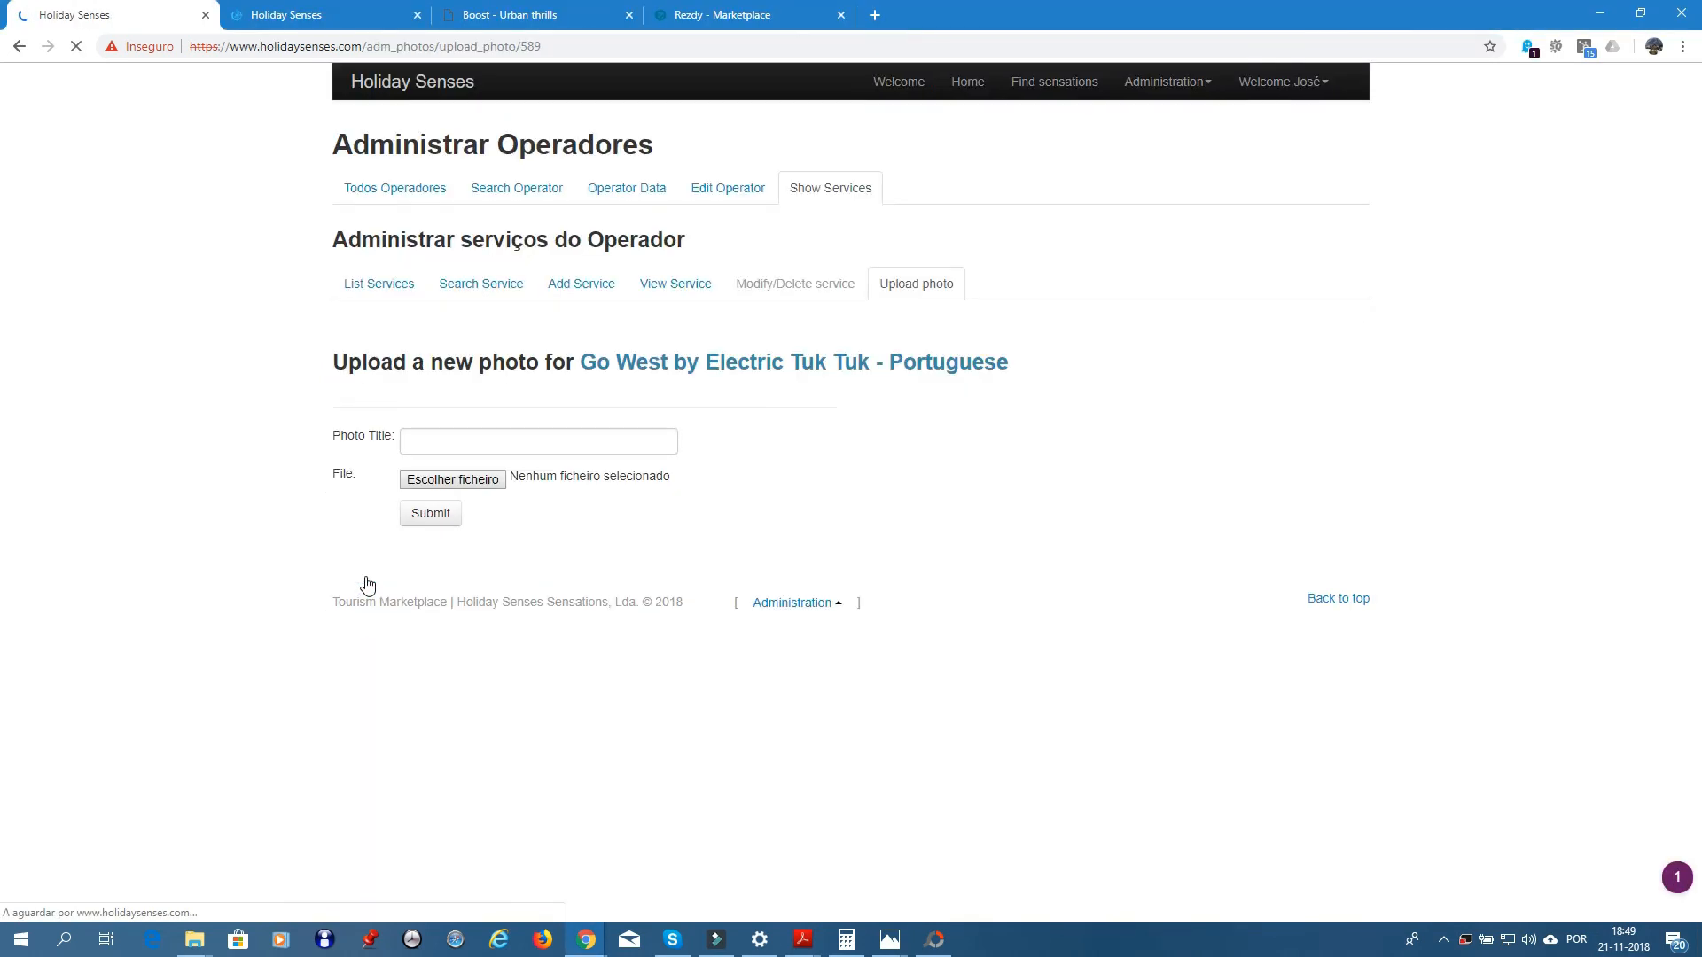
click(483, 443)
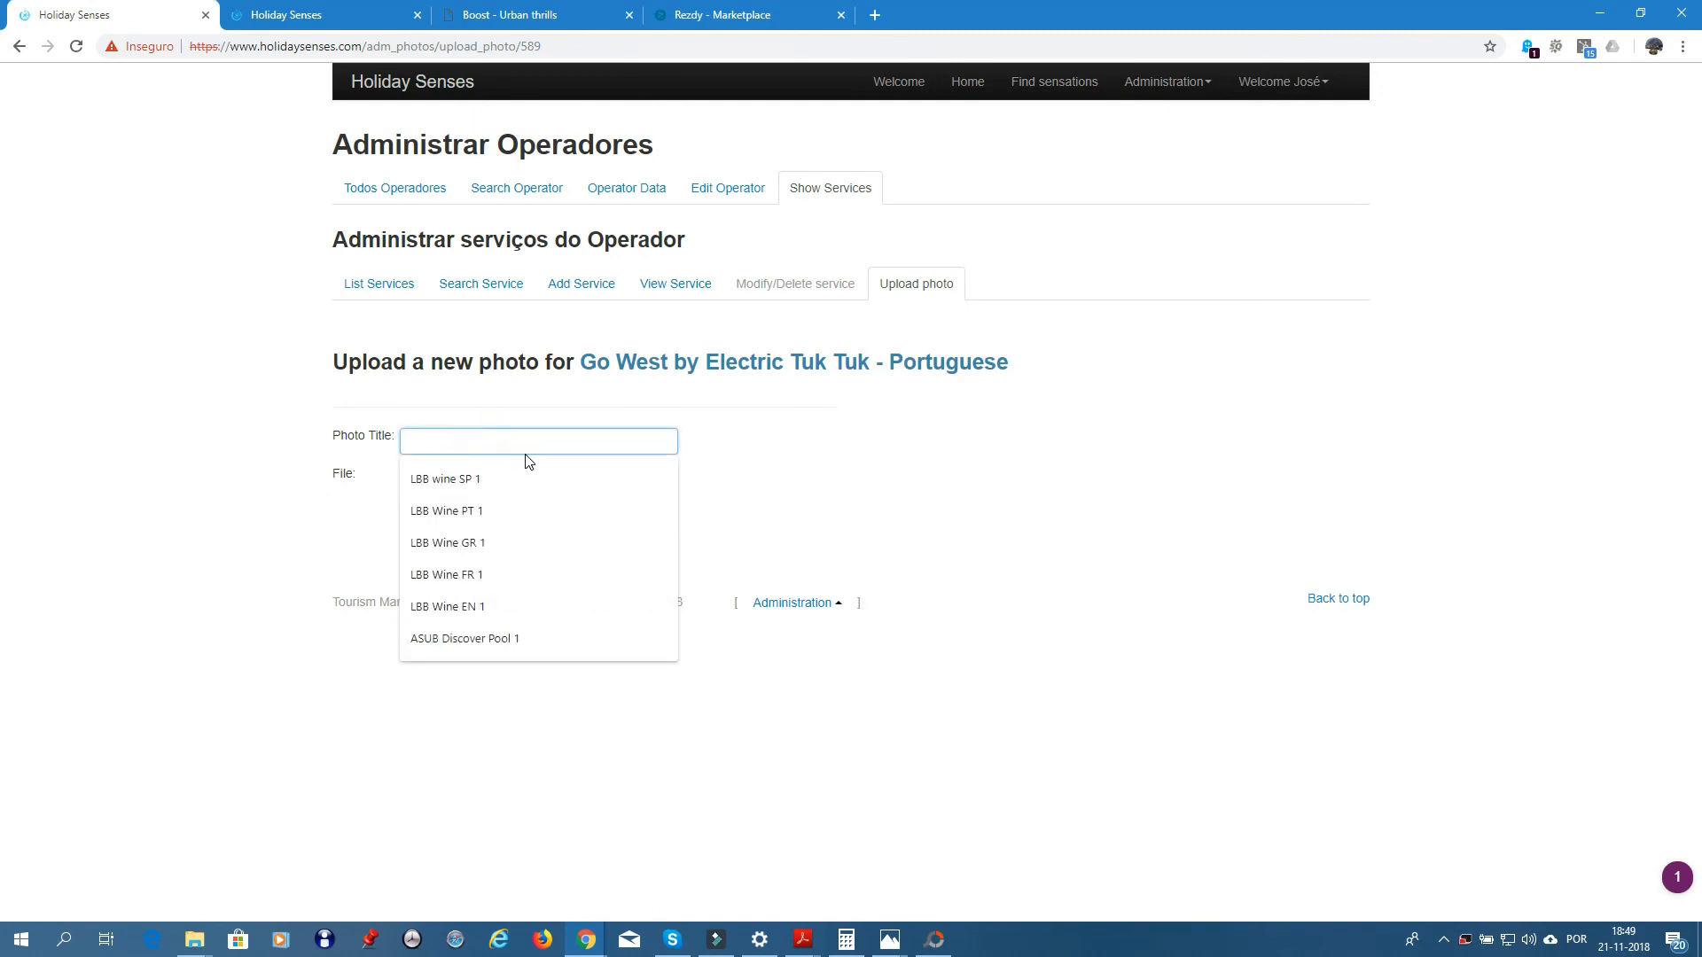
text(ETT Go West PT 1)
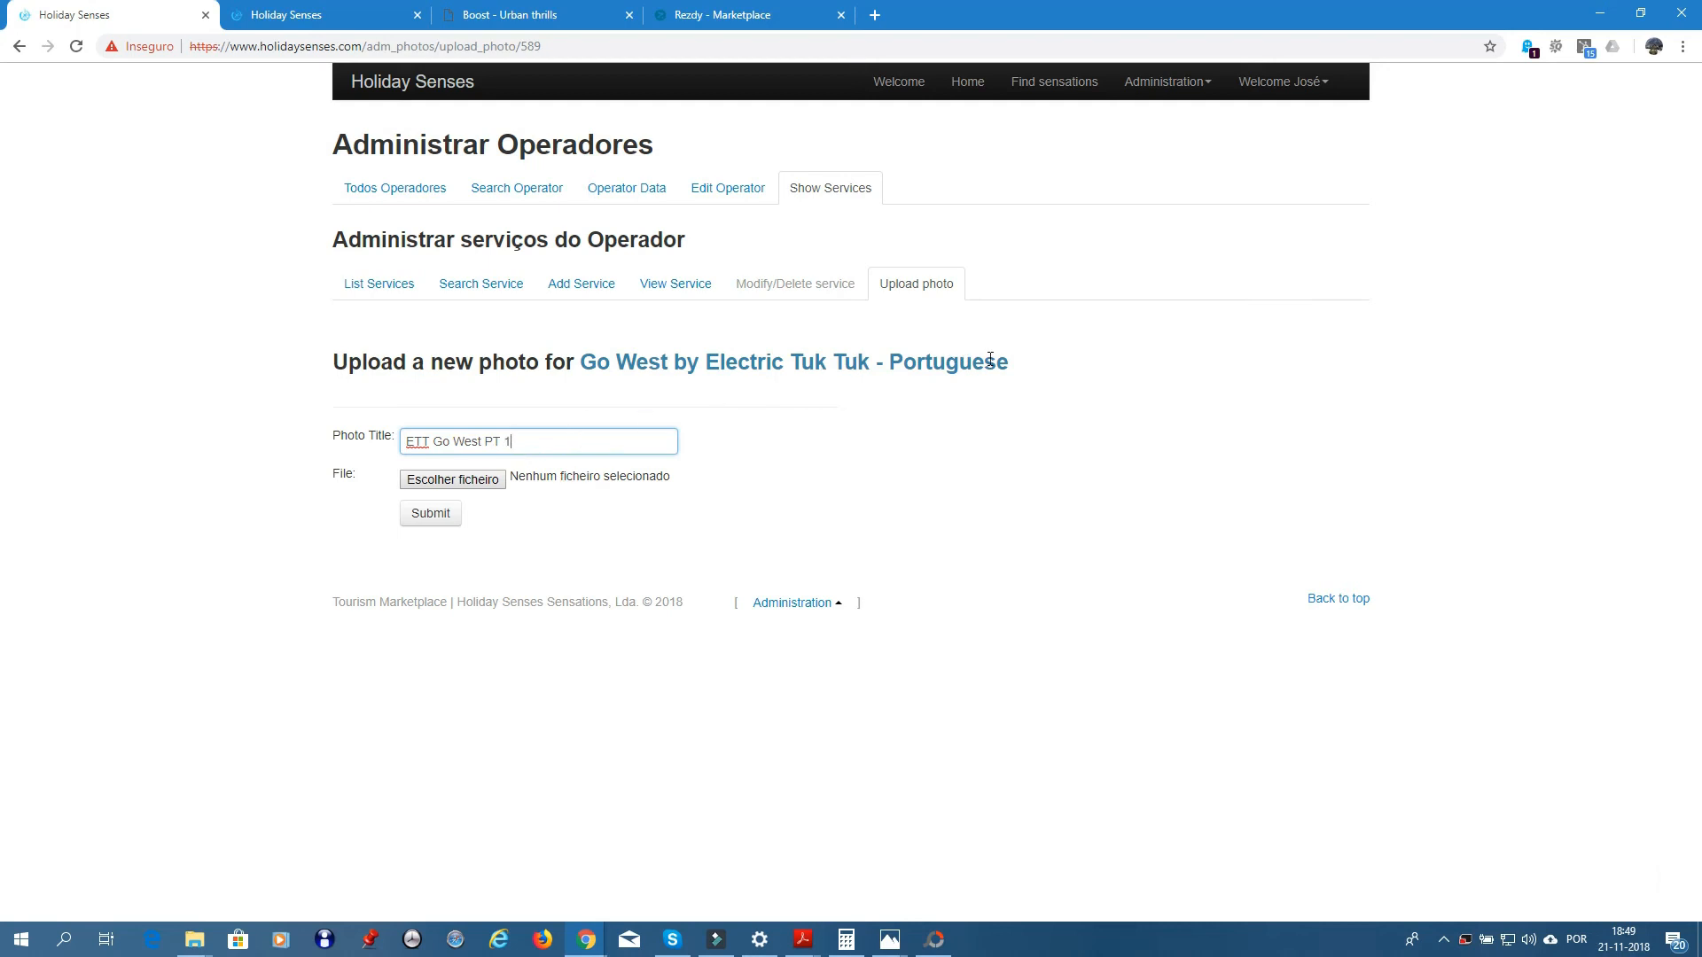
click(455, 480)
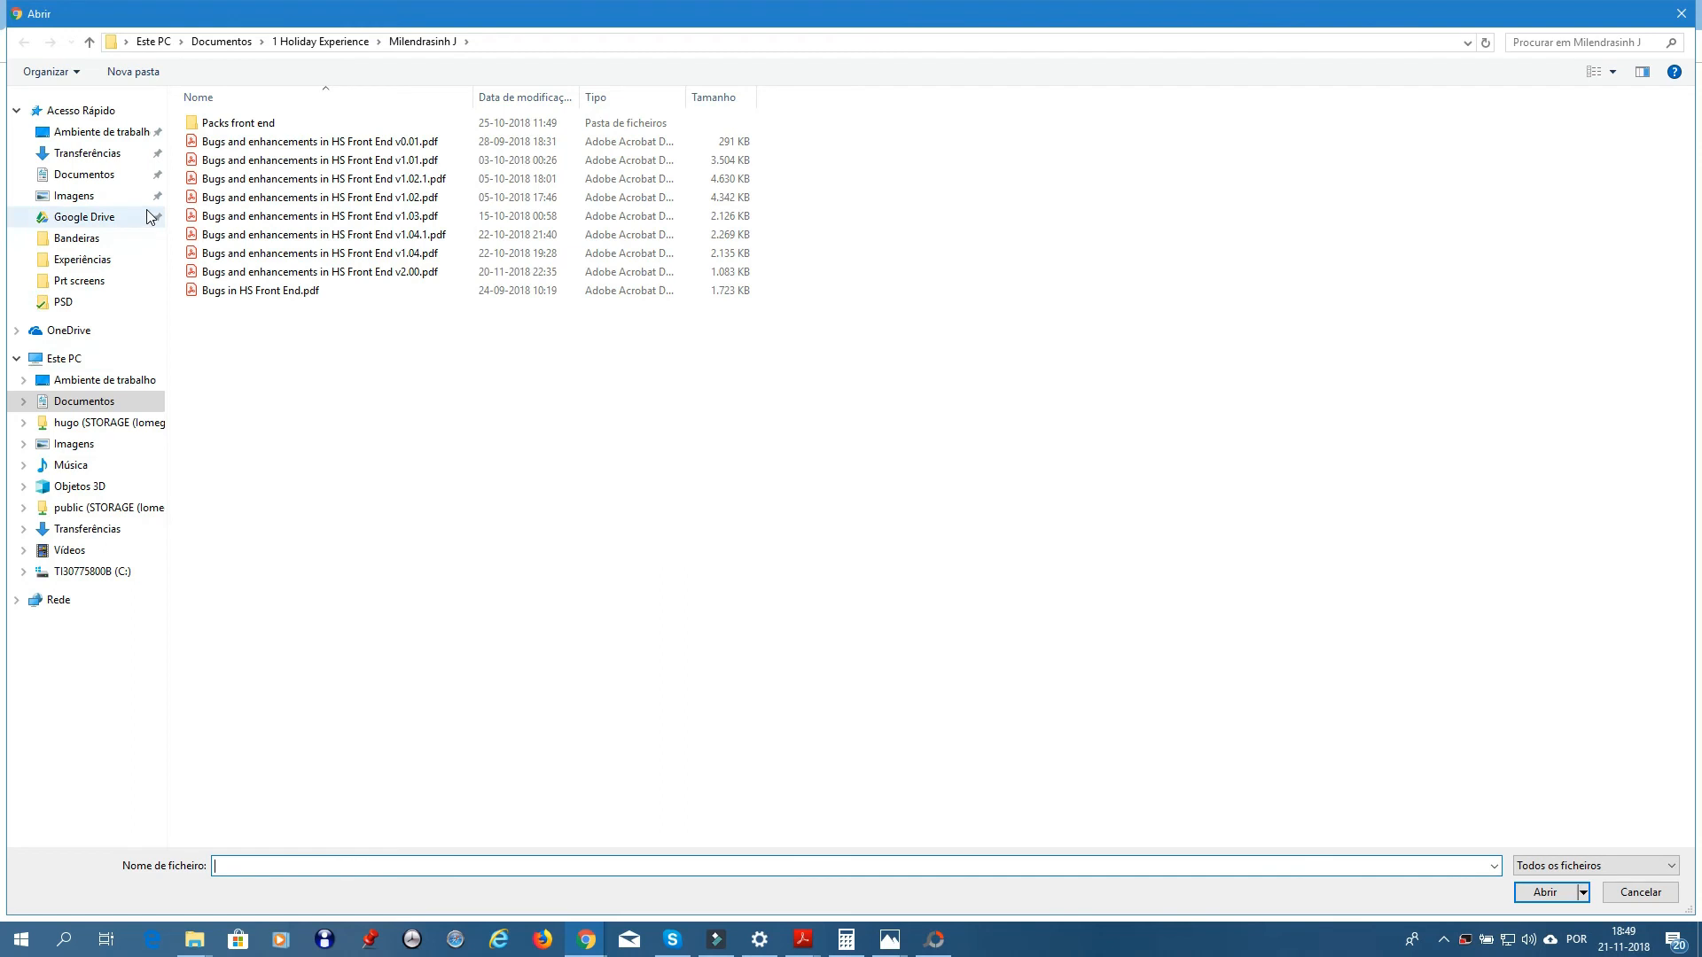
- Browse via Parceiros and Boost Portugal to the 2 Tuks folder and choose Eco Tuk Tours (10).jpg
click(68, 241)
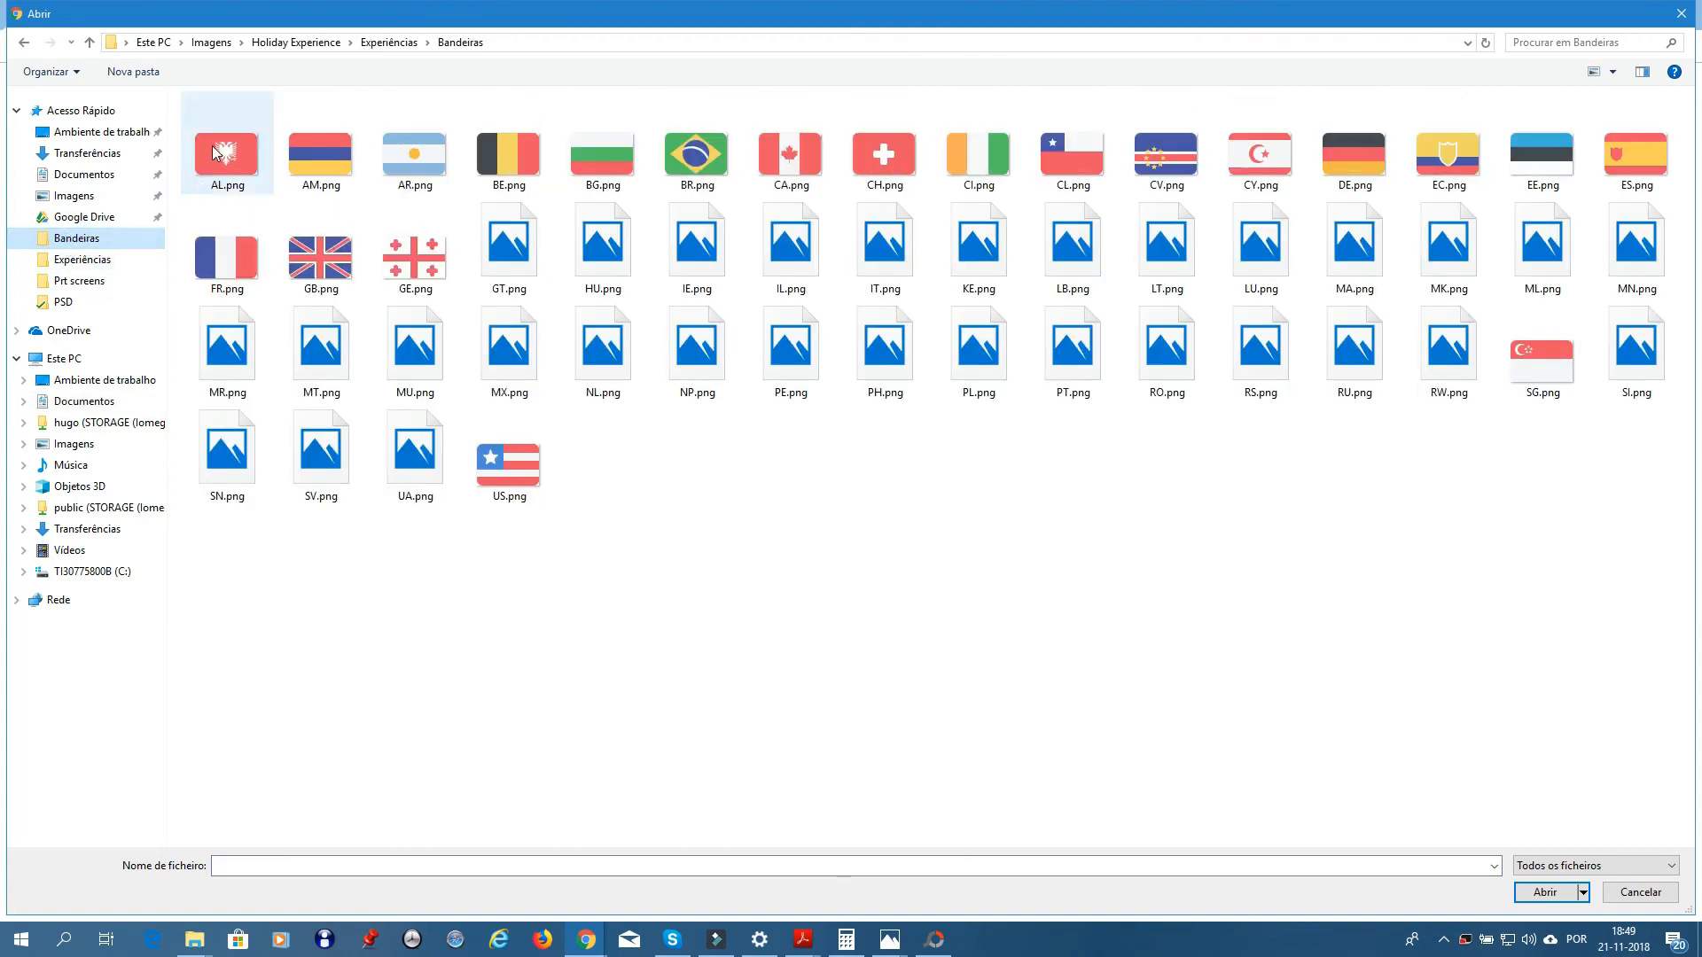
click(89, 42)
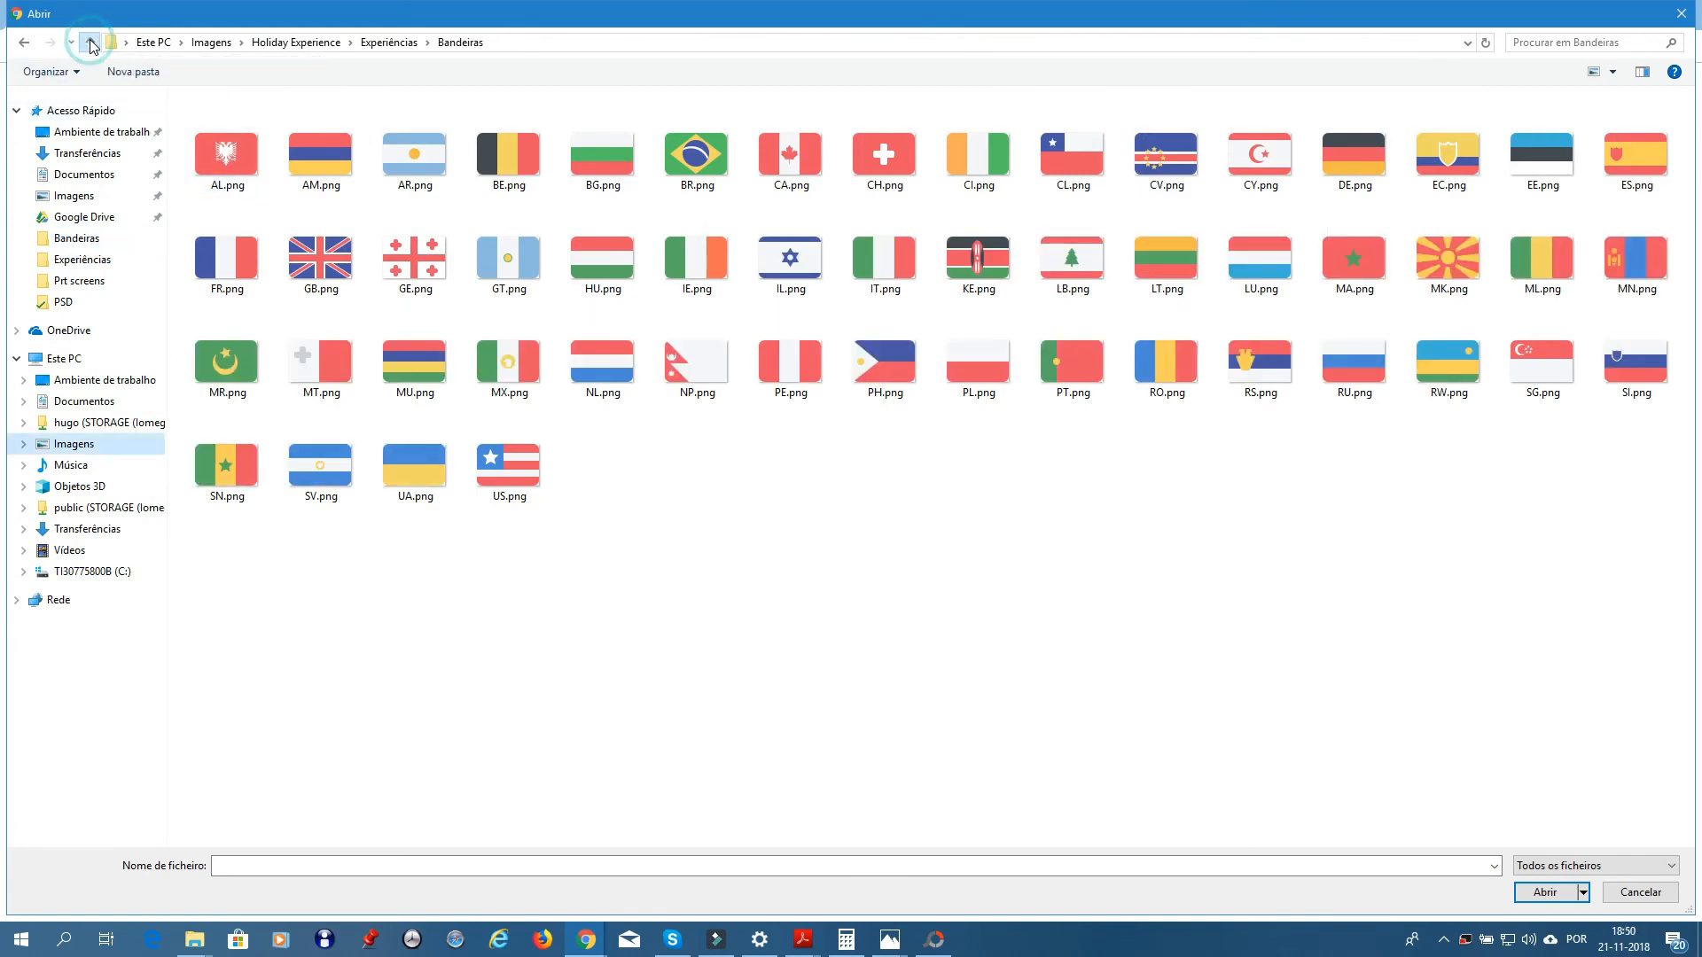
click(89, 43)
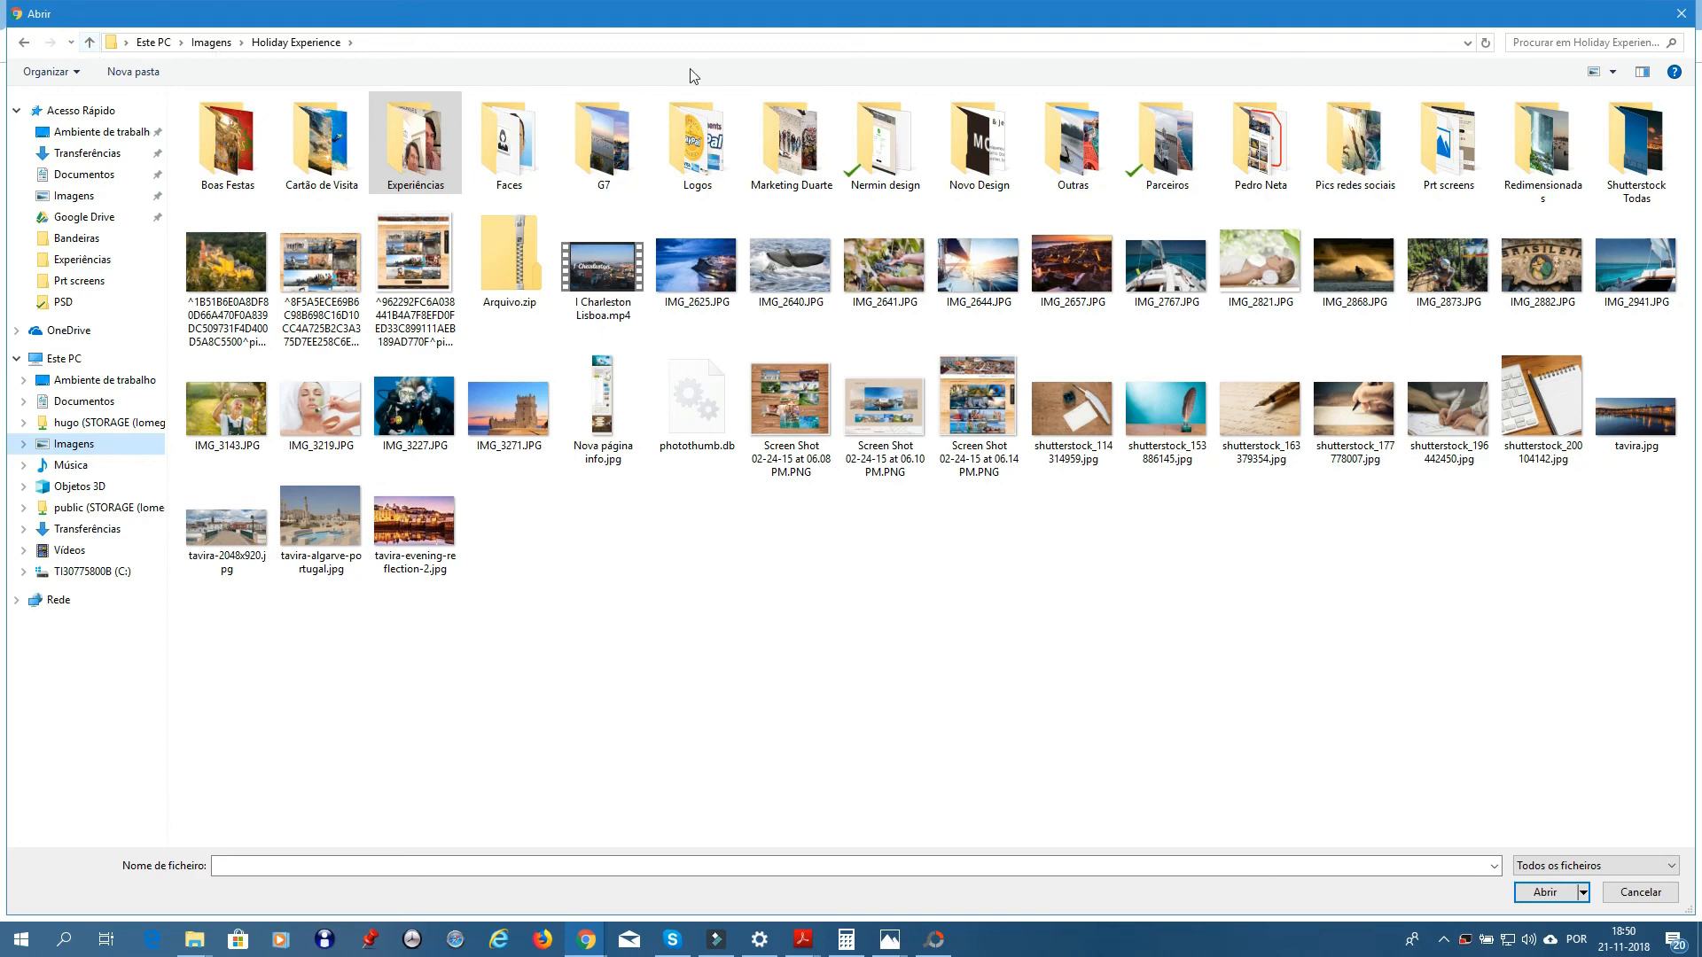
click(1170, 165)
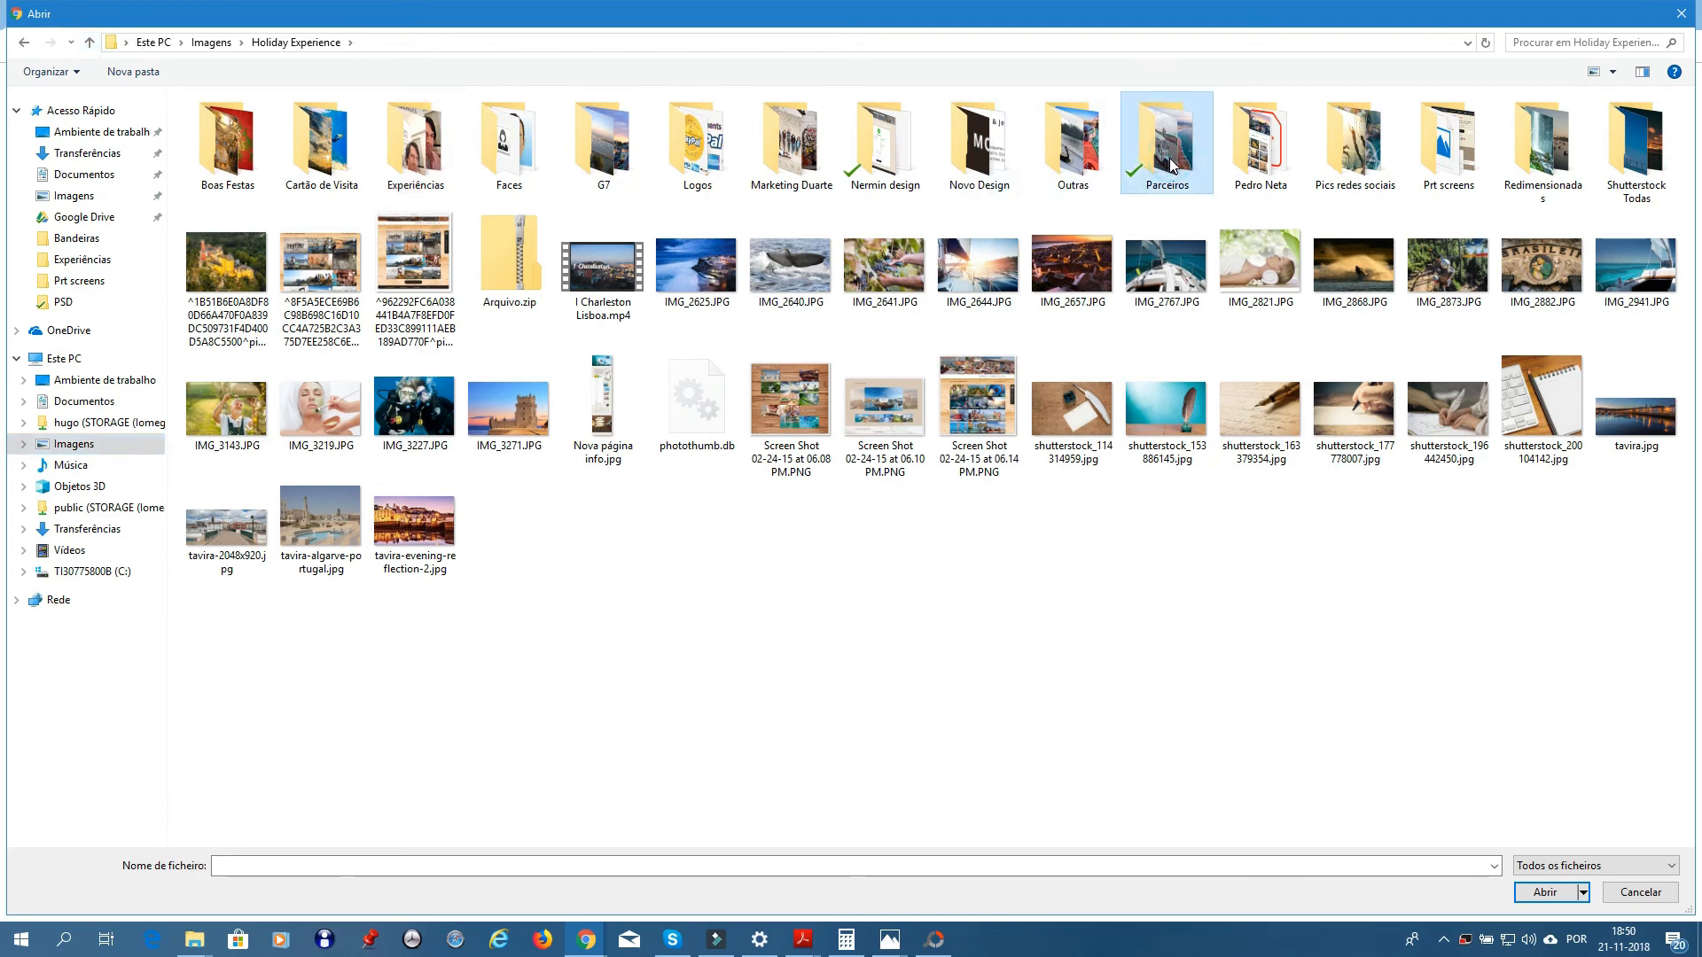
double_click(1170, 165)
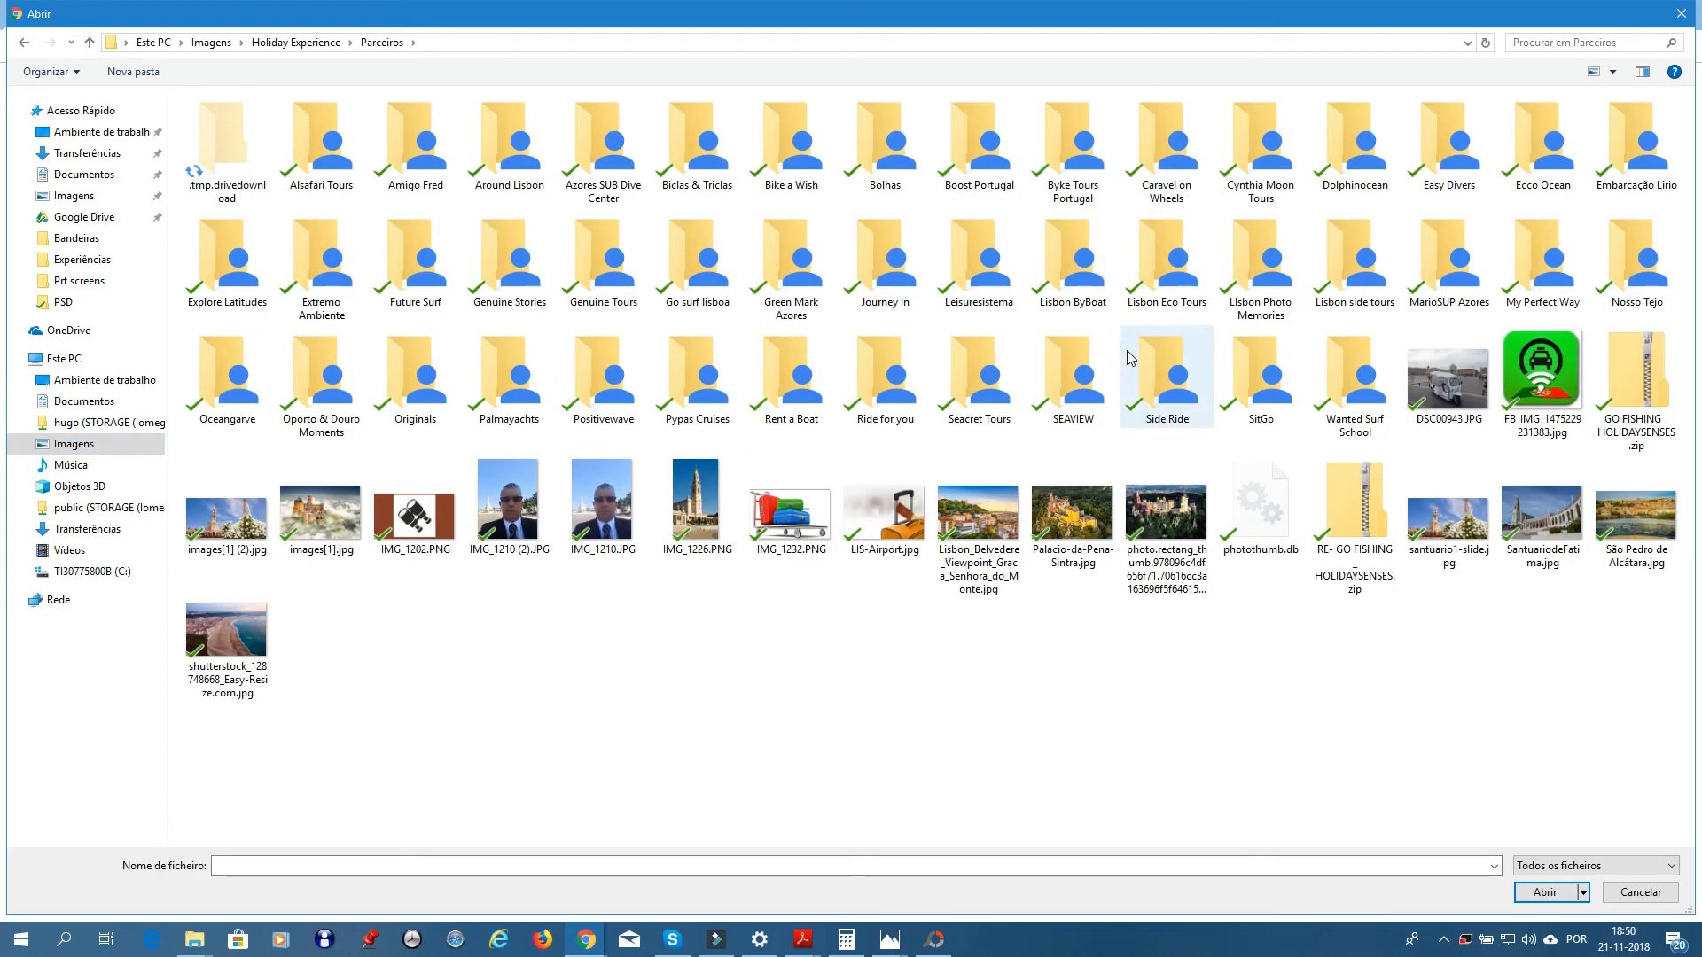
double_click(957, 172)
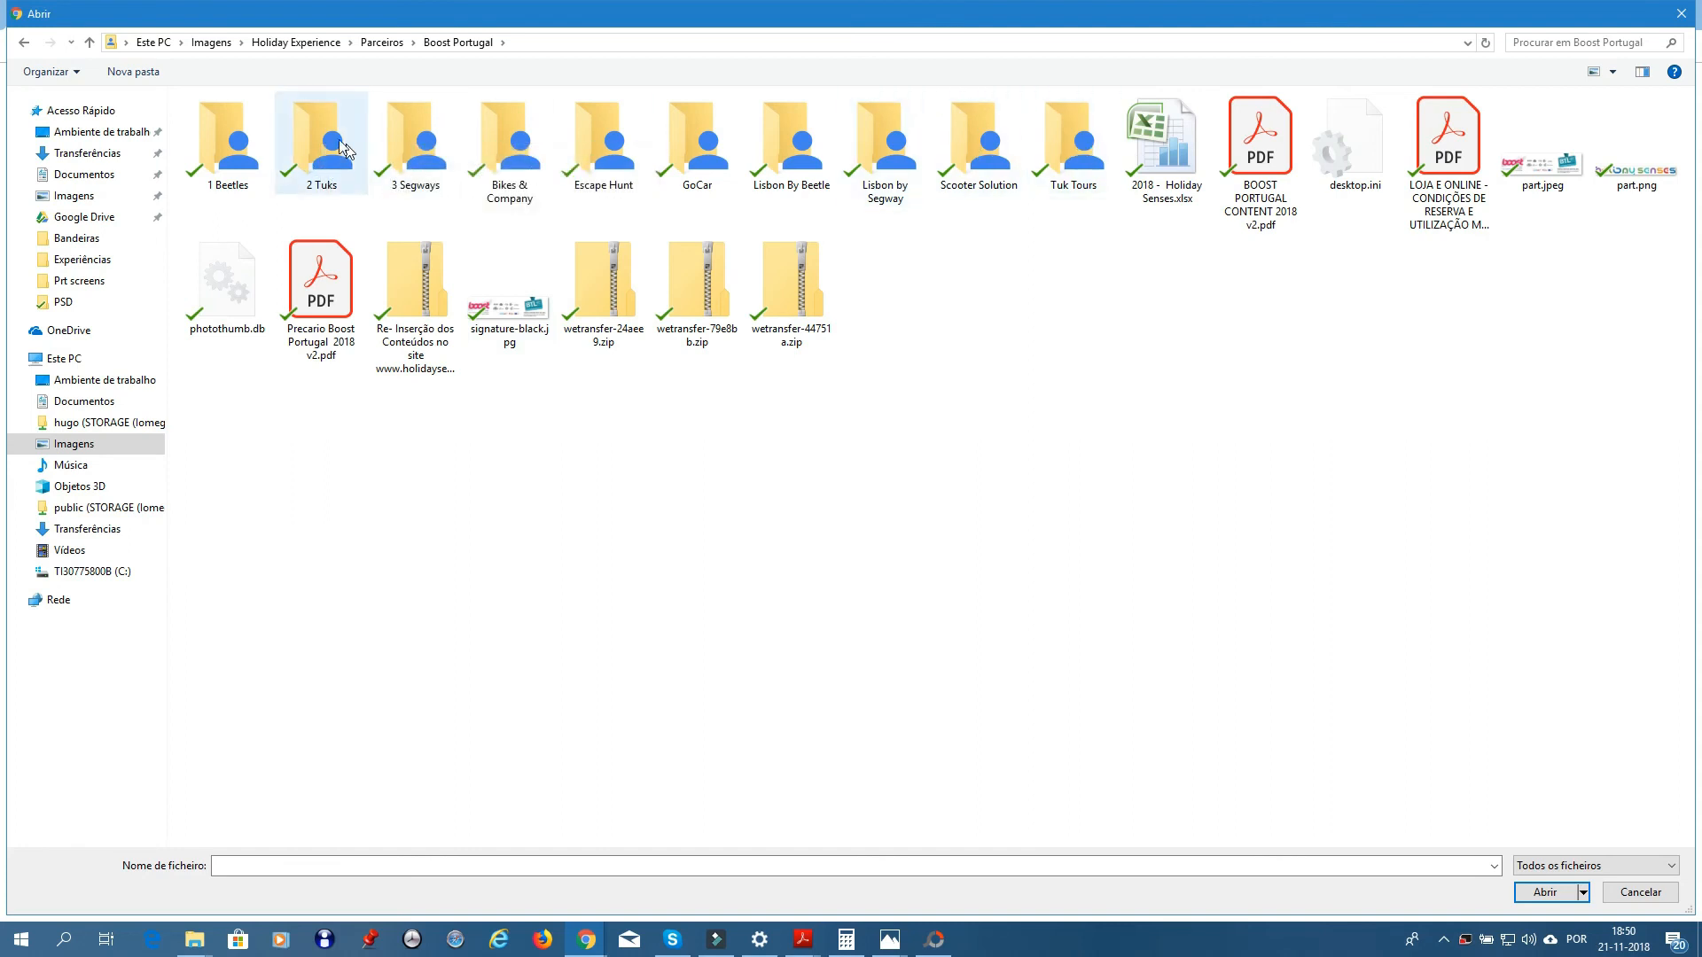
double_click(317, 130)
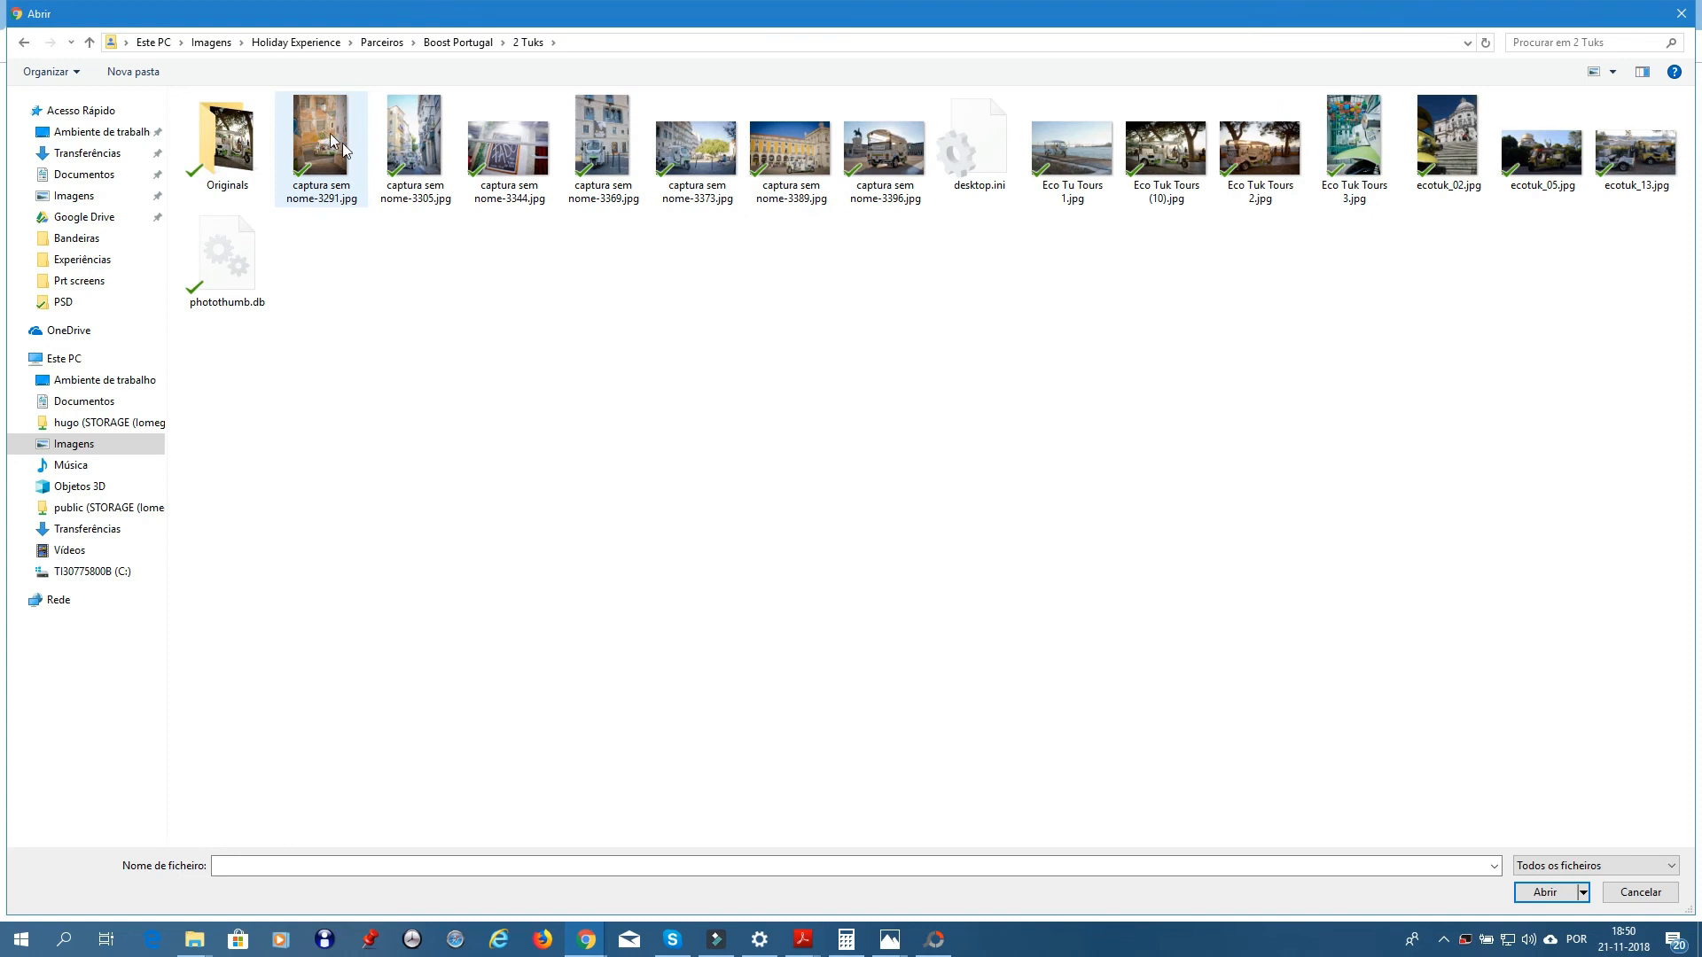
click(1166, 160)
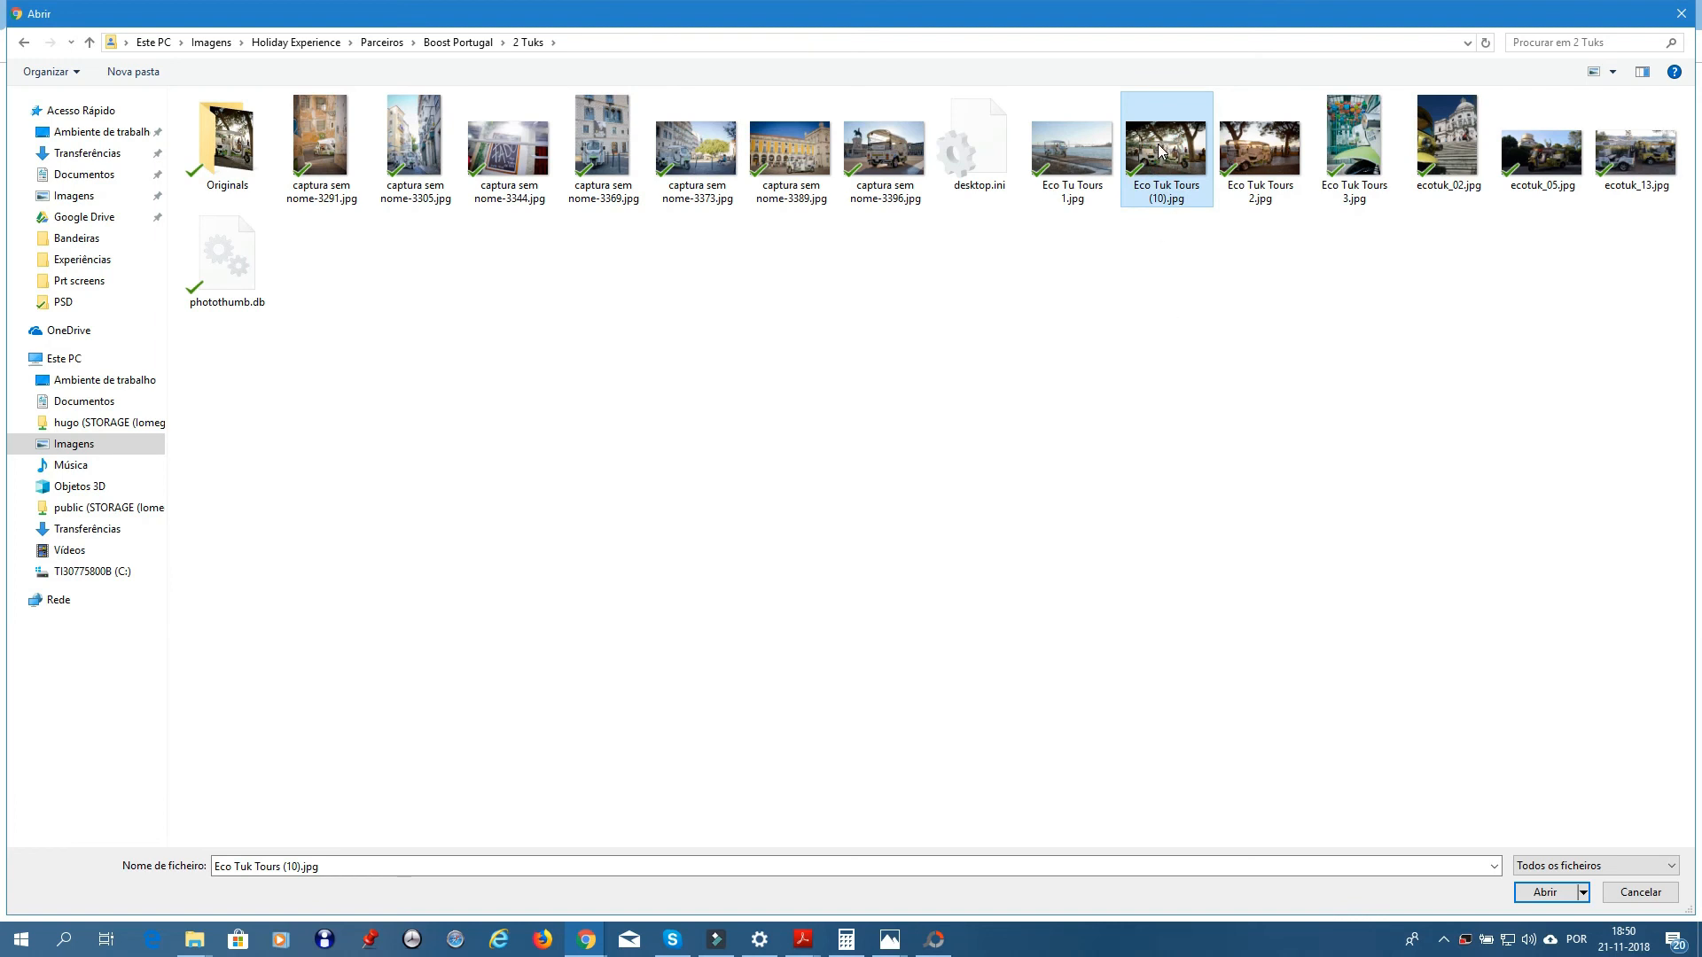
double_click(1160, 151)
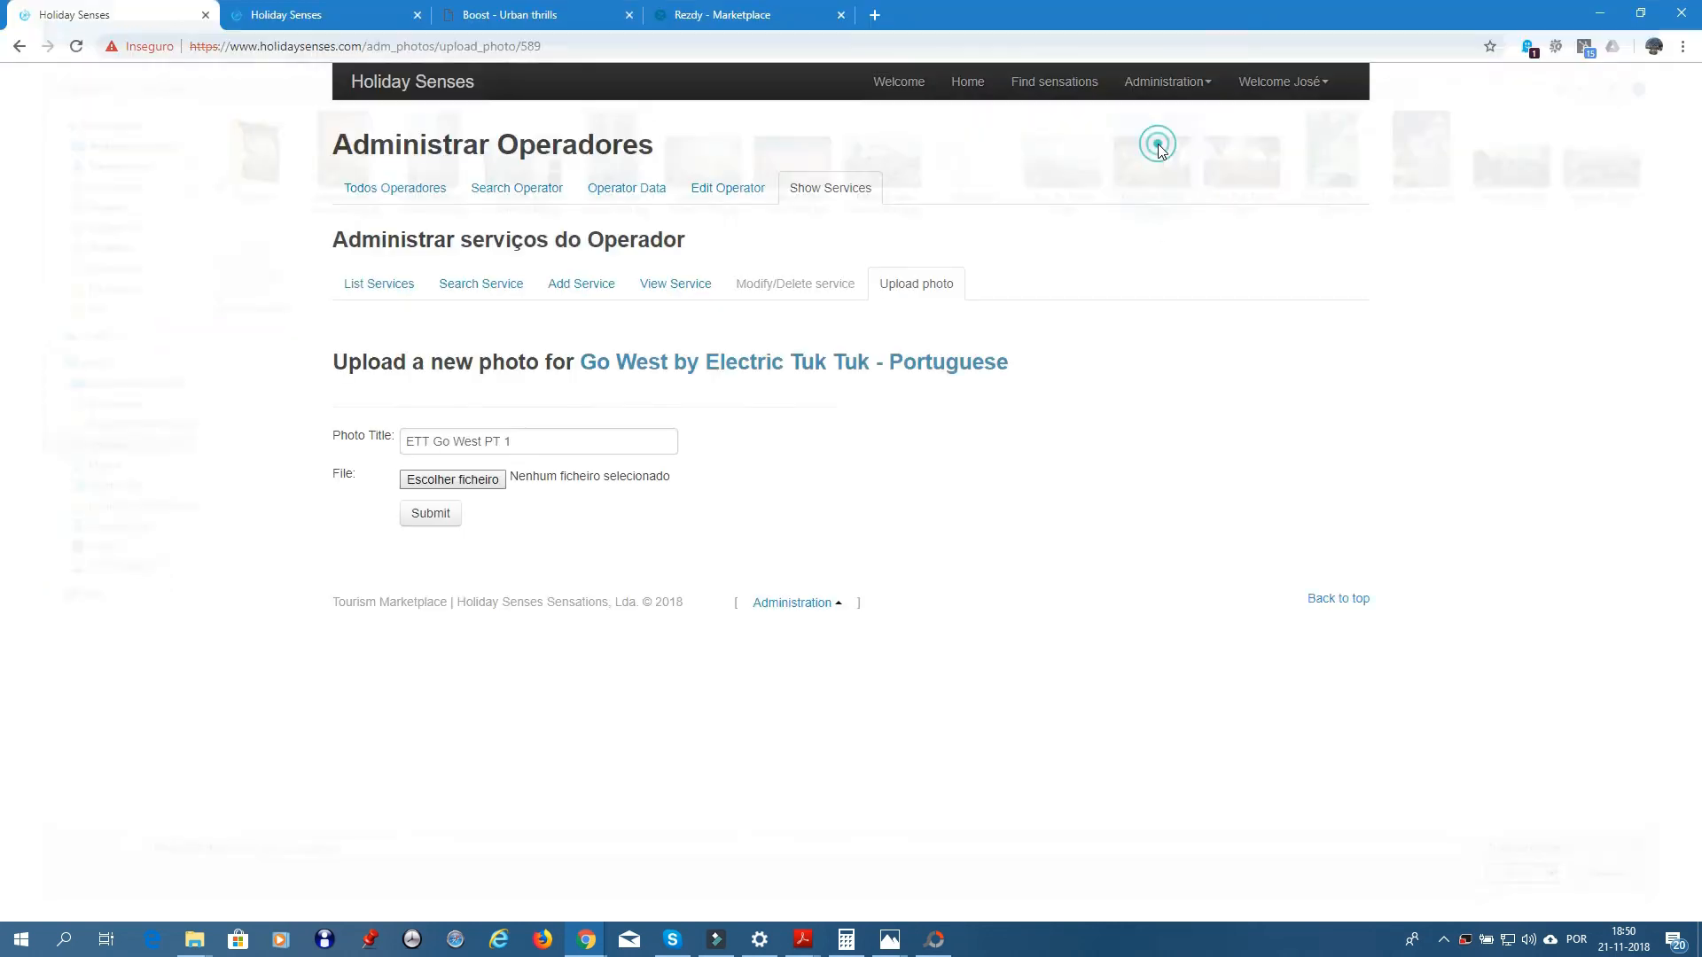
- Submit the tuk tuk photo, which is rejected for exceeding 1600x1200, then choose another file
click(433, 523)
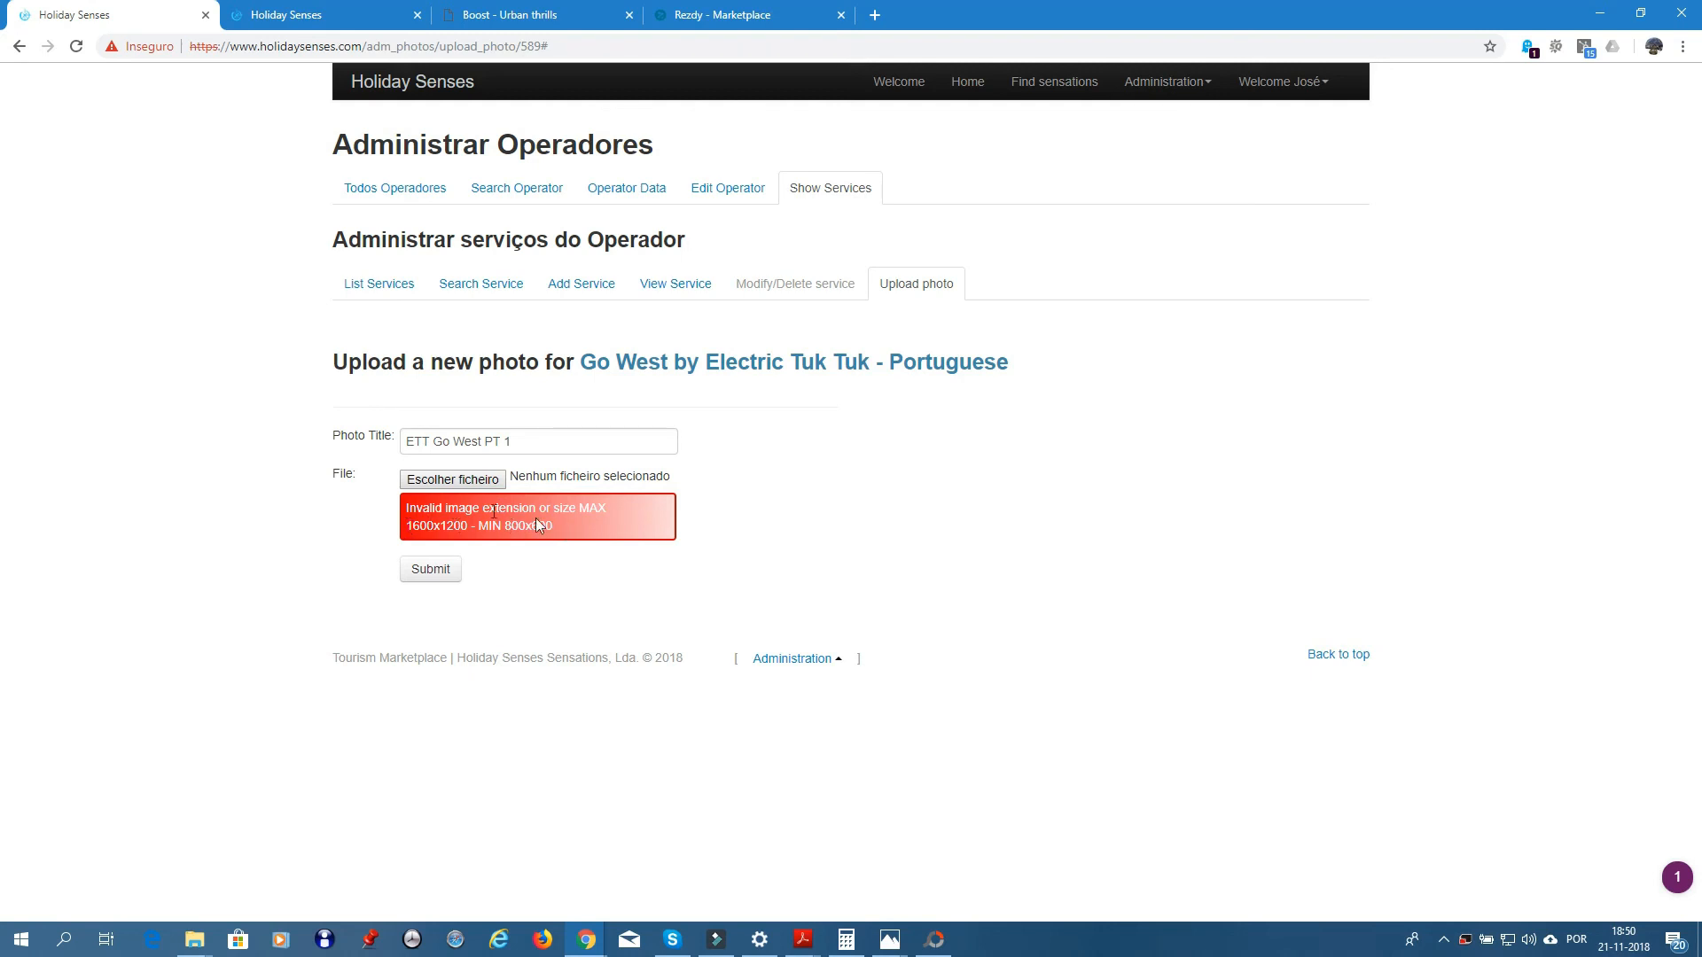
click(457, 480)
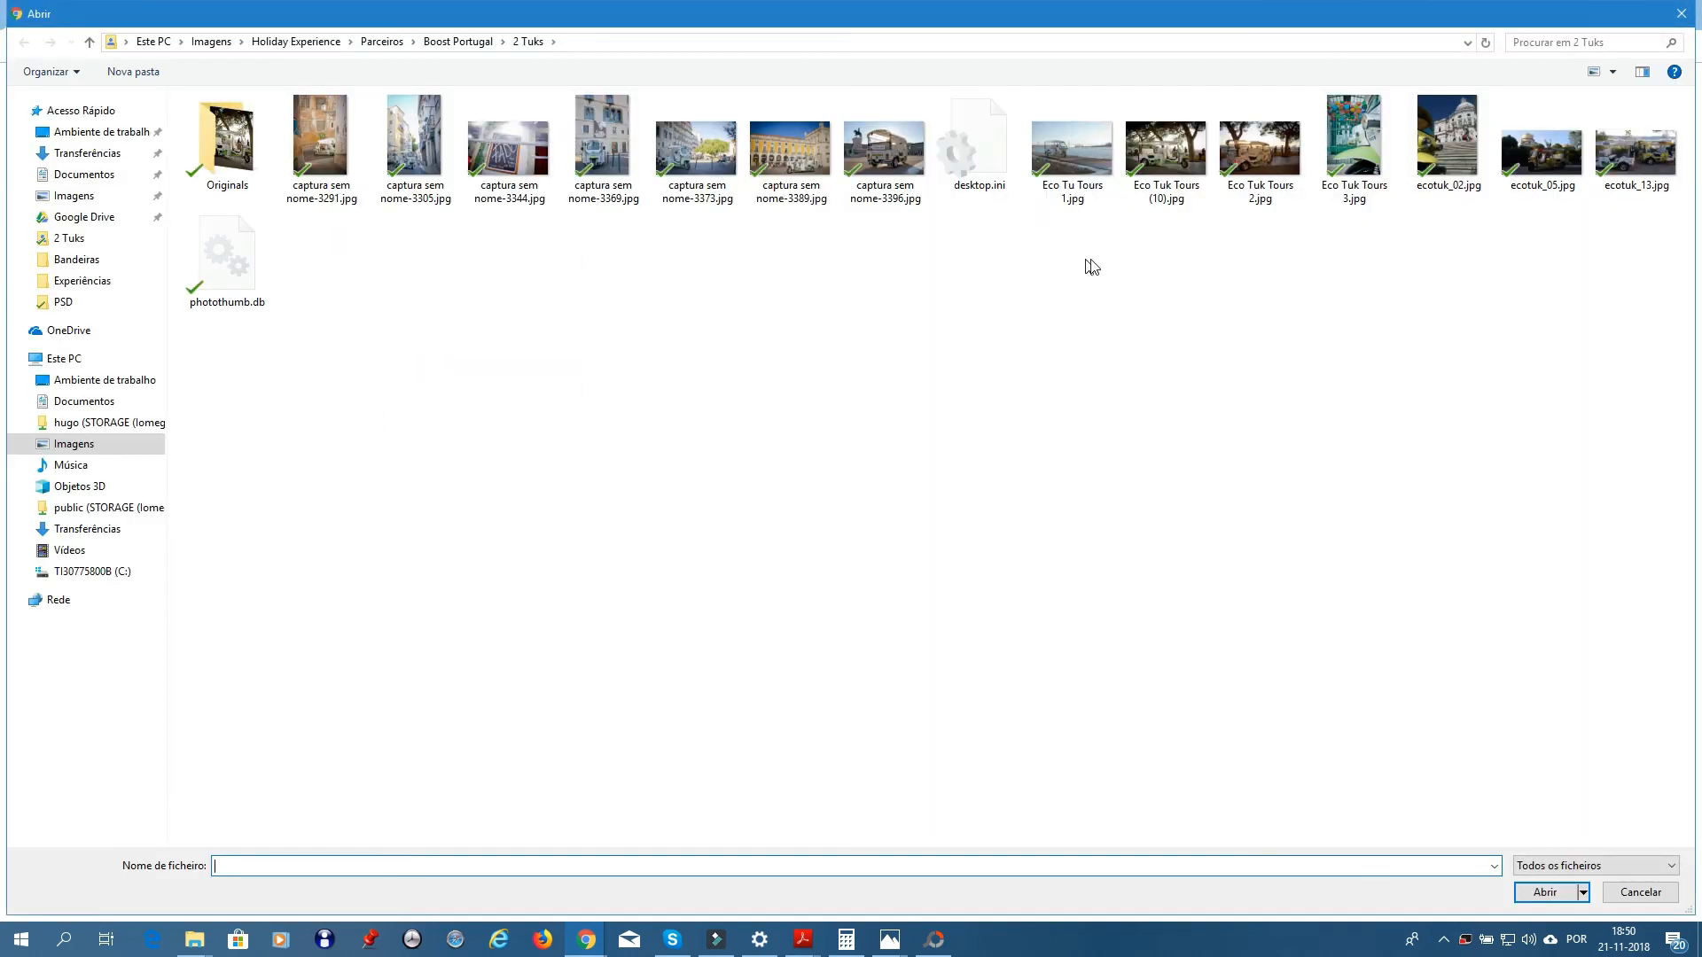
- Open Eco Tuk Tours (10).jpg in Paint through its right-click Editar option
click(1166, 150)
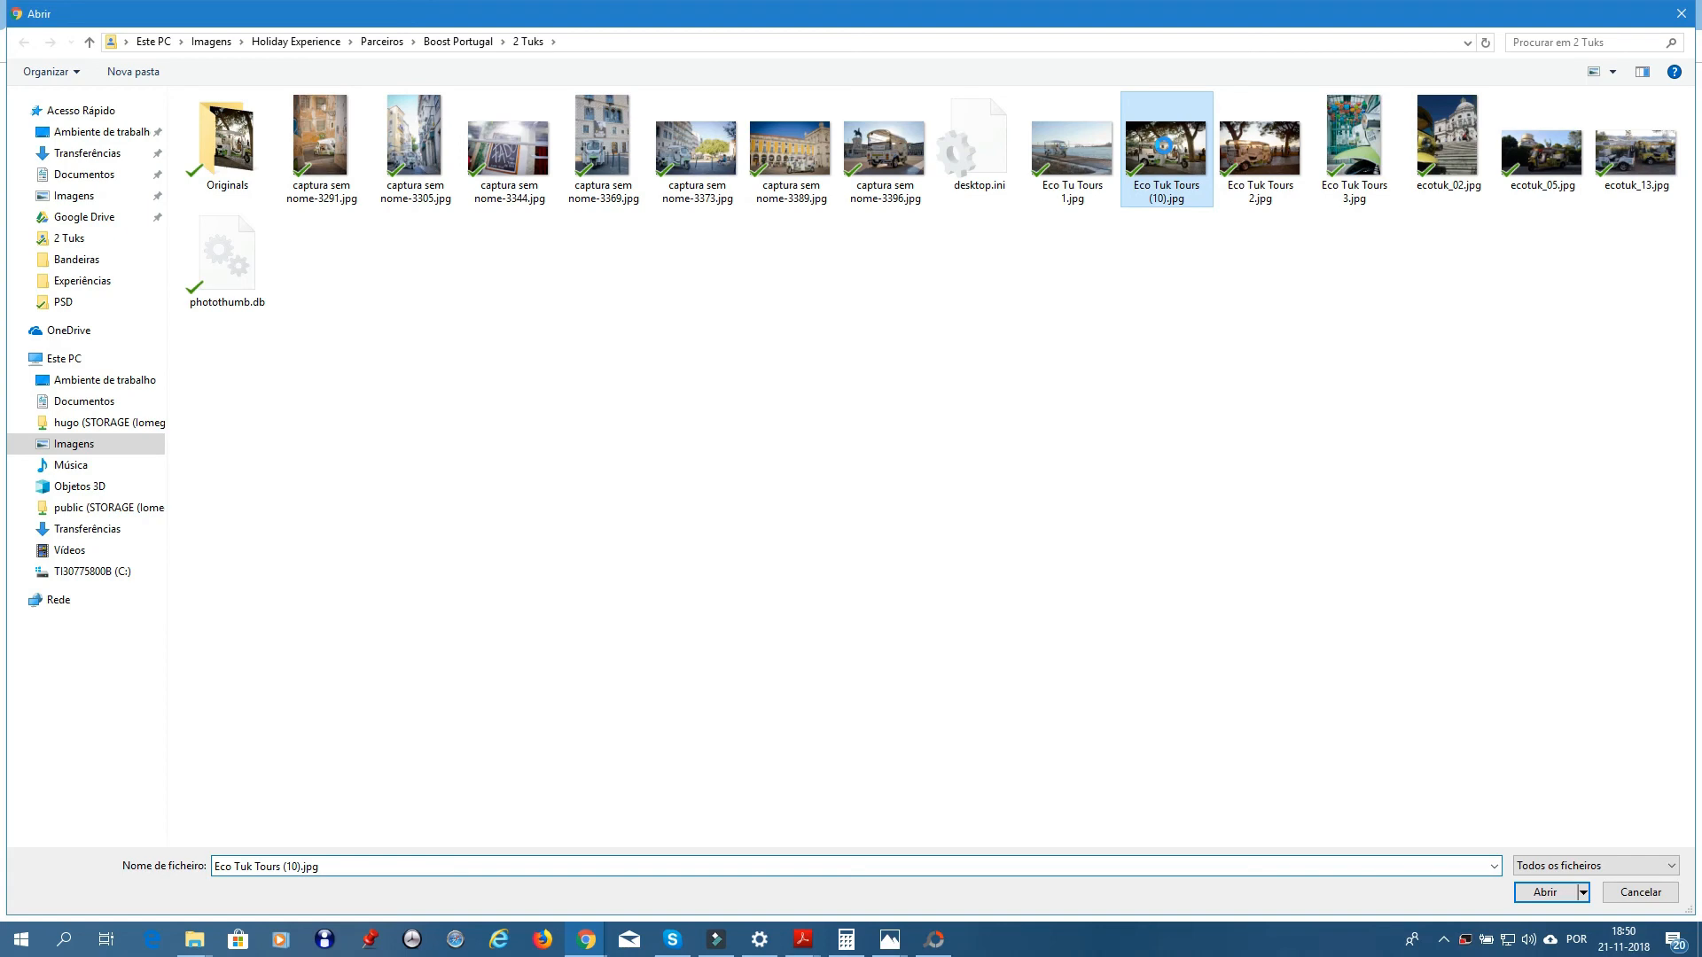
right_click(1164, 146)
click(1210, 282)
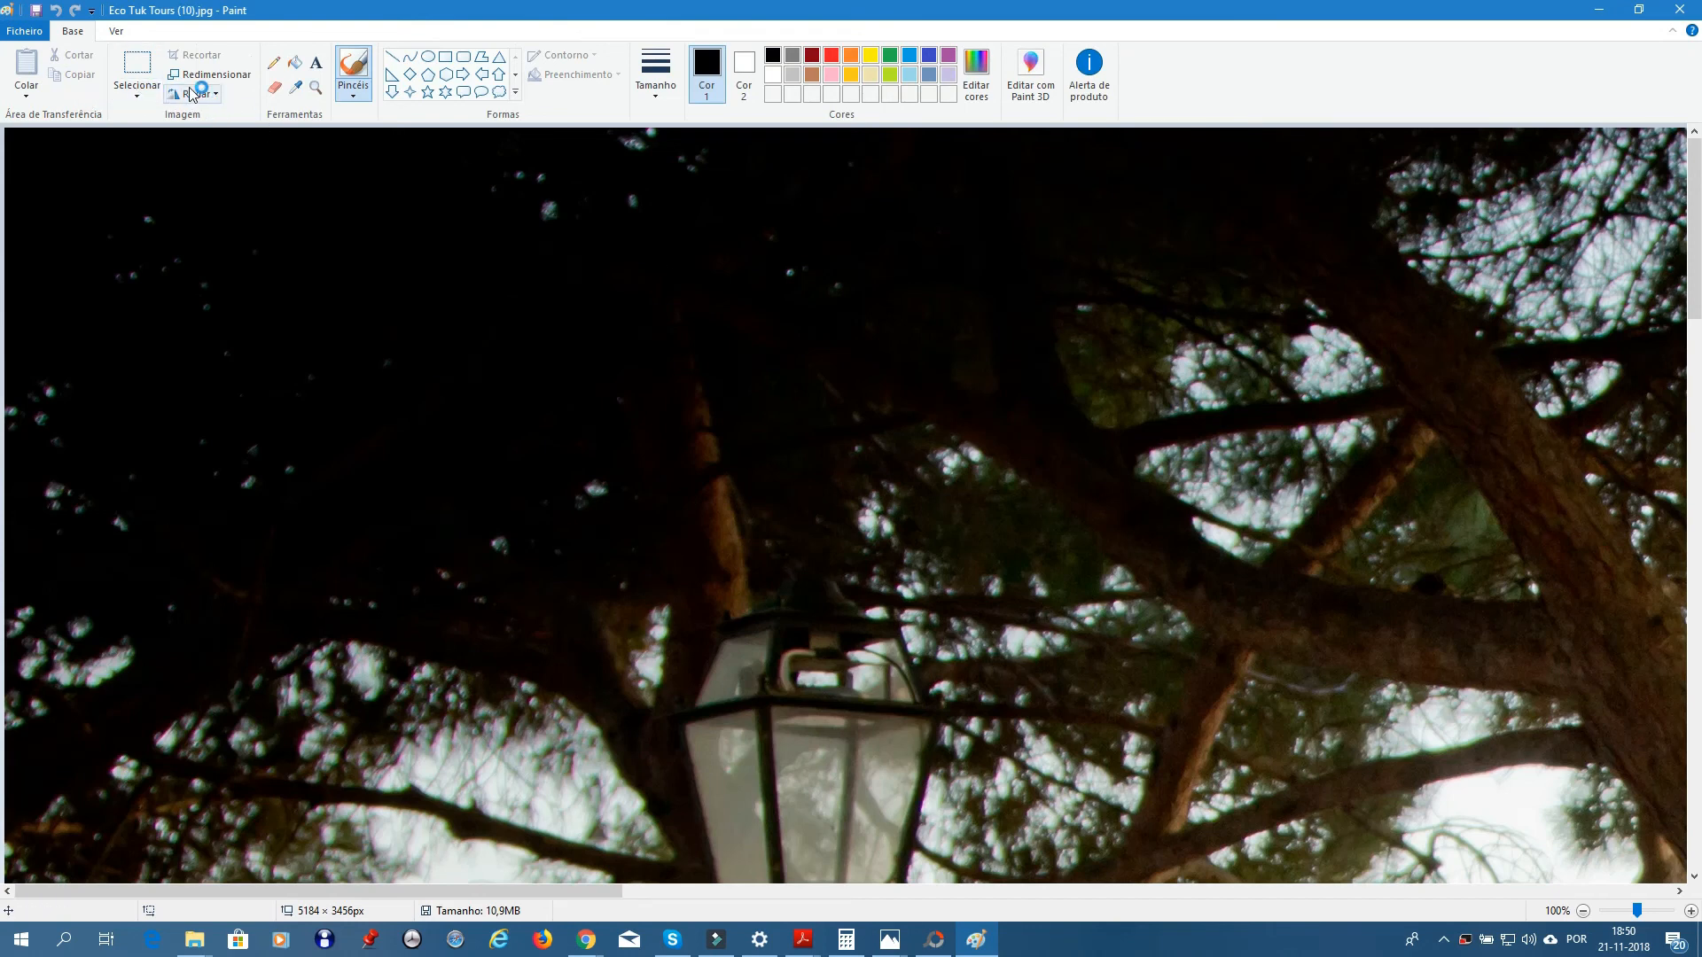
- Resize the photo by pixels to 1600 wide (1600 × 1066), keeping proportions
click(206, 75)
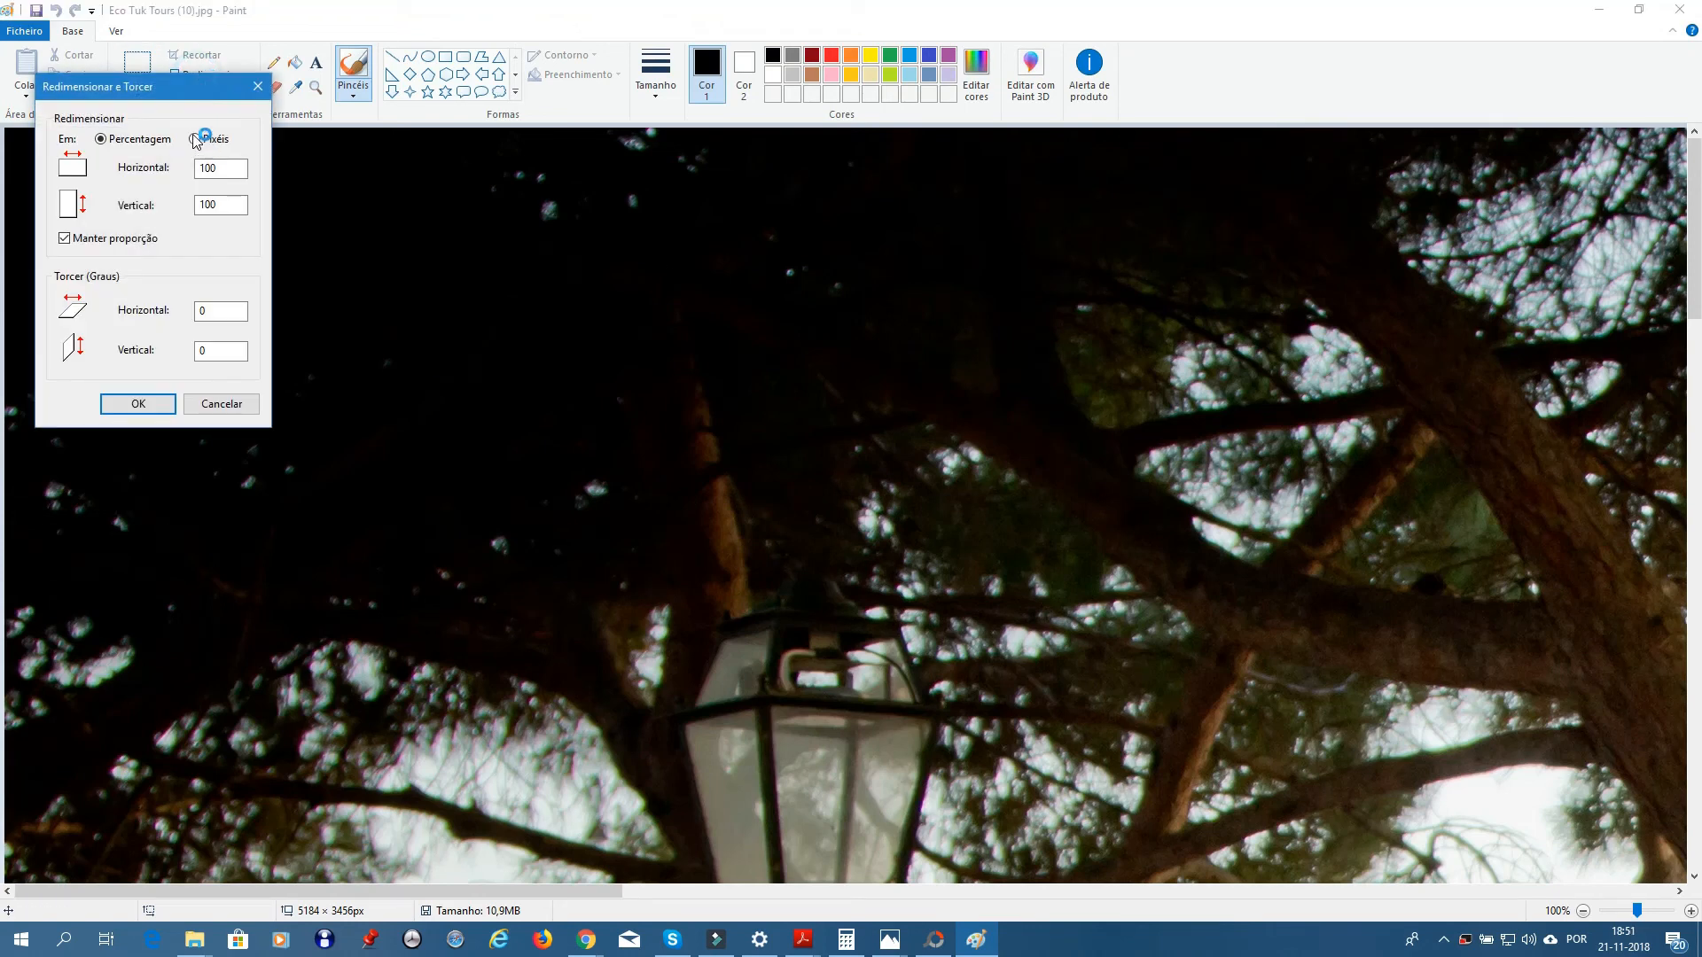
click(196, 140)
drag(232, 167, 191, 168)
text(160)
click(139, 405)
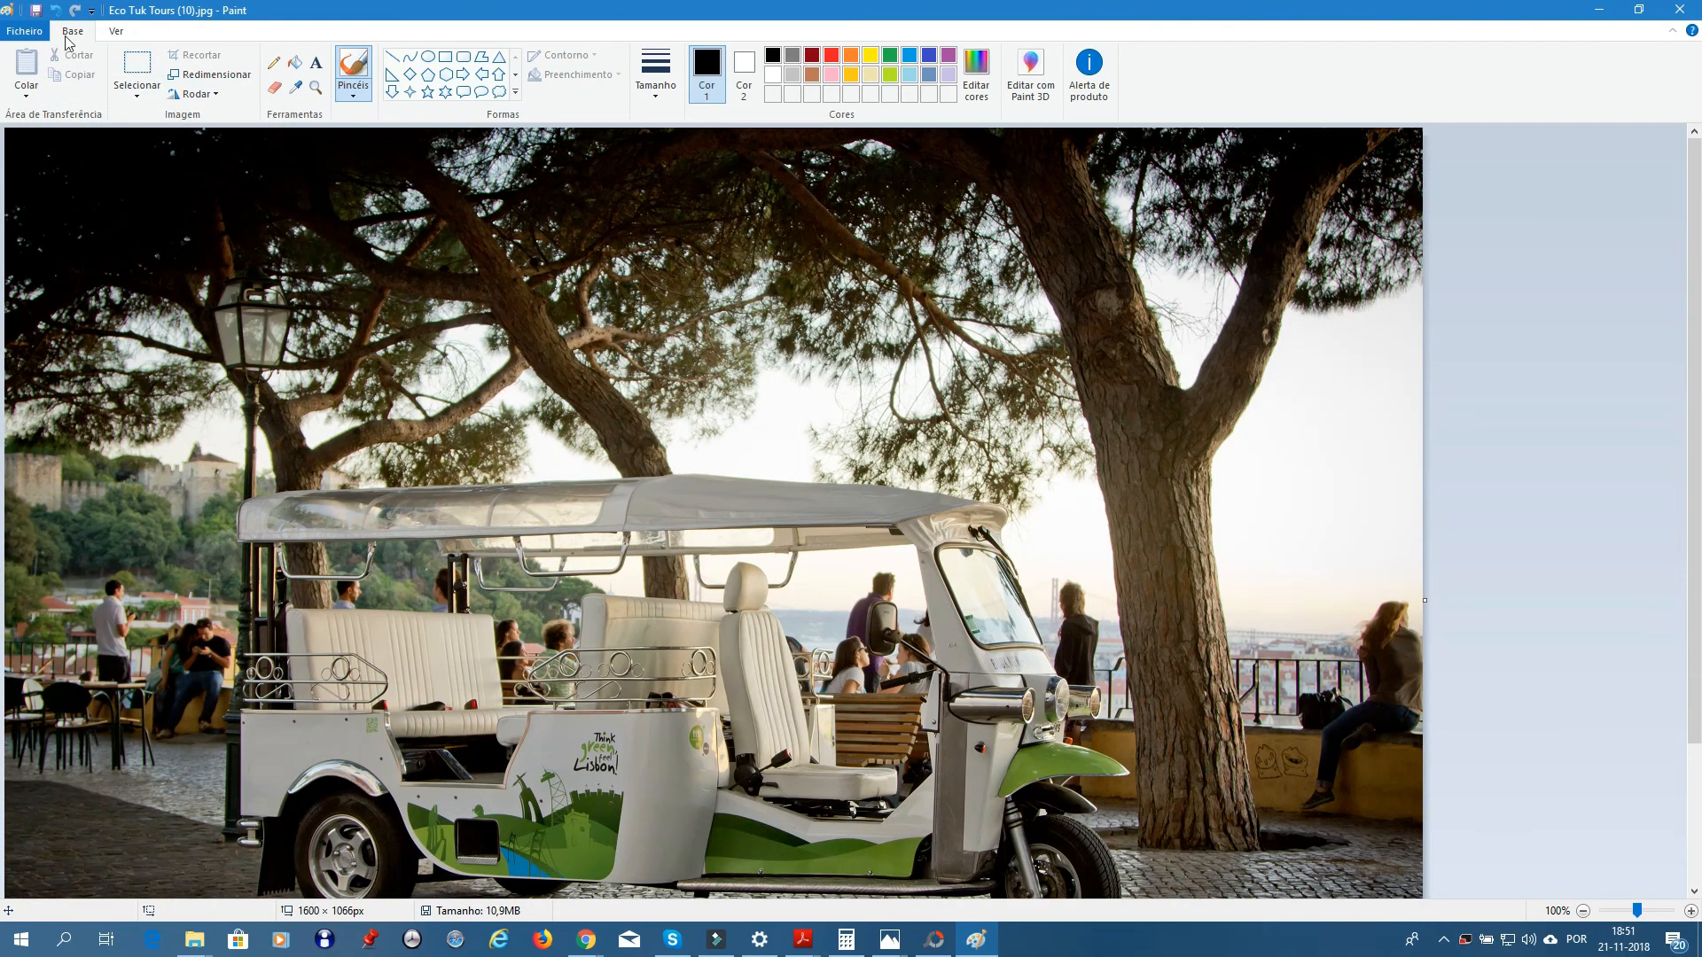
- Save the resized photo, close Paint, and upload Eco Tuk Tours (10).jpg again
click(36, 11)
click(1680, 10)
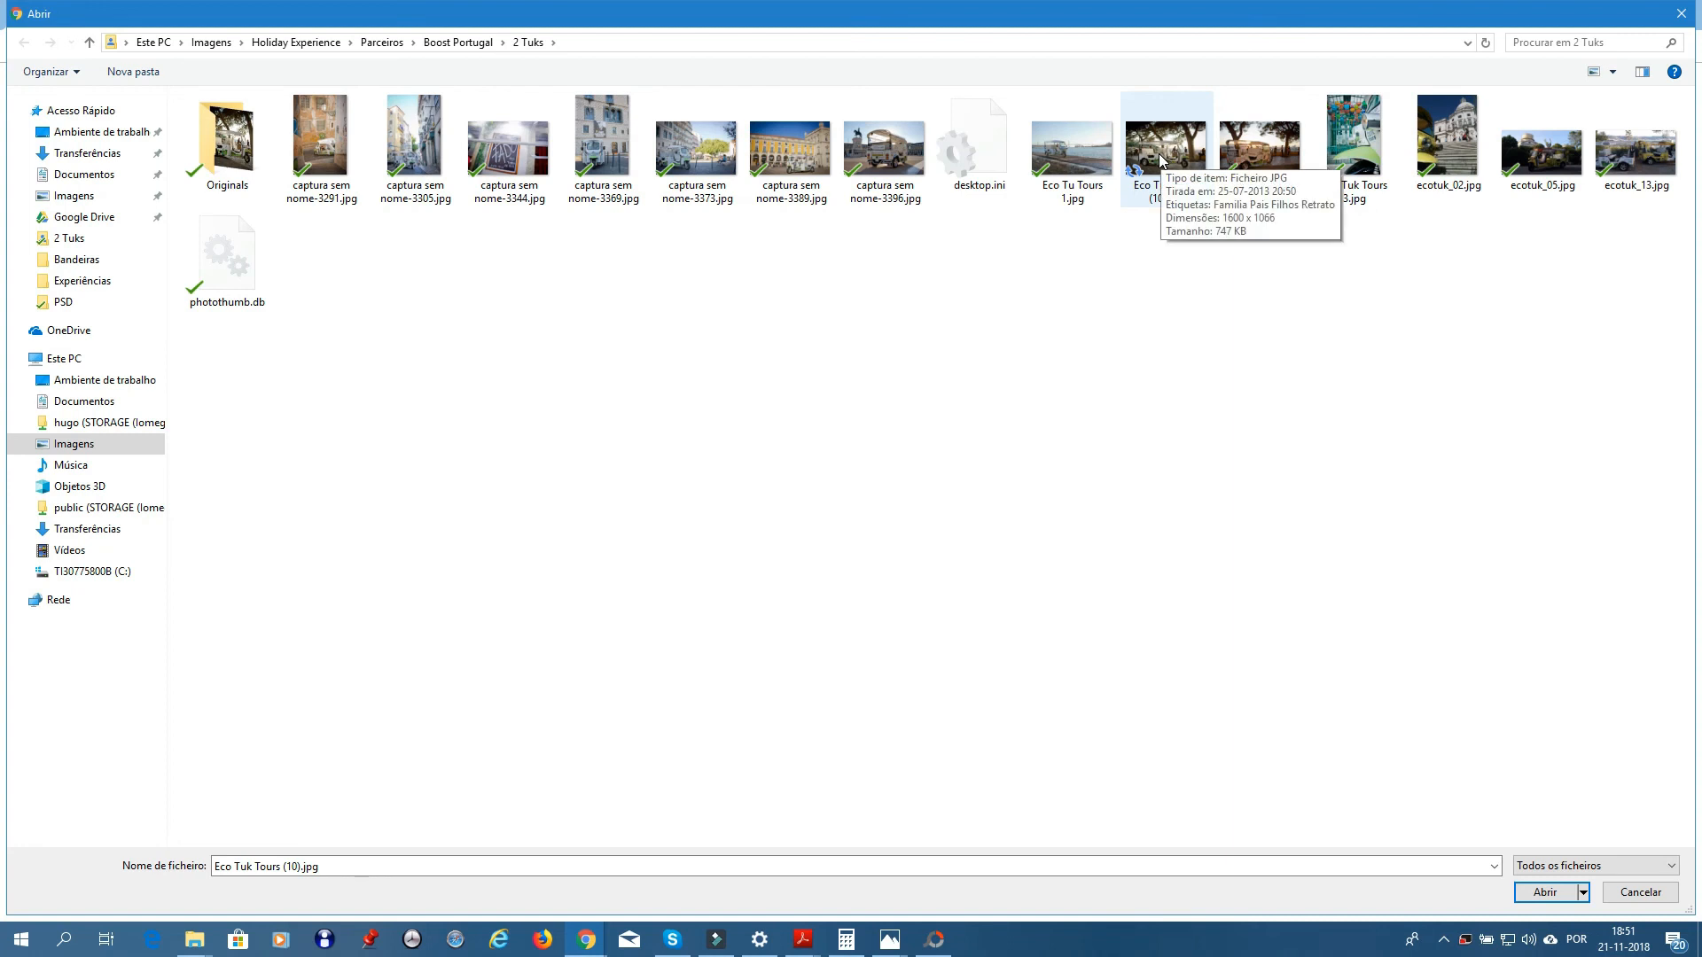
double_click(1158, 153)
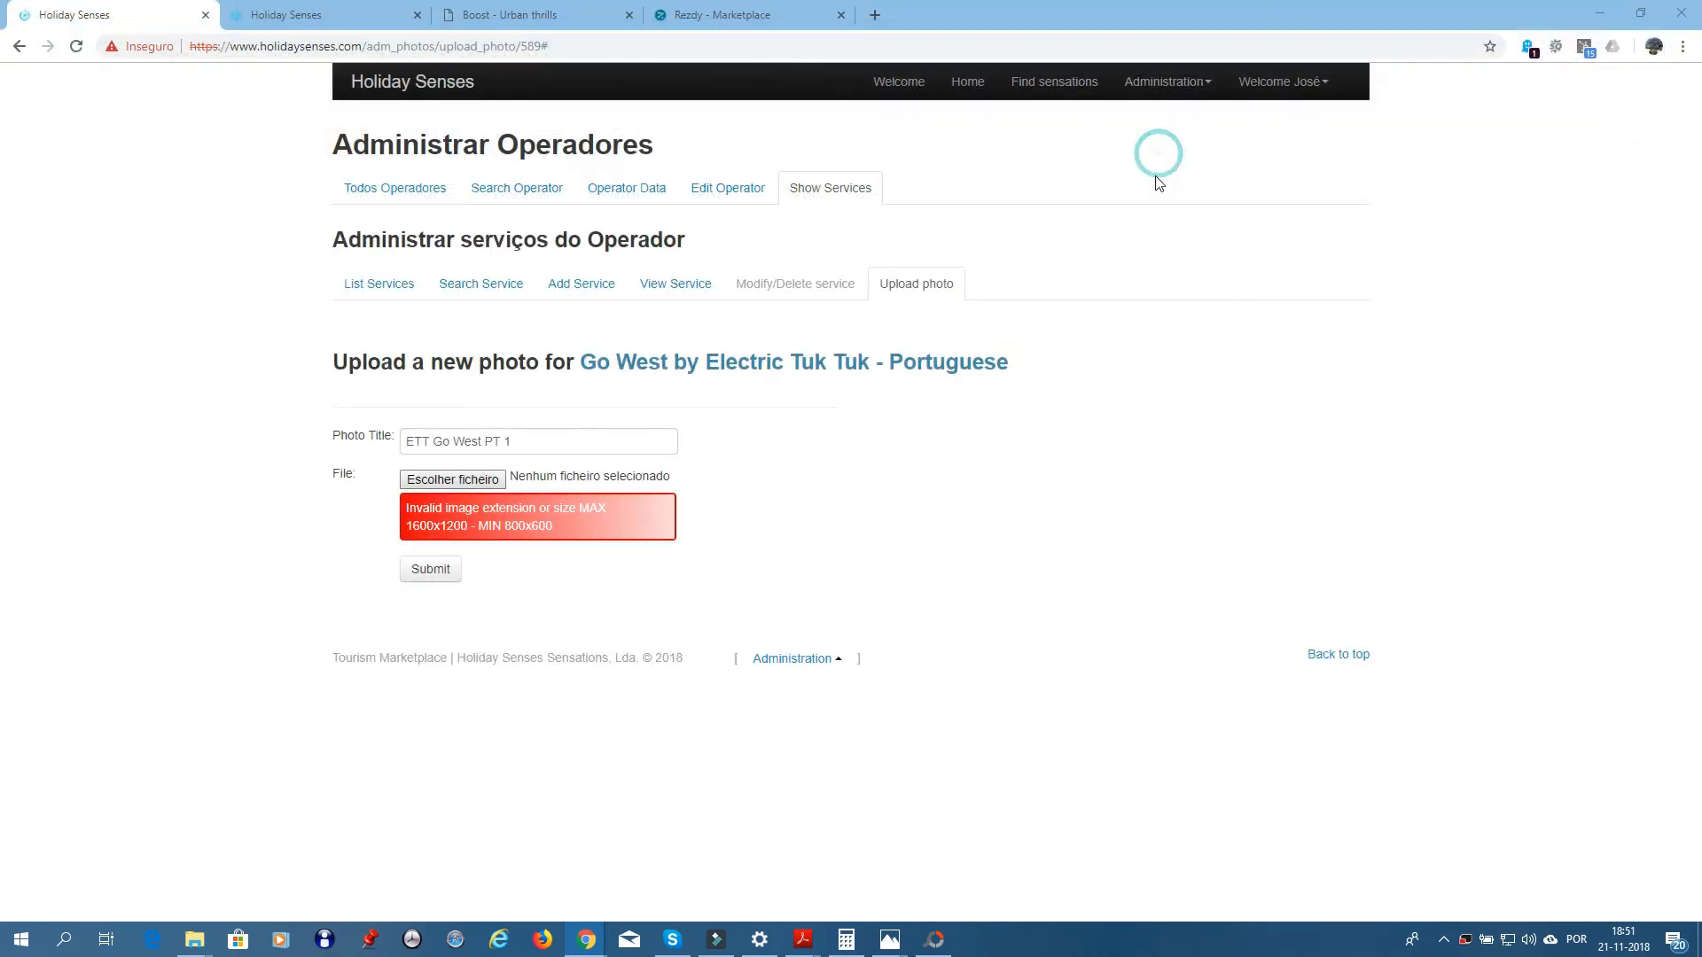
click(432, 579)
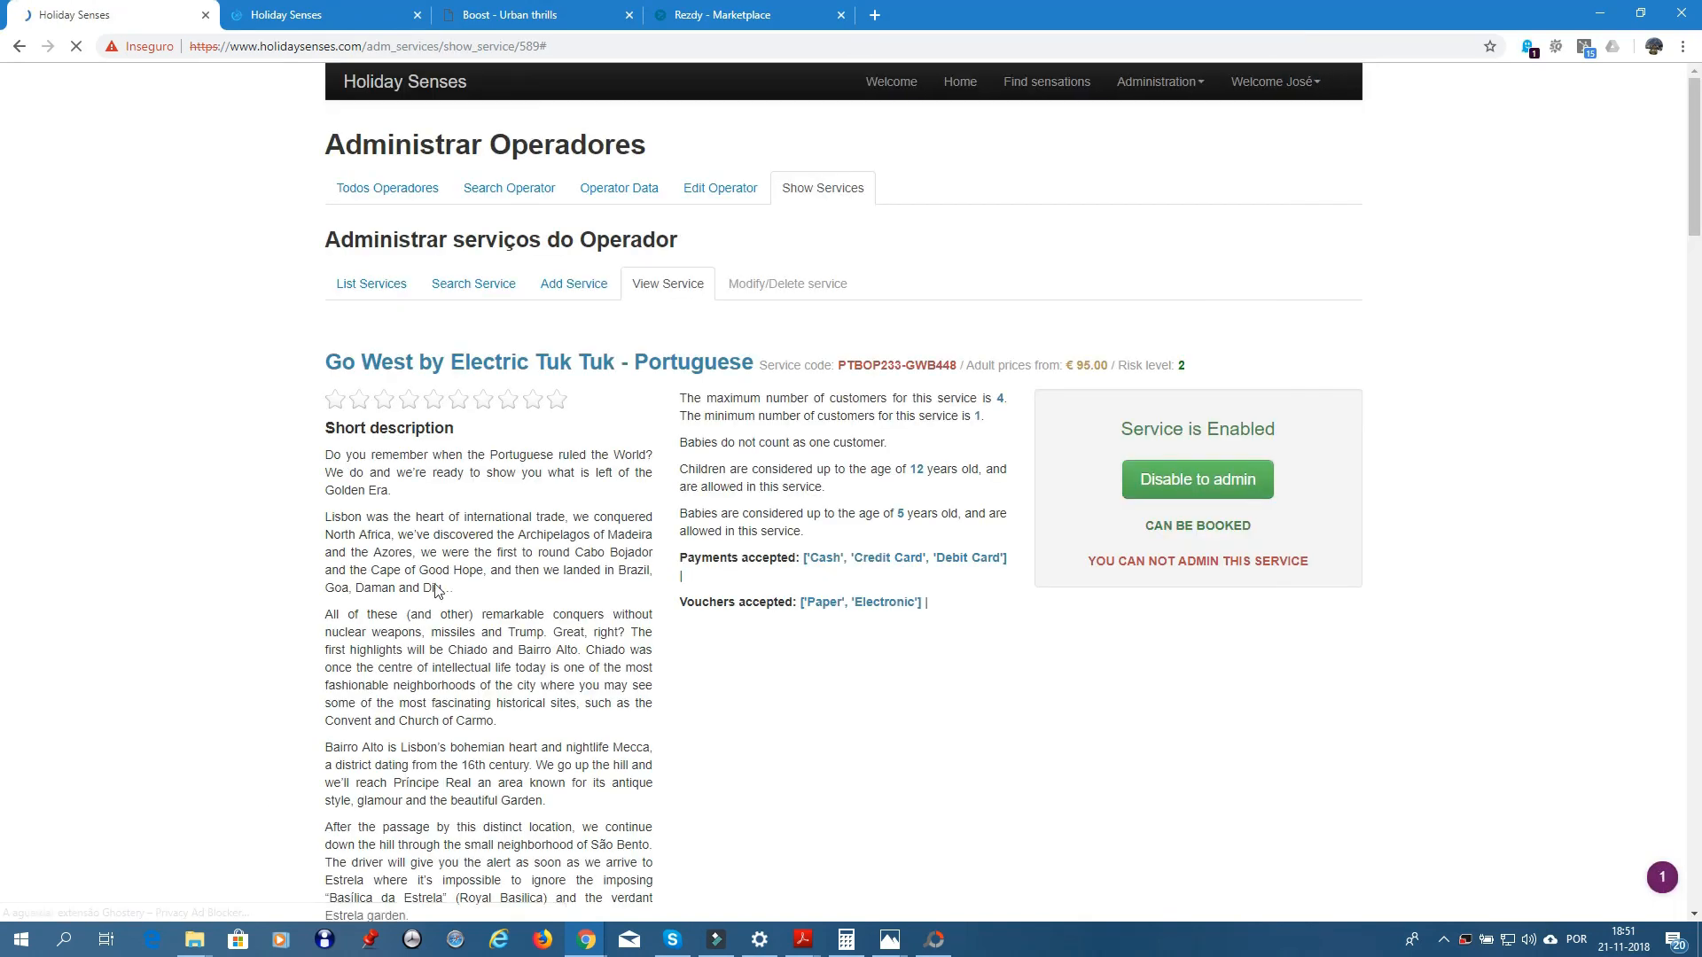
- Scroll down the Go West service page and open its Select host choices
scroll(436, 591, down, 15)
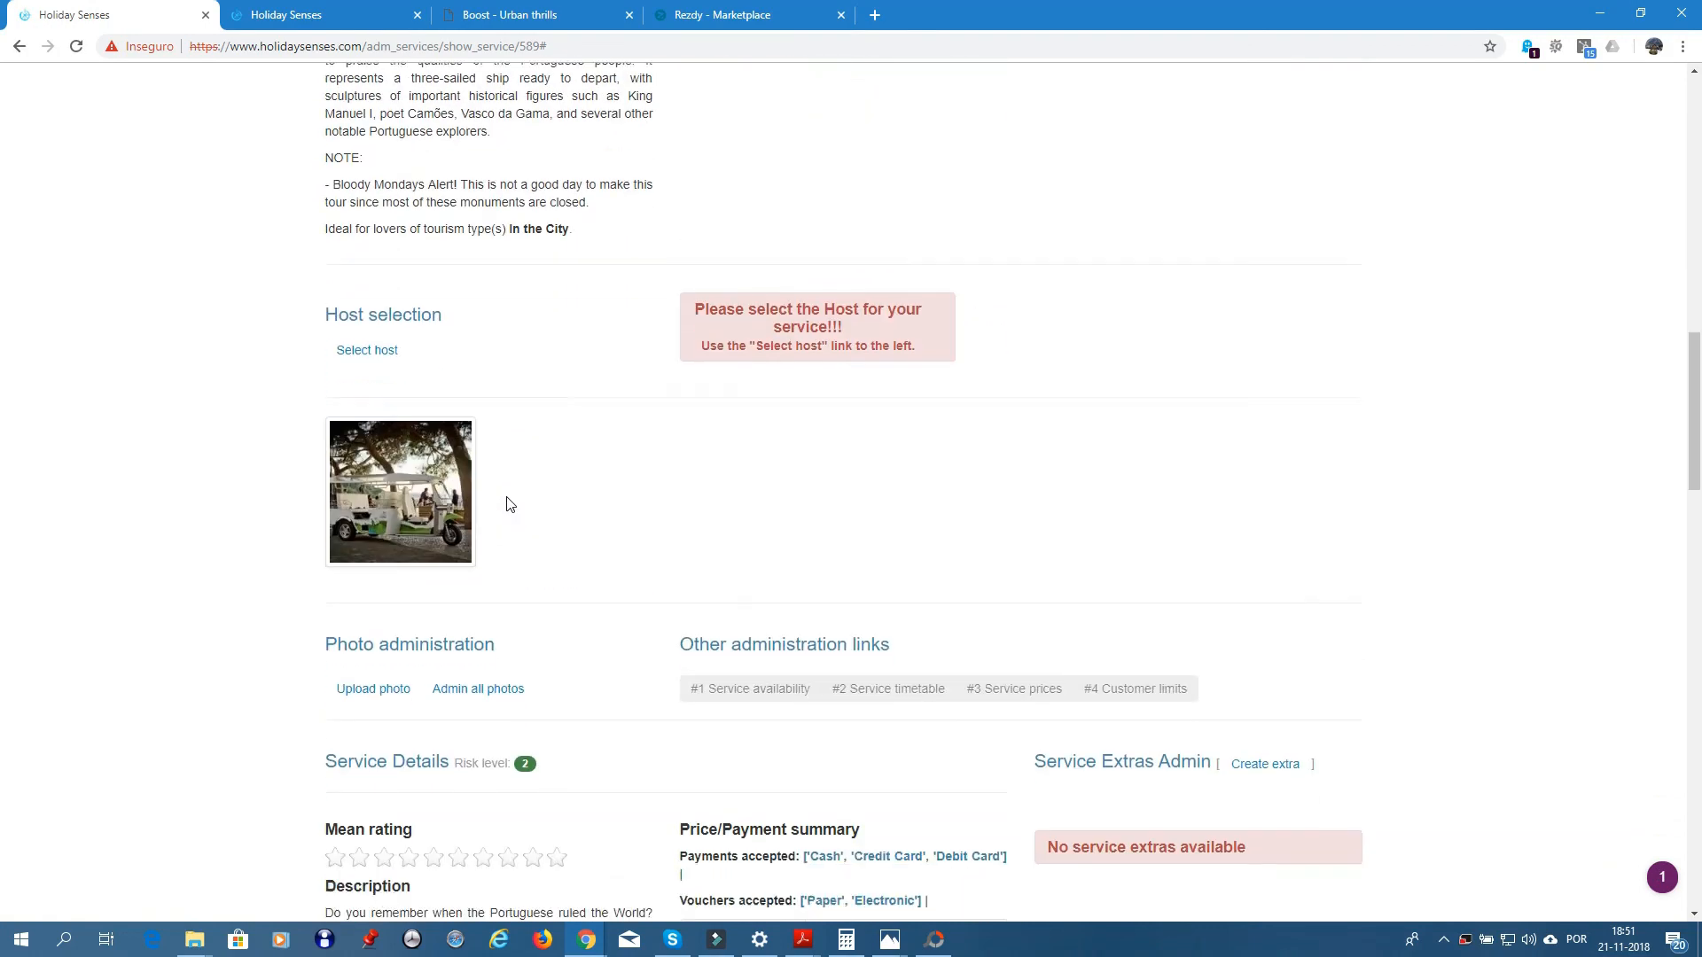
scroll(511, 504, down, 1)
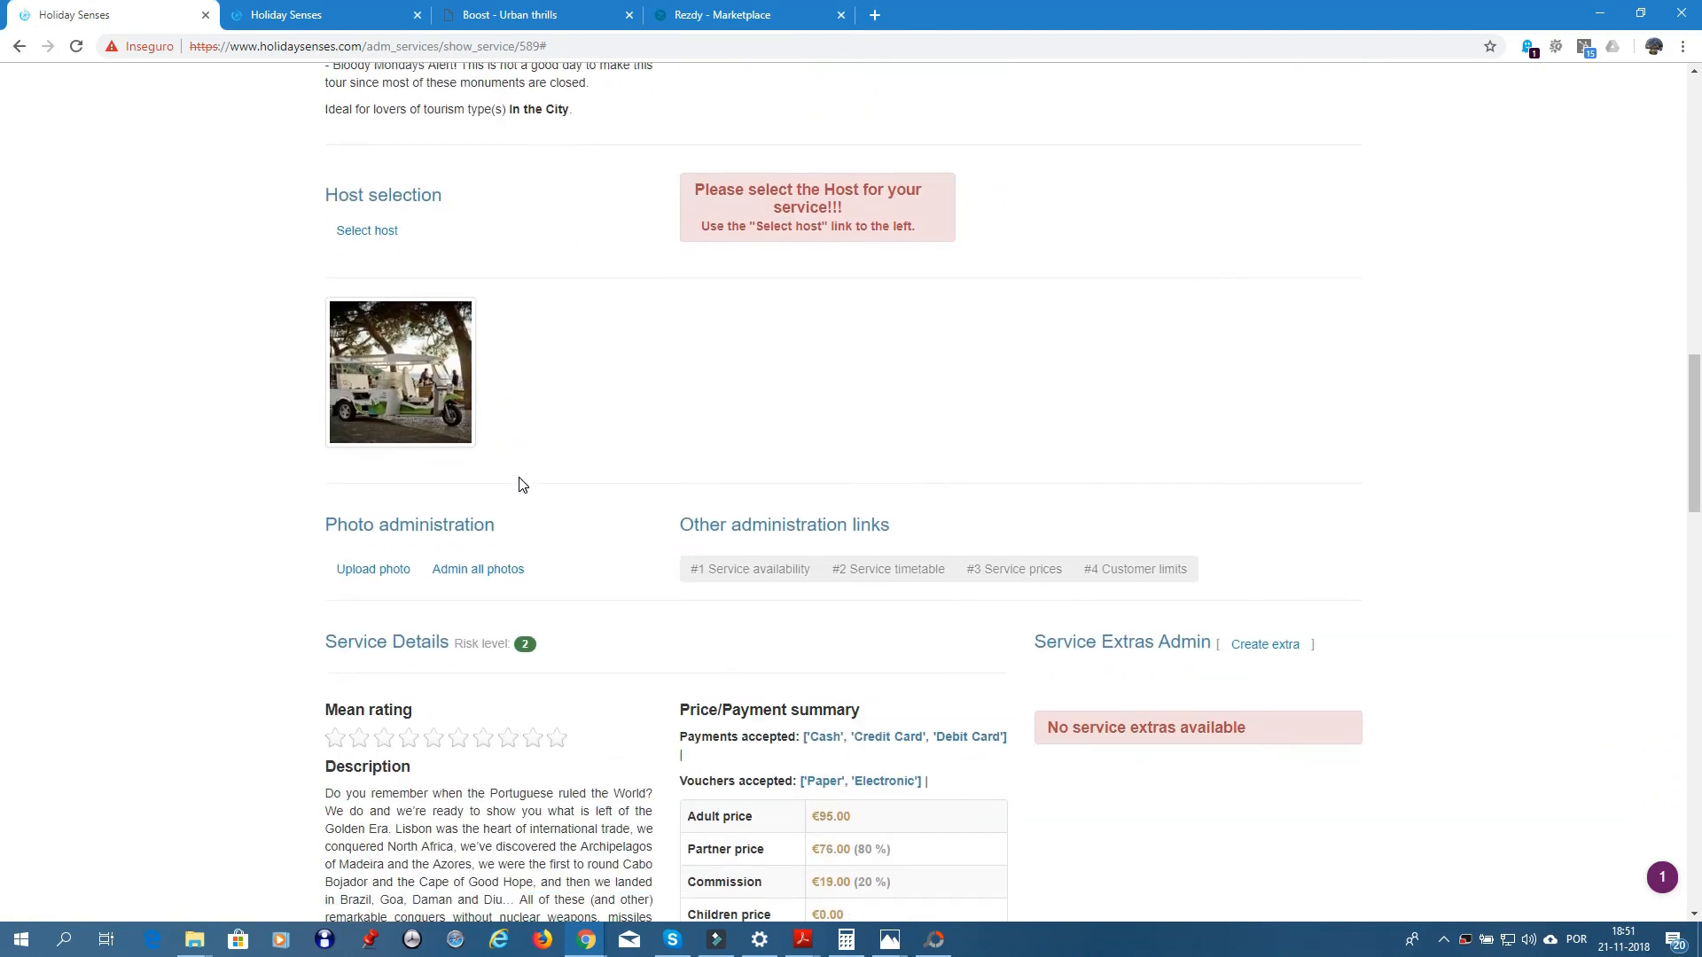
click(362, 235)
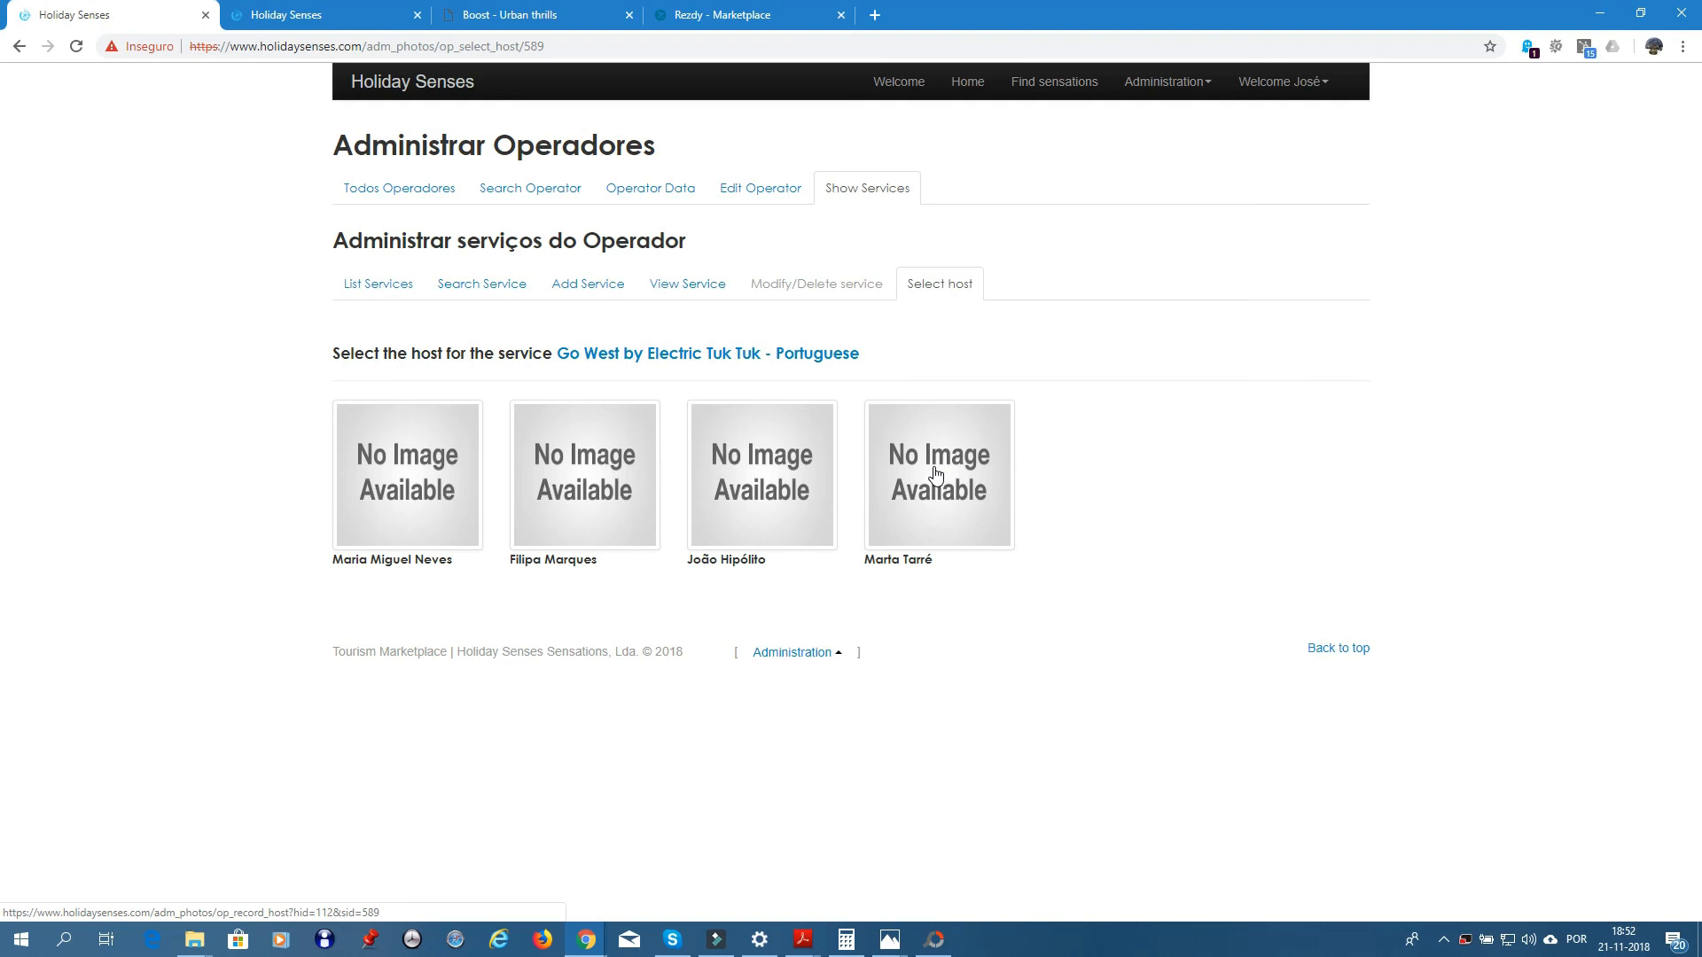
- Go back to the Go West by Electric Tuk Tuk - Portuguese service page
click(684, 354)
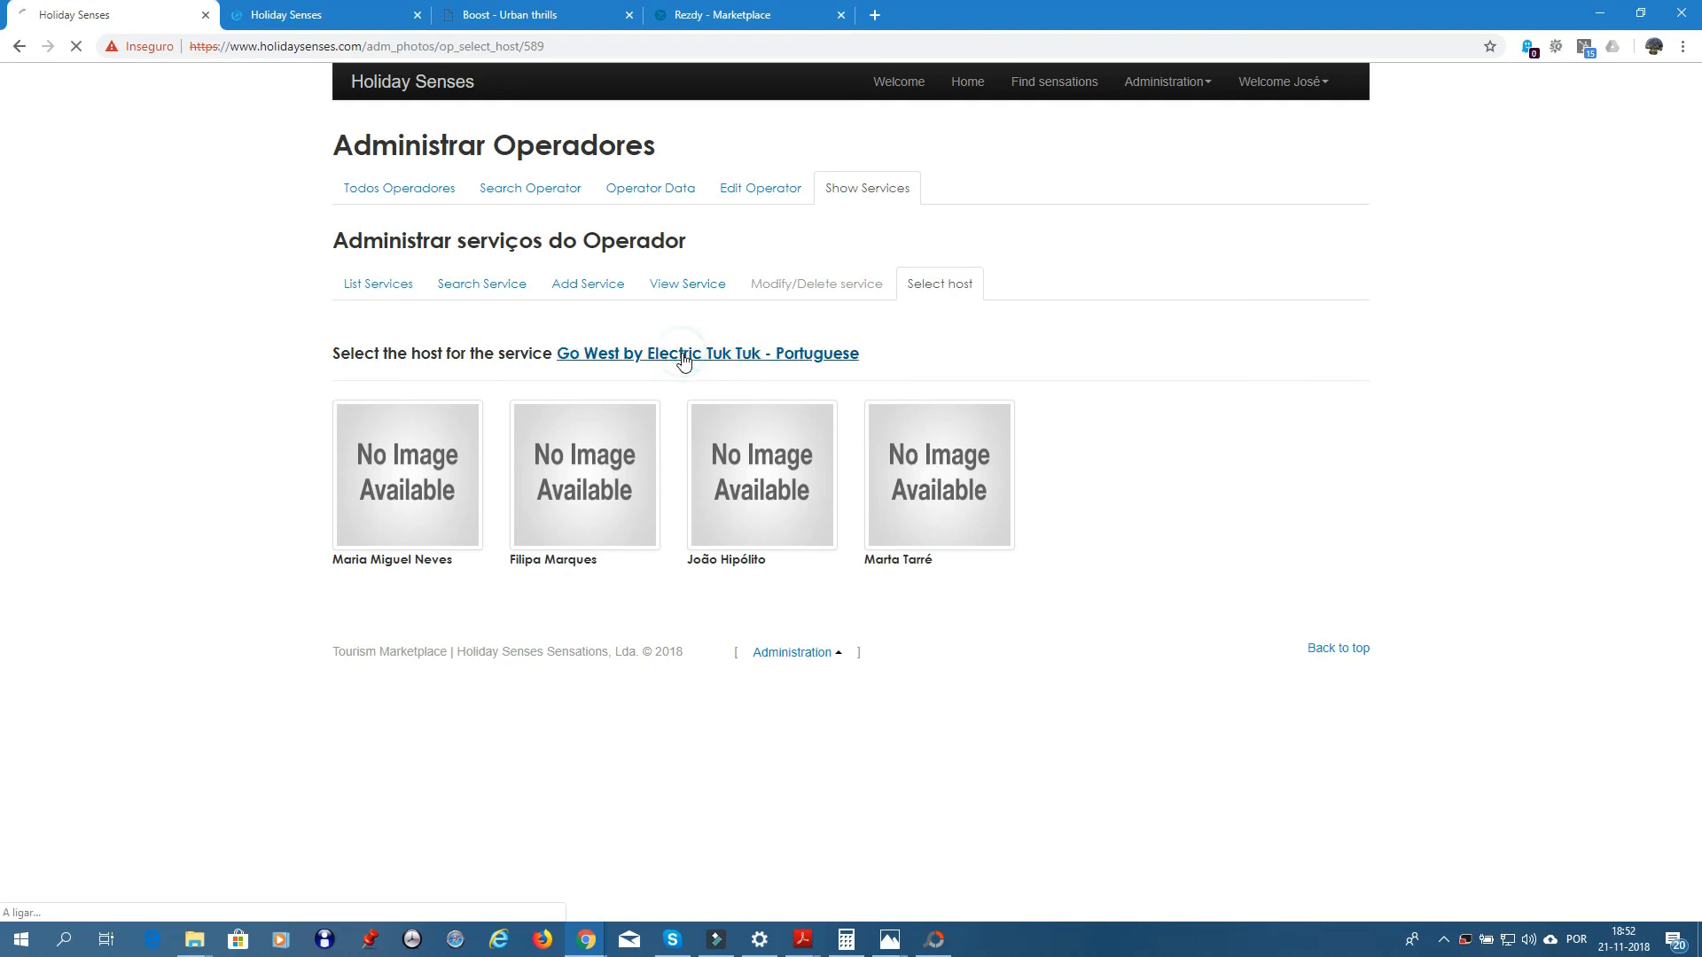
scroll(478, 476, down, 14)
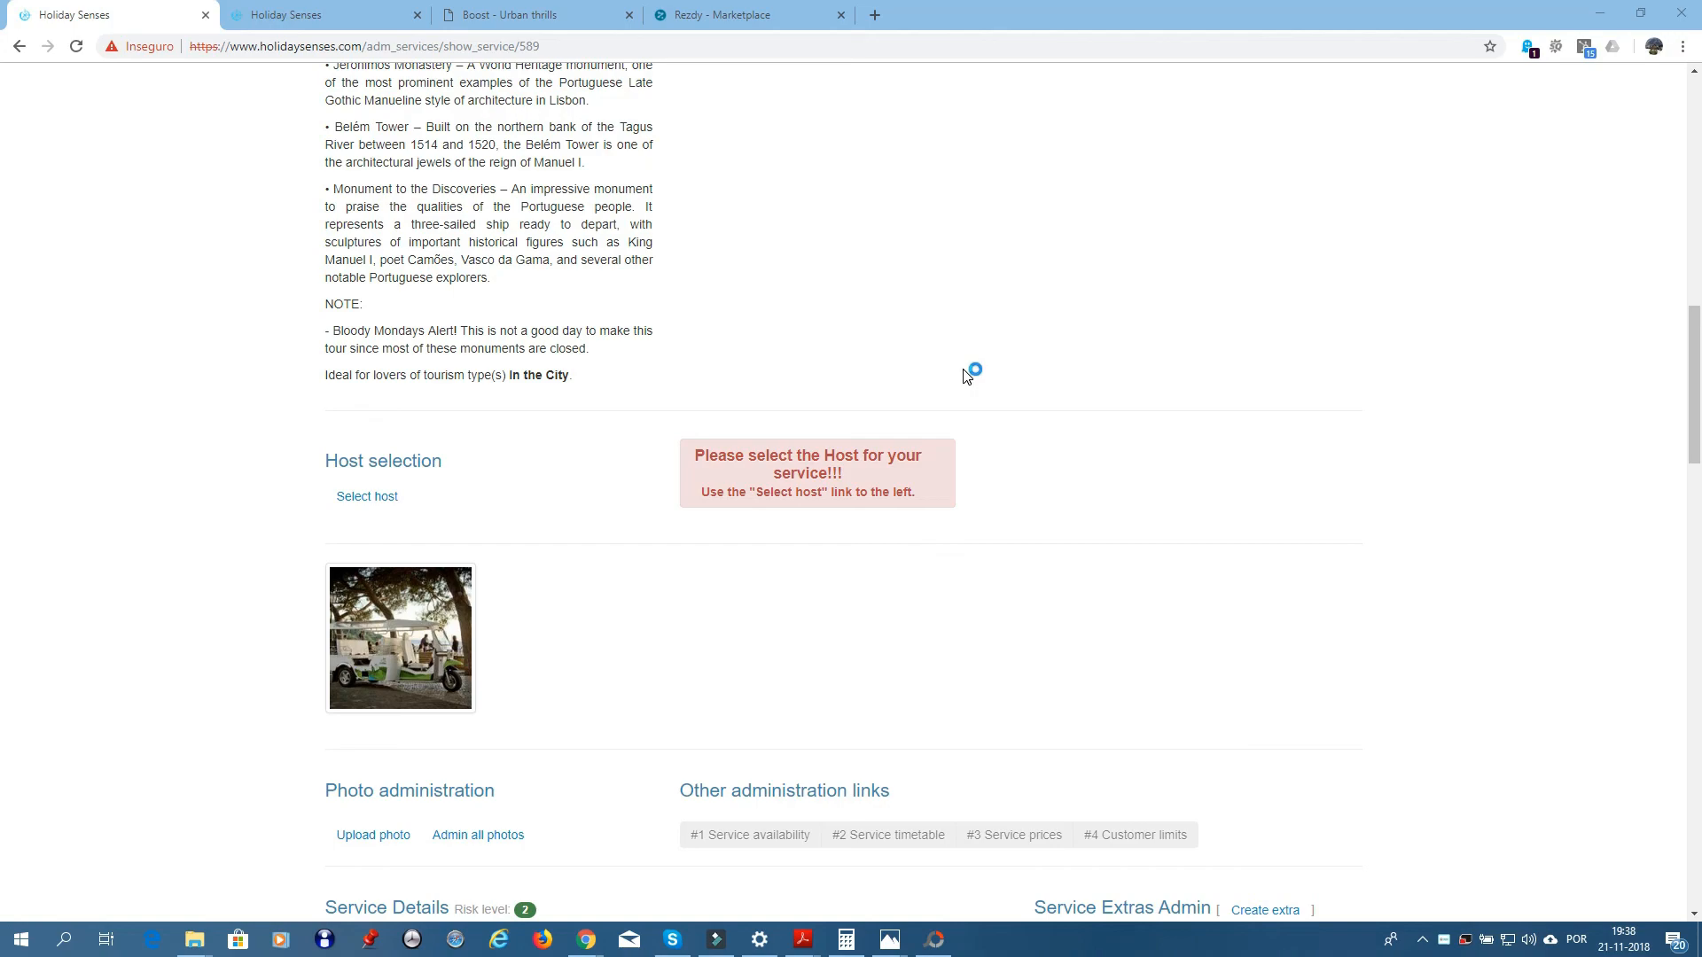
- Disable the Go West service using Disable to admin
scroll(965, 373, up, 6)
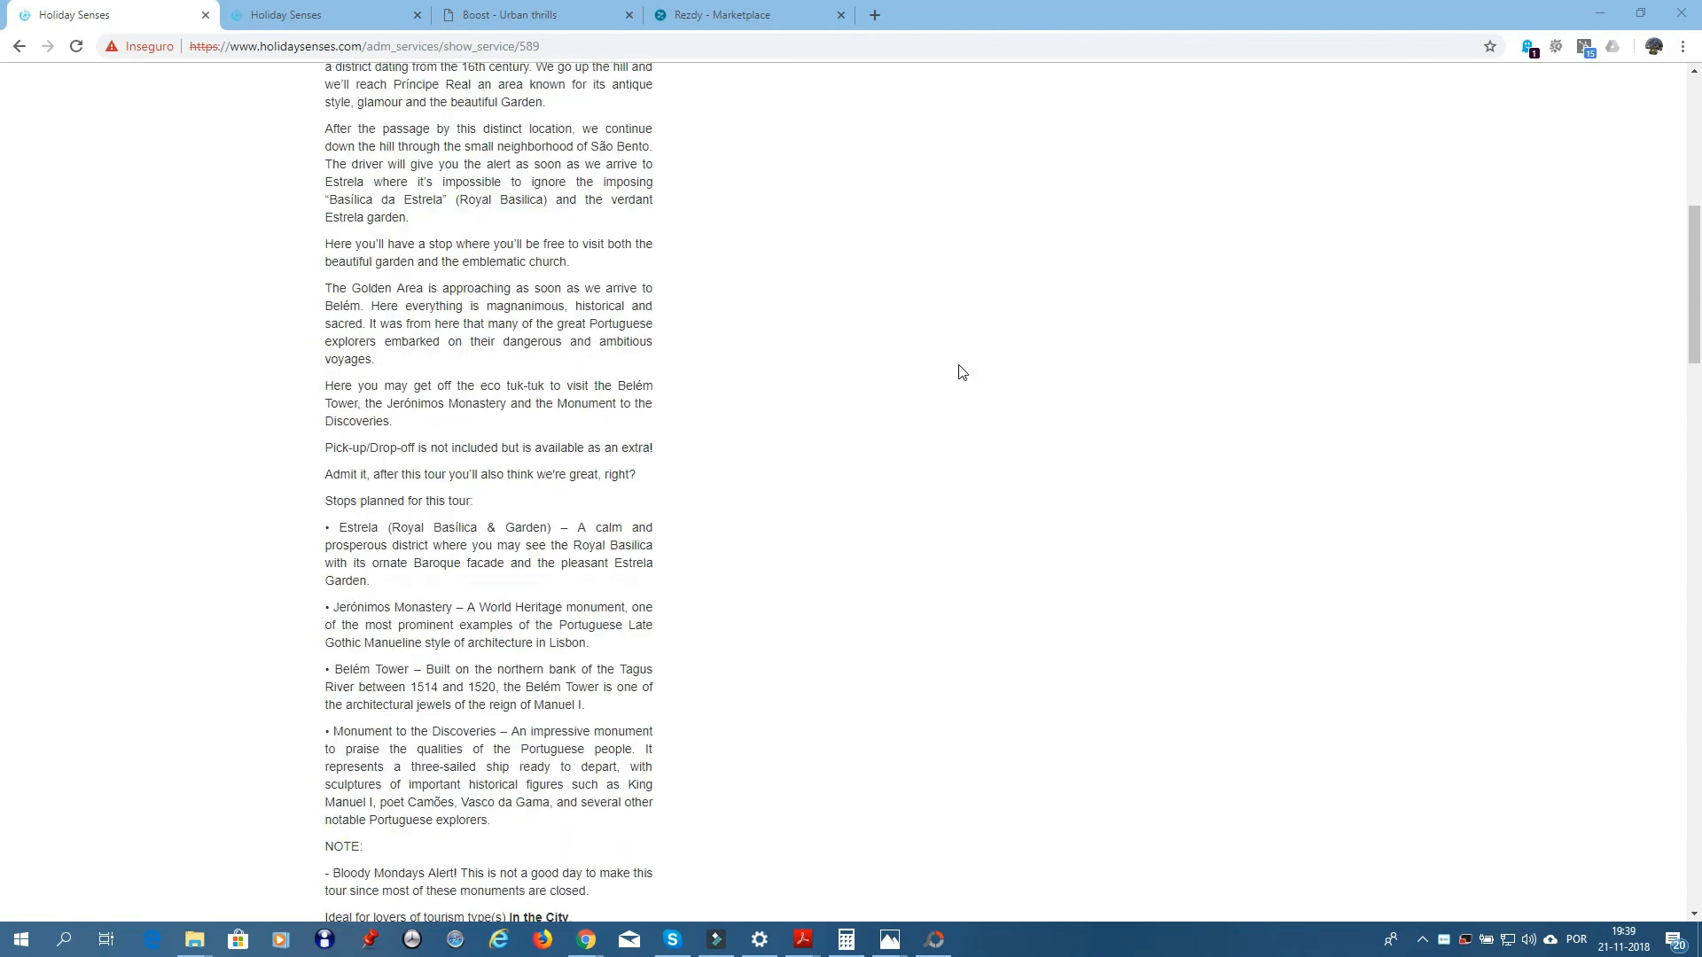
scroll(962, 371, up, 8)
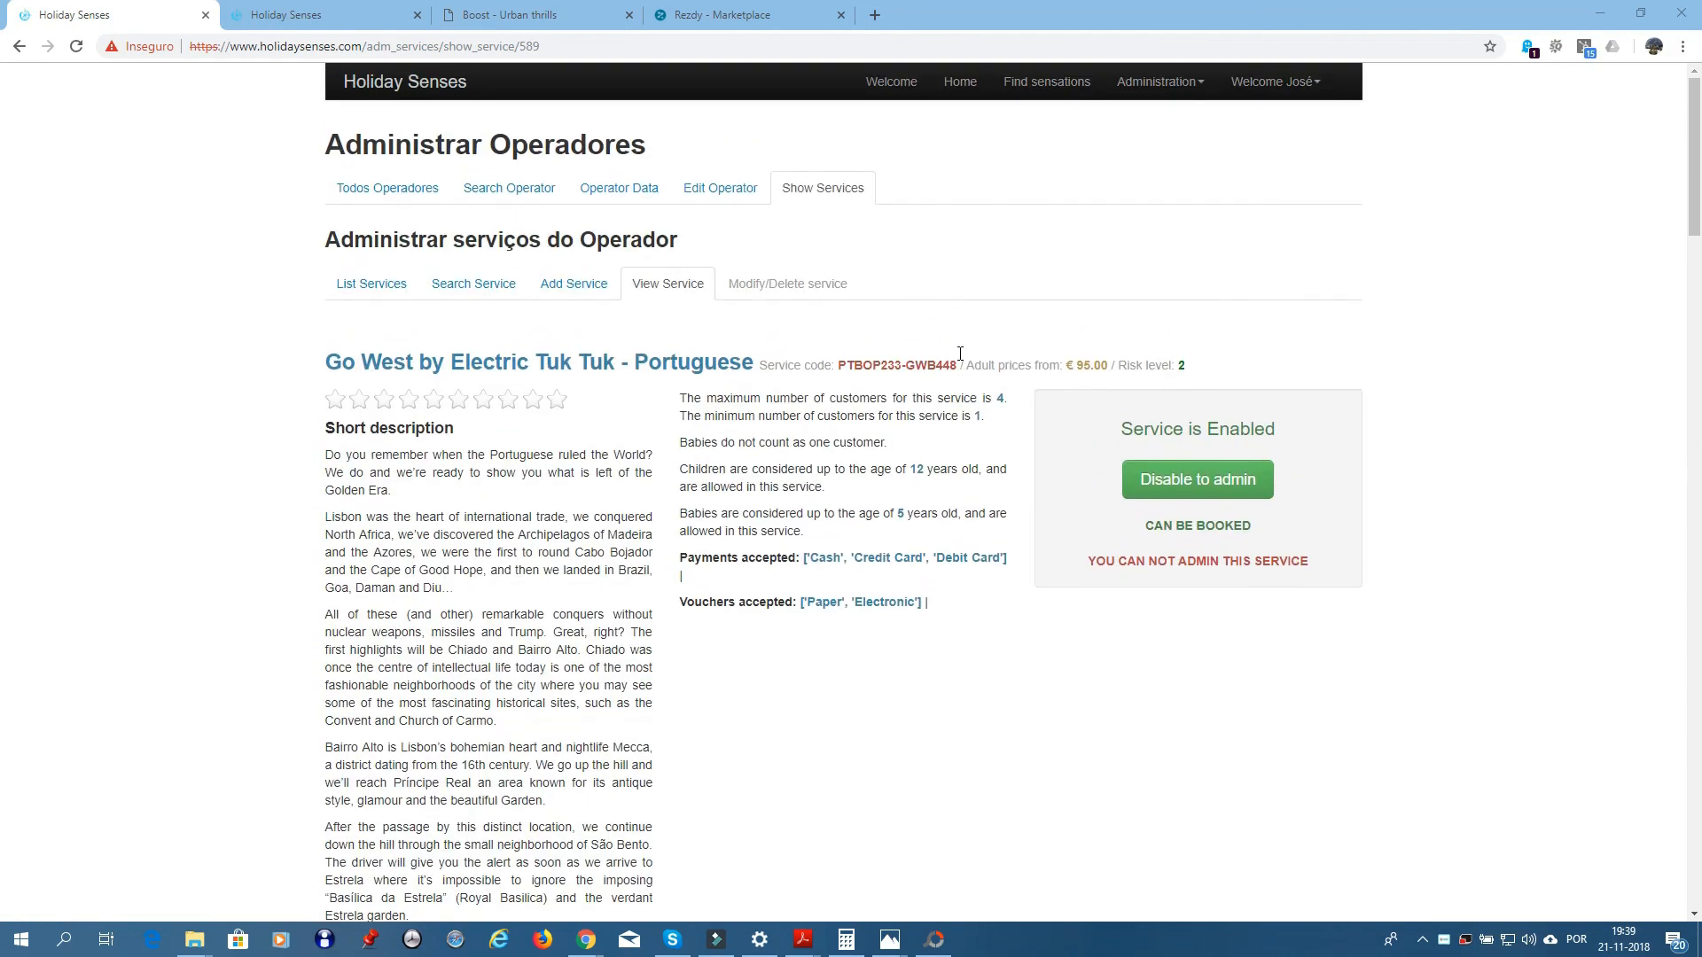
click(1194, 488)
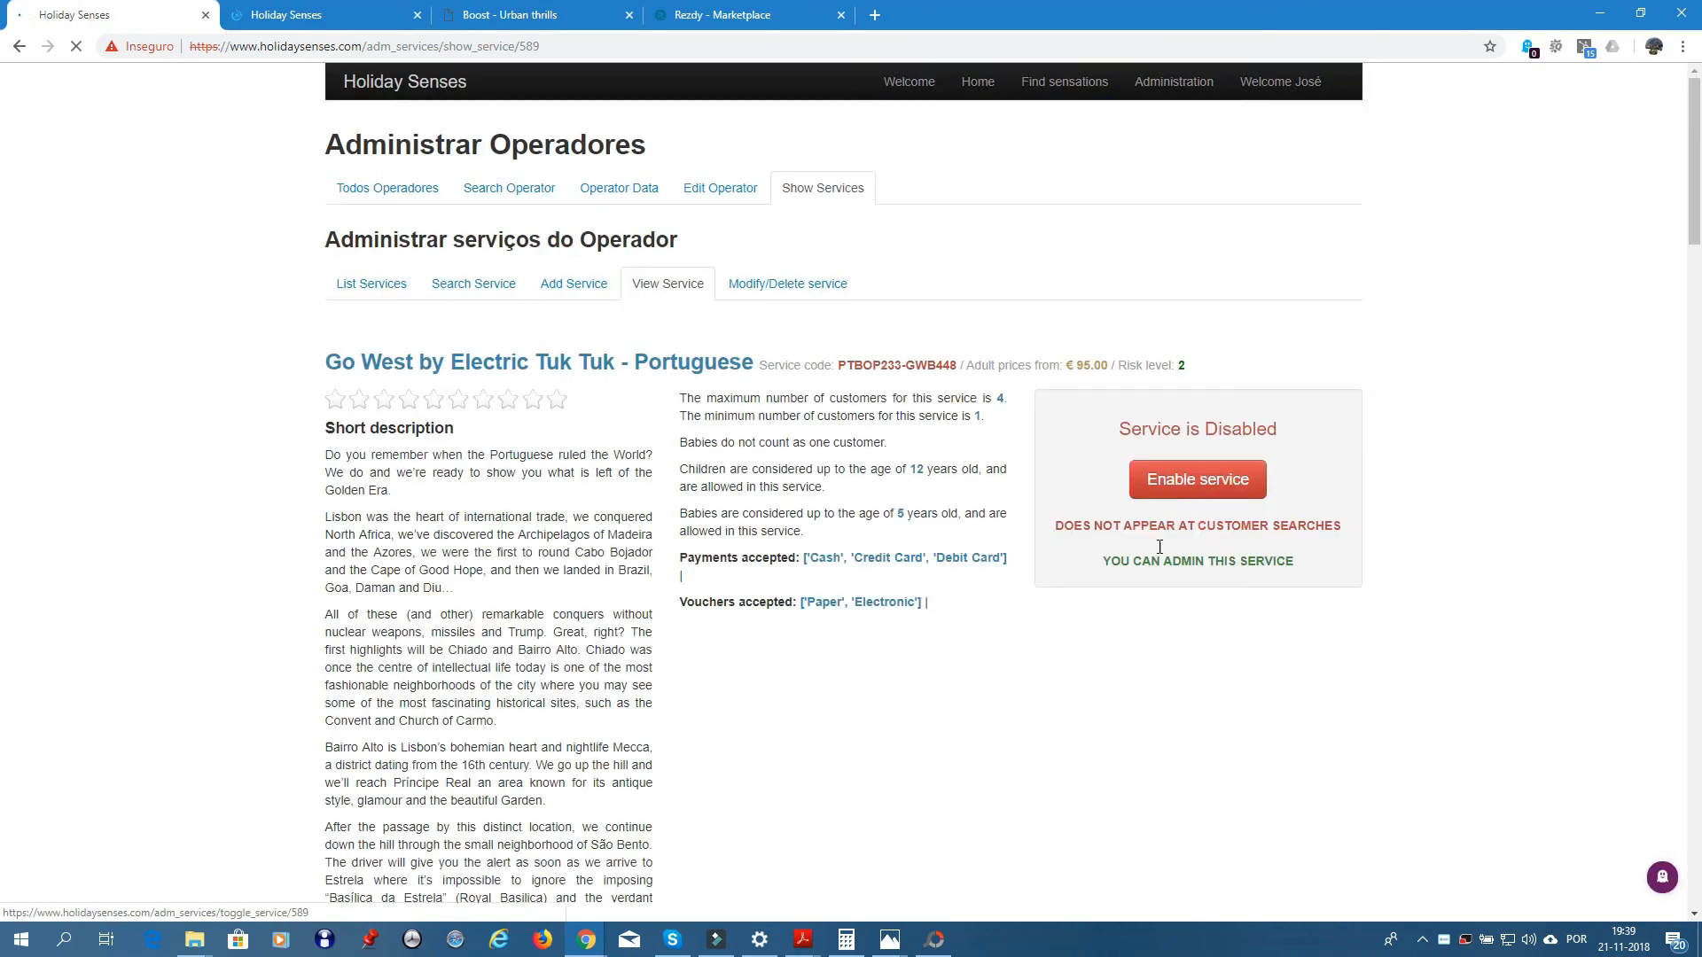
scroll(1144, 576, down, 15)
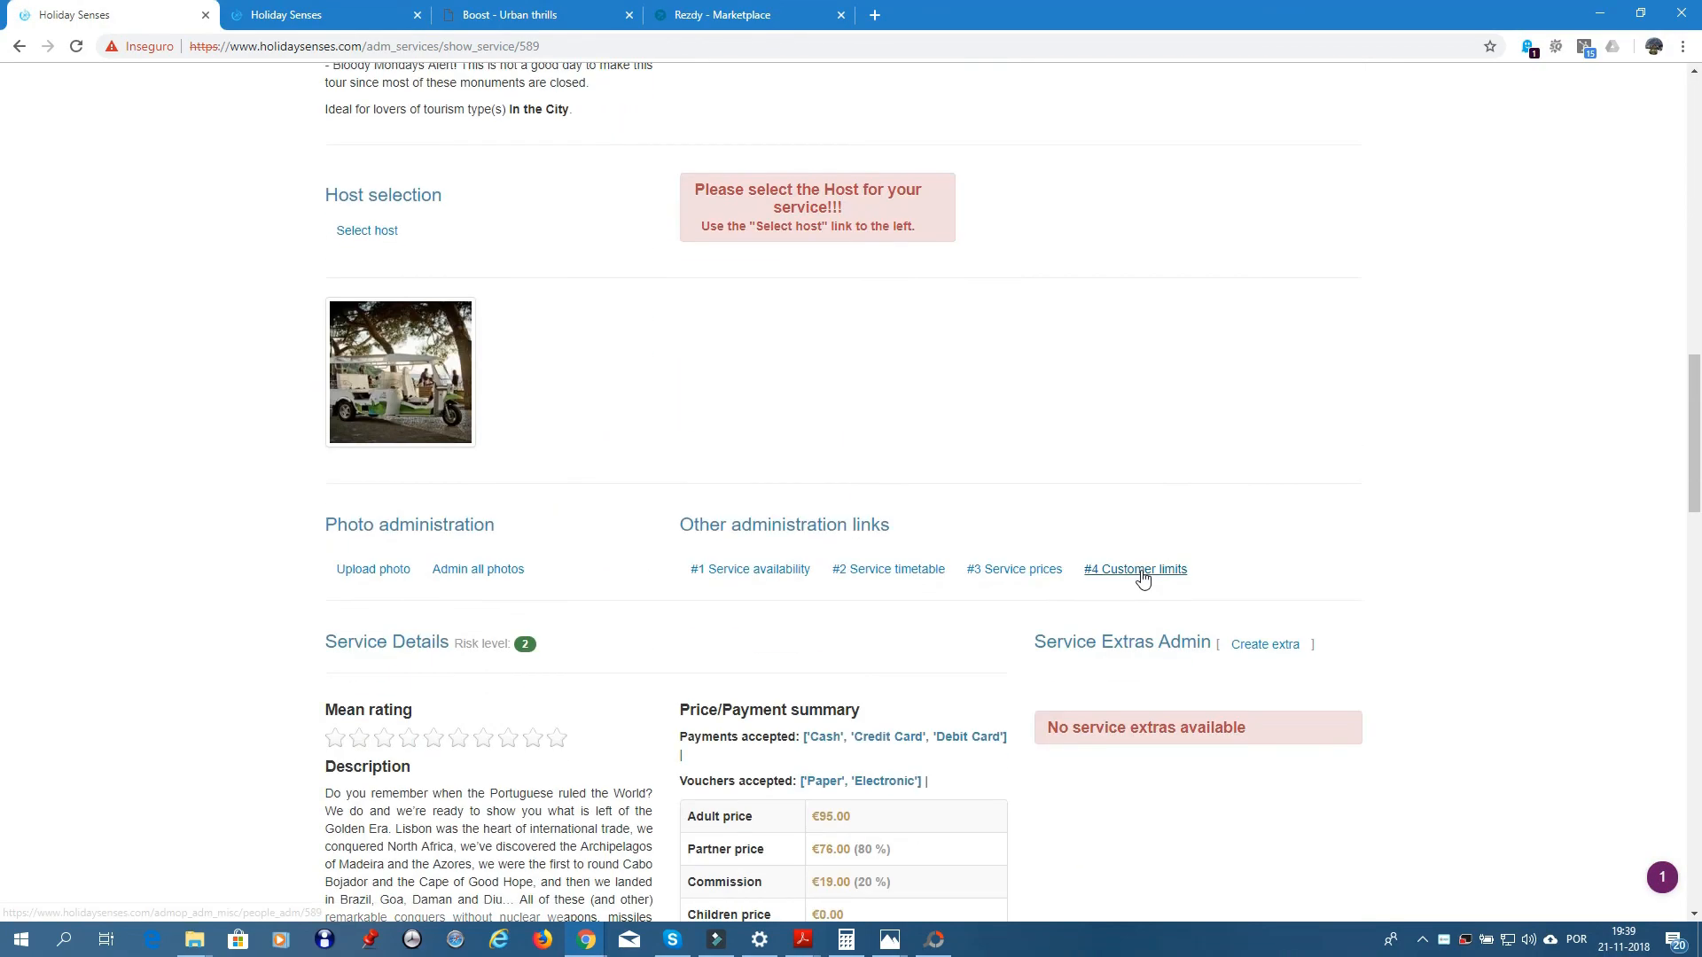
- Check Go West's 2019 service timetable, which has no saved definitions
click(890, 570)
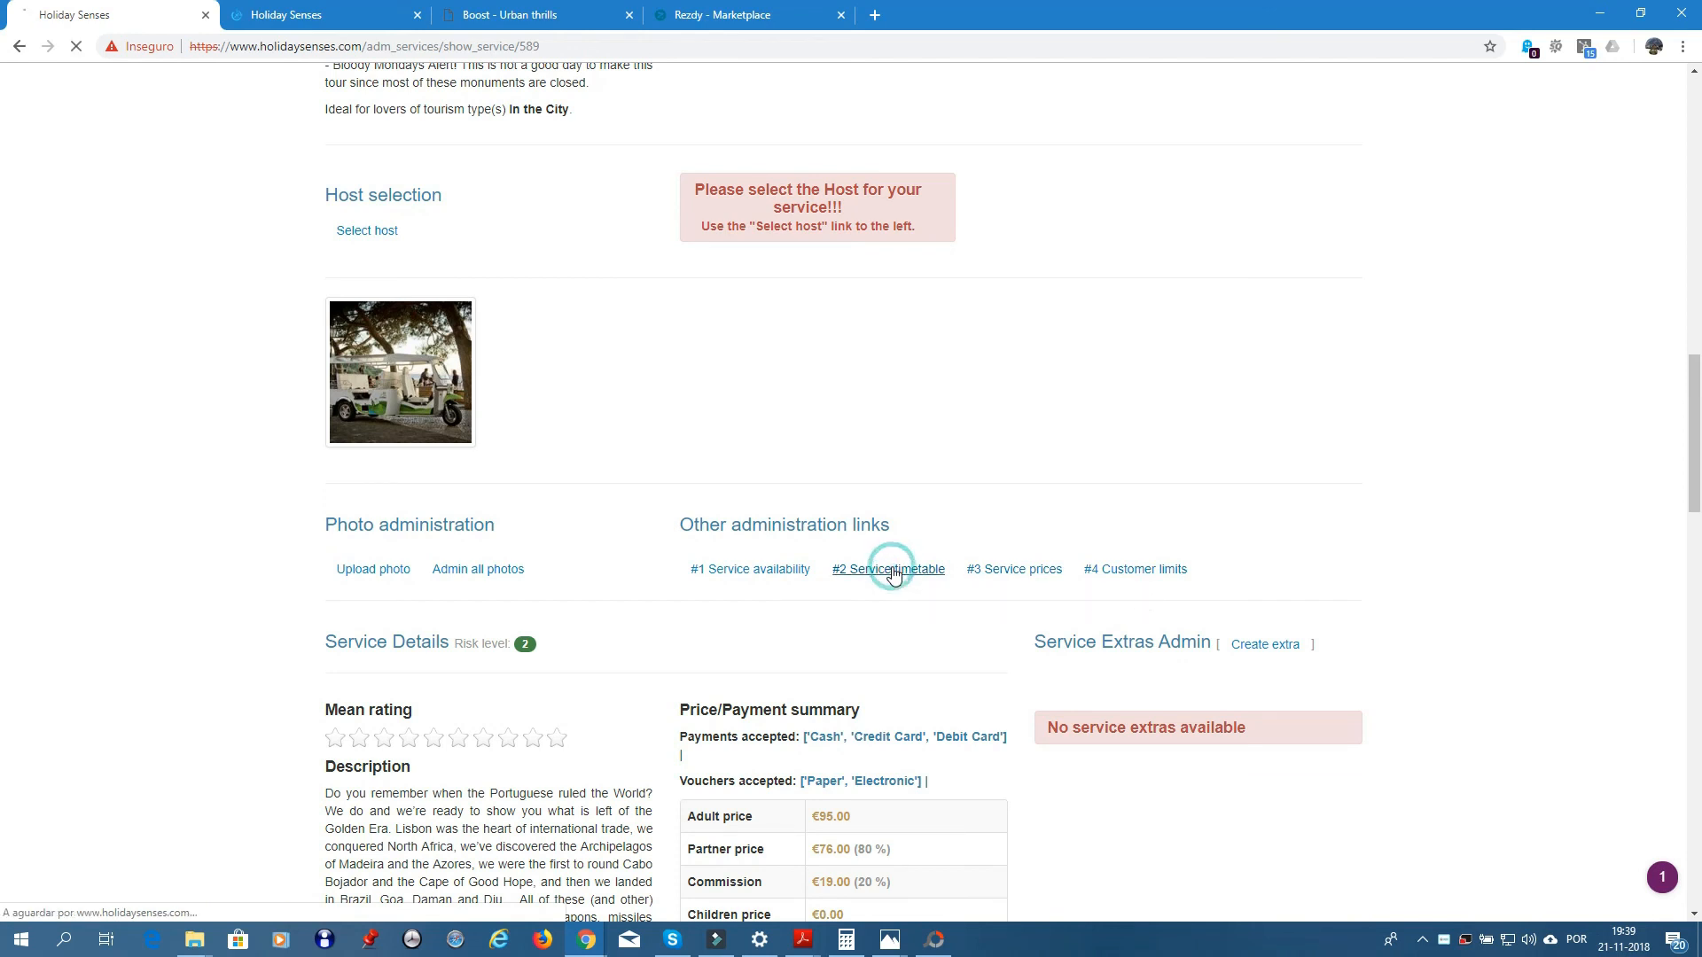
click(923, 471)
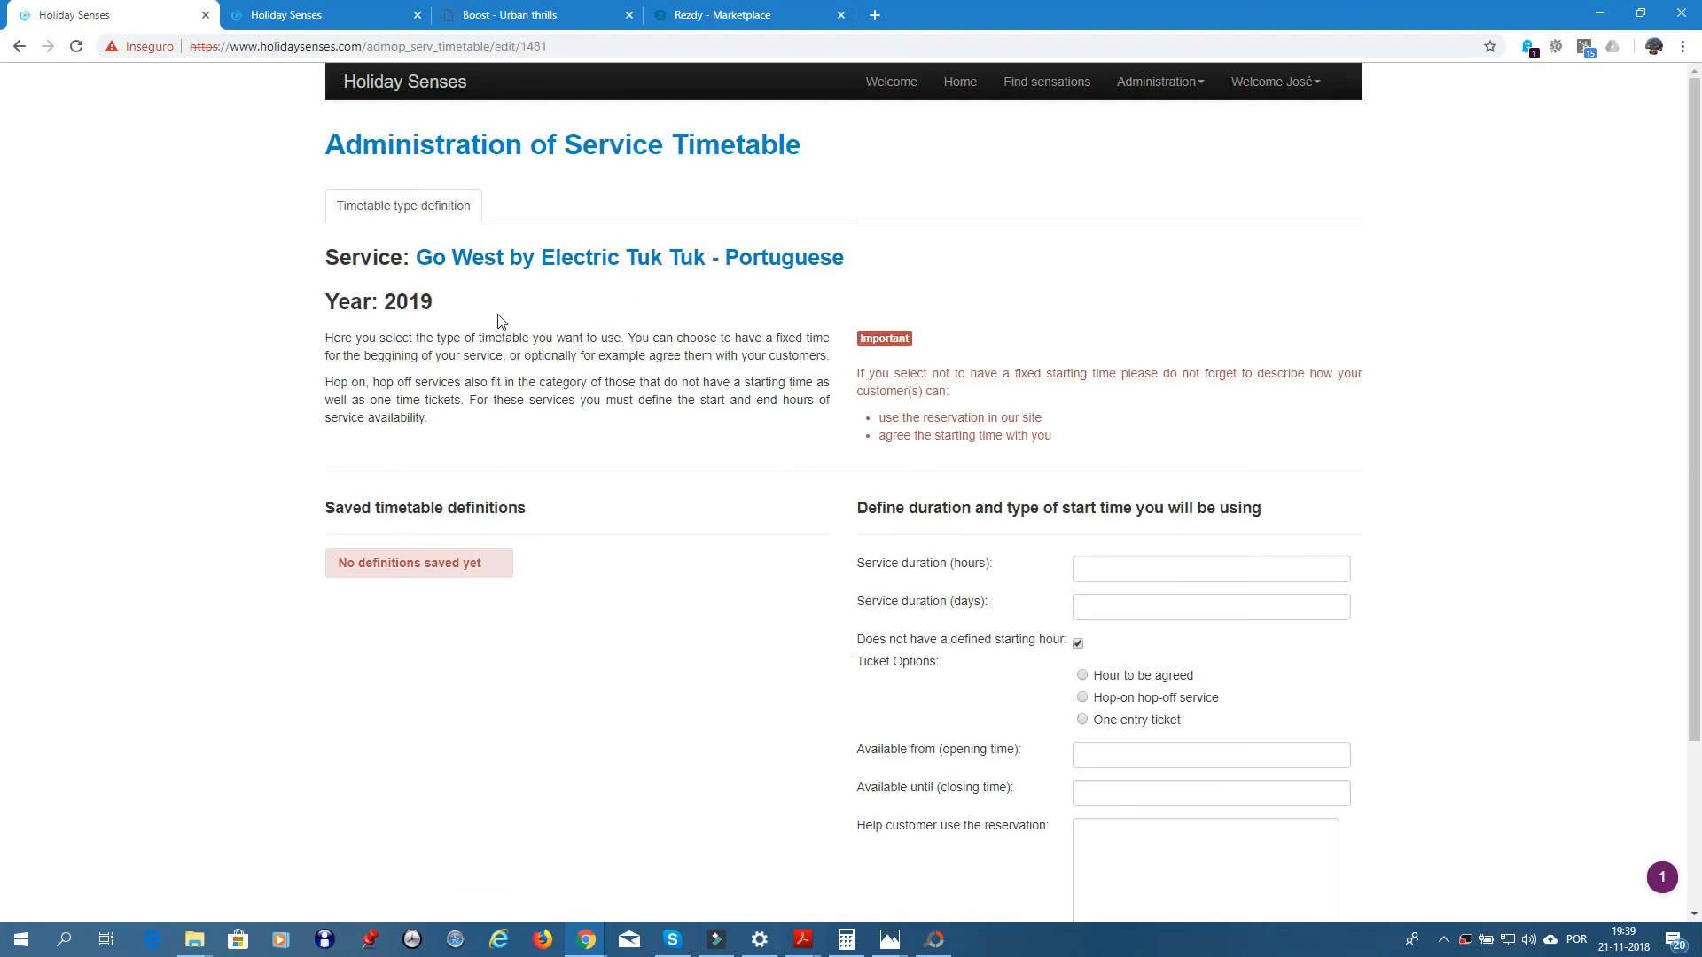
click(21, 49)
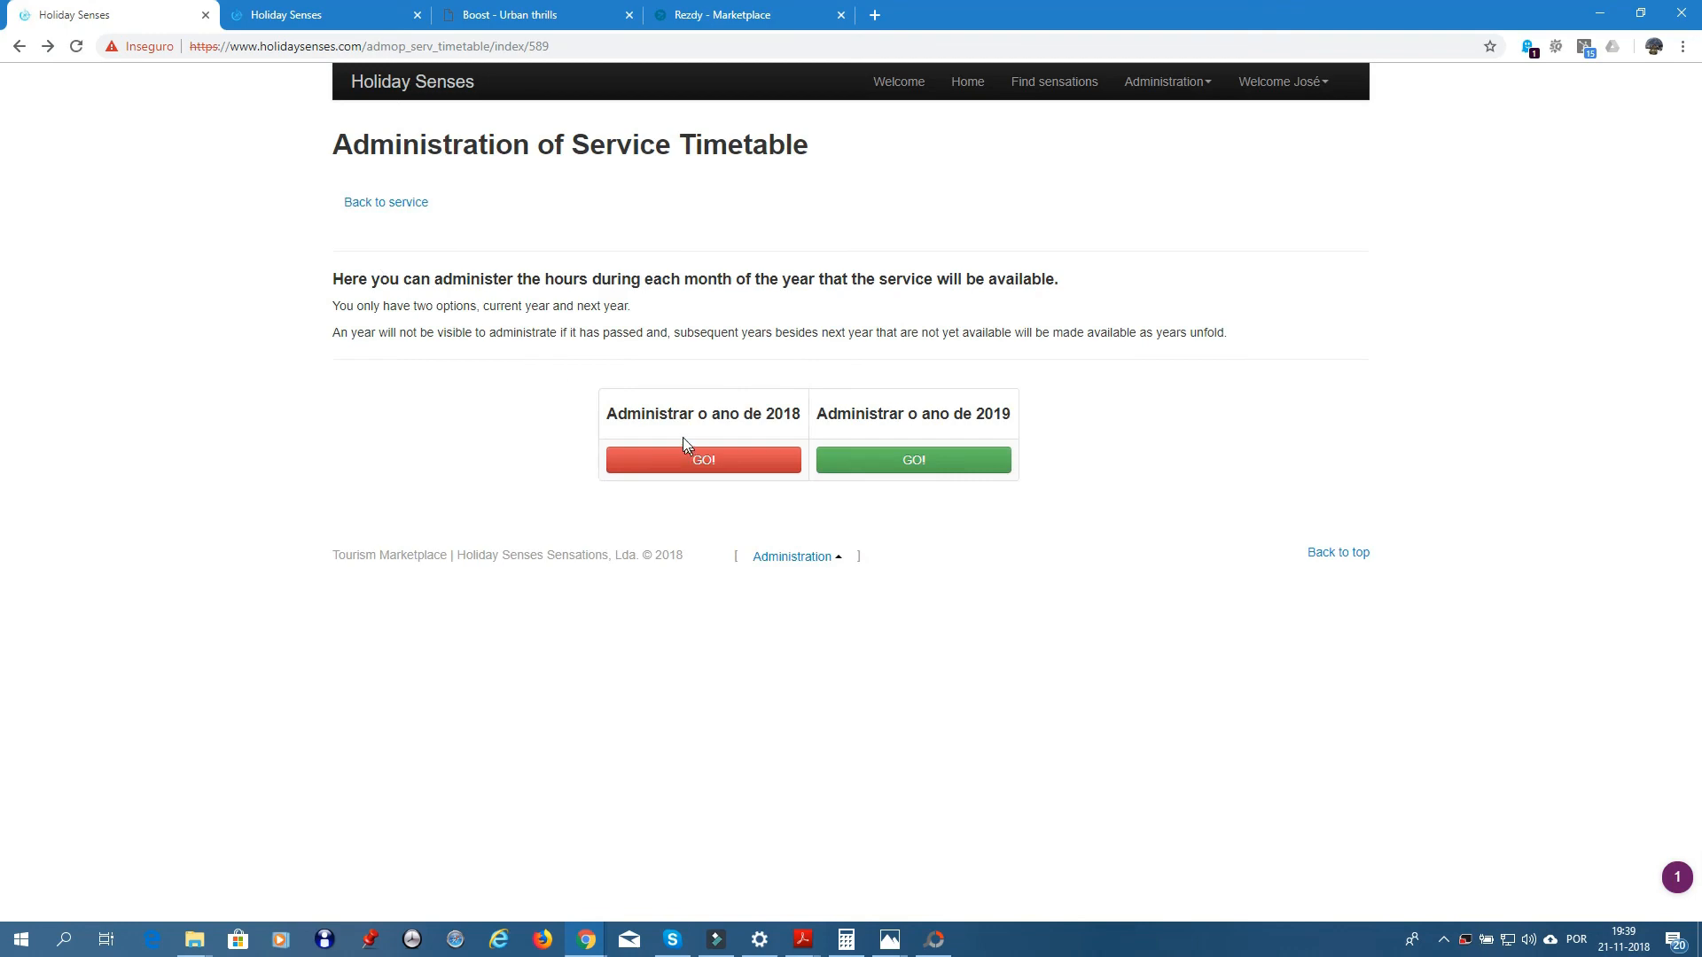
- Return to the service page and open #1 Service availability
click(416, 203)
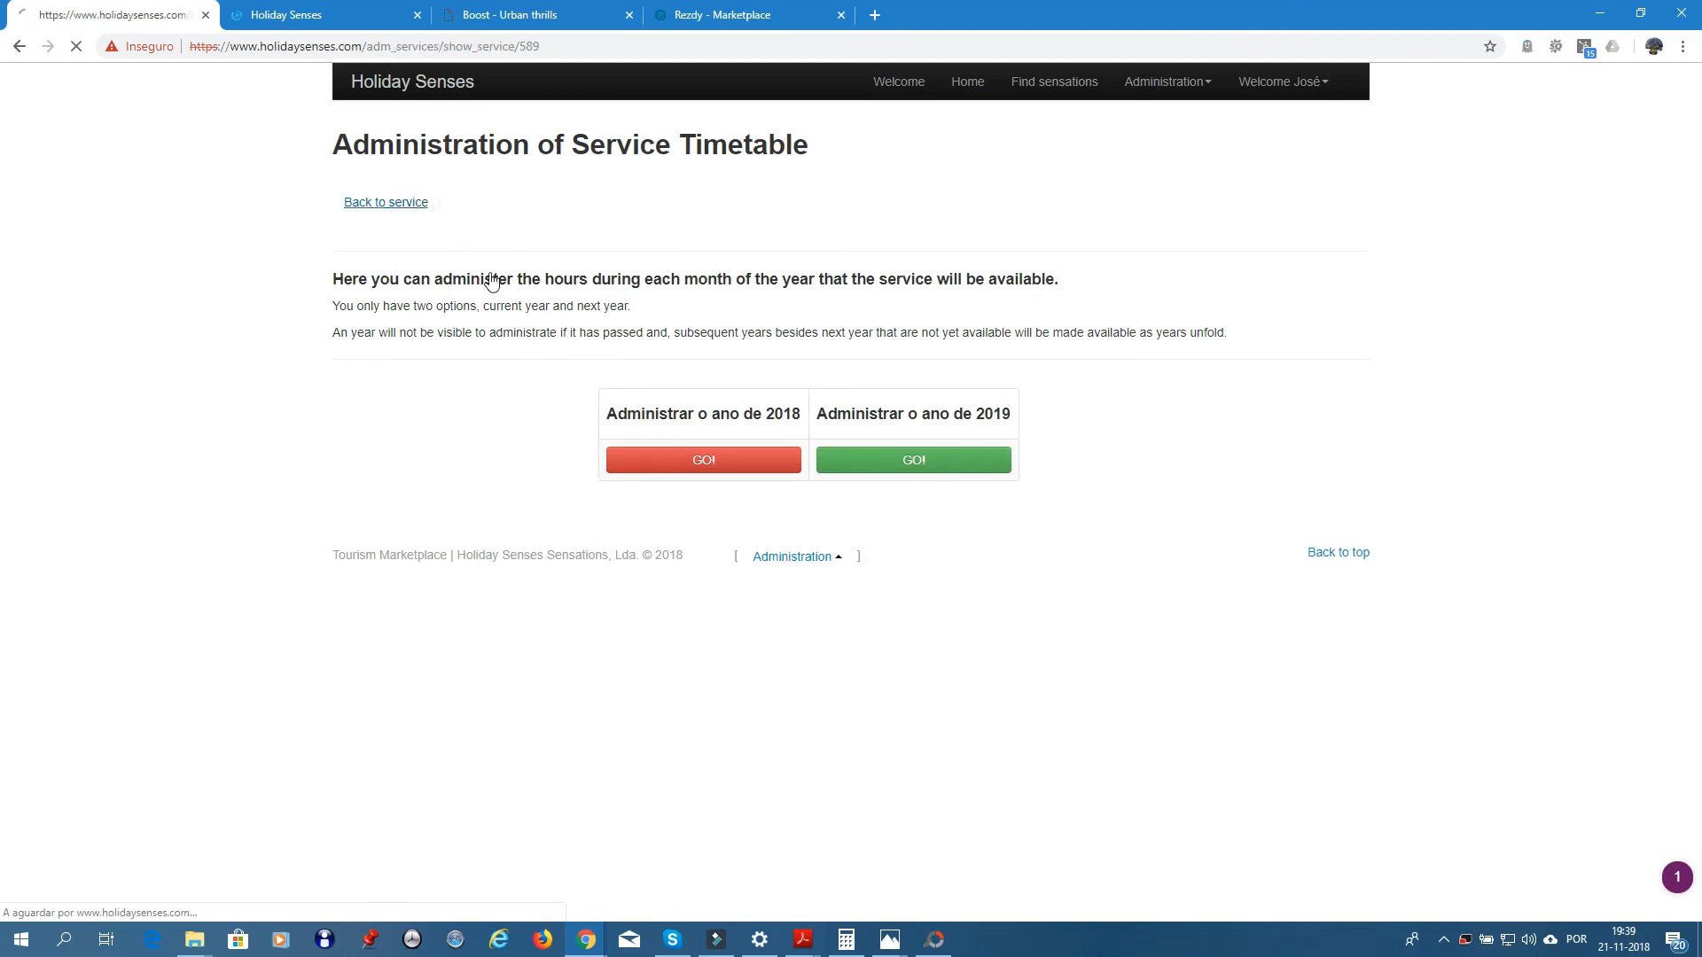
scroll(787, 588, down, 4)
scroll(787, 588, down, 10)
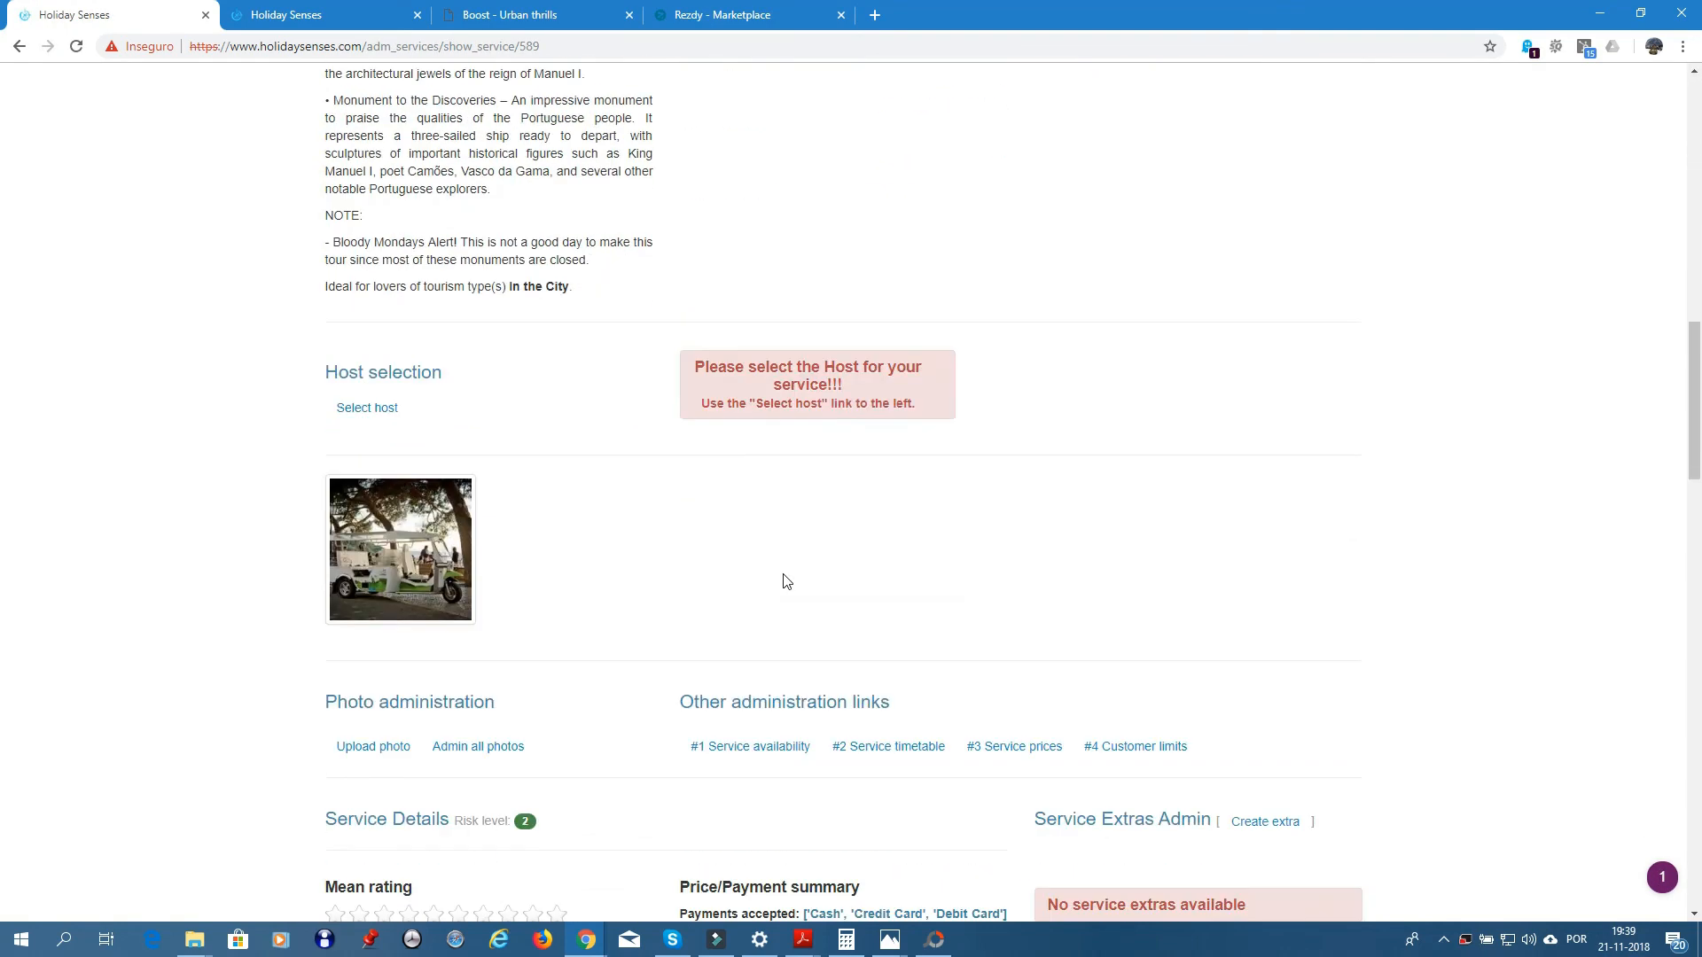
click(760, 572)
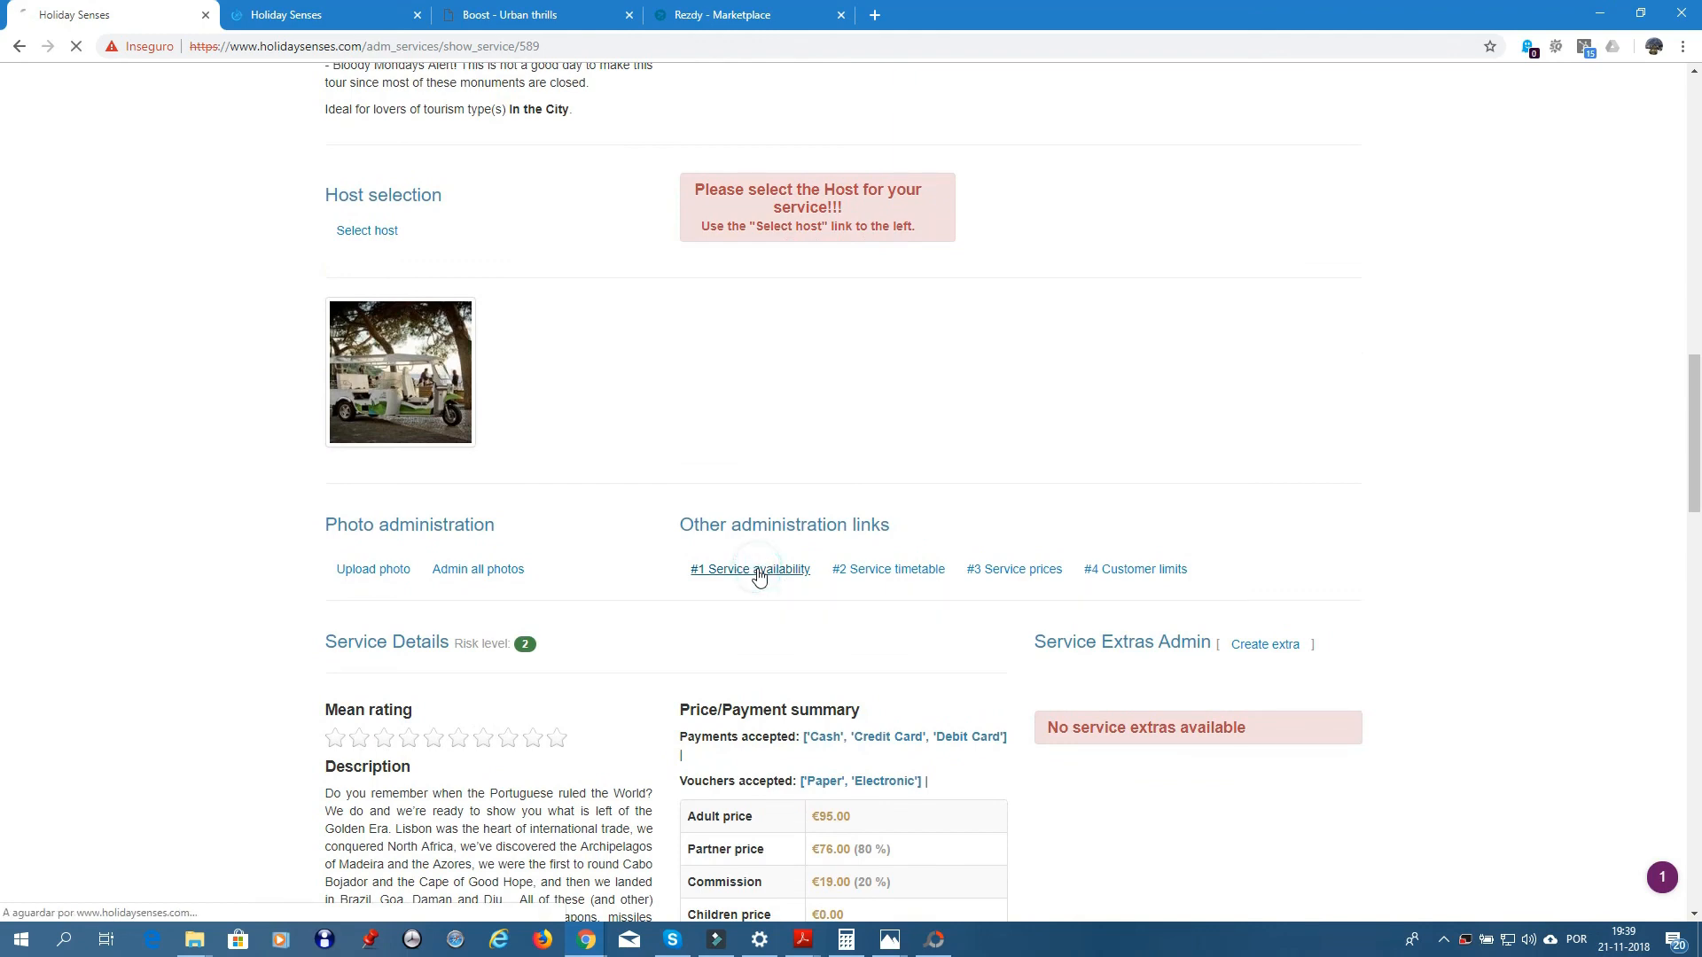
- Open the 2019 availability settings at the Additional unavailable days list
click(915, 463)
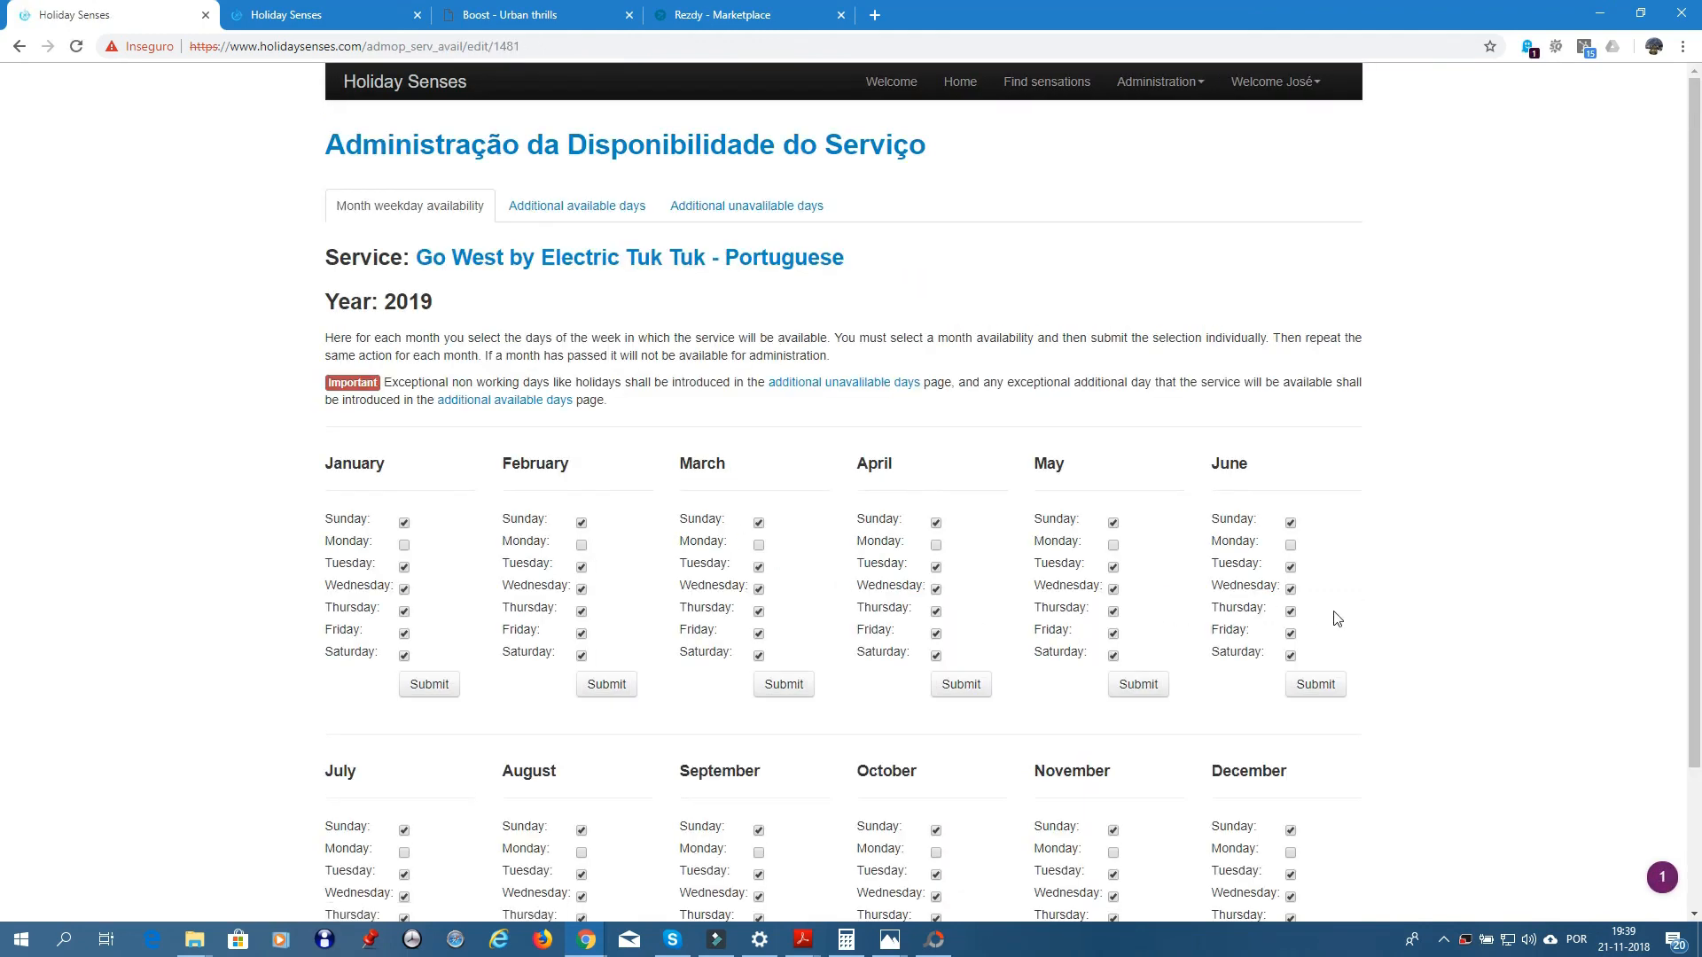
click(740, 209)
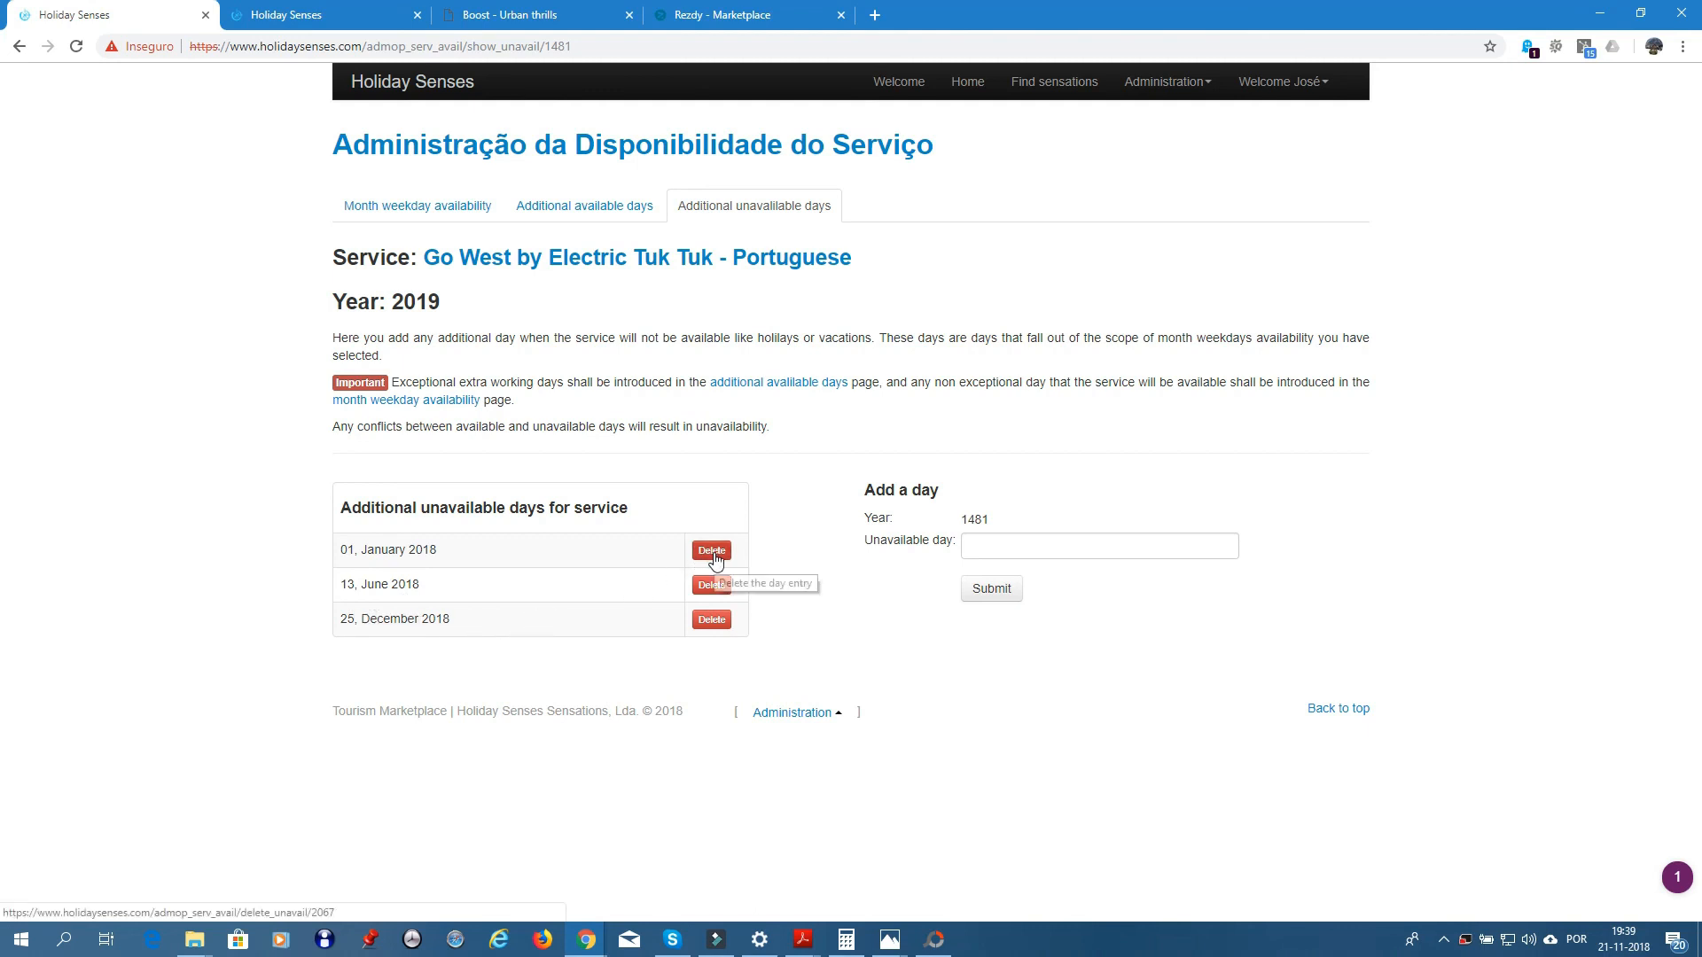
- Delete the 25 December and 13 June 2018 rows and add 1 January 2019 as unavailable
click(713, 619)
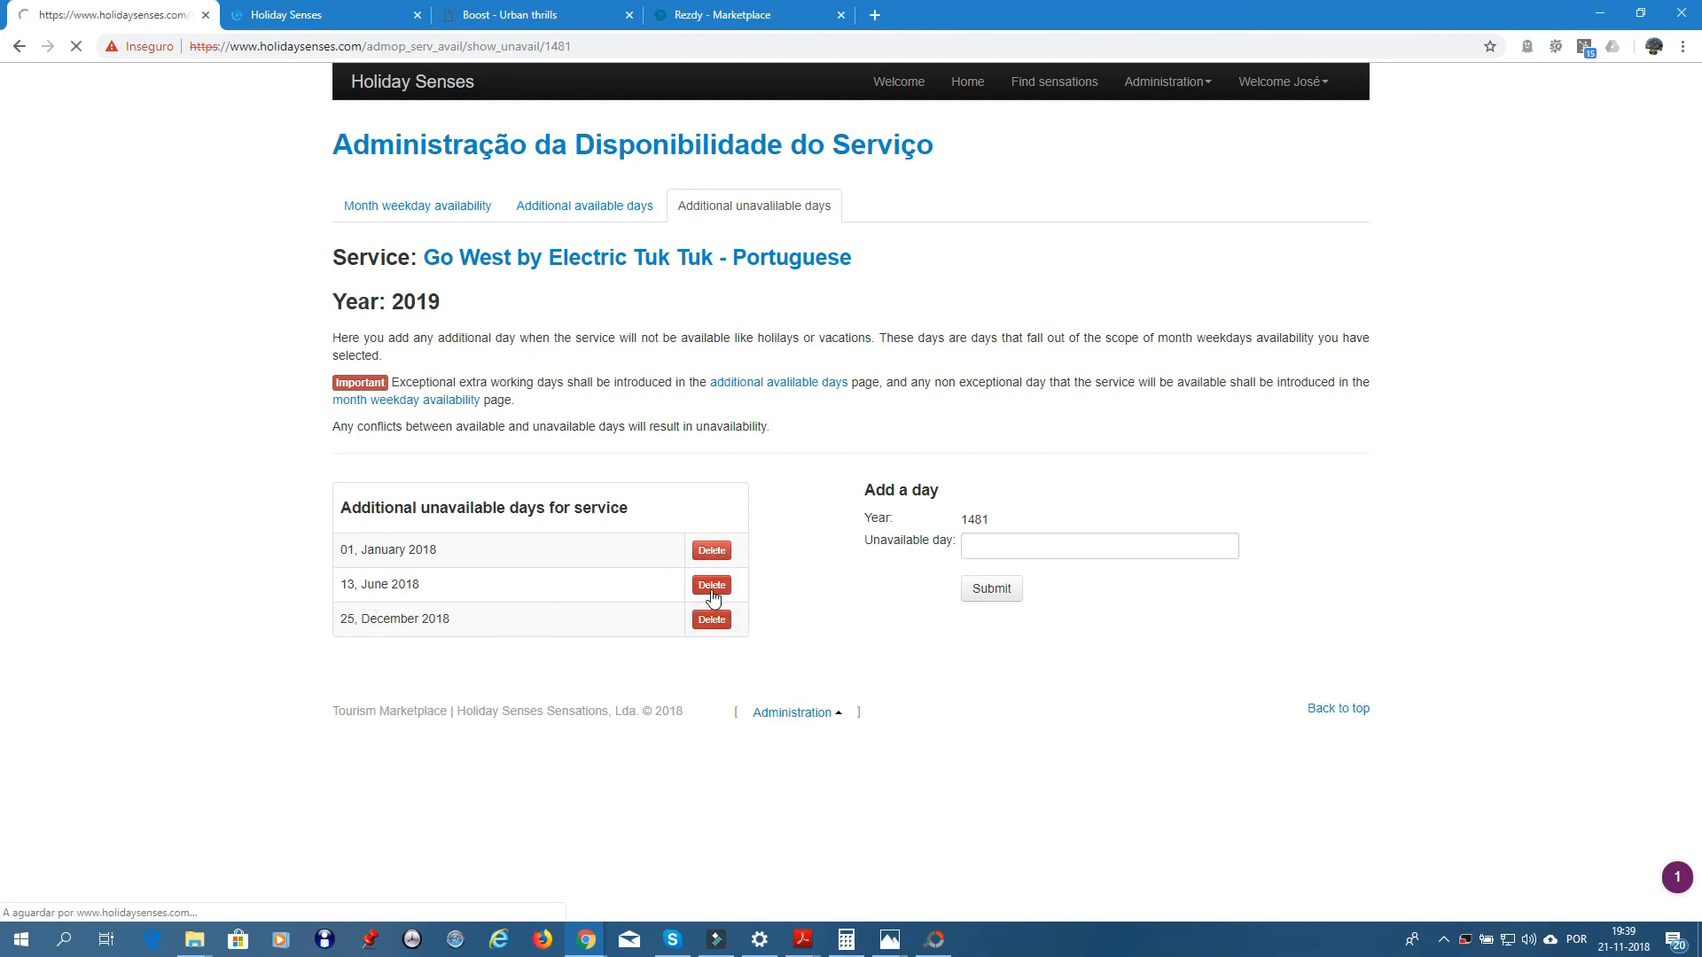
click(713, 587)
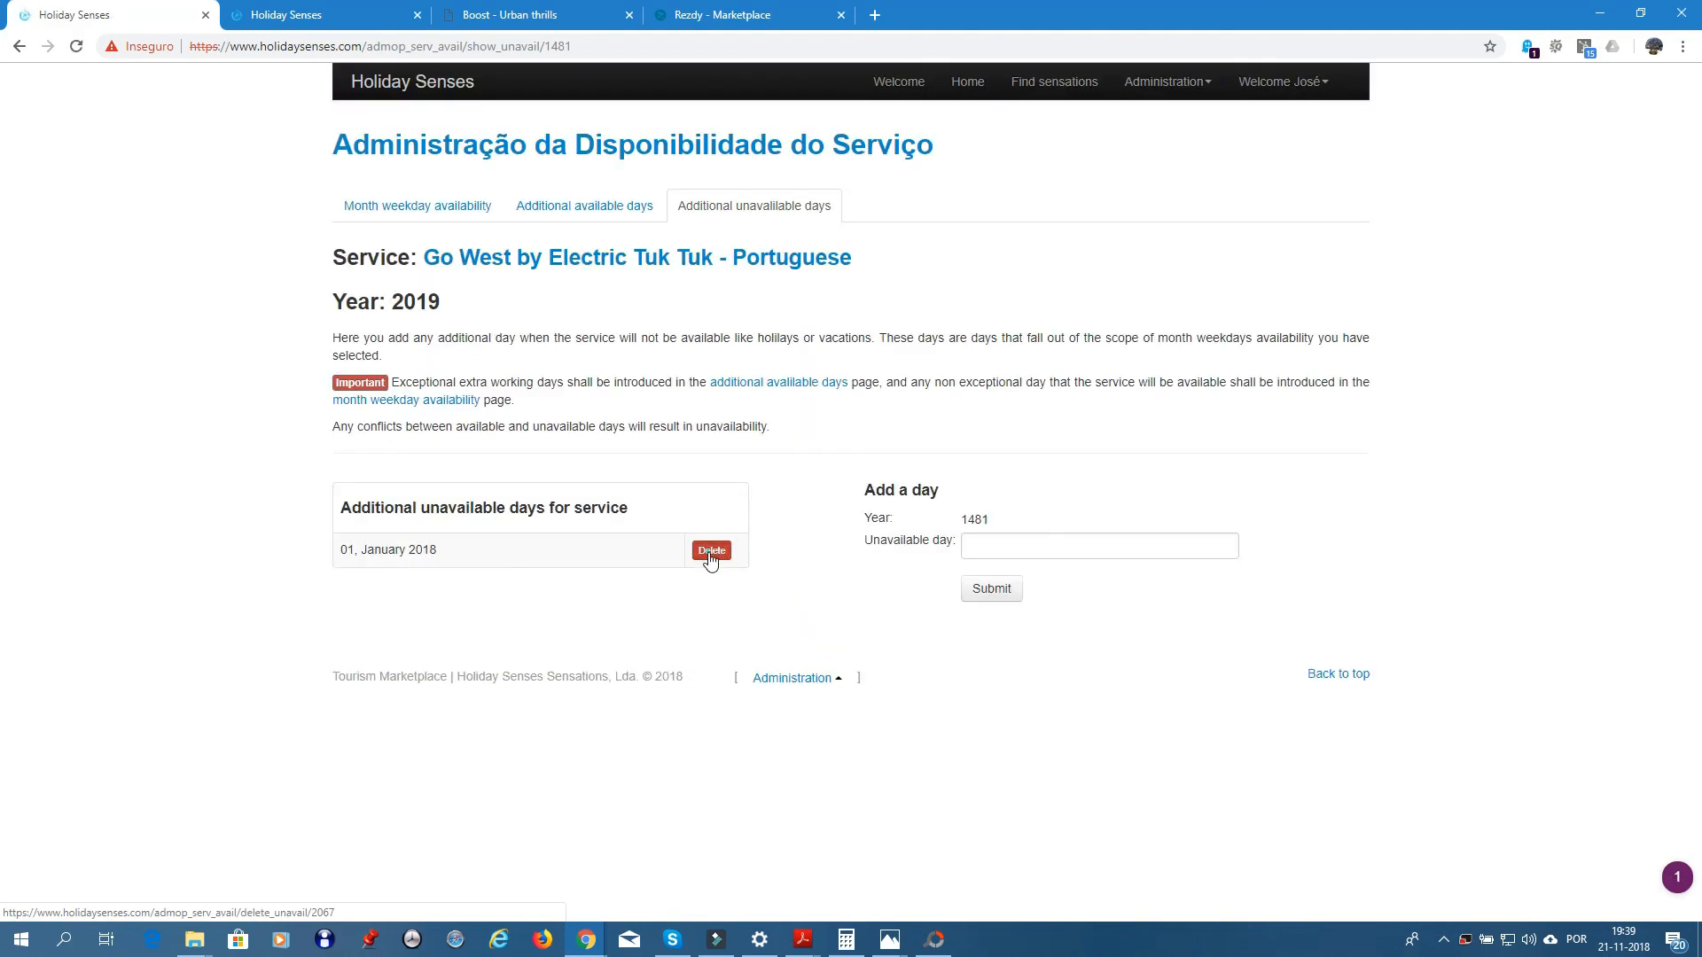
click(1045, 544)
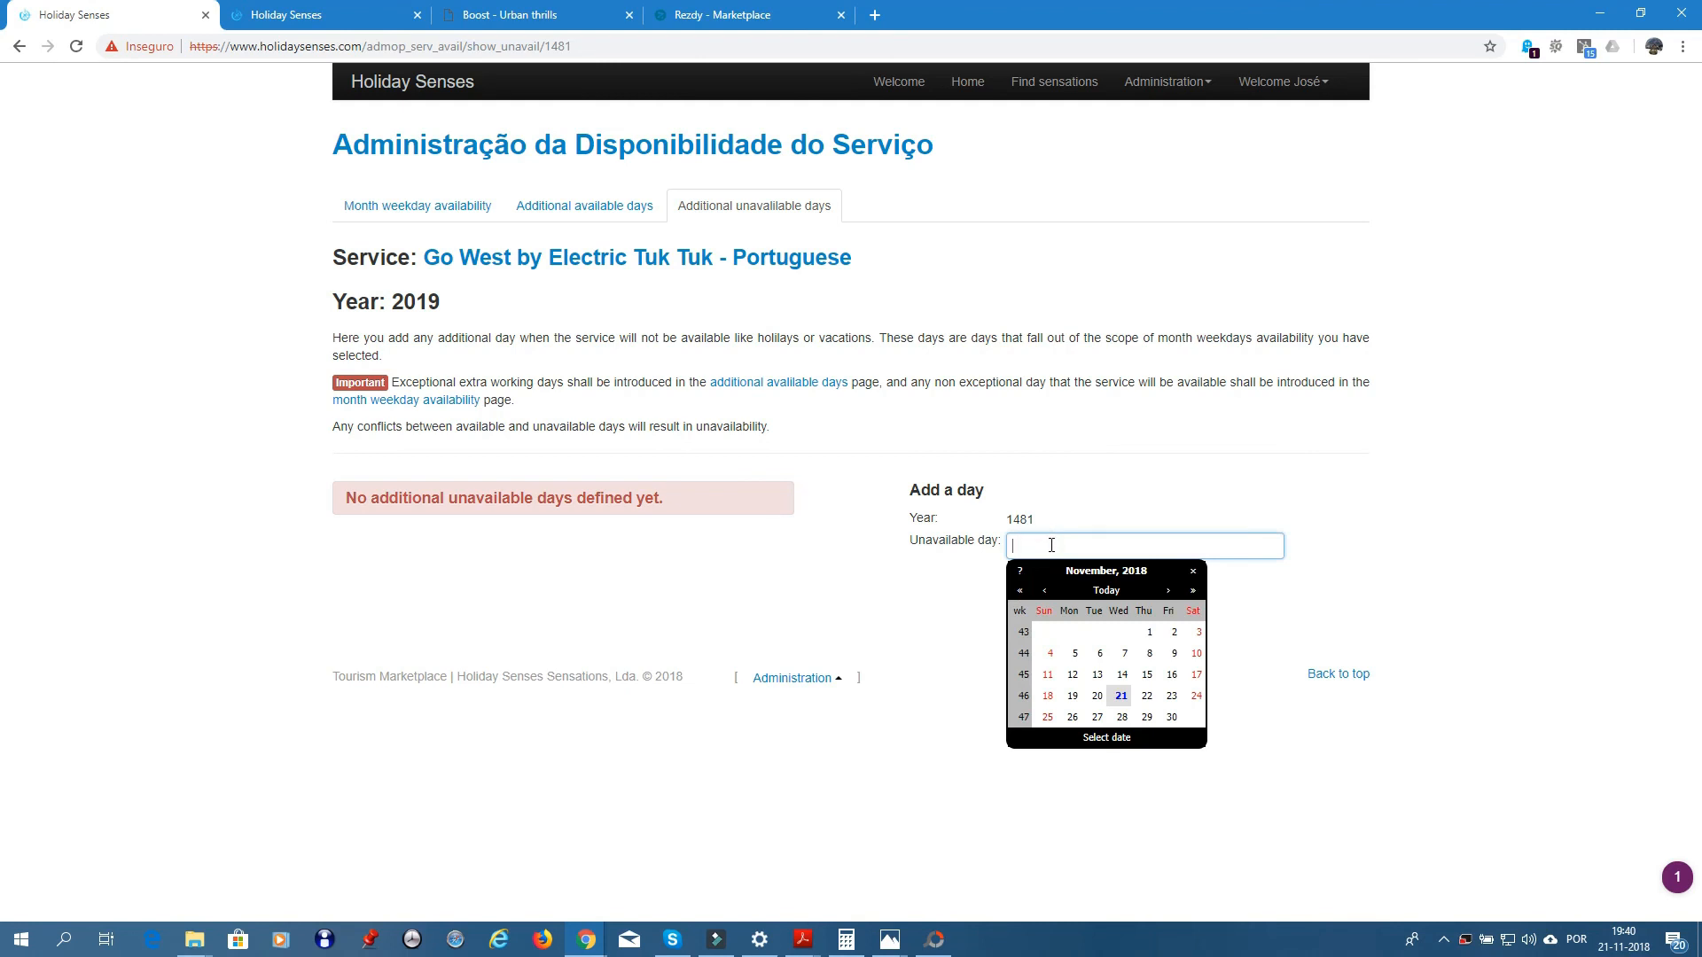
click(1046, 590)
click(1046, 590)
click(1046, 591)
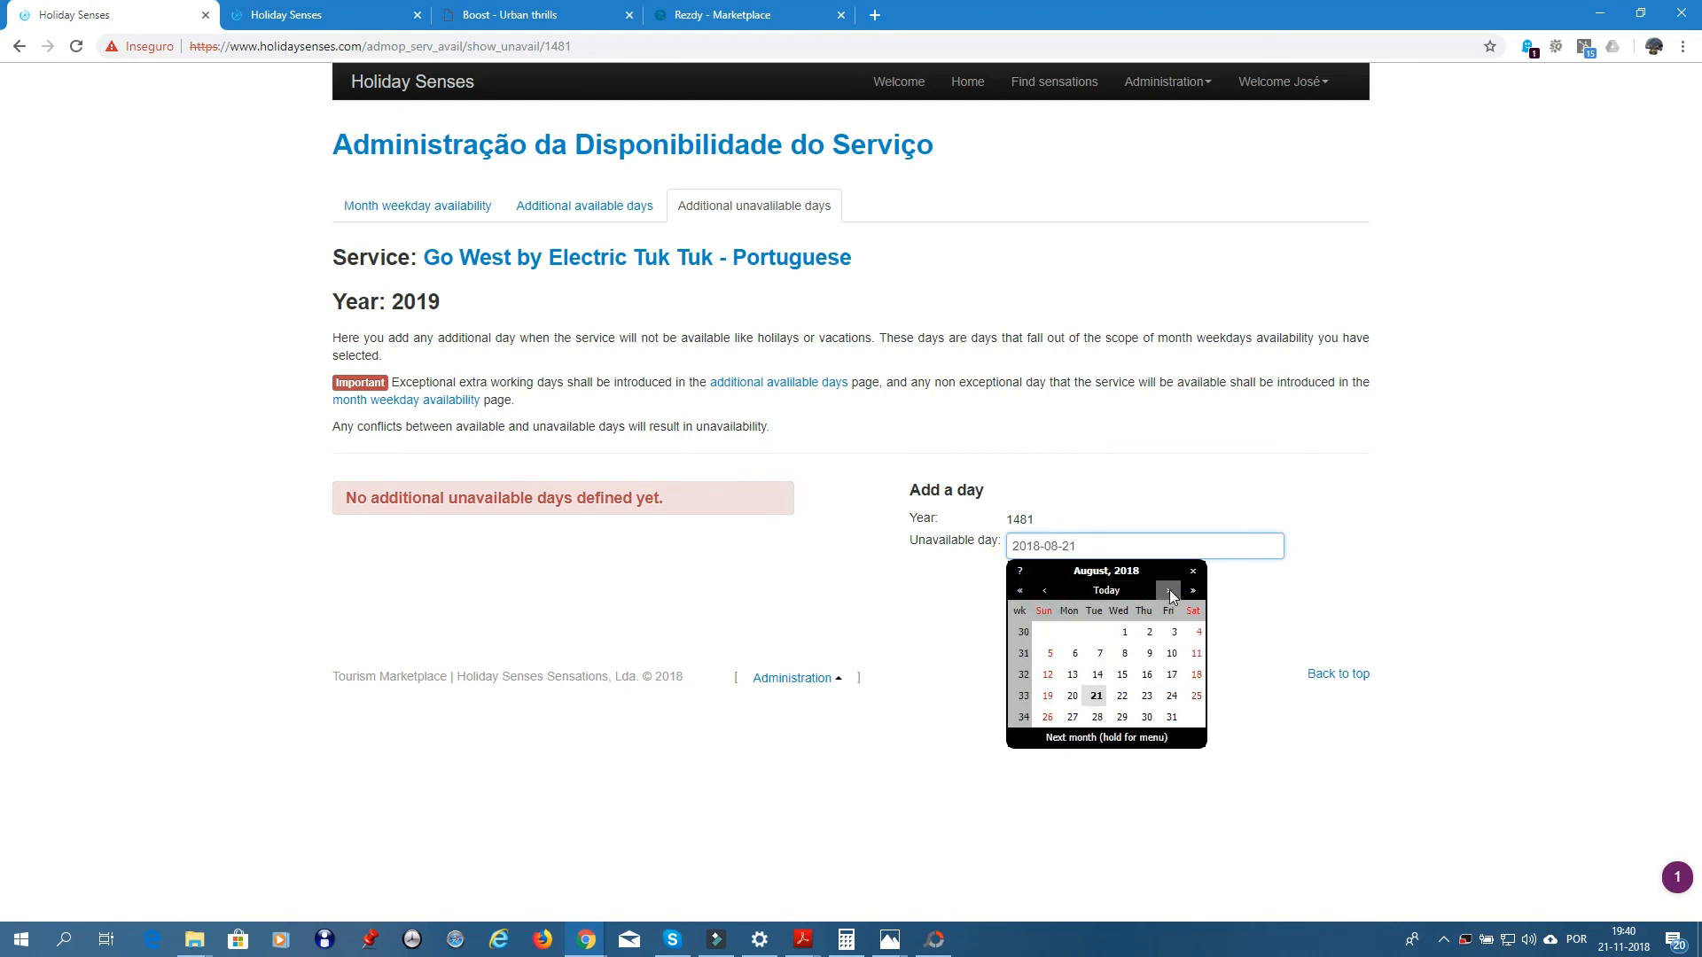
click(1169, 590)
click(1169, 591)
click(1168, 591)
click(1168, 590)
click(1168, 590)
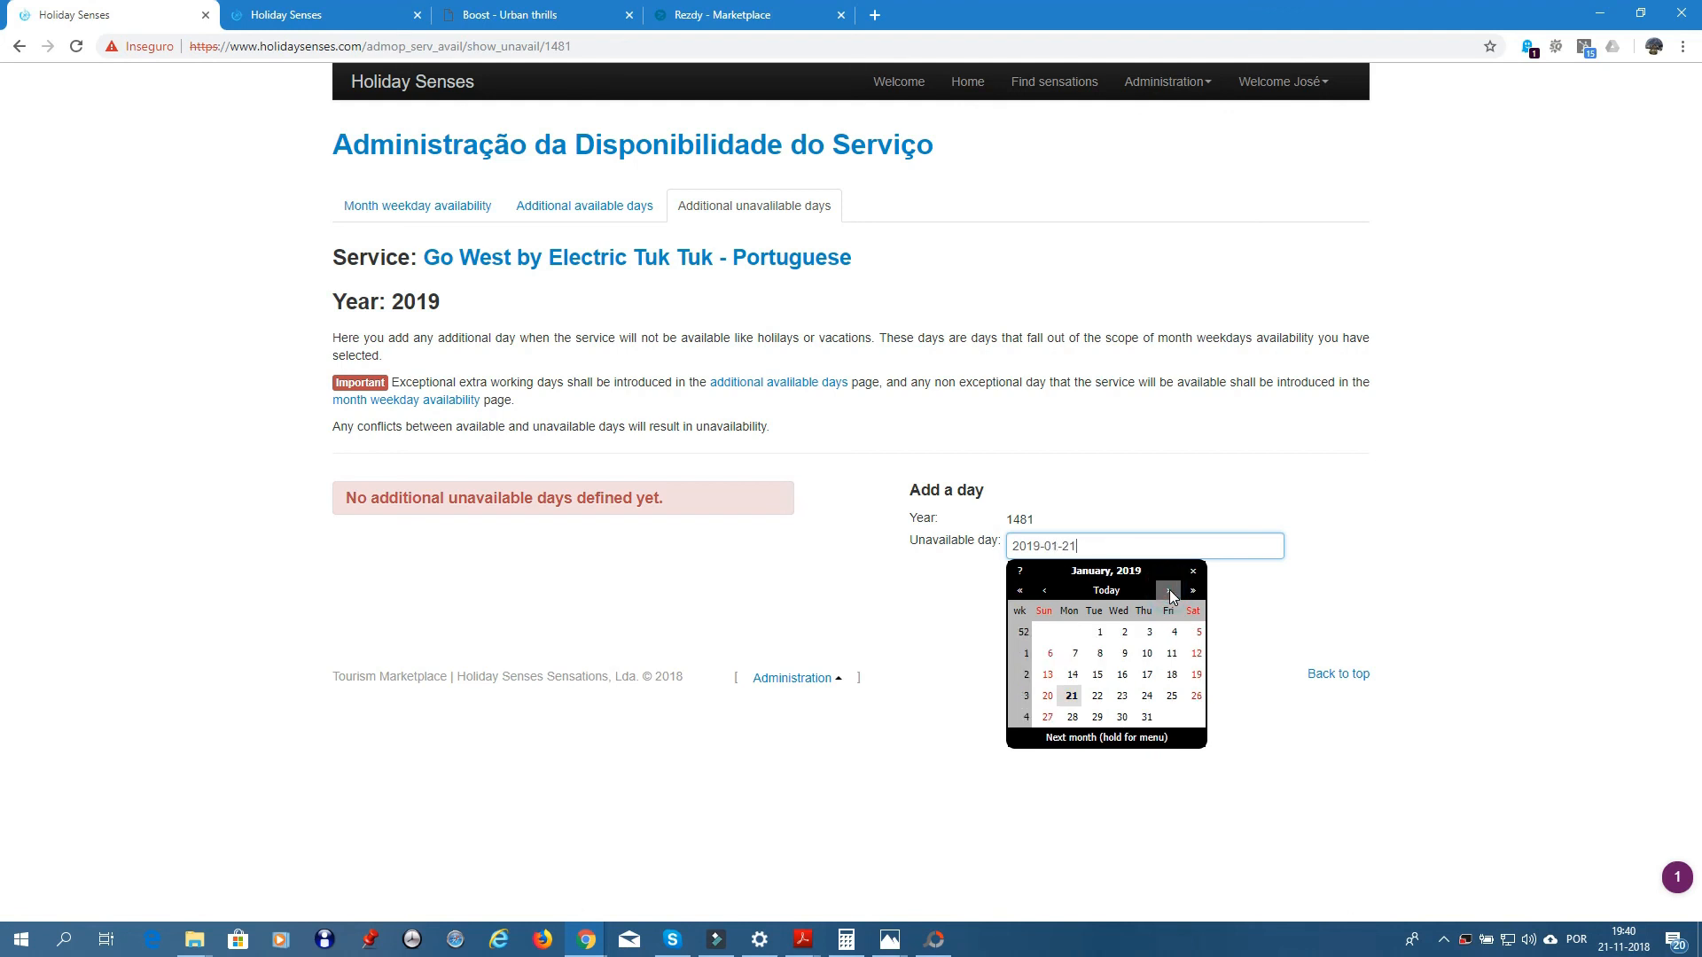
click(1099, 632)
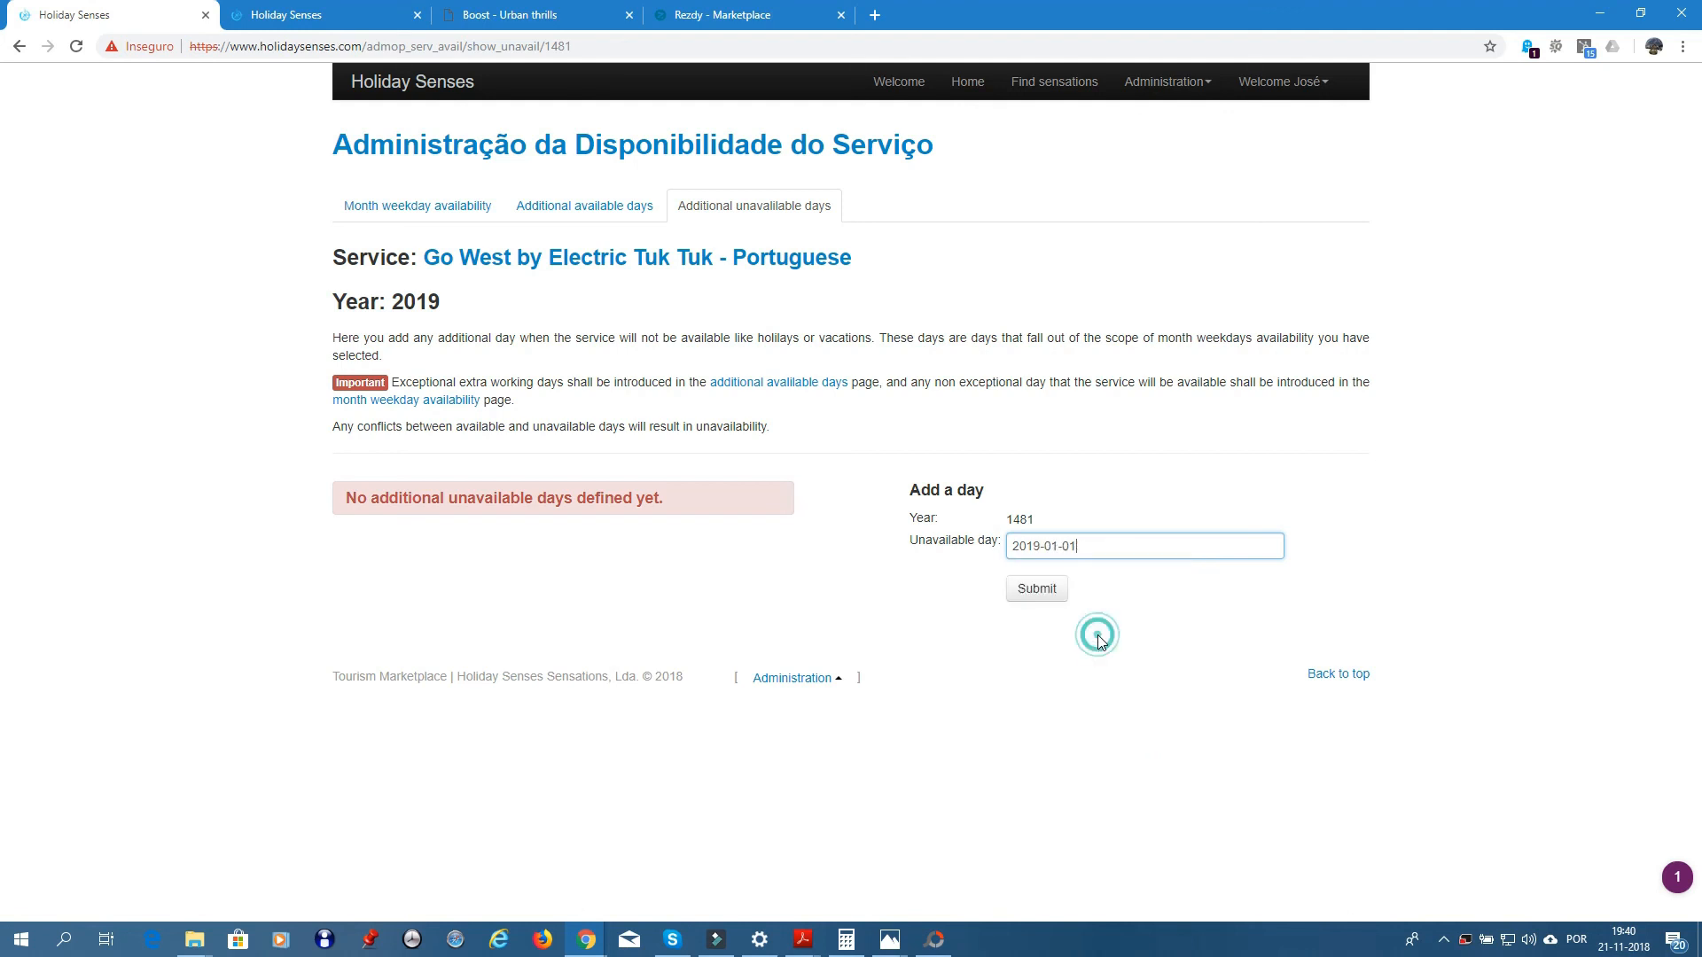
click(1039, 593)
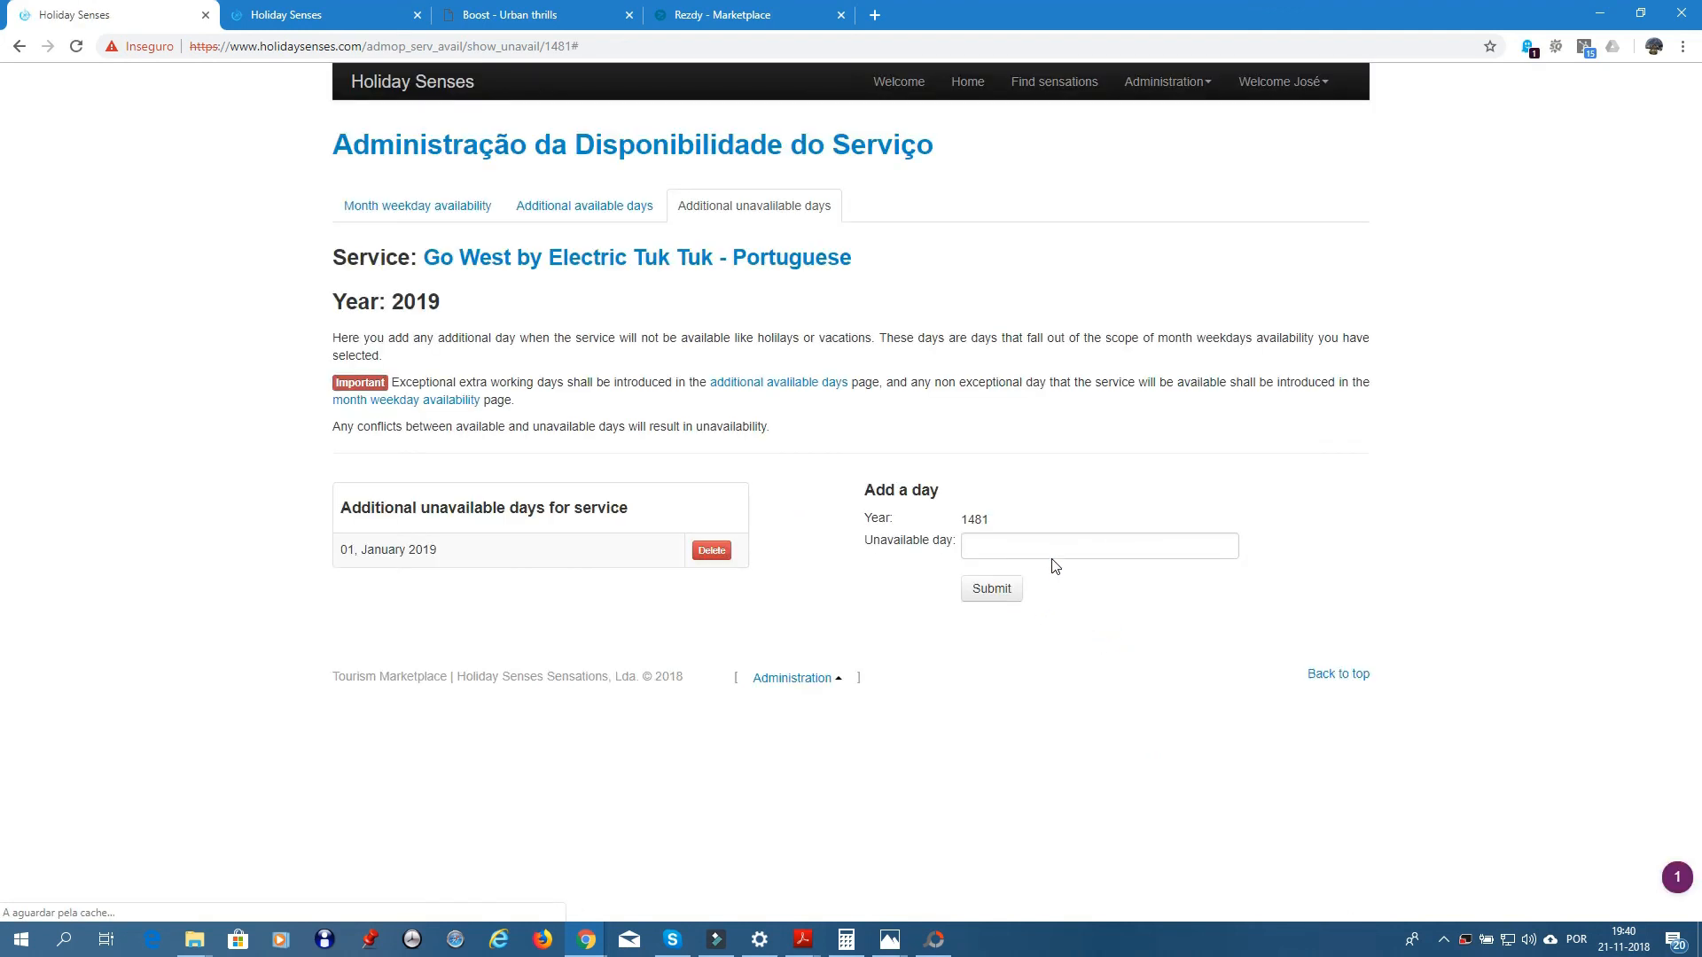
- Add 13 June 2019 as an unavailable day
click(1026, 547)
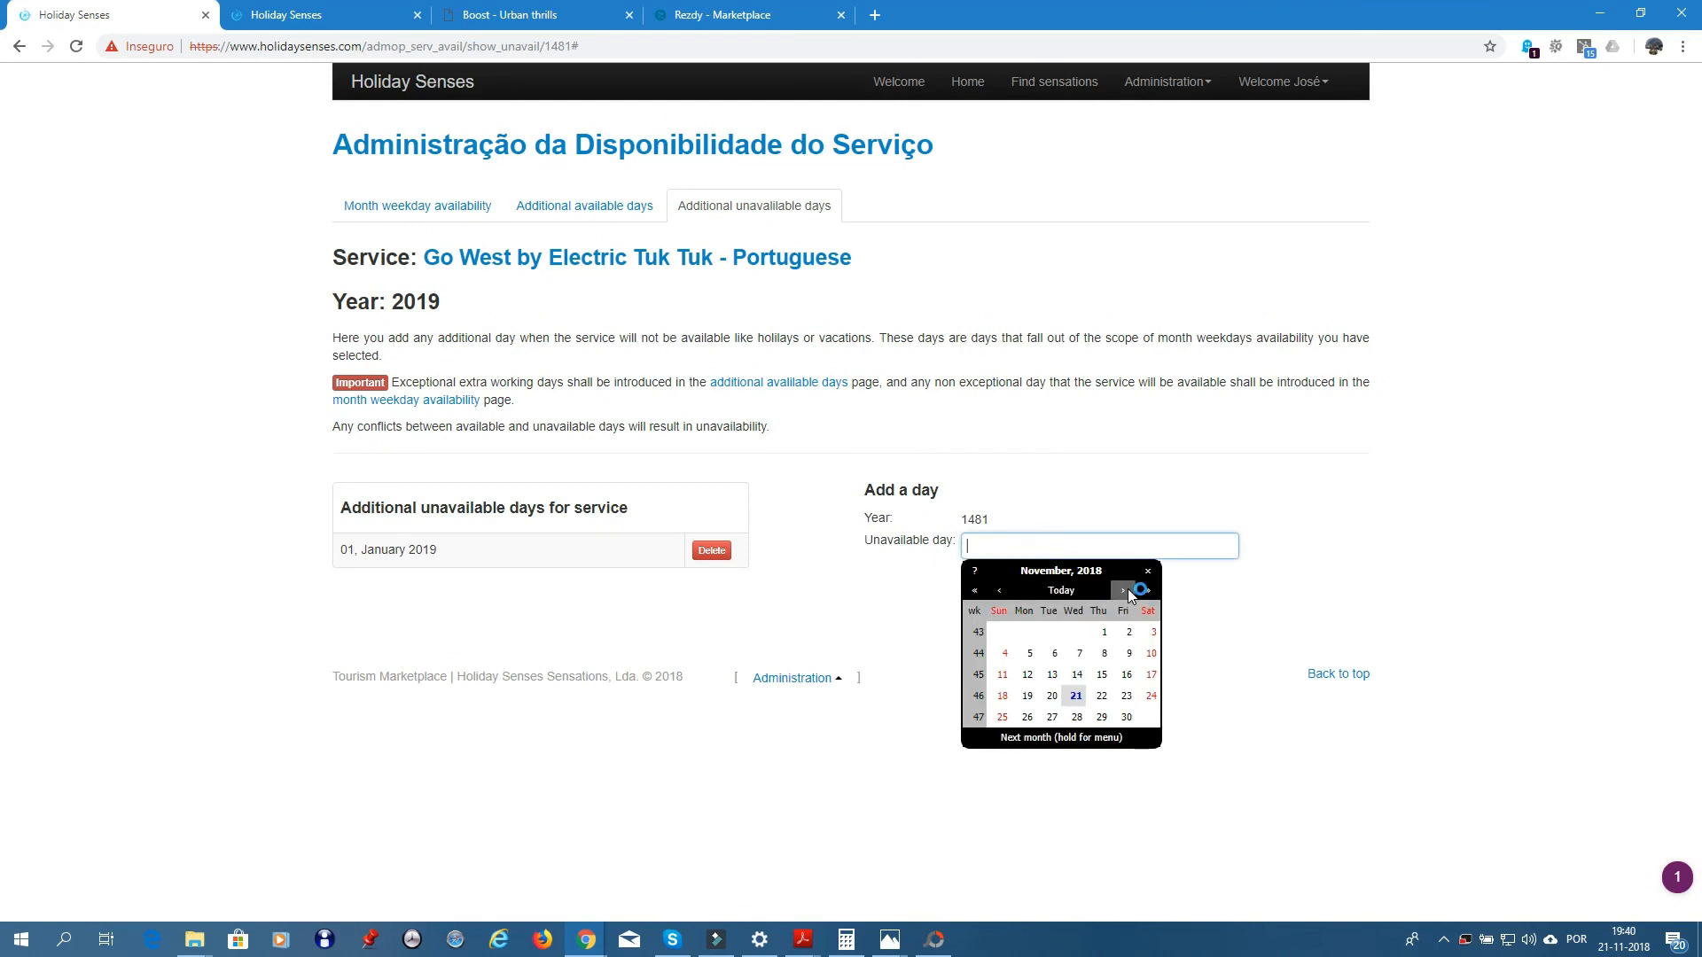
click(1125, 589)
click(1125, 588)
click(1125, 589)
click(1125, 588)
click(1125, 588)
click(1124, 589)
click(1124, 589)
click(1126, 591)
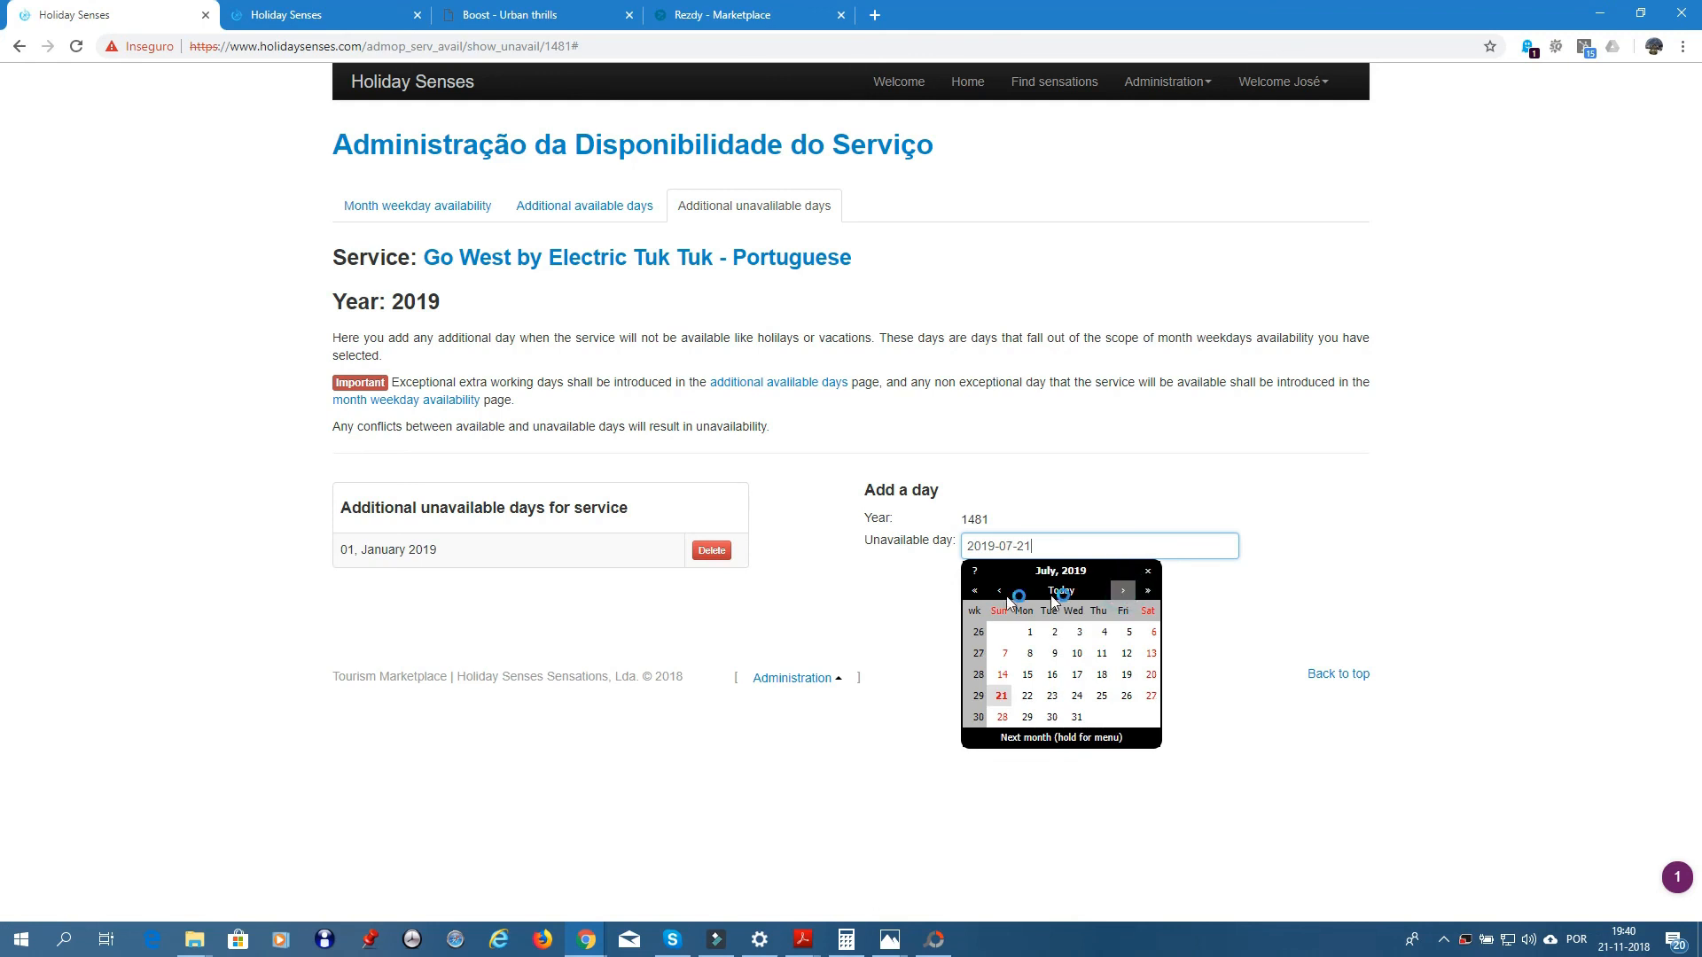
click(1000, 591)
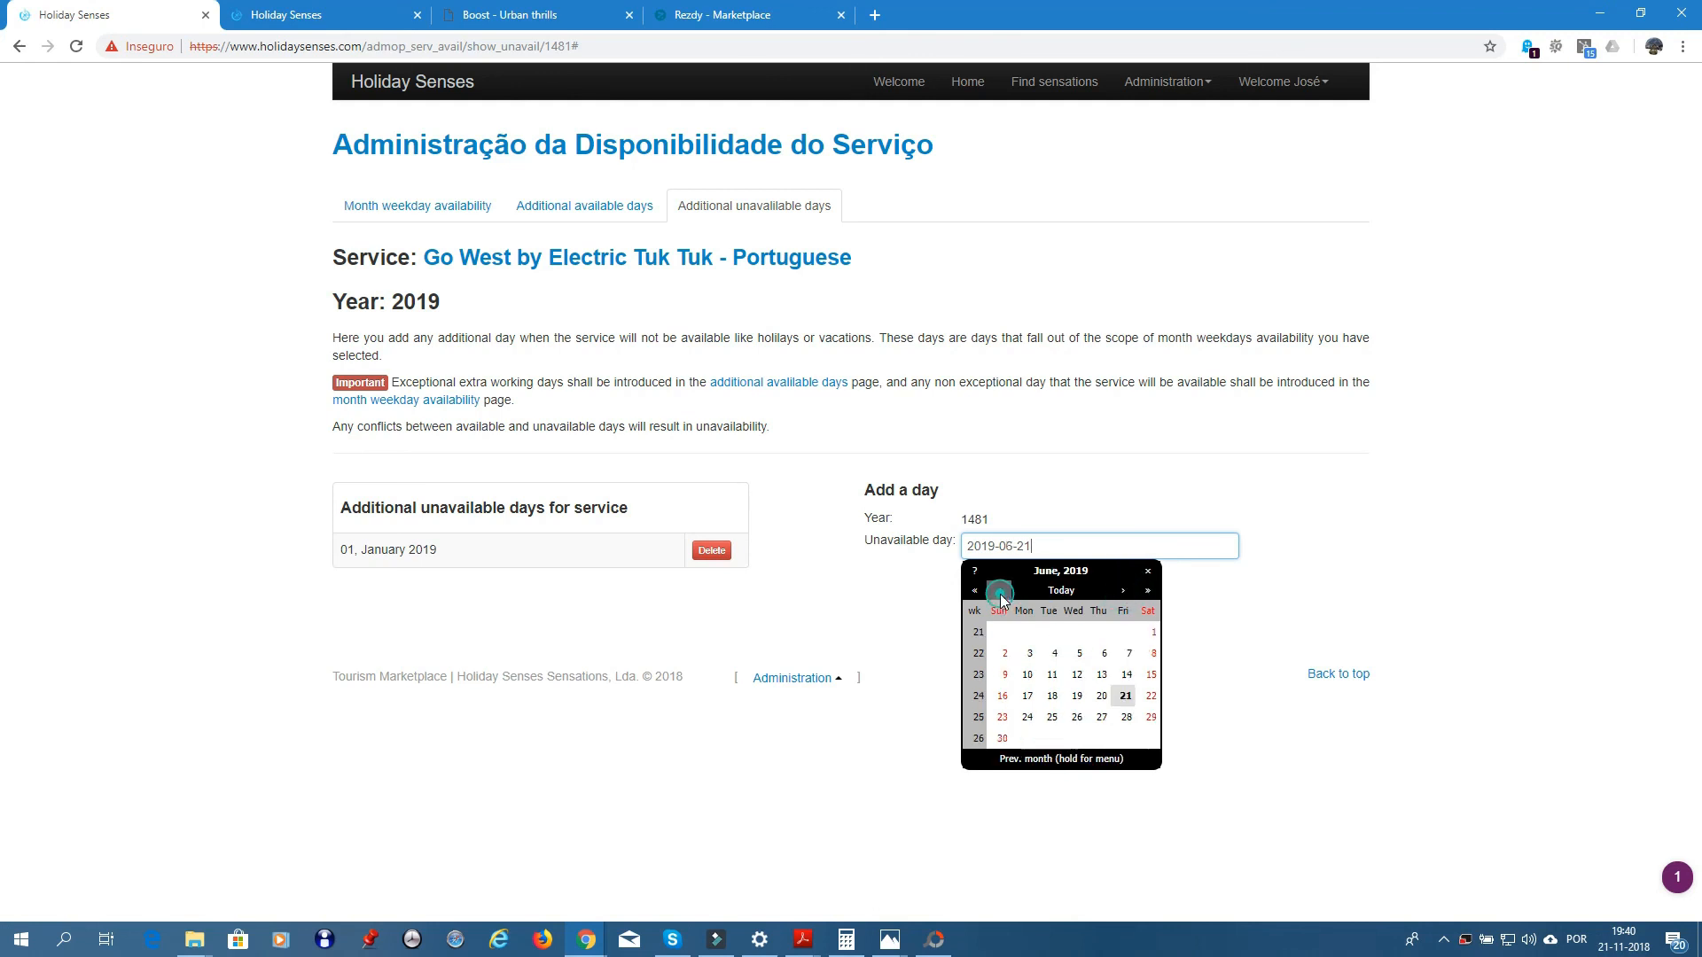
click(1102, 677)
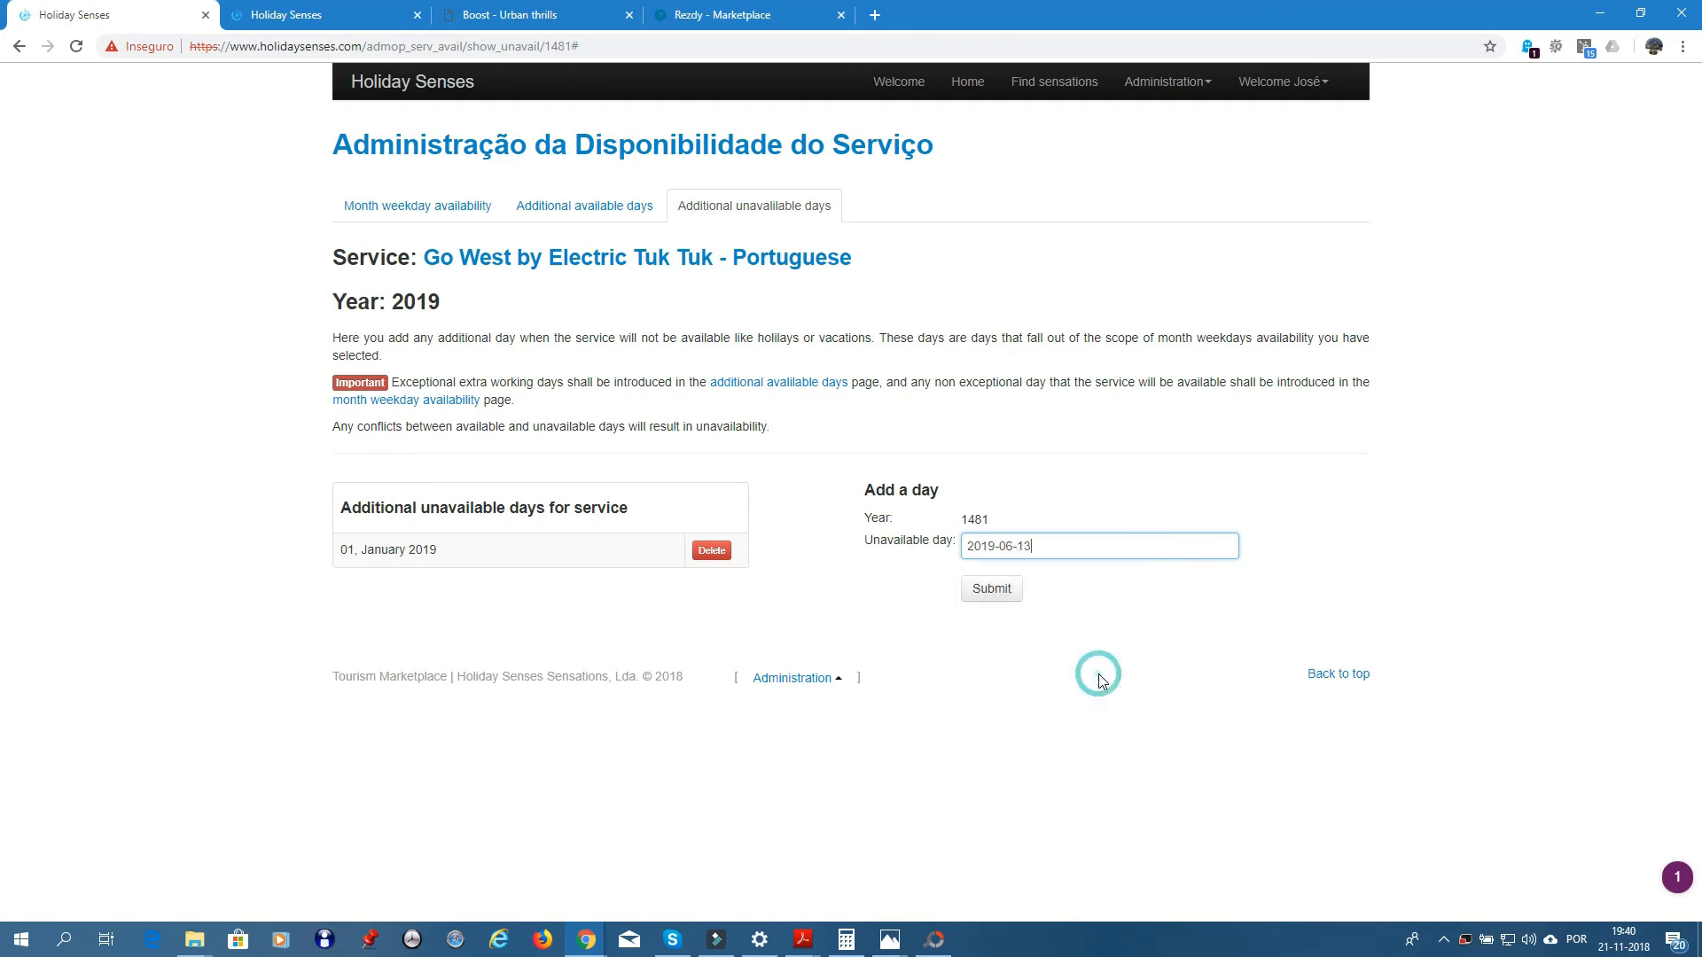
click(986, 588)
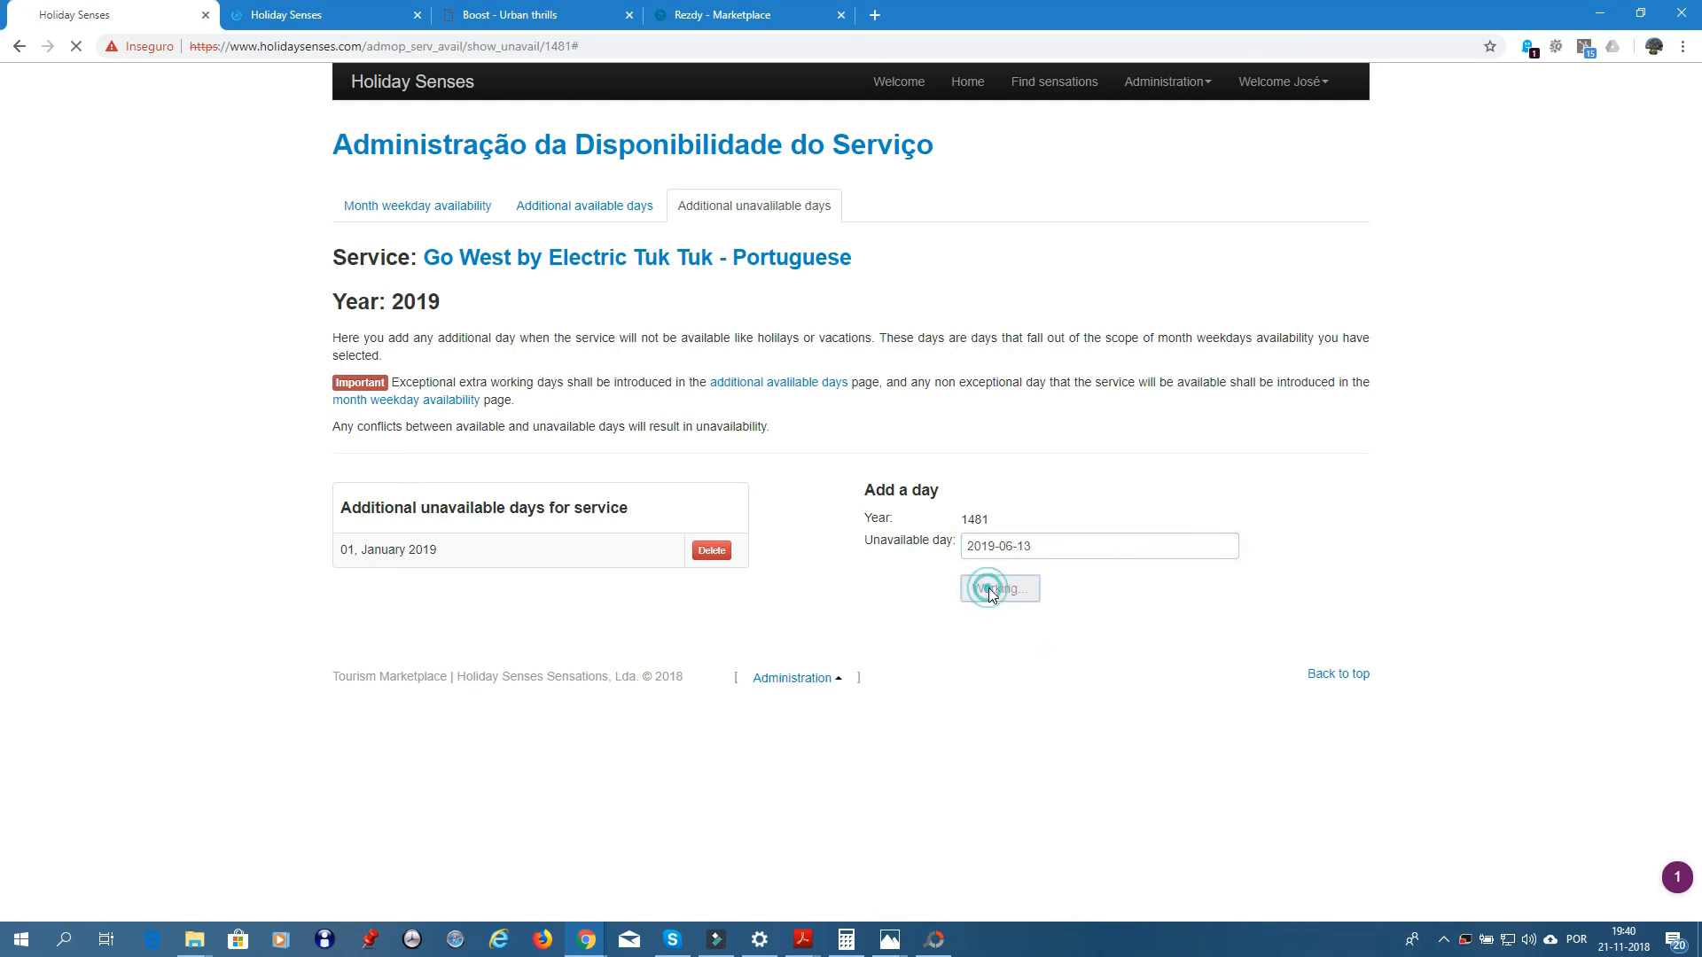
- Add 25 December 2019 as an unavailable day, then go back to the year choice
click(1018, 547)
click(1123, 590)
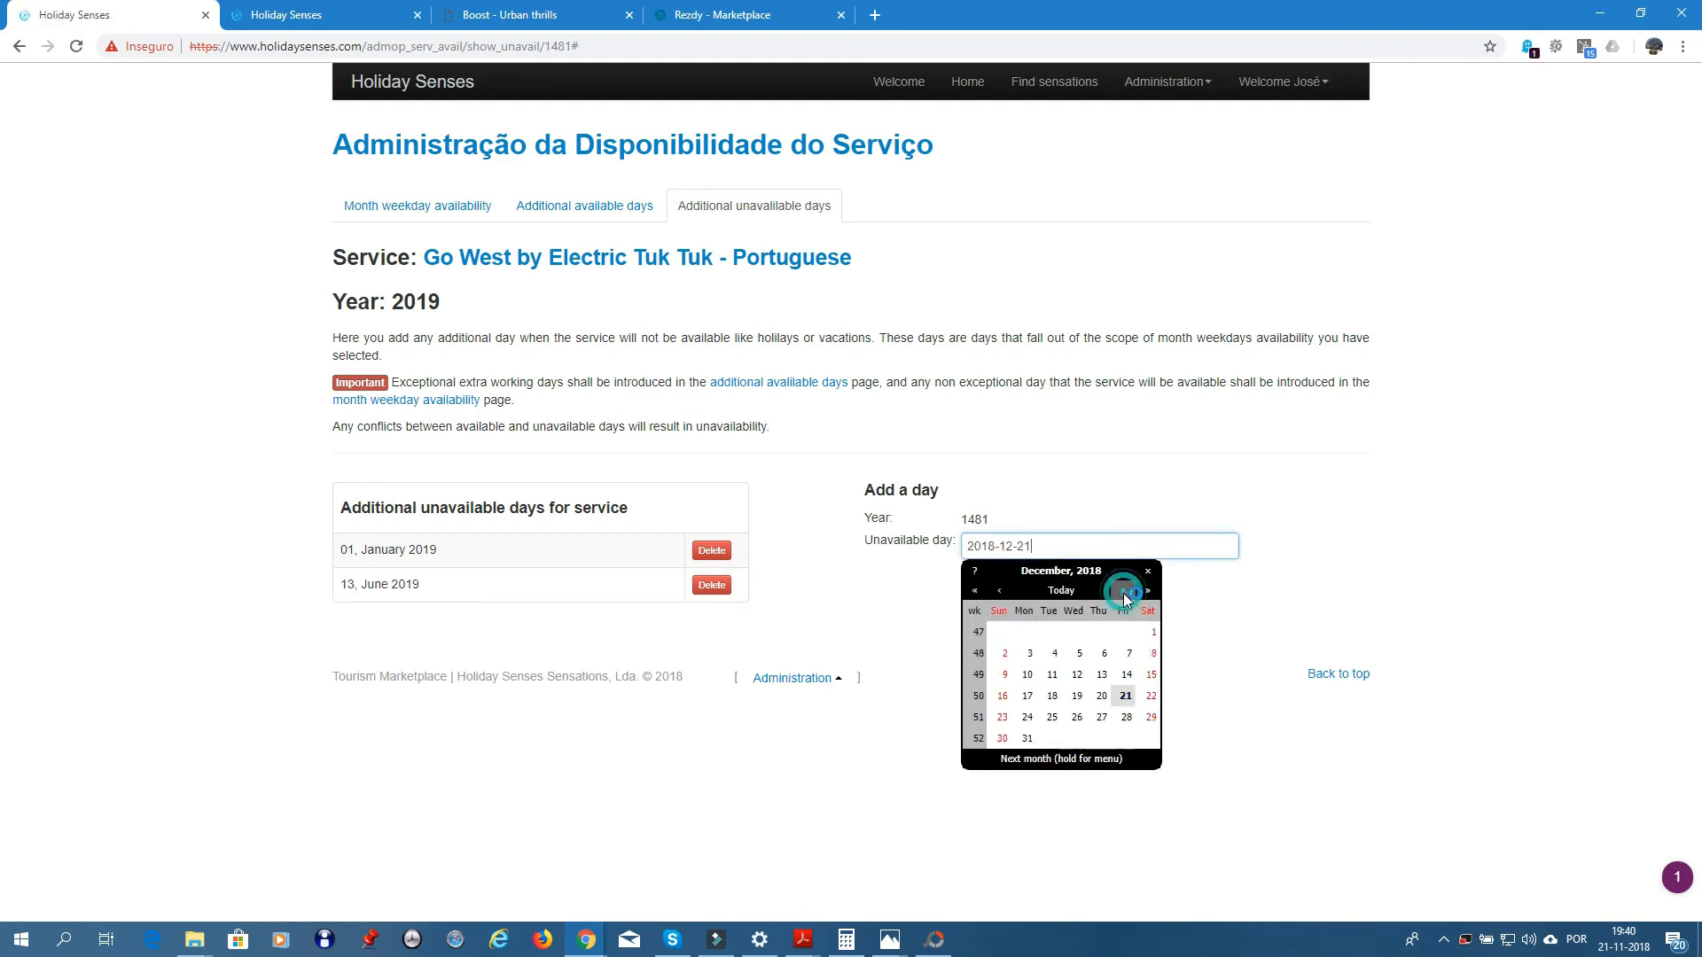
click(1123, 590)
click(1123, 590)
click(1123, 591)
click(1123, 591)
click(1123, 591)
click(1123, 591)
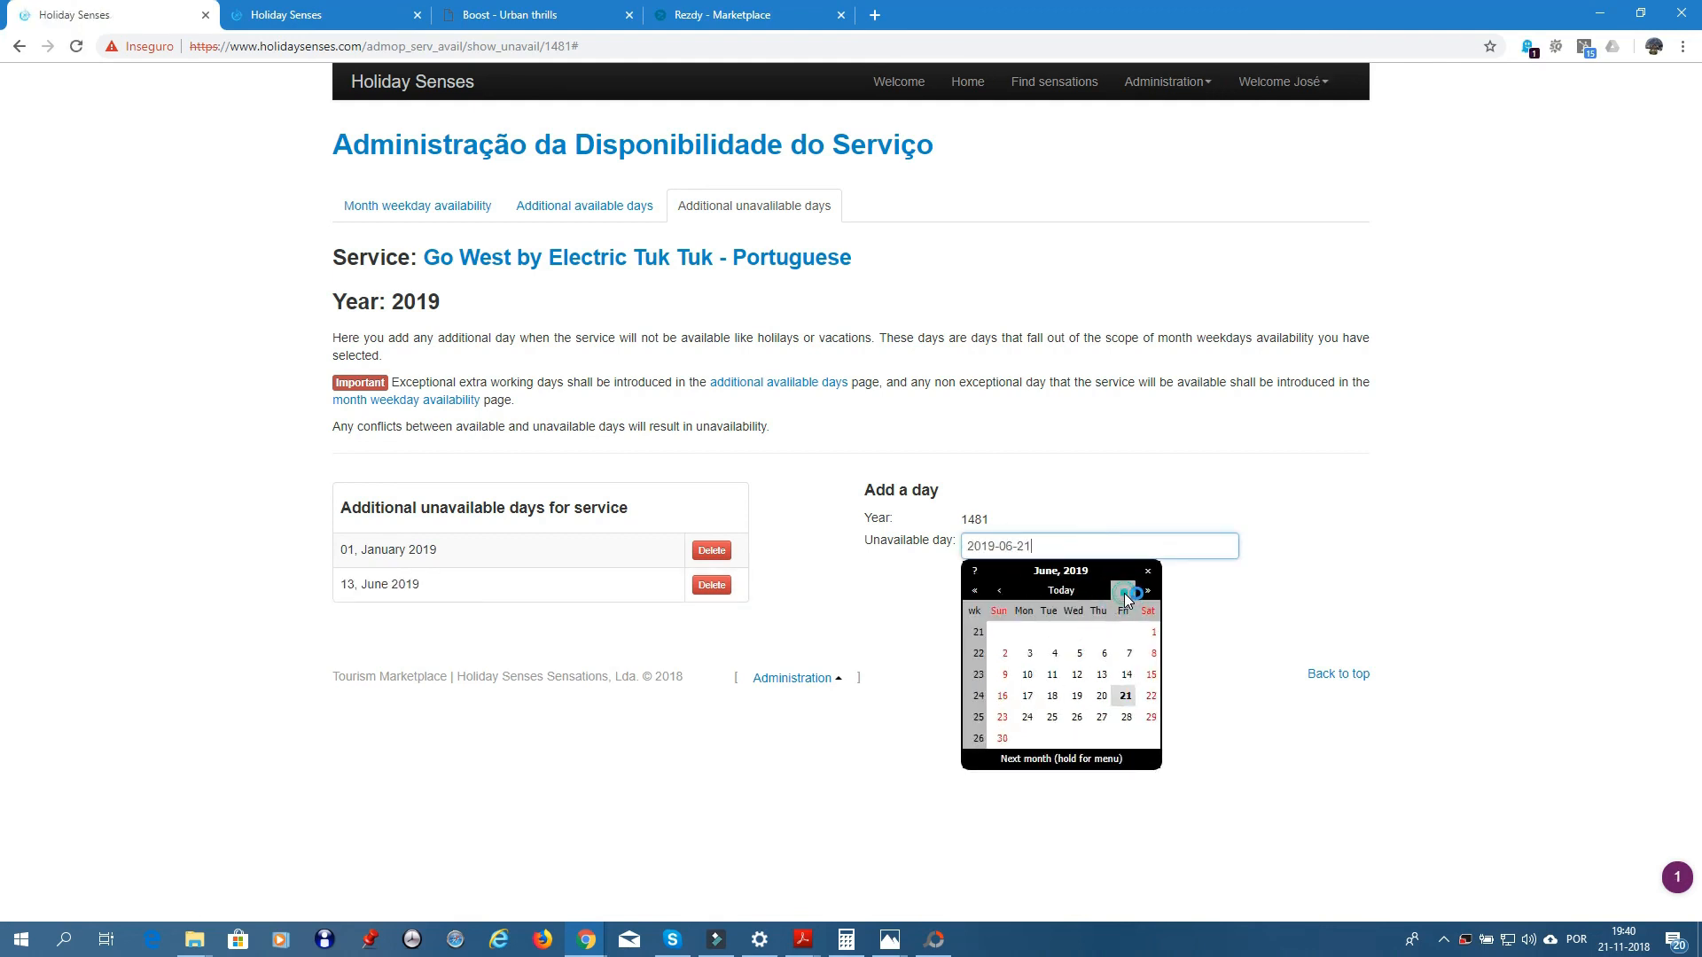
click(1123, 591)
click(1123, 591)
click(1123, 591)
click(1123, 591)
click(1123, 591)
click(1123, 591)
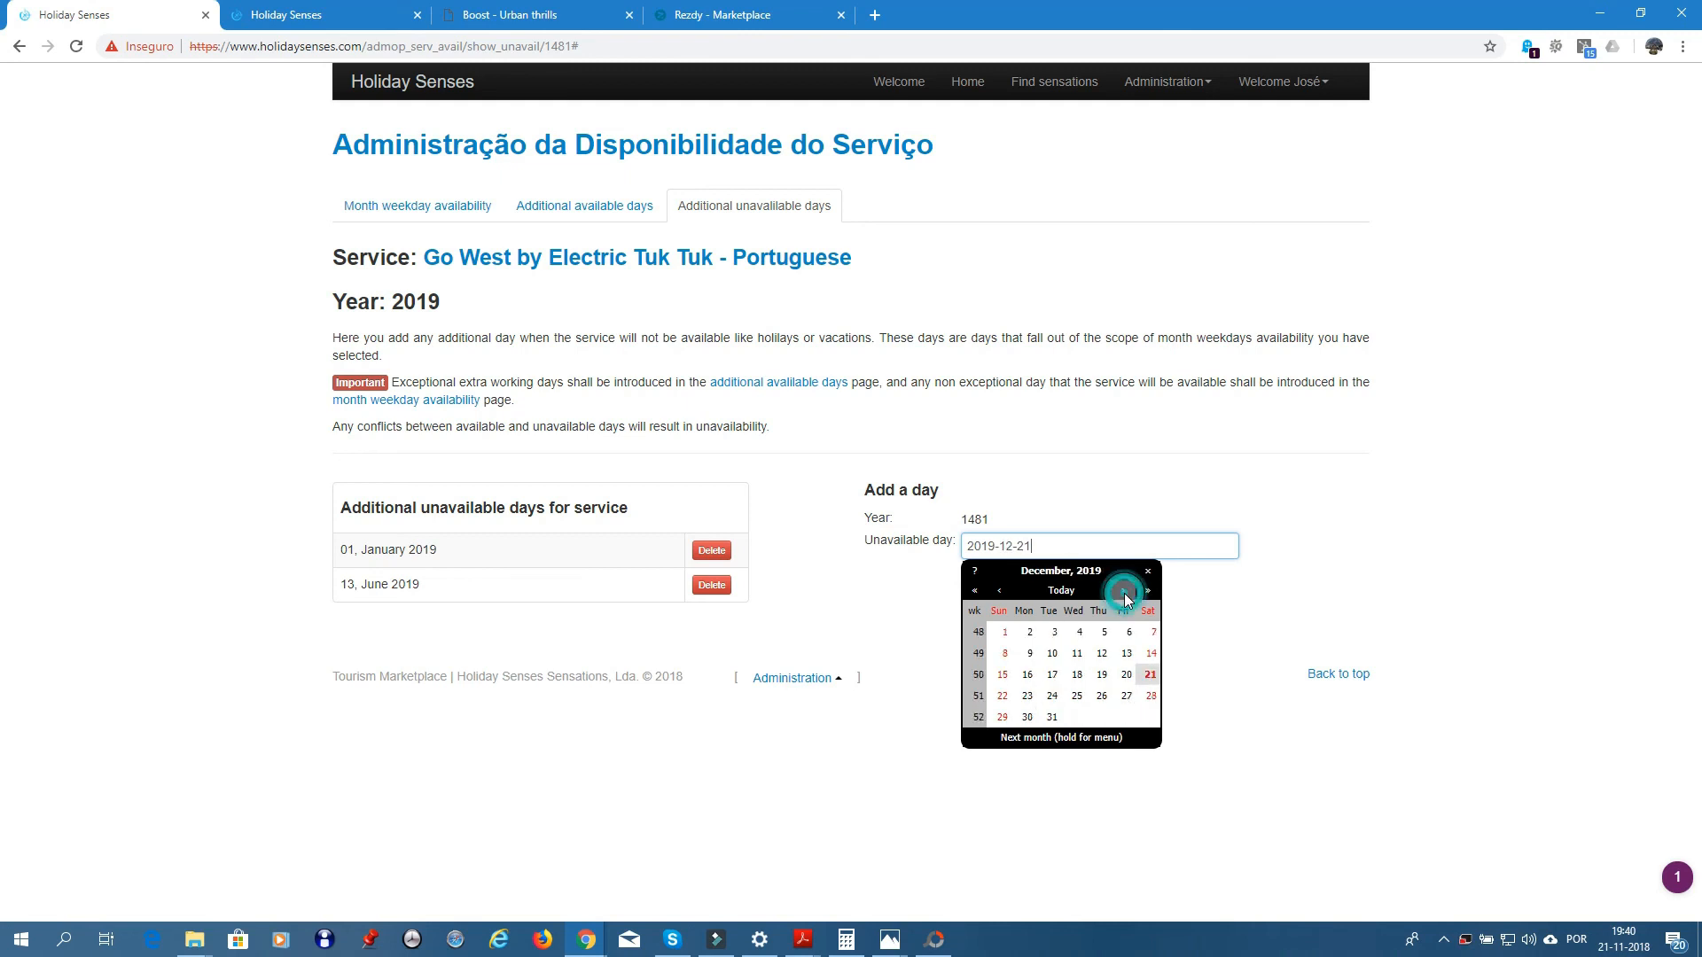
click(1077, 696)
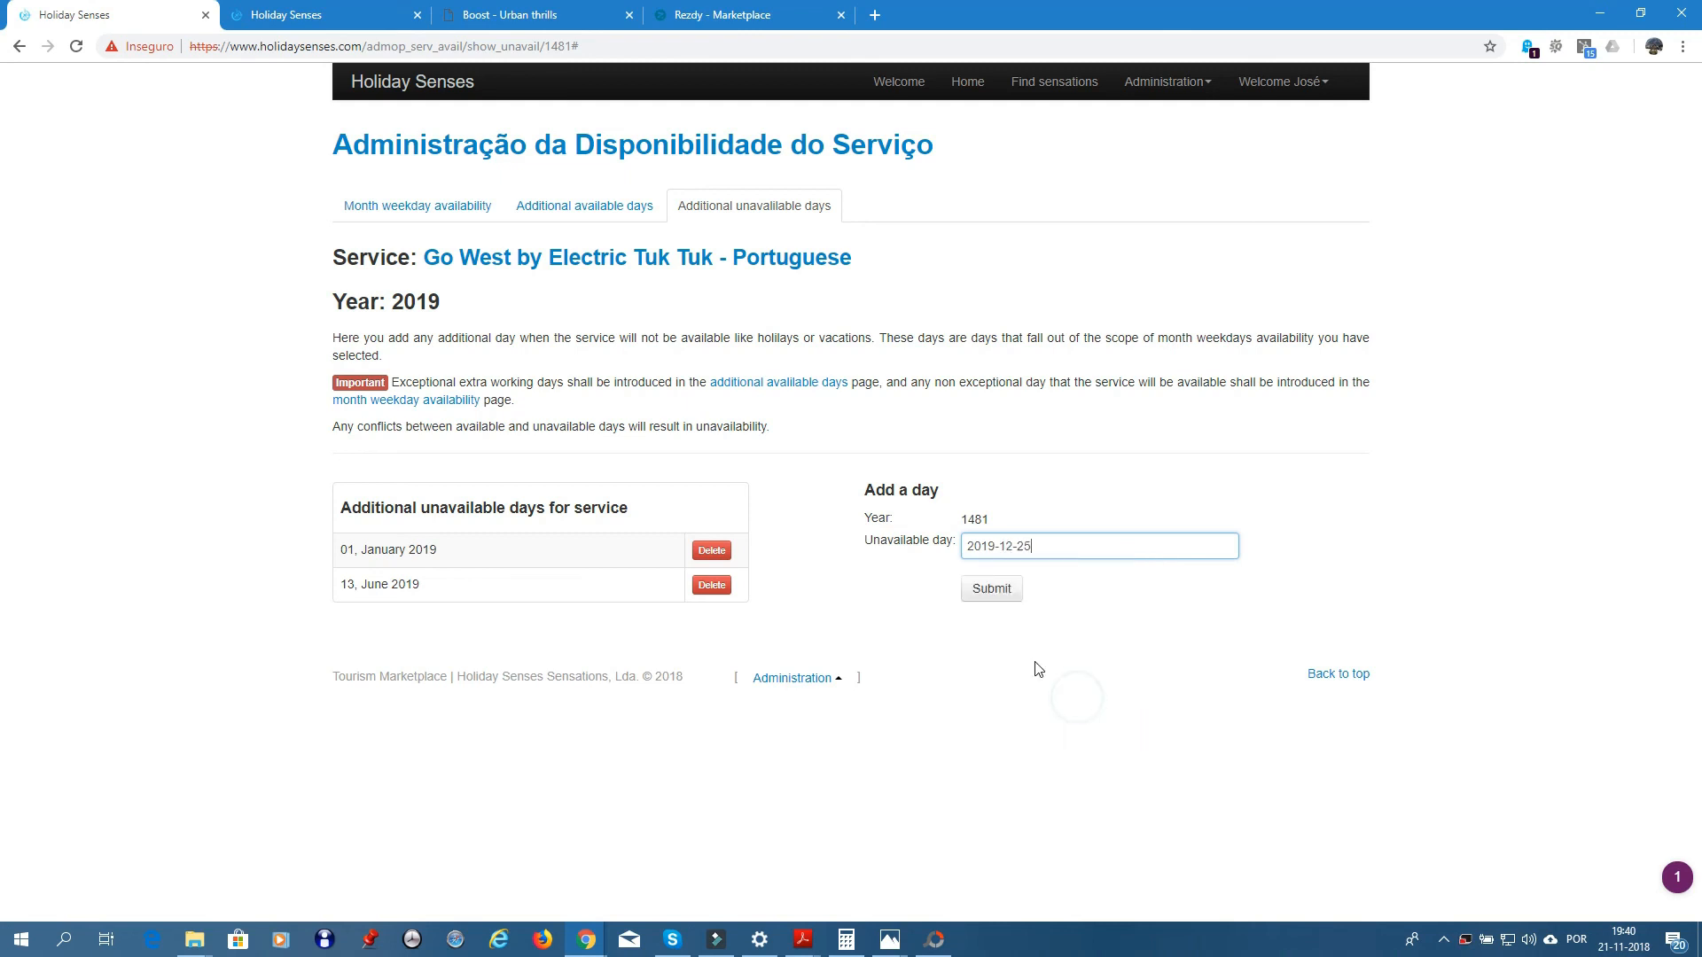
click(997, 592)
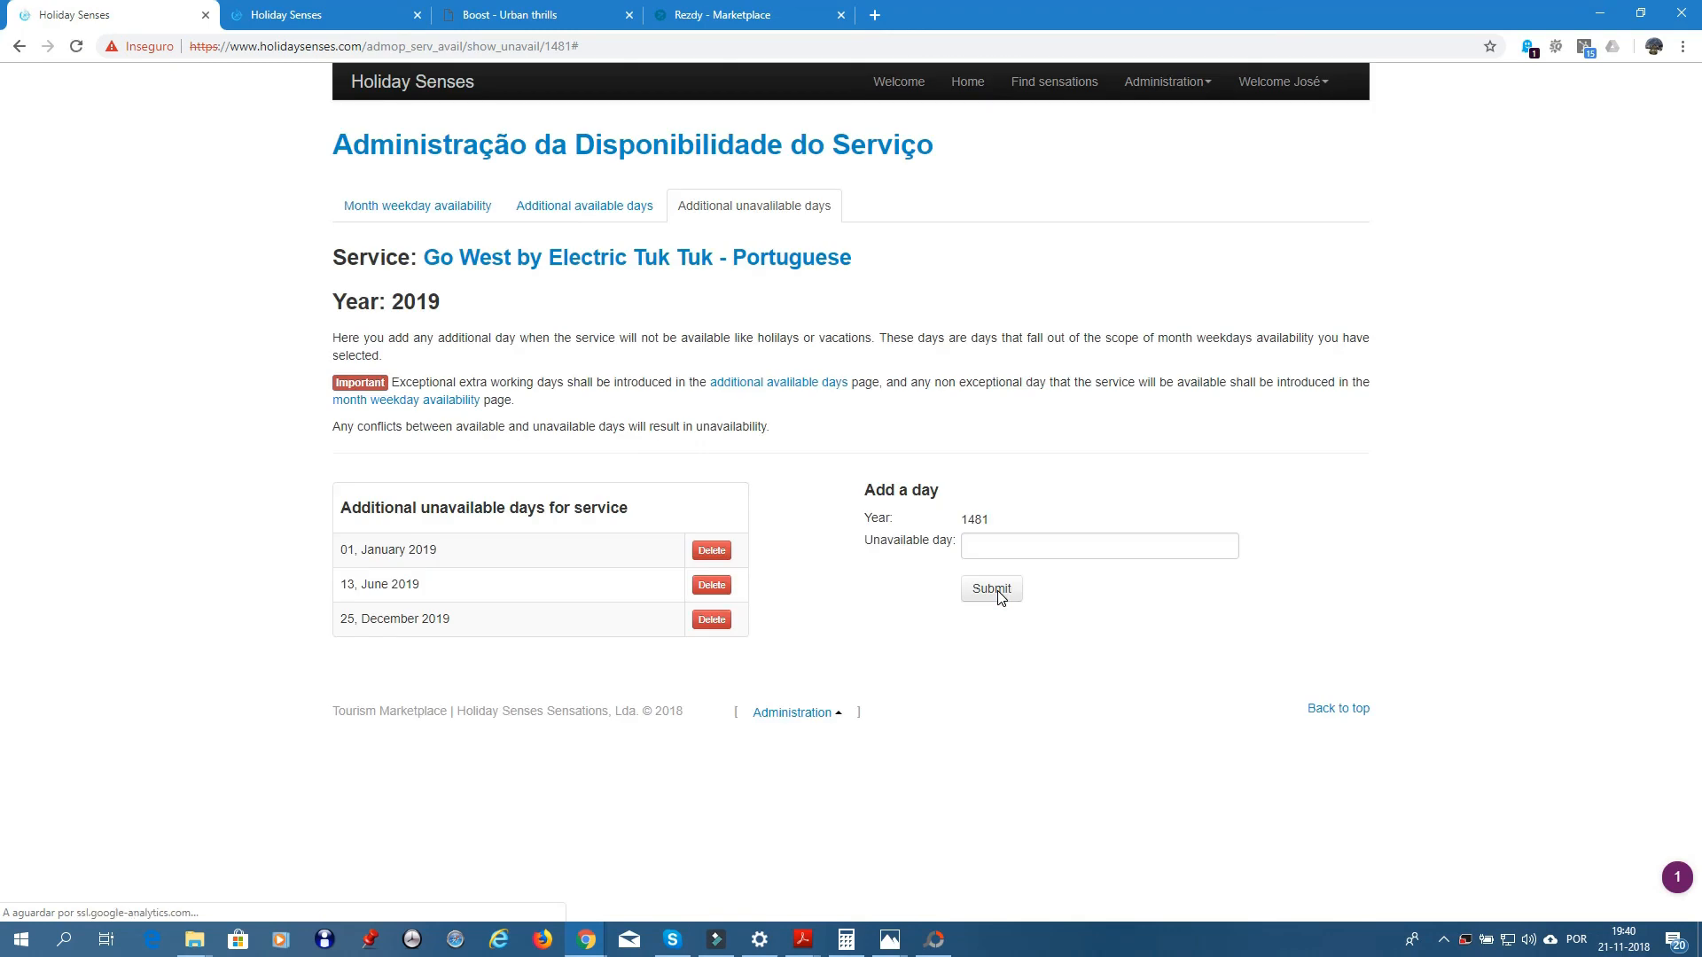
click(564, 146)
- In Go West's 2018 additional unavailable days, add 1 January 2018
click(700, 454)
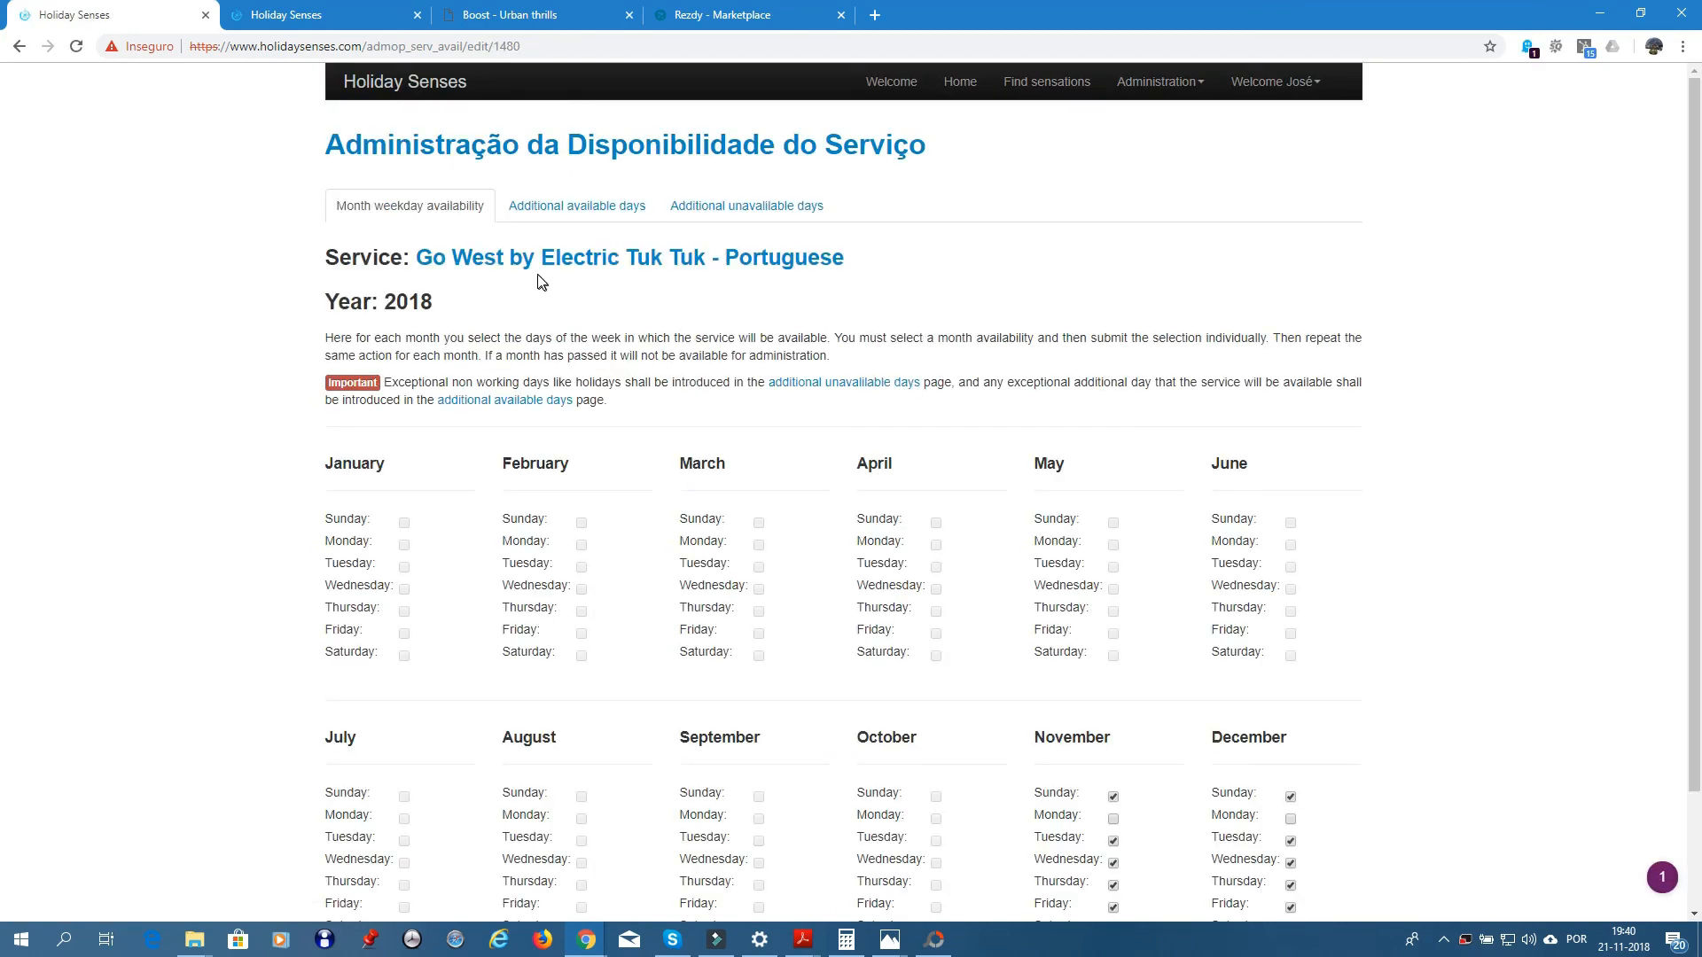
click(754, 213)
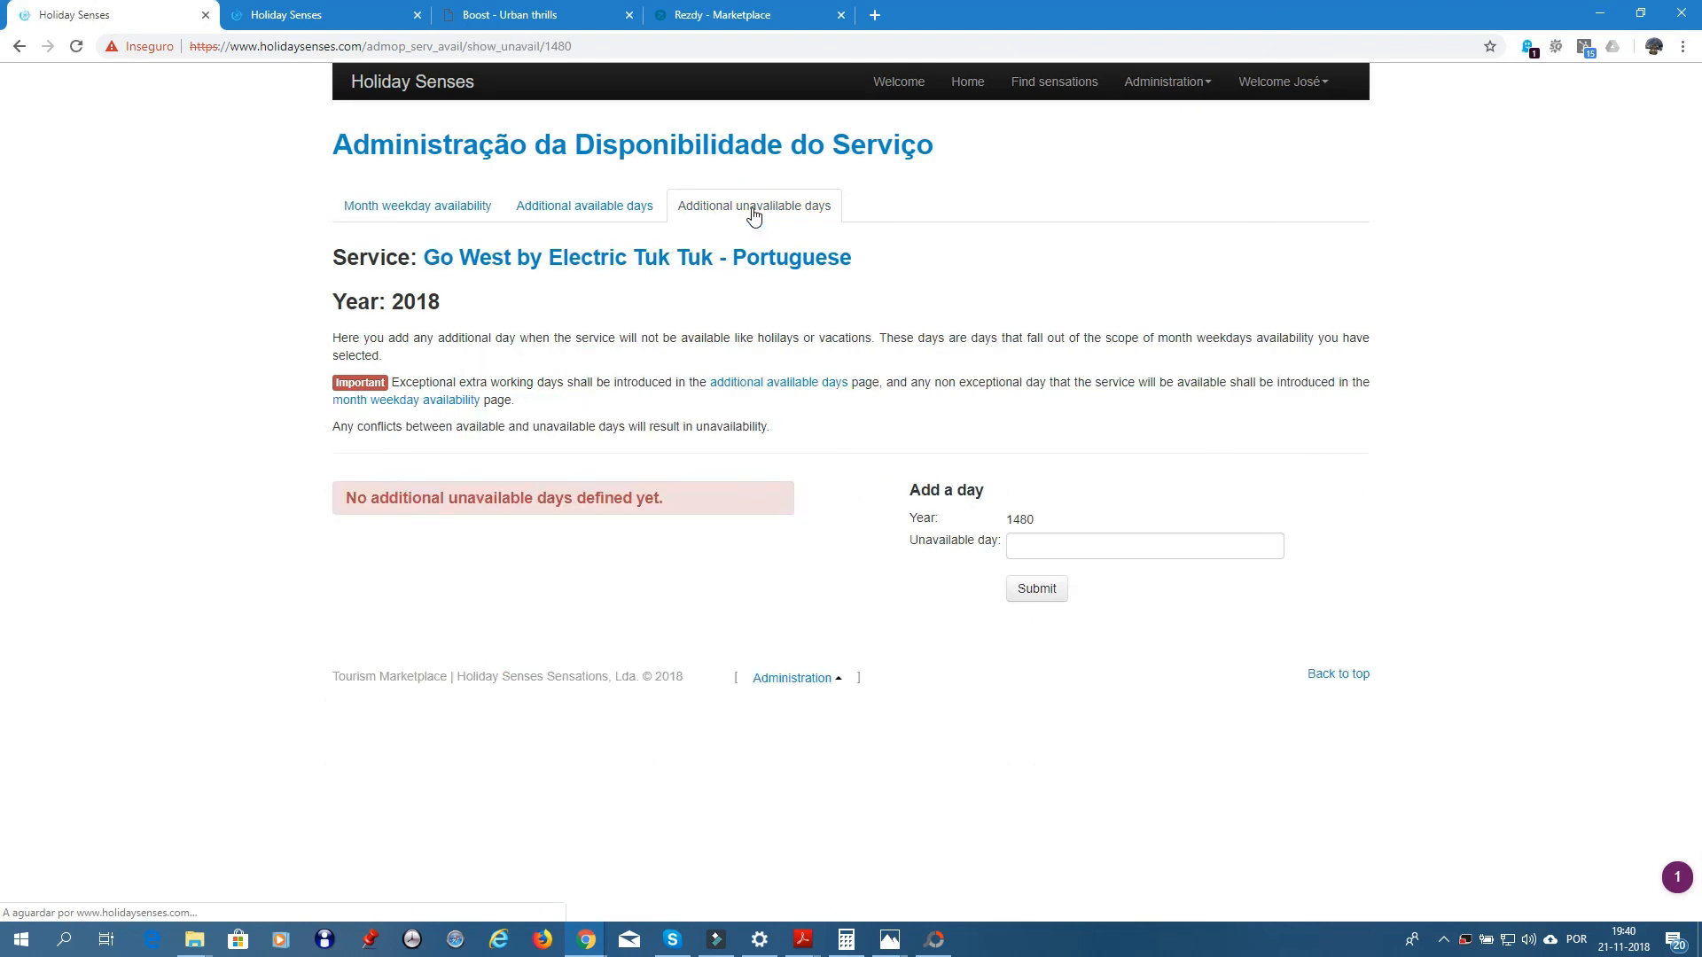
click(1036, 543)
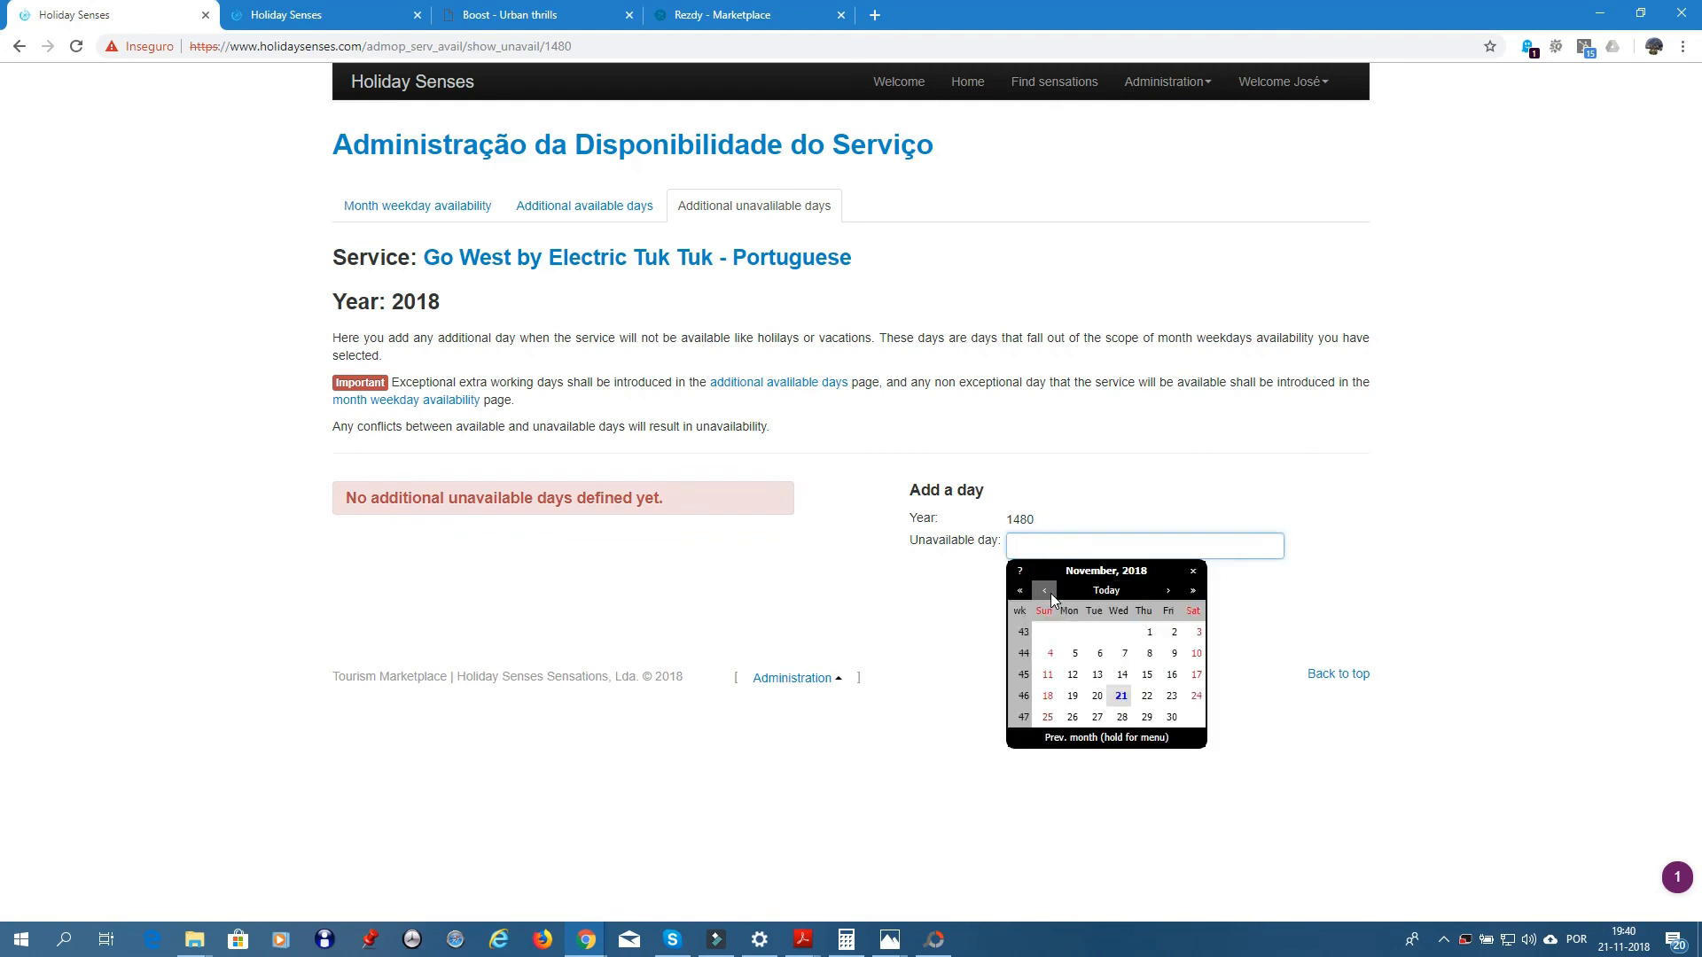
click(1050, 595)
click(1050, 595)
click(1050, 594)
click(1050, 595)
click(1050, 595)
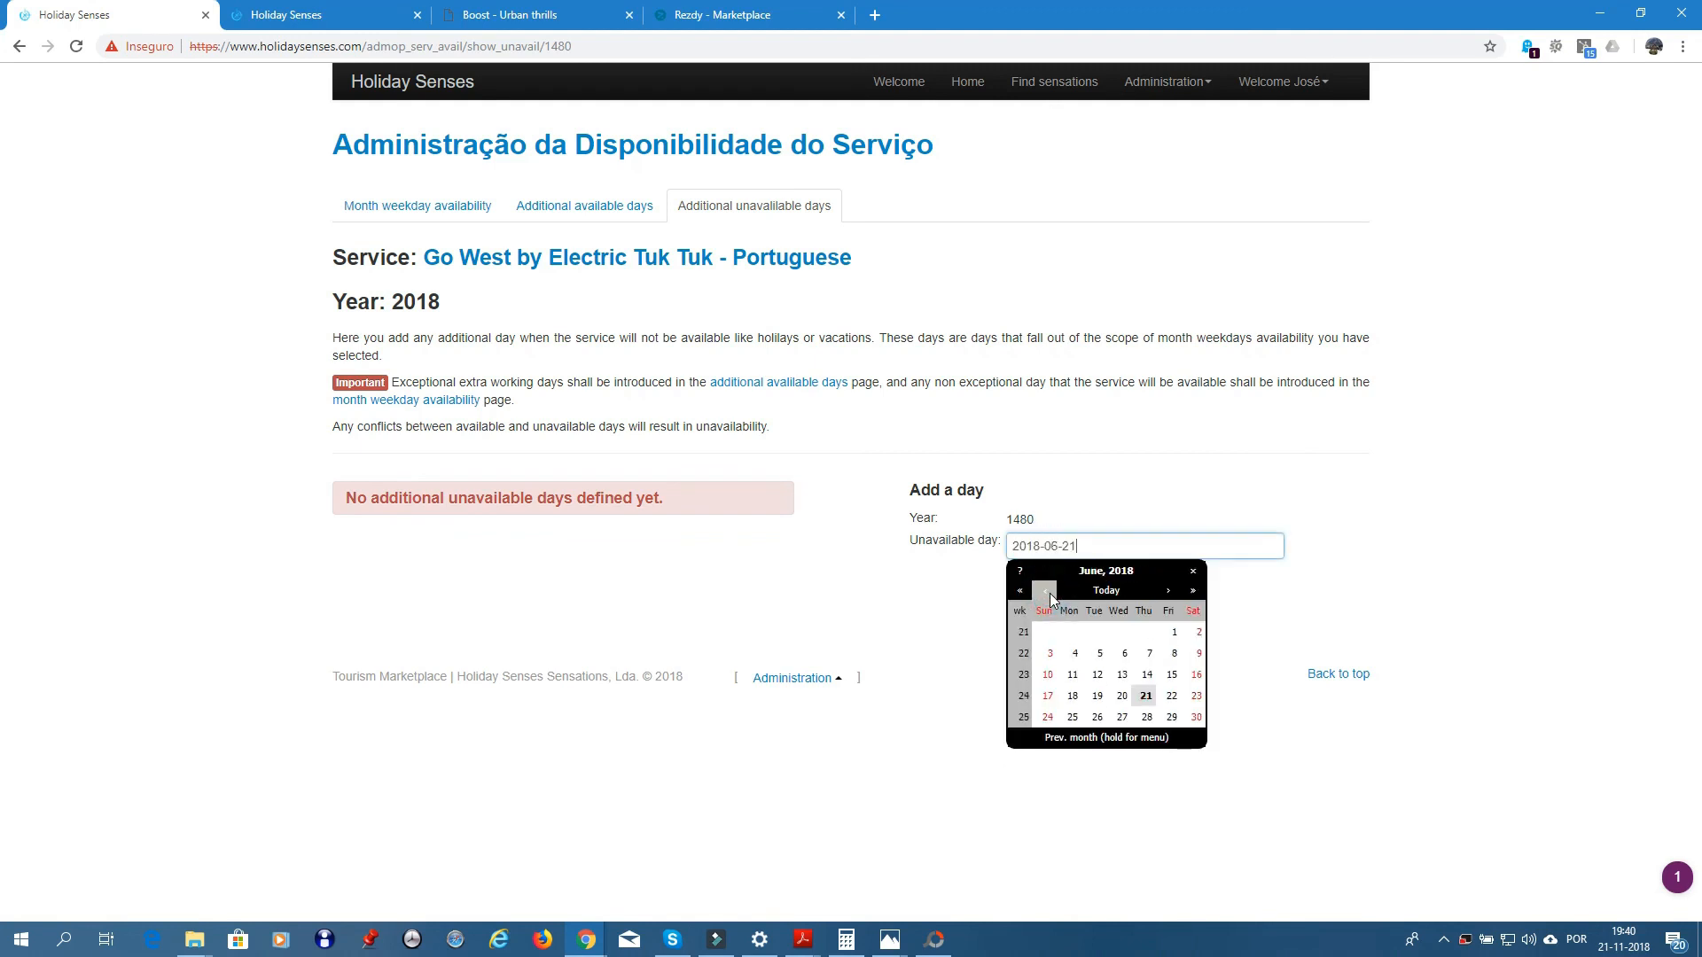
click(1050, 593)
click(1050, 593)
click(1050, 593)
click(1051, 593)
click(1050, 593)
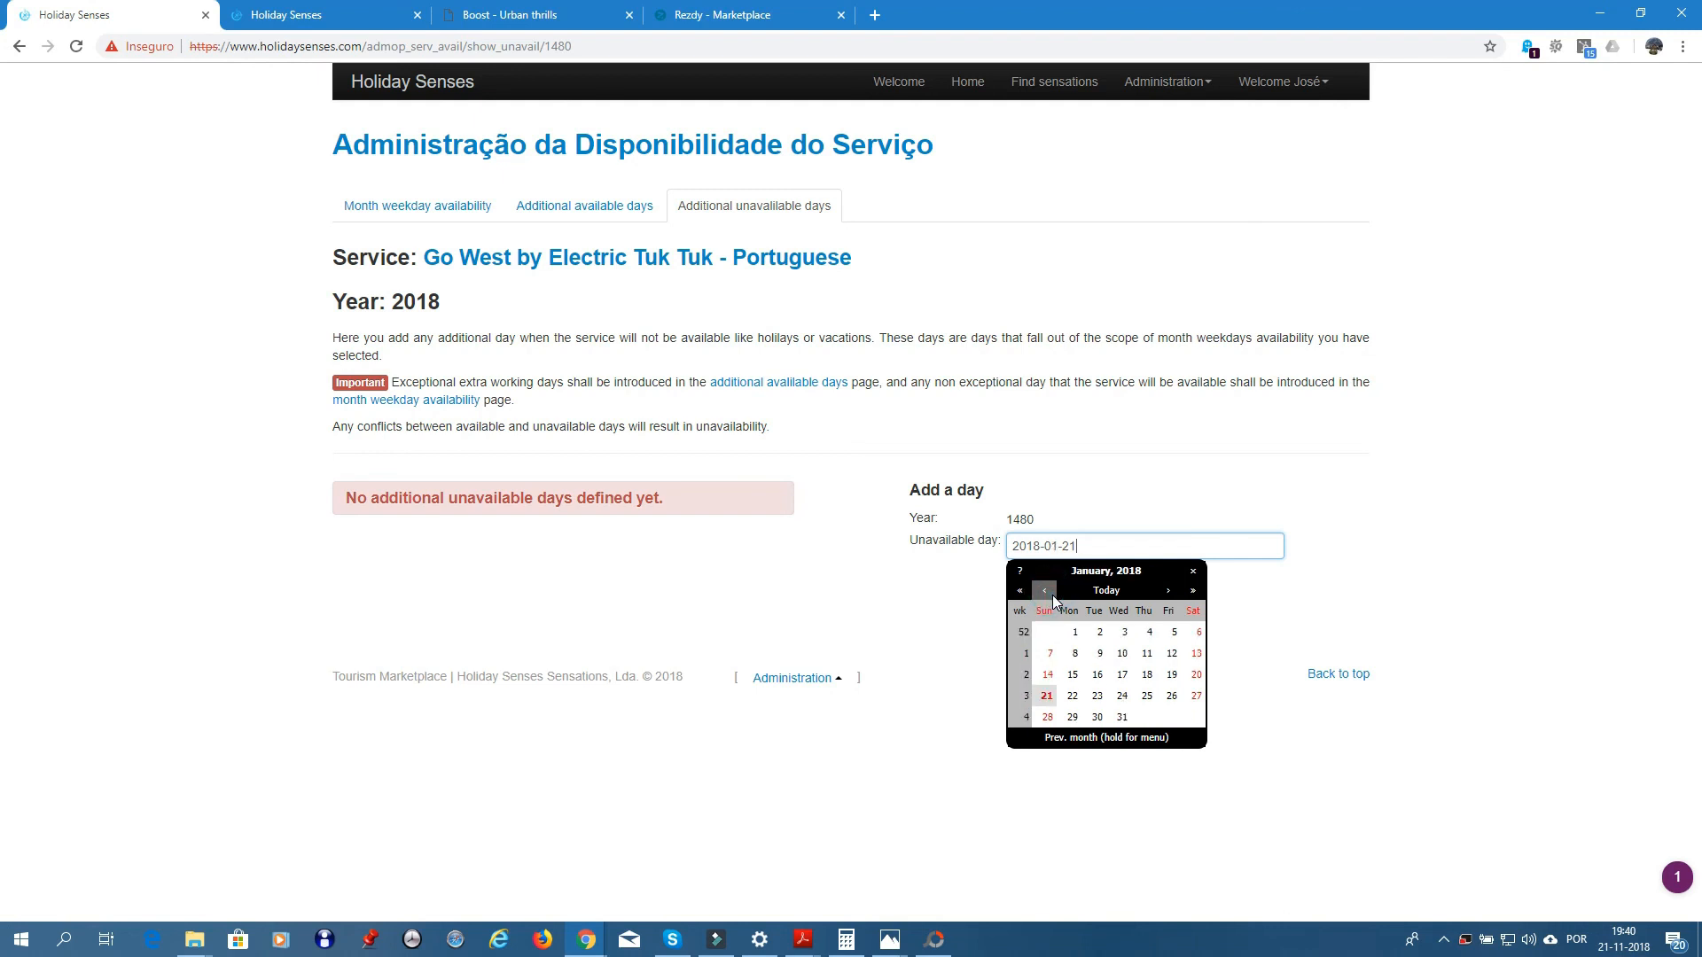
click(1074, 631)
click(1044, 595)
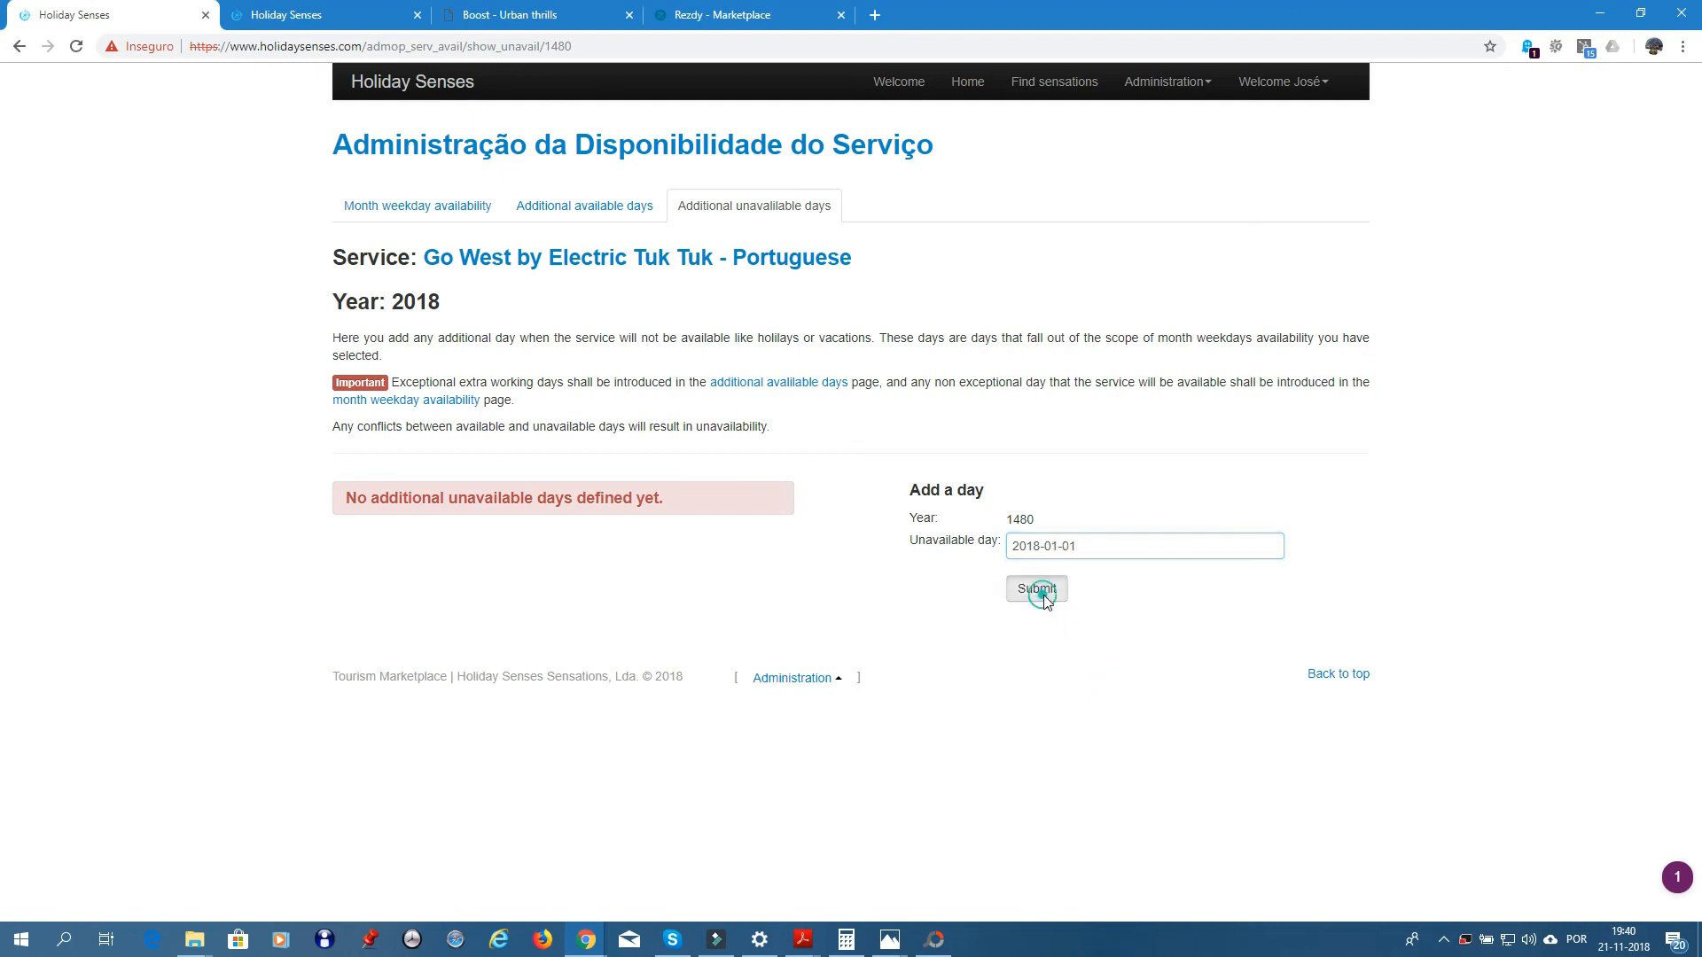
- Add 13 June 2018 as an unavailable day
click(999, 549)
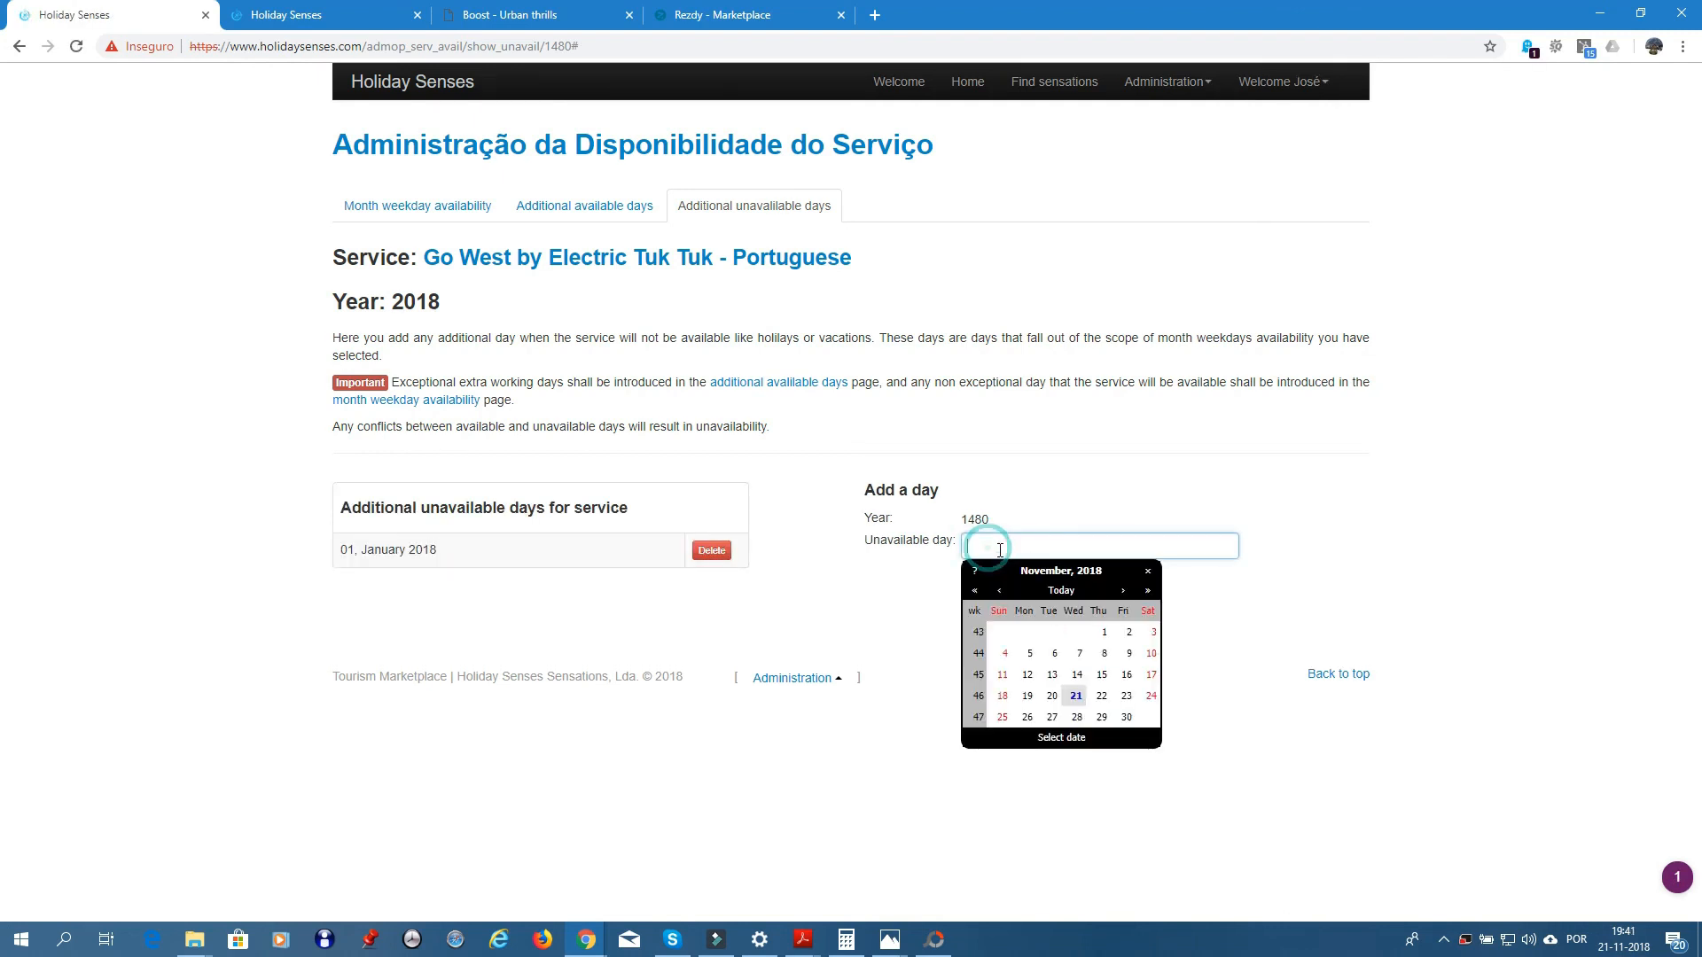
click(1002, 591)
click(1003, 591)
click(1003, 591)
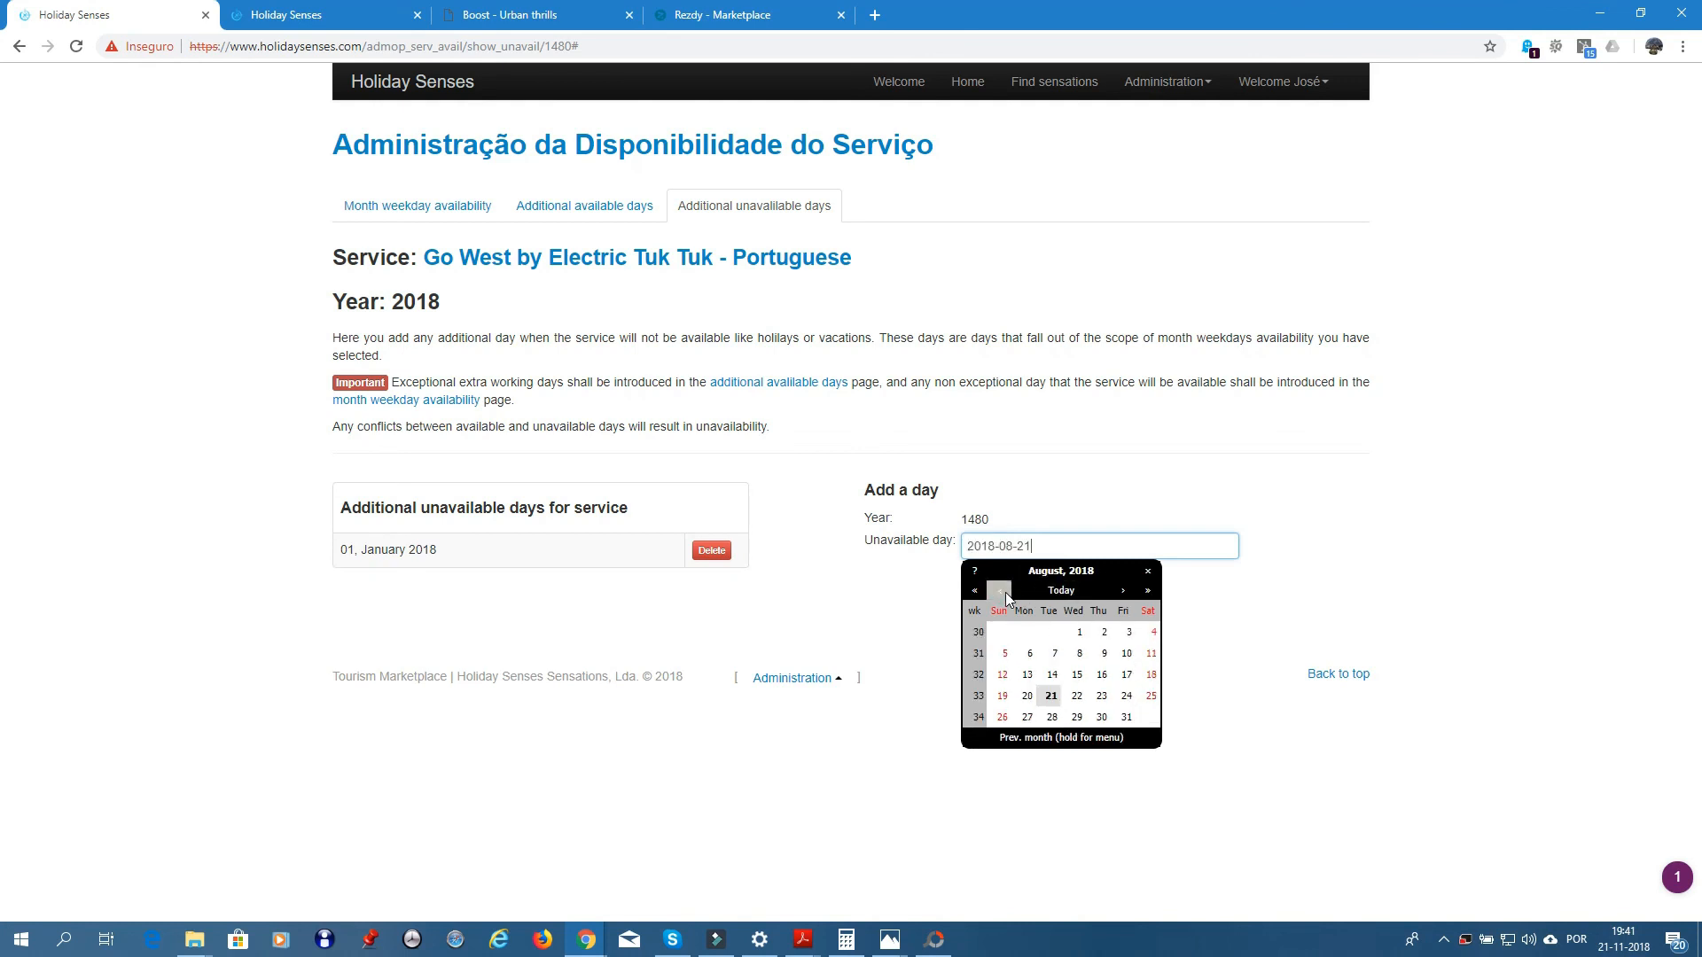
click(1003, 592)
click(1002, 592)
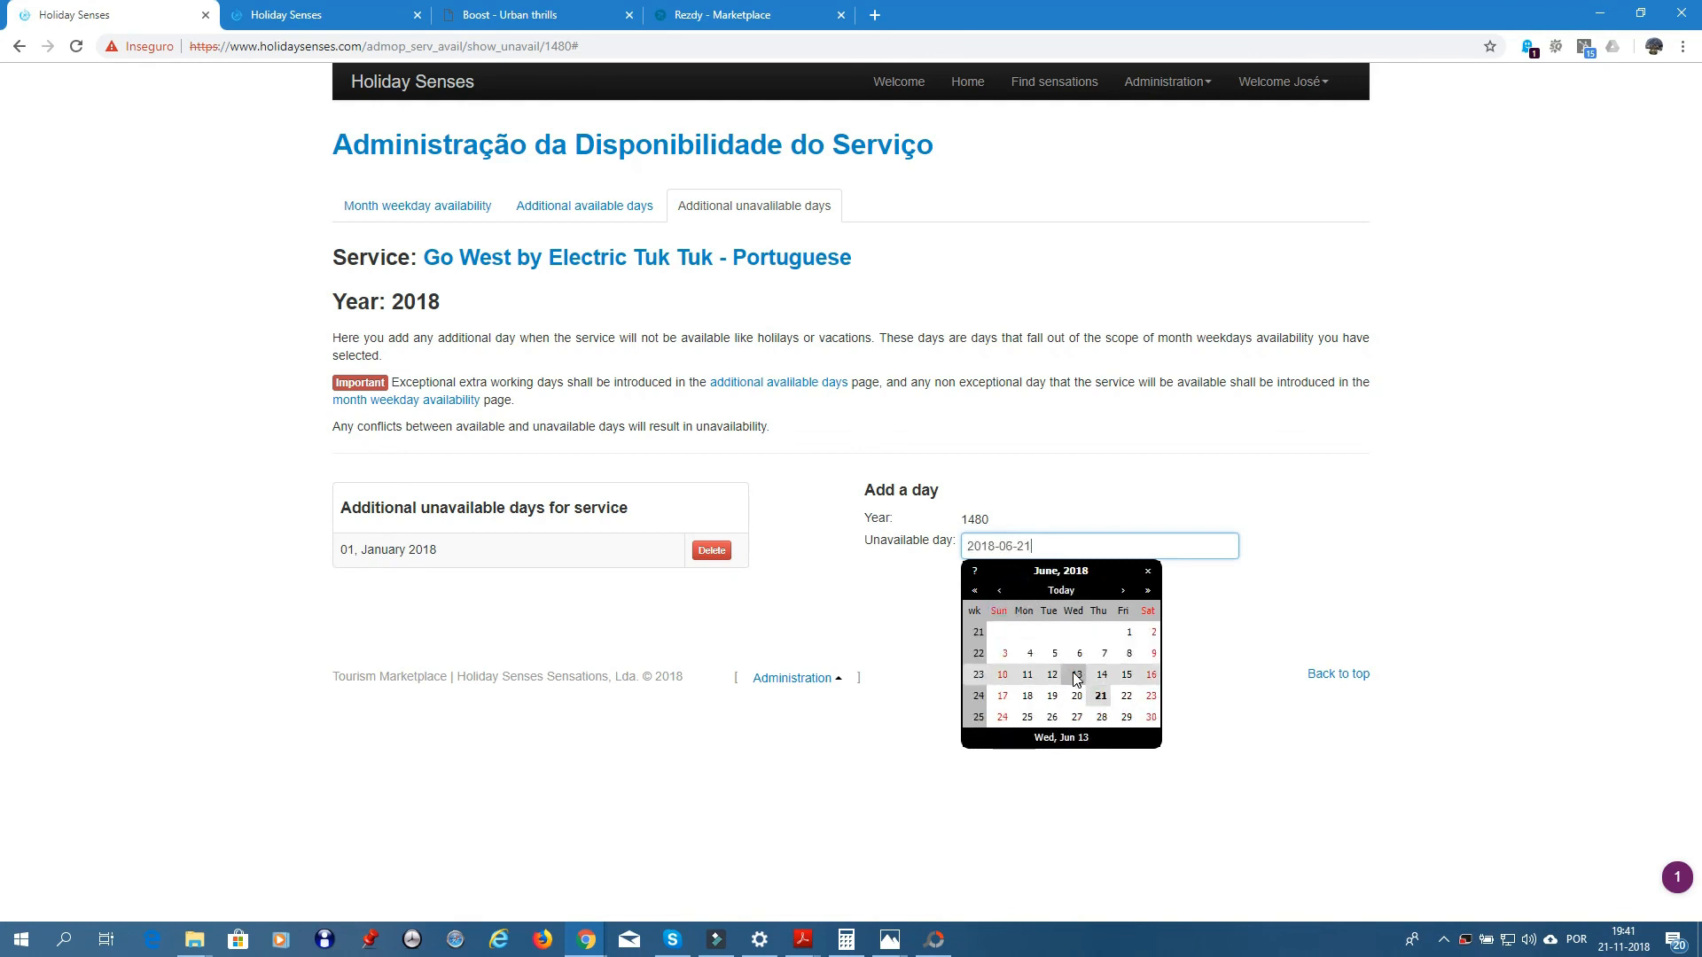
click(1076, 679)
click(995, 588)
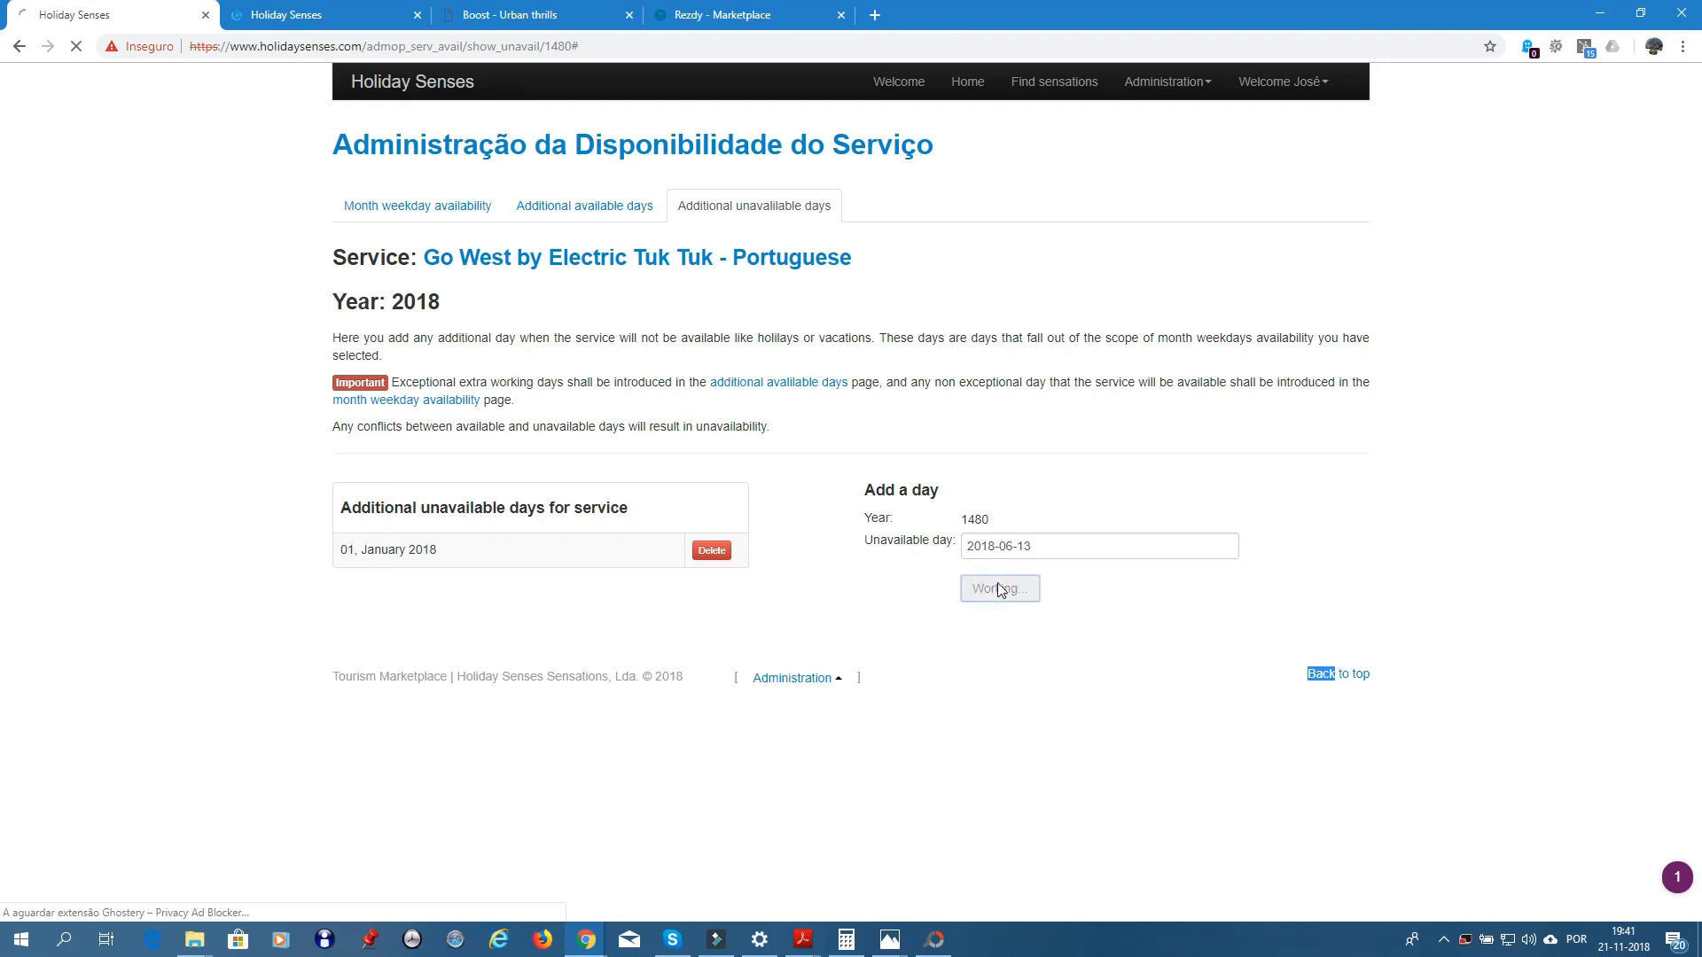
- Add 25 December 2018 as unavailable, then go to the Go West Tuk Tuk service page
click(994, 544)
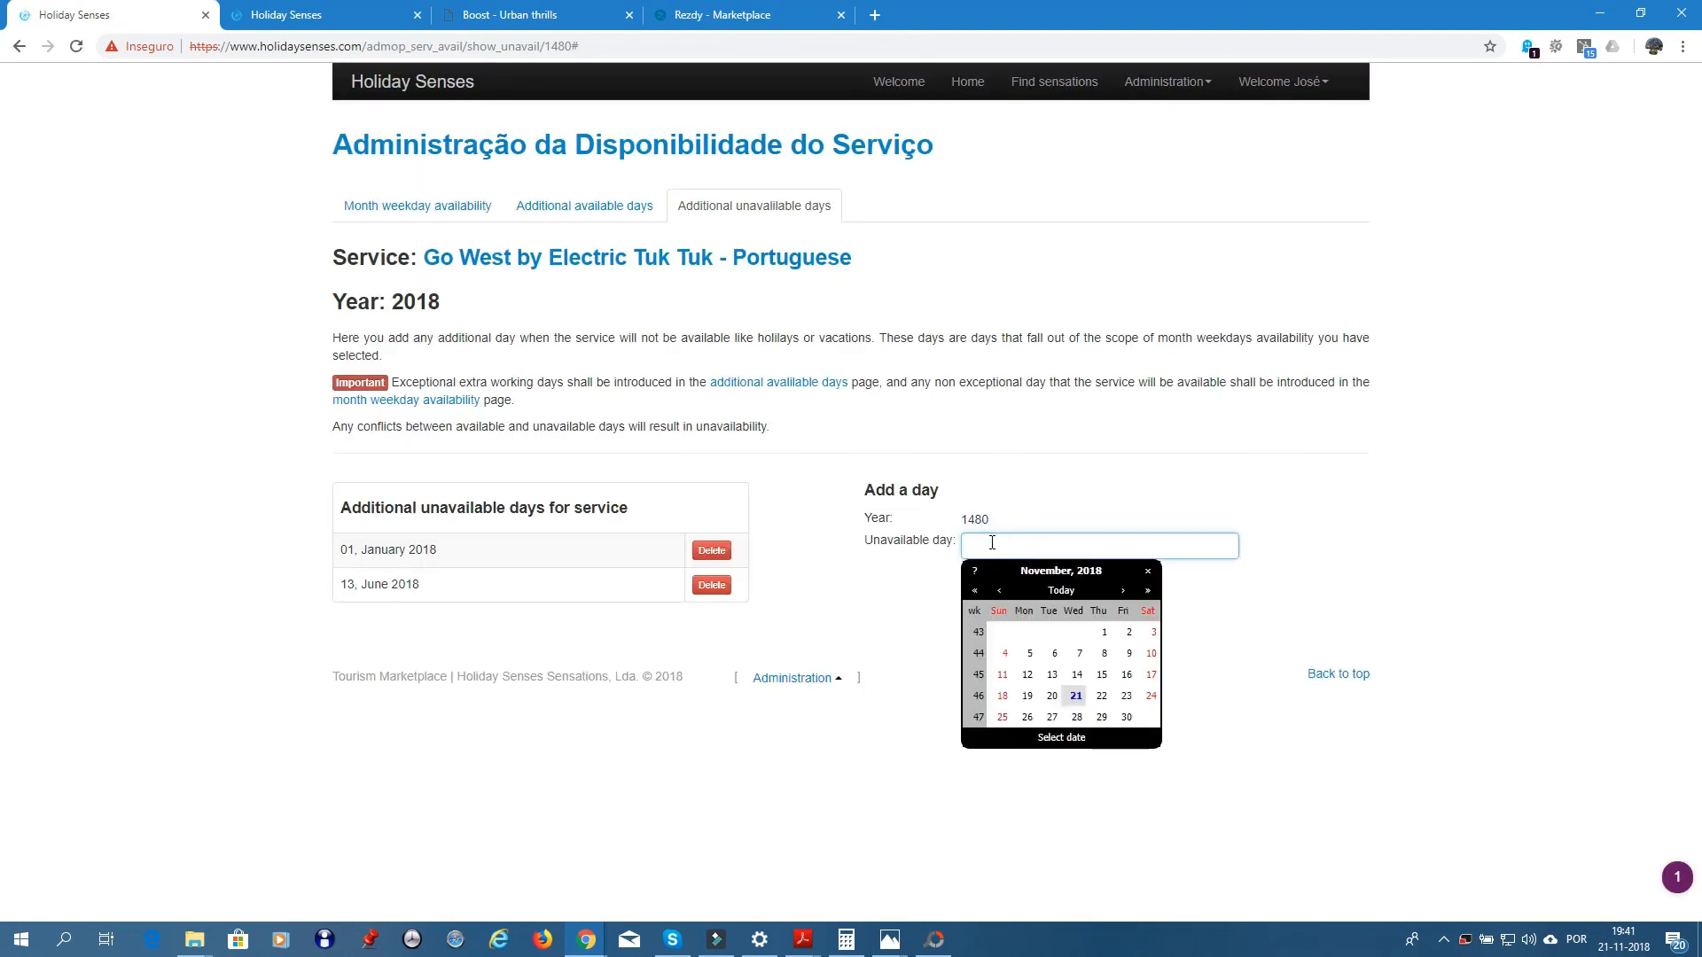
click(1123, 591)
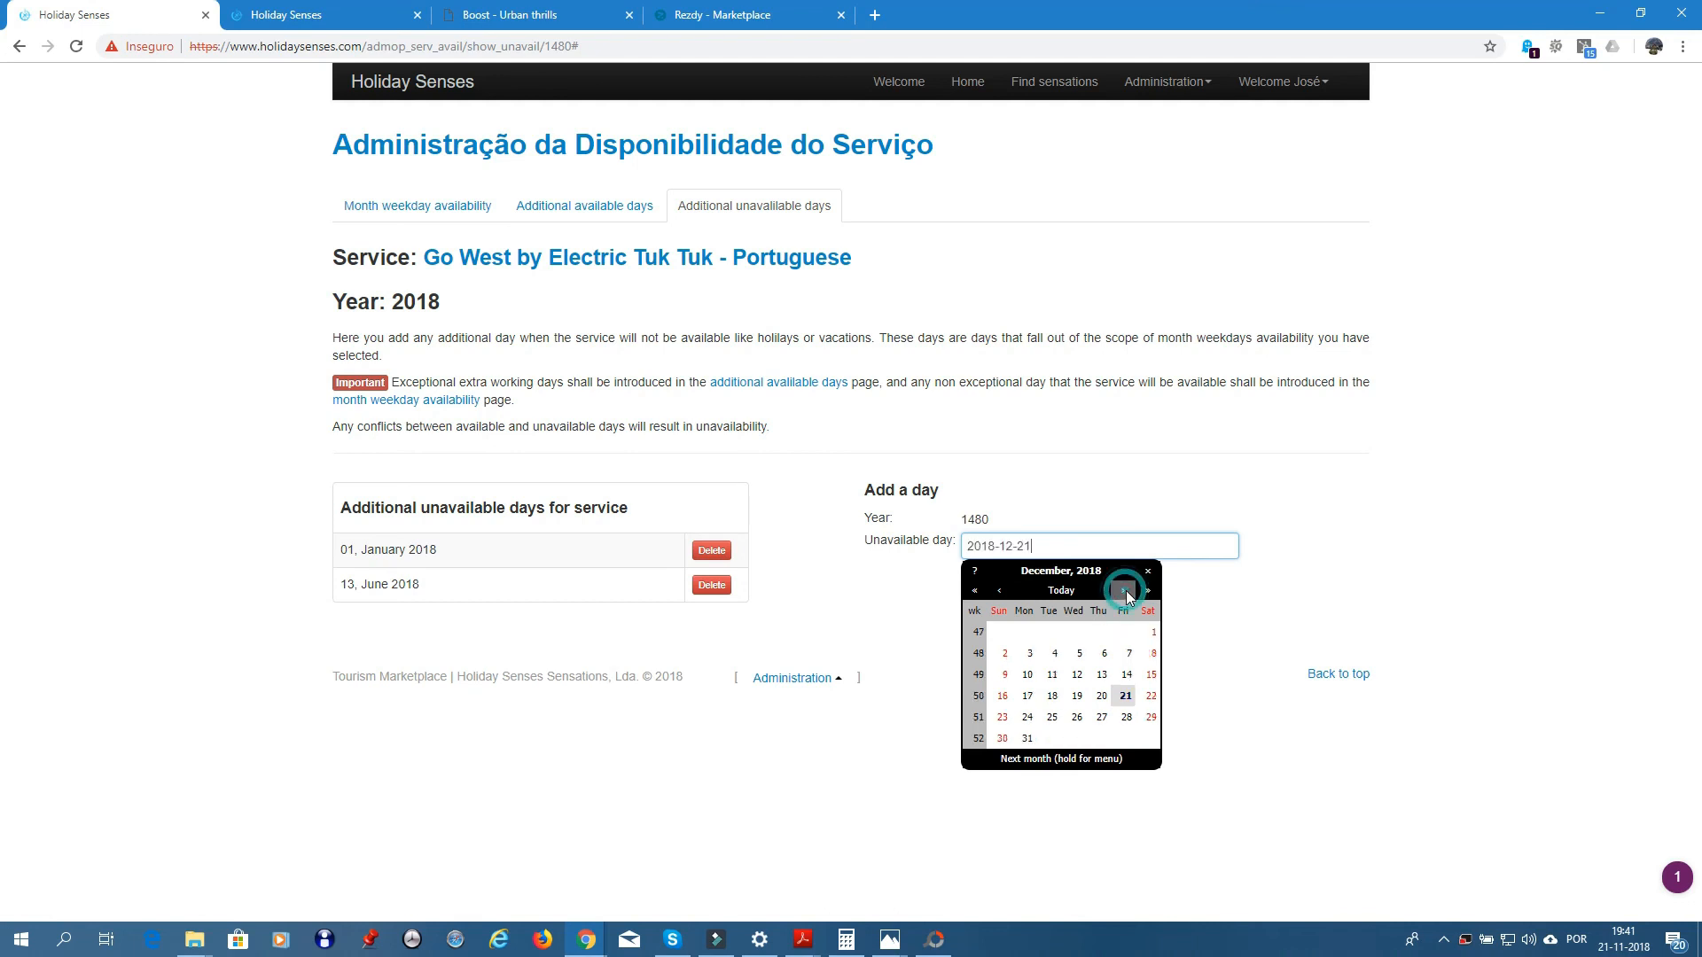
click(1124, 592)
click(999, 590)
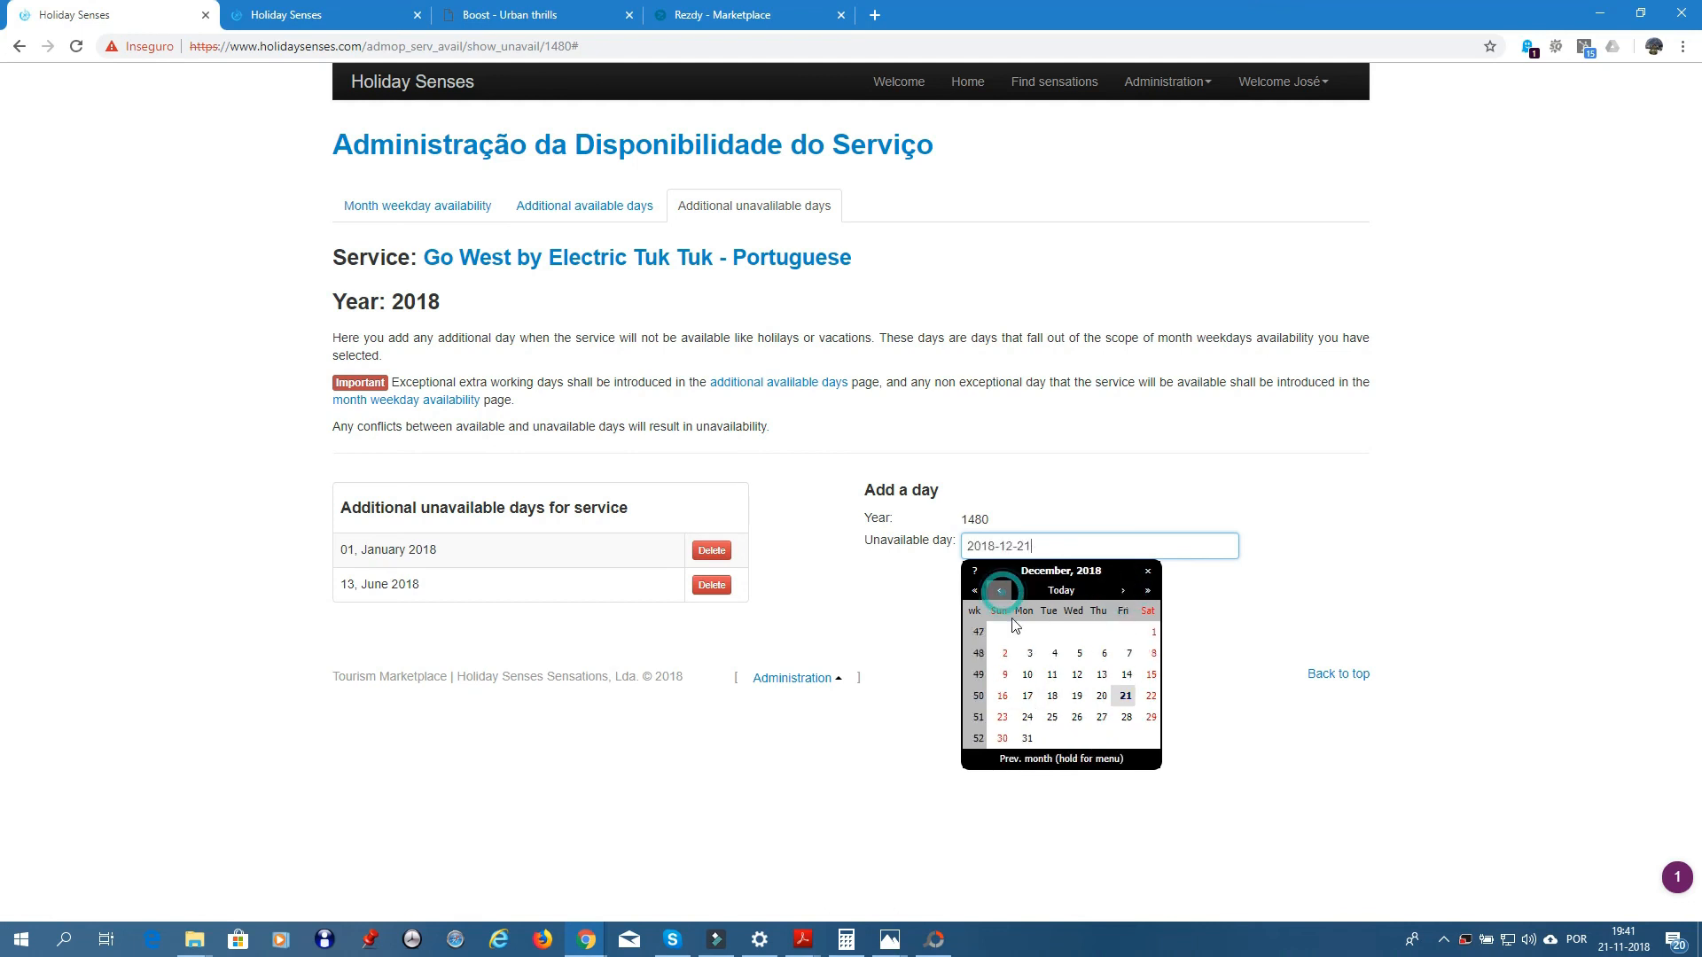
click(1053, 718)
click(994, 588)
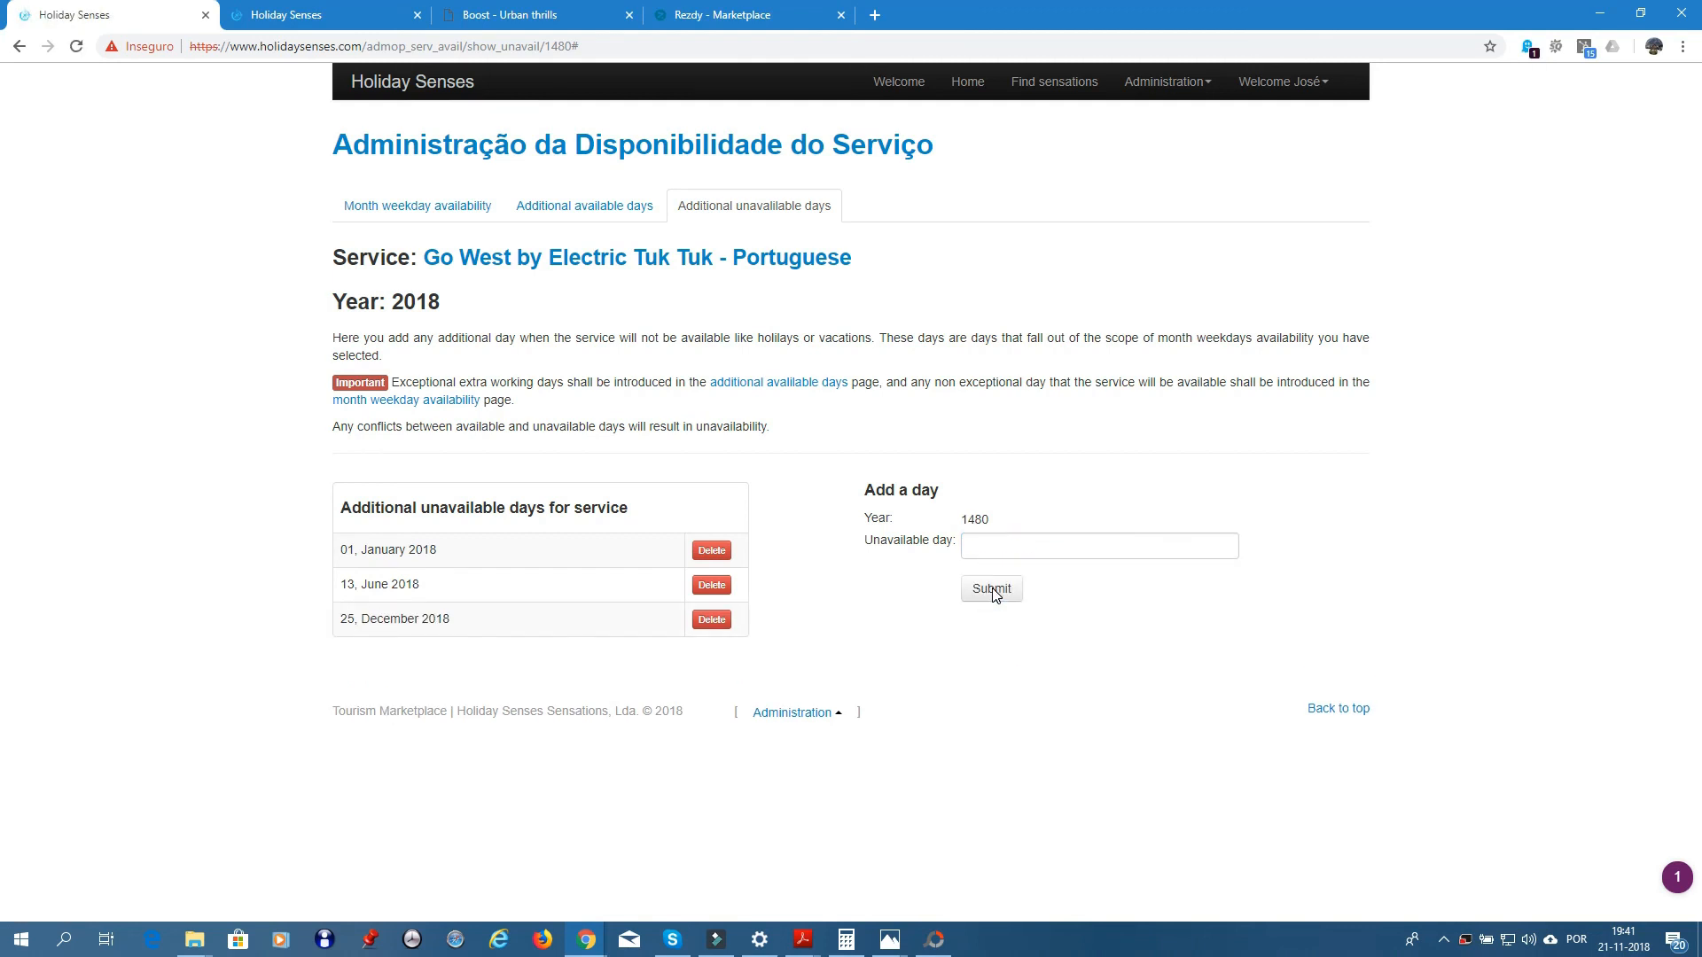
click(621, 260)
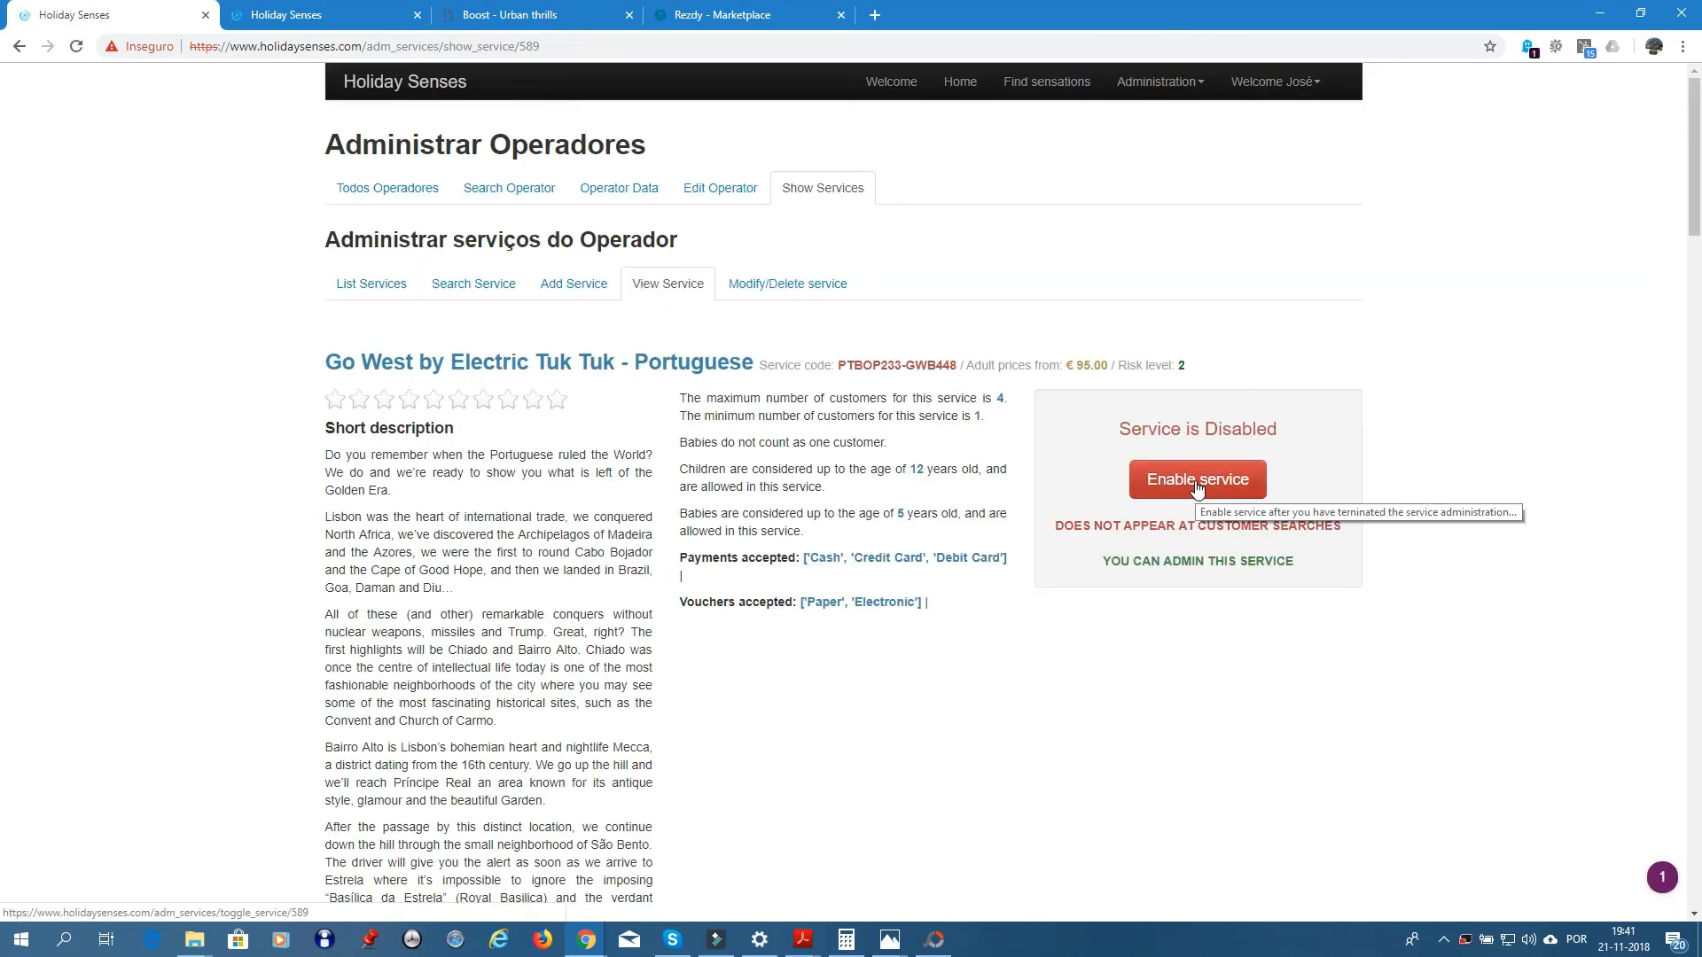
- Enable Go West by Electric Tuk Tuk and view the public Holiday Senses homepage in a new tab
click(1195, 485)
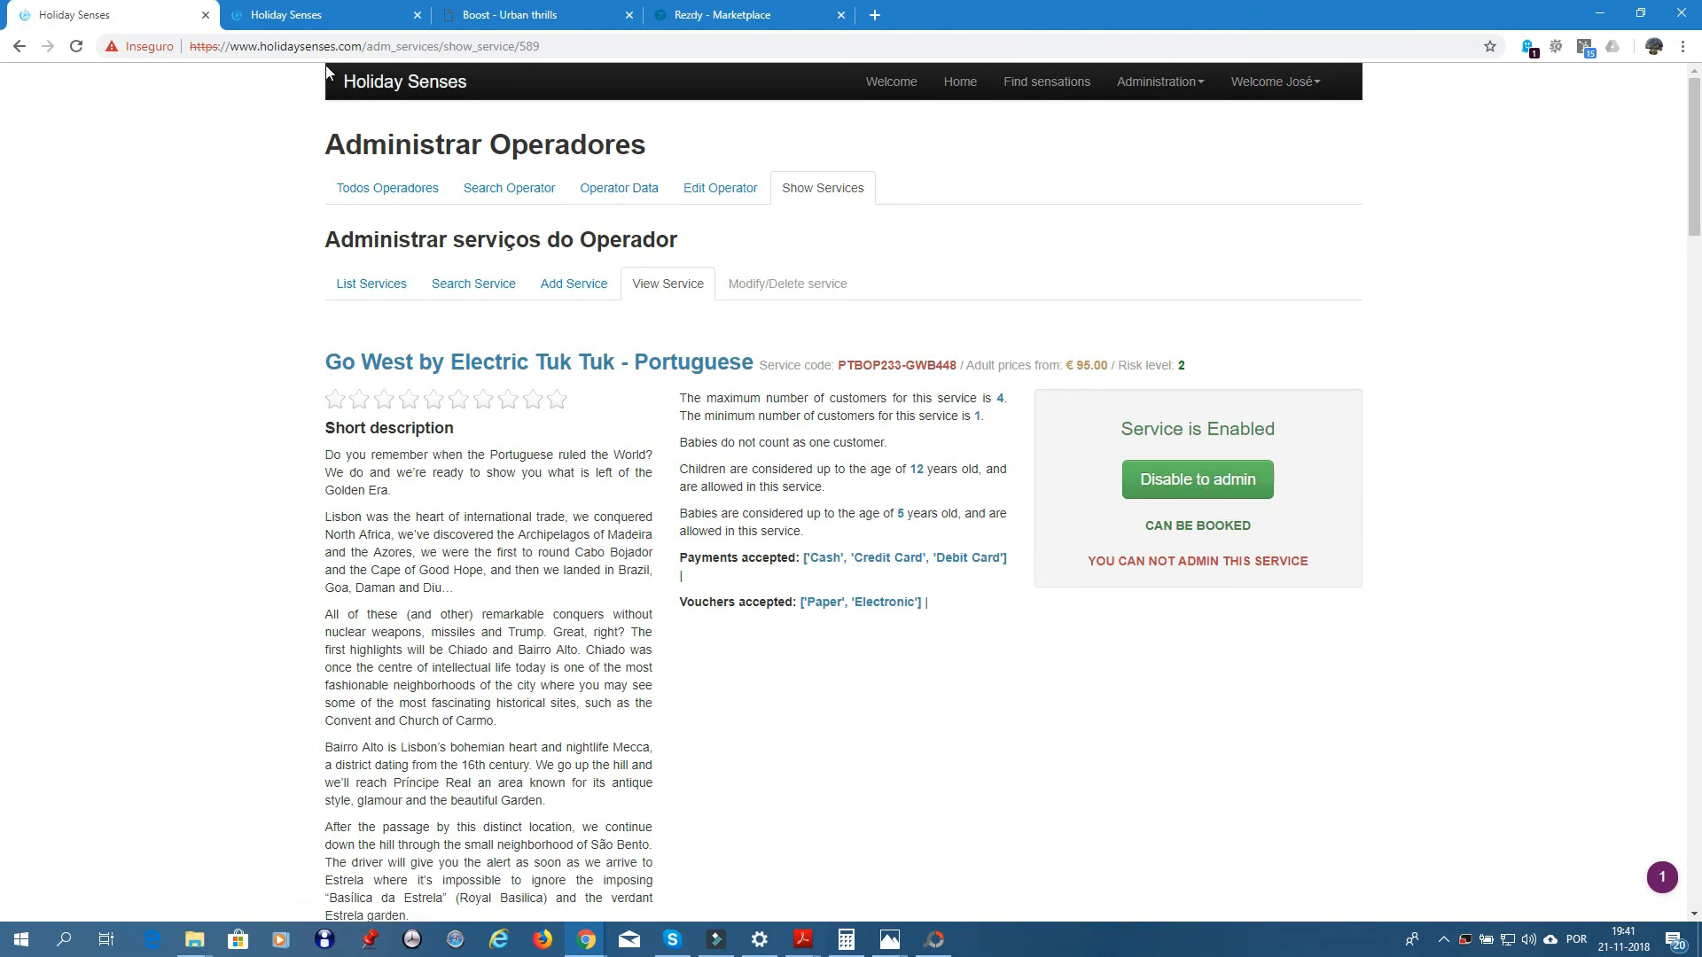
right_click(889, 86)
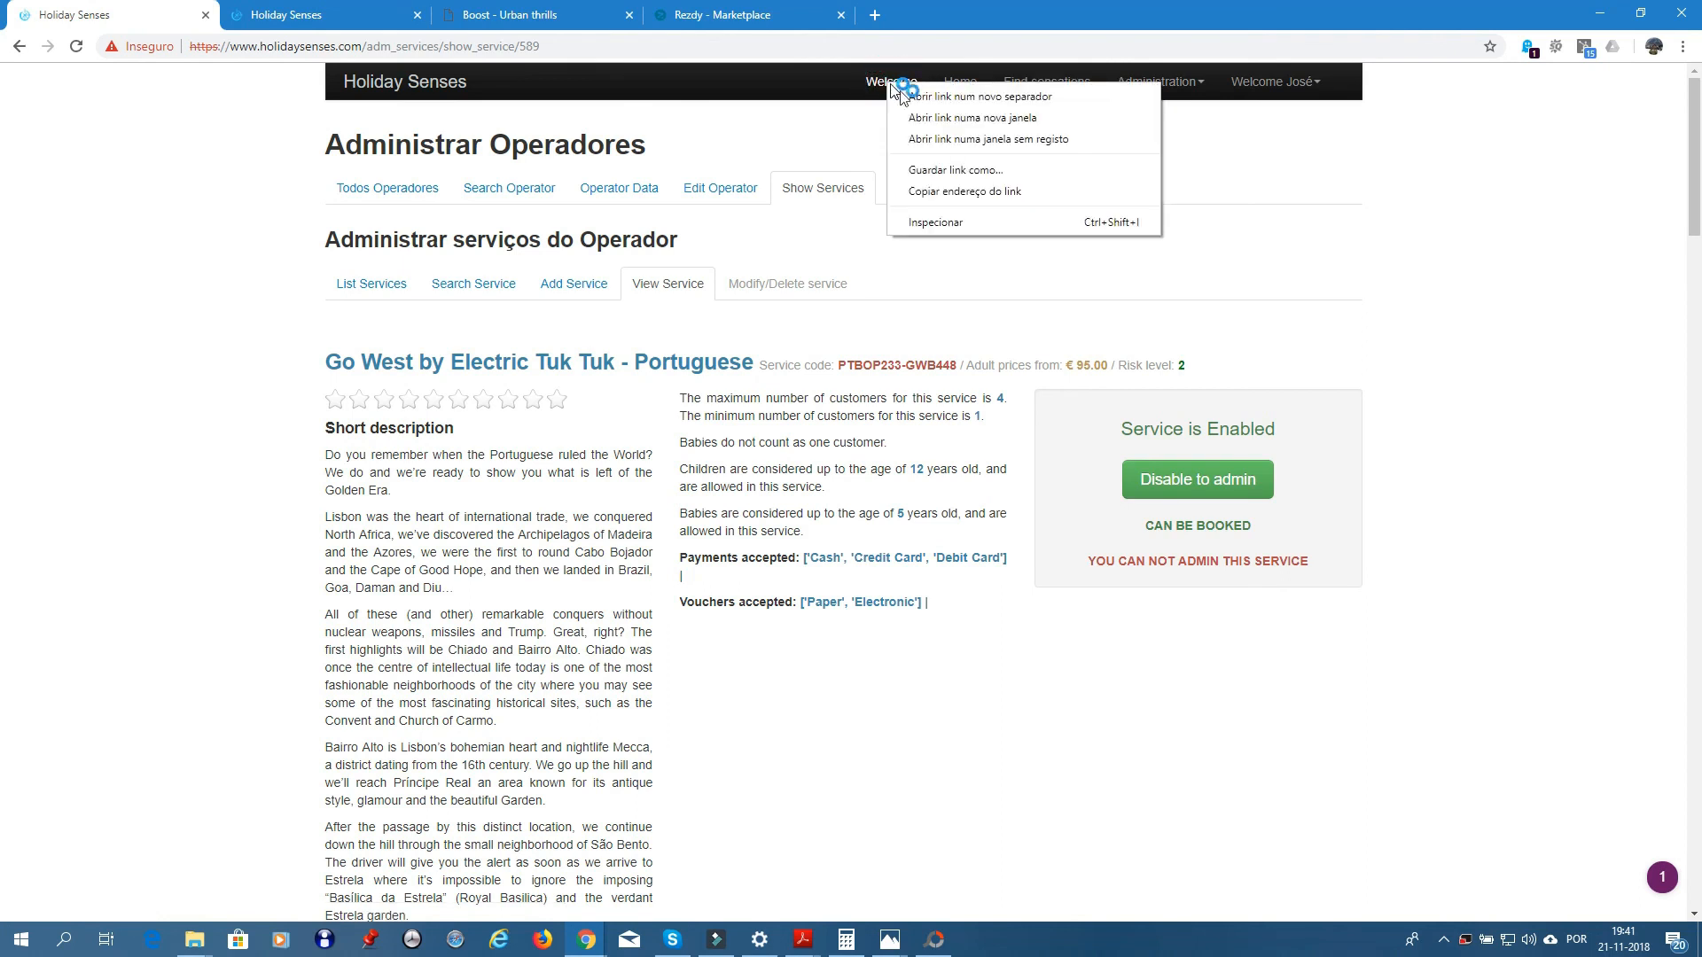
click(961, 96)
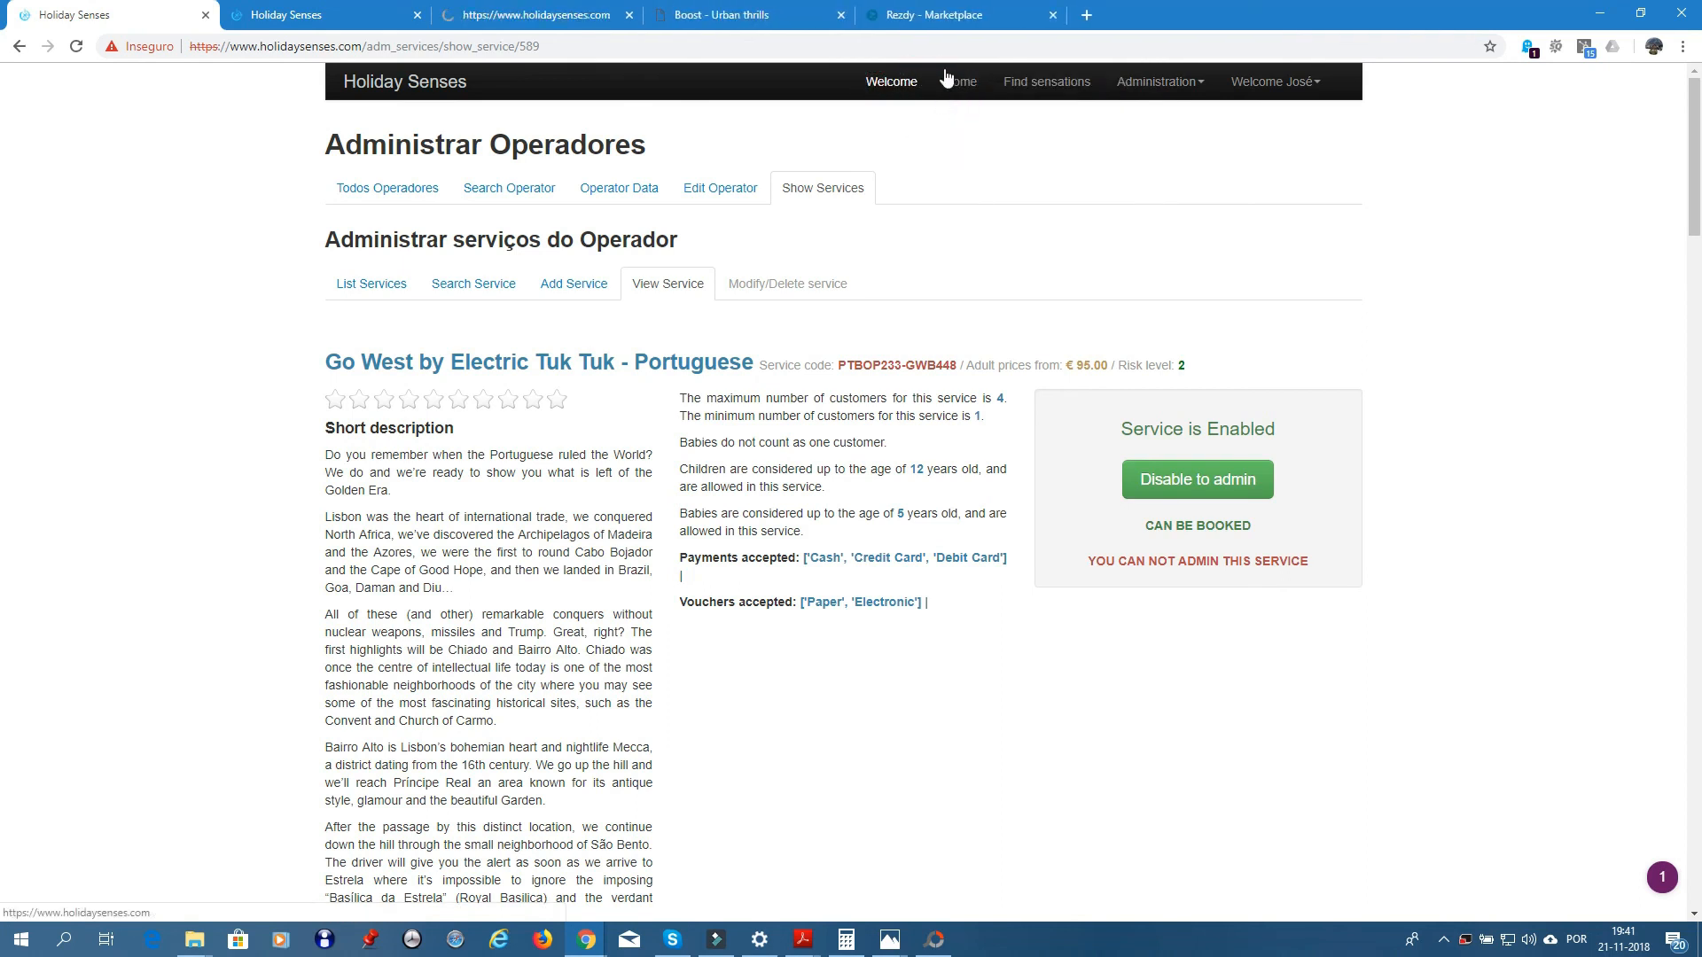
click(543, 17)
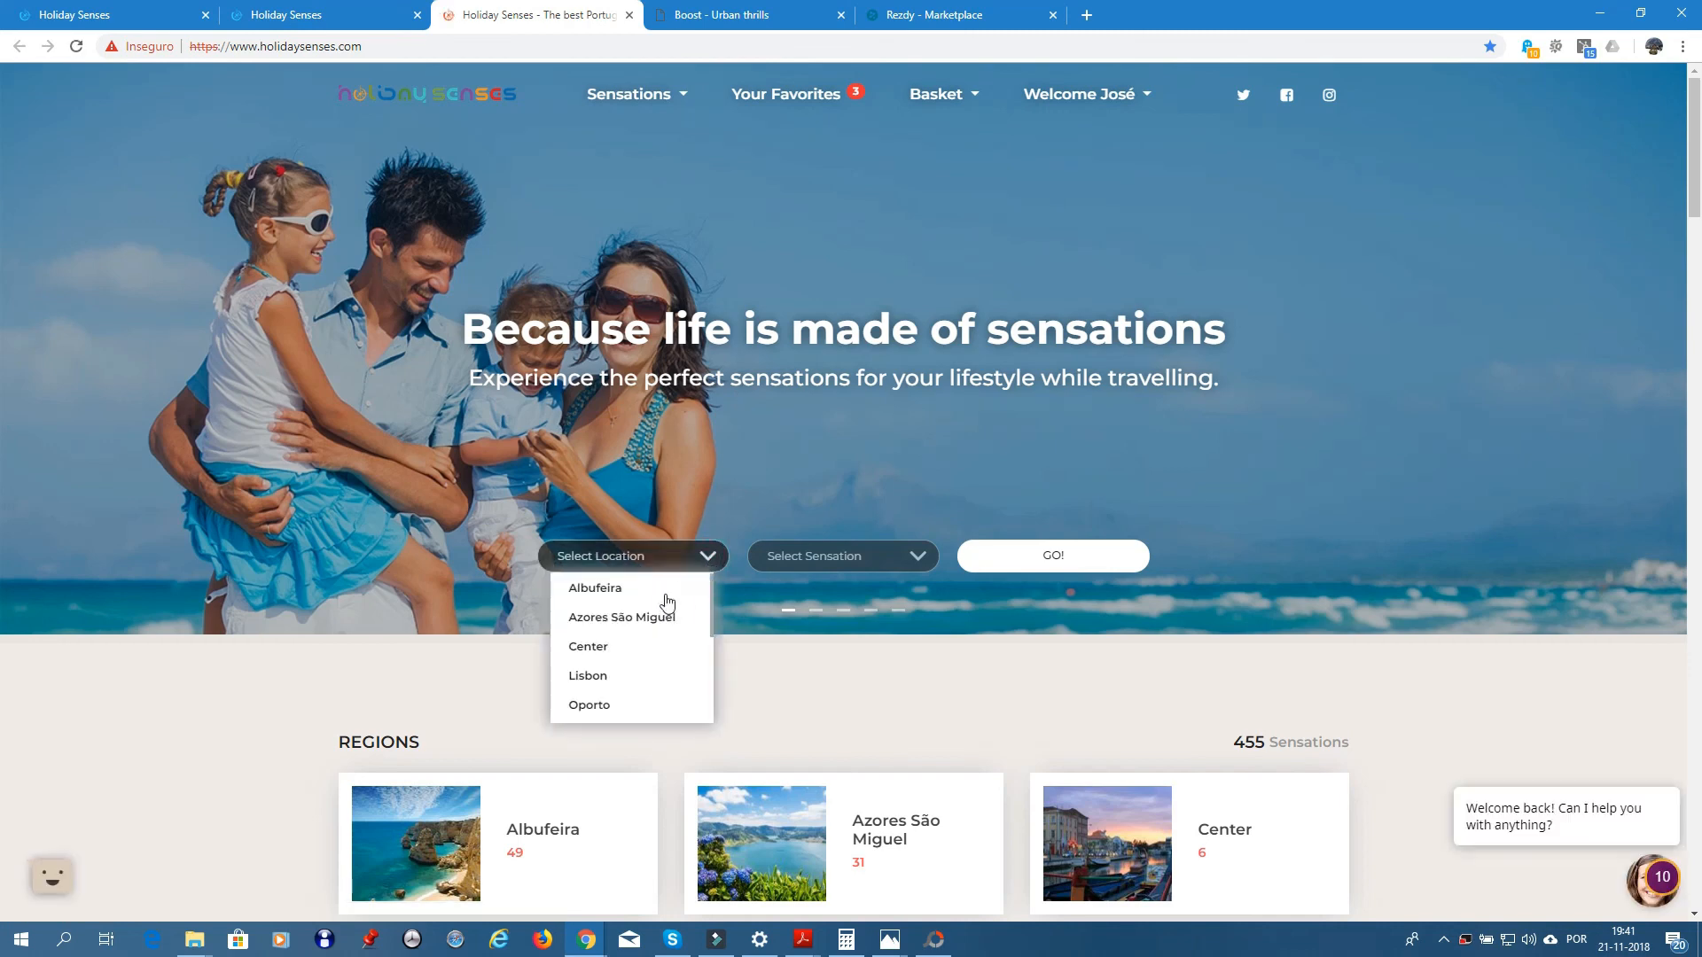
- Search the public site for Lisbon 'In the City' sensations
click(626, 679)
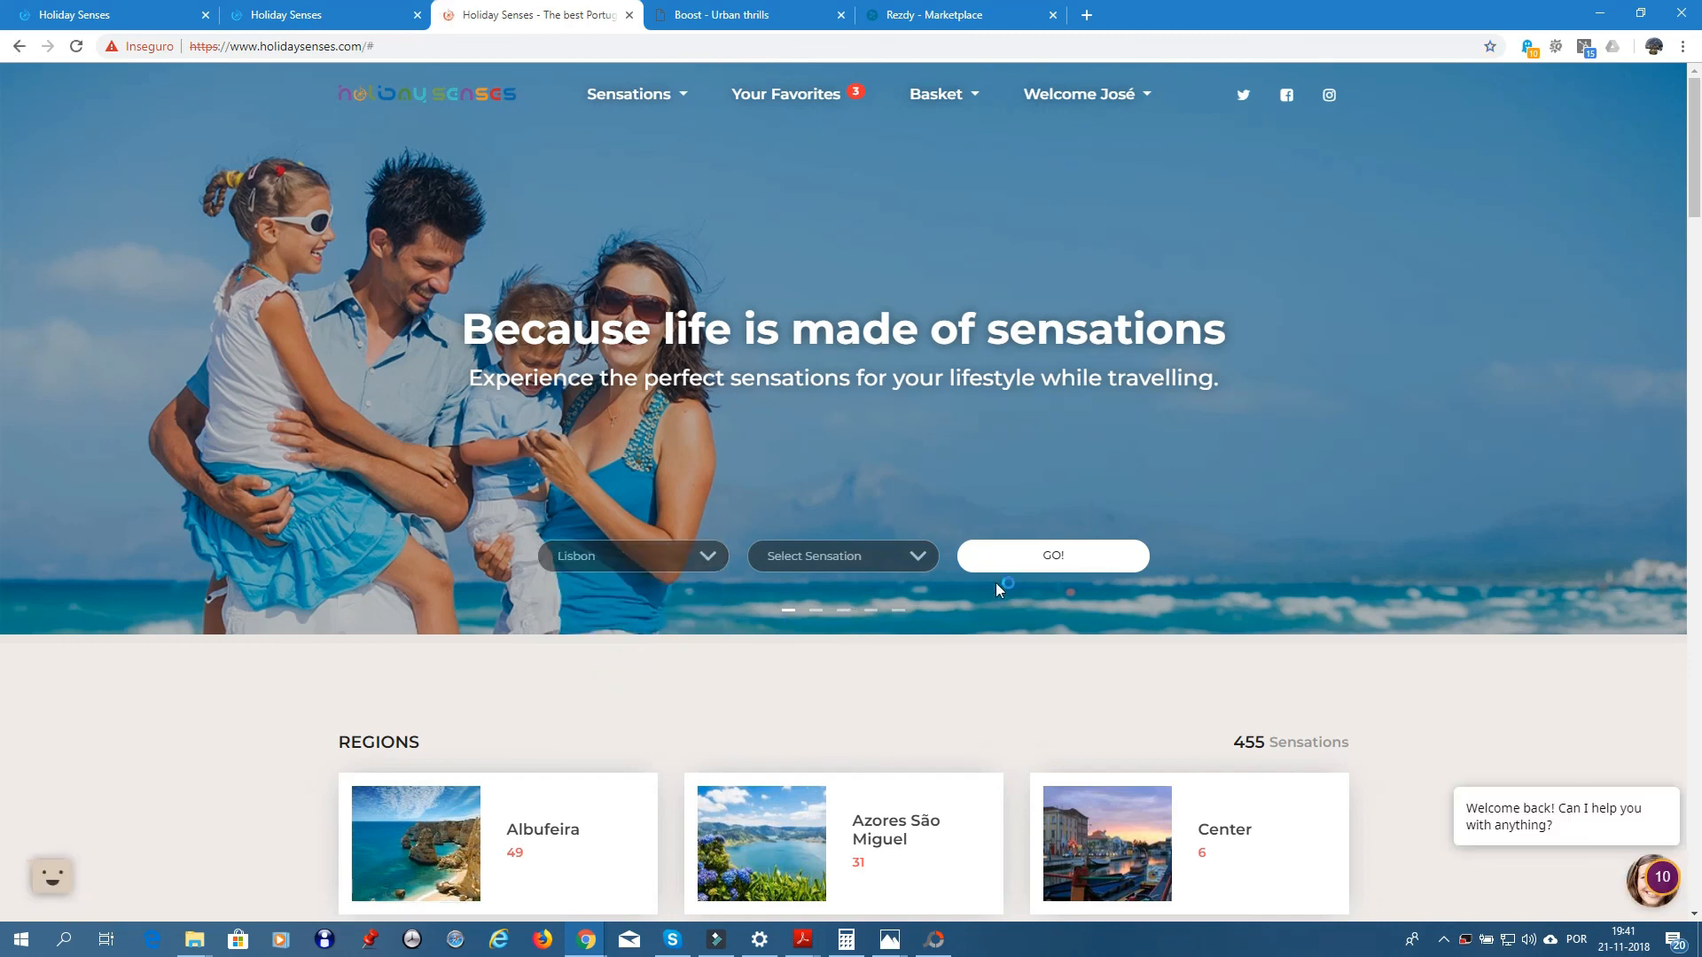
click(913, 569)
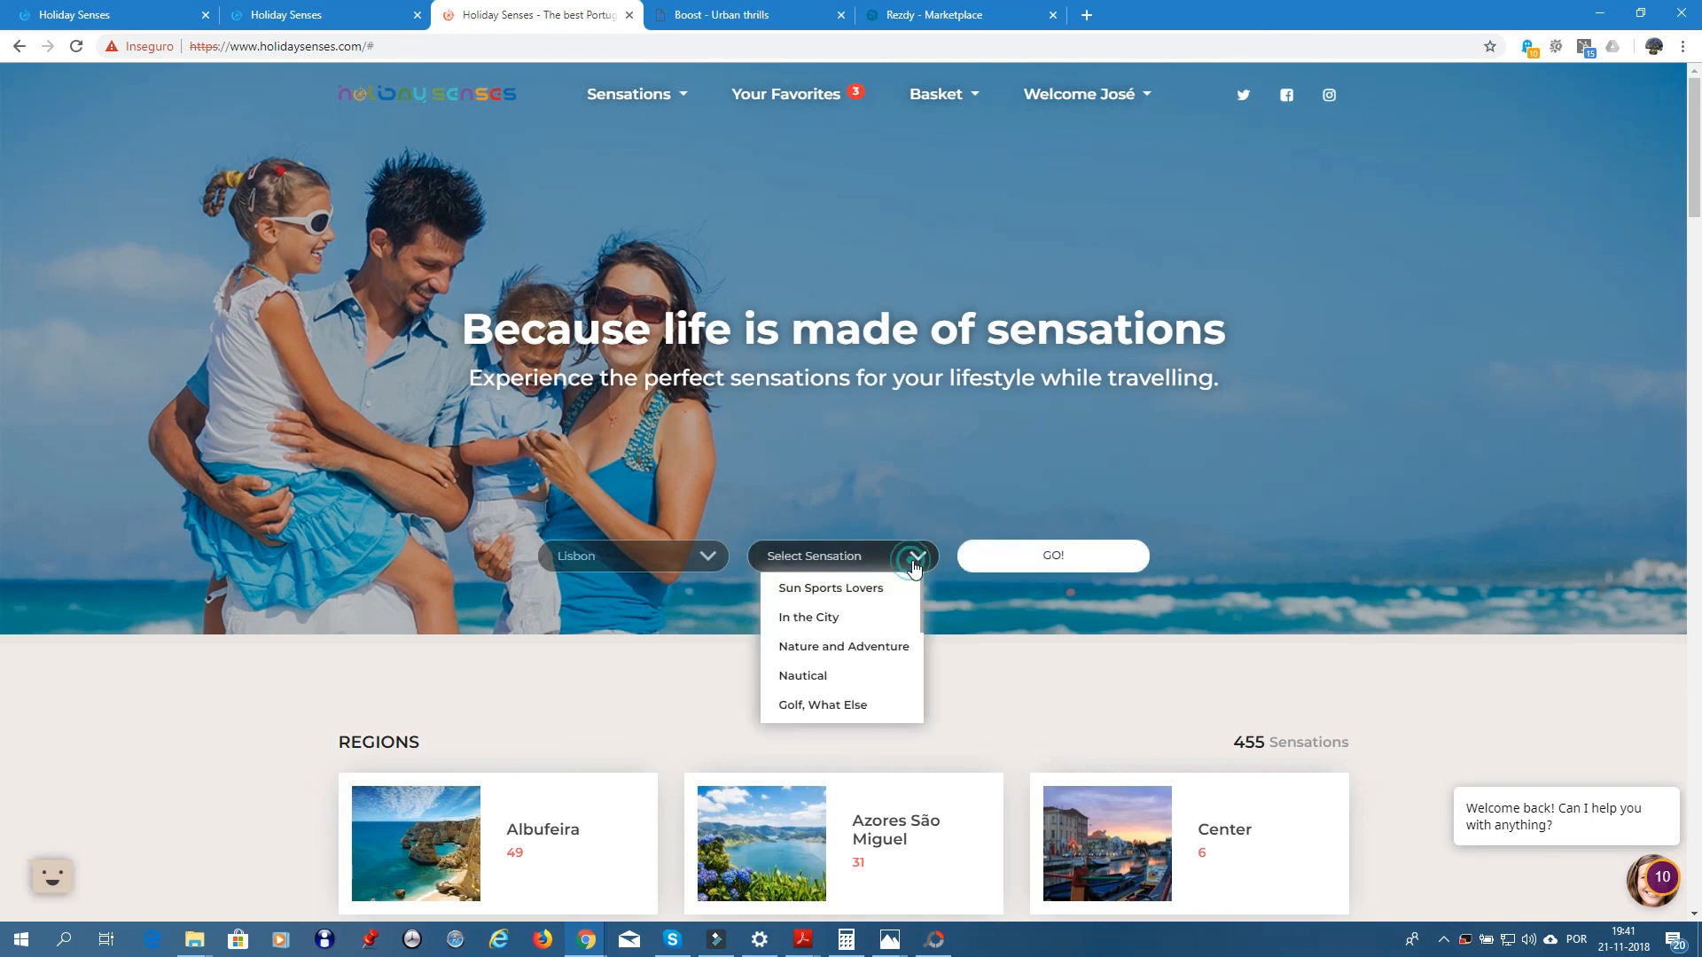
click(821, 616)
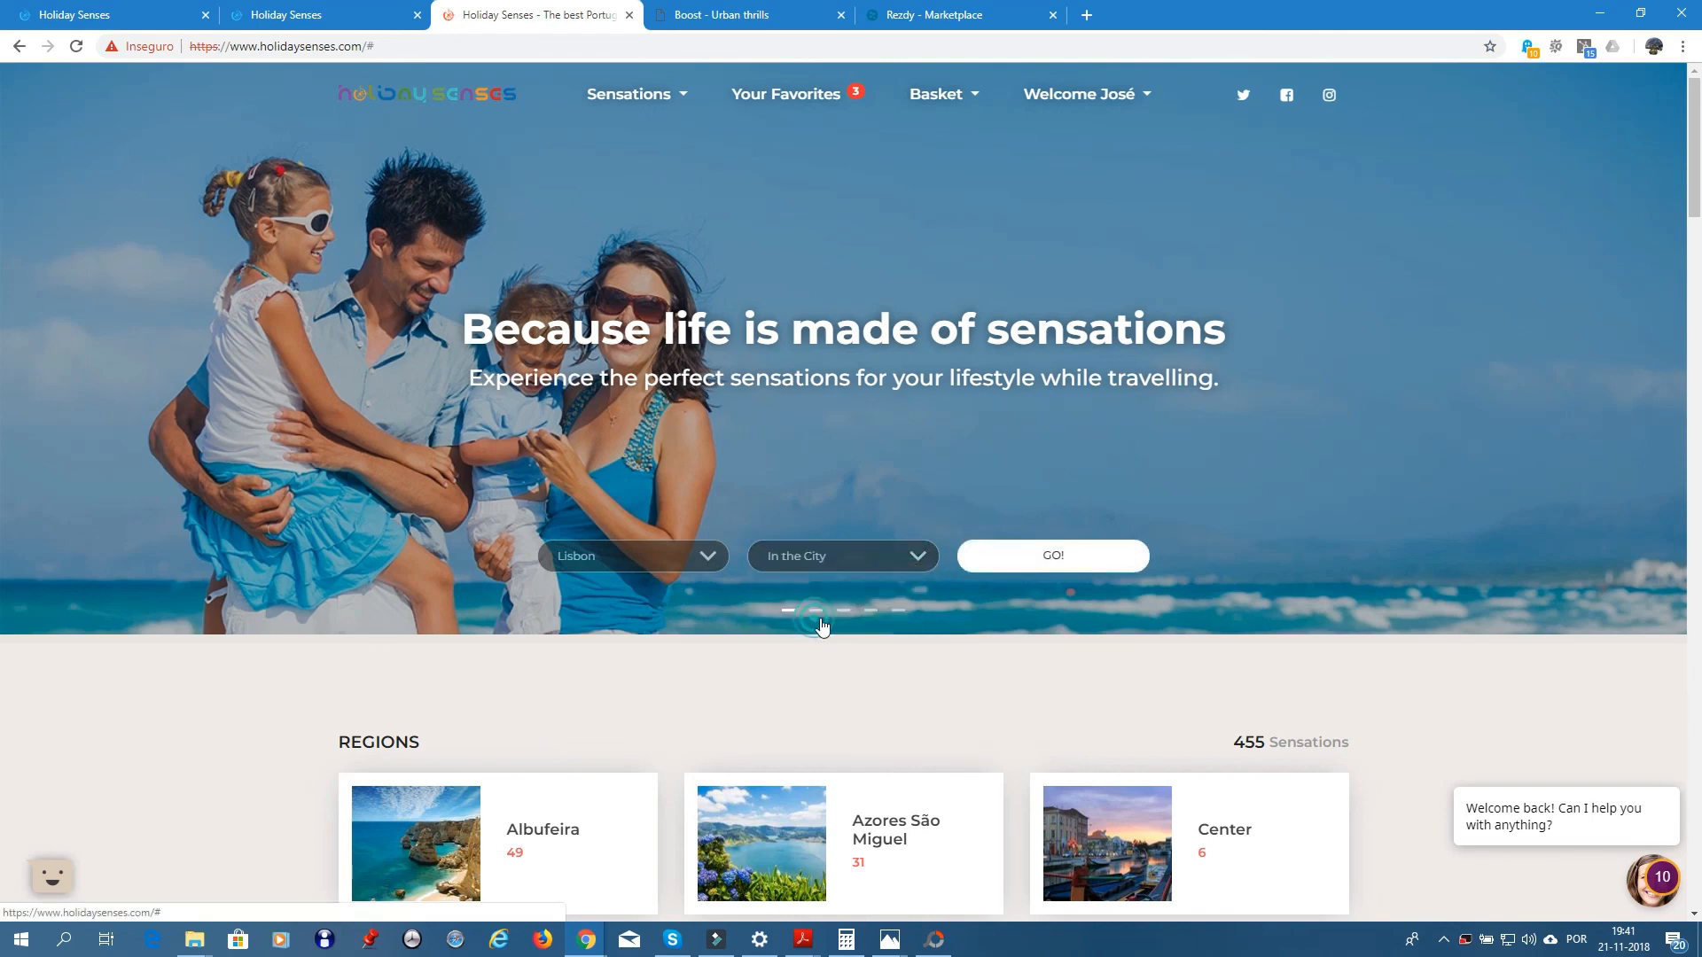
click(1061, 557)
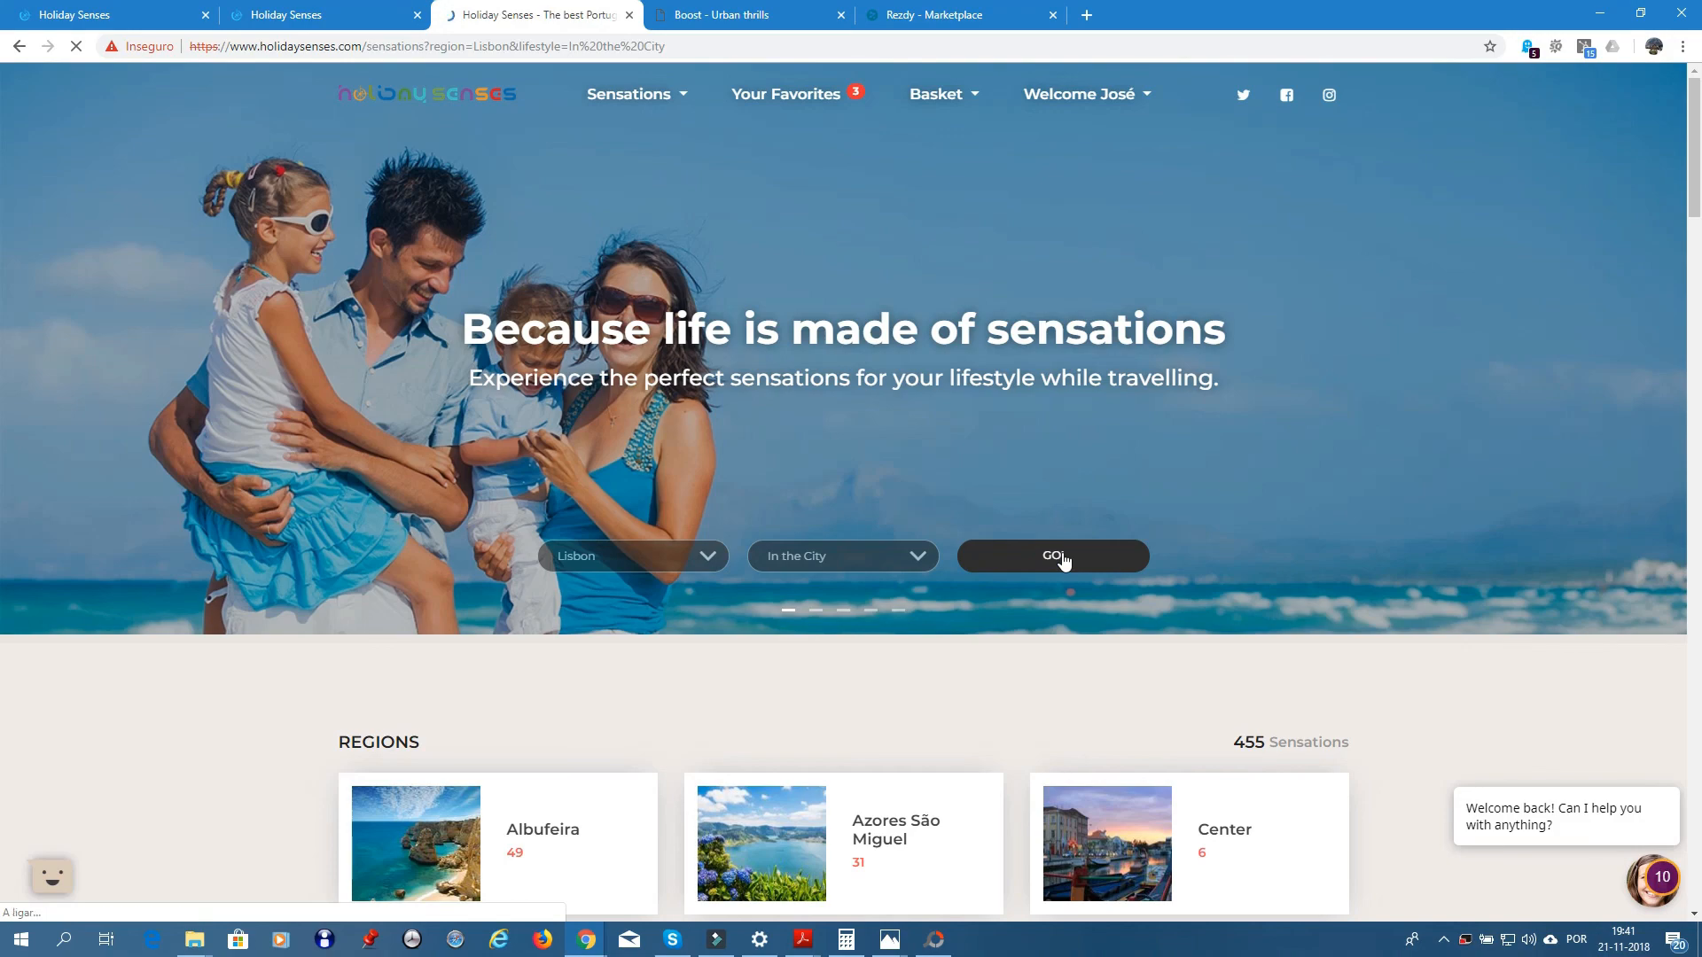
scroll(1184, 636, down, 8)
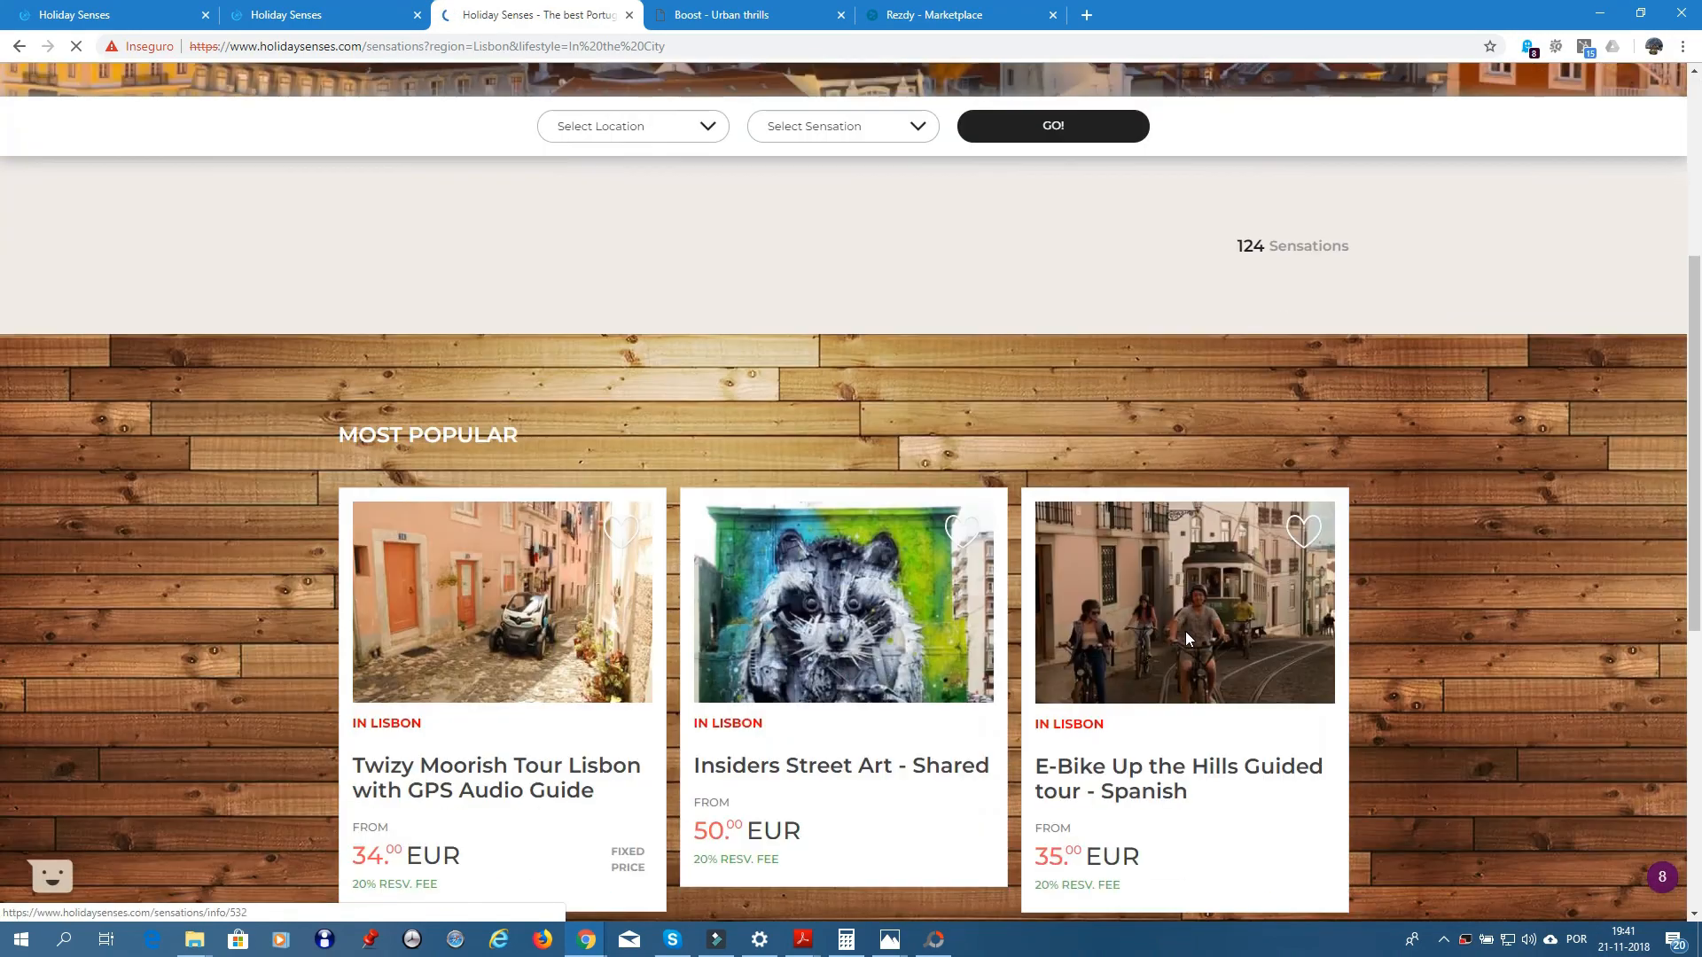
scroll(1185, 636, down, 1)
scroll(1184, 632, down, 3)
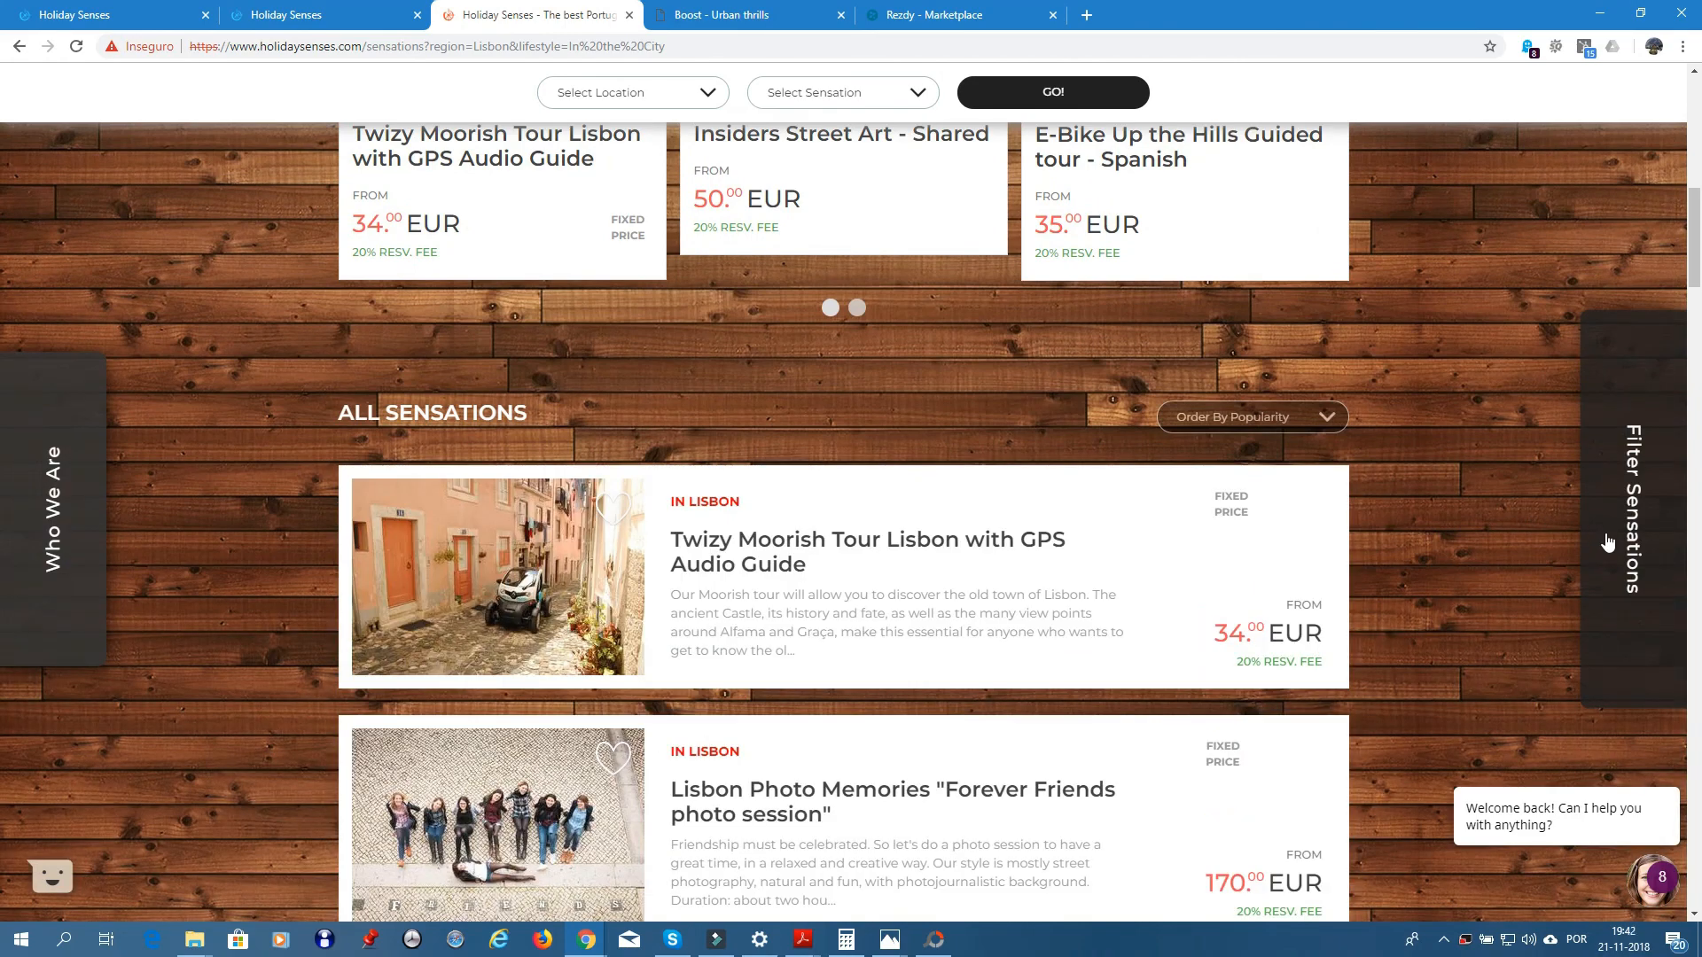
- Filter the results by keyword 'Tuk' and load more to reveal Go West by Electric Tuk Tuk
click(1608, 543)
click(1294, 378)
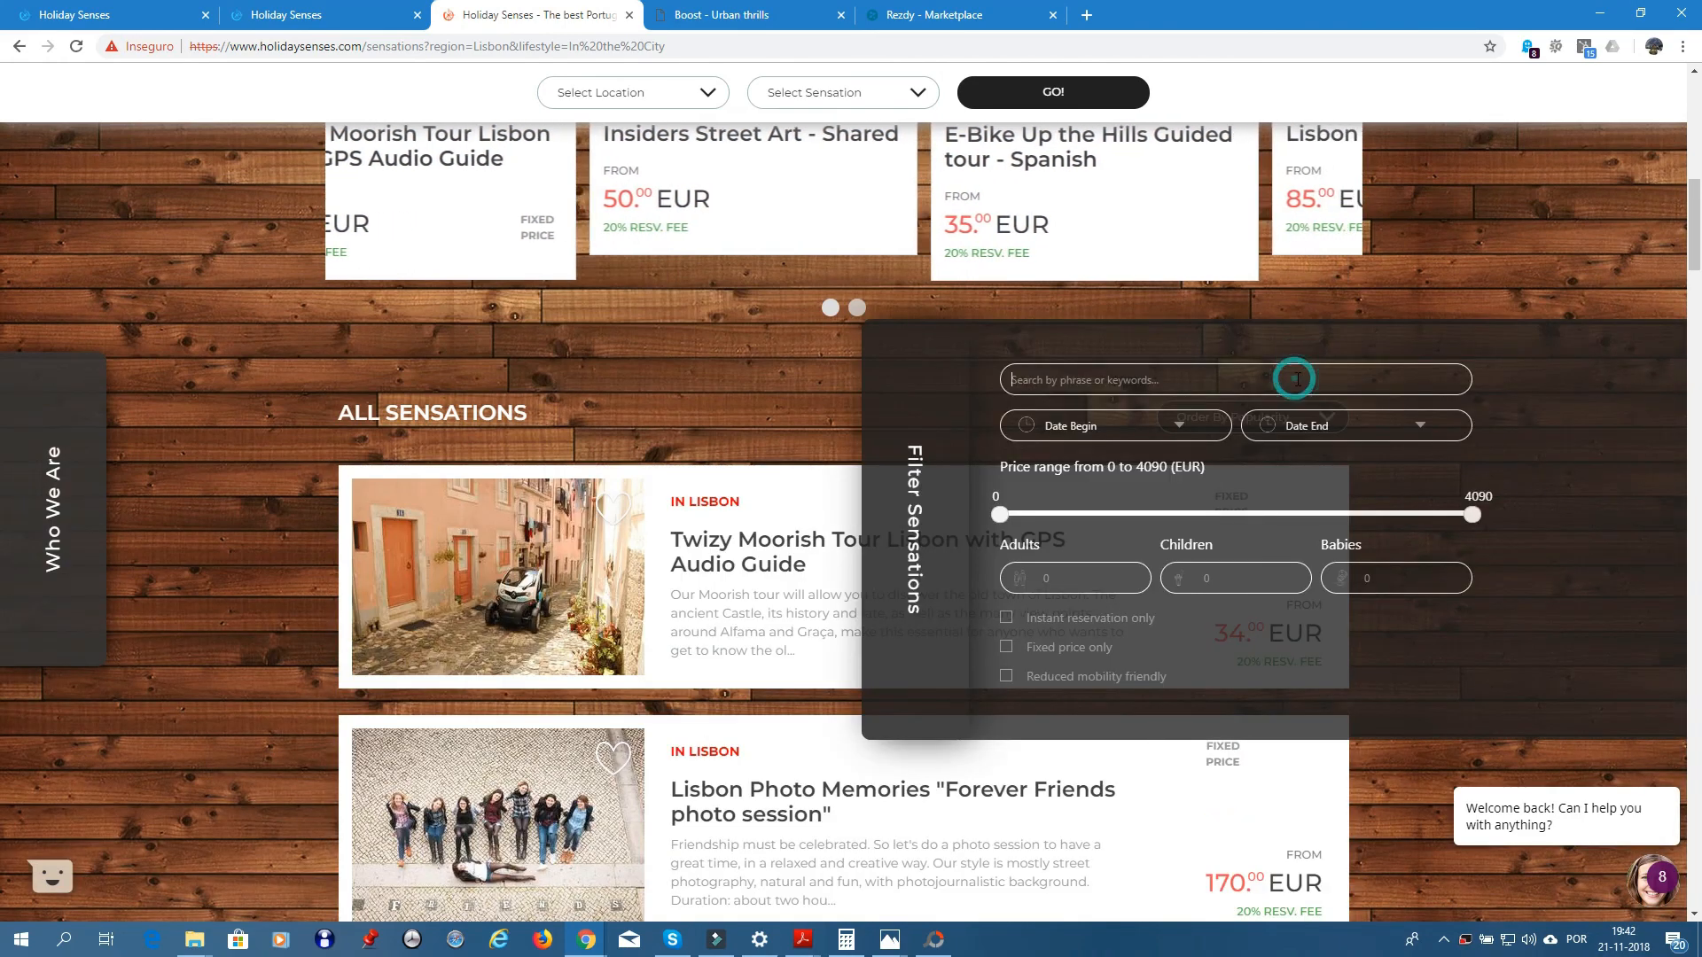
text(Tu)
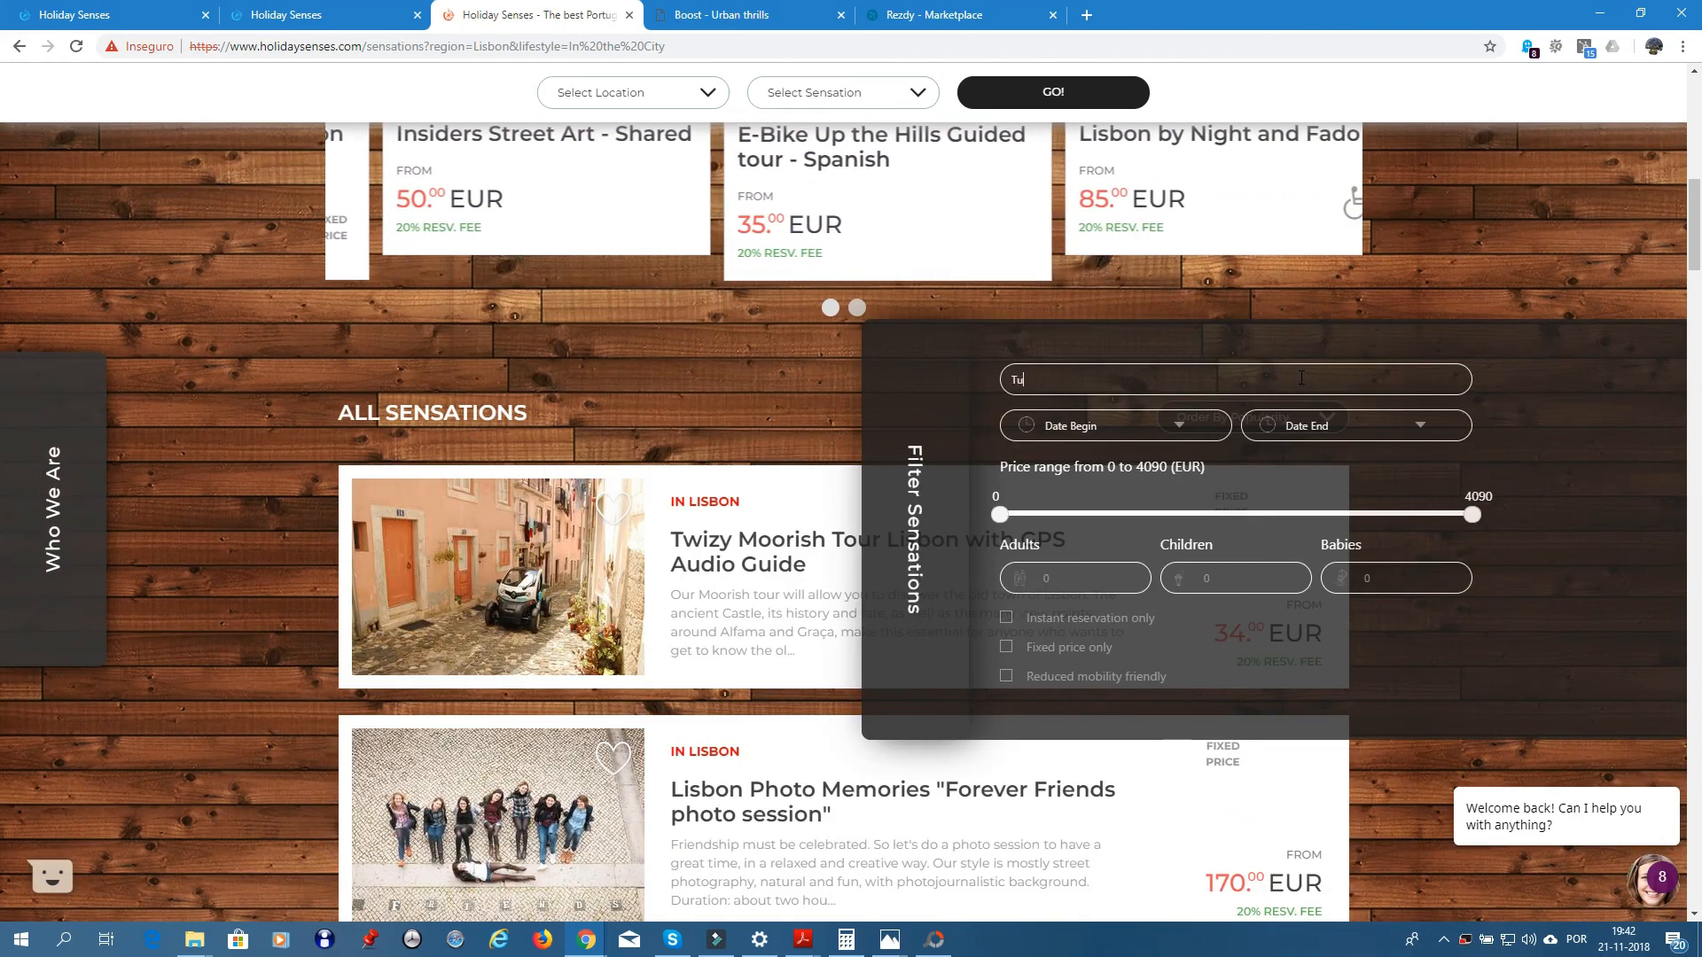
text(k Tuk)
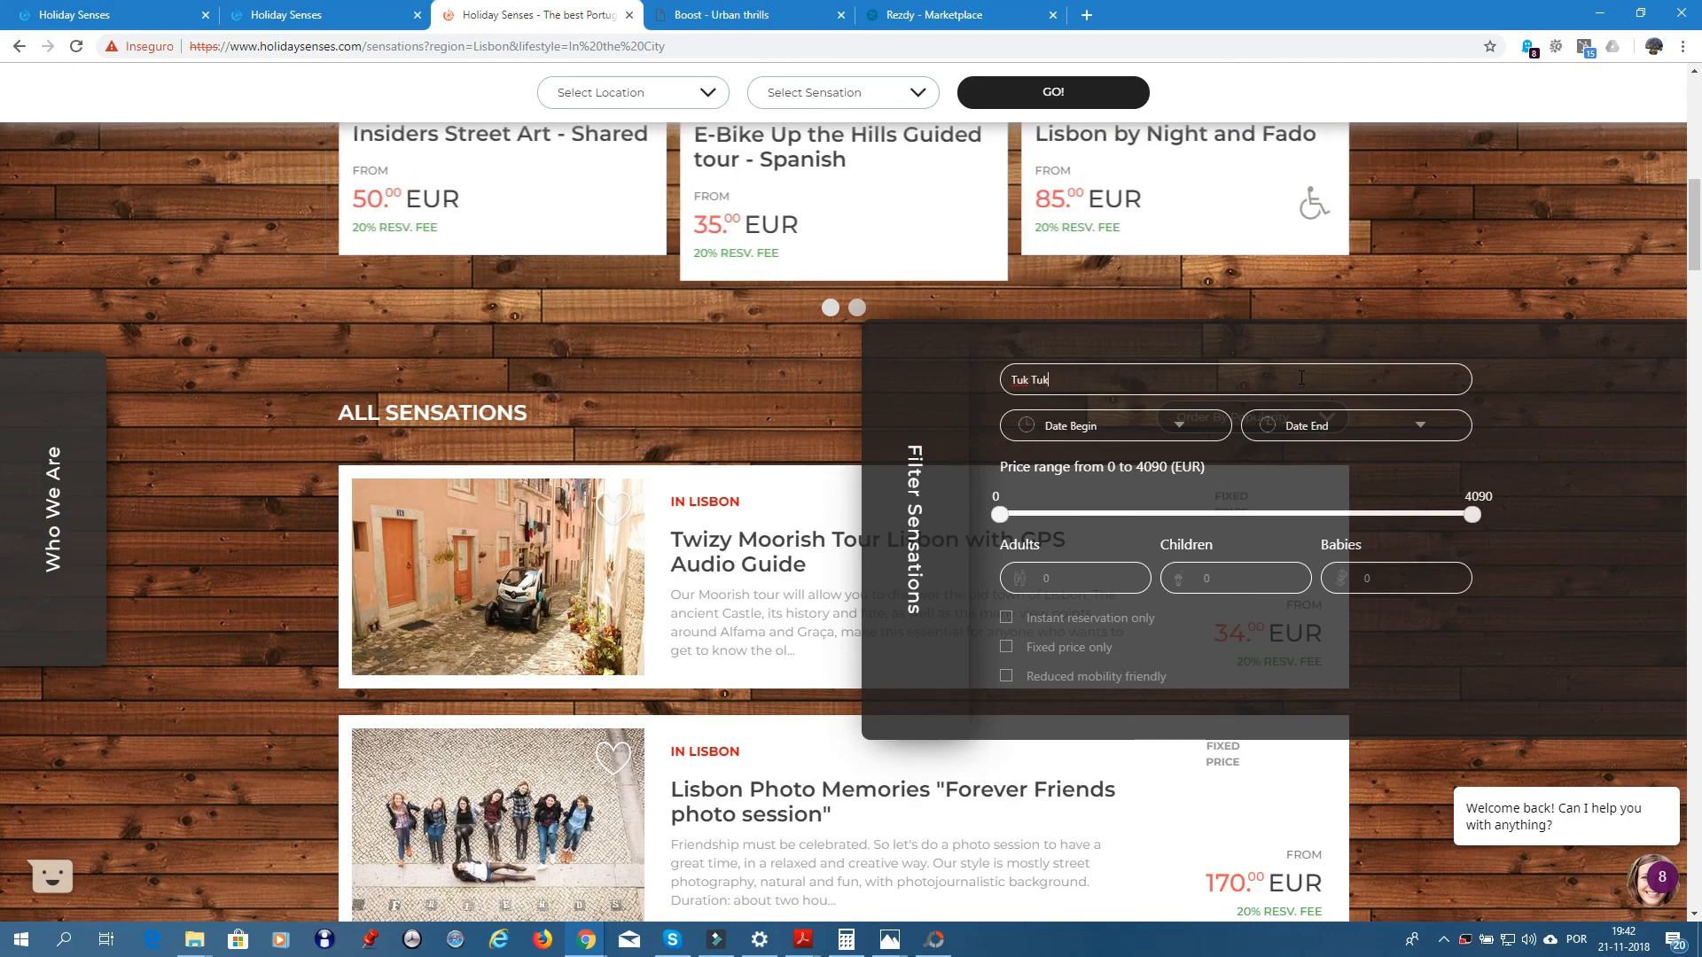
click(936, 499)
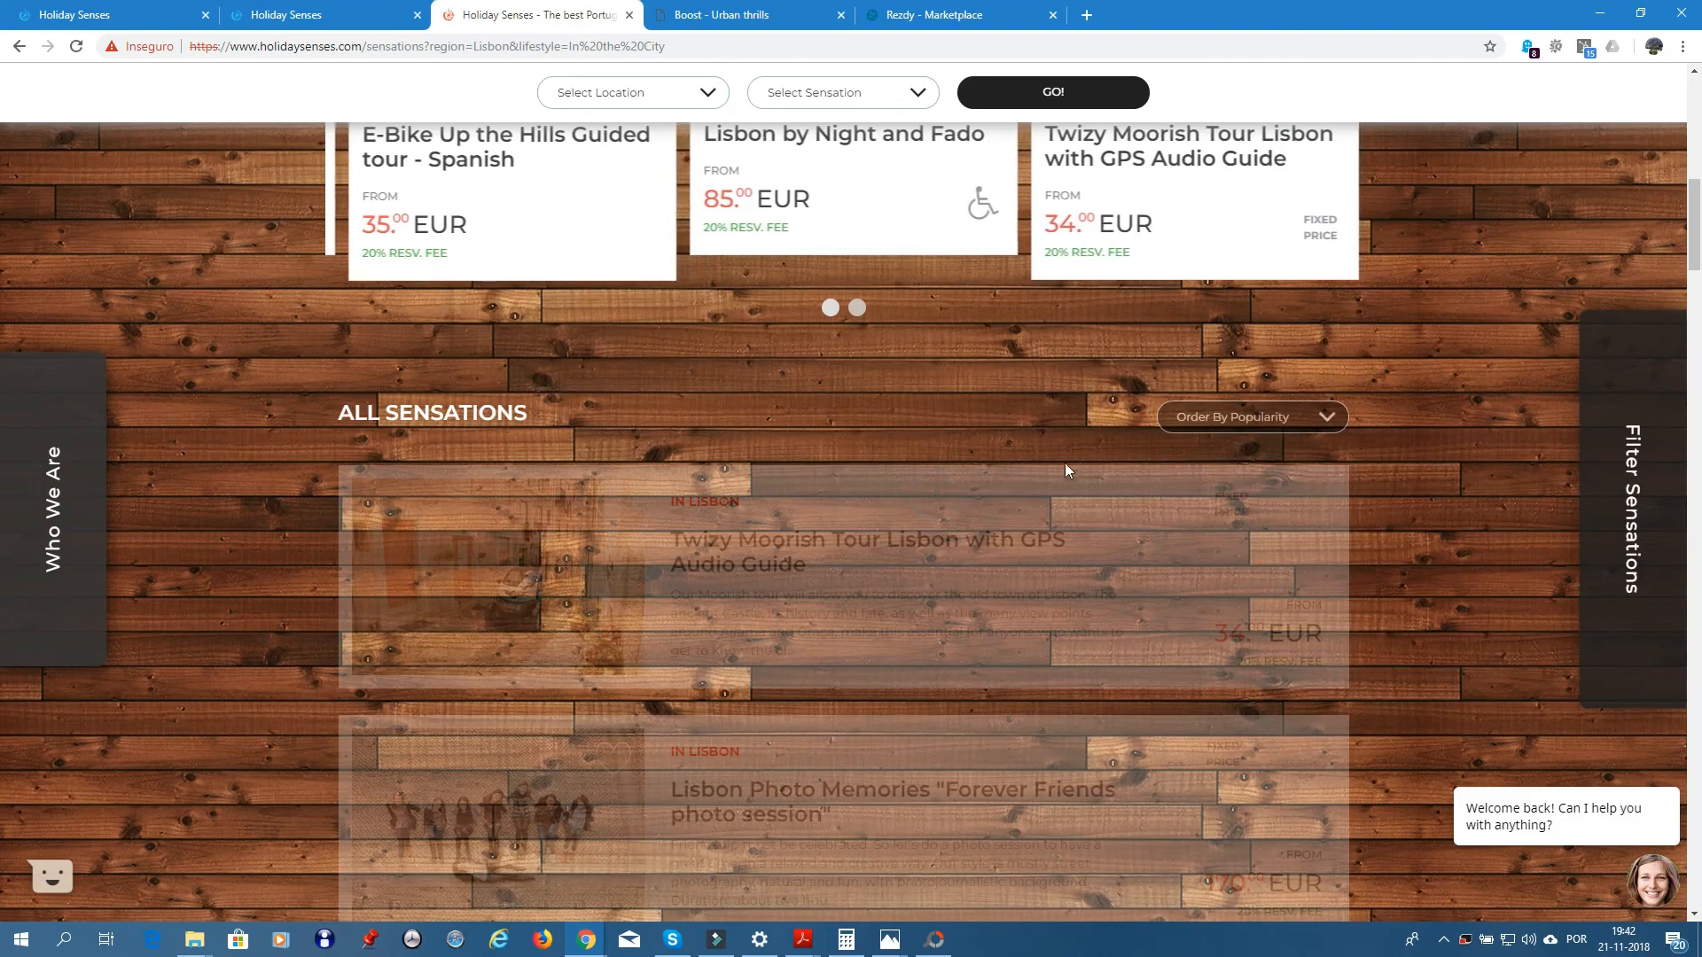
scroll(1451, 466, down, 4)
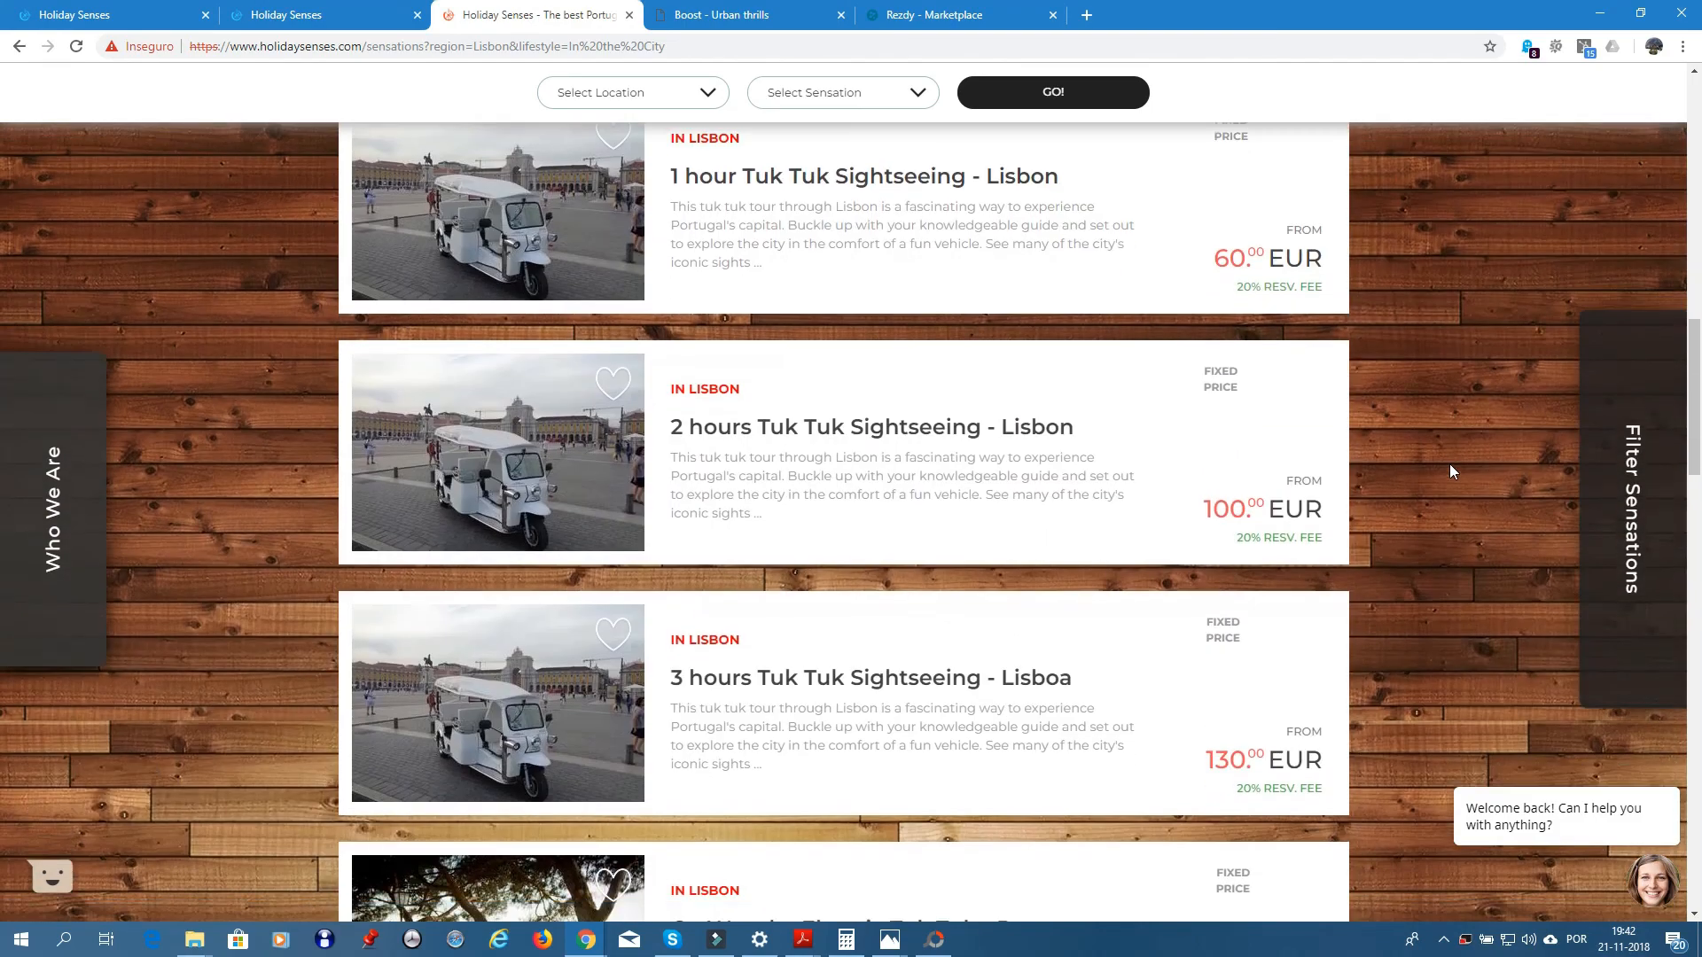
scroll(1444, 461, down, 6)
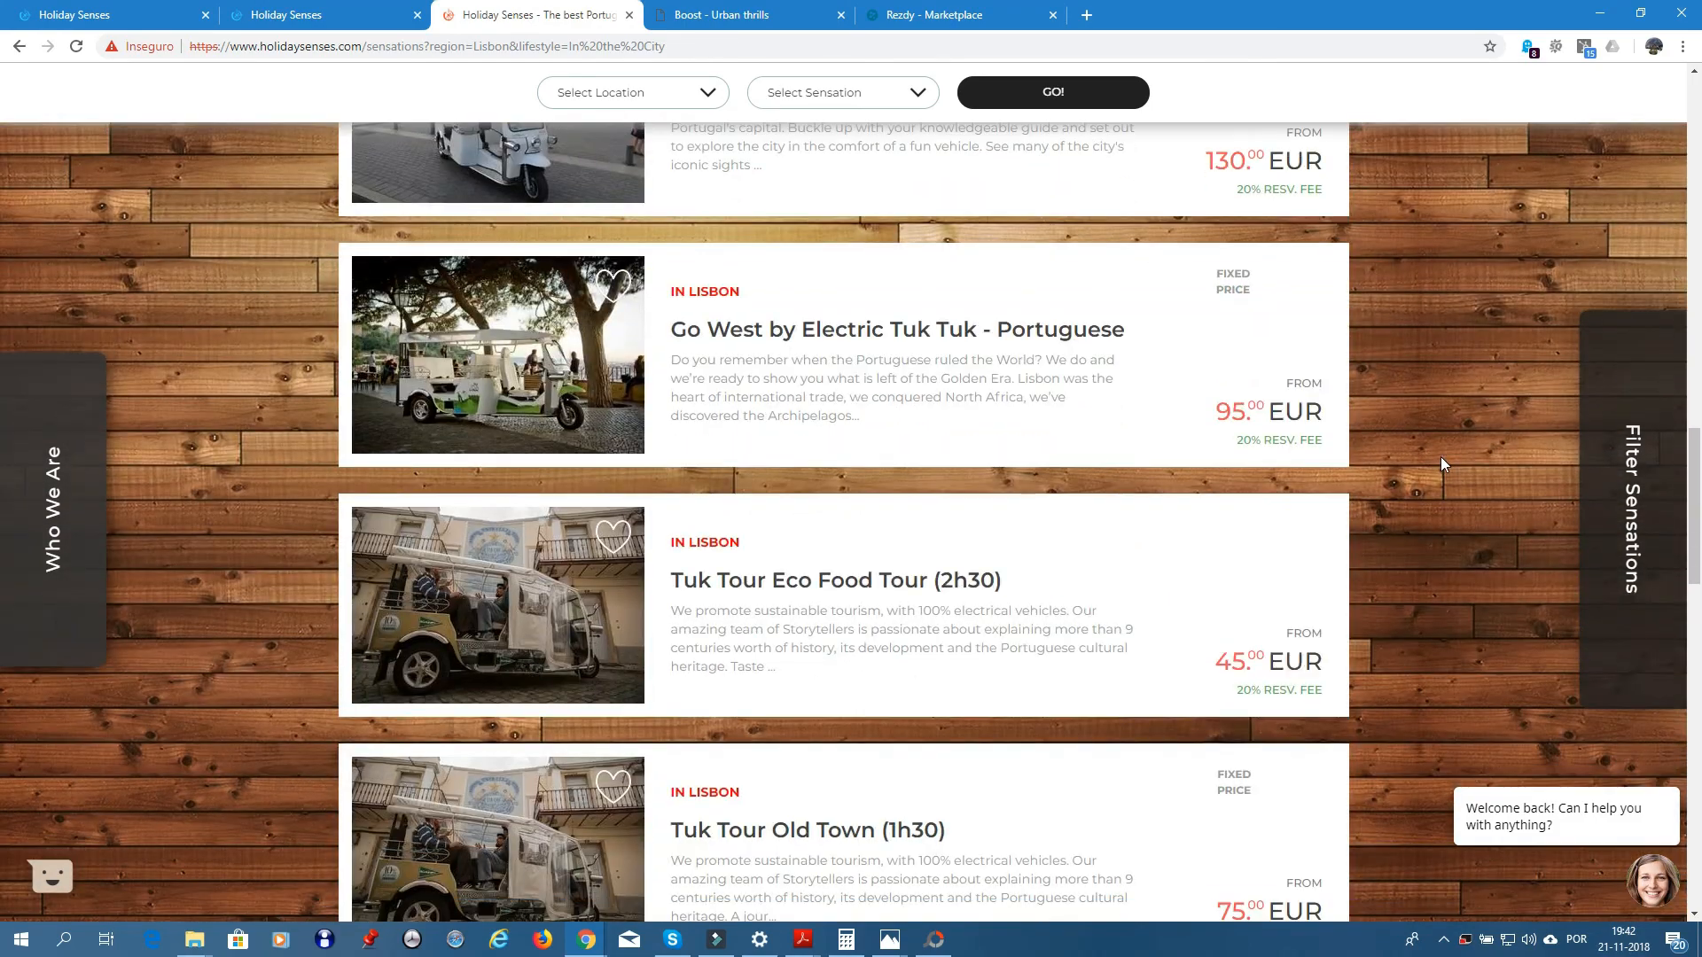
scroll(1439, 455, down, 13)
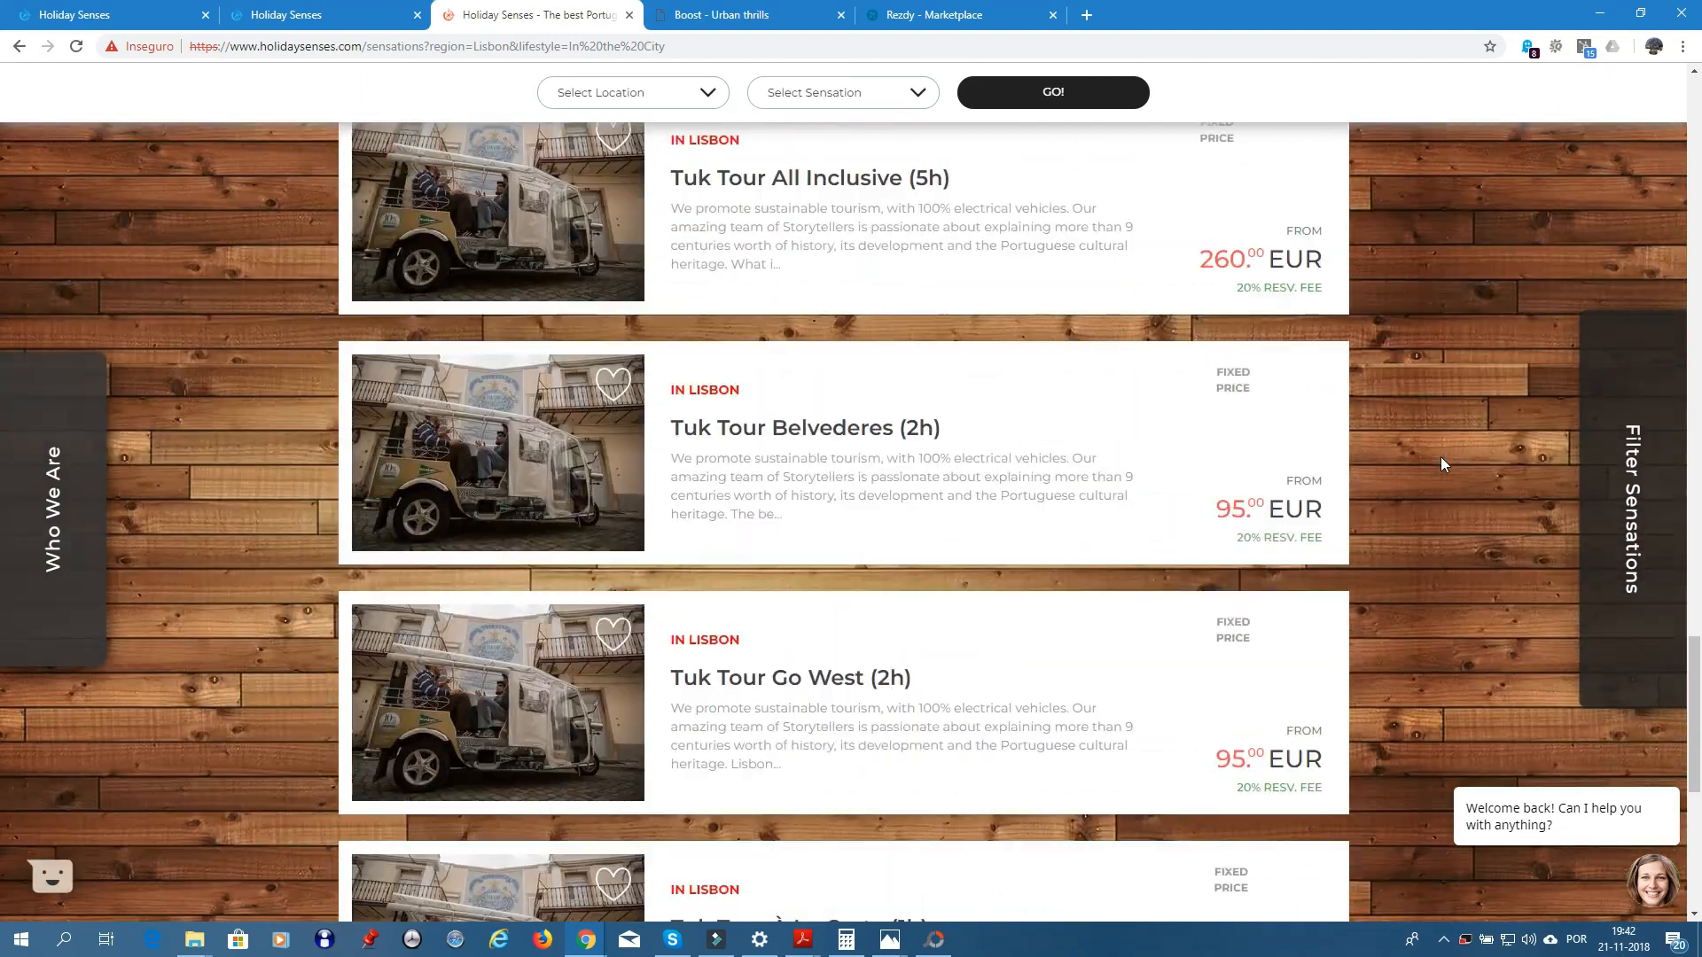
scroll(1439, 455, down, 5)
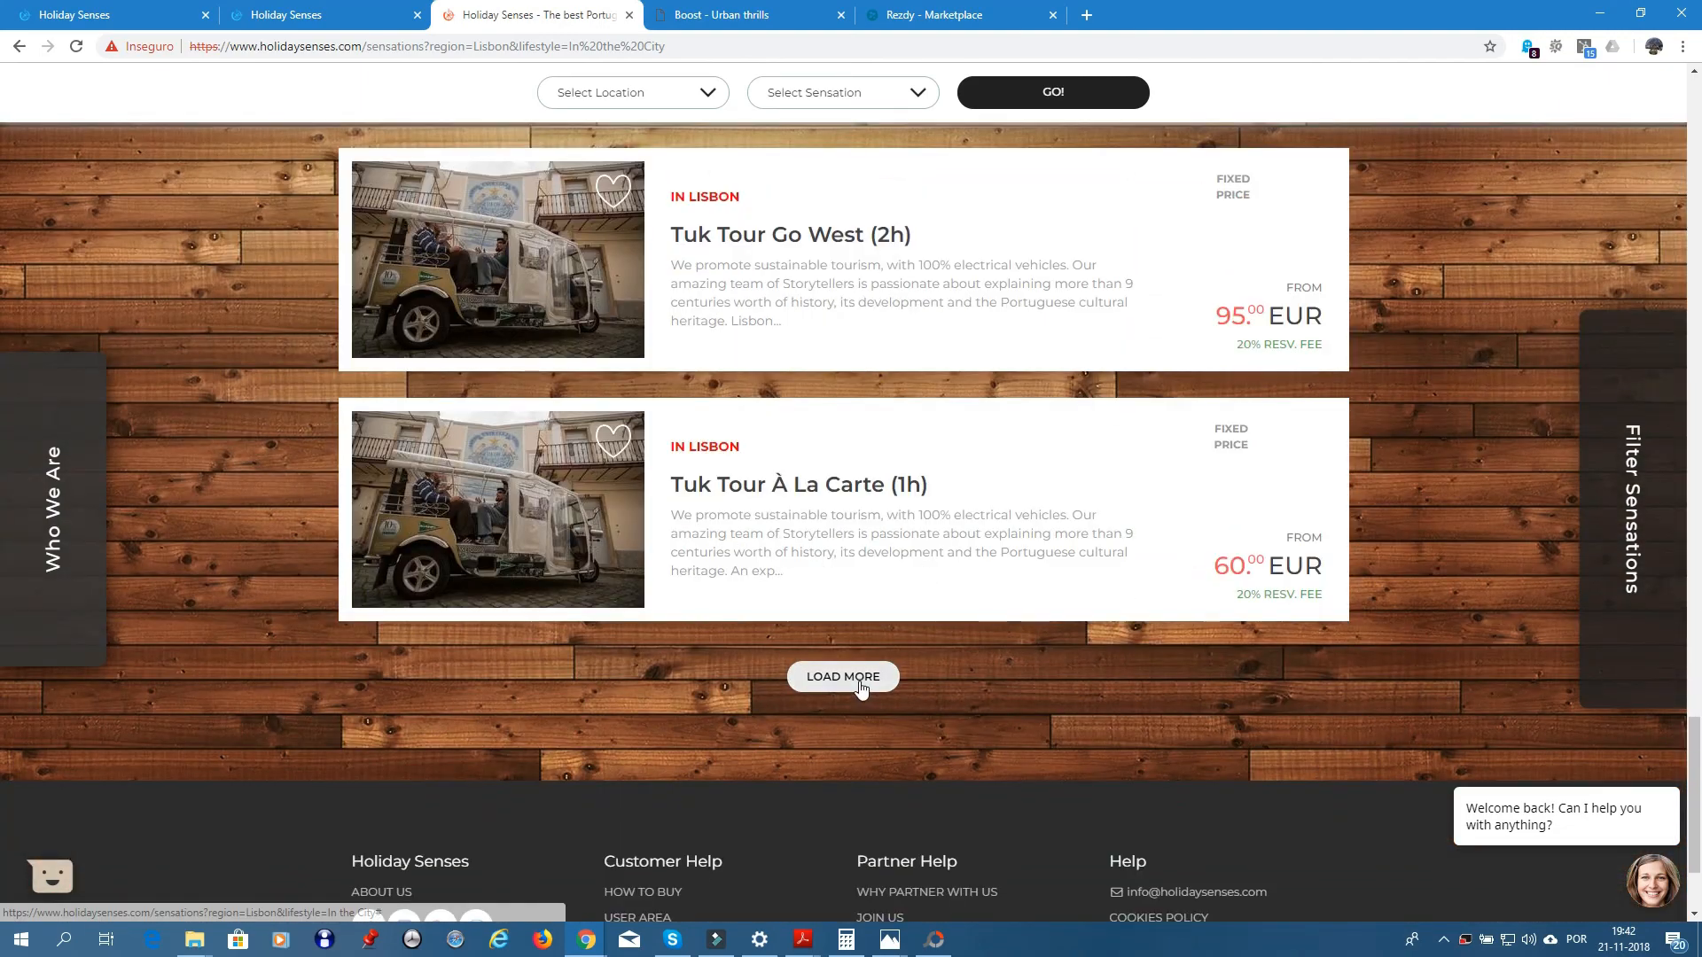
click(859, 679)
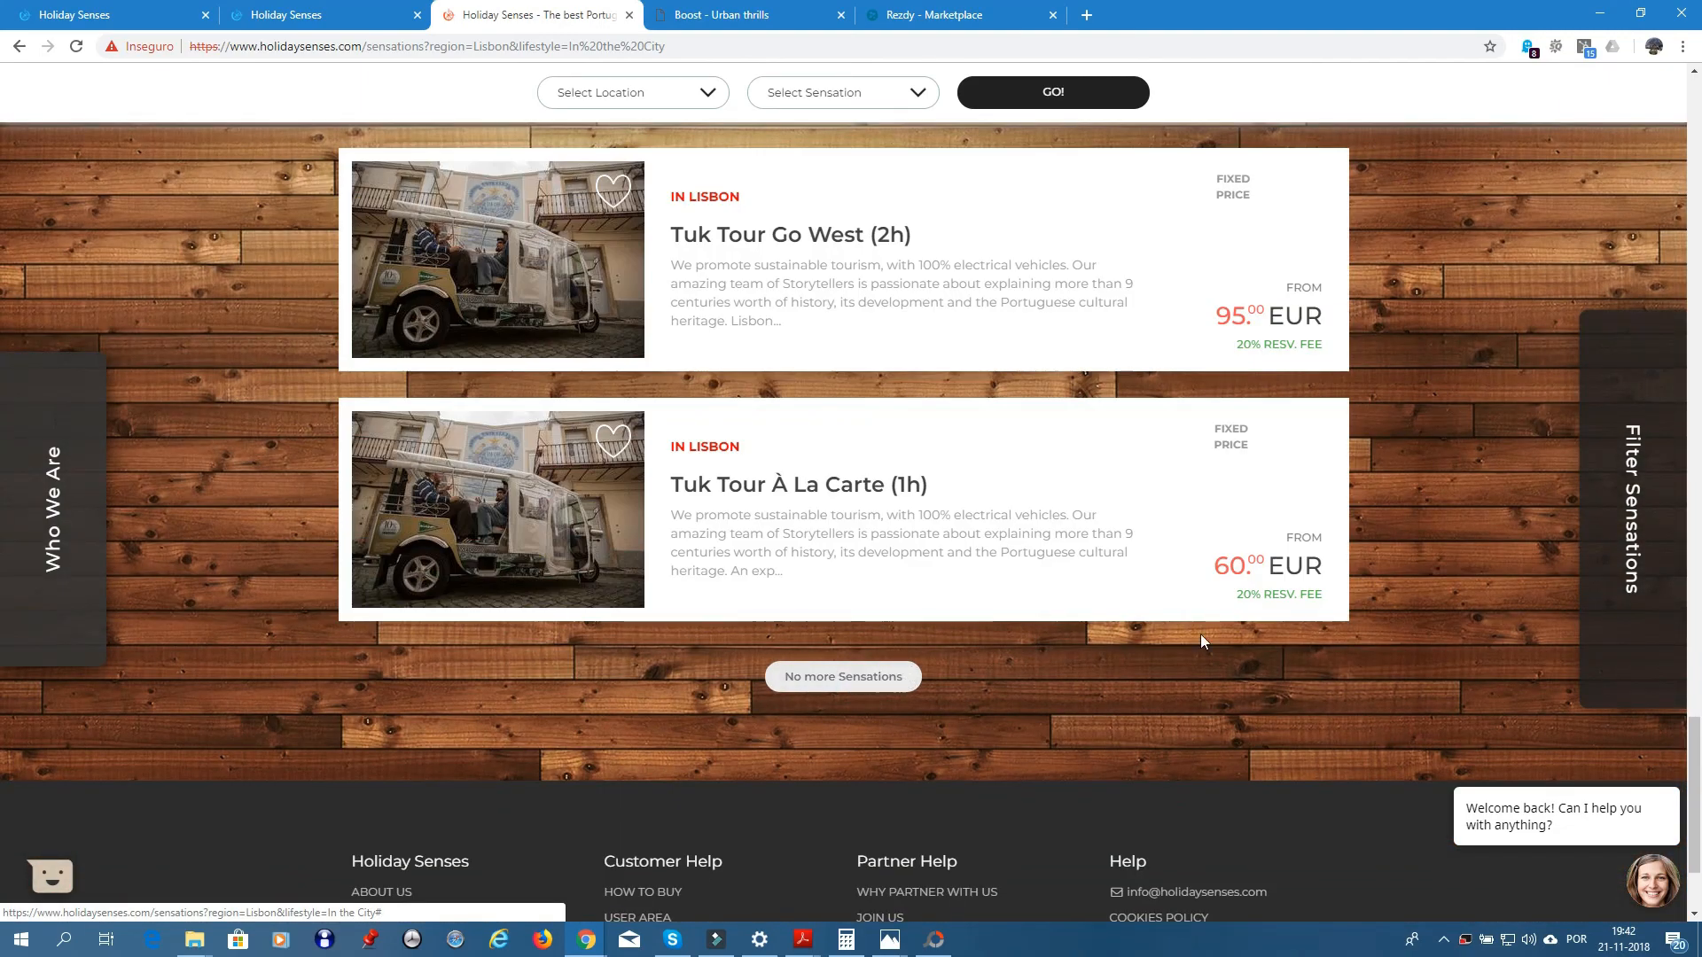
scroll(1375, 544, up, 13)
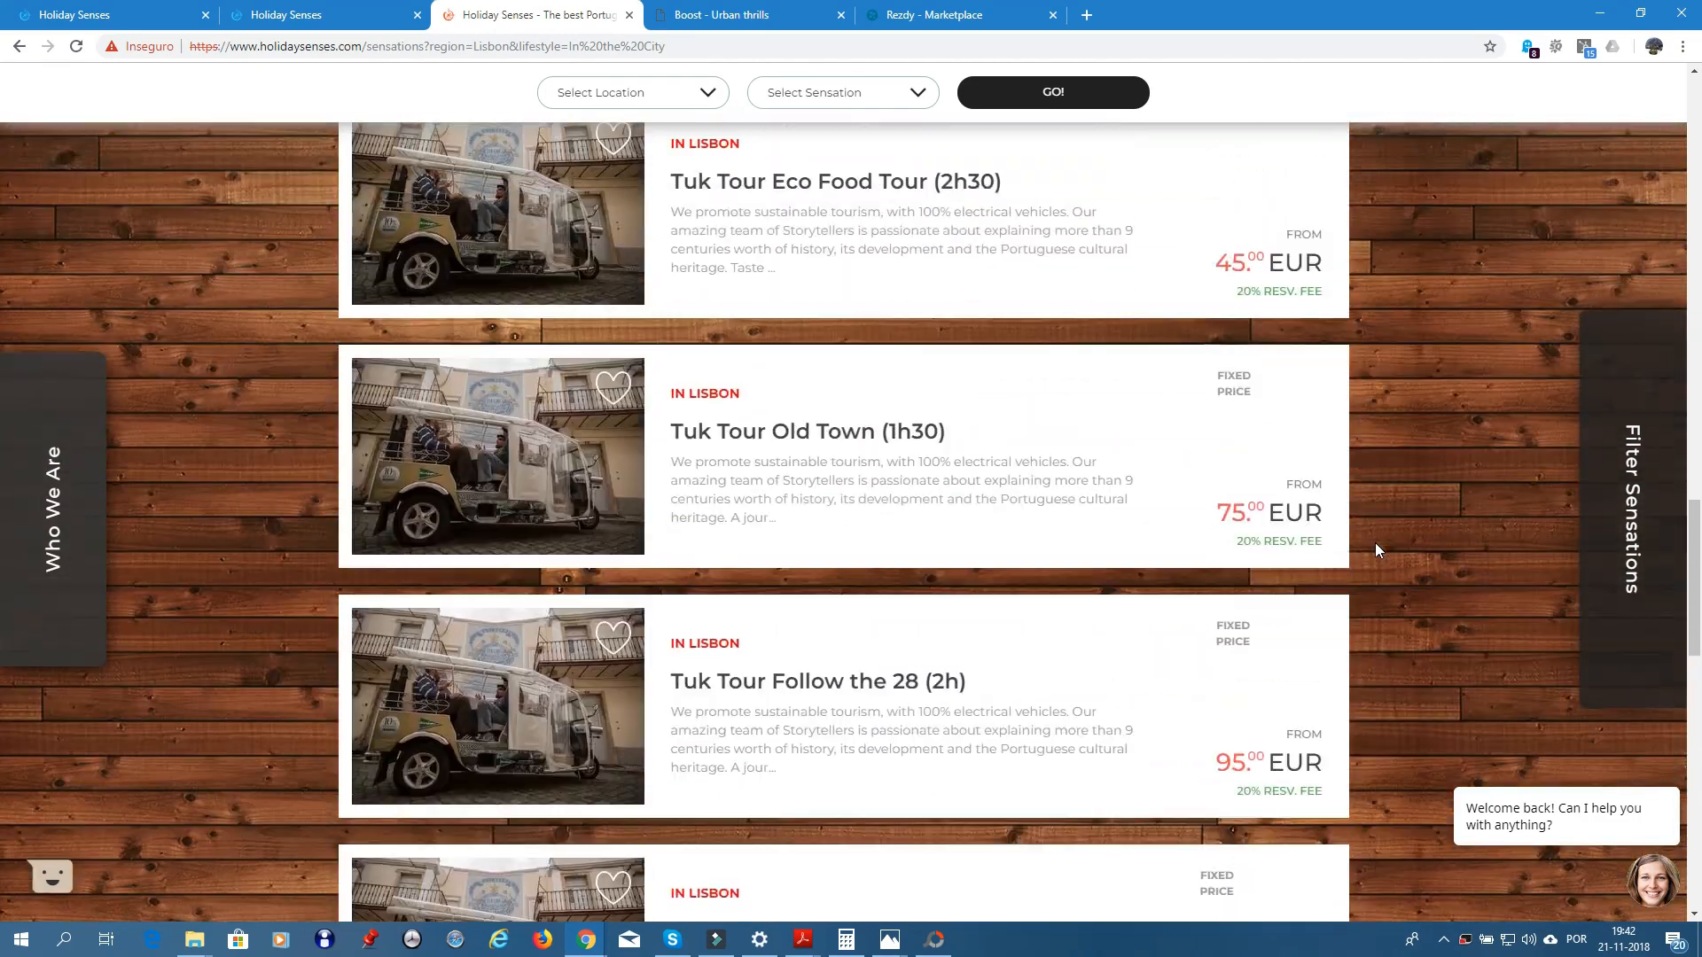
scroll(1375, 544, up, 6)
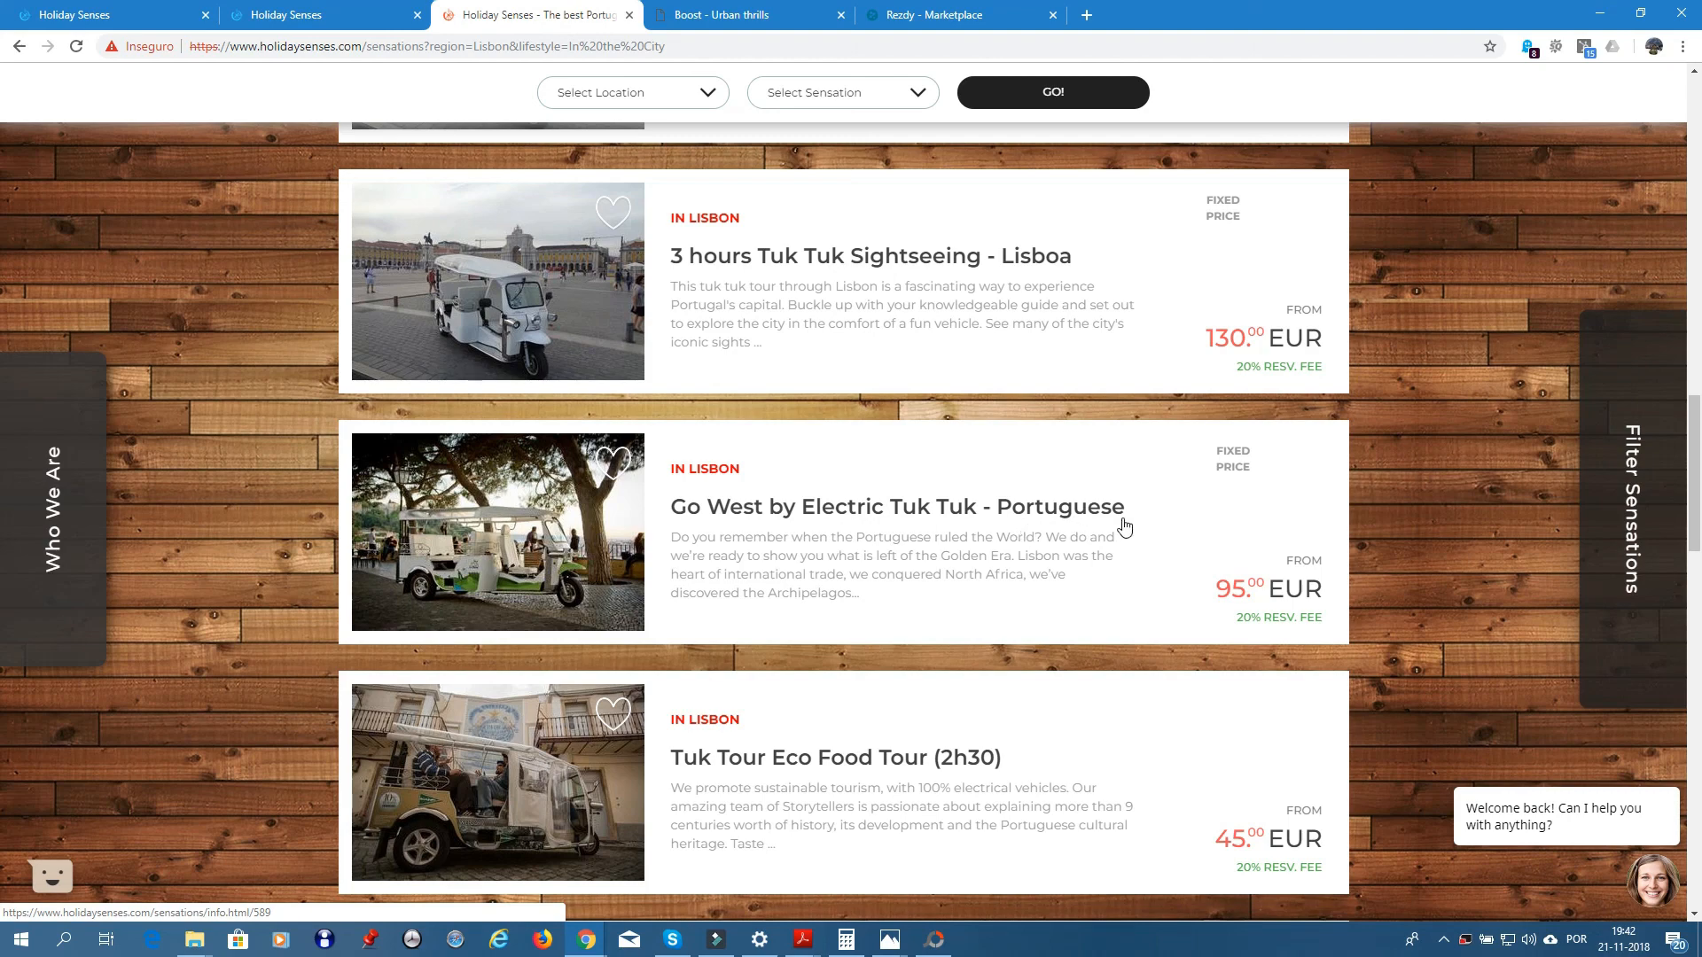
- Review the Go West by Electric Tuk Tuk page: 95 EUR, 10:00/13:00/16:00 start times
click(538, 549)
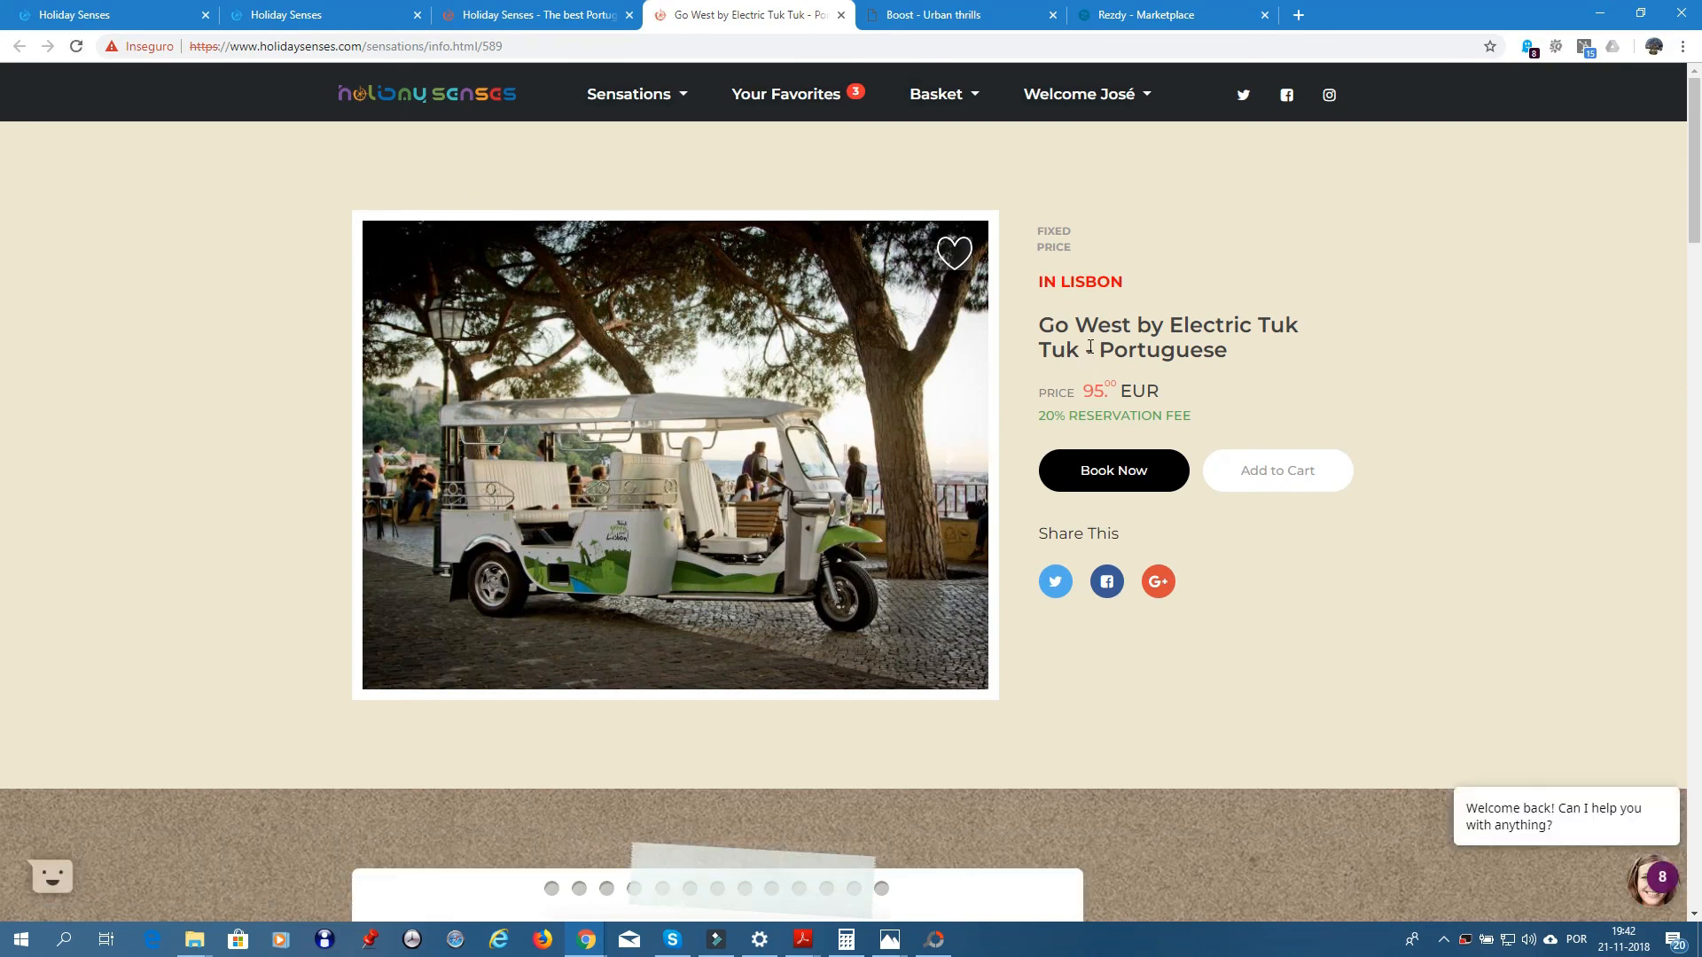
scroll(1089, 346, down, 15)
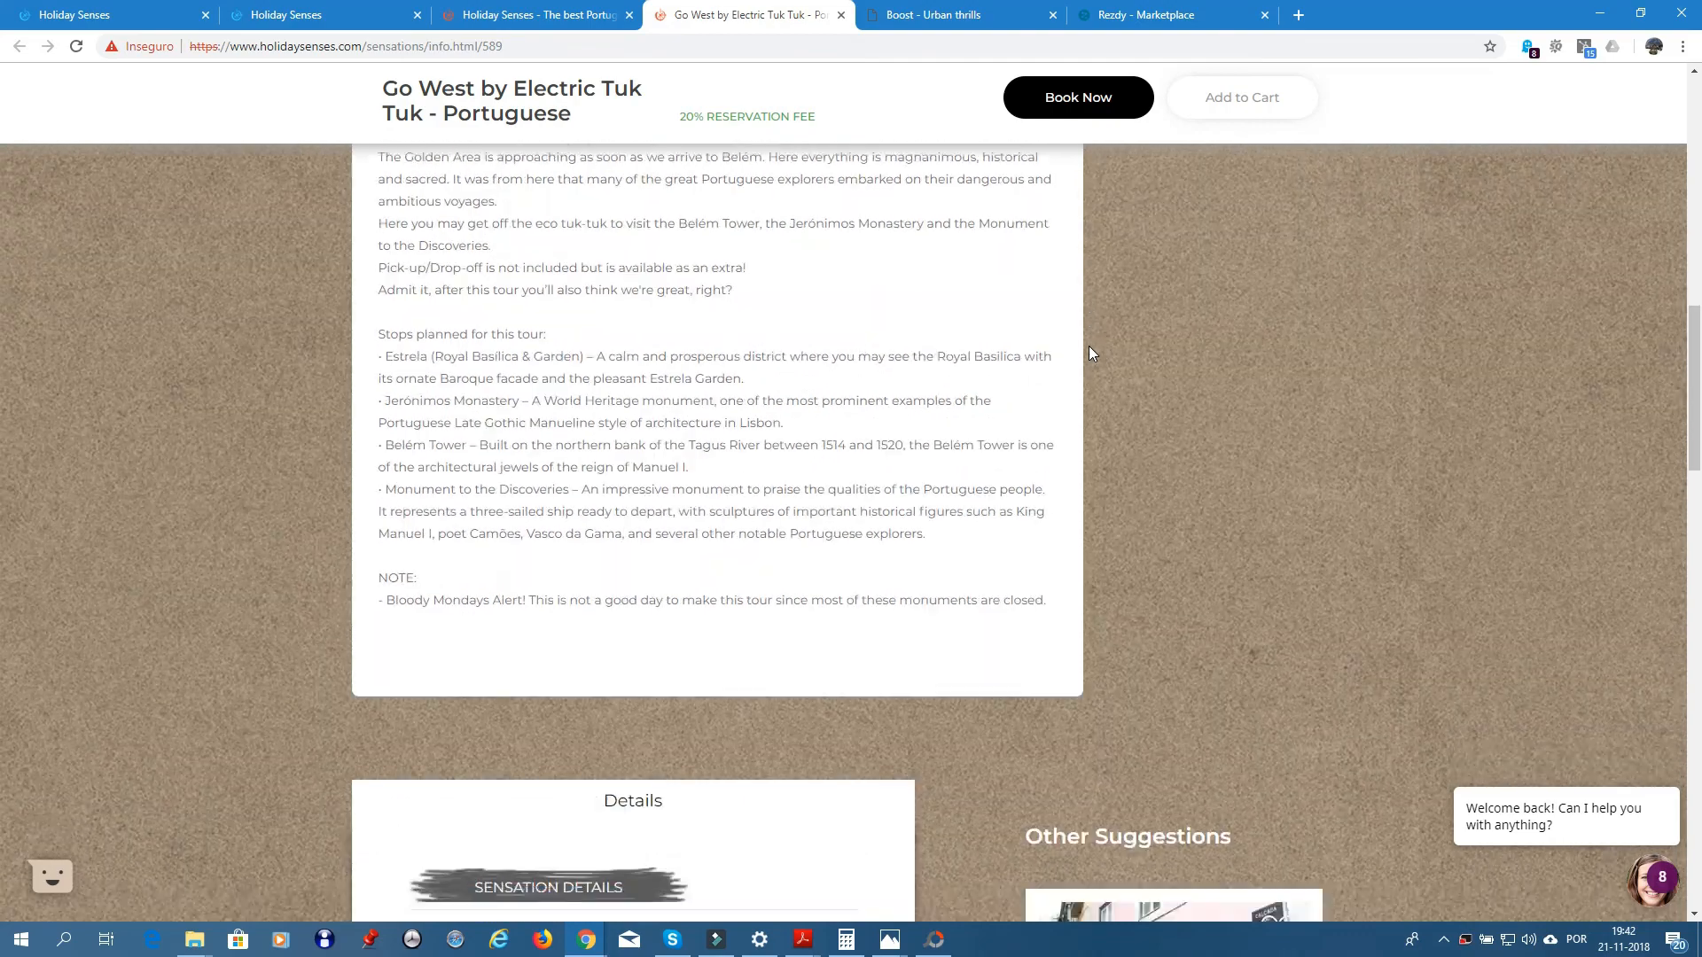
scroll(1089, 345, down, 12)
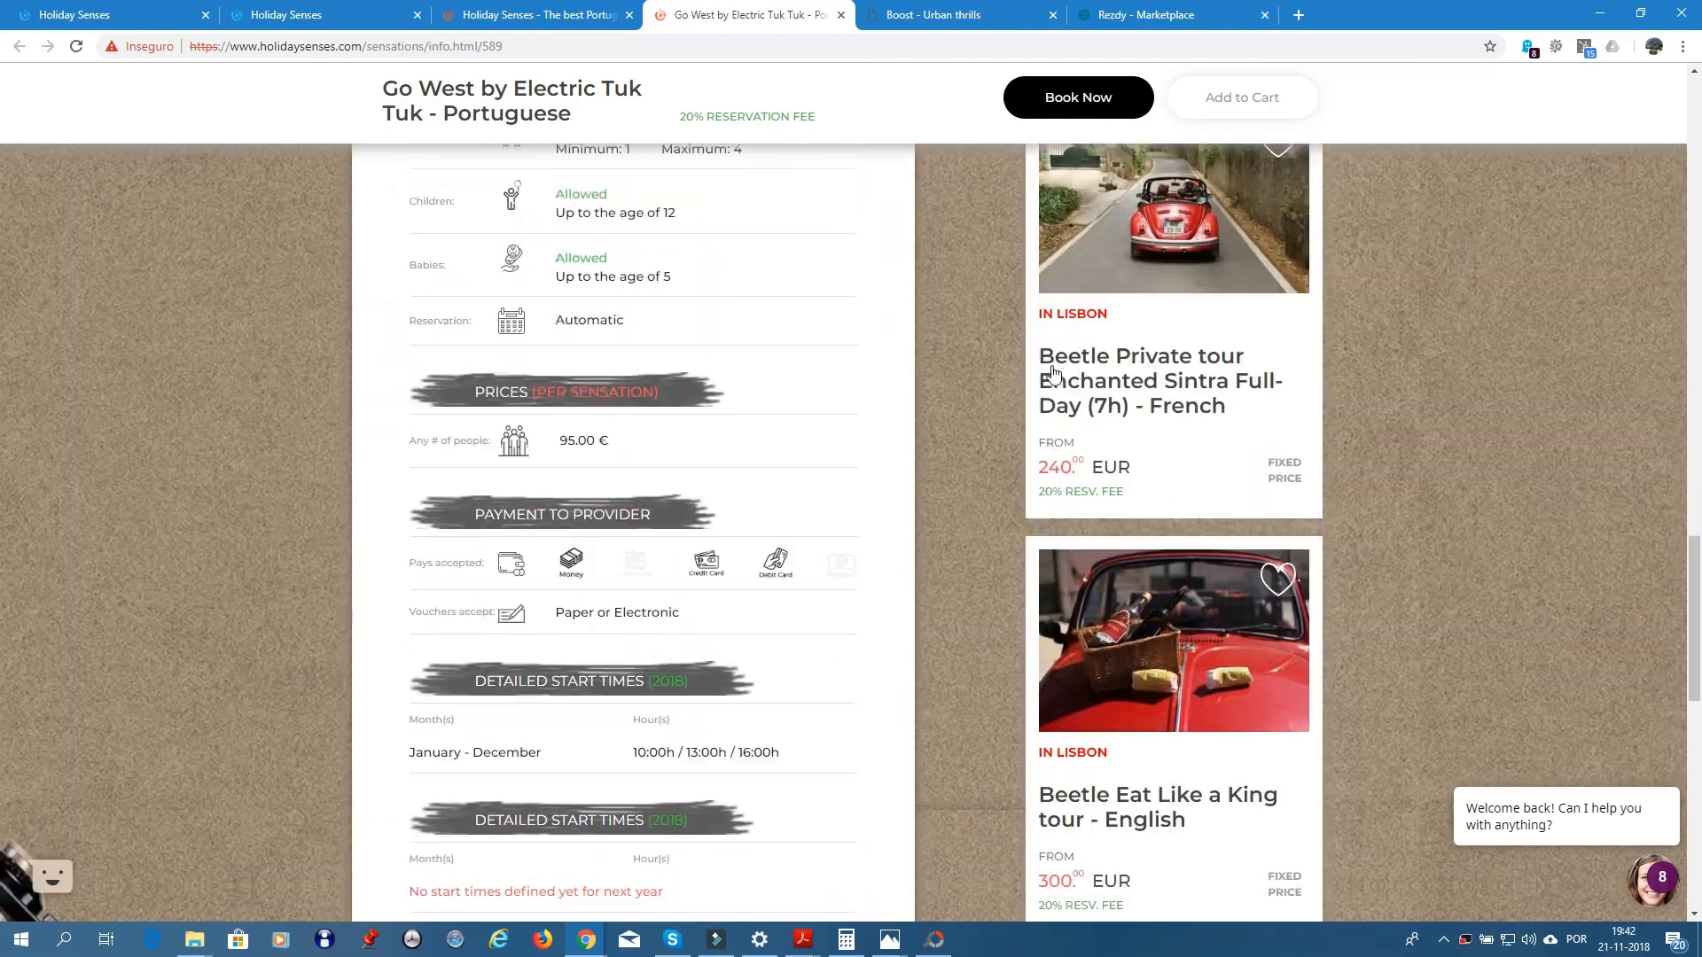
scroll(1053, 372, down, 11)
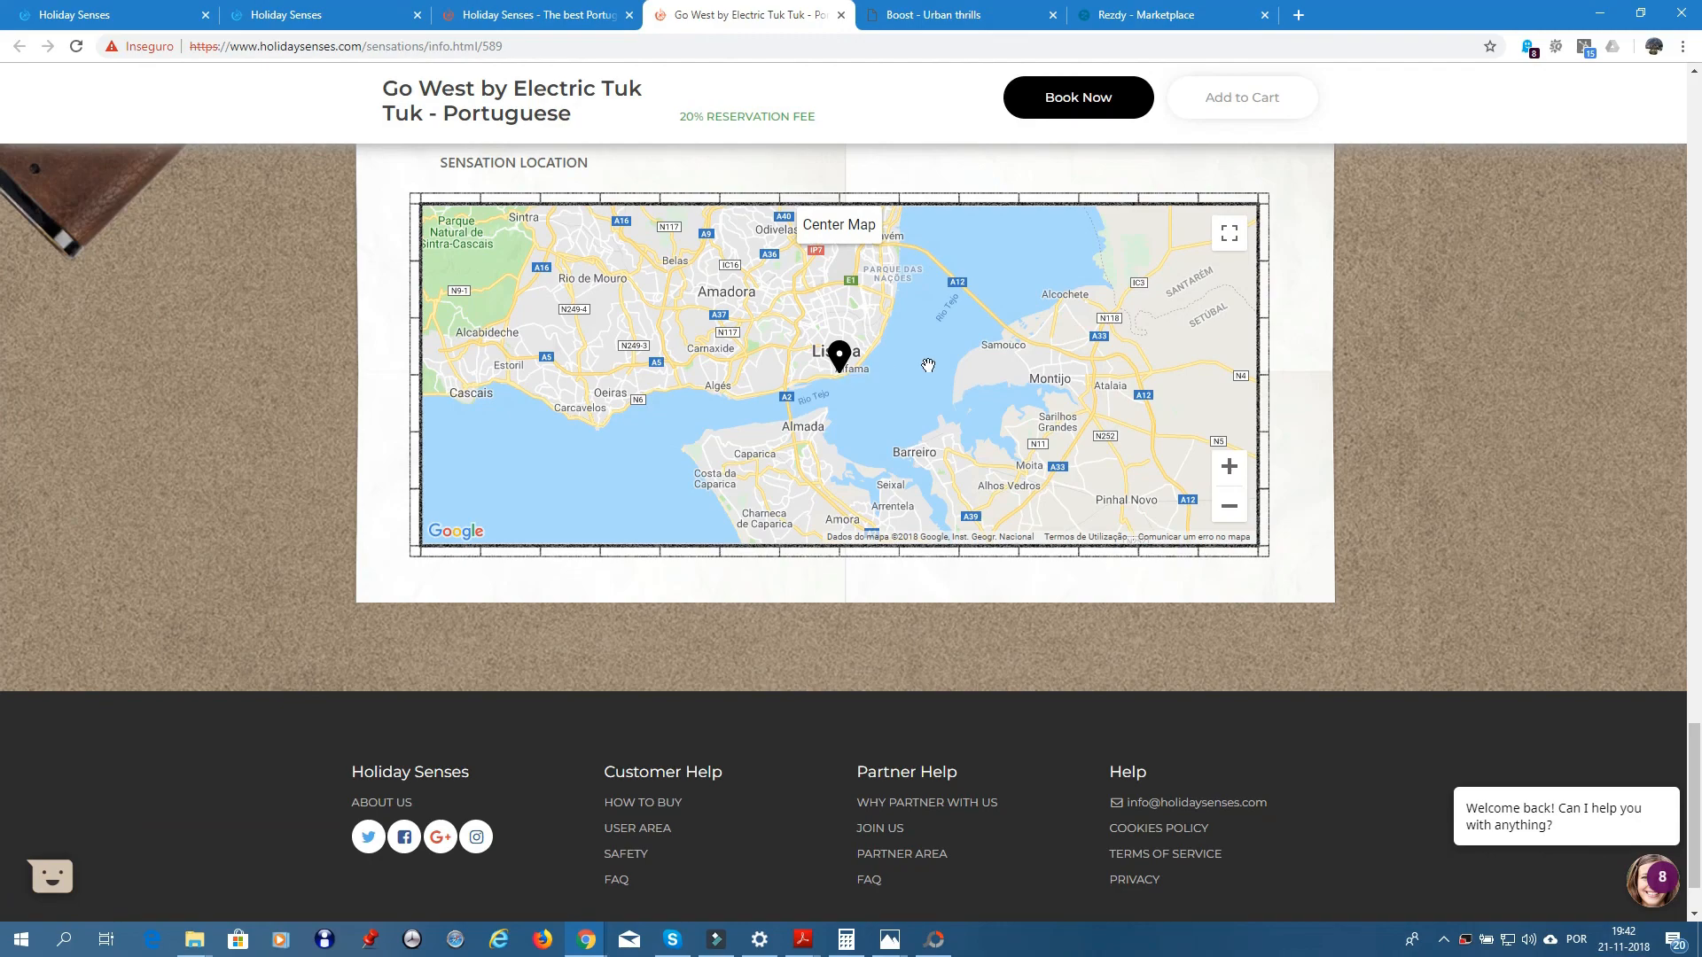
scroll(990, 349, up, 18)
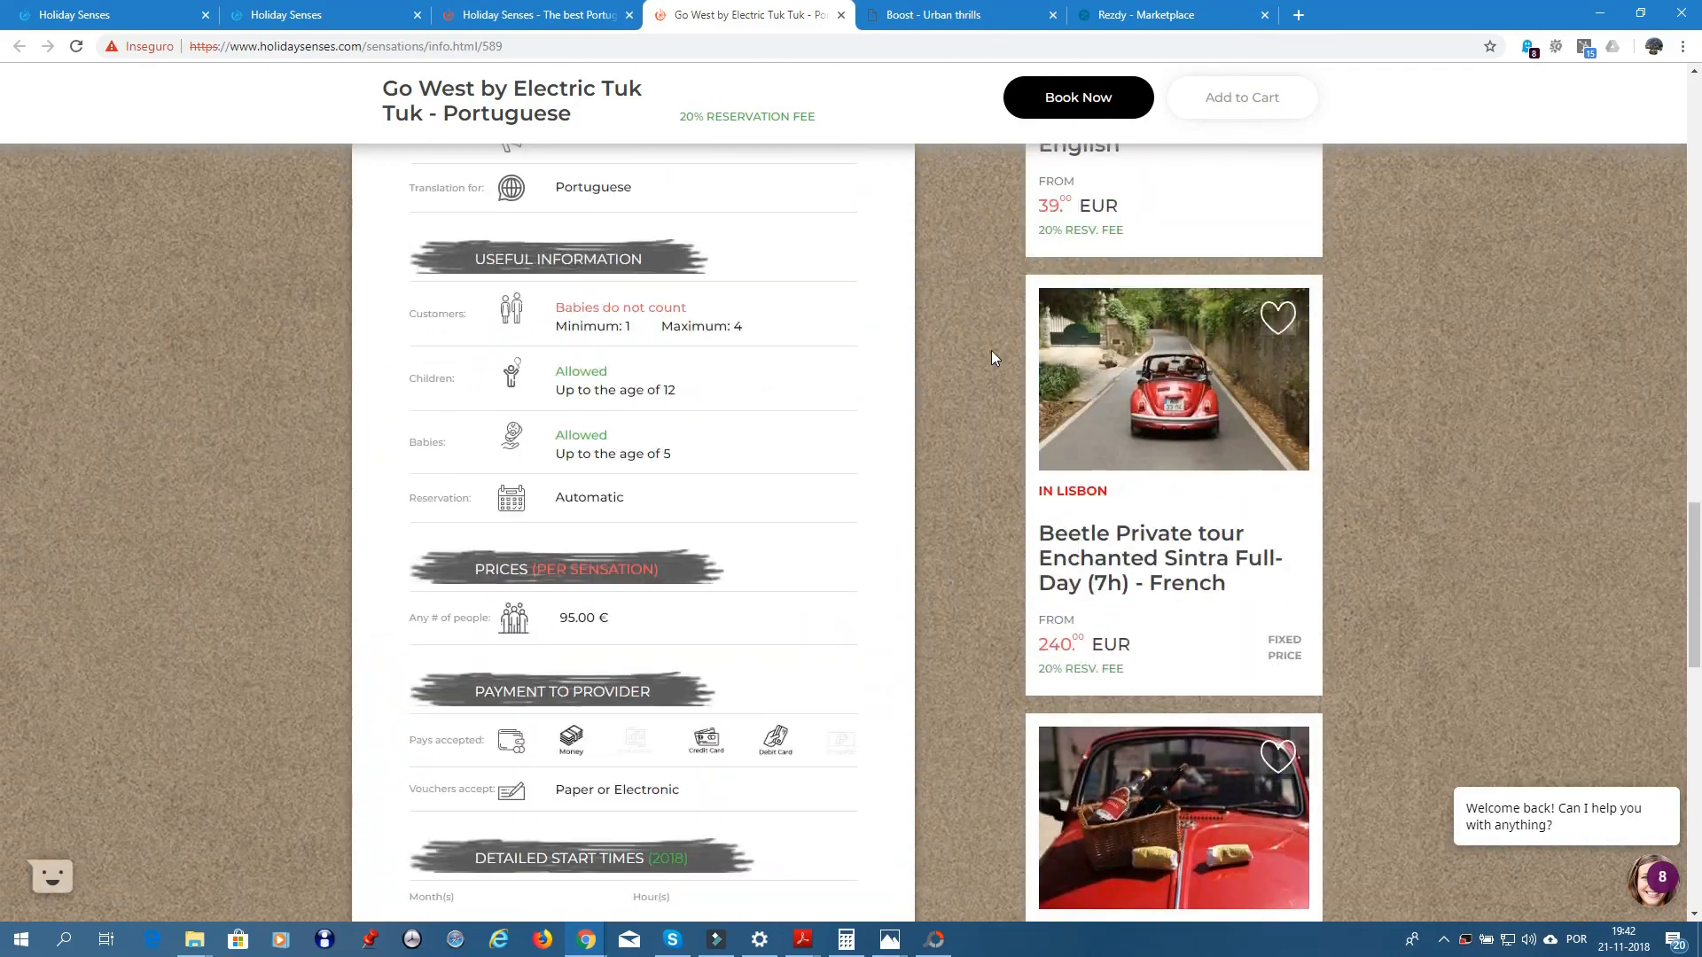
scroll(991, 350, up, 15)
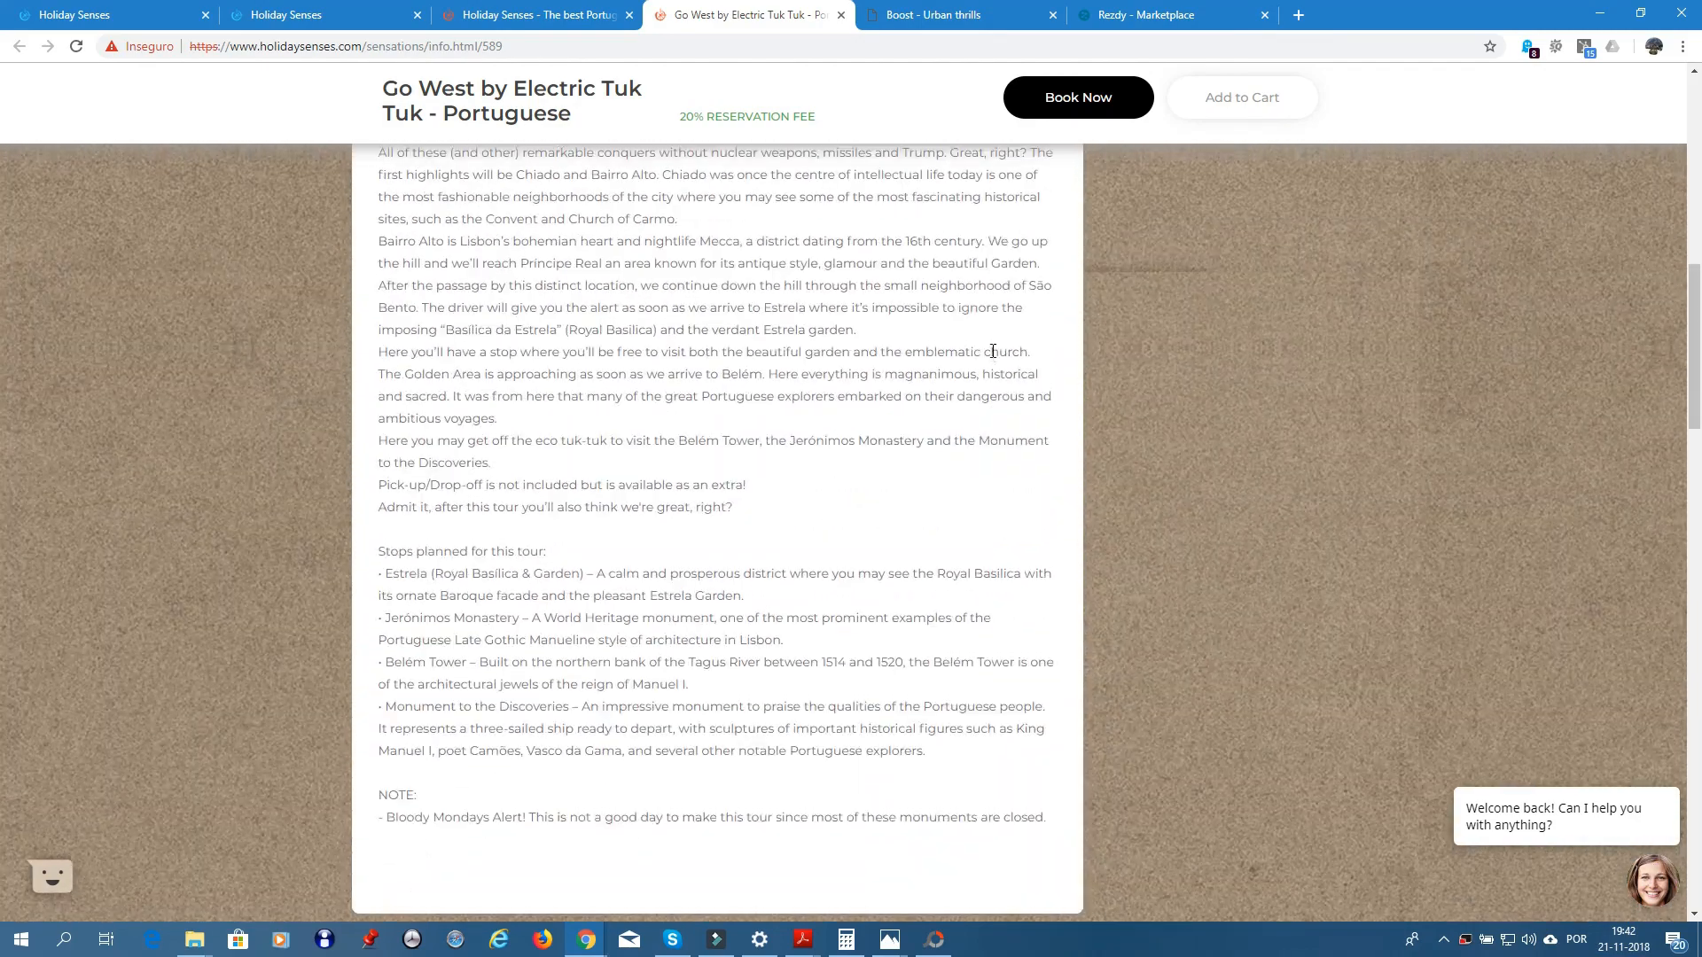
scroll(992, 358, up, 3)
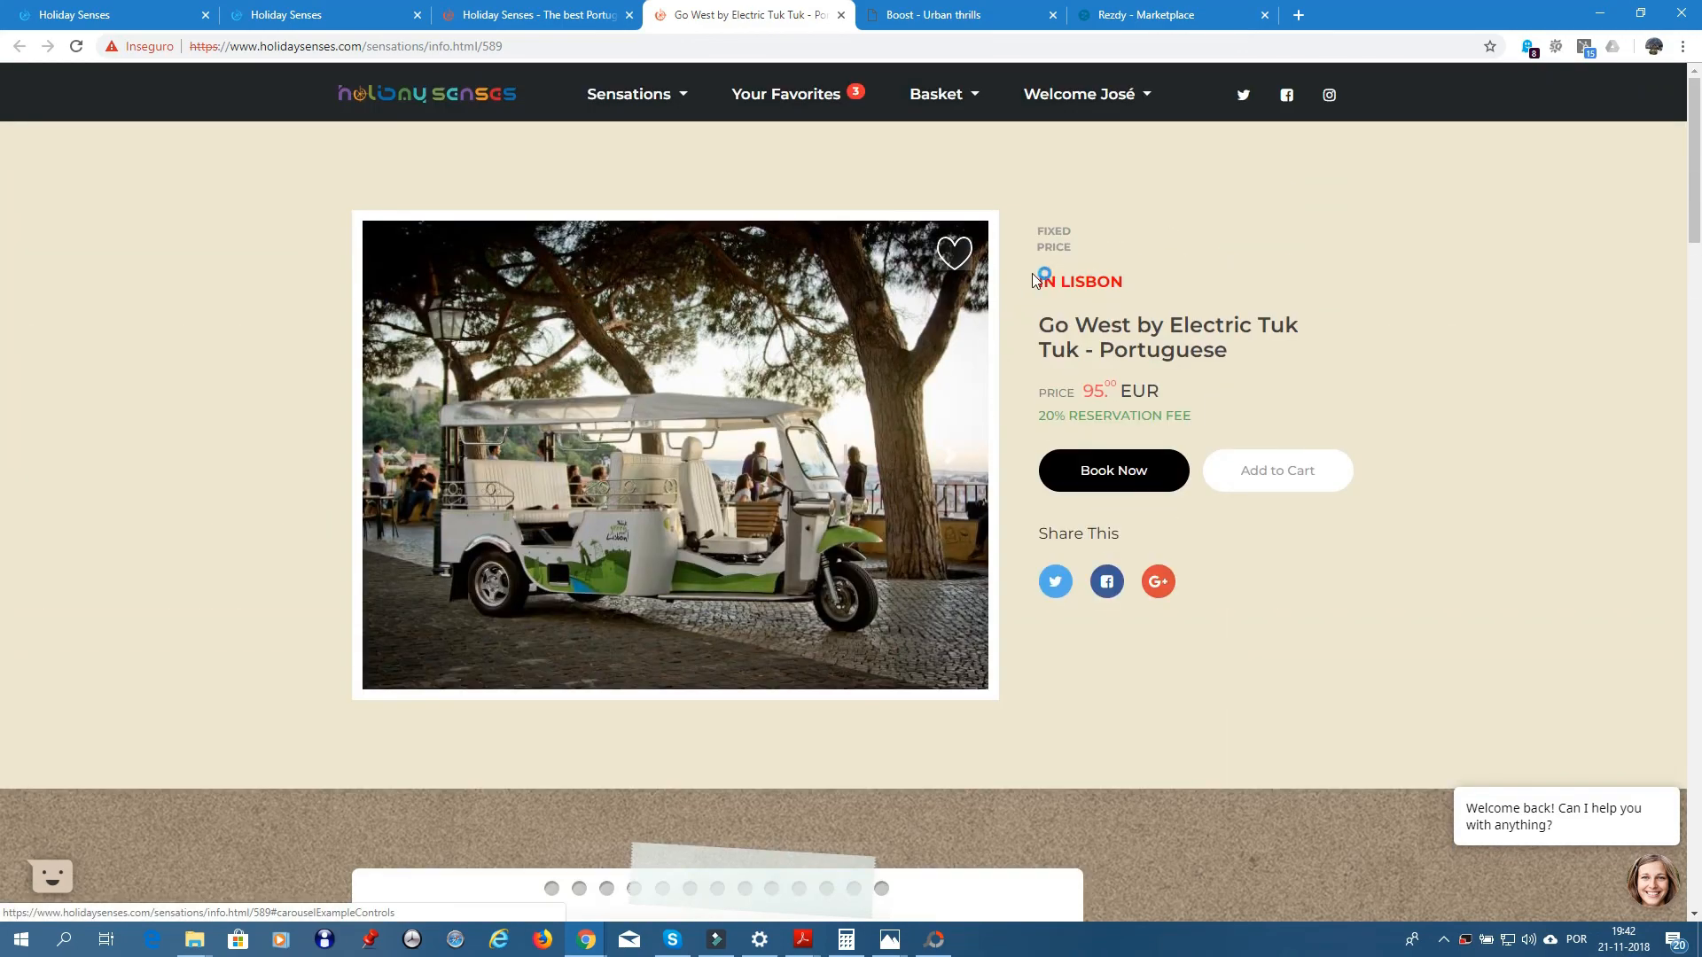